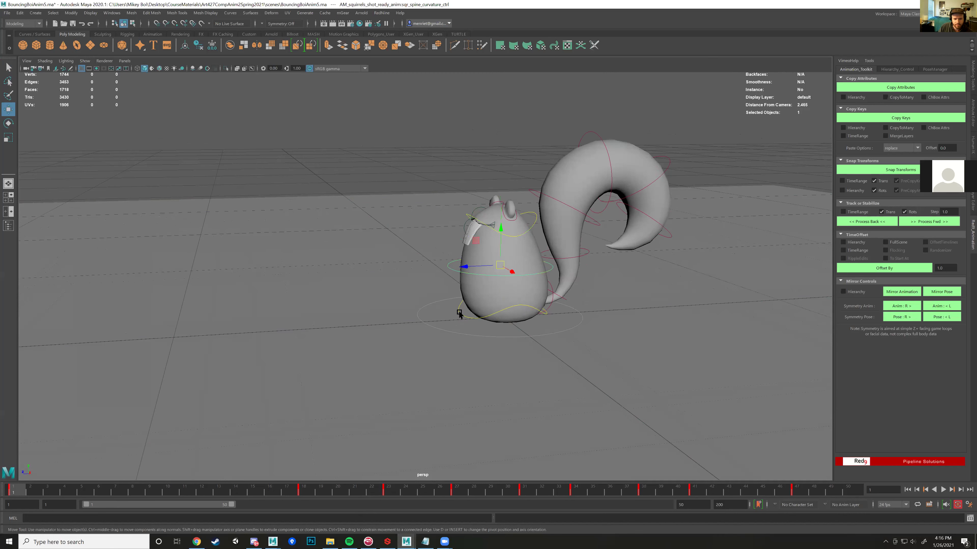
Step: Clear the rig control selection and hide the NURBS curves in the perspective viewport
{"action": "left_click", "coordinate": [266, 161]}
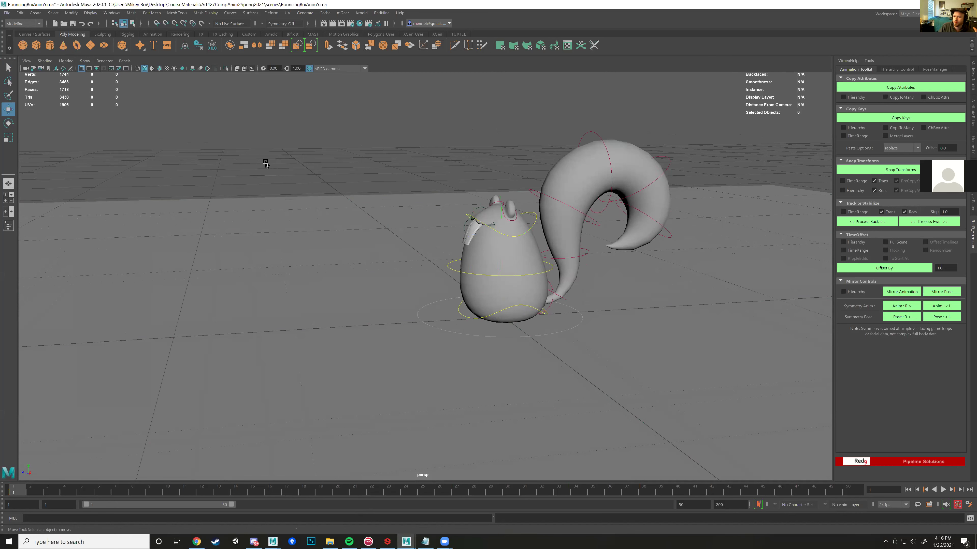
{"action": "left_click", "coordinate": [85, 60]}
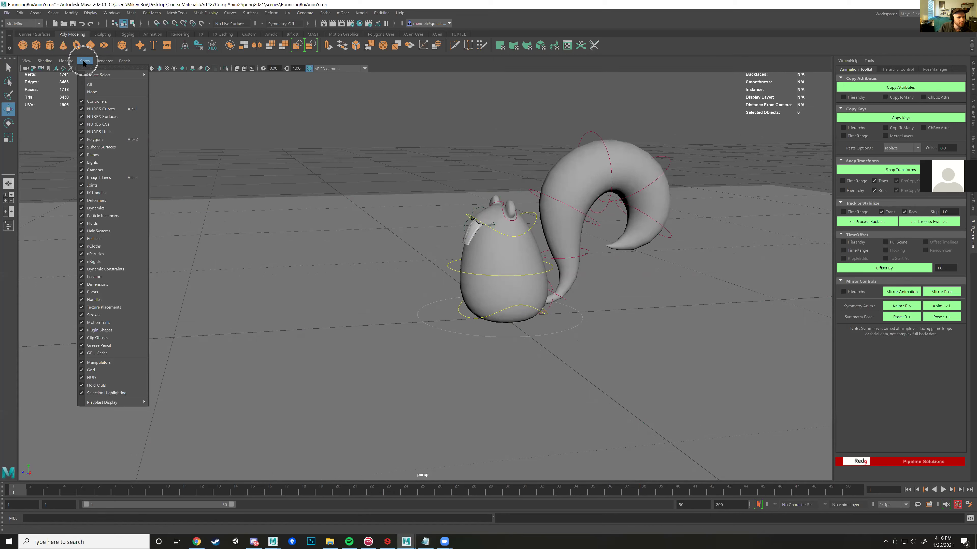
{"action": "left_click", "coordinate": [83, 110]}
{"action": "left_click_drag", "start_coordinate": [358, 172], "coordinate": [381, 185], "text": "alt"}
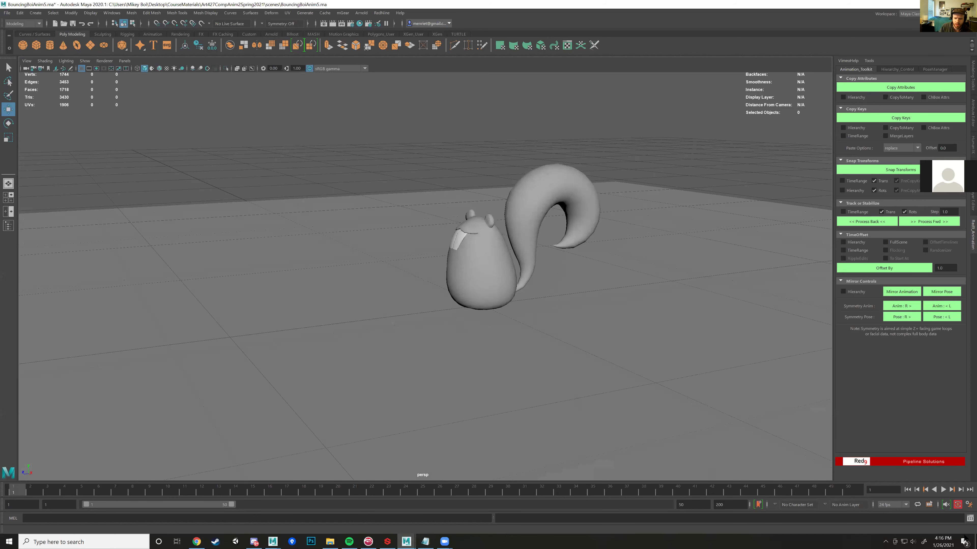
Step: Play the squirrel animation to review it from a low side angle, stop playback and return to frame 1
{"action": "left_click", "coordinate": [944, 491]}
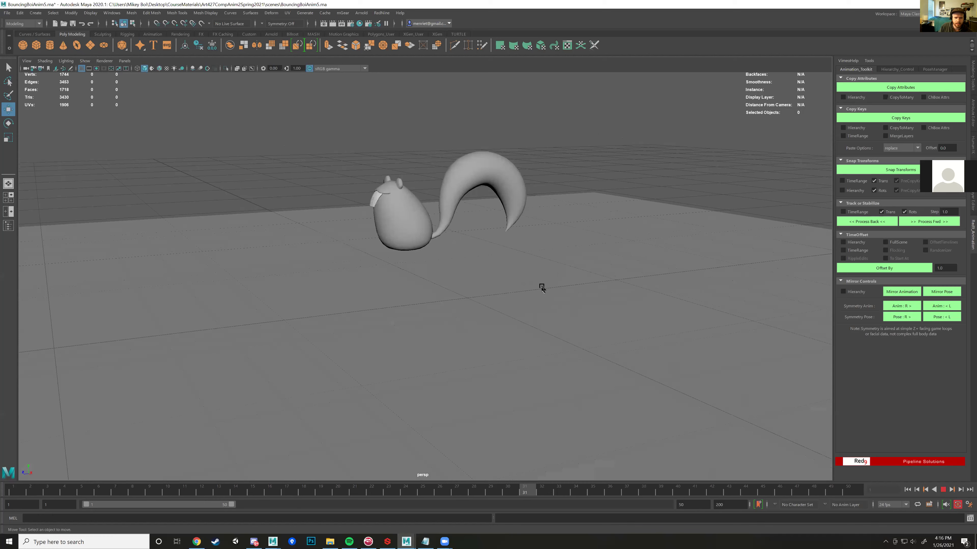
{"action": "left_click_drag", "start_coordinate": [475, 366], "coordinate": [473, 304], "text": "alt"}
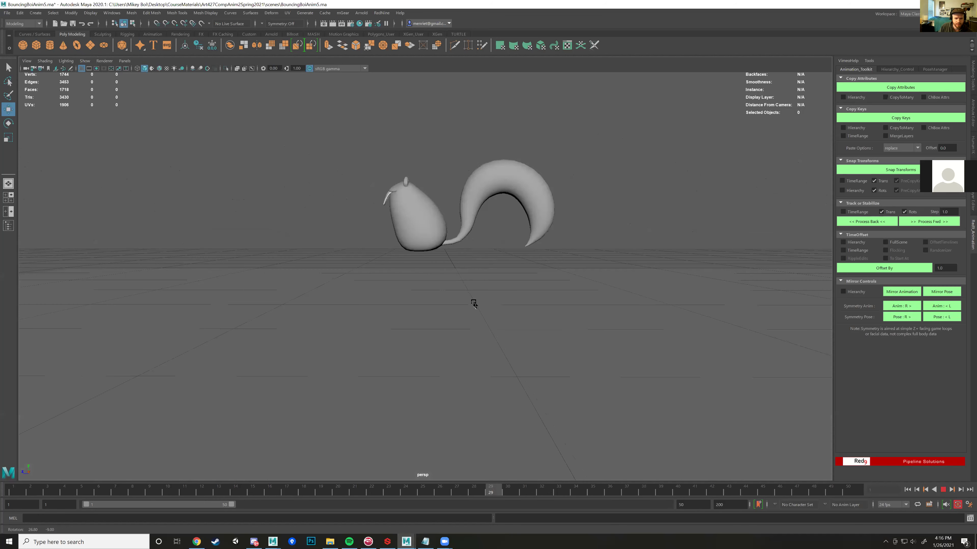
{"action": "left_click", "coordinate": [944, 491]}
{"action": "key", "text": "alt+shift+v"}
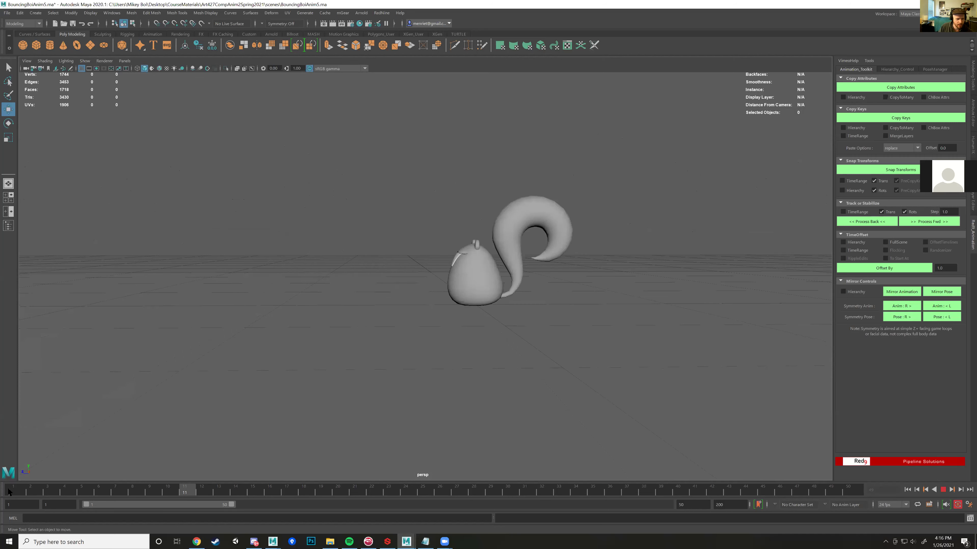
Step: Frame the squirrel closer from a raised angle, playblast the animation to the BouncingBoiAnim5 movie file, and close the video player
{"action": "left_click_drag", "start_coordinate": [475, 141], "coordinate": [448, 286], "text": "alt"}
{"action": "right_click_drag", "start_coordinate": [448, 285], "coordinate": [410, 343], "text": "alt"}
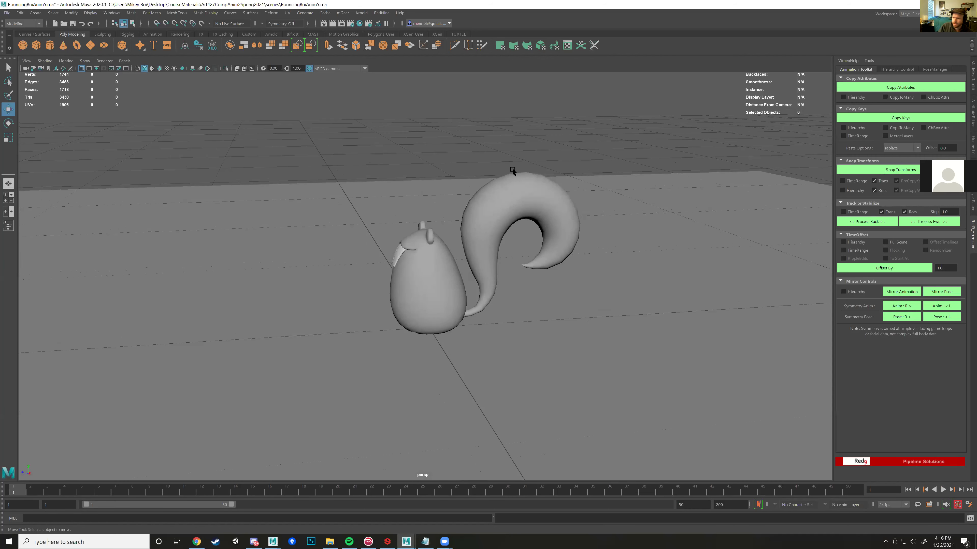
{"action": "right_click", "coordinate": [414, 492]}
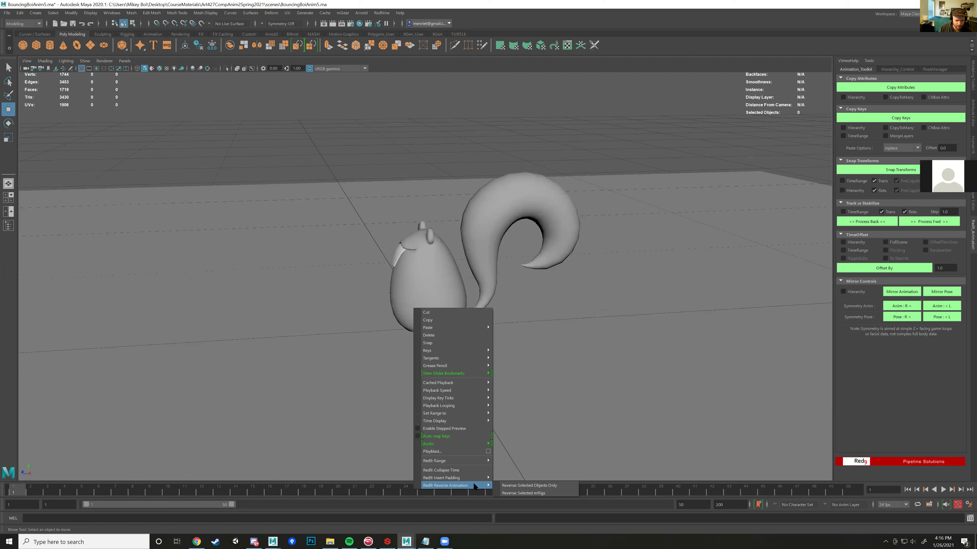
{"action": "left_click", "coordinate": [488, 451]}
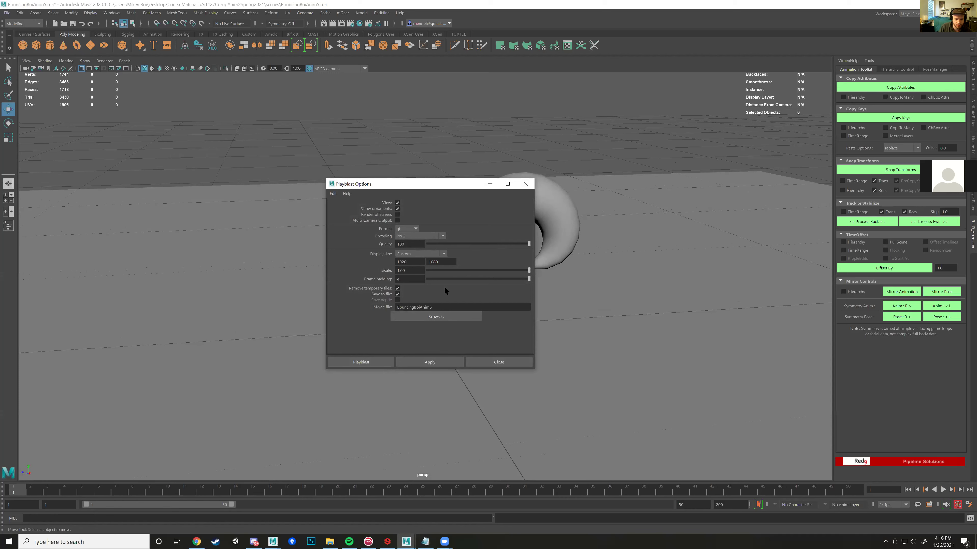
{"action": "left_click", "coordinate": [371, 360]}
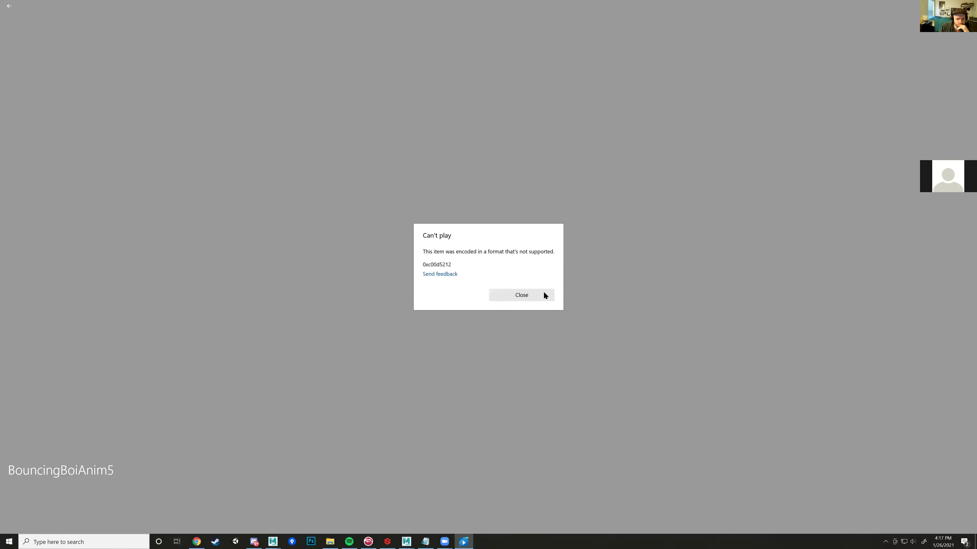
{"action": "left_click", "coordinate": [538, 295]}
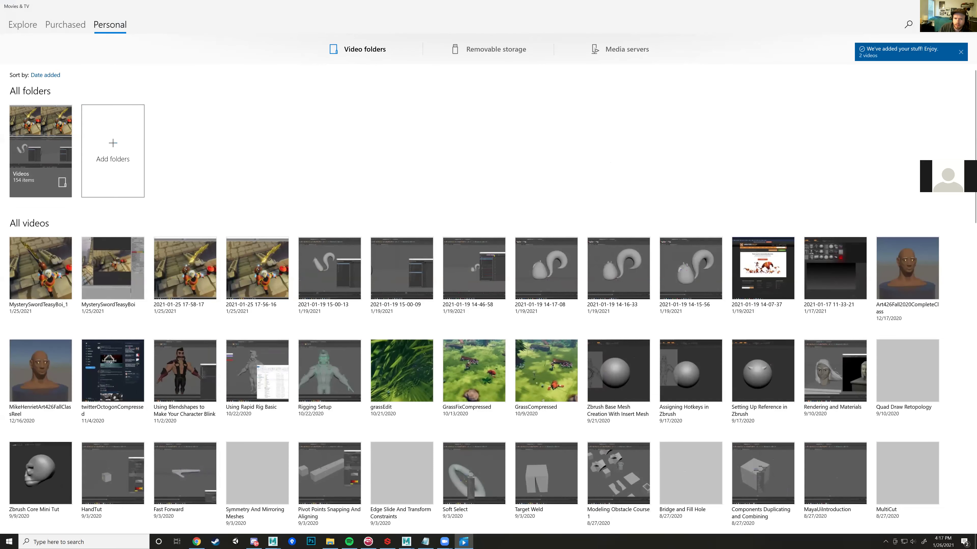
{"action": "key", "text": "alt+F4"}
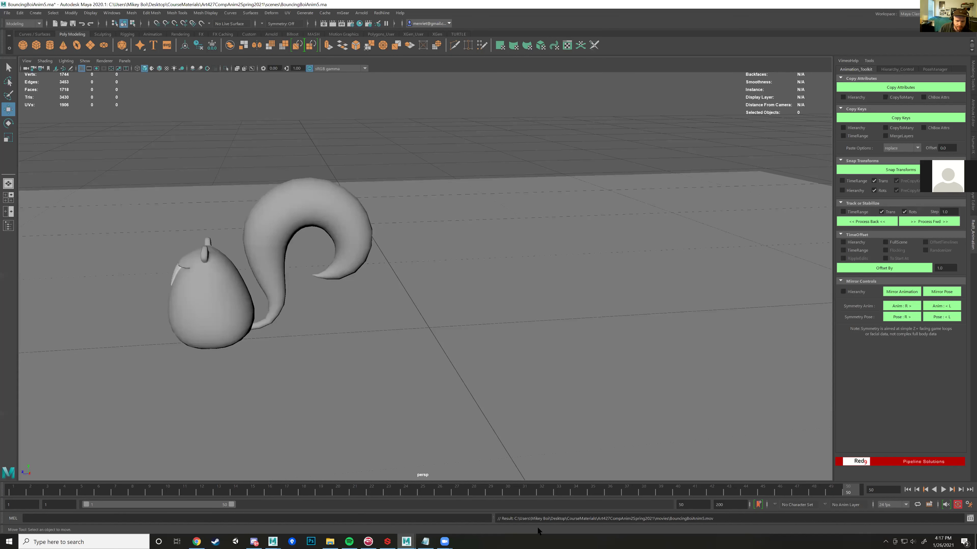
Step: Highlight the saved movie's path in the command result and open the CourseMaterials > Art427CompAnim2Spring2021 > movies folder in File Explorer
{"action": "left_click_drag", "start_coordinate": [713, 519], "coordinate": [516, 522]}
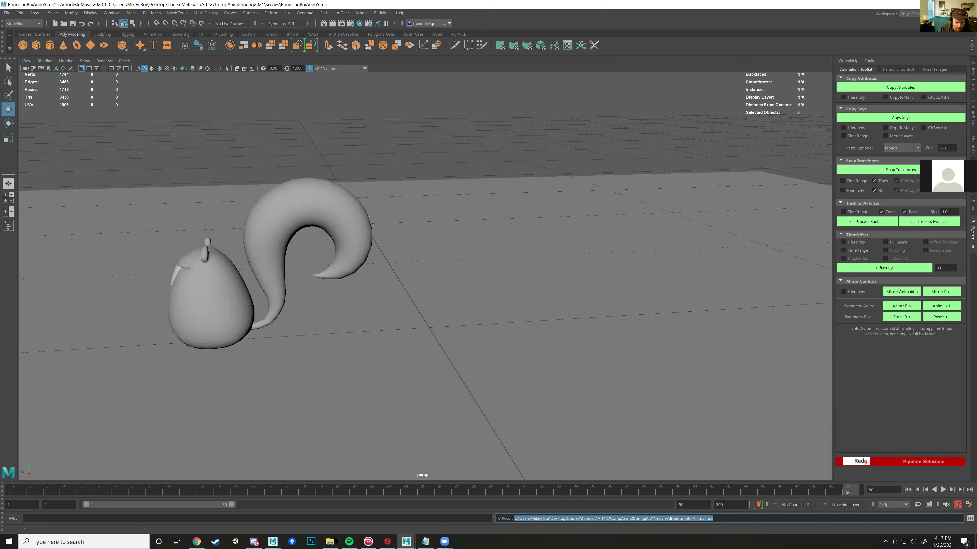
{"action": "left_click", "coordinate": [487, 514]}
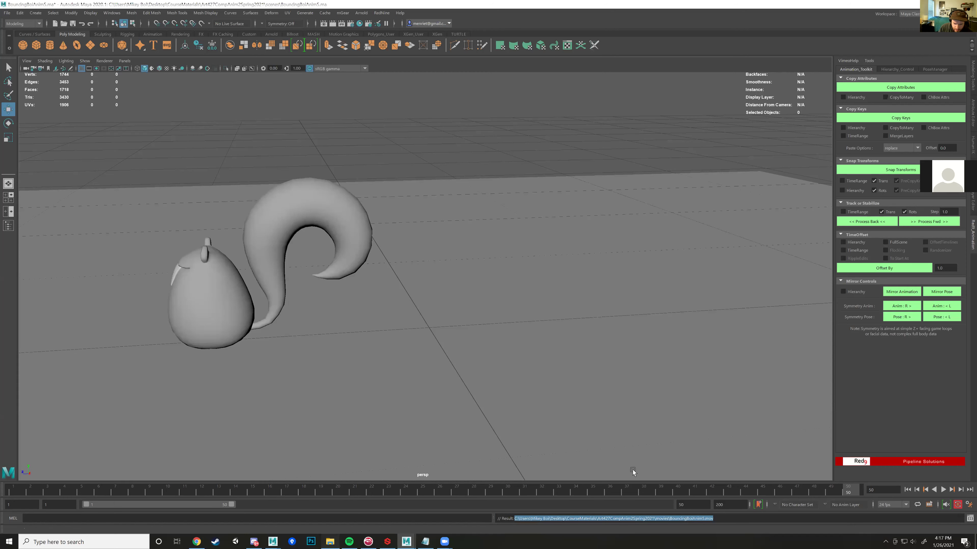
{"action": "key", "text": "alt+Tab"}
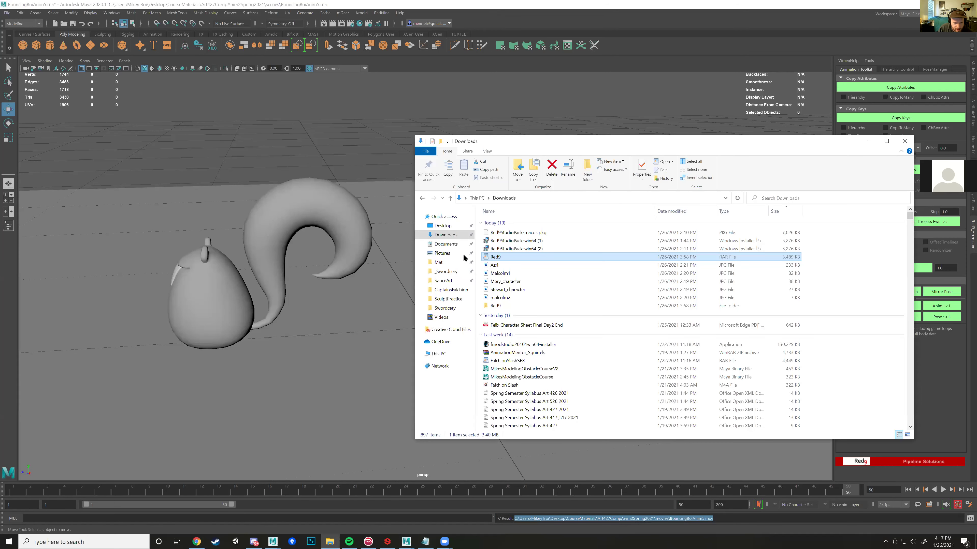
{"action": "key", "text": "alt+Left"}
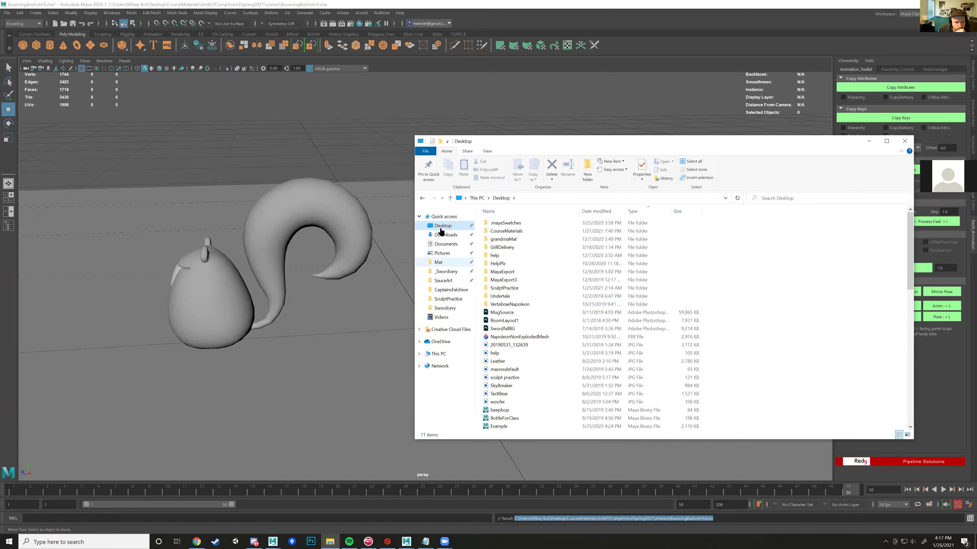
{"action": "double_click", "coordinate": [502, 231]}
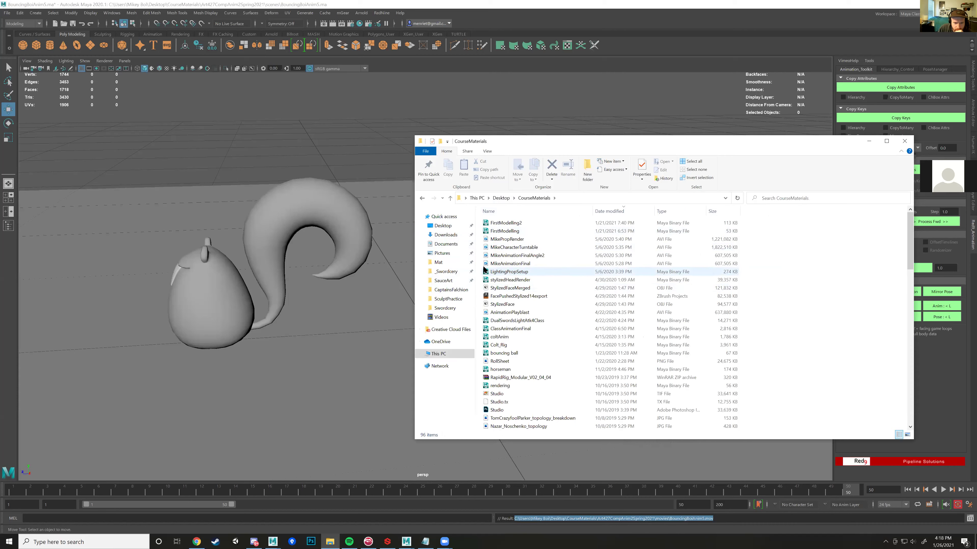
{"action": "scroll", "coordinate": [529, 330], "scroll_direction": "down", "scroll_amount": 16}
{"action": "scroll", "coordinate": [529, 328], "scroll_direction": "down", "scroll_amount": 7}
{"action": "left_click", "coordinate": [536, 336]}
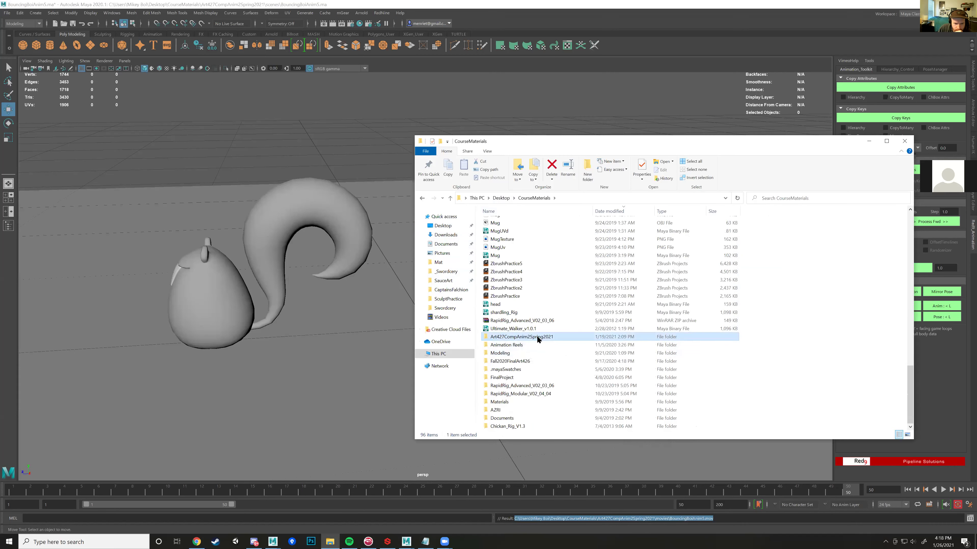
{"action": "double_click", "coordinate": [537, 336]}
{"action": "double_click", "coordinate": [505, 268]}
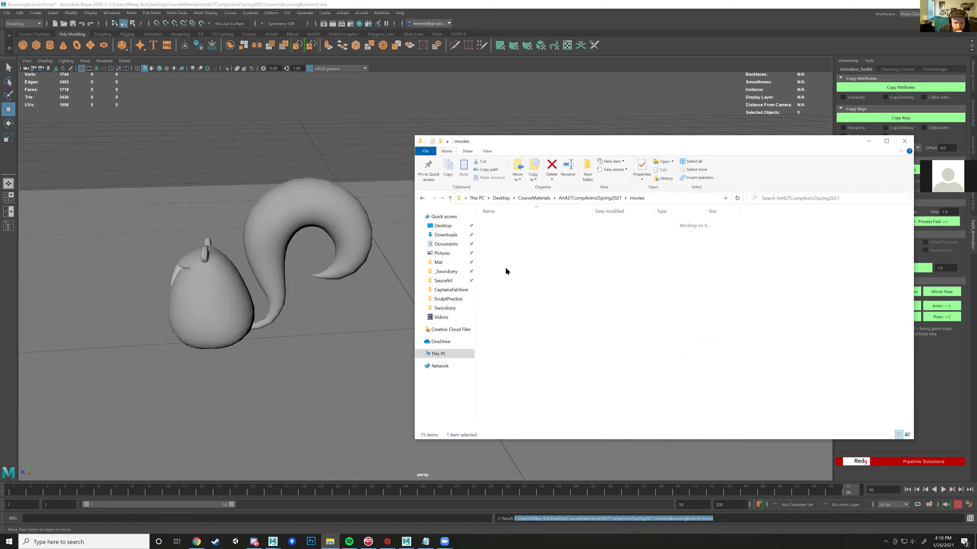
Step: Open BouncingBoiAnim5 with VLC media player, play it with looping enabled, and close the player
{"action": "left_click", "coordinate": [504, 231]}
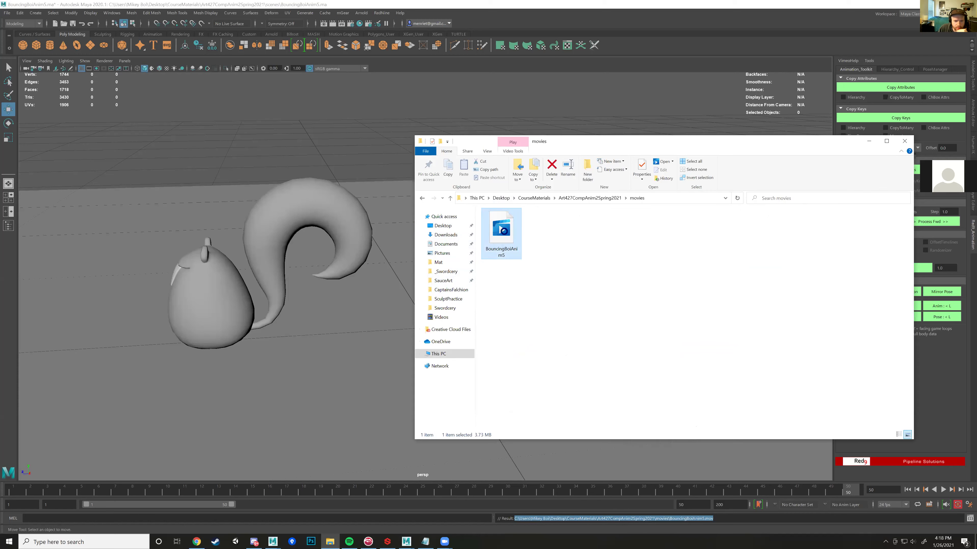
{"action": "right_click", "coordinate": [504, 231]}
{"action": "mouse_move", "coordinate": [465, 287]}
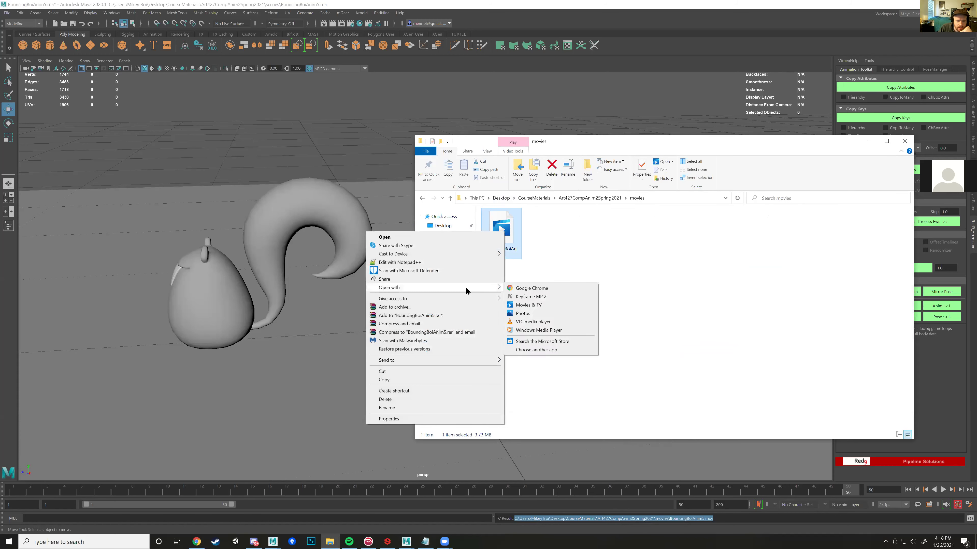
{"action": "left_click", "coordinate": [532, 313]}
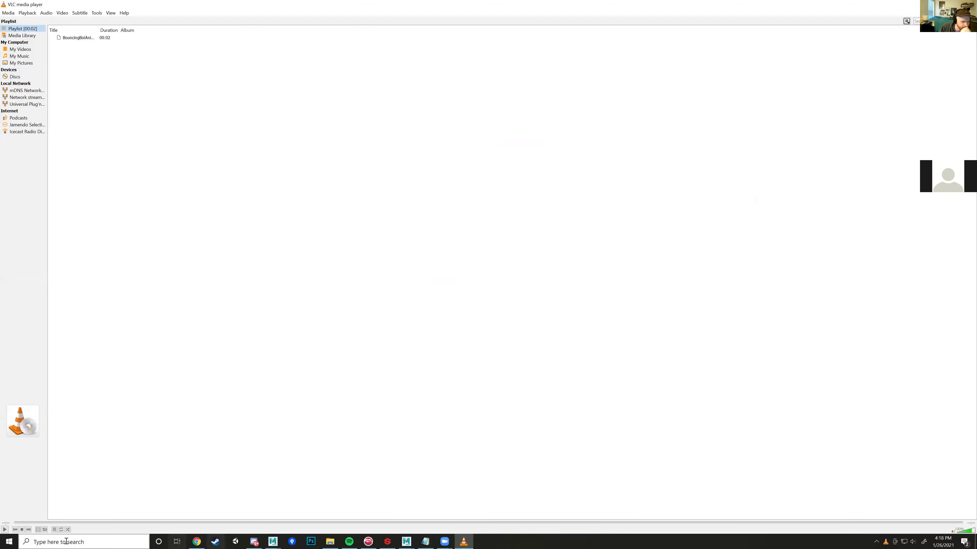
{"action": "left_click", "coordinate": [5, 530]}
{"action": "left_click", "coordinate": [61, 529]}
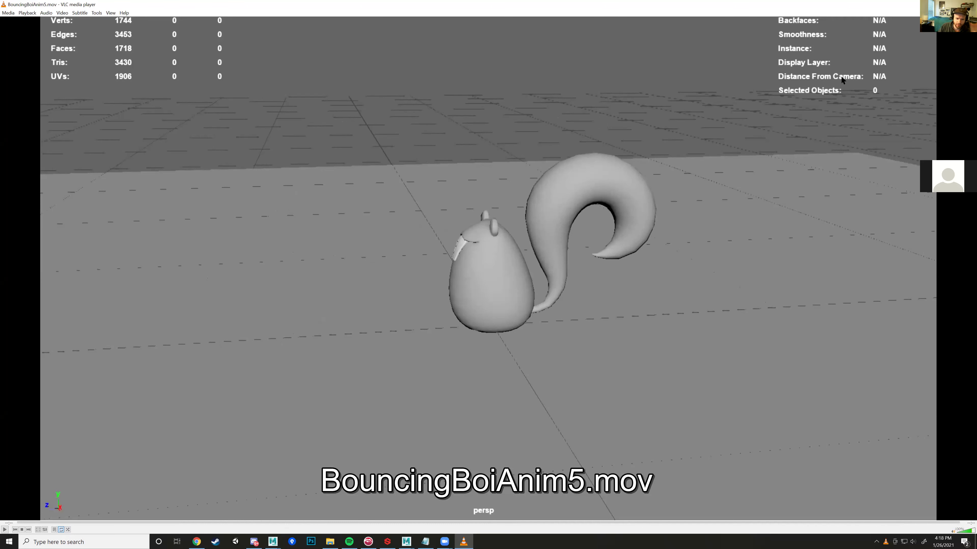
{"action": "key", "text": "alt+F4"}
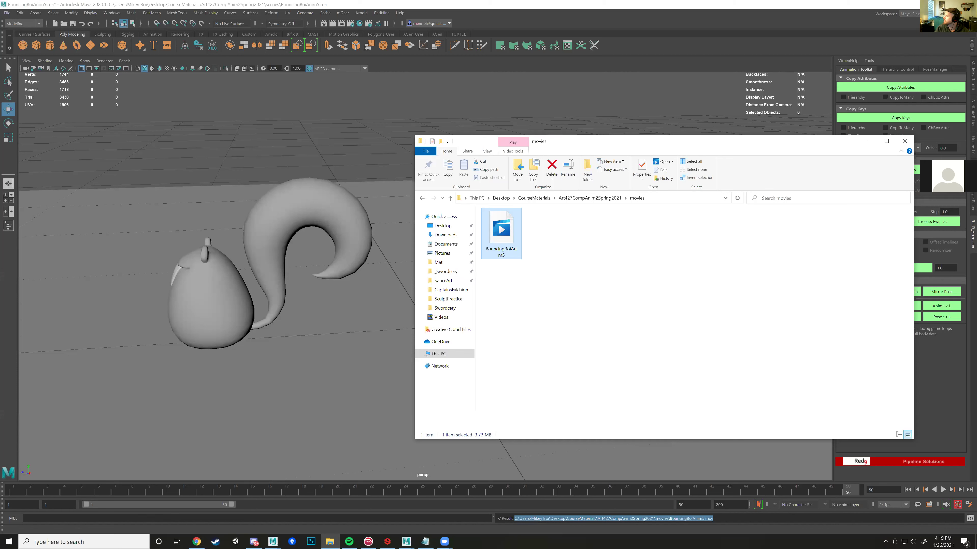
Step: Bring up the Downloads folder containing QuickTimeInstaller (1) and move its window clear of the movies folder window
{"action": "key", "text": "alt+Tab"}
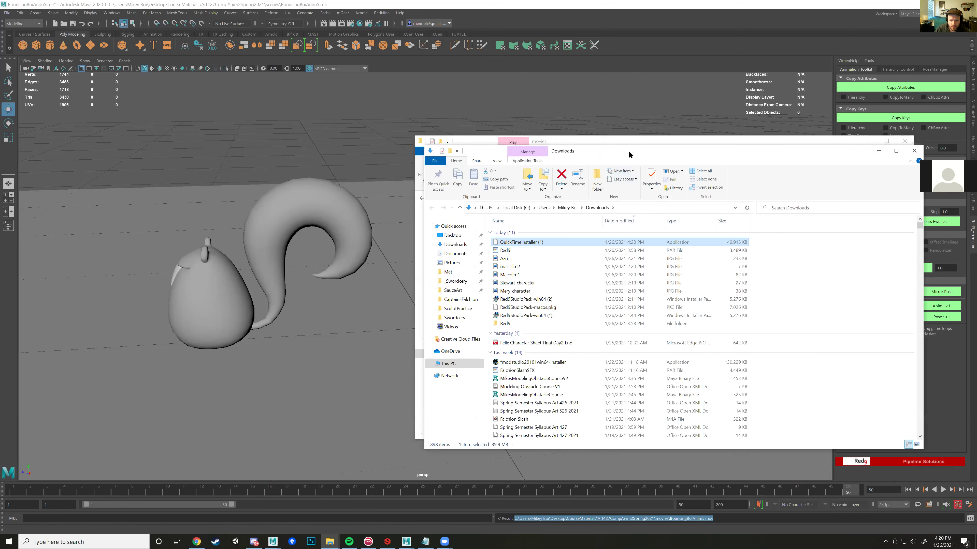
{"action": "left_click_drag", "start_coordinate": [625, 150], "coordinate": [327, 96]}
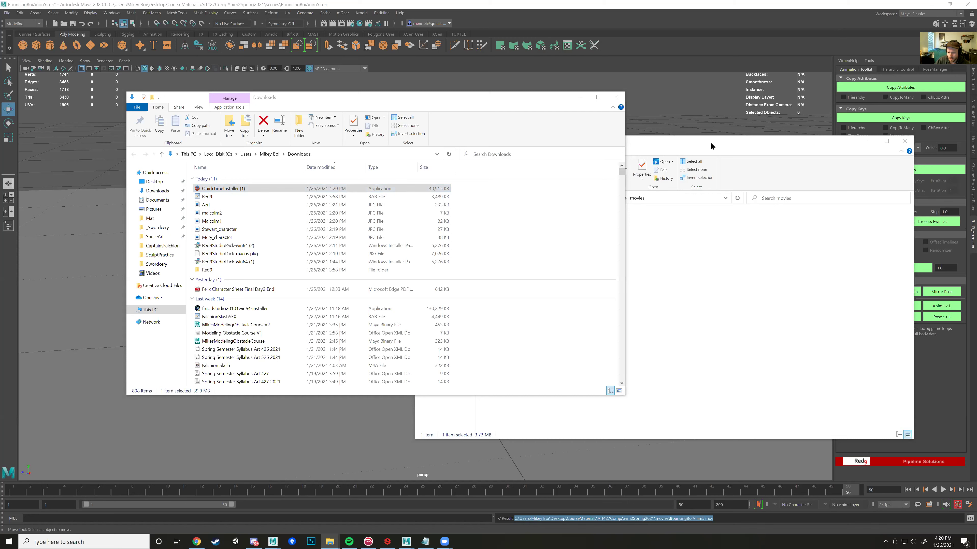
{"action": "left_click", "coordinate": [522, 96]}
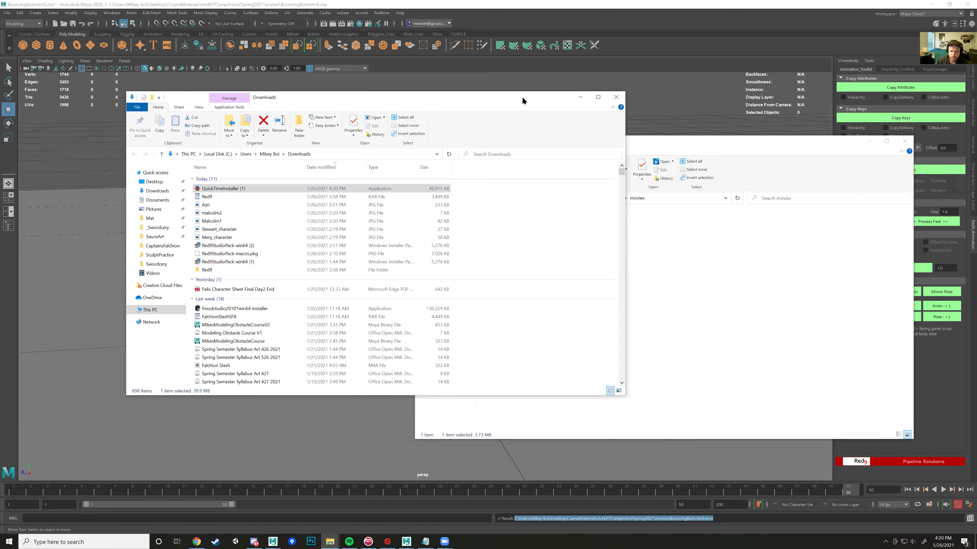
{"action": "left_click_drag", "start_coordinate": [522, 97], "coordinate": [521, 99]}
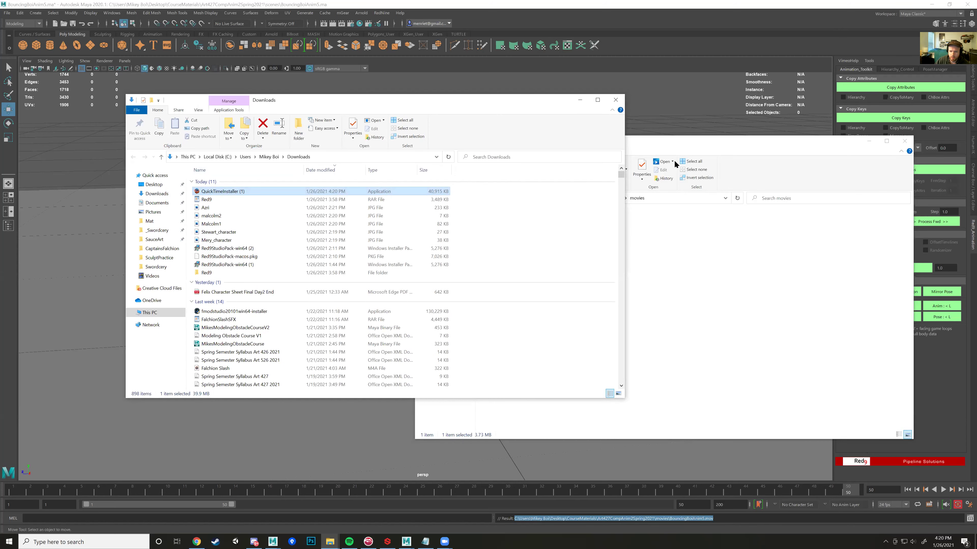
Step: Return to the Maya scene, clear the object selection, and bring up the Playblast options
{"action": "key", "text": "alt+Tab"}
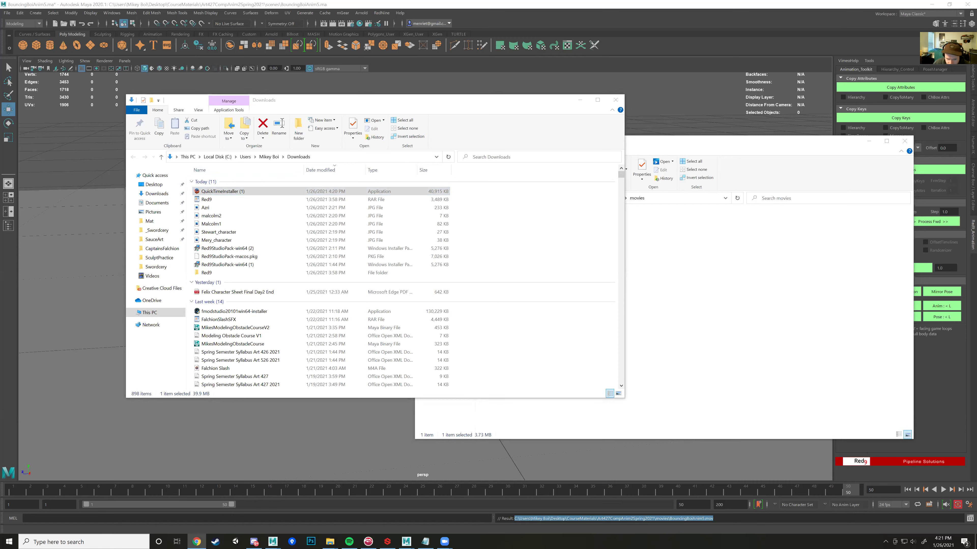
{"action": "left_click", "coordinate": [466, 476]}
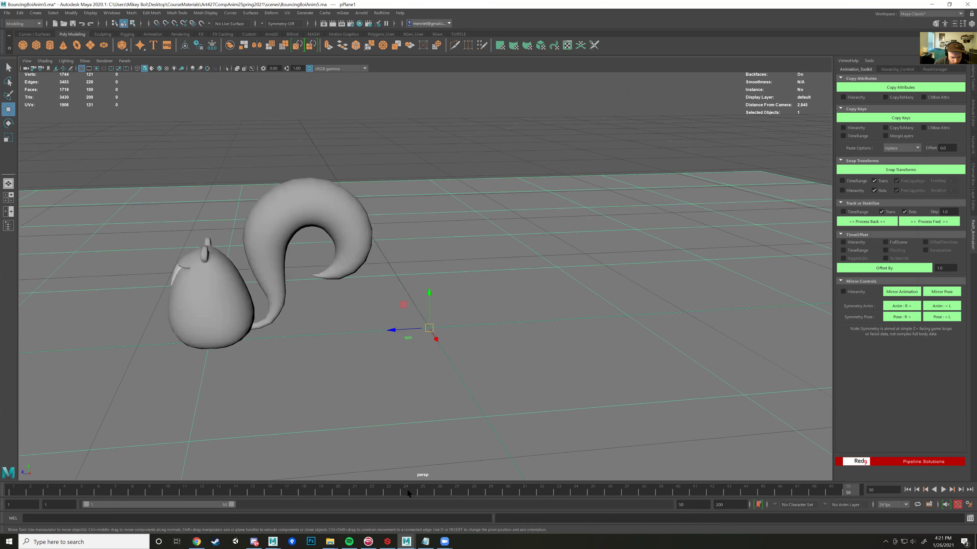
{"action": "left_click", "coordinate": [376, 158]}
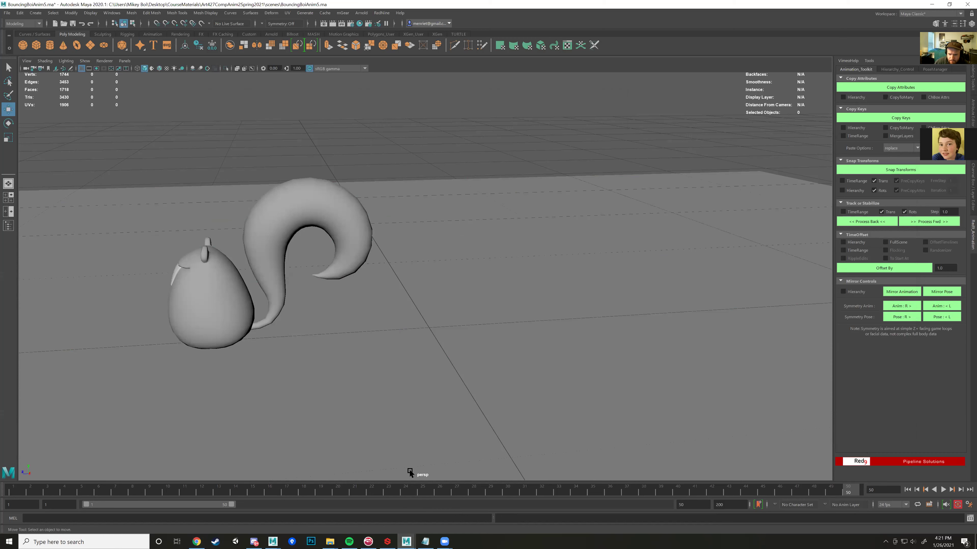
{"action": "right_click", "coordinate": [361, 497]}
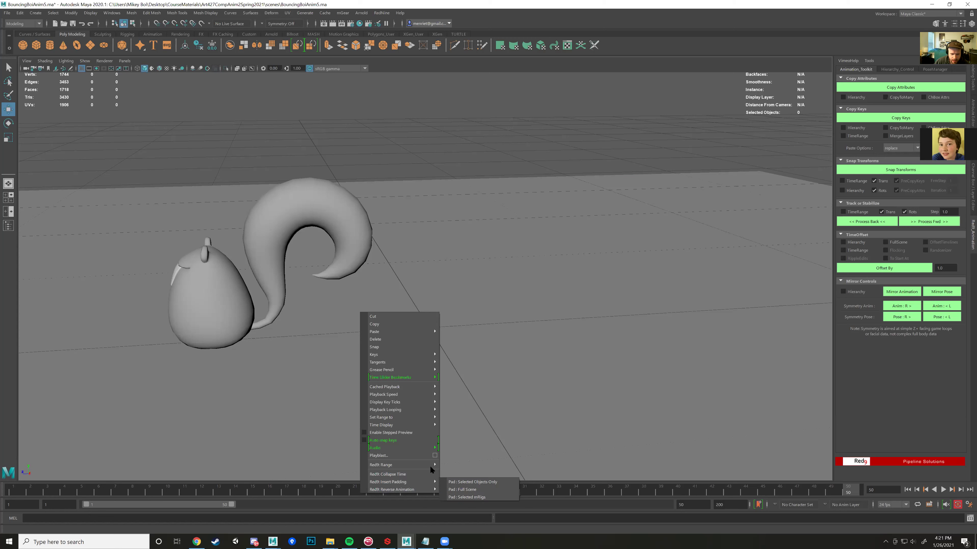
{"action": "mouse_move", "coordinate": [435, 458]}
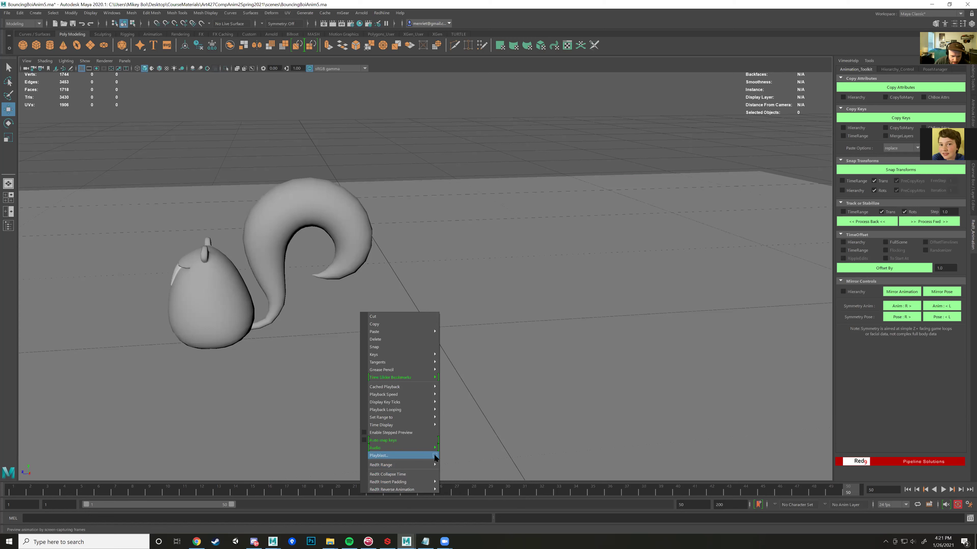
{"action": "left_click", "coordinate": [435, 457]}
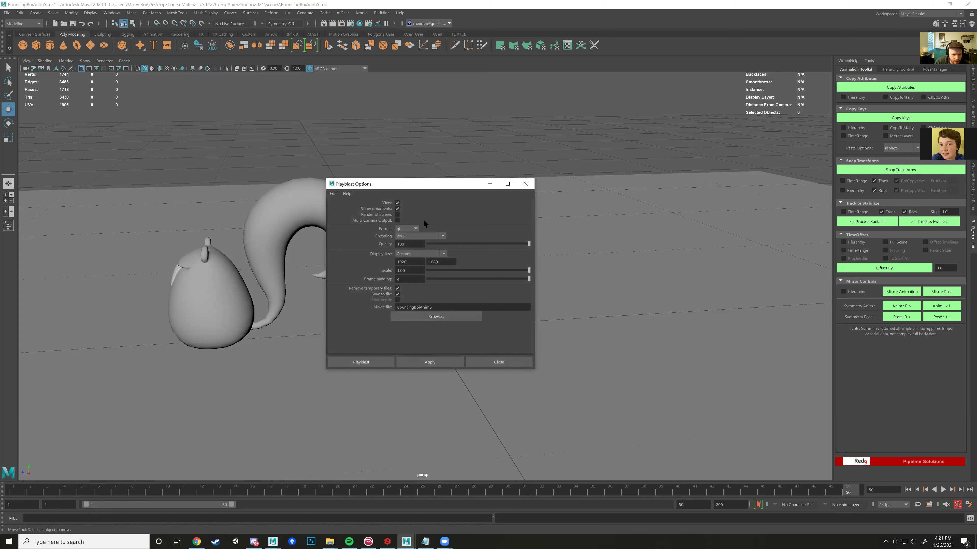
Step: Compare the playblast encodings offered for the avi and qt formats, ending with the format set to qt
{"action": "left_click", "coordinate": [415, 227]}
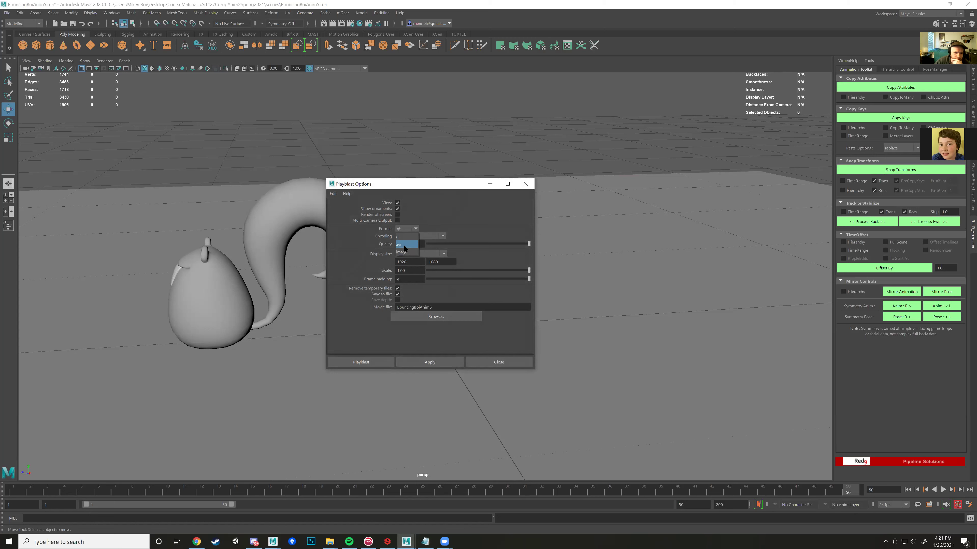
{"action": "left_click", "coordinate": [404, 245]}
{"action": "left_click", "coordinate": [434, 236]}
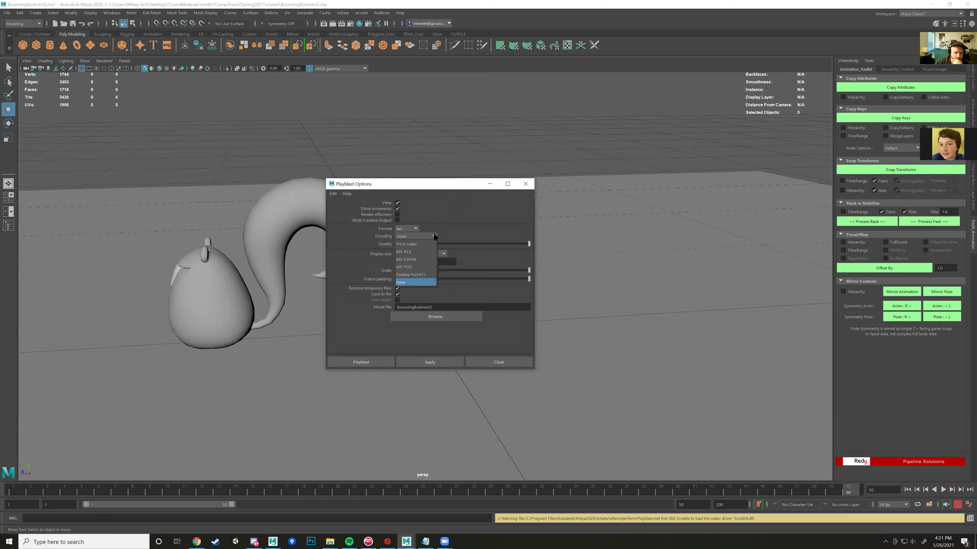
{"action": "left_click", "coordinate": [428, 246]}
{"action": "left_click", "coordinate": [415, 228]}
{"action": "left_click", "coordinate": [407, 238]}
{"action": "left_click", "coordinate": [443, 236]}
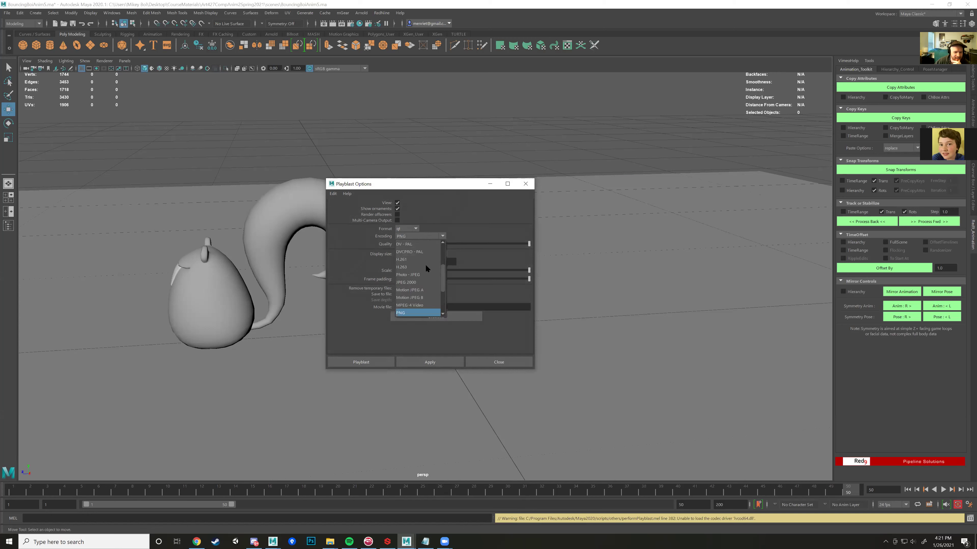
{"action": "left_click", "coordinate": [410, 228]}
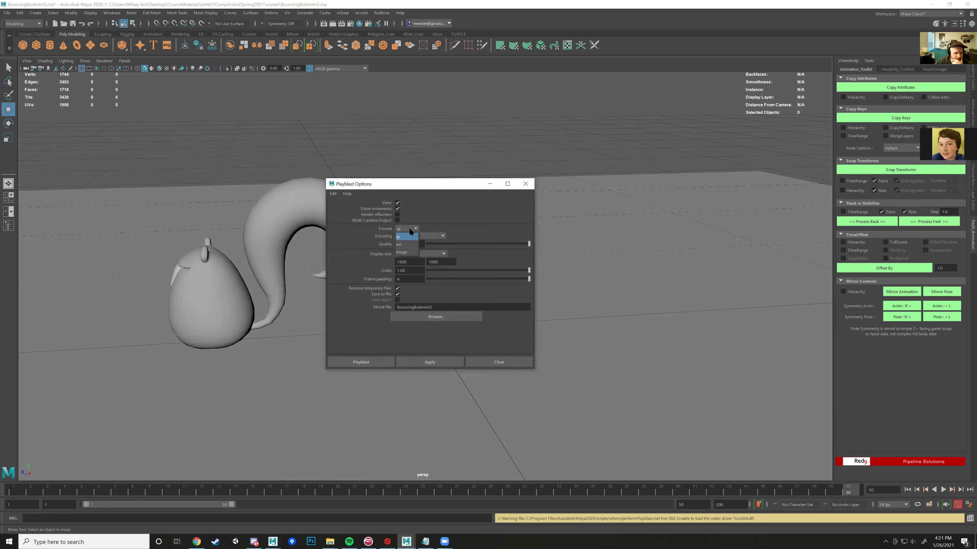
{"action": "left_click", "coordinate": [398, 235]}
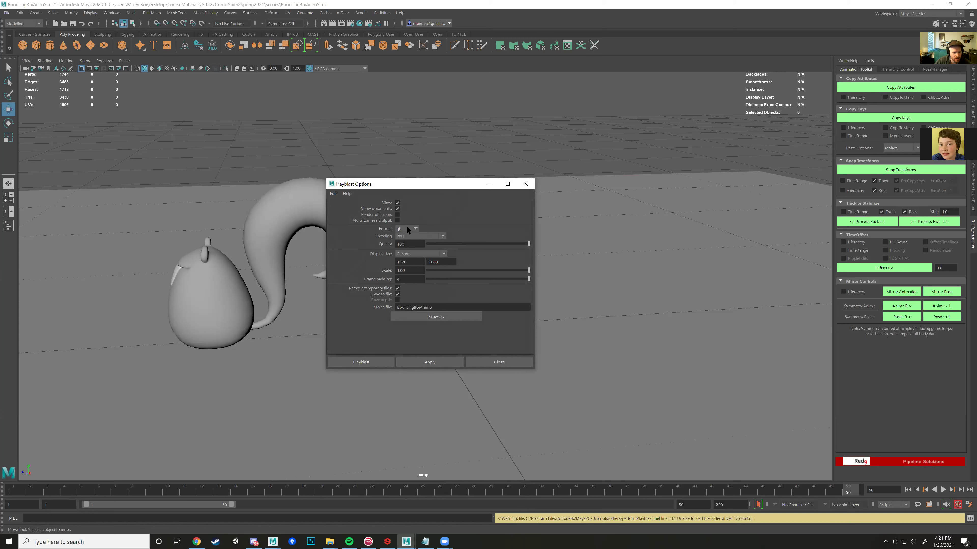
Step: Switch the playblast format to avi and review its encoding and format choices
{"action": "left_click", "coordinate": [415, 227]}
{"action": "left_click", "coordinate": [404, 245]}
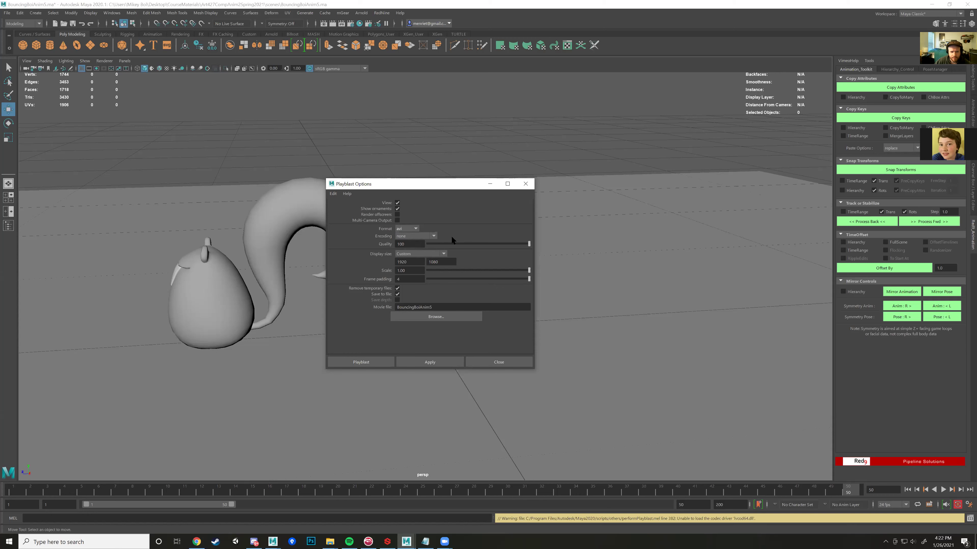
{"action": "left_click", "coordinate": [433, 236]}
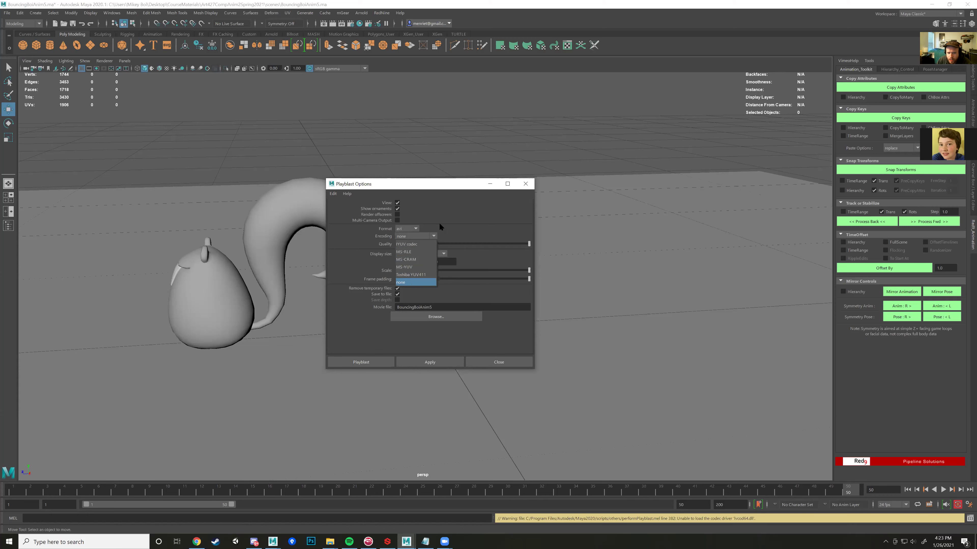
{"action": "left_click", "coordinate": [415, 228]}
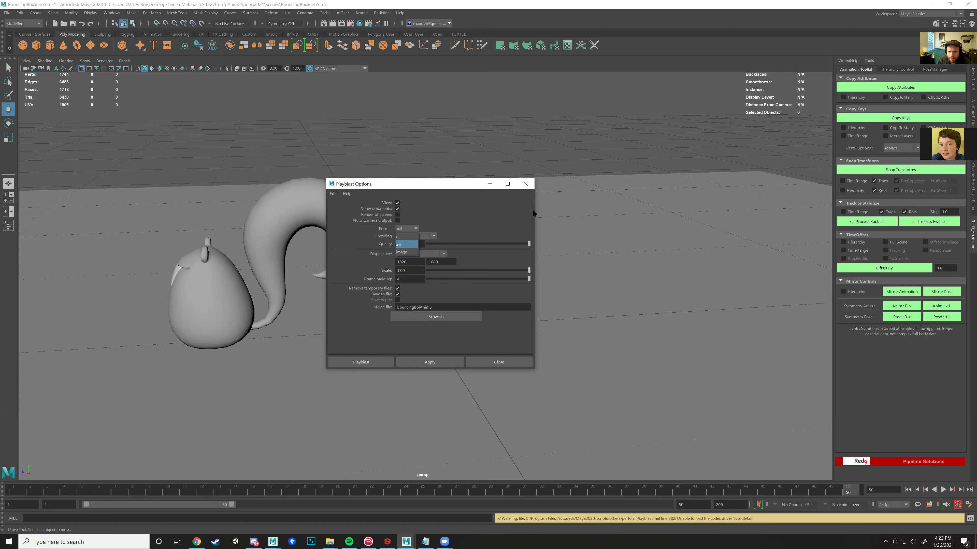
{"action": "right_click", "coordinate": [369, 493]}
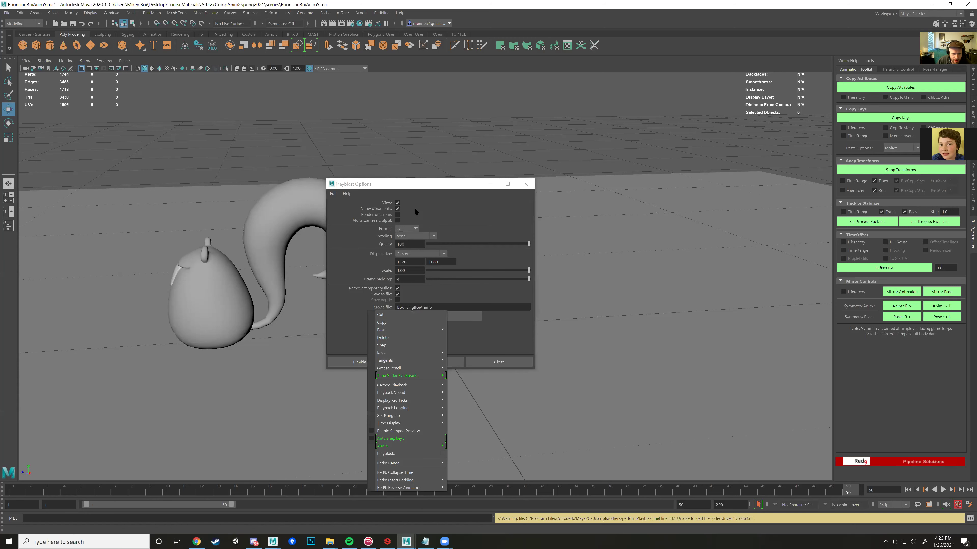
{"action": "left_click", "coordinate": [433, 184]}
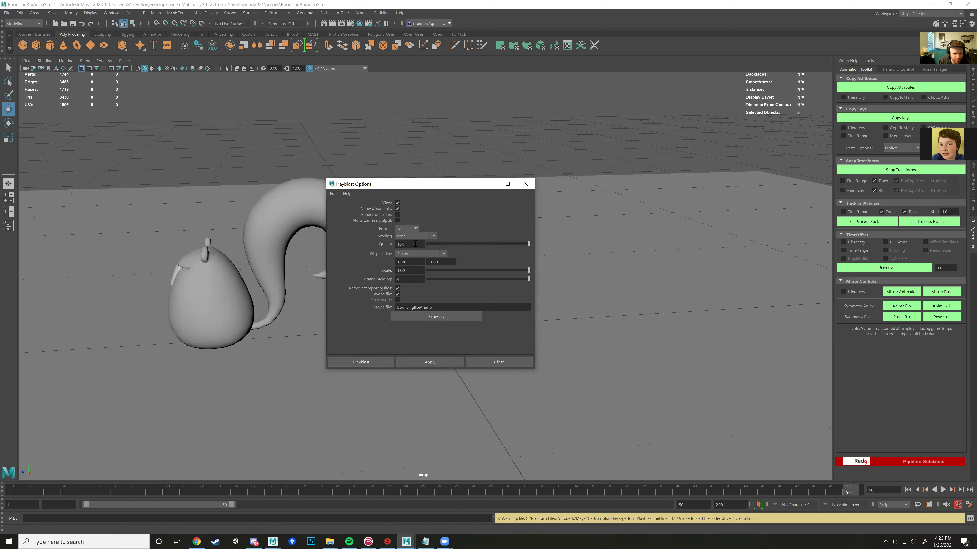
Step: Set the playblast format to qt and the encoding to H.264
{"action": "left_click", "coordinate": [416, 226]}
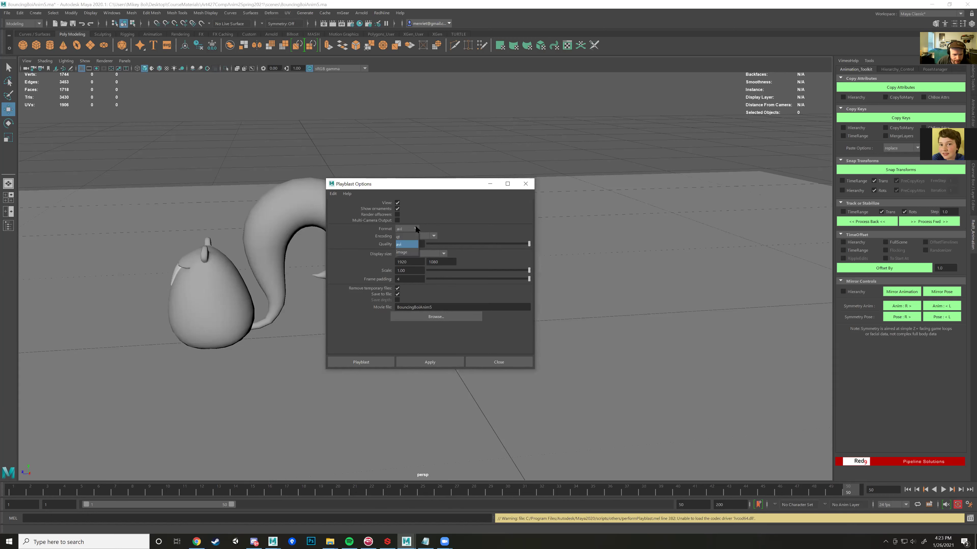
{"action": "left_click", "coordinate": [402, 236]}
{"action": "left_click", "coordinate": [432, 234]}
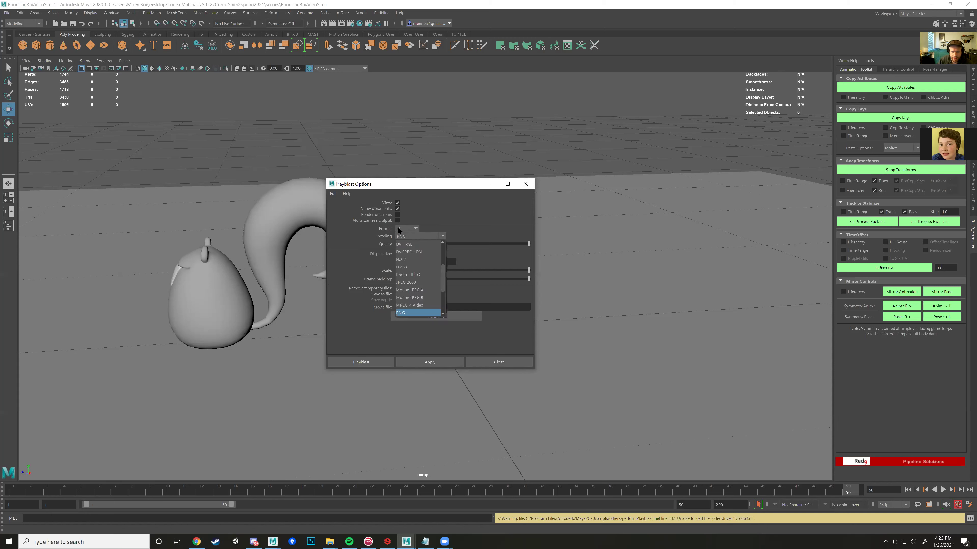
{"action": "left_click", "coordinate": [439, 236]}
{"action": "left_click", "coordinate": [434, 237]}
{"action": "scroll", "coordinate": [404, 277], "scroll_direction": "up", "scroll_amount": 2}
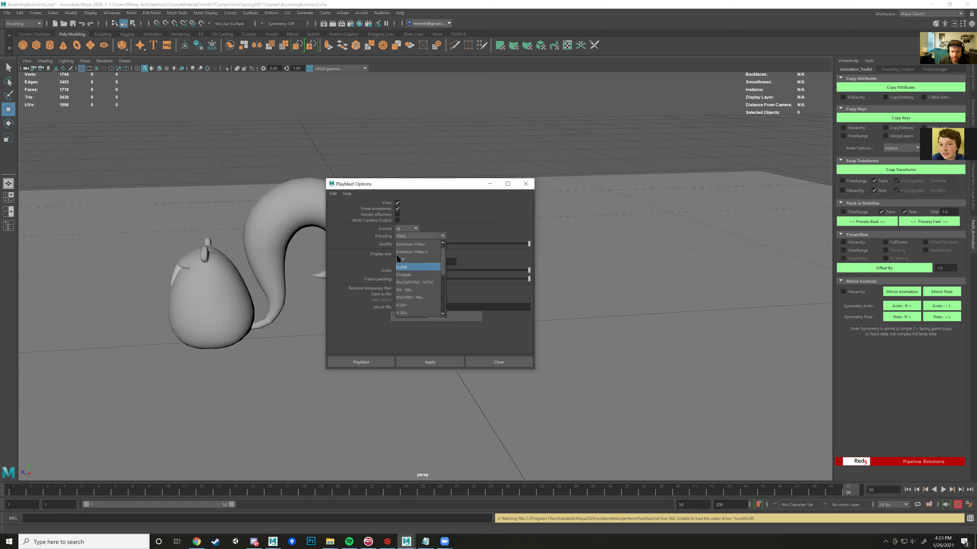
{"action": "left_click", "coordinate": [410, 266]}
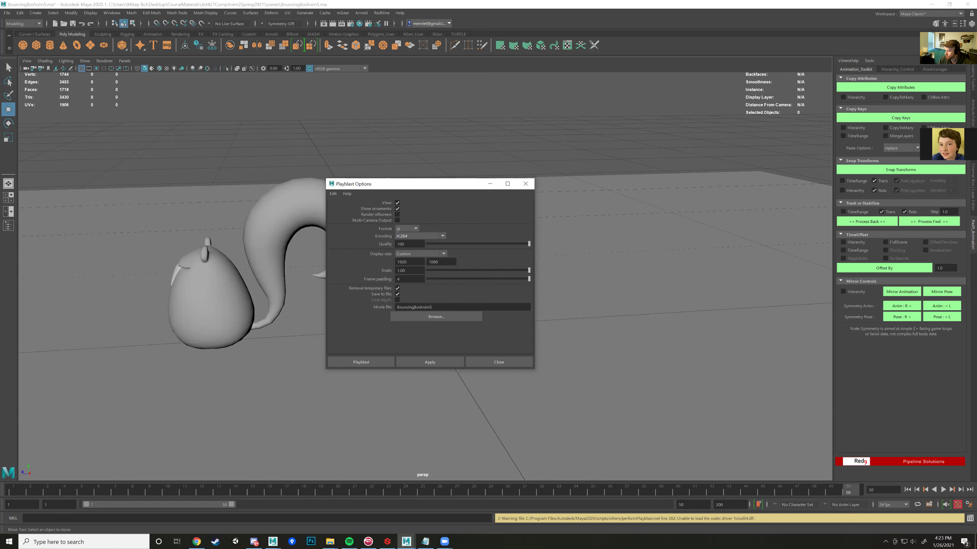
Step: Bring up the Downloads folder containing QuickTimeInstaller (1) and reposition its window over the Maya viewport
{"action": "mouse_move", "coordinate": [331, 540]}
{"action": "left_click", "coordinate": [368, 504]}
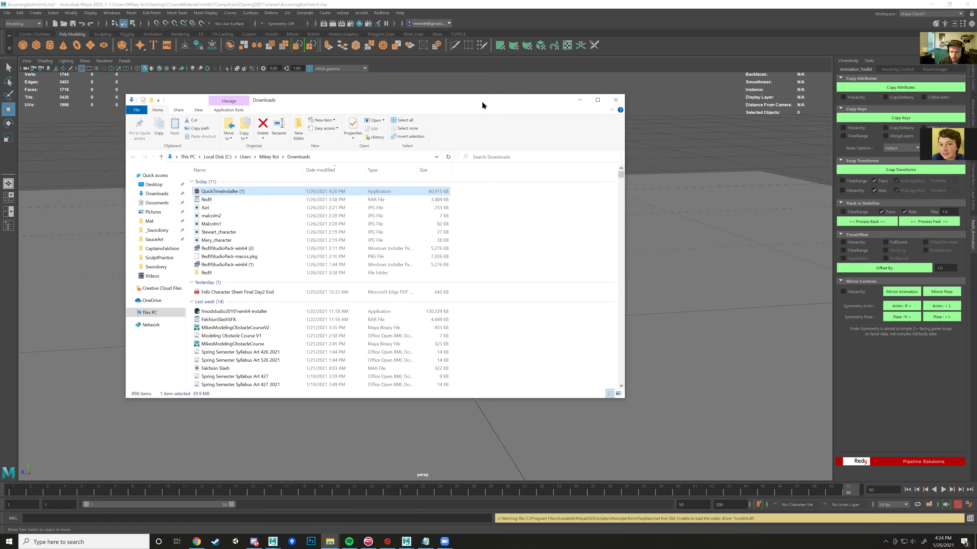
{"action": "left_click_drag", "start_coordinate": [481, 101], "coordinate": [428, 102]}
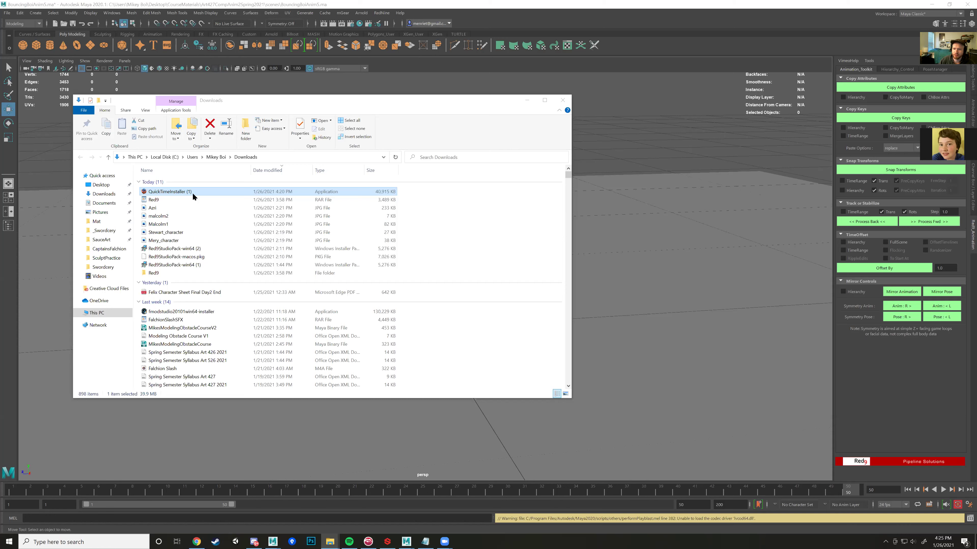
{"action": "left_click", "coordinate": [436, 98]}
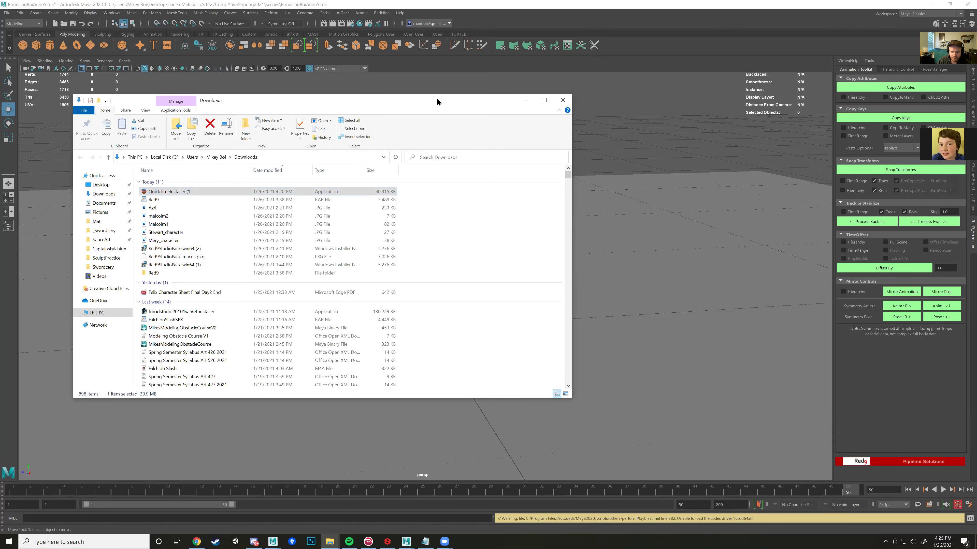
{"action": "left_click_drag", "start_coordinate": [436, 99], "coordinate": [433, 141]}
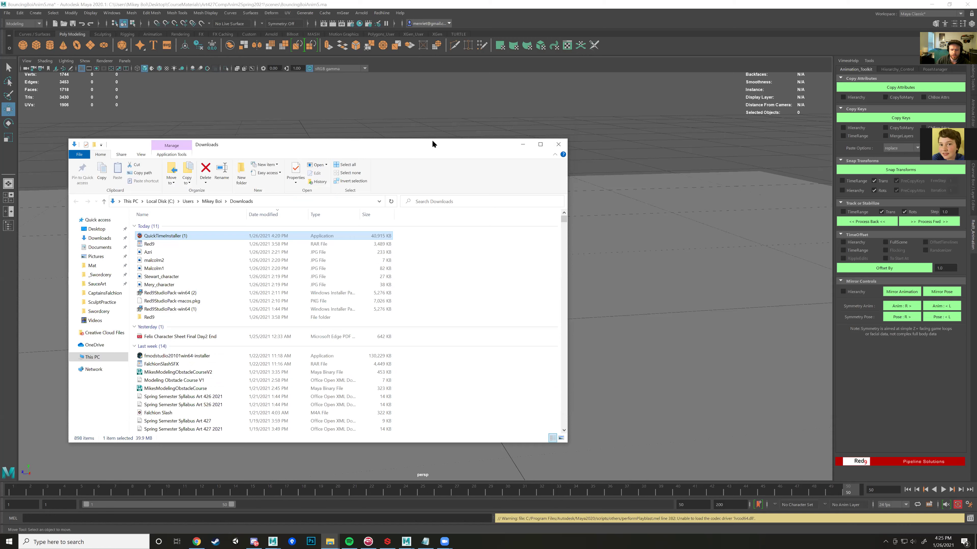
{"action": "left_click", "coordinate": [650, 161]}
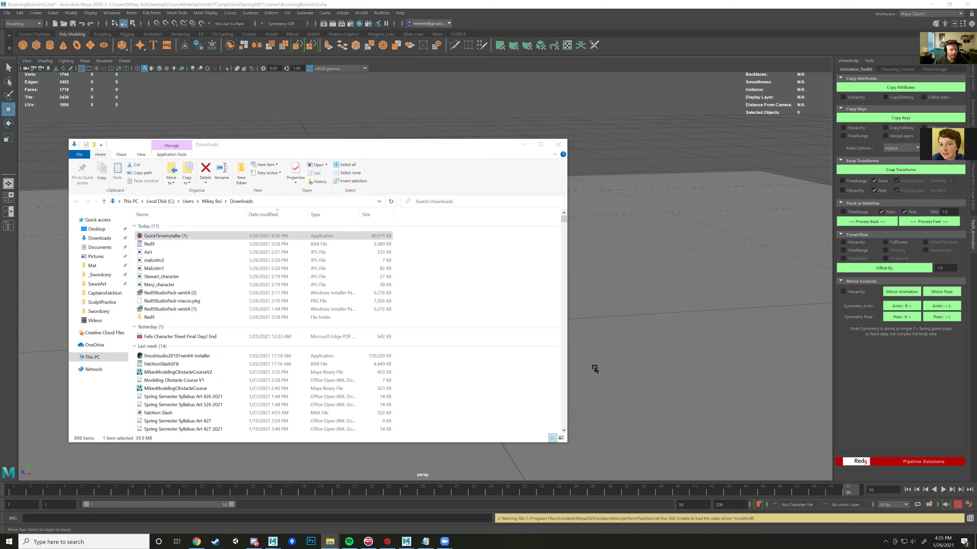
{"action": "left_click", "coordinate": [369, 149]}
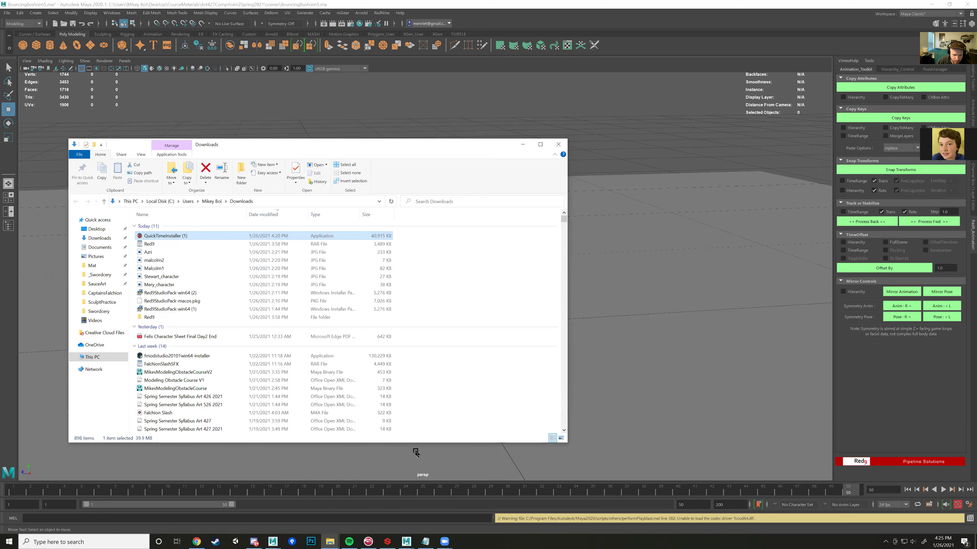
Step: Return to the Playblast options in Maya and review the list of qt encodings
{"action": "right_click", "coordinate": [413, 494]}
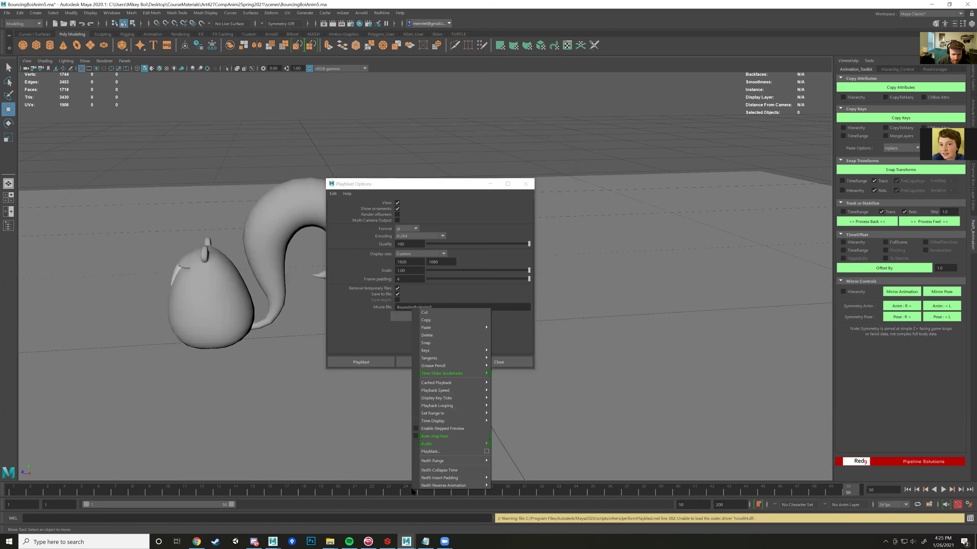
{"action": "left_click", "coordinate": [428, 182]}
{"action": "left_click", "coordinate": [419, 236]}
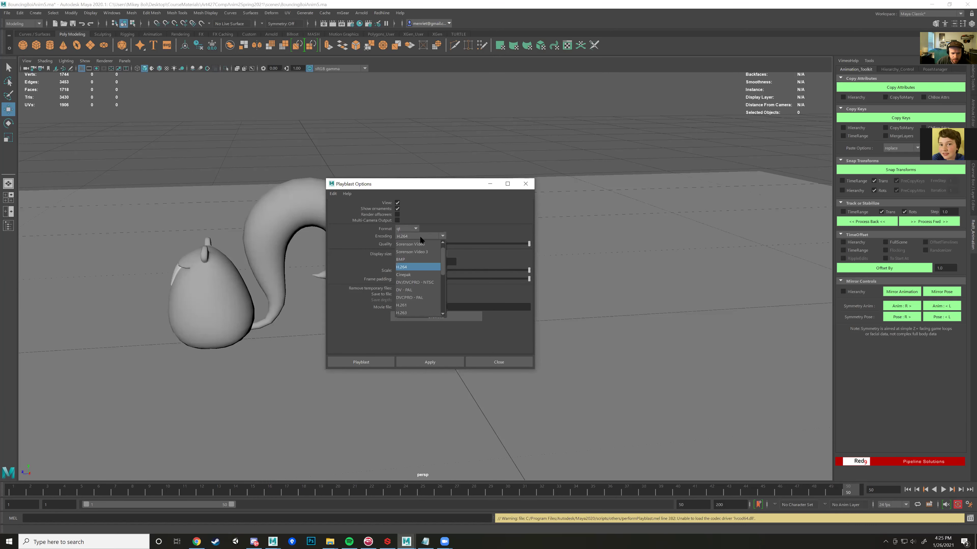
{"action": "left_click", "coordinate": [471, 222]}
Step: Switch to the Downloads folder and launch QuickTimeInstaller (1)
{"action": "mouse_move", "coordinate": [330, 541]}
{"action": "left_click", "coordinate": [361, 510]}
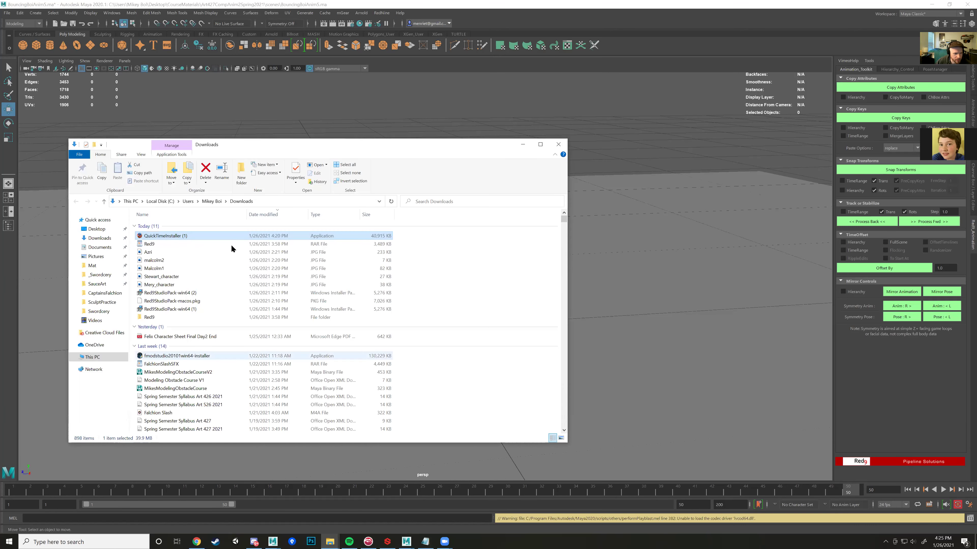
{"action": "double_click", "coordinate": [177, 236]}
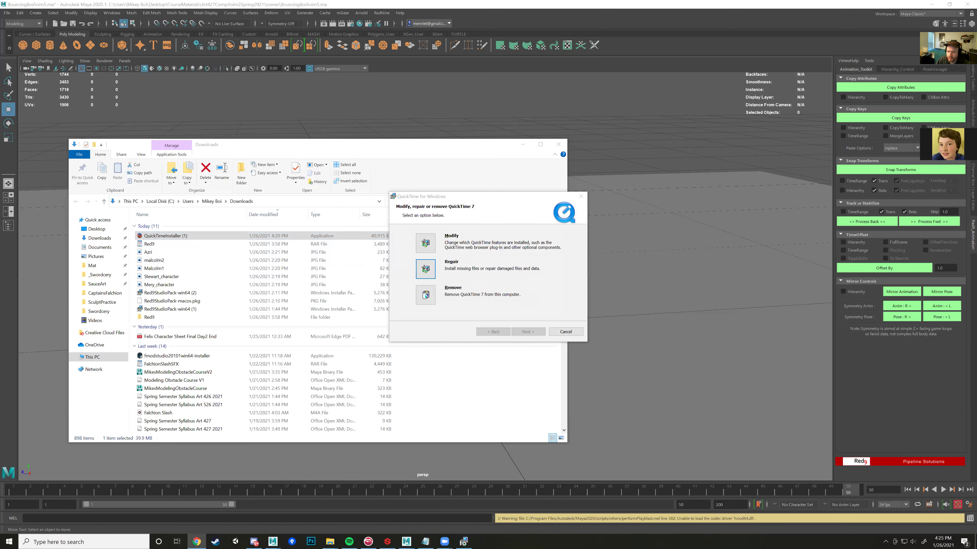
Step: Switch to the browser article on playblasting h264 in Maya, restore its window to a smaller size, and examine the QuickTime 7 Custom setup instructions
{"action": "key", "text": "alt+Tab"}
{"action": "key", "text": "super+Up"}
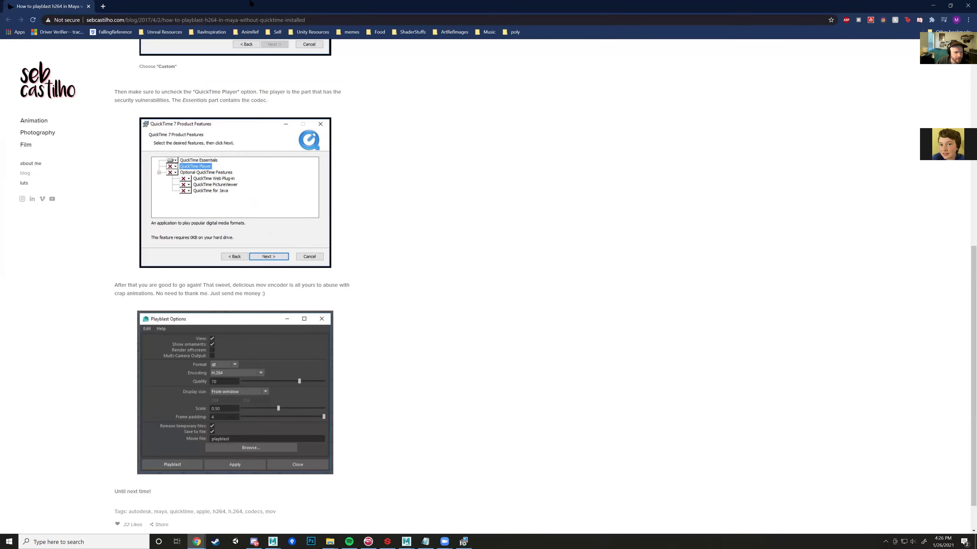
{"action": "double_click", "coordinate": [263, 8]}
{"action": "scroll", "coordinate": [358, 259], "scroll_direction": "up", "scroll_amount": 5}
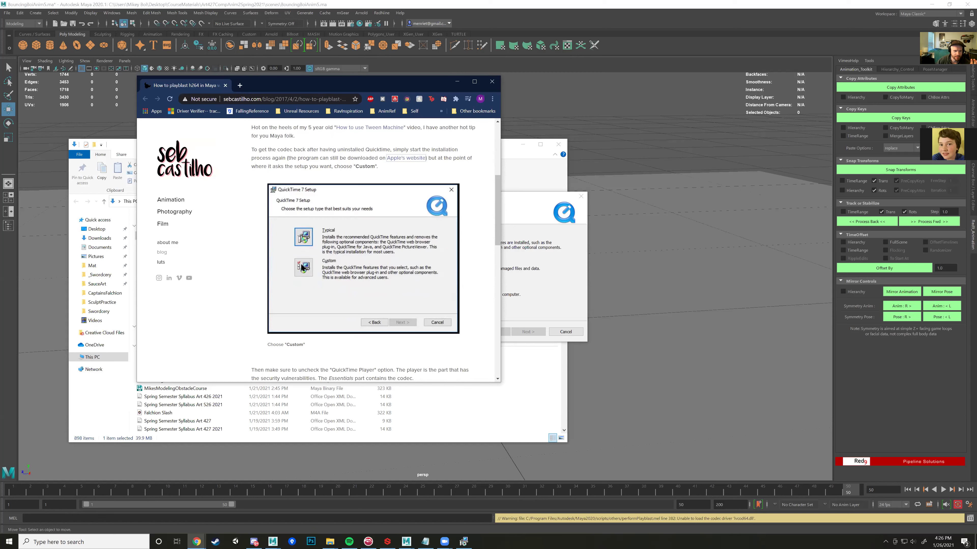
{"action": "scroll", "coordinate": [303, 268], "scroll_direction": "down", "scroll_amount": 1}
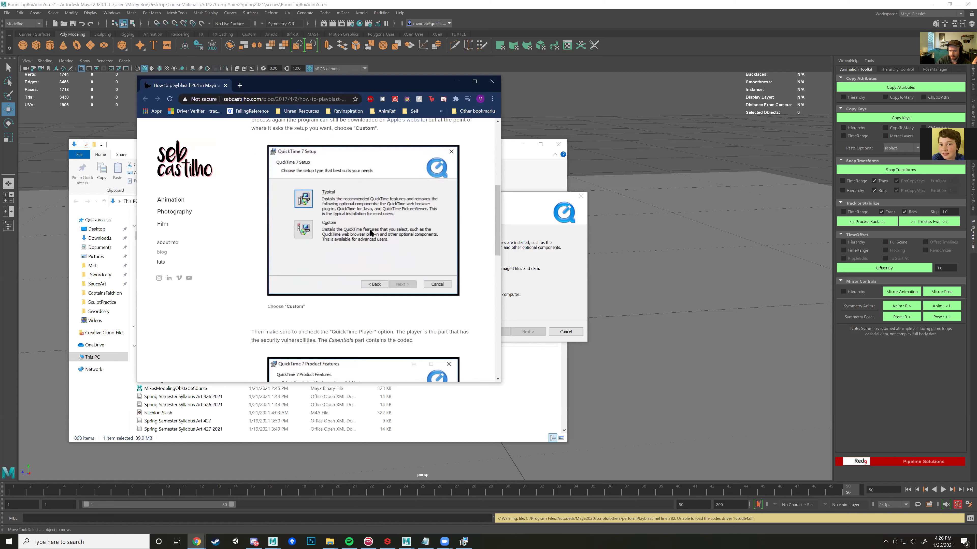
Step: Examine the article's QuickTime 7 Product Features instructions on unchecking QuickTime Player, and return to the setup type illustration
{"action": "mouse_move", "coordinate": [413, 540]}
{"action": "scroll", "coordinate": [336, 305], "scroll_direction": "down", "scroll_amount": 3}
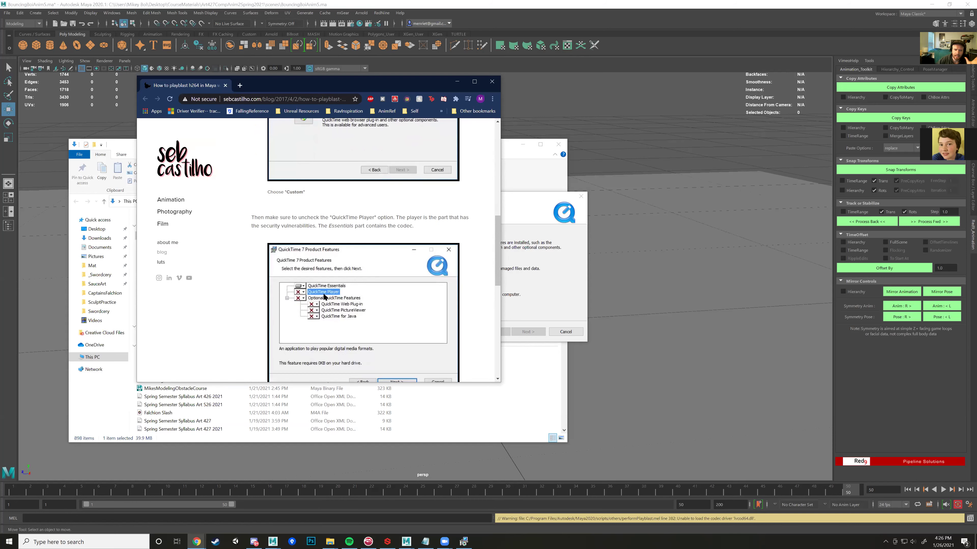
{"action": "right_click", "coordinate": [341, 250]}
{"action": "key", "text": "Escape"}
{"action": "scroll", "coordinate": [354, 237], "scroll_direction": "up", "scroll_amount": 3}
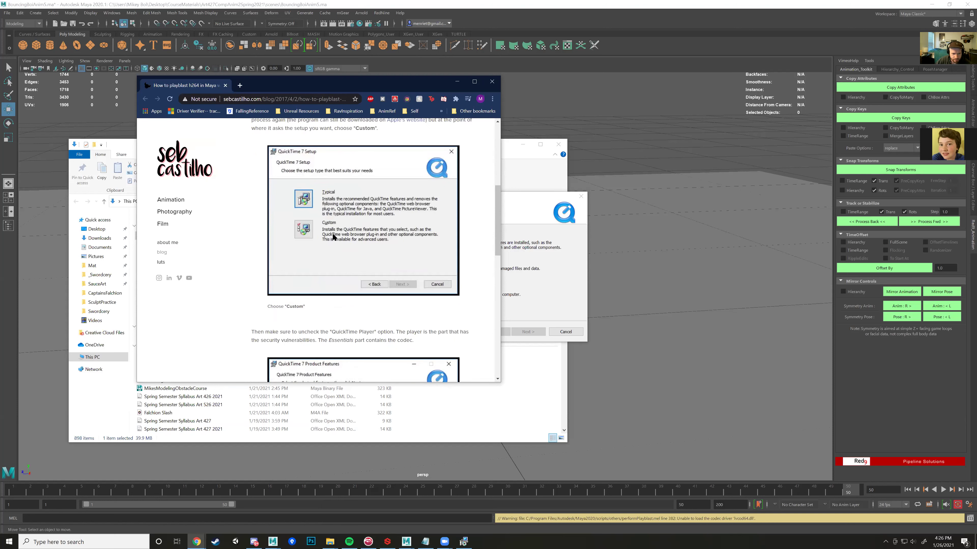
Step: Examine the article's QuickTime 7 Product Features list, covering QuickTime Essentials, the unchecked QuickTime Player and the optional features
{"action": "scroll", "coordinate": [396, 298], "scroll_direction": "down", "scroll_amount": 5}
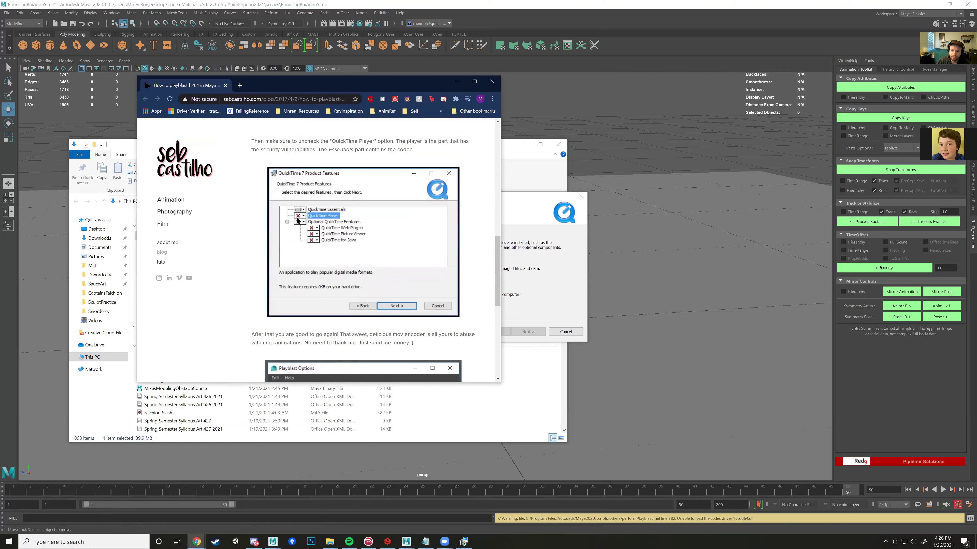
{"action": "key", "text": "ctrl"}
{"action": "key", "text": "ctrl"}
{"action": "key", "text": "ctrl"}
{"action": "key", "text": "ctrl"}
{"action": "key", "text": "ctrl"}
{"action": "key", "text": "ctrl"}
{"action": "key", "text": "ctrl"}
{"action": "key", "text": "ctrl"}
{"action": "left_click", "coordinate": [303, 210]}
{"action": "left_click", "coordinate": [302, 211]}
{"action": "left_click", "coordinate": [299, 211]}
{"action": "left_click", "coordinate": [299, 212]}
{"action": "left_click", "coordinate": [299, 212]}
{"action": "left_click", "coordinate": [299, 212]}
{"action": "left_click", "coordinate": [312, 234]}
{"action": "left_click", "coordinate": [313, 240]}
Step: Examine the article's Playblast Options illustration with qt format and H.264 encoding, and return to the Product Features illustration
{"action": "scroll", "coordinate": [450, 276], "scroll_direction": "down", "scroll_amount": 4}
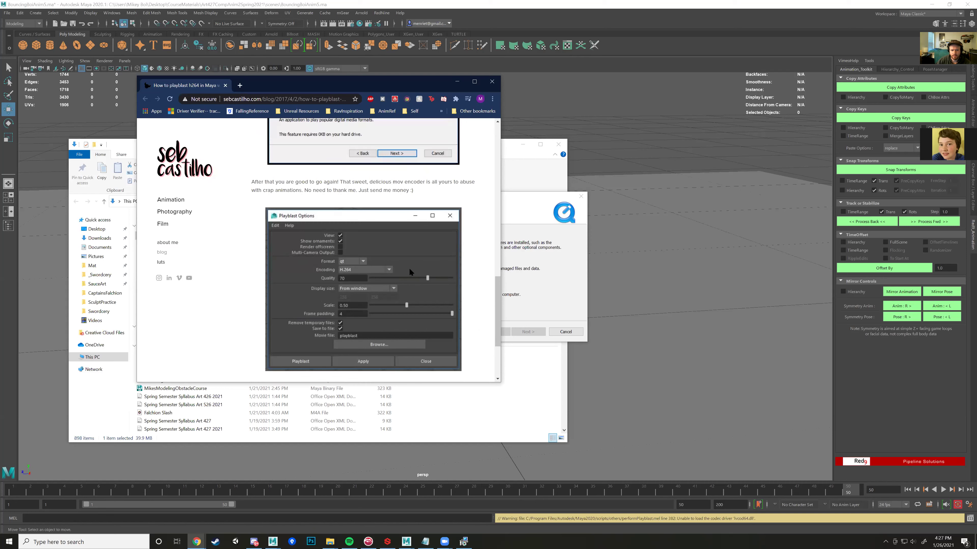
{"action": "scroll", "coordinate": [409, 268], "scroll_direction": "up", "scroll_amount": 6}
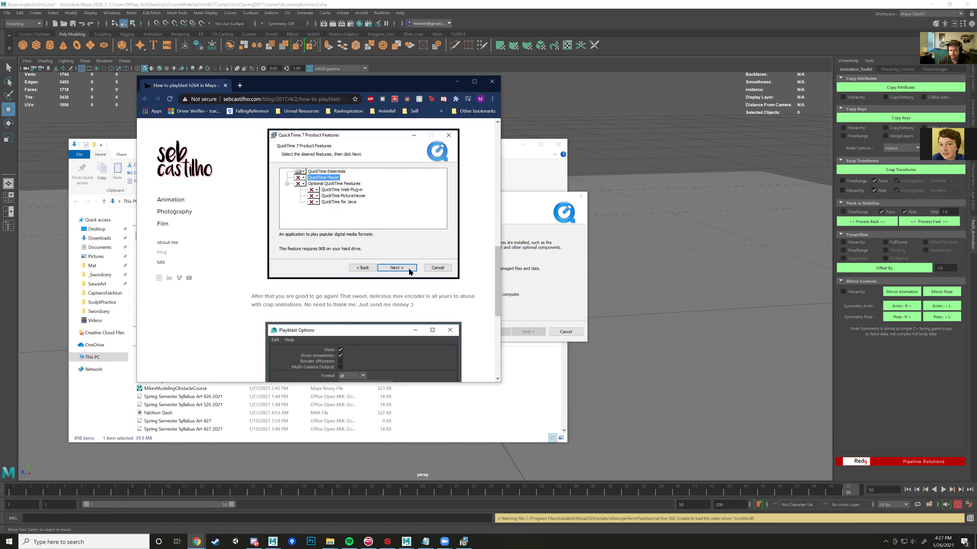
{"action": "scroll", "coordinate": [408, 268], "scroll_direction": "down", "scroll_amount": 2}
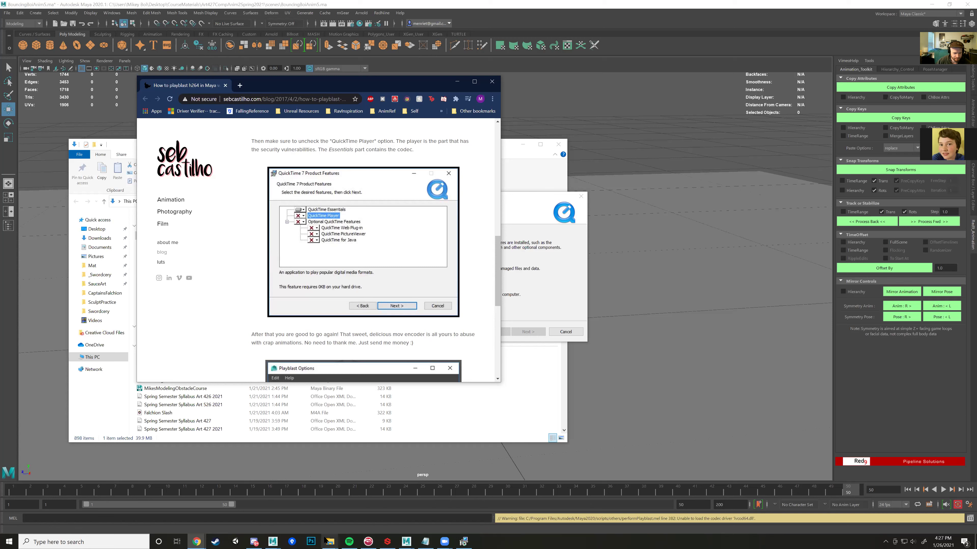
Step: Cancel the QuickTime 7 installation, exit the installer, and switch back to Maya's Playblast Options
{"action": "mouse_move", "coordinate": [327, 540]}
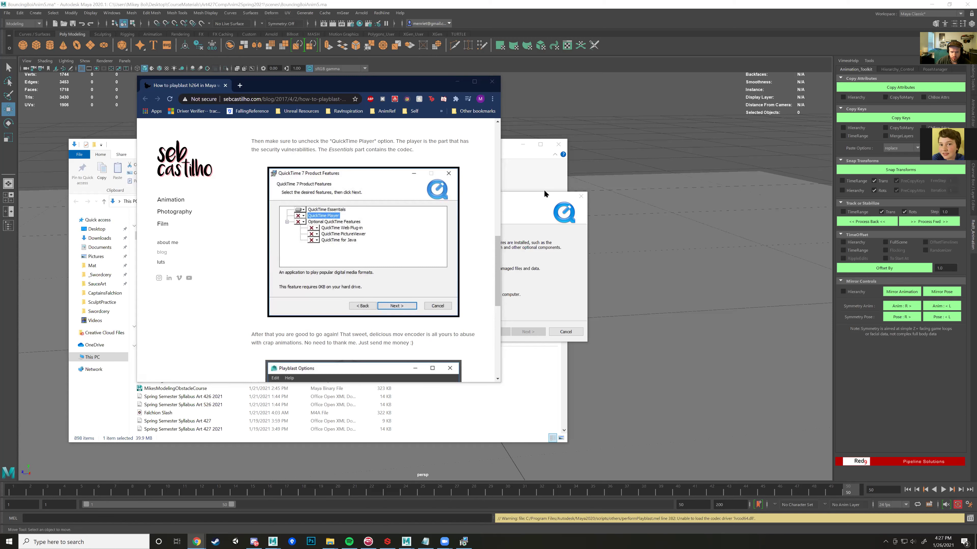
{"action": "left_click", "coordinate": [532, 195]}
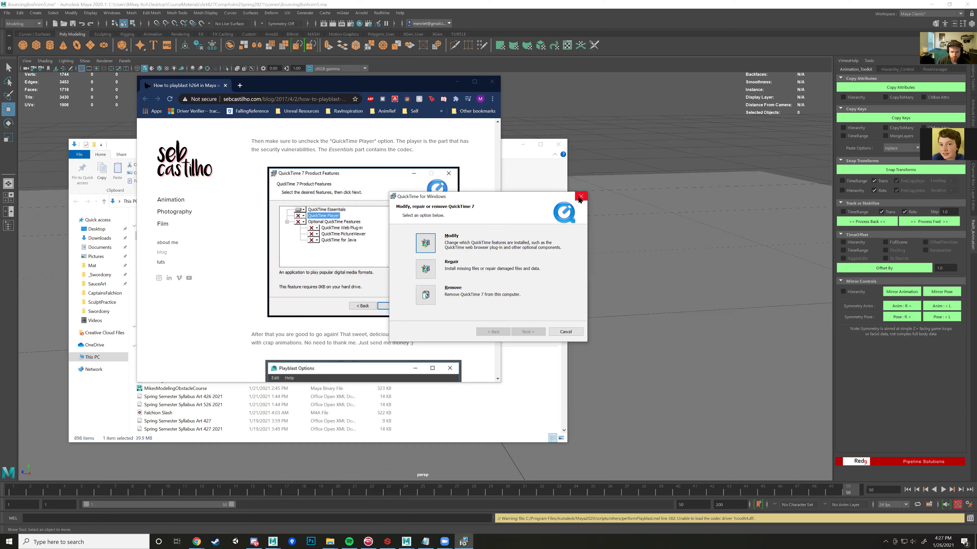
{"action": "left_click_drag", "start_coordinate": [529, 195], "coordinate": [543, 197]}
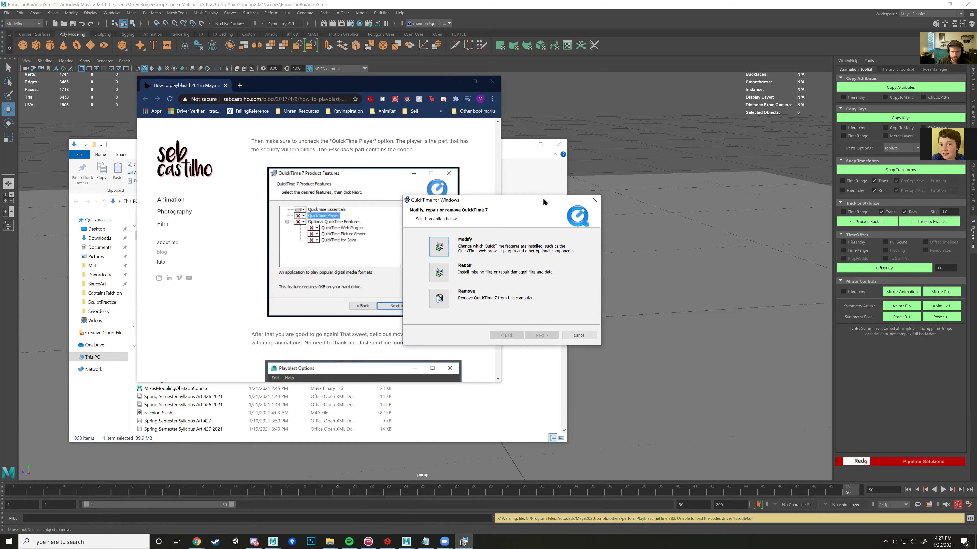
{"action": "left_click", "coordinate": [579, 333]}
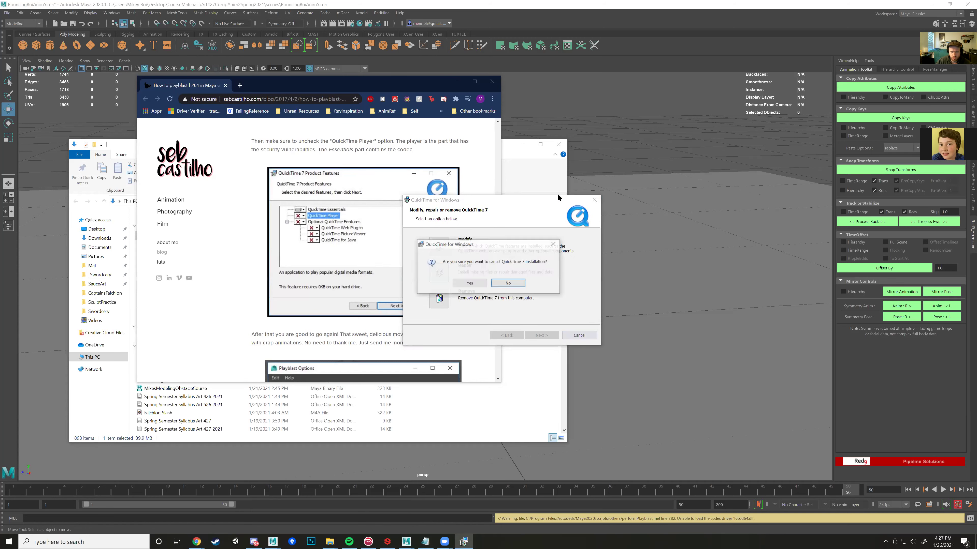
{"action": "left_click", "coordinate": [472, 283]}
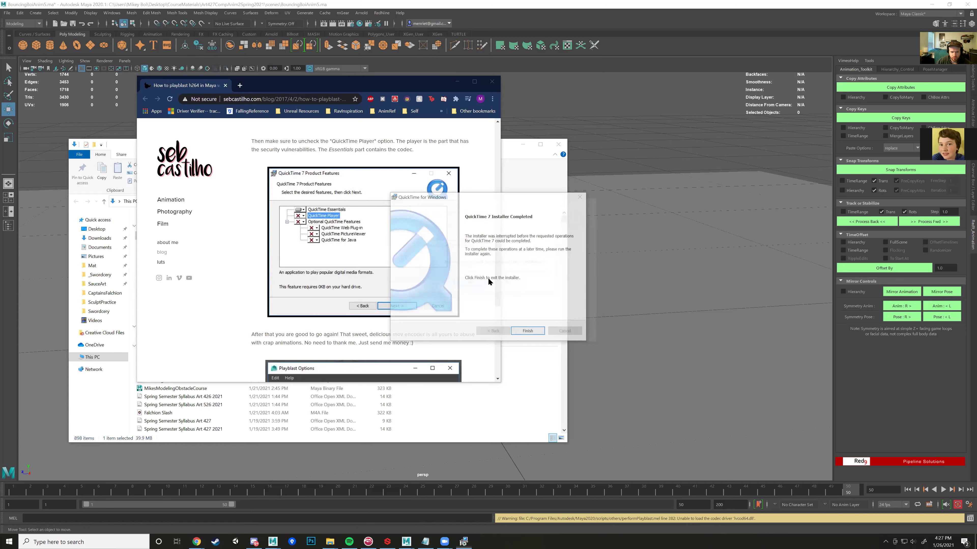
{"action": "left_click", "coordinate": [527, 333]}
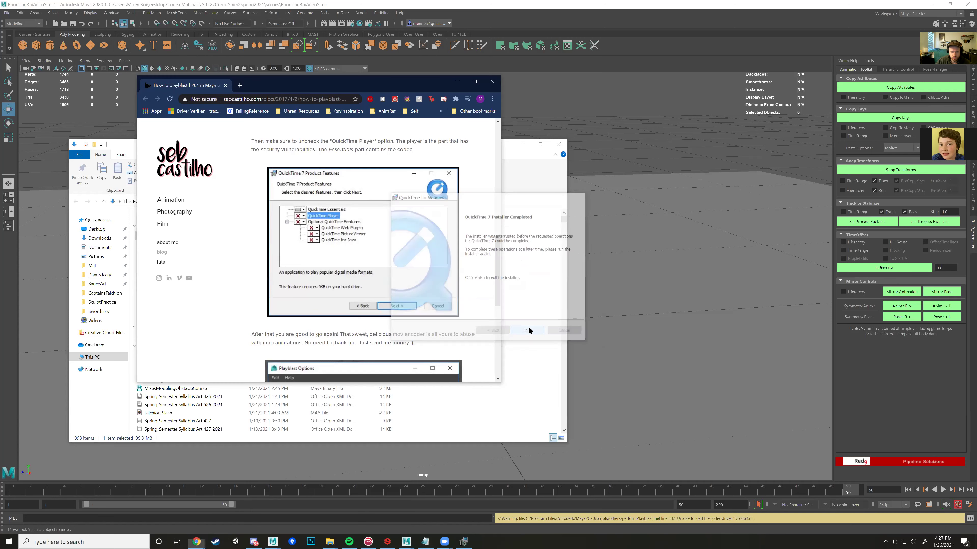
{"action": "left_click", "coordinate": [510, 153]}
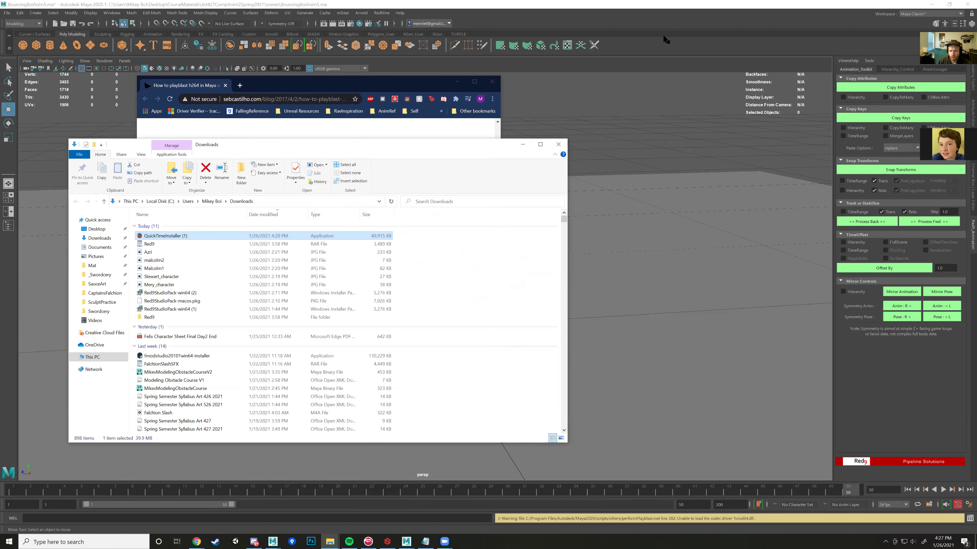
{"action": "left_click", "coordinate": [655, 68]}
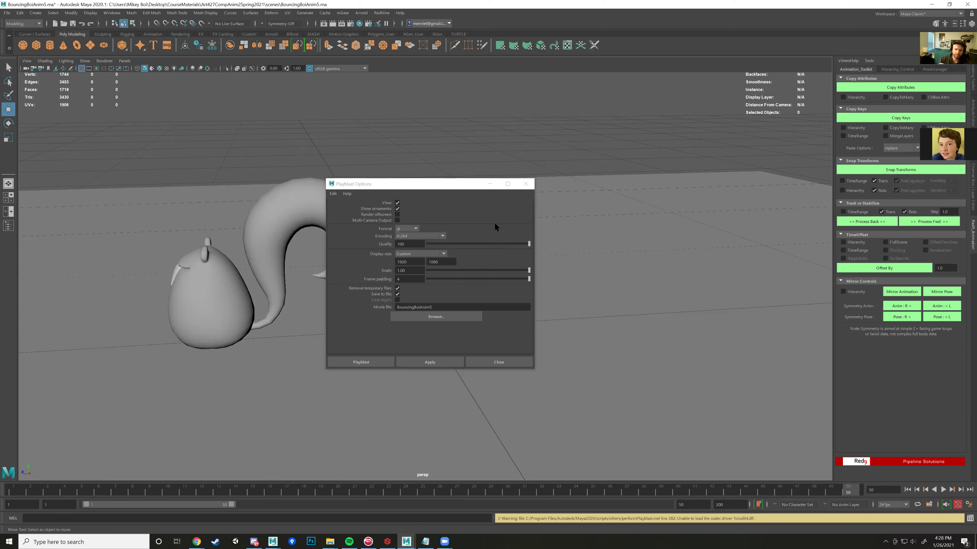
Step: Switch to the browser article on playblasting h264 to recheck the QuickTime features illustration, and return to Maya
{"action": "mouse_move", "coordinate": [260, 540]}
{"action": "mouse_move", "coordinate": [197, 541]}
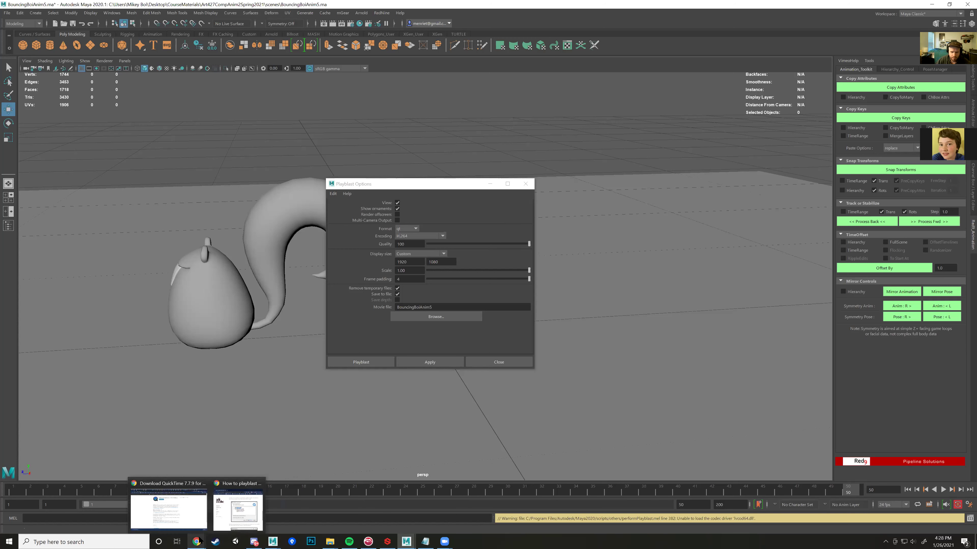
{"action": "left_click", "coordinate": [229, 512]}
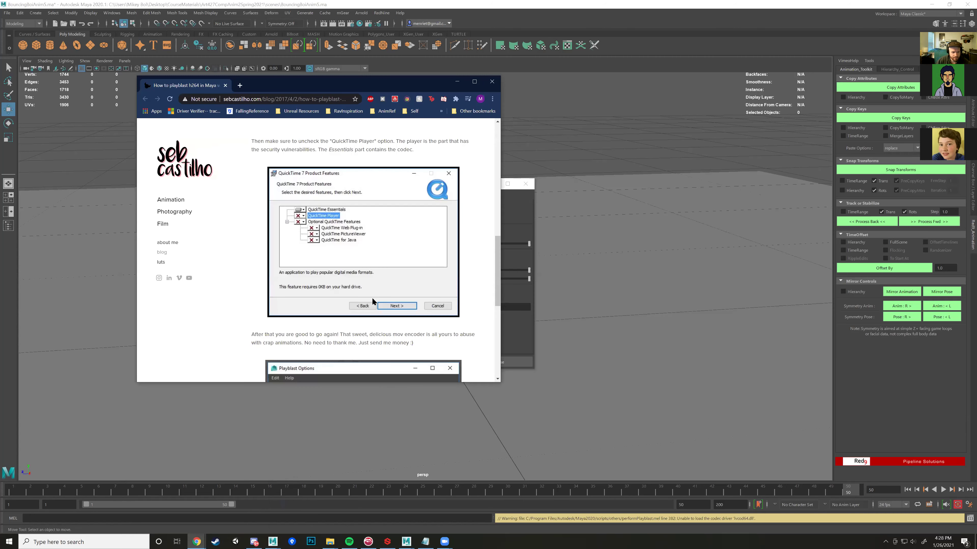
{"action": "left_click", "coordinate": [631, 63]}
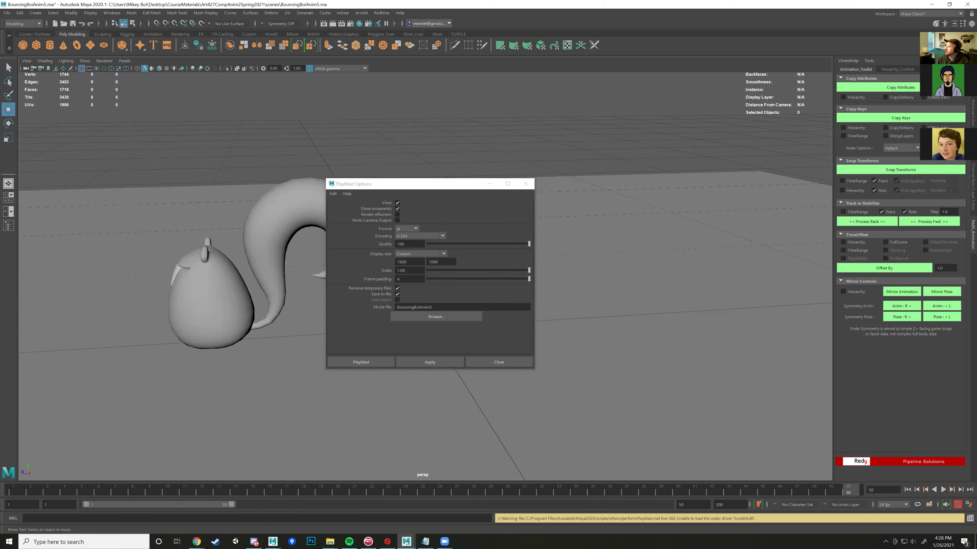
Step: Switch to the Arnold Brushstroke Shader video on YouTube, enlarge it to theater mode, and dismiss the YouTube TV offer
{"action": "left_click", "coordinate": [196, 542]}
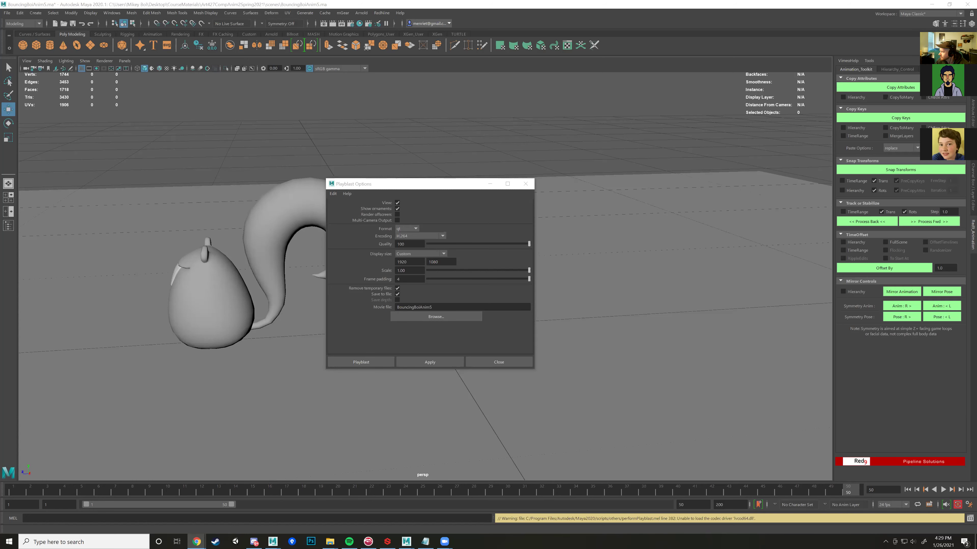
{"action": "key", "text": "alt+Tab"}
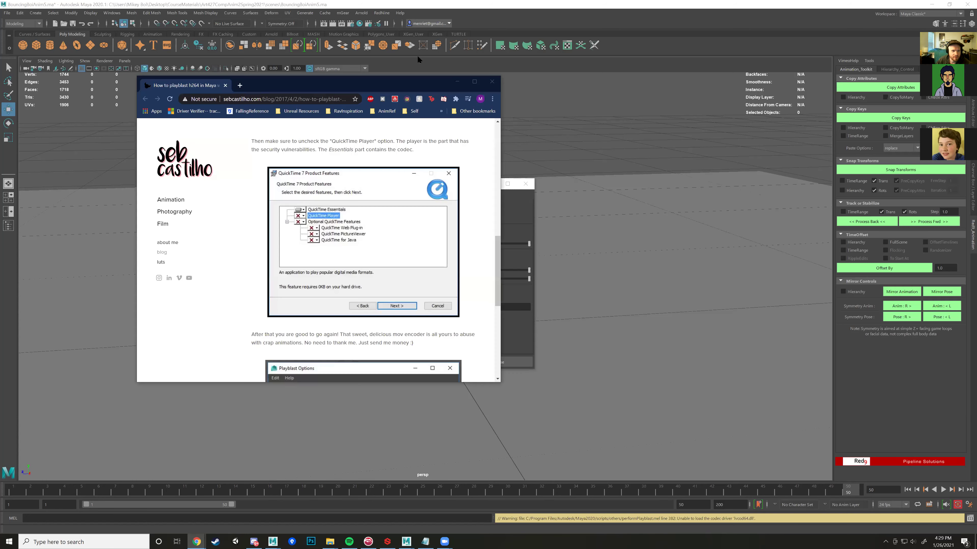
{"action": "key", "text": "alt+Tab"}
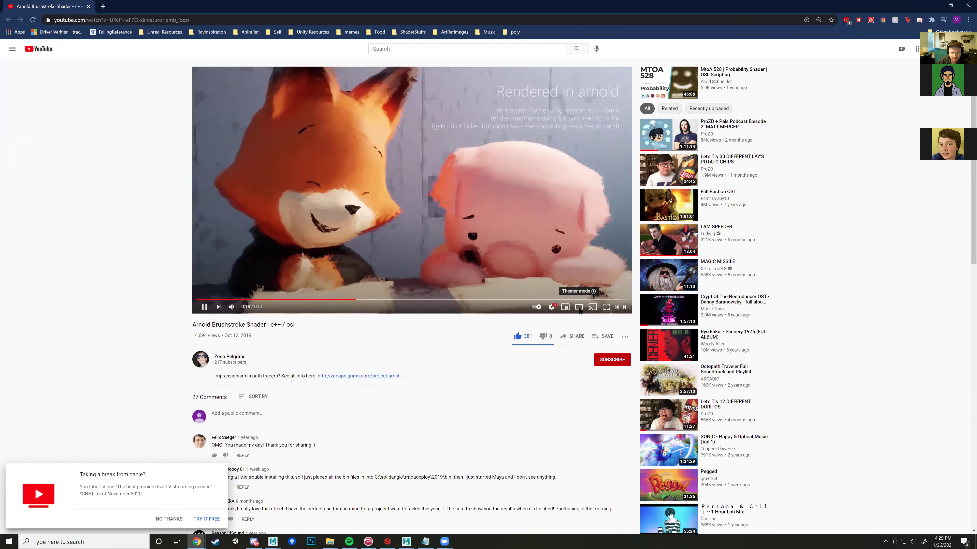
{"action": "left_click", "coordinate": [578, 307]}
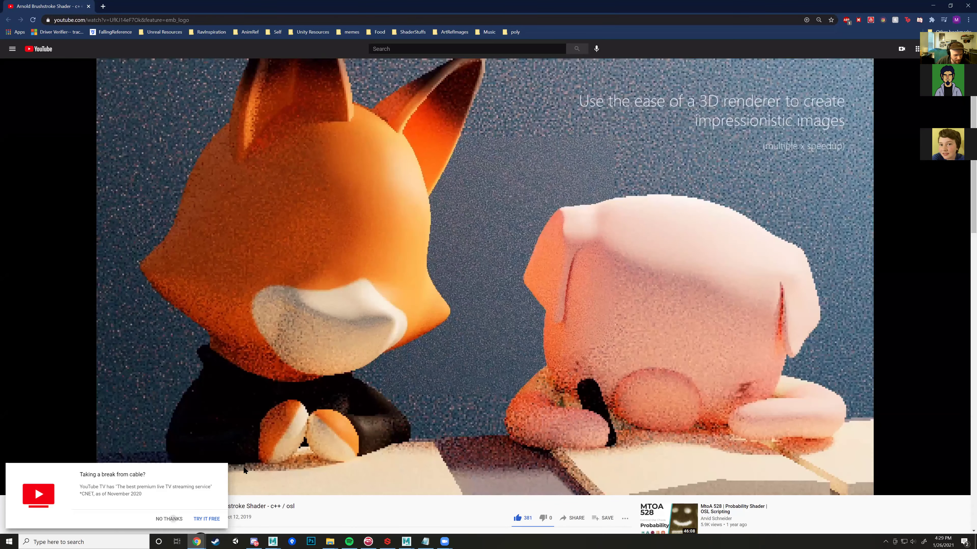
{"action": "left_click", "coordinate": [169, 519]}
Step: Replay the early part of the Arnold Brushstroke Shader video several times, pause it, and view its description and comments
{"action": "left_click", "coordinate": [257, 482]}
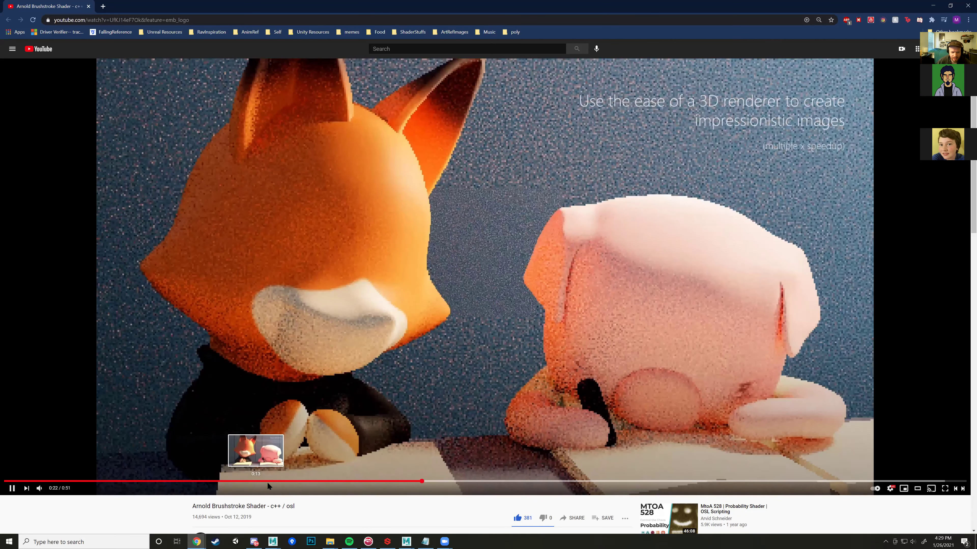
{"action": "left_click", "coordinate": [255, 481]}
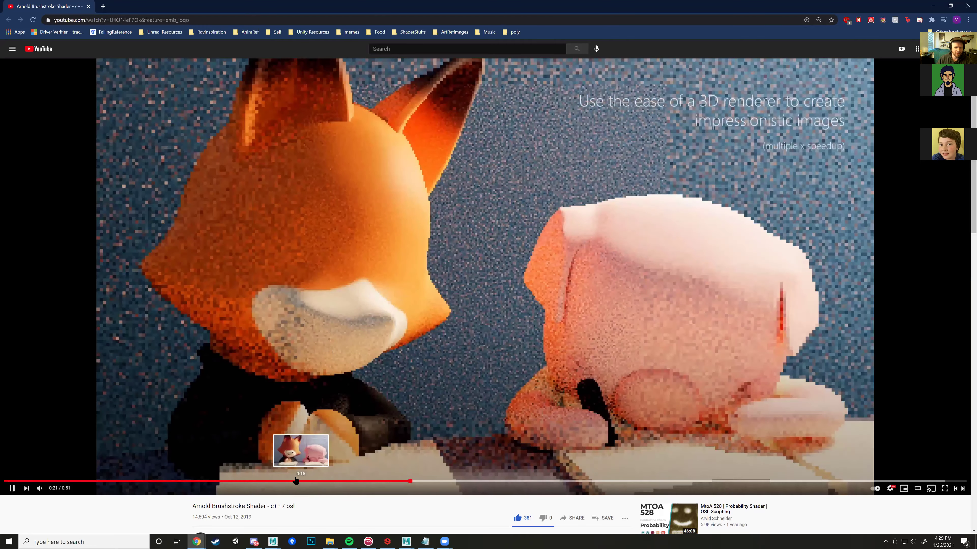
{"action": "left_click", "coordinate": [296, 481]}
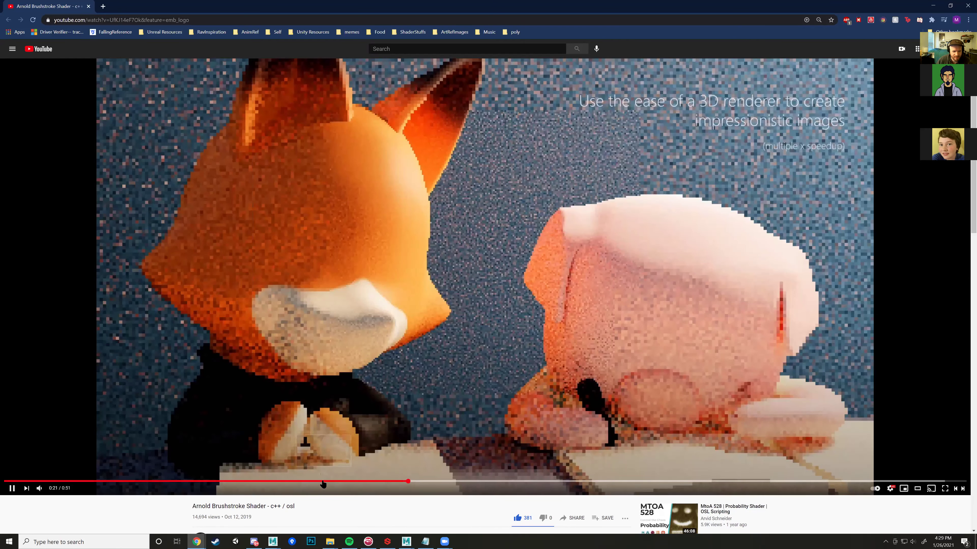
{"action": "left_click", "coordinate": [323, 482]}
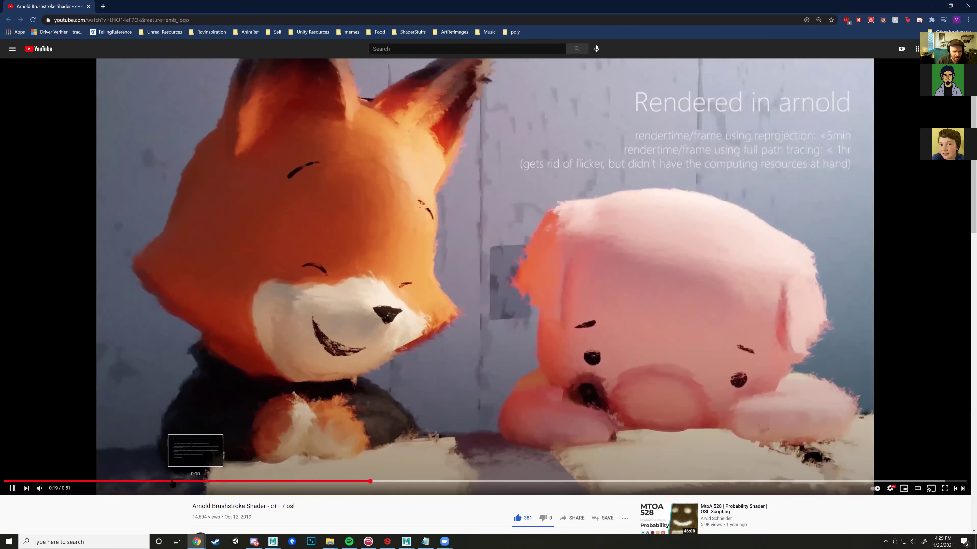
{"action": "left_click", "coordinate": [156, 482]}
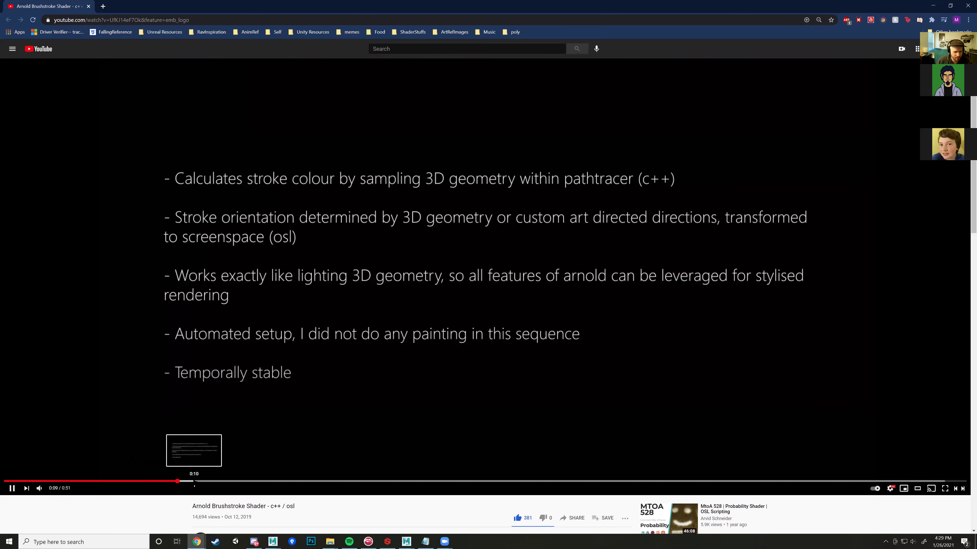
{"action": "left_click", "coordinate": [78, 482]}
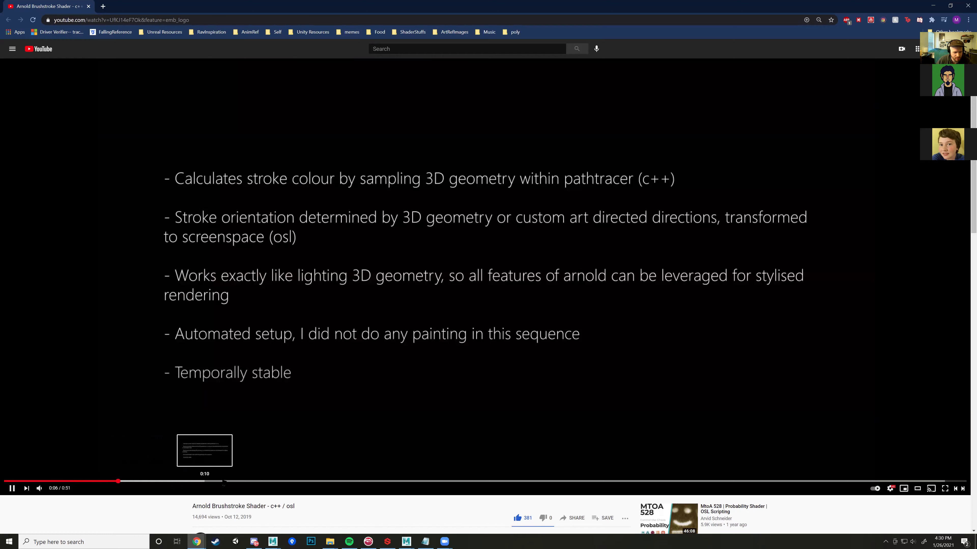
{"action": "left_click", "coordinate": [260, 483]}
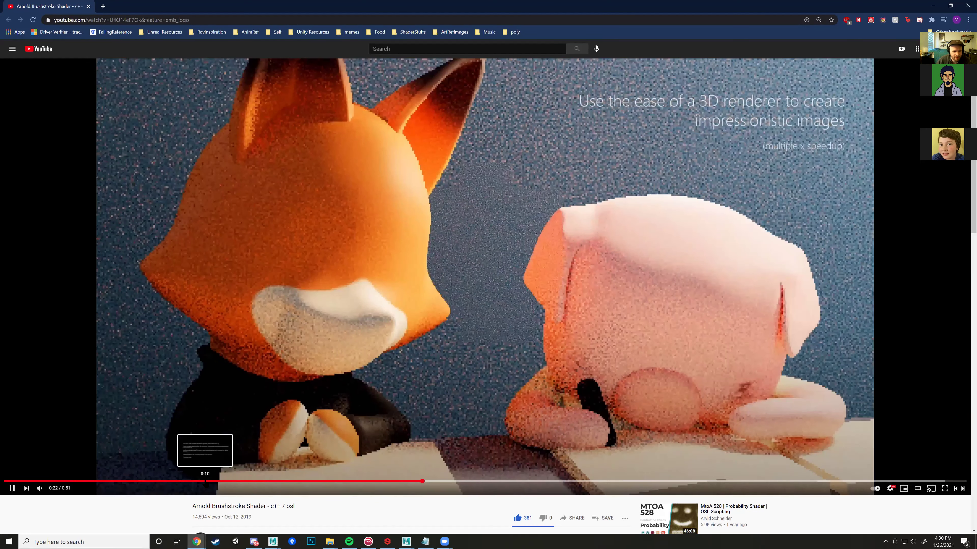
{"action": "left_click", "coordinate": [214, 482]}
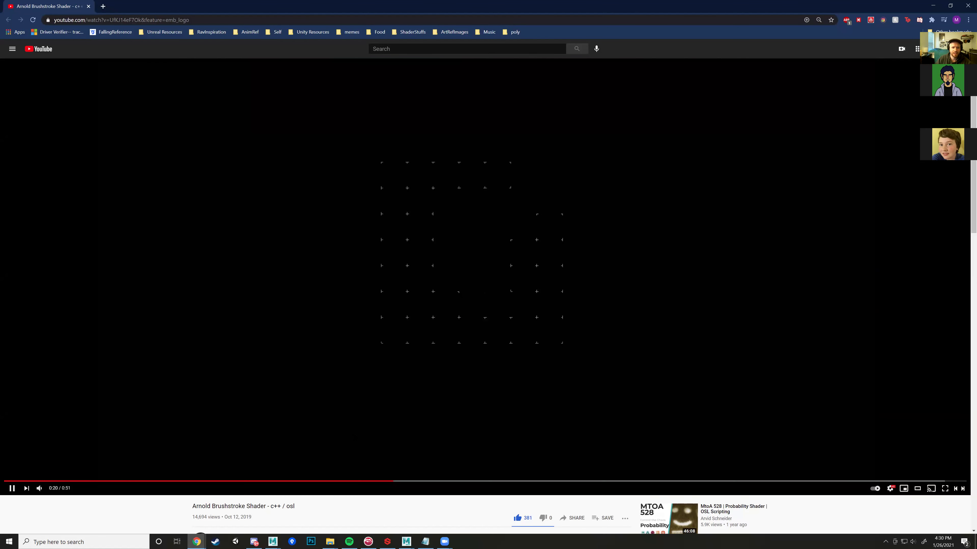
{"action": "left_click", "coordinate": [307, 414]}
{"action": "scroll", "coordinate": [308, 414], "scroll_direction": "down", "scroll_amount": 3}
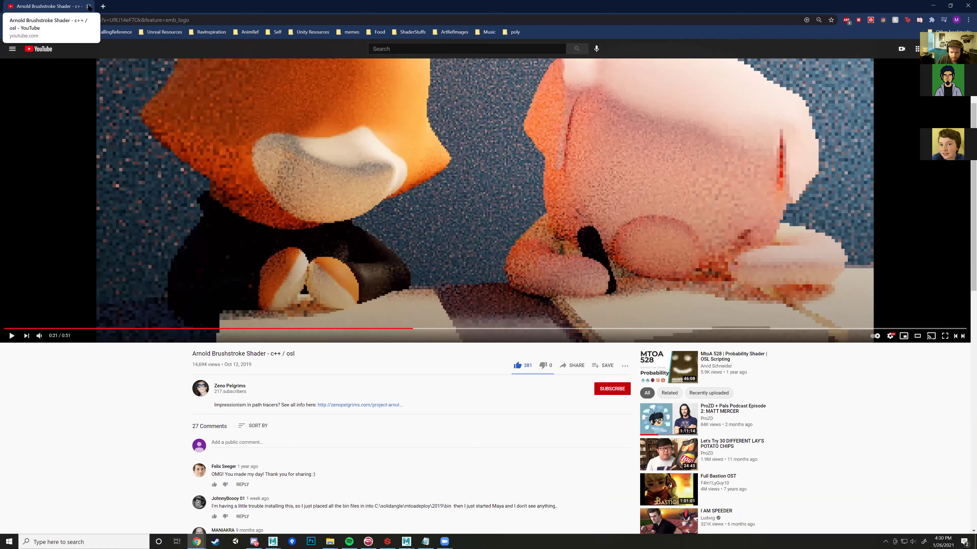
Step: Switch back to the BouncingBoiAnim5 scene in Maya and move the Playblast Options window away from the squirrel
{"action": "mouse_move", "coordinate": [406, 541]}
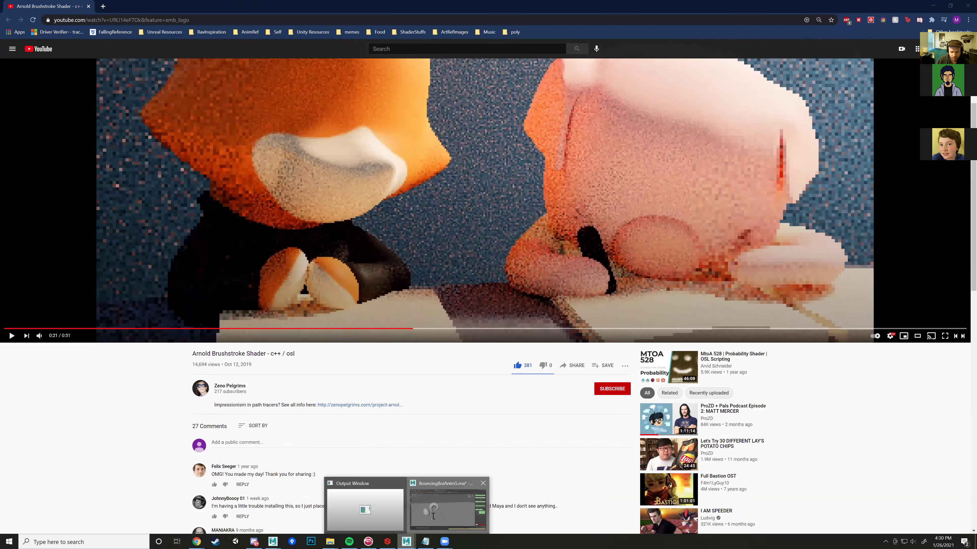
{"action": "left_click", "coordinate": [432, 517]}
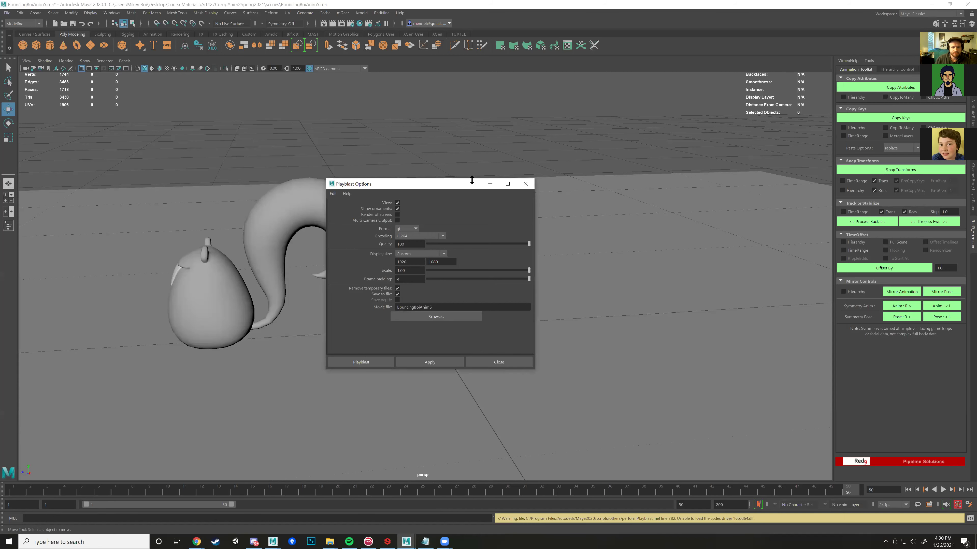
{"action": "left_click_drag", "start_coordinate": [470, 181], "coordinate": [526, 182]}
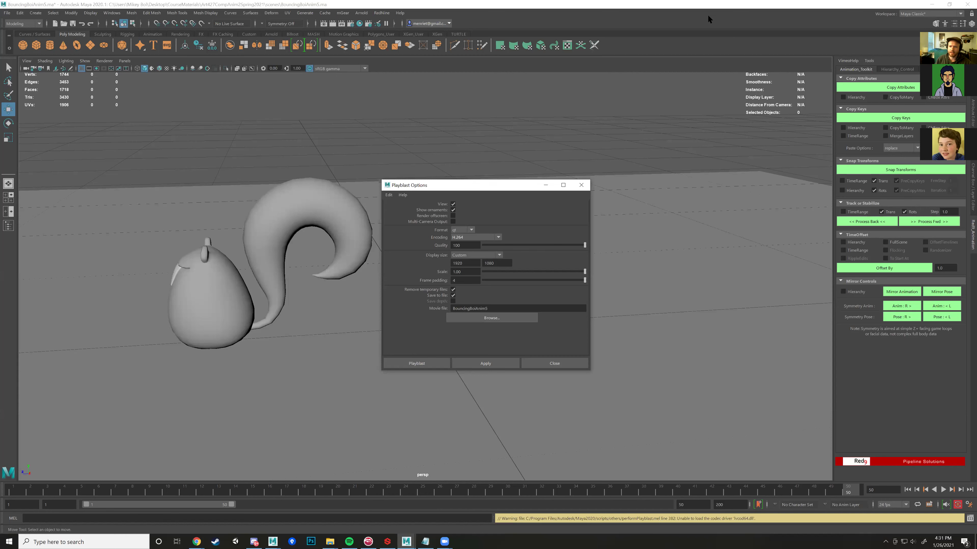
{"action": "left_click", "coordinate": [723, 8]}
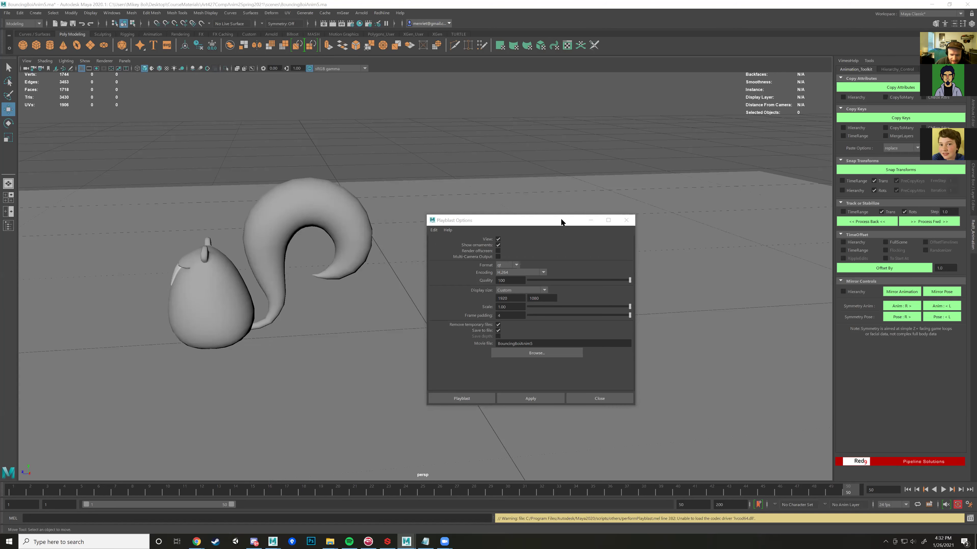
Step: Close the Playblast Options and display the squirrel rig's control curves in the perspective viewport
{"action": "scroll", "coordinate": [312, 220], "scroll_direction": "down", "scroll_amount": 3}
{"action": "left_click_drag", "start_coordinate": [361, 204], "coordinate": [425, 204], "text": "alt"}
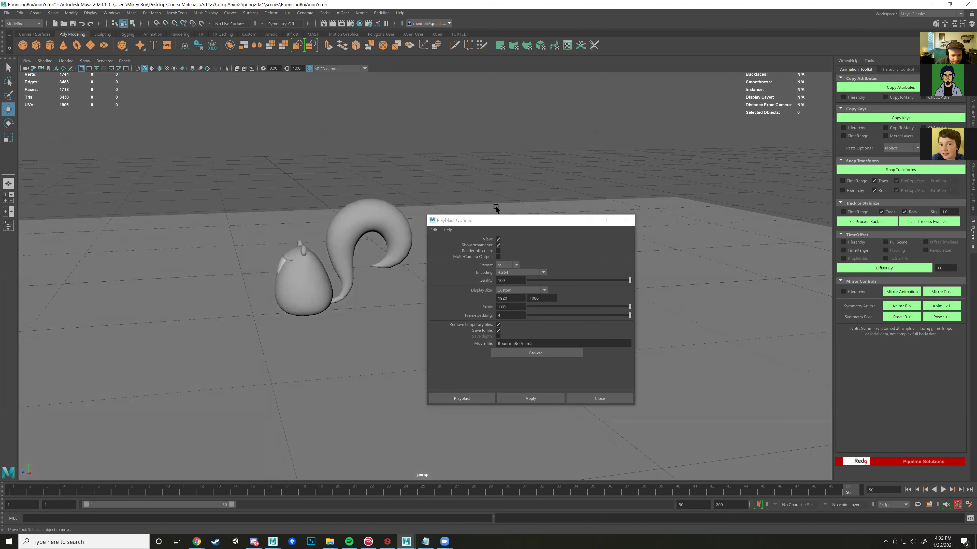
{"action": "left_click", "coordinate": [627, 221]}
{"action": "left_click", "coordinate": [109, 60]}
{"action": "mouse_move", "coordinate": [85, 61]}
{"action": "left_click", "coordinate": [82, 114]}
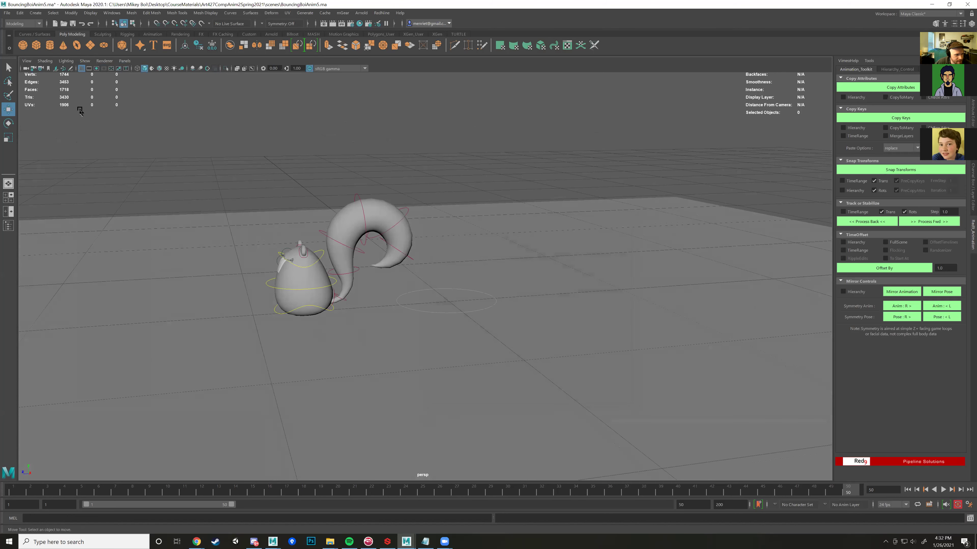
{"action": "left_click_drag", "start_coordinate": [407, 258], "coordinate": [594, 327], "text": "alt"}
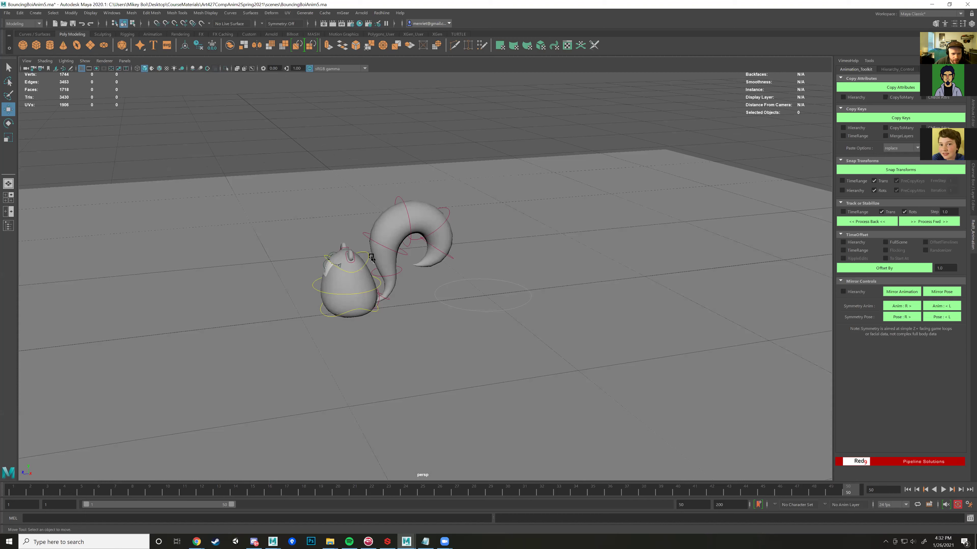
{"action": "left_click", "coordinate": [88, 62]}
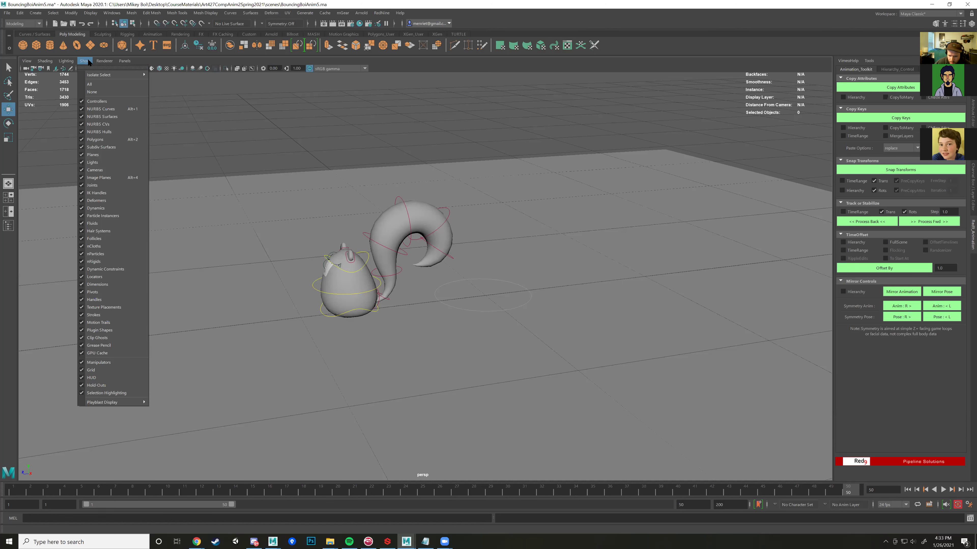
{"action": "left_click", "coordinate": [88, 63]}
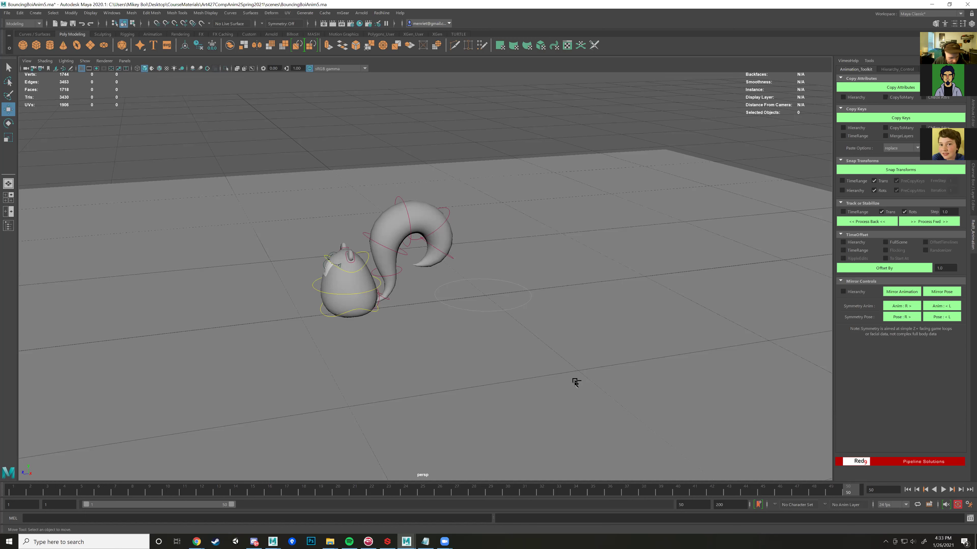
Step: Open Task Manager, reposition and widen its window, and review the resource usage of the running apps
{"action": "key", "text": "ctrl+shift+Escape"}
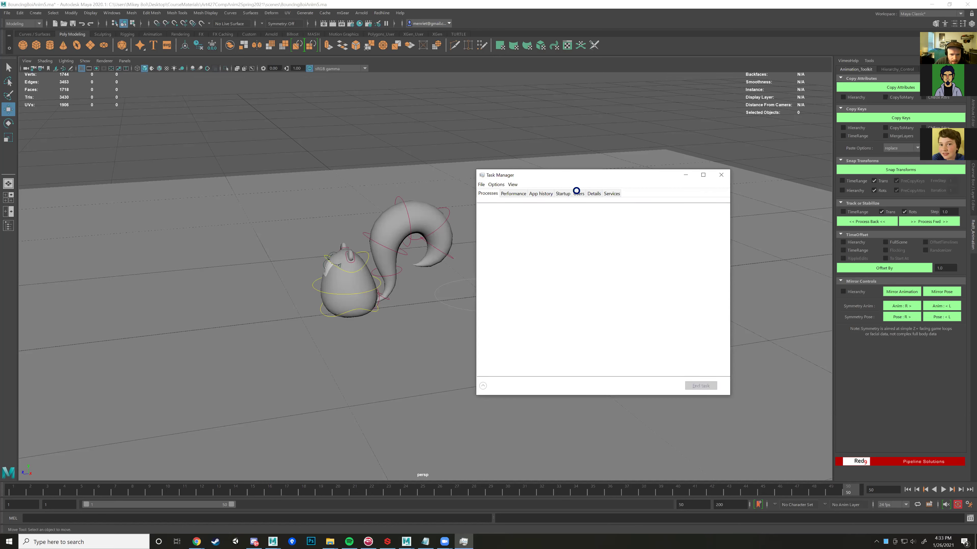
{"action": "left_click_drag", "start_coordinate": [588, 175], "coordinate": [465, 159]}
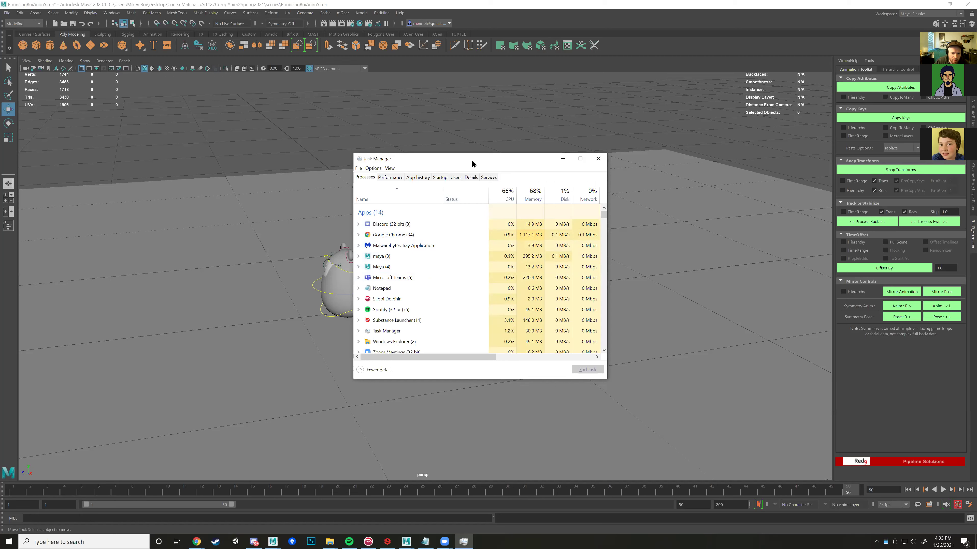
{"action": "left_click_drag", "start_coordinate": [480, 157], "coordinate": [507, 156]}
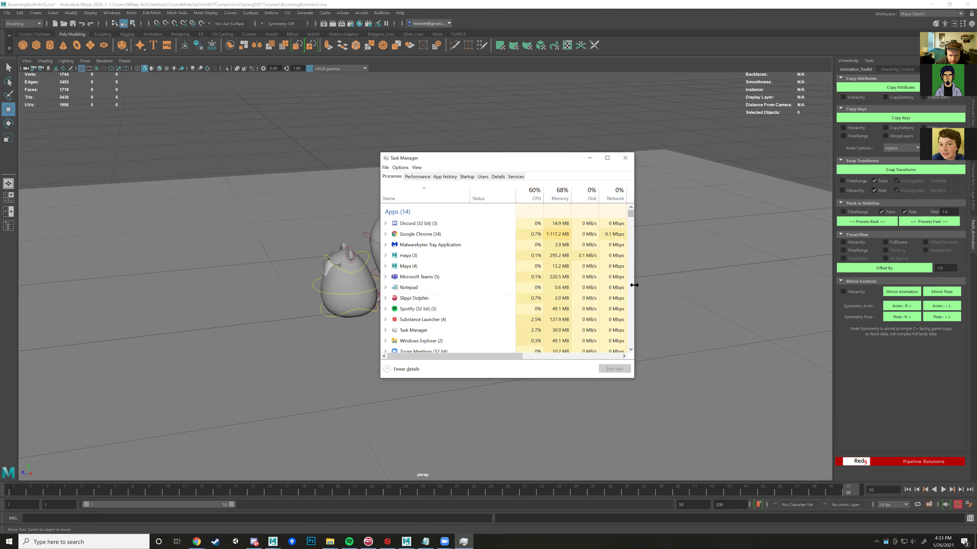
{"action": "left_click_drag", "start_coordinate": [635, 284], "coordinate": [764, 285]}
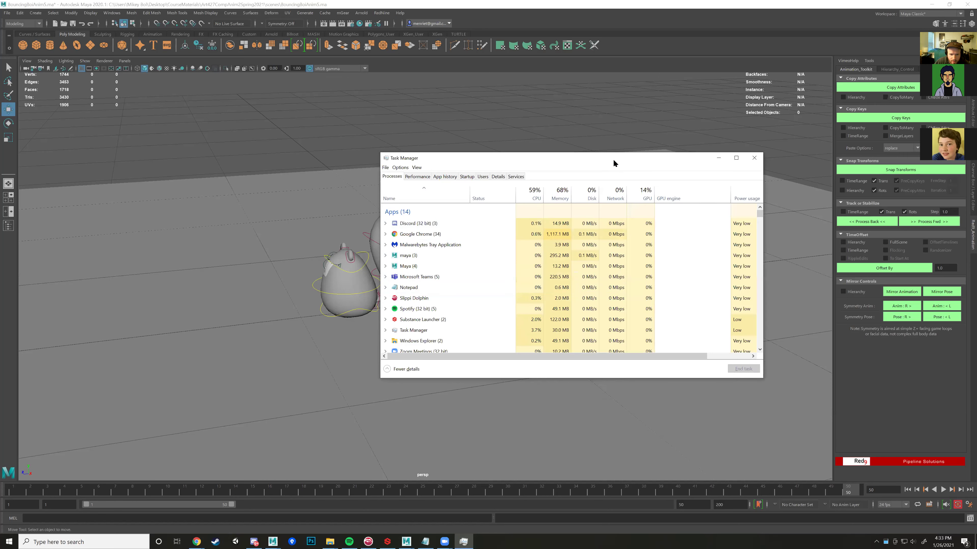
{"action": "left_click_drag", "start_coordinate": [613, 161], "coordinate": [508, 152]}
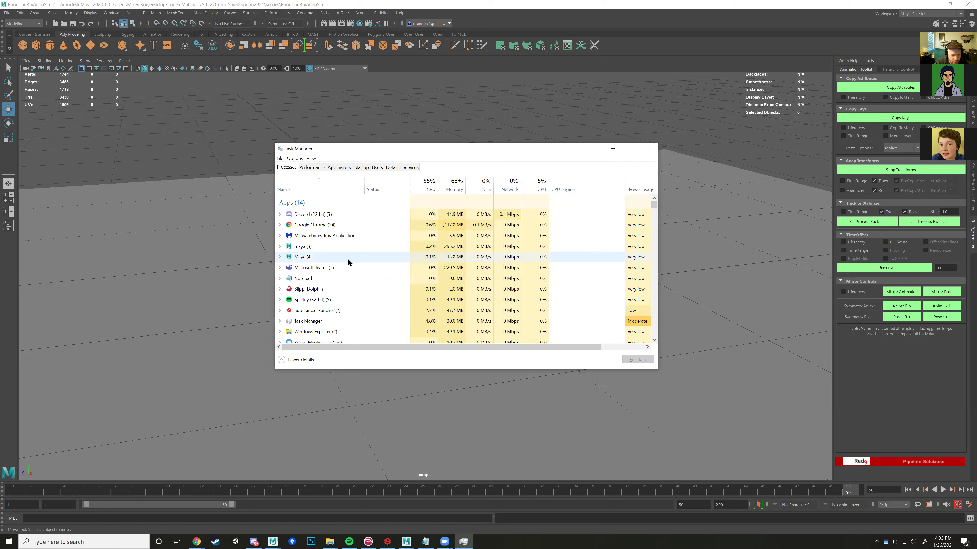
{"action": "scroll", "coordinate": [331, 257], "scroll_direction": "down", "scroll_amount": 2}
{"action": "scroll", "coordinate": [335, 251], "scroll_direction": "up", "scroll_amount": 2}
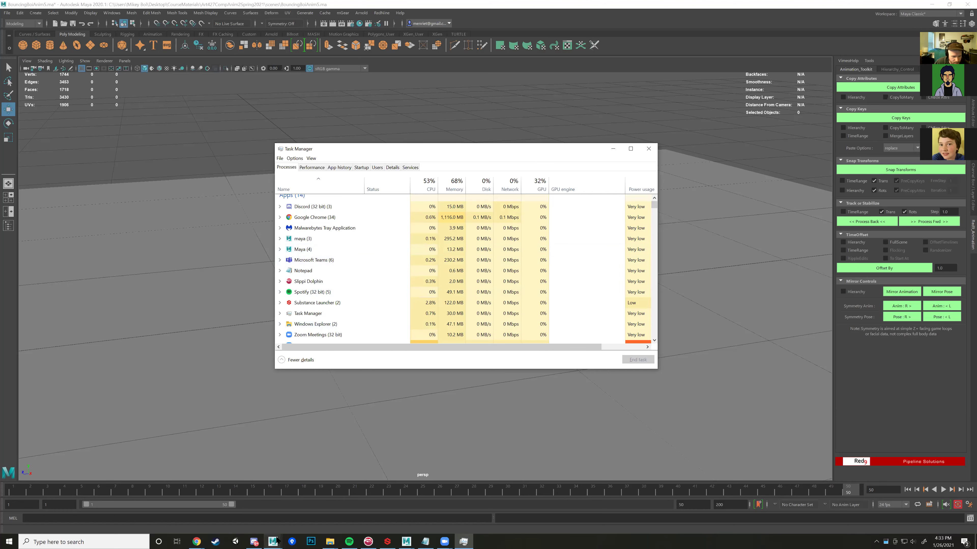
Step: Switch to the untitled Maya 2017 session and close its Script Editor
{"action": "mouse_move", "coordinate": [273, 541]}
{"action": "left_click", "coordinate": [300, 519]}
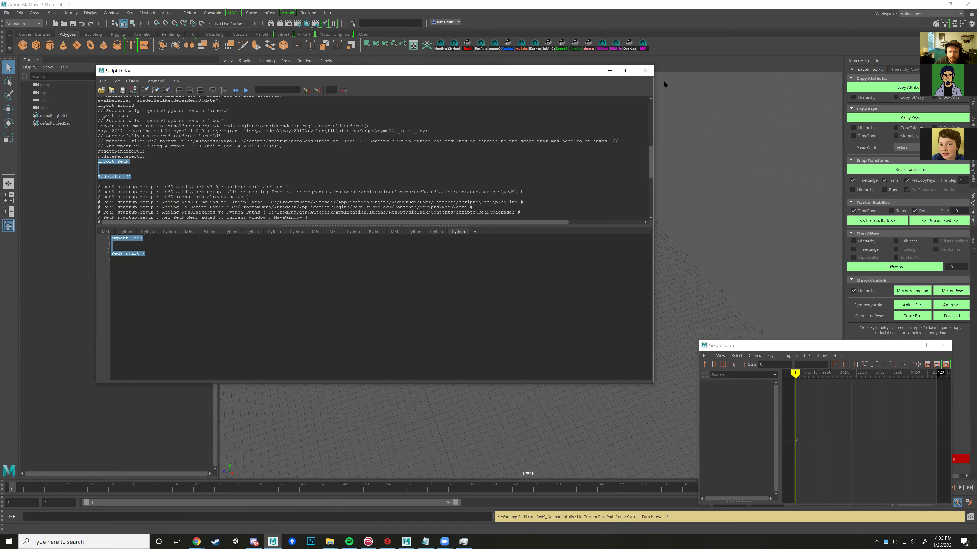
{"action": "left_click", "coordinate": [645, 70]}
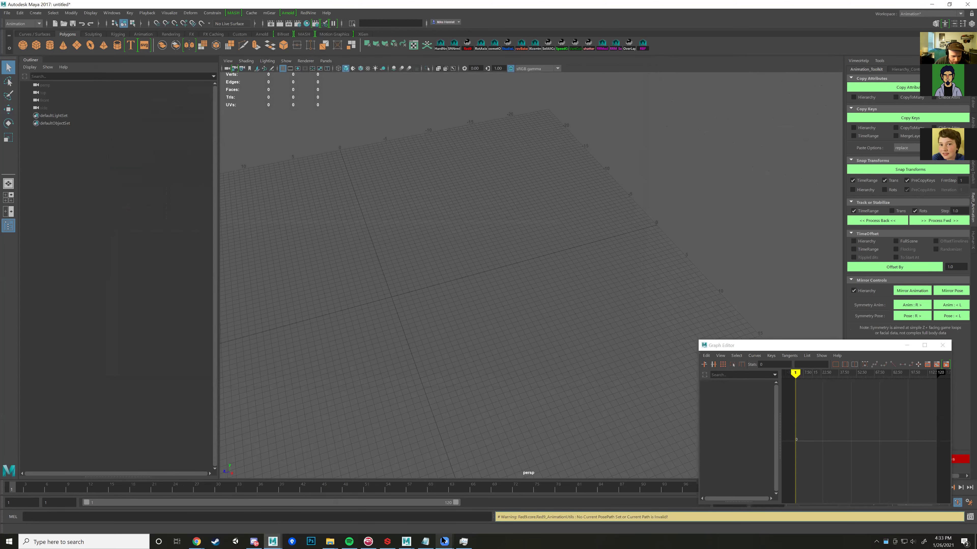
Step: Check the Maya 2017 process in Task Manager and quit the untitled Maya 2017 session without saving
{"action": "left_click", "coordinate": [463, 541]}
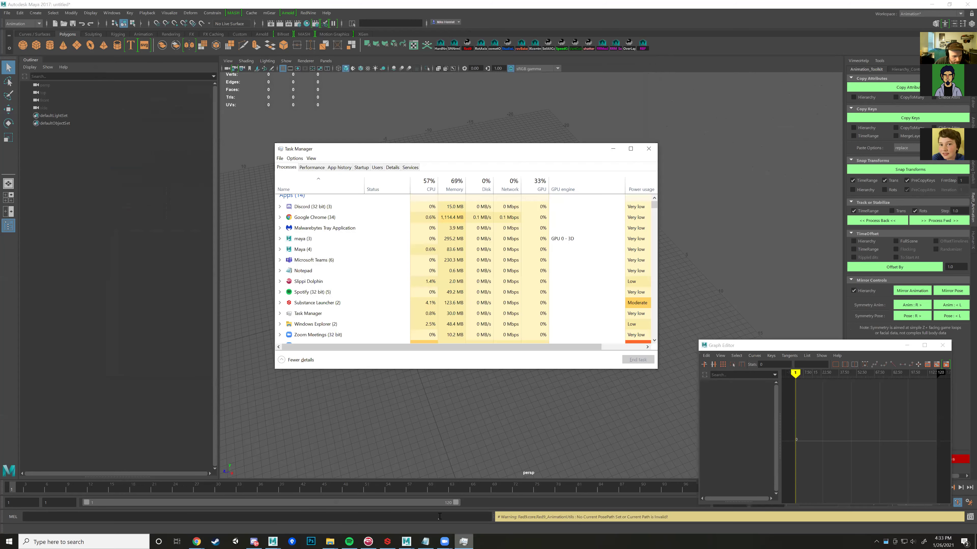
{"action": "right_click", "coordinate": [317, 249]}
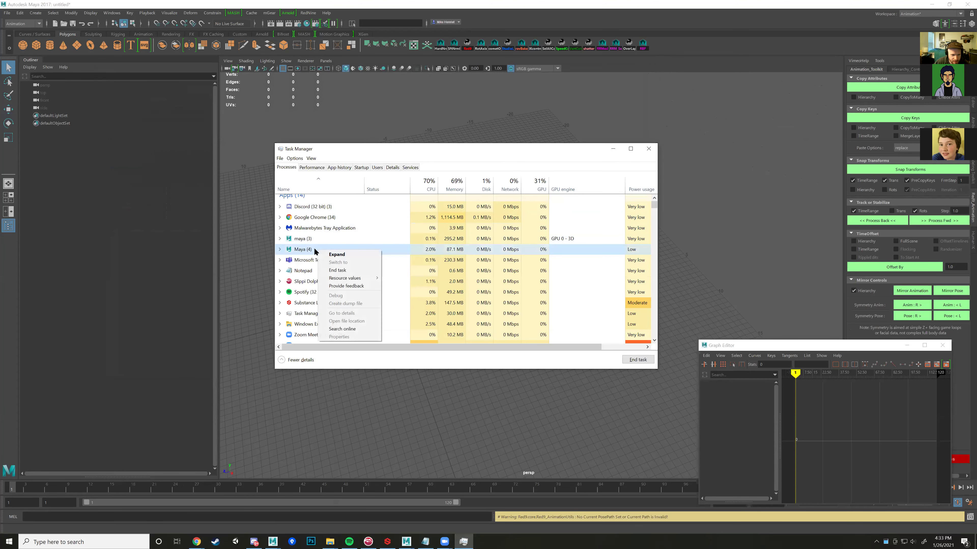
{"action": "left_click", "coordinate": [305, 248]}
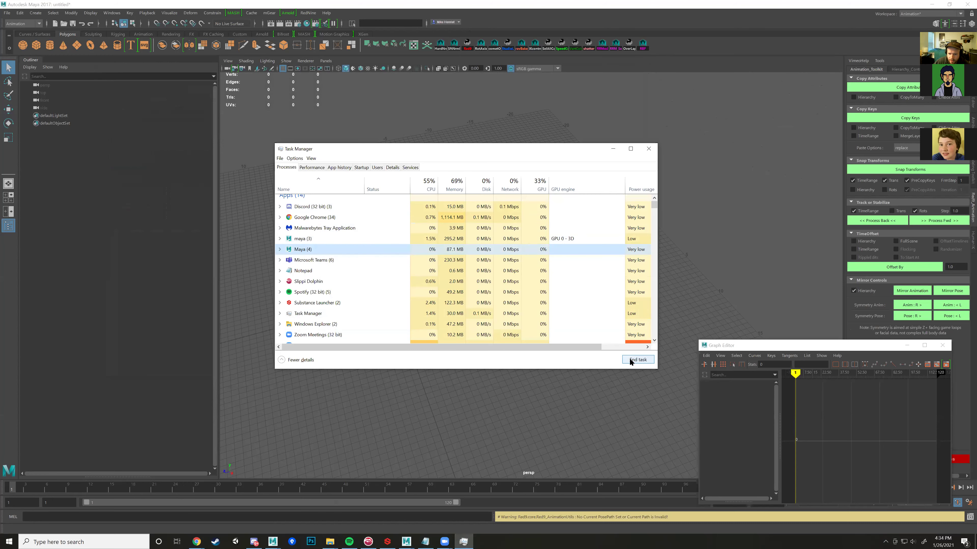
{"action": "left_click", "coordinate": [724, 50]}
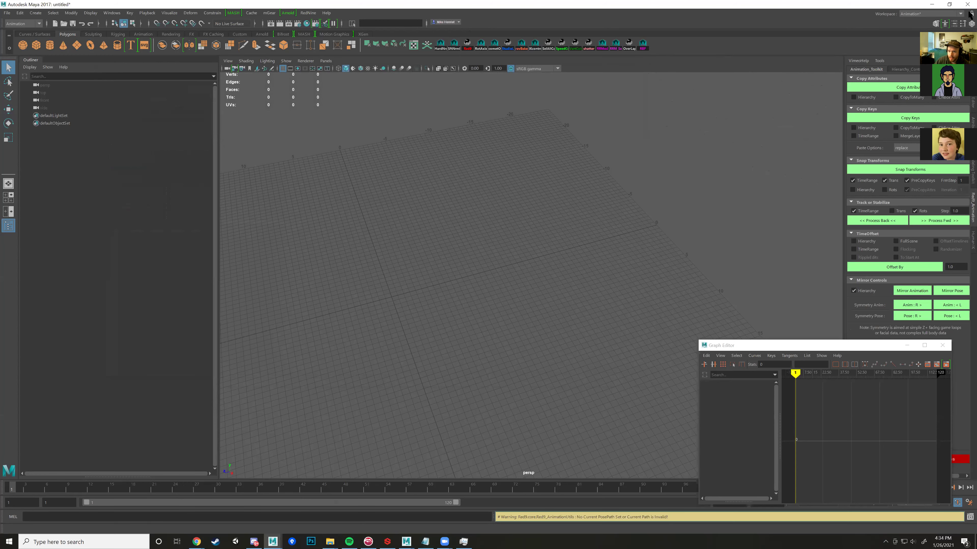
{"action": "left_click", "coordinate": [966, 6]}
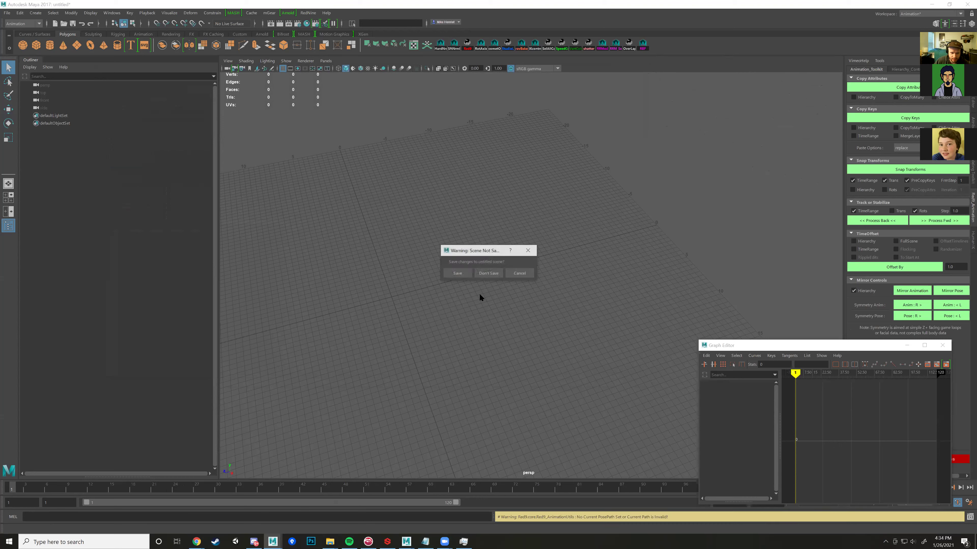
{"action": "left_click", "coordinate": [489, 274]}
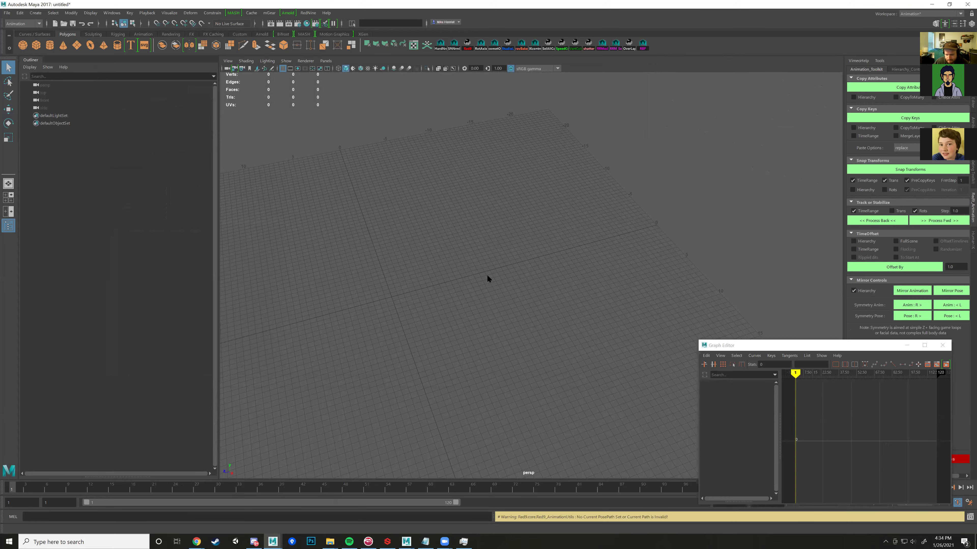
Step: Bring up Task Manager, widen and move its window to examine the remaining apps, and return to the BouncingBoiAnim5 scene in Maya
{"action": "key", "text": "alt+Tab"}
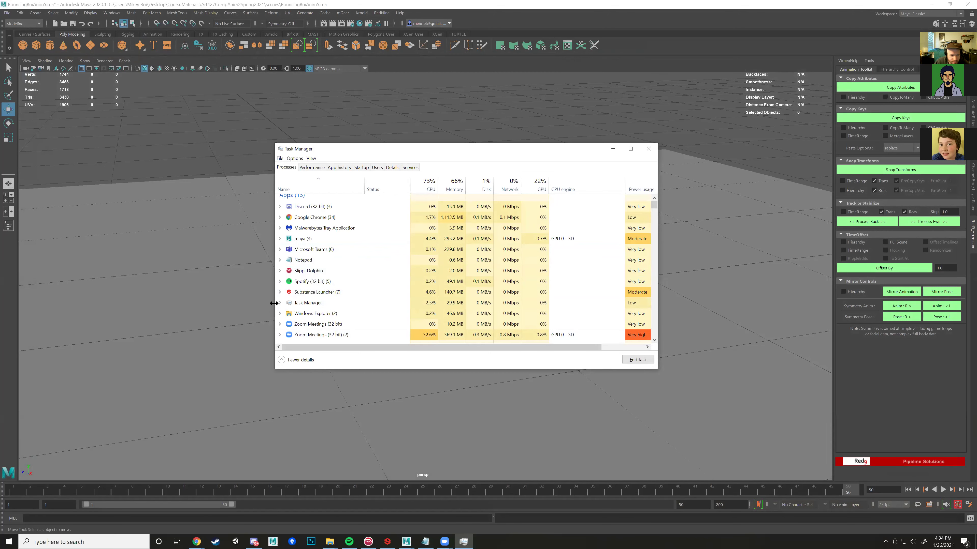
{"action": "left_click_drag", "start_coordinate": [273, 303], "coordinate": [205, 308]}
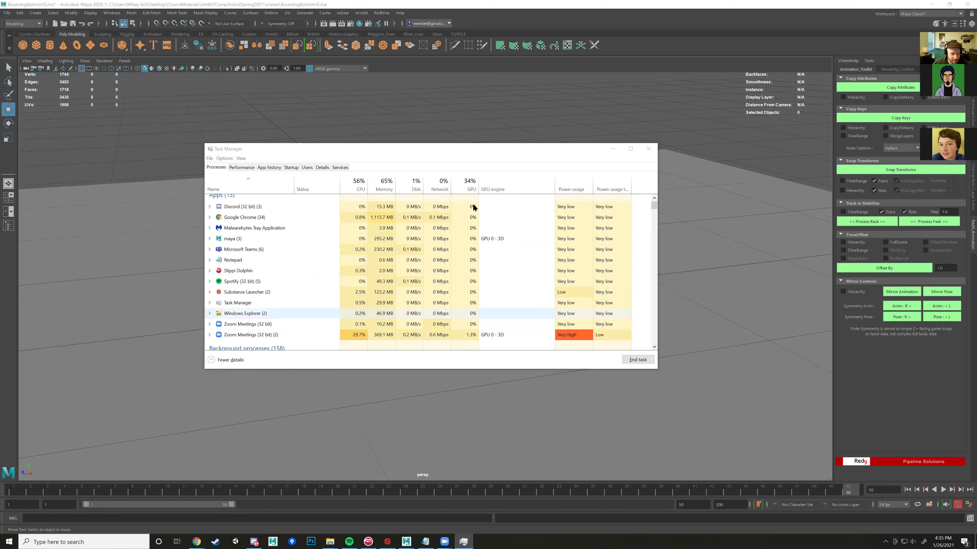
{"action": "left_click", "coordinate": [434, 146]}
{"action": "left_click_drag", "start_coordinate": [433, 145], "coordinate": [423, 177]}
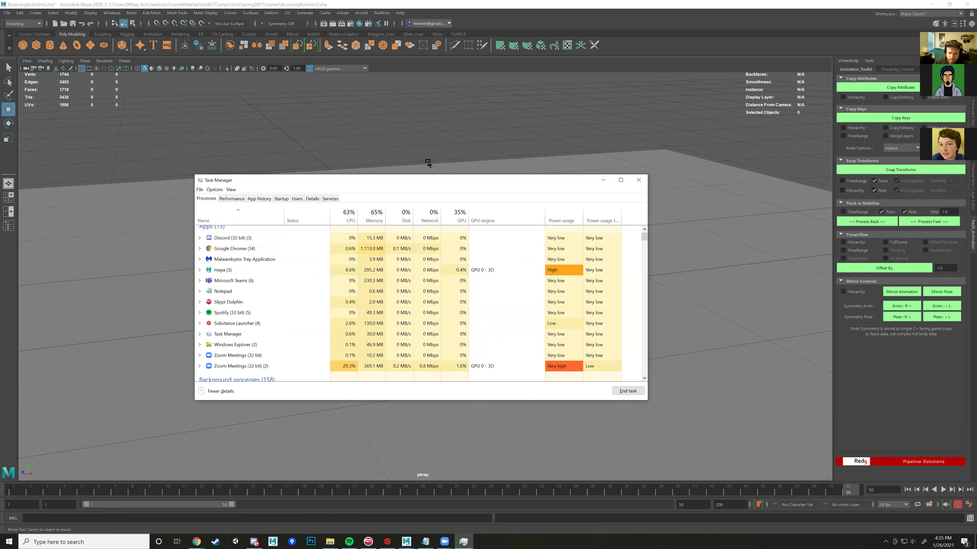
{"action": "left_click", "coordinate": [659, 263]}
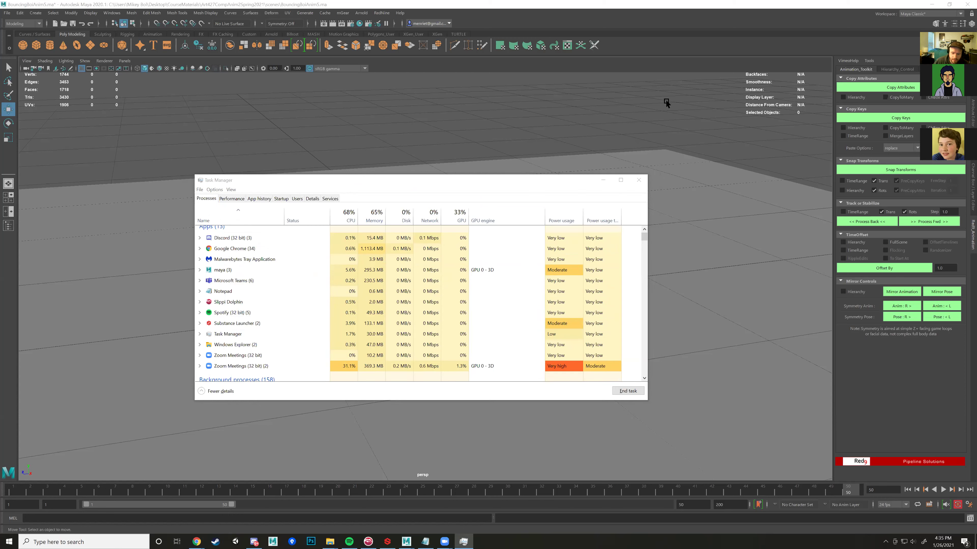
{"action": "left_click", "coordinate": [633, 60]}
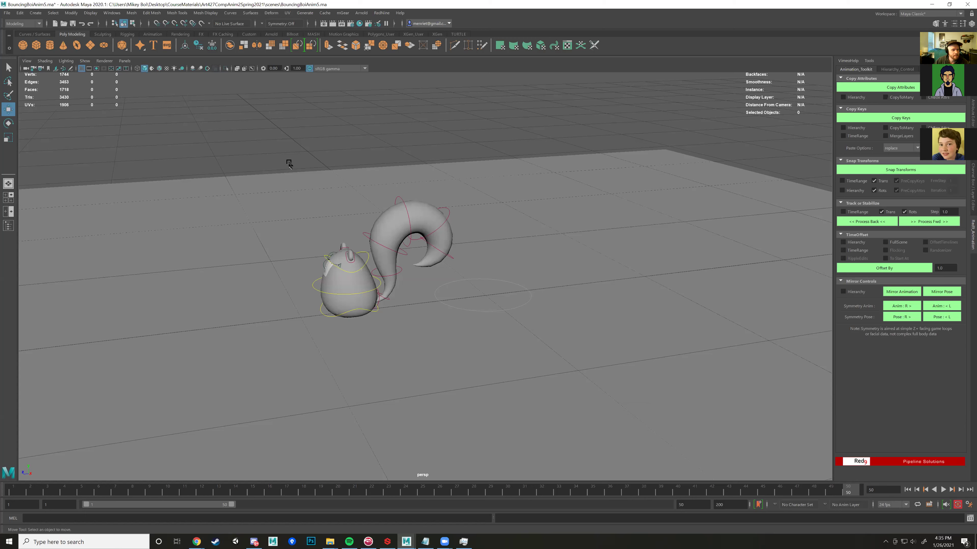
Step: Hide the NURBS curves in the perspective viewport and briefly play the squirrel bounce from frame 1
{"action": "left_click", "coordinate": [85, 62]}
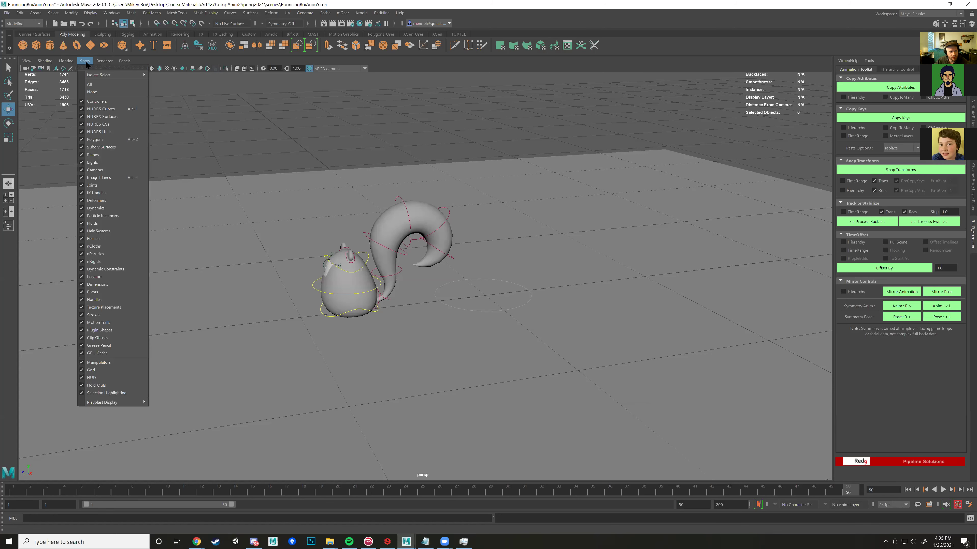
{"action": "left_click", "coordinate": [91, 110]}
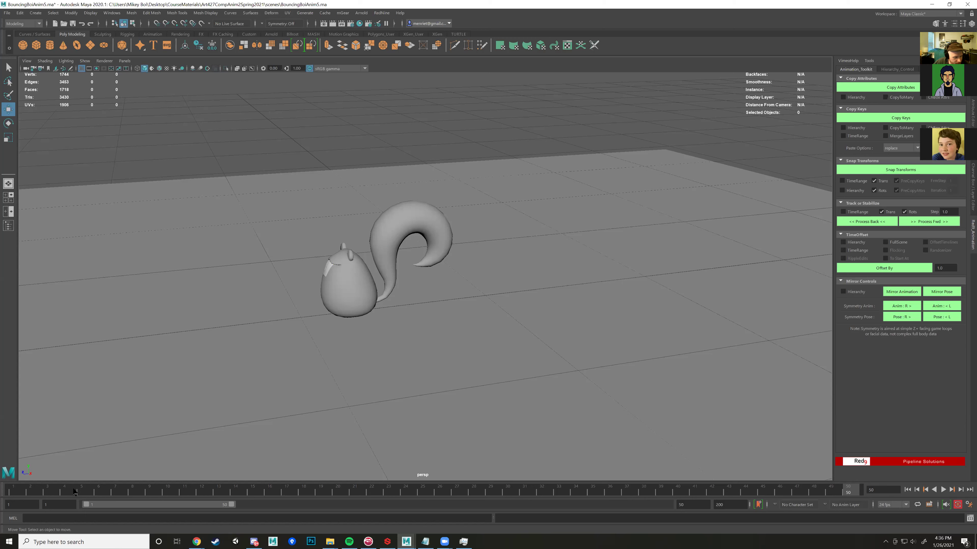
{"action": "left_click", "coordinate": [11, 491]}
{"action": "key", "text": "alt+v"}
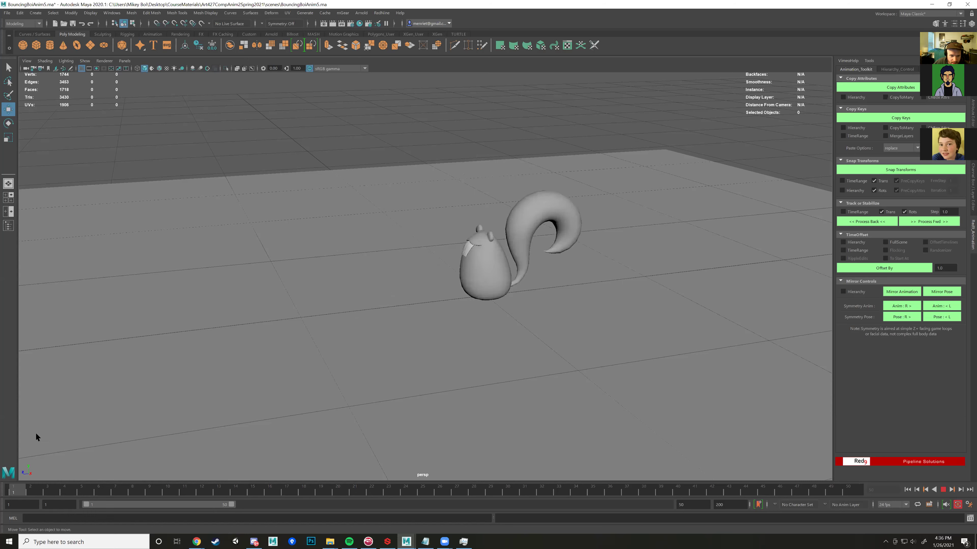
{"action": "key", "text": "alt+v"}
Step: Show the squirrel with its textures, angle the perspective view on it, and check the viewport's object display filters
{"action": "mouse_move", "coordinate": [483, 253]}
{"action": "left_mouse_down", "text": "alt"}
{"action": "mouse_move", "coordinate": [463, 255]}
{"action": "mouse_move", "coordinate": [486, 270]}
{"action": "left_mouse_up", "text": "alt"}
{"action": "left_click_drag", "start_coordinate": [459, 312], "coordinate": [501, 346], "text": "alt"}
{"action": "left_click_drag", "start_coordinate": [442, 308], "coordinate": [351, 440], "text": "alt"}
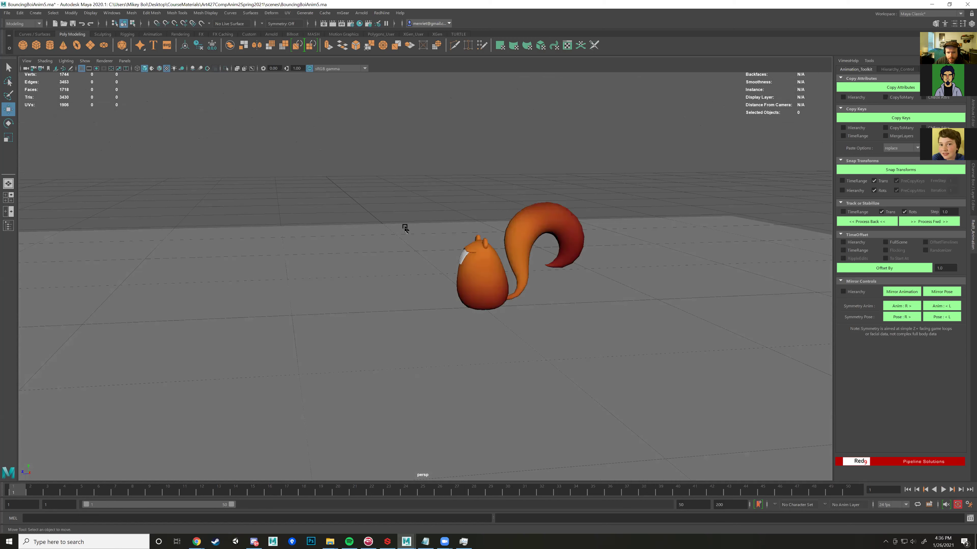
{"action": "left_click_drag", "start_coordinate": [449, 302], "coordinate": [449, 325], "text": "alt"}
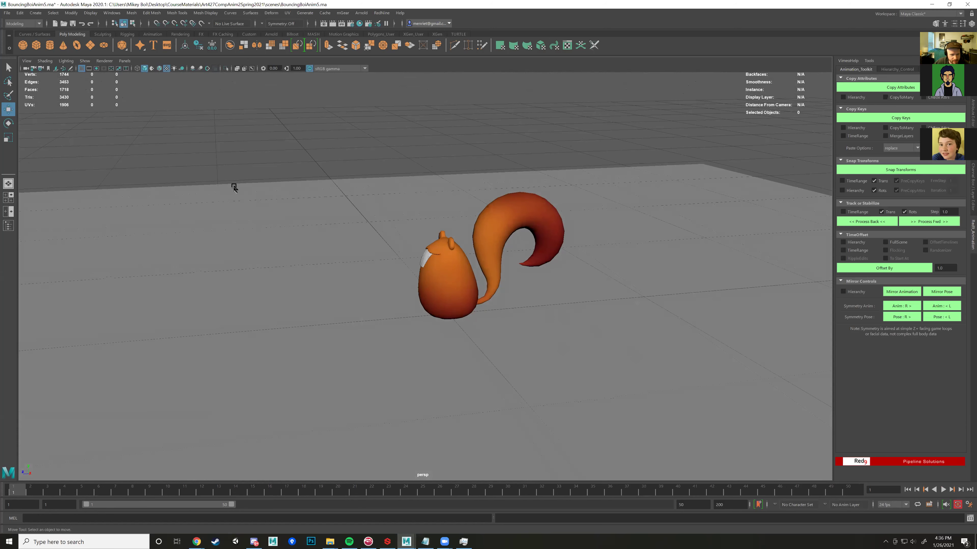
{"action": "left_click", "coordinate": [85, 61]}
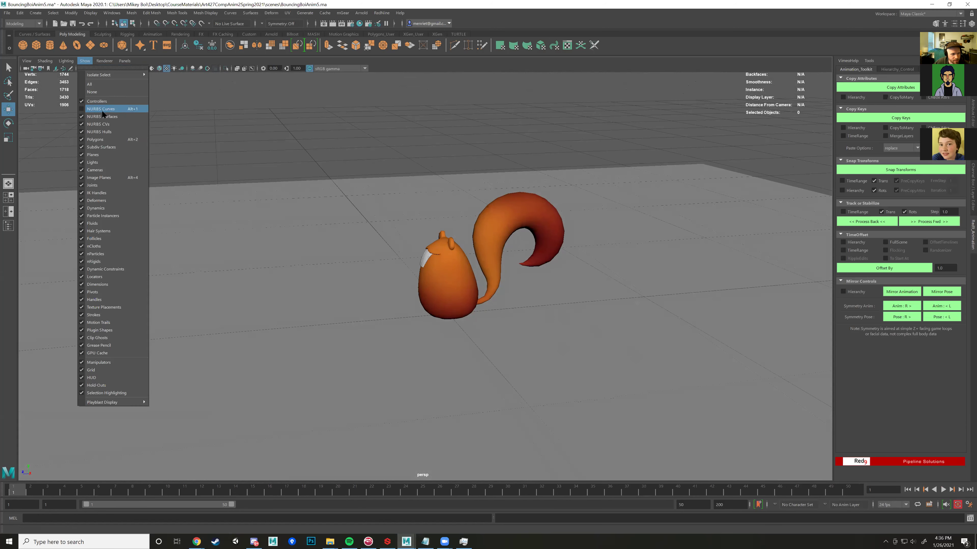
{"action": "left_click", "coordinate": [400, 154]}
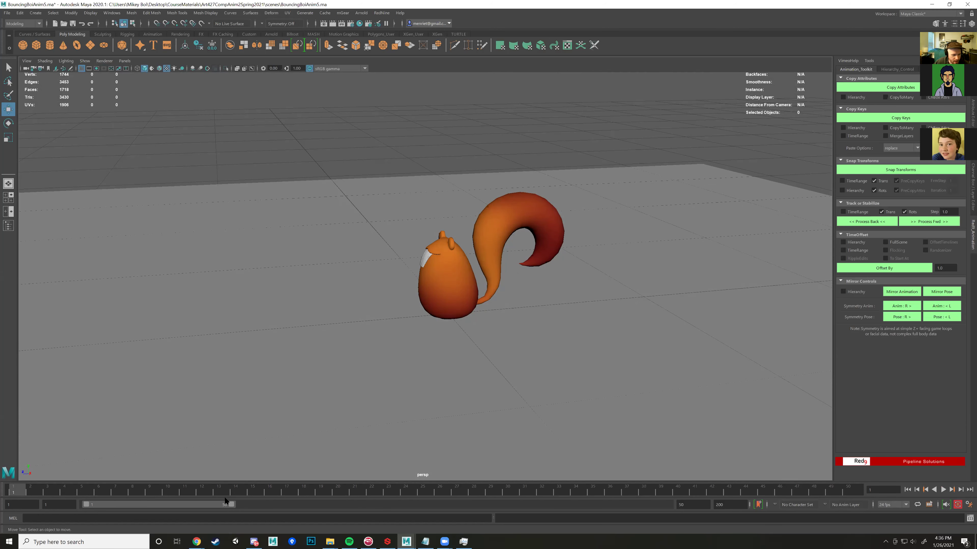
Step: Frame the textured squirrel in the perspective viewport and play its bounce animation in a loop
{"action": "scroll", "coordinate": [360, 349], "scroll_direction": "down", "scroll_amount": 5}
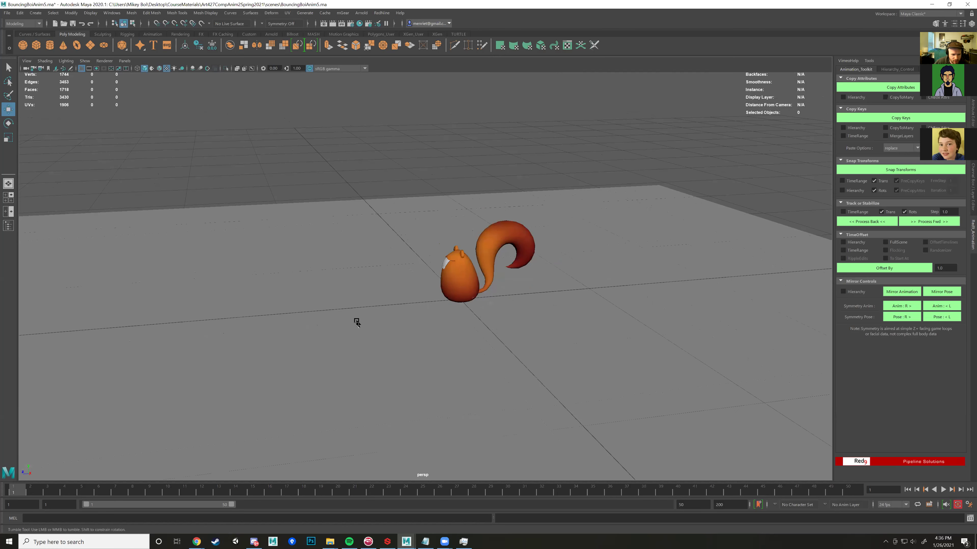
{"action": "scroll", "coordinate": [395, 324], "scroll_direction": "up", "scroll_amount": 1}
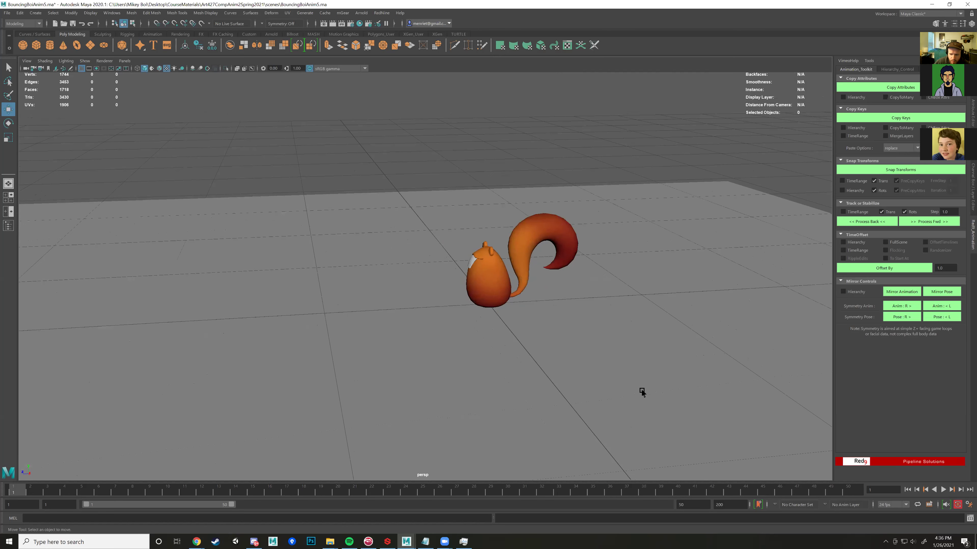
{"action": "left_click", "coordinate": [943, 490]}
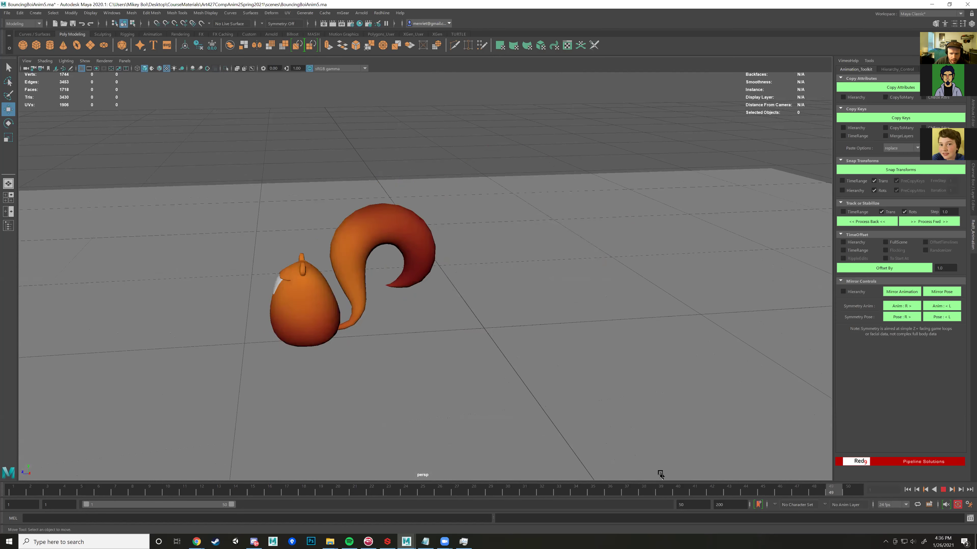
{"action": "middle_click_drag", "start_coordinate": [454, 338], "coordinate": [493, 333], "text": "alt"}
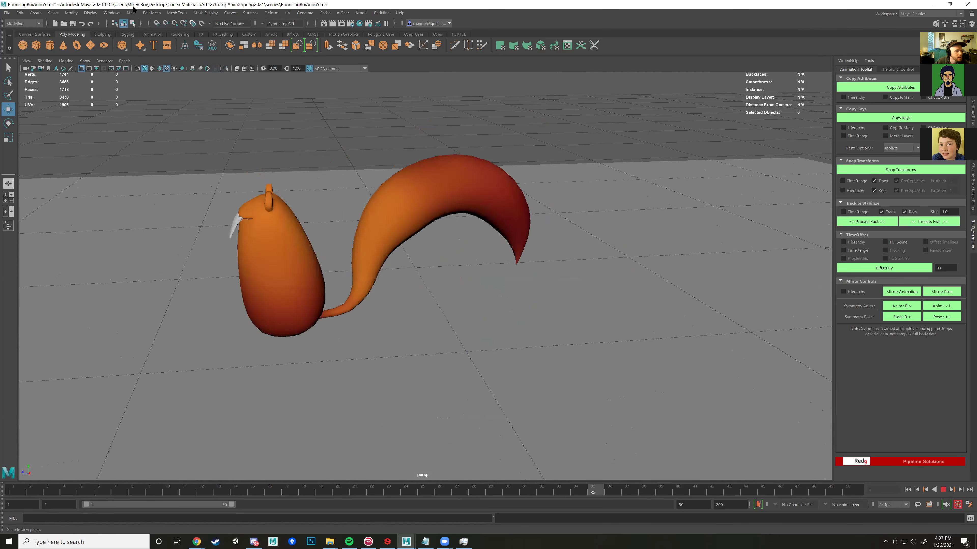
Step: Turn off the Object Details and Poly Count heads-up displays in the perspective viewport
{"action": "left_click", "coordinate": [111, 13]}
{"action": "mouse_move", "coordinate": [154, 84]}
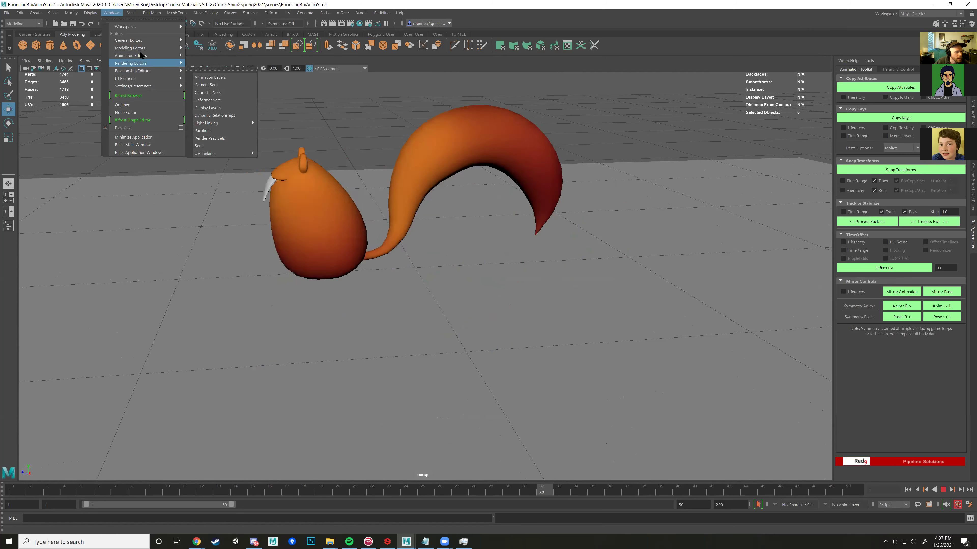
{"action": "mouse_move", "coordinate": [90, 13]}
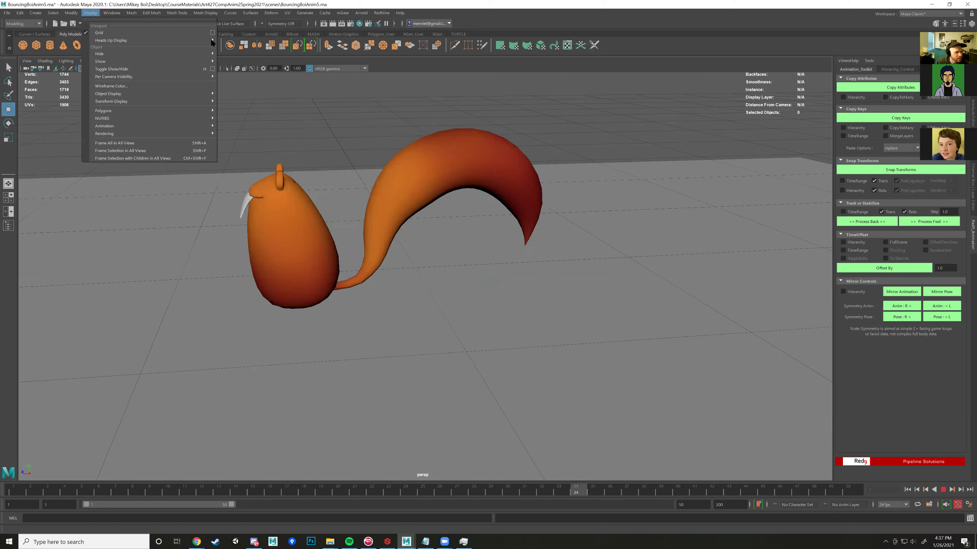
{"action": "mouse_move", "coordinate": [212, 41]}
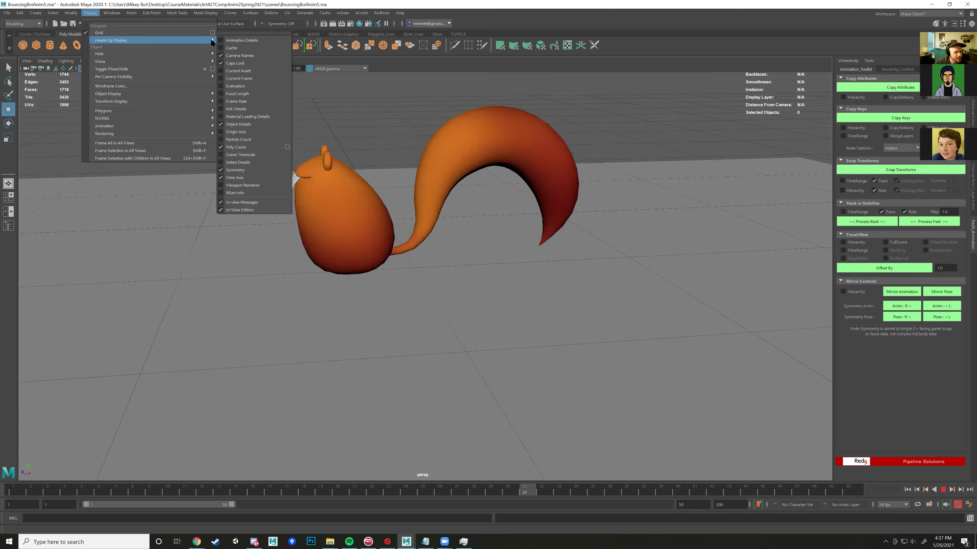
{"action": "left_click", "coordinate": [227, 124]}
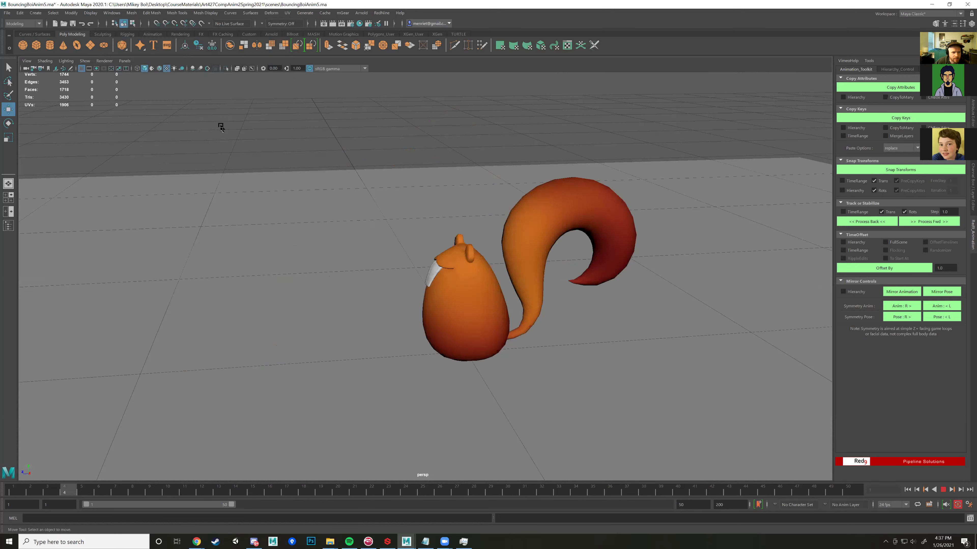
{"action": "left_click", "coordinate": [110, 13]}
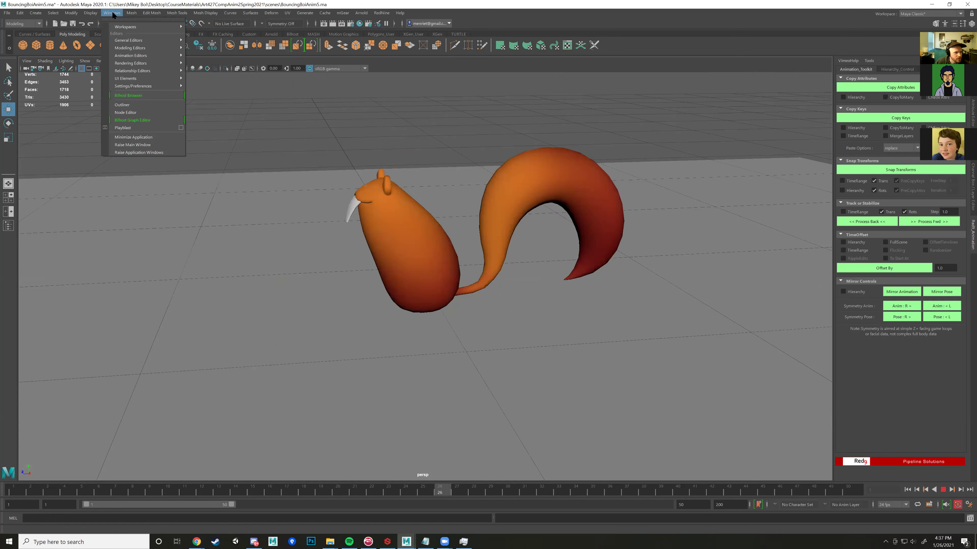
{"action": "mouse_move", "coordinate": [90, 12]}
{"action": "mouse_move", "coordinate": [204, 40]}
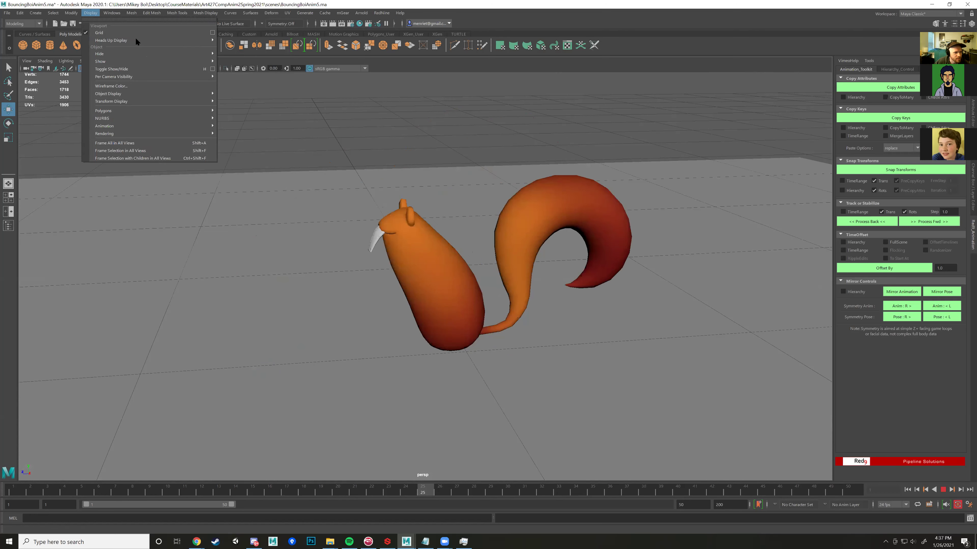
{"action": "left_click", "coordinate": [203, 39]}
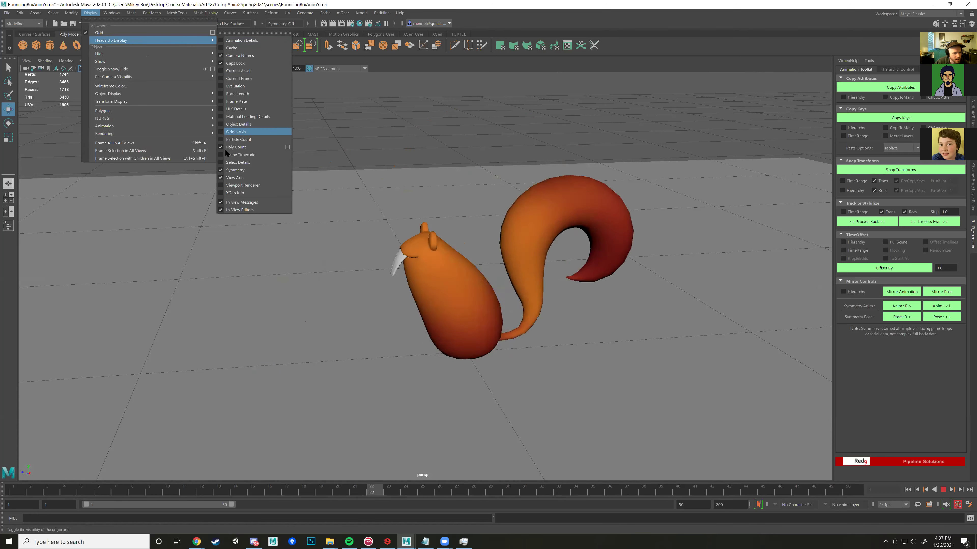
{"action": "left_click", "coordinate": [236, 147]}
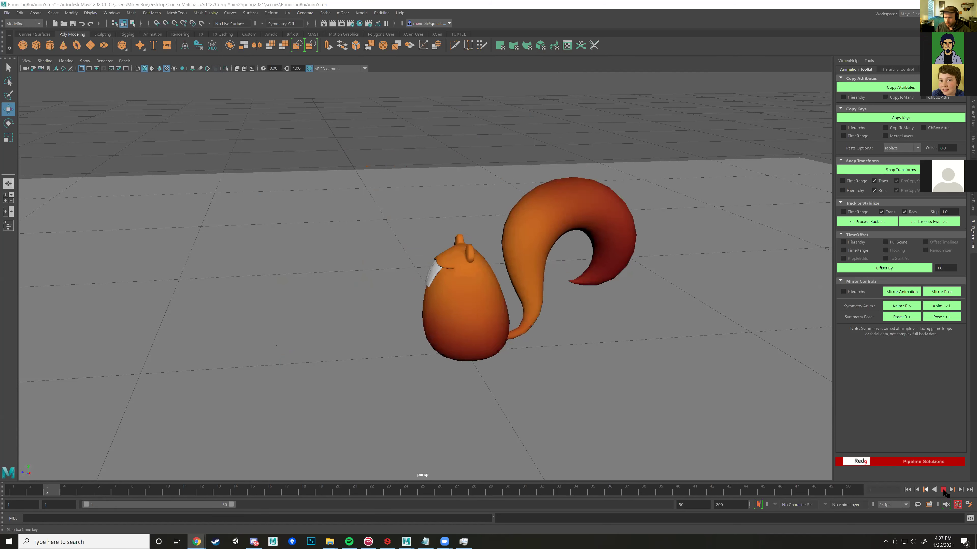
Step: Stop the animation, return to frame 1, and set the playblast encoding to H.264
{"action": "key", "text": "Escape"}
{"action": "left_click_drag", "start_coordinate": [150, 491], "coordinate": [12, 490]}
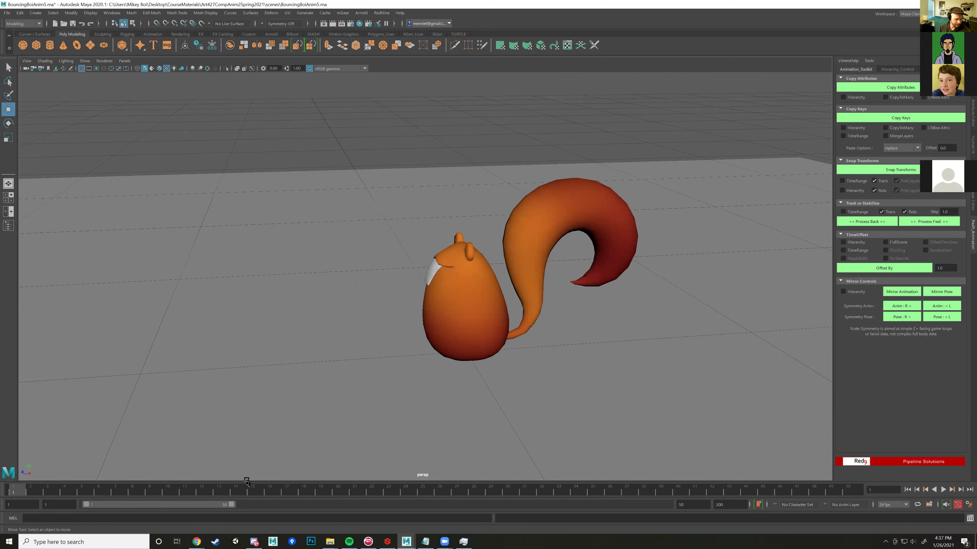
{"action": "right_click", "coordinate": [328, 493]}
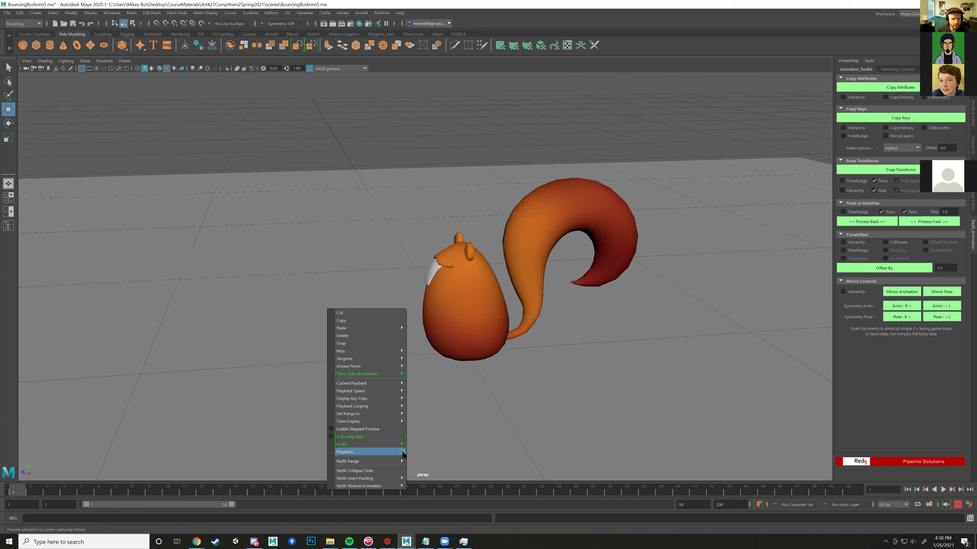
{"action": "left_click", "coordinate": [402, 452]}
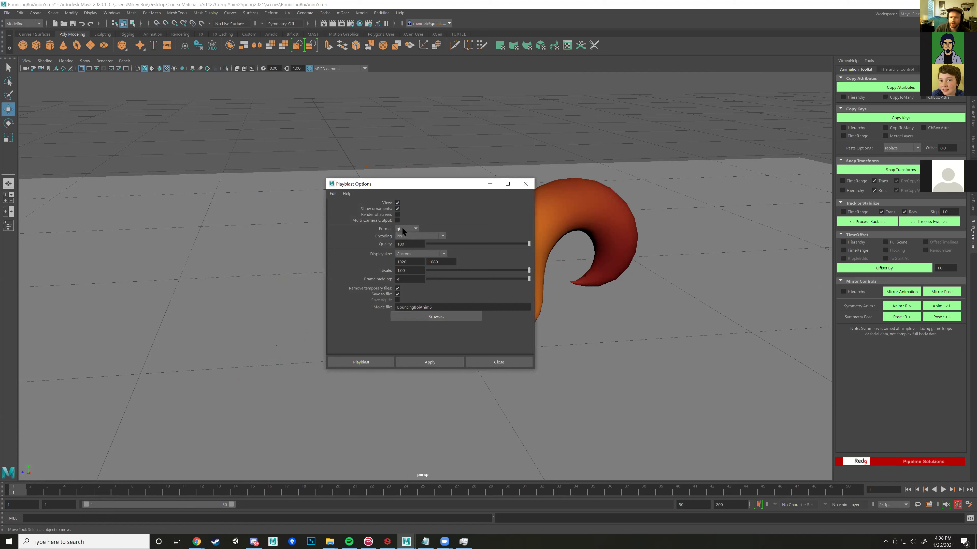
{"action": "left_click", "coordinate": [410, 237]}
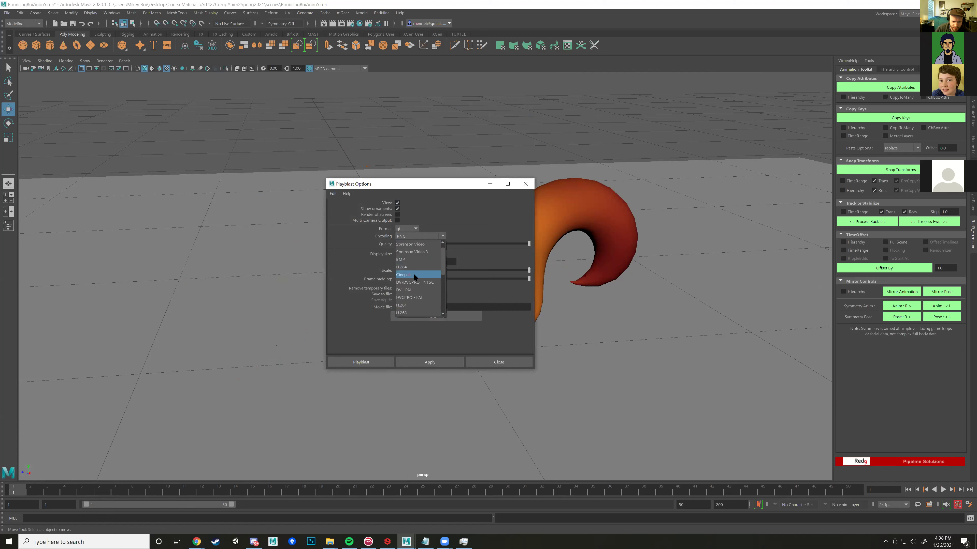
{"action": "left_click", "coordinate": [411, 266]}
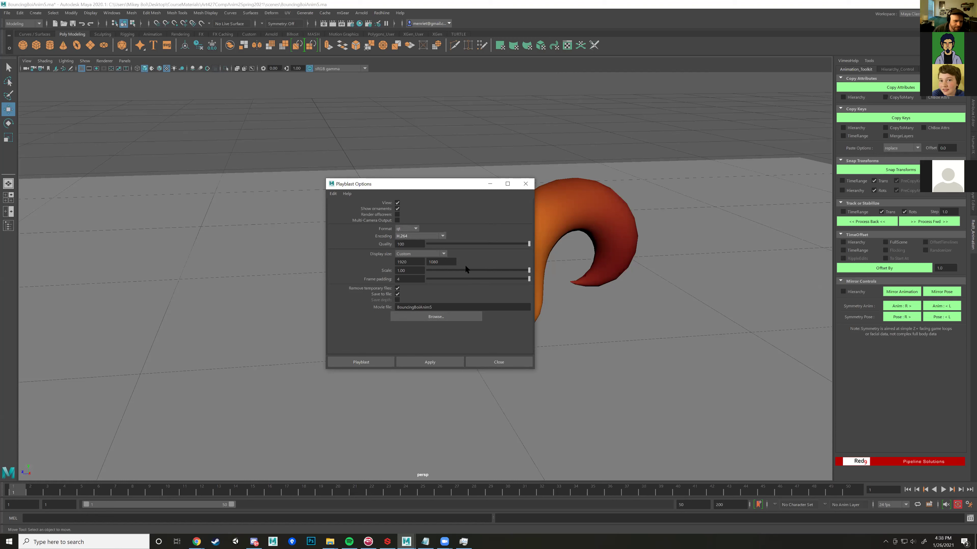
Step: Review the playblast's display width, height and movie file name, and check the movies folder without choosing another file
{"action": "double_click", "coordinate": [411, 262]}
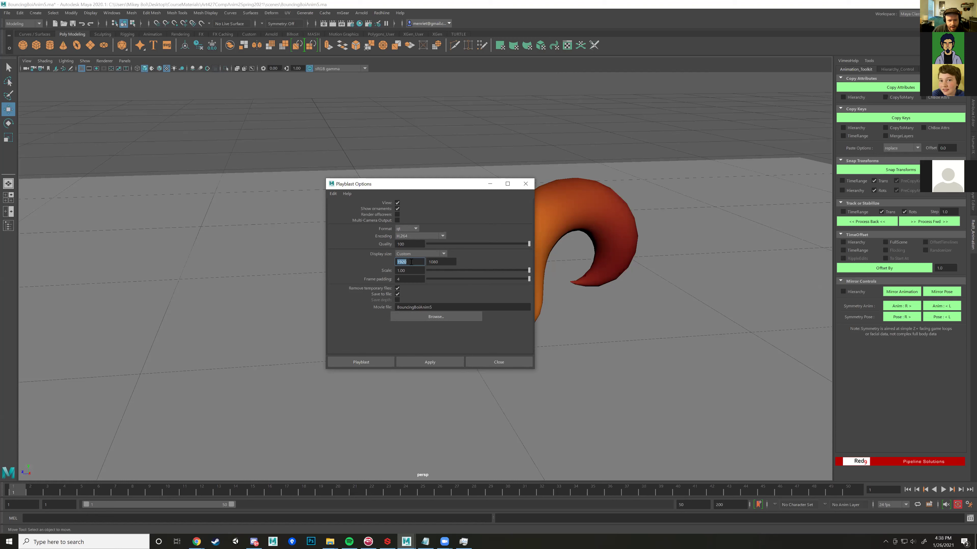
{"action": "double_click", "coordinate": [444, 262]}
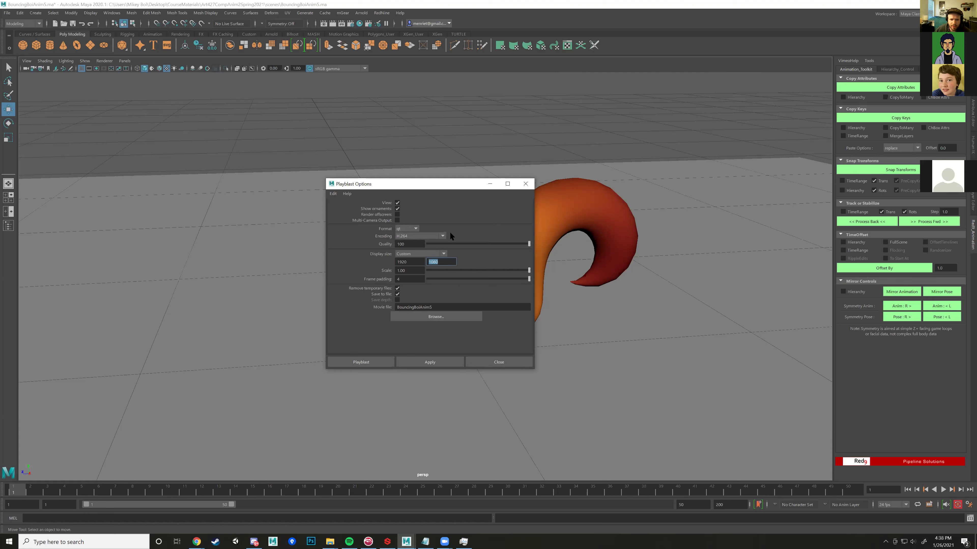
{"action": "left_click", "coordinate": [453, 263]}
{"action": "left_click", "coordinate": [447, 308]}
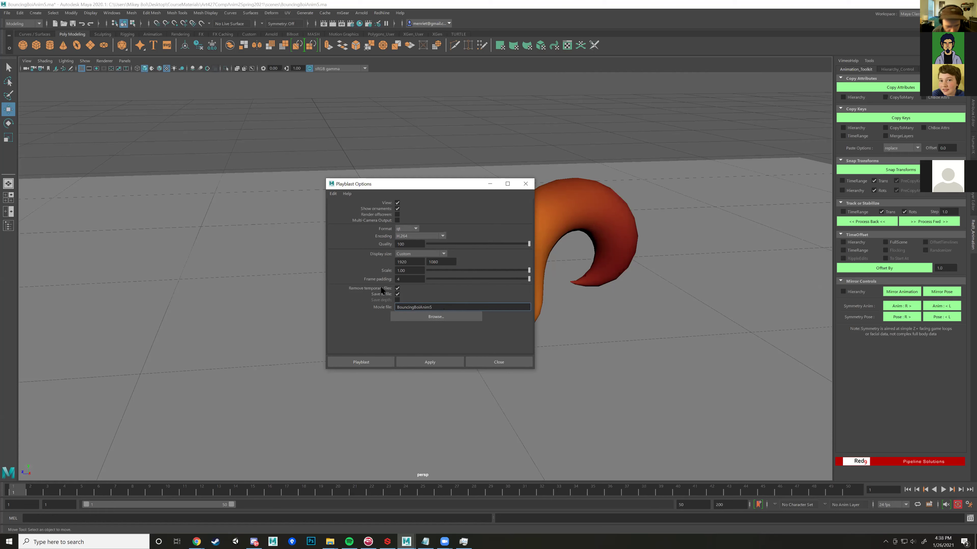
{"action": "left_click", "coordinate": [434, 317]}
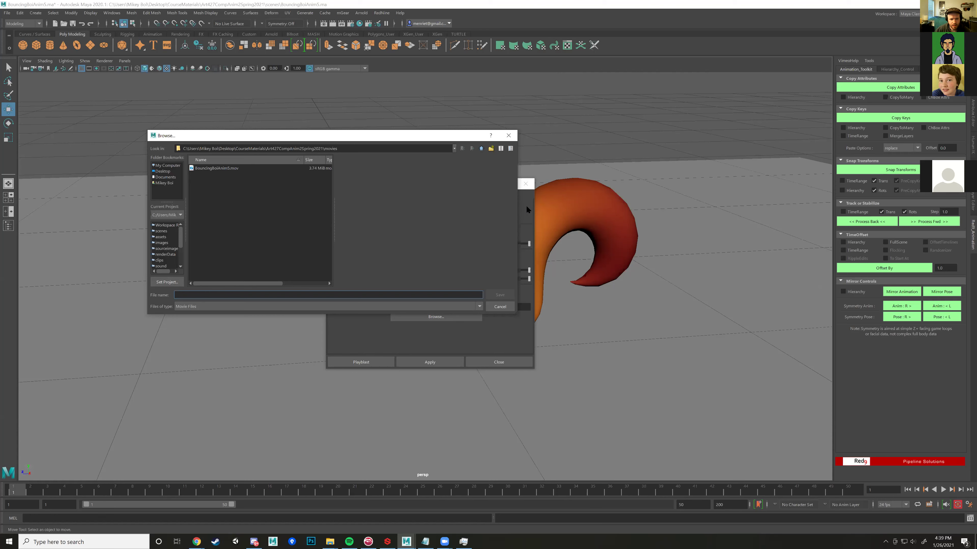
{"action": "left_click", "coordinate": [499, 306]}
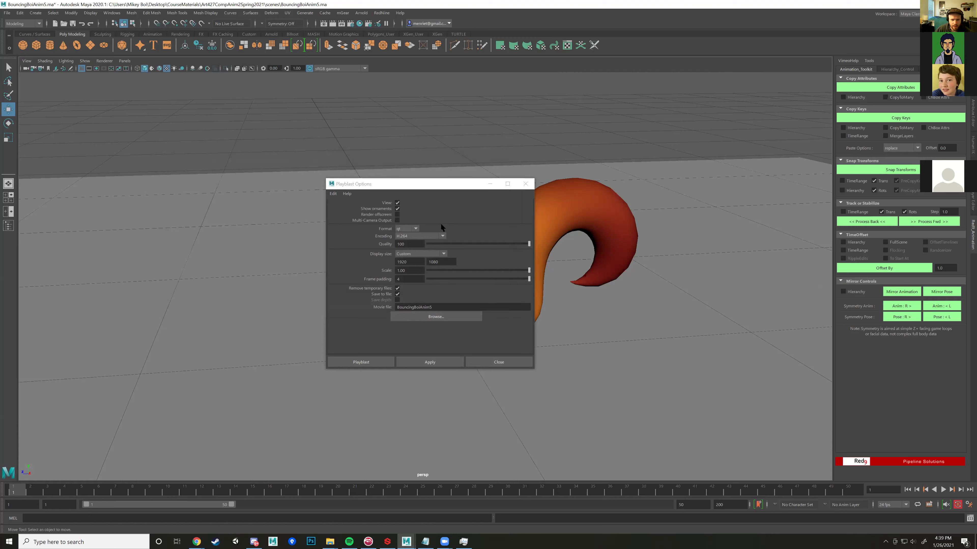
{"action": "left_click", "coordinate": [431, 190]}
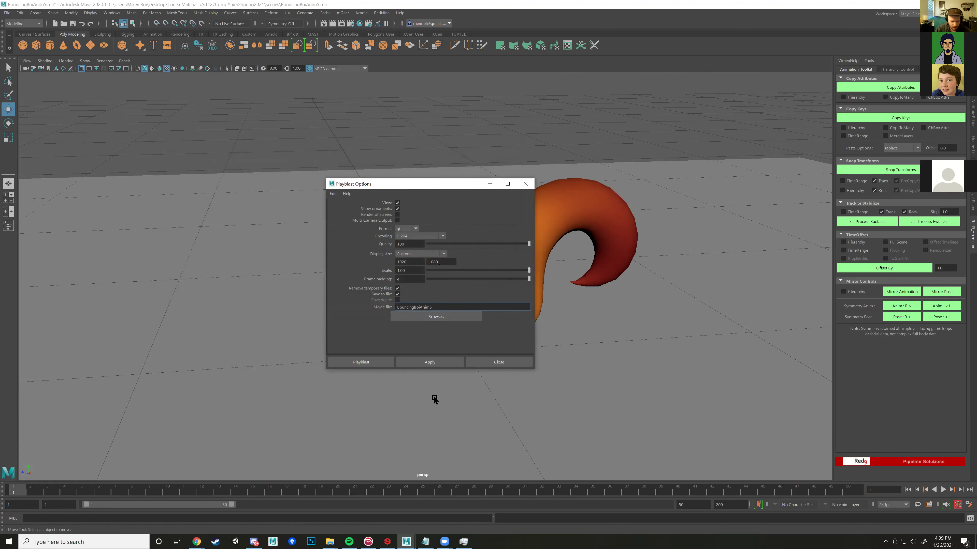
Step: Capture the Playblast Options window with Snipping Tool and copy the snip
{"action": "left_click", "coordinate": [101, 541]}
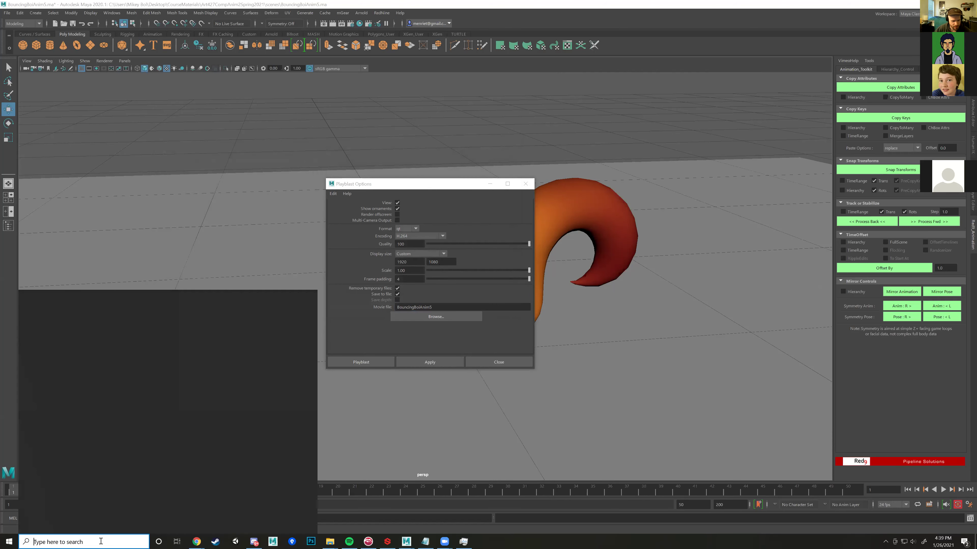
{"action": "type", "text": "snip"}
{"action": "left_click", "coordinate": [101, 340]}
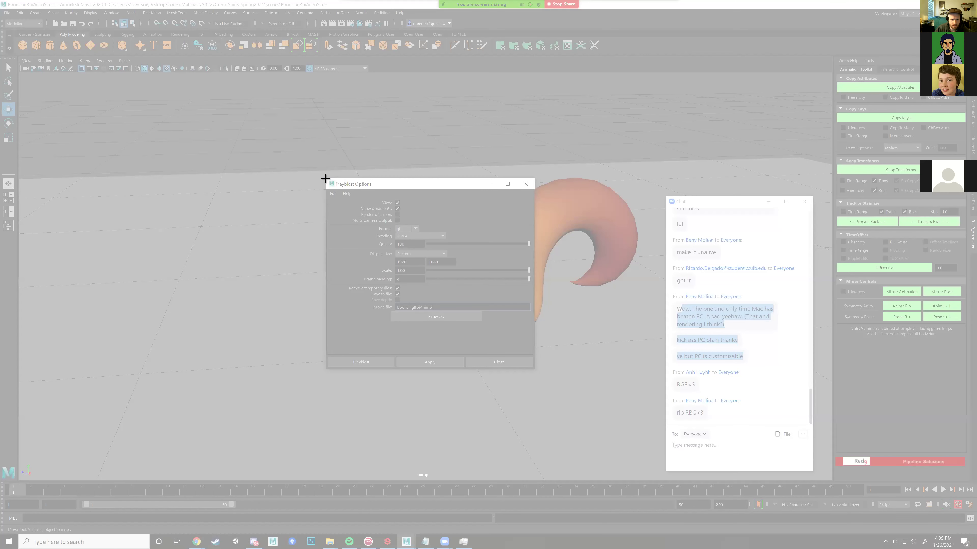
{"action": "left_click_drag", "start_coordinate": [325, 178], "coordinate": [535, 365]}
{"action": "left_click", "coordinate": [393, 136]}
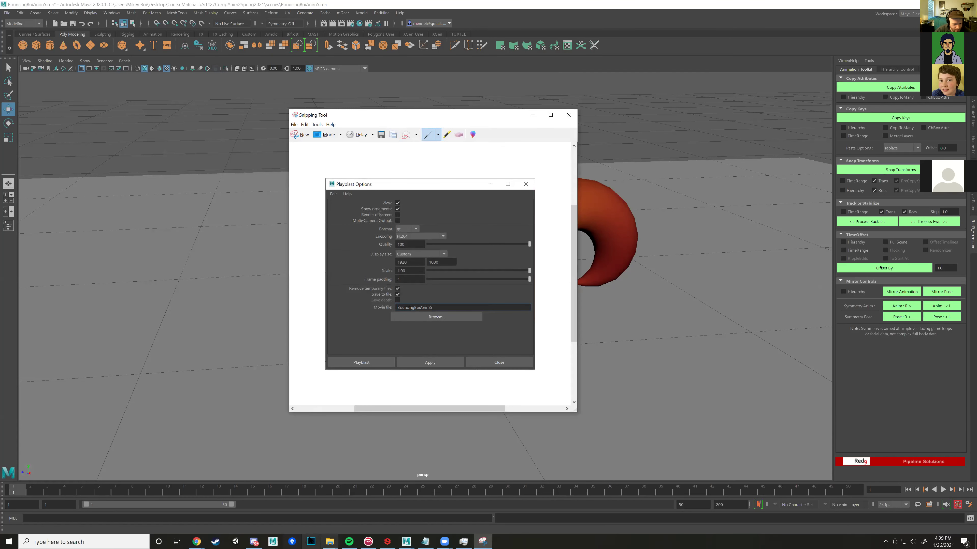
Step: Switch to Discord and post the copied snip in art-sharing-channel with the comment "playblast settings!"
{"action": "left_click", "coordinate": [254, 542]}
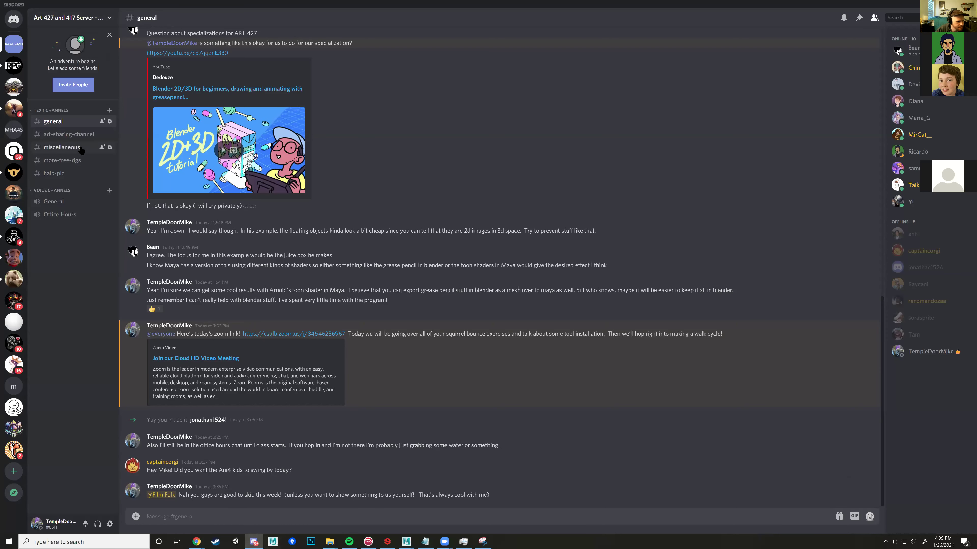
{"action": "left_click", "coordinate": [77, 138]}
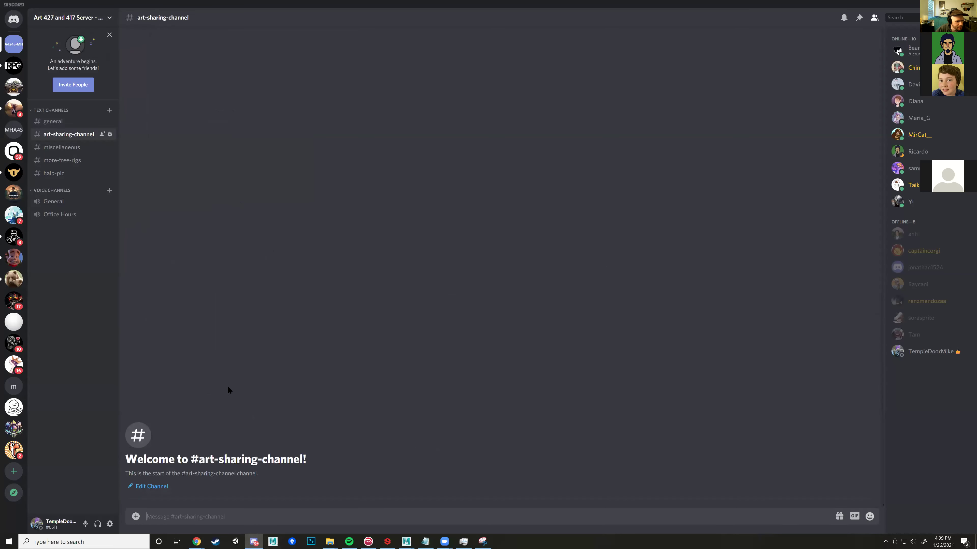
{"action": "key", "text": "ctrl+v"}
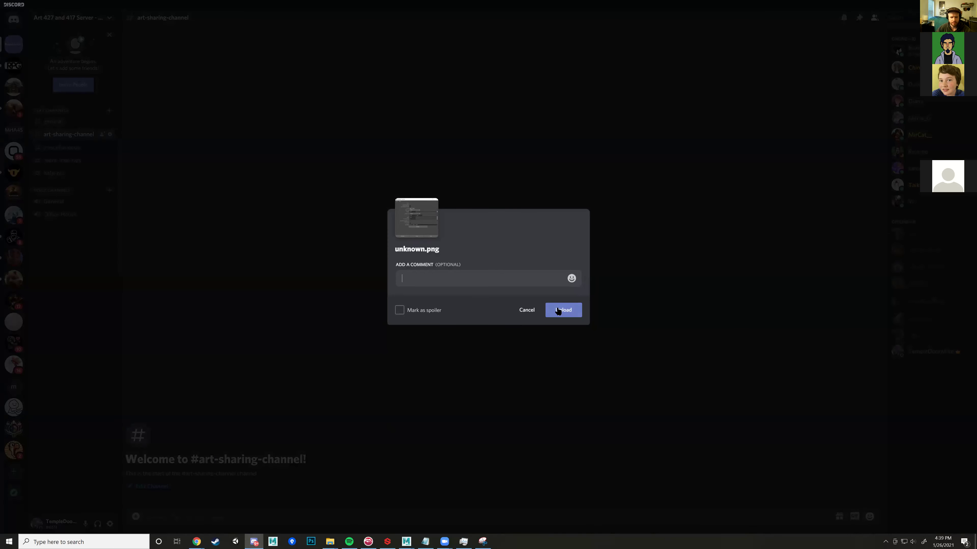
{"action": "type", "text": "playblast sett"}
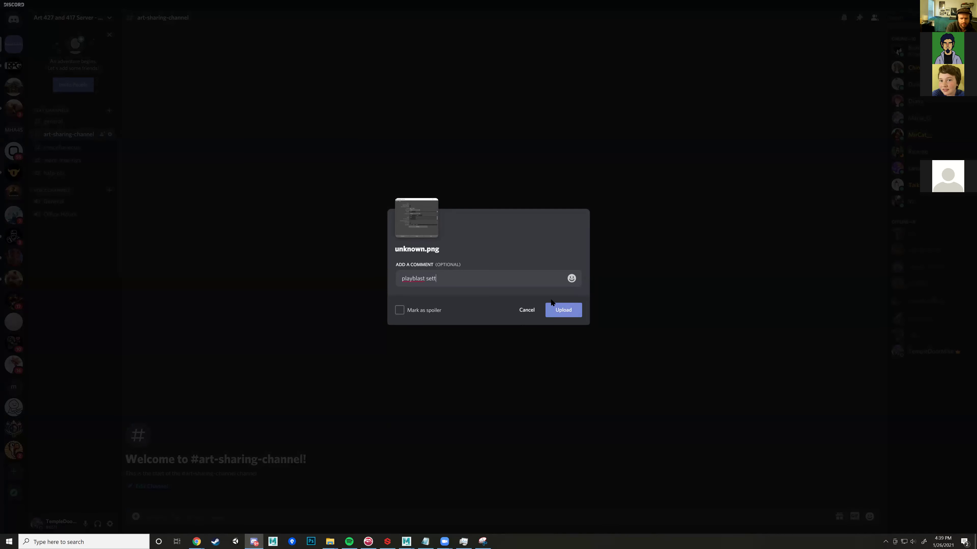
{"action": "type", "text": "ings!"}
{"action": "key", "text": "Return"}
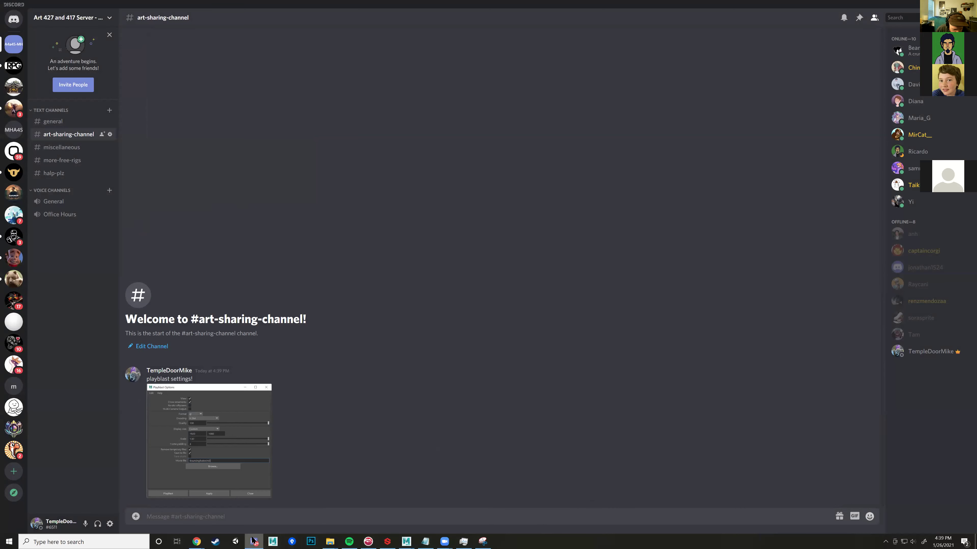
Step: Return to the BouncingBoiAnim5 scene in Maya and run the playblast, overwriting the existing movie file
{"action": "mouse_move", "coordinate": [252, 539]}
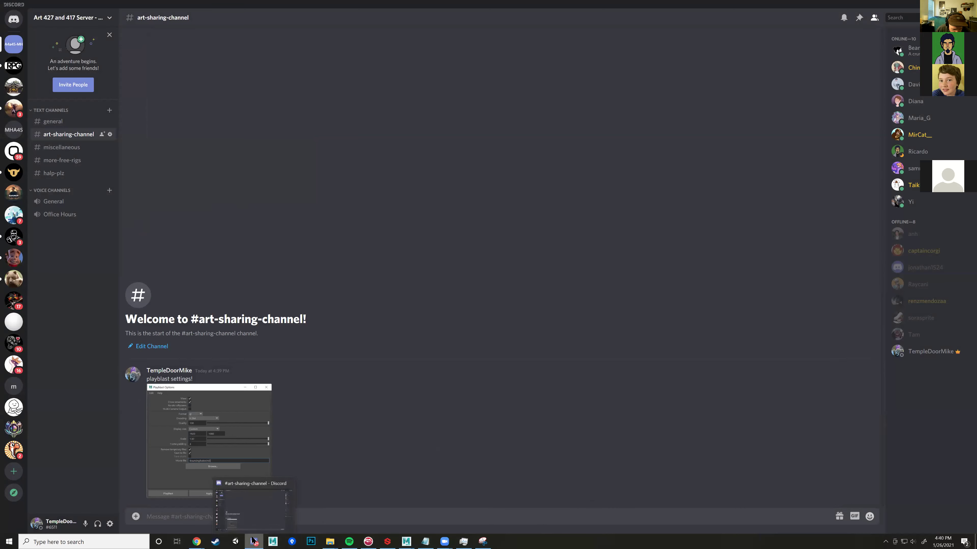
{"action": "mouse_move", "coordinate": [405, 540]}
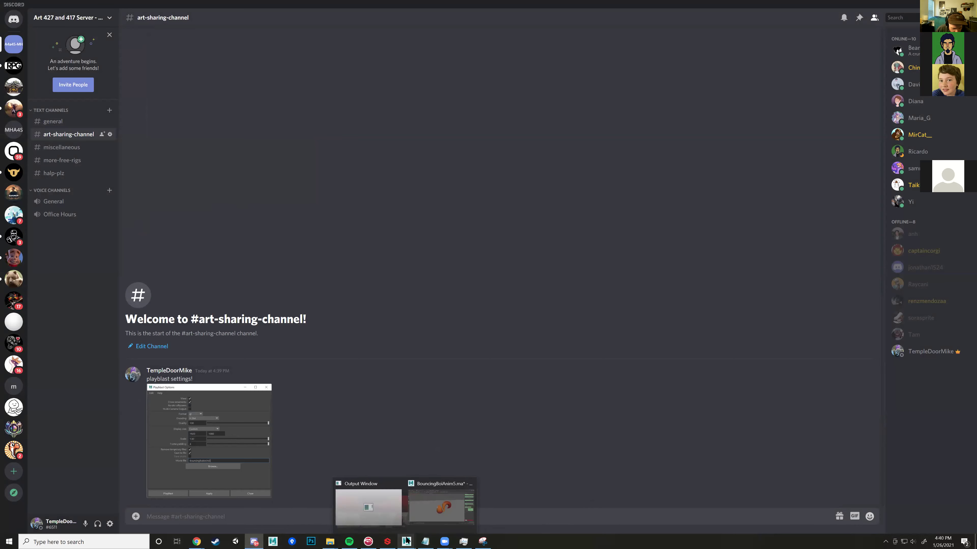
{"action": "left_click", "coordinate": [433, 514]}
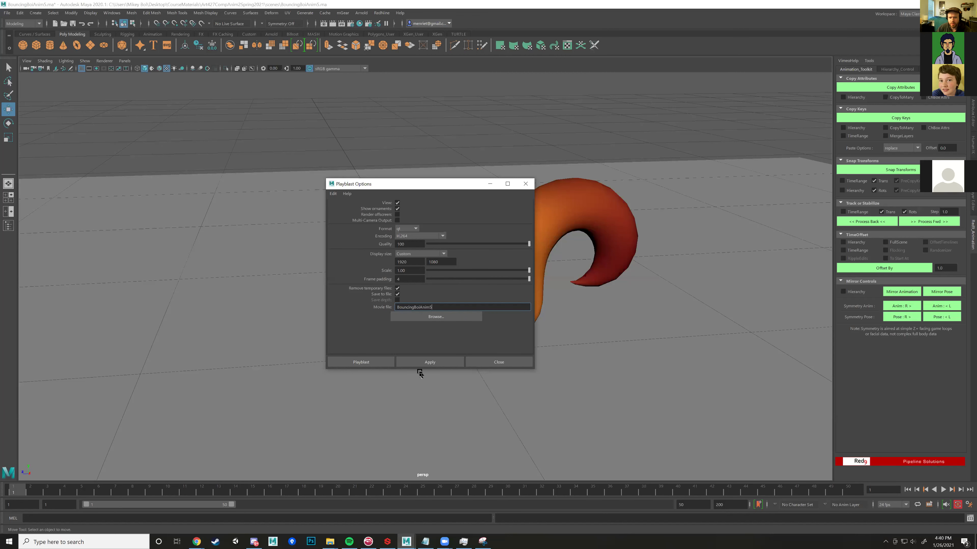
{"action": "left_click", "coordinate": [361, 361]}
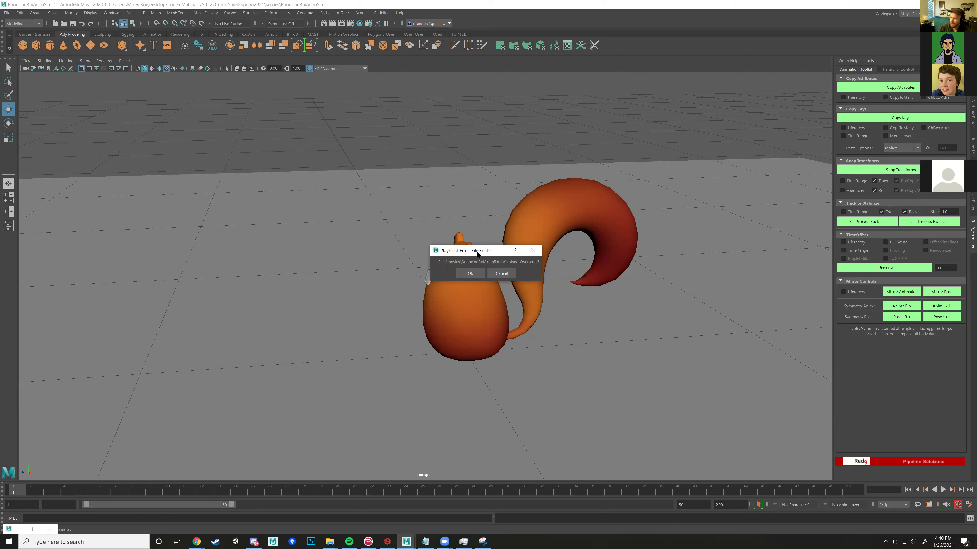
{"action": "left_click", "coordinate": [470, 273]}
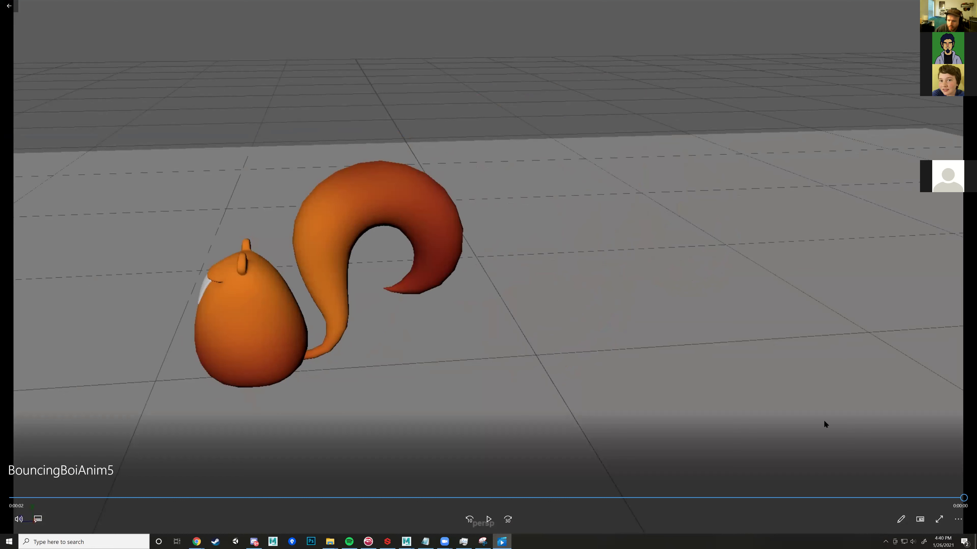
Step: Turn on repeat for the BouncingBoiAnim5 movie in the video player and bring up the movies folder
{"action": "left_click", "coordinate": [956, 521]}
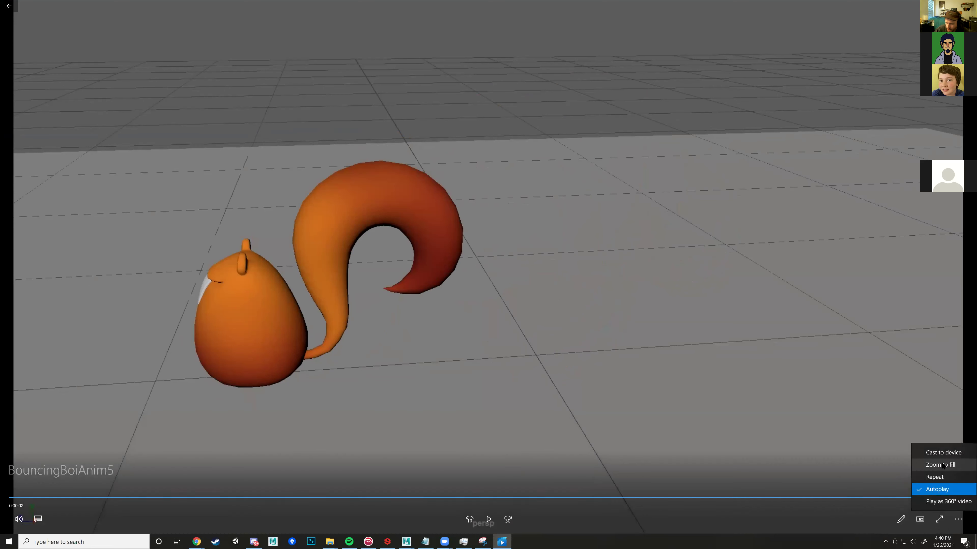
{"action": "left_click", "coordinate": [933, 477]}
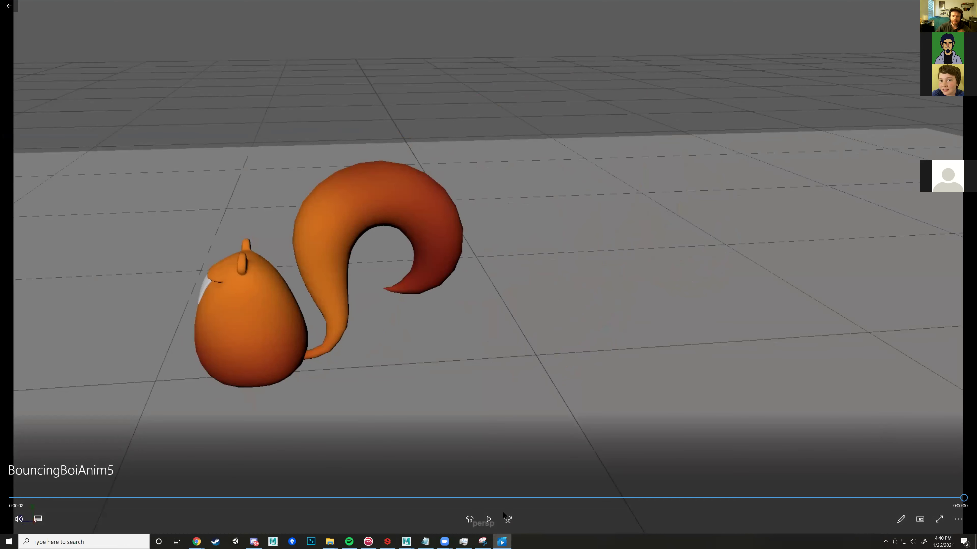
{"action": "mouse_move", "coordinate": [330, 541]}
{"action": "left_click", "coordinate": [345, 520]}
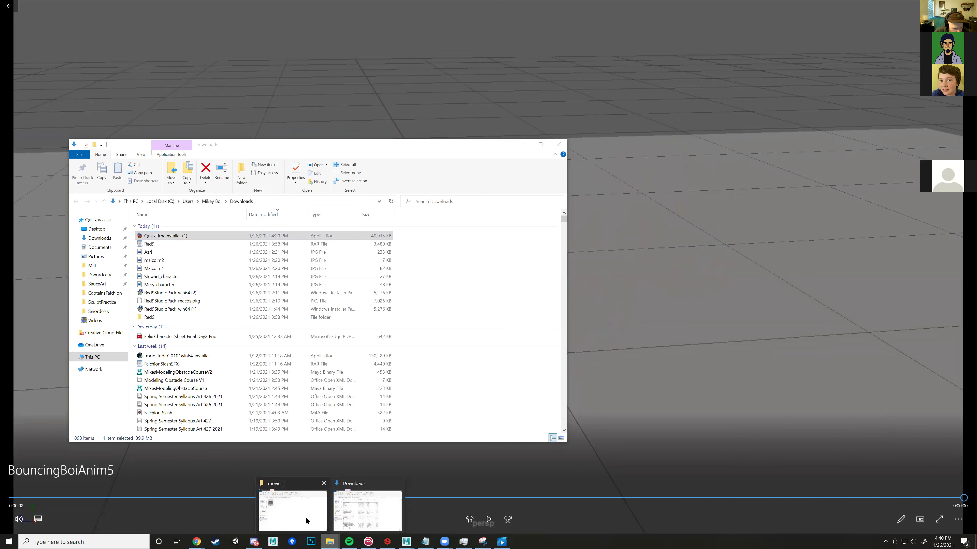
{"action": "left_click", "coordinate": [294, 507]}
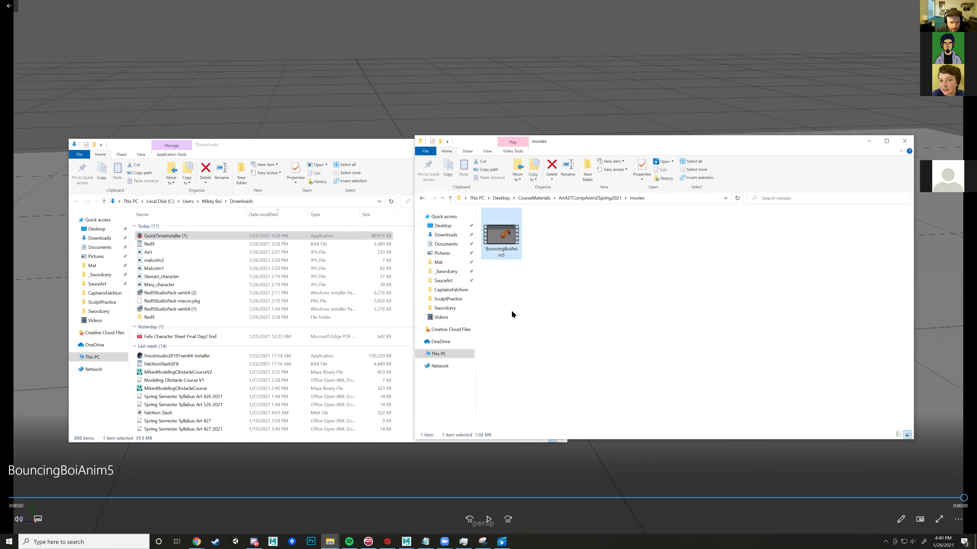
Step: Switch to Discord, restore it to a smaller window, place the movies folder beside it and make the Discord window taller
{"action": "left_click", "coordinate": [254, 542]}
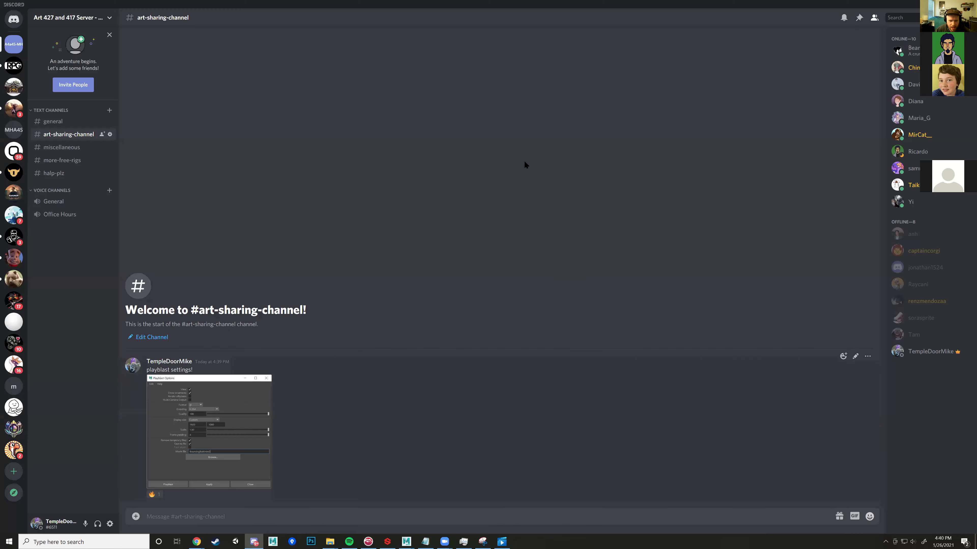
{"action": "double_click", "coordinate": [686, 6]}
{"action": "left_click", "coordinate": [640, 137]}
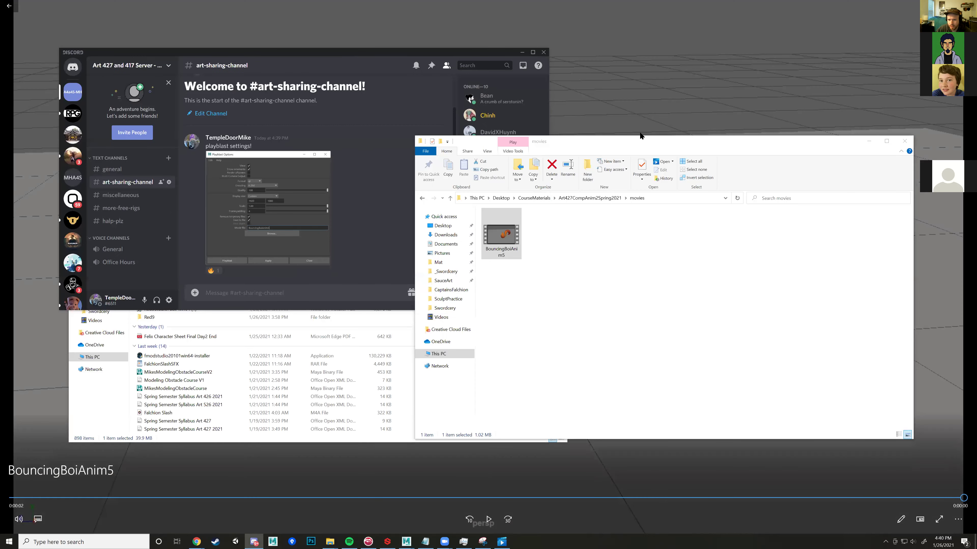
{"action": "left_click_drag", "start_coordinate": [640, 135], "coordinate": [769, 41]}
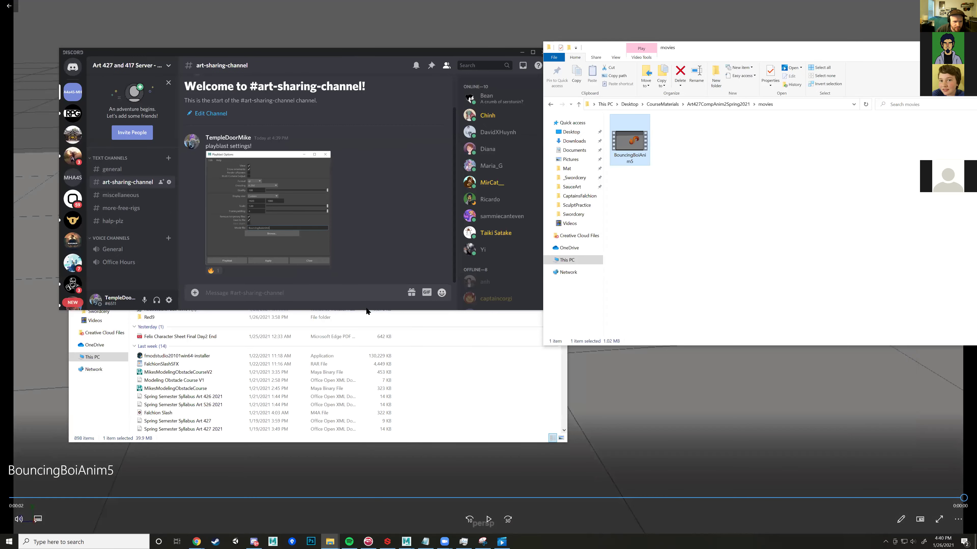
{"action": "left_click_drag", "start_coordinate": [368, 310], "coordinate": [368, 432]}
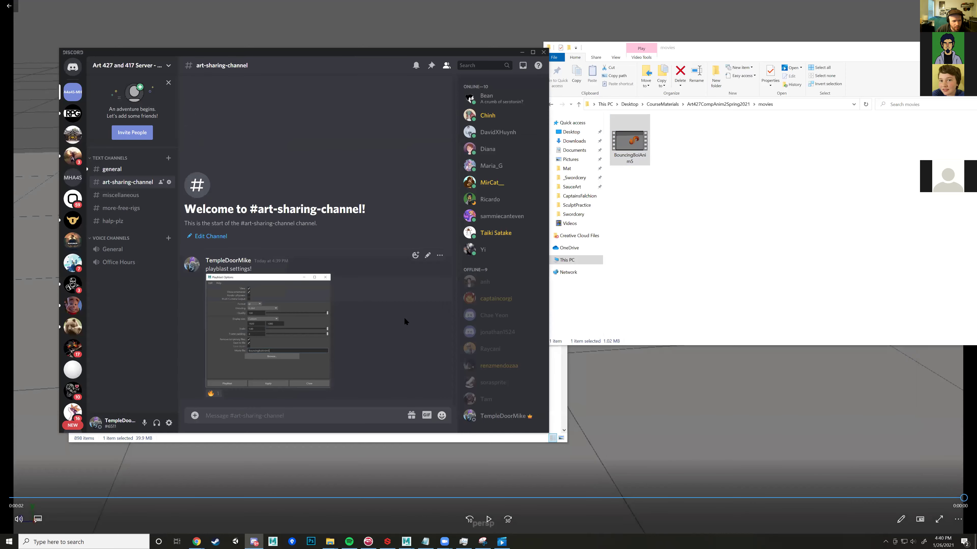
Step: Check the general channel, then post BouncingBoiAnim5.mov from the movies folder in art-sharing-channel with a comment saying whose animation it is
{"action": "left_click", "coordinate": [111, 169]}
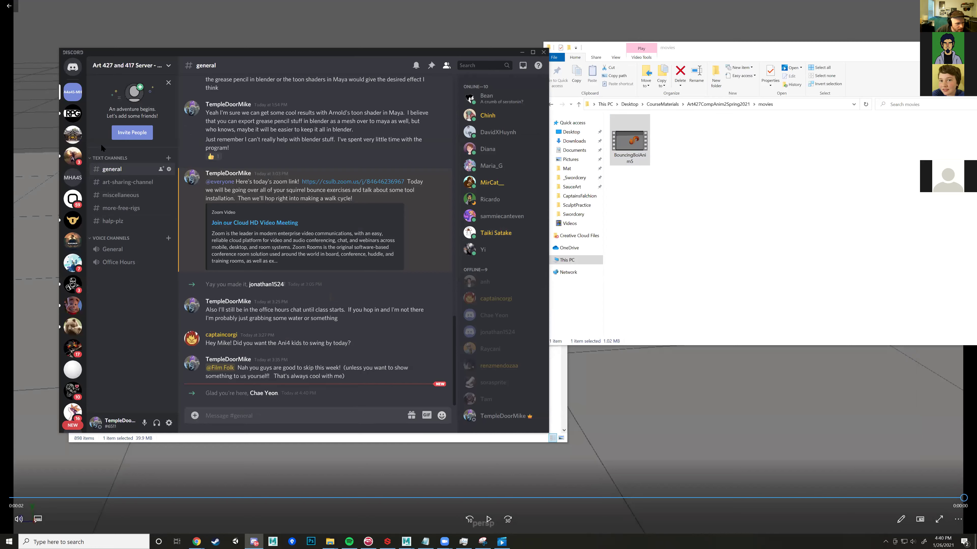
{"action": "left_click", "coordinate": [124, 182]}
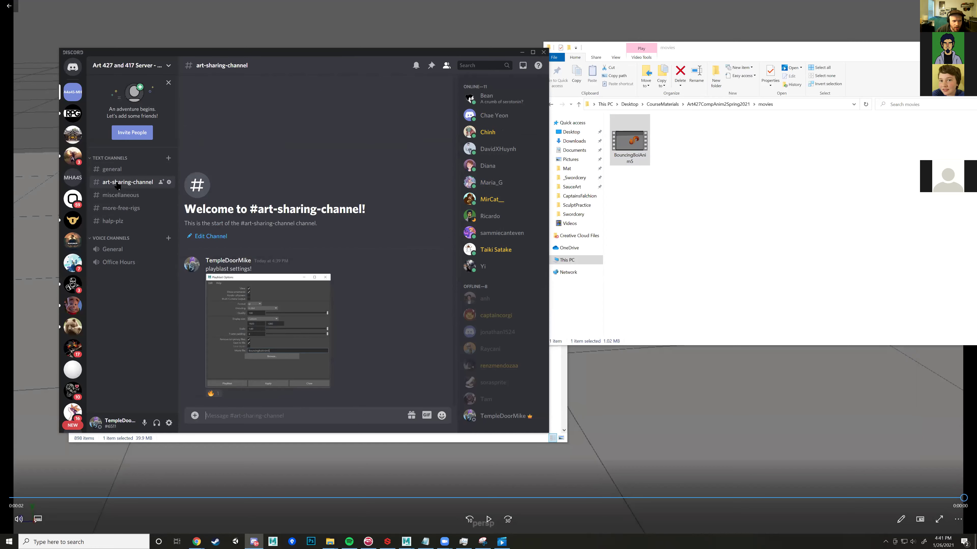
{"action": "left_click", "coordinate": [633, 131]}
{"action": "left_click", "coordinate": [698, 149]}
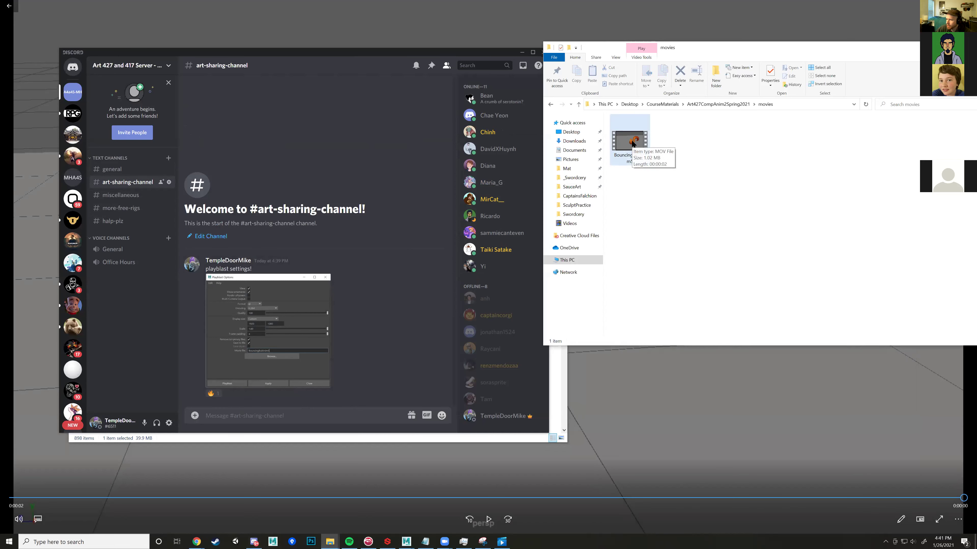
{"action": "left_click_drag", "start_coordinate": [633, 143], "coordinate": [373, 375]}
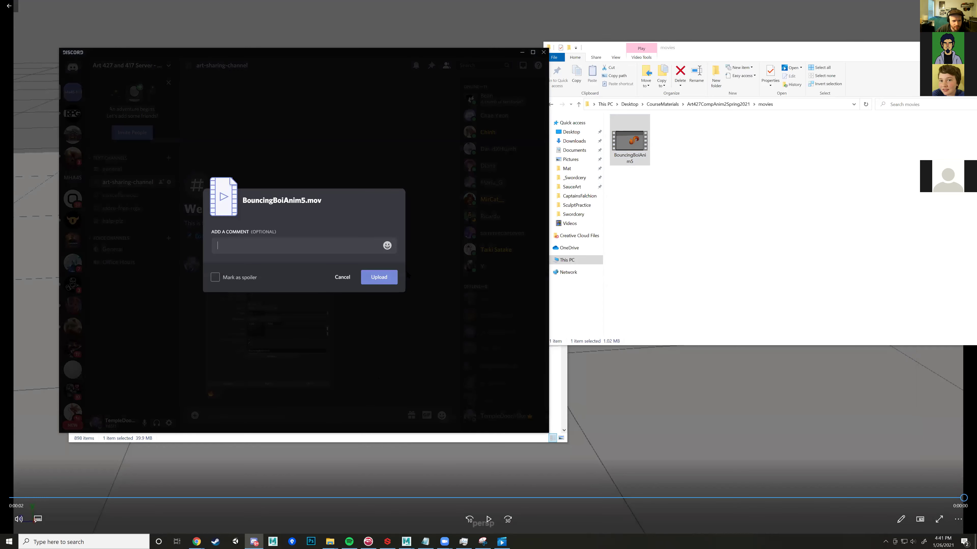
{"action": "type", "text": "Mikey bois"}
{"action": "type", "text": "s animation"}
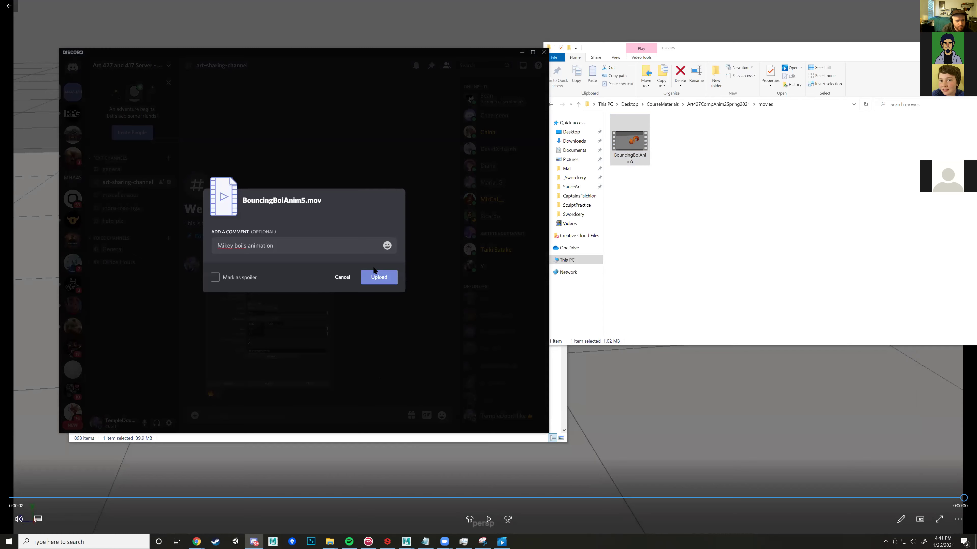
{"action": "key", "text": "Return"}
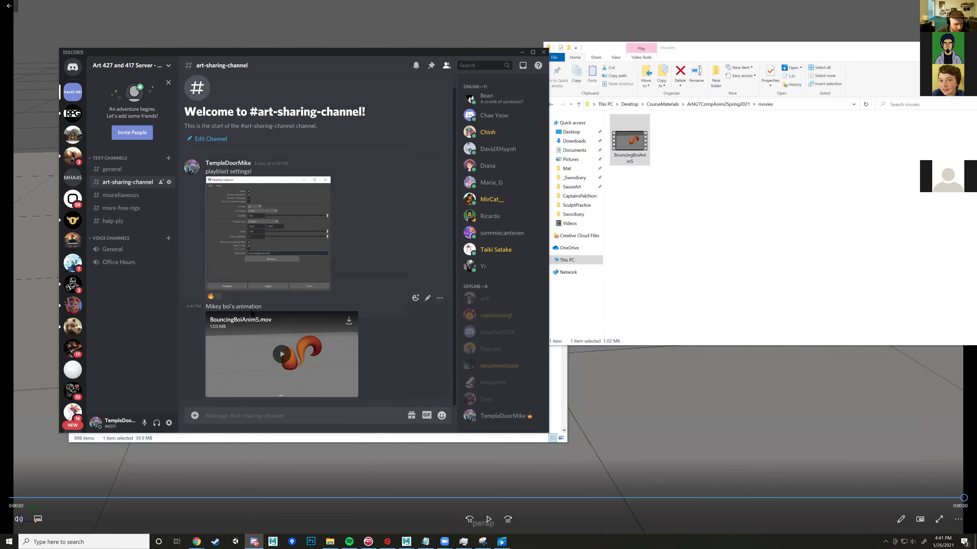
Step: Play the posted BouncingBoiAnim5.mov and add a thumbs-up reaction to the student's movie posted below it
{"action": "left_click", "coordinate": [282, 354]}
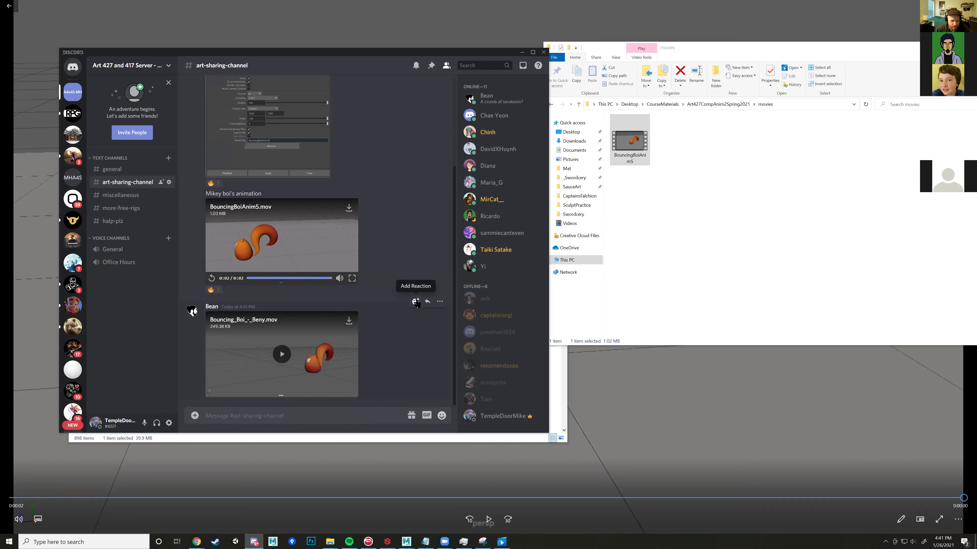
{"action": "left_click", "coordinate": [415, 301]}
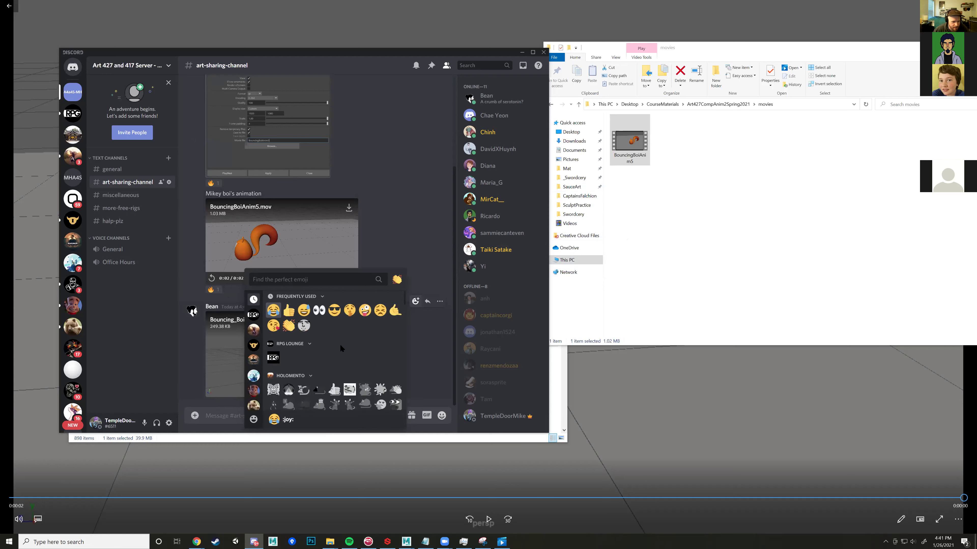
{"action": "left_click", "coordinate": [293, 315]}
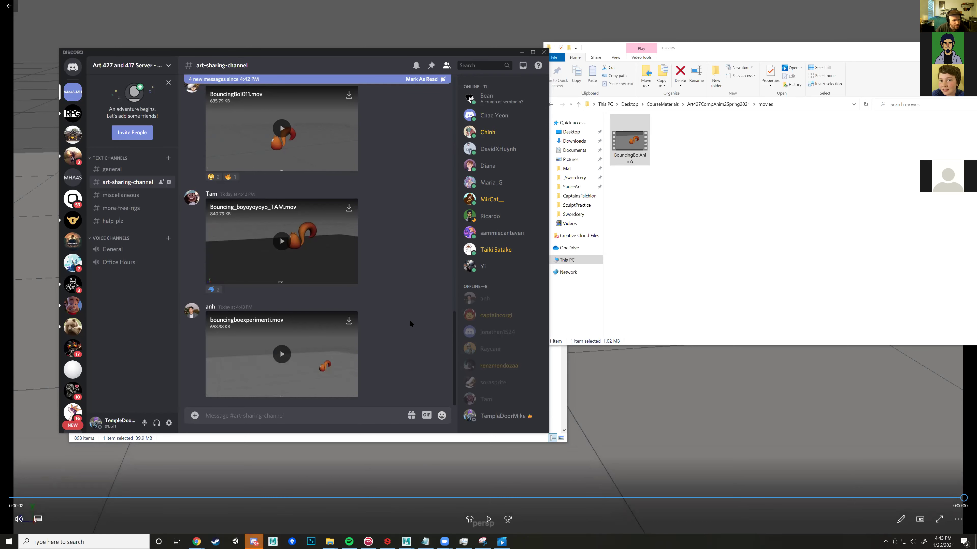
Step: Make the Discord window taller and browse the squirrel animations shared in art-sharing-channel back to the first post
{"action": "scroll", "coordinate": [409, 319], "scroll_direction": "up", "scroll_amount": 10}
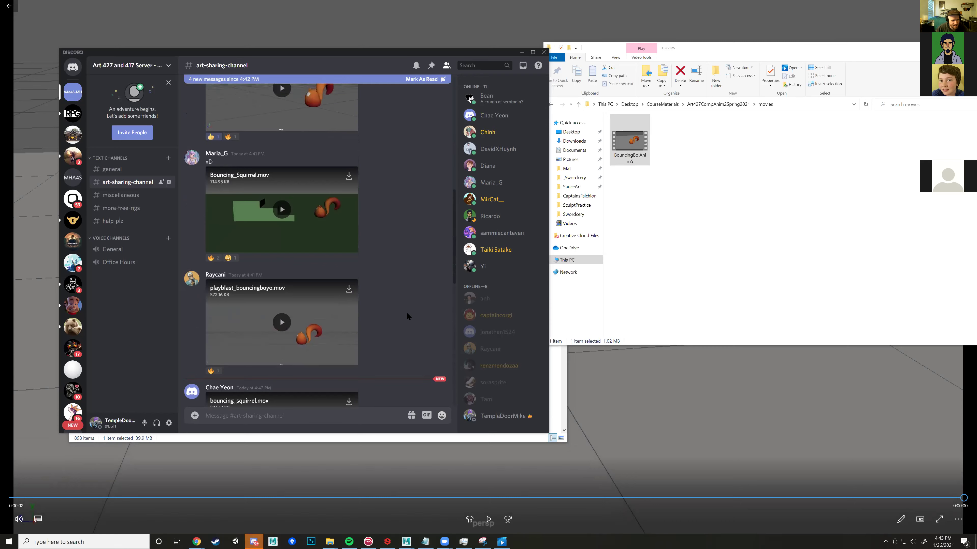
{"action": "scroll", "coordinate": [406, 311], "scroll_direction": "down", "scroll_amount": 10}
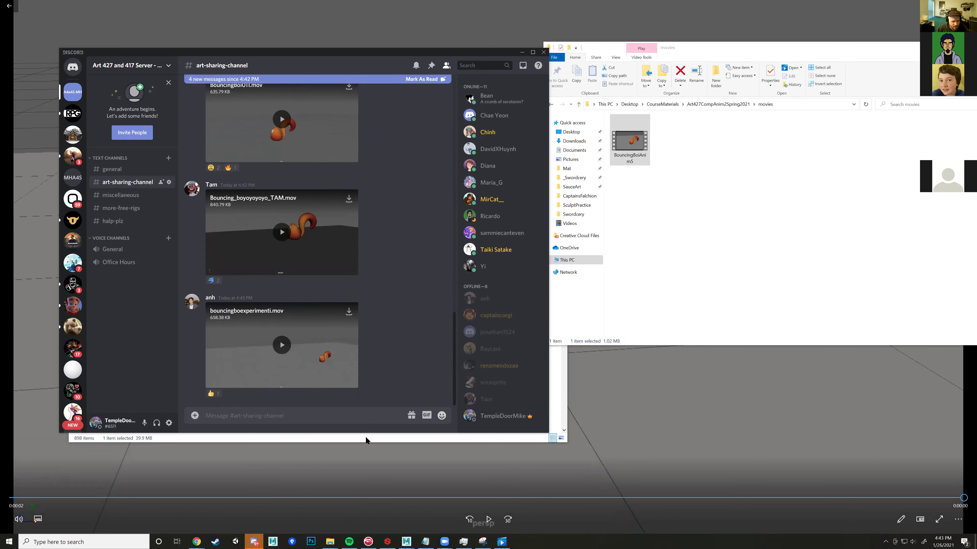
{"action": "left_click_drag", "start_coordinate": [364, 433], "coordinate": [366, 501]}
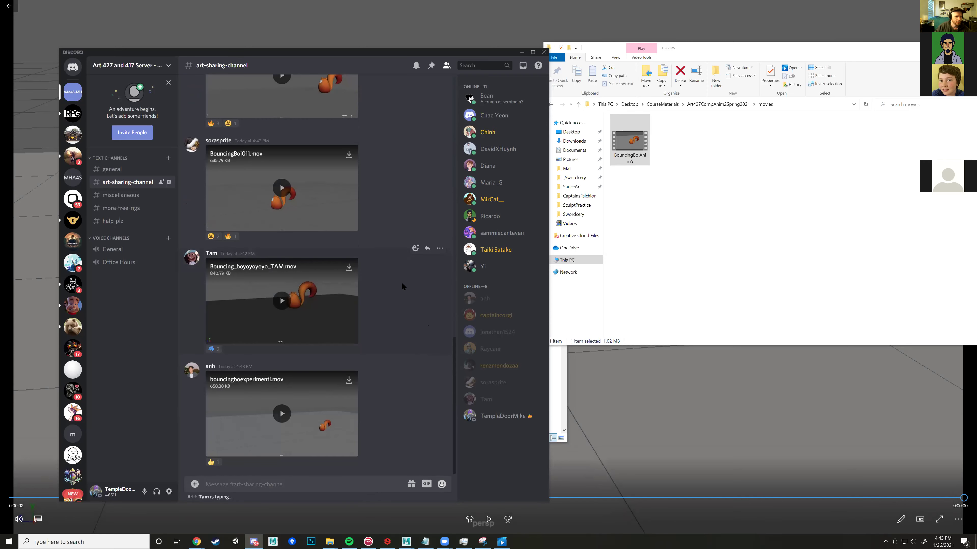
{"action": "scroll", "coordinate": [402, 285], "scroll_direction": "up", "scroll_amount": 8}
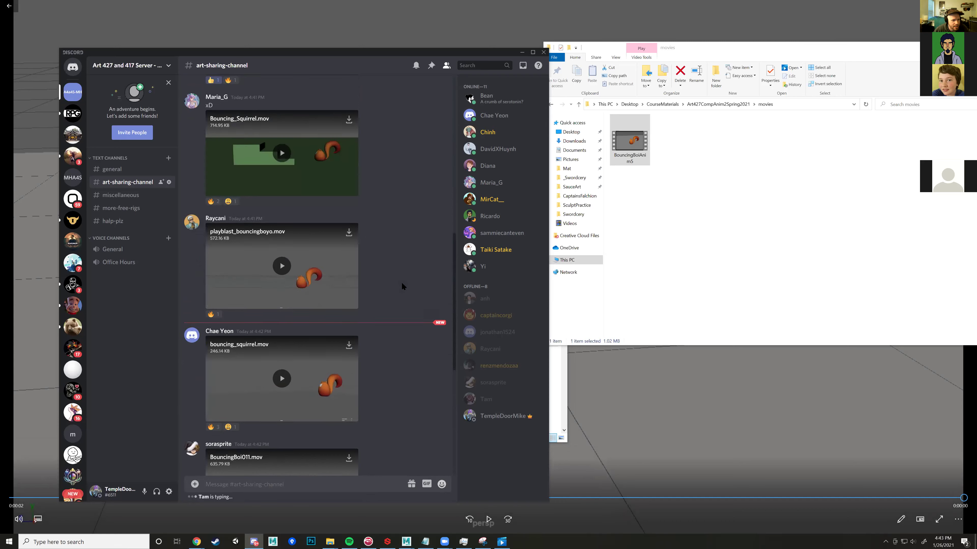
{"action": "scroll", "coordinate": [401, 283], "scroll_direction": "up", "scroll_amount": 10}
{"action": "scroll", "coordinate": [412, 280], "scroll_direction": "down", "scroll_amount": 5}
{"action": "scroll", "coordinate": [412, 279], "scroll_direction": "up", "scroll_amount": 4}
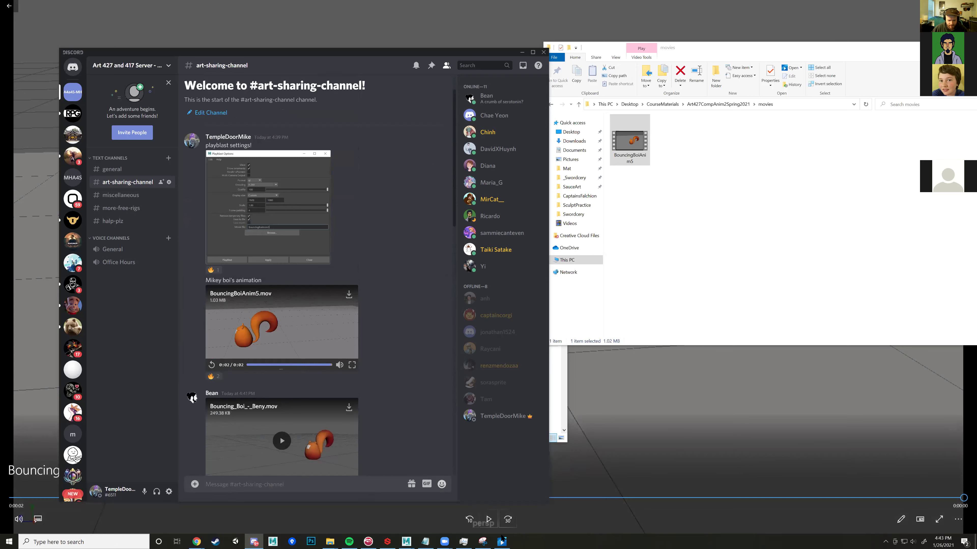
Step: Go to the newest posts in art-sharing-channel and add the weary reaction to Squirrel_Final_with_Camera2.mov
{"action": "mouse_move", "coordinate": [445, 541]}
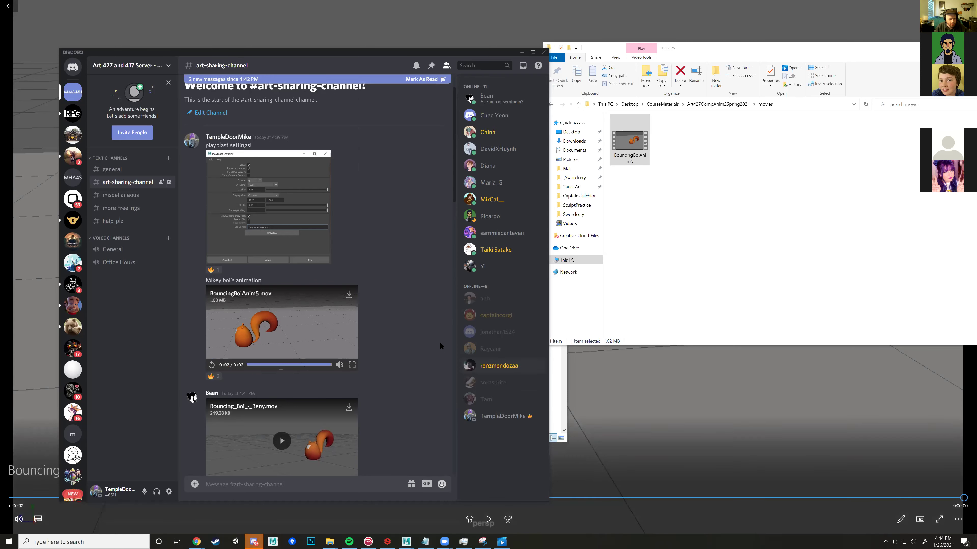
{"action": "scroll", "coordinate": [417, 356], "scroll_direction": "down", "scroll_amount": 10}
{"action": "scroll", "coordinate": [417, 356], "scroll_direction": "down", "scroll_amount": 1}
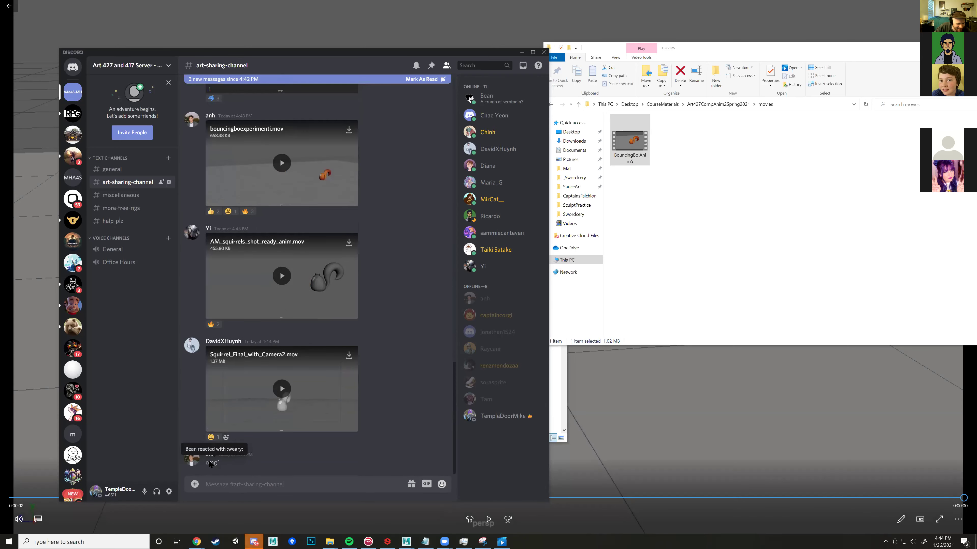
{"action": "left_click", "coordinate": [211, 437]}
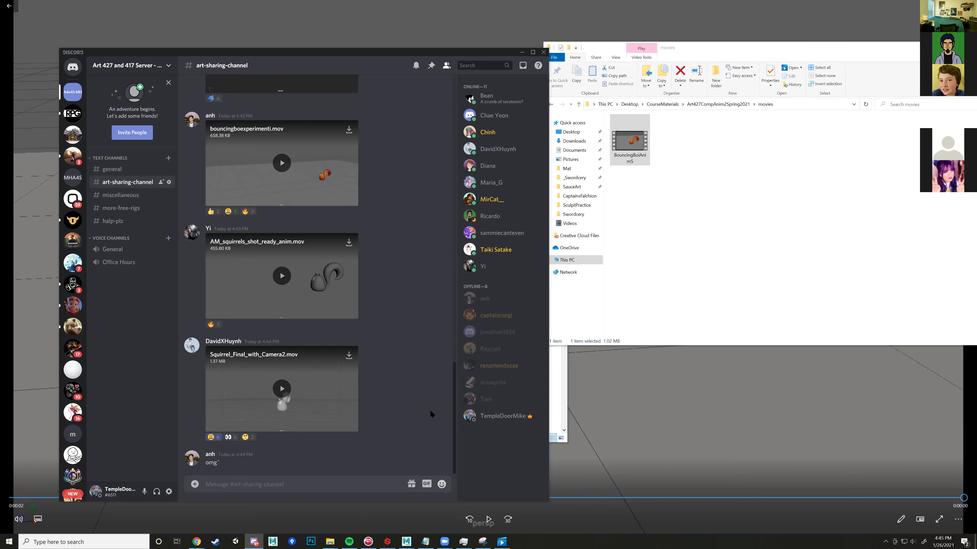
{"action": "scroll", "coordinate": [429, 410], "scroll_direction": "up", "scroll_amount": 1}
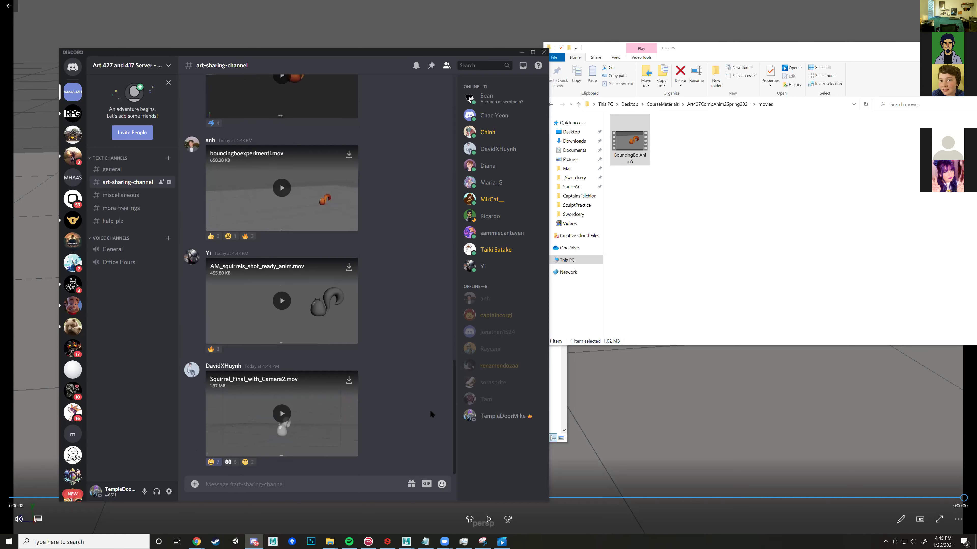
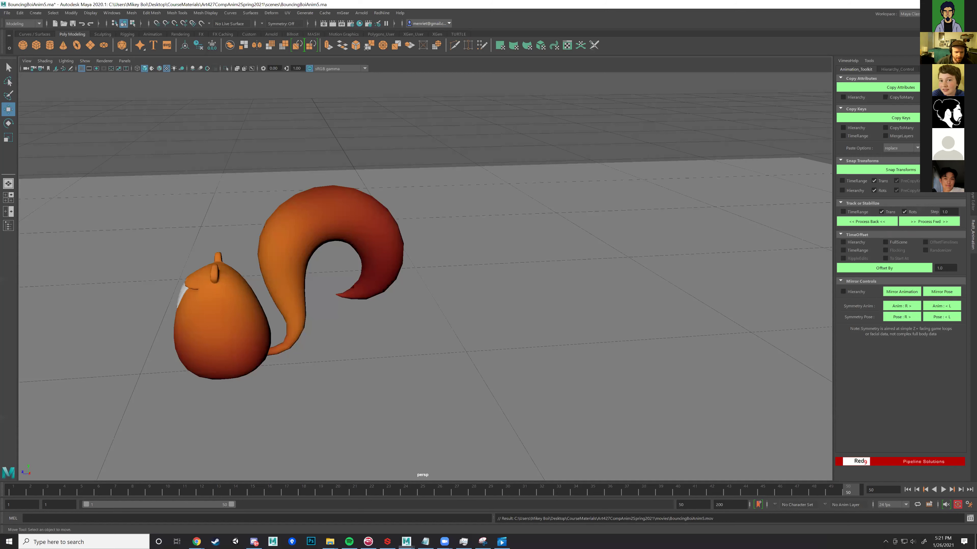
Step: Show the squirrel rig's control curves in the Maya viewport again and select the controls along the tail
{"action": "left_click", "coordinate": [85, 60]}
{"action": "left_click", "coordinate": [87, 61]}
{"action": "left_click", "coordinate": [86, 61]}
{"action": "left_click", "coordinate": [92, 109]}
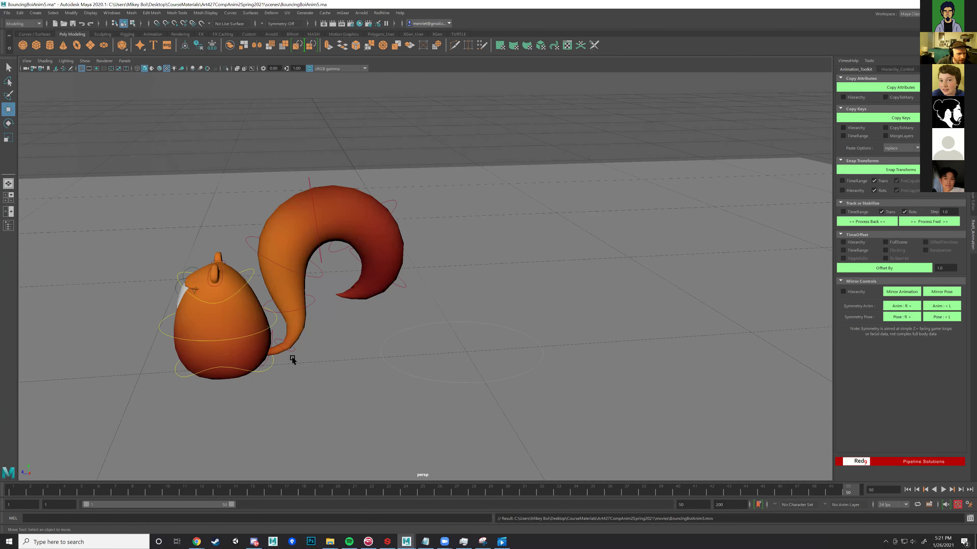
{"action": "left_click", "coordinate": [313, 304]}
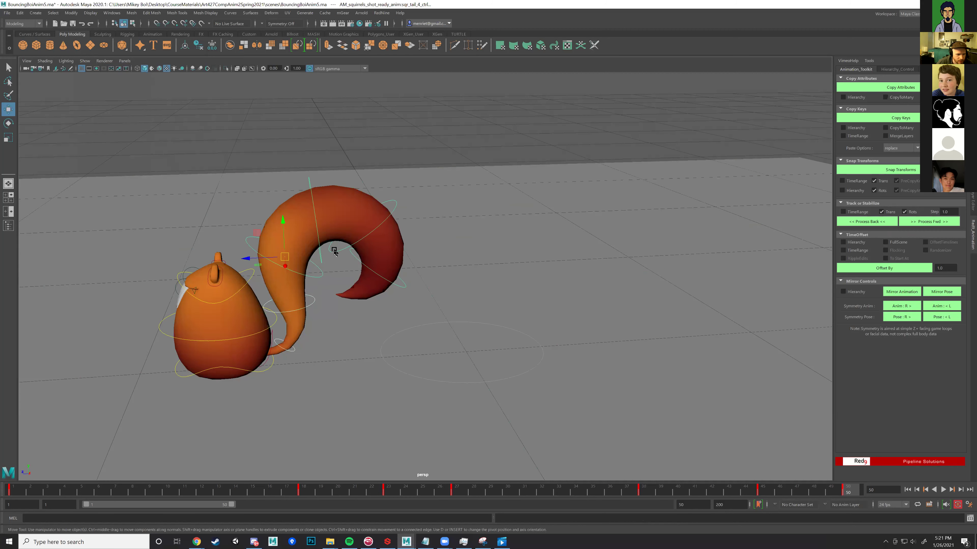
{"action": "left_click", "coordinate": [350, 256]}
{"action": "left_click", "coordinate": [355, 258]}
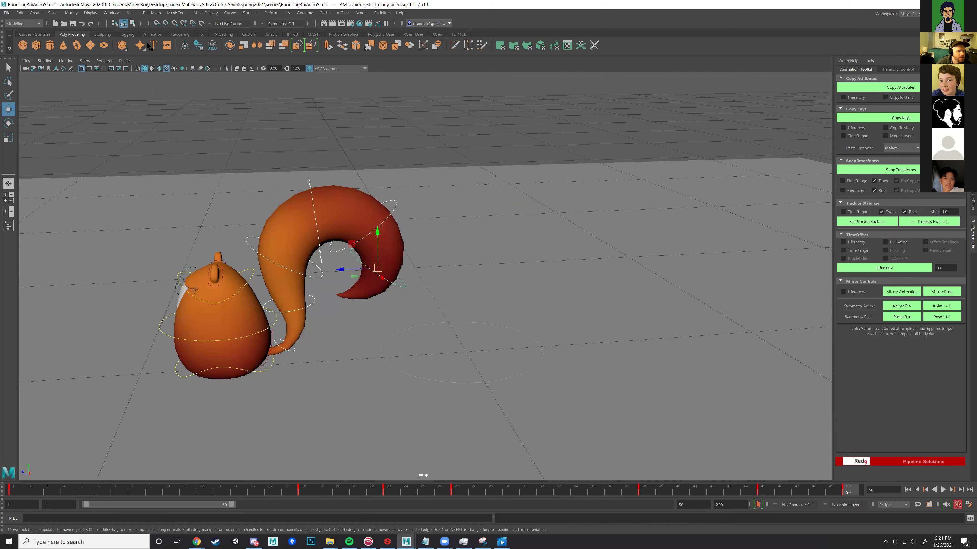
Step: Open the Graph Editor for the tail controls, then select their animation keys and frame them
{"action": "left_click", "coordinate": [112, 13]}
{"action": "mouse_move", "coordinate": [161, 56]}
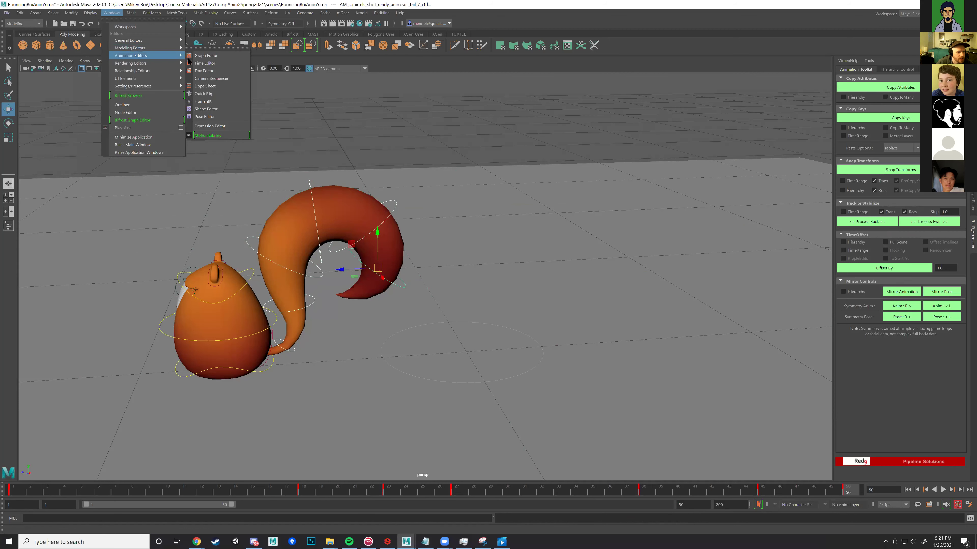
{"action": "left_click", "coordinate": [203, 56]}
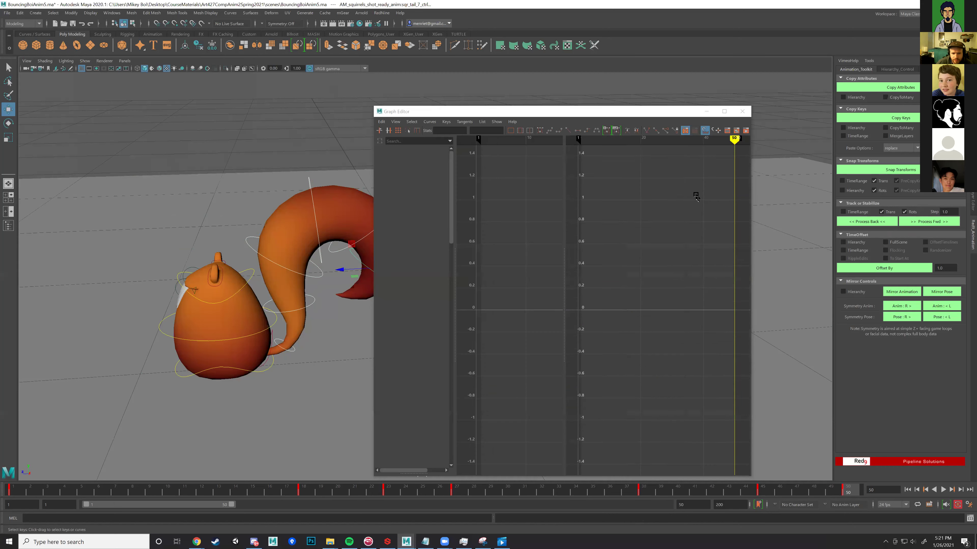
{"action": "scroll", "coordinate": [590, 319], "scroll_direction": "down", "scroll_amount": 3}
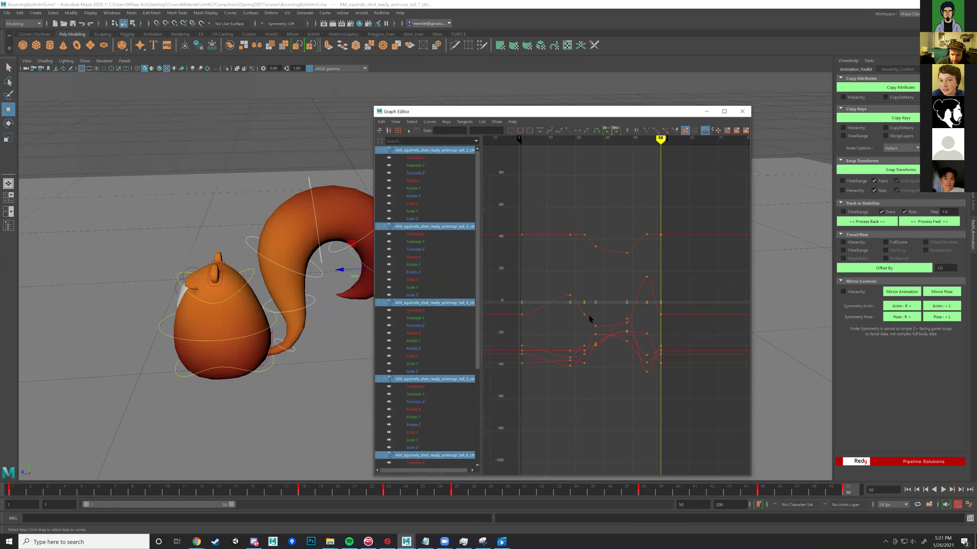
{"action": "left_click_drag", "start_coordinate": [668, 216], "coordinate": [567, 368]}
{"action": "key", "text": "f"}
{"action": "scroll", "coordinate": [647, 242], "scroll_direction": "up", "scroll_amount": 3}
{"action": "middle_click_drag", "start_coordinate": [629, 180], "coordinate": [581, 214], "text": "alt"}
Step: Move the Graph Editor clear of the squirrel in the viewport and set the current time to frame 1
{"action": "mouse_move", "coordinate": [612, 222]}
{"action": "left_mouse_down"}
{"action": "mouse_move", "coordinate": [617, 208]}
{"action": "mouse_move", "coordinate": [630, 247]}
{"action": "mouse_move", "coordinate": [630, 181]}
{"action": "mouse_move", "coordinate": [628, 309]}
{"action": "mouse_move", "coordinate": [557, 107]}
{"action": "mouse_move", "coordinate": [760, 90]}
{"action": "left_mouse_up"}
{"action": "scroll", "coordinate": [499, 220], "scroll_direction": "down", "scroll_amount": 2}
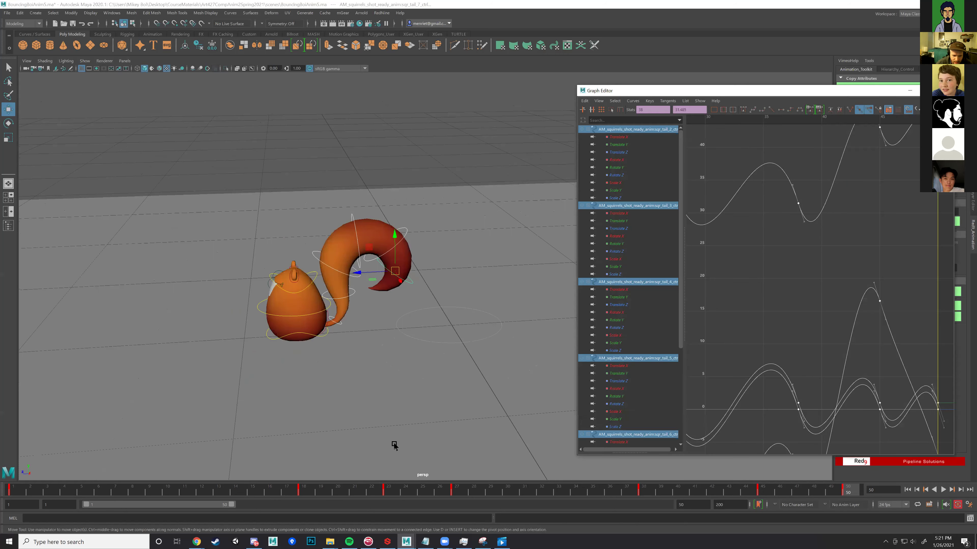
{"action": "left_click", "coordinate": [14, 491]}
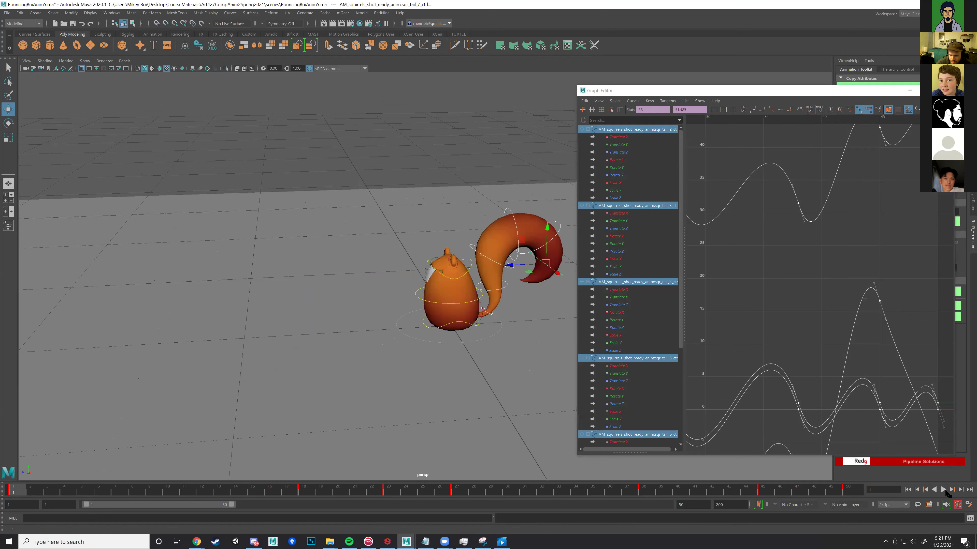
Step: Play the squirrel bounce animation in the viewport, then undo the last tail keyframe edits and frame all tail curves in the Graph Editor
{"action": "left_click", "coordinate": [943, 490]}
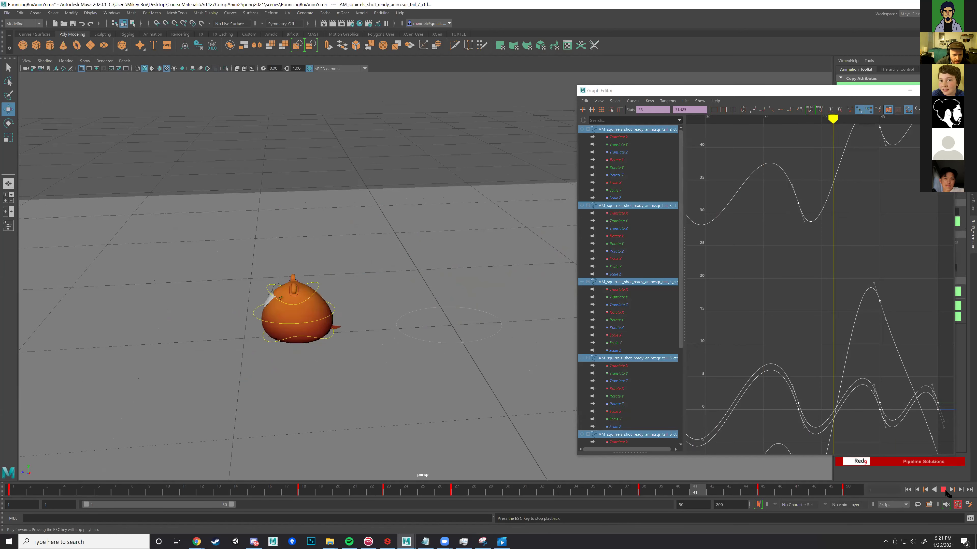
{"action": "left_click", "coordinate": [944, 490]}
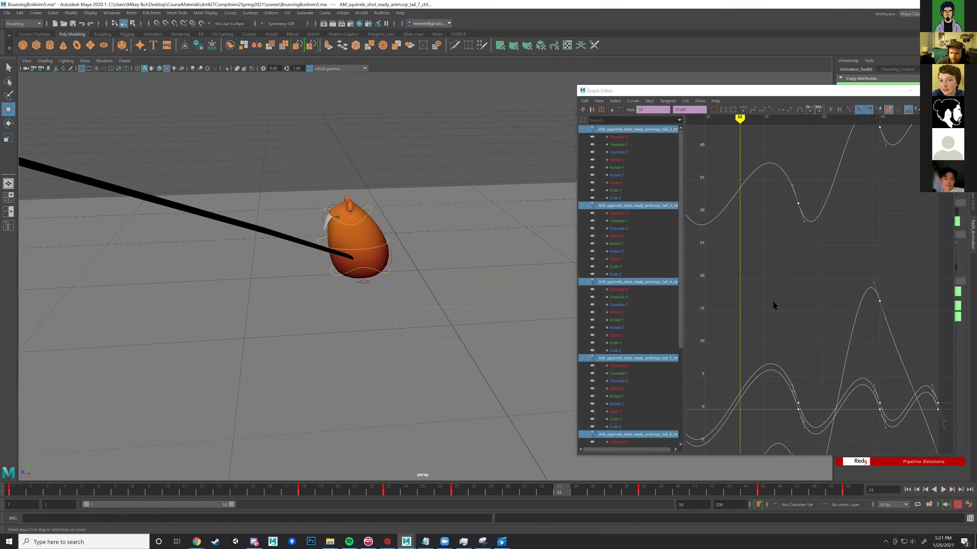
{"action": "scroll", "coordinate": [773, 301], "scroll_direction": "down", "scroll_amount": 3}
{"action": "key", "text": "ctrl+z"}
{"action": "key", "text": "ctrl+z"}
{"action": "key", "text": "ctrl+z"}
{"action": "key", "text": "a"}
Step: Select the tail keys from about frame 20 to frame 50, apply spline tangents to them and play the animation
{"action": "left_click_drag", "start_coordinate": [761, 210], "coordinate": [865, 403]}
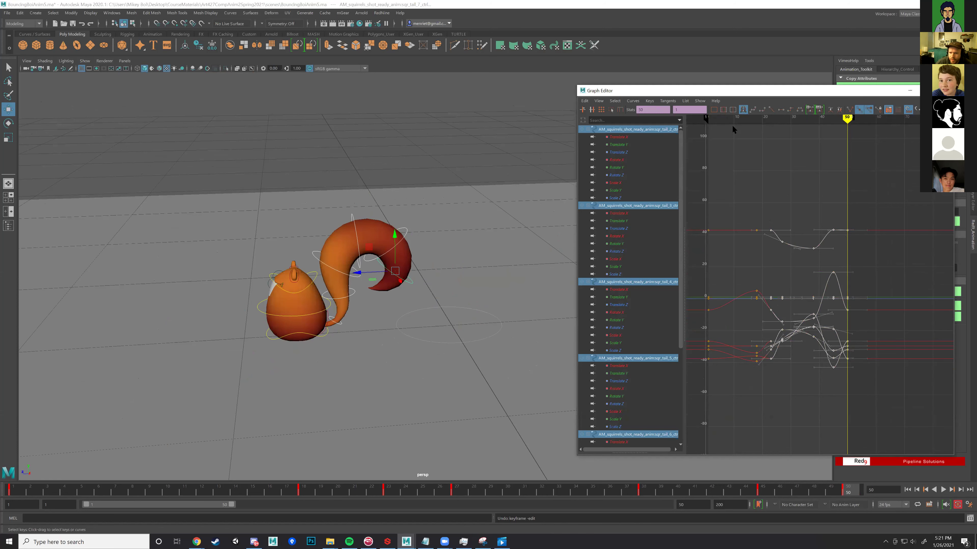
{"action": "left_click", "coordinate": [753, 110]}
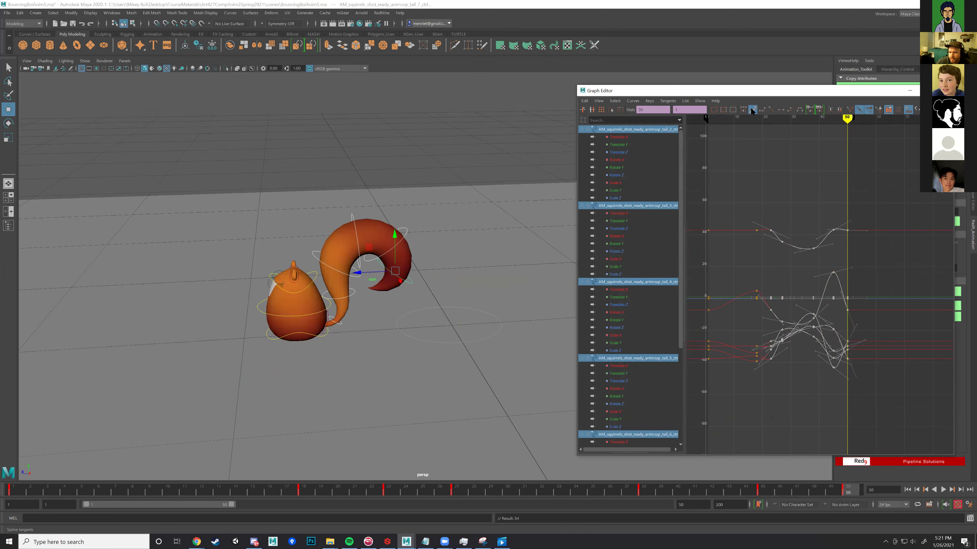
{"action": "left_click", "coordinate": [941, 492]}
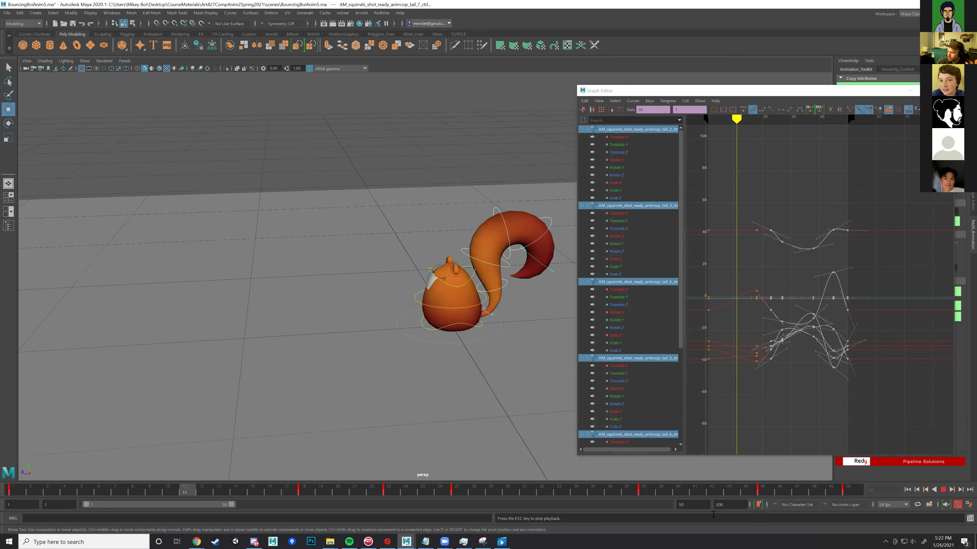
{"action": "left_click", "coordinate": [943, 490]}
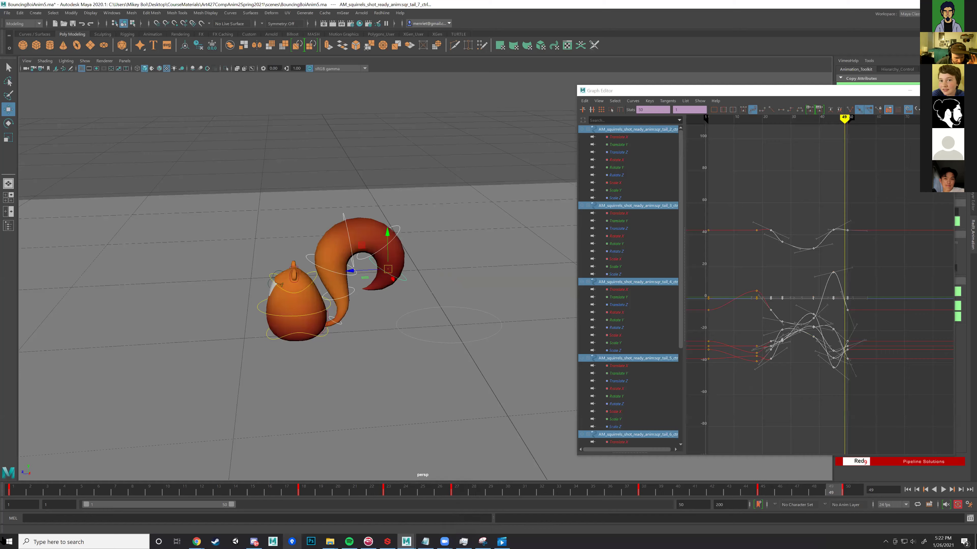
Step: Switch to Discord's full-screen AM_squirrels_shot_ready_anim.mov, play it and skip to moments in its second half
{"action": "left_click", "coordinate": [254, 506]}
{"action": "left_click", "coordinate": [5, 543]}
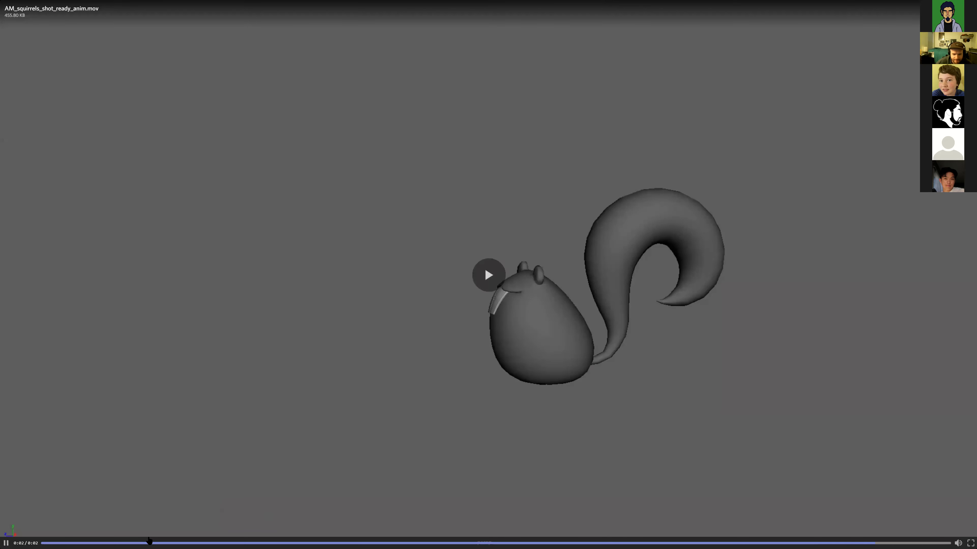
{"action": "left_click", "coordinate": [5, 543]}
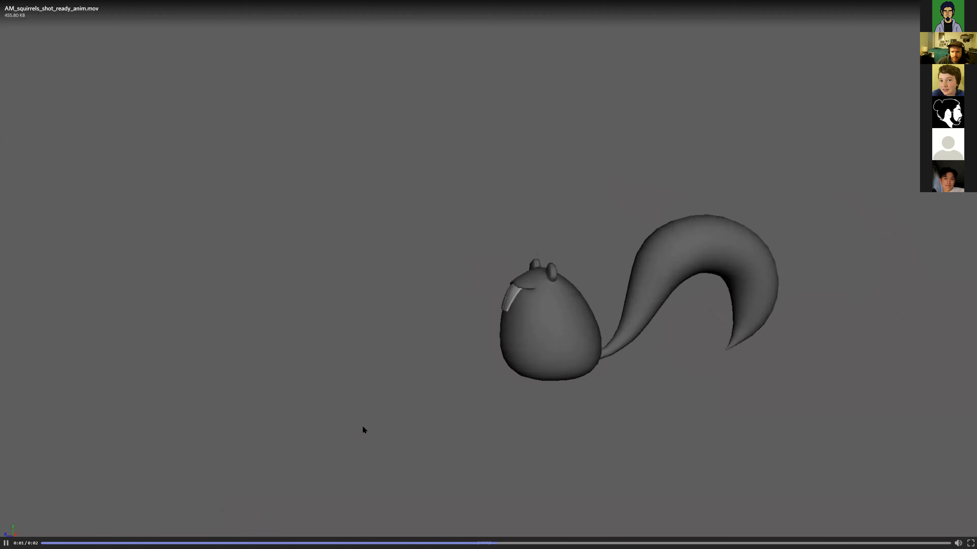
{"action": "left_click", "coordinate": [831, 543]}
{"action": "left_click", "coordinate": [717, 543]}
{"action": "left_click", "coordinate": [182, 509]}
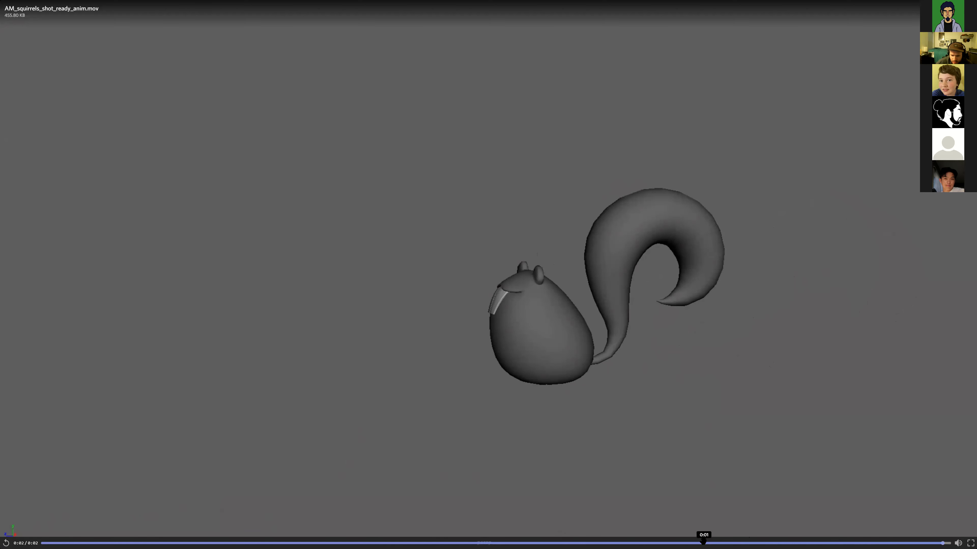
Step: Replay the second half of AM_squirrels_shot_ready_anim.mov repeatedly to examine how the tail settles, then return to Maya
{"action": "left_click", "coordinate": [483, 542]}
{"action": "left_click", "coordinate": [451, 508]}
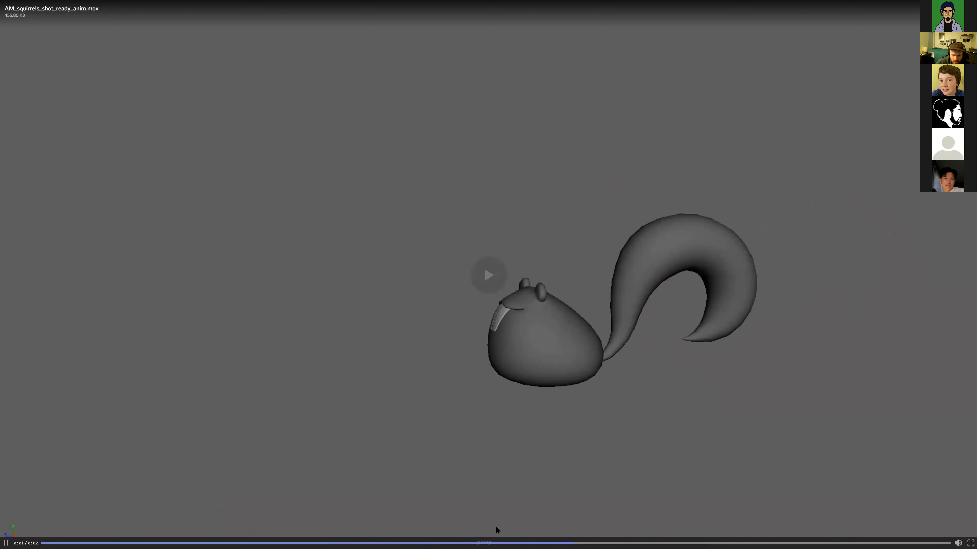
{"action": "left_click", "coordinate": [484, 542]}
{"action": "left_click", "coordinate": [488, 542]}
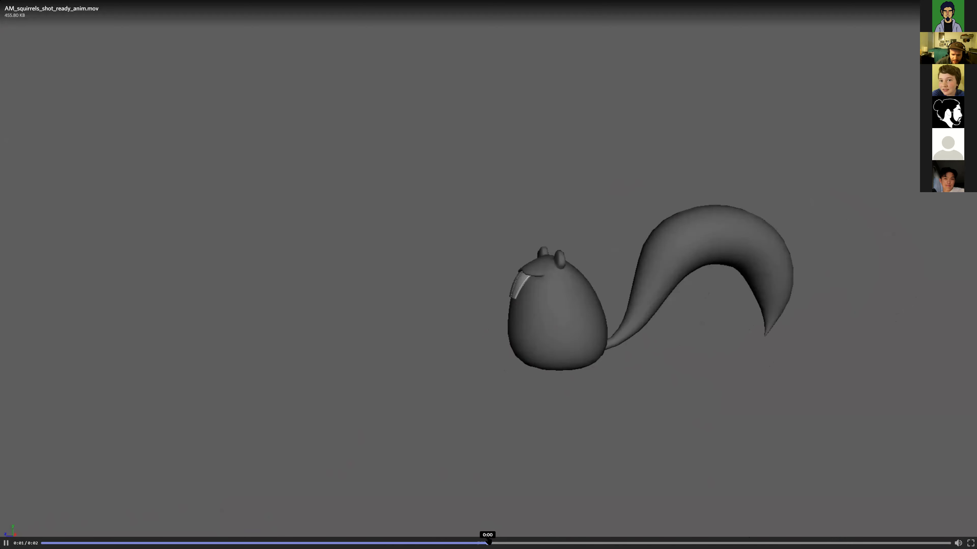
{"action": "left_click", "coordinate": [488, 542]}
{"action": "left_click", "coordinate": [586, 542]}
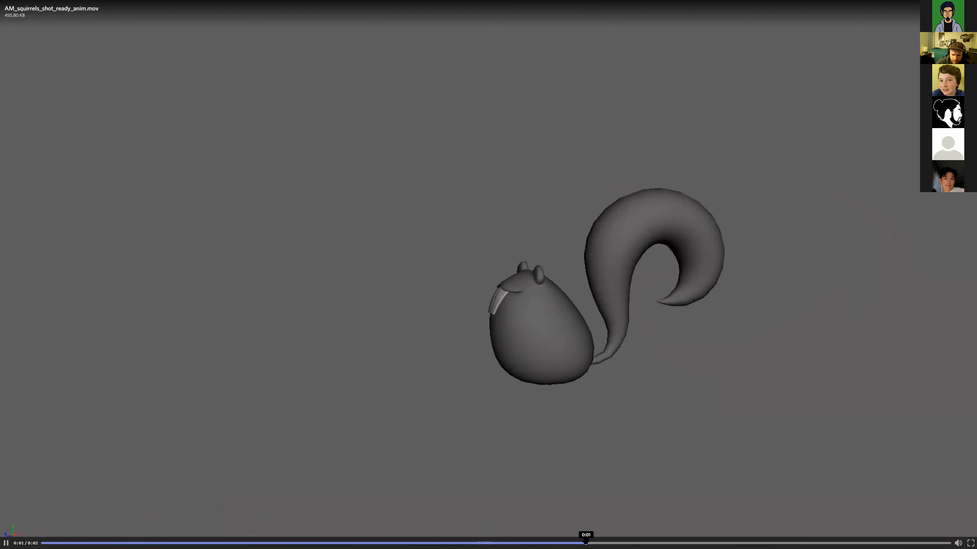
{"action": "left_click", "coordinate": [585, 542]}
{"action": "left_click", "coordinate": [584, 542]}
{"action": "left_click", "coordinate": [585, 542]}
{"action": "left_click", "coordinate": [585, 541]}
{"action": "left_click", "coordinate": [585, 542]}
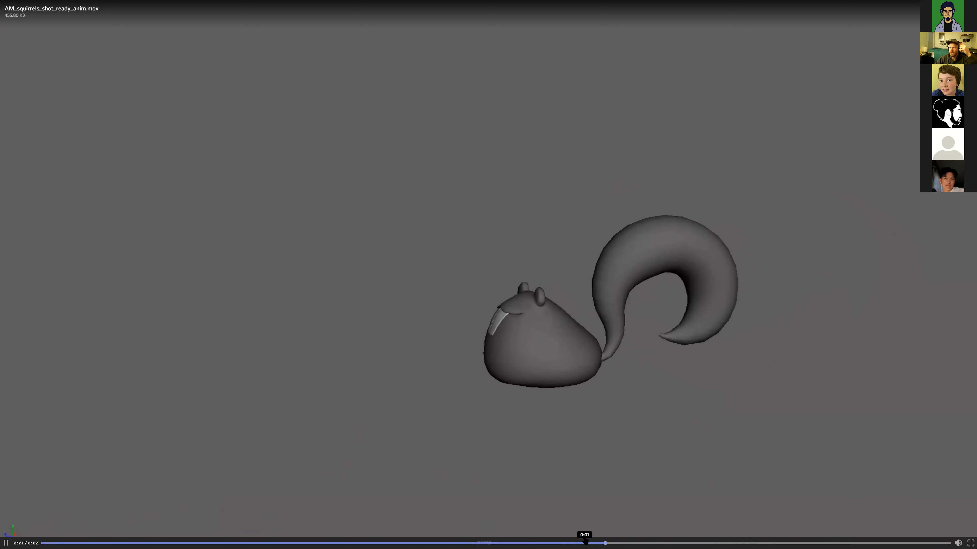
{"action": "left_click", "coordinate": [585, 542]}
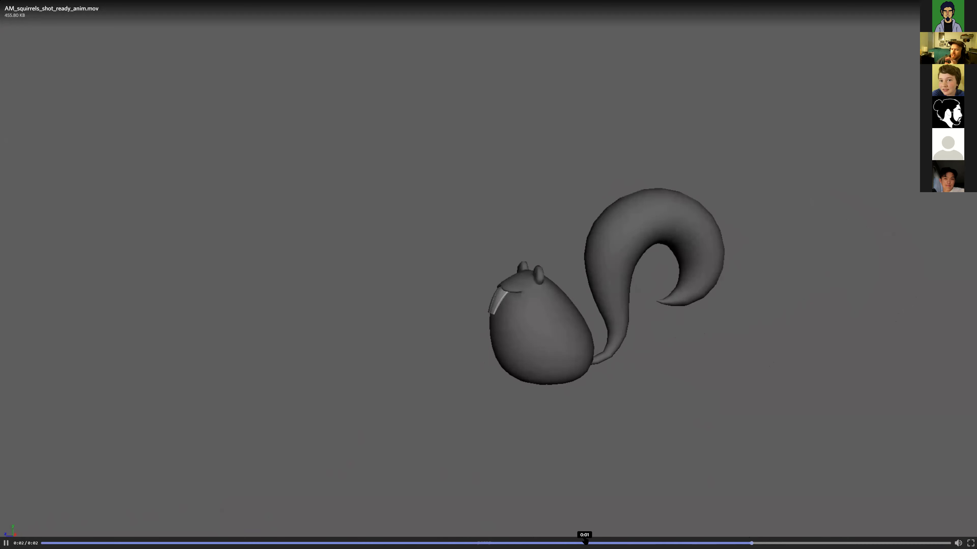
{"action": "left_click", "coordinate": [584, 542]}
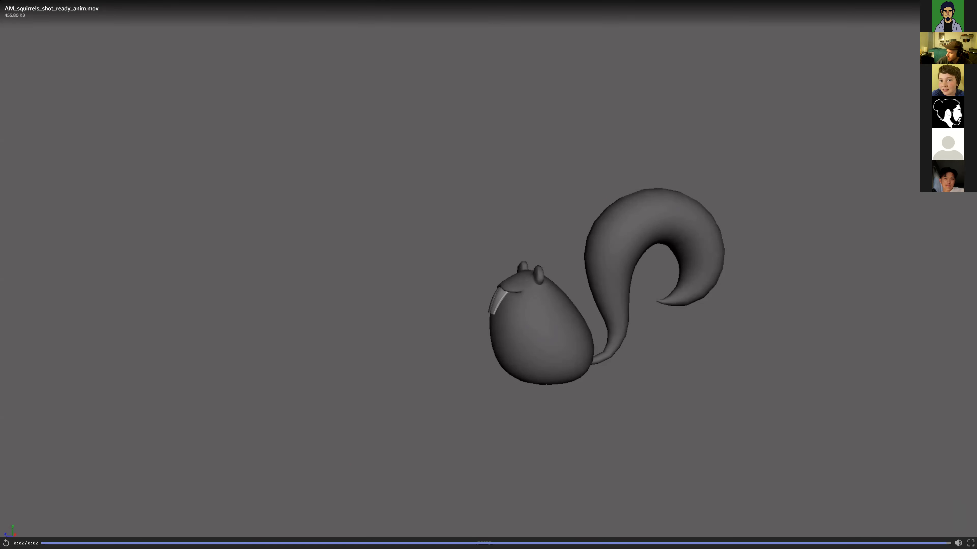
{"action": "key", "text": "Escape"}
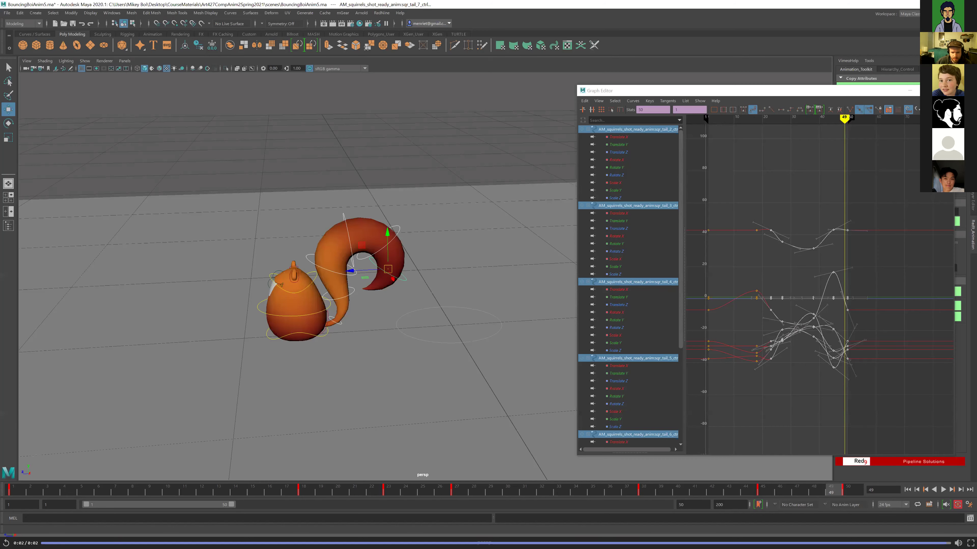
Step: Move the Graph Editor over the viewport, switch the selected tail keys to auto tangents for comparison, and set them back to spline
{"action": "left_click_drag", "start_coordinate": [768, 94], "coordinate": [592, 93]}
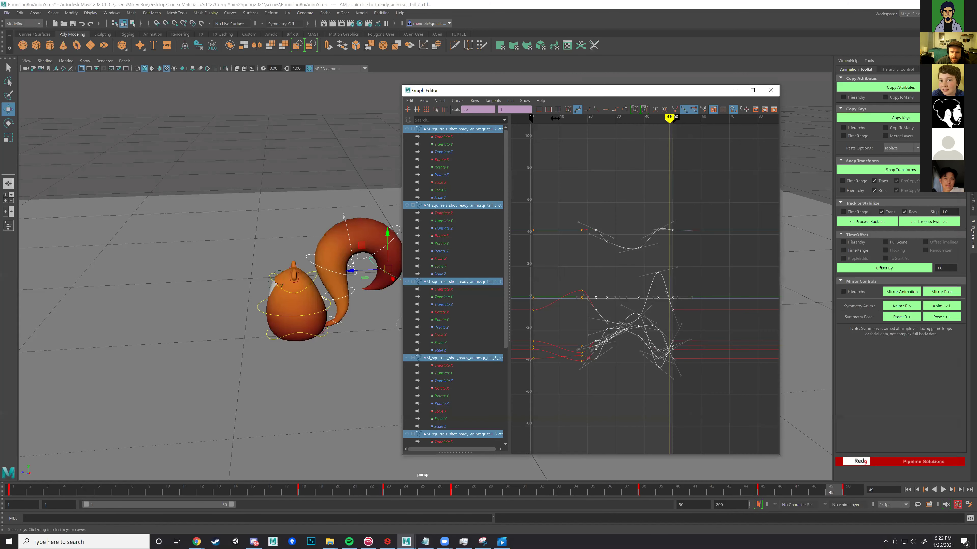
{"action": "left_click", "coordinate": [569, 110]}
{"action": "left_click", "coordinate": [575, 111]}
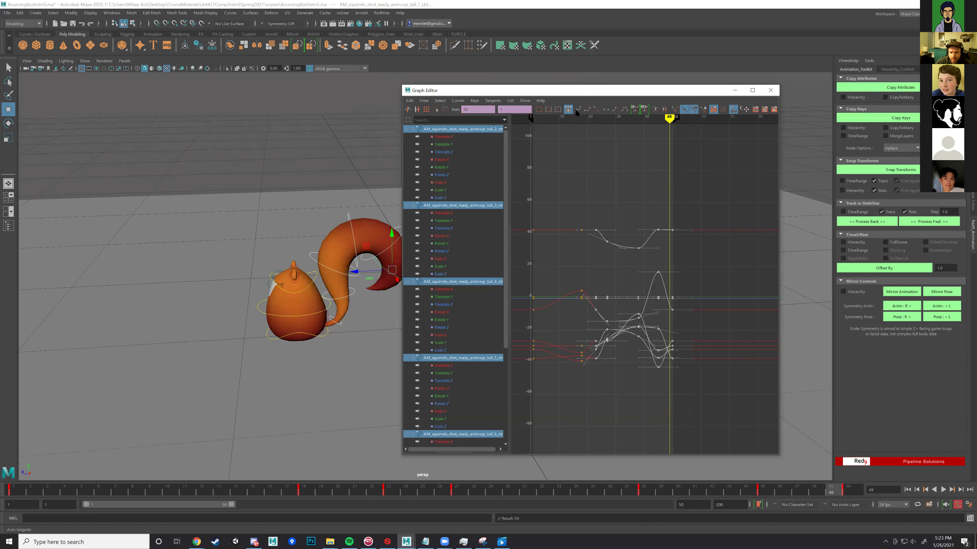
{"action": "left_click", "coordinate": [578, 109]}
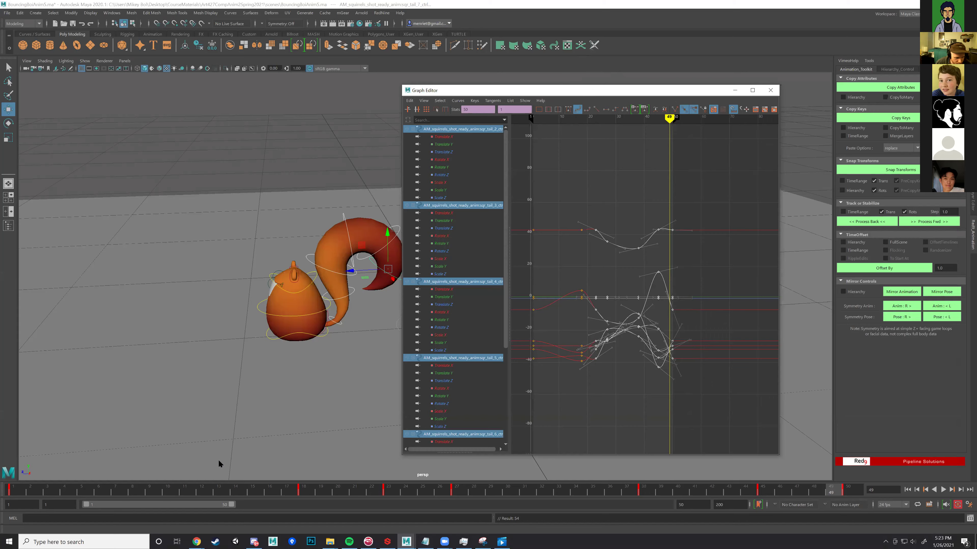
Step: Switch to Discord, leave the full-screen movie and play Squirrel_Final_with_Camera2.mov in full screen
{"action": "key", "text": "alt+Tab"}
{"action": "left_click", "coordinate": [970, 542]}
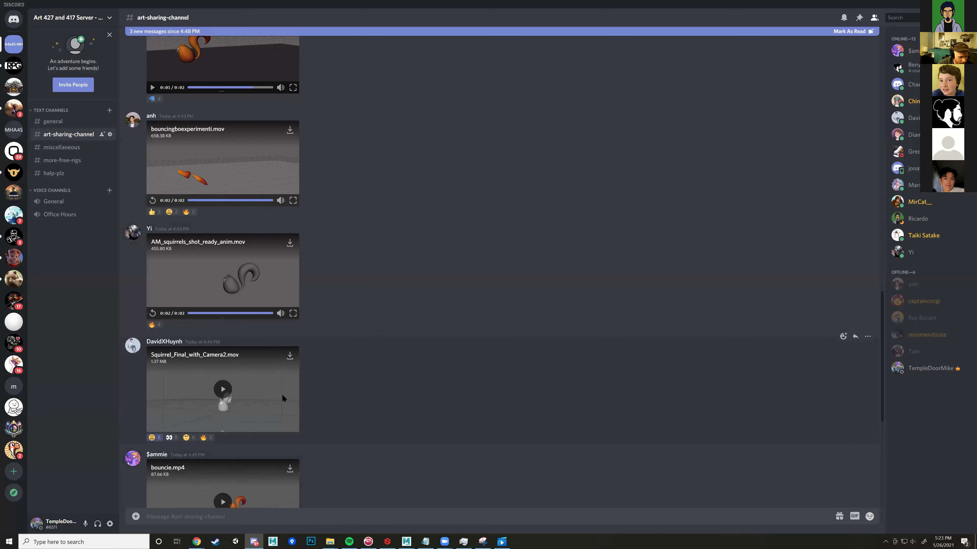
{"action": "scroll", "coordinate": [256, 318], "scroll_direction": "down", "scroll_amount": 2}
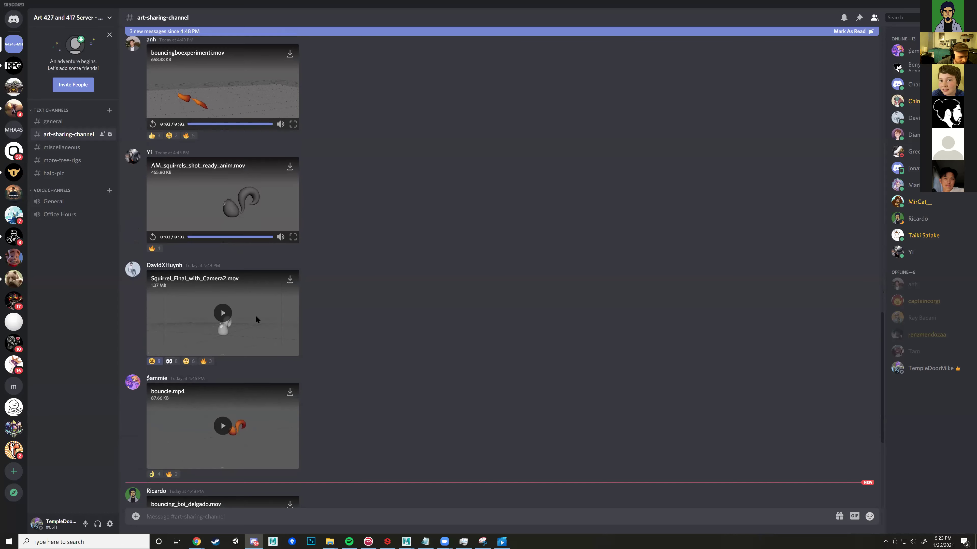
{"action": "left_click", "coordinate": [292, 353]}
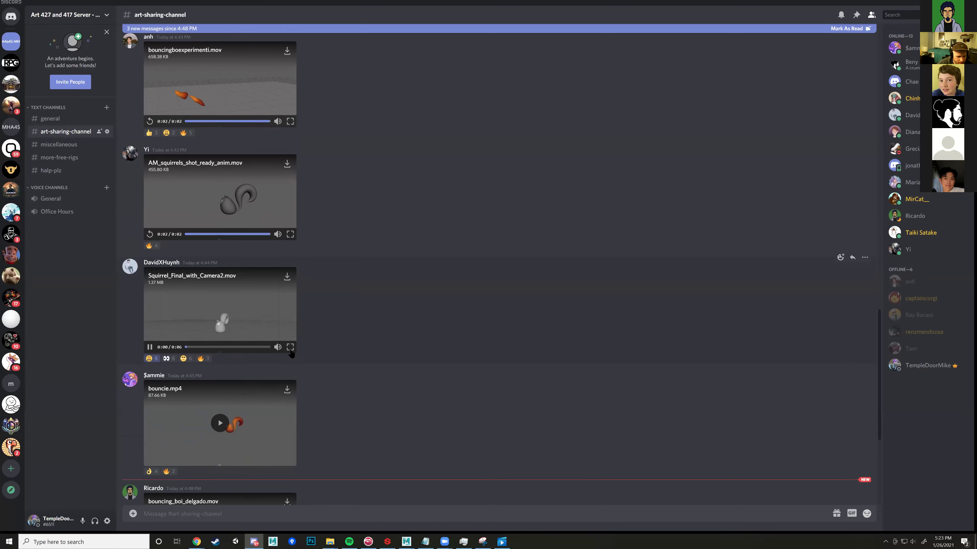
{"action": "left_click", "coordinate": [293, 350]}
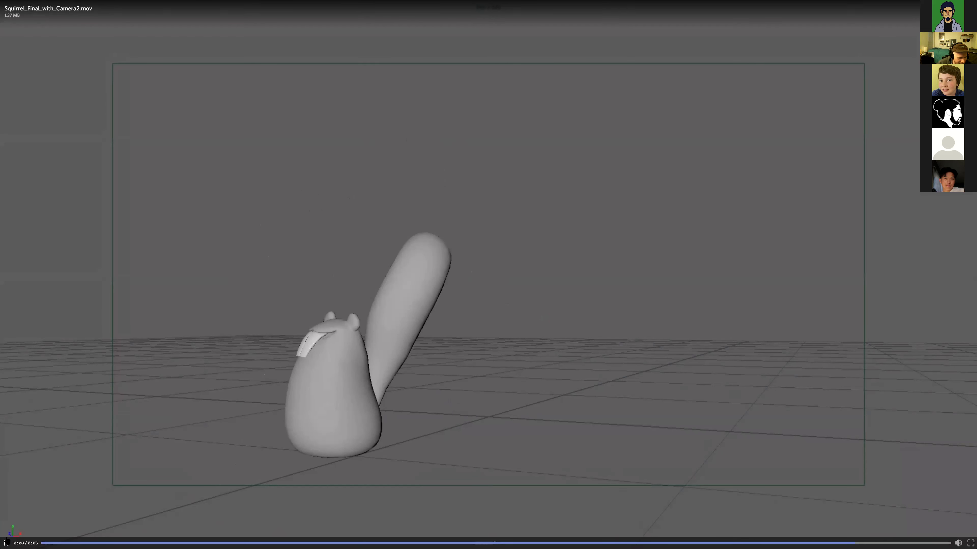
Step: Replay Squirrel_Final_with_Camera2.mov from the start, exit full screen and add the pleading_face reaction to its post
{"action": "left_click", "coordinate": [5, 542]}
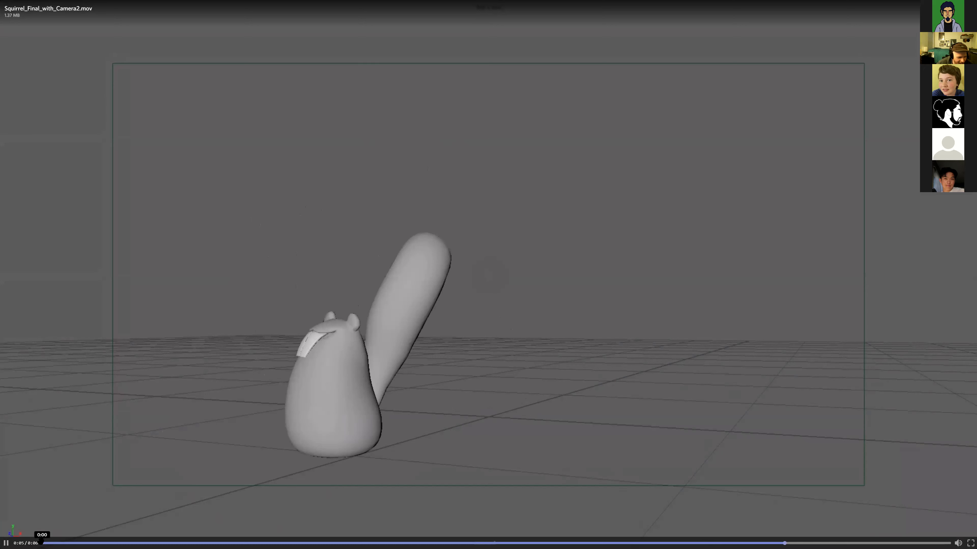
{"action": "left_click", "coordinate": [44, 542]}
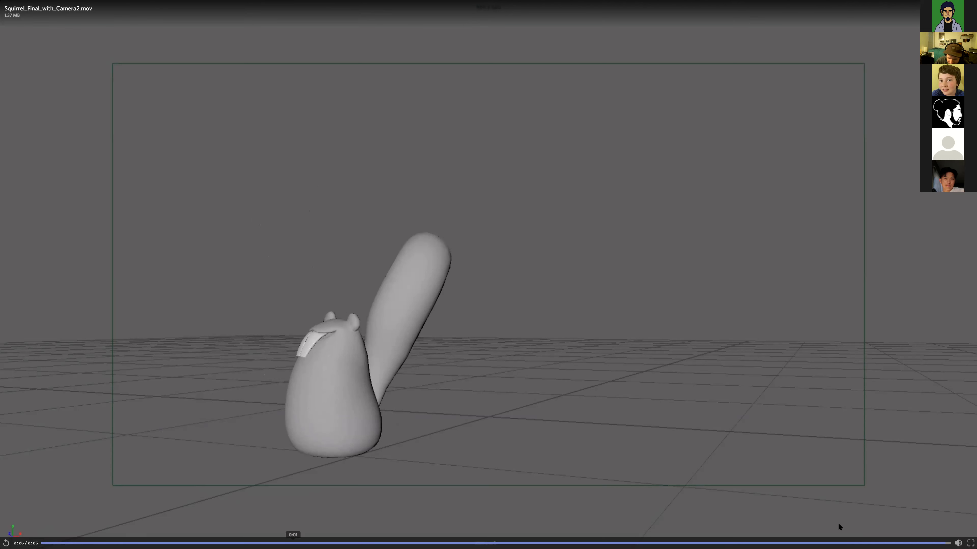
{"action": "left_click", "coordinate": [969, 543]}
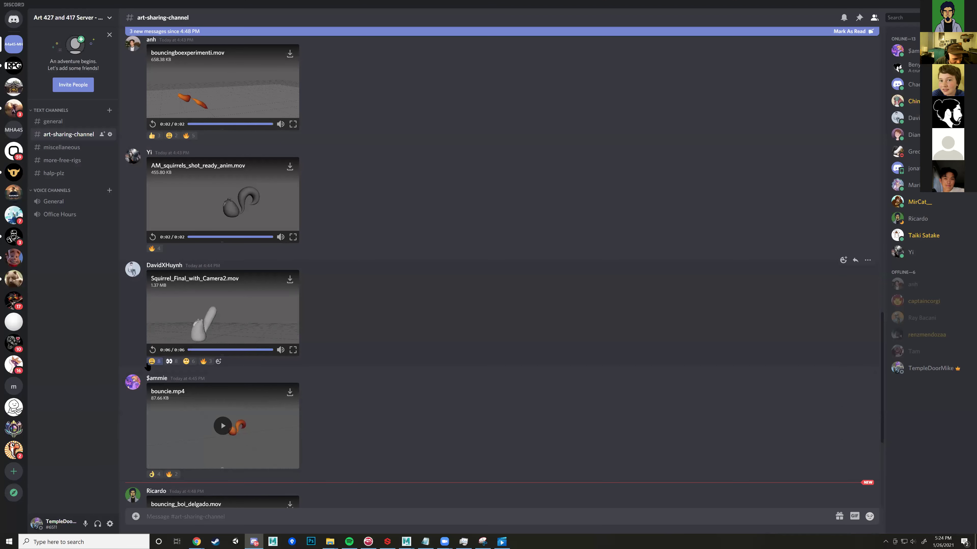
{"action": "left_click", "coordinate": [188, 363]}
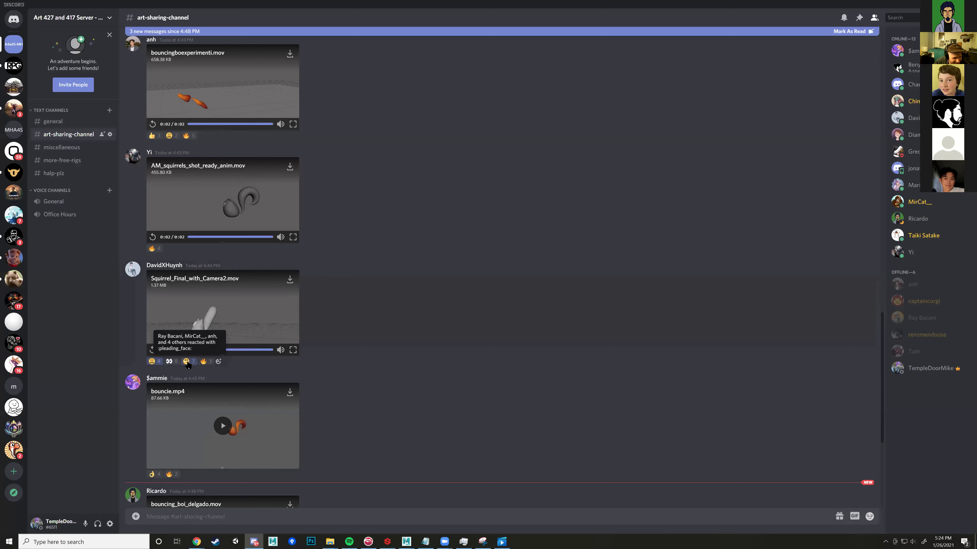
Step: Reopen Squirrel_Final_with_Camera2.mov in full screen and replay it from the beginning to review the squirrel's motion
{"action": "left_click", "coordinate": [293, 350]}
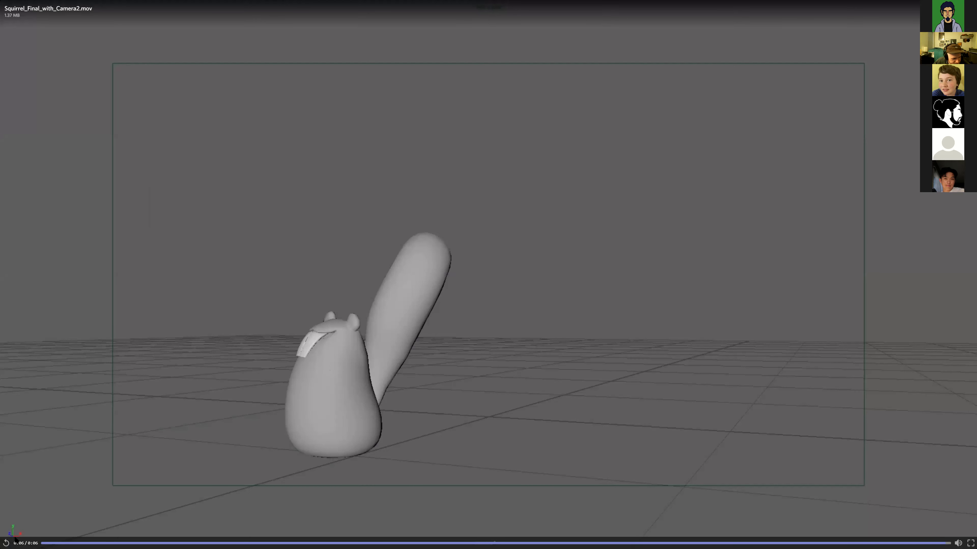
{"action": "left_click", "coordinate": [40, 532]}
{"action": "left_click", "coordinate": [6, 542]}
{"action": "left_click", "coordinate": [5, 543]}
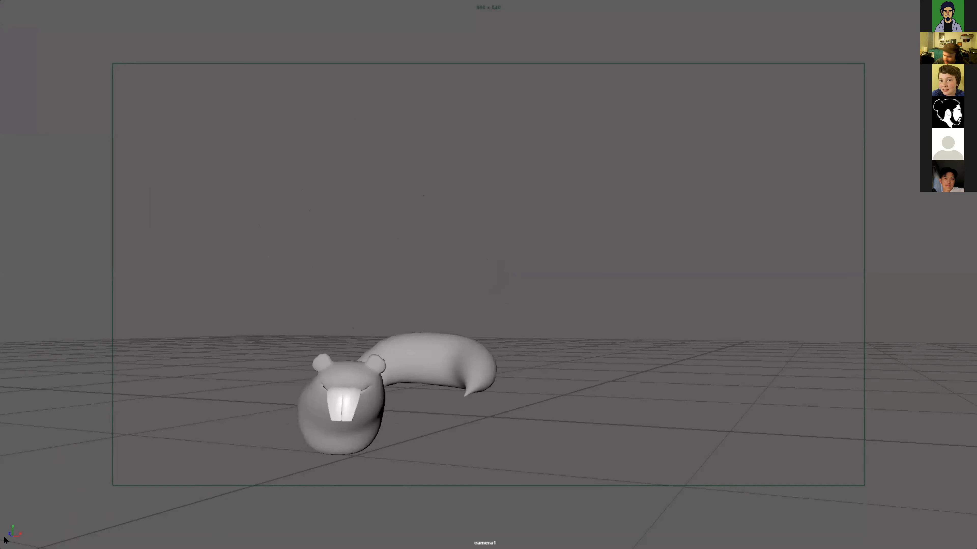
{"action": "left_click", "coordinate": [43, 542]}
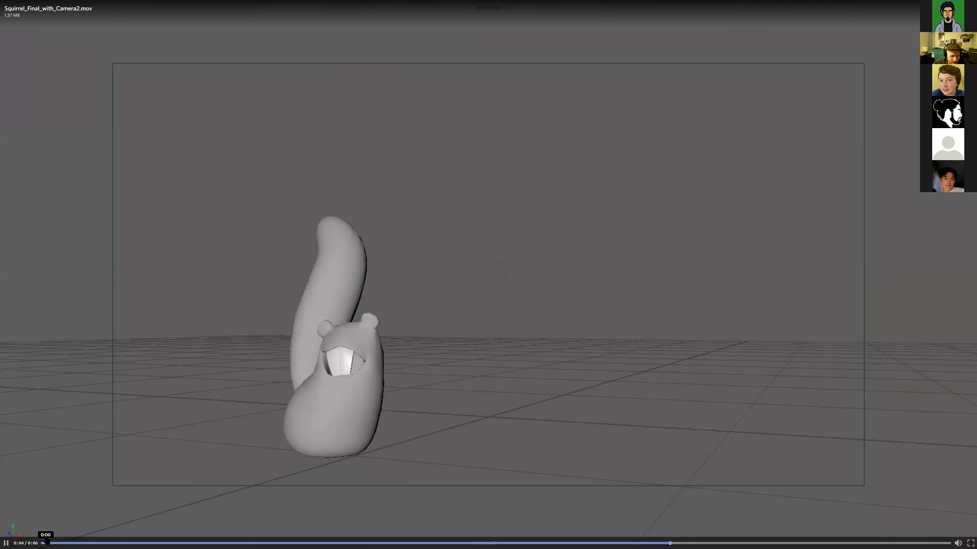
{"action": "left_click", "coordinate": [46, 541]}
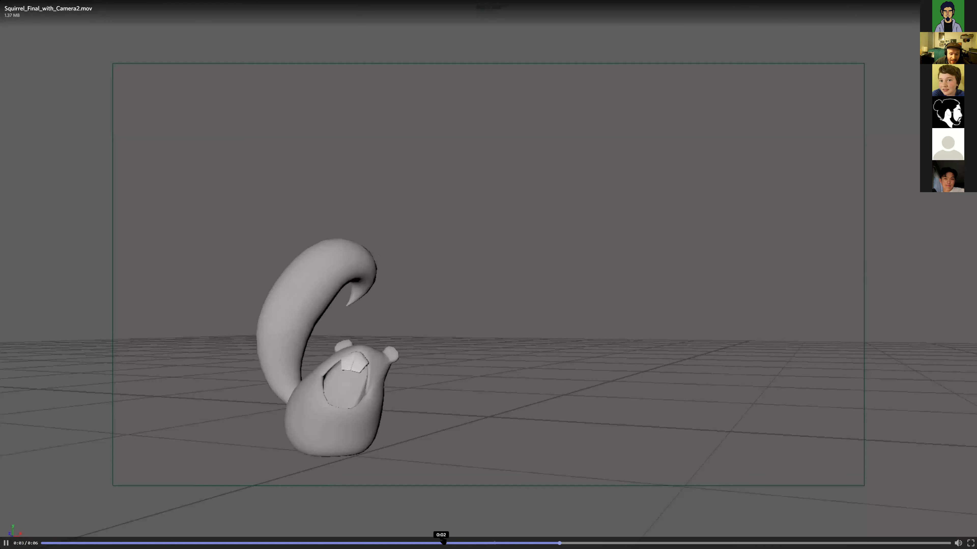
Step: Replay the movie's middle section from about 0:02 and pause it at 0:03 to examine the head and tail motion
{"action": "left_click", "coordinate": [419, 542]}
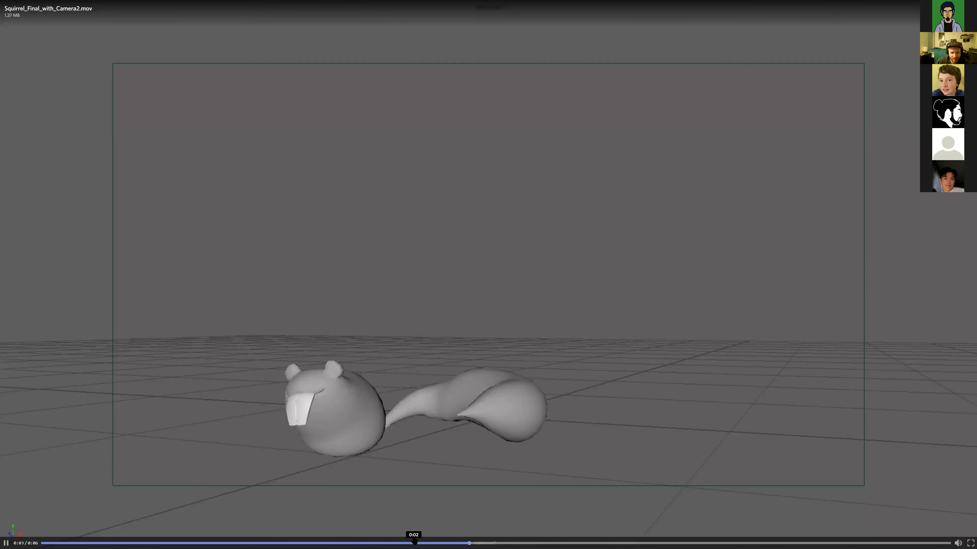
{"action": "left_click", "coordinate": [391, 542]}
{"action": "key", "text": "space"}
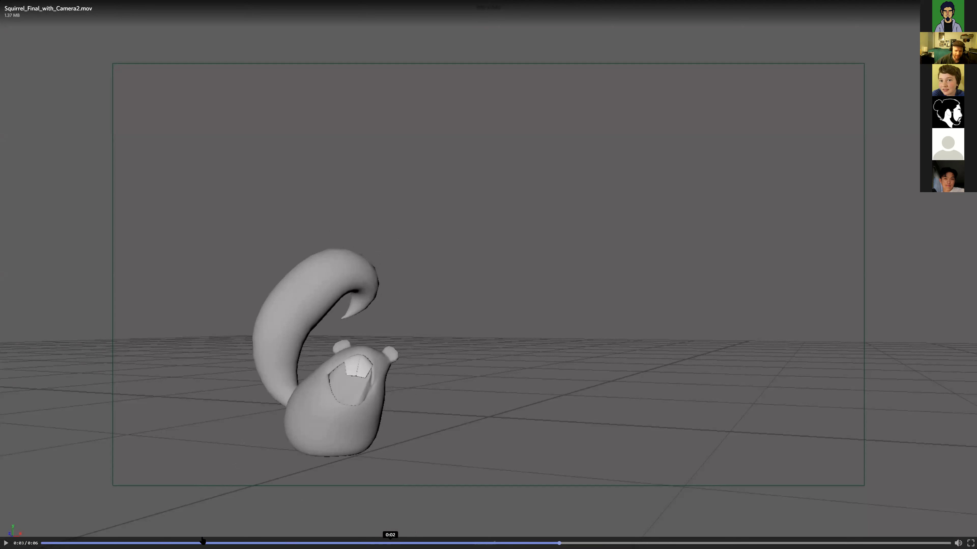
{"action": "left_click_drag", "start_coordinate": [388, 542], "coordinate": [354, 542]}
{"action": "left_click", "coordinate": [5, 542]}
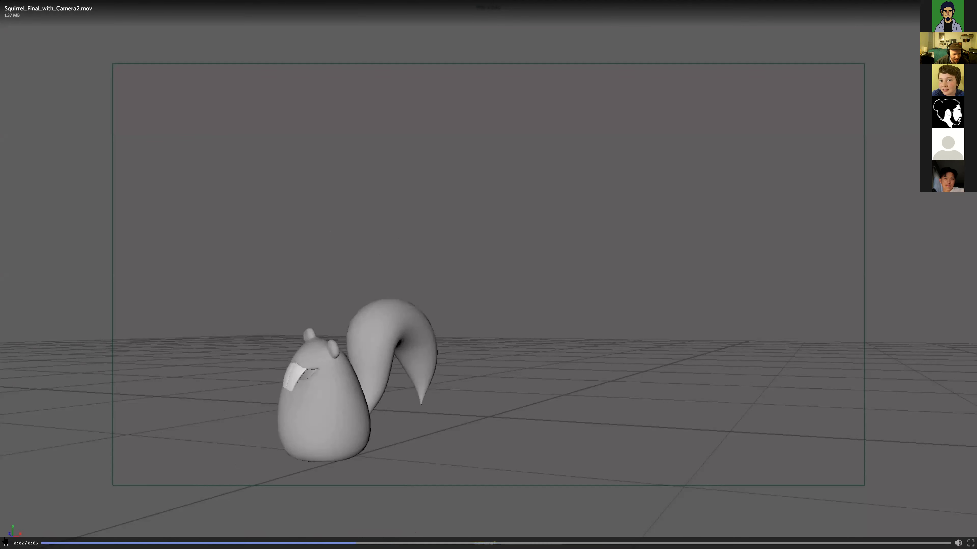
{"action": "left_click", "coordinate": [5, 543]}
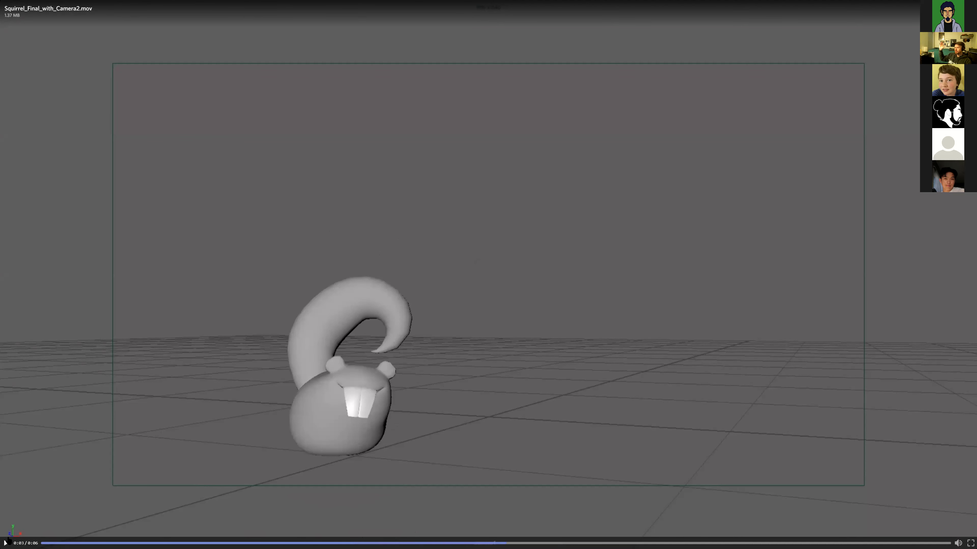
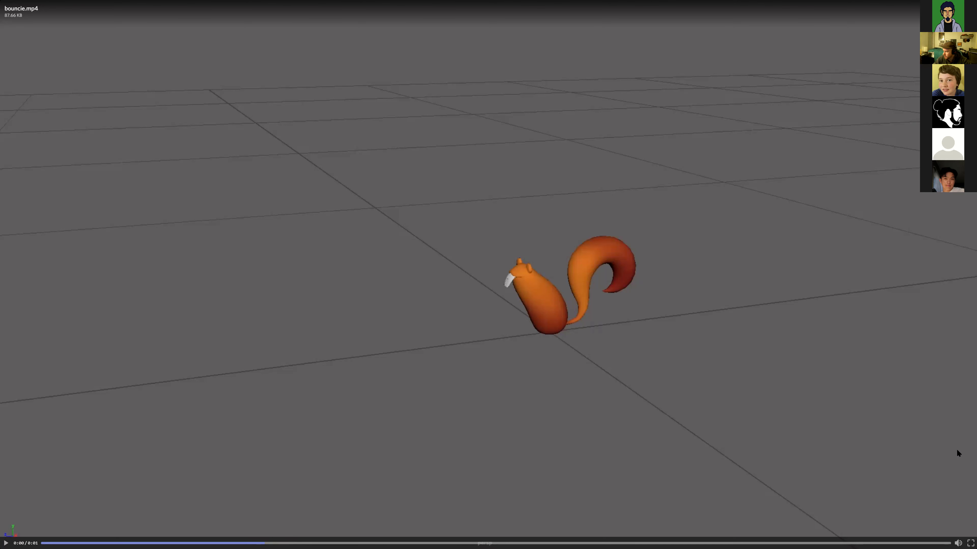
Step: Switch to Maya, select the squirrel's spine hip control and isolate its Translate Y curve in the Graph Editor
{"action": "key", "text": "alt+Tab"}
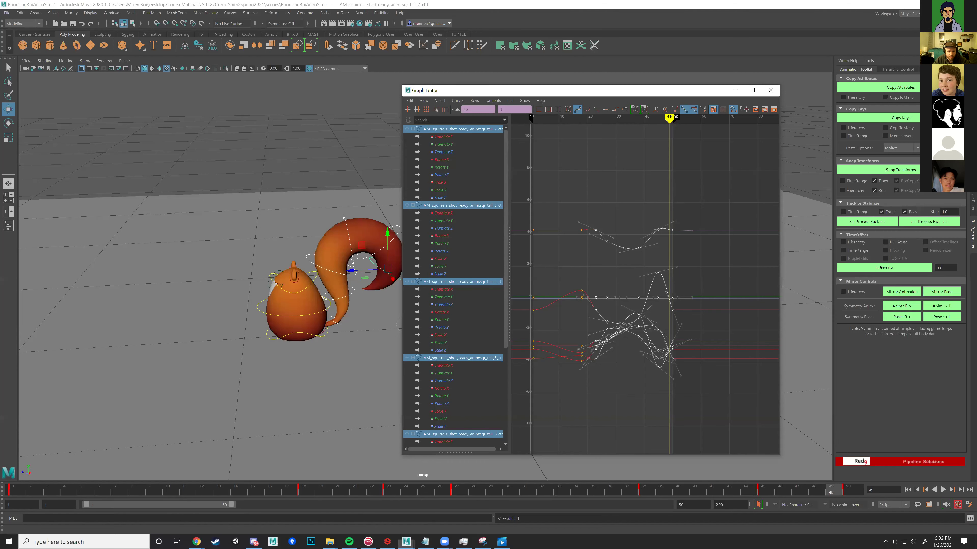
{"action": "left_click_drag", "start_coordinate": [651, 90], "coordinate": [862, 87]}
{"action": "left_click", "coordinate": [323, 334]}
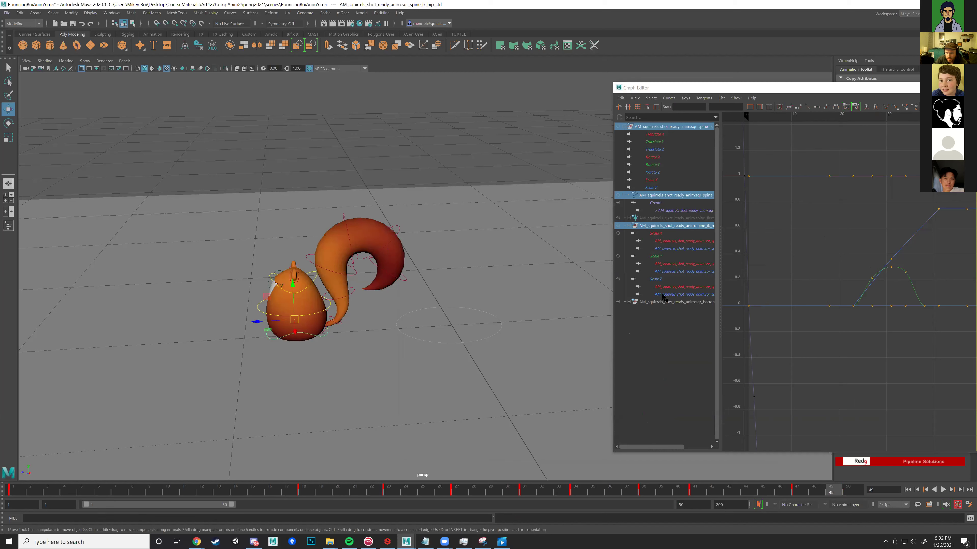
{"action": "left_click", "coordinate": [656, 142]}
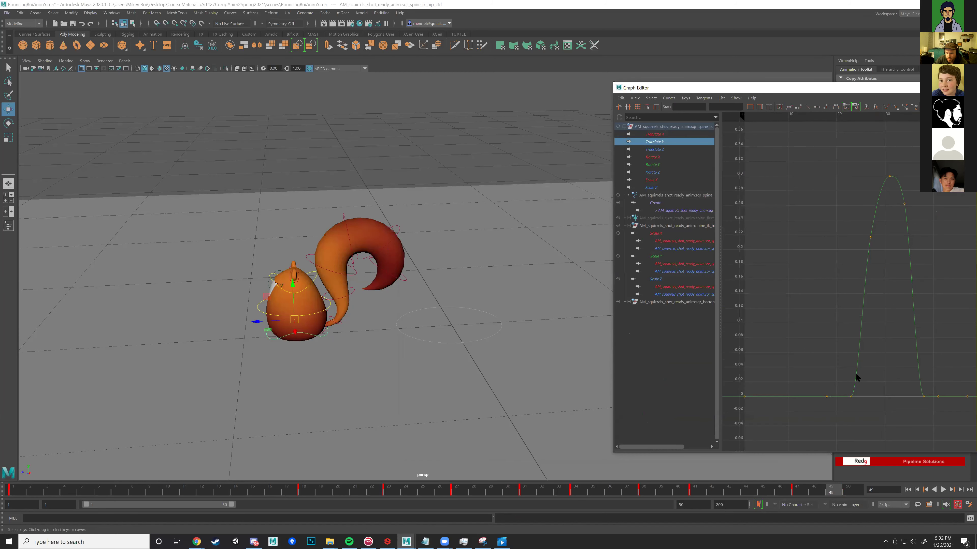
{"action": "right_click_drag", "start_coordinate": [797, 359], "coordinate": [858, 357], "text": "alt"}
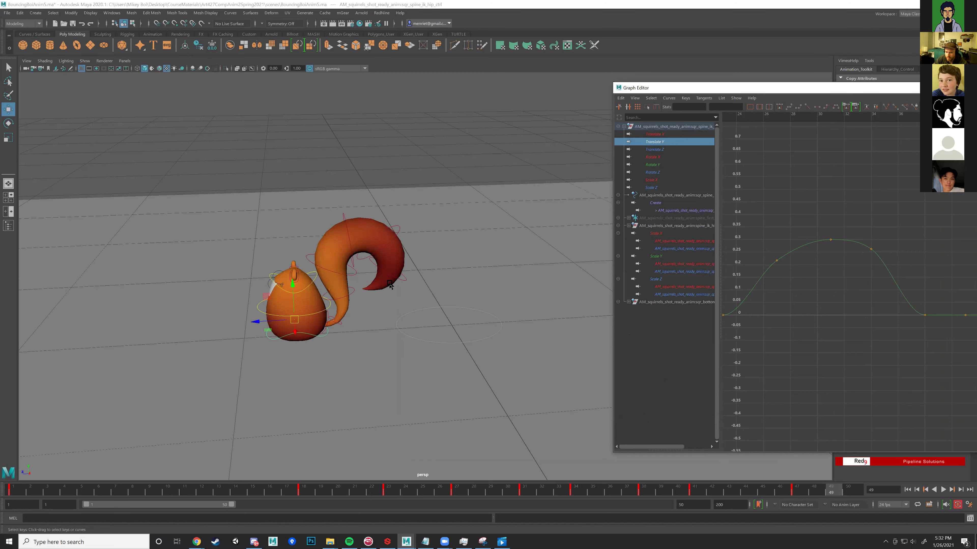
Step: Add the shoulder control to compare its curves, and return to the hip control's Translate Y curve alone
{"action": "left_click_drag", "start_coordinate": [386, 305], "coordinate": [296, 273], "text": "alt"}
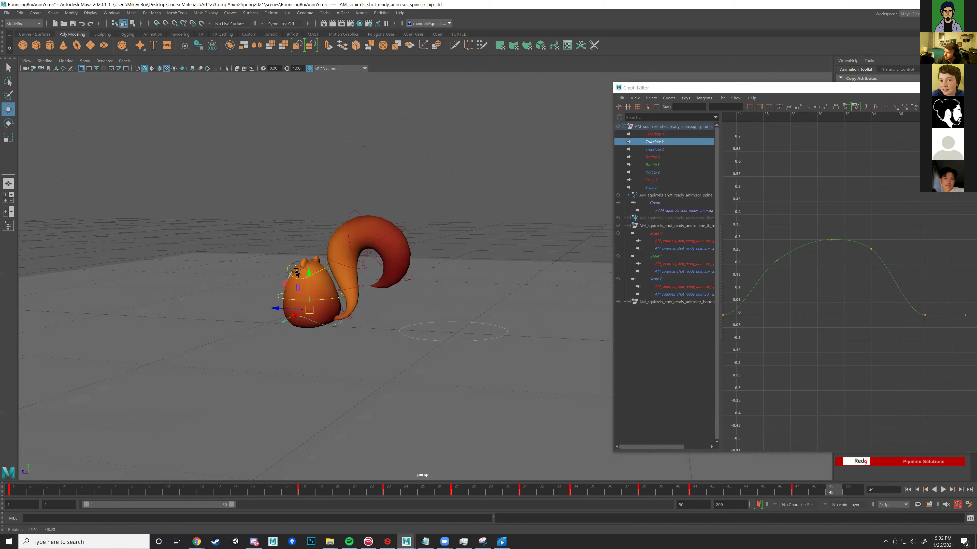
{"action": "left_click", "coordinate": [384, 329], "text": "shift"}
{"action": "left_click_drag", "start_coordinate": [383, 332], "coordinate": [320, 328], "text": "alt"}
{"action": "left_click_drag", "start_coordinate": [362, 292], "coordinate": [399, 304], "text": "alt"}
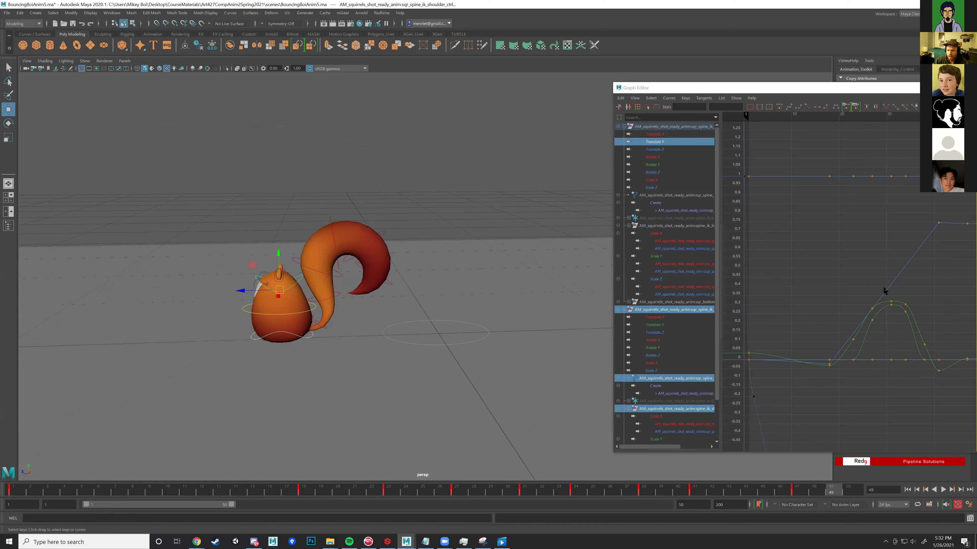
{"action": "left_click", "coordinate": [309, 340]}
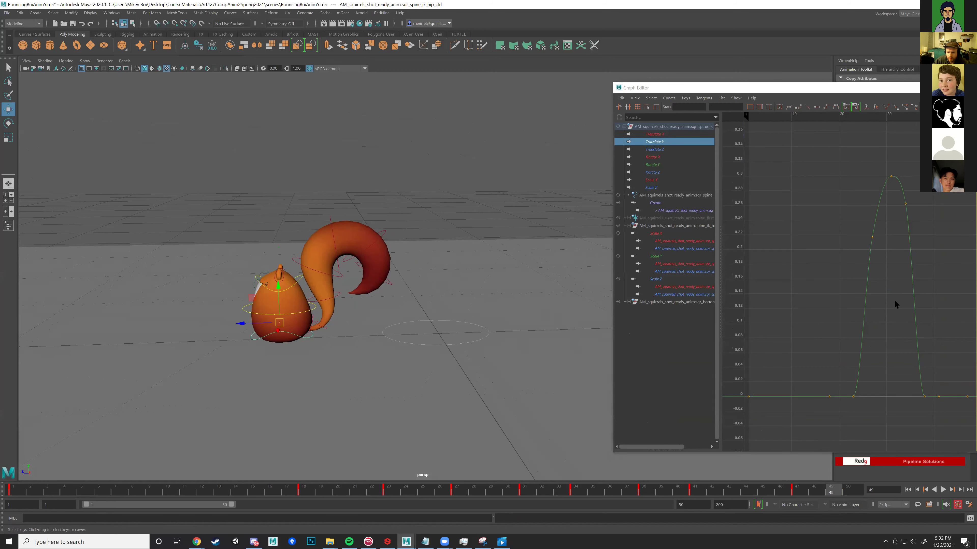
{"action": "right_click_drag", "start_coordinate": [874, 402], "coordinate": [878, 379], "text": "alt"}
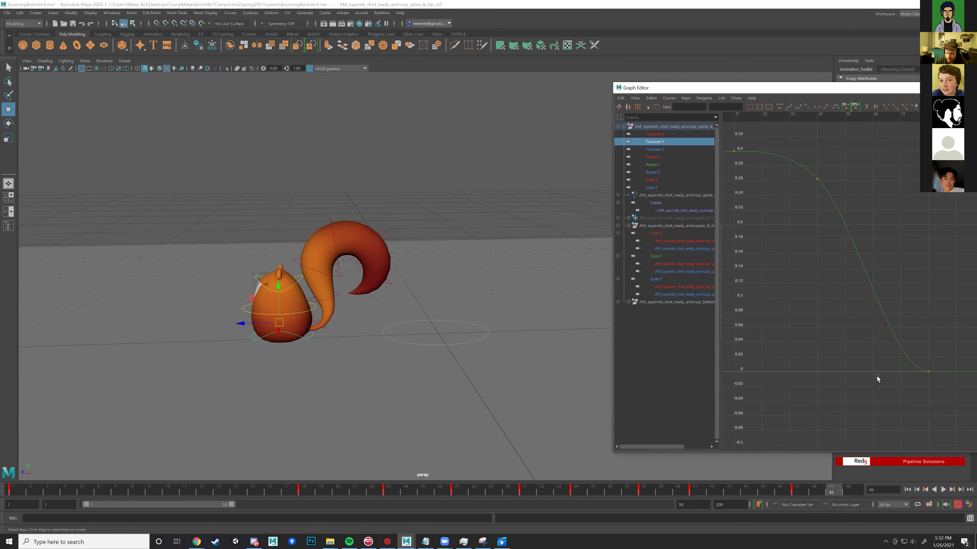
{"action": "key", "text": "f"}
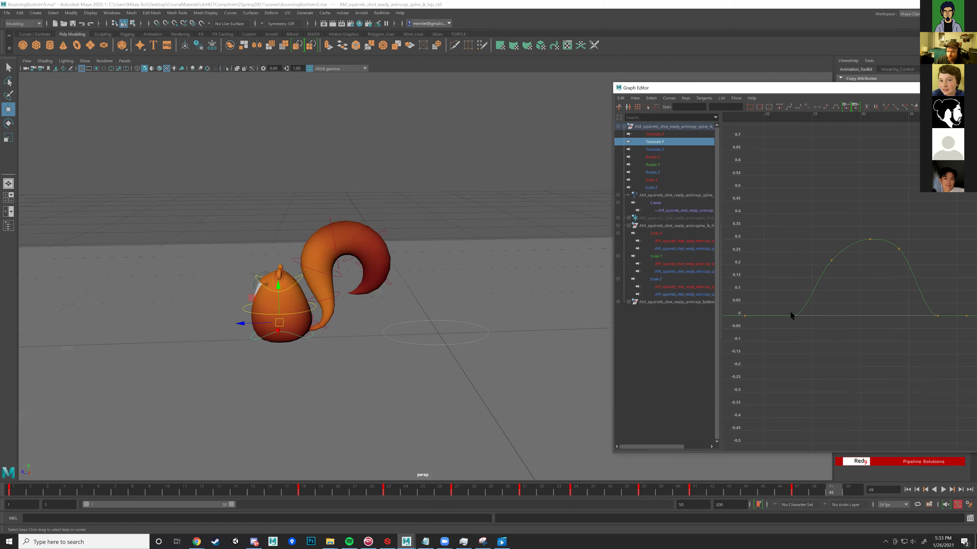
Step: Select the takeoff and landing keys at the base of the Translate Y arc and give them spline tangents
{"action": "left_click_drag", "start_coordinate": [797, 325], "coordinate": [798, 325]}
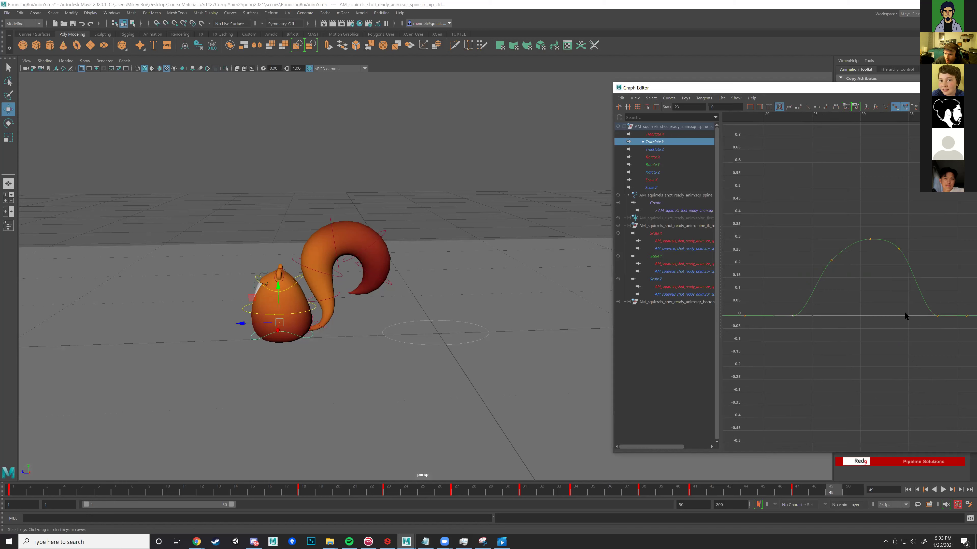
{"action": "left_click", "coordinate": [937, 315], "text": "shift"}
{"action": "mouse_move", "coordinate": [919, 339]}
{"action": "middle_mouse_down", "text": "alt"}
{"action": "mouse_move", "coordinate": [888, 349]}
{"action": "mouse_move", "coordinate": [920, 324]}
{"action": "middle_mouse_up", "text": "alt"}
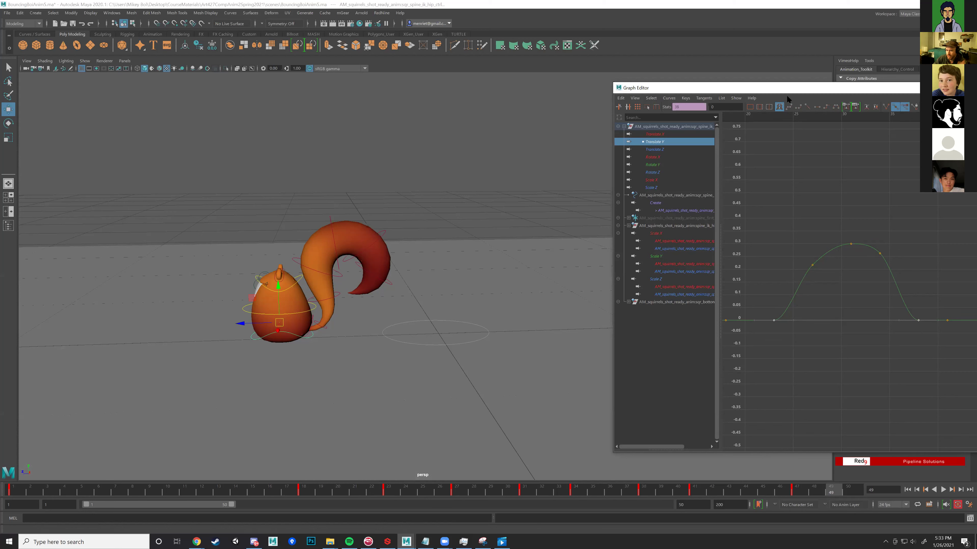
{"action": "left_click", "coordinate": [788, 108]}
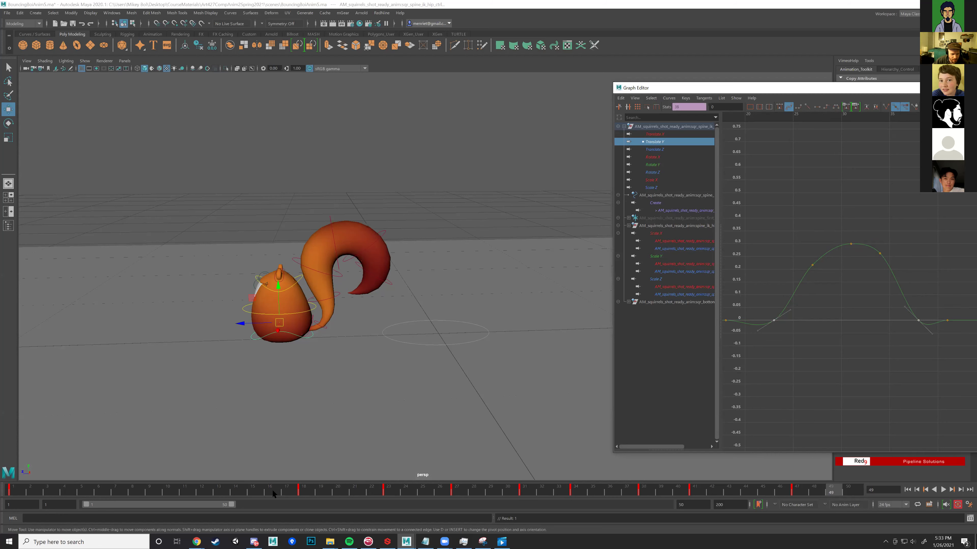
Step: Play the animation and scrub around frames 20 to 23 to examine how the hips move before takeoff
{"action": "key", "text": "alt+v"}
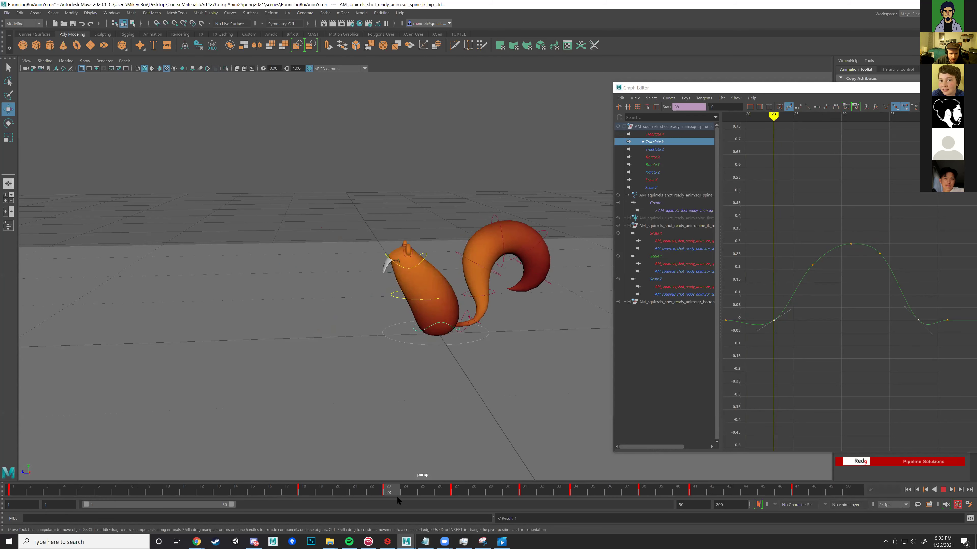
{"action": "left_click_drag", "start_coordinate": [403, 494], "coordinate": [357, 492]}
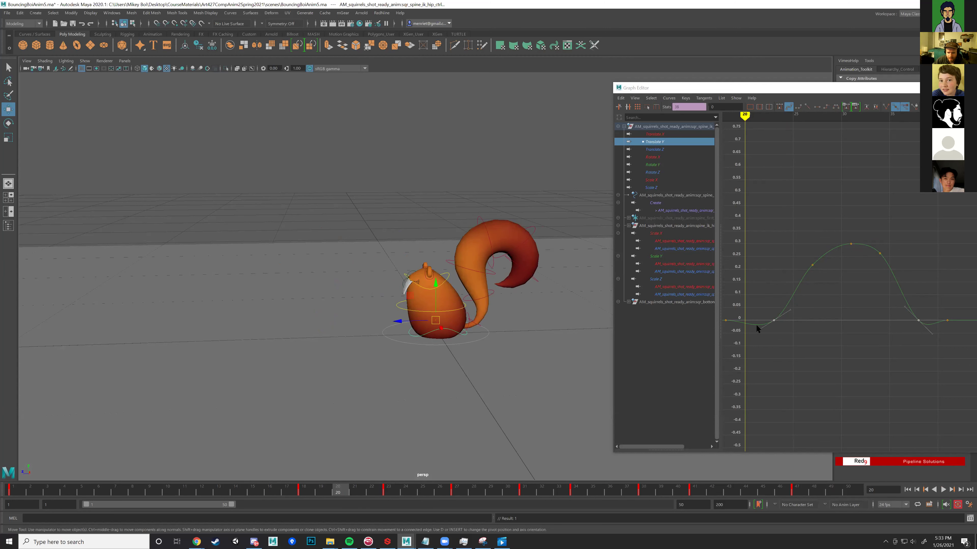
{"action": "left_click", "coordinate": [757, 326]}
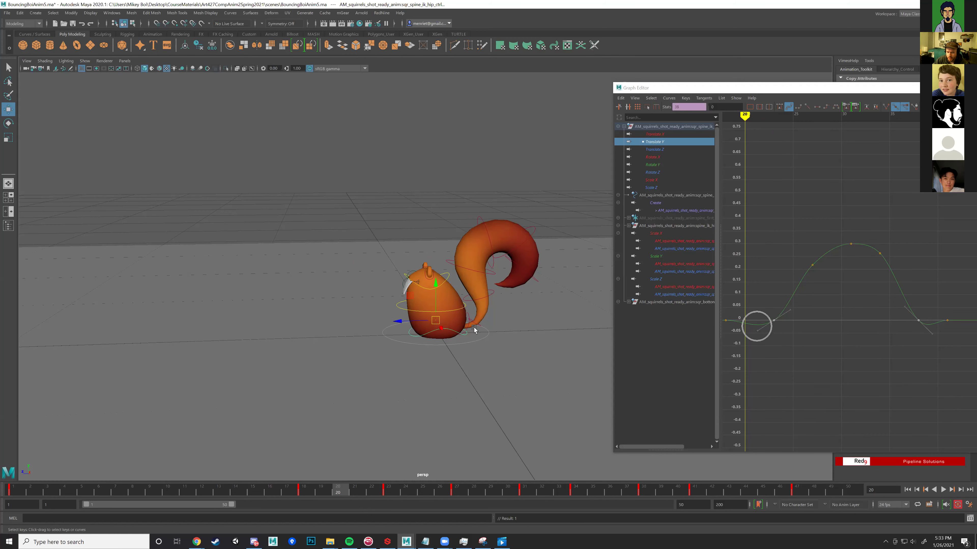
{"action": "left_click_drag", "start_coordinate": [321, 489], "coordinate": [354, 486]}
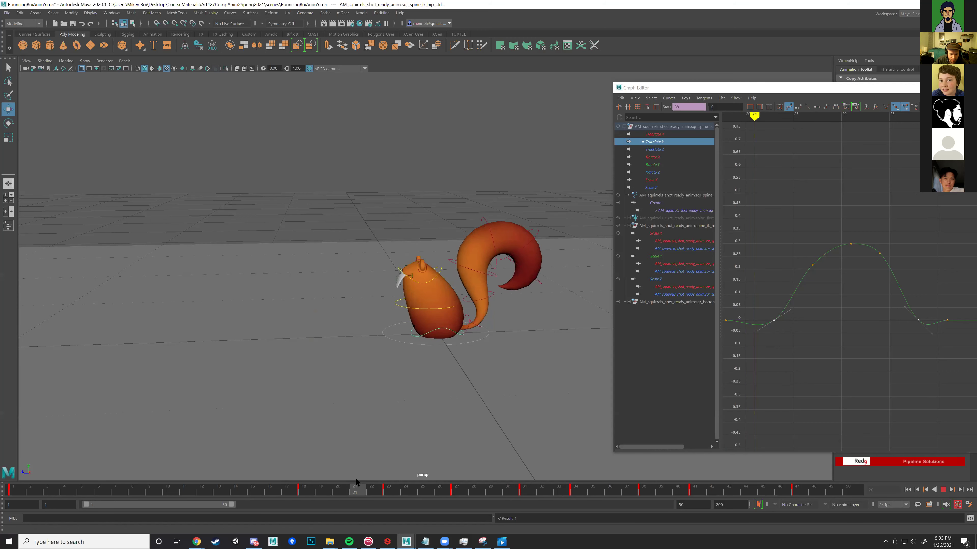
{"action": "left_click", "coordinate": [436, 338]}
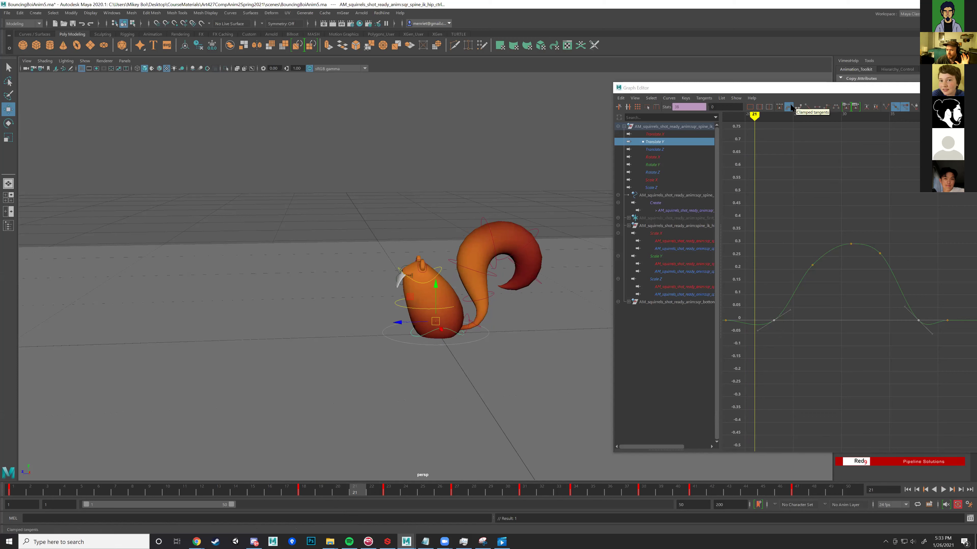
Step: Compare auto tangents on the takeoff and landing keys, settle on linear tangents and break their handles
{"action": "left_click", "coordinate": [779, 107]}
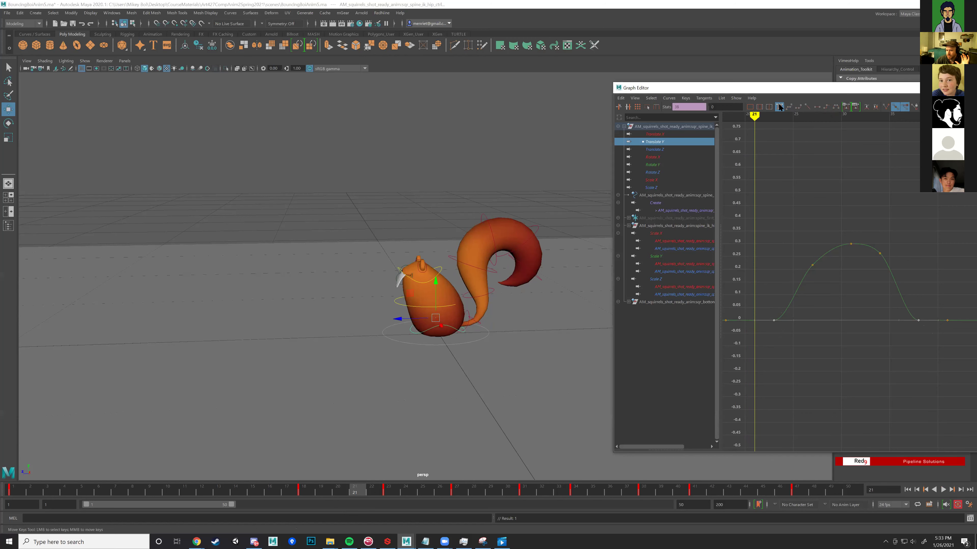
{"action": "left_click", "coordinate": [807, 107]}
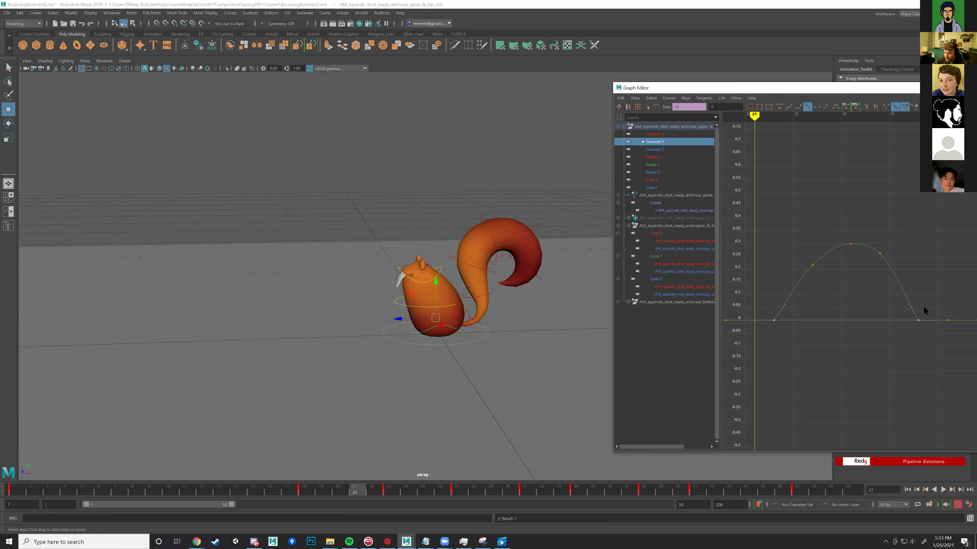
{"action": "left_click_drag", "start_coordinate": [857, 88], "coordinate": [778, 90]}
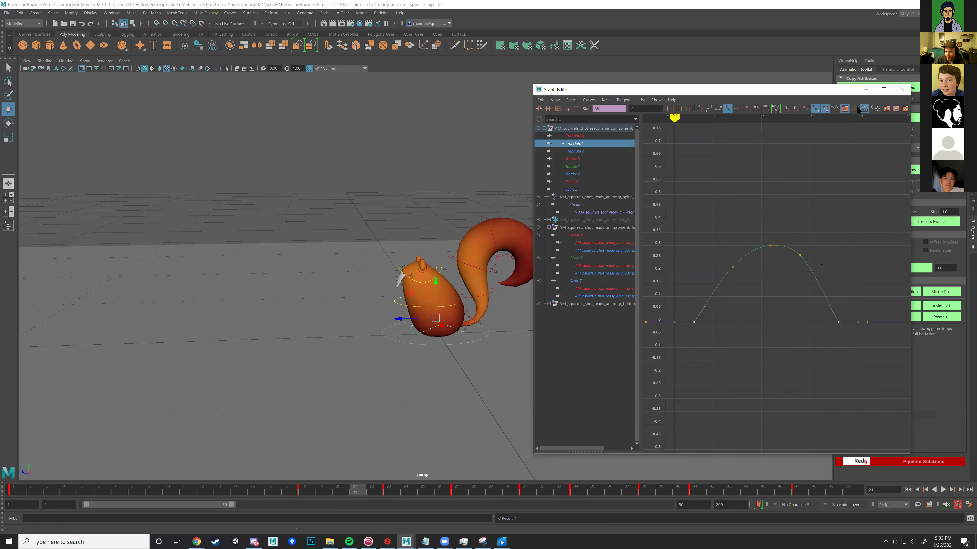
{"action": "left_click", "coordinate": [807, 110]}
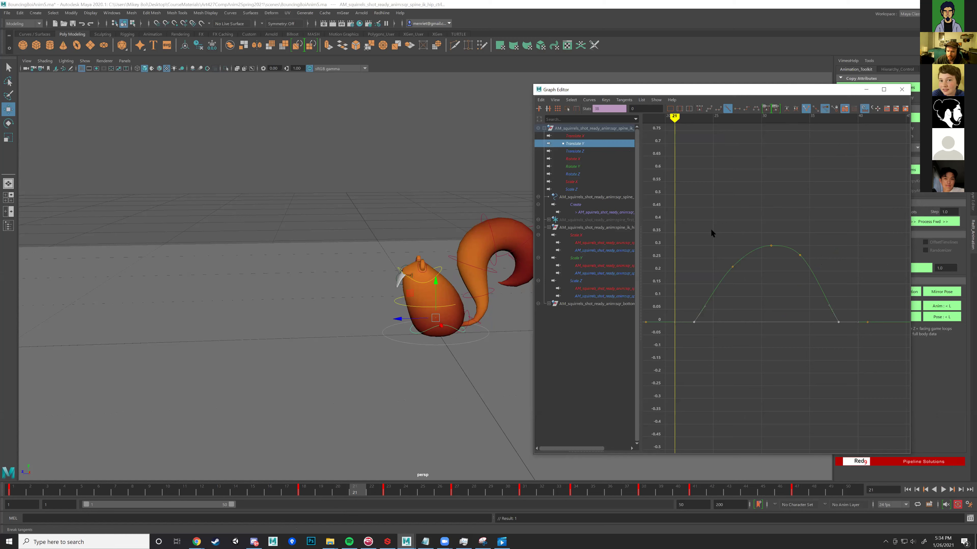
Step: Steepen the takeoff key's outgoing handle and the landing key's incoming handle to round out the Translate Y arc
{"action": "key", "text": "f"}
{"action": "middle_click_drag", "start_coordinate": [724, 315], "coordinate": [787, 312], "text": "alt"}
{"action": "right_click_drag", "start_coordinate": [726, 286], "coordinate": [728, 342], "text": "alt"}
{"action": "middle_click_drag", "start_coordinate": [729, 342], "coordinate": [769, 309], "text": "alt"}
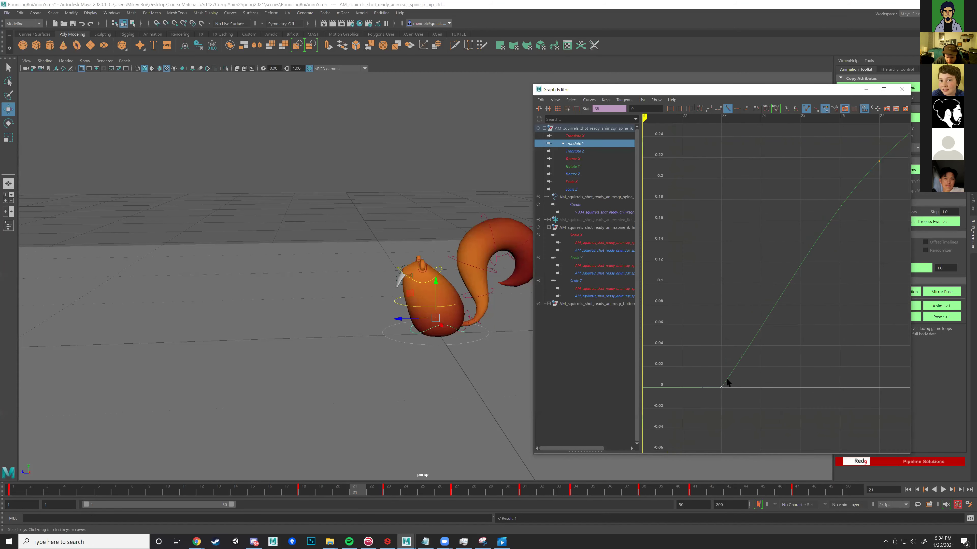
{"action": "left_click_drag", "start_coordinate": [743, 364], "coordinate": [719, 391]}
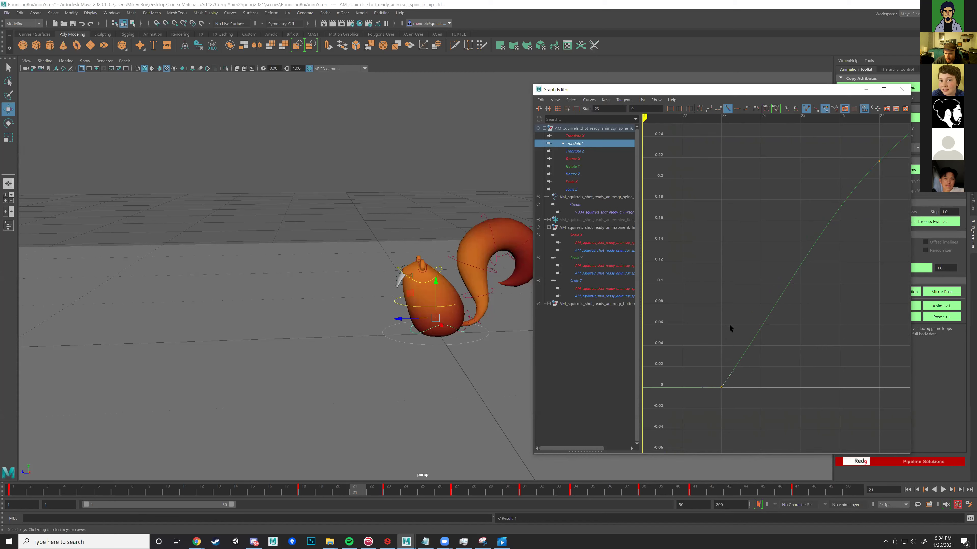
{"action": "scroll", "coordinate": [732, 310], "scroll_direction": "down", "scroll_amount": 3}
{"action": "scroll", "coordinate": [741, 305], "scroll_direction": "down", "scroll_amount": 4}
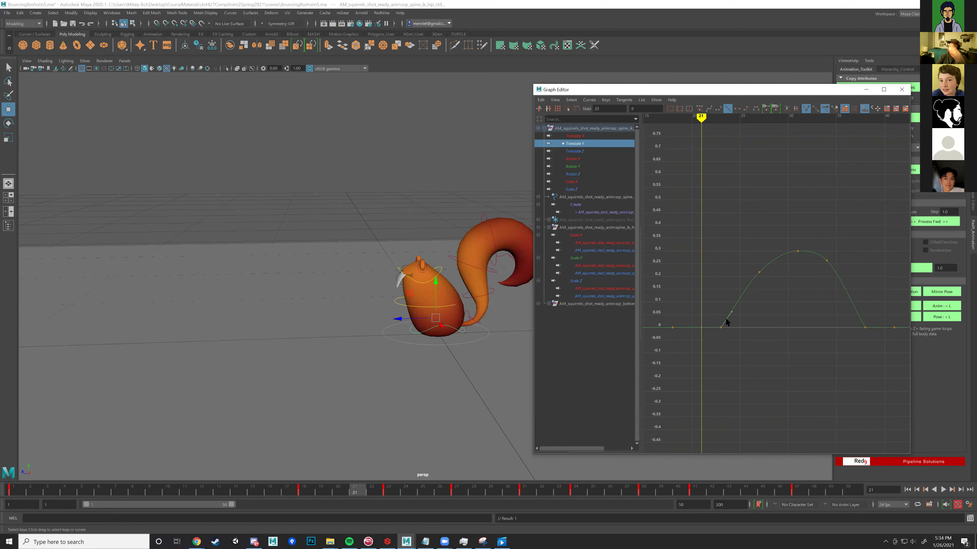
{"action": "left_click_drag", "start_coordinate": [725, 305], "coordinate": [741, 318]}
{"action": "middle_click_drag", "start_coordinate": [741, 315], "coordinate": [737, 313]}
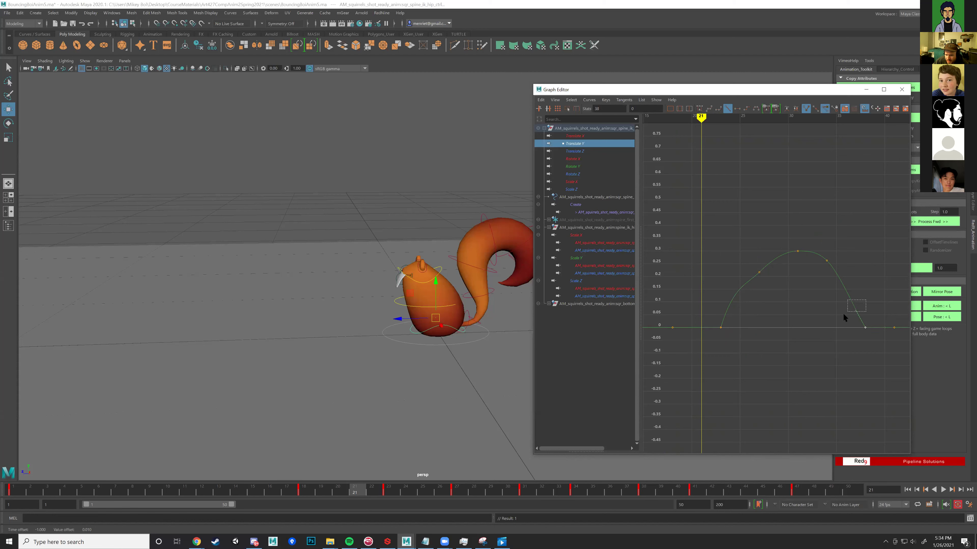
{"action": "middle_click_drag", "start_coordinate": [834, 313], "coordinate": [838, 312]}
{"action": "key", "text": "a"}
{"action": "scroll", "coordinate": [813, 263], "scroll_direction": "up", "scroll_amount": 3}
Step: Delete the two in-between keys on either side of the peak and reshape the takeoff key's outgoing handle
{"action": "left_click", "coordinate": [827, 259]}
{"action": "left_click_drag", "start_coordinate": [776, 274], "coordinate": [741, 260]}
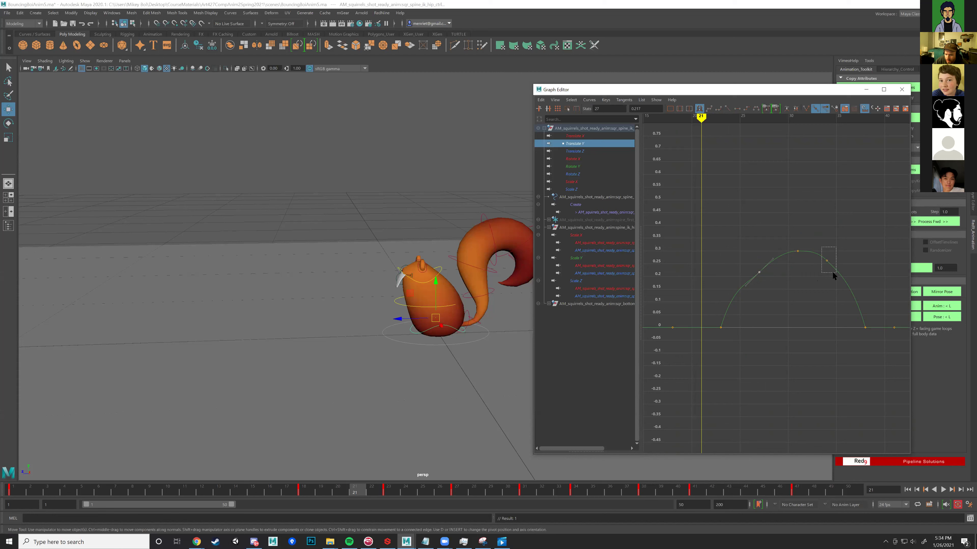
{"action": "key", "text": "Delete"}
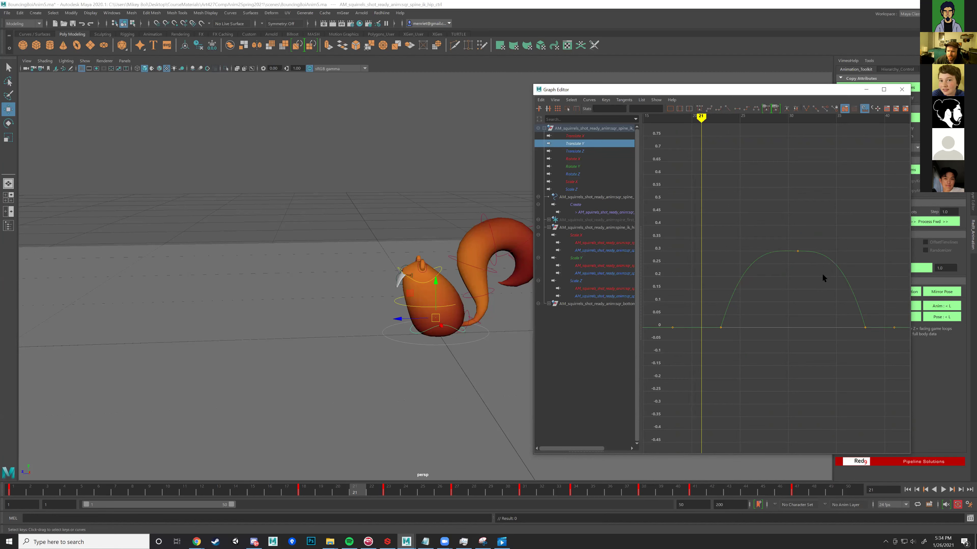
{"action": "left_click", "coordinate": [721, 331]}
{"action": "middle_click_drag", "start_coordinate": [758, 306], "coordinate": [759, 306]}
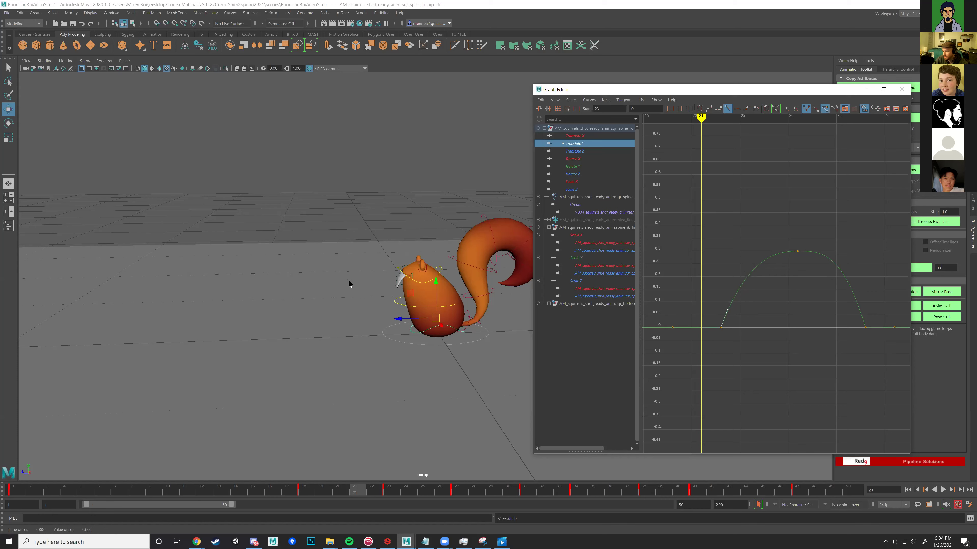
Step: Play the squirrel animation to check the reshaped bounce arc, and stop playback
{"action": "left_click", "coordinate": [168, 489]}
{"action": "key", "text": "alt+v"}
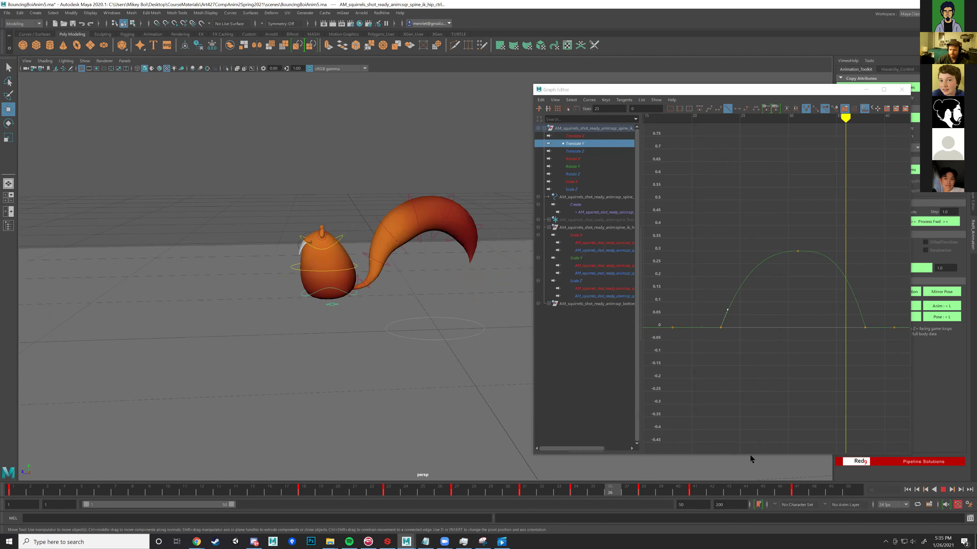
{"action": "key", "text": "Escape"}
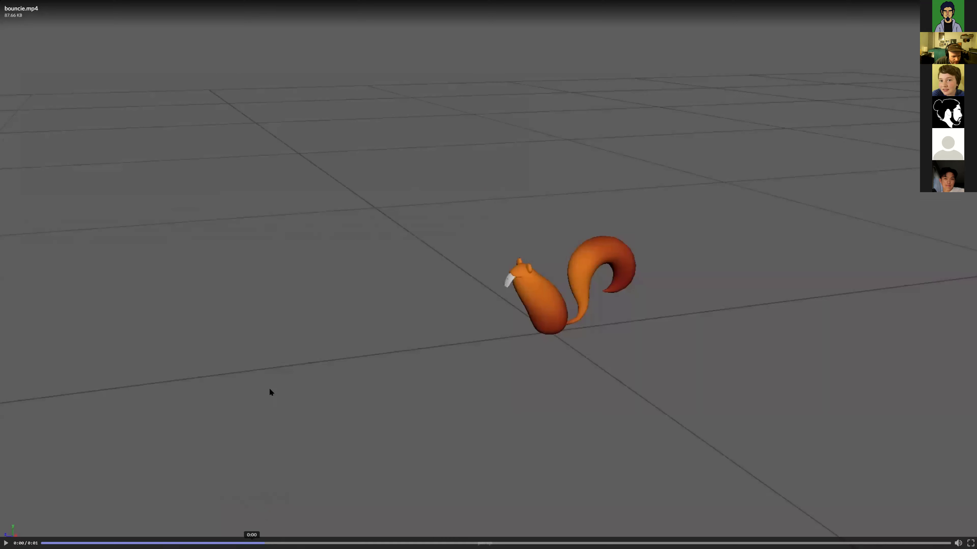
Step: Switch to Discord and replay bouncie.mp4 in full screen to review the squirrel's bounce
{"action": "left_click", "coordinate": [254, 507]}
{"action": "left_click", "coordinate": [5, 542]}
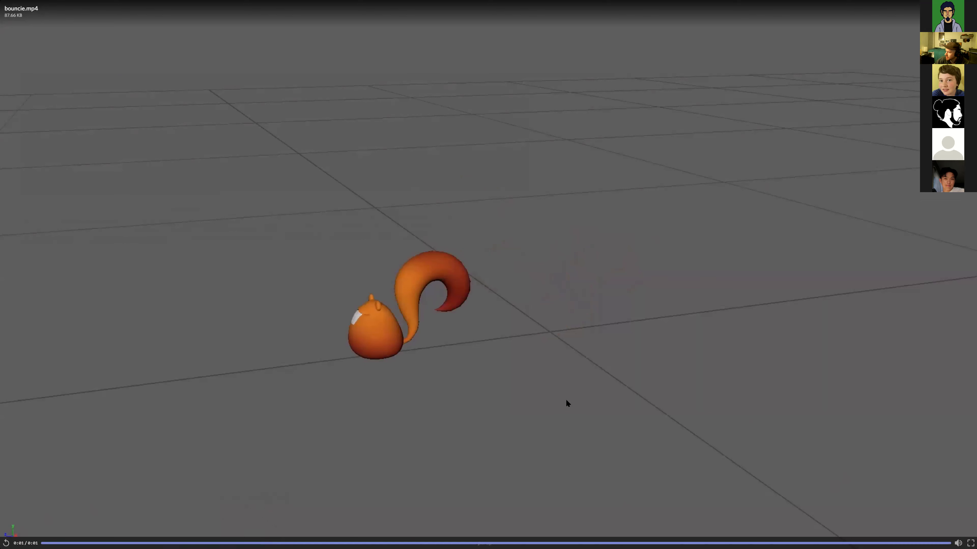
{"action": "left_click", "coordinate": [6, 543]}
{"action": "left_click", "coordinate": [5, 542]}
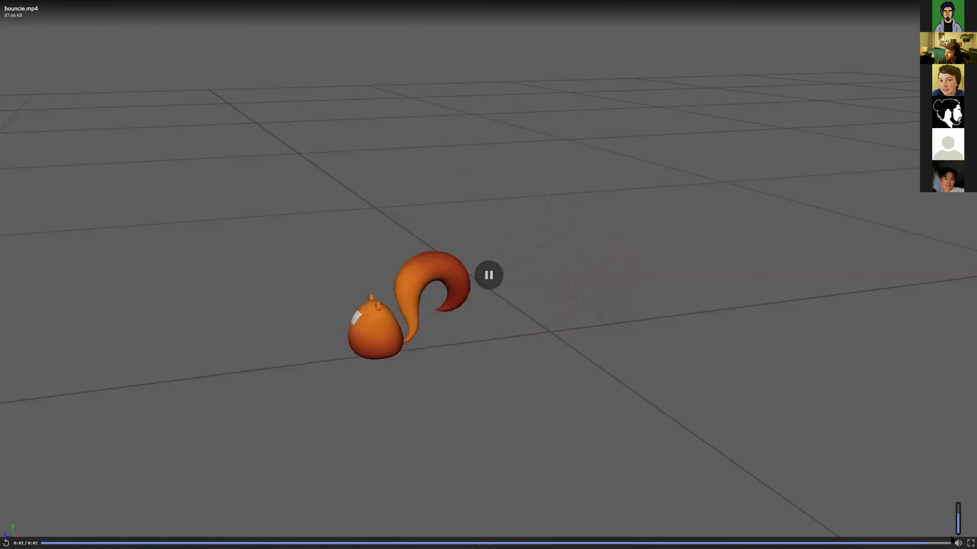
Step: Leave the full-screen view of bouncie.mp4 and play the bouncing_boi movie posted below it in art-sharing-channel
{"action": "left_click", "coordinate": [970, 543]}
{"action": "scroll", "coordinate": [306, 333], "scroll_direction": "down", "scroll_amount": 4}
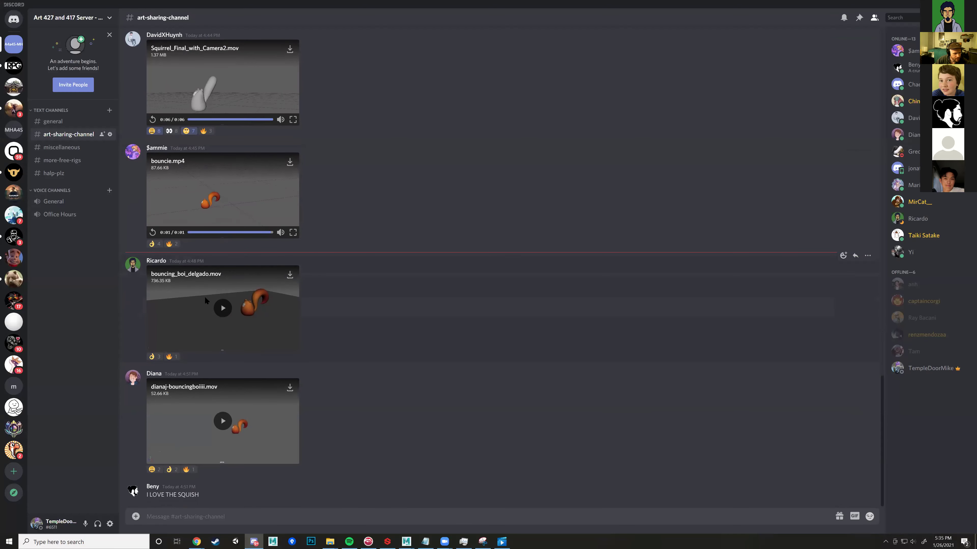
{"action": "left_click", "coordinate": [222, 308]}
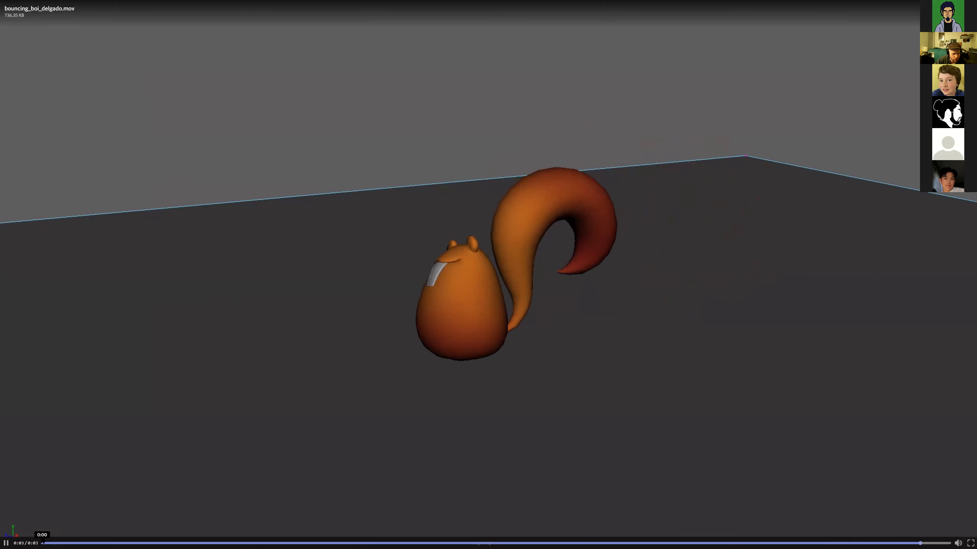
Step: Replay the full-screen bouncing_boi movie from the start several times to examine the squirrel's bounce and tail motion
{"action": "left_click", "coordinate": [5, 543]}
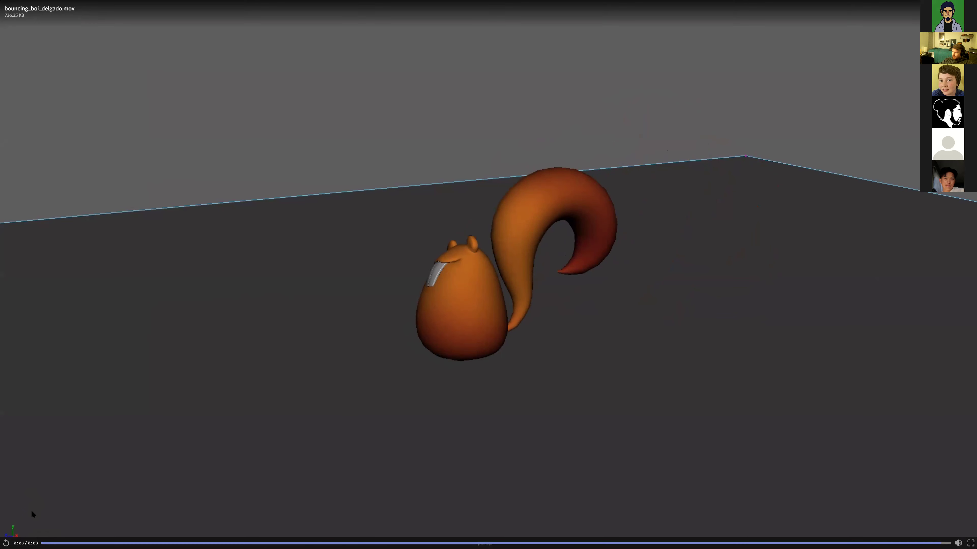
{"action": "left_click", "coordinate": [6, 543]}
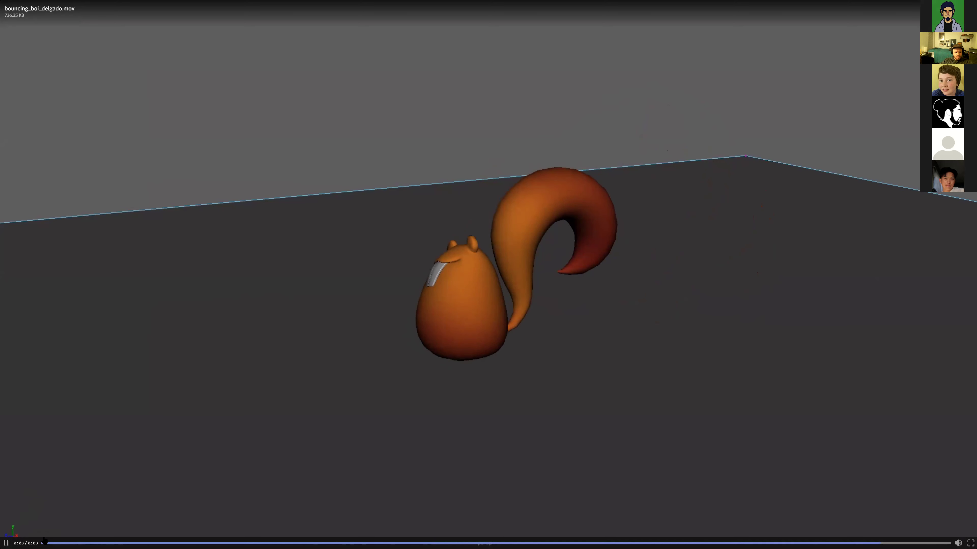
{"action": "left_click", "coordinate": [43, 543]}
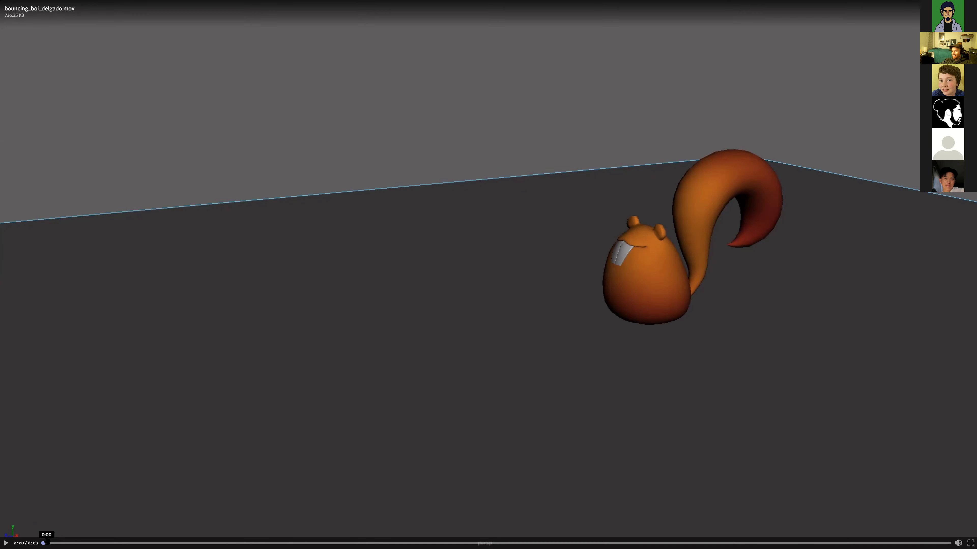
{"action": "key", "text": "space"}
{"action": "left_click", "coordinate": [5, 541]}
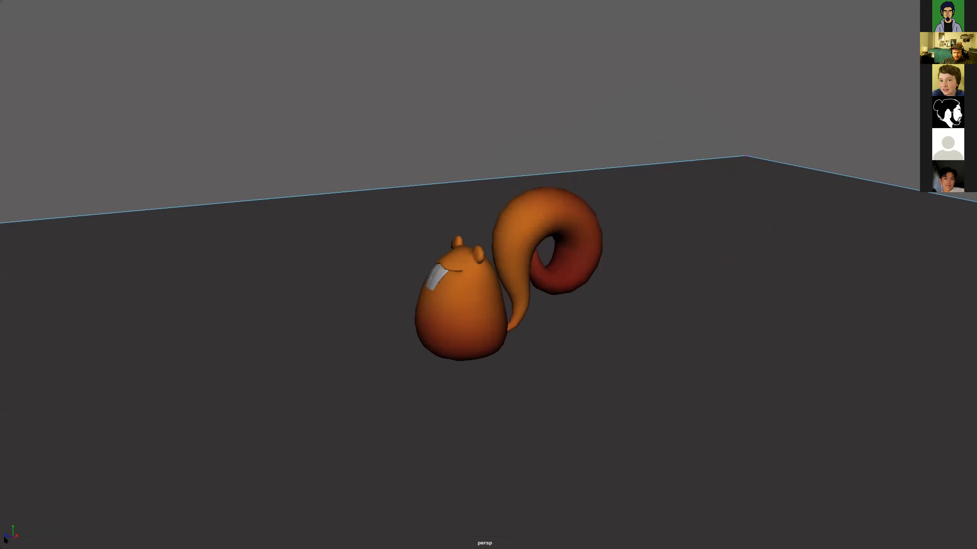
{"action": "left_click", "coordinate": [5, 541]}
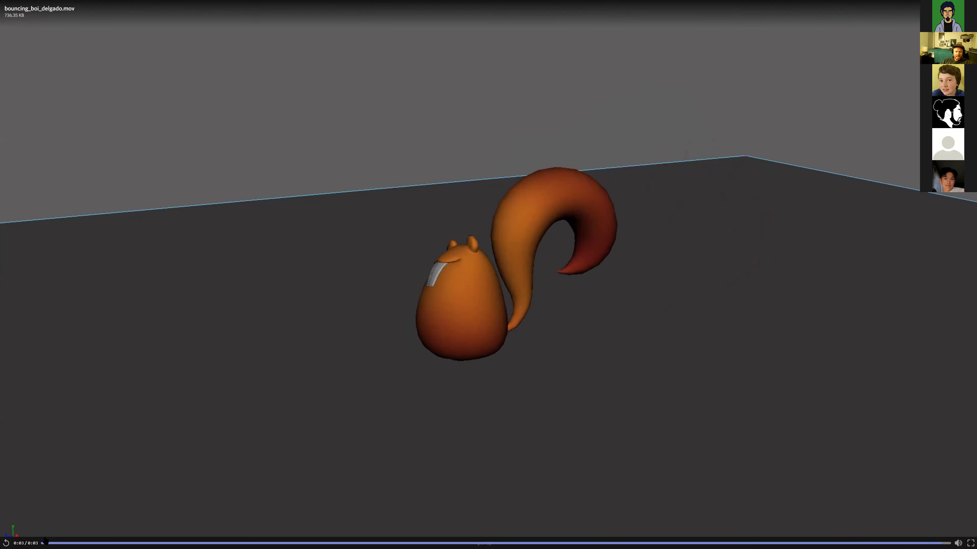
{"action": "left_click", "coordinate": [6, 542]}
{"action": "left_click", "coordinate": [6, 543]}
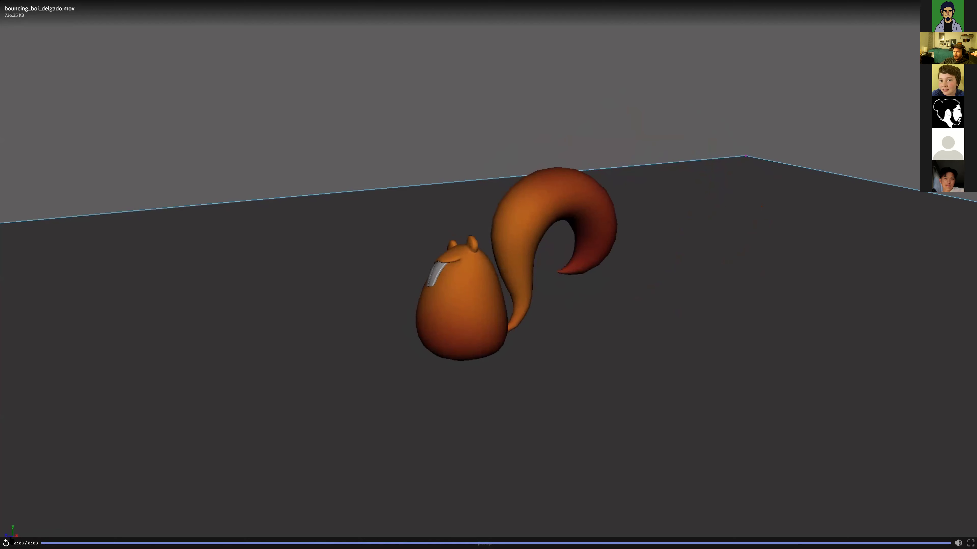
{"action": "left_click", "coordinate": [6, 542]}
{"action": "left_click", "coordinate": [6, 542]}
{"action": "left_click", "coordinate": [43, 543]}
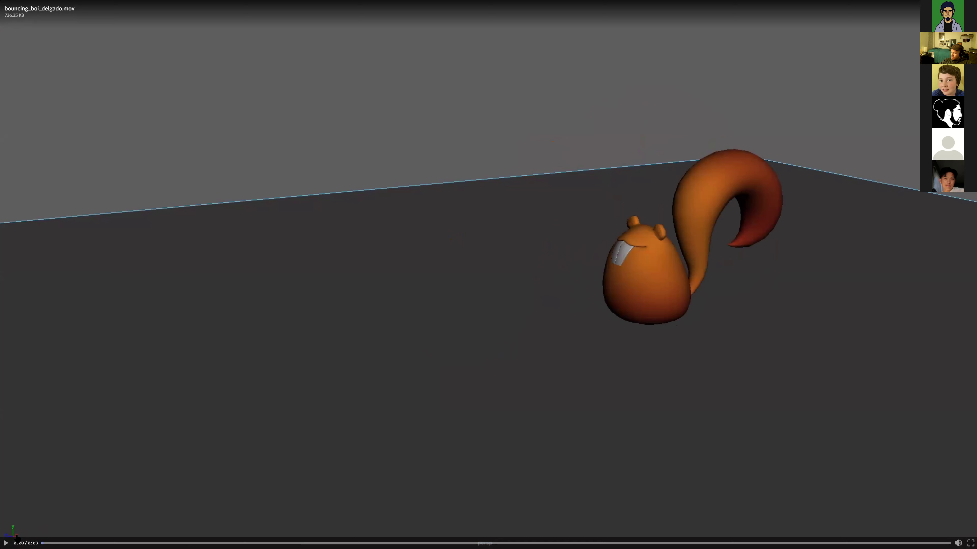
{"action": "left_click", "coordinate": [5, 542]}
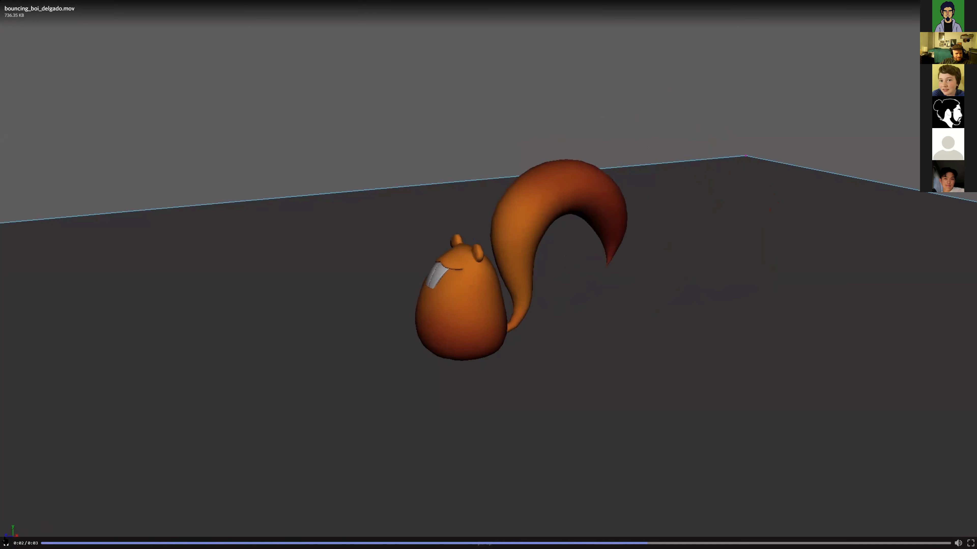
{"action": "left_click", "coordinate": [42, 543]}
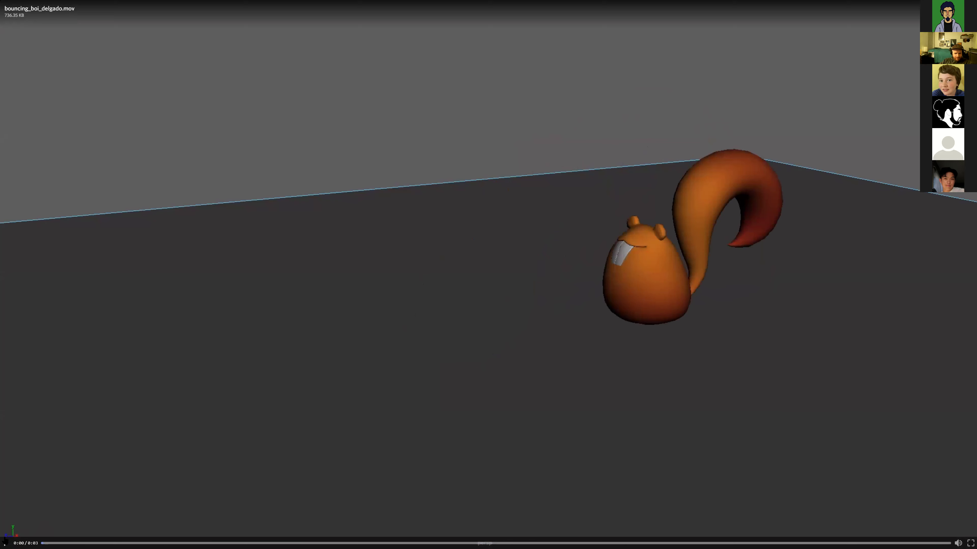
{"action": "left_click", "coordinate": [5, 542]}
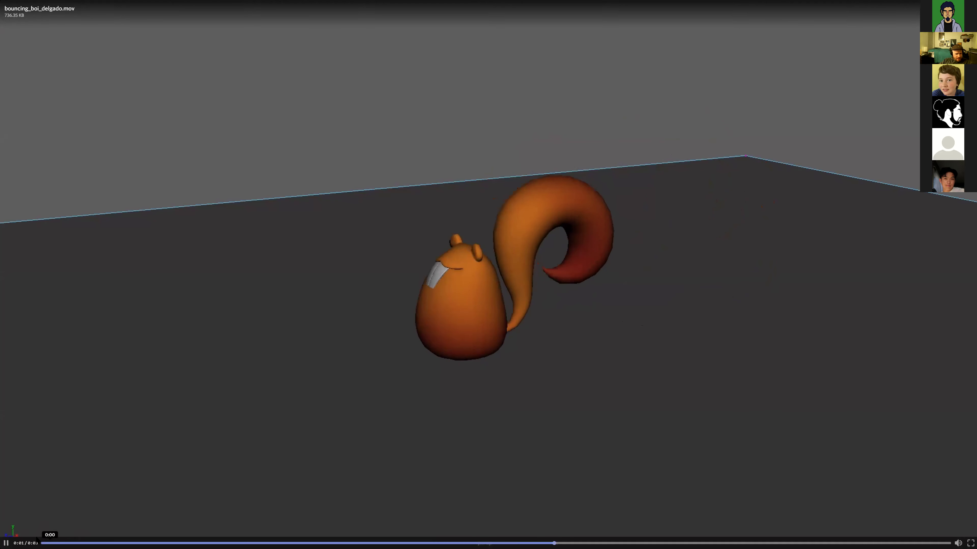
{"action": "left_click", "coordinate": [44, 542]}
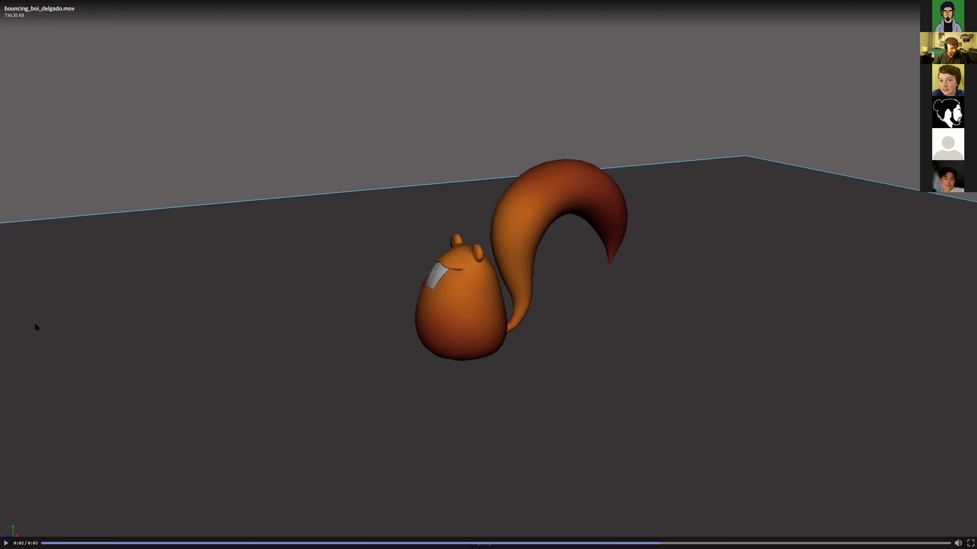
Step: Run bouncing_boi again from near its beginning, and skip back to the early part of the squirrel's hop
{"action": "left_click", "coordinate": [49, 543]}
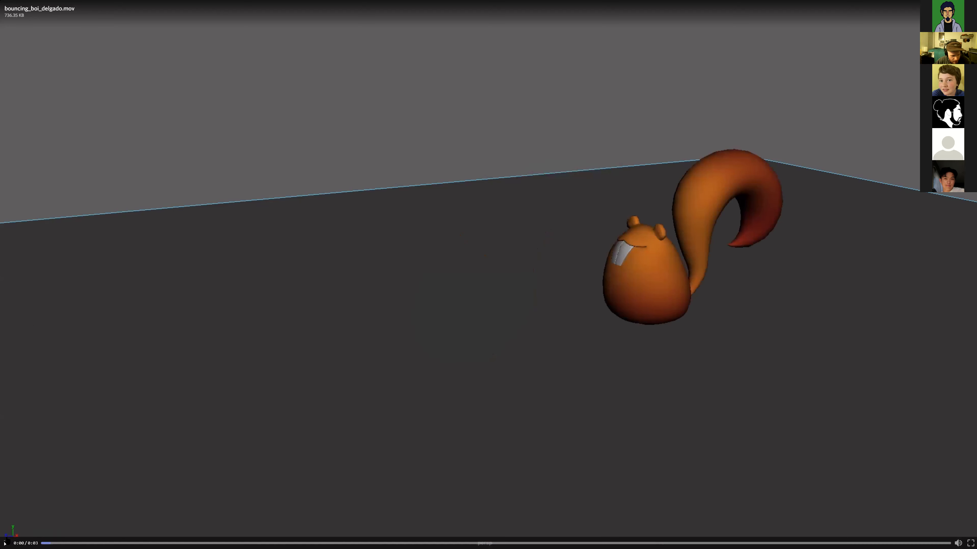
{"action": "left_click", "coordinate": [5, 543]}
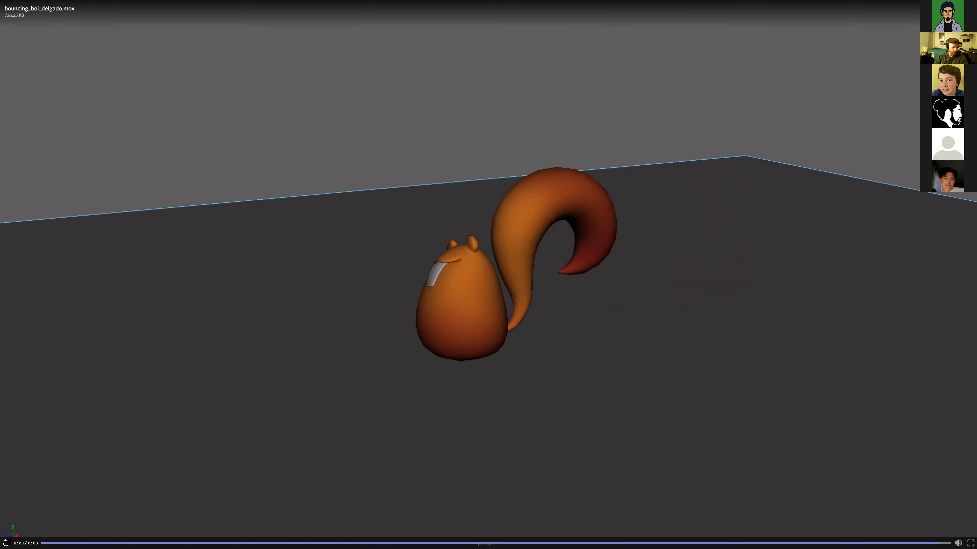
{"action": "left_click", "coordinate": [6, 542]}
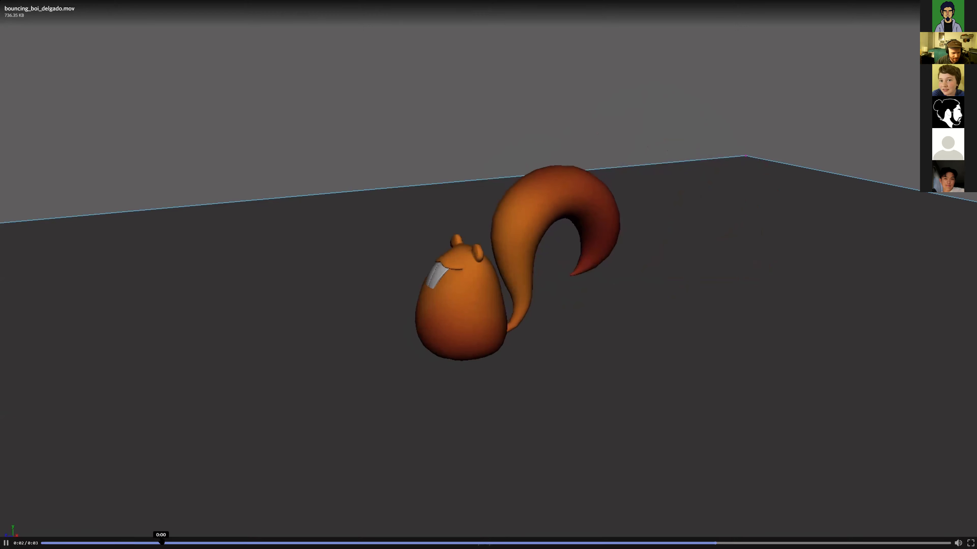
{"action": "left_click", "coordinate": [221, 543]}
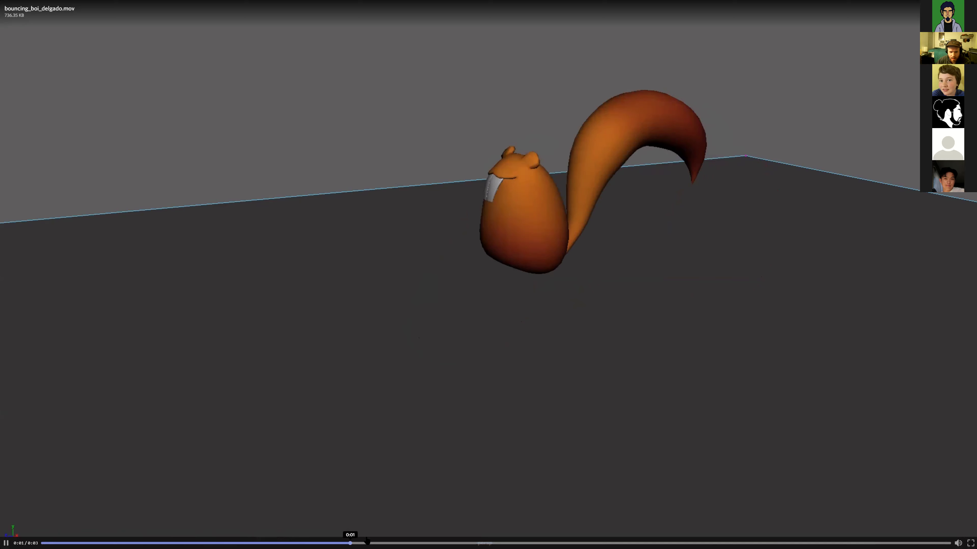
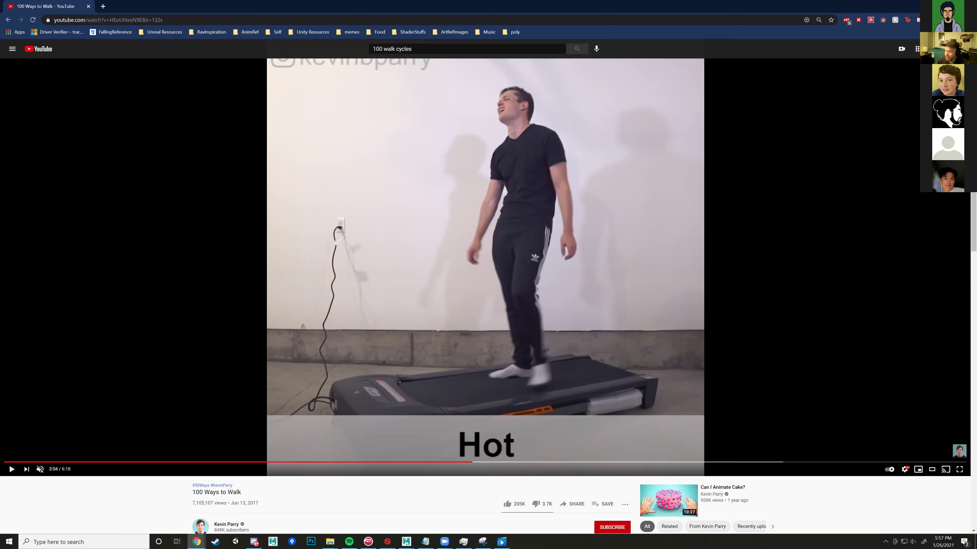
Step: Switch to the ART 427 course page and view AnimationMentor_Stewart, AZRI, malcolm_v200 and Mery_v3.5_for_2015 in the Rigs unit
{"action": "key", "text": "alt+Tab"}
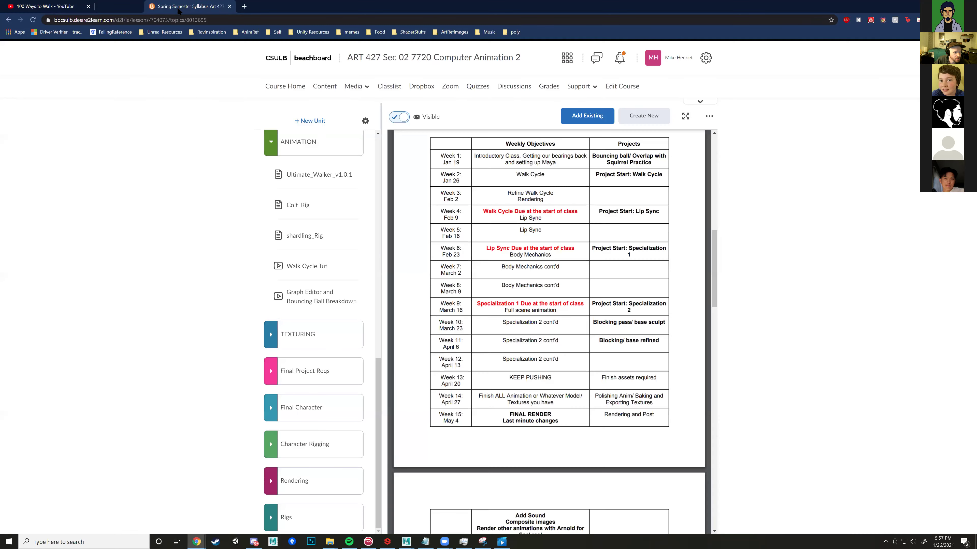
{"action": "left_click", "coordinate": [274, 519]}
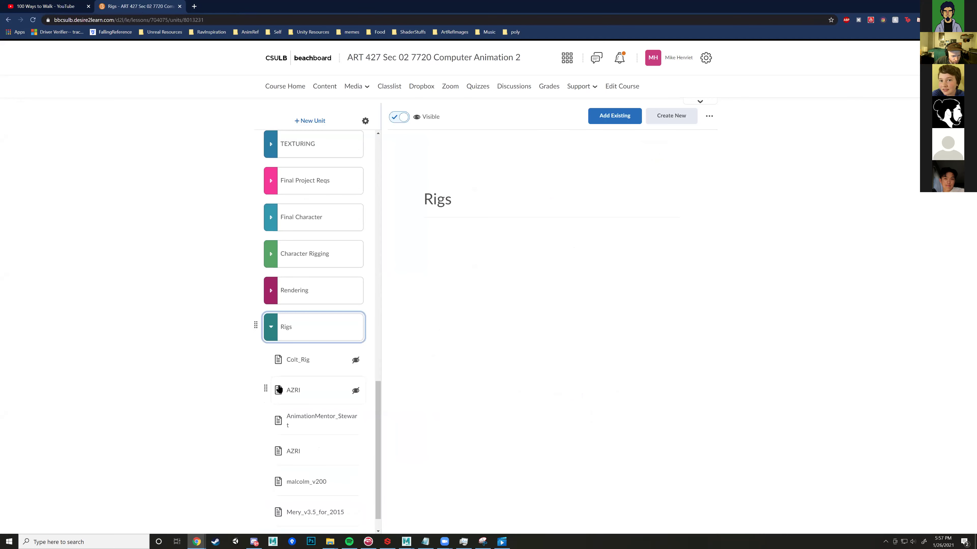
{"action": "scroll", "coordinate": [278, 389], "scroll_direction": "down", "scroll_amount": 1}
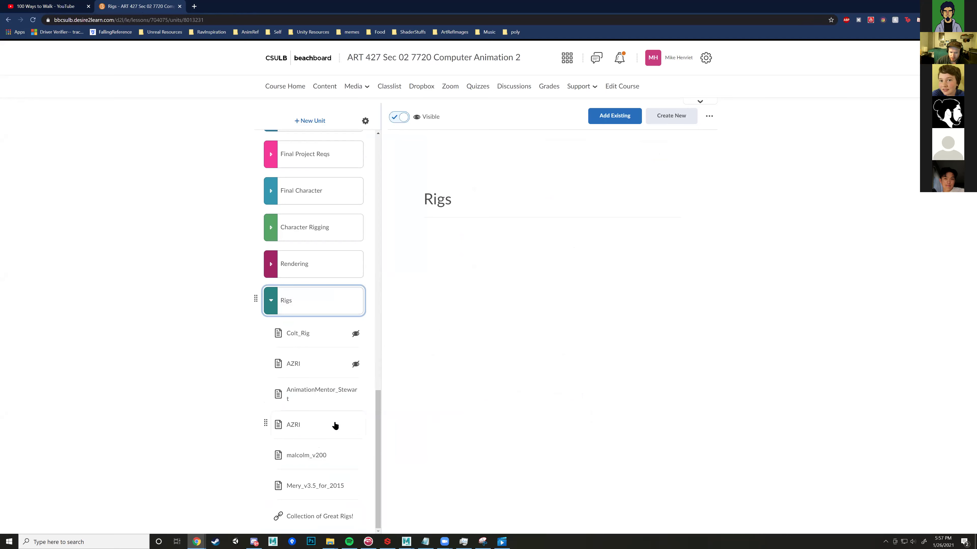
{"action": "left_click", "coordinate": [326, 406]}
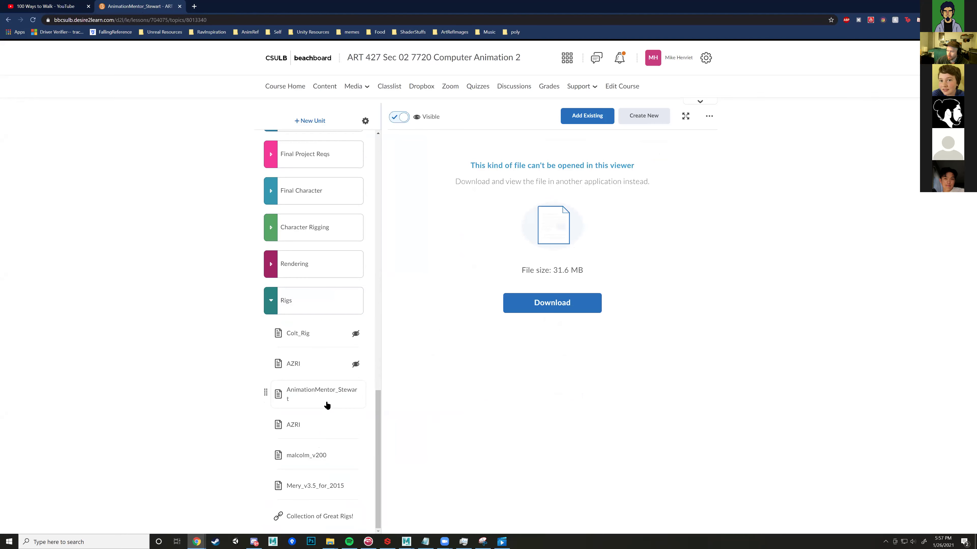
{"action": "left_click", "coordinate": [321, 430]}
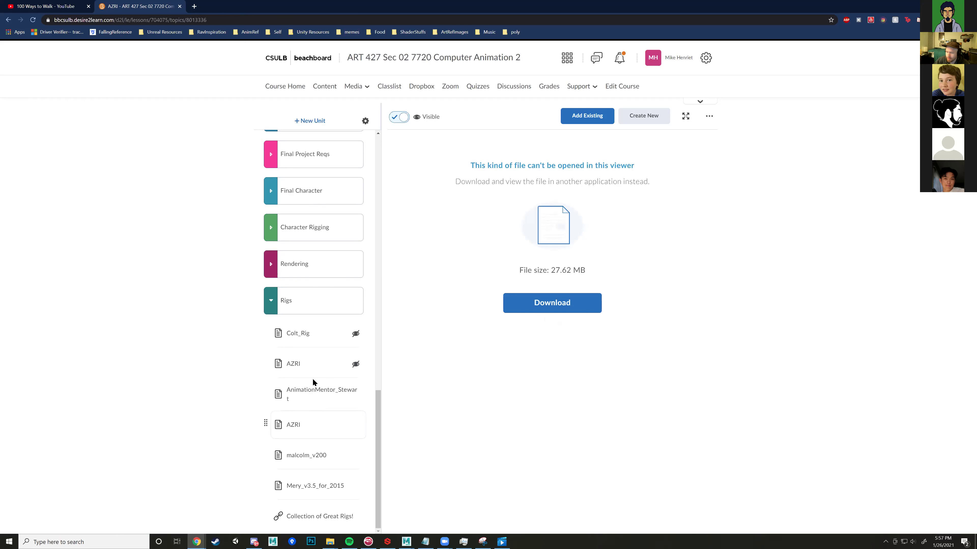
{"action": "left_click", "coordinate": [312, 462]}
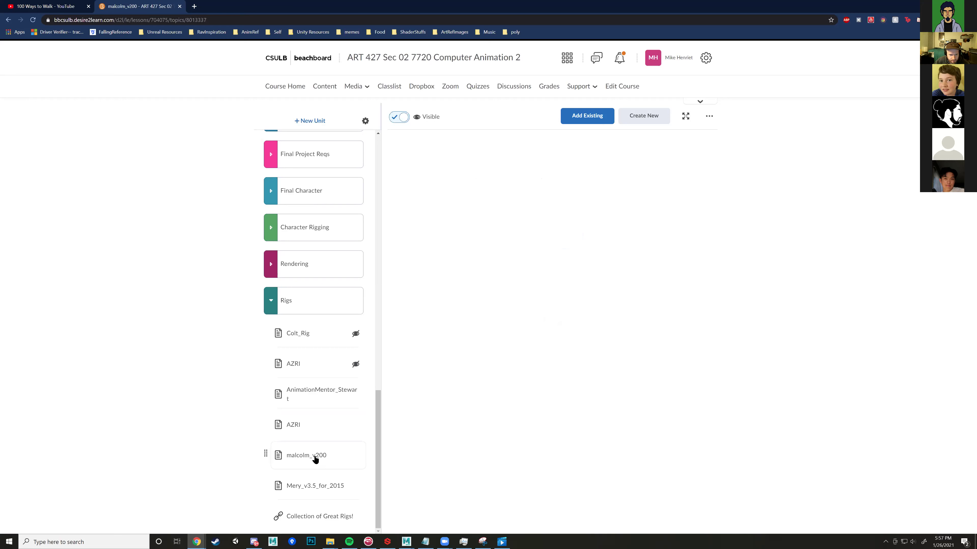
{"action": "left_click", "coordinate": [328, 486]}
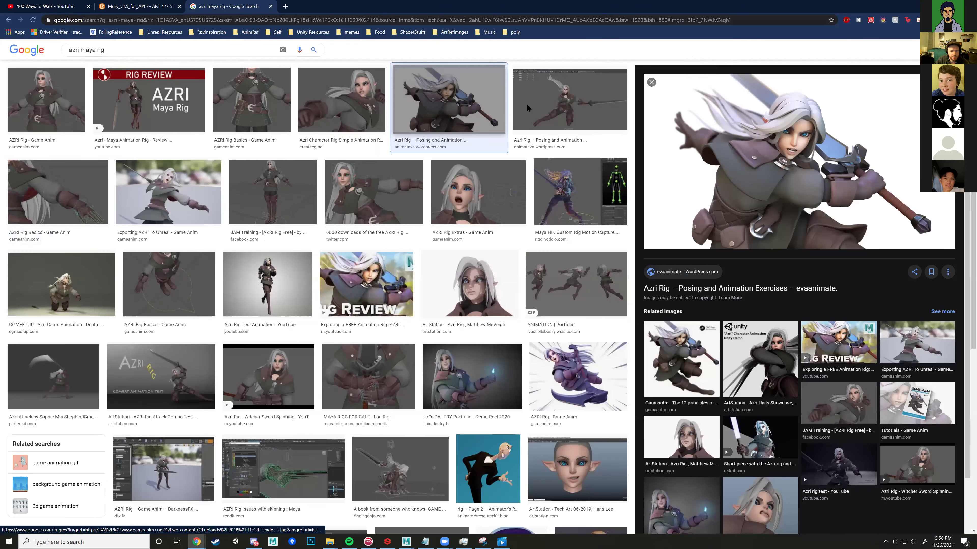
Step: Switch to Discord, open the more-free-rigs channel, and place the Downloads folder window over it beside the messages
{"action": "left_click", "coordinate": [254, 542]}
{"action": "mouse_move", "coordinate": [330, 541]}
{"action": "left_click", "coordinate": [318, 520]}
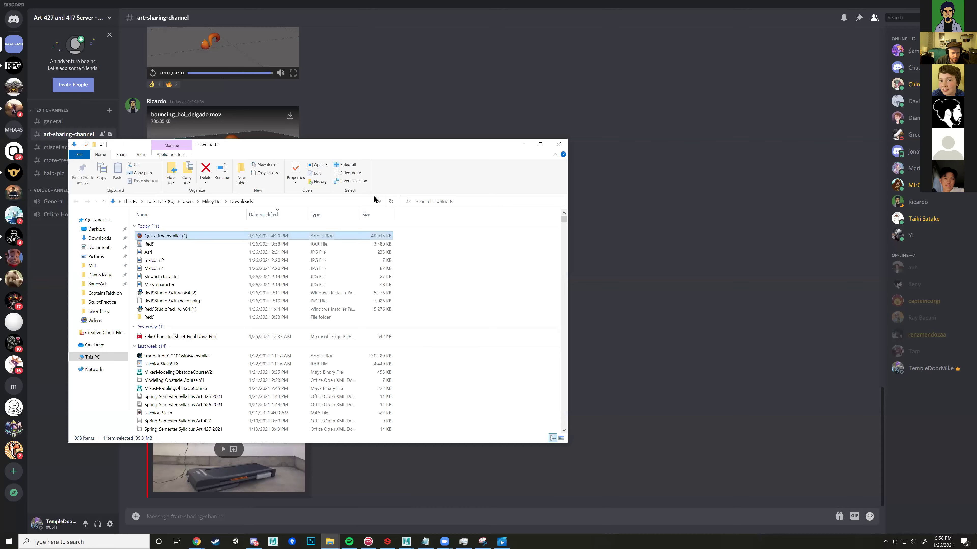
{"action": "left_click_drag", "start_coordinate": [316, 142], "coordinate": [639, 138]}
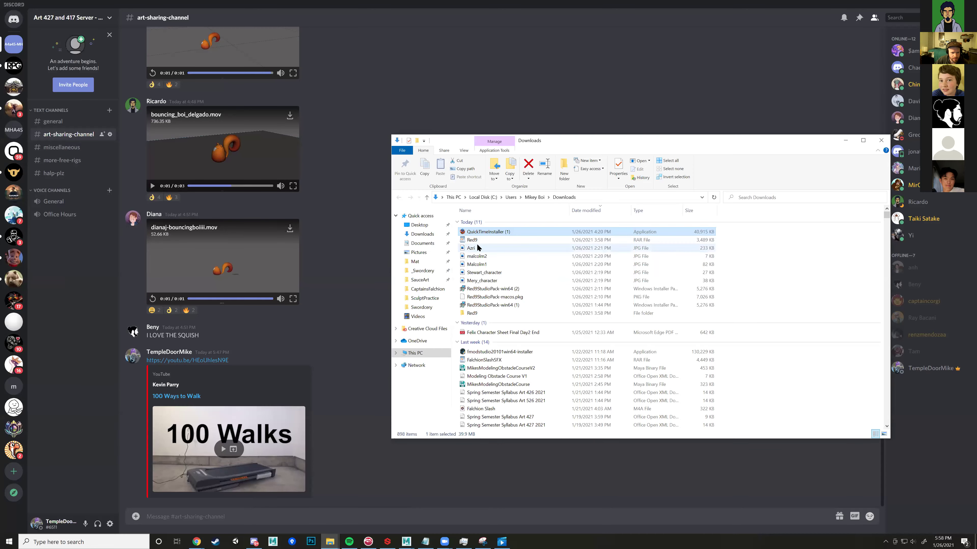
{"action": "left_click", "coordinate": [472, 249]}
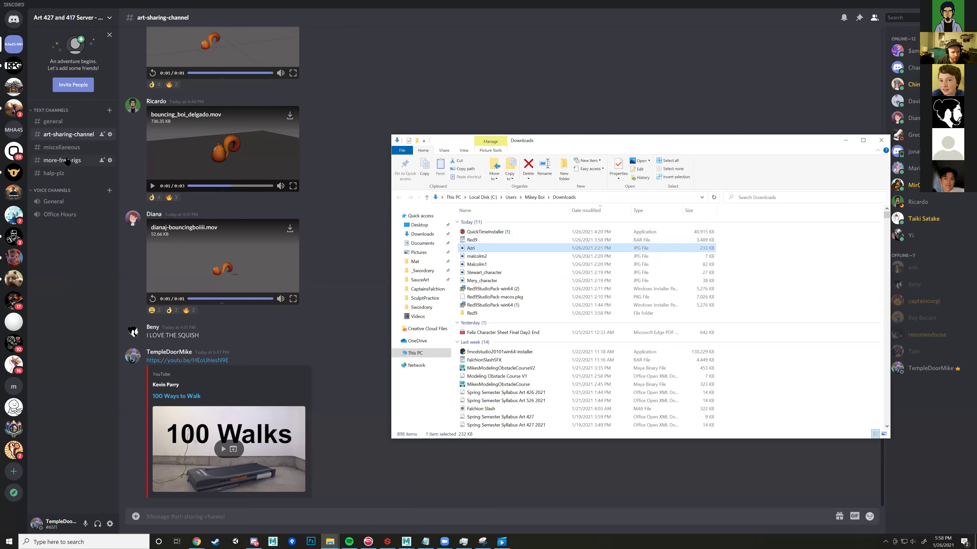
{"action": "left_click", "coordinate": [62, 160]}
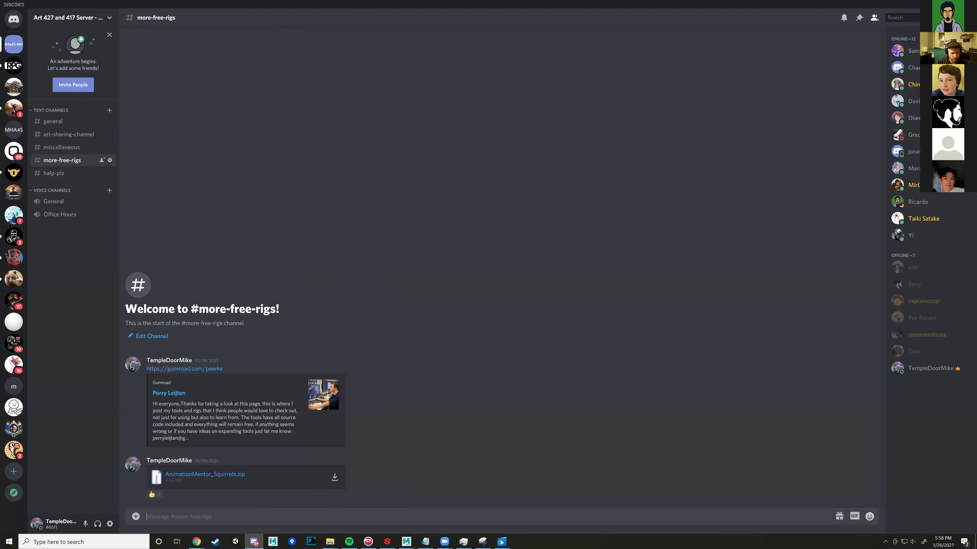
{"action": "left_click", "coordinate": [375, 522]}
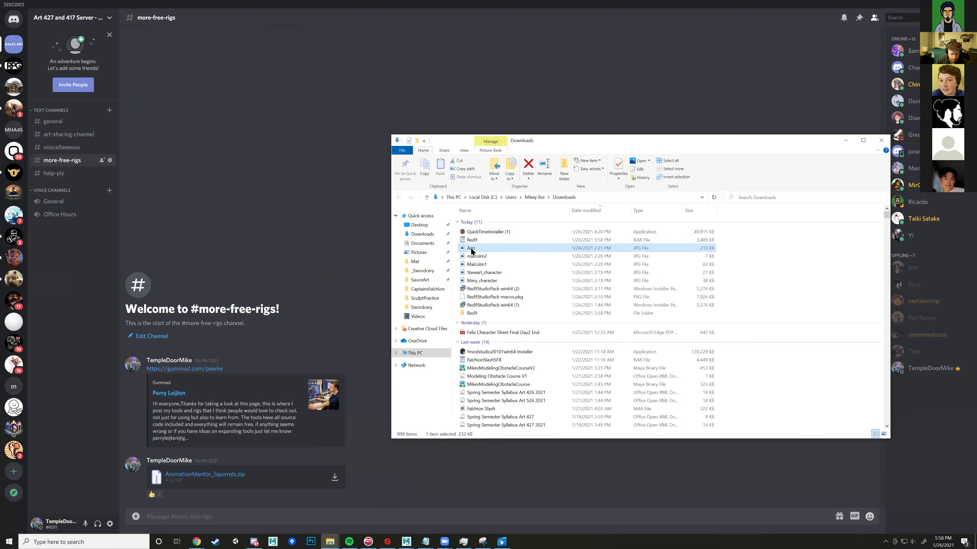
Step: Upload Azri.jpg from Downloads to the more-free-rigs channel with the comment "Azri"
{"action": "left_click_drag", "start_coordinate": [470, 248], "coordinate": [314, 323]}
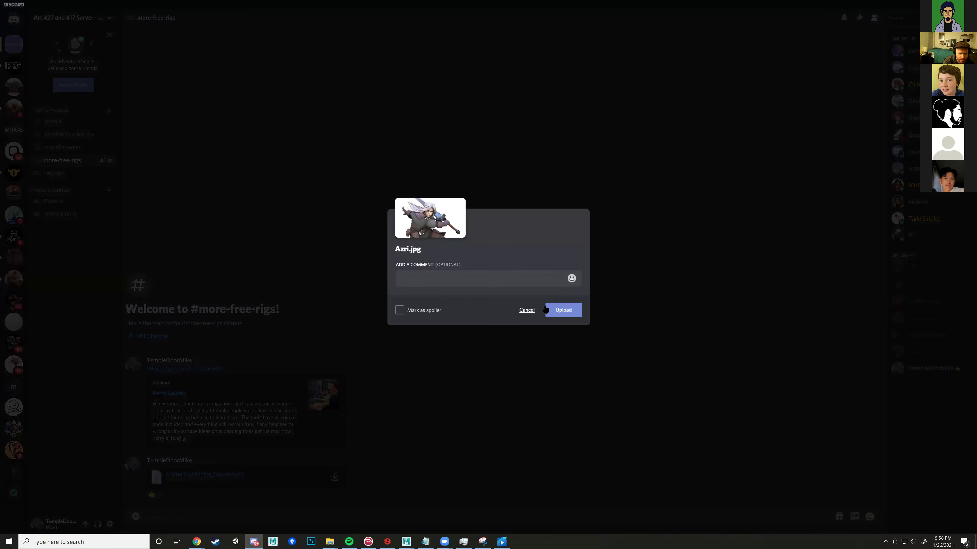
{"action": "type", "text": "Azri"}
{"action": "left_click", "coordinate": [546, 308]}
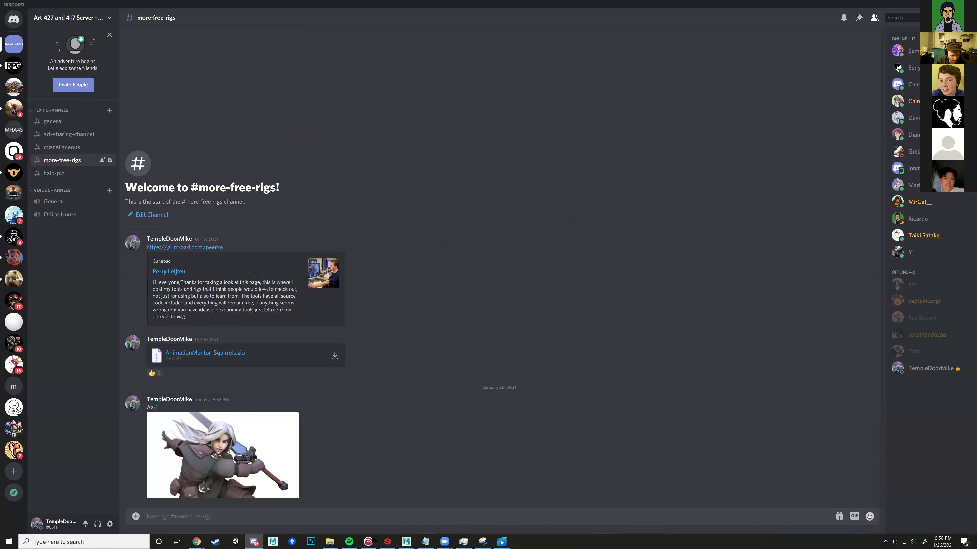
Step: Upload malcolm2.jpg from Downloads to the more-free-rigs channel with the comment "Malcolm"
{"action": "mouse_move", "coordinate": [330, 542]}
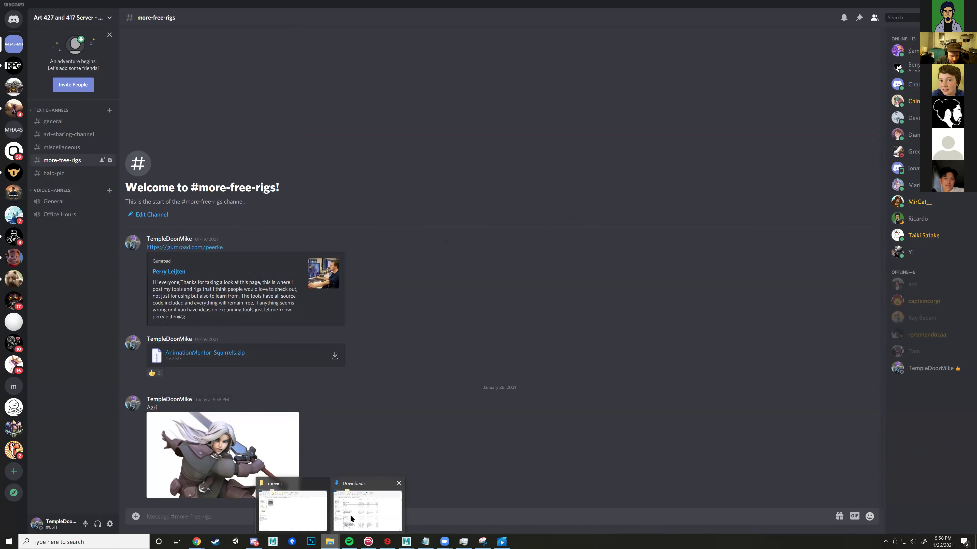
{"action": "left_click", "coordinate": [351, 518]}
{"action": "left_click_drag", "start_coordinate": [481, 259], "coordinate": [405, 352]}
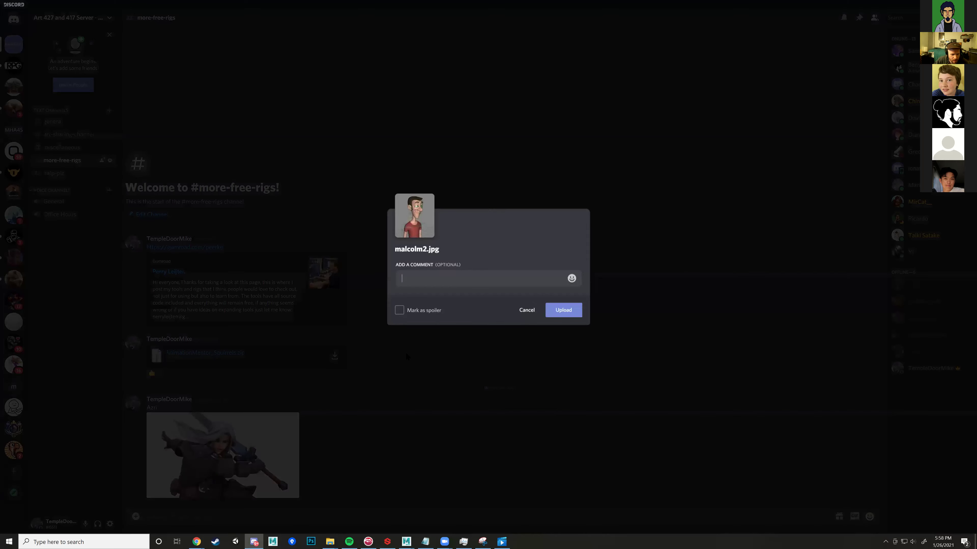
{"action": "type", "text": "Malcolm"}
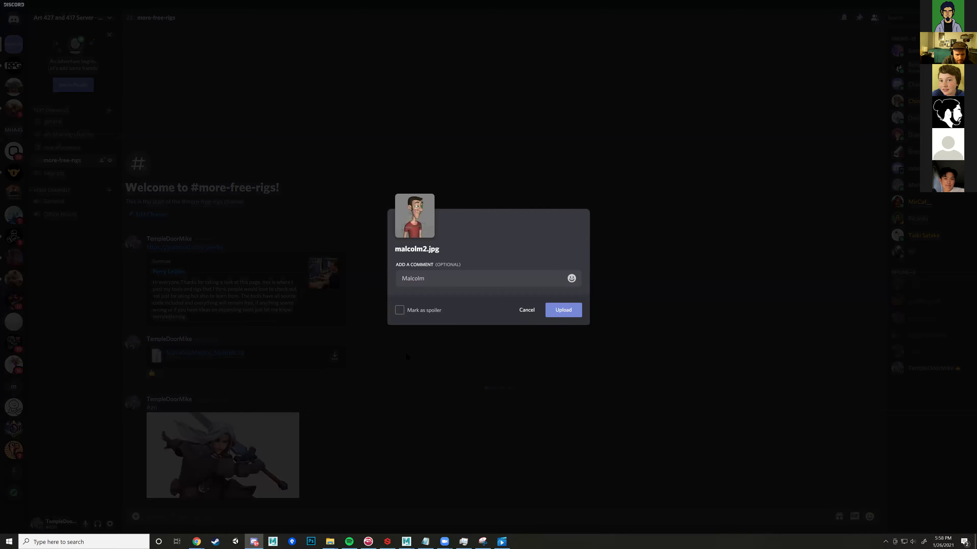
{"action": "key", "text": "Return"}
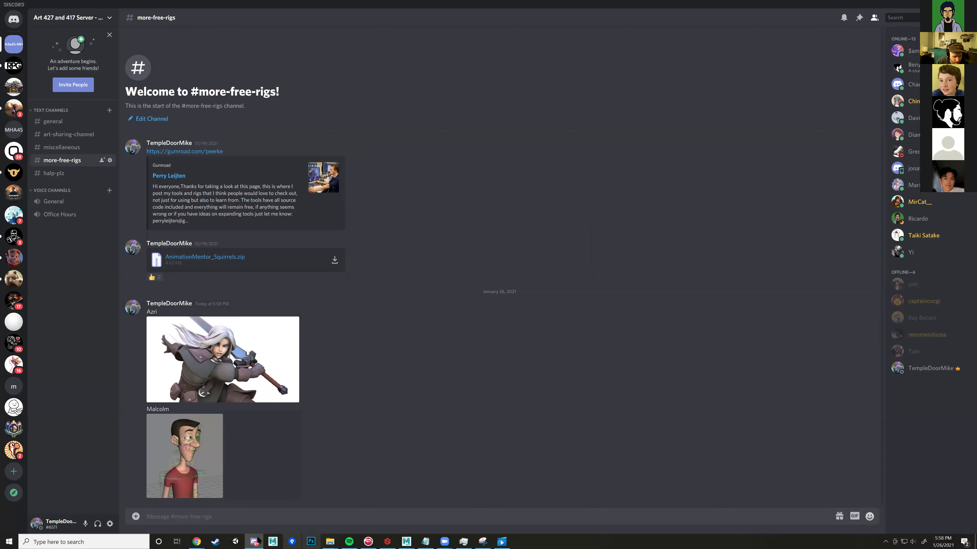
Step: Upload Stewart_character.jpg from Downloads to the more-free-rigs channel with the comment "Stewart"
{"action": "mouse_move", "coordinate": [334, 541]}
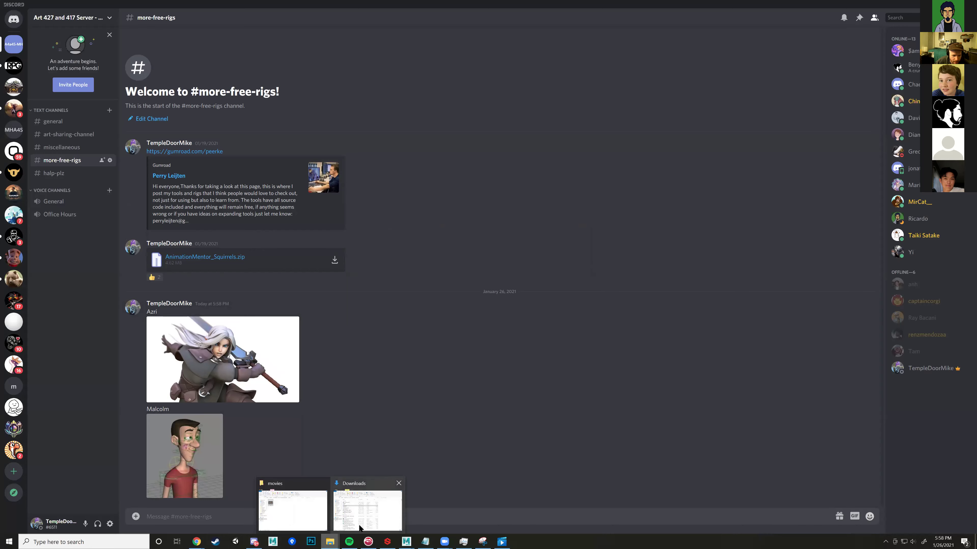
{"action": "left_click", "coordinate": [367, 506]}
{"action": "left_click_drag", "start_coordinate": [488, 273], "coordinate": [269, 443]}
{"action": "type", "text": "Stewart"}
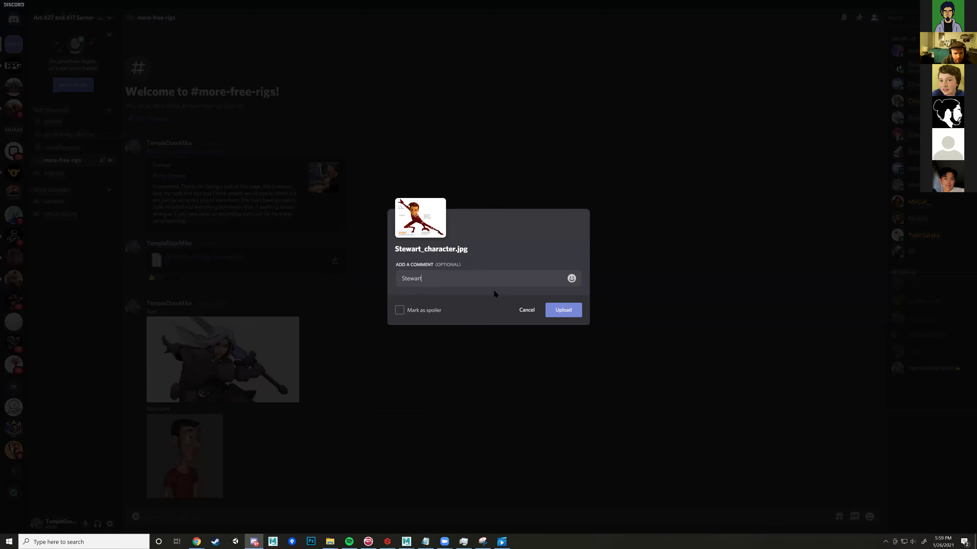
{"action": "left_click", "coordinate": [550, 310]}
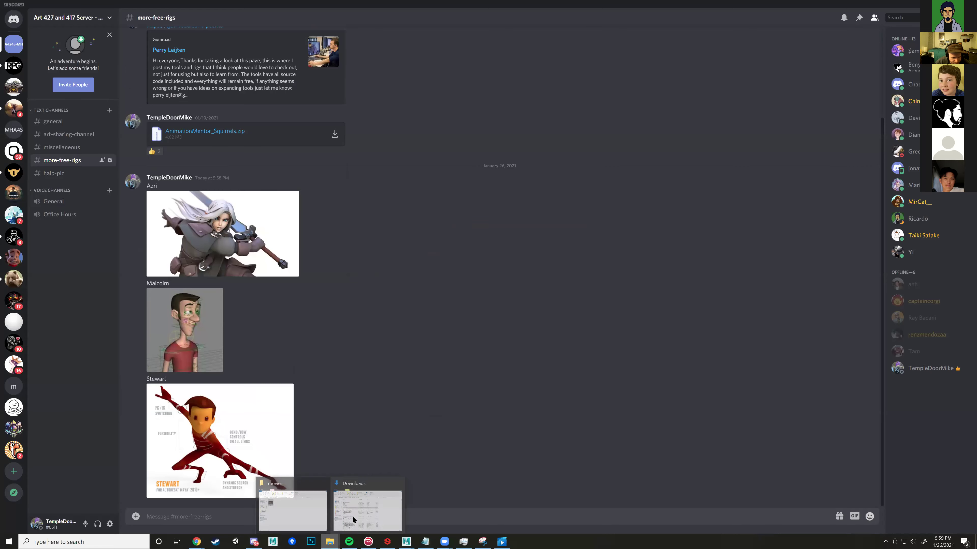
Step: Upload Mery_character.jpg from Downloads to the more-free-rigs channel with the comment "Mery"
{"action": "left_click", "coordinate": [330, 542]}
{"action": "mouse_move", "coordinate": [496, 282]}
{"action": "left_mouse_down"}
{"action": "mouse_move", "coordinate": [384, 282]}
{"action": "mouse_move", "coordinate": [343, 295]}
{"action": "mouse_move", "coordinate": [483, 283]}
{"action": "left_mouse_up"}
{"action": "type", "text": "Mery"}
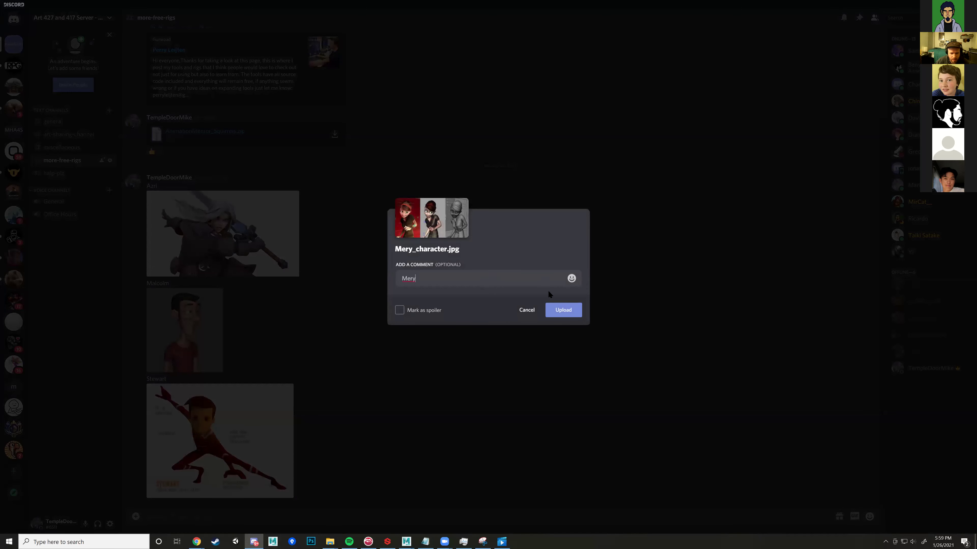
{"action": "left_click", "coordinate": [553, 313]}
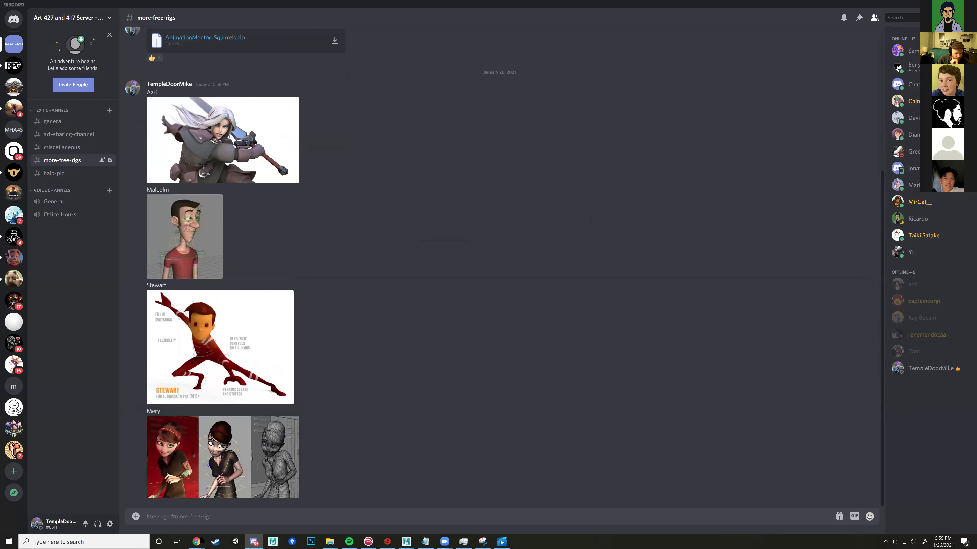
Step: Switch to the ART 427 course page in Chrome and open the "Collection of Great Rigs!" link from the Rigs unit
{"action": "mouse_move", "coordinate": [202, 540]}
{"action": "left_click", "coordinate": [230, 516]}
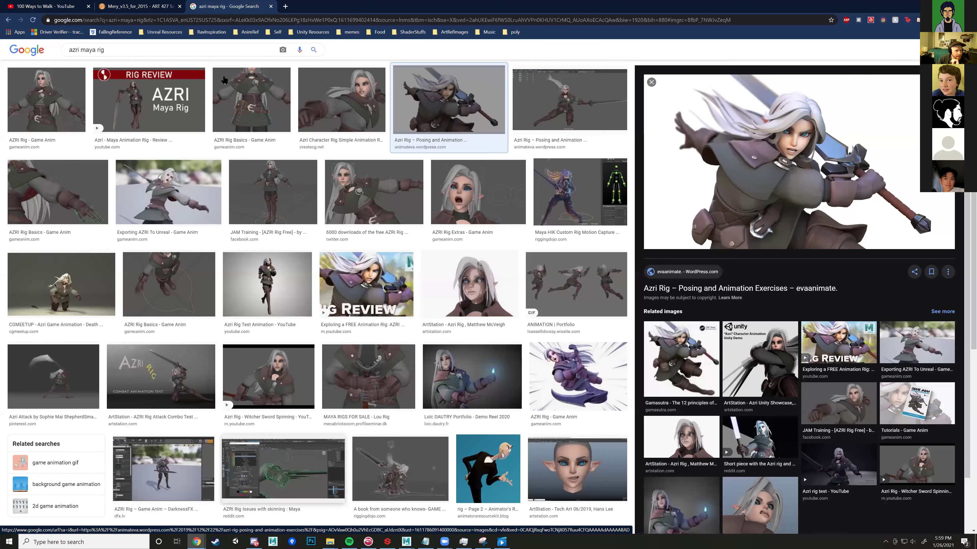
{"action": "left_click", "coordinate": [138, 6]}
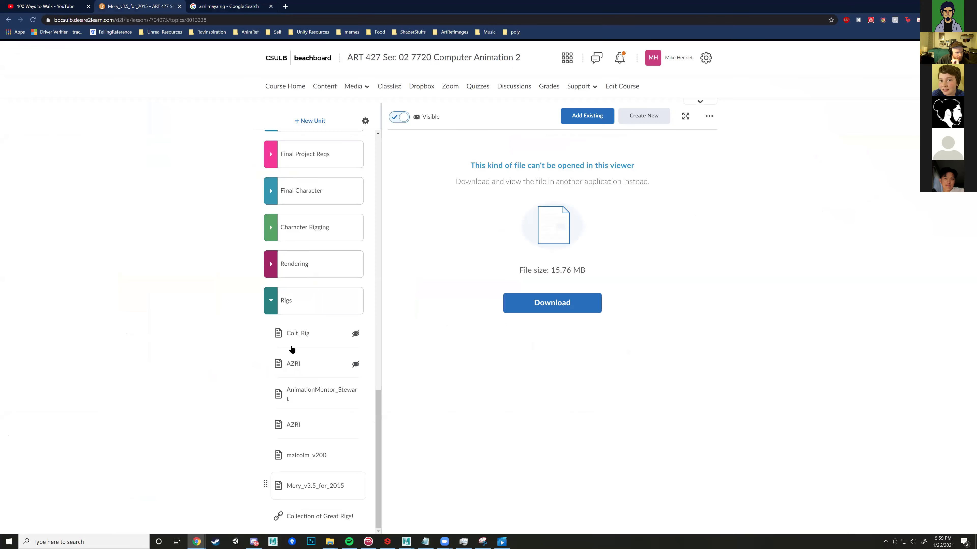
{"action": "left_click", "coordinate": [331, 521]}
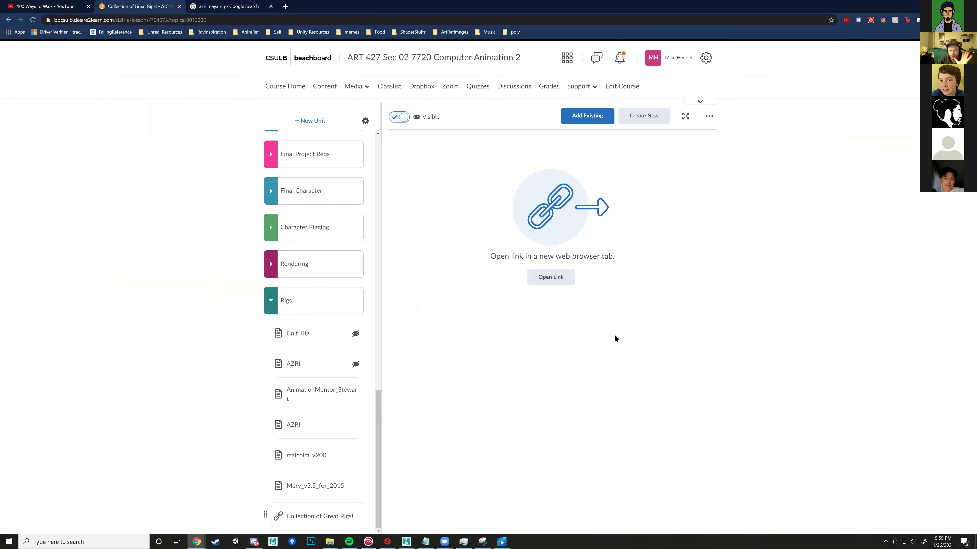
{"action": "left_click", "coordinate": [554, 279]}
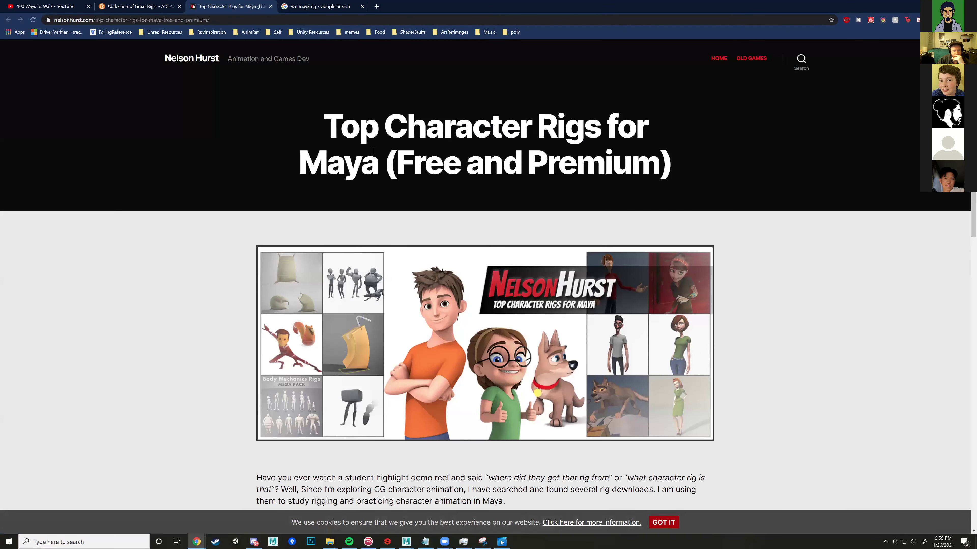
Step: Look through the basic, advanced character and creature rigs on the Top Character Rigs for Maya page
{"action": "scroll", "coordinate": [312, 219], "scroll_direction": "down", "scroll_amount": 5}
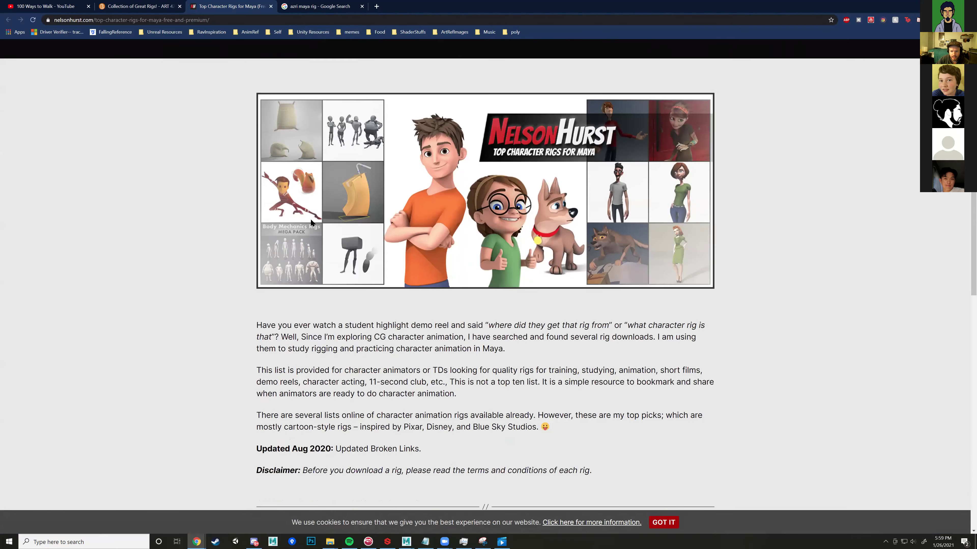
{"action": "scroll", "coordinate": [312, 222], "scroll_direction": "down", "scroll_amount": 5}
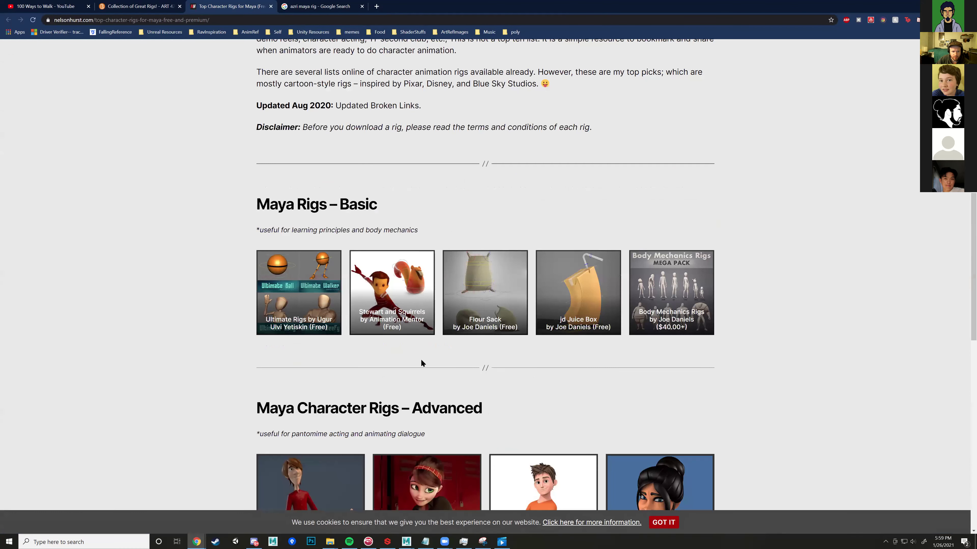
{"action": "scroll", "coordinate": [477, 348], "scroll_direction": "down", "scroll_amount": 5}
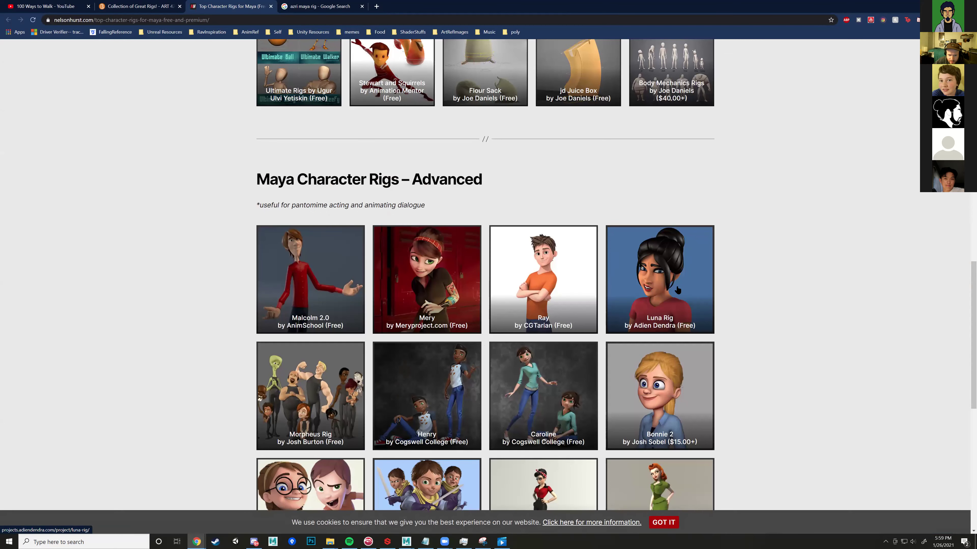
{"action": "scroll", "coordinate": [687, 291], "scroll_direction": "down", "scroll_amount": 1}
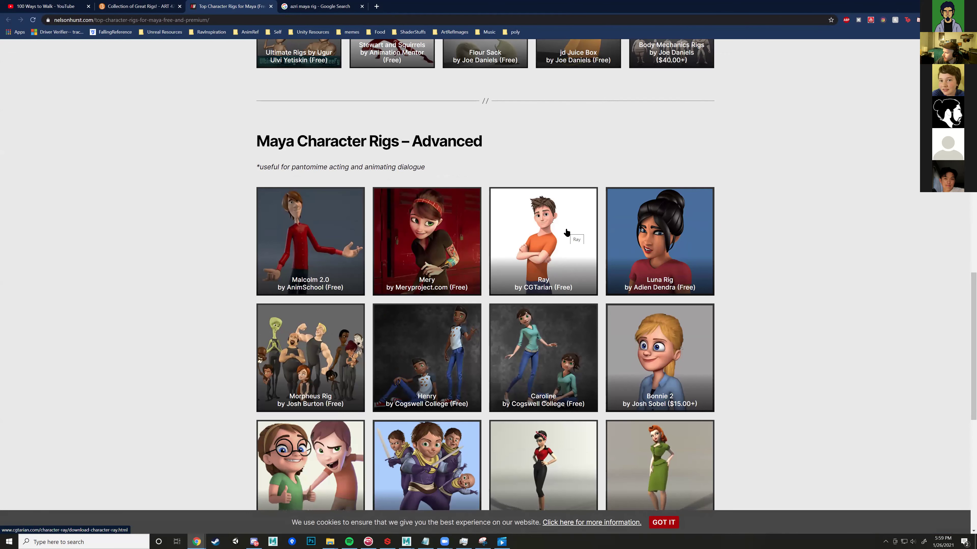
{"action": "scroll", "coordinate": [566, 233], "scroll_direction": "down", "scroll_amount": 2}
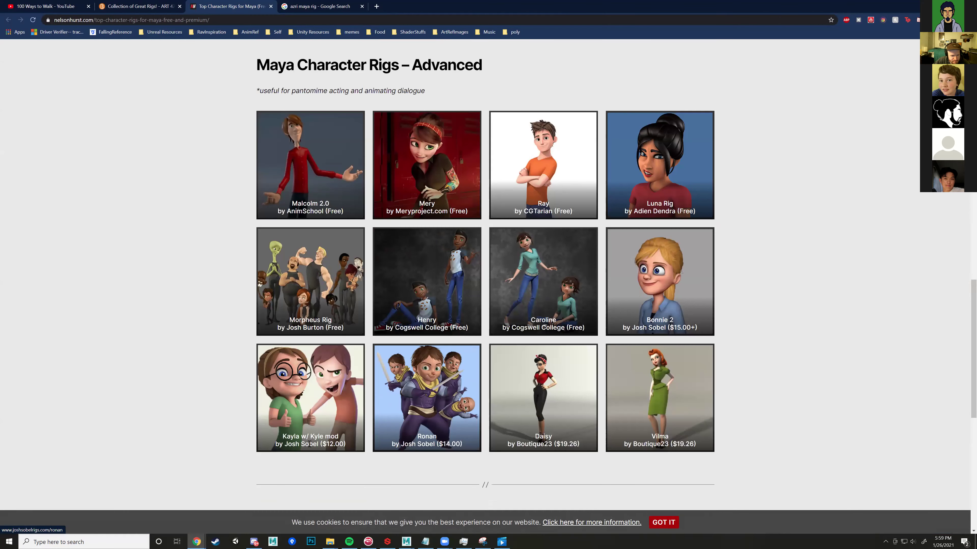
{"action": "scroll", "coordinate": [426, 420], "scroll_direction": "down", "scroll_amount": 10}
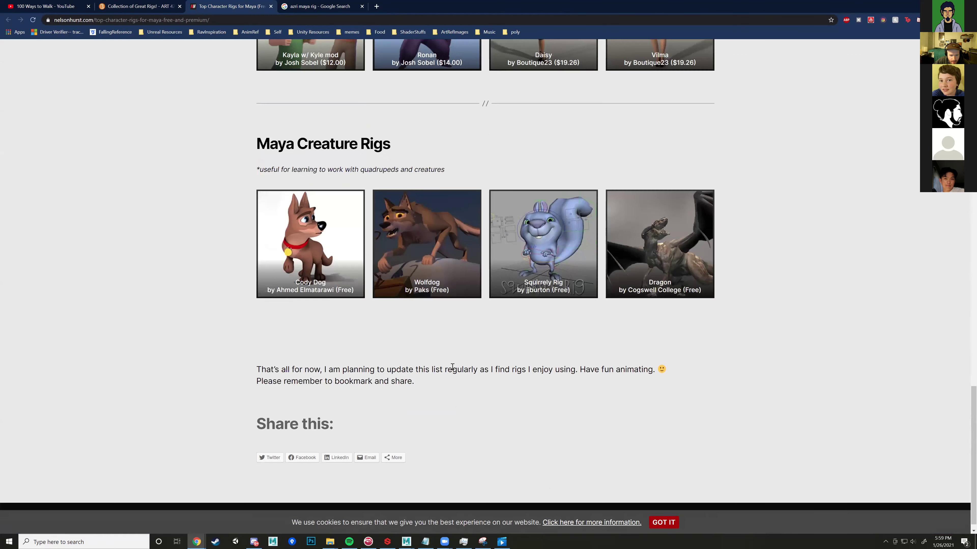
{"action": "scroll", "coordinate": [497, 314], "scroll_direction": "up", "scroll_amount": 20}
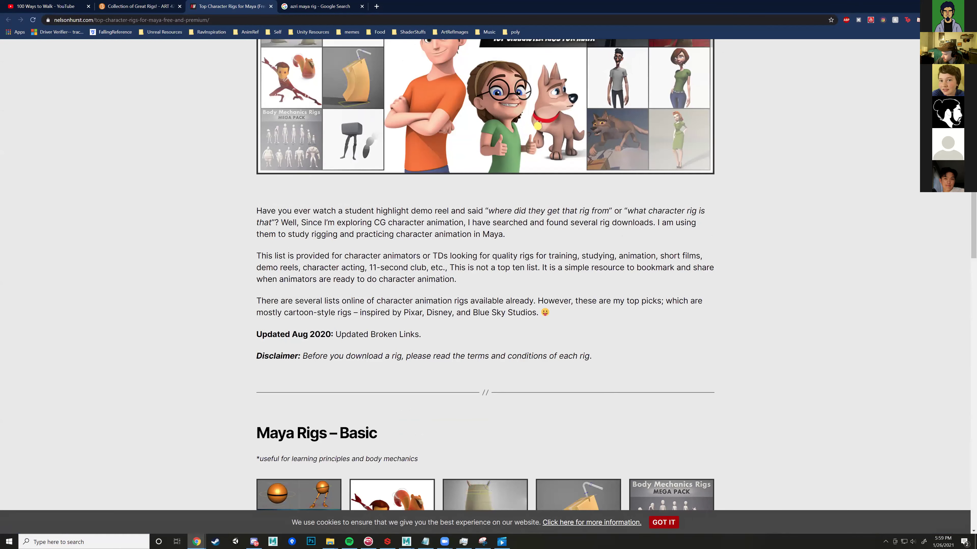
Step: Switch to Discord and open the gumroad.com/peerke link posted near the start of the more-free-rigs channel
{"action": "left_click", "coordinate": [254, 541]}
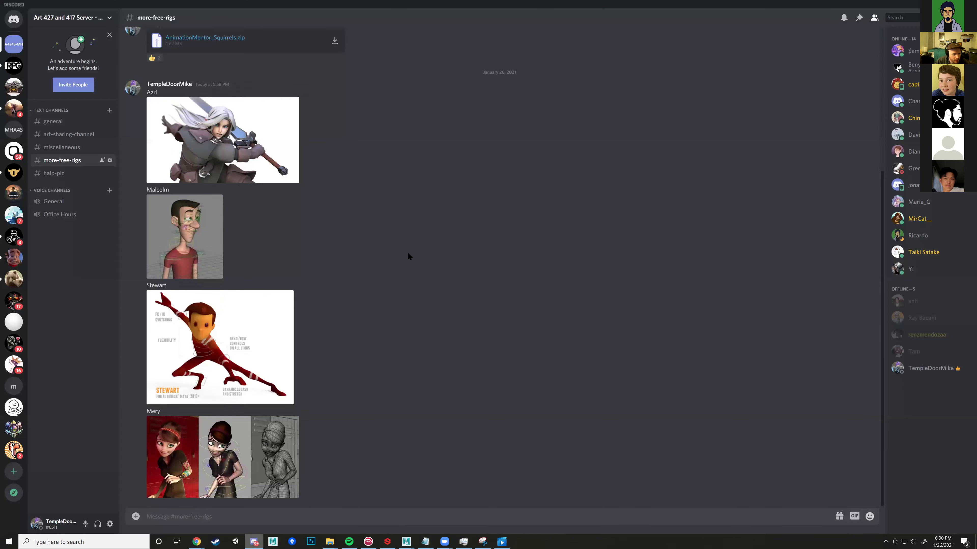
{"action": "scroll", "coordinate": [403, 262], "scroll_direction": "up", "scroll_amount": 5}
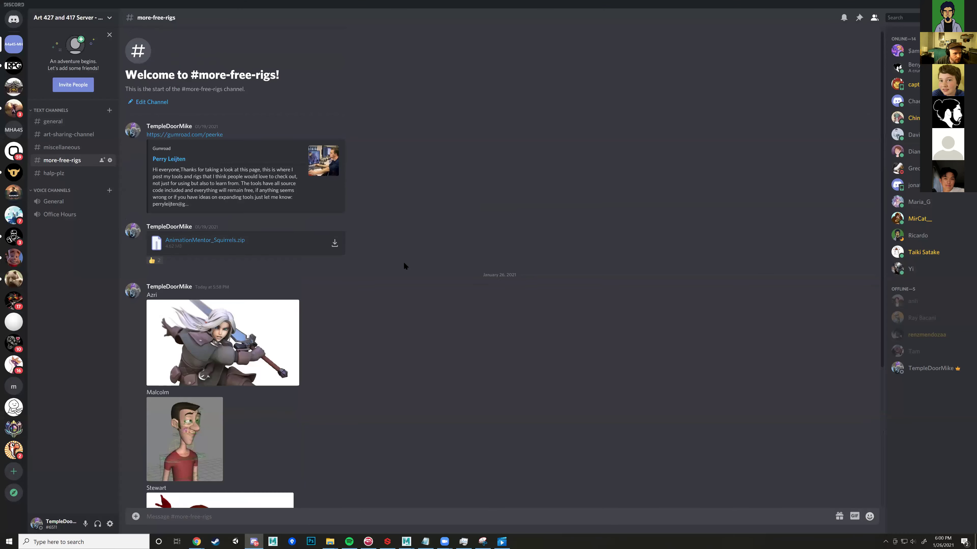
{"action": "left_click", "coordinate": [191, 136]}
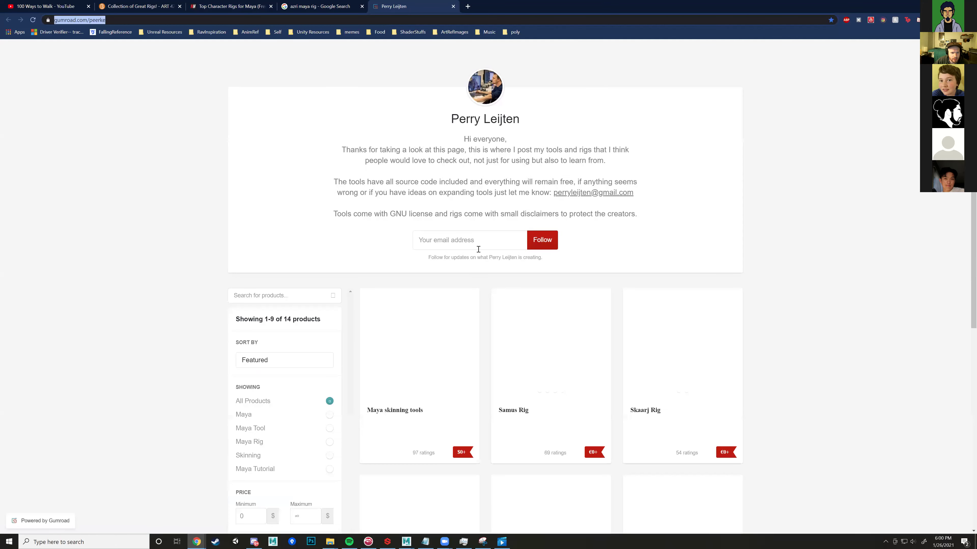
Step: Look through the rigs and Maya tools on the Gumroad page, and return to the "azri maya rig" image results
{"action": "scroll", "coordinate": [546, 293], "scroll_direction": "down", "scroll_amount": 3}
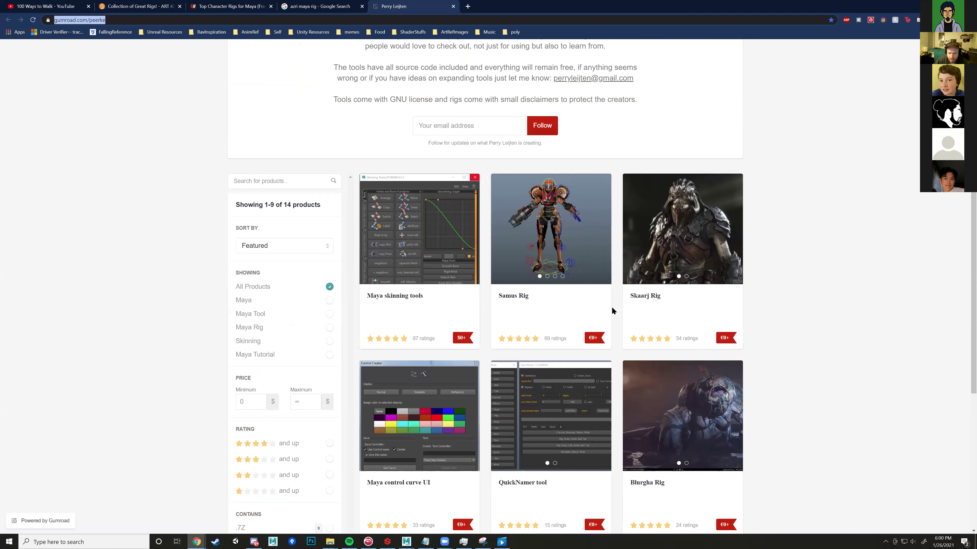
{"action": "scroll", "coordinate": [612, 309], "scroll_direction": "down", "scroll_amount": 5}
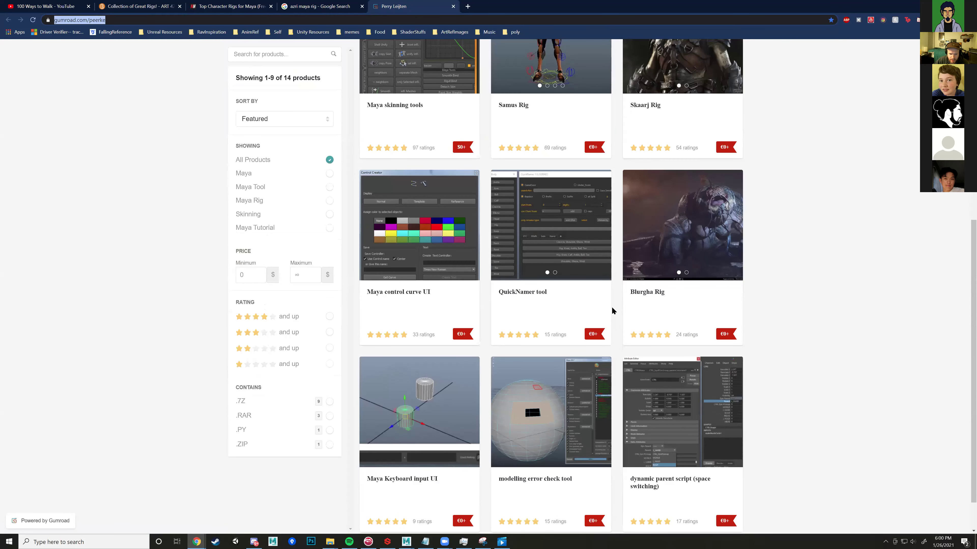
{"action": "scroll", "coordinate": [612, 308], "scroll_direction": "down", "scroll_amount": 1}
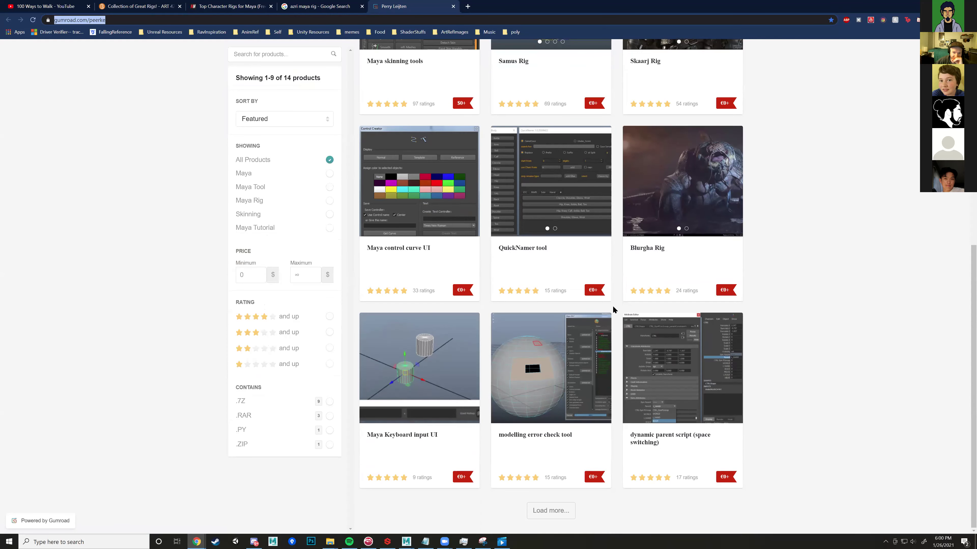
{"action": "scroll", "coordinate": [612, 307], "scroll_direction": "up", "scroll_amount": 5}
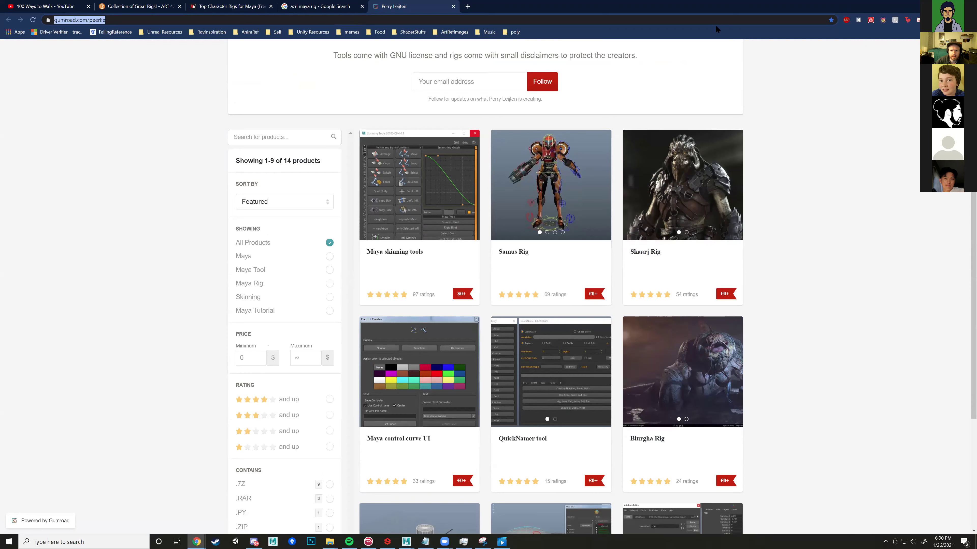
{"action": "left_click", "coordinate": [302, 8]}
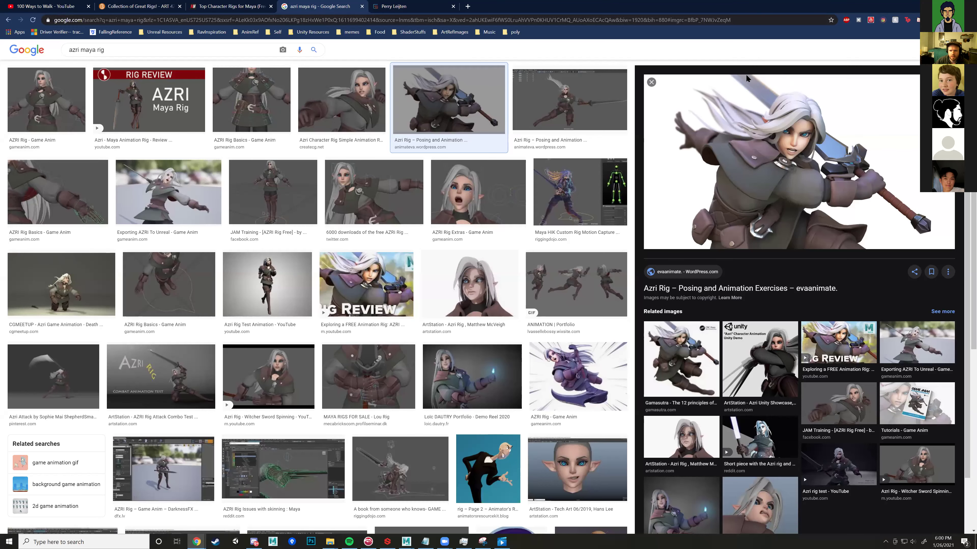
Step: Open a blank browser tab with its address field ready for a web search
{"action": "key", "text": "Escape"}
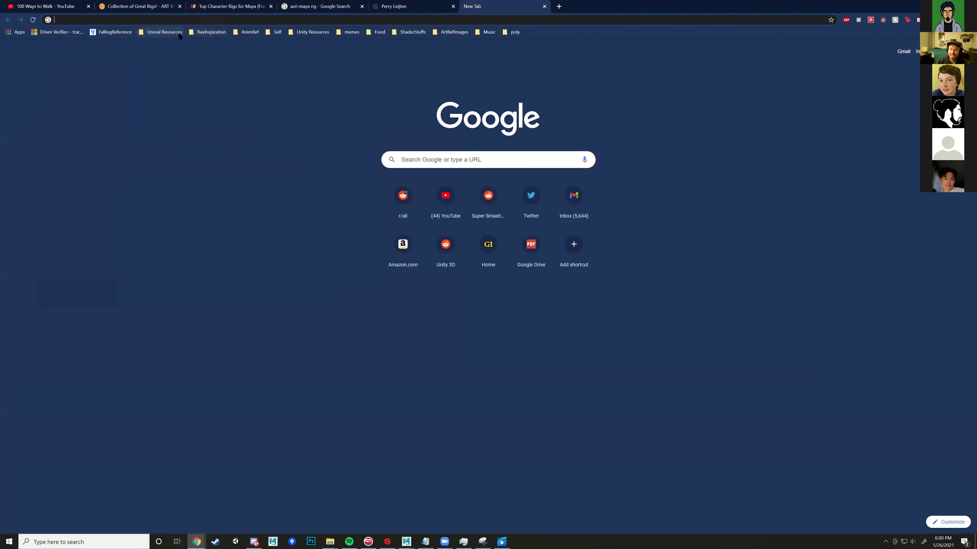
{"action": "left_click", "coordinate": [156, 23]}
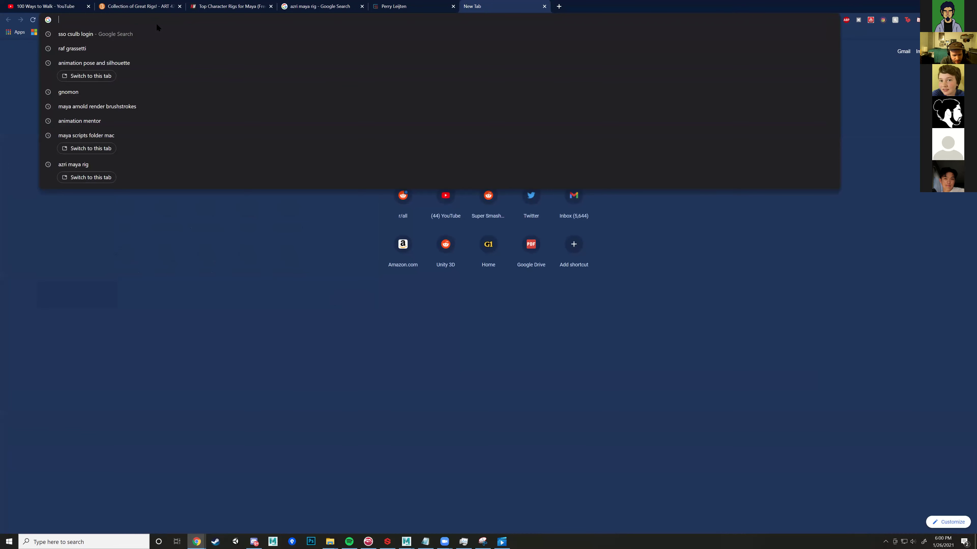
{"action": "type", "text": "chisto"}
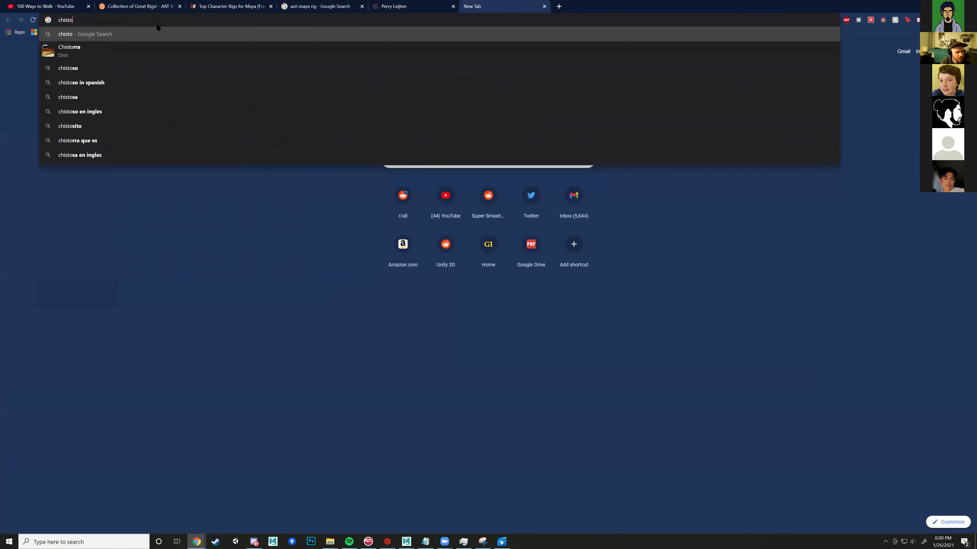
{"action": "type", "text": "p"}
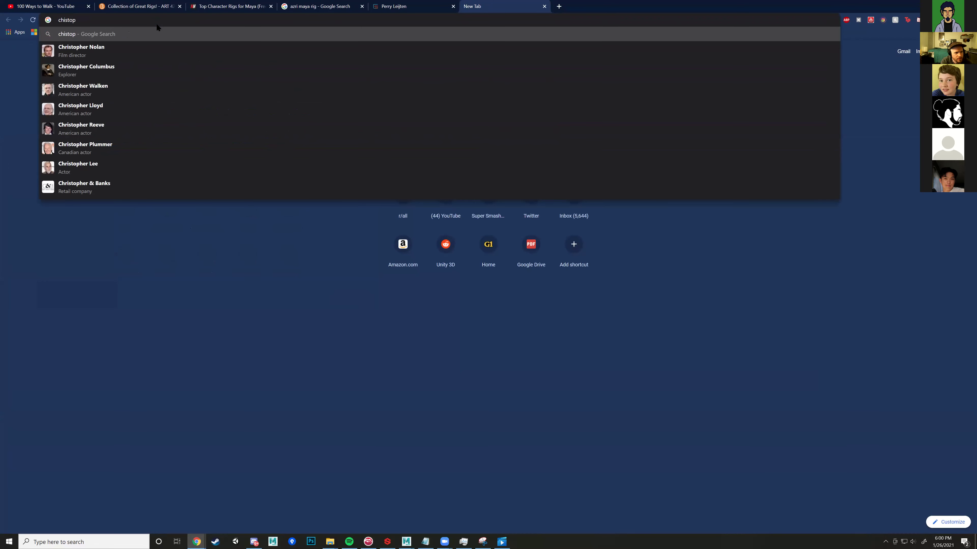
{"action": "type", "text": "h"}
{"action": "key", "text": "BackSpace"}
{"action": "key", "text": "BackSpace"}
{"action": "key", "text": "BackSpace"}
{"action": "key", "text": "BackSpace"}
{"action": "key", "text": "BackSpace"}
{"action": "key", "text": "BackSpace"}
{"action": "key", "text": "BackSpace"}
{"action": "key", "text": "BackSpace"}
Step: Search the web for "zelda rig" together with the rig creator's first name
{"action": "type", "text": "zelda"}
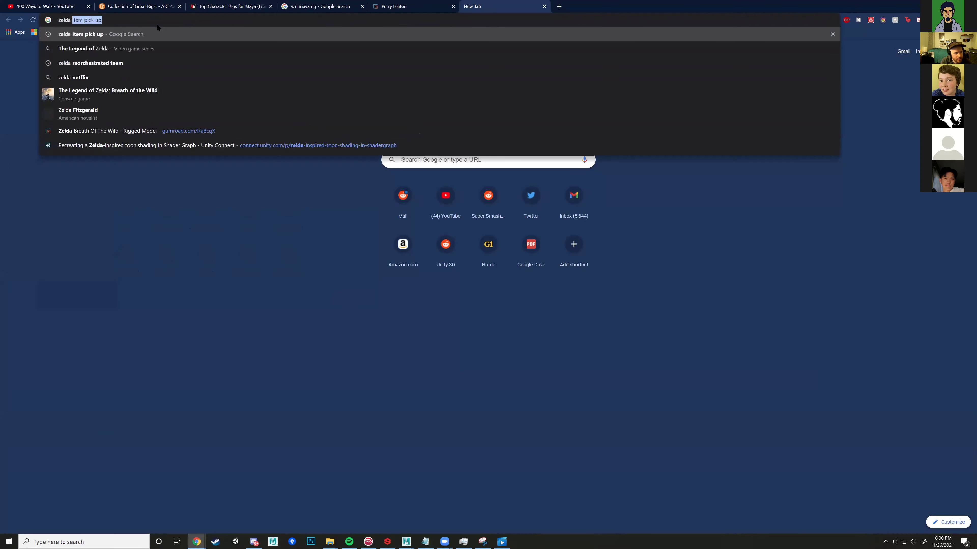
{"action": "type", "text": " rig christ"}
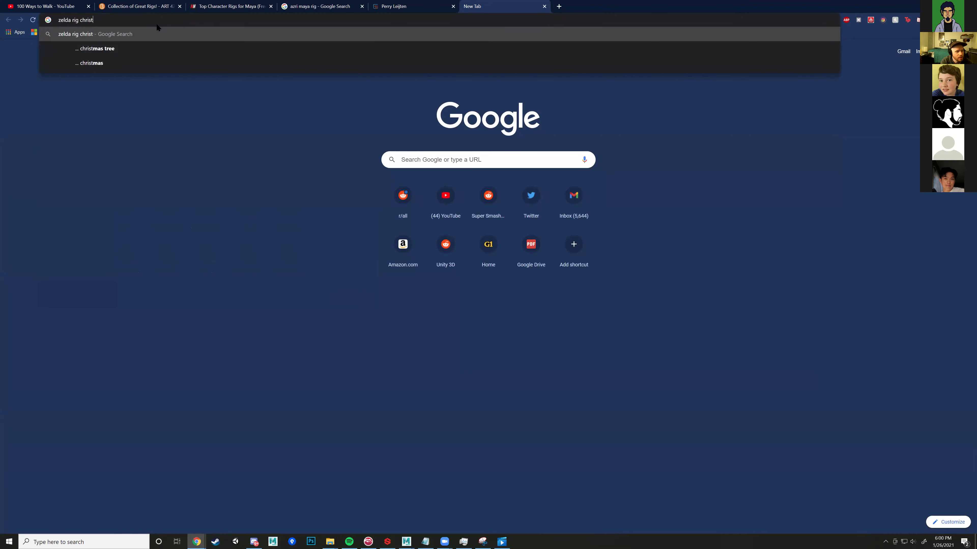
{"action": "type", "text": "of"}
{"action": "key", "text": "Return"}
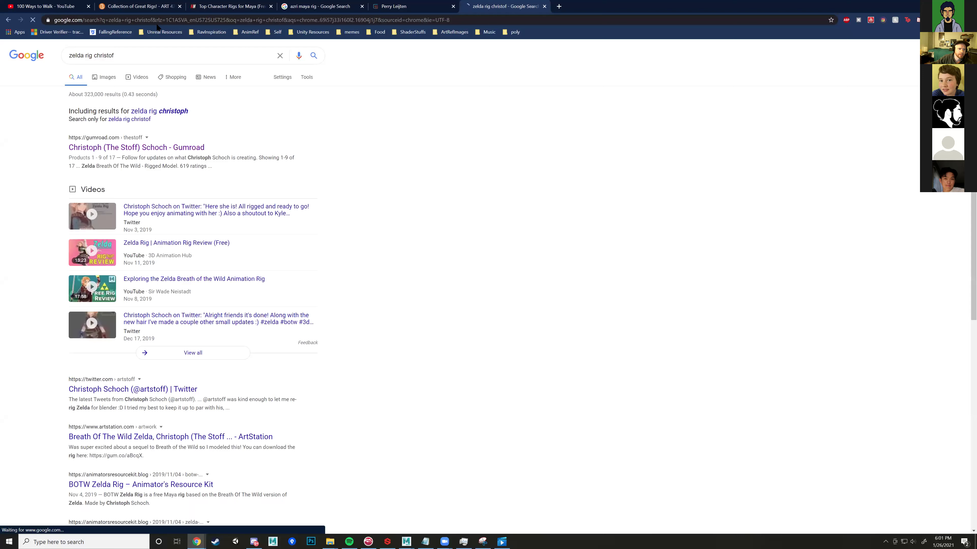
Step: Open the creator's Gumroad store from the search results in a separate tab and look over its rigged models
{"action": "middle_click", "coordinate": [139, 149]}
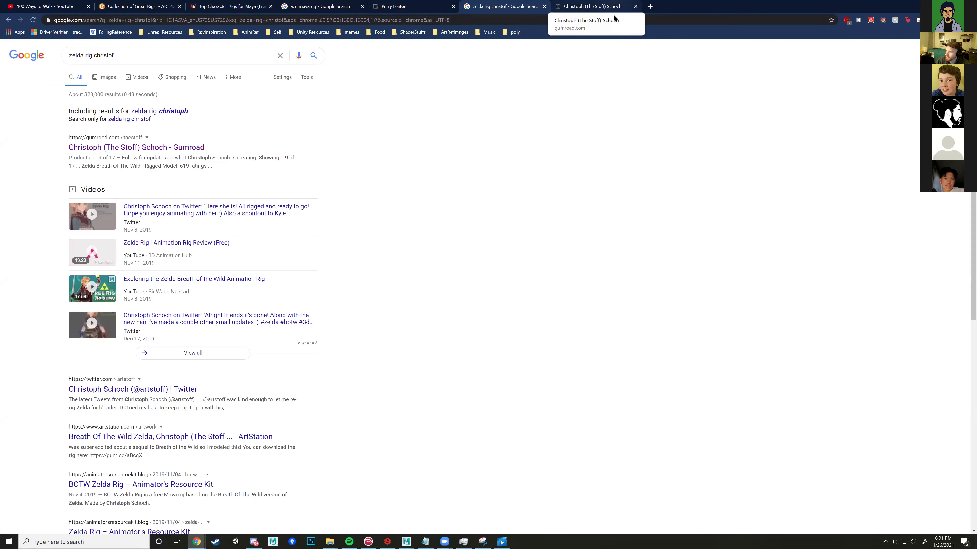
{"action": "left_click", "coordinate": [613, 13]}
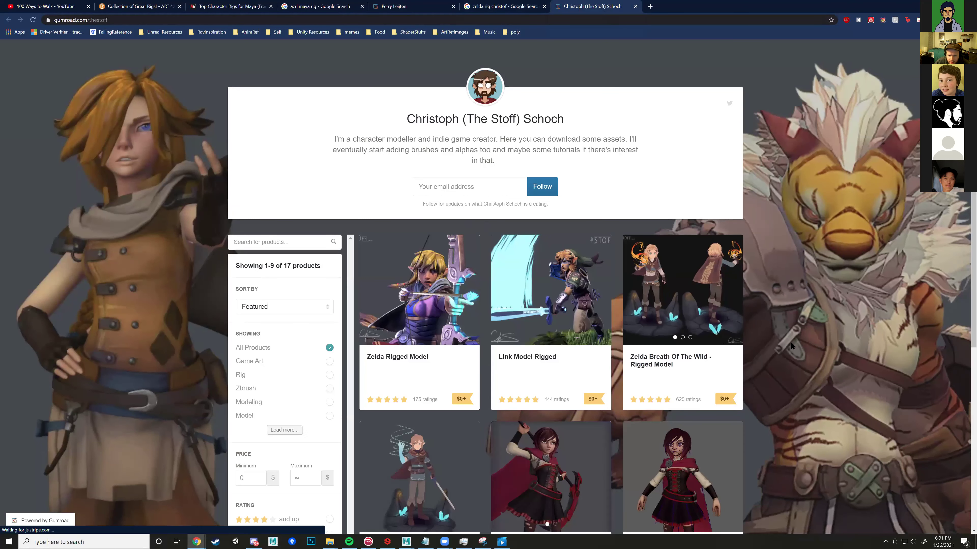
{"action": "scroll", "coordinate": [790, 342], "scroll_direction": "down", "scroll_amount": 5}
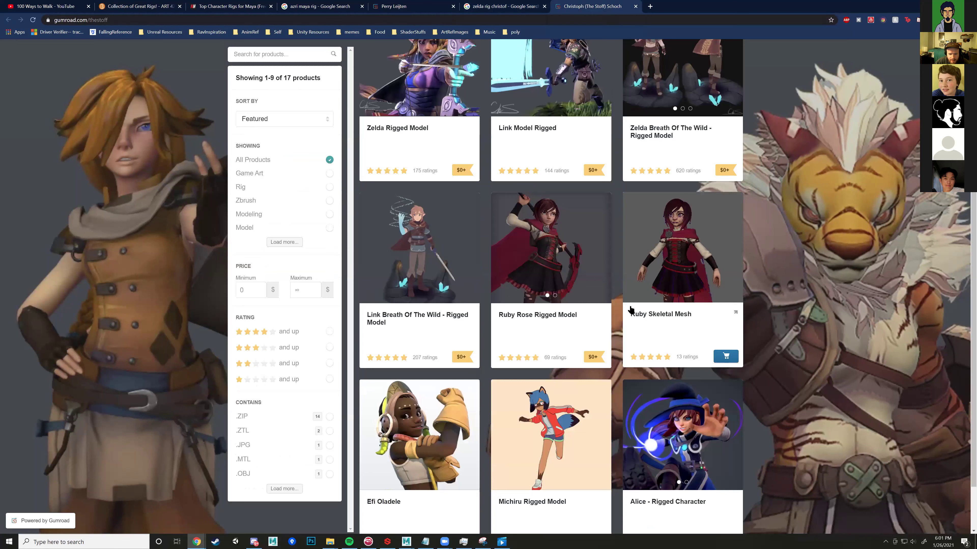
Step: Copy the Gumroad store's address and post it in the more-free-rigs channel in Discord
{"action": "left_click", "coordinate": [134, 21]}
{"action": "key", "text": "ctrl+c"}
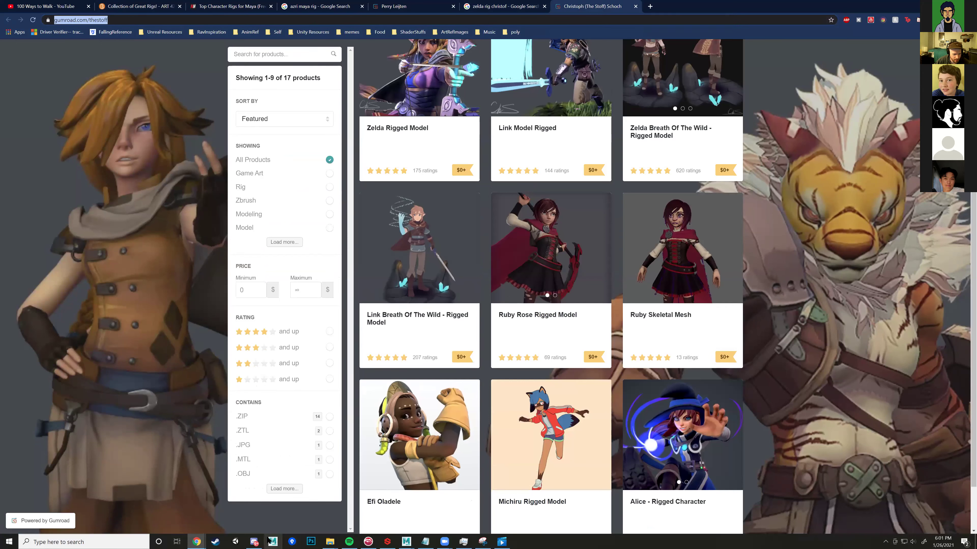
{"action": "left_click", "coordinate": [254, 542]}
{"action": "scroll", "coordinate": [335, 392], "scroll_direction": "down", "scroll_amount": 5}
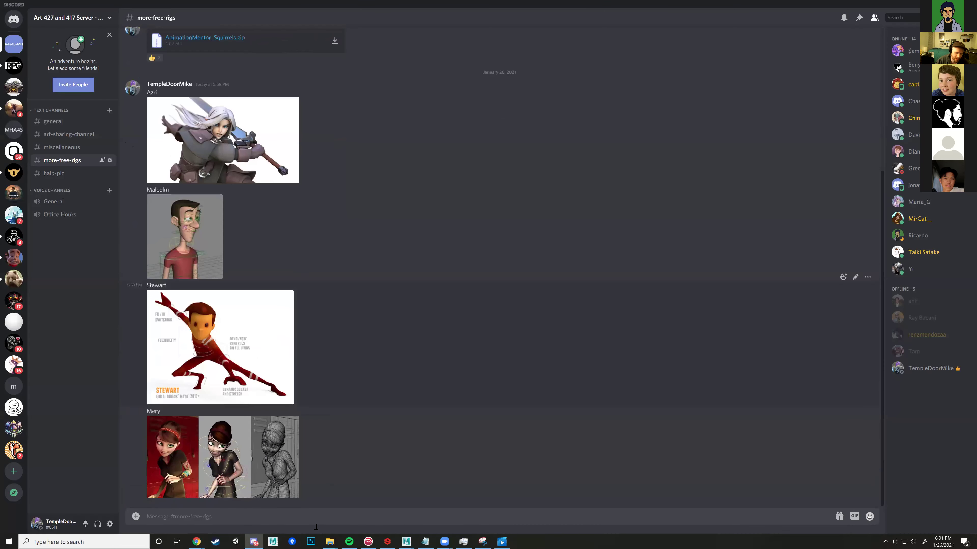
{"action": "key", "text": "ctrl+v"}
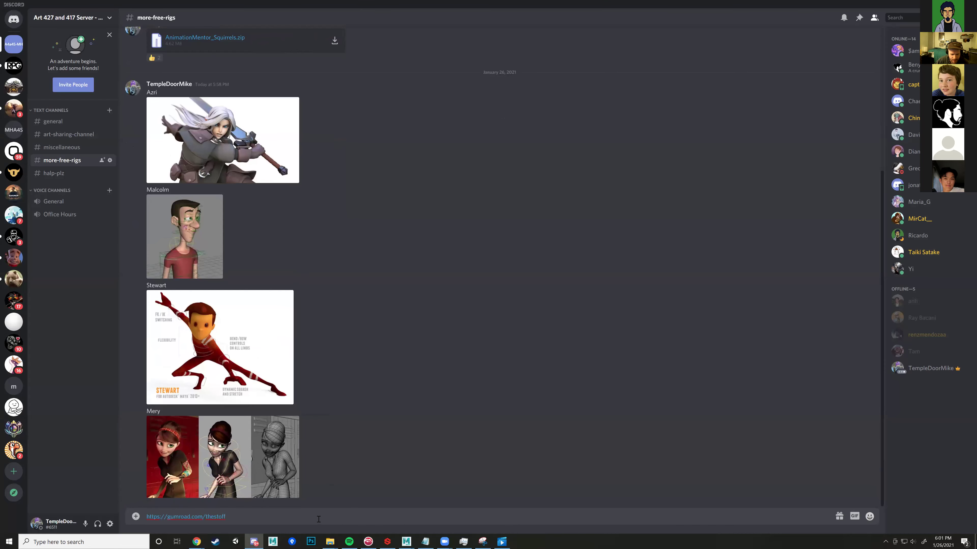
{"action": "key", "text": "Return"}
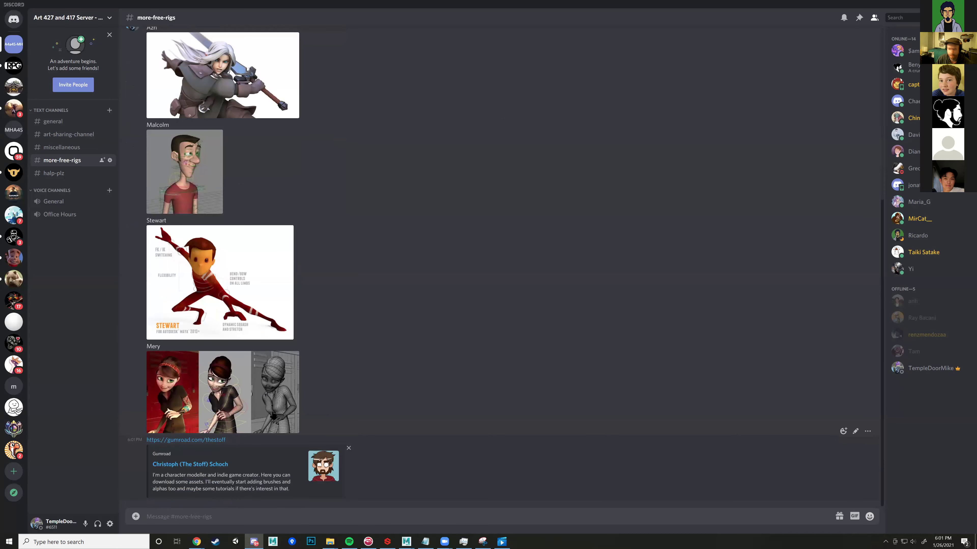
Step: Switch back to Chrome and look through the Zelda, Link, Ruby Rose and Michiru rigs in the Gumroad store
{"action": "key", "text": "super+1"}
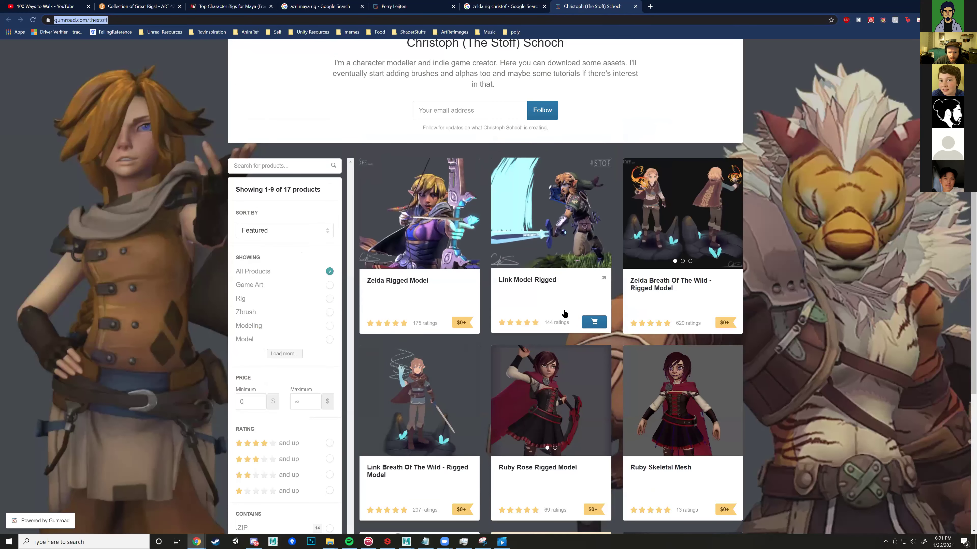
{"action": "mouse_move", "coordinate": [700, 280]}
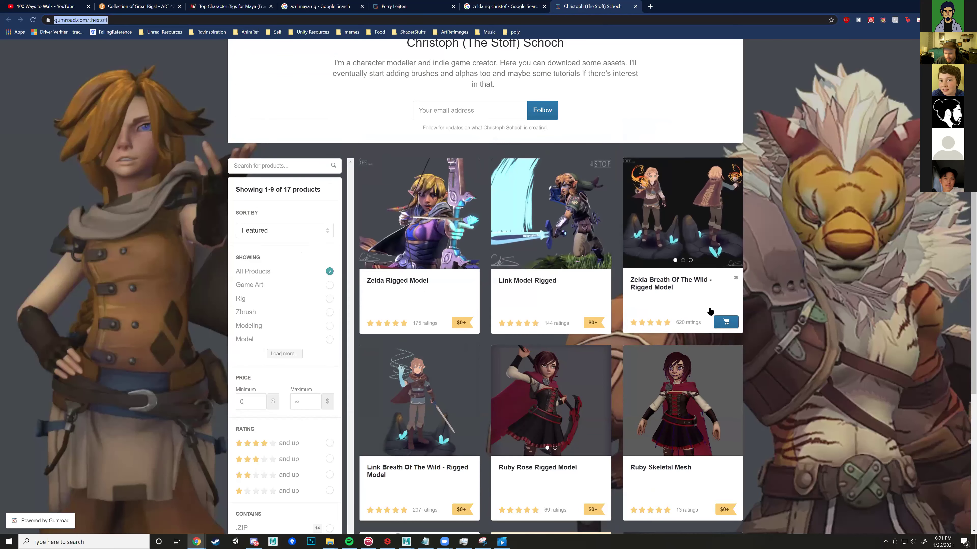
{"action": "scroll", "coordinate": [701, 316], "scroll_direction": "down", "scroll_amount": 2}
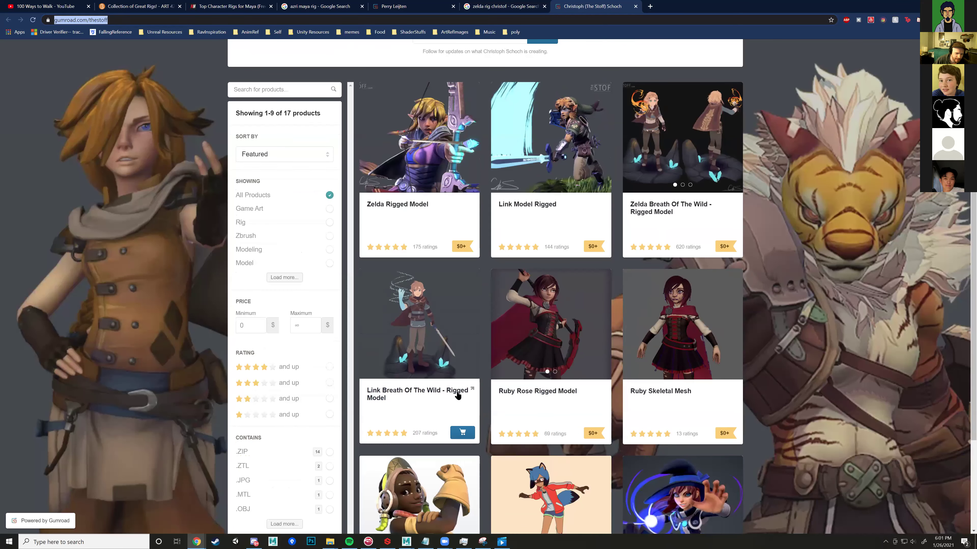
{"action": "mouse_move", "coordinate": [564, 405]}
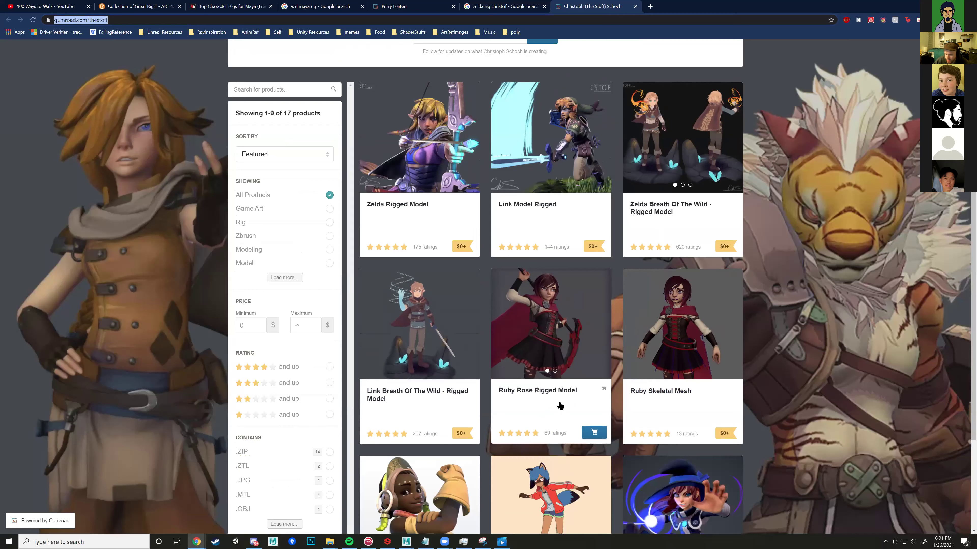
{"action": "scroll", "coordinate": [560, 406], "scroll_direction": "down", "scroll_amount": 3}
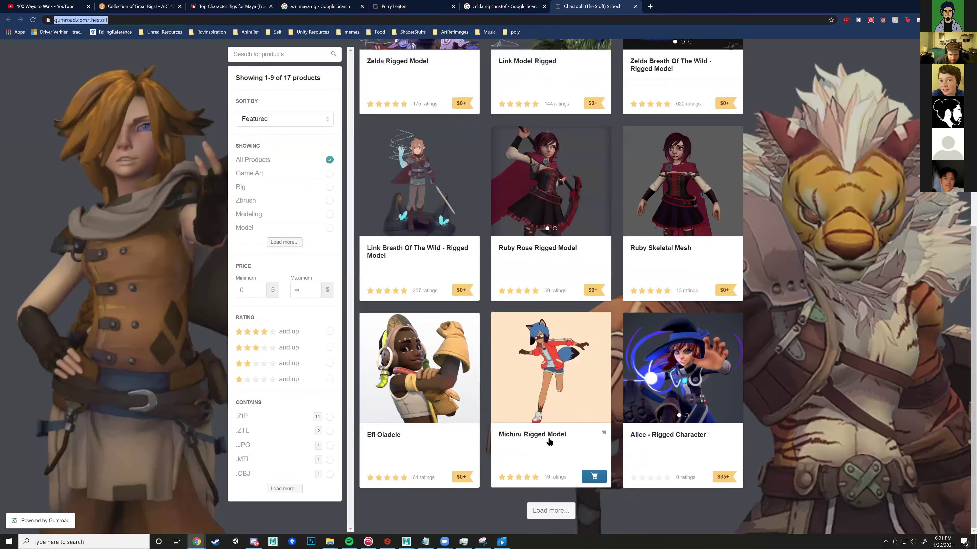
{"action": "mouse_move", "coordinate": [447, 457]}
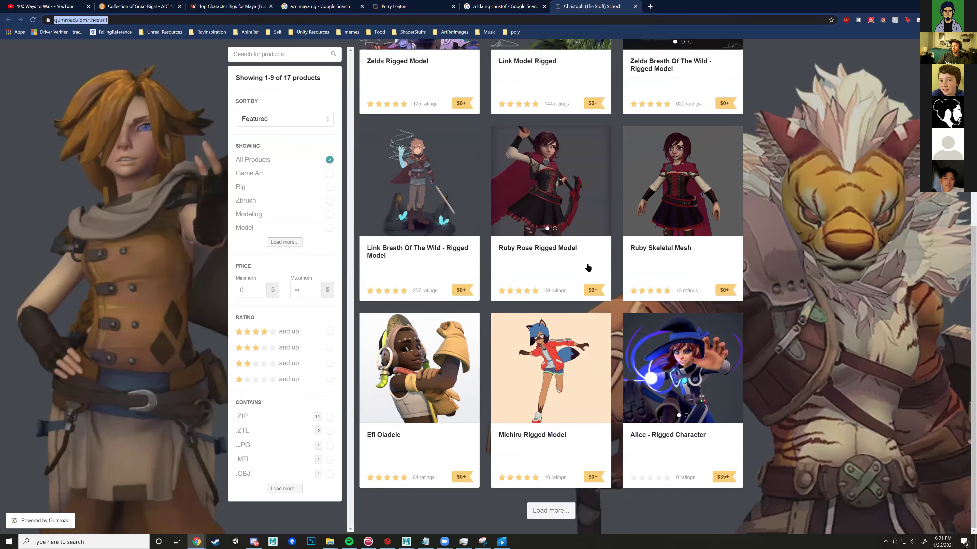
Step: View the Ruby Rose Rigged Model's product details and description, and close them
{"action": "left_click", "coordinate": [565, 264]}
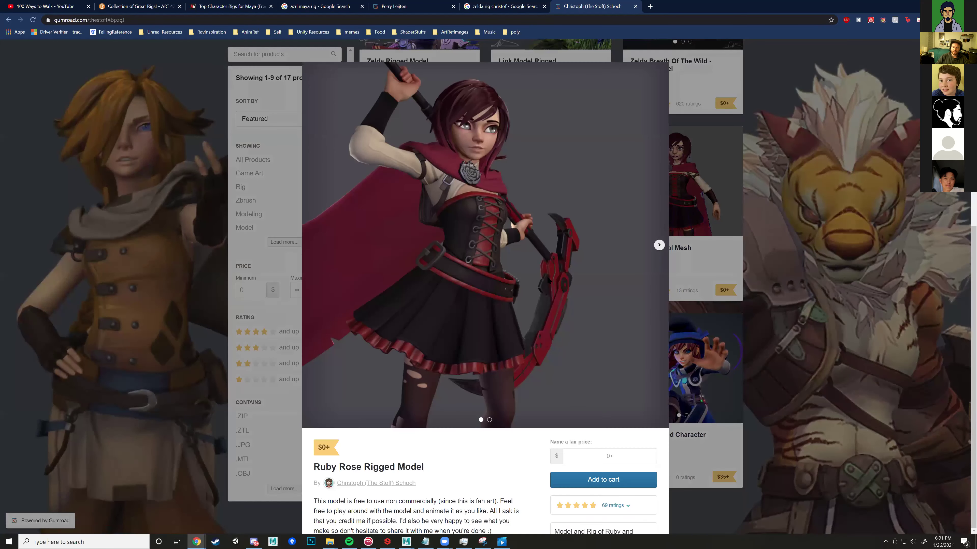
{"action": "scroll", "coordinate": [608, 364], "scroll_direction": "down", "scroll_amount": 3}
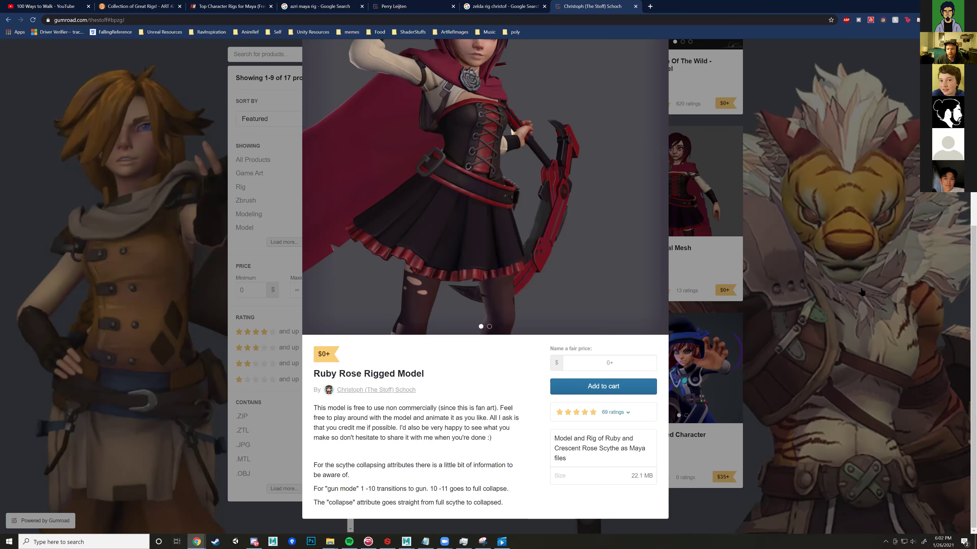
{"action": "left_click", "coordinate": [861, 293]}
Step: Load the store's remaining products and look through the complete list of rigs and models
{"action": "left_click", "coordinate": [538, 512]}
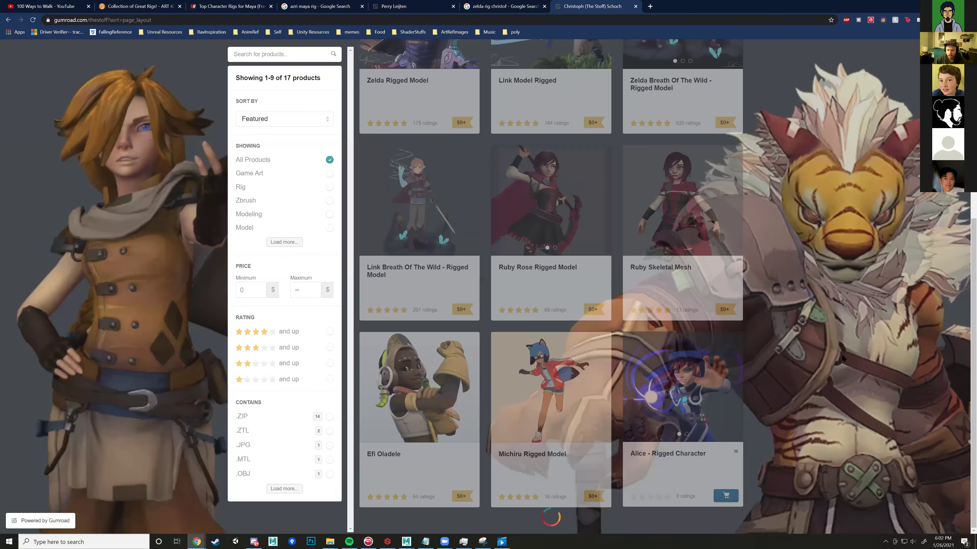
{"action": "scroll", "coordinate": [838, 353], "scroll_direction": "down", "scroll_amount": 3}
{"action": "scroll", "coordinate": [838, 353], "scroll_direction": "down", "scroll_amount": 6}
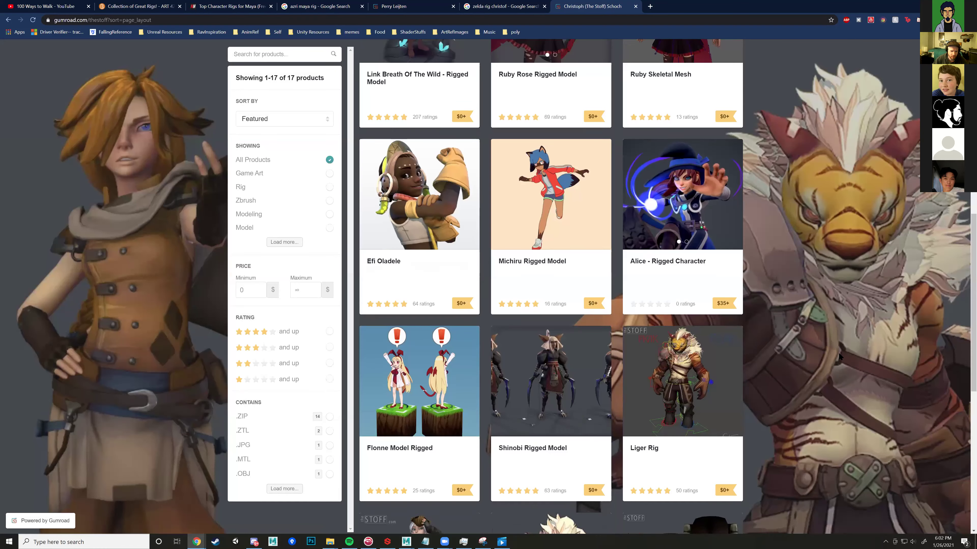
{"action": "scroll", "coordinate": [839, 353], "scroll_direction": "down", "scroll_amount": 3}
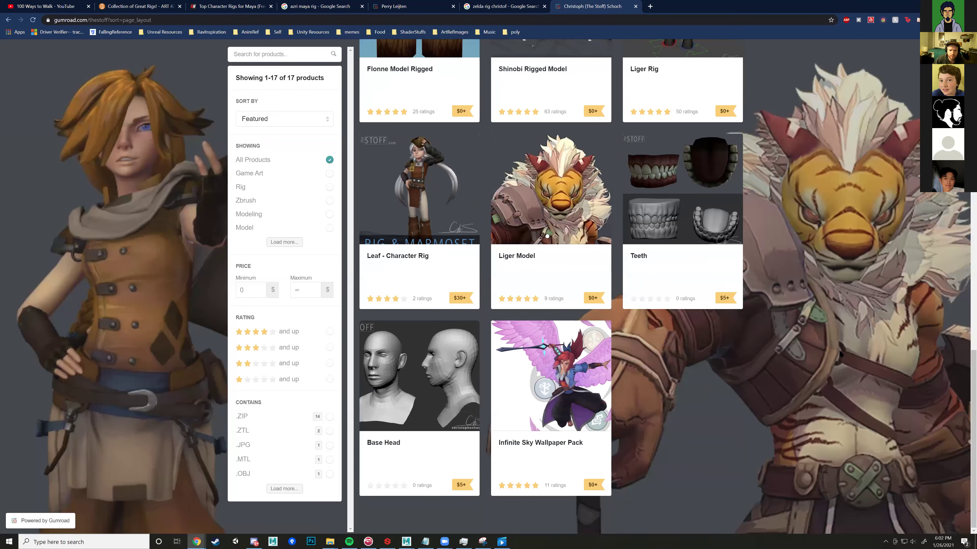
{"action": "scroll", "coordinate": [840, 354], "scroll_direction": "up", "scroll_amount": 6}
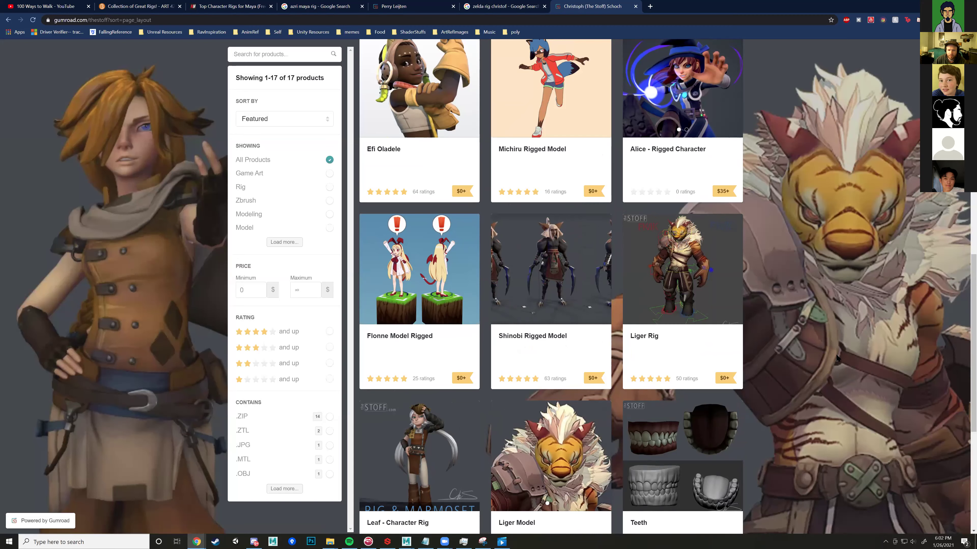
{"action": "scroll", "coordinate": [836, 358], "scroll_direction": "up", "scroll_amount": 2}
{"action": "scroll", "coordinate": [835, 360], "scroll_direction": "up", "scroll_amount": 8}
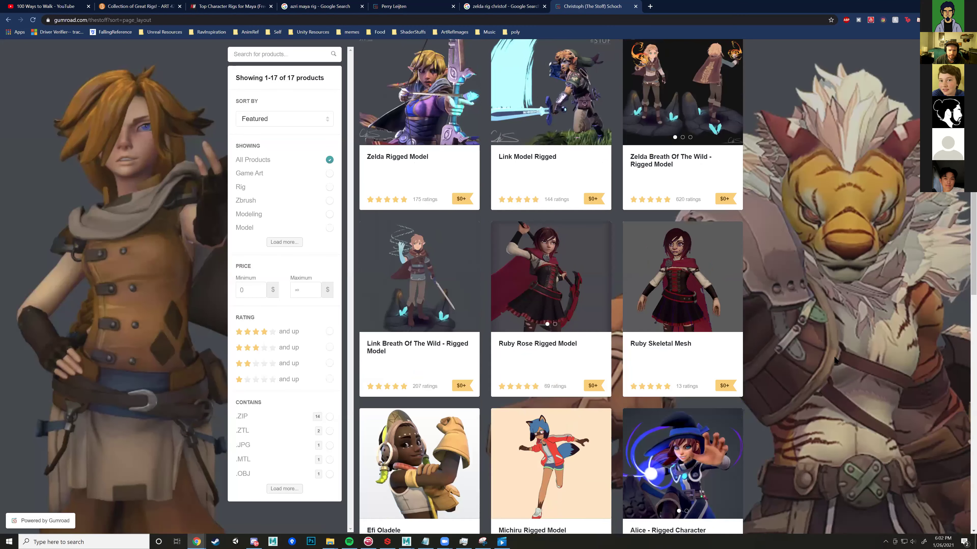
{"action": "scroll", "coordinate": [834, 356], "scroll_direction": "up", "scroll_amount": 5}
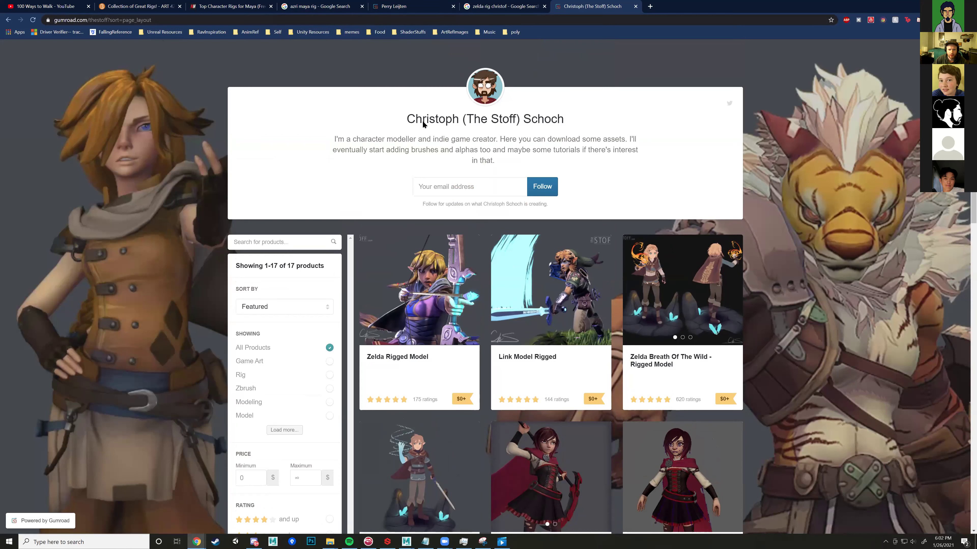
Step: Return to the Zelda rig search results and open the creator's Twitter profile
{"action": "left_click", "coordinate": [481, 10]}
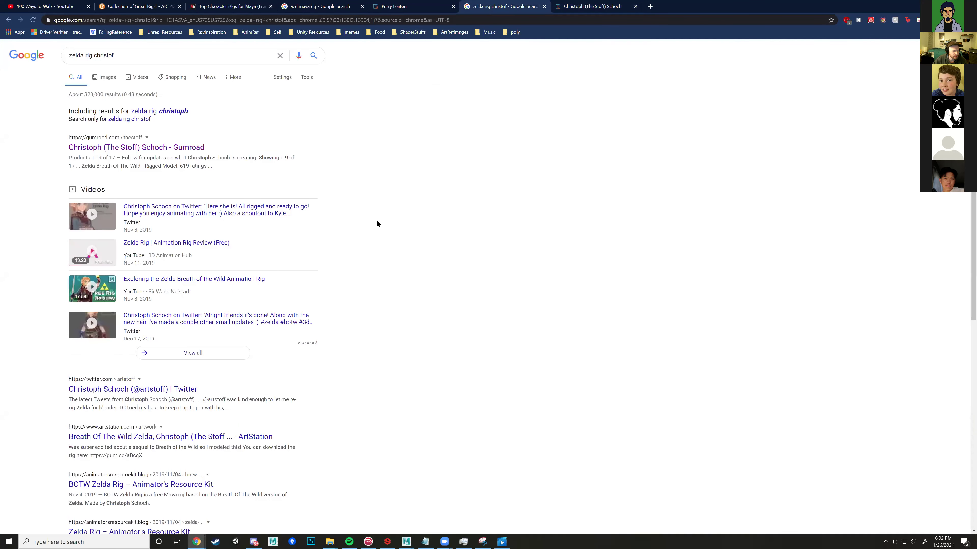
{"action": "left_click", "coordinate": [186, 391]}
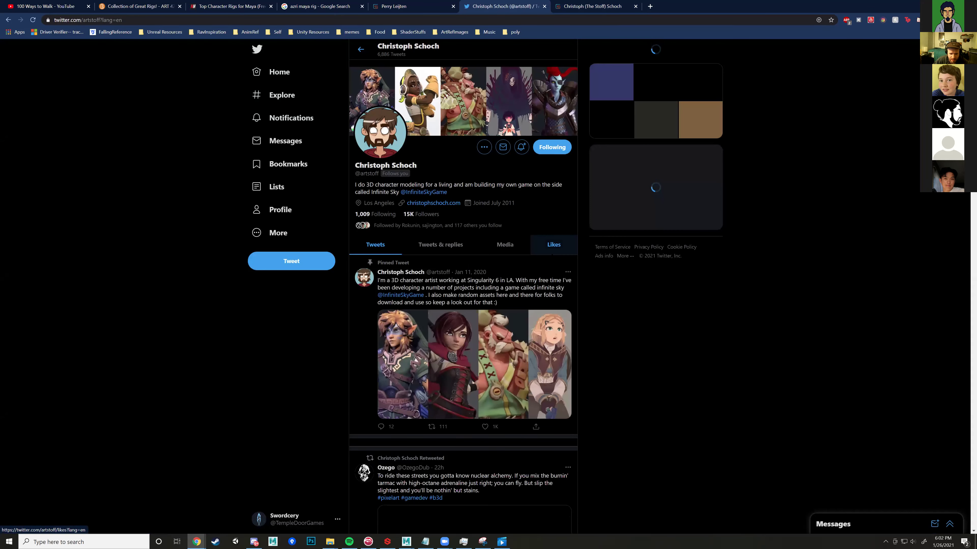
{"action": "scroll", "coordinate": [554, 269], "scroll_direction": "down", "scroll_amount": 7}
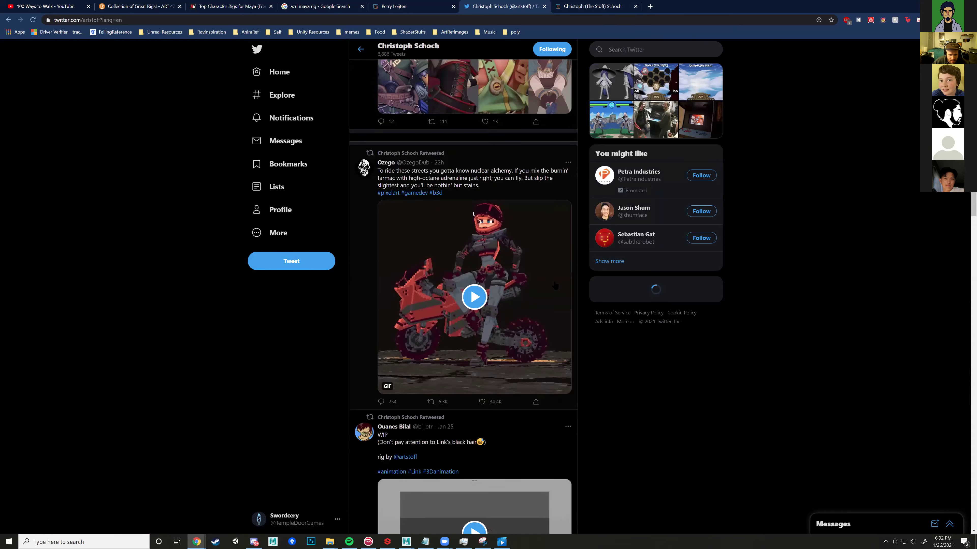
Step: Review the profile's retweeted rig animations, playing the Link WIP clip and skipping ahead in the 2020 Personal Anim Recap video
{"action": "scroll", "coordinate": [554, 285], "scroll_direction": "down", "scroll_amount": 9}
{"action": "left_click", "coordinate": [477, 199]}
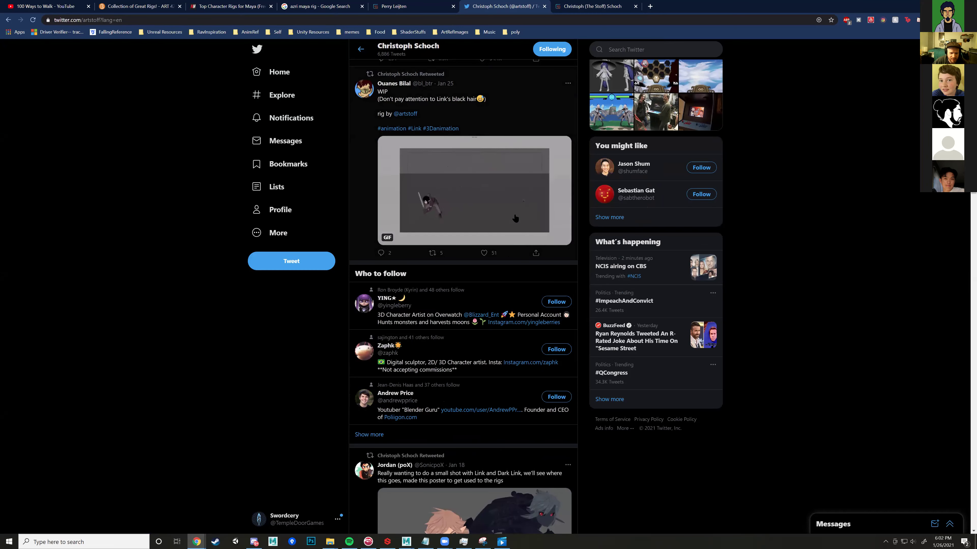
{"action": "scroll", "coordinate": [531, 224], "scroll_direction": "down", "scroll_amount": 10}
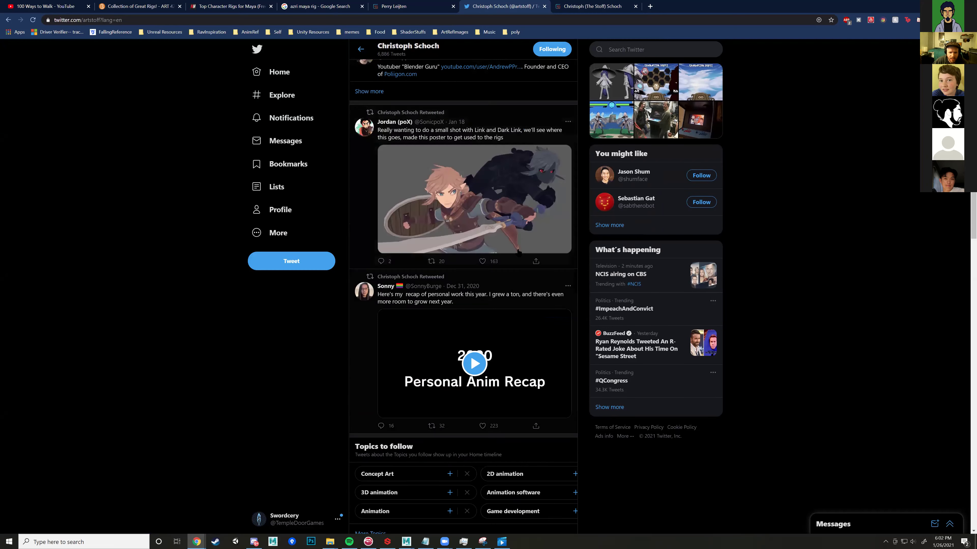
{"action": "scroll", "coordinate": [422, 210], "scroll_direction": "down", "scroll_amount": 2}
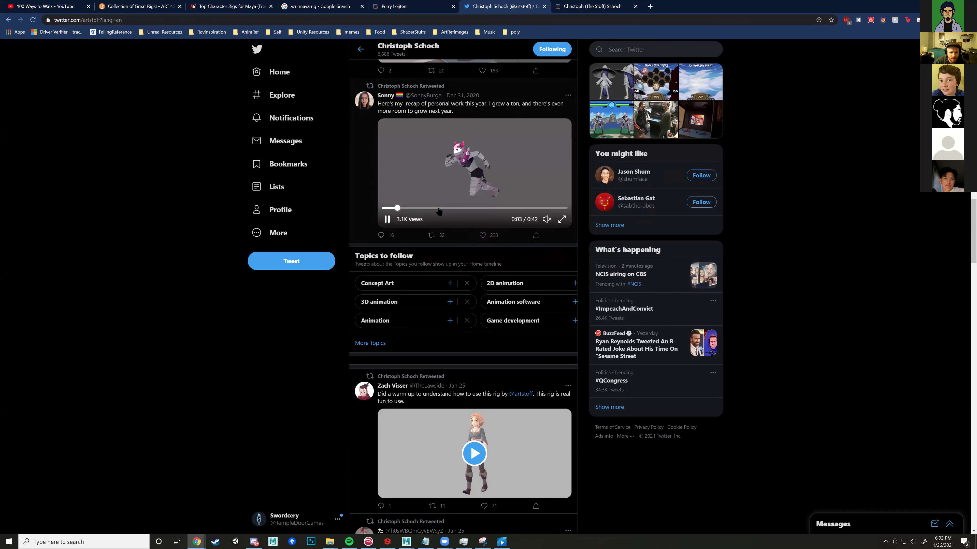
{"action": "left_click", "coordinate": [444, 207]}
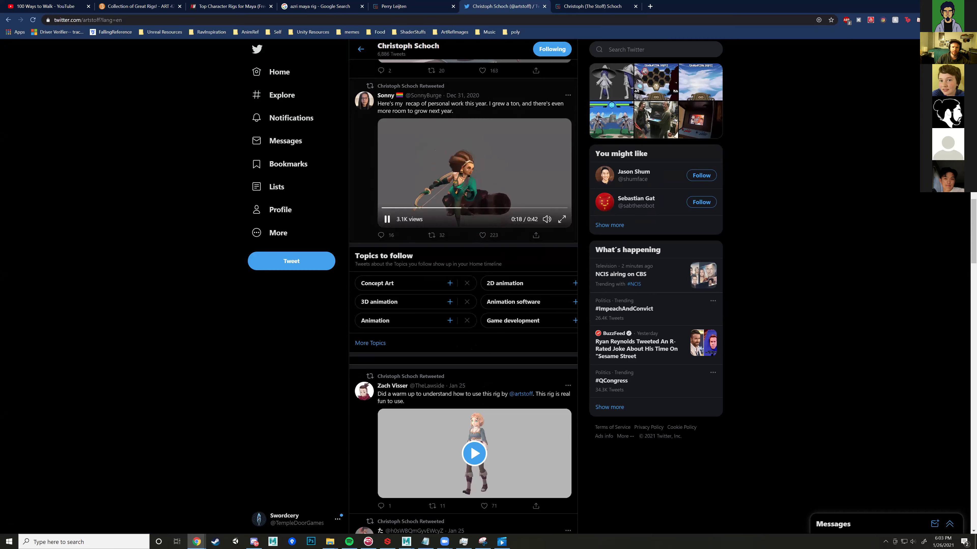
Step: Look through the profile's further retweeted rig animations, including the warm-up, special move, and Zelda and Link clips
{"action": "scroll", "coordinate": [387, 185], "scroll_direction": "down", "scroll_amount": 2}
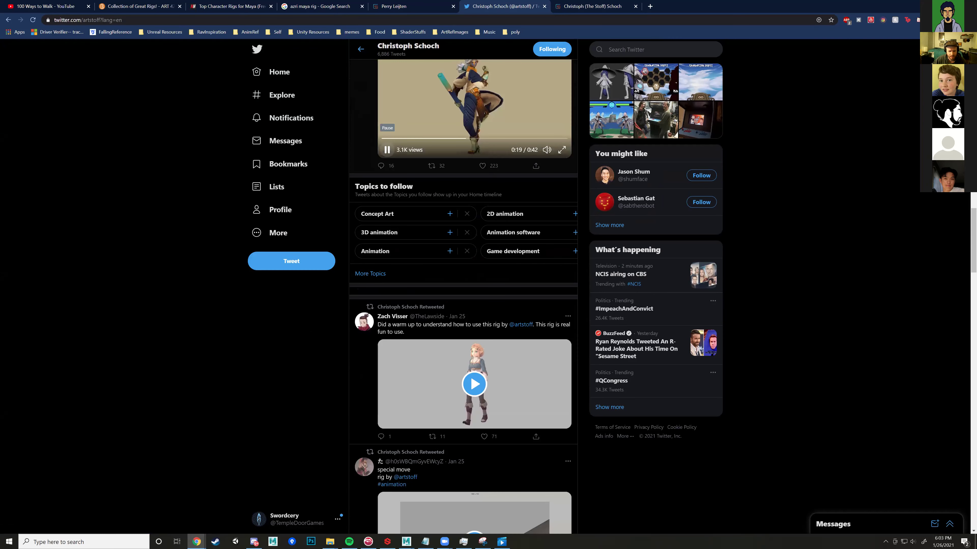
{"action": "scroll", "coordinate": [535, 316], "scroll_direction": "down", "scroll_amount": 1}
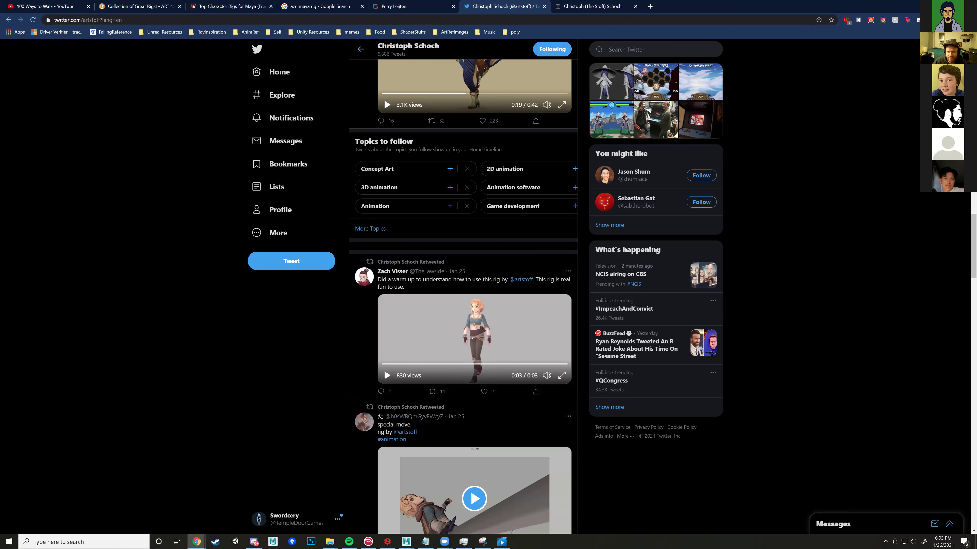
{"action": "scroll", "coordinate": [384, 369], "scroll_direction": "up", "scroll_amount": 3}
{"action": "scroll", "coordinate": [383, 293], "scroll_direction": "down", "scroll_amount": 5}
{"action": "scroll", "coordinate": [384, 292], "scroll_direction": "down", "scroll_amount": 5}
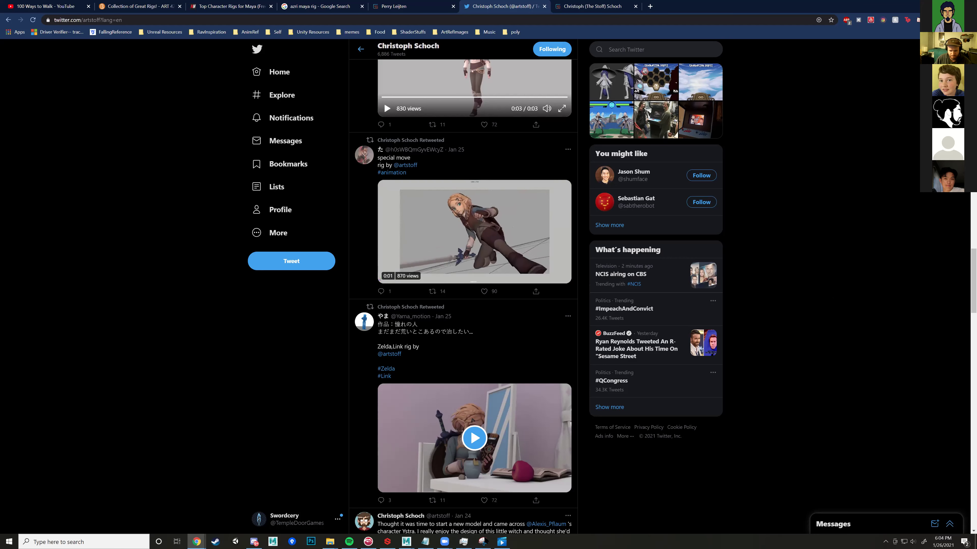
{"action": "mouse_move", "coordinate": [444, 541]}
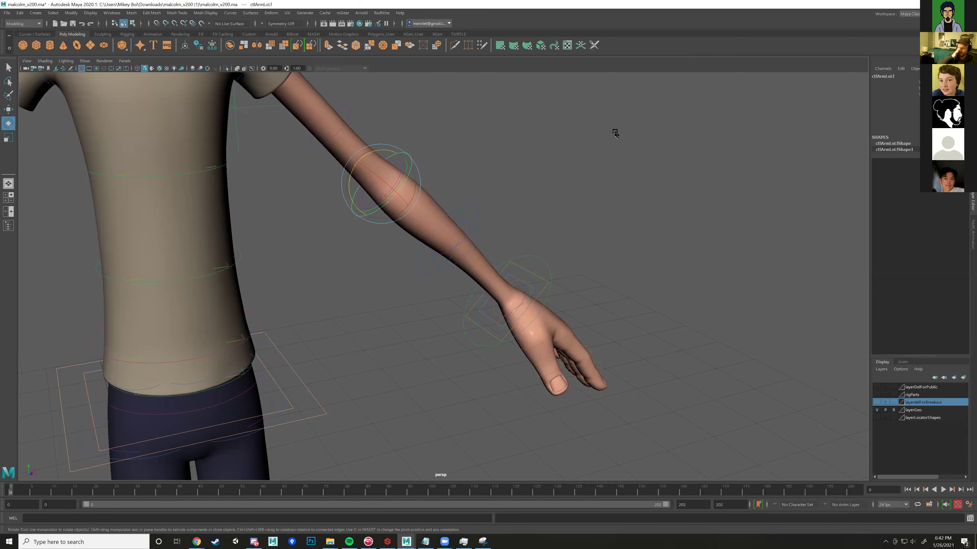
Step: Switch to Maya, try rotating the left elbow control and moving the left upper-arm control off the shoulder, and undo the move
{"action": "left_click_drag", "start_coordinate": [514, 159], "coordinate": [412, 225], "text": "alt"}
{"action": "left_click_drag", "start_coordinate": [514, 333], "coordinate": [541, 327]}
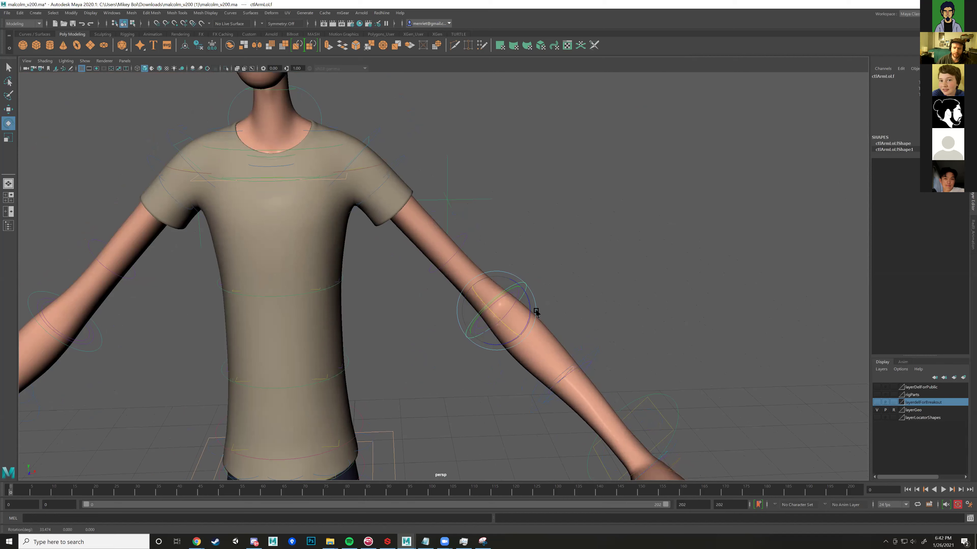
{"action": "left_click_drag", "start_coordinate": [617, 308], "coordinate": [453, 203], "text": "alt"}
{"action": "left_click", "coordinate": [463, 212]}
{"action": "left_click_drag", "start_coordinate": [496, 227], "coordinate": [508, 192], "text": "alt"}
{"action": "key", "text": "w"}
{"action": "left_click_drag", "start_coordinate": [601, 262], "coordinate": [552, 264], "text": "alt"}
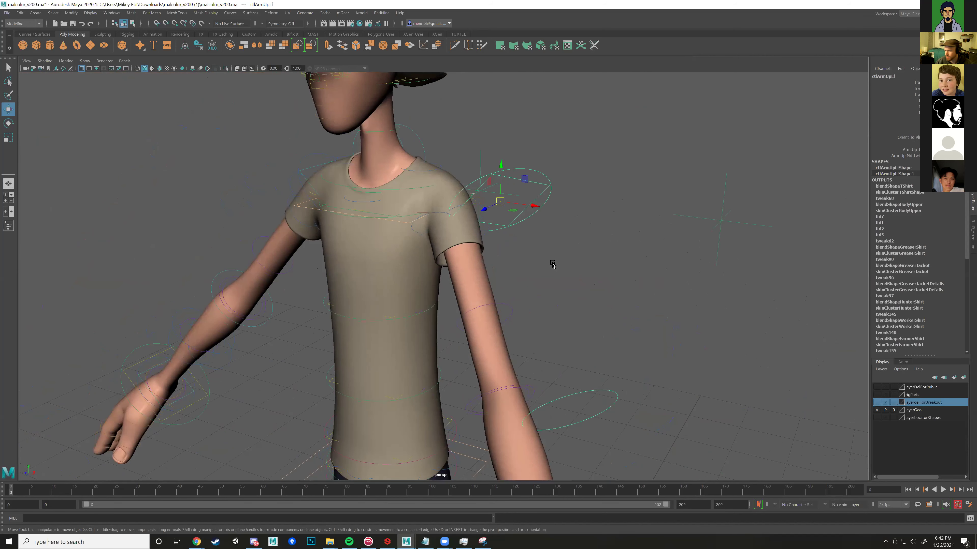
{"action": "key", "text": "ctrl+z"}
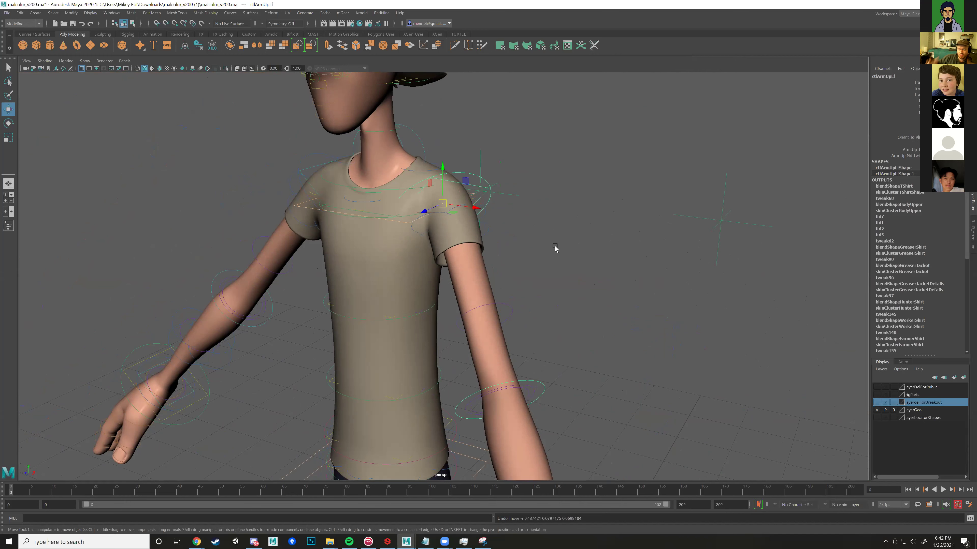
Step: Try bending the left forearm by rotating its elbow control, and reselect the left upper-arm control
{"action": "left_click", "coordinate": [577, 201]}
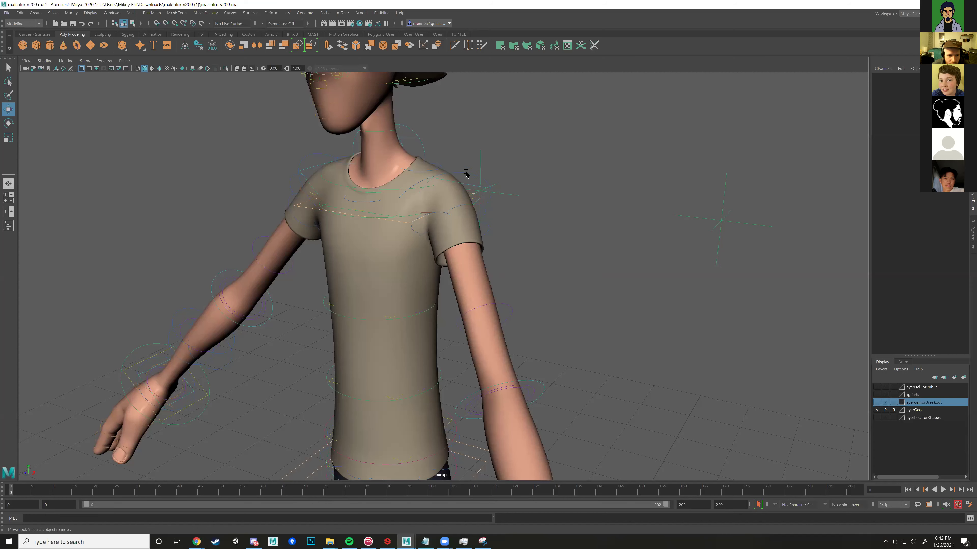
{"action": "left_click", "coordinate": [466, 174]}
{"action": "left_click_drag", "start_coordinate": [588, 214], "coordinate": [571, 289], "text": "alt"}
{"action": "left_click", "coordinate": [534, 286]}
{"action": "key", "text": "e"}
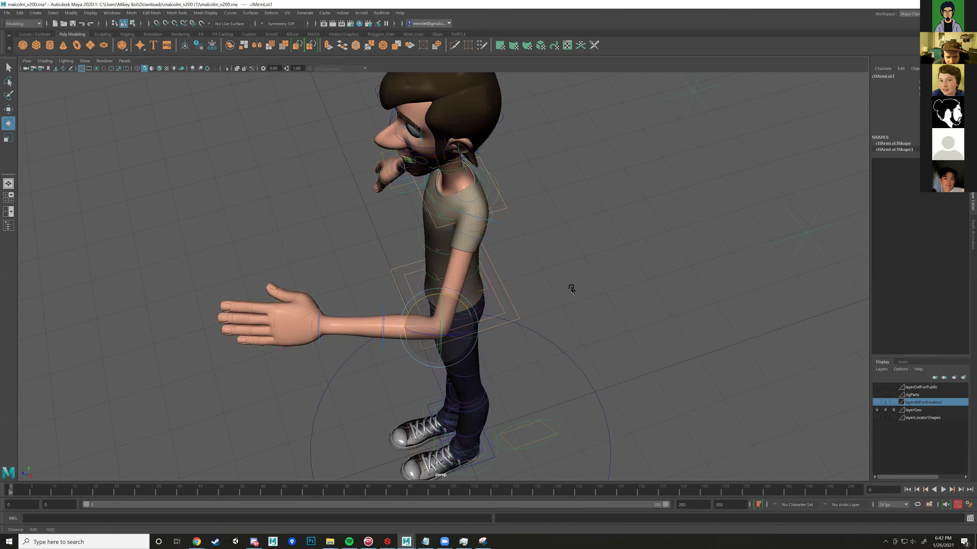
{"action": "right_click_drag", "start_coordinate": [560, 290], "coordinate": [572, 207], "text": "alt"}
{"action": "left_click_drag", "start_coordinate": [596, 193], "coordinate": [499, 164], "text": "alt"}
{"action": "left_click", "coordinate": [466, 145]}
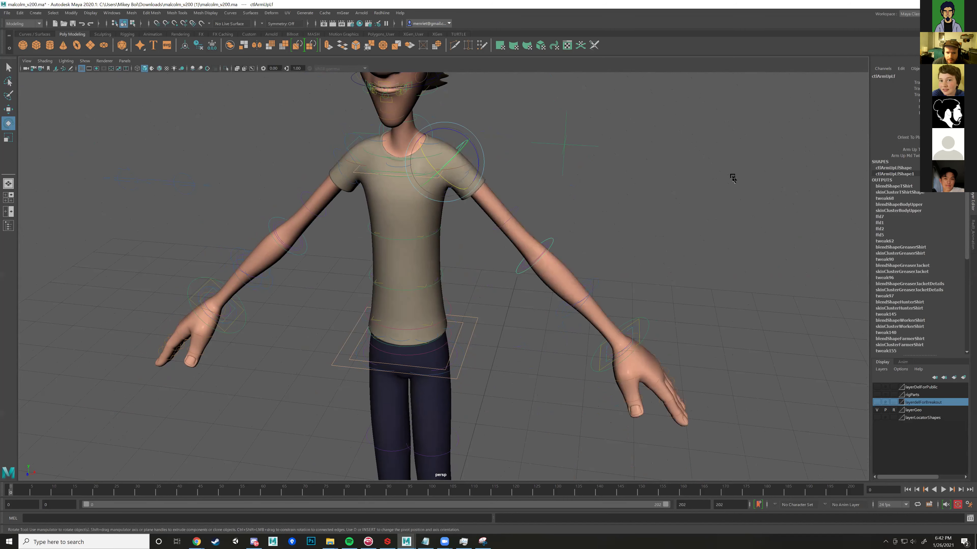
Step: Select the left foot's IK control and move the foot forward and upward so the knee bends
{"action": "middle_click_drag", "start_coordinate": [682, 298], "coordinate": [584, 48], "text": "alt"}
{"action": "left_click_drag", "start_coordinate": [583, 48], "coordinate": [517, 327], "text": "alt"}
{"action": "left_click", "coordinate": [523, 325]}
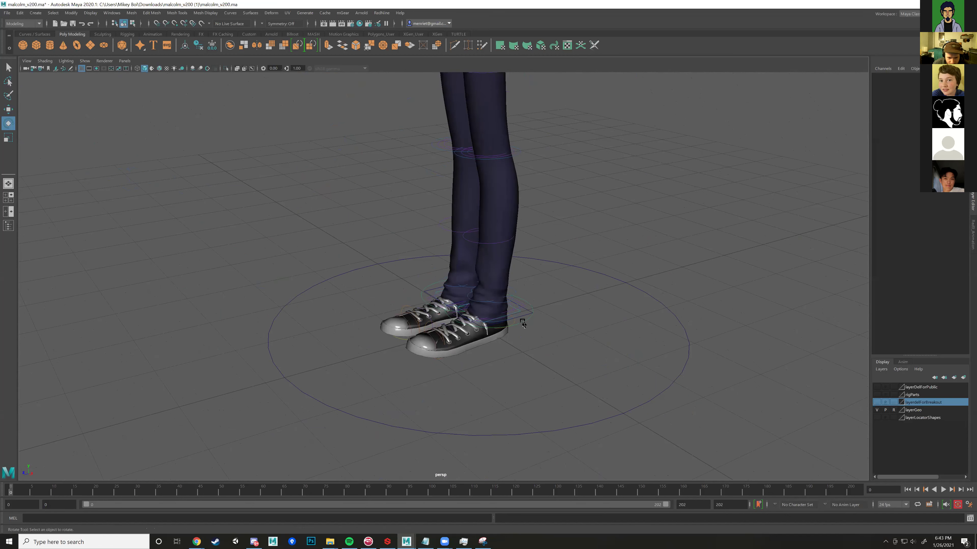
{"action": "left_click", "coordinate": [523, 325]}
{"action": "key", "text": "w"}
{"action": "left_click_drag", "start_coordinate": [468, 292], "coordinate": [518, 306]}
{"action": "middle_click_drag", "start_coordinate": [518, 306], "coordinate": [621, 314], "text": "alt"}
{"action": "left_click_drag", "start_coordinate": [429, 312], "coordinate": [510, 345]}
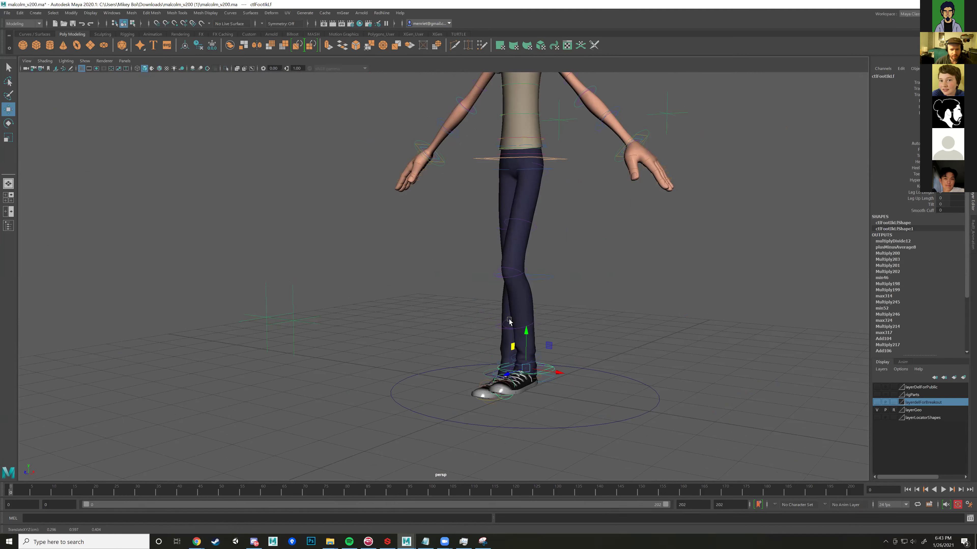
{"action": "left_click_drag", "start_coordinate": [513, 346], "coordinate": [486, 335]}
Step: Undo the left foot's moves back to its standing pose
{"action": "key", "text": "e"}
{"action": "key", "text": "ctrl+z"}
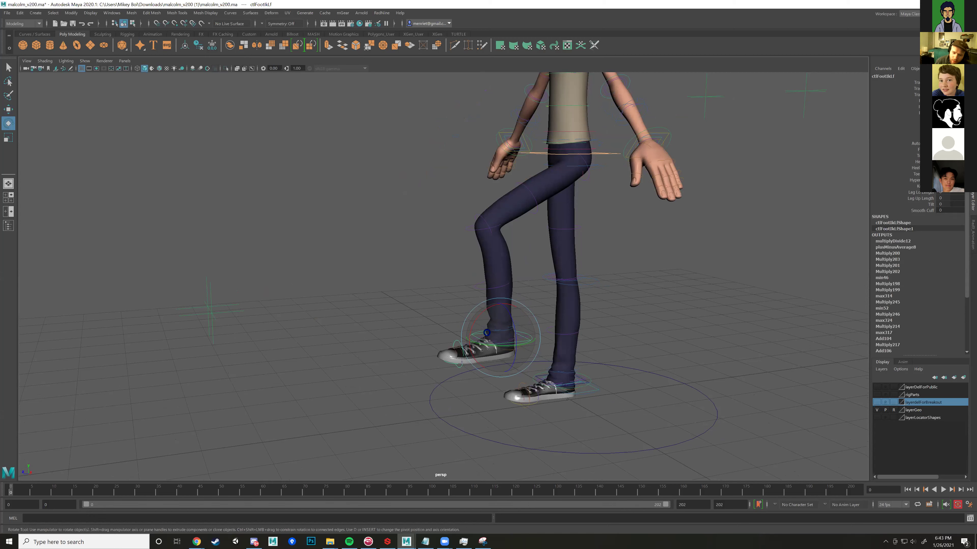
{"action": "key", "text": "ctrl+z"}
{"action": "key", "text": "ctrl+z"}
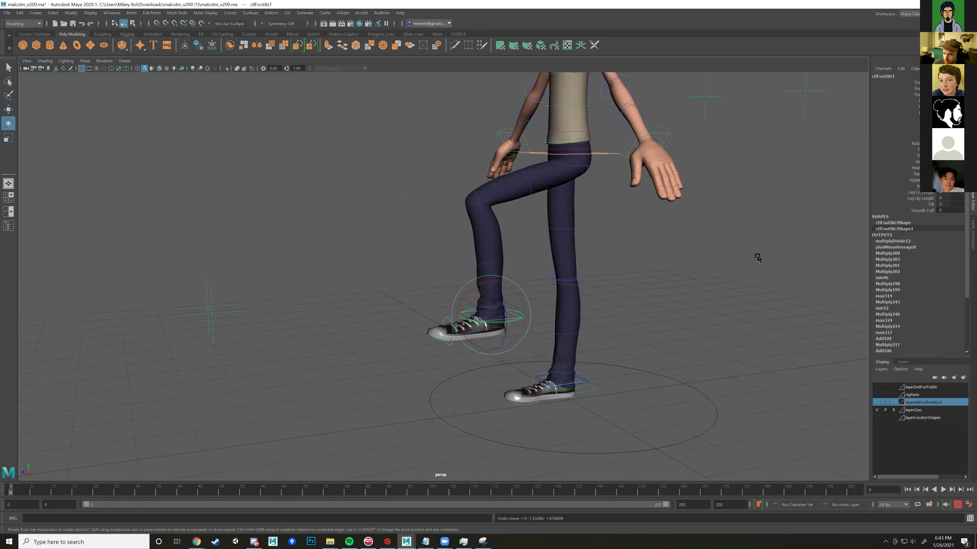
{"action": "key", "text": "ctrl+z"}
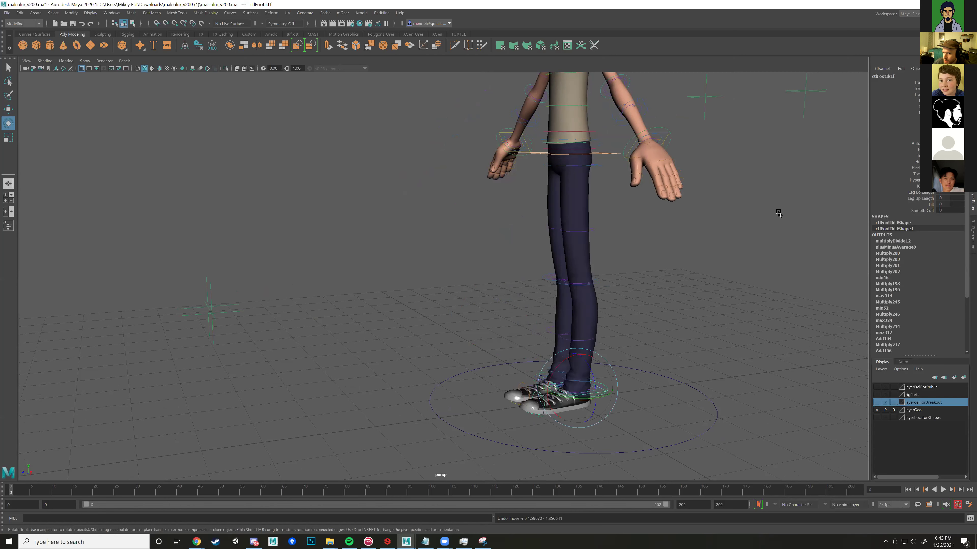
Step: Try lifting the left foot with its IK control again, and undo the move
{"action": "left_click_drag", "start_coordinate": [689, 253], "coordinate": [505, 270], "text": "alt"}
{"action": "key", "text": "w"}
{"action": "left_click_drag", "start_coordinate": [592, 314], "coordinate": [579, 316], "text": "alt"}
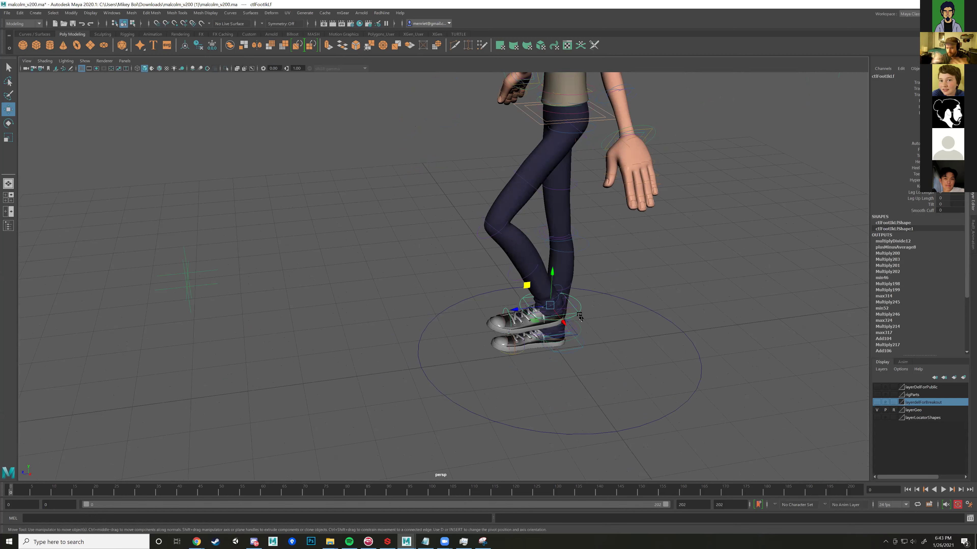
{"action": "key", "text": "ctrl+z"}
{"action": "key", "text": "ctrl+z"}
{"action": "left_click_drag", "start_coordinate": [661, 161], "coordinate": [563, 249], "text": "alt"}
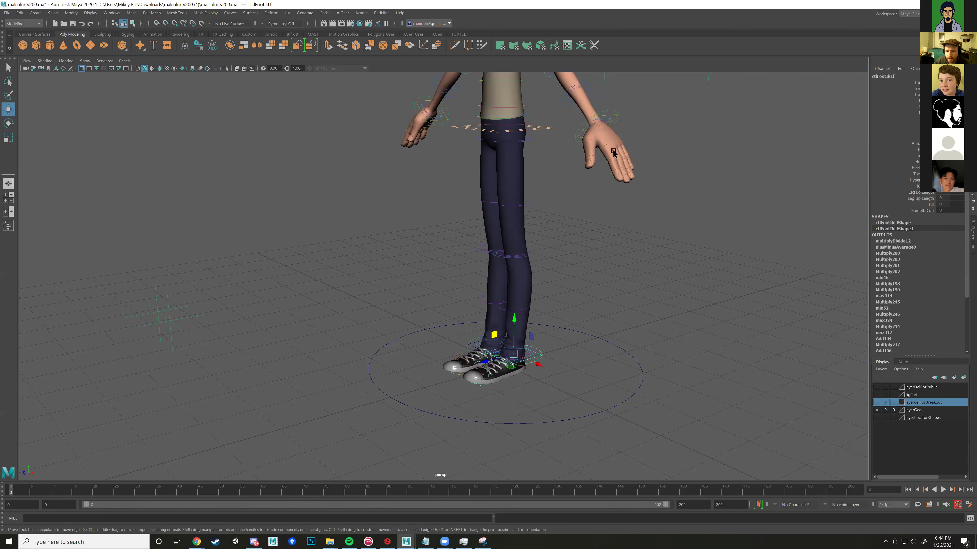
Step: Select the left arm's IK control at the wrist
{"action": "scroll", "coordinate": [612, 150], "scroll_direction": "down", "scroll_amount": 2}
{"action": "left_click_drag", "start_coordinate": [626, 223], "coordinate": [552, 288], "text": "alt"}
{"action": "scroll", "coordinate": [552, 284], "scroll_direction": "up", "scroll_amount": 3}
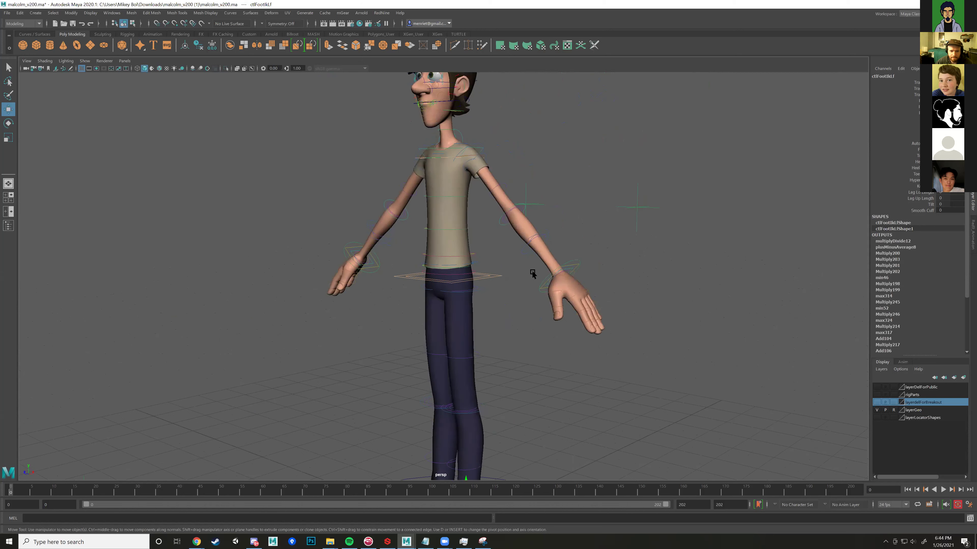
{"action": "scroll", "coordinate": [532, 270], "scroll_direction": "up", "scroll_amount": 2}
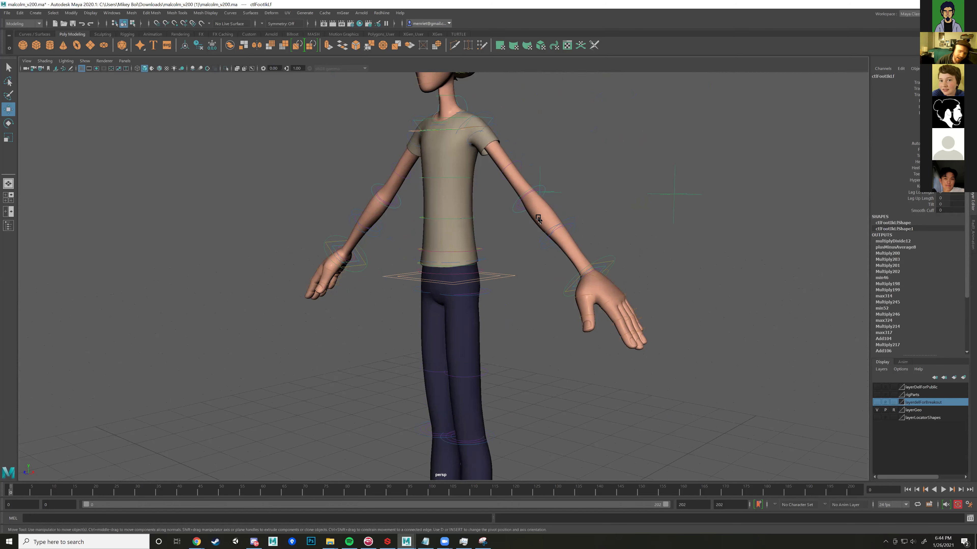
{"action": "left_click_drag", "start_coordinate": [548, 137], "coordinate": [647, 328], "text": "alt"}
{"action": "left_click", "coordinate": [542, 231]}
{"action": "left_click", "coordinate": [648, 329]}
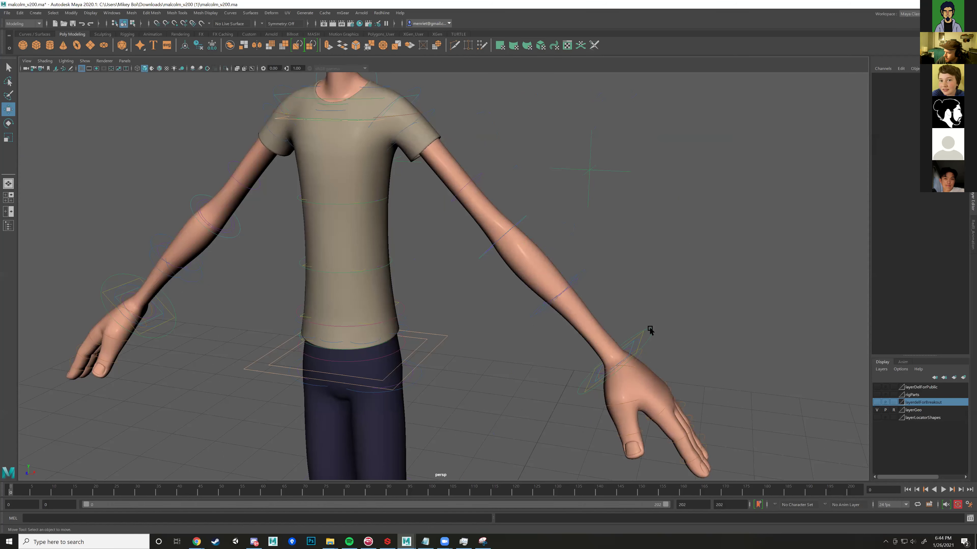
{"action": "left_click", "coordinate": [649, 330]}
{"action": "left_click_drag", "start_coordinate": [650, 330], "coordinate": [526, 292], "text": "alt"}
{"action": "scroll", "coordinate": [525, 293], "scroll_direction": "down", "scroll_amount": 5}
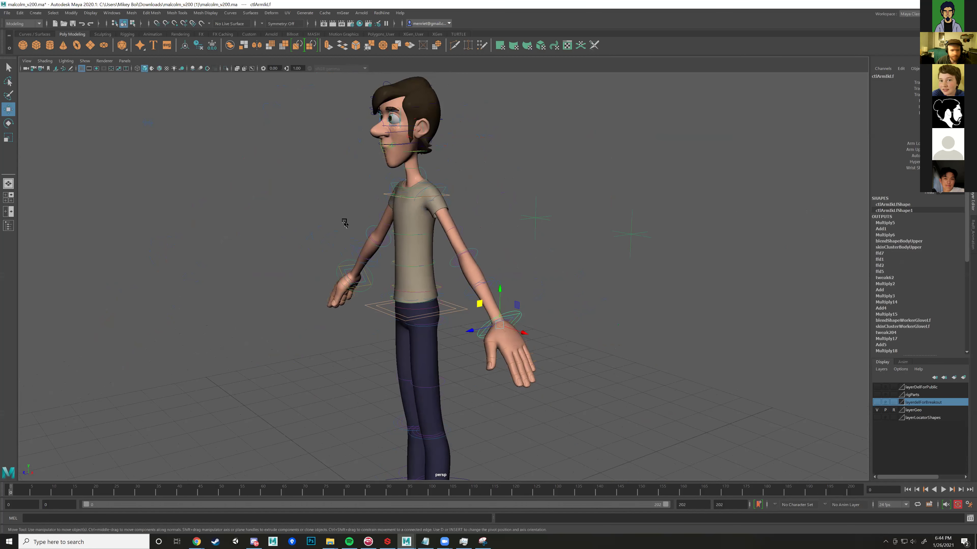
{"action": "left_click", "coordinate": [5, 13]}
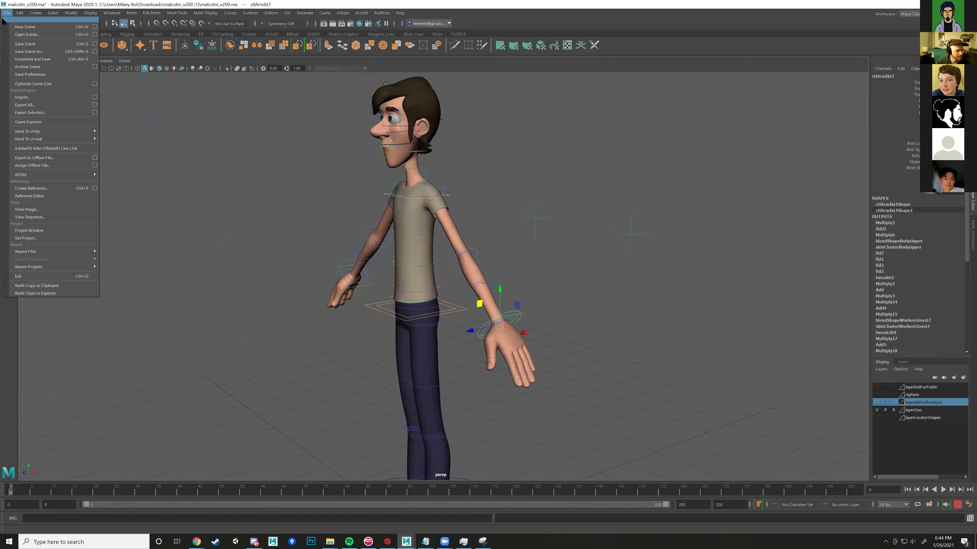
{"action": "left_click", "coordinate": [538, 254]}
Step: Try raising the left hand with the arm's IK control, and undo the move
{"action": "scroll", "coordinate": [545, 245], "scroll_direction": "up", "scroll_amount": 5}
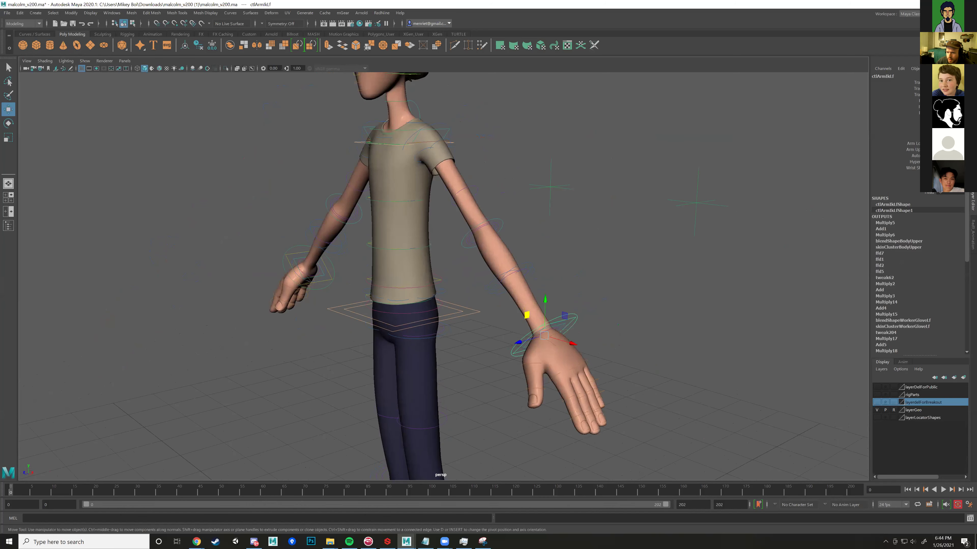
{"action": "left_click", "coordinate": [615, 338]}
{"action": "left_click", "coordinate": [572, 316]}
{"action": "left_click_drag", "start_coordinate": [530, 316], "coordinate": [520, 263]}
{"action": "key", "text": "ctrl+z"}
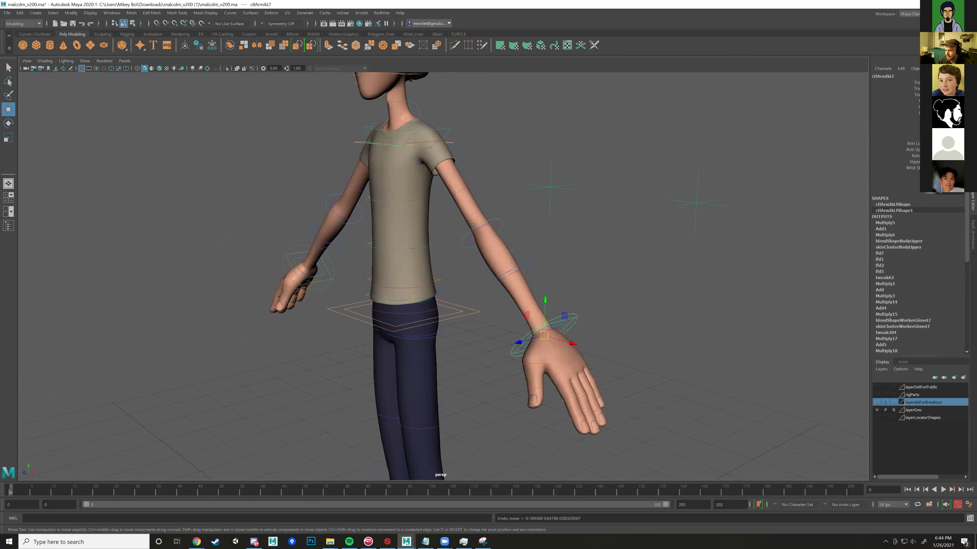
Step: Point out the left arm IK control's attribute listed directly above the arm length attributes, and clear its selection
{"action": "left_click_drag", "start_coordinate": [916, 83], "coordinate": [916, 192]}
{"action": "left_click", "coordinate": [896, 137]}
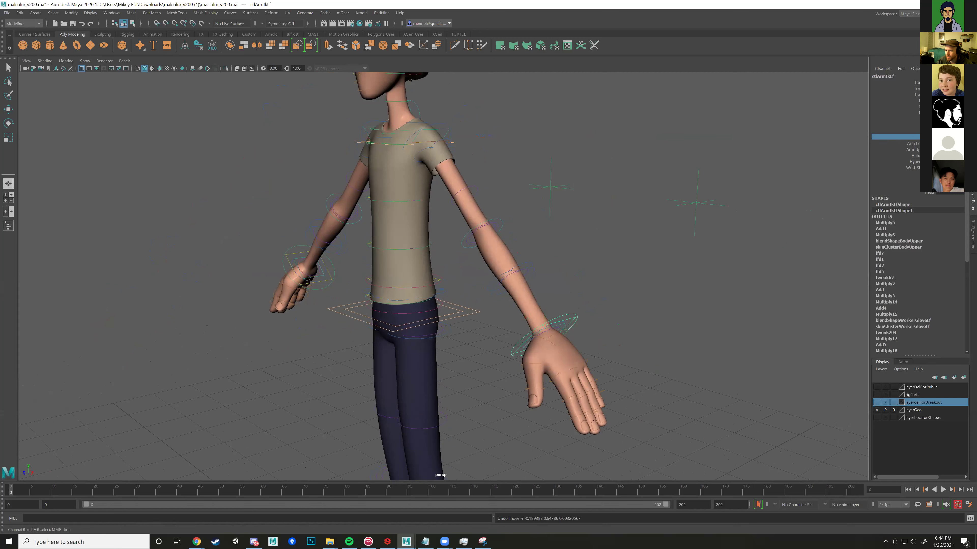
{"action": "left_click", "coordinate": [896, 137], "text": "ctrl"}
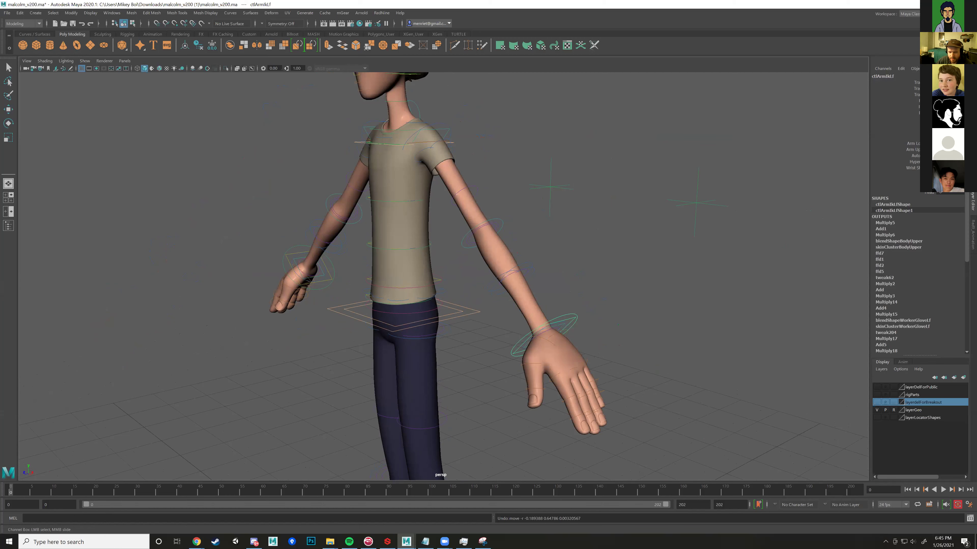
Step: Try rotating the left elbow control, undo the rotation, and reselect the arm's IK control at the wrist
{"action": "left_click", "coordinate": [500, 221]}
{"action": "key", "text": "e"}
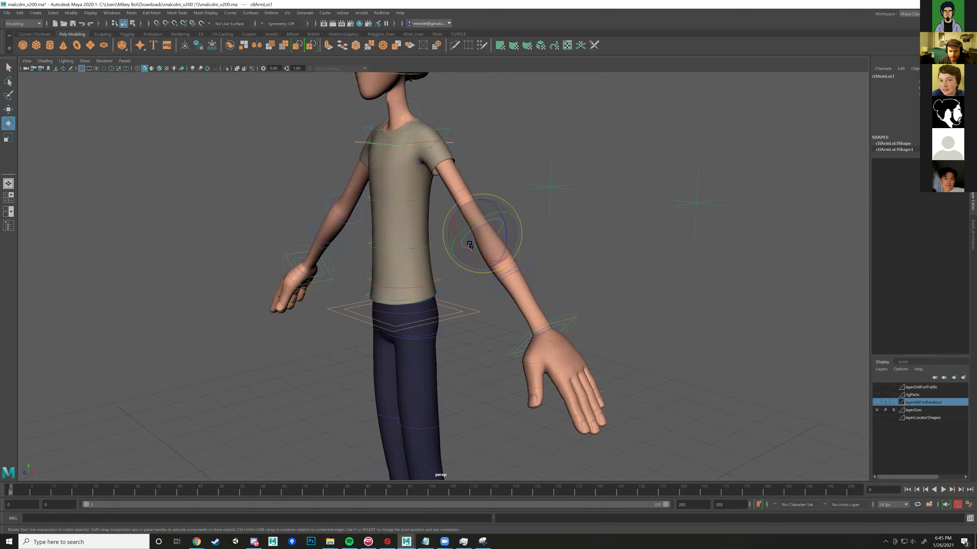
{"action": "left_click_drag", "start_coordinate": [469, 250], "coordinate": [527, 255]}
{"action": "key", "text": "ctrl+z"}
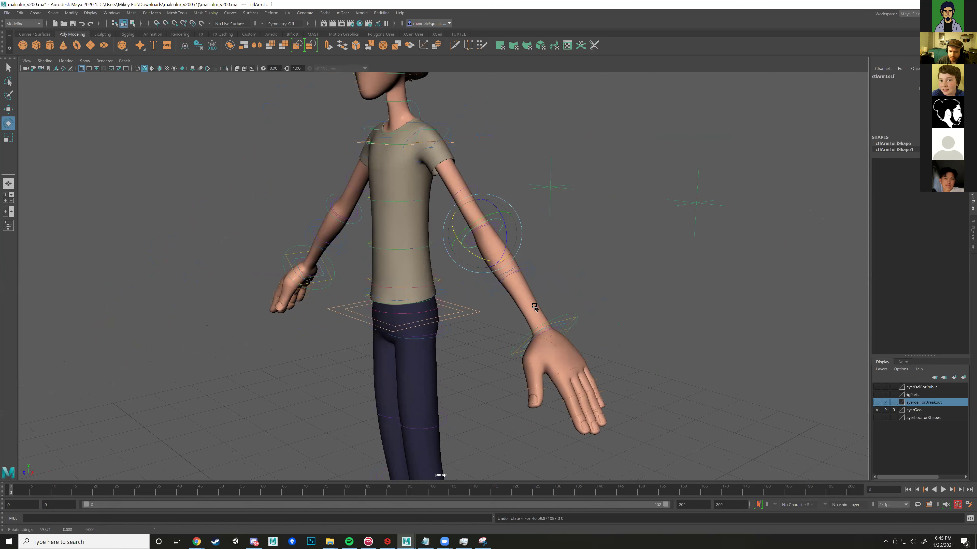
{"action": "left_click", "coordinate": [573, 319]}
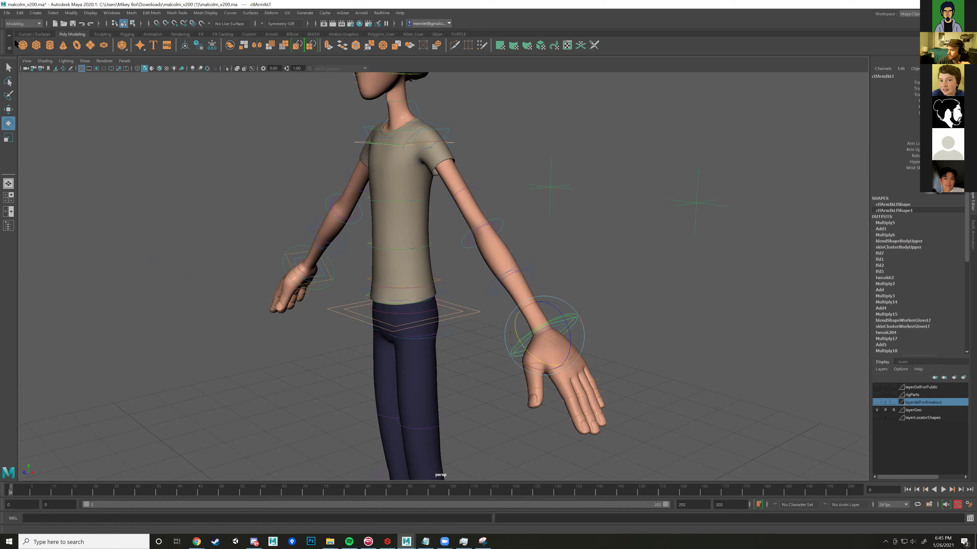
Step: Start a new empty scene, discarding the changes to the malcolm_v200 scene
{"action": "left_click", "coordinate": [6, 13]}
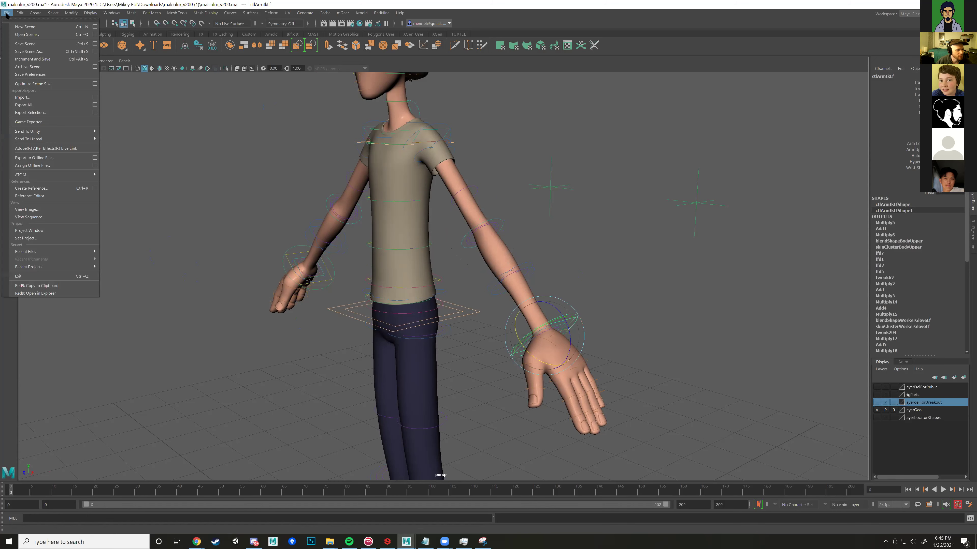
{"action": "left_click", "coordinate": [15, 28]}
{"action": "left_click", "coordinate": [473, 275]}
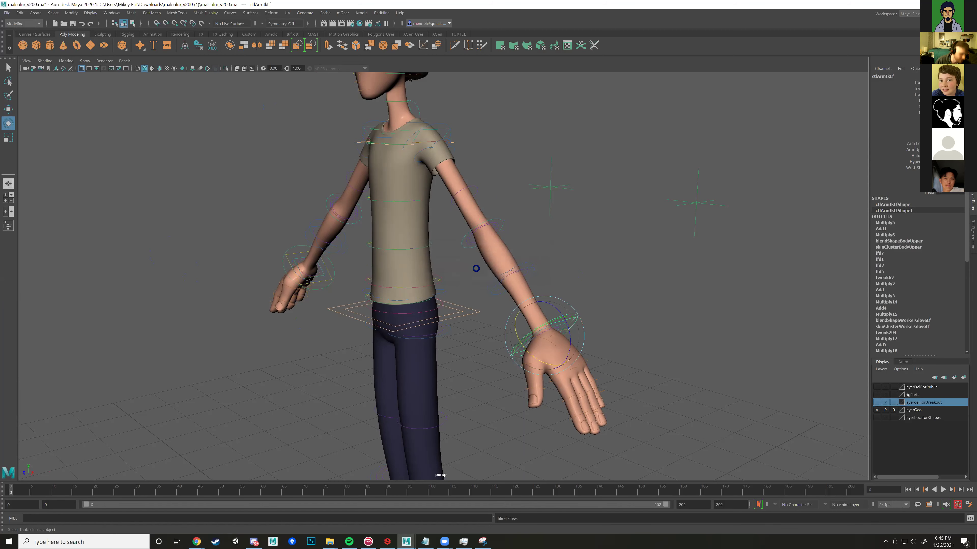
Step: Switch to File Explorer, go from the malcolm_v200 (1) folder to Downloads, and select the malcolm_v200 (1) ZIP archive
{"action": "mouse_move", "coordinate": [330, 541]}
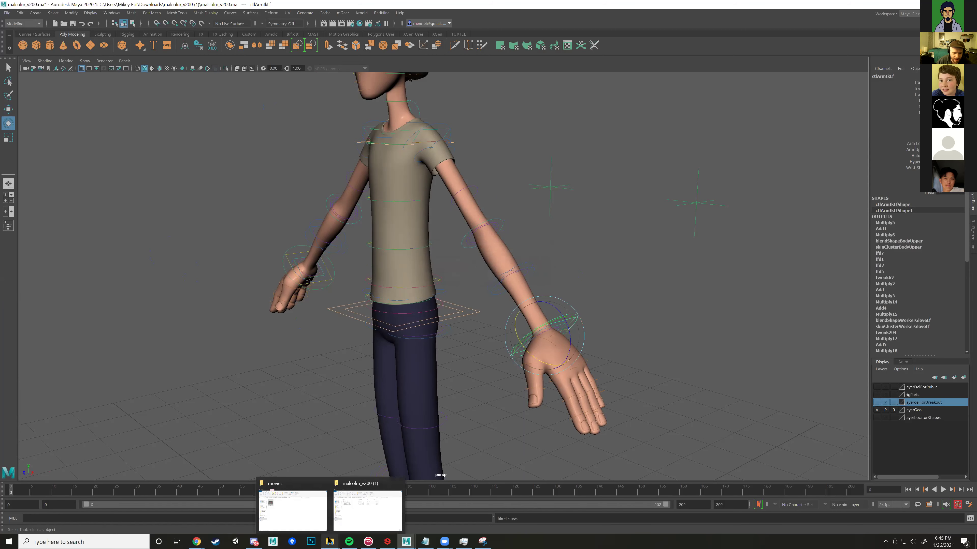
{"action": "left_click", "coordinate": [368, 510]}
{"action": "left_click", "coordinate": [563, 197]}
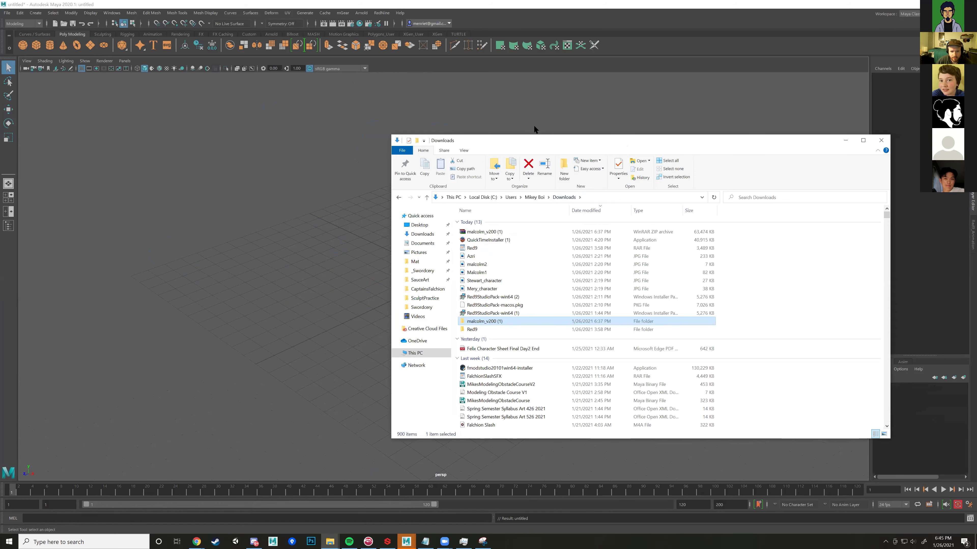
{"action": "left_click_drag", "start_coordinate": [572, 137], "coordinate": [460, 111]}
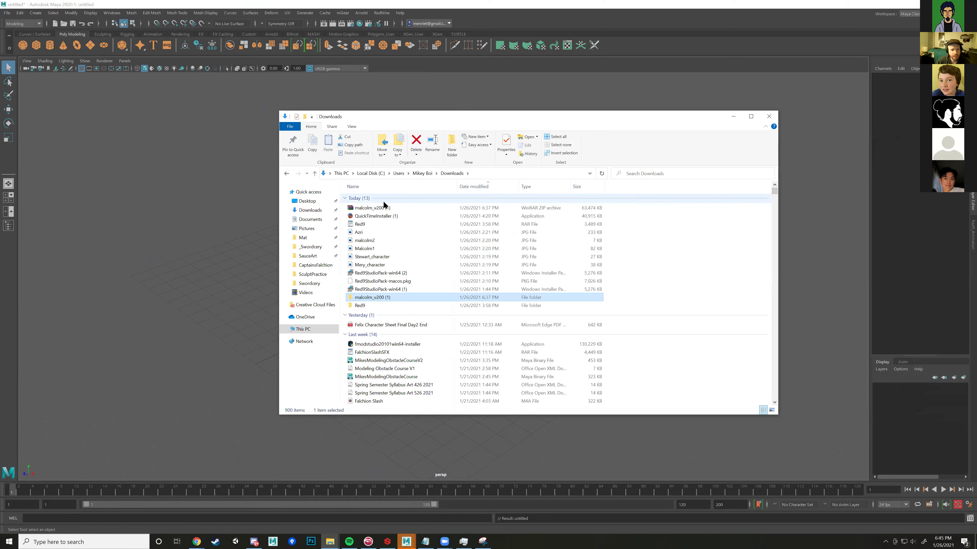
{"action": "left_click", "coordinate": [357, 209]}
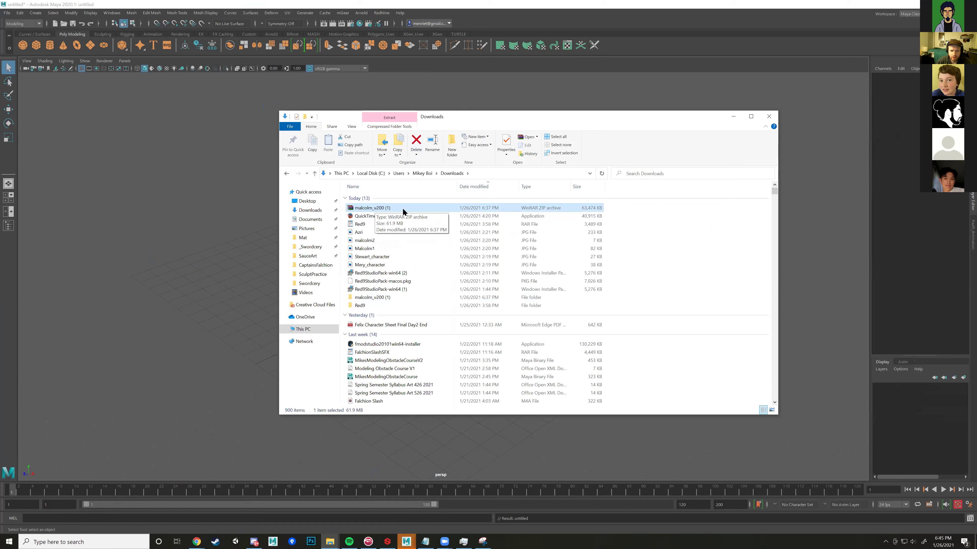
Step: Show the extraction options for the malcolm_v200 (1) ZIP archive, and copy the already extracted malcolm_v200 (1) folder
{"action": "right_click", "coordinate": [371, 209]}
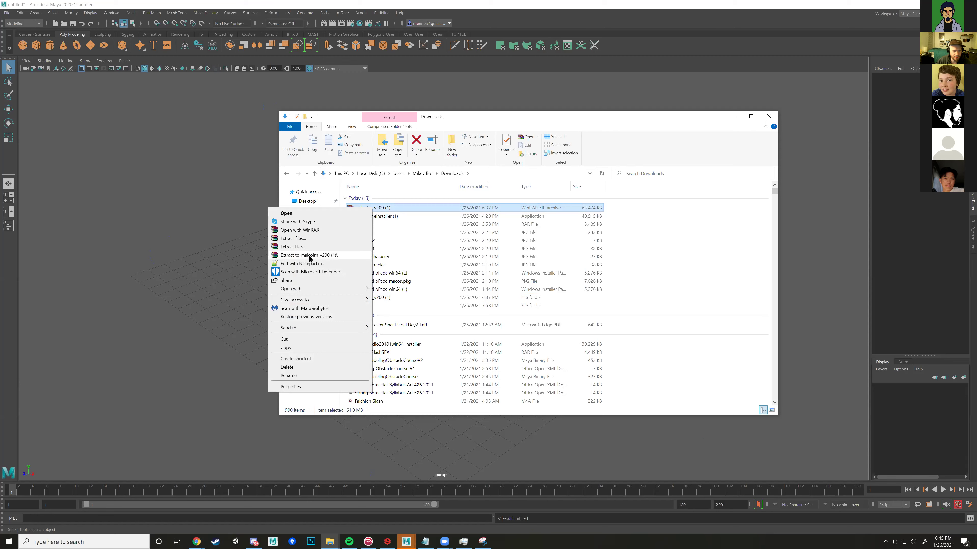
{"action": "left_click", "coordinate": [398, 295]}
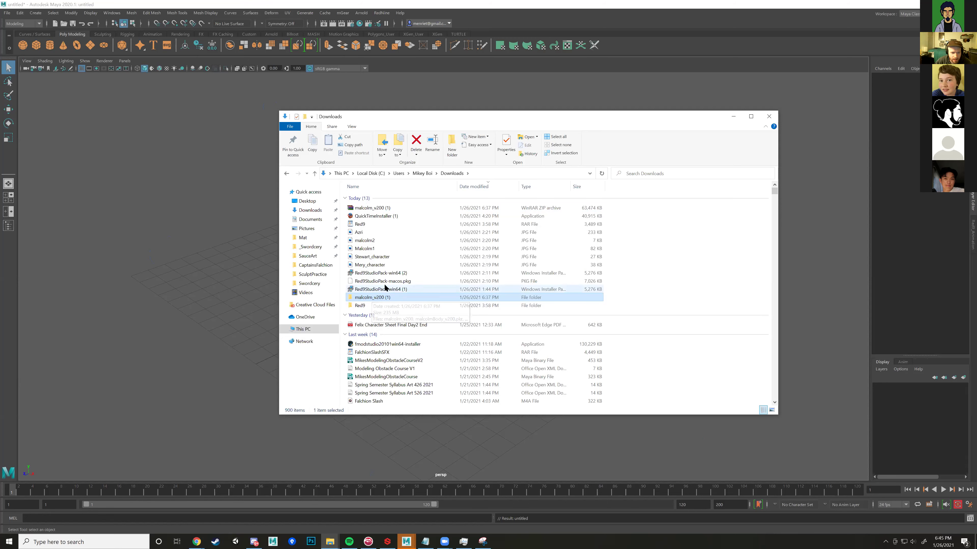
{"action": "left_click", "coordinate": [416, 289]}
{"action": "left_click", "coordinate": [383, 297]}
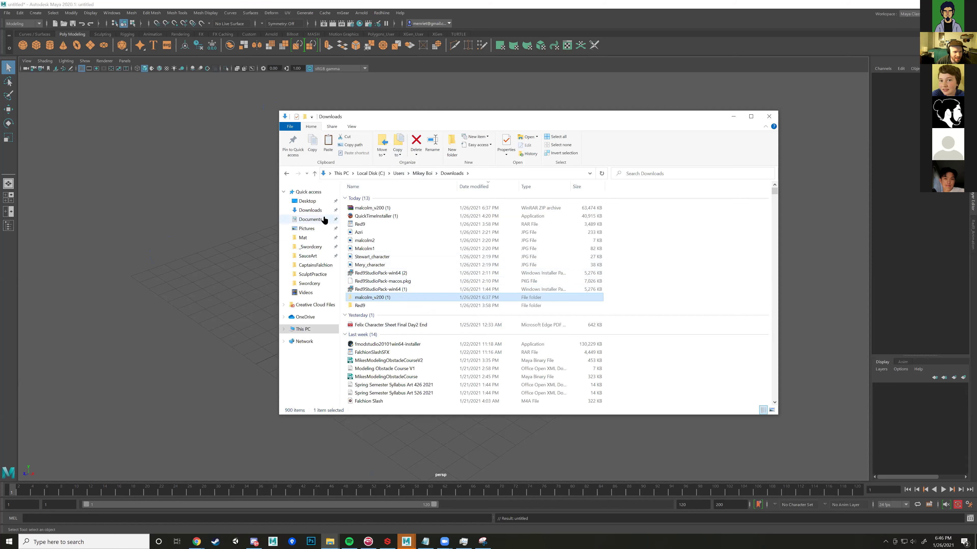
Step: Paste the malcolm_v200 (1) folder into Desktop > CourseMaterials > Art427CompAnim2Spring2021 > scenes
{"action": "left_click", "coordinate": [307, 201]}
{"action": "double_click", "coordinate": [376, 210]}
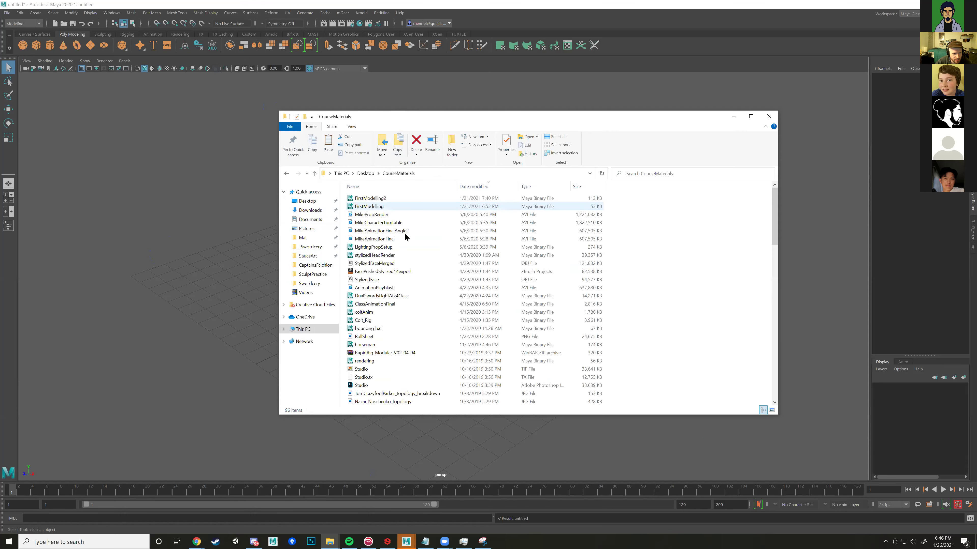
{"action": "scroll", "coordinate": [395, 301], "scroll_direction": "down", "scroll_amount": 20}
{"action": "scroll", "coordinate": [396, 296], "scroll_direction": "down", "scroll_amount": 5}
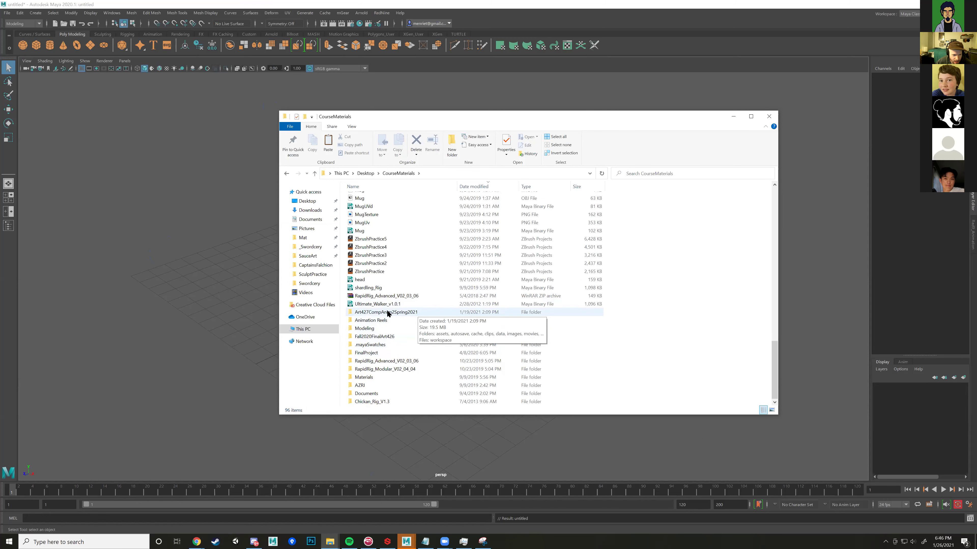
{"action": "double_click", "coordinate": [379, 313]}
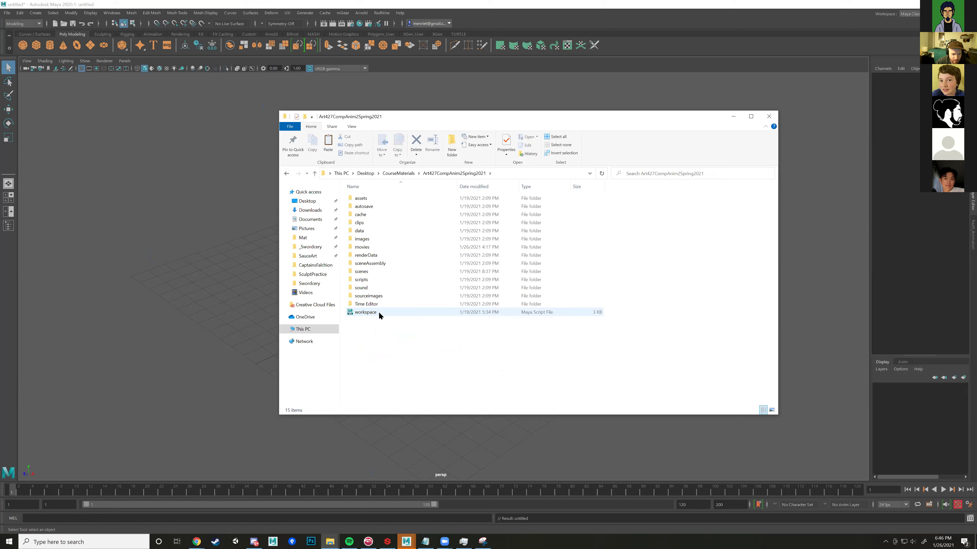
{"action": "double_click", "coordinate": [361, 272]}
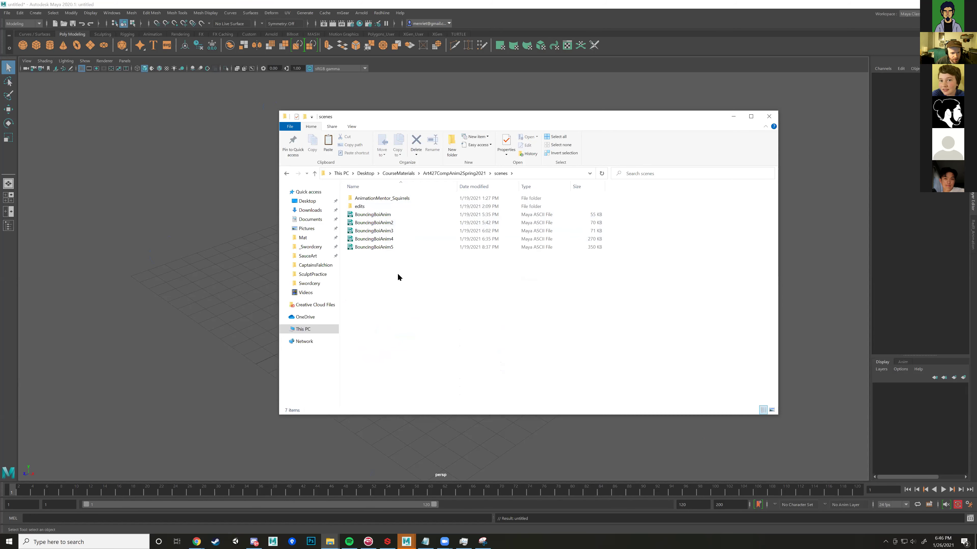
{"action": "key", "text": "ctrl+v"}
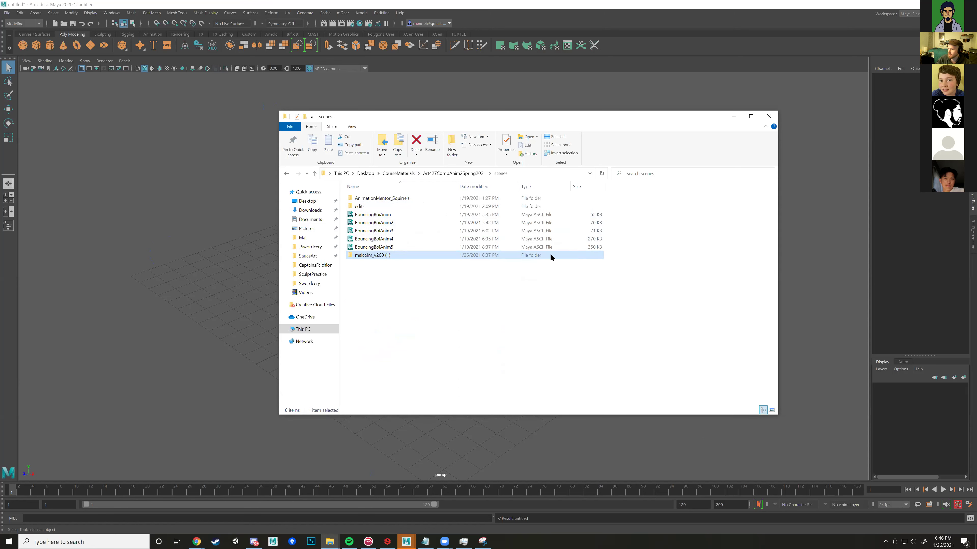
Step: Switch to Maya, look inside the malcolm_v200 (1) folder in the Open Scene dialog, and cancel without opening a file
{"action": "left_click", "coordinate": [401, 90]}
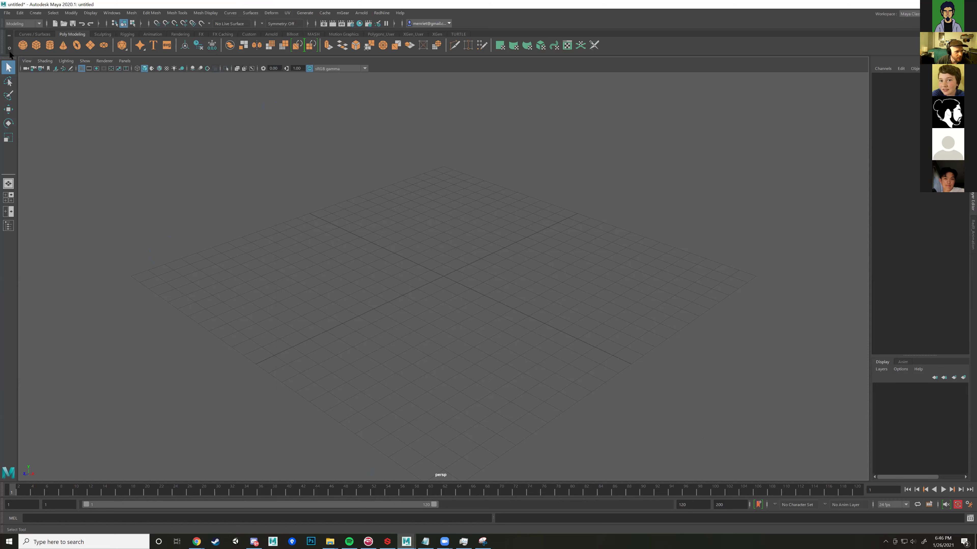
{"action": "left_click", "coordinate": [7, 13]}
{"action": "left_click", "coordinate": [23, 34]}
{"action": "double_click", "coordinate": [135, 155]}
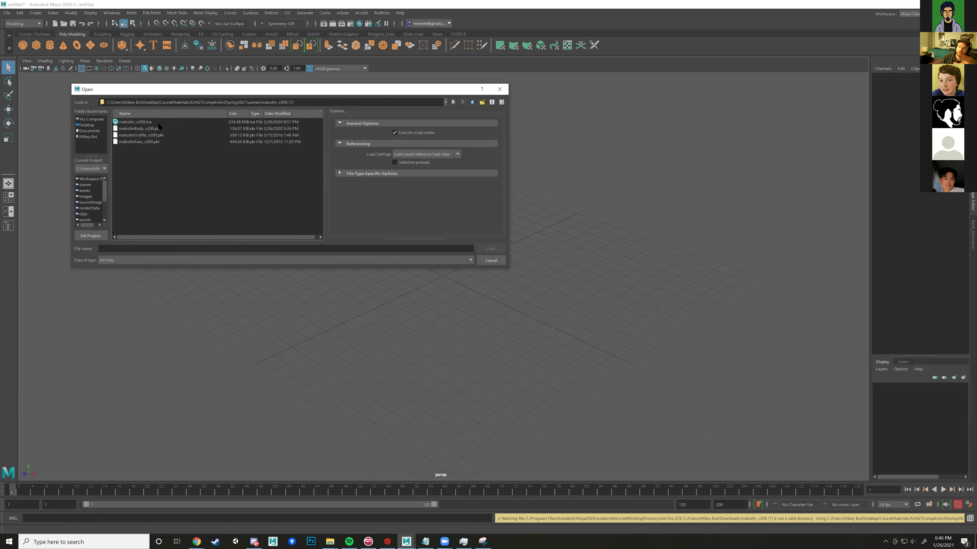
{"action": "left_click", "coordinate": [496, 260]}
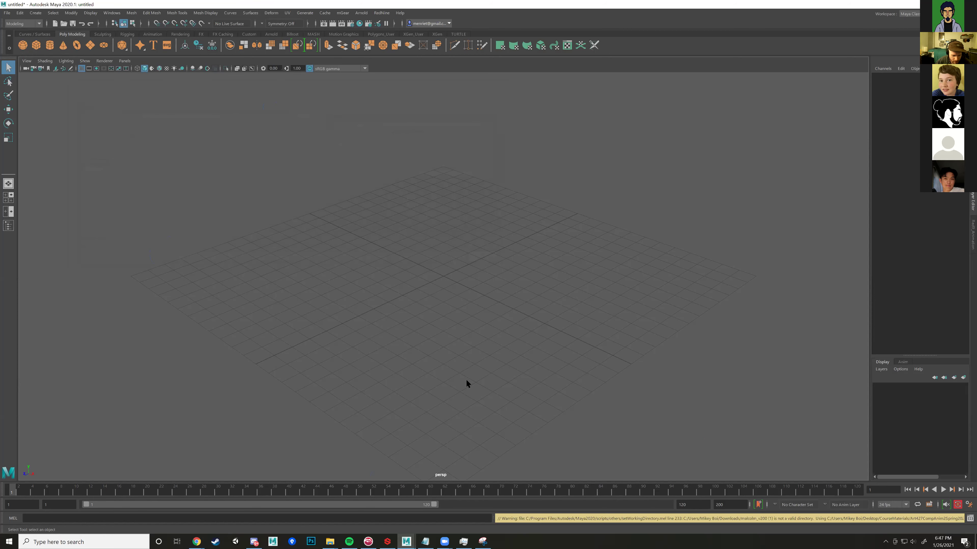
Step: Switch to File Explorer to show the Art427CompAnim2Spring2021 project folder and its scenes subfolder, and return to Maya
{"action": "mouse_move", "coordinate": [330, 542]}
{"action": "left_click", "coordinate": [361, 514]}
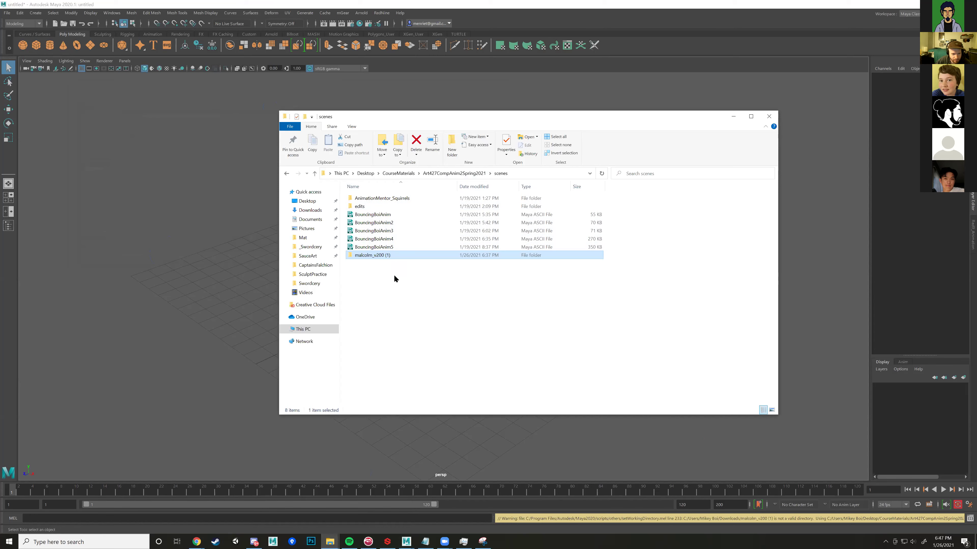
{"action": "left_click", "coordinate": [446, 174]}
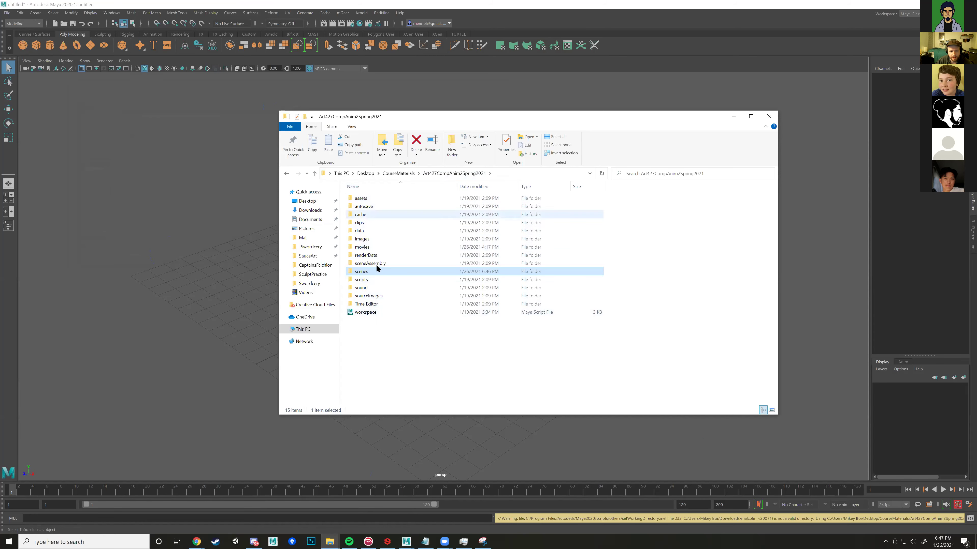
{"action": "double_click", "coordinate": [361, 272]}
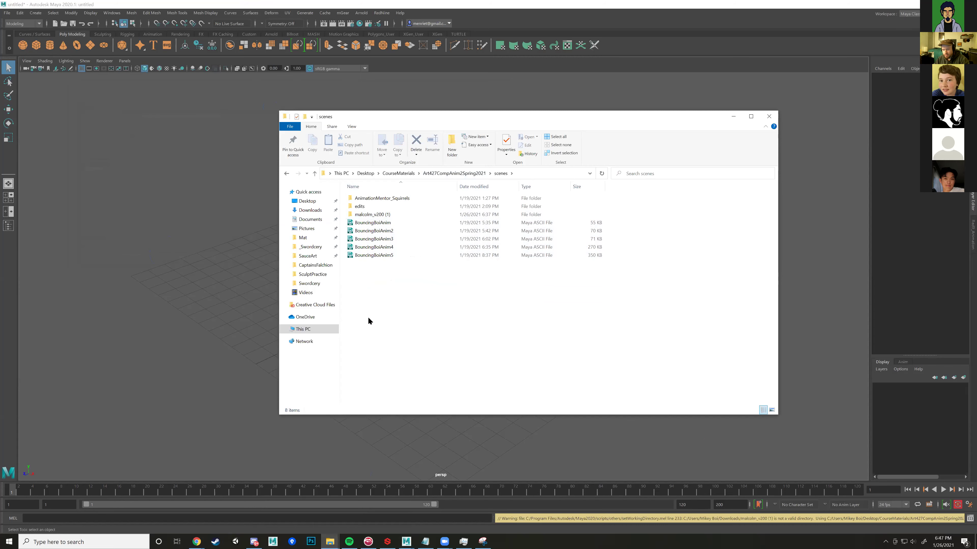
{"action": "left_click", "coordinate": [431, 83]}
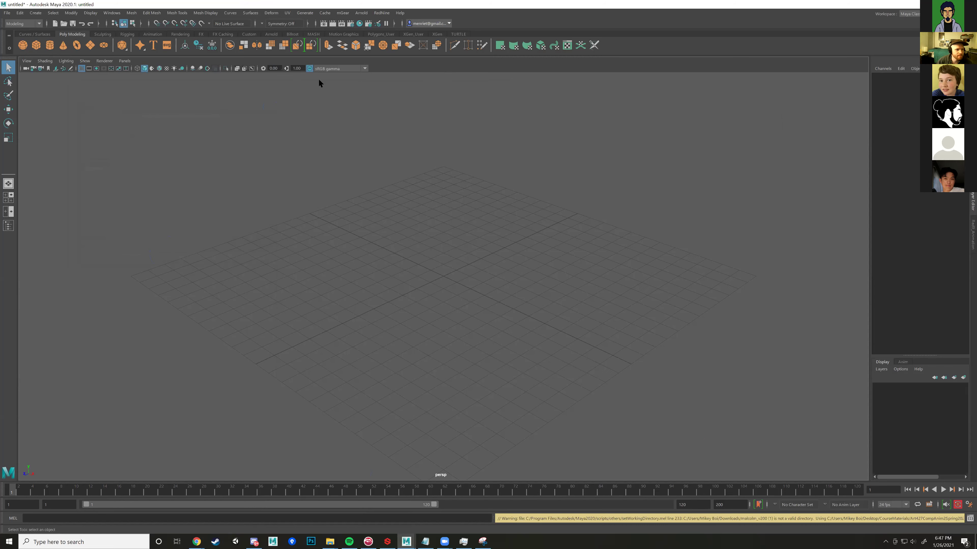
Step: Create a reference to malcolm_v200.ma from the malcolm_v200 (1) folder in the empty scene
{"action": "left_click", "coordinate": [7, 13]}
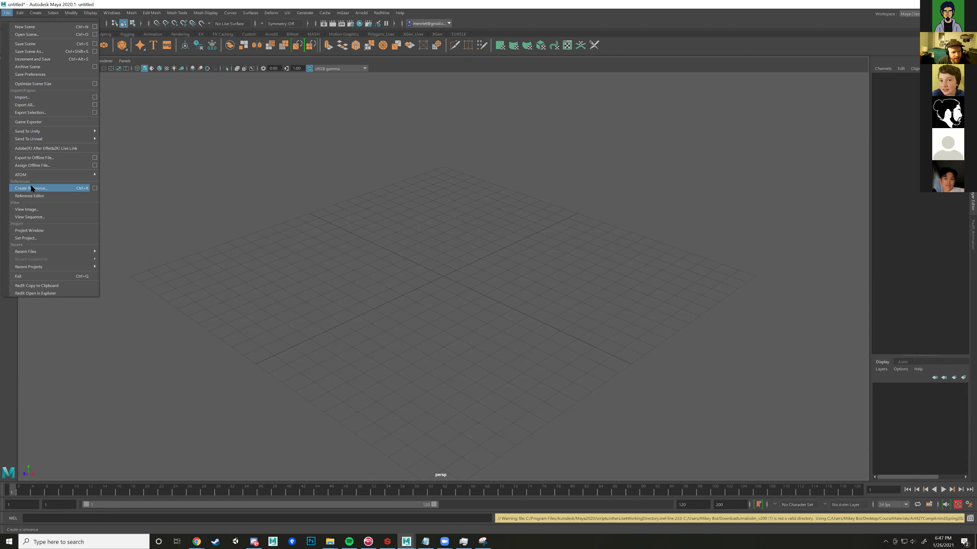
{"action": "left_click", "coordinate": [55, 186]}
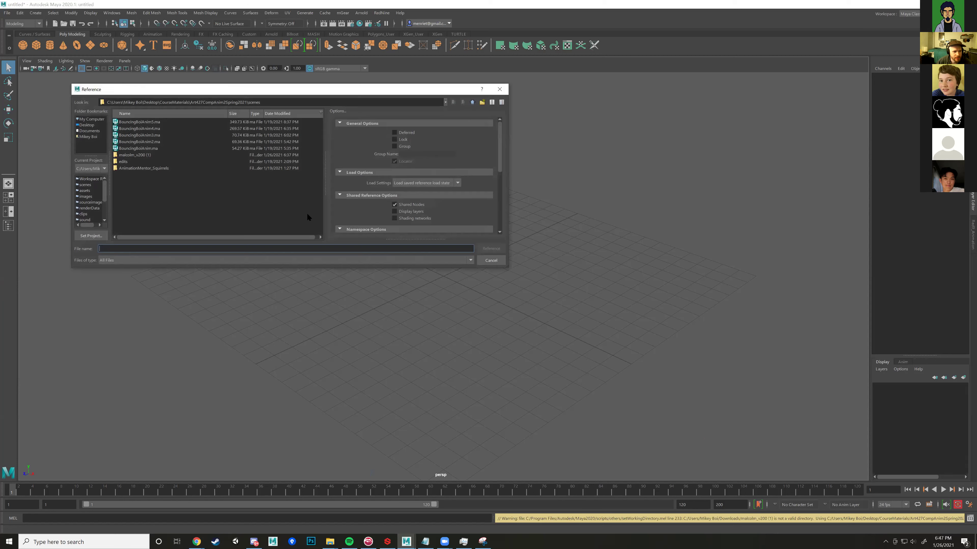
{"action": "double_click", "coordinate": [144, 155]}
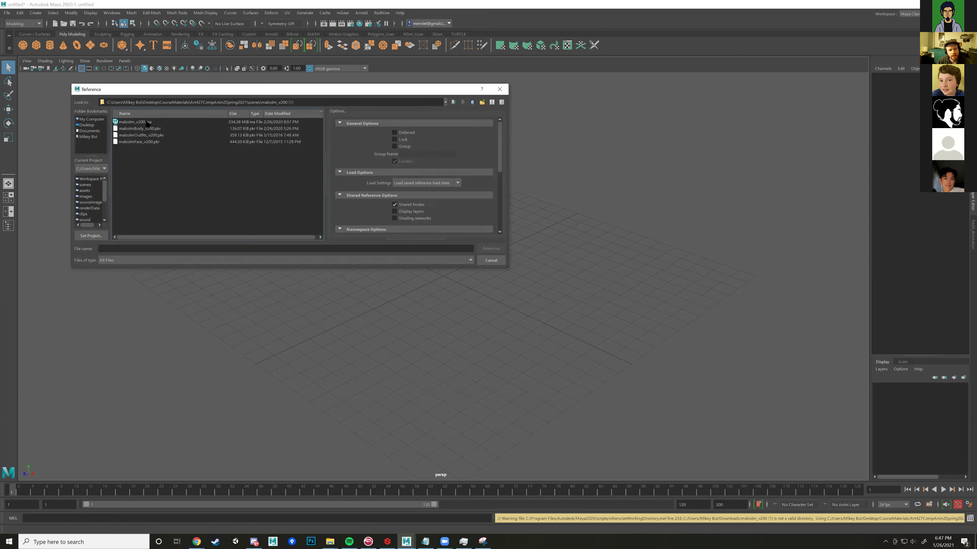
{"action": "left_click", "coordinate": [135, 122]}
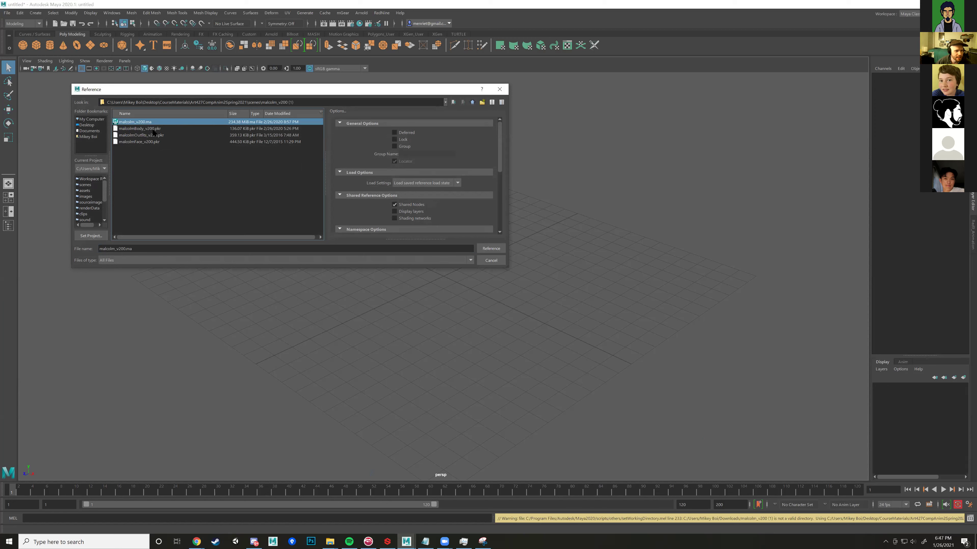
{"action": "left_click", "coordinate": [485, 248]}
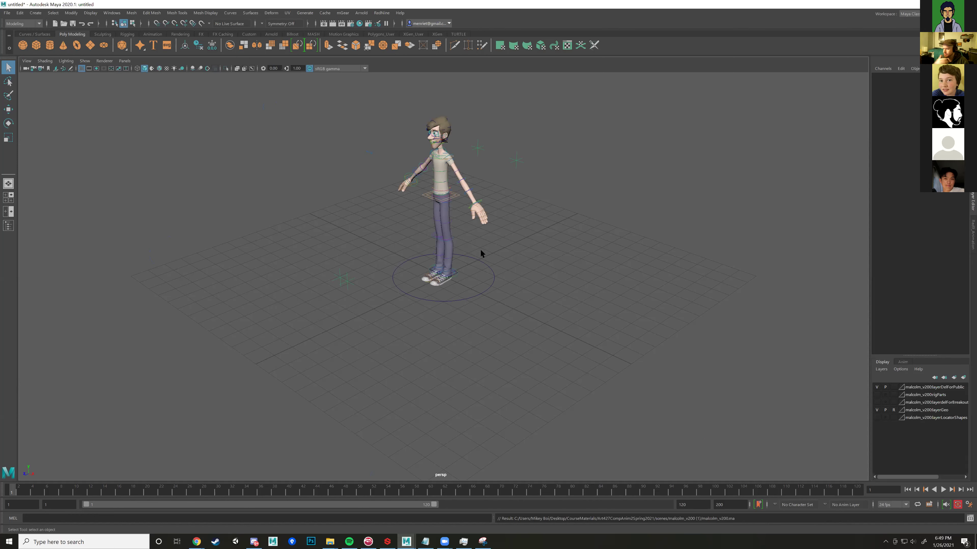
Step: Try rotating the referenced rig's left elbow control, and undo it
{"action": "scroll", "coordinate": [499, 162], "scroll_direction": "up", "scroll_amount": 5}
{"action": "scroll", "coordinate": [539, 189], "scroll_direction": "down", "scroll_amount": 3}
{"action": "scroll", "coordinate": [540, 229], "scroll_direction": "up", "scroll_amount": 2}
{"action": "left_click_drag", "start_coordinate": [499, 216], "coordinate": [487, 253], "text": "alt"}
{"action": "scroll", "coordinate": [473, 273], "scroll_direction": "up", "scroll_amount": 4}
{"action": "left_click", "coordinate": [497, 211]}
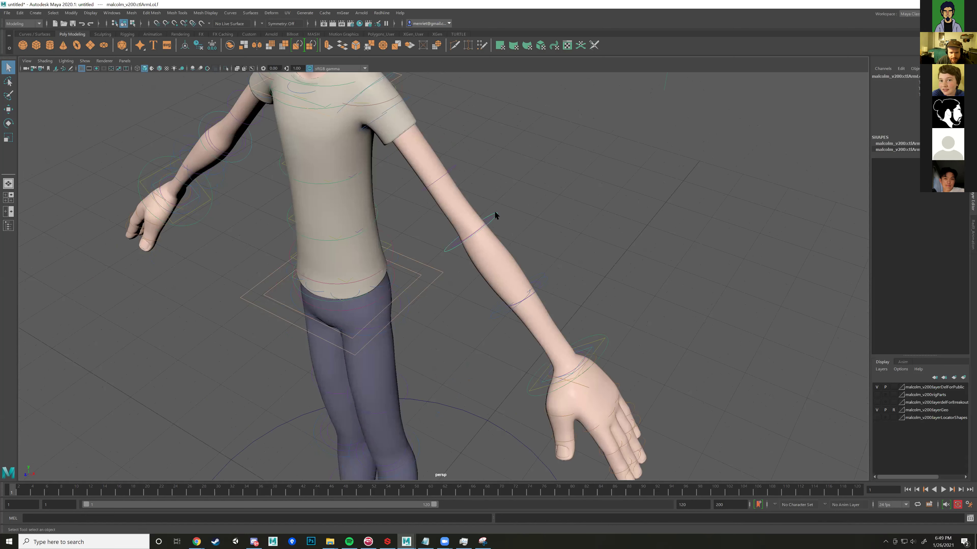
{"action": "left_click_drag", "start_coordinate": [534, 219], "coordinate": [452, 210], "text": "alt"}
{"action": "key", "text": "e"}
{"action": "key", "text": "ctrl+z"}
{"action": "left_click_drag", "start_coordinate": [506, 233], "coordinate": [503, 212], "text": "alt"}
{"action": "right_click_drag", "start_coordinate": [503, 212], "coordinate": [523, 149], "text": "alt"}
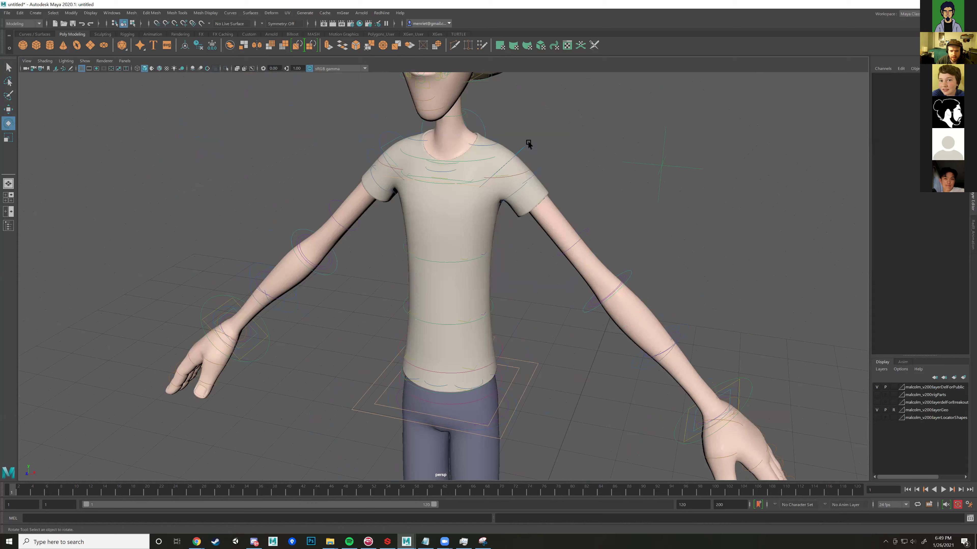
Step: Try rotating the rig's left upper arm control at the shoulder, and undo the rotation
{"action": "left_click", "coordinate": [530, 144]}
{"action": "left_click_drag", "start_coordinate": [530, 144], "coordinate": [538, 147], "text": "alt"}
{"action": "right_click_drag", "start_coordinate": [539, 146], "coordinate": [510, 246], "text": "alt"}
{"action": "left_click_drag", "start_coordinate": [442, 212], "coordinate": [439, 211]}
{"action": "key", "text": "ctrl+z"}
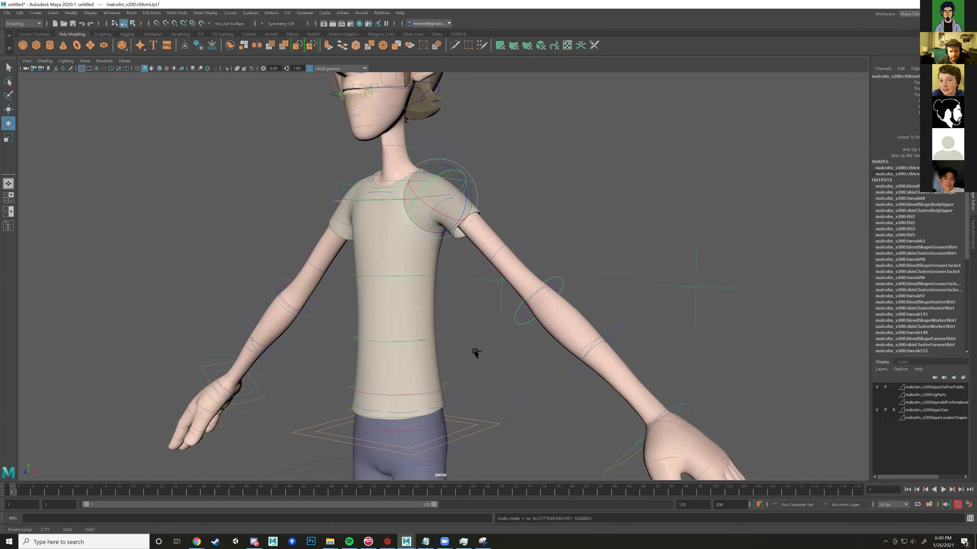
Step: Try moving the body control at the hips down to bend the knees, undo the moves, and clear the selection
{"action": "right_click_drag", "start_coordinate": [466, 275], "coordinate": [484, 418], "text": "alt"}
{"action": "left_click_drag", "start_coordinate": [484, 418], "coordinate": [480, 393], "text": "alt"}
{"action": "left_click", "coordinate": [484, 390]}
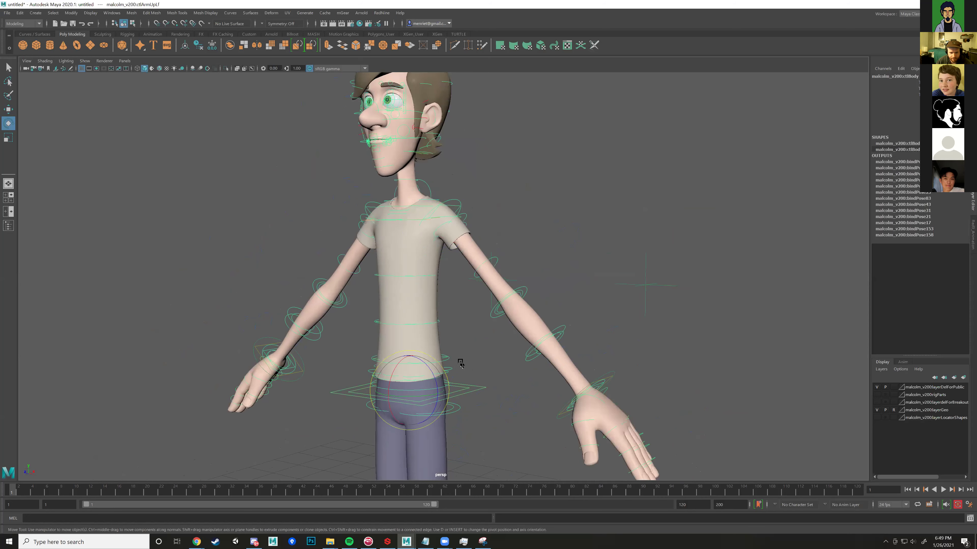
{"action": "key", "text": "w"}
{"action": "scroll", "coordinate": [461, 363], "scroll_direction": "down", "scroll_amount": 3}
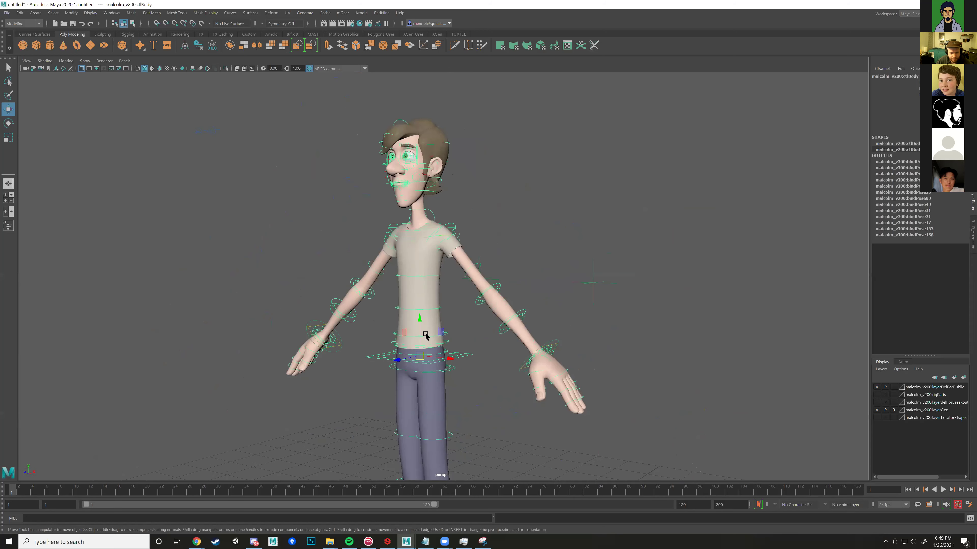
{"action": "left_click_drag", "start_coordinate": [420, 319], "coordinate": [479, 299]}
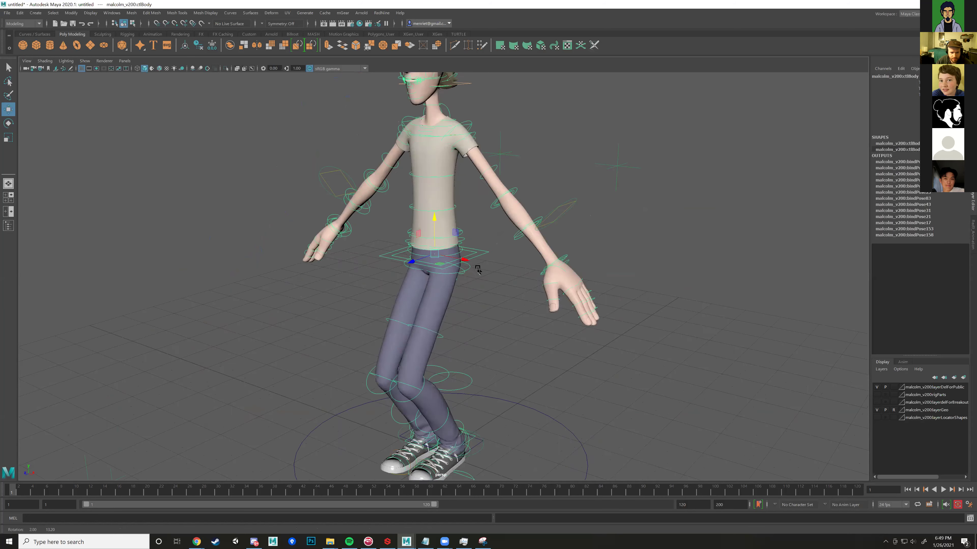
{"action": "key", "text": "ctrl+z"}
{"action": "left_click", "coordinate": [426, 232]}
{"action": "mouse_move", "coordinate": [425, 232]}
{"action": "left_mouse_down"}
{"action": "mouse_move", "coordinate": [425, 339]}
{"action": "mouse_move", "coordinate": [423, 231]}
{"action": "left_mouse_up"}
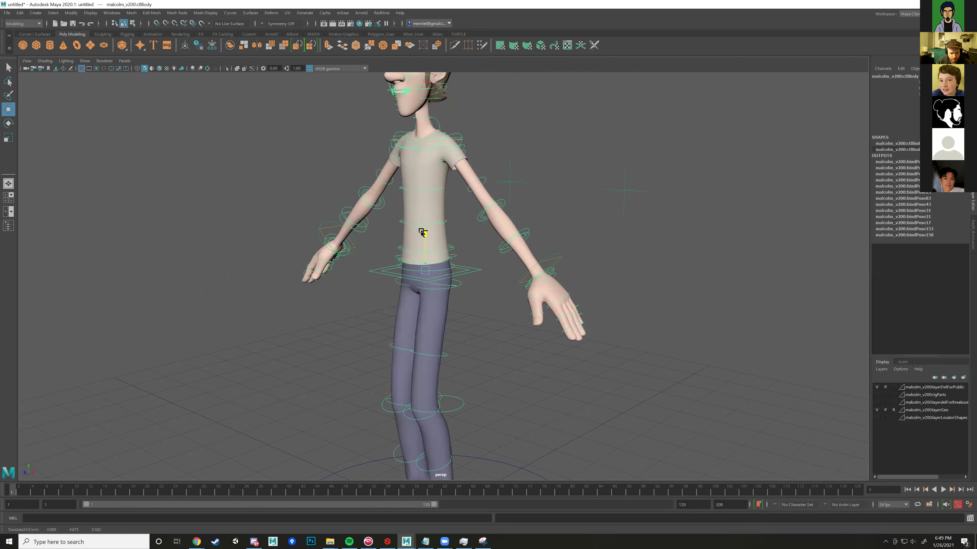
{"action": "left_click_drag", "start_coordinate": [464, 261], "coordinate": [546, 265], "text": "alt"}
{"action": "left_click", "coordinate": [582, 220]}
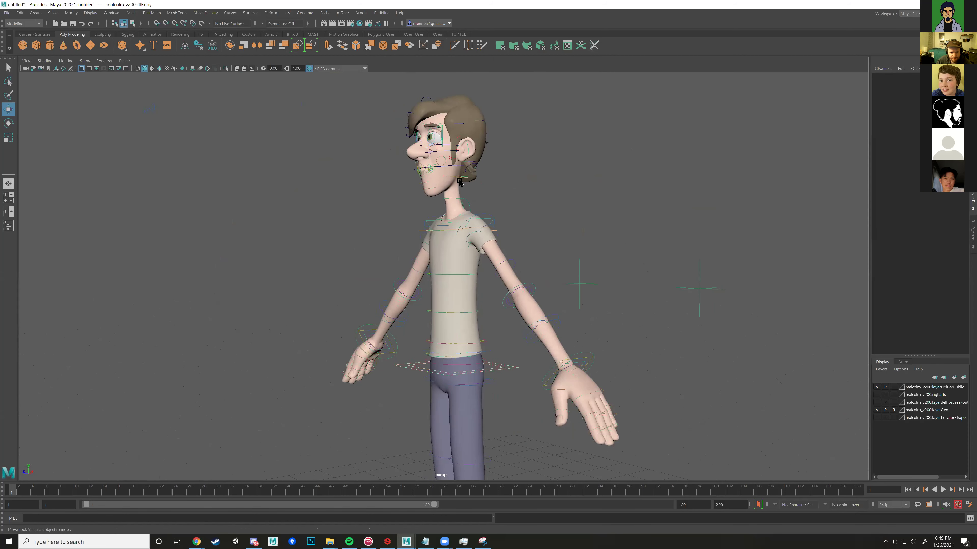
Step: Try moving the eye aim control in front of Malcolm's face, and undo the move
{"action": "left_click_drag", "start_coordinate": [543, 179], "coordinate": [488, 202], "text": "alt"}
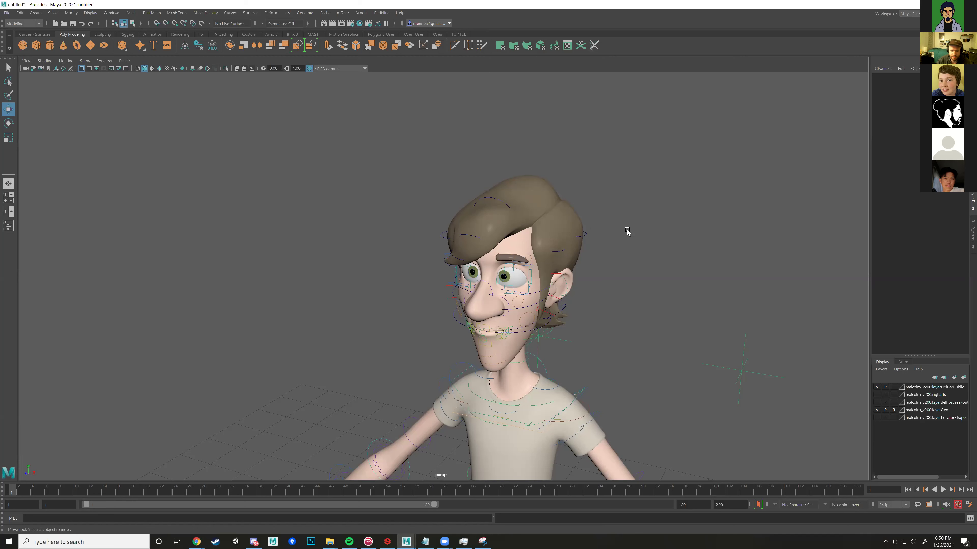
{"action": "scroll", "coordinate": [621, 246], "scroll_direction": "down", "scroll_amount": 4}
{"action": "left_click_drag", "start_coordinate": [601, 308], "coordinate": [587, 260], "text": "alt"}
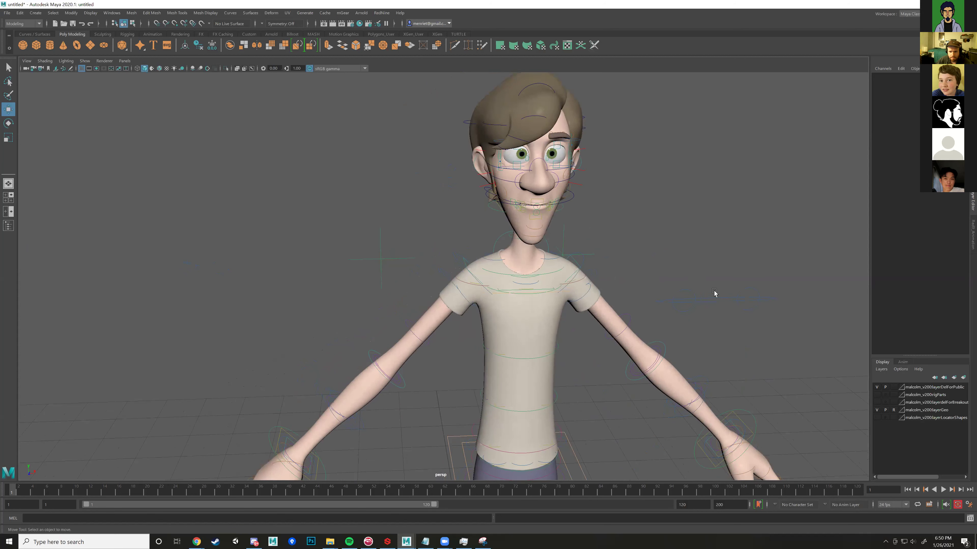
{"action": "left_click", "coordinate": [714, 304]}
{"action": "scroll", "coordinate": [688, 298], "scroll_direction": "down", "scroll_amount": 5}
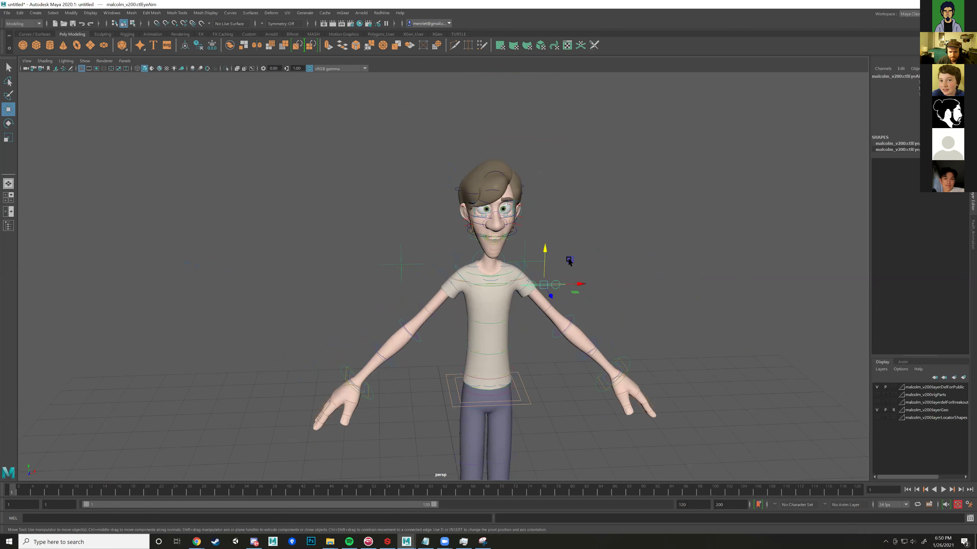
{"action": "left_click_drag", "start_coordinate": [569, 261], "coordinate": [577, 238]}
{"action": "key", "text": "ctrl+z"}
{"action": "left_click_drag", "start_coordinate": [648, 258], "coordinate": [529, 244], "text": "alt"}
{"action": "scroll", "coordinate": [518, 248], "scroll_direction": "up", "scroll_amount": 5}
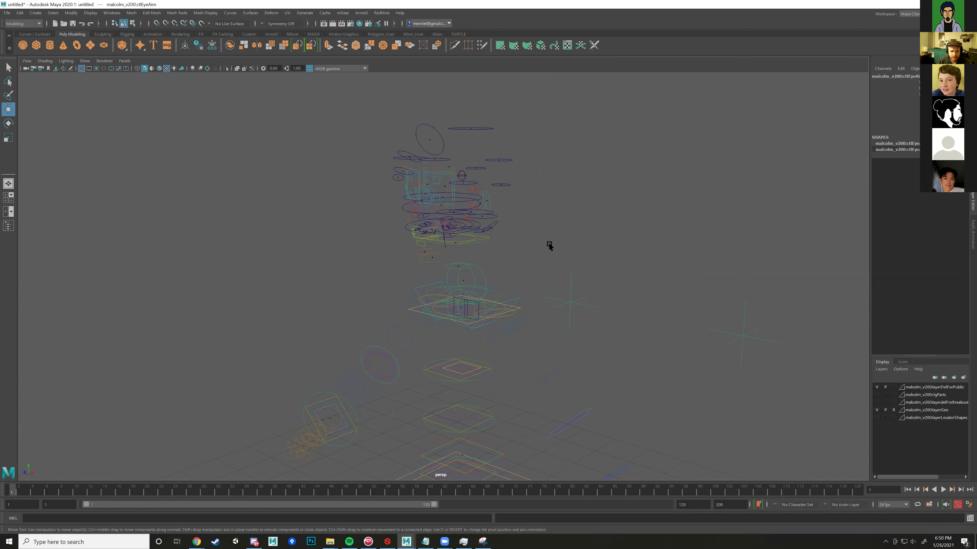
{"action": "scroll", "coordinate": [549, 244], "scroll_direction": "down", "scroll_amount": 6}
{"action": "left_click_drag", "start_coordinate": [518, 254], "coordinate": [541, 251], "text": "alt"}
{"action": "scroll", "coordinate": [546, 247], "scroll_direction": "up", "scroll_amount": 3}
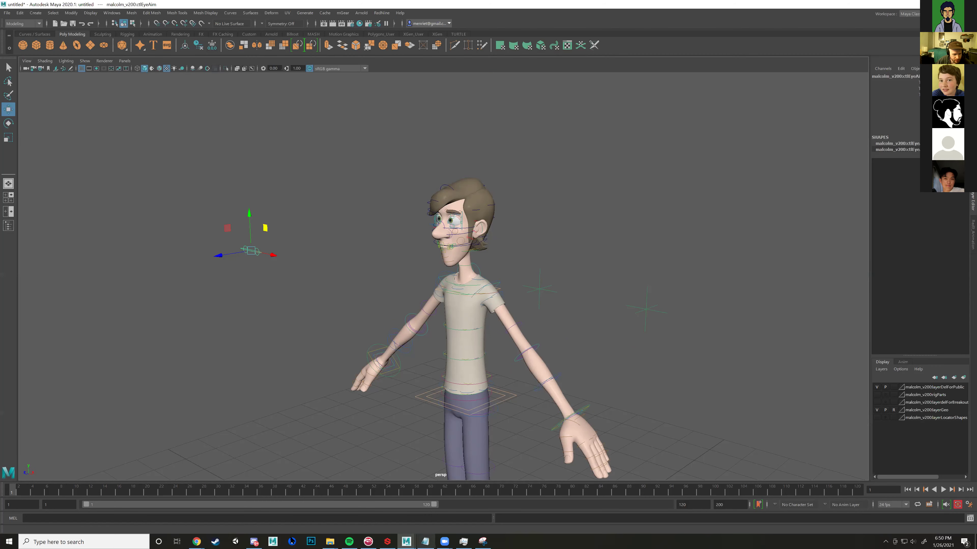
Step: Switch to Chrome and show the rigged character models on thestoff's Gumroad page
{"action": "mouse_move", "coordinate": [197, 542]}
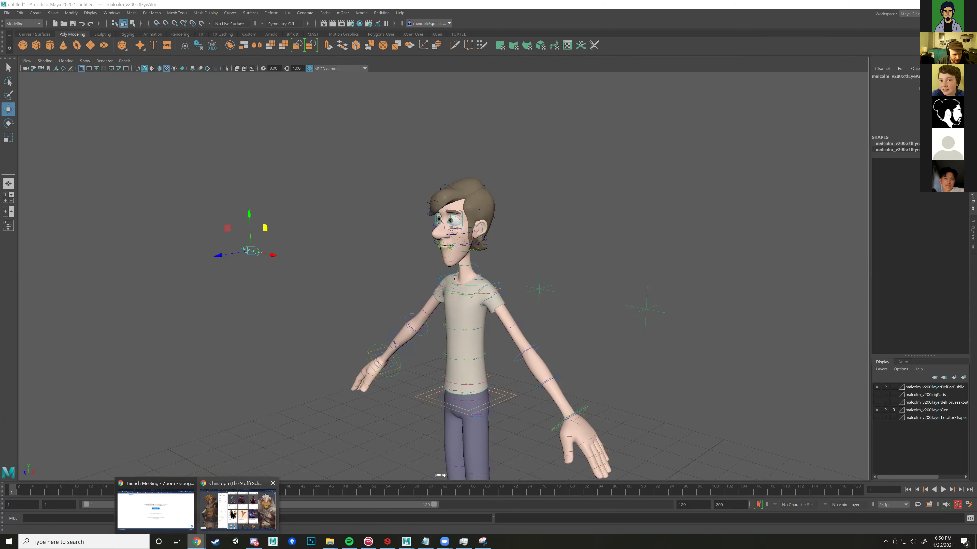
{"action": "left_click", "coordinate": [232, 515]}
{"action": "scroll", "coordinate": [488, 183], "scroll_direction": "up", "scroll_amount": 3}
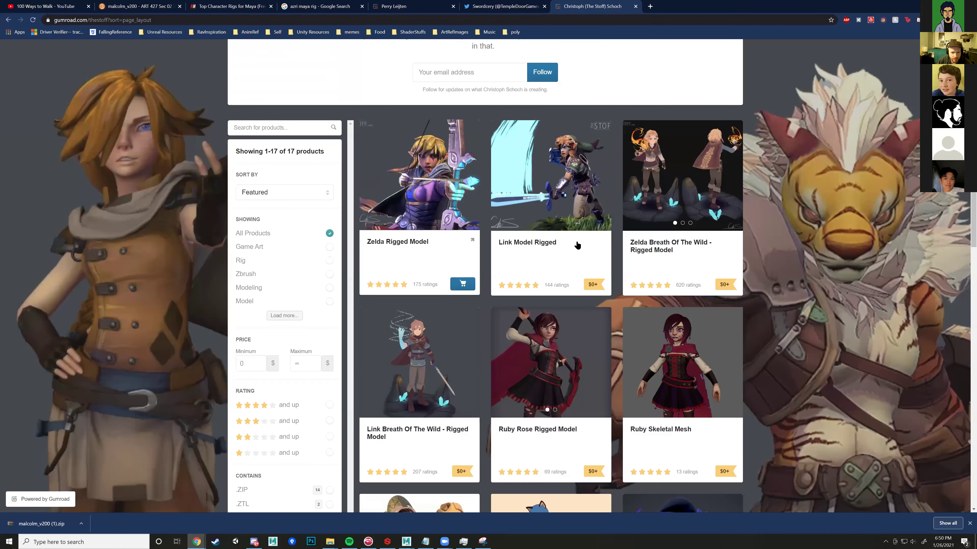
Step: Add the Zelda Breath Of The Wild - Rigged Model to the cart and proceed to checkout
{"action": "left_click", "coordinate": [673, 245]}
{"action": "scroll", "coordinate": [538, 360], "scroll_direction": "down", "scroll_amount": 2}
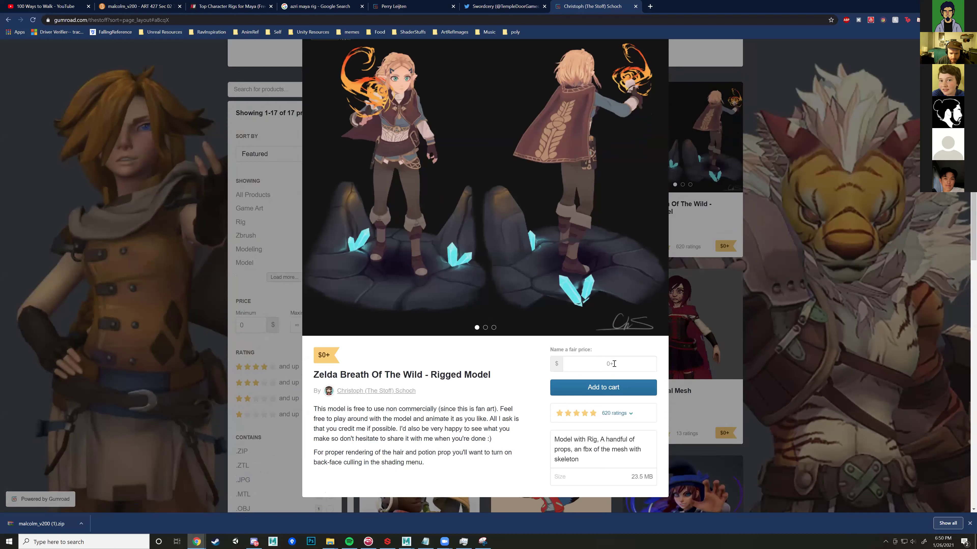
{"action": "left_click", "coordinate": [606, 386]}
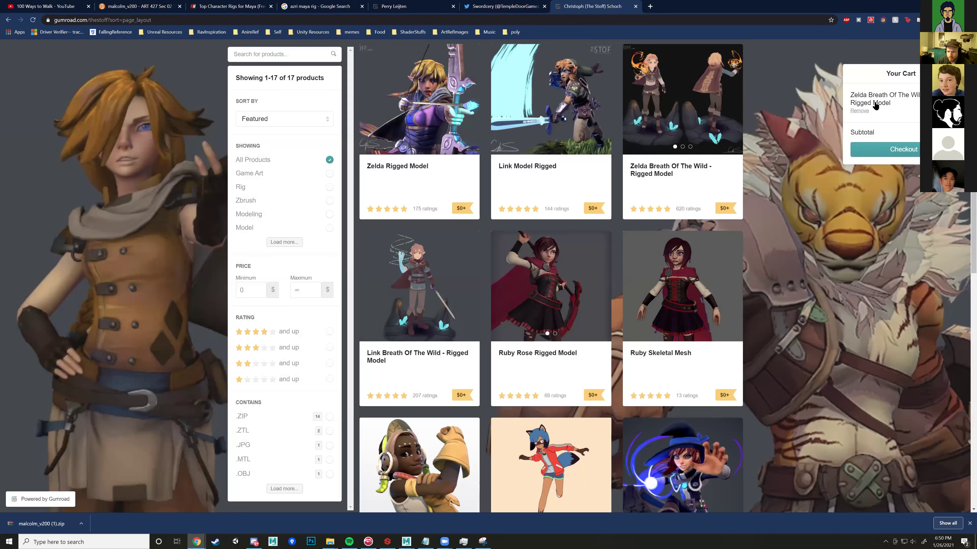
{"action": "left_click", "coordinate": [898, 150]}
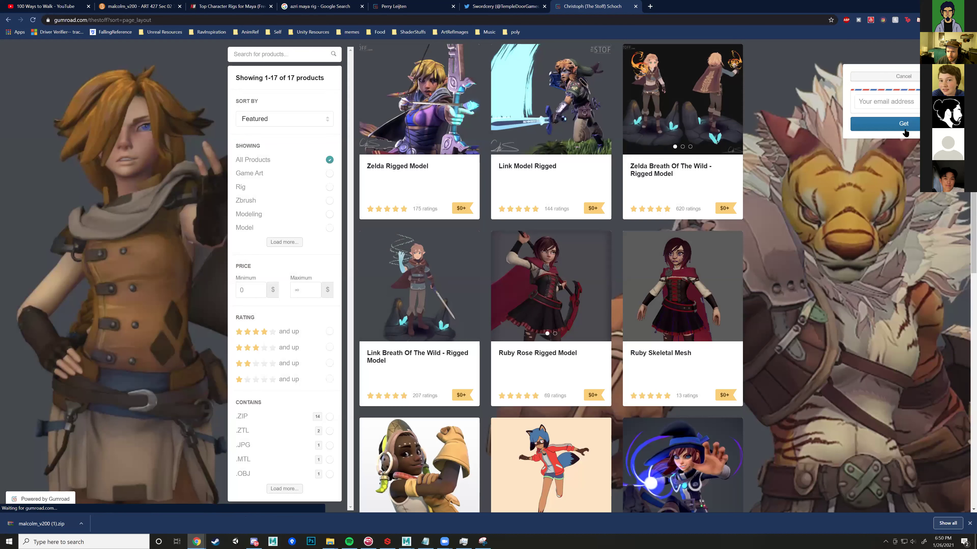
Step: Complete the free checkout with the saved e-mail address and download the zeldaProject ZIP from the purchased content
{"action": "left_click", "coordinate": [889, 103]}
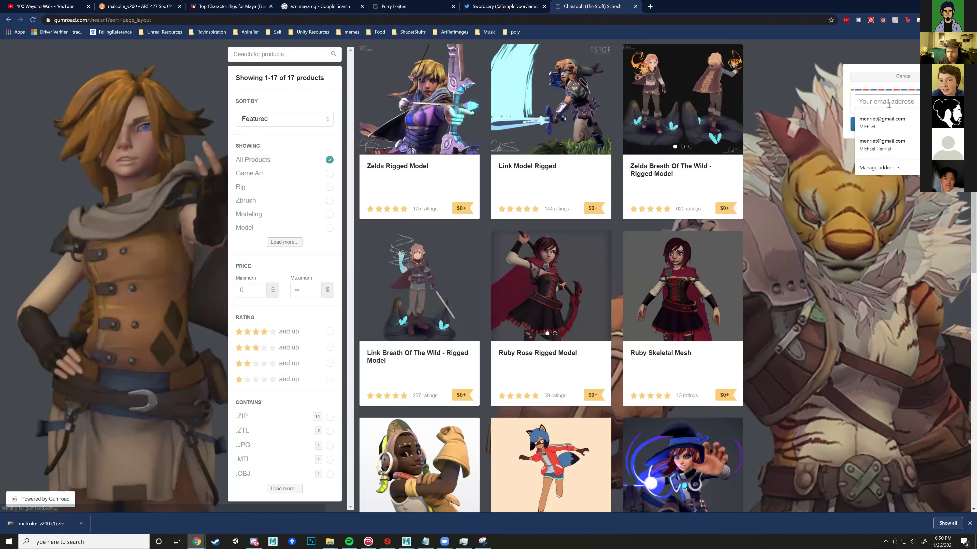
{"action": "left_click", "coordinate": [888, 121]}
{"action": "left_click", "coordinate": [893, 129]}
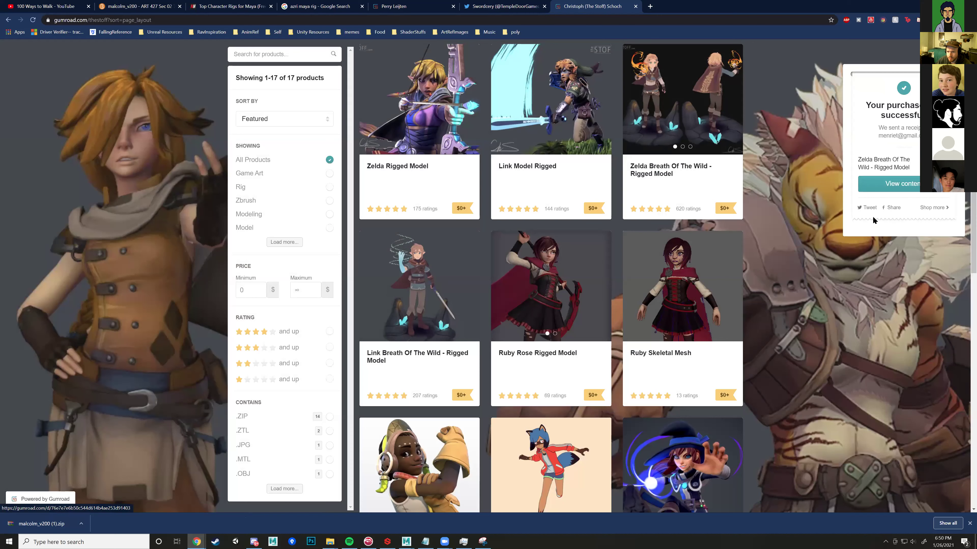
{"action": "left_click", "coordinate": [908, 189]}
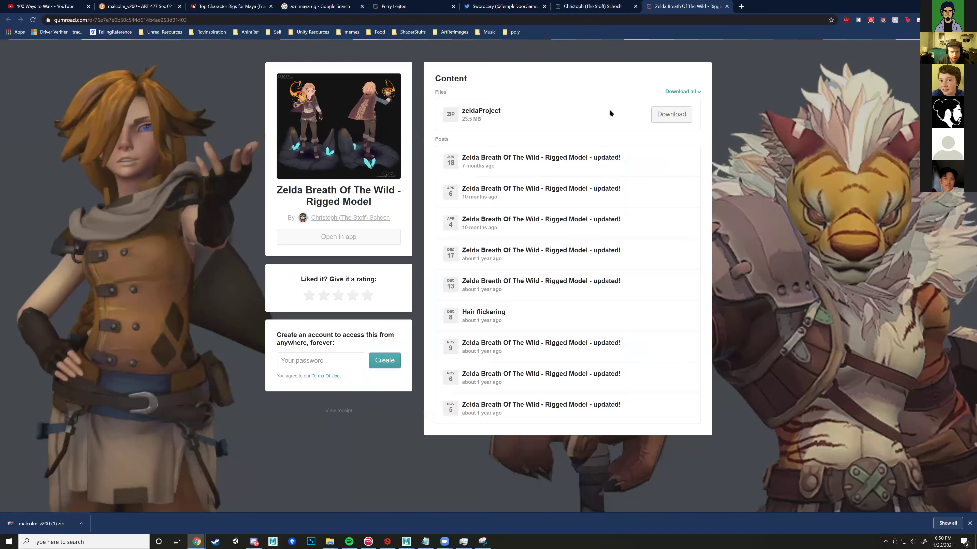
{"action": "left_click", "coordinate": [671, 115]}
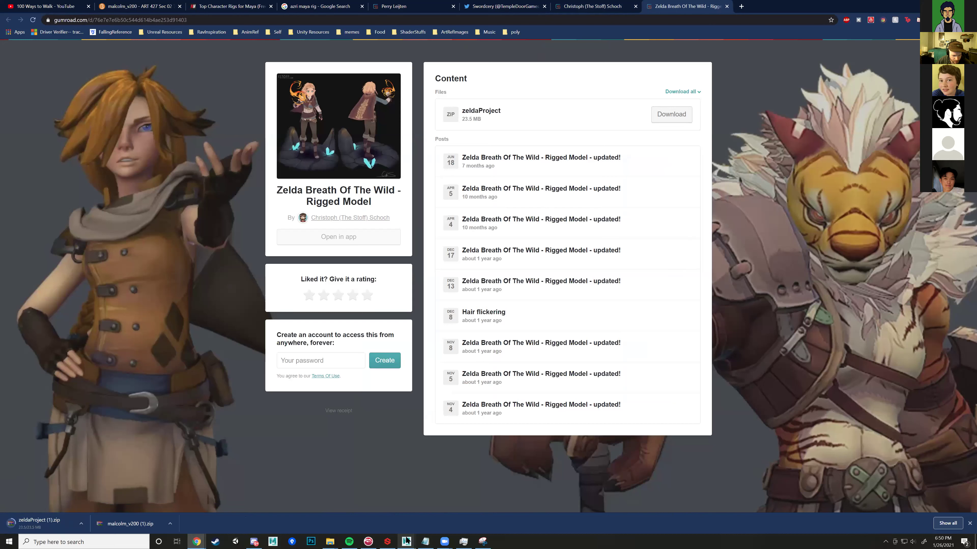
Step: Switch to Maya, open the project location in File Explorer, and extract the zeldaProject (1) archive in Downloads to its own folder
{"action": "left_click", "coordinate": [446, 513]}
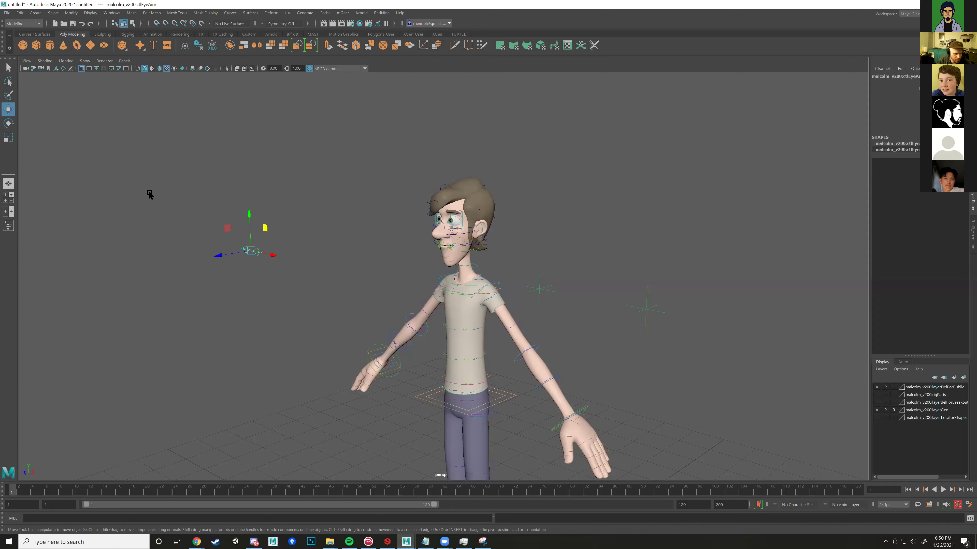
{"action": "left_click", "coordinate": [7, 14]}
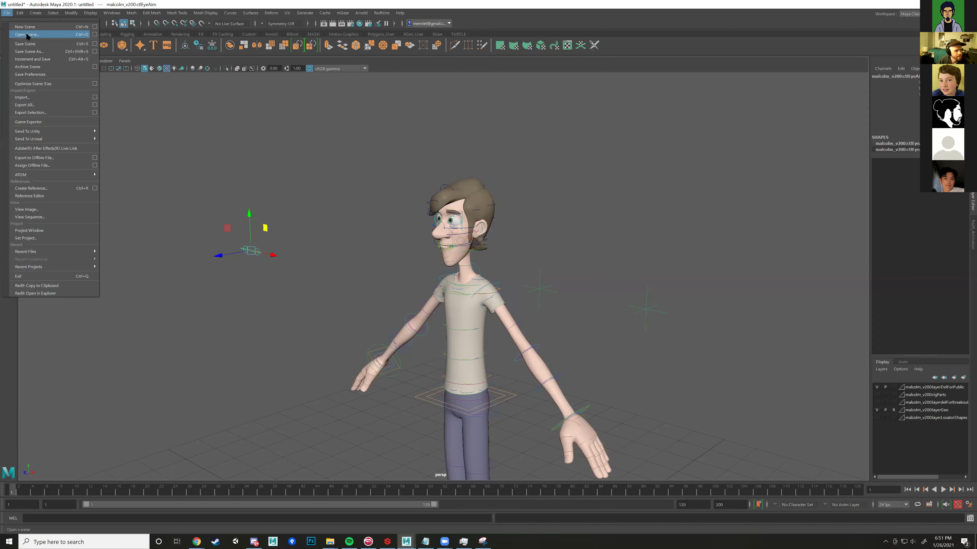
{"action": "left_click", "coordinate": [35, 293]}
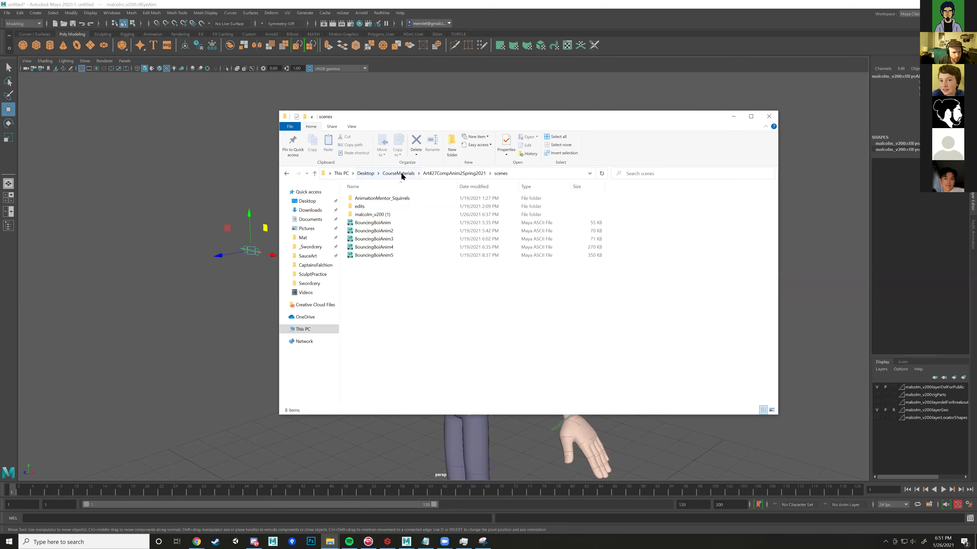
{"action": "left_click", "coordinate": [304, 210]}
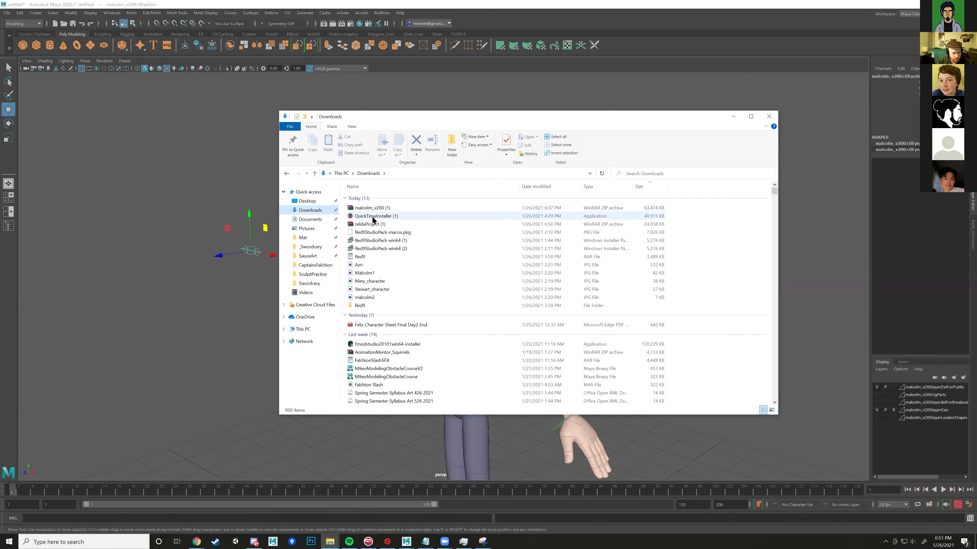
{"action": "left_click", "coordinate": [360, 224]}
{"action": "right_click", "coordinate": [360, 224]}
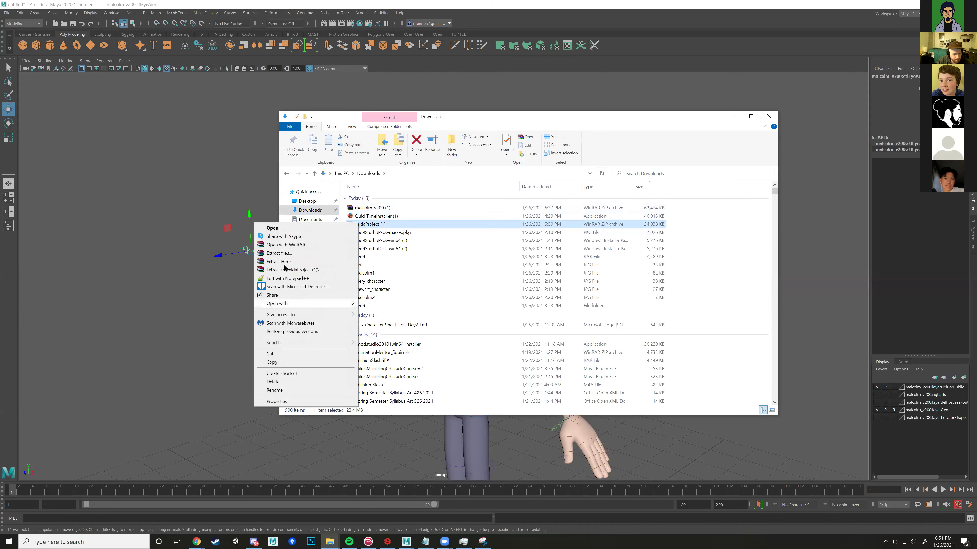
{"action": "left_click", "coordinate": [280, 270]}
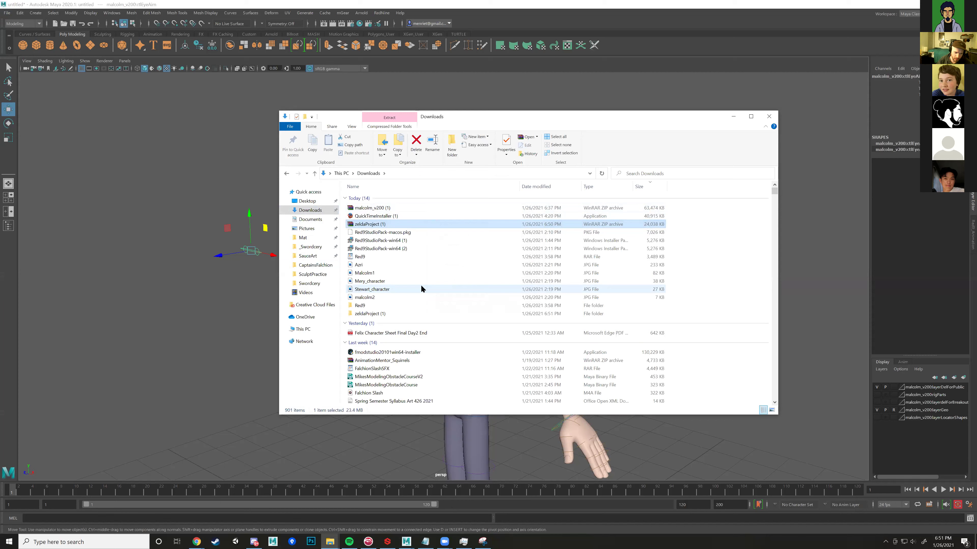
Step: Place the extracted zeldaProject (1) folder in the scenes folder of CourseMaterials > Art427CompAnim2Spring2021
{"action": "left_click", "coordinate": [362, 314]}
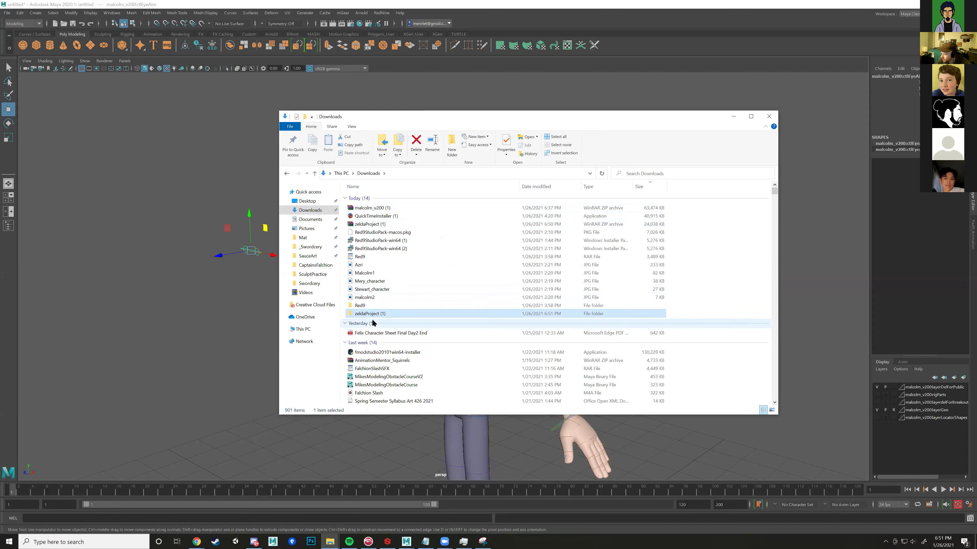
{"action": "key", "text": "Up"}
{"action": "left_click", "coordinate": [373, 314]}
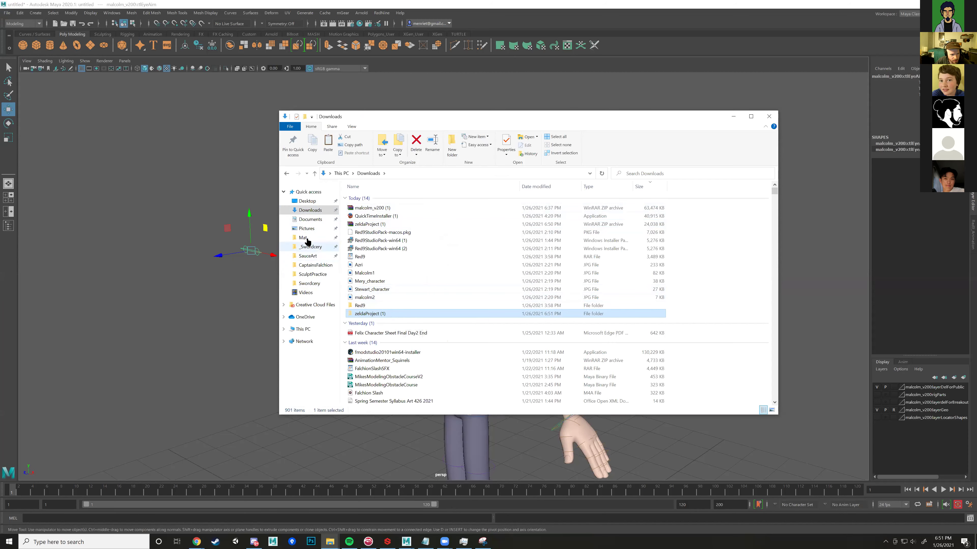
{"action": "left_click", "coordinate": [312, 202]}
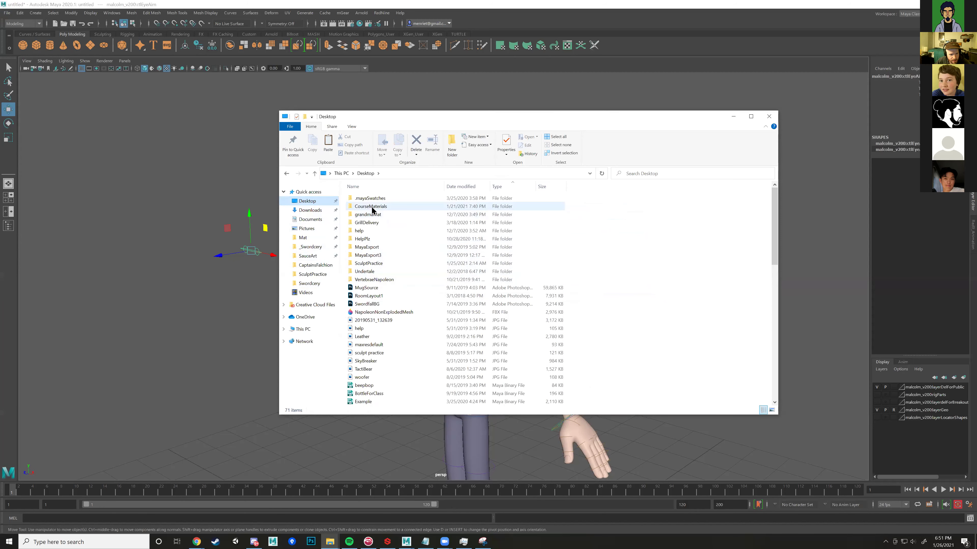
{"action": "double_click", "coordinate": [371, 207]}
{"action": "scroll", "coordinate": [404, 270], "scroll_direction": "down", "scroll_amount": 10}
{"action": "scroll", "coordinate": [396, 305], "scroll_direction": "down", "scroll_amount": 12}
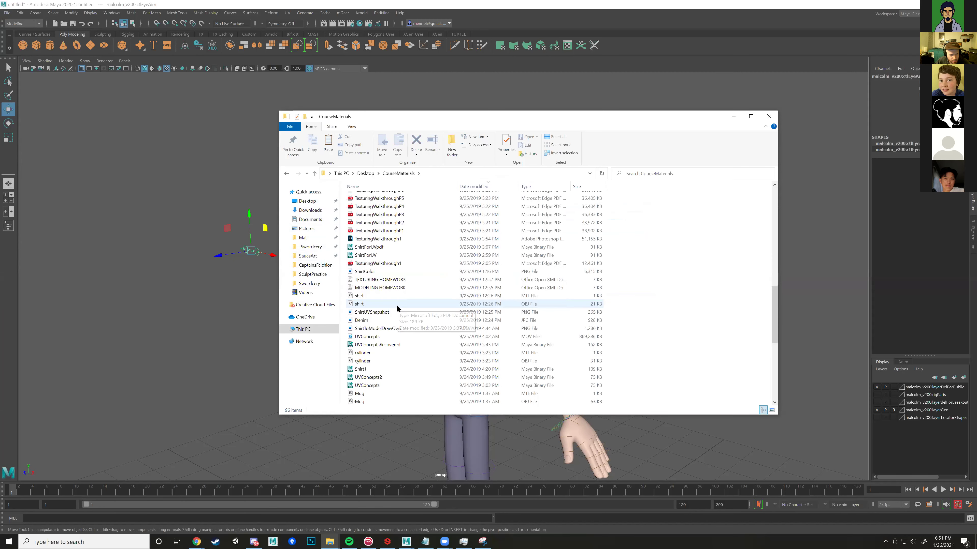
{"action": "left_click", "coordinate": [392, 312]}
{"action": "double_click", "coordinate": [392, 313]}
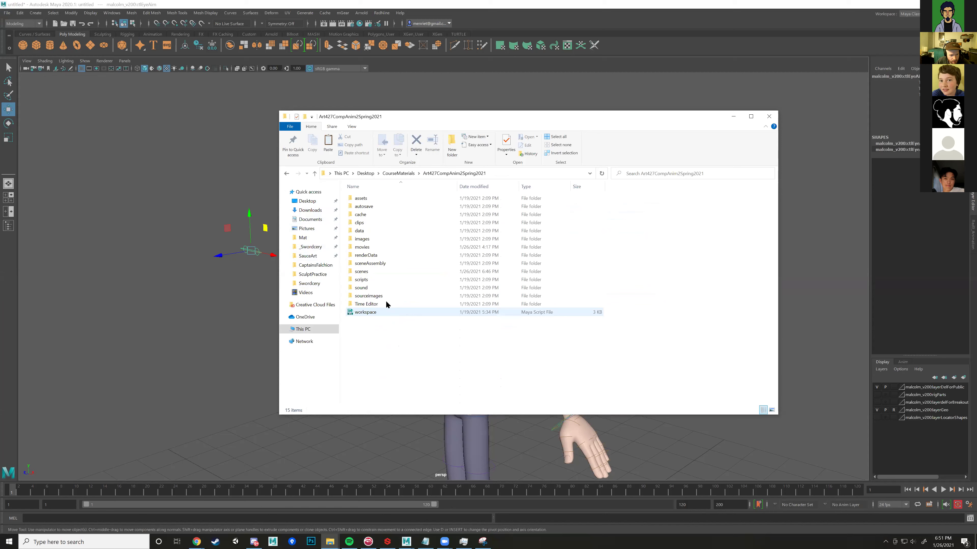
{"action": "double_click", "coordinate": [370, 271]}
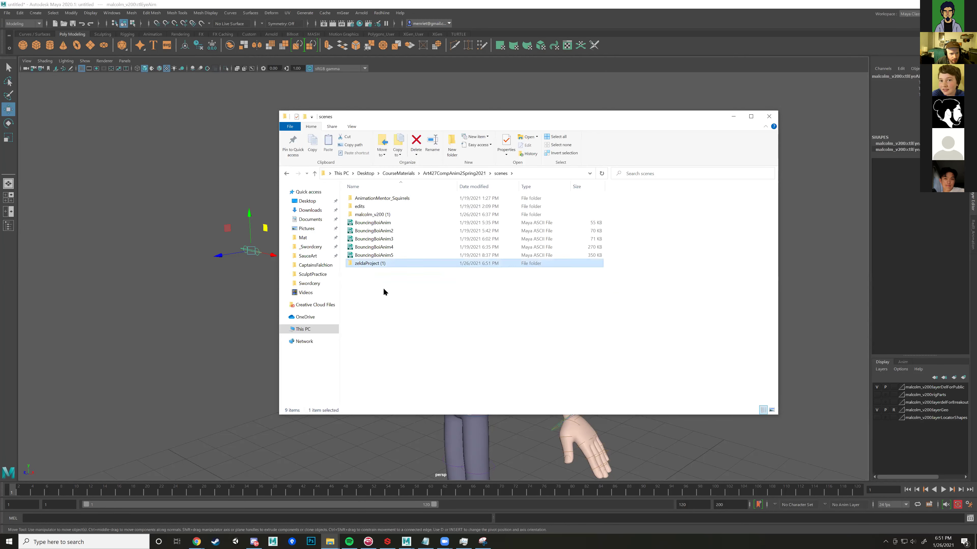
{"action": "left_click", "coordinate": [471, 88]}
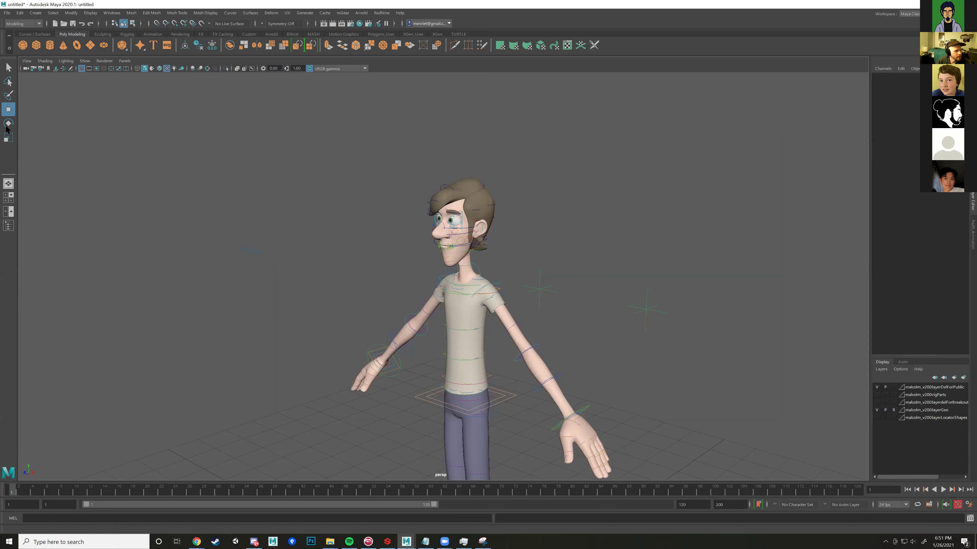
{"action": "left_click", "coordinate": [7, 12]}
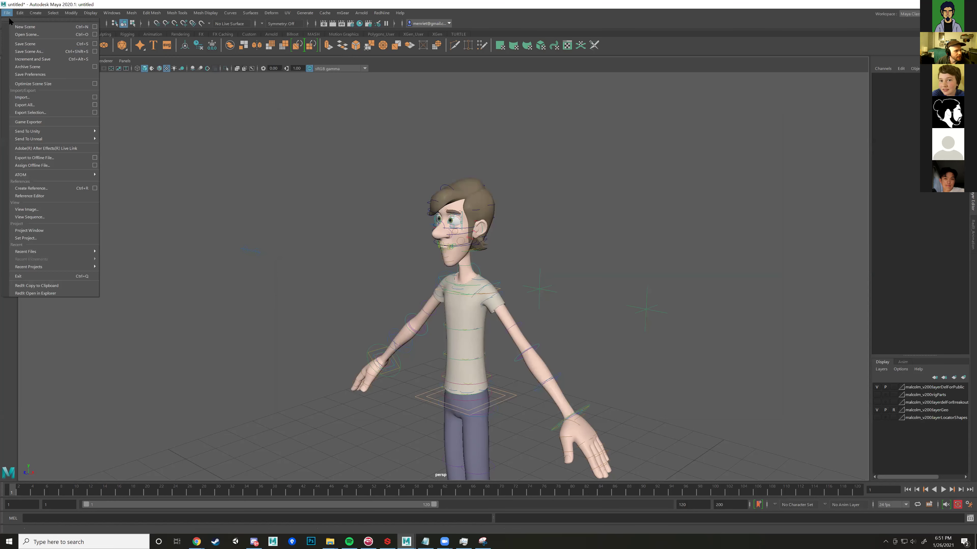
{"action": "left_click", "coordinate": [36, 34]}
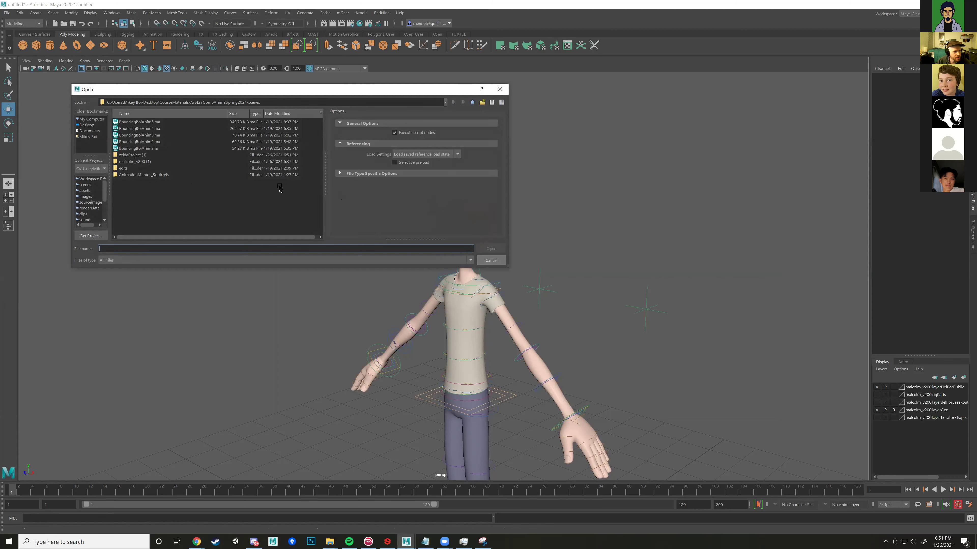
{"action": "left_click", "coordinate": [490, 261]}
Step: Create a new empty Maya scene without saving the changes to the Malcolm scene
{"action": "left_click", "coordinate": [7, 12]}
{"action": "left_click", "coordinate": [20, 23]}
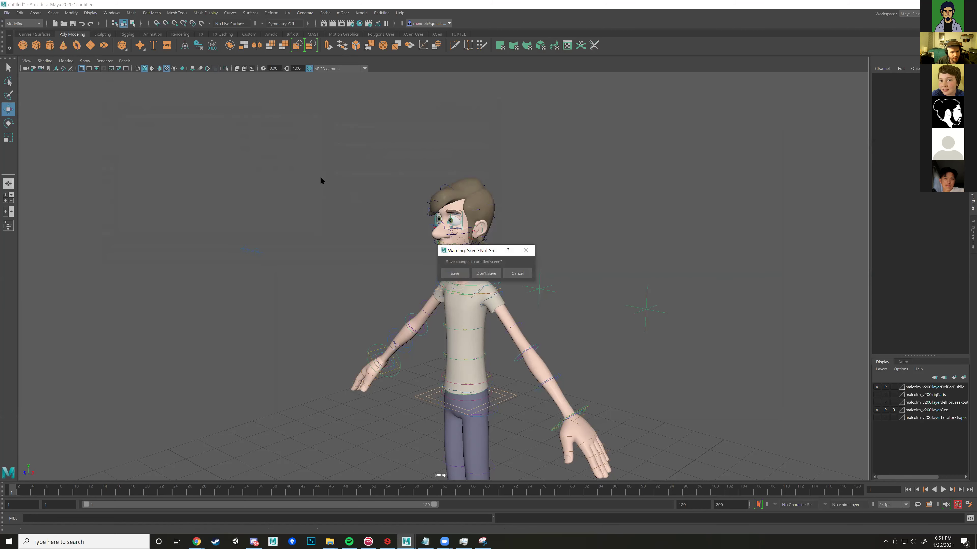
{"action": "left_click", "coordinate": [473, 274]}
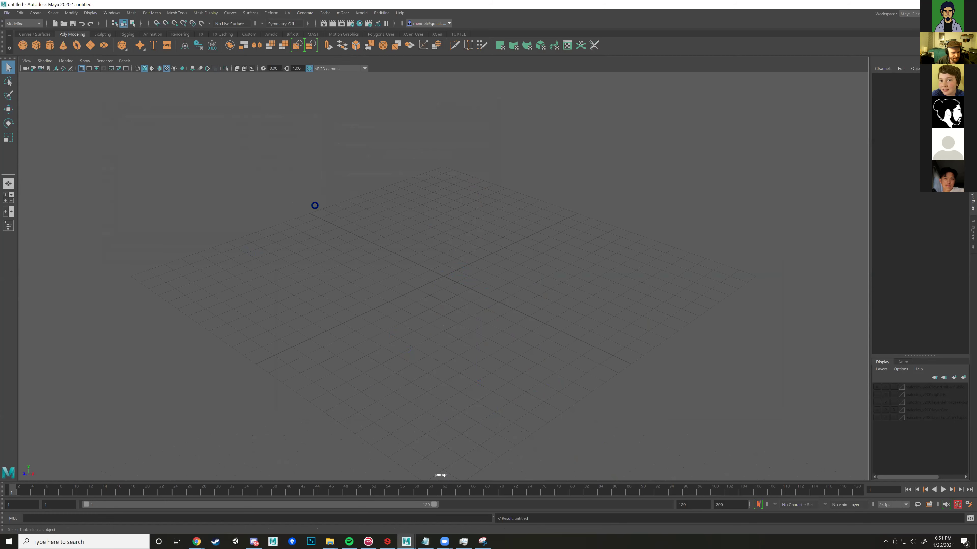
Step: Reference zelda_V001_008.ma from the Mesh folder of zeldaProject (1) into the scene and dismiss the resulting message
{"action": "left_click", "coordinate": [7, 13]}
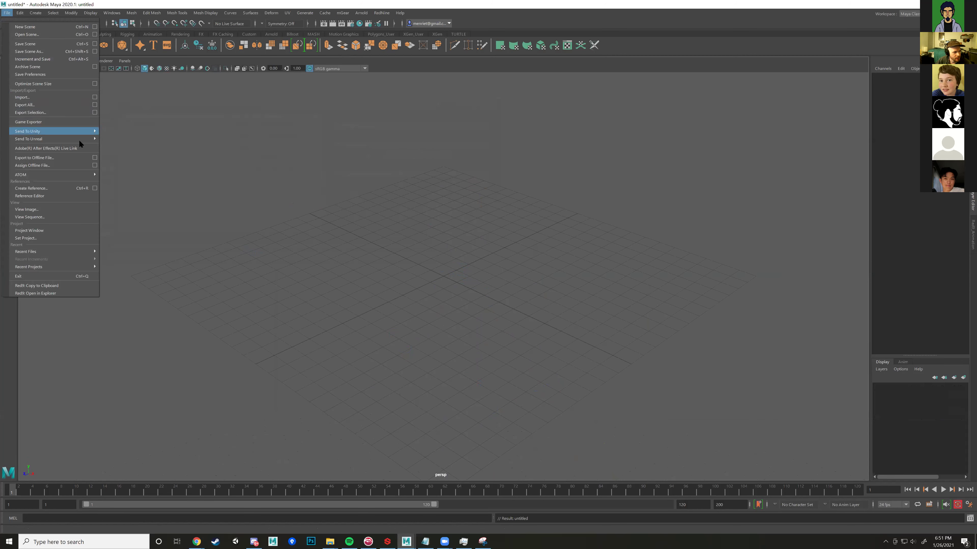
{"action": "left_click", "coordinate": [50, 188]}
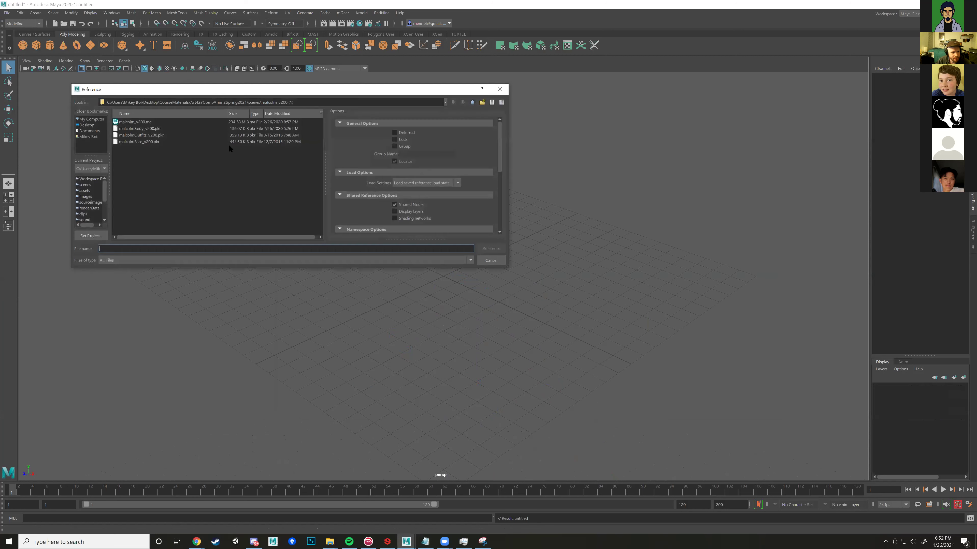
{"action": "double_click", "coordinate": [130, 155]}
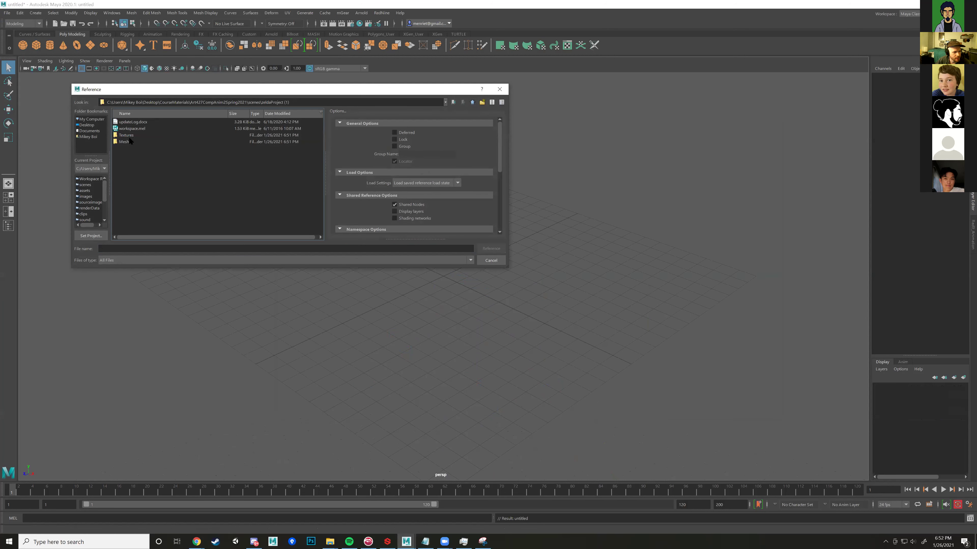
{"action": "double_click", "coordinate": [123, 142]}
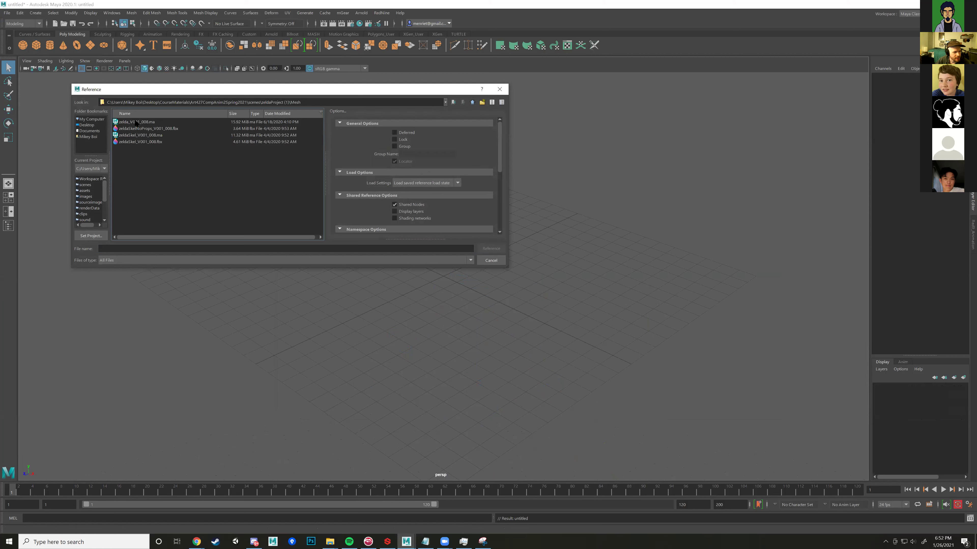
{"action": "left_click", "coordinate": [471, 101]}
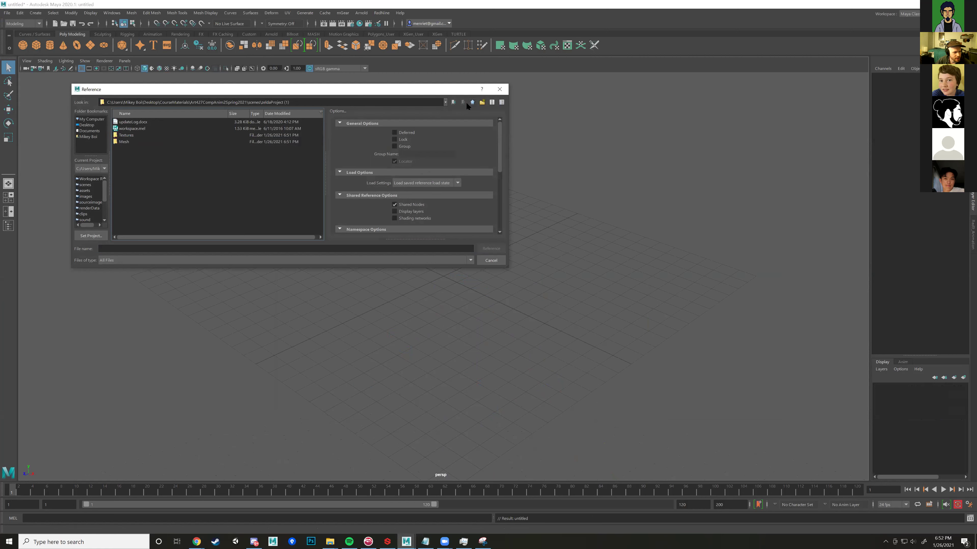
{"action": "double_click", "coordinate": [123, 142]}
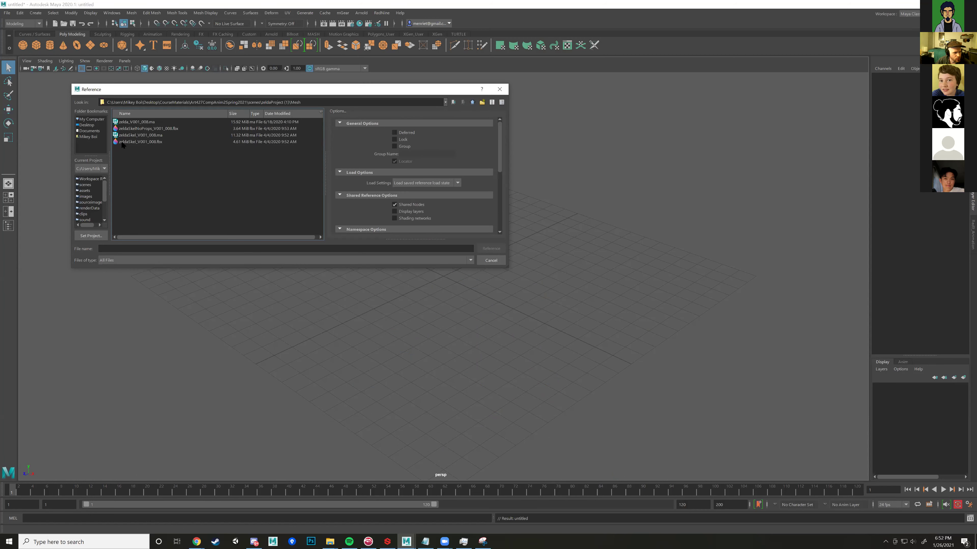
{"action": "left_click", "coordinate": [134, 122]}
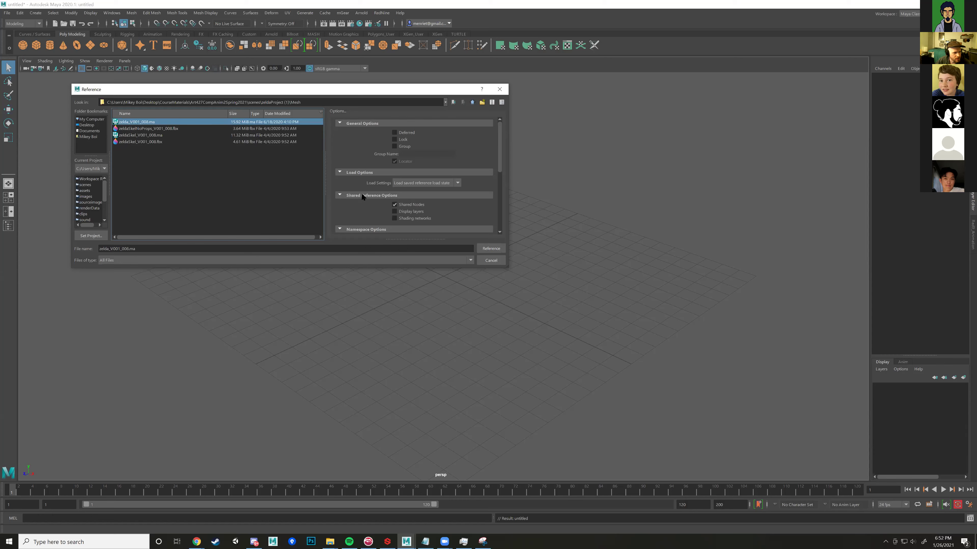
{"action": "left_click", "coordinate": [491, 248]}
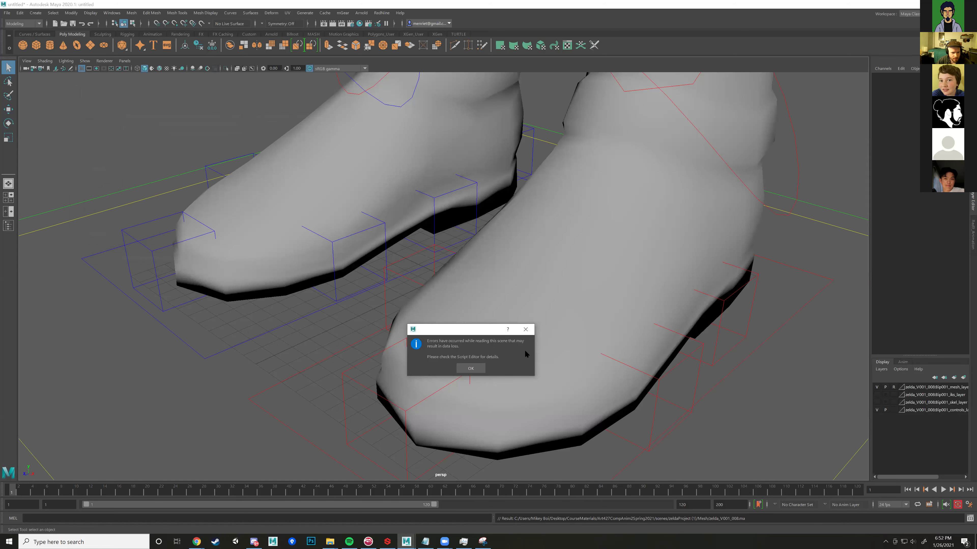
{"action": "left_click", "coordinate": [526, 330]}
Step: Examine the referenced Zelda rig from the feet up to the head and the facial control board
{"action": "scroll", "coordinate": [525, 289], "scroll_direction": "down", "scroll_amount": 15}
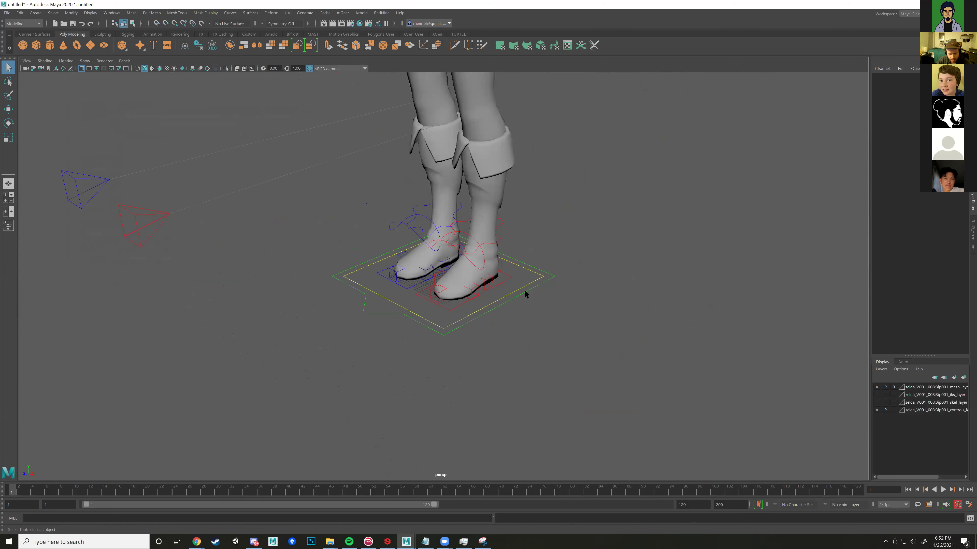
{"action": "scroll", "coordinate": [519, 262], "scroll_direction": "down", "scroll_amount": 5}
{"action": "scroll", "coordinate": [500, 346], "scroll_direction": "up", "scroll_amount": 8}
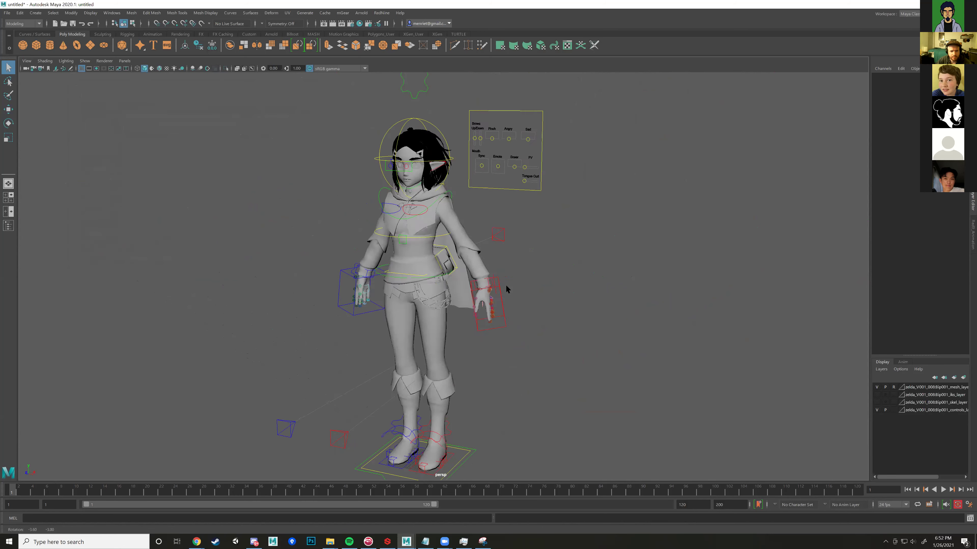
{"action": "scroll", "coordinate": [525, 366], "scroll_direction": "up", "scroll_amount": 5}
{"action": "left_click_drag", "start_coordinate": [526, 363], "coordinate": [500, 307], "text": "alt"}
{"action": "scroll", "coordinate": [534, 363], "scroll_direction": "up", "scroll_amount": 4}
{"action": "scroll", "coordinate": [486, 339], "scroll_direction": "down", "scroll_amount": 5}
{"action": "scroll", "coordinate": [577, 212], "scroll_direction": "up", "scroll_amount": 5}
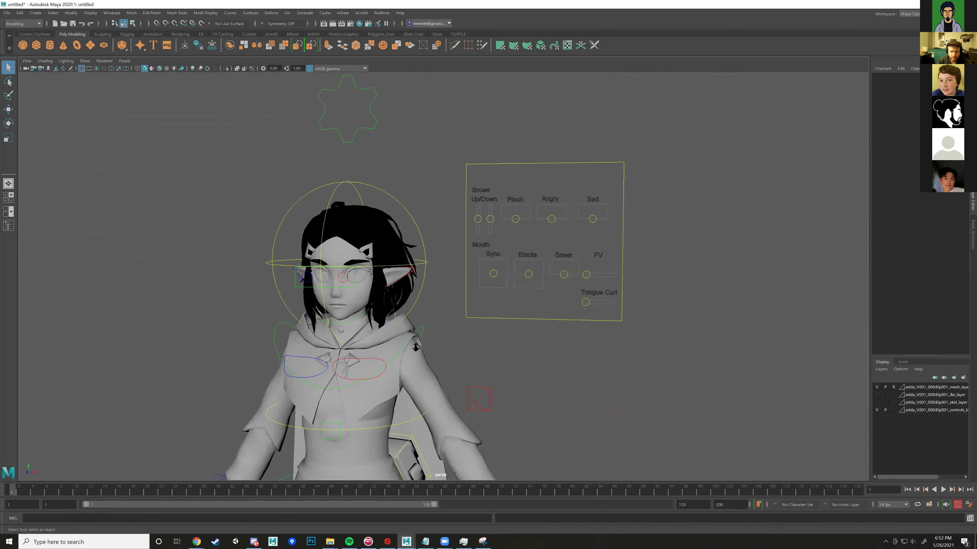
Step: Try out the Angry brow control on the facial board by moving it vertically
{"action": "left_click", "coordinate": [600, 193]}
{"action": "key", "text": "w"}
{"action": "left_click_drag", "start_coordinate": [600, 167], "coordinate": [600, 187]}
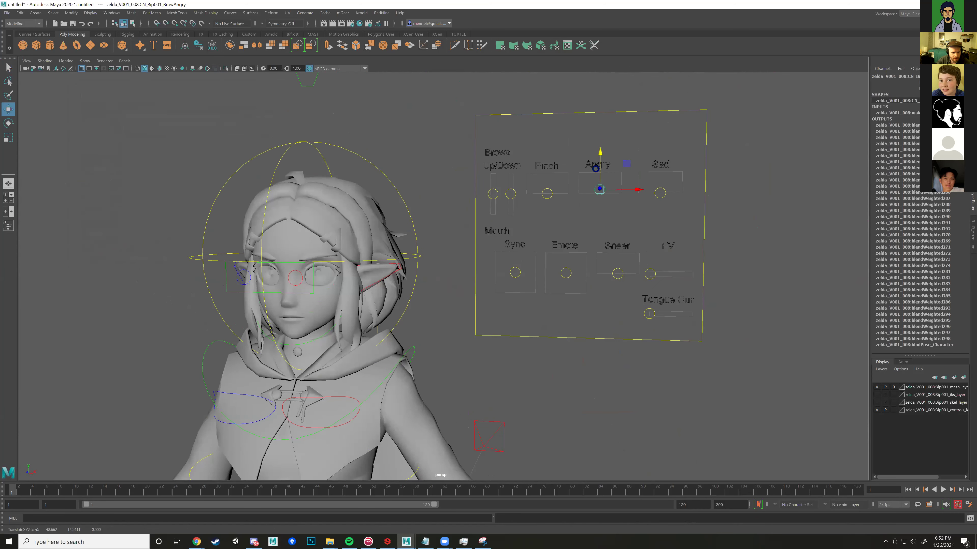
{"action": "scroll", "coordinate": [467, 233], "scroll_direction": "down", "scroll_amount": 3}
{"action": "scroll", "coordinate": [467, 233], "scroll_direction": "down", "scroll_amount": 3}
{"action": "left_click_drag", "start_coordinate": [468, 233], "coordinate": [511, 292], "text": "alt"}
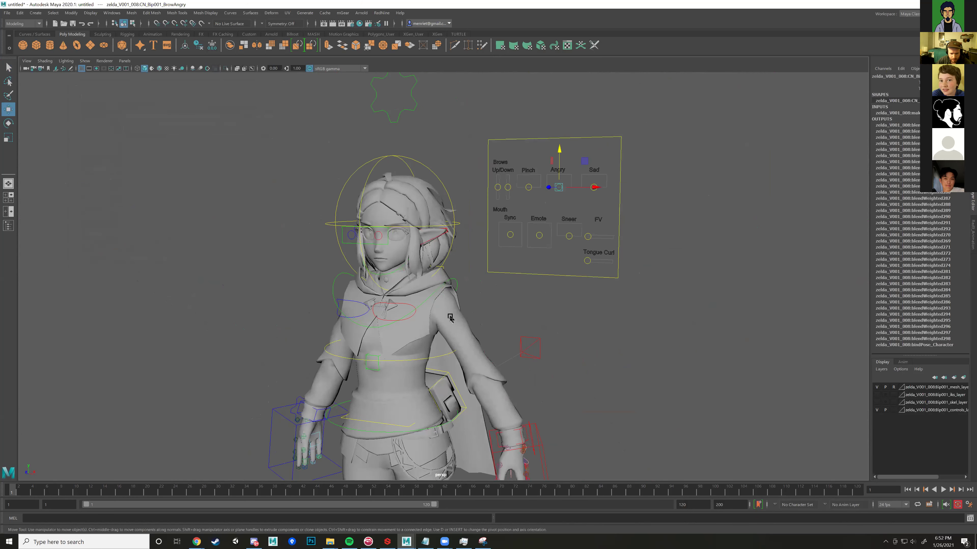
Step: Inspect the controls around the left elbow and hand, including the left arm settings control at the wrist
{"action": "scroll", "coordinate": [553, 348], "scroll_direction": "up", "scroll_amount": 4}
{"action": "left_click", "coordinate": [552, 348]}
{"action": "left_click_drag", "start_coordinate": [529, 341], "coordinate": [525, 287]}
{"action": "left_click_drag", "start_coordinate": [614, 326], "coordinate": [529, 269], "text": "alt"}
{"action": "left_click", "coordinate": [587, 197]}
{"action": "left_click_drag", "start_coordinate": [606, 275], "coordinate": [525, 318], "text": "alt"}
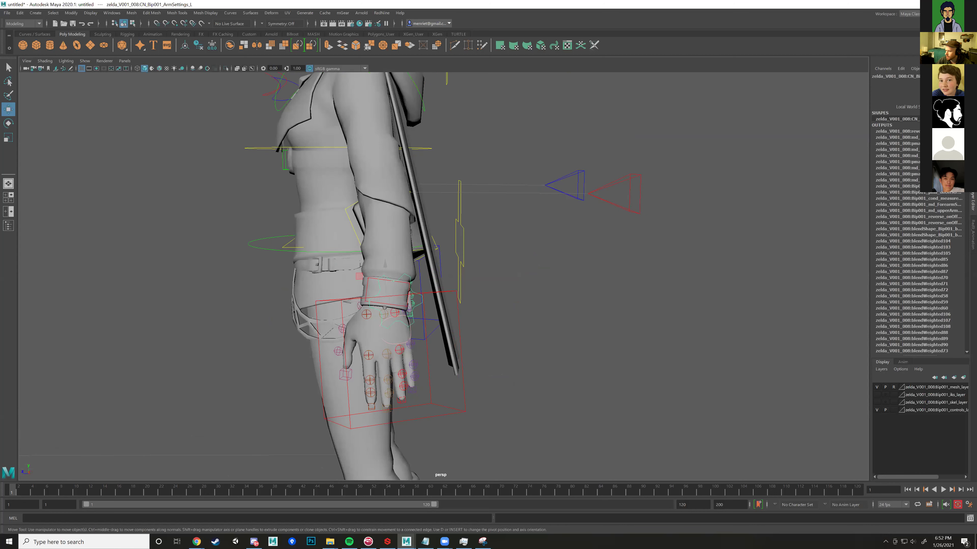
{"action": "left_click", "coordinate": [218, 239]}
{"action": "scroll", "coordinate": [218, 239], "scroll_direction": "down", "scroll_amount": 3}
Step: Check the file path of the zelda_V001_008 reference in the Reference Editor, highlighting the zeldaProject (1) portion, and close the editor
{"action": "left_click", "coordinate": [7, 12]}
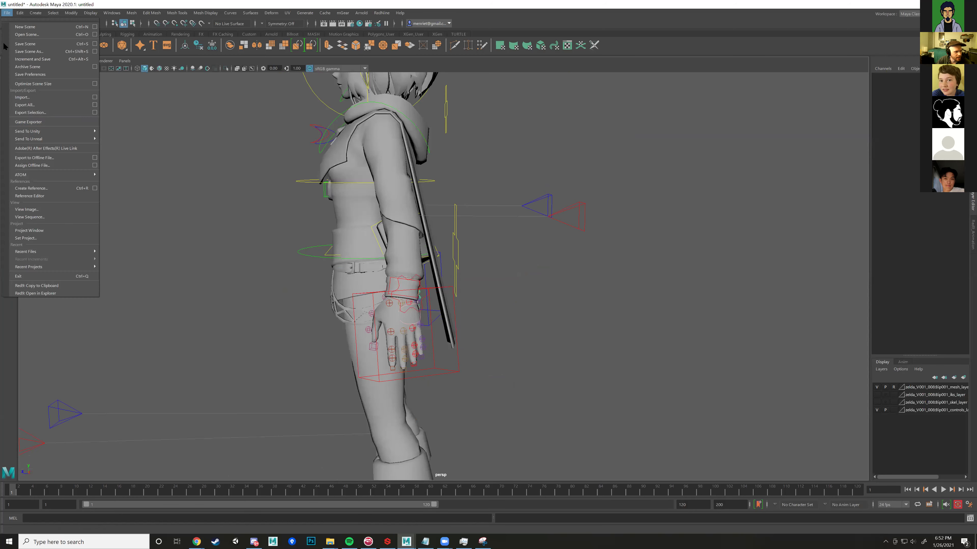
{"action": "mouse_move", "coordinate": [85, 268]}
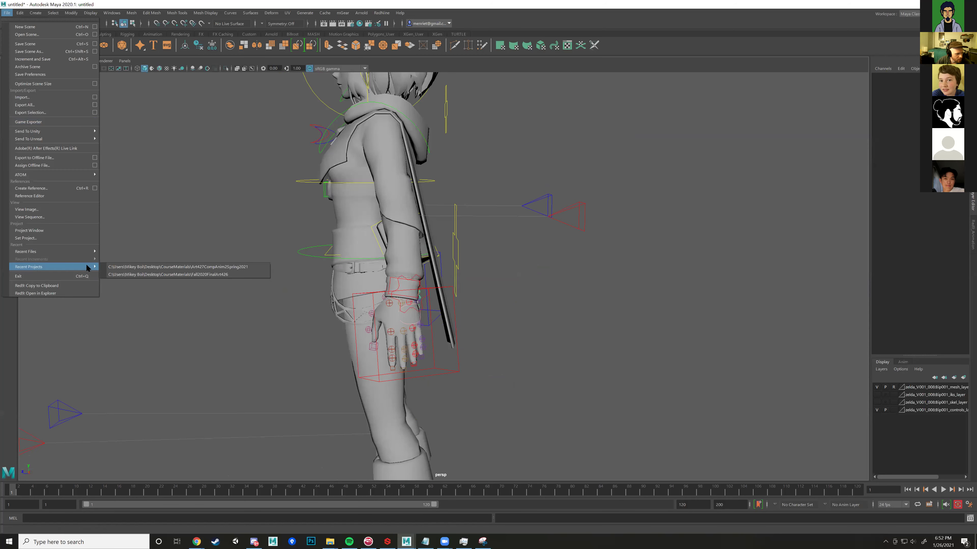
{"action": "left_click", "coordinate": [45, 196]}
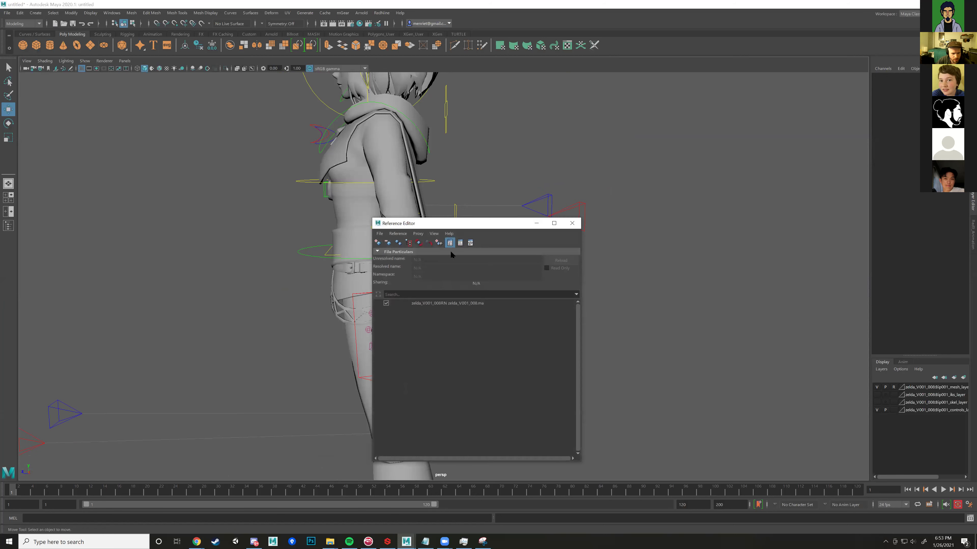
{"action": "left_click", "coordinate": [440, 304]}
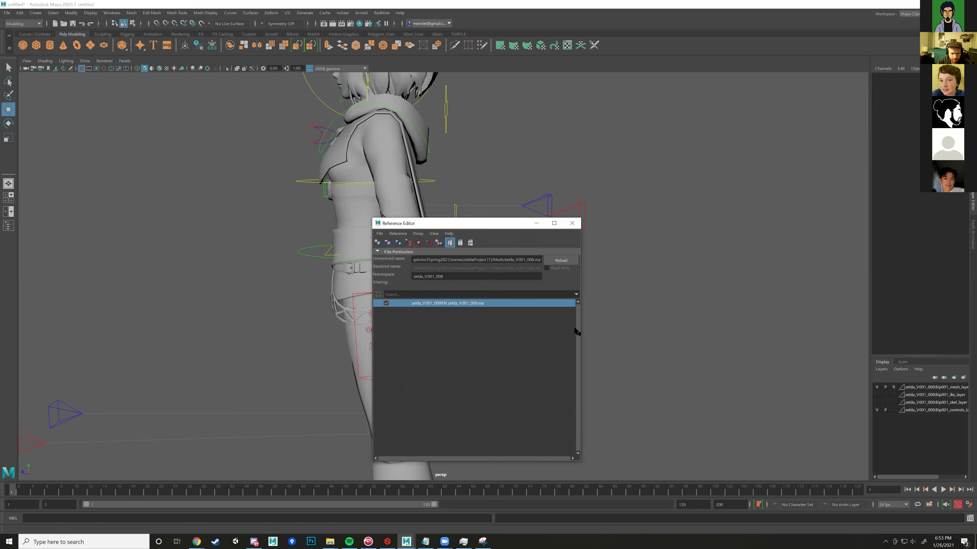
{"action": "left_click_drag", "start_coordinate": [581, 325], "coordinate": [814, 325]}
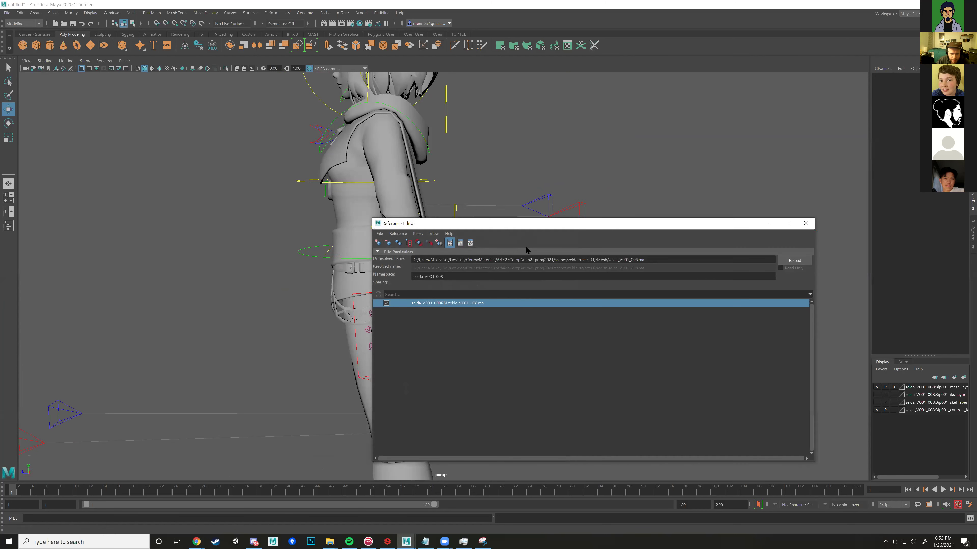
{"action": "left_click_drag", "start_coordinate": [568, 258], "coordinate": [629, 261]}
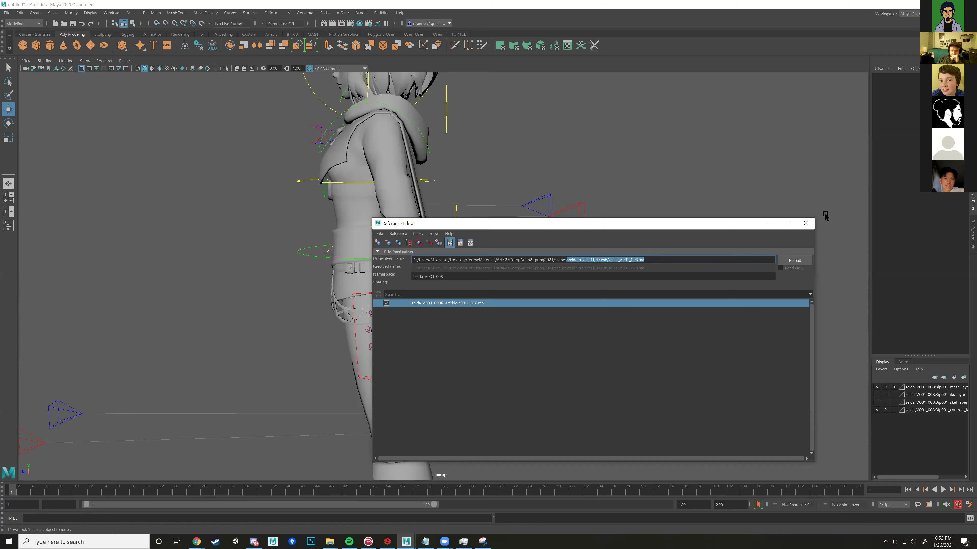
{"action": "left_click", "coordinate": [805, 223]}
Step: Check the Zelda model in textured display, return to shaded display and look over the front of the rig
{"action": "scroll", "coordinate": [473, 273], "scroll_direction": "down", "scroll_amount": 3}
{"action": "left_click_drag", "start_coordinate": [473, 272], "coordinate": [510, 280], "text": "alt"}
{"action": "middle_click_drag", "start_coordinate": [511, 279], "coordinate": [508, 264], "text": "alt"}
{"action": "left_click_drag", "start_coordinate": [508, 264], "coordinate": [496, 308], "text": "alt"}
{"action": "key", "text": "6"}
{"action": "key", "text": "5"}
{"action": "right_click_drag", "start_coordinate": [496, 308], "coordinate": [509, 335], "text": "alt"}
{"action": "left_click_drag", "start_coordinate": [510, 335], "coordinate": [499, 221], "text": "alt"}
{"action": "right_click_drag", "start_coordinate": [499, 221], "coordinate": [577, 242], "text": "alt"}
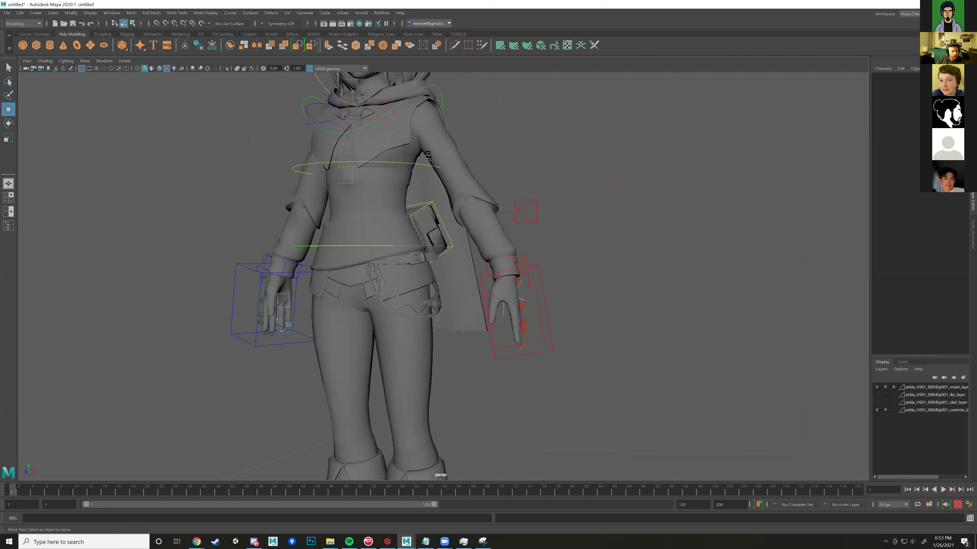
{"action": "right_click_drag", "start_coordinate": [585, 252], "coordinate": [547, 257], "text": "alt"}
{"action": "middle_click_drag", "start_coordinate": [512, 189], "coordinate": [510, 294], "text": "alt"}
{"action": "right_click_drag", "start_coordinate": [510, 294], "coordinate": [475, 290], "text": "alt"}
{"action": "left_click_drag", "start_coordinate": [475, 291], "coordinate": [525, 287], "text": "alt"}
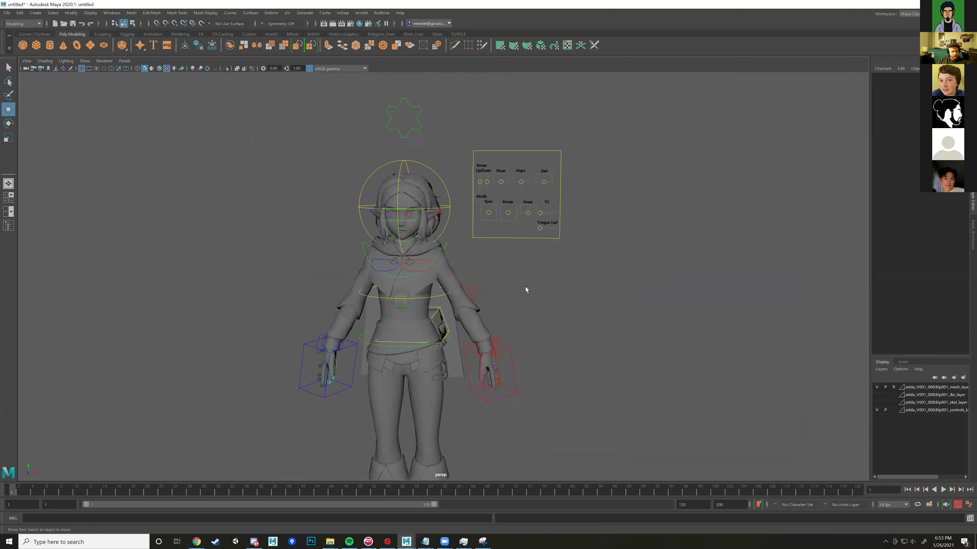
Step: Select the gear-shaped settings control above the head and review its visibility attributes
{"action": "middle_click_drag", "start_coordinate": [386, 50], "coordinate": [414, 110], "text": "alt"}
{"action": "right_click_drag", "start_coordinate": [414, 110], "coordinate": [450, 116], "text": "alt"}
{"action": "left_click", "coordinate": [435, 148]}
{"action": "right_click_drag", "start_coordinate": [497, 179], "coordinate": [490, 206], "text": "alt"}
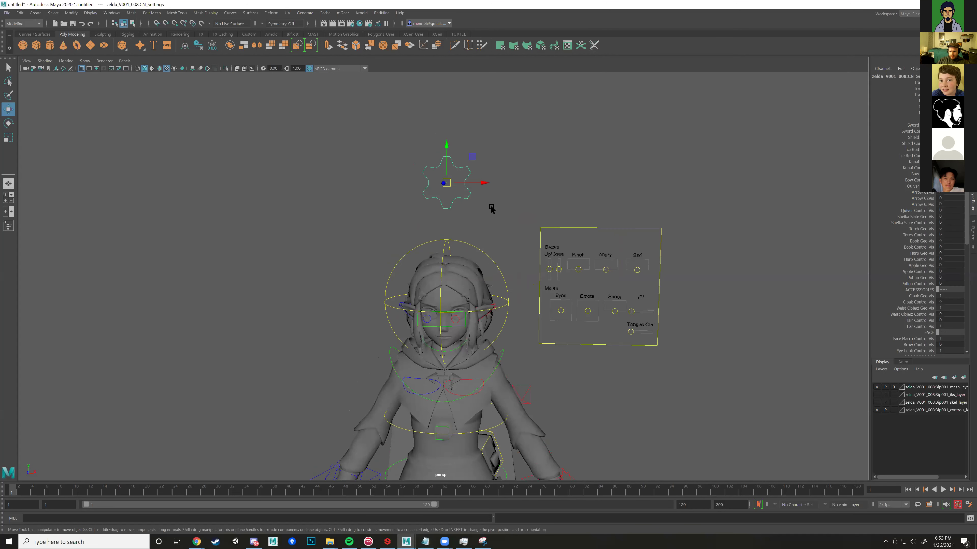
{"action": "middle_click_drag", "start_coordinate": [491, 205], "coordinate": [479, 202], "text": "alt"}
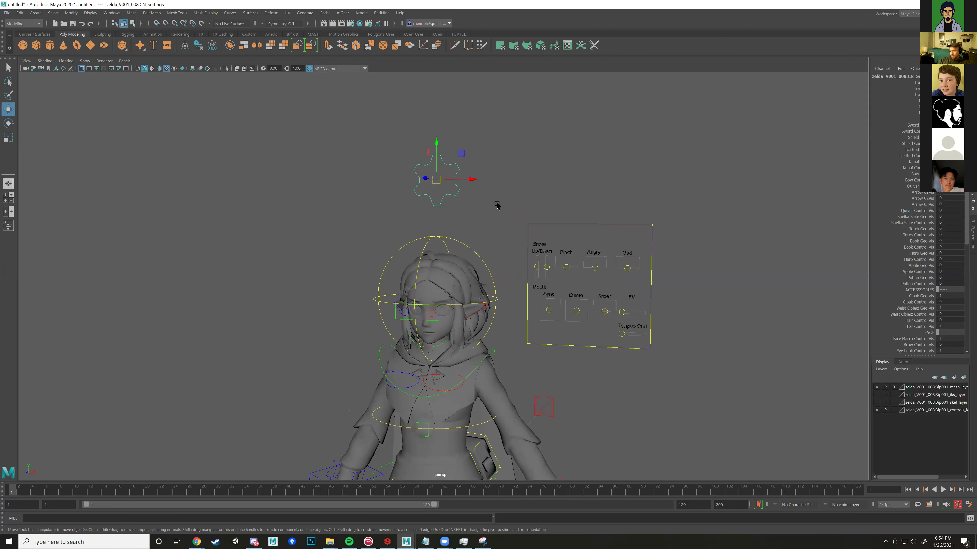
{"action": "left_click", "coordinate": [488, 201]}
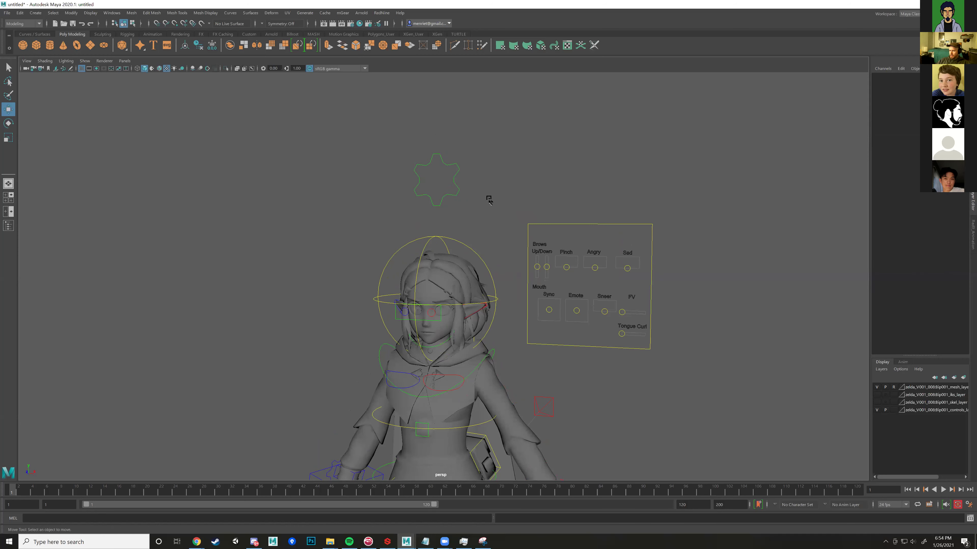
{"action": "left_click", "coordinate": [422, 162]}
{"action": "left_click_drag", "start_coordinate": [484, 197], "coordinate": [454, 211], "text": "alt"}
{"action": "right_click_drag", "start_coordinate": [453, 211], "coordinate": [910, 280], "text": "alt"}
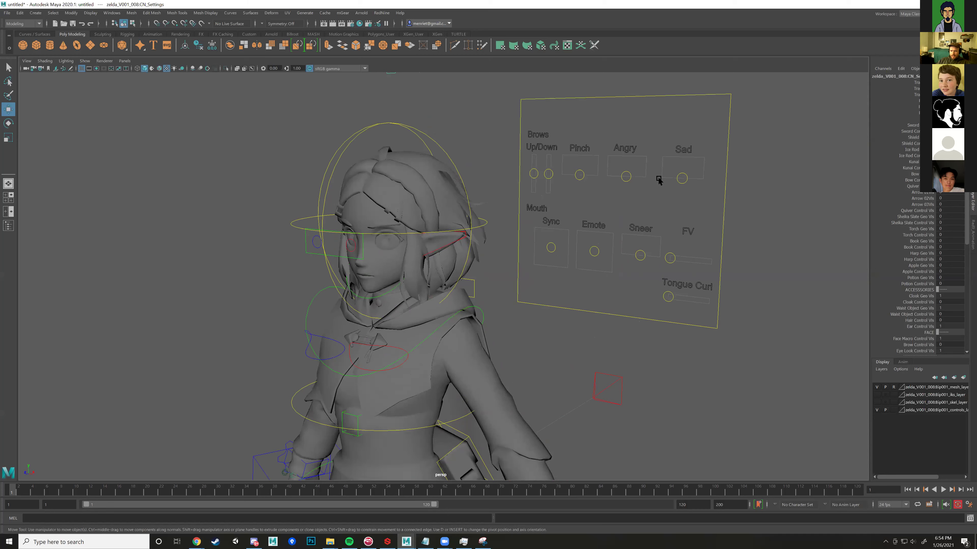
Step: Select the red elbow control beside the left arm and clear the selection
{"action": "right_click_drag", "start_coordinate": [687, 248], "coordinate": [577, 270], "text": "alt"}
{"action": "left_click", "coordinate": [571, 363]}
{"action": "left_click", "coordinate": [617, 403]}
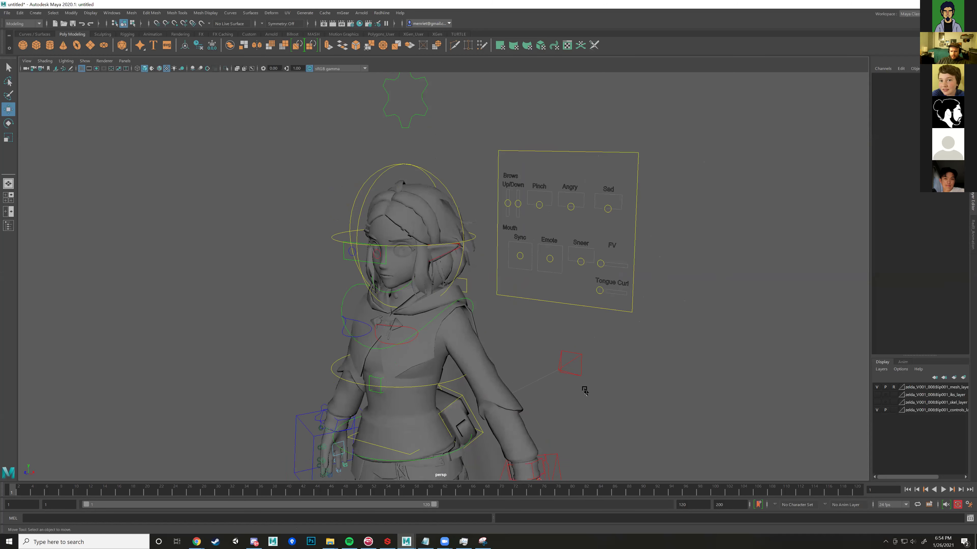
Step: Show the bendy spine controls through the chest control's visibility attribute
{"action": "right_click_drag", "start_coordinate": [586, 391], "coordinate": [865, 172], "text": "alt"}
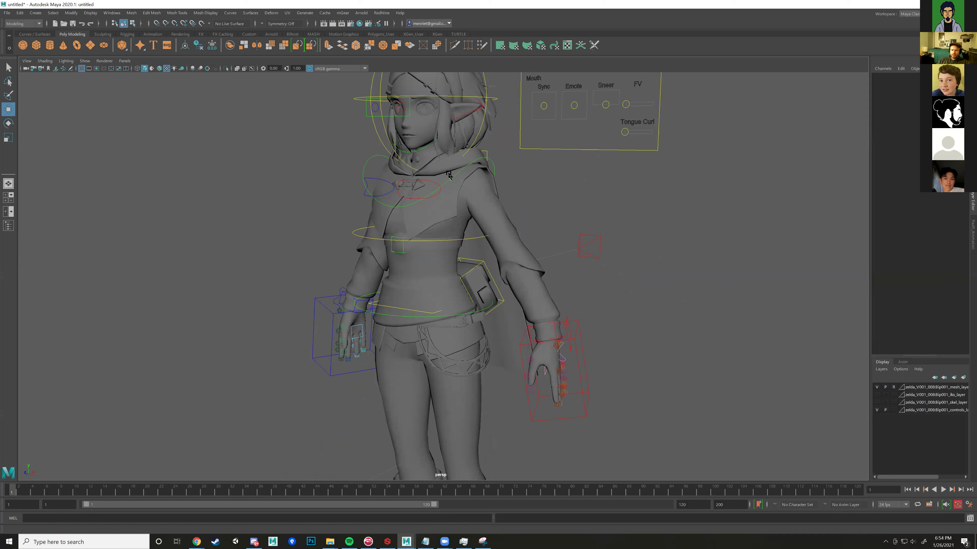
{"action": "left_click", "coordinate": [493, 162]}
{"action": "left_click_drag", "start_coordinate": [493, 162], "coordinate": [563, 239], "text": "alt"}
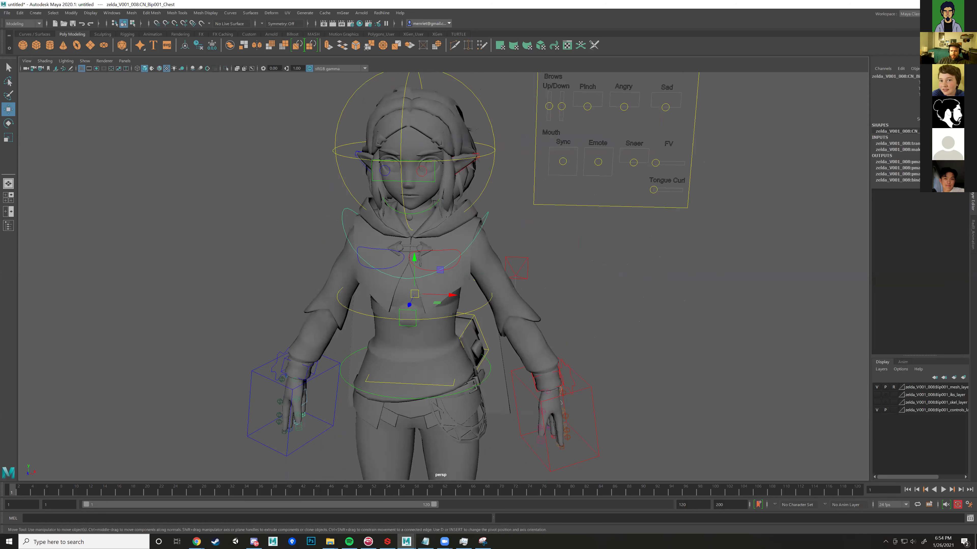
{"action": "right_click_drag", "start_coordinate": [576, 272], "coordinate": [842, 191], "text": "alt"}
{"action": "left_click", "coordinate": [892, 118]}
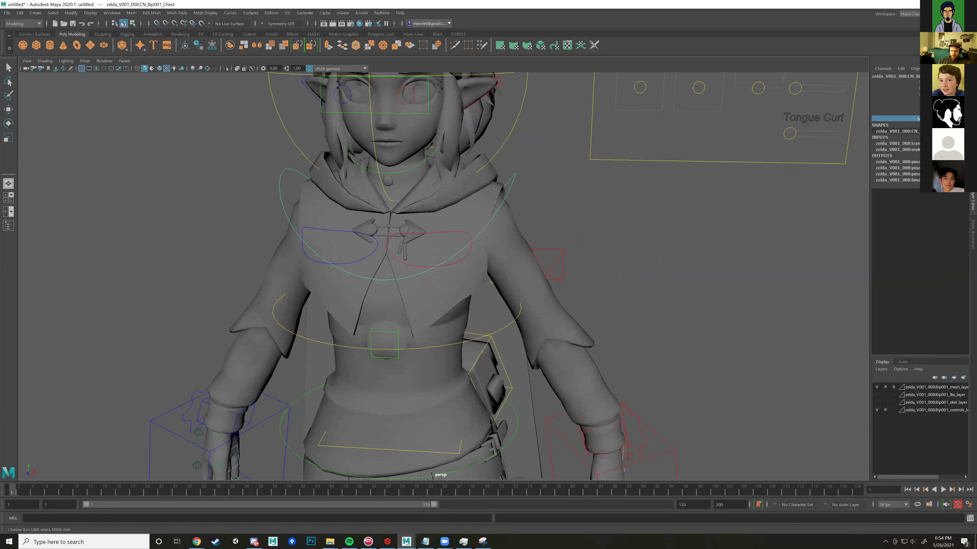
{"action": "middle_click_drag", "start_coordinate": [720, 249], "coordinate": [730, 248]}
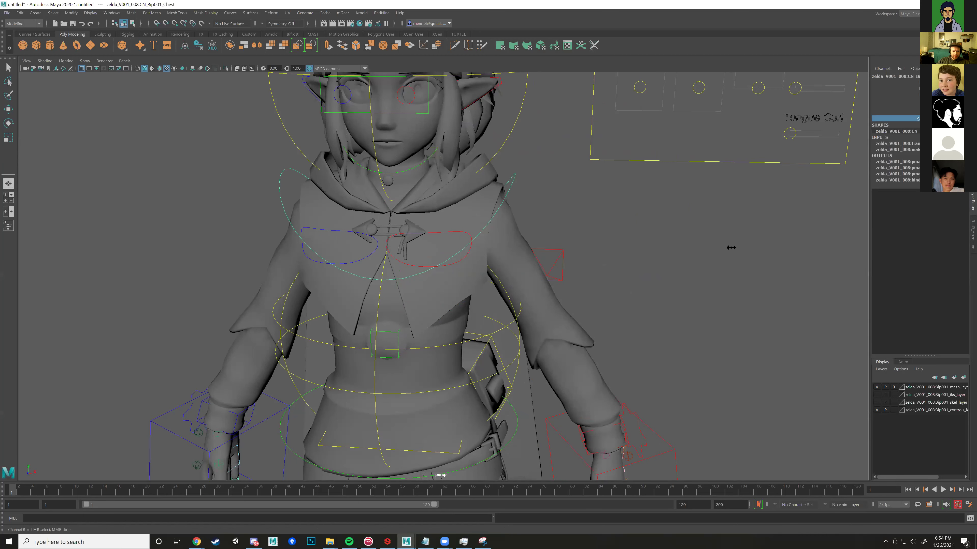
Step: Try moving the main bendy spine control at the waist and undo the move
{"action": "left_click_drag", "start_coordinate": [706, 256], "coordinate": [497, 278], "text": "alt"}
{"action": "left_click", "coordinate": [477, 283]}
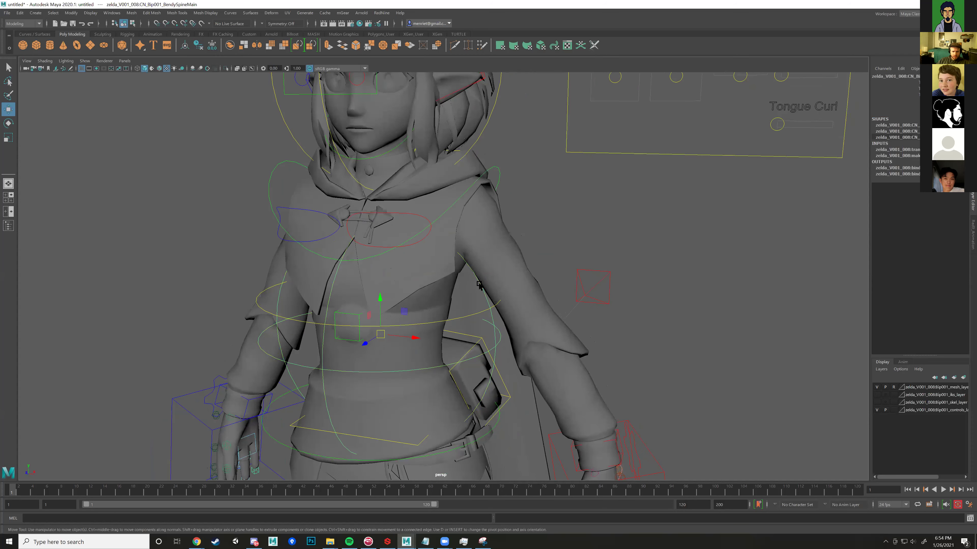
{"action": "left_click", "coordinate": [418, 338]}
{"action": "mouse_move", "coordinate": [418, 338]}
{"action": "left_mouse_down", "text": "alt"}
{"action": "mouse_move", "coordinate": [429, 338]}
{"action": "mouse_move", "coordinate": [409, 338]}
{"action": "left_mouse_up", "text": "alt"}
{"action": "key", "text": "ctrl+z"}
Step: Hide the bendy spine controls again through the chest control's attribute
{"action": "left_click", "coordinate": [495, 167]}
{"action": "left_click", "coordinate": [892, 119]}
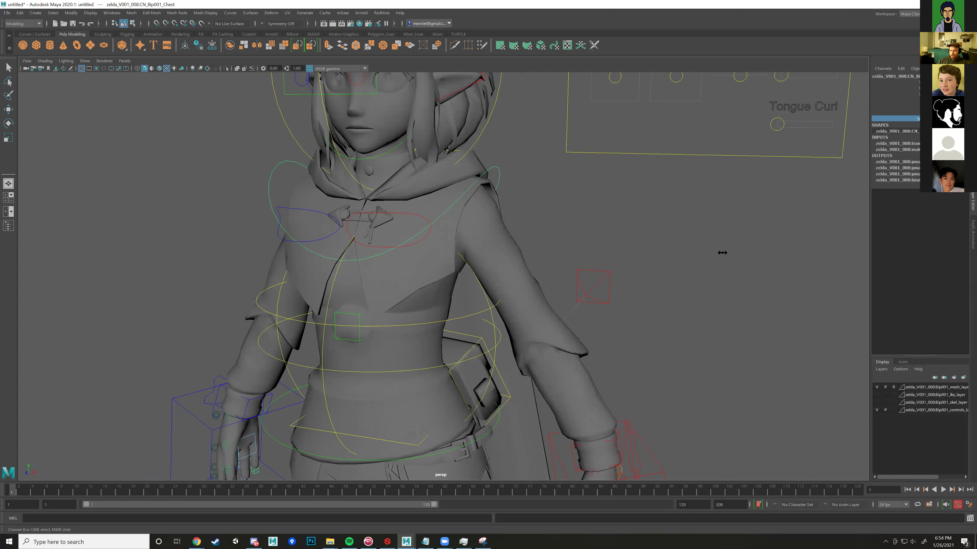
{"action": "left_click", "coordinate": [684, 288]}
Step: Switch the left arm from IK to FK through the arm settings control at the wrist
{"action": "right_click_drag", "start_coordinate": [659, 303], "coordinate": [571, 334], "text": "alt"}
{"action": "left_click_drag", "start_coordinate": [571, 333], "coordinate": [490, 268], "text": "alt"}
{"action": "scroll", "coordinate": [499, 269], "scroll_direction": "up", "scroll_amount": 5}
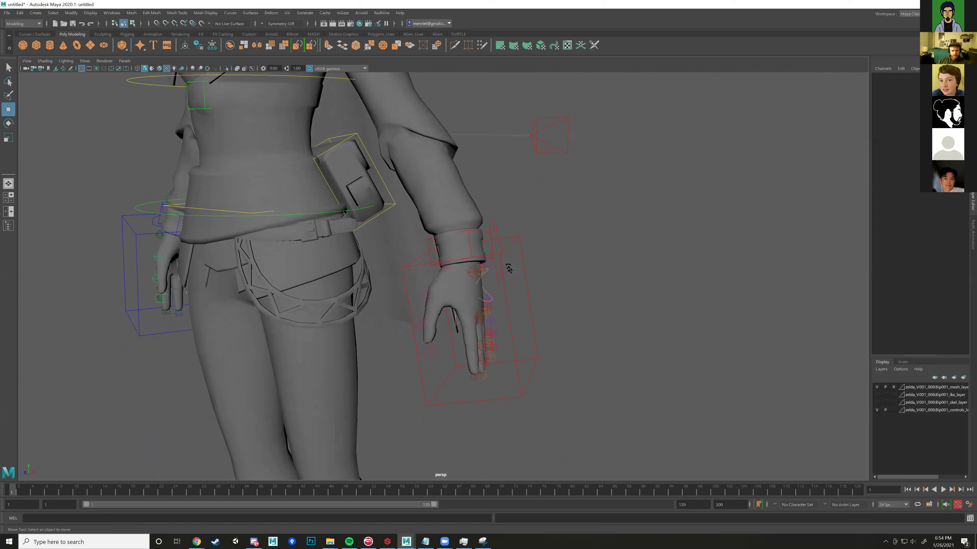
{"action": "left_click", "coordinate": [503, 251]}
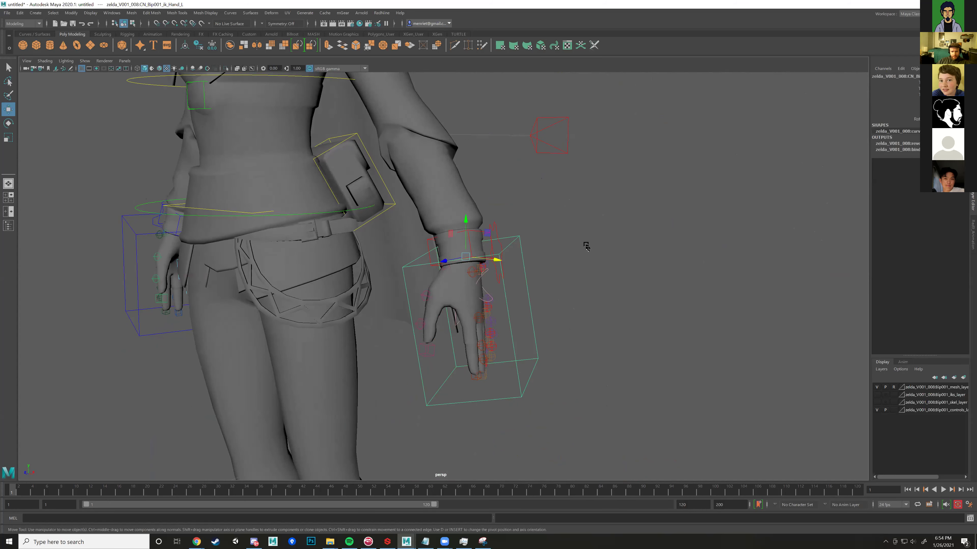
{"action": "left_click_drag", "start_coordinate": [584, 244], "coordinate": [622, 253], "text": "alt"}
{"action": "left_click", "coordinate": [622, 252]}
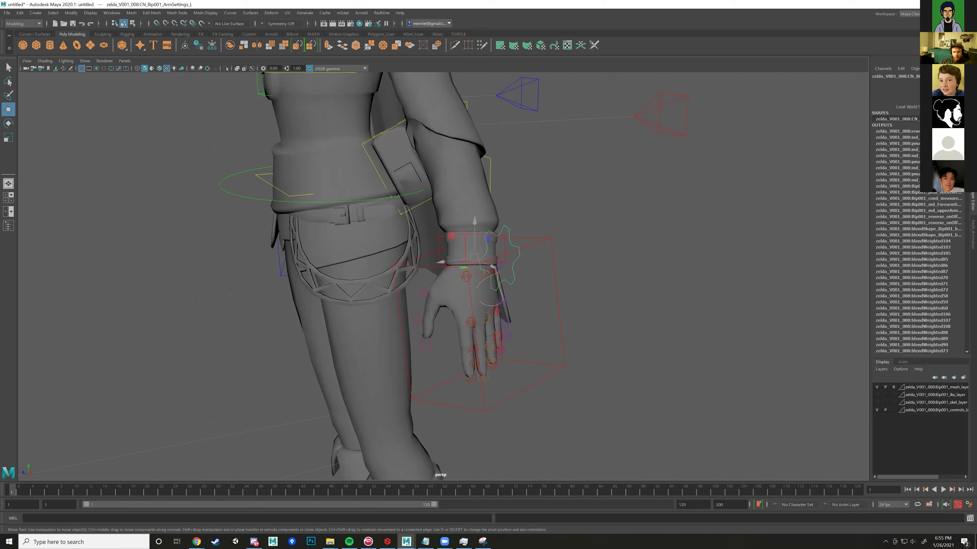
{"action": "scroll", "coordinate": [550, 225], "scroll_direction": "down", "scroll_amount": 8}
{"action": "left_click", "coordinate": [540, 223]}
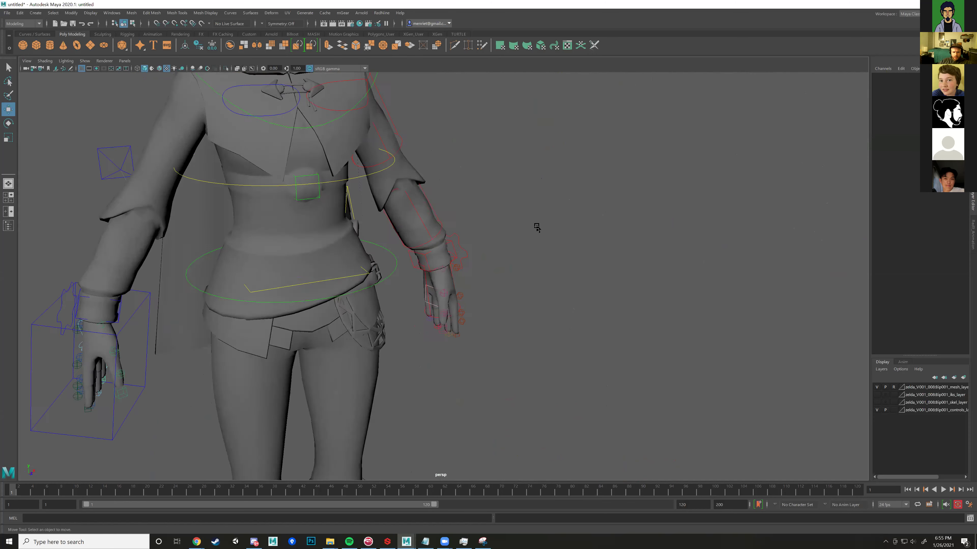
Step: Try rotating the left FK upper arm control and undo the rotation
{"action": "scroll", "coordinate": [569, 280], "scroll_direction": "down", "scroll_amount": 4}
{"action": "left_click", "coordinate": [406, 123]}
{"action": "left_click_drag", "start_coordinate": [511, 139], "coordinate": [502, 227], "text": "alt"}
{"action": "key", "text": "e"}
{"action": "key", "text": "w"}
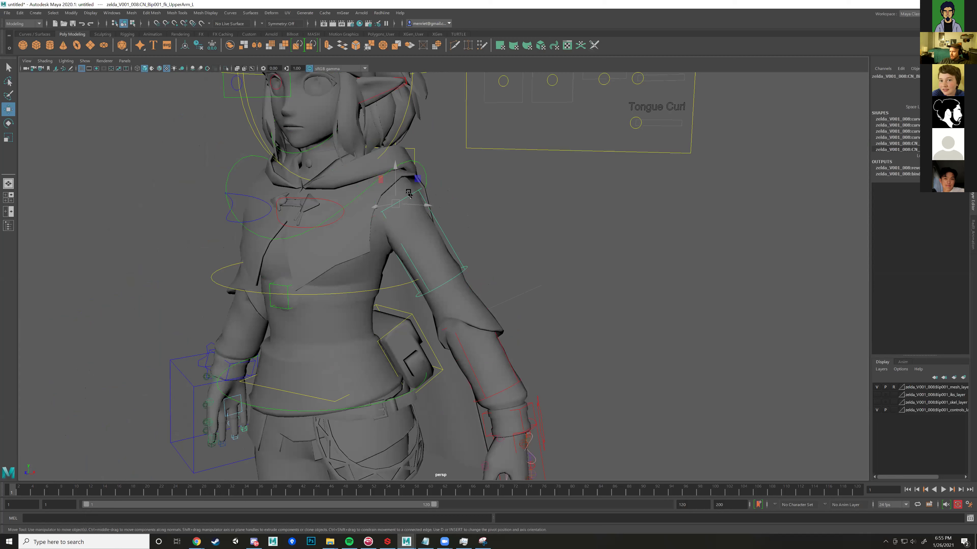
{"action": "key", "text": "e"}
{"action": "left_click_drag", "start_coordinate": [389, 229], "coordinate": [383, 221]}
{"action": "key", "text": "ctrl+z"}
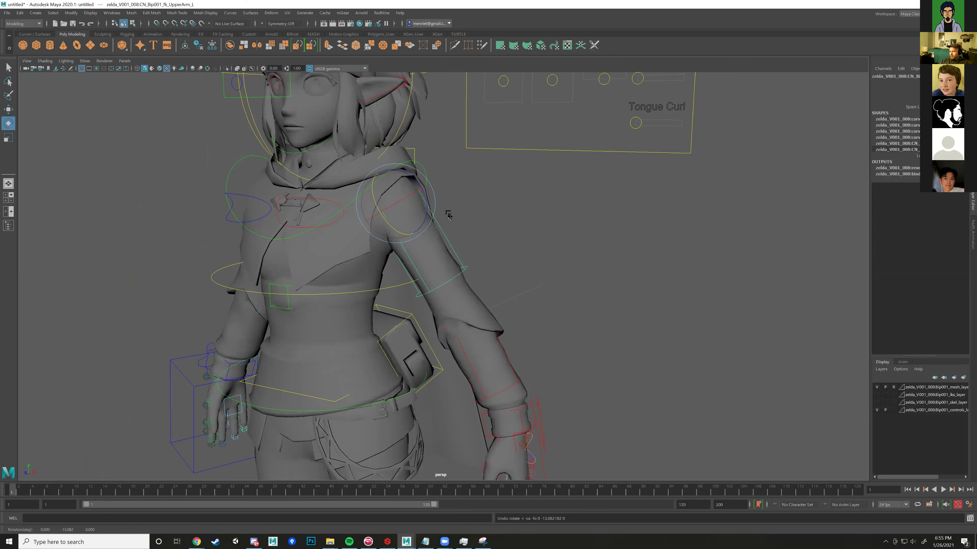
Step: Examine the rig's upper body with the left arm in FK, up to the head and facial board
{"action": "scroll", "coordinate": [534, 254], "scroll_direction": "down", "scroll_amount": 5}
{"action": "left_click_drag", "start_coordinate": [530, 280], "coordinate": [477, 286], "text": "alt"}
{"action": "scroll", "coordinate": [477, 287], "scroll_direction": "up", "scroll_amount": 3}
{"action": "scroll", "coordinate": [519, 213], "scroll_direction": "down", "scroll_amount": 4}
{"action": "left_click_drag", "start_coordinate": [519, 213], "coordinate": [554, 275], "text": "alt"}
{"action": "scroll", "coordinate": [513, 225], "scroll_direction": "up", "scroll_amount": 4}
{"action": "scroll", "coordinate": [513, 225], "scroll_direction": "down", "scroll_amount": 4}
{"action": "scroll", "coordinate": [518, 197], "scroll_direction": "up", "scroll_amount": 3}
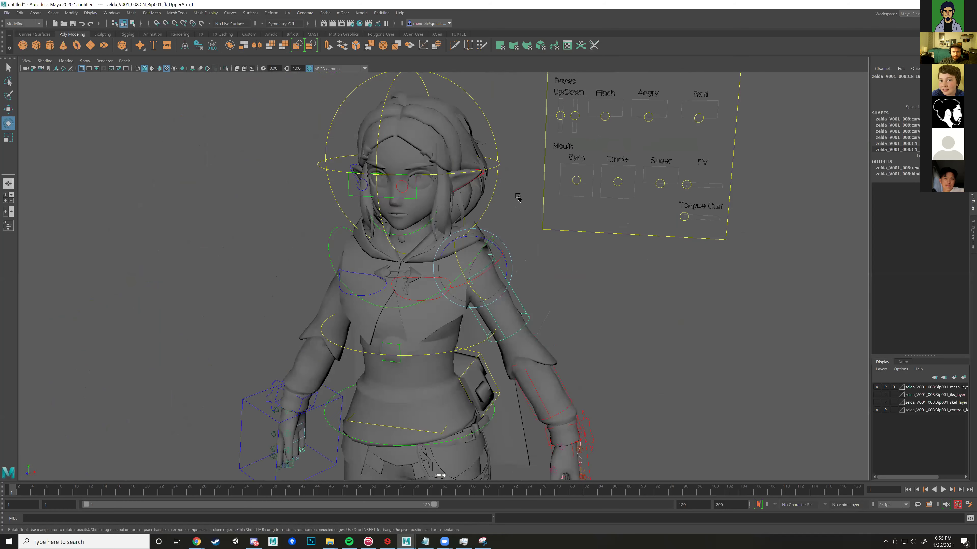
Step: Turn on the sword geometry in the gear-shaped settings control above the head and view the rig from behind
{"action": "scroll", "coordinate": [517, 197], "scroll_direction": "down", "scroll_amount": 4}
{"action": "left_click_drag", "start_coordinate": [462, 212], "coordinate": [445, 216], "text": "alt"}
{"action": "left_click", "coordinate": [445, 216]}
{"action": "scroll", "coordinate": [454, 207], "scroll_direction": "up", "scroll_amount": 3}
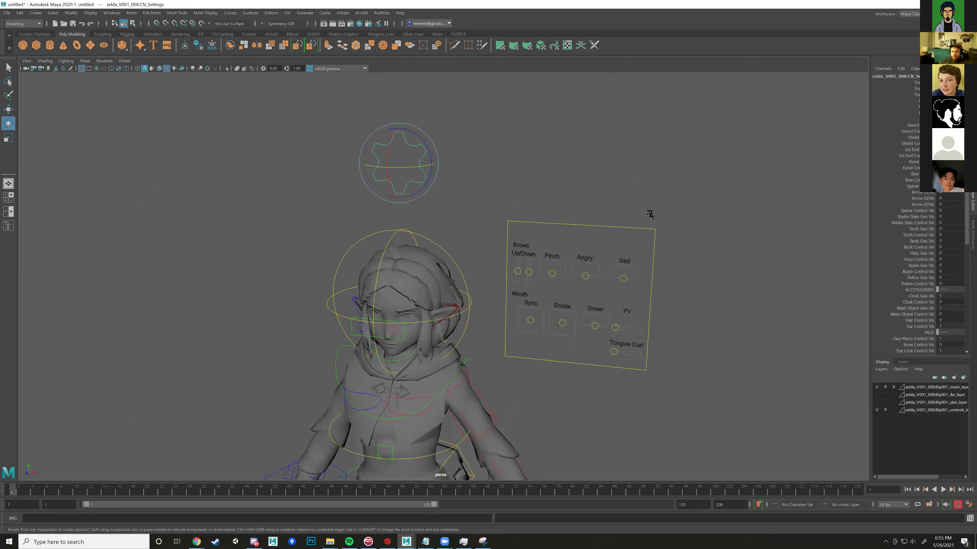
{"action": "scroll", "coordinate": [665, 250], "scroll_direction": "down", "scroll_amount": 5}
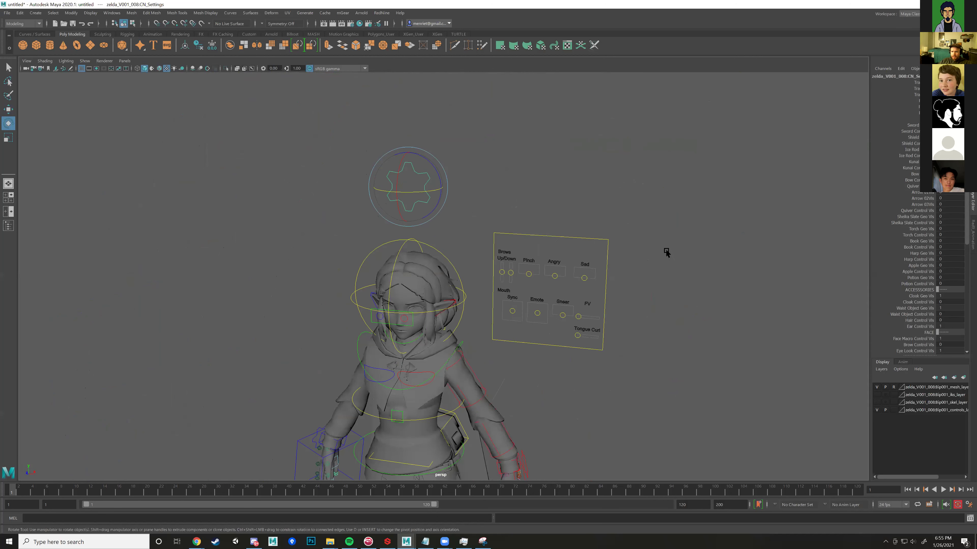
{"action": "left_click_drag", "start_coordinate": [658, 222], "coordinate": [779, 217], "text": "alt"}
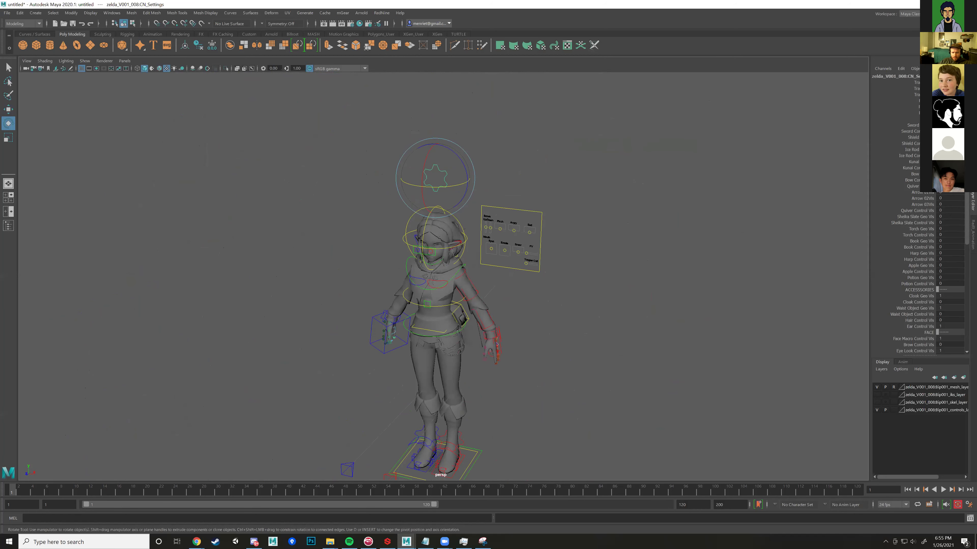
{"action": "left_click_drag", "start_coordinate": [599, 272], "coordinate": [540, 252], "text": "alt"}
{"action": "right_click_drag", "start_coordinate": [540, 252], "coordinate": [889, 159], "text": "alt"}
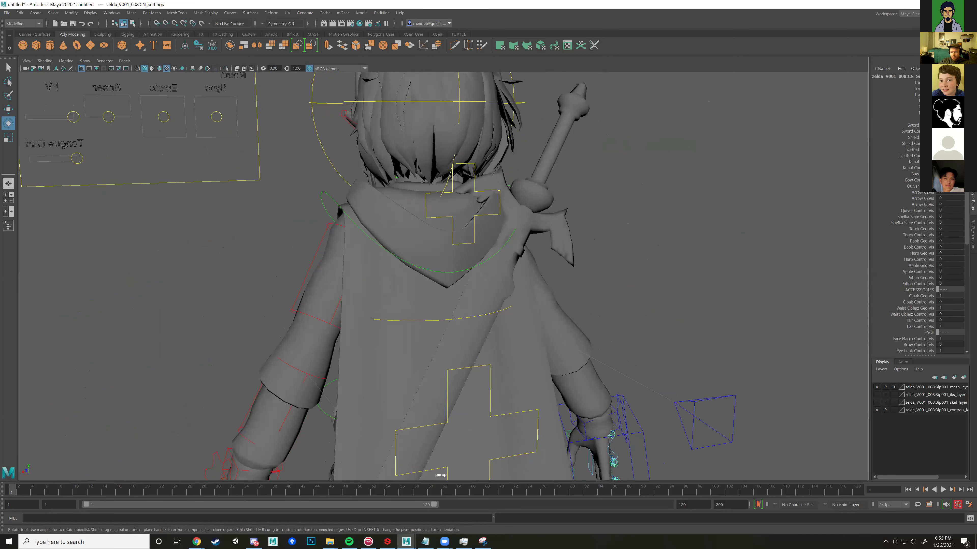
Step: Test hiding the sword by setting its visibility to 0, restore it and show the sword's controls
{"action": "type", "text": "0"}
{"action": "key", "text": "Return"}
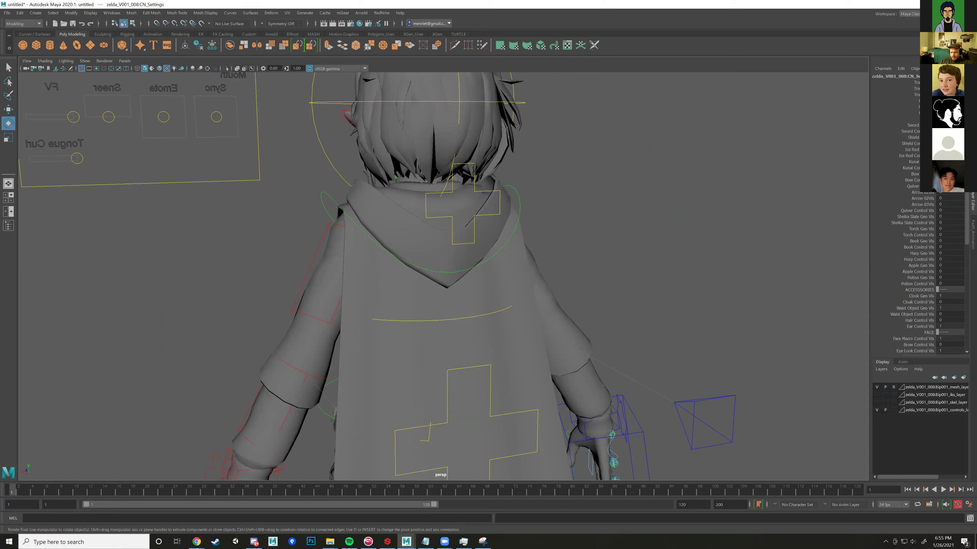
{"action": "key", "text": "ctrl+z"}
{"action": "right_click_drag", "start_coordinate": [622, 234], "coordinate": [482, 282], "text": "alt"}
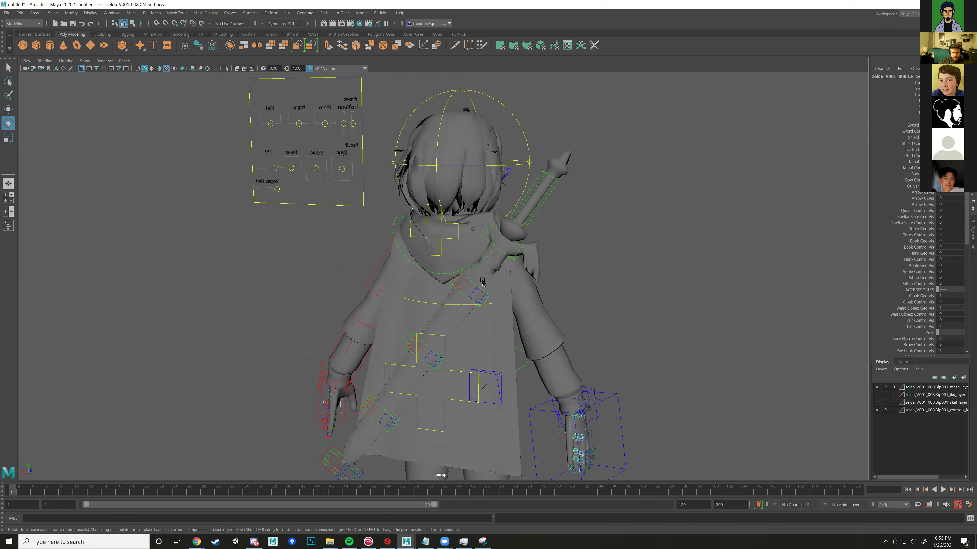
Step: Try rotating one of the controls along the sword on the rig's back and undo the rotation
{"action": "left_click", "coordinate": [428, 347]}
{"action": "left_click_drag", "start_coordinate": [454, 340], "coordinate": [453, 330]}
{"action": "key", "text": "ctrl+z"}
{"action": "key", "text": "w"}
{"action": "left_click_drag", "start_coordinate": [519, 247], "coordinate": [382, 208], "text": "alt"}
{"action": "middle_click_drag", "start_coordinate": [382, 208], "coordinate": [376, 237]}
{"action": "left_click_drag", "start_coordinate": [376, 237], "coordinate": [539, 173], "text": "alt"}
{"action": "key", "text": "ctrl+z"}
Step: Select the controls along the sword one after another, try rotating the one at its tip and undo it
{"action": "left_click", "coordinate": [520, 183]}
{"action": "left_click", "coordinate": [479, 250]}
{"action": "left_click", "coordinate": [527, 144]}
{"action": "left_click", "coordinate": [435, 288]}
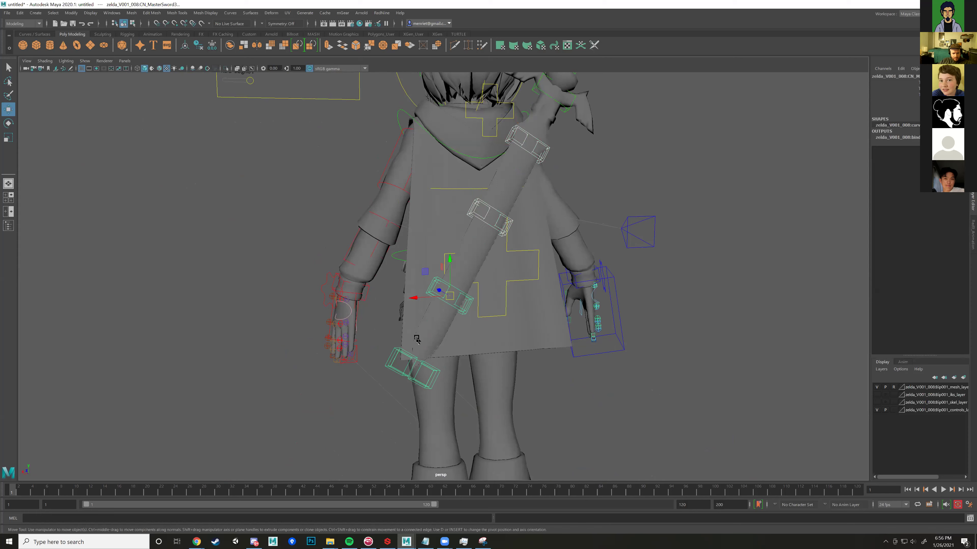
{"action": "left_click", "coordinate": [398, 350]}
{"action": "key", "text": "e"}
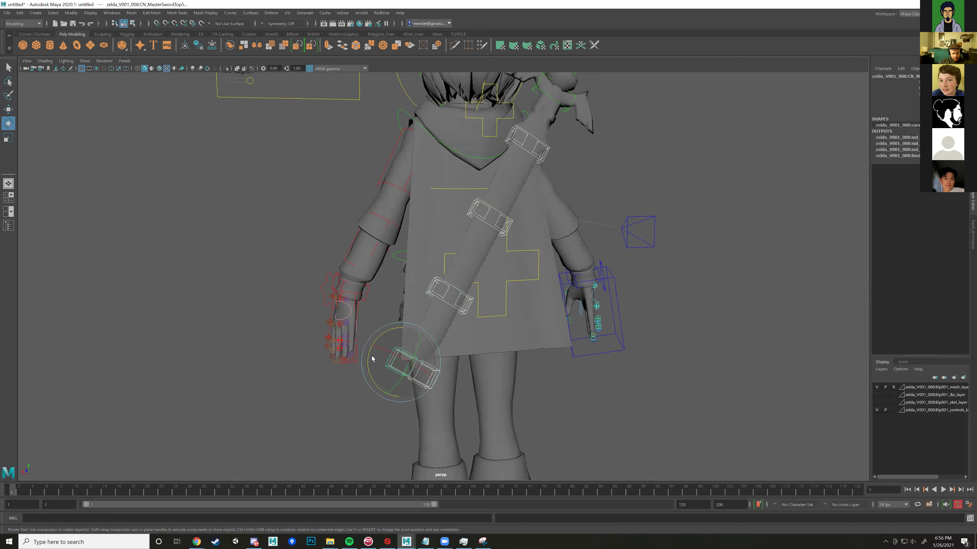
{"action": "mouse_move", "coordinate": [370, 358]}
{"action": "left_mouse_down"}
{"action": "mouse_move", "coordinate": [368, 348]}
{"action": "mouse_move", "coordinate": [384, 367]}
{"action": "mouse_move", "coordinate": [372, 350]}
{"action": "left_mouse_up"}
{"action": "key", "text": "ctrl+z"}
{"action": "key", "text": "ctrl+z"}
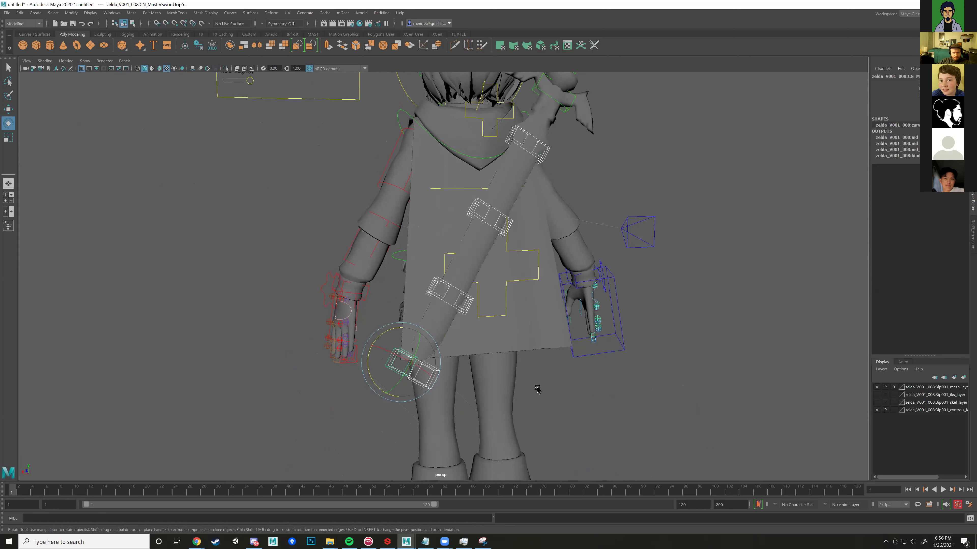
Step: Try pulling the side control at the sword's tip outward and undo the move
{"action": "left_click", "coordinate": [419, 366]}
{"action": "left_click_drag", "start_coordinate": [419, 366], "coordinate": [174, 220], "text": "alt"}
{"action": "key", "text": "w"}
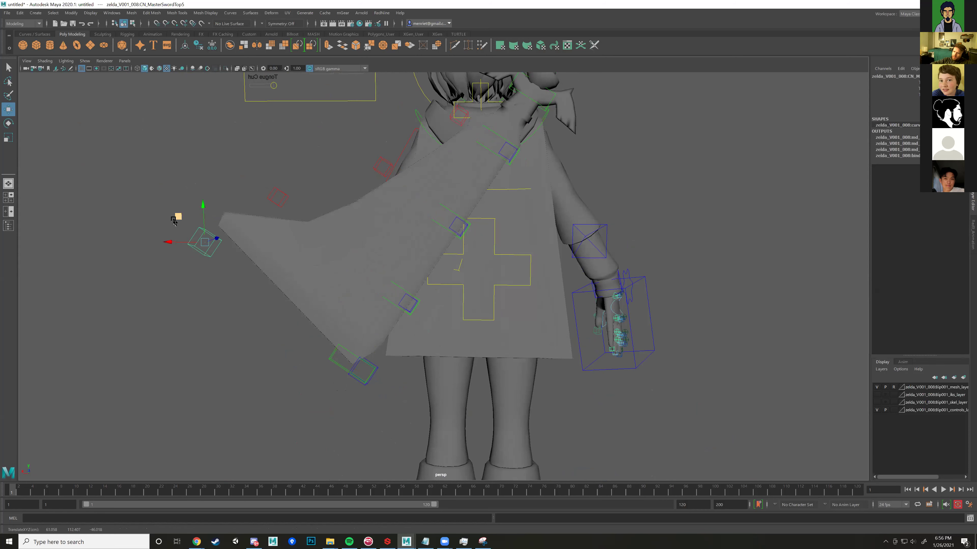
{"action": "key", "text": "ctrl+z"}
{"action": "left_click", "coordinate": [322, 218]}
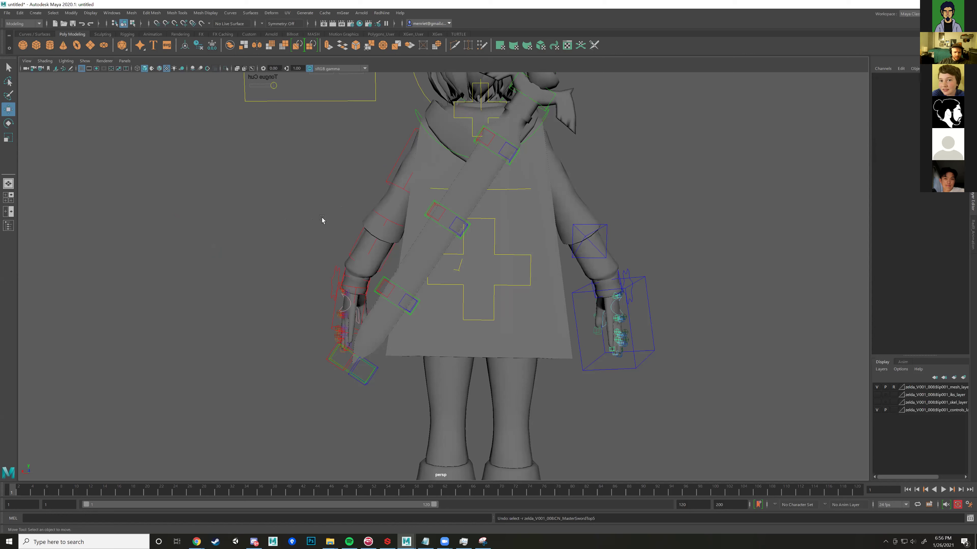
Step: Examine the rig from the front, including the facial board, torso and left hand, and view the sword from behind
{"action": "scroll", "coordinate": [322, 235], "scroll_direction": "down", "scroll_amount": 3}
{"action": "left_click_drag", "start_coordinate": [322, 236], "coordinate": [580, 331], "text": "alt"}
{"action": "key", "text": "ctrl+z"}
{"action": "key", "text": "ctrl+z"}
{"action": "left_click", "coordinate": [541, 301]}
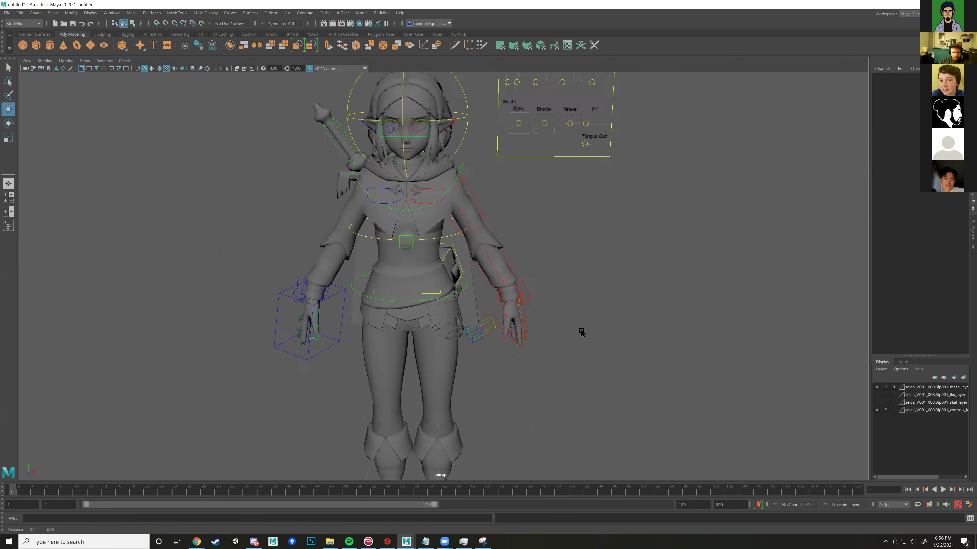
{"action": "scroll", "coordinate": [575, 310], "scroll_direction": "up", "scroll_amount": 5}
{"action": "middle_click_drag", "start_coordinate": [571, 290], "coordinate": [586, 264], "text": "alt"}
{"action": "scroll", "coordinate": [591, 279], "scroll_direction": "up", "scroll_amount": 2}
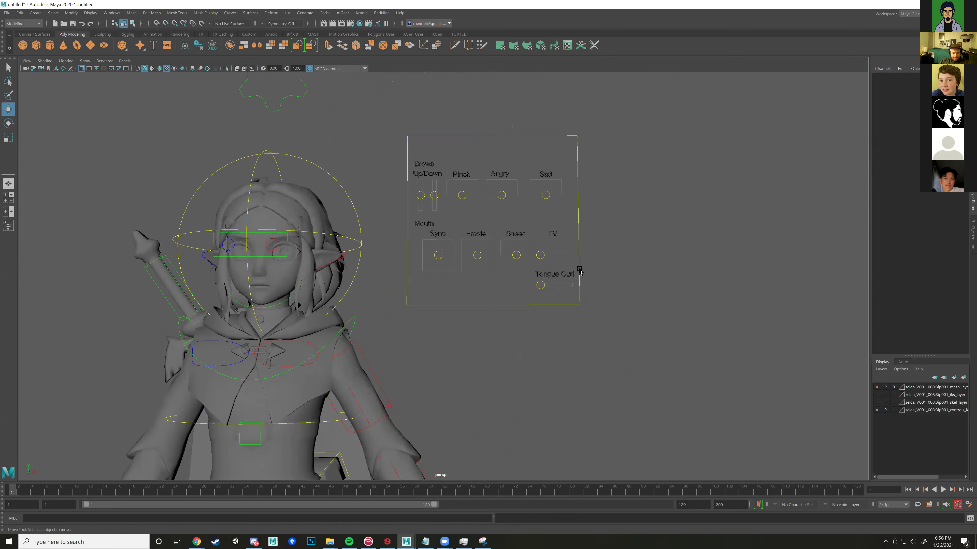
{"action": "scroll", "coordinate": [550, 308], "scroll_direction": "up", "scroll_amount": 4}
{"action": "scroll", "coordinate": [557, 312], "scroll_direction": "down", "scroll_amount": 3}
{"action": "middle_click_drag", "start_coordinate": [602, 261], "coordinate": [634, 192], "text": "alt"}
{"action": "left_click_drag", "start_coordinate": [634, 192], "coordinate": [615, 233], "text": "alt"}
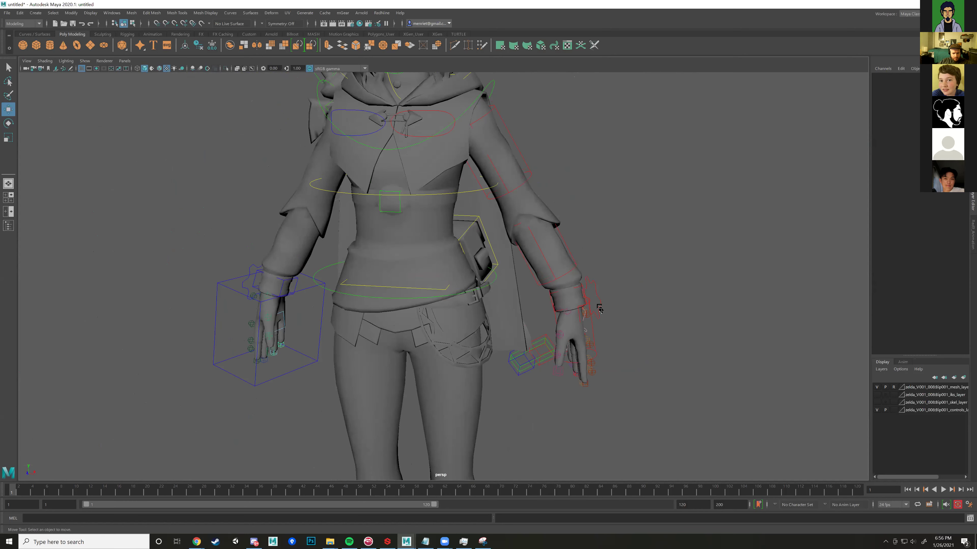
{"action": "left_click", "coordinate": [595, 329]}
{"action": "left_click", "coordinate": [629, 331]}
{"action": "left_click_drag", "start_coordinate": [628, 272], "coordinate": [504, 283], "text": "alt"}
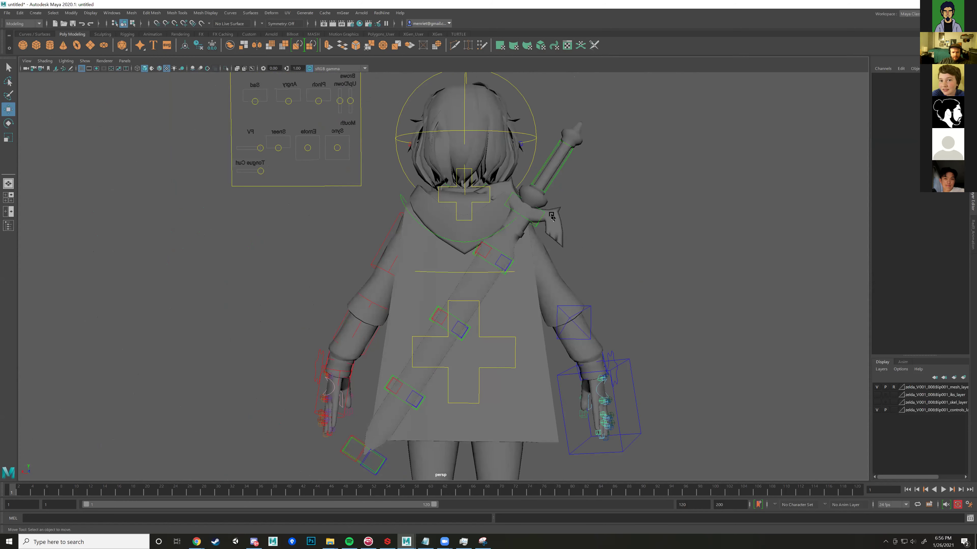
Step: Hide the sword and its controls through the gear-shaped settings control above the head and view the rig from the front
{"action": "middle_click_drag", "start_coordinate": [563, 181], "coordinate": [546, 311], "text": "alt"}
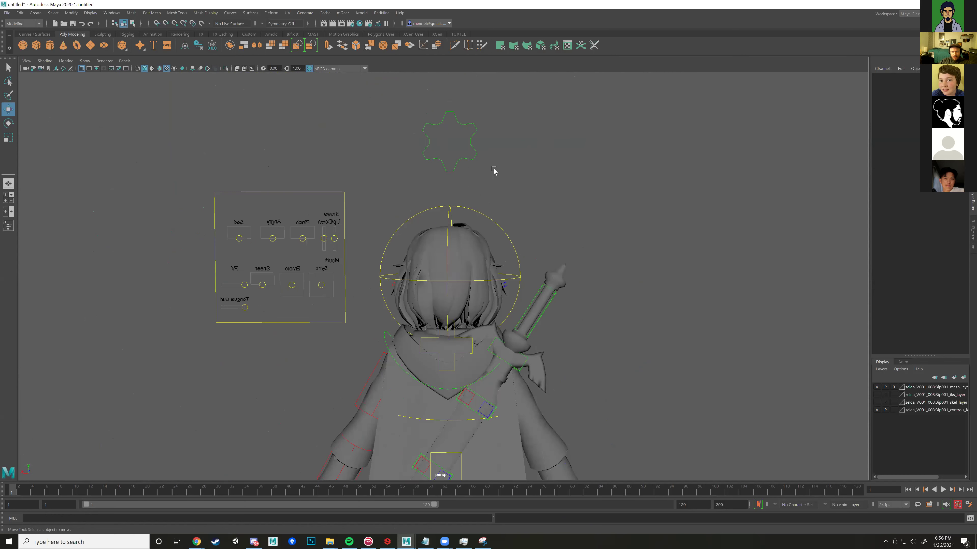
{"action": "left_click", "coordinate": [438, 141]}
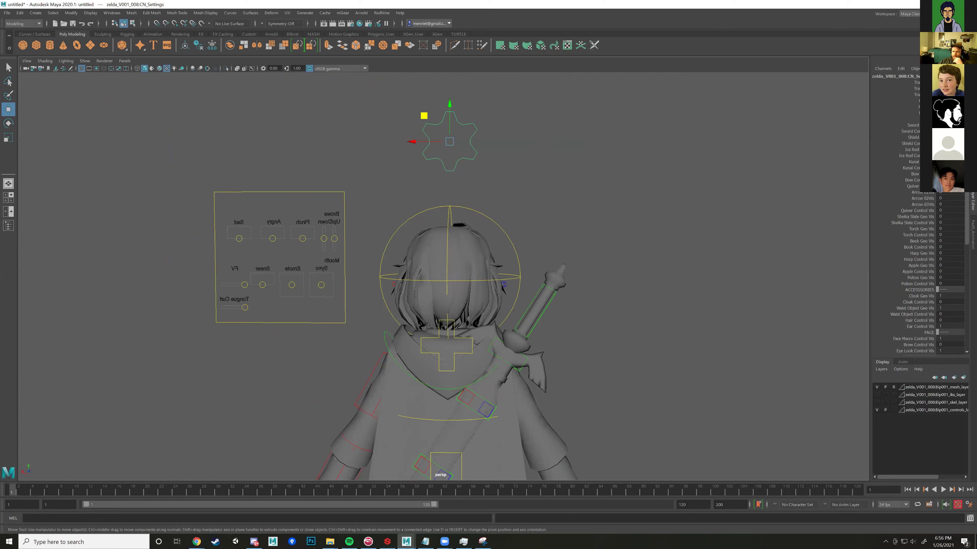
{"action": "left_click", "coordinate": [558, 175]}
{"action": "left_click_drag", "start_coordinate": [398, 108], "coordinate": [505, 139]}
{"action": "left_click", "coordinate": [484, 109]}
{"action": "left_click", "coordinate": [463, 127]}
{"action": "key", "text": "Return"}
{"action": "left_click_drag", "start_coordinate": [638, 185], "coordinate": [477, 284], "text": "alt"}
{"action": "right_click_drag", "start_coordinate": [477, 284], "coordinate": [474, 202], "text": "alt"}
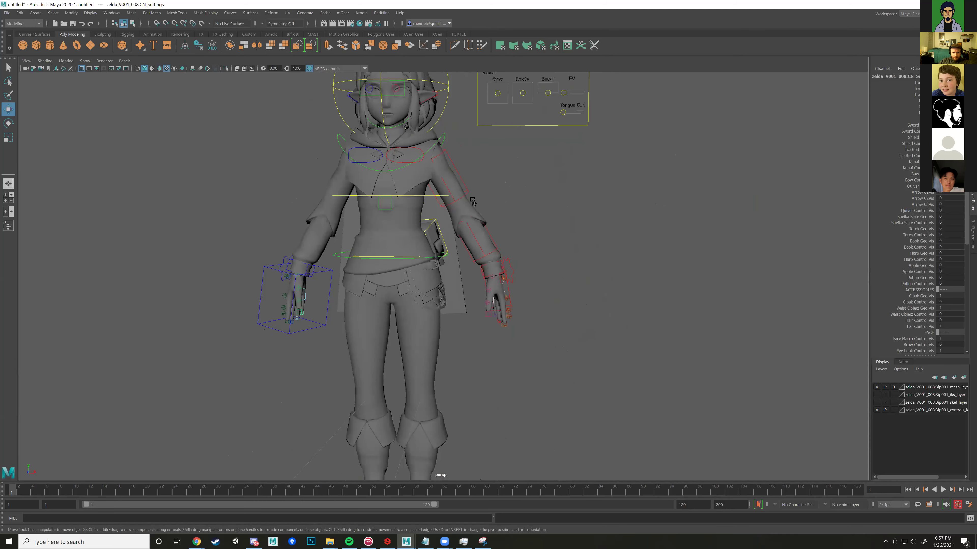
Step: Widen the channel box and layer area and clear the reference display type of Zelda's mesh layer
{"action": "left_click", "coordinate": [474, 203]}
{"action": "right_click_drag", "start_coordinate": [550, 192], "coordinate": [544, 258], "text": "alt"}
{"action": "left_click_drag", "start_coordinate": [545, 259], "coordinate": [532, 286], "text": "alt"}
{"action": "right_click_drag", "start_coordinate": [532, 286], "coordinate": [467, 220], "text": "alt"}
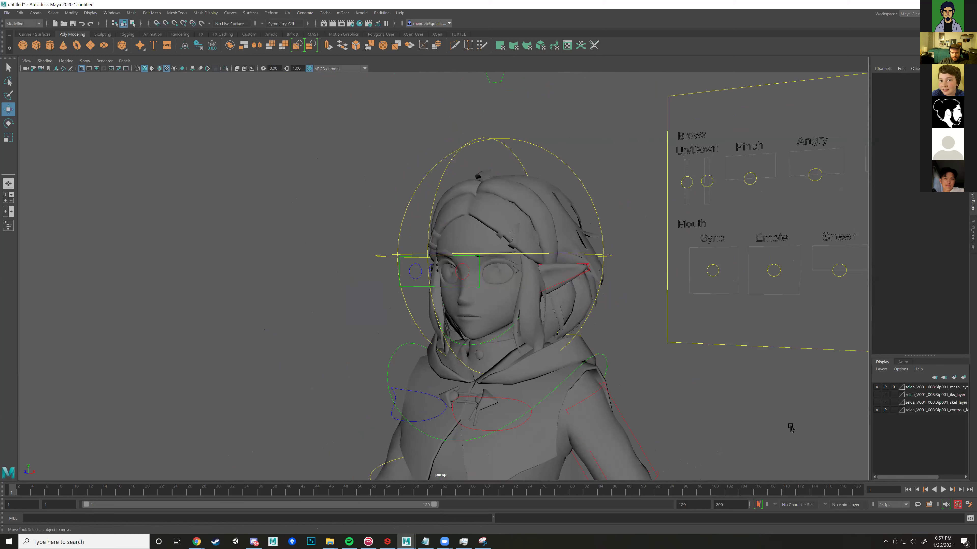
{"action": "left_click_drag", "start_coordinate": [870, 169], "coordinate": [795, 180]}
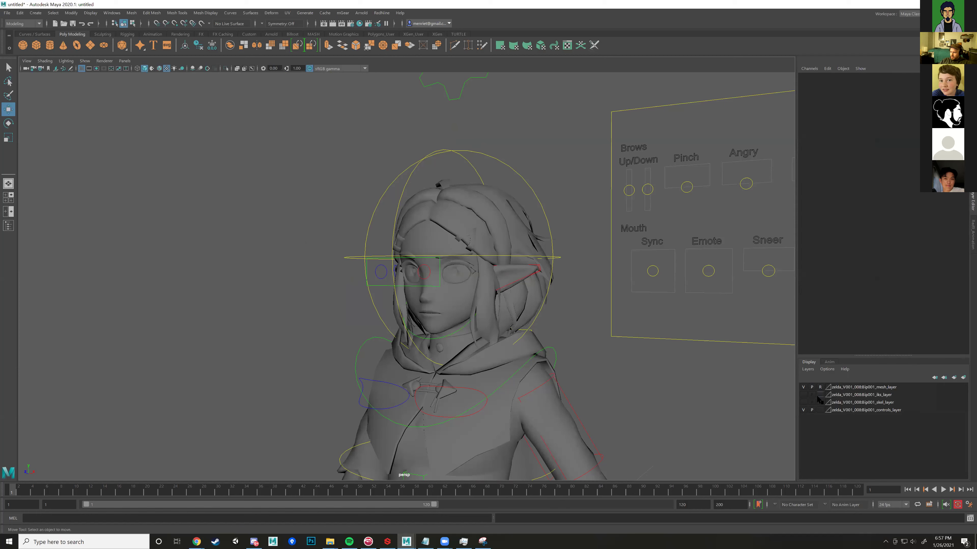
{"action": "key", "text": "ctrl"}
{"action": "key", "text": "ctrl"}
{"action": "left_click", "coordinate": [820, 387]}
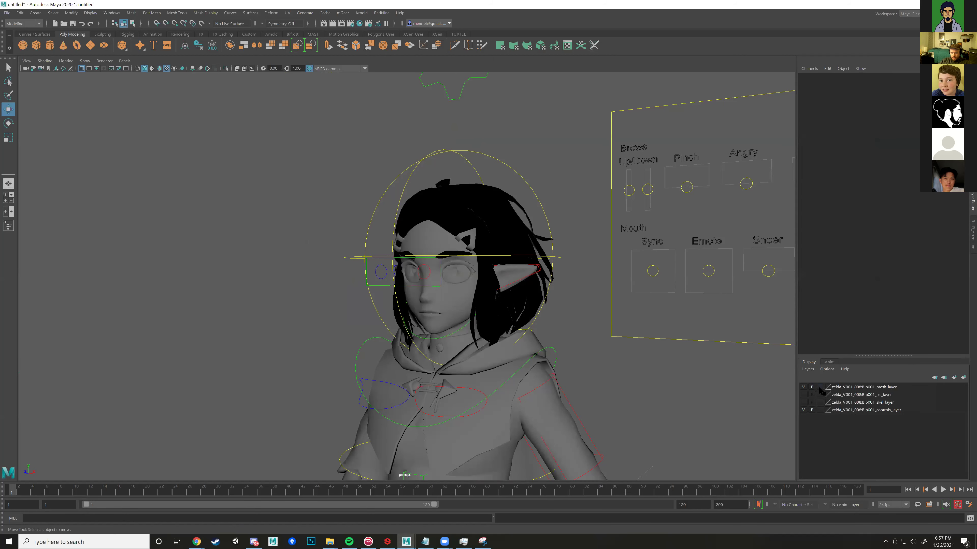
Step: Select Zelda's body mesh and display the attributes of its assigned material
{"action": "key", "text": "ctrl"}
{"action": "left_click", "coordinate": [450, 298]}
{"action": "left_click", "coordinate": [454, 302]}
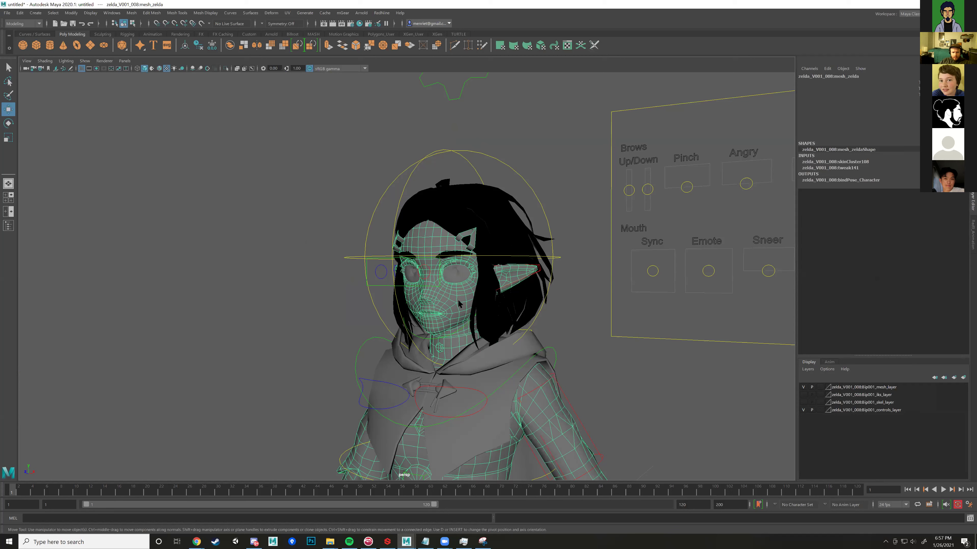
{"action": "right_click", "coordinate": [434, 240]}
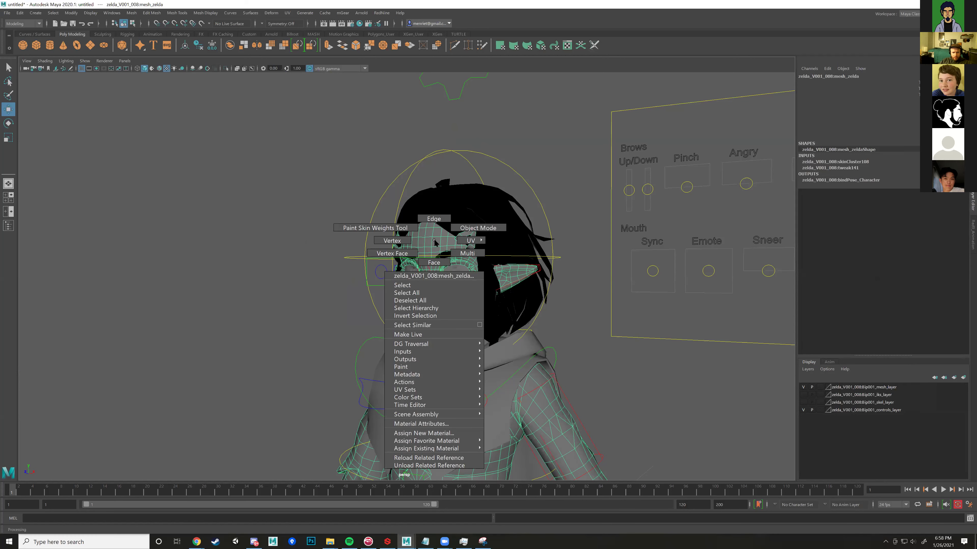
{"action": "left_click", "coordinate": [261, 458]}
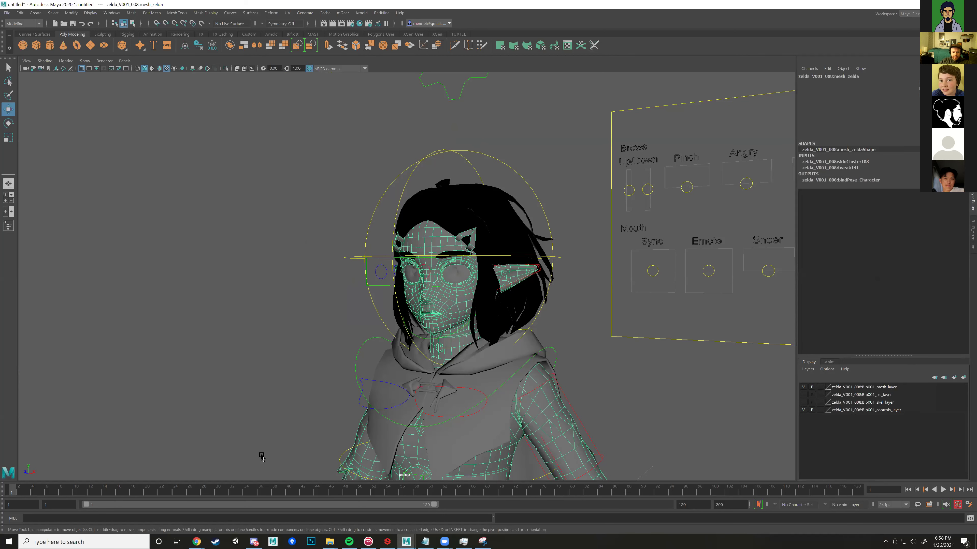
{"action": "right_click_drag", "start_coordinate": [347, 371], "coordinate": [462, 208], "text": "alt"}
{"action": "right_click", "coordinate": [462, 204]}
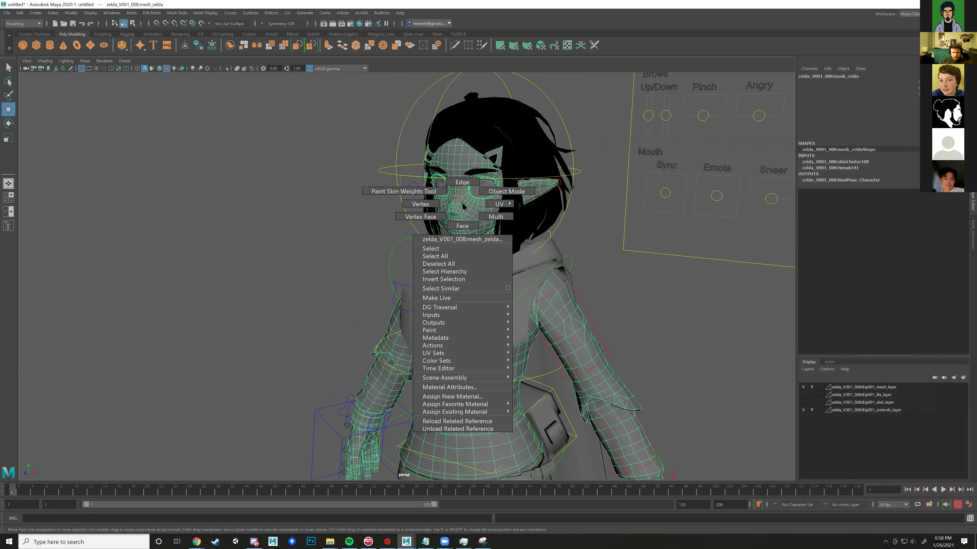
{"action": "left_click", "coordinate": [469, 390]}
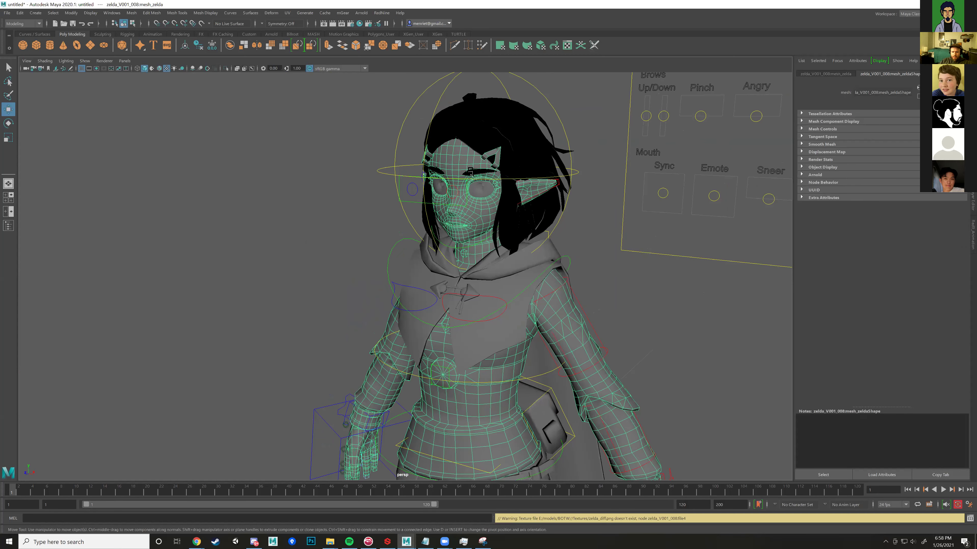
{"action": "right_click", "coordinate": [464, 163]}
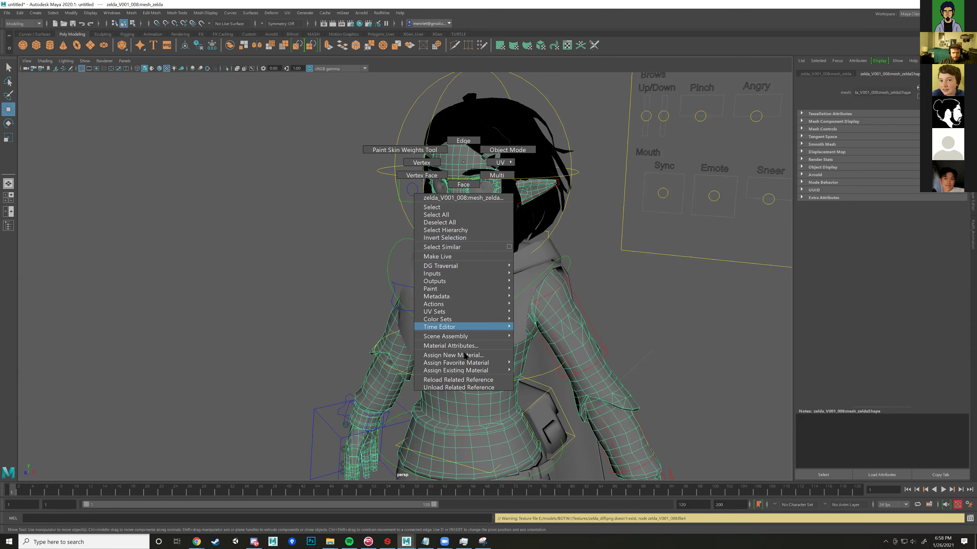
{"action": "left_click", "coordinate": [463, 345]}
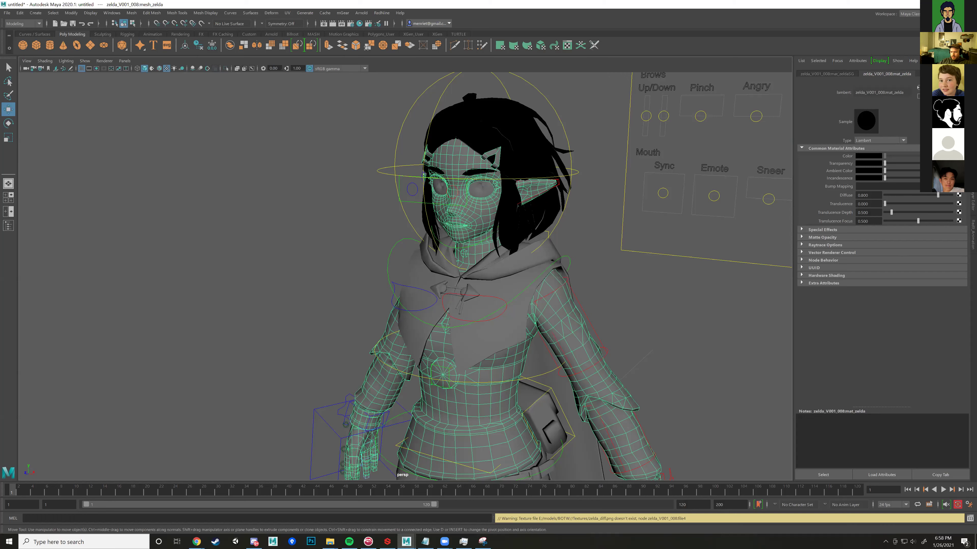
Step: Follow the material's color connection to its condition node and inspect the texture file nodes feeding it
{"action": "left_click", "coordinate": [959, 156]}
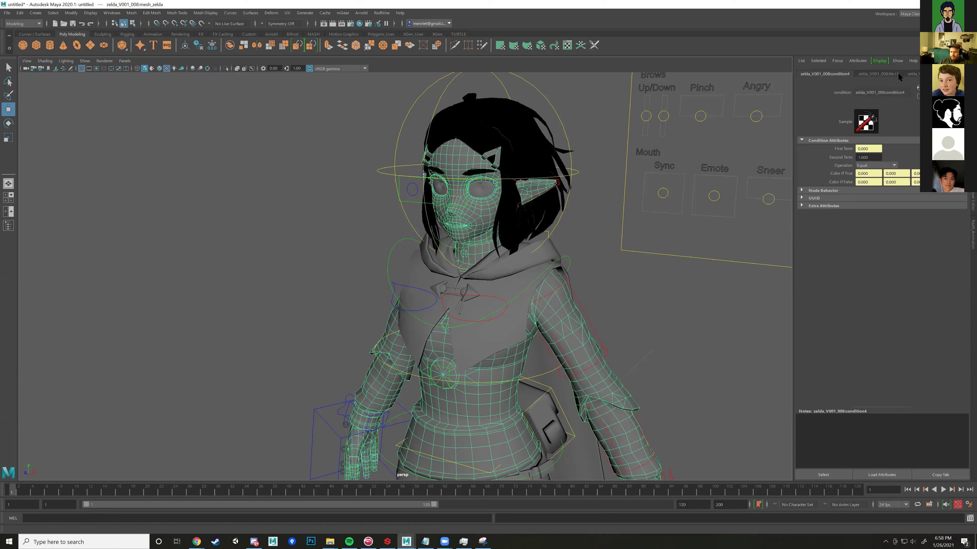
{"action": "left_click", "coordinate": [890, 73]}
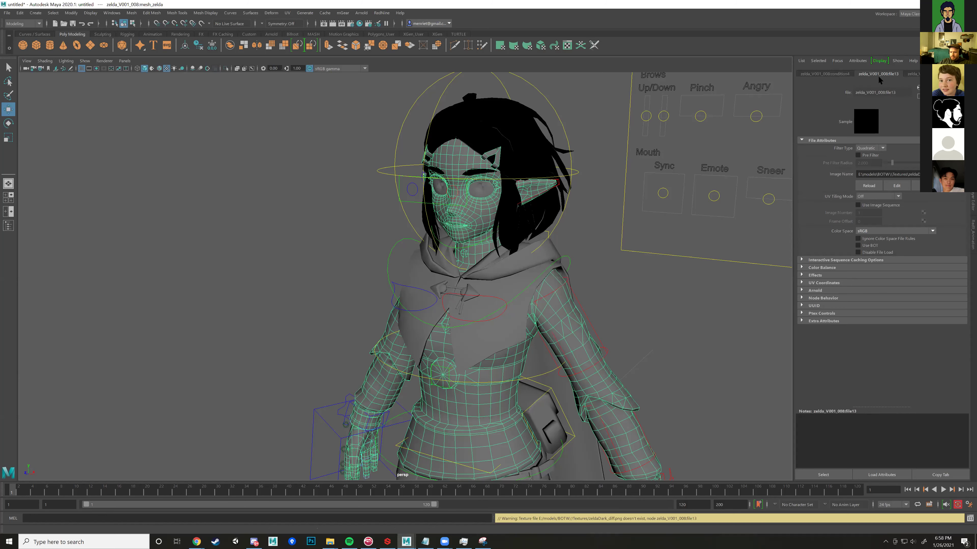
{"action": "left_click", "coordinate": [914, 74]}
{"action": "left_click", "coordinate": [839, 73]}
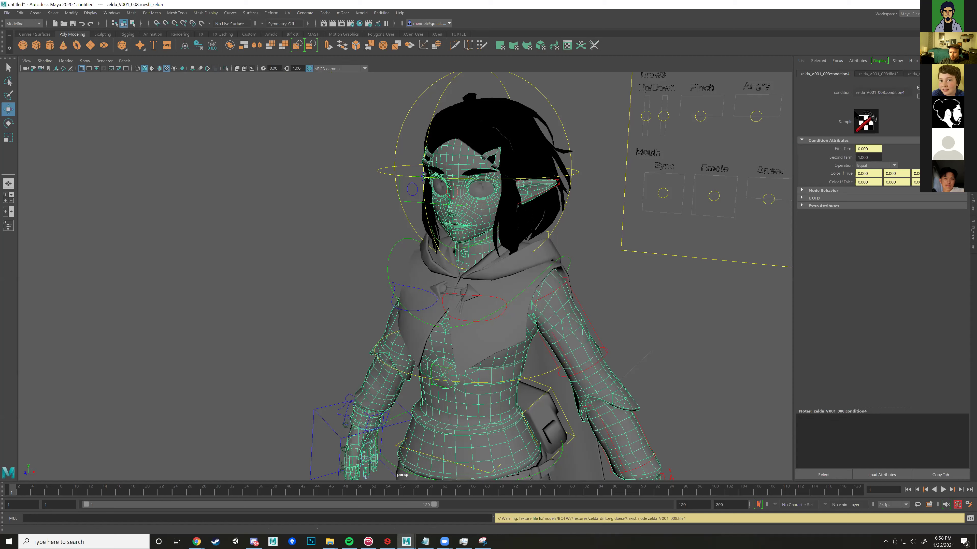
Step: Request the body mesh's material attributes again and show the file4 texture node with its image name
{"action": "right_click", "coordinate": [467, 208]}
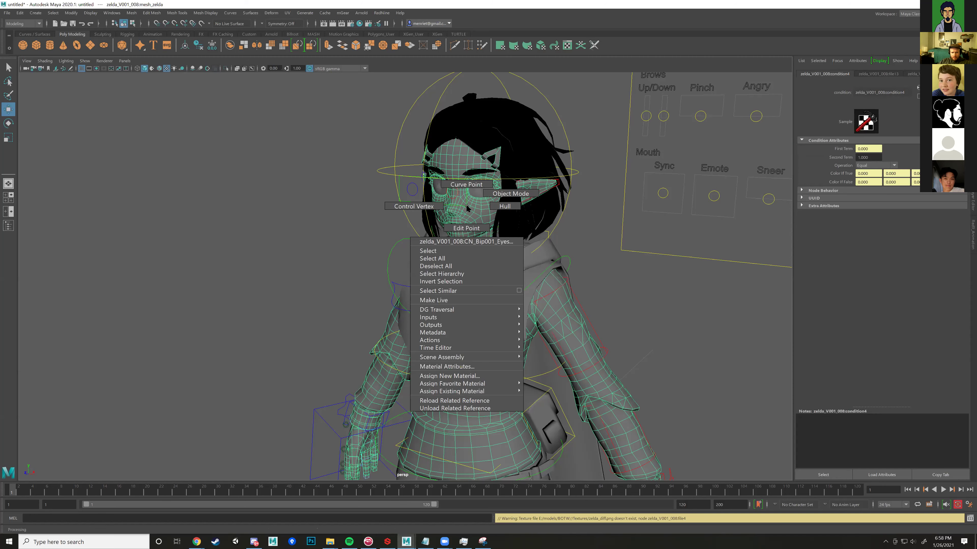
{"action": "left_click", "coordinate": [468, 209]}
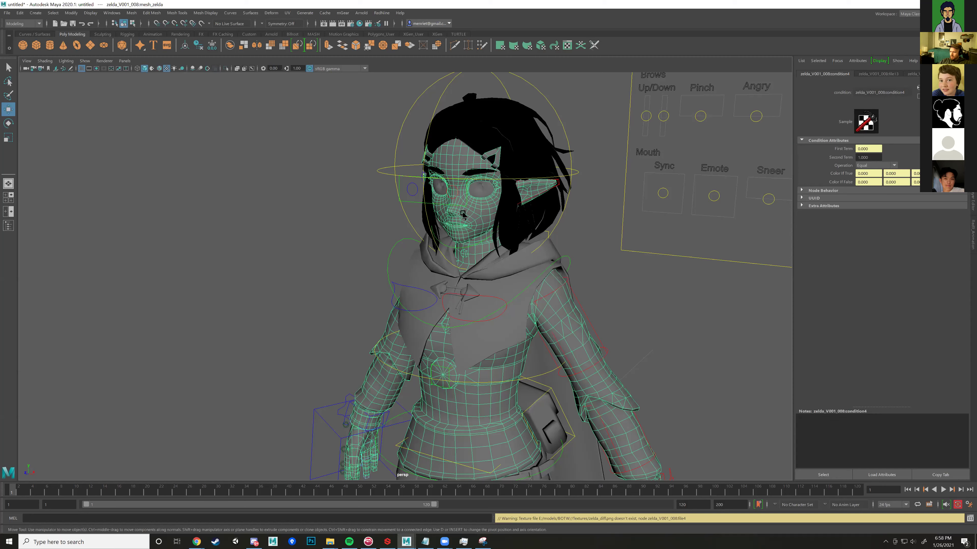
{"action": "right_click", "coordinate": [467, 215]}
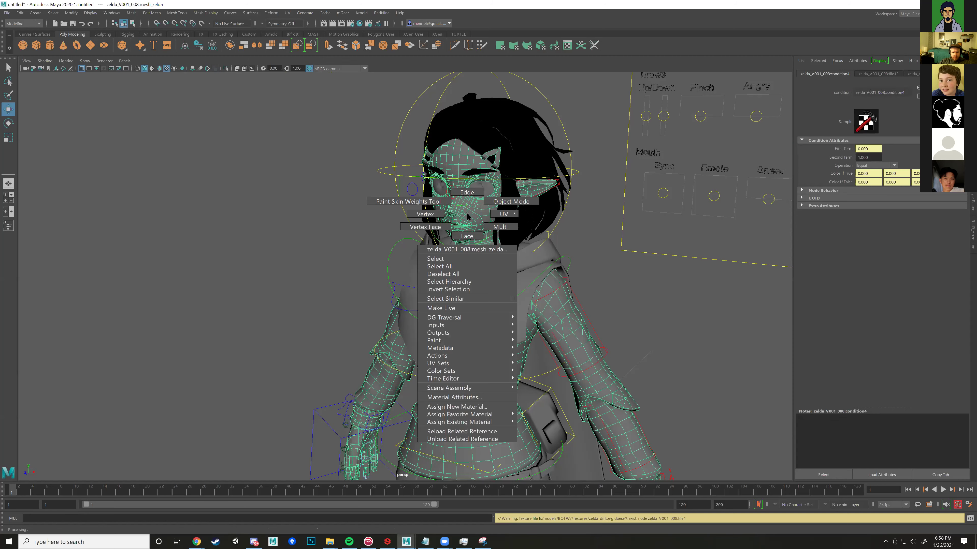
{"action": "left_click", "coordinate": [454, 398]}
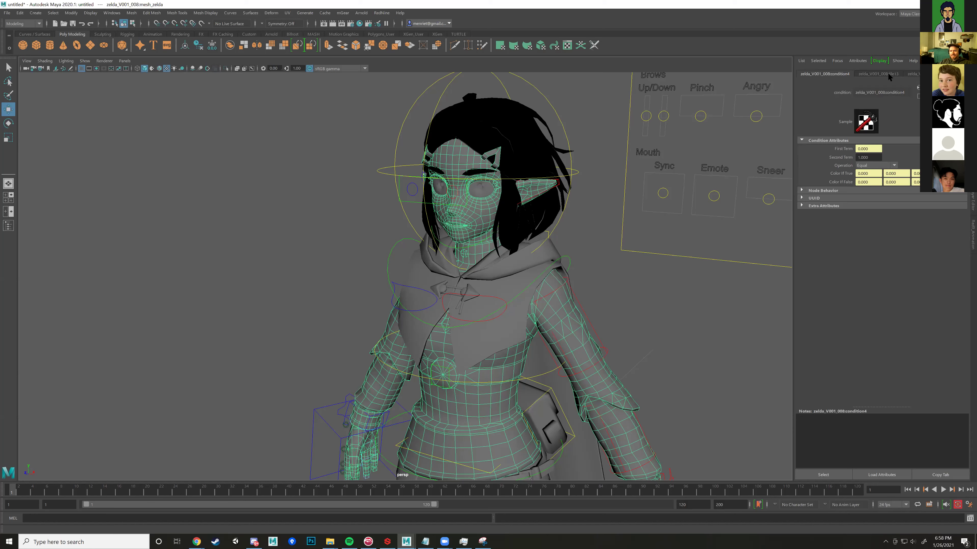
{"action": "left_click", "coordinate": [914, 74]}
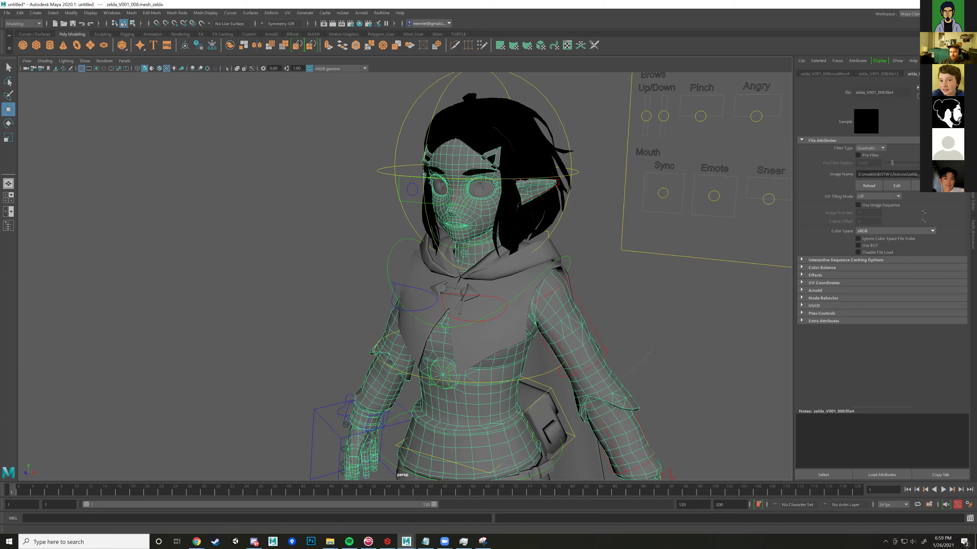
Step: Switch to File Explorer and open the Textures folder inside zeldaProject (1) to view the texture images
{"action": "left_click", "coordinate": [7, 14]}
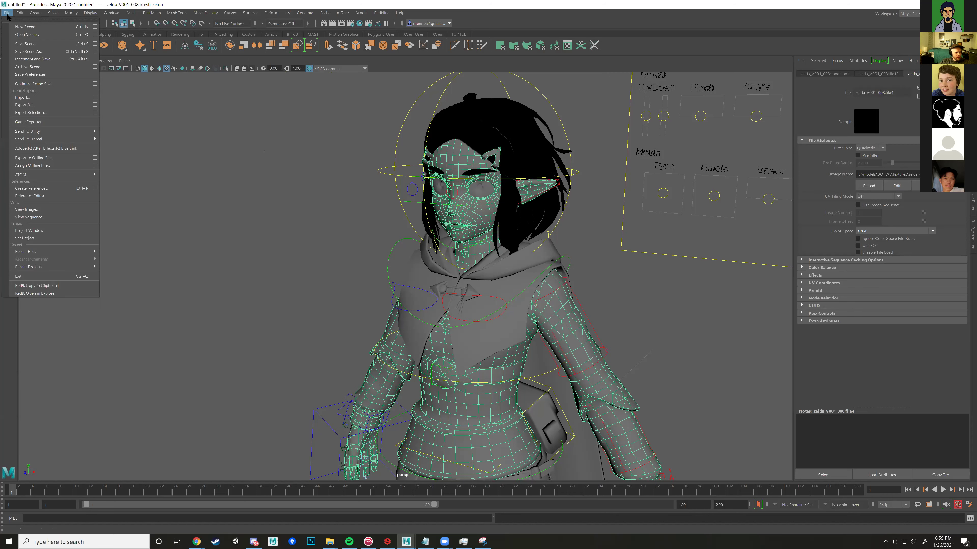
{"action": "left_click", "coordinate": [306, 423]}
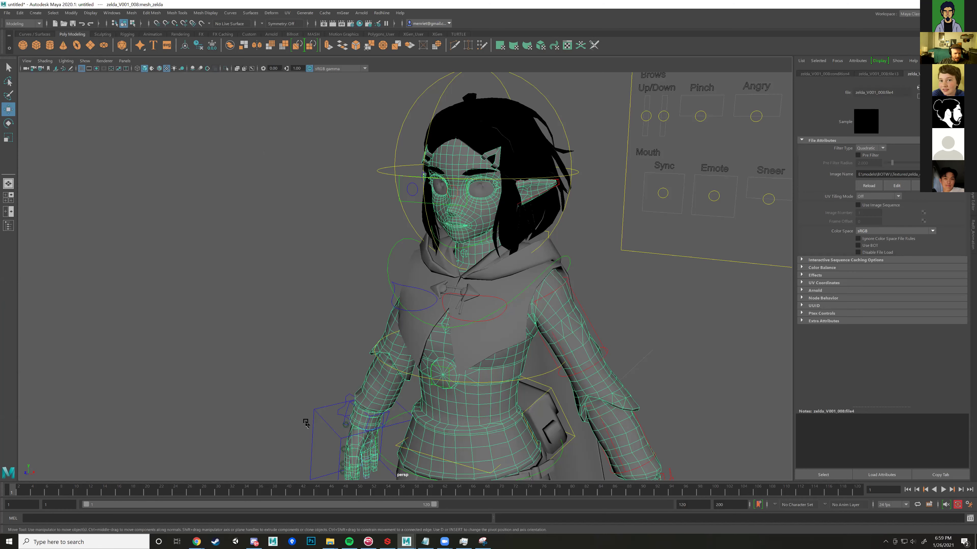
{"action": "mouse_move", "coordinate": [329, 541]}
{"action": "left_click", "coordinate": [365, 504]}
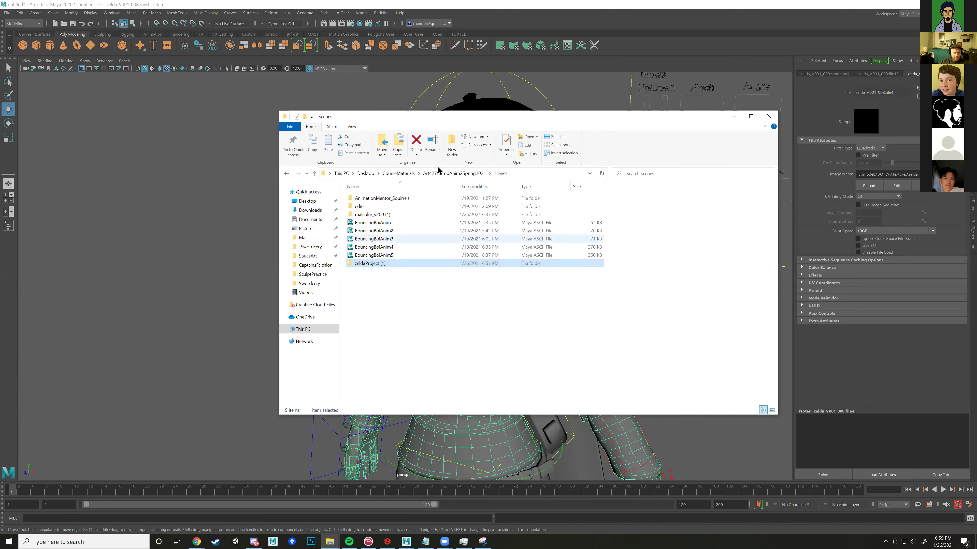
{"action": "double_click", "coordinate": [362, 263]}
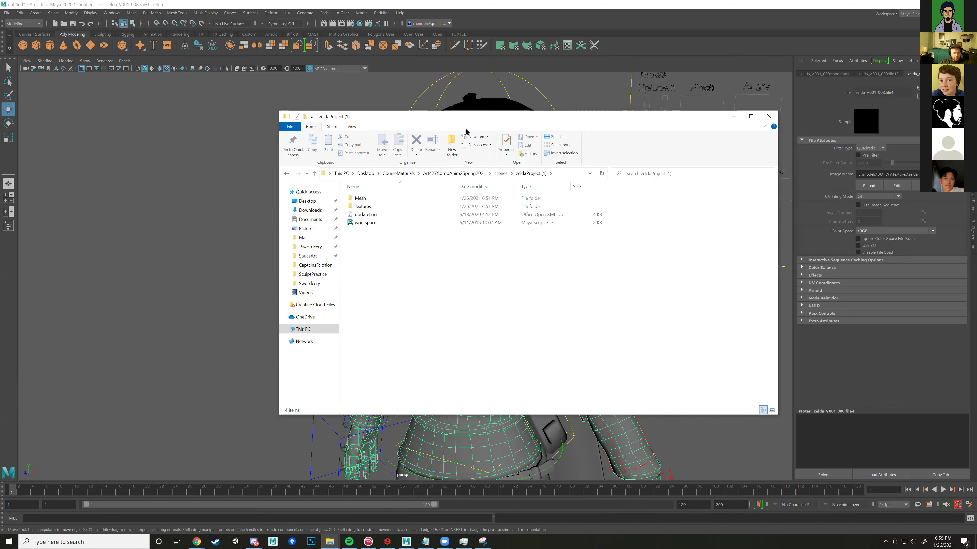
{"action": "left_click_drag", "start_coordinate": [454, 120], "coordinate": [592, 127]}
{"action": "left_click", "coordinate": [504, 214]}
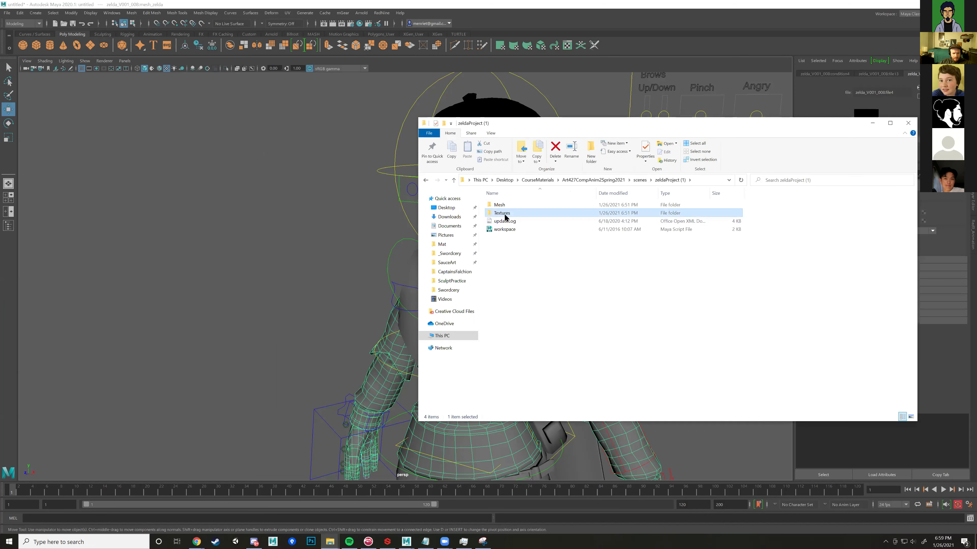
{"action": "double_click", "coordinate": [504, 215]}
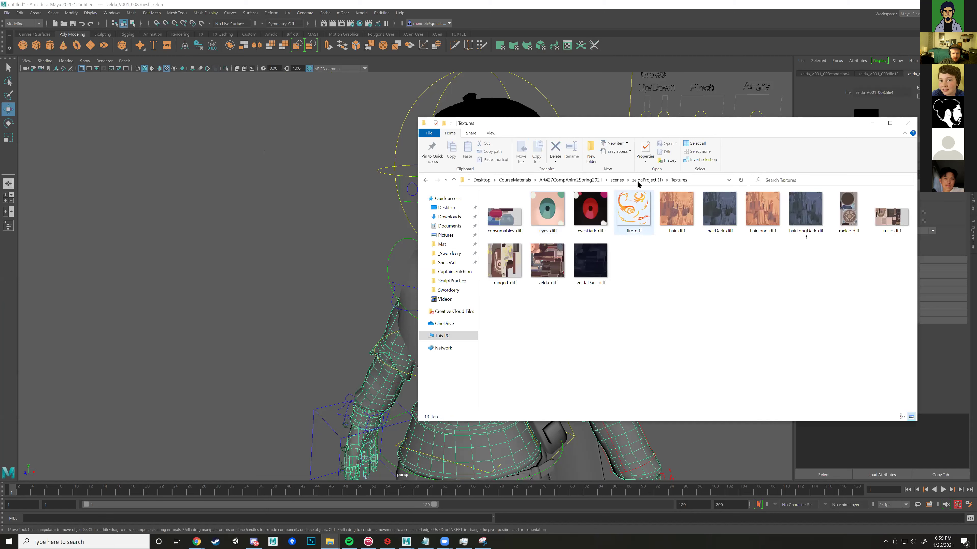
Step: Bring the workspace script from the zeldaProject (1) folder into the Maya scene and recheck the body mesh's material attributes
{"action": "left_click", "coordinate": [646, 180]}
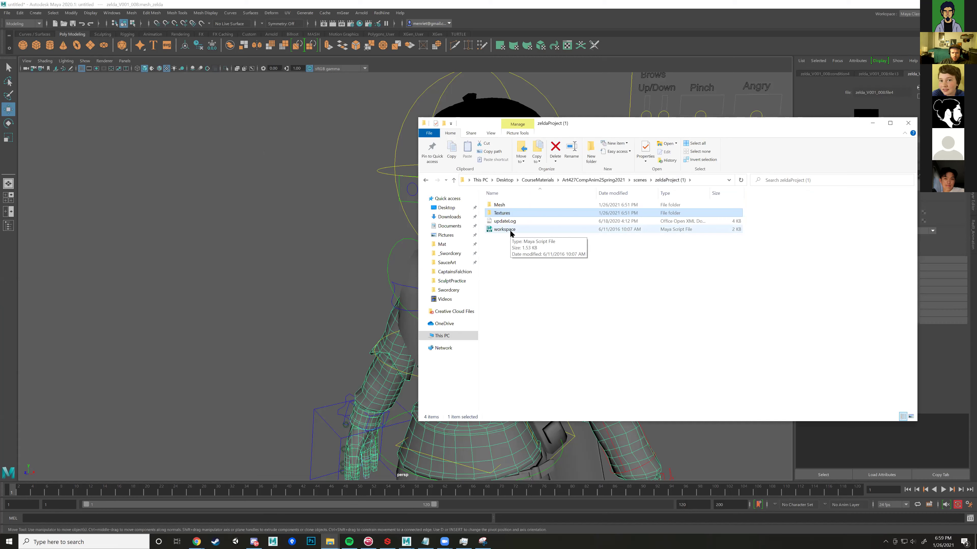
{"action": "left_click_drag", "start_coordinate": [604, 124], "coordinate": [722, 114]}
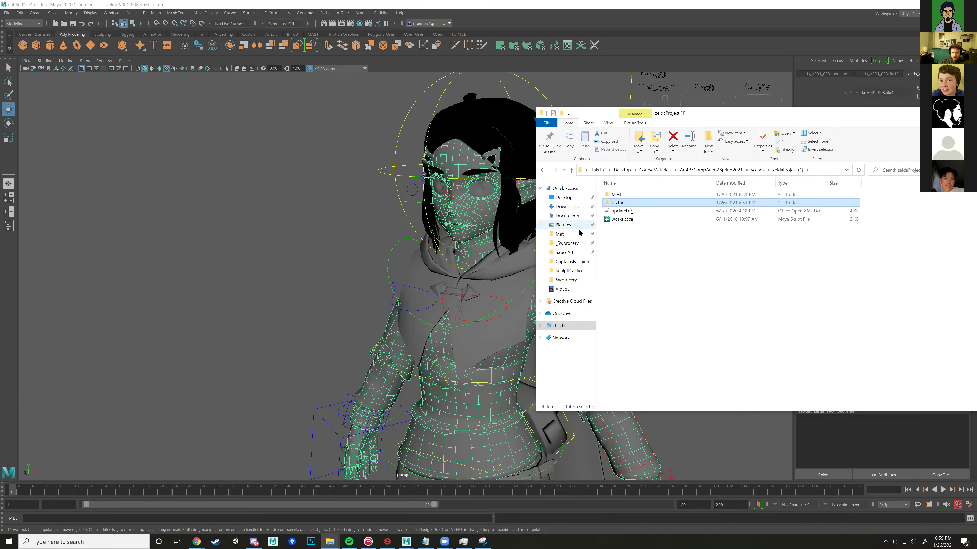
{"action": "left_click", "coordinate": [625, 220]}
{"action": "left_click_drag", "start_coordinate": [625, 220], "coordinate": [280, 204]}
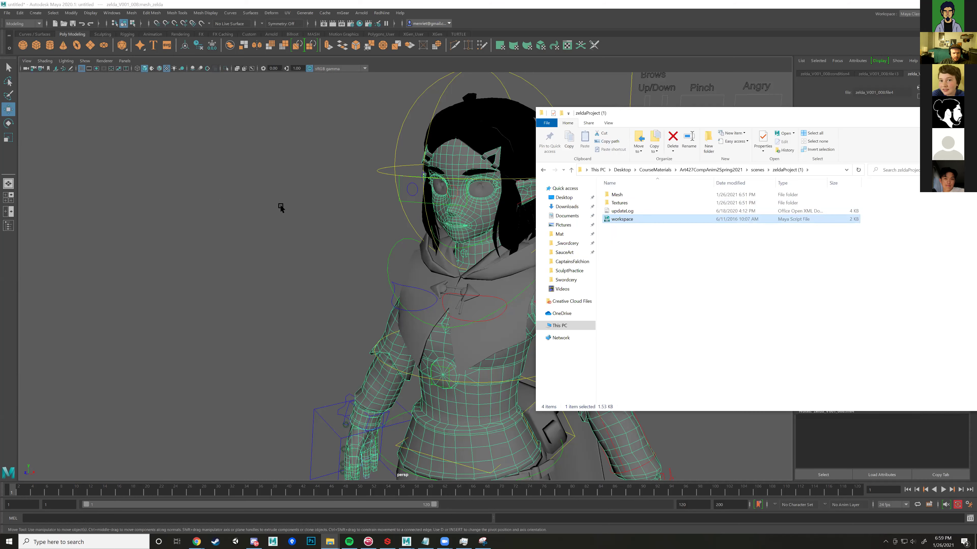
{"action": "left_click", "coordinate": [476, 222]}
{"action": "right_click_drag", "start_coordinate": [485, 219], "coordinate": [482, 401]}
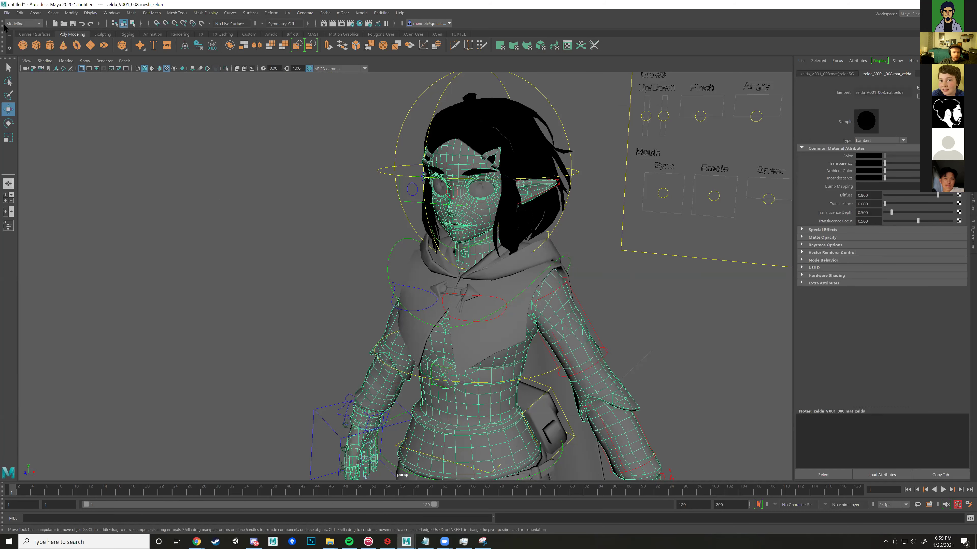
Step: Save the scene as TestAnimation in the project's scenes folder
{"action": "left_click", "coordinate": [7, 12]}
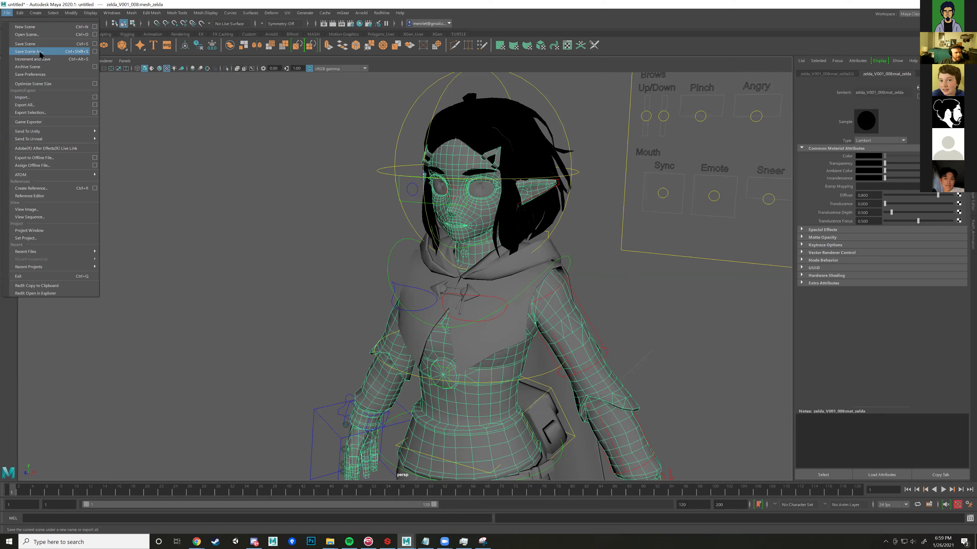
{"action": "left_click", "coordinate": [29, 51]}
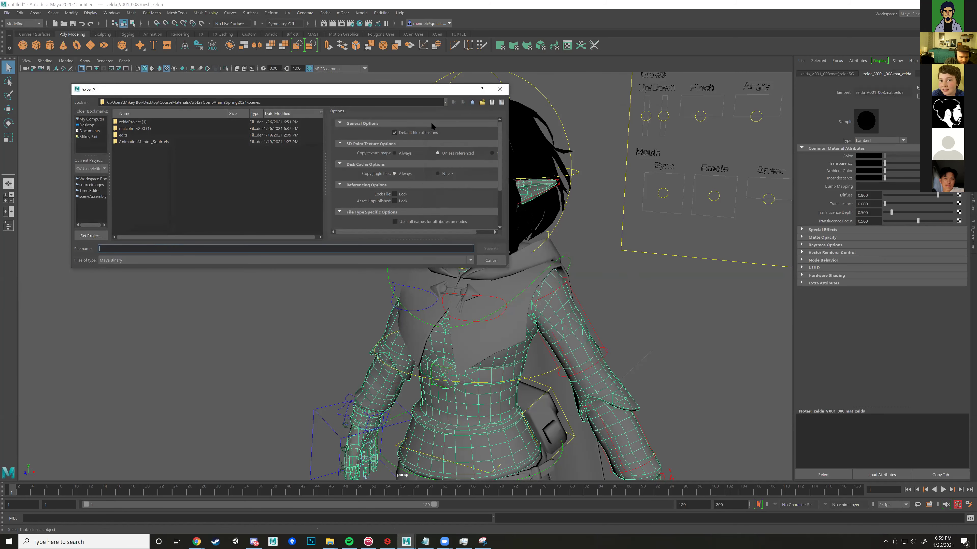
{"action": "type", "text": "TestAnimation"}
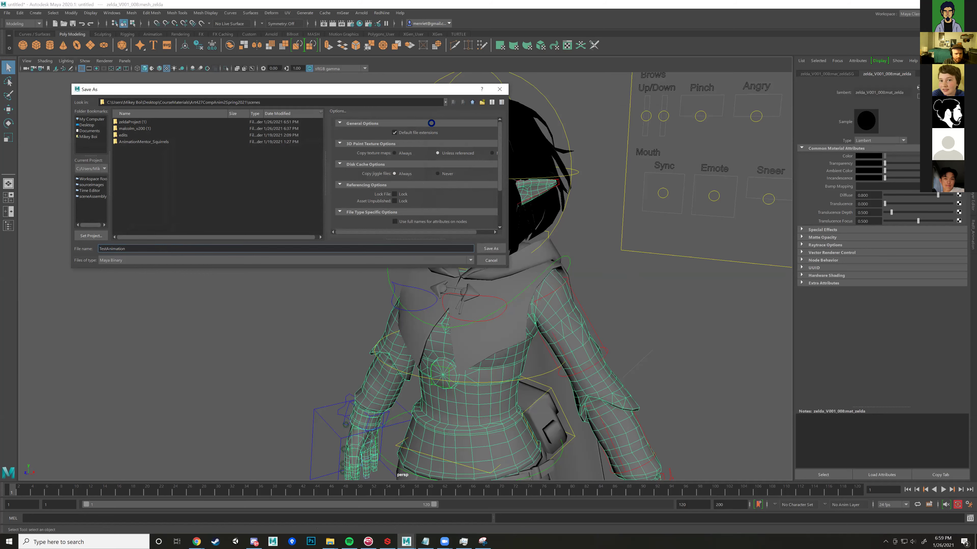
{"action": "key", "text": "Return"}
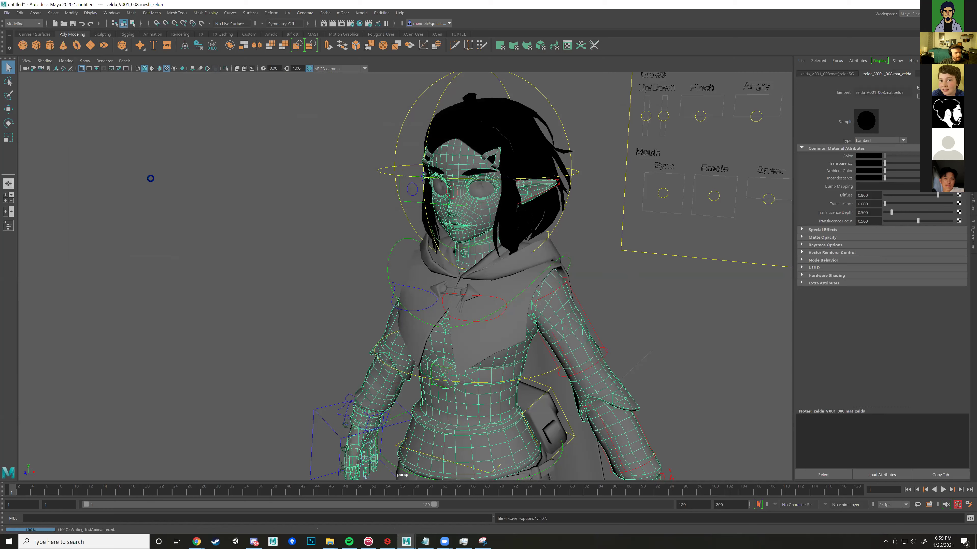
{"action": "key", "text": "w"}
Step: Open workspace.mel from the zeldaProject (1) folder as the current scene
{"action": "left_click", "coordinate": [7, 13]}
{"action": "left_click", "coordinate": [27, 30]}
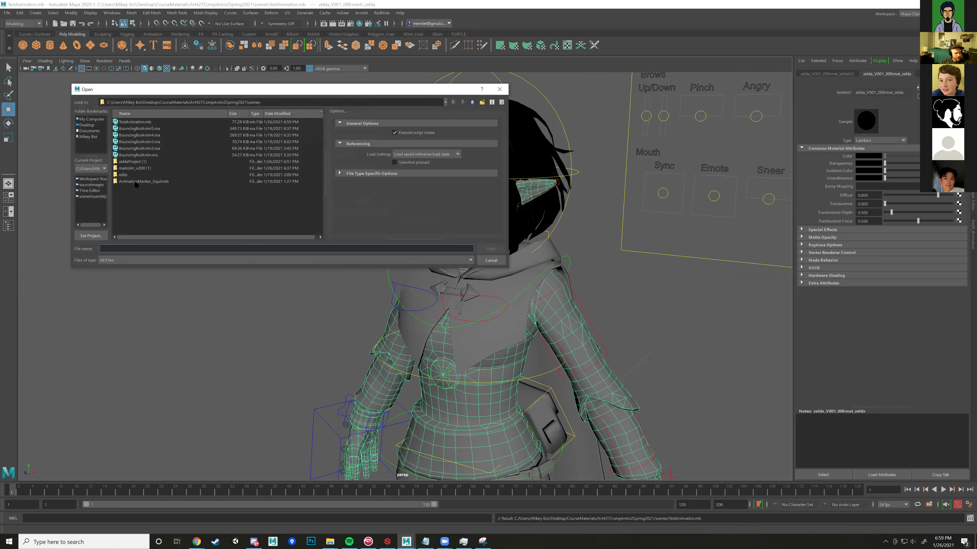
{"action": "double_click", "coordinate": [129, 162]}
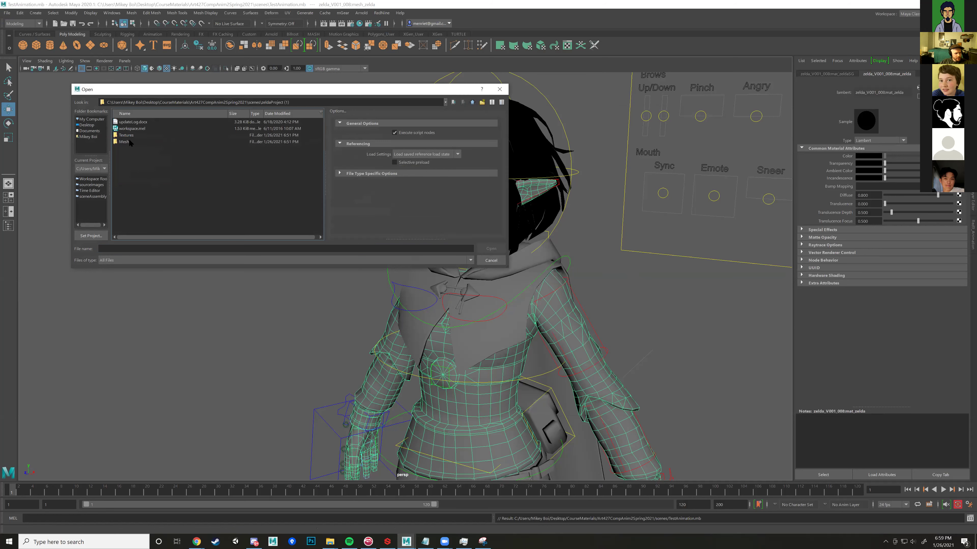
{"action": "left_click", "coordinate": [131, 130]}
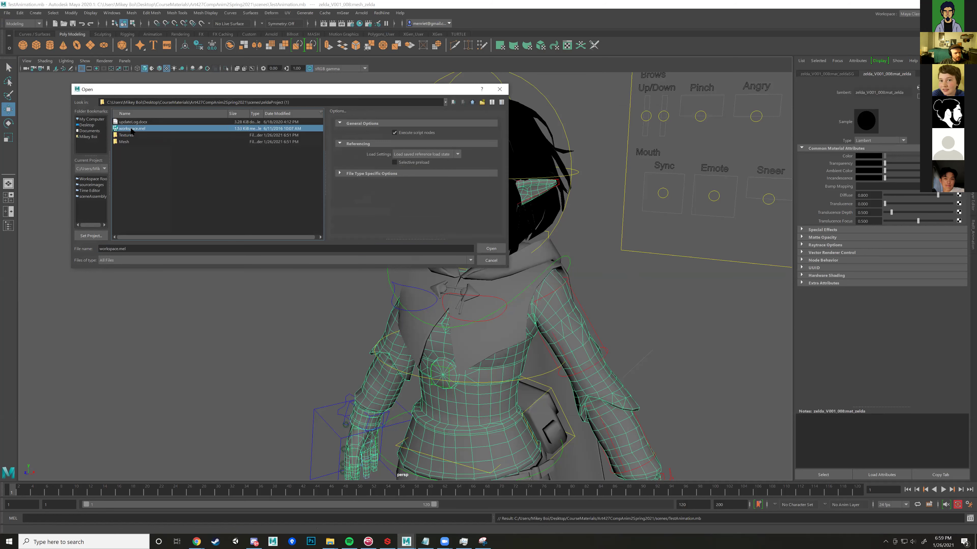
{"action": "left_click", "coordinate": [490, 248]}
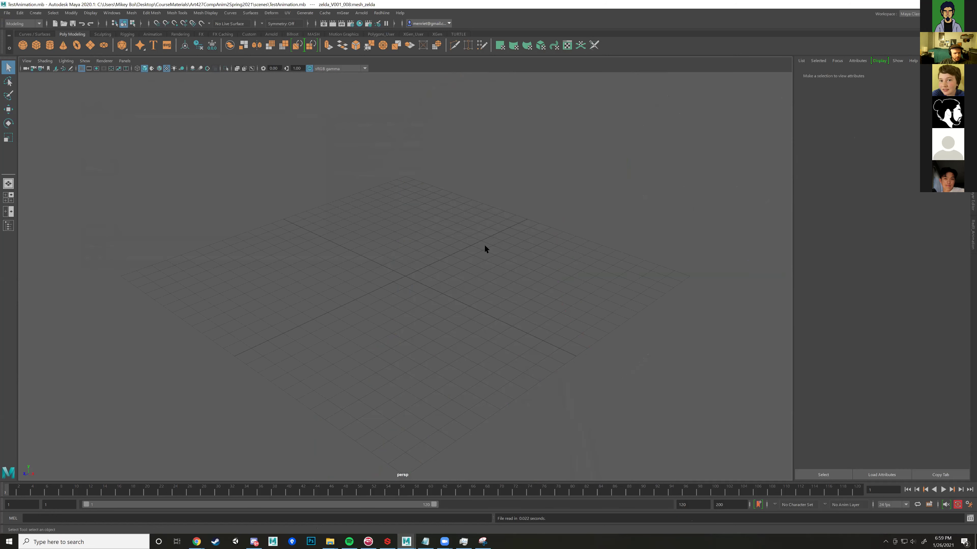
Step: Reference zelda_V001_008.ma from the Mesh folder into the scene and dismiss the resulting dialog
{"action": "scroll", "coordinate": [489, 281], "scroll_direction": "up", "scroll_amount": 2}
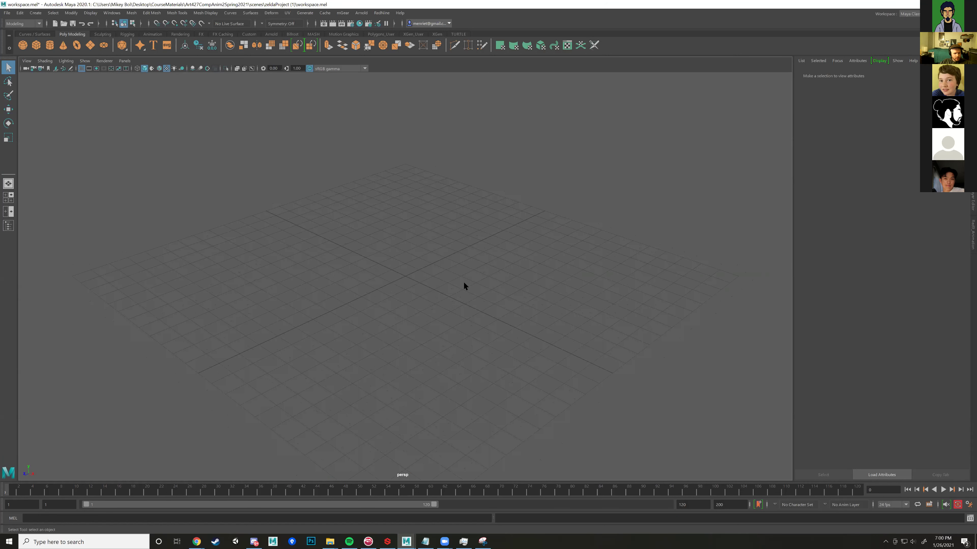
{"action": "mouse_move", "coordinate": [433, 271]}
{"action": "left_mouse_down", "text": "alt"}
{"action": "mouse_move", "coordinate": [438, 262]}
{"action": "mouse_move", "coordinate": [435, 274]}
{"action": "left_mouse_up", "text": "alt"}
{"action": "left_click", "coordinate": [7, 13]}
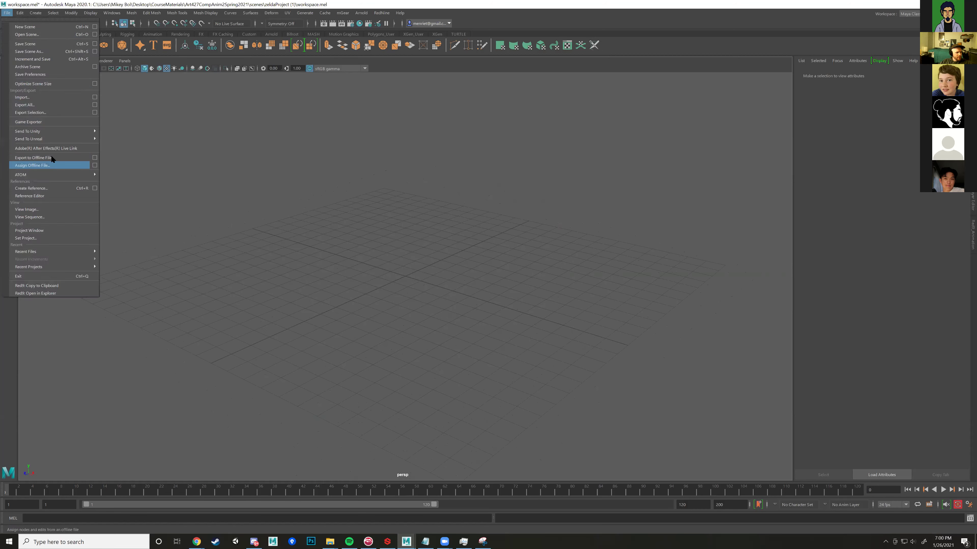
{"action": "left_click", "coordinate": [26, 188]}
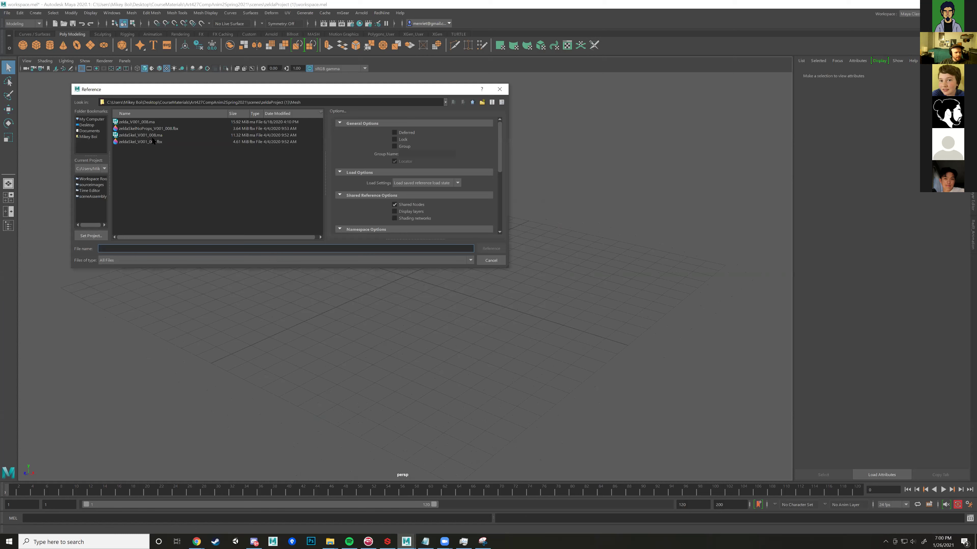
{"action": "left_click", "coordinate": [137, 122]}
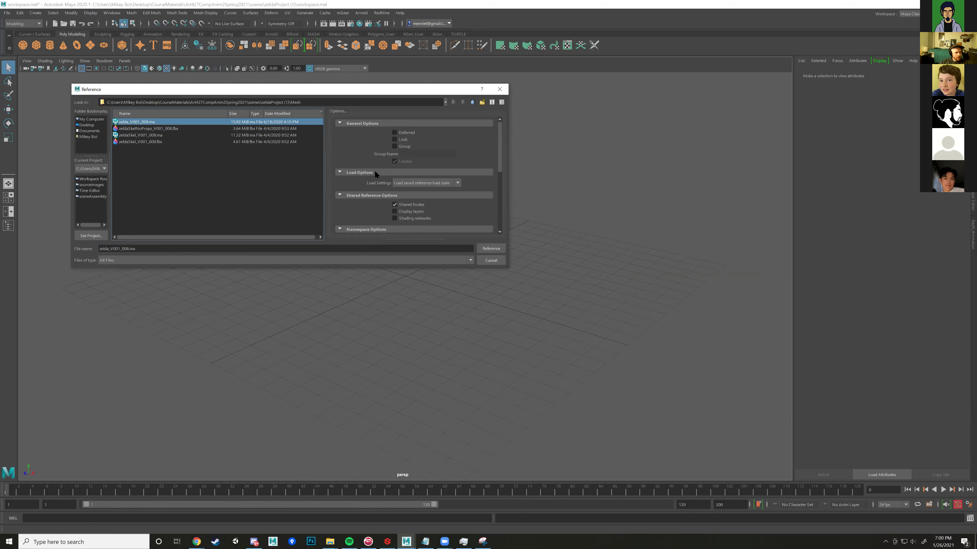
{"action": "left_click", "coordinate": [486, 250]}
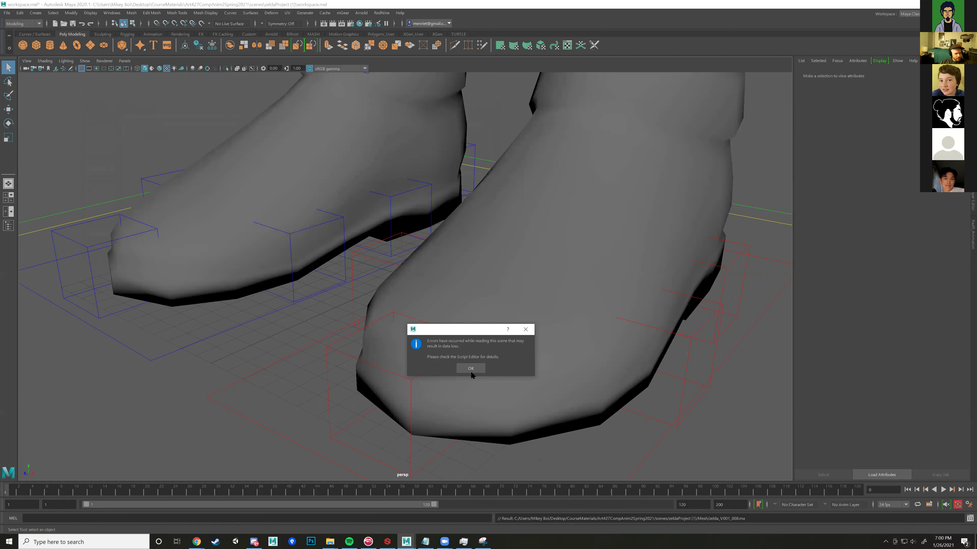
{"action": "left_click", "coordinate": [471, 368]}
Step: Bring Zelda's upper body into view and clear the reference display type of her mesh layer
{"action": "scroll", "coordinate": [452, 241], "scroll_direction": "down", "scroll_amount": 3}
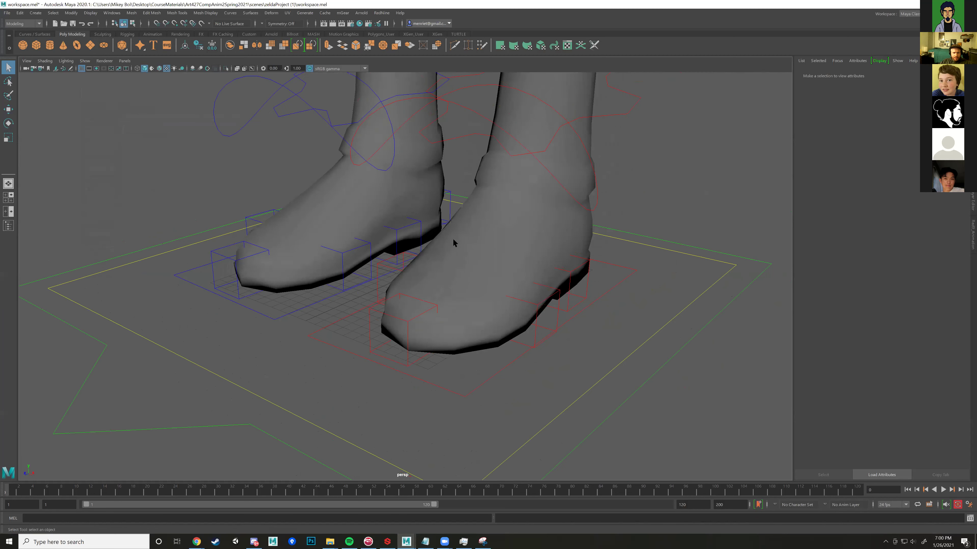
{"action": "scroll", "coordinate": [453, 238], "scroll_direction": "down", "scroll_amount": 5}
{"action": "scroll", "coordinate": [525, 204], "scroll_direction": "down", "scroll_amount": 3}
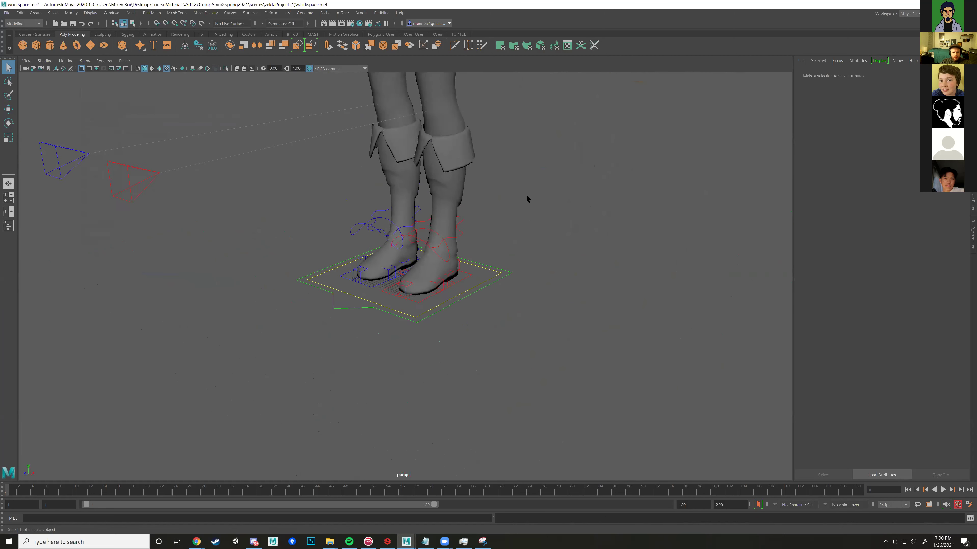
{"action": "middle_click_drag", "start_coordinate": [525, 199], "coordinate": [464, 370], "text": "alt"}
{"action": "scroll", "coordinate": [477, 331], "scroll_direction": "up", "scroll_amount": 3}
{"action": "scroll", "coordinate": [452, 109], "scroll_direction": "up", "scroll_amount": 5}
{"action": "middle_click_drag", "start_coordinate": [453, 110], "coordinate": [430, 266], "text": "alt"}
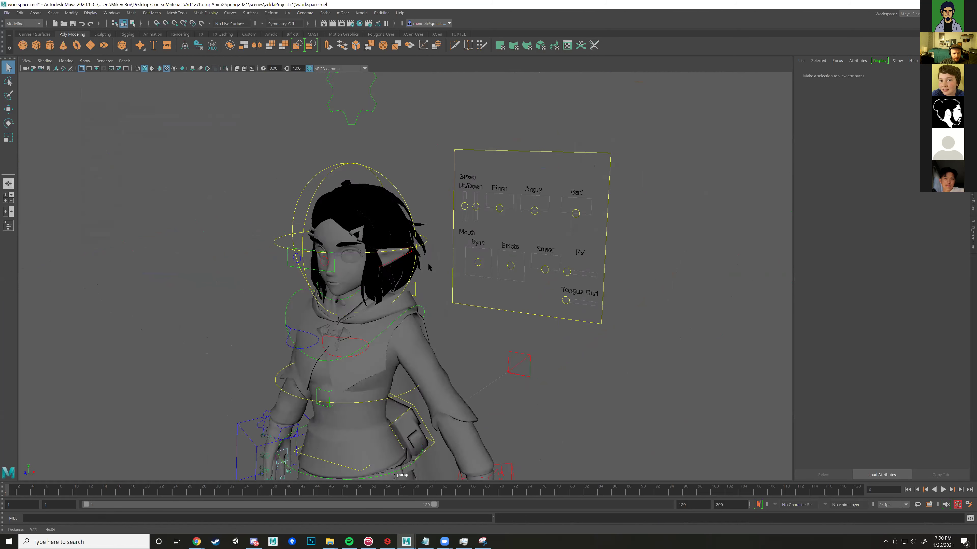
{"action": "scroll", "coordinate": [429, 266], "scroll_direction": "up", "scroll_amount": 2}
{"action": "left_click_drag", "start_coordinate": [351, 314], "coordinate": [381, 295], "text": "alt"}
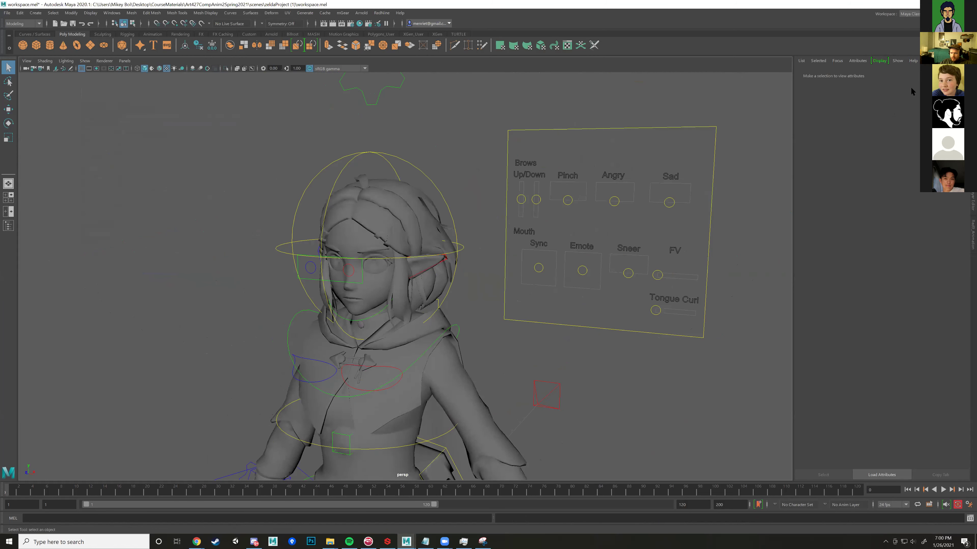
{"action": "key", "text": "ctrl+a"}
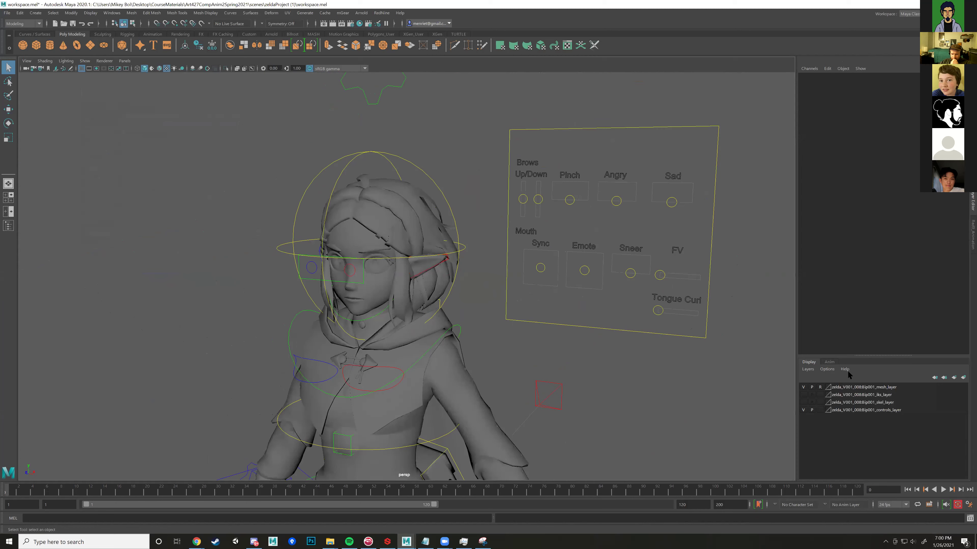
{"action": "left_click", "coordinate": [820, 388]}
Step: Select Zelda's body mesh and trace its material's color connection through the condition node to the file4 texture node
{"action": "left_click", "coordinate": [385, 284]}
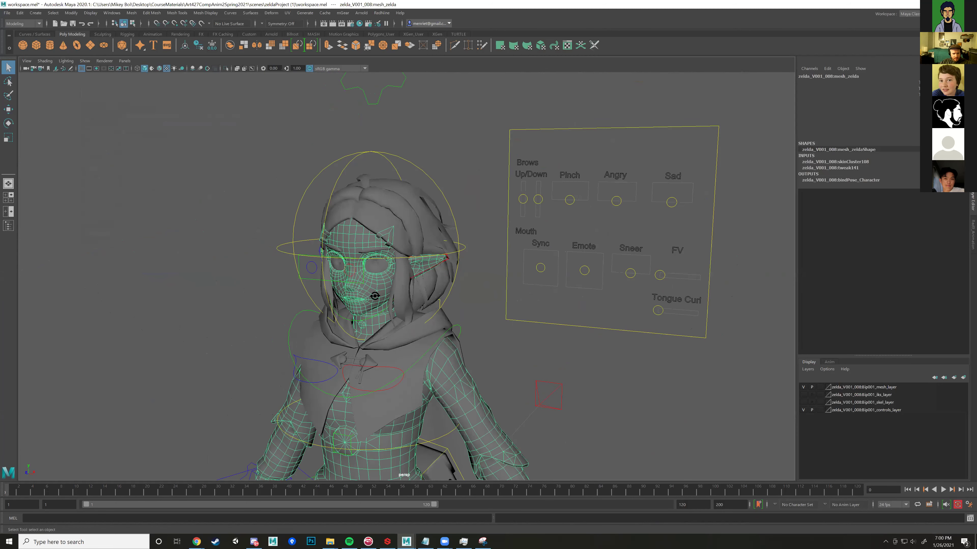
{"action": "left_click_drag", "start_coordinate": [385, 284], "coordinate": [358, 287], "text": "alt"}
{"action": "right_click_drag", "start_coordinate": [358, 287], "coordinate": [354, 471]}
{"action": "right_click_drag", "start_coordinate": [355, 298], "coordinate": [355, 481]}
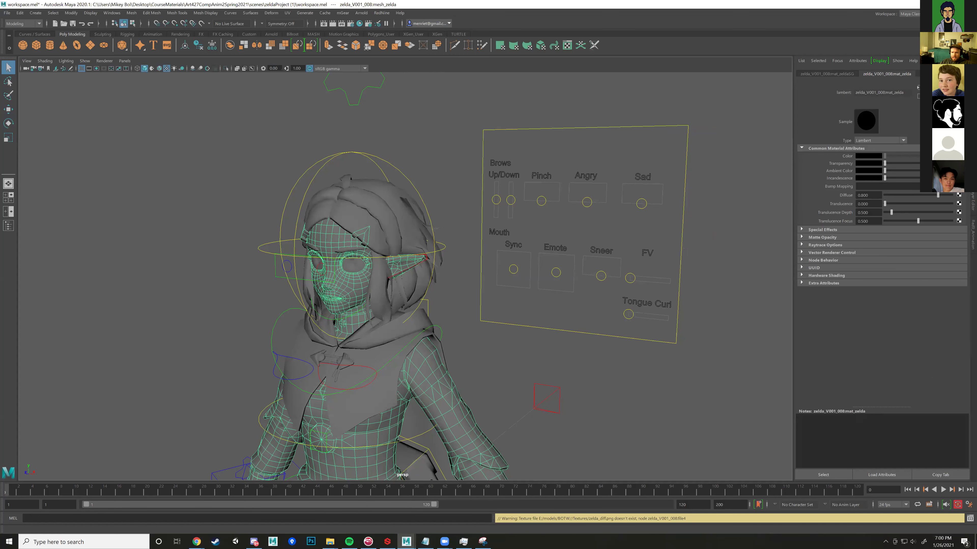
{"action": "left_click", "coordinate": [959, 156]}
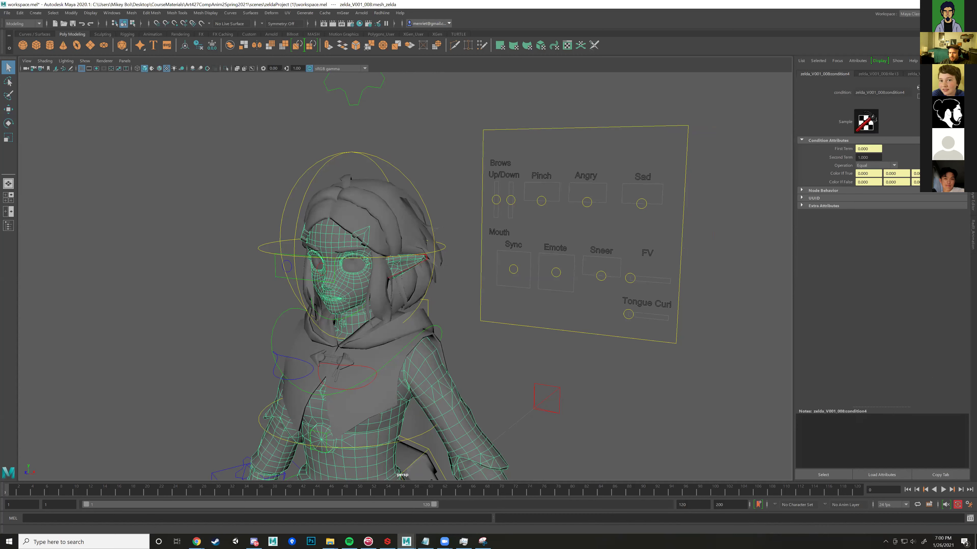
{"action": "left_click", "coordinate": [927, 74]}
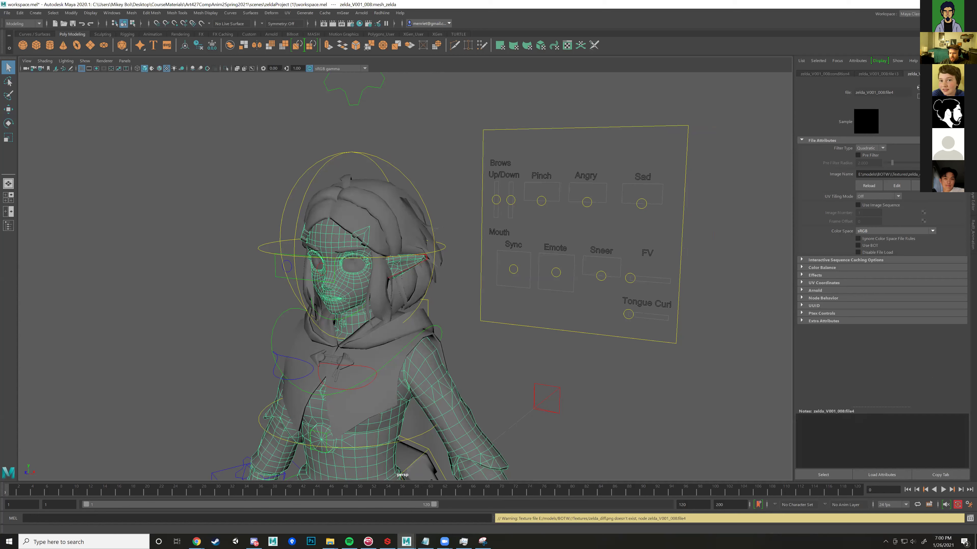
Step: Load zelda_diff.png from the zeldaProject (1) Textures folder as the image of the body's file4 texture node
{"action": "left_click", "coordinate": [941, 175]}
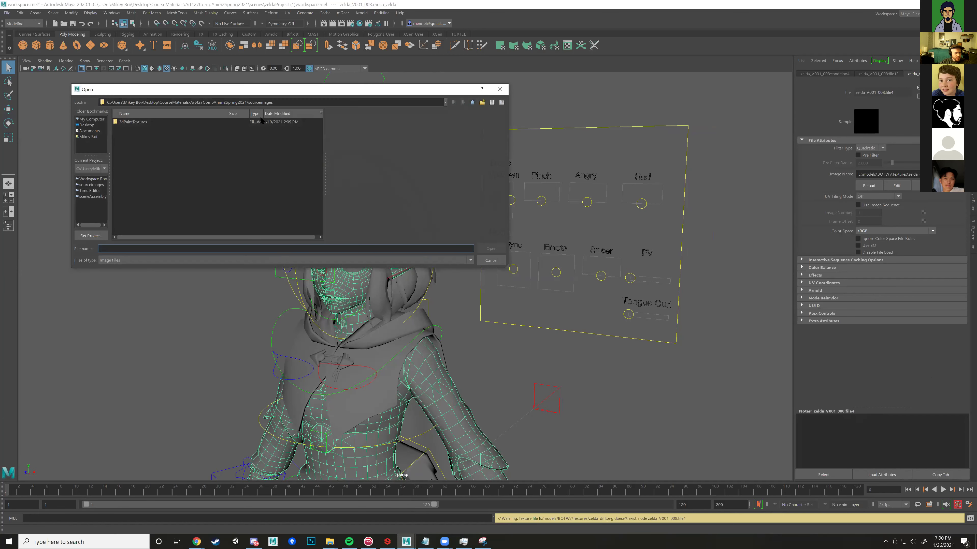
{"action": "left_click", "coordinate": [473, 103]}
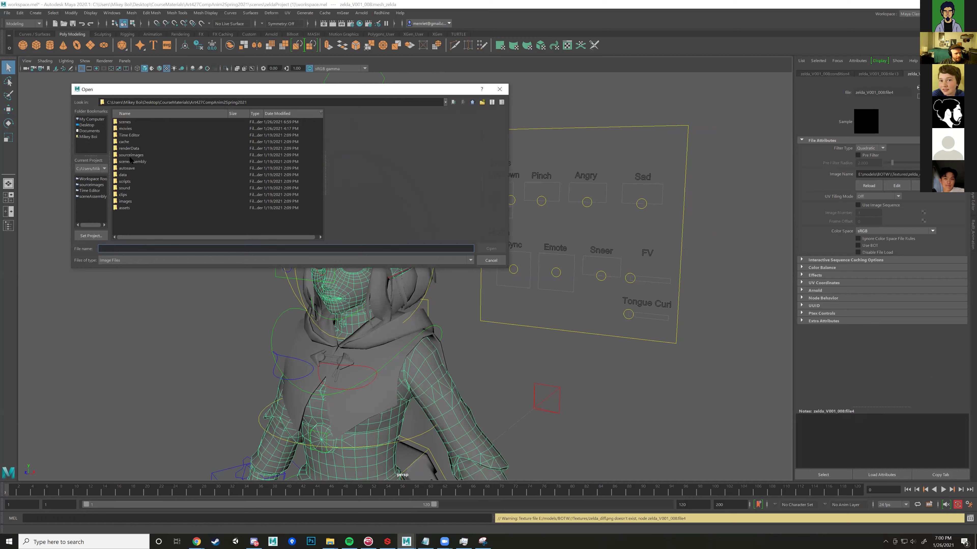
{"action": "left_click", "coordinate": [126, 202]}
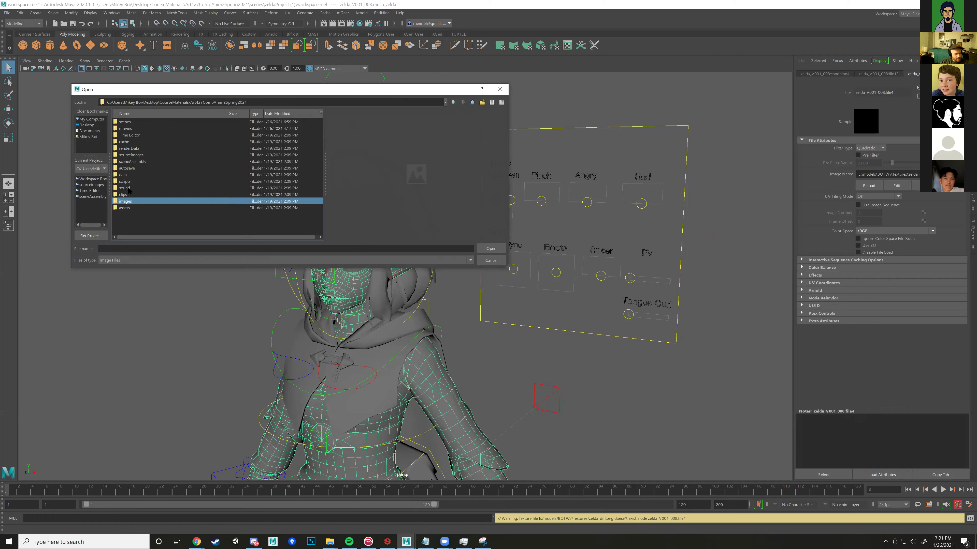
{"action": "double_click", "coordinate": [127, 123]}
{"action": "double_click", "coordinate": [127, 122]}
{"action": "double_click", "coordinate": [126, 122]}
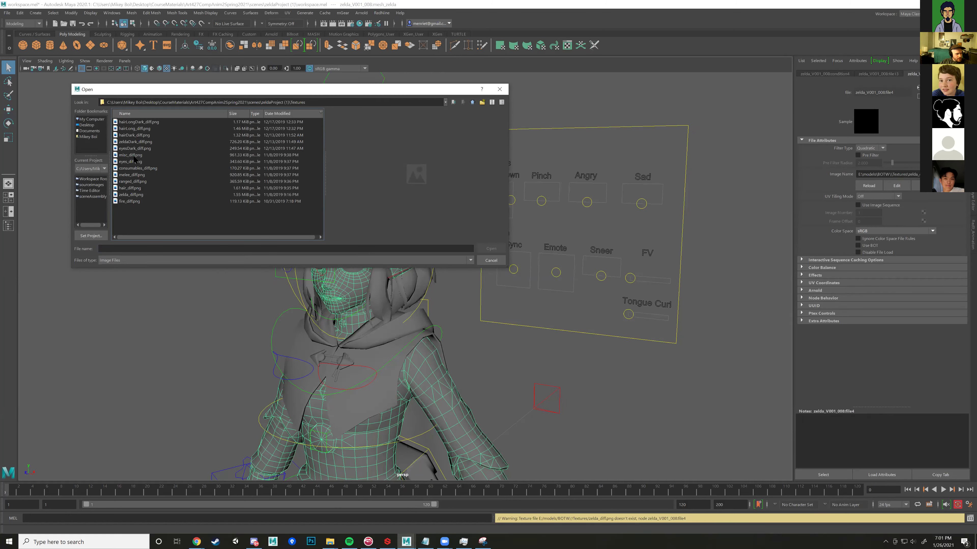
{"action": "left_click", "coordinate": [137, 195]}
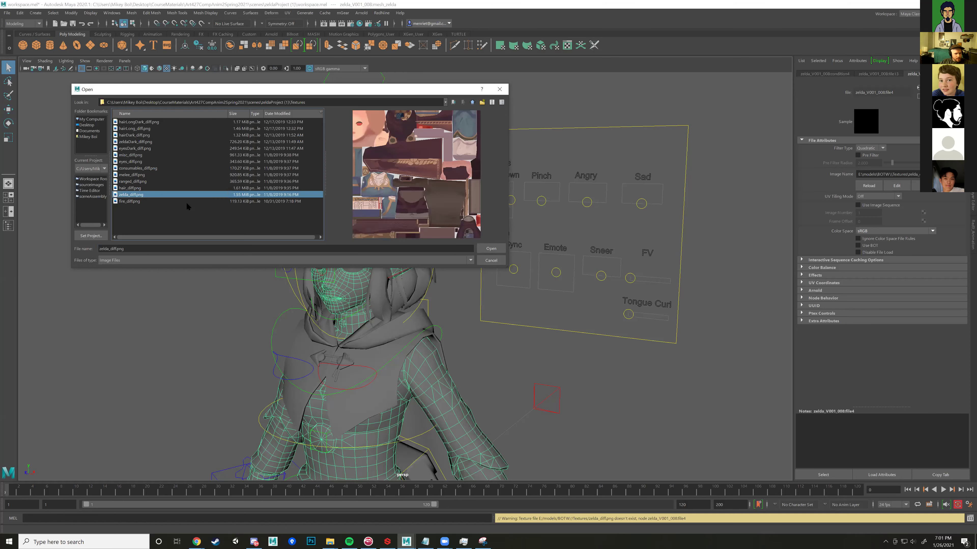
{"action": "left_click", "coordinate": [491, 249]}
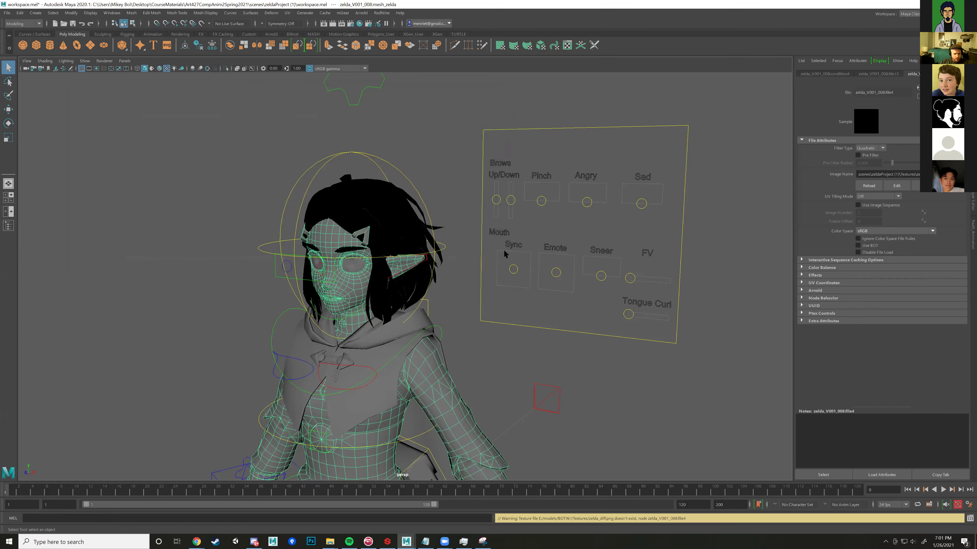
Step: Examine Zelda's textured upper body and head, selecting the eye mesh to check it and clearing the selection
{"action": "middle_click_drag", "start_coordinate": [490, 291], "coordinate": [566, 131], "text": "alt"}
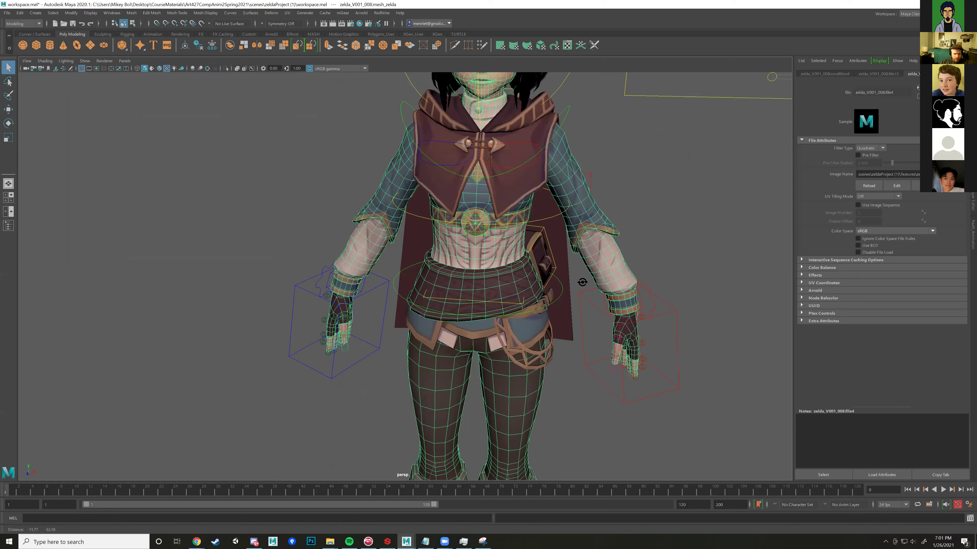
{"action": "left_click", "coordinate": [611, 249]}
{"action": "left_click_drag", "start_coordinate": [612, 249], "coordinate": [588, 229], "text": "alt"}
{"action": "middle_click_drag", "start_coordinate": [588, 229], "coordinate": [566, 327], "text": "alt"}
{"action": "scroll", "coordinate": [566, 327], "scroll_direction": "up", "scroll_amount": 5}
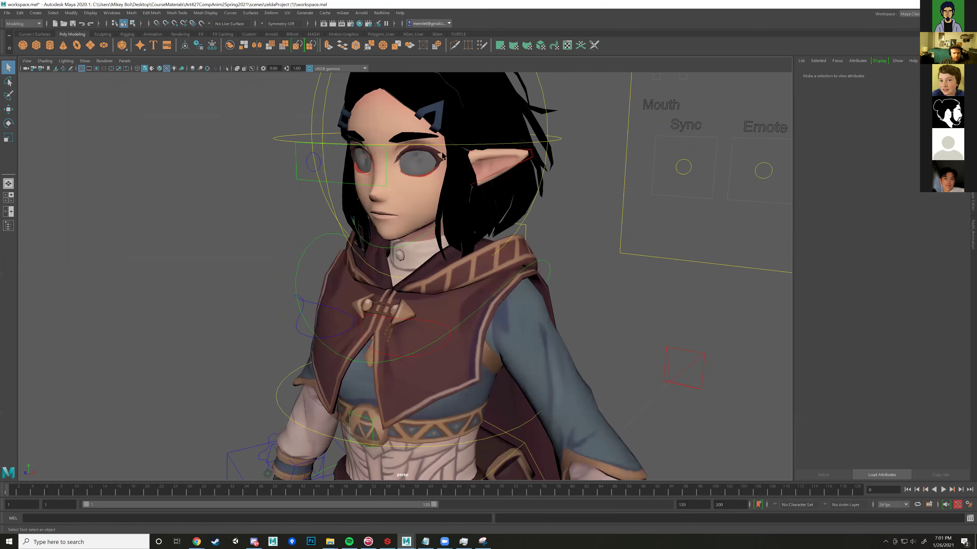
{"action": "left_click", "coordinate": [392, 290]}
{"action": "scroll", "coordinate": [425, 235], "scroll_direction": "up", "scroll_amount": 5}
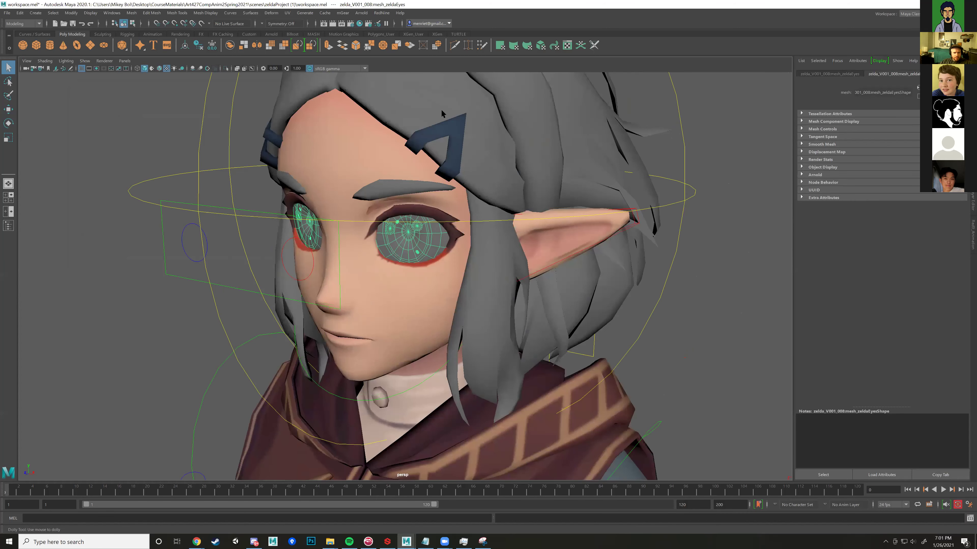
{"action": "middle_click_drag", "start_coordinate": [435, 238], "coordinate": [429, 115], "text": "alt"}
{"action": "scroll", "coordinate": [415, 156], "scroll_direction": "down", "scroll_amount": 10}
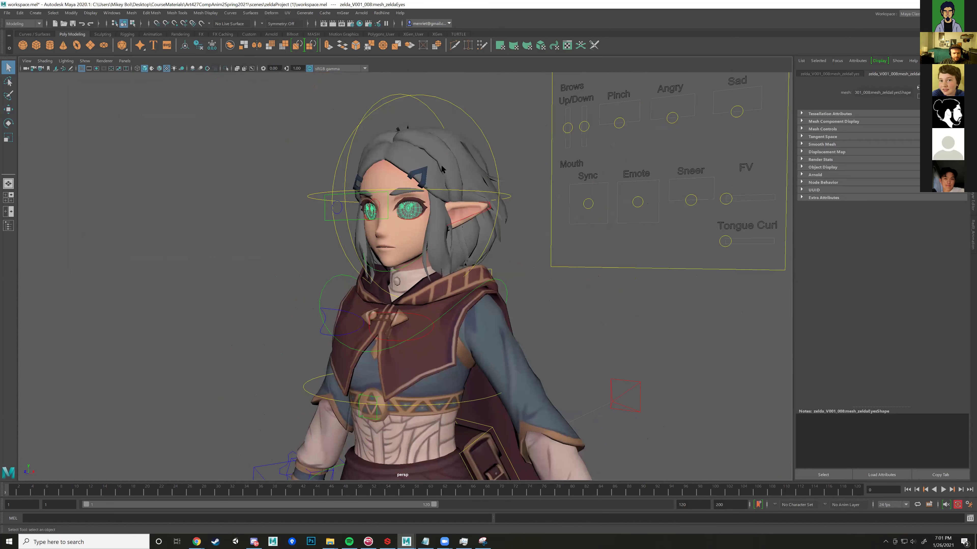
{"action": "left_click", "coordinate": [515, 336]}
Step: Examine the textured outfit, hands, legs and feet of the whole character from several angles
{"action": "middle_click_drag", "start_coordinate": [515, 336], "coordinate": [546, 183], "text": "alt"}
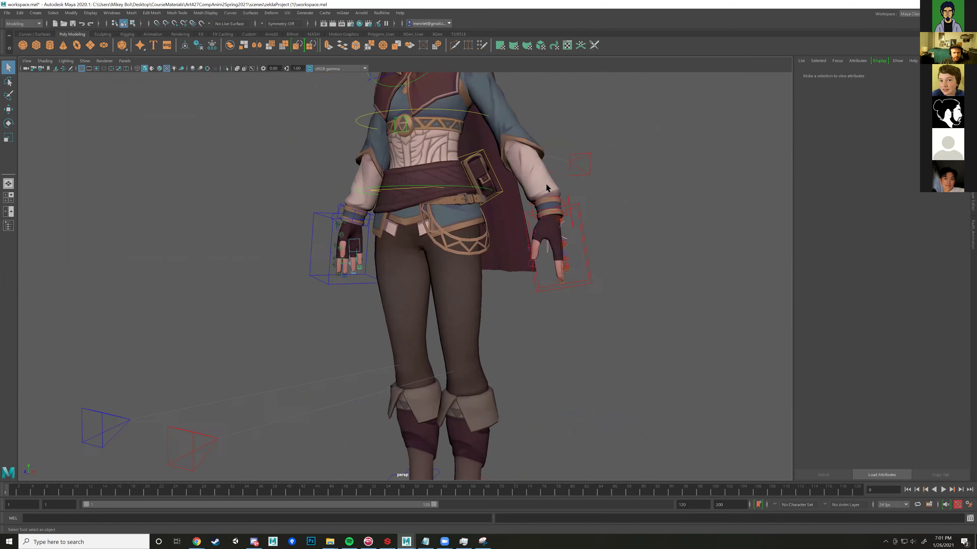
{"action": "scroll", "coordinate": [558, 181], "scroll_direction": "up", "scroll_amount": 4}
{"action": "left_click_drag", "start_coordinate": [539, 239], "coordinate": [591, 178], "text": "alt"}
{"action": "middle_click_drag", "start_coordinate": [591, 179], "coordinate": [515, 270], "text": "alt"}
{"action": "scroll", "coordinate": [514, 270], "scroll_direction": "down", "scroll_amount": 3}
{"action": "left_click_drag", "start_coordinate": [515, 271], "coordinate": [523, 269], "text": "alt"}
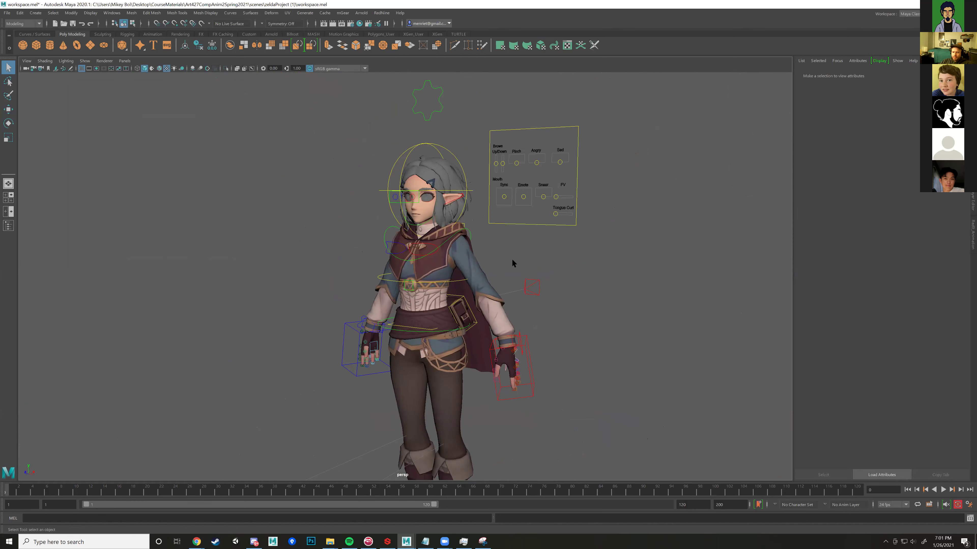
{"action": "scroll", "coordinate": [550, 251], "scroll_direction": "down", "scroll_amount": 5}
{"action": "left_click_drag", "start_coordinate": [525, 274], "coordinate": [507, 229], "text": "alt"}
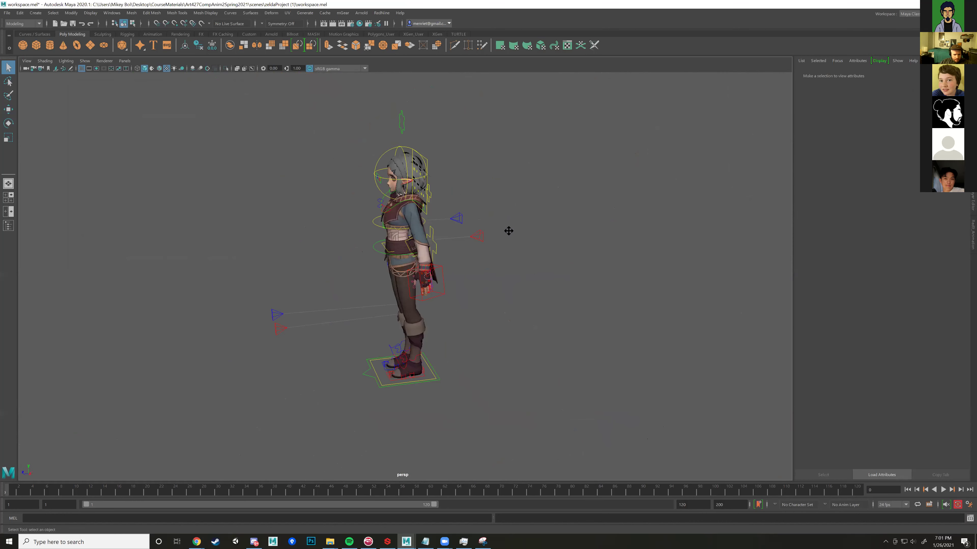
{"action": "right_click_drag", "start_coordinate": [508, 229], "coordinate": [540, 224], "text": "alt"}
{"action": "left_click_drag", "start_coordinate": [541, 225], "coordinate": [562, 227], "text": "alt"}
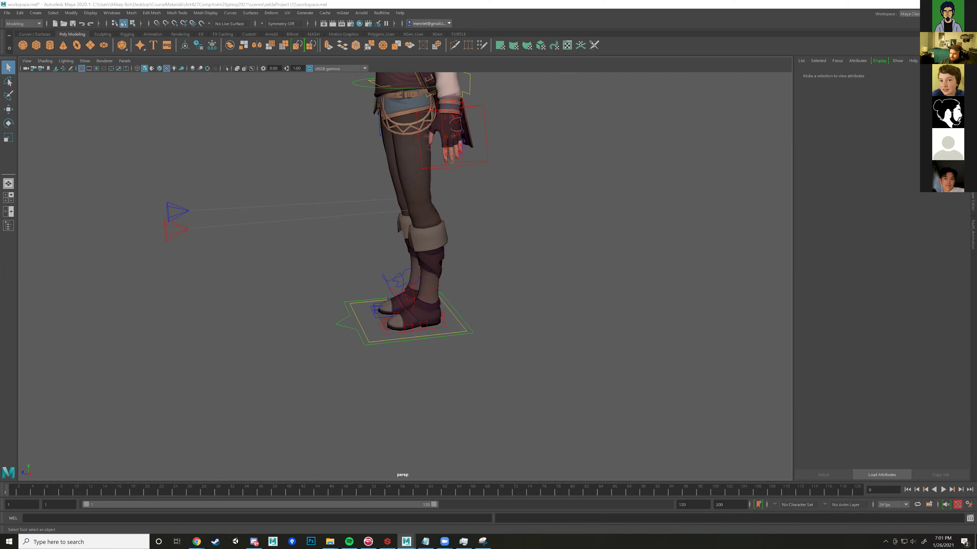
{"action": "scroll", "coordinate": [453, 284], "scroll_direction": "down", "scroll_amount": 5}
{"action": "left_click_drag", "start_coordinate": [453, 285], "coordinate": [458, 321], "text": "alt"}
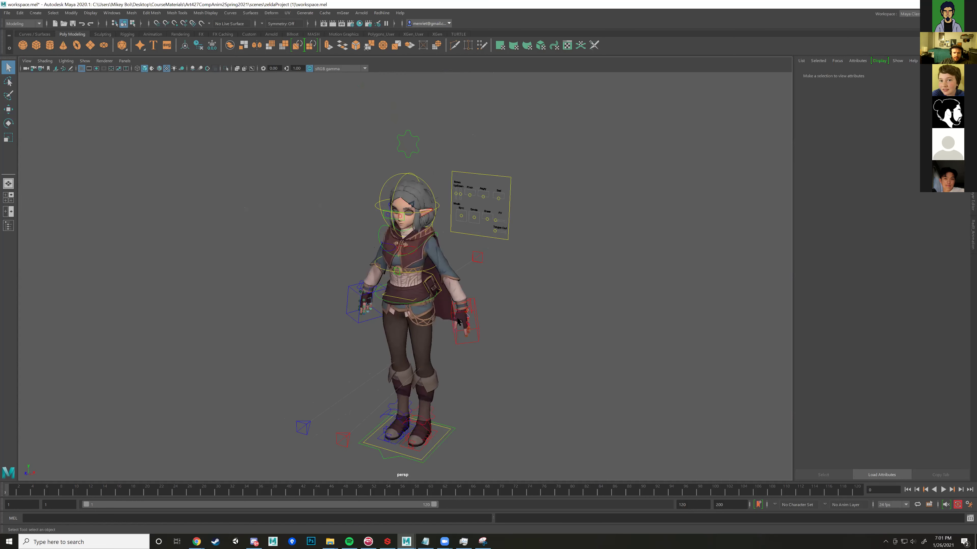
{"action": "scroll", "coordinate": [457, 321], "scroll_direction": "up", "scroll_amount": 3}
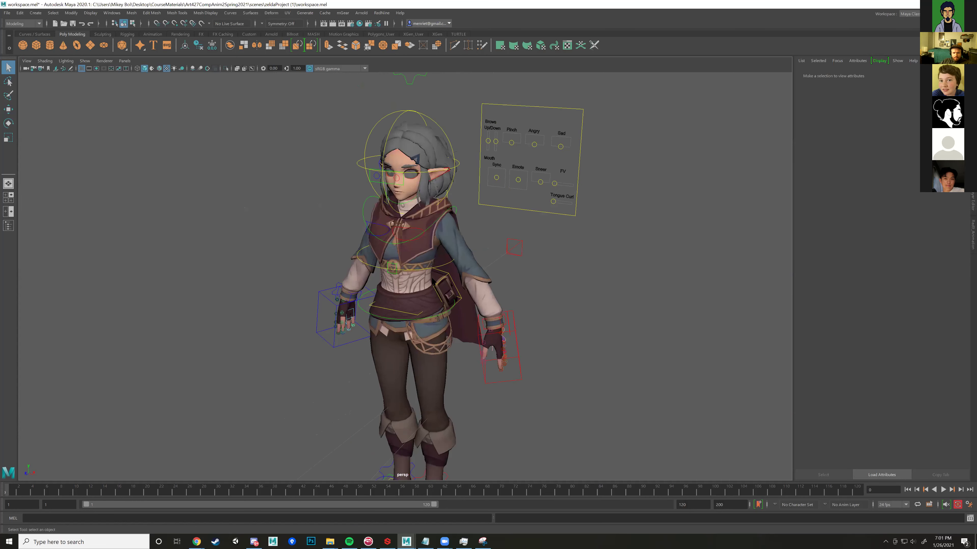
{"action": "scroll", "coordinate": [431, 266], "scroll_direction": "up", "scroll_amount": 2}
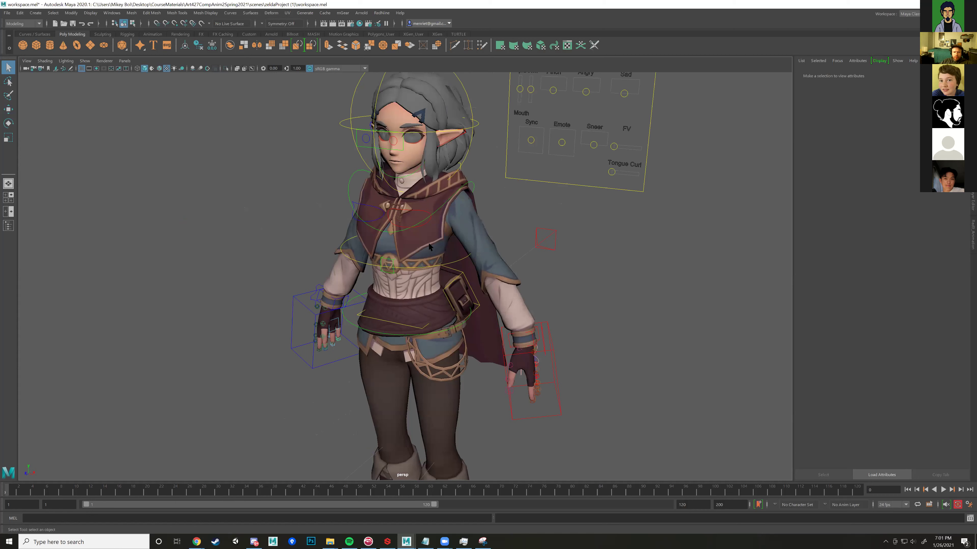
Step: Select the left arm's pole vector control, the hair mesh and the eye mesh in turn, ending with nothing selected
{"action": "left_click", "coordinate": [545, 239]}
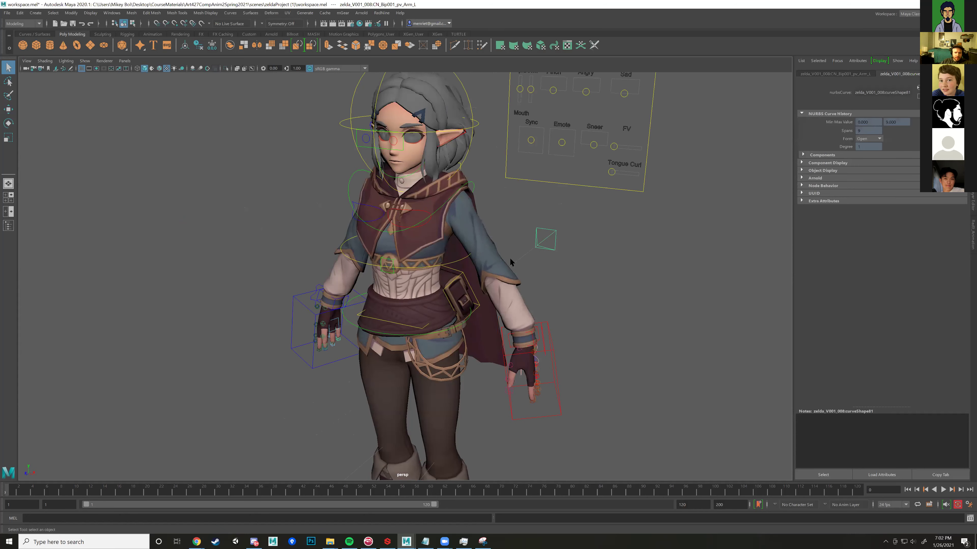
{"action": "scroll", "coordinate": [515, 271], "scroll_direction": "up", "scroll_amount": 2}
{"action": "left_click", "coordinate": [533, 285]}
{"action": "left_click", "coordinate": [454, 215]}
{"action": "left_click_drag", "start_coordinate": [538, 285], "coordinate": [541, 339], "text": "alt"}
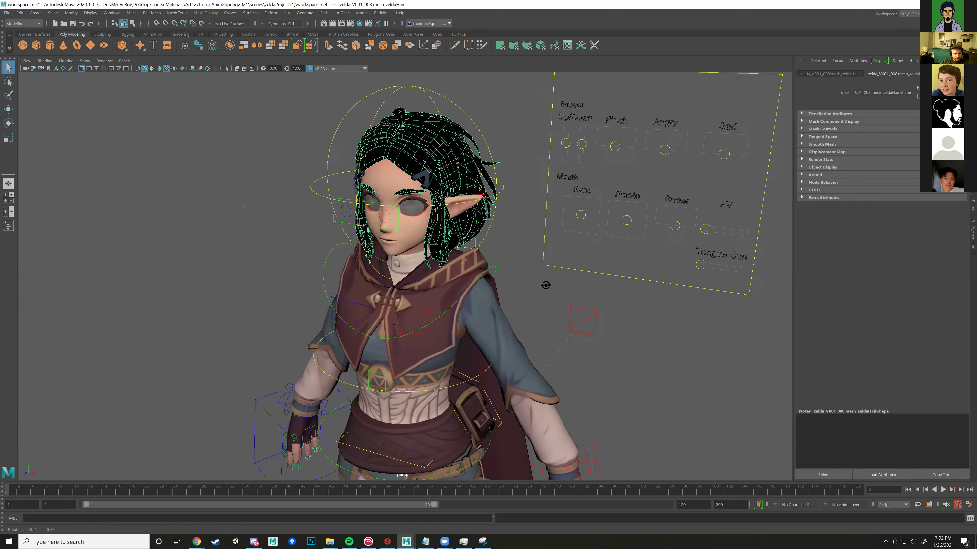
{"action": "scroll", "coordinate": [596, 300], "scroll_direction": "up", "scroll_amount": 2}
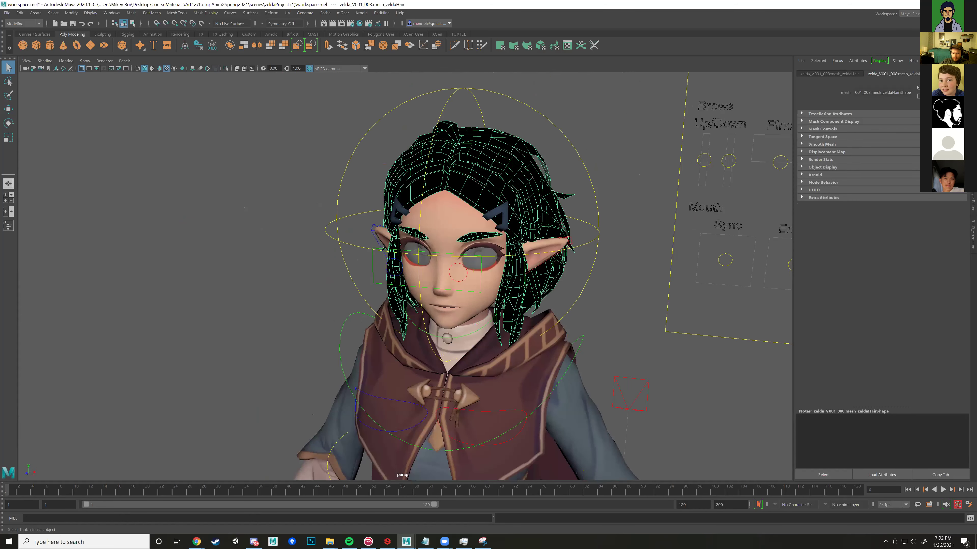
{"action": "left_click", "coordinate": [622, 169]}
{"action": "key", "text": "ctrl+z"}
{"action": "left_click", "coordinate": [616, 309]}
{"action": "left_click", "coordinate": [488, 264]}
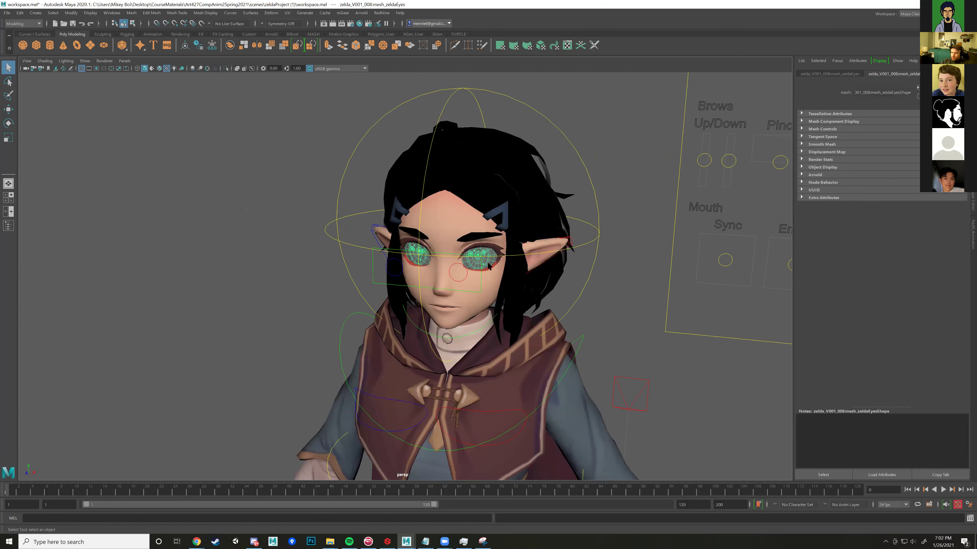
{"action": "left_click", "coordinate": [719, 394]}
Step: Examine the rig's left side, briefly selecting the left IK hand control and clearing the selection
{"action": "middle_click_drag", "start_coordinate": [651, 324], "coordinate": [650, 323], "text": "alt"}
{"action": "right_click_drag", "start_coordinate": [650, 323], "coordinate": [562, 256], "text": "alt"}
{"action": "left_click_drag", "start_coordinate": [561, 256], "coordinate": [612, 265], "text": "alt"}
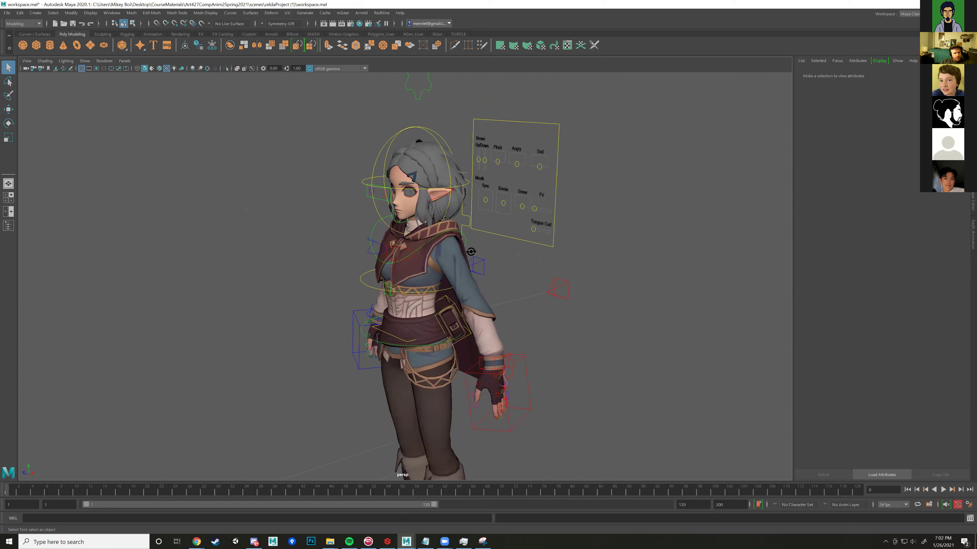
{"action": "left_click_drag", "start_coordinate": [471, 252], "coordinate": [462, 198], "text": "alt"}
{"action": "right_click_drag", "start_coordinate": [462, 199], "coordinate": [439, 251], "text": "alt"}
{"action": "left_click_drag", "start_coordinate": [439, 251], "coordinate": [442, 276], "text": "alt"}
{"action": "right_click_drag", "start_coordinate": [442, 276], "coordinate": [462, 271], "text": "alt"}
{"action": "left_click_drag", "start_coordinate": [461, 271], "coordinate": [487, 273], "text": "alt"}
{"action": "left_click", "coordinate": [540, 303]}
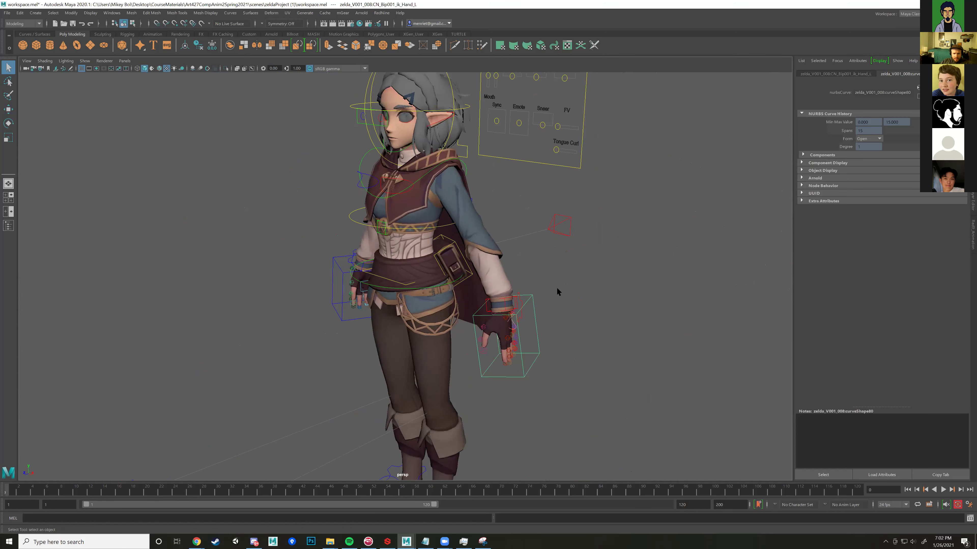
{"action": "left_click_drag", "start_coordinate": [557, 287], "coordinate": [547, 285], "text": "alt"}
{"action": "right_click_drag", "start_coordinate": [547, 285], "coordinate": [555, 290], "text": "alt"}
{"action": "left_click", "coordinate": [556, 292]}
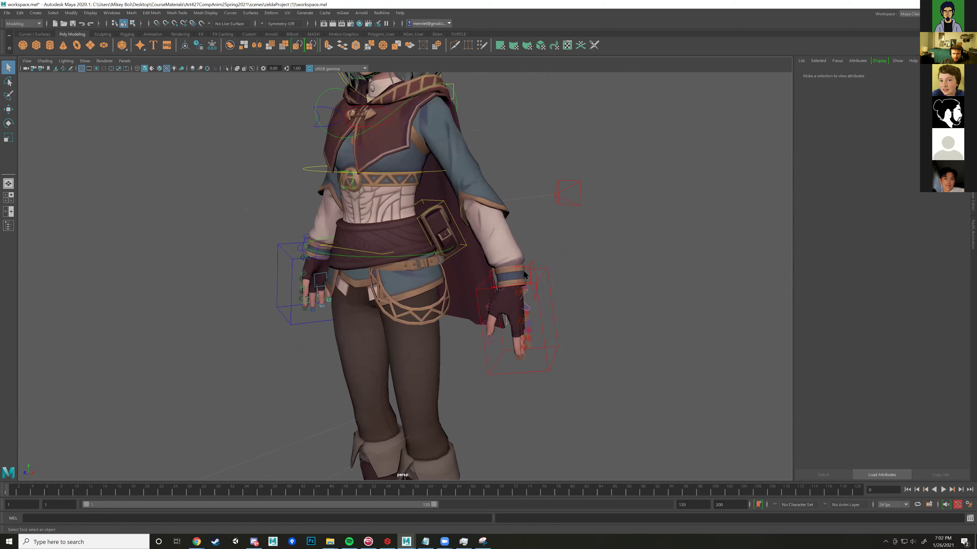
Step: Select the settings control beside the left wrist and display its channels
{"action": "left_click", "coordinate": [536, 278]}
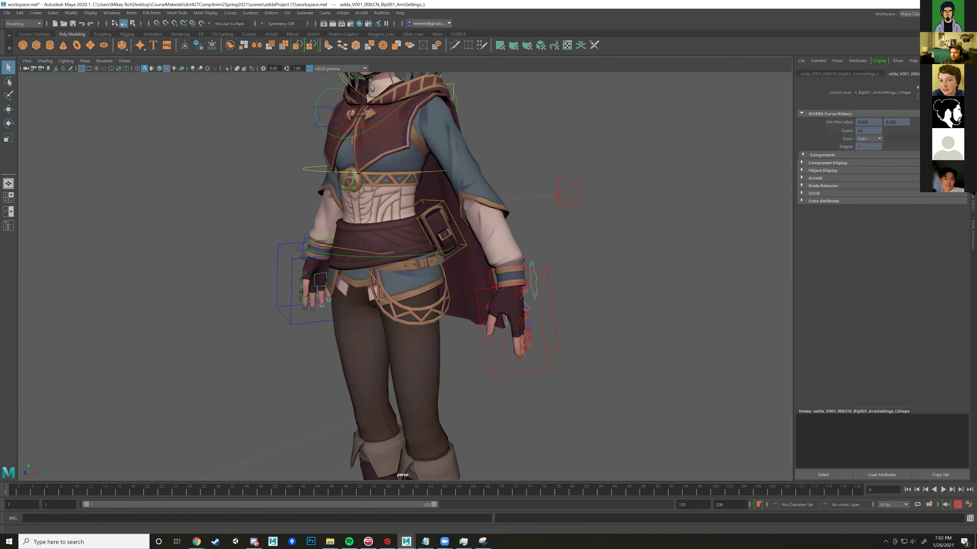
{"action": "key", "text": "ctrl+a"}
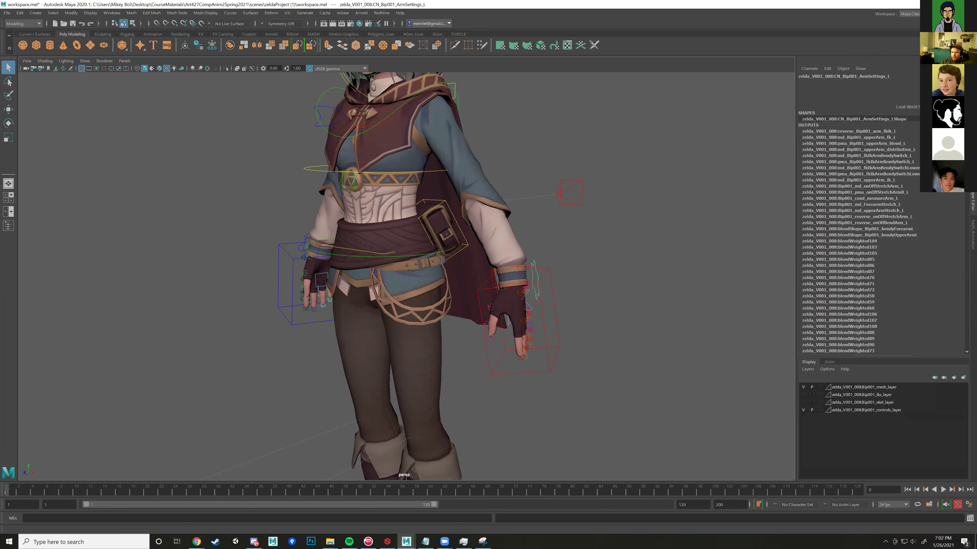
{"action": "left_click_drag", "start_coordinate": [691, 255], "coordinate": [603, 236], "text": "alt"}
{"action": "scroll", "coordinate": [607, 238], "scroll_direction": "up", "scroll_amount": 4}
{"action": "scroll", "coordinate": [646, 234], "scroll_direction": "down", "scroll_amount": 2}
{"action": "scroll", "coordinate": [603, 236], "scroll_direction": "up", "scroll_amount": 2}
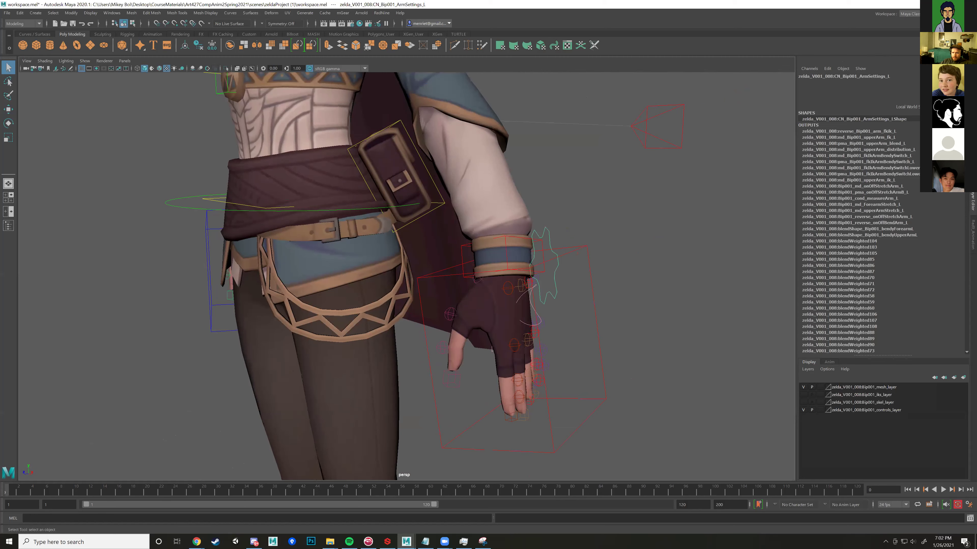
{"action": "key", "text": "ctrl+z"}
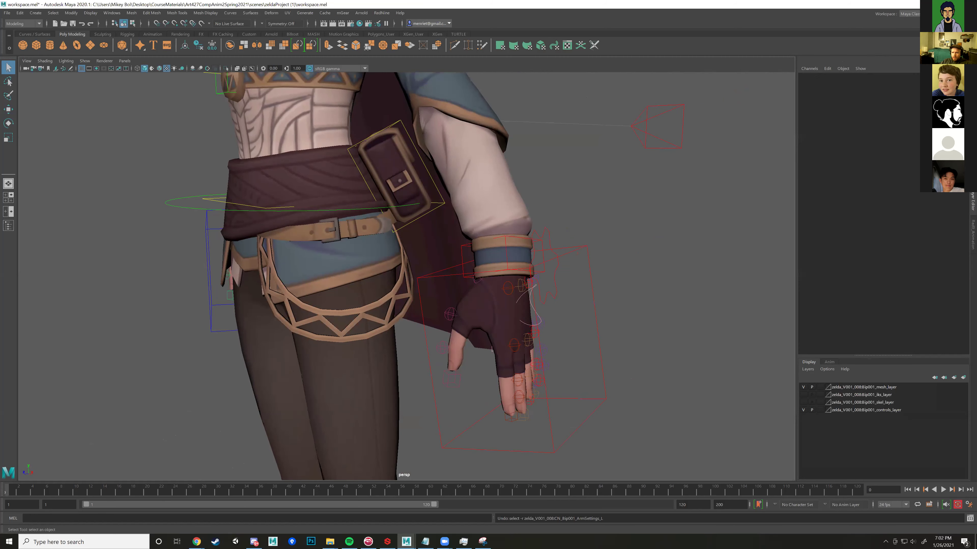
{"action": "left_click", "coordinate": [551, 294]}
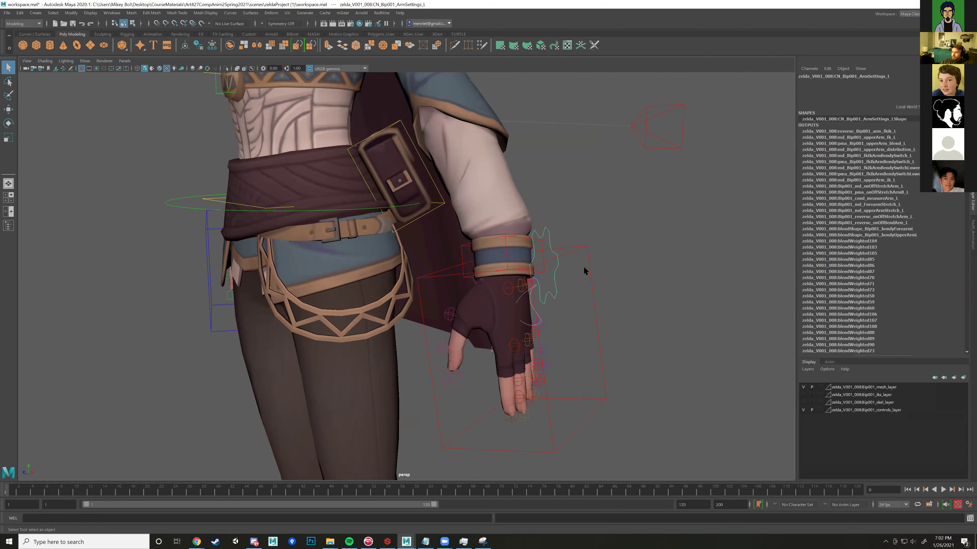
Step: Undo and redo the left hand's pose change repeatedly to compare the closed fist with the open hand
{"action": "left_click_drag", "start_coordinate": [564, 262], "coordinate": [609, 191], "text": "alt"}
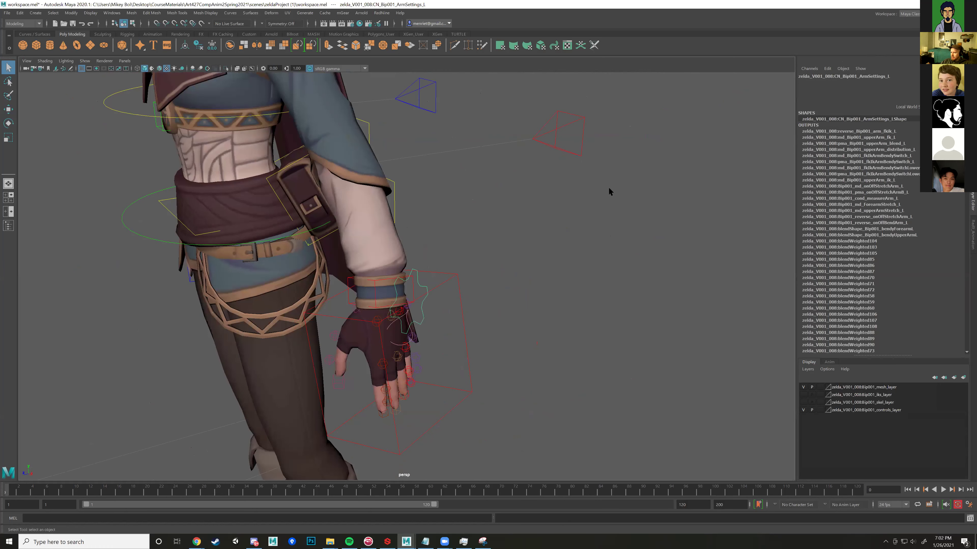
{"action": "left_click_drag", "start_coordinate": [548, 230], "coordinate": [521, 265], "text": "alt"}
{"action": "right_click_drag", "start_coordinate": [521, 264], "coordinate": [569, 246], "text": "alt"}
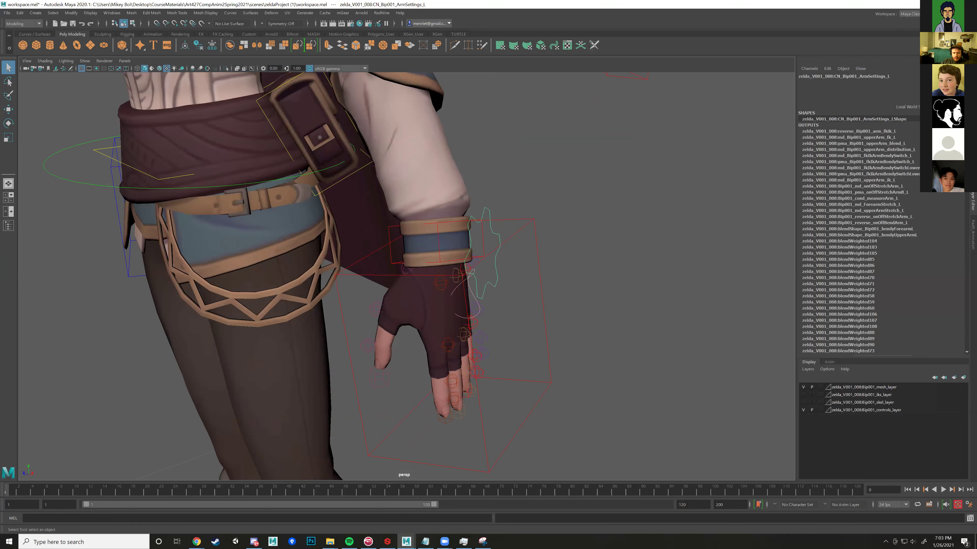
{"action": "left_click_drag", "start_coordinate": [652, 231], "coordinate": [649, 219], "text": "alt"}
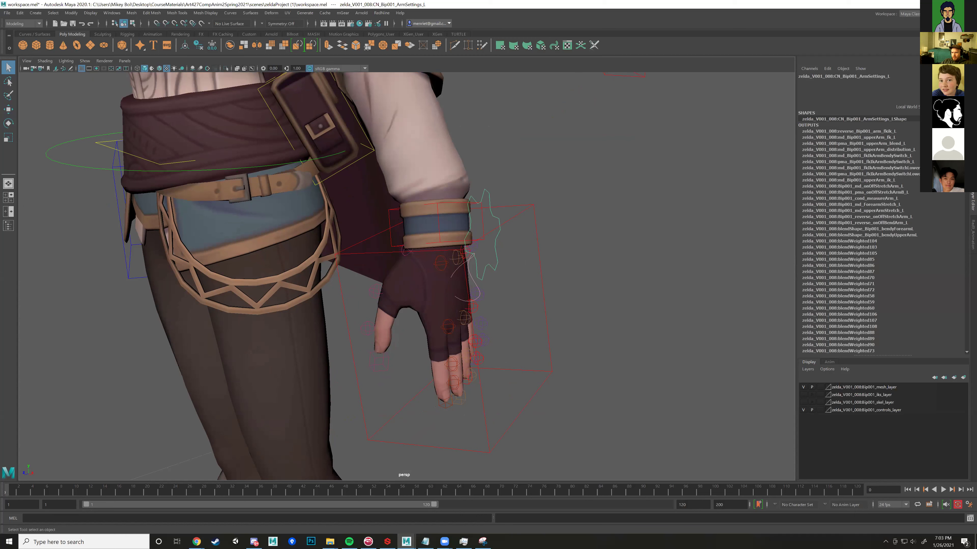
{"action": "key", "text": "ctrl+z"}
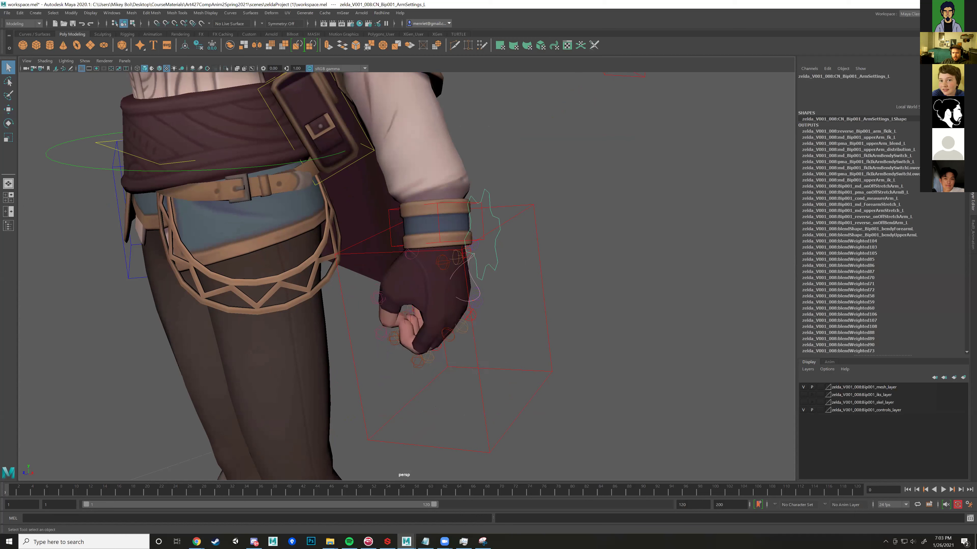
{"action": "key", "text": "shift+z"}
{"action": "key", "text": "ctrl+z"}
{"action": "key", "text": "shift+z"}
{"action": "key", "text": "ctrl+z"}
{"action": "key", "text": "shift+z"}
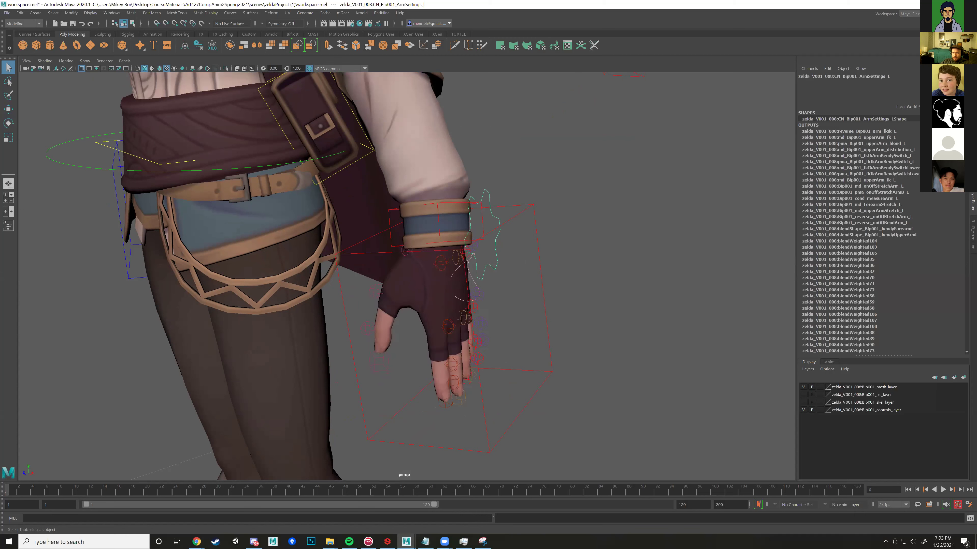
{"action": "key", "text": "ctrl+z"}
{"action": "key", "text": "shift+z"}
Step: Try adjusting the channels of the left arm's settings control interactively and undo the changes
{"action": "left_click", "coordinate": [858, 100]}
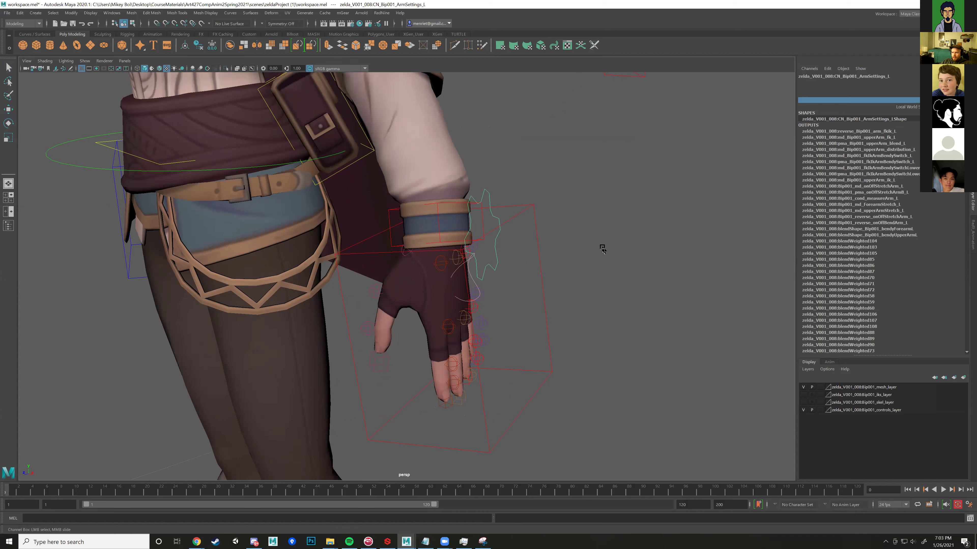
{"action": "middle_click_drag", "start_coordinate": [583, 245], "coordinate": [755, 192]}
{"action": "middle_click_drag", "start_coordinate": [635, 181], "coordinate": [639, 180]}
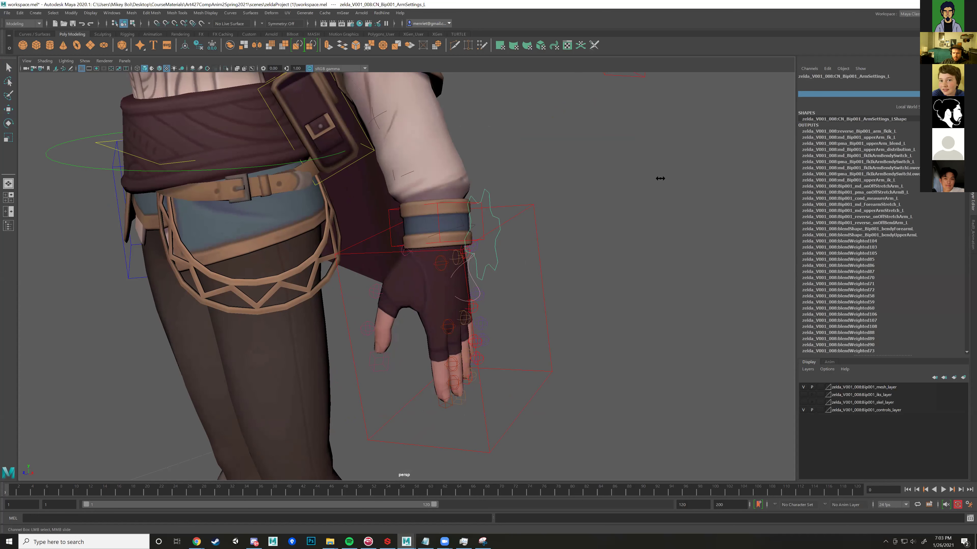
{"action": "key", "text": "ctrl+z"}
{"action": "key", "text": "q"}
{"action": "left_click", "coordinate": [767, 117]}
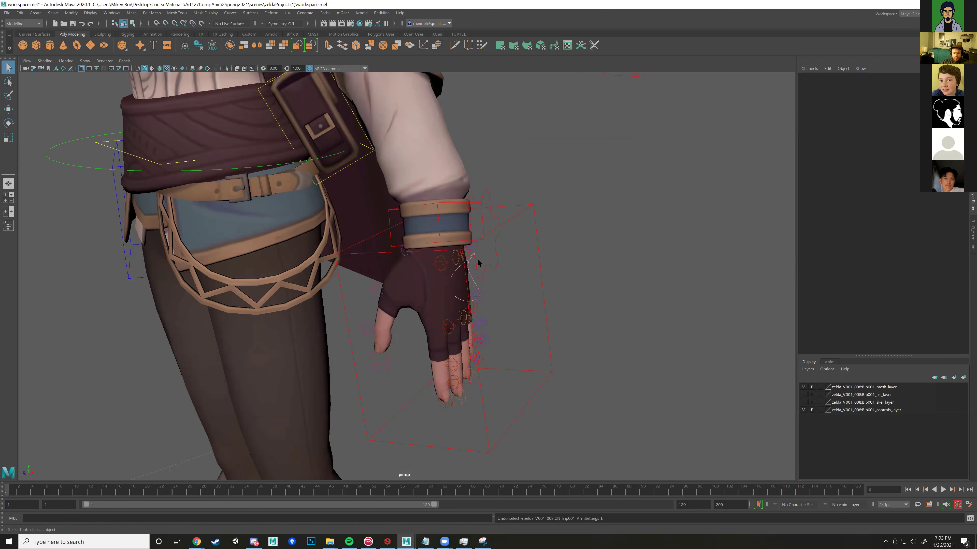
Step: Select the settings control beside the left wrist and switch the left arm from IK to FK
{"action": "left_click", "coordinate": [495, 258]}
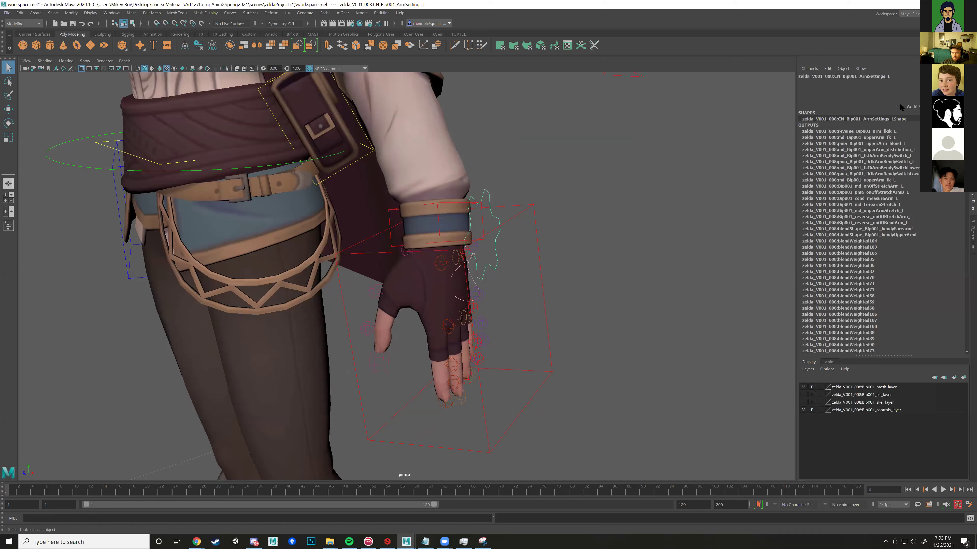
{"action": "left_click_drag", "start_coordinate": [481, 266], "coordinate": [514, 255], "text": "alt"}
{"action": "left_click", "coordinate": [486, 271]}
{"action": "left_click", "coordinate": [535, 249]}
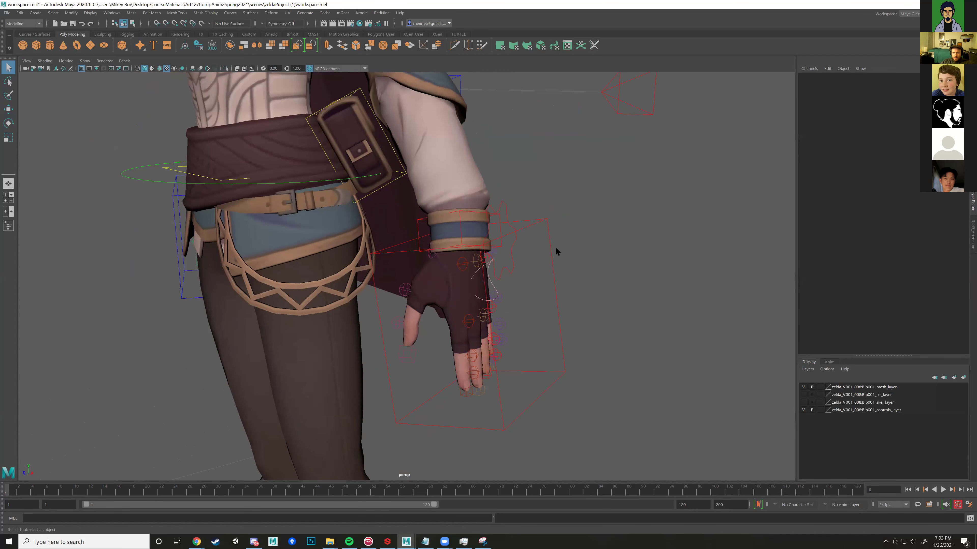
{"action": "left_click", "coordinate": [509, 262]}
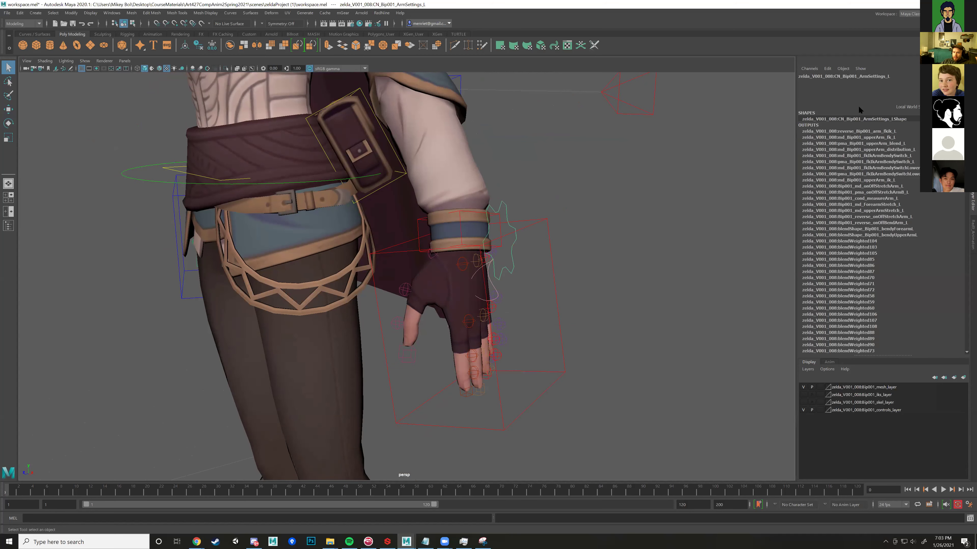
{"action": "scroll", "coordinate": [534, 231], "scroll_direction": "down", "scroll_amount": 3}
{"action": "left_click", "coordinate": [472, 260]}
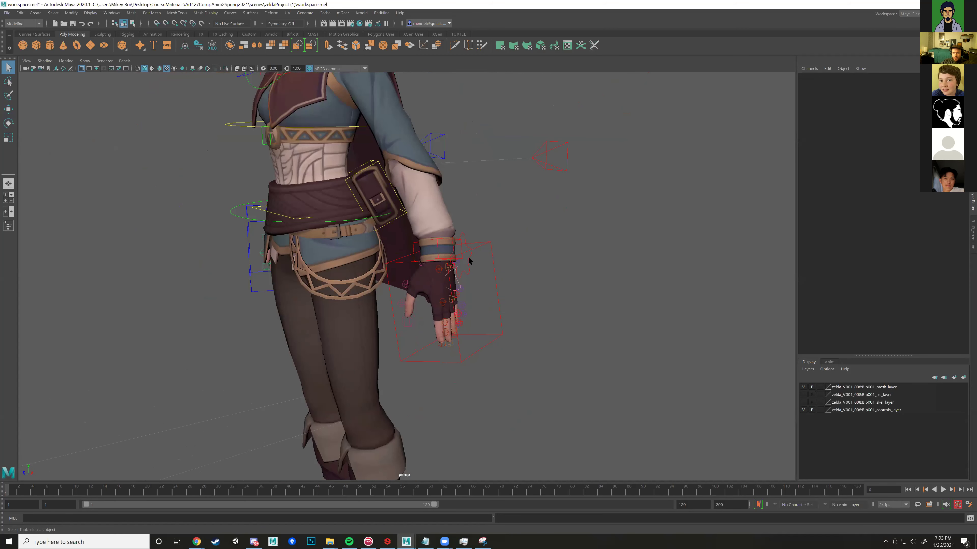
{"action": "left_click", "coordinate": [468, 258]}
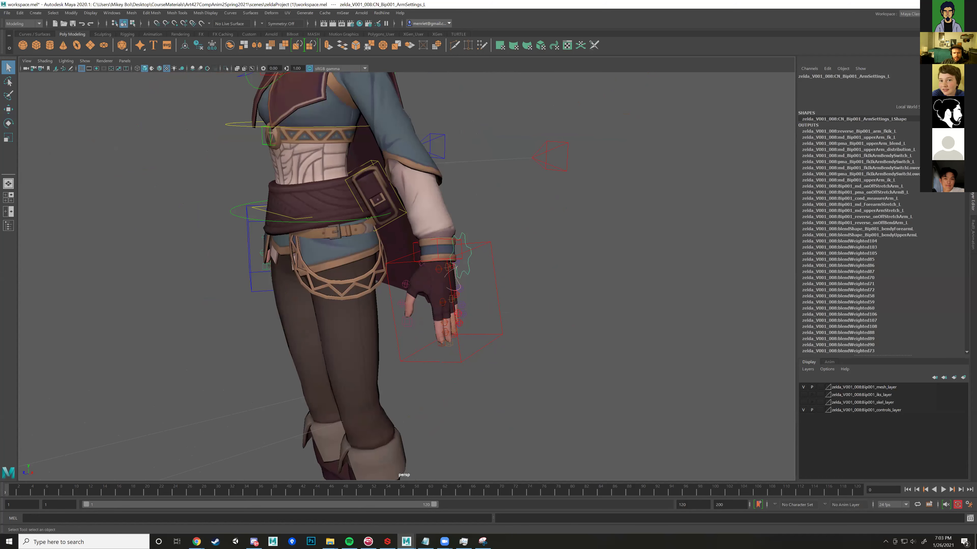
{"action": "left_click_drag", "start_coordinate": [441, 261], "coordinate": [448, 263], "text": "alt"}
Step: Select the settings control beside the right wrist and switch the right arm to FK
{"action": "left_click", "coordinate": [298, 237]}
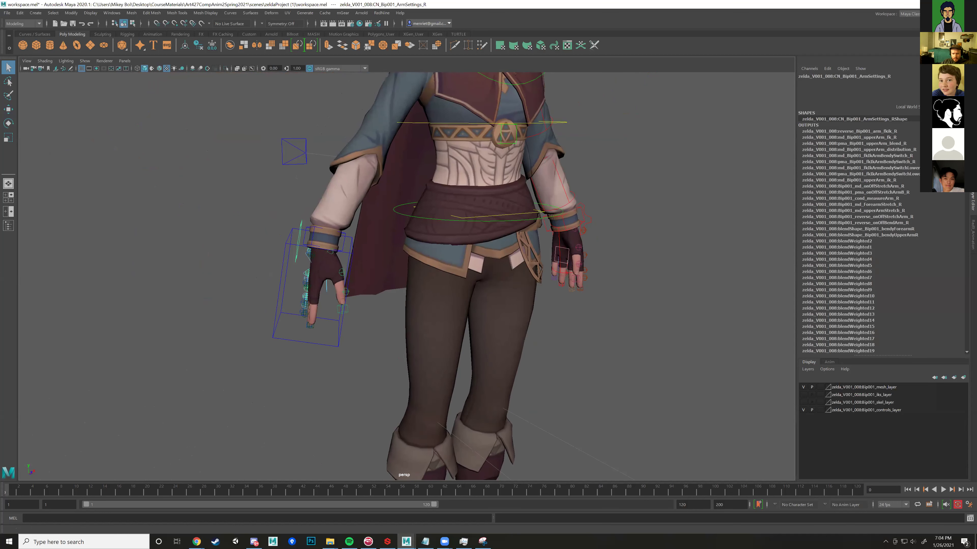
{"action": "mouse_move", "coordinate": [586, 151]}
{"action": "left_mouse_down", "text": "alt"}
{"action": "mouse_move", "coordinate": [638, 138]}
{"action": "mouse_move", "coordinate": [593, 155]}
{"action": "left_mouse_up", "text": "alt"}
{"action": "right_click_drag", "start_coordinate": [593, 155], "coordinate": [544, 209], "text": "alt"}
Step: Try rotating the left clavicle control and undo the rotation
{"action": "left_click", "coordinate": [487, 197]}
{"action": "key", "text": "e"}
{"action": "left_click_drag", "start_coordinate": [544, 209], "coordinate": [475, 197], "text": "alt"}
{"action": "key", "text": "ctrl+z"}
{"action": "scroll", "coordinate": [515, 208], "scroll_direction": "up", "scroll_amount": 3}
{"action": "left_click", "coordinate": [516, 209]}
{"action": "key", "text": "ctrl+z"}
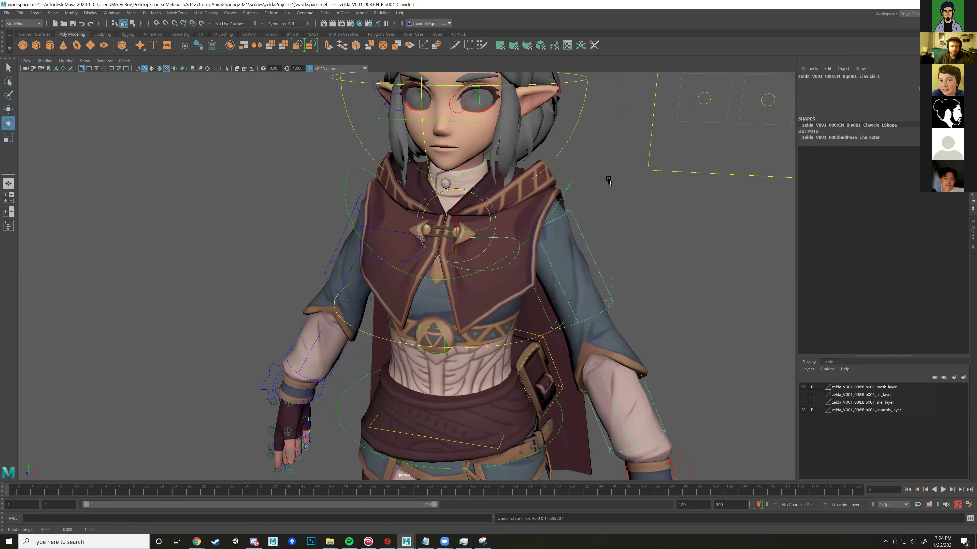
Step: Select both IK foot controls, try moving them together, and undo the move
{"action": "scroll", "coordinate": [609, 179], "scroll_direction": "down", "scroll_amount": 5}
{"action": "scroll", "coordinate": [554, 342], "scroll_direction": "up", "scroll_amount": 5}
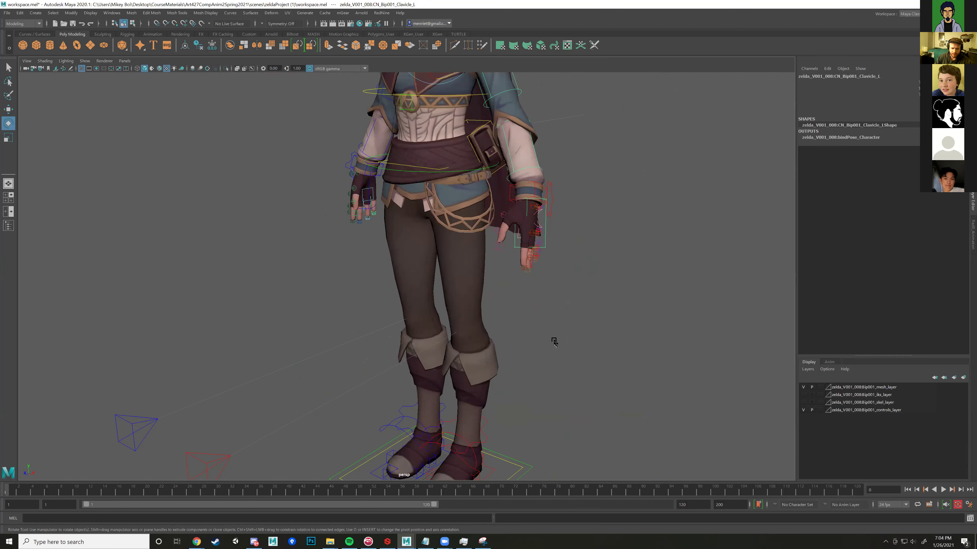
{"action": "middle_click_drag", "start_coordinate": [553, 342], "coordinate": [469, 307], "text": "alt"}
{"action": "left_click", "coordinate": [428, 325]}
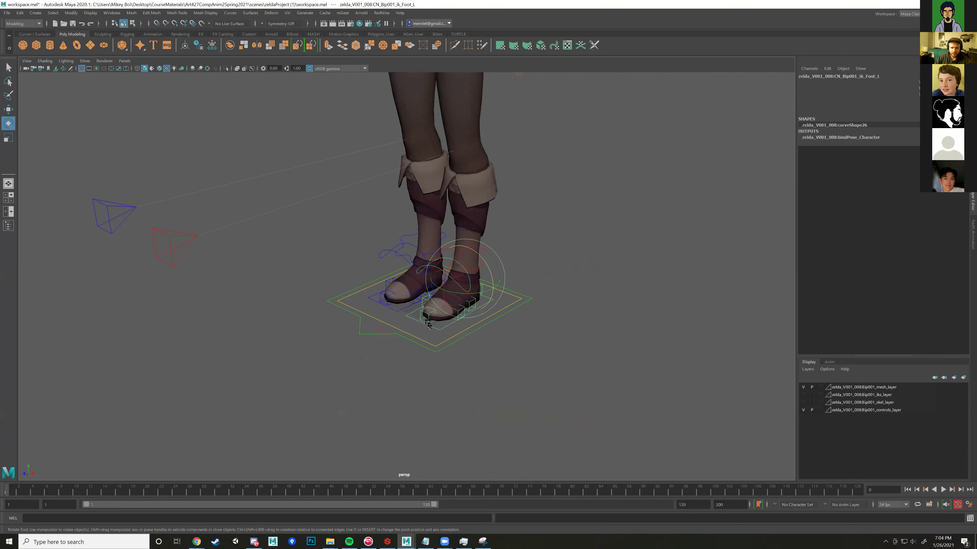
{"action": "left_click", "coordinate": [395, 312]}
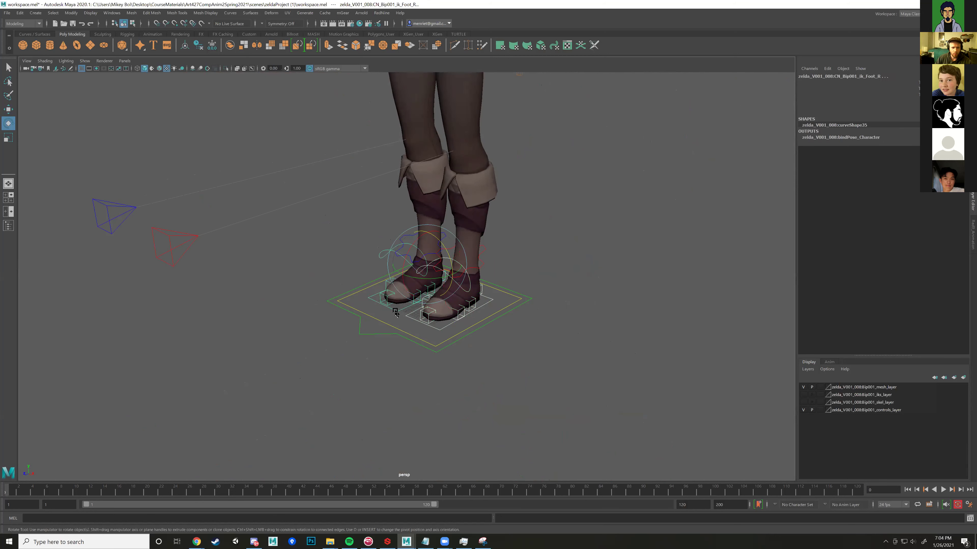
{"action": "key", "text": "w"}
{"action": "scroll", "coordinate": [428, 230], "scroll_direction": "down", "scroll_amount": 4}
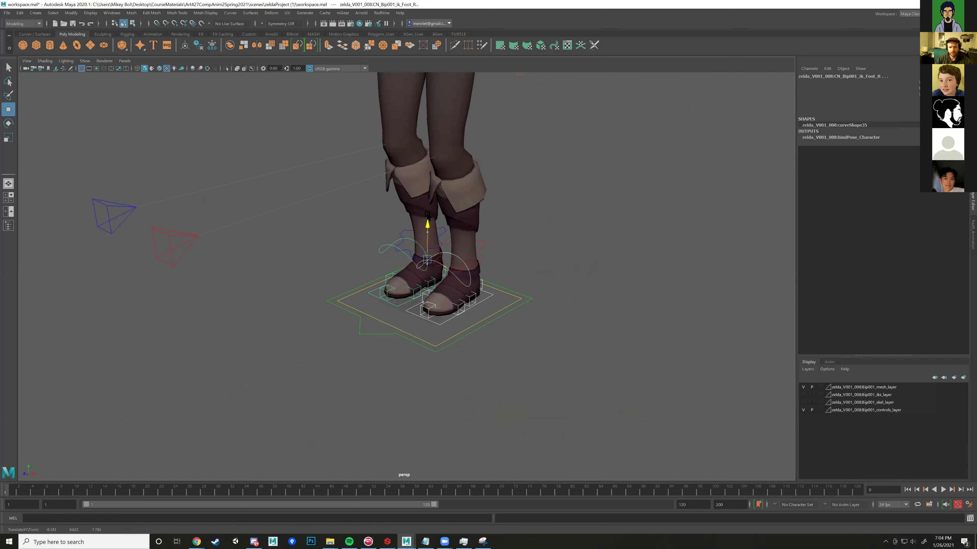
{"action": "left_click_drag", "start_coordinate": [416, 290], "coordinate": [418, 265]}
{"action": "key", "text": "ctrl+z"}
Step: Hide and show the controls layer repeatedly to compare the full character with and without its rig controls
{"action": "middle_click_drag", "start_coordinate": [454, 218], "coordinate": [458, 240], "text": "alt"}
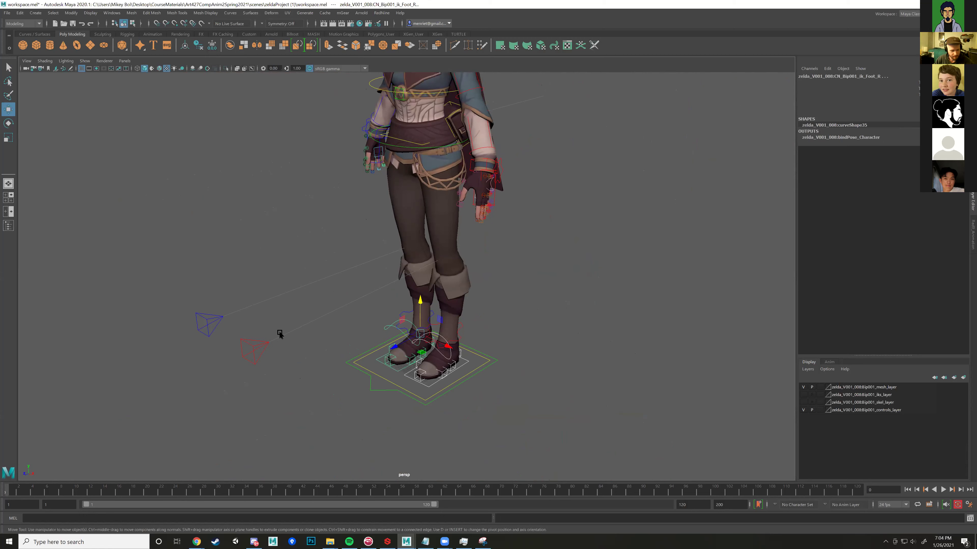
{"action": "scroll", "coordinate": [530, 201], "scroll_direction": "down", "scroll_amount": 2}
{"action": "scroll", "coordinate": [530, 202], "scroll_direction": "down", "scroll_amount": 3}
{"action": "left_click_drag", "start_coordinate": [501, 244], "coordinate": [538, 182], "text": "alt"}
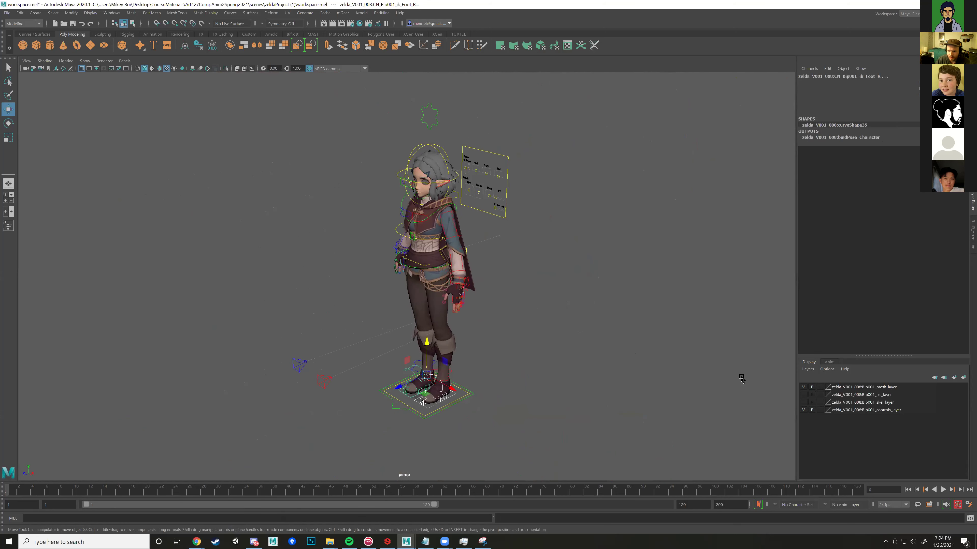
{"action": "double_click", "coordinate": [803, 410]}
{"action": "left_click", "coordinate": [803, 410]}
{"action": "left_click", "coordinate": [804, 410]}
{"action": "left_click", "coordinate": [804, 410]}
{"action": "left_click", "coordinate": [804, 409]}
{"action": "left_click", "coordinate": [805, 410]}
{"action": "double_click", "coordinate": [805, 410]}
{"action": "left_click", "coordinate": [805, 410]}
{"action": "left_click", "coordinate": [805, 410]}
{"action": "double_click", "coordinate": [804, 409]}
{"action": "left_click", "coordinate": [805, 410]}
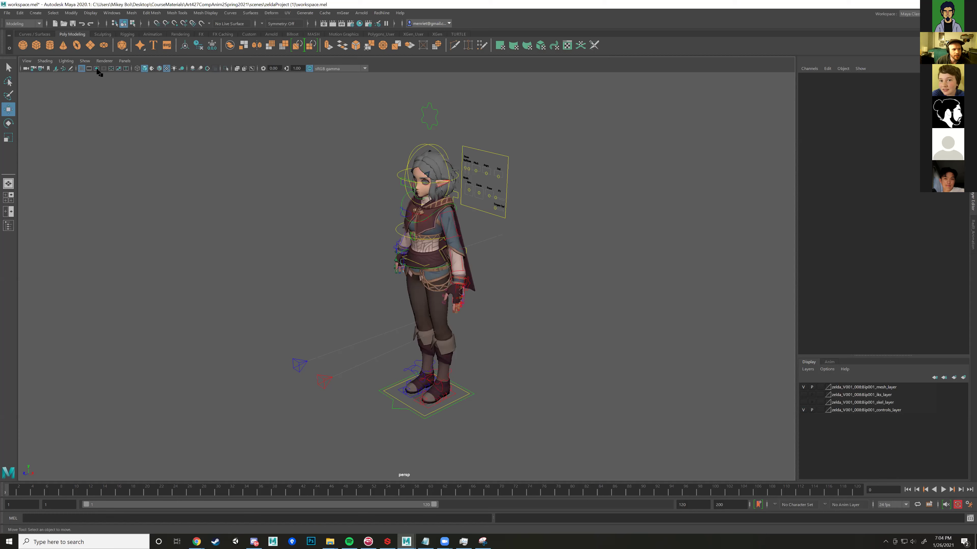
{"action": "left_click", "coordinate": [84, 61]}
{"action": "left_click", "coordinate": [85, 61]}
{"action": "double_click", "coordinate": [805, 410]}
Step: Switch to Chrome and bring up the 100 Ways to Walk video on YouTube
{"action": "mouse_move", "coordinate": [200, 541]}
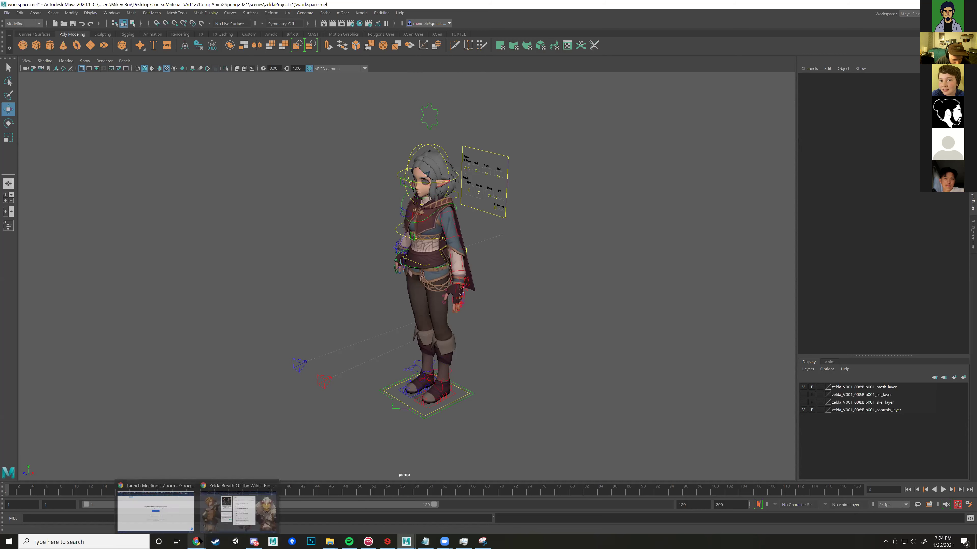
{"action": "left_click", "coordinate": [221, 522]}
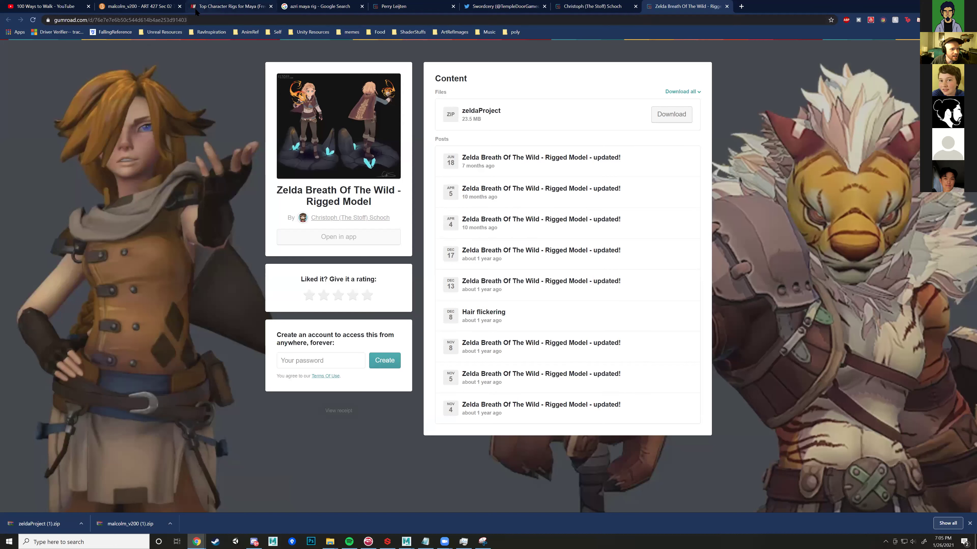
{"action": "left_click", "coordinate": [128, 10]}
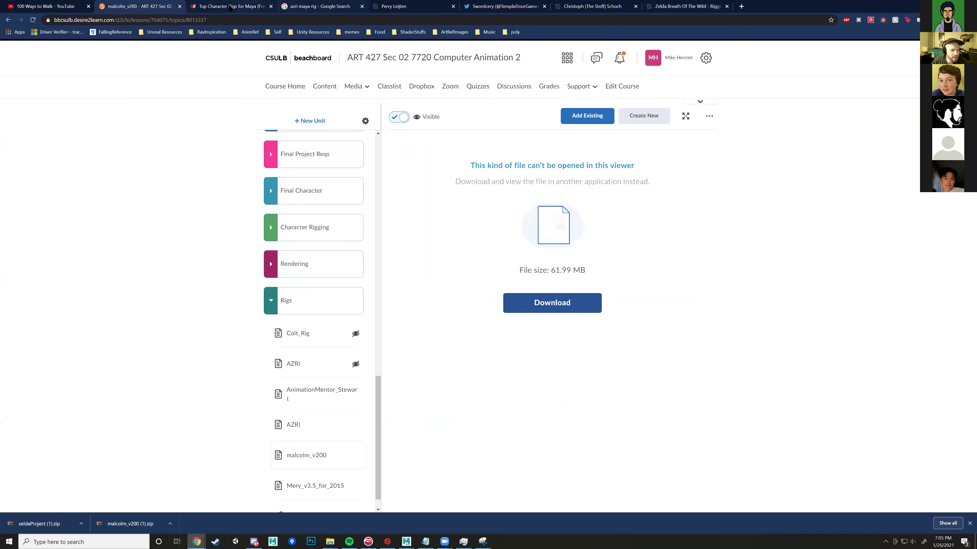
{"action": "left_click", "coordinate": [46, 6]}
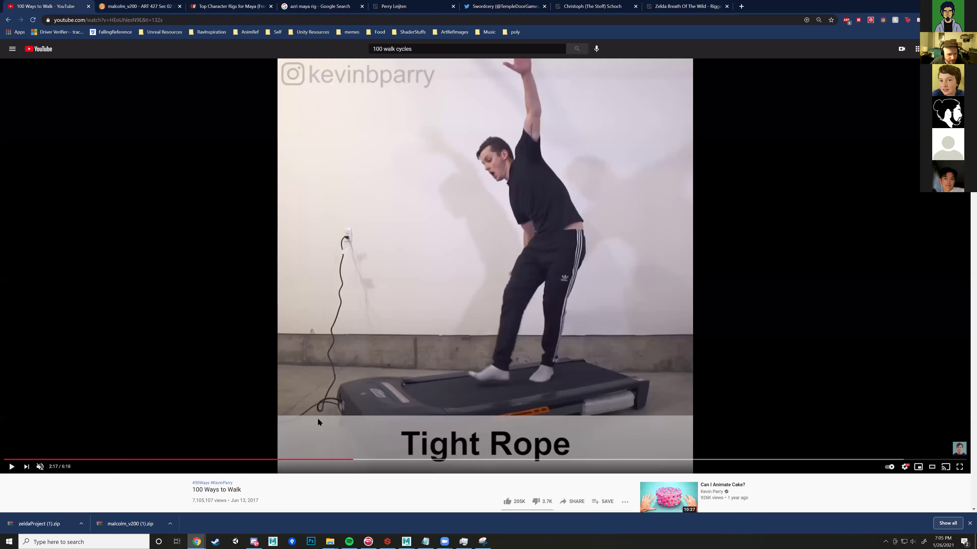
Step: Replay the Tight Rope walk in the video several times and pause playback at the Strong Man walk
{"action": "left_click", "coordinate": [351, 460]}
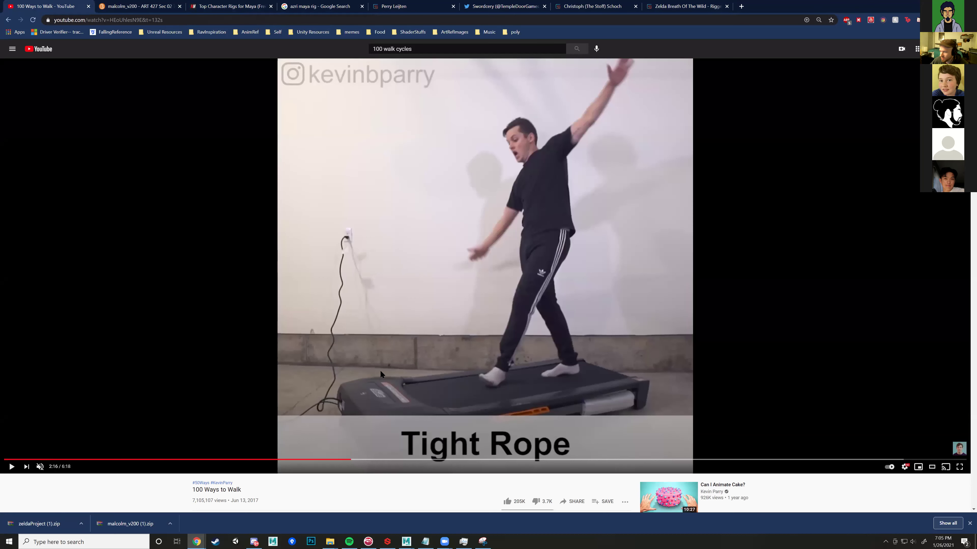
{"action": "left_click", "coordinate": [347, 460]}
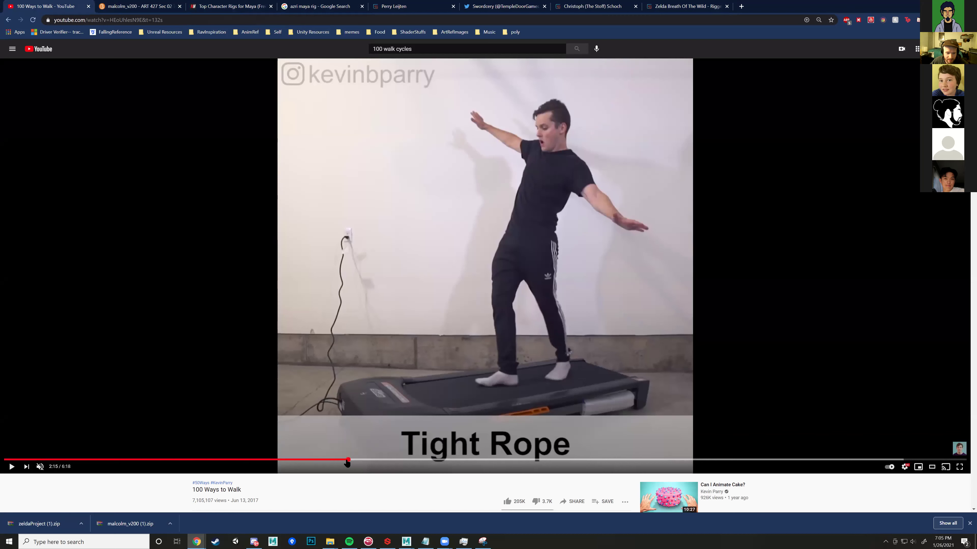
{"action": "left_click", "coordinate": [373, 373]}
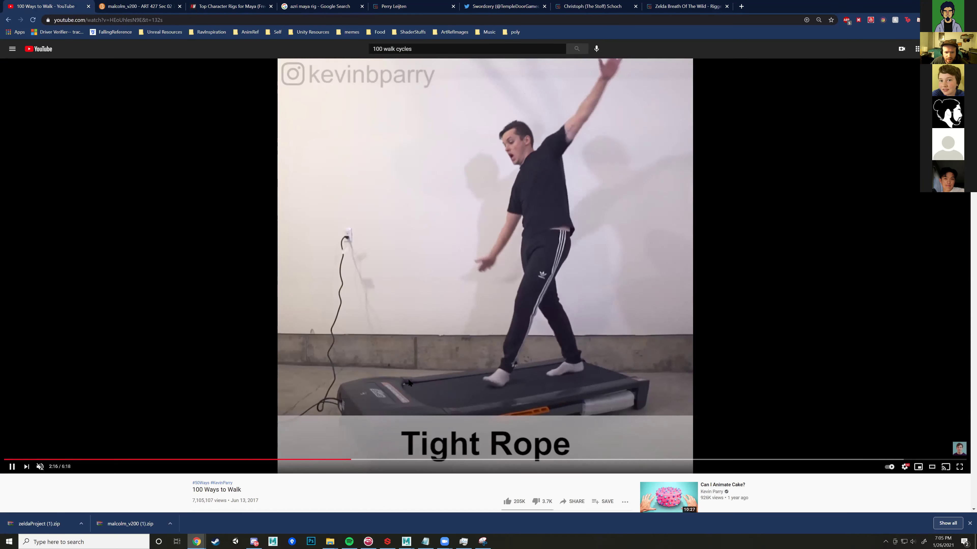
{"action": "left_click", "coordinate": [349, 460]}
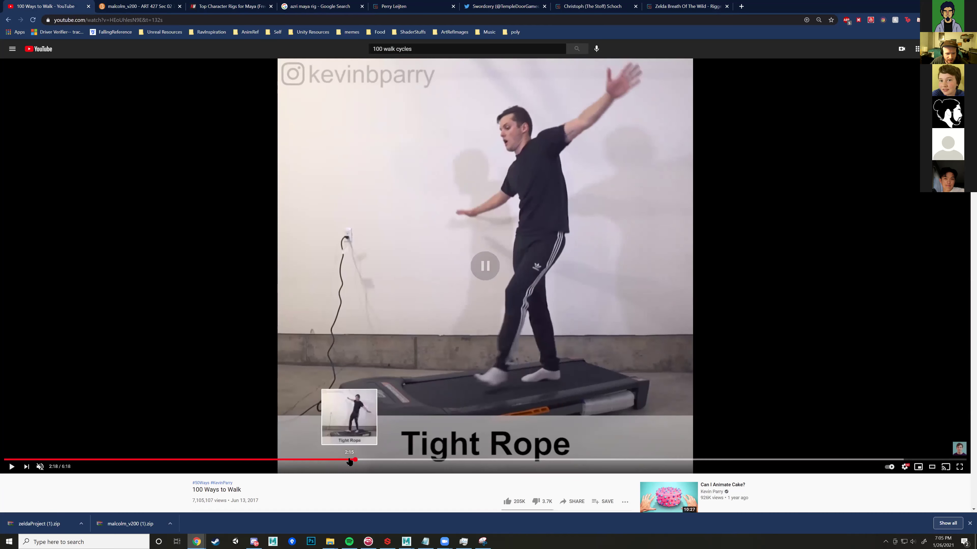
{"action": "left_click_drag", "start_coordinate": [350, 461], "coordinate": [345, 463]}
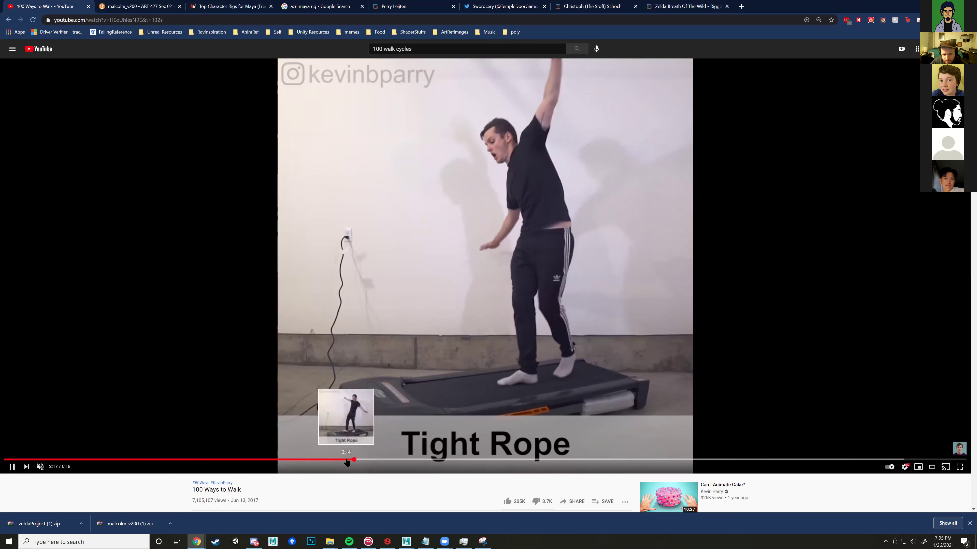
{"action": "left_click", "coordinate": [346, 460]}
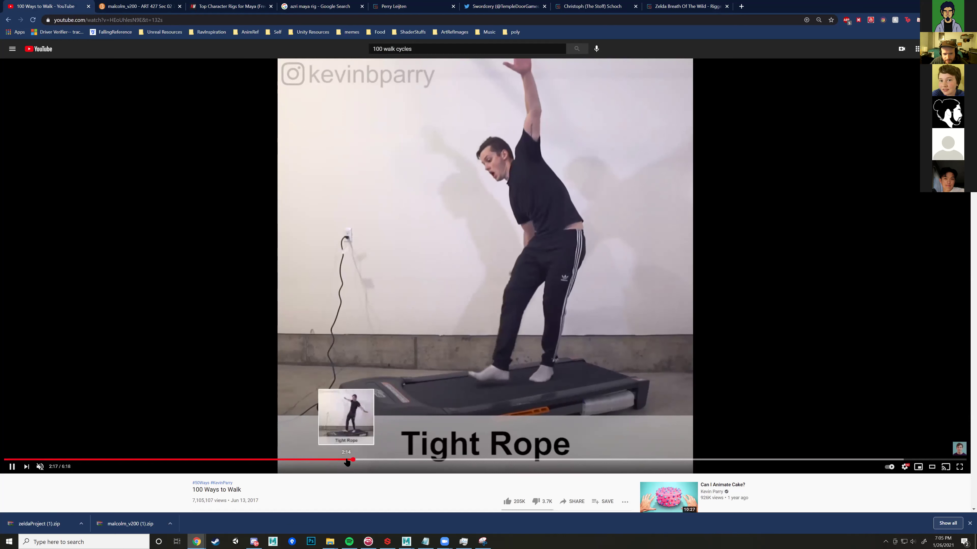
{"action": "key", "text": "space"}
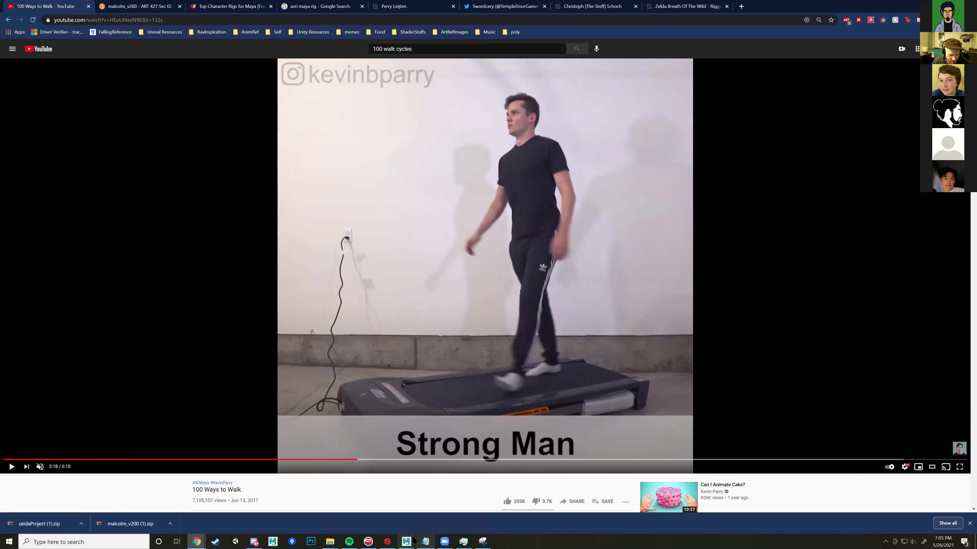
Step: Switch back to Maya and select Zelda's pelvis control, followed by the left FK upper arm control
{"action": "mouse_move", "coordinate": [406, 540]}
{"action": "left_click", "coordinate": [450, 505]}
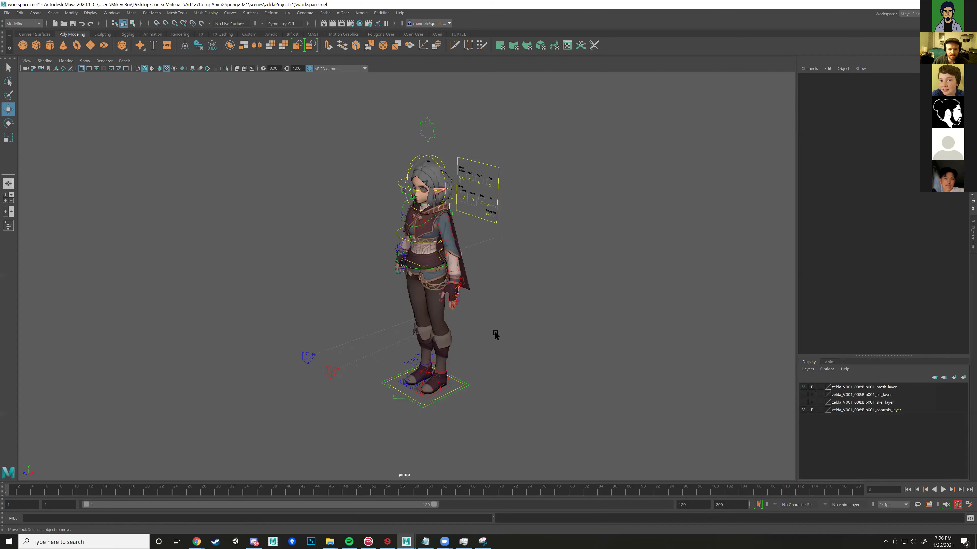
{"action": "scroll", "coordinate": [527, 367], "scroll_direction": "up", "scroll_amount": 5}
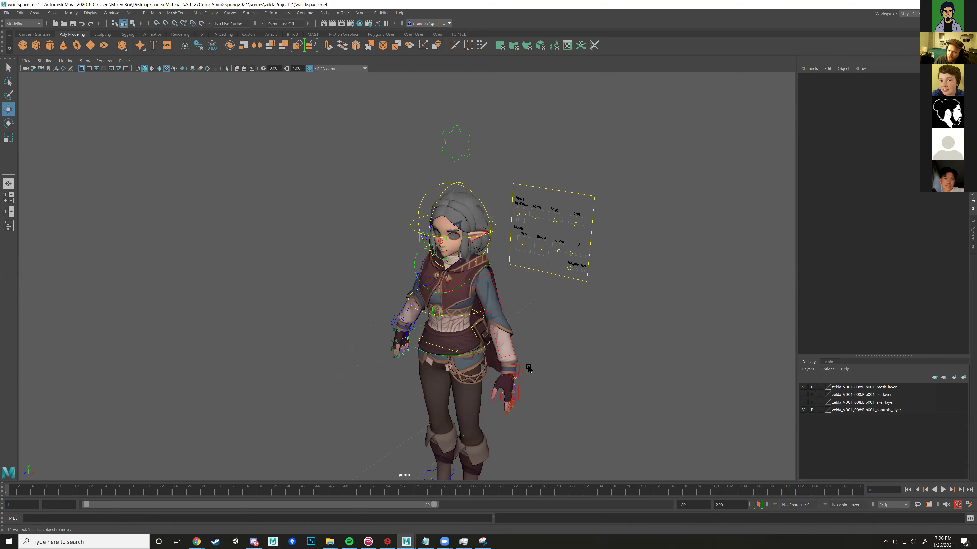
{"action": "left_click_drag", "start_coordinate": [528, 368], "coordinate": [448, 345], "text": "alt"}
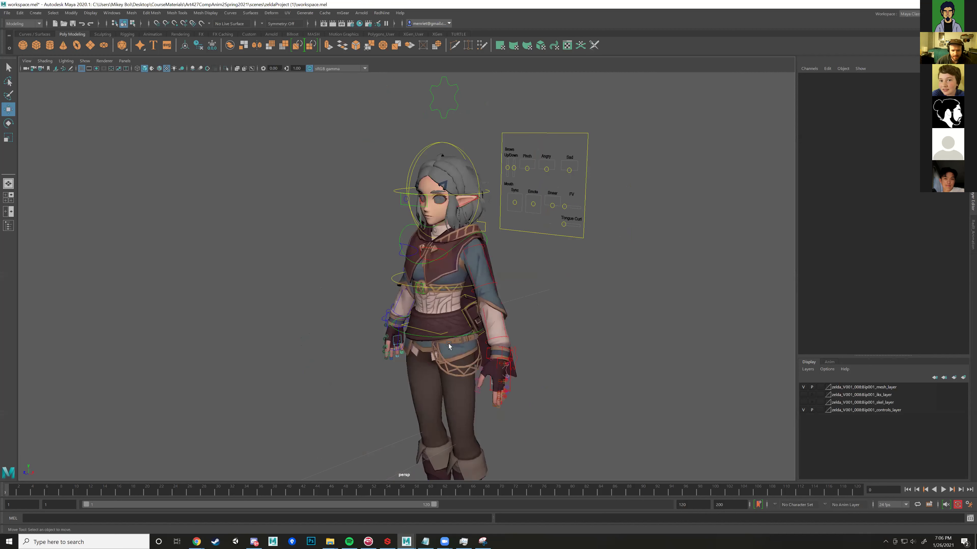
{"action": "left_click", "coordinate": [410, 333]}
{"action": "scroll", "coordinate": [543, 354], "scroll_direction": "up", "scroll_amount": 3}
{"action": "left_click_drag", "start_coordinate": [447, 310], "coordinate": [494, 331]}
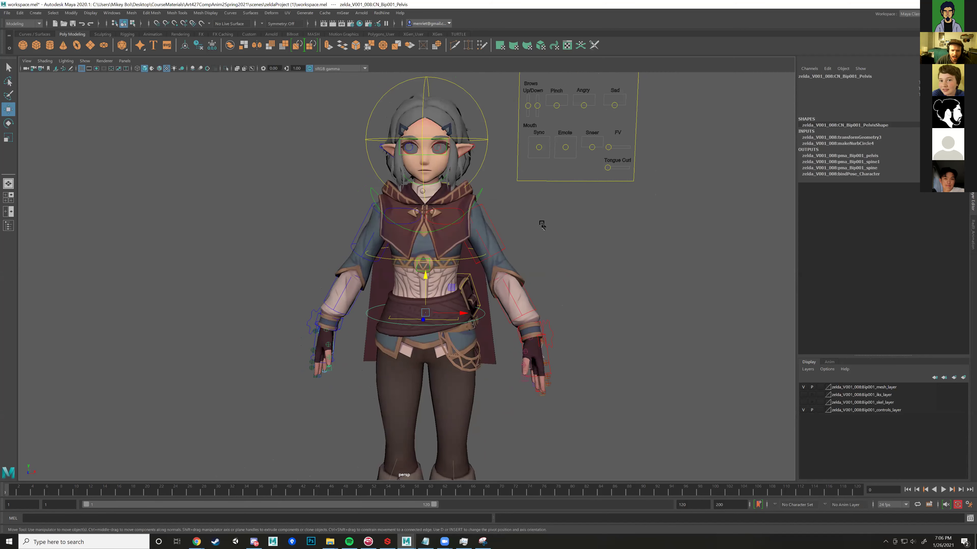
{"action": "left_click_drag", "start_coordinate": [542, 225], "coordinate": [495, 226], "text": "alt"}
{"action": "left_click", "coordinate": [491, 227]}
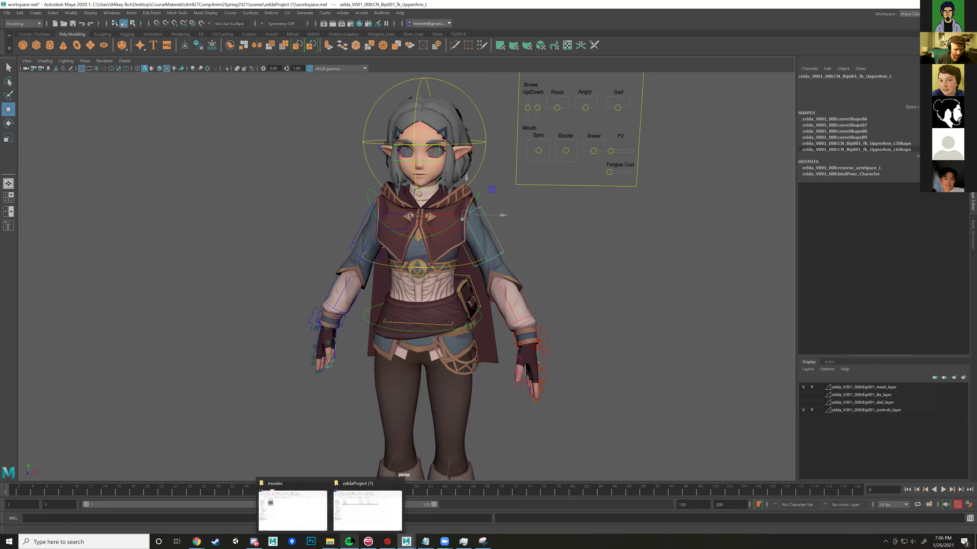
{"action": "mouse_move", "coordinate": [353, 541]}
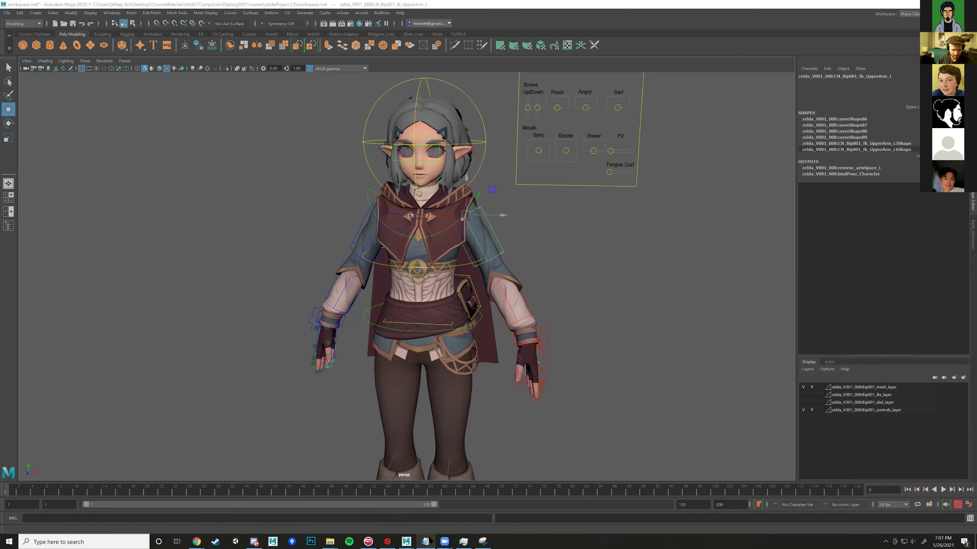
{"action": "mouse_move", "coordinate": [430, 541]}
{"action": "left_click", "coordinate": [448, 482]}
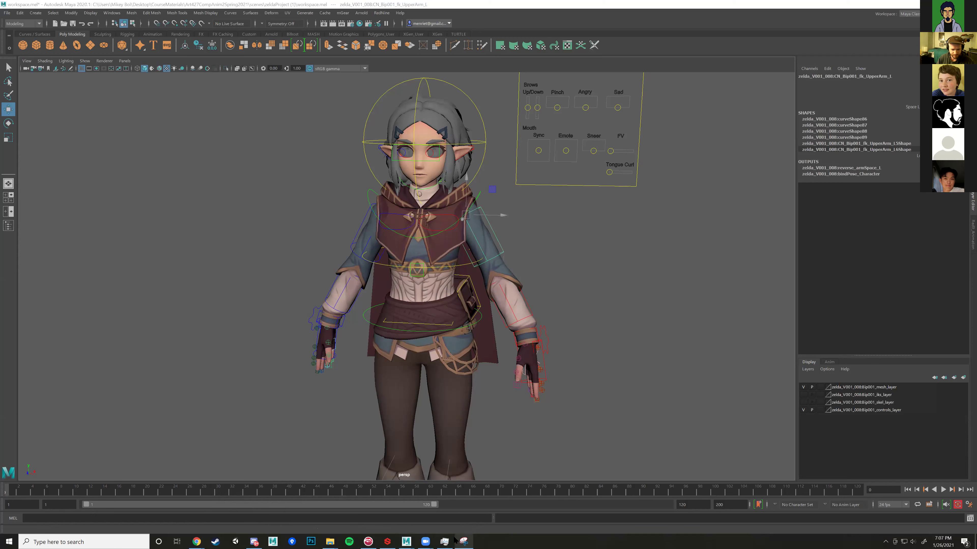
Step: Close the Snipping Tool window holding the Playblast Options capture and the Substance window open in the background
{"action": "left_click", "coordinate": [482, 489]}
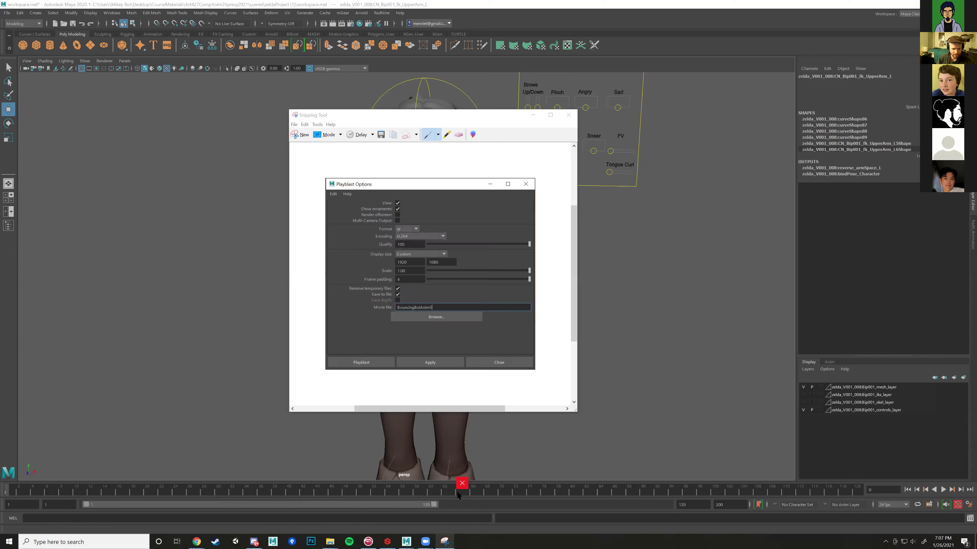
{"action": "left_click", "coordinate": [462, 486]}
{"action": "left_click", "coordinate": [465, 270]}
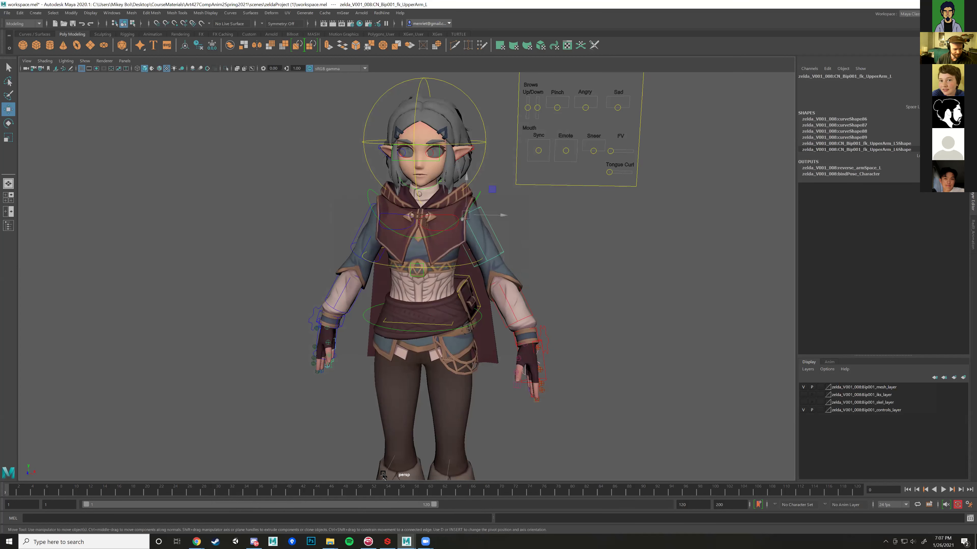
{"action": "mouse_move", "coordinate": [387, 541]}
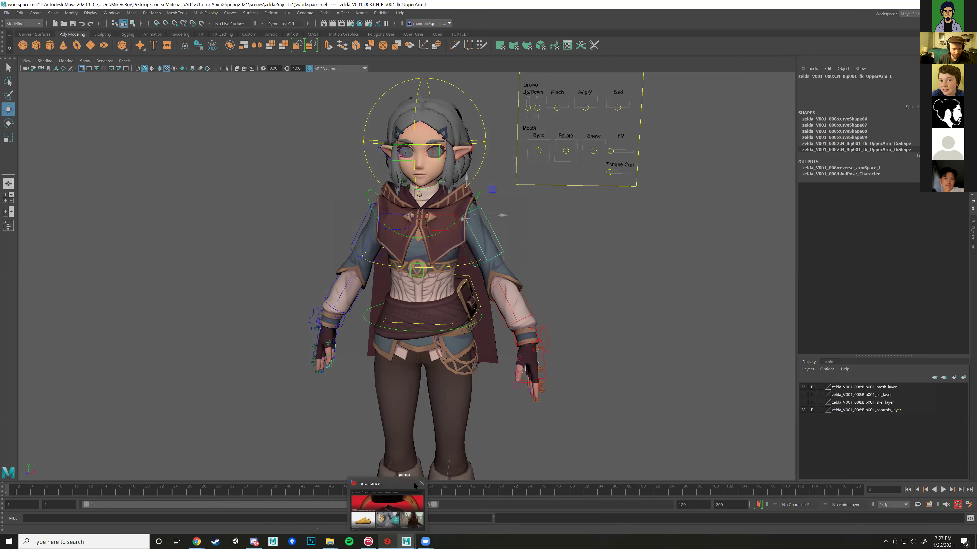
{"action": "left_click", "coordinate": [421, 484]}
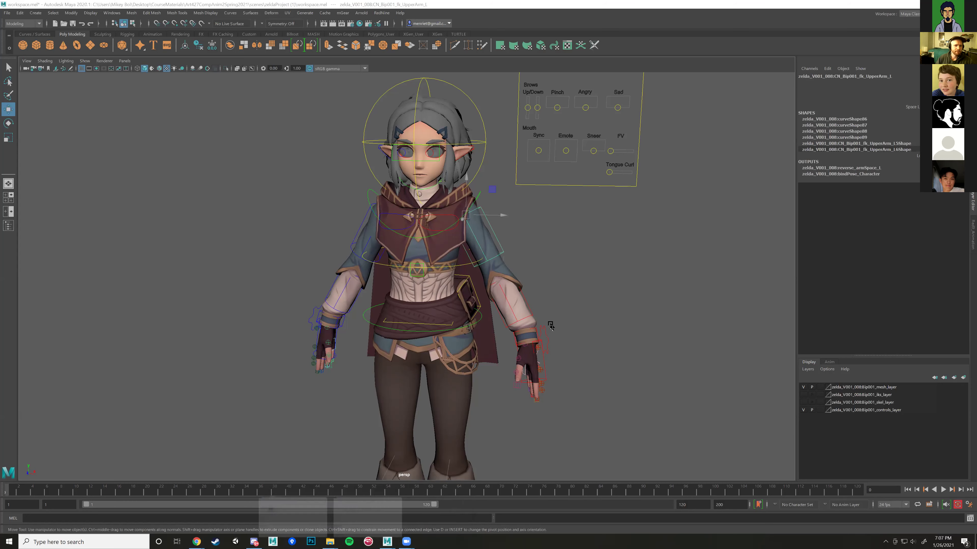
Step: Switch to the 100 Ways to Walk video in Chrome, replay the Tight Rope walk repeatedly and pause it at 2:14
{"action": "mouse_move", "coordinate": [197, 542]}
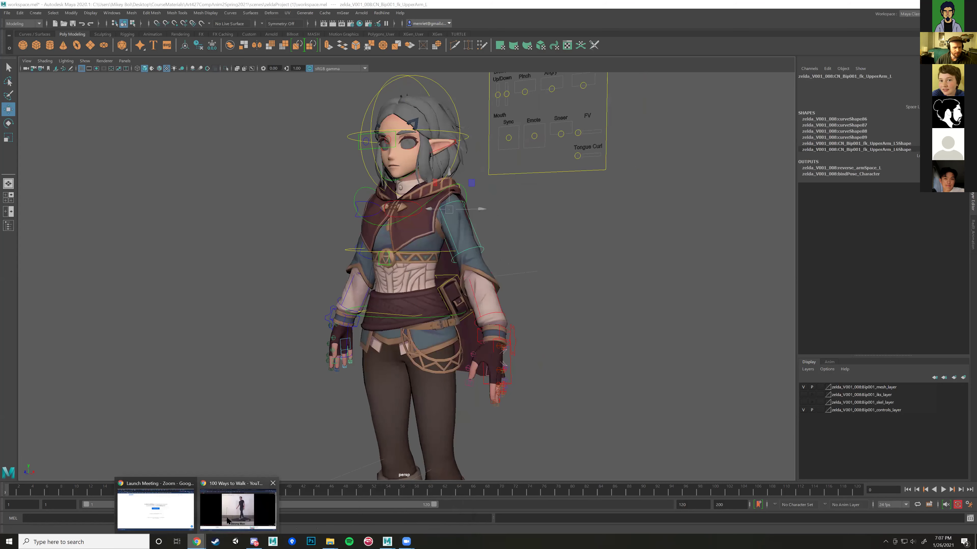
{"action": "left_click", "coordinate": [235, 507]}
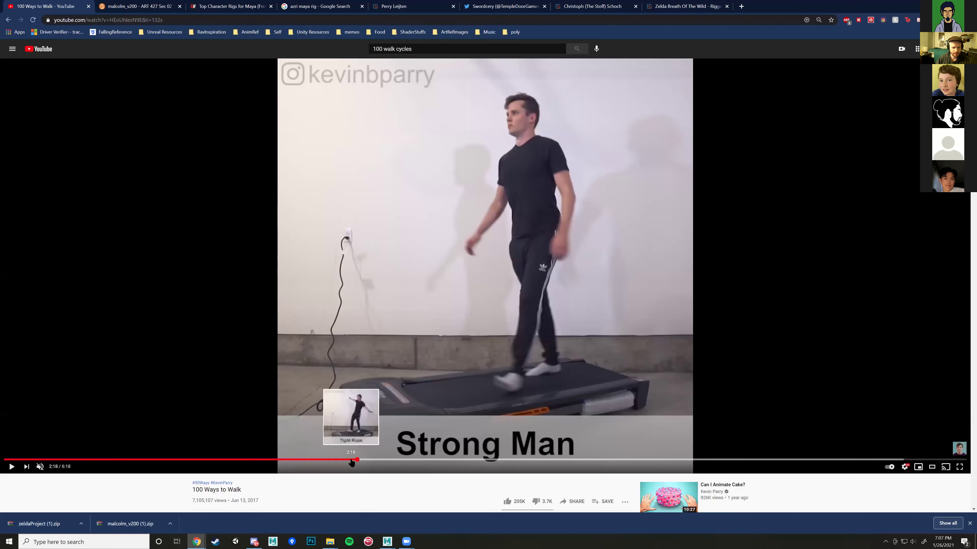
{"action": "left_click", "coordinate": [351, 460]}
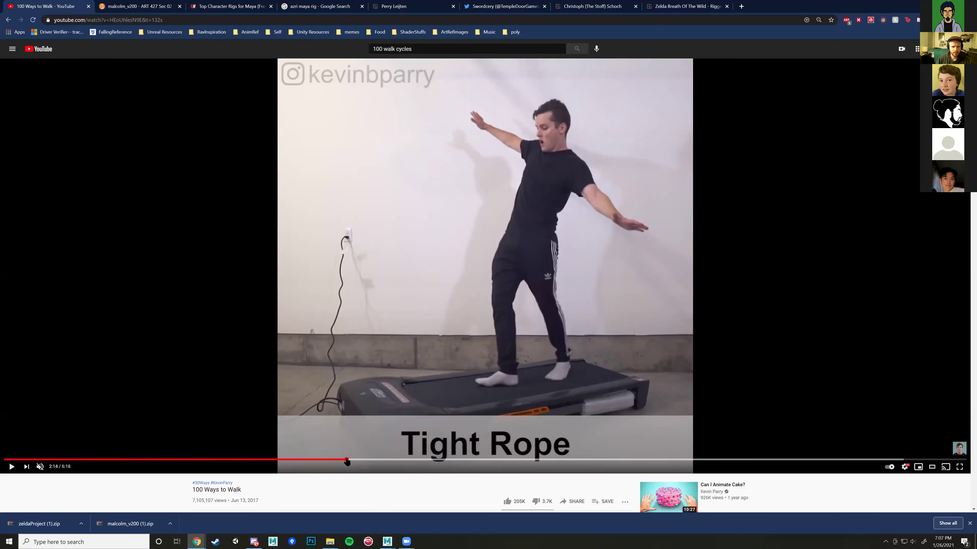
{"action": "left_click", "coordinate": [345, 460]}
{"action": "left_click", "coordinate": [348, 460]}
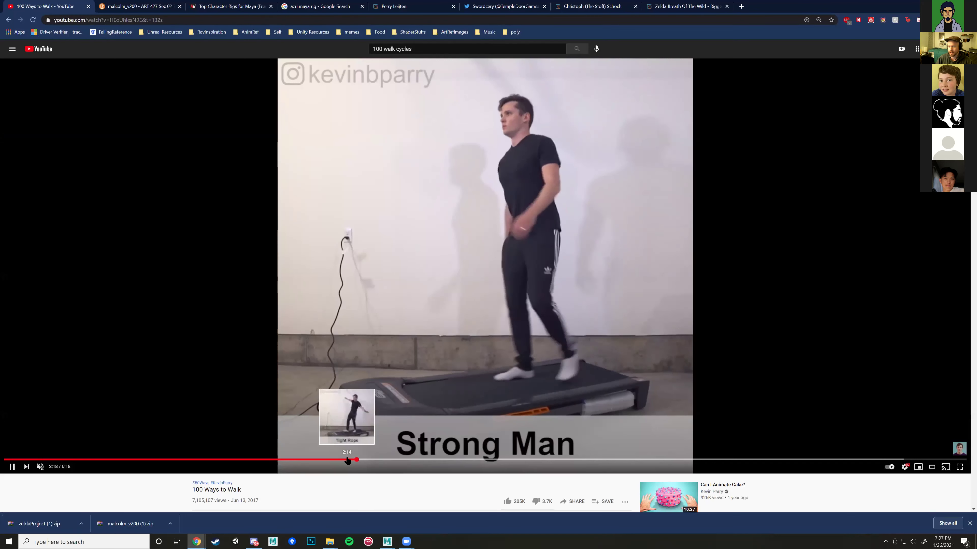
{"action": "left_click", "coordinate": [345, 460]}
{"action": "left_click", "coordinate": [345, 460]}
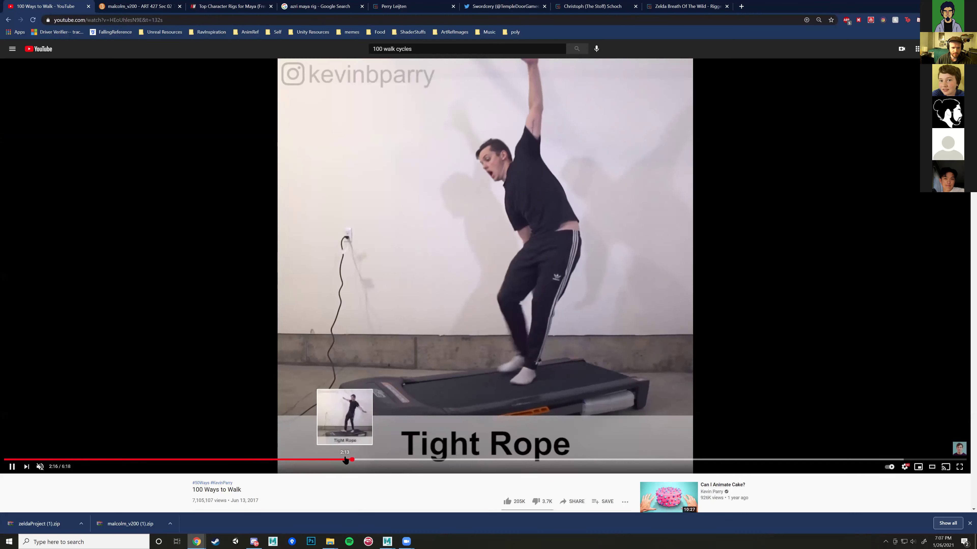
{"action": "left_click", "coordinate": [345, 460]}
{"action": "key", "text": "space"}
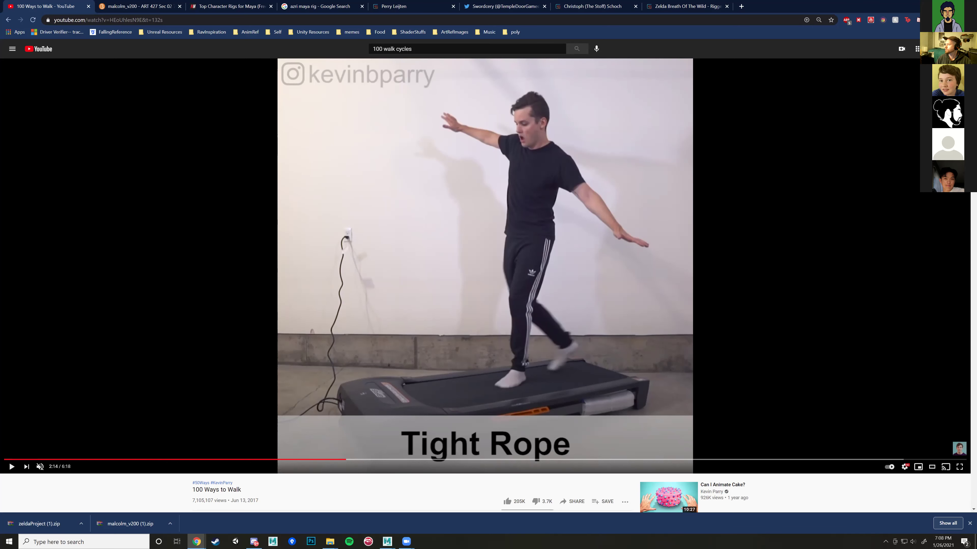
Step: Search Google in a new tab for "walk cycle richard williams" and enlarge the "walking – 3d stuf" key pose image from the image results
{"action": "left_click_drag", "start_coordinate": [654, 175], "coordinate": [754, 8]}
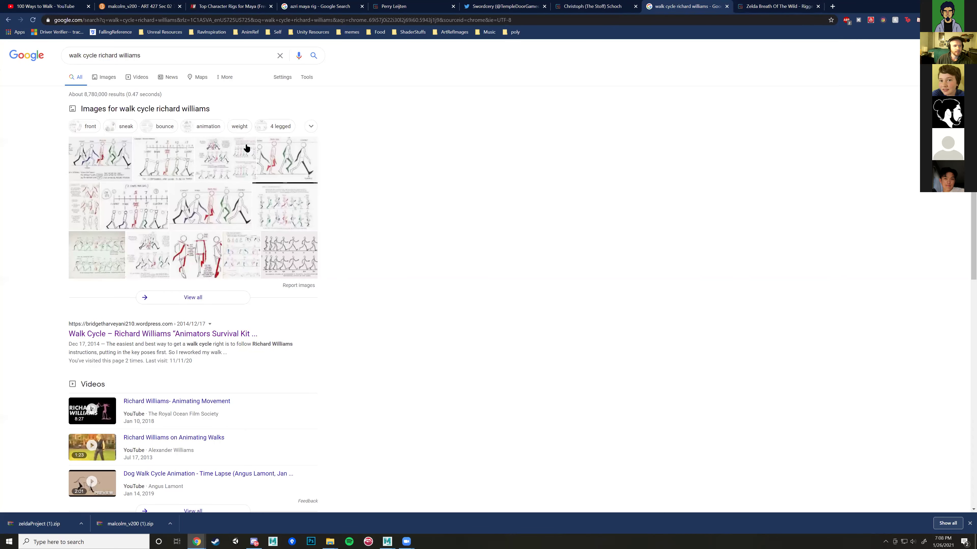
{"action": "left_click", "coordinate": [110, 77]}
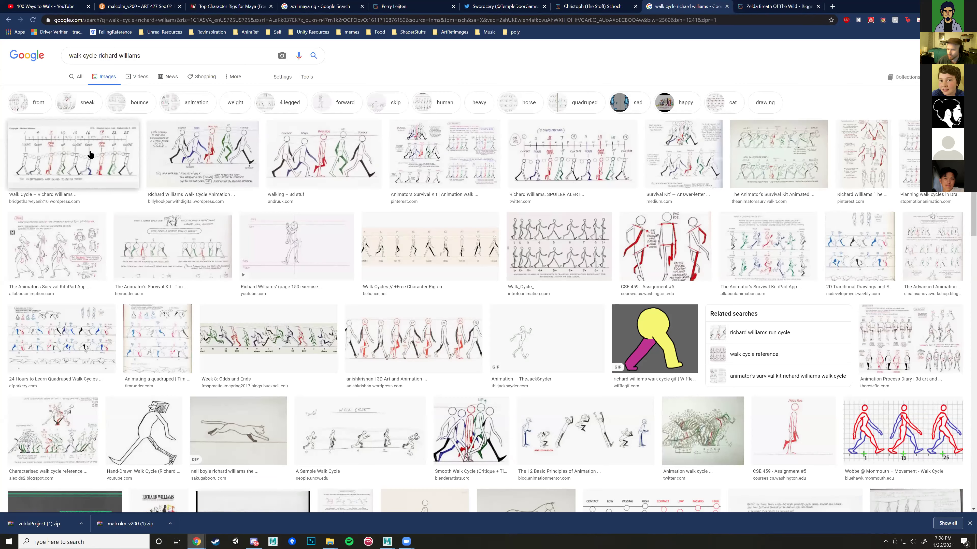
{"action": "left_click", "coordinate": [90, 153]}
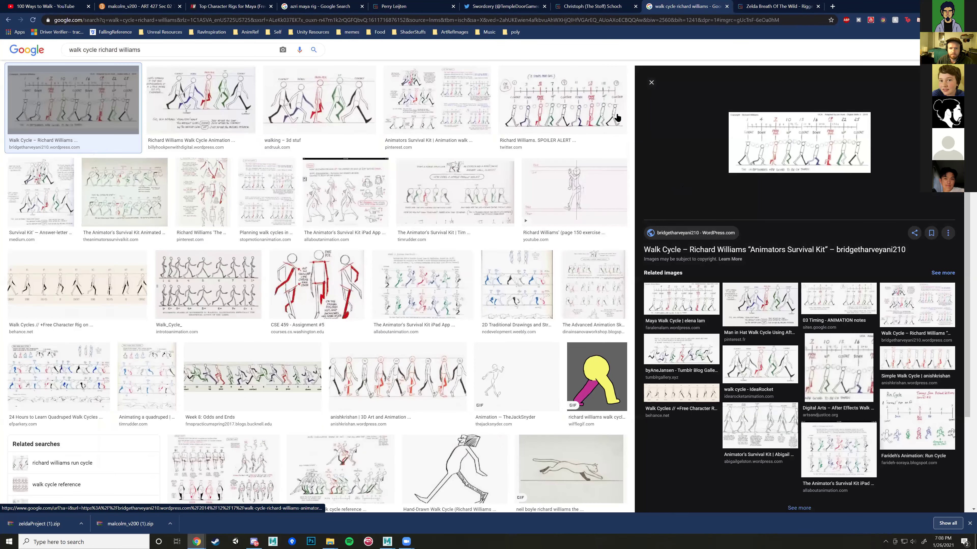
{"action": "left_click", "coordinate": [289, 115]}
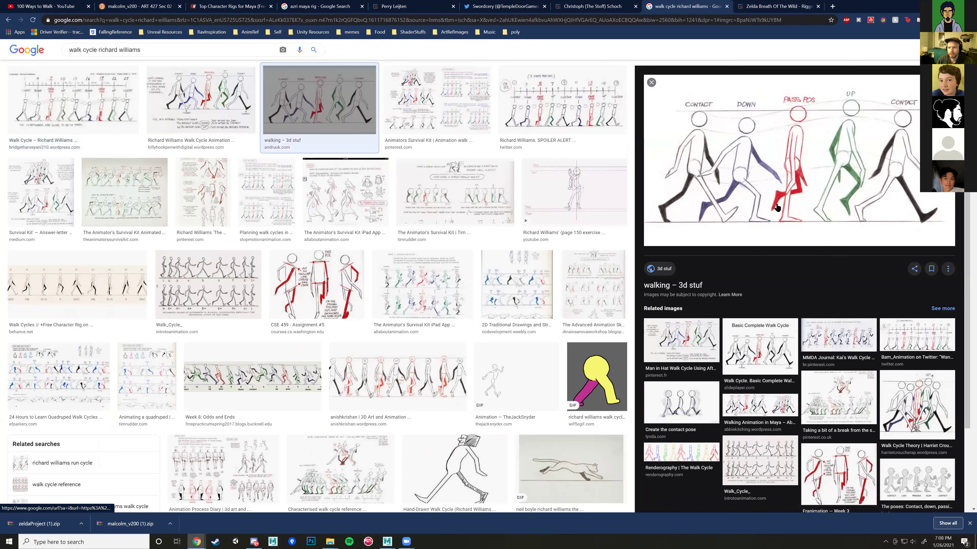
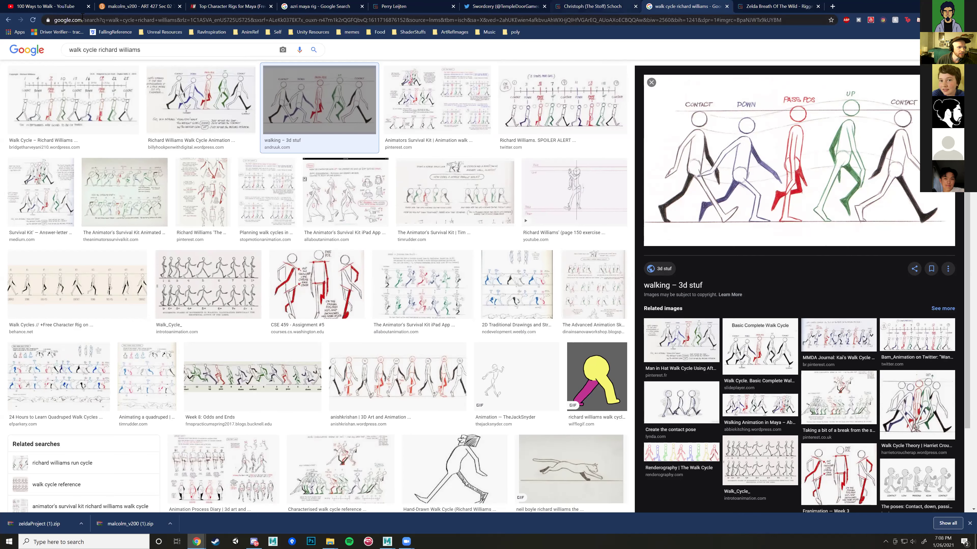
Step: Return to the 100 Ways to Walk video, scrub from the end of Marionette into Tight Rope, and replay the Tight Rope walk
{"action": "key", "text": "ctrl+1"}
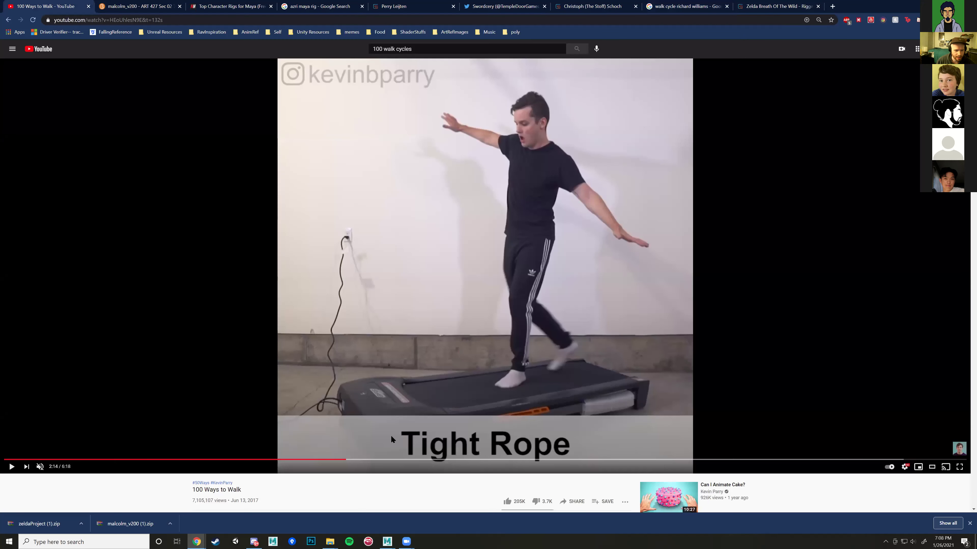
{"action": "left_click", "coordinate": [344, 460]}
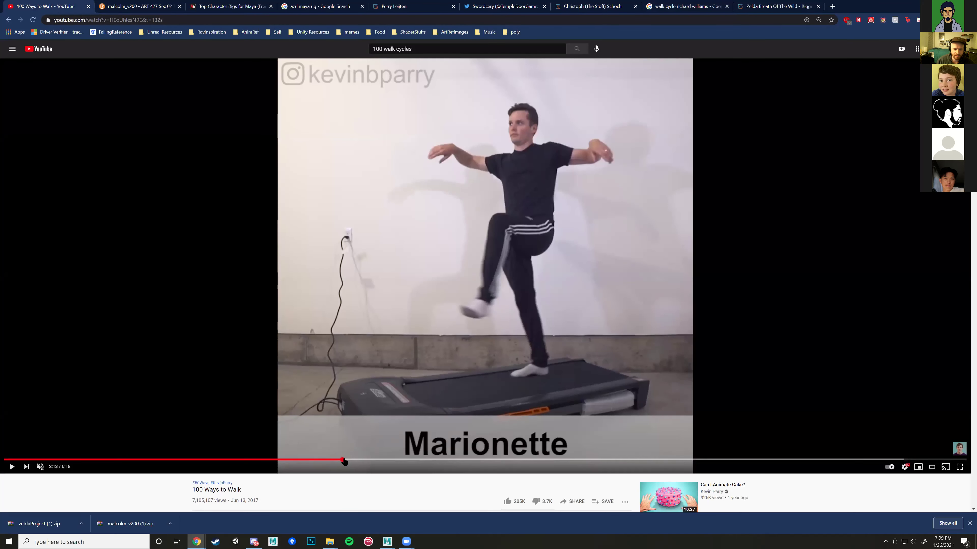
{"action": "left_click_drag", "start_coordinate": [344, 462], "coordinate": [349, 462]}
{"action": "key", "text": "space"}
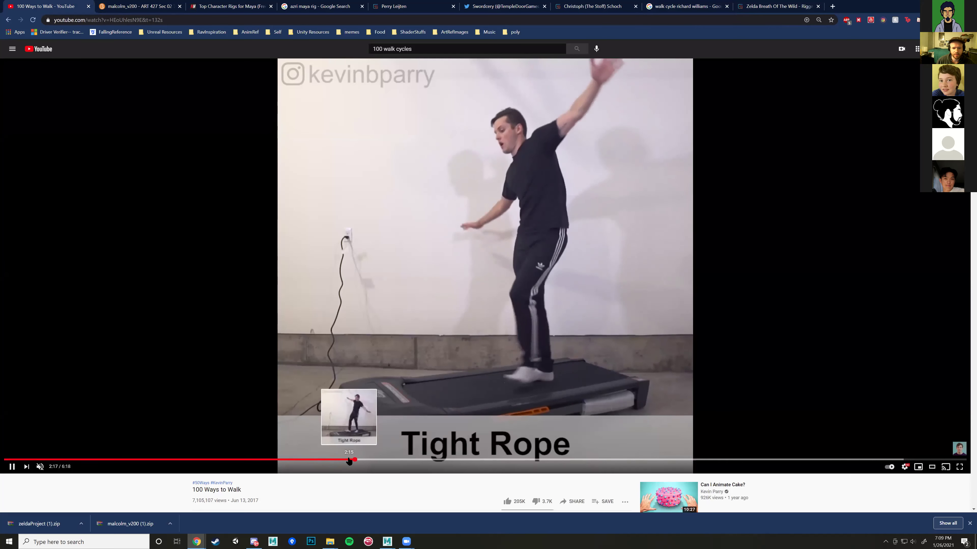
{"action": "left_click", "coordinate": [348, 459]}
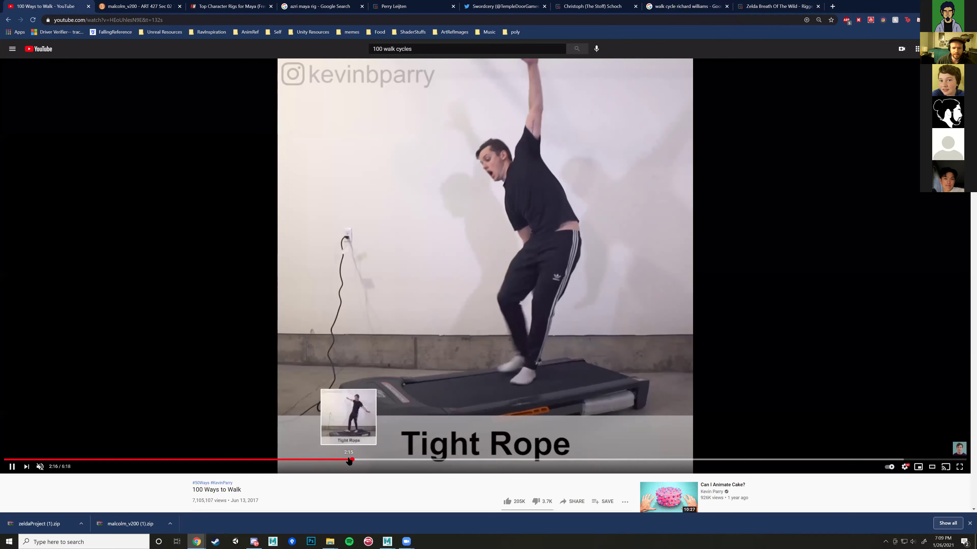
Step: Replay the Tight Rope walk from about 2:15 repeatedly to study the motion, and pause it at 2:16
{"action": "left_click", "coordinate": [349, 460]}
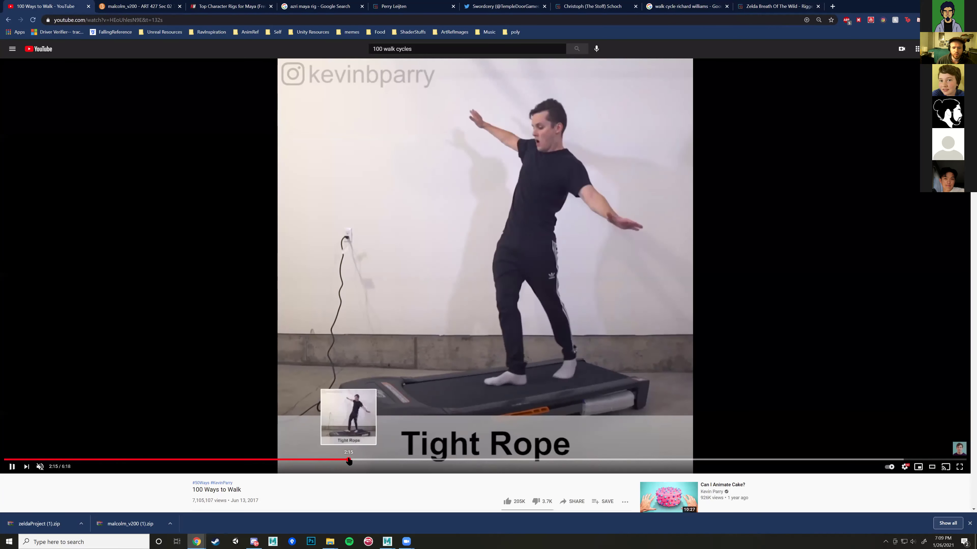
{"action": "left_click", "coordinate": [348, 460]}
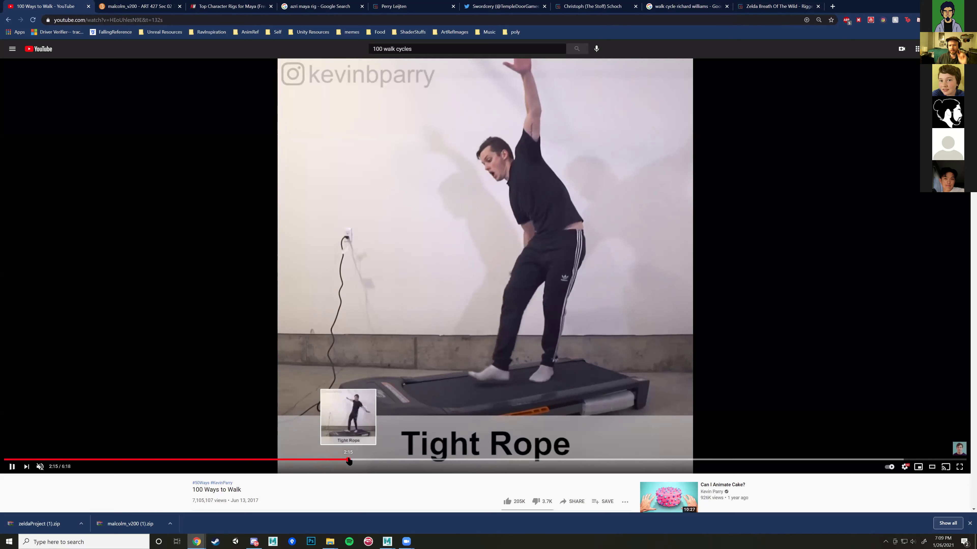
{"action": "left_click", "coordinate": [349, 460]}
{"action": "left_click", "coordinate": [349, 459]}
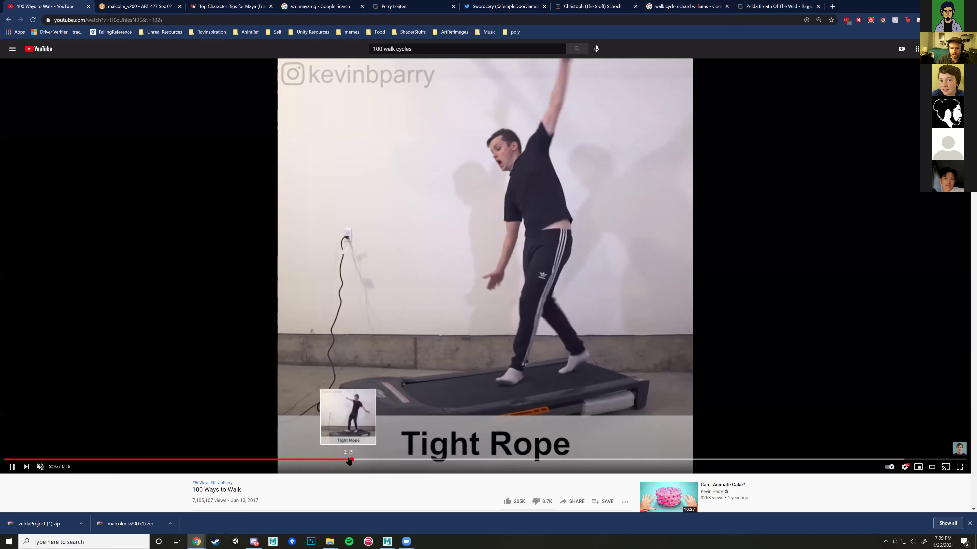
{"action": "left_click", "coordinate": [349, 459]}
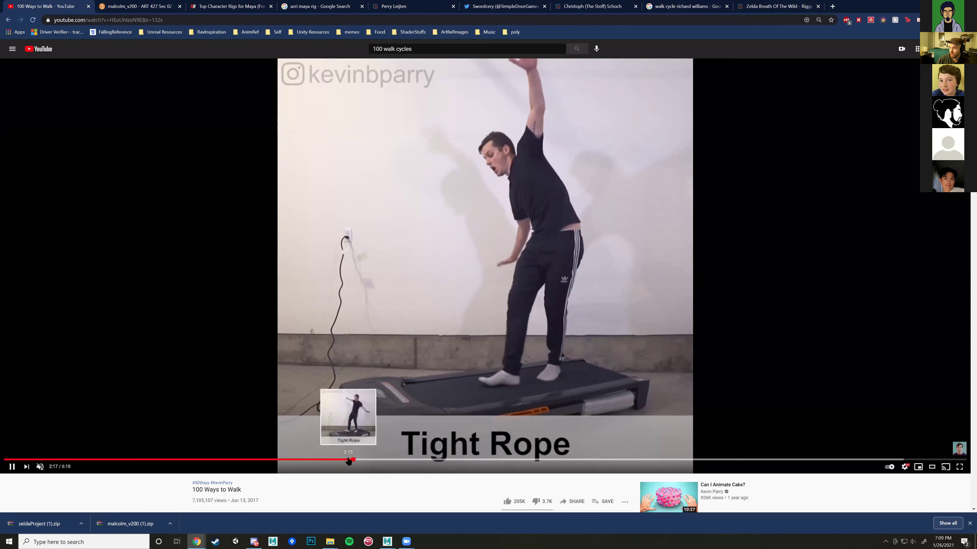
{"action": "left_click", "coordinate": [349, 460]}
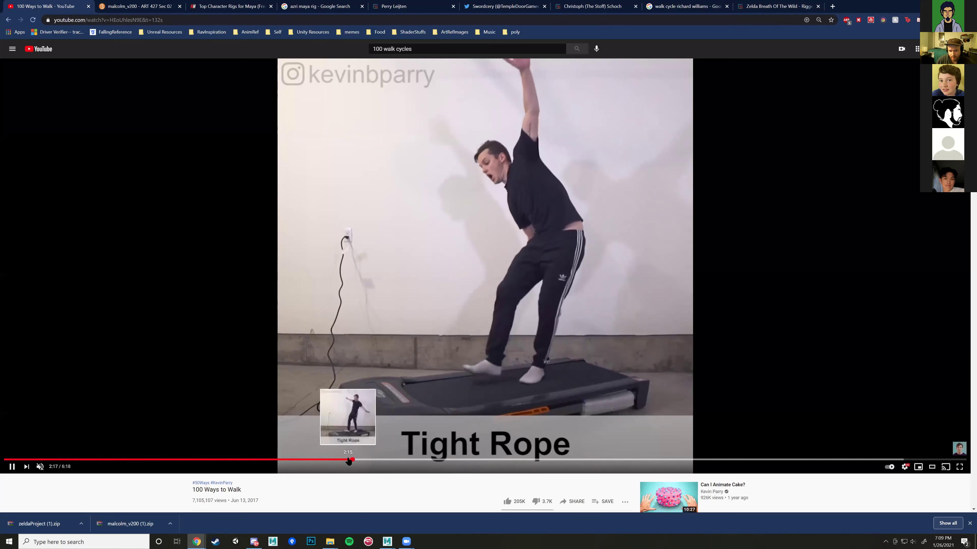
{"action": "left_click", "coordinate": [349, 460]}
{"action": "left_click", "coordinate": [349, 460]}
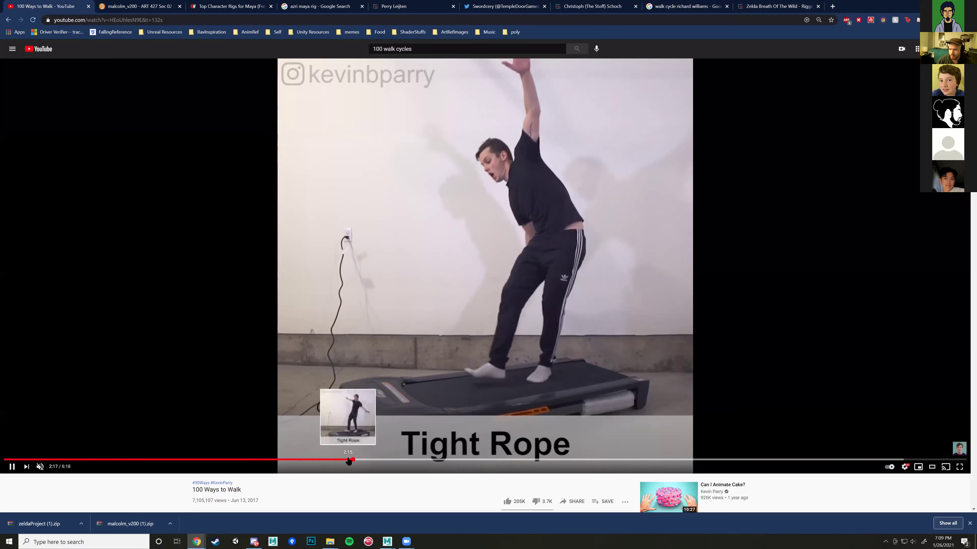
{"action": "left_click", "coordinate": [348, 460]}
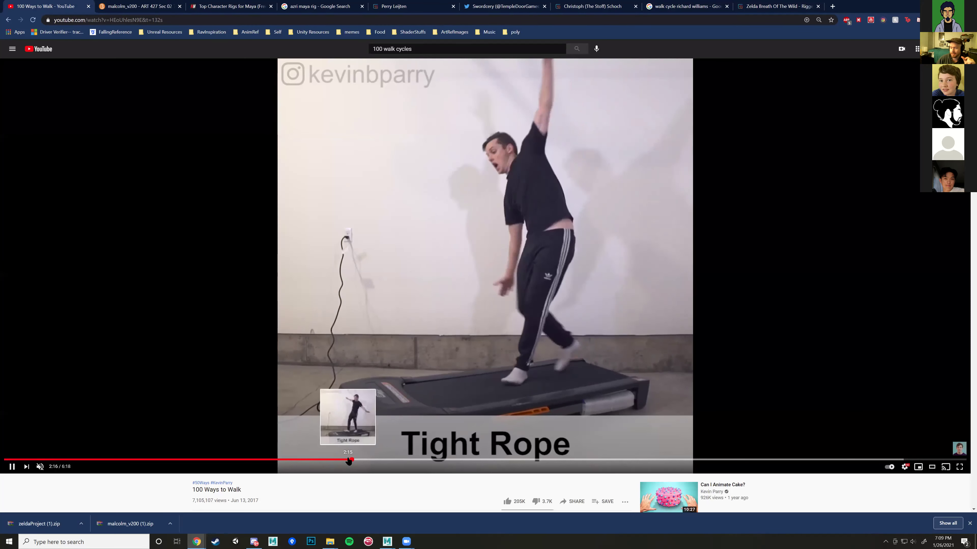
{"action": "left_click", "coordinate": [349, 460]}
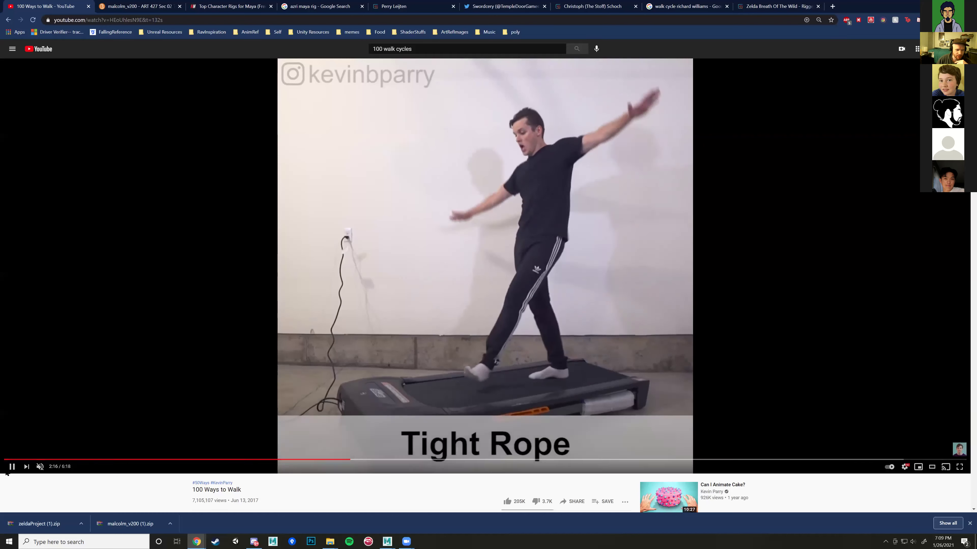
{"action": "left_click", "coordinate": [12, 467]}
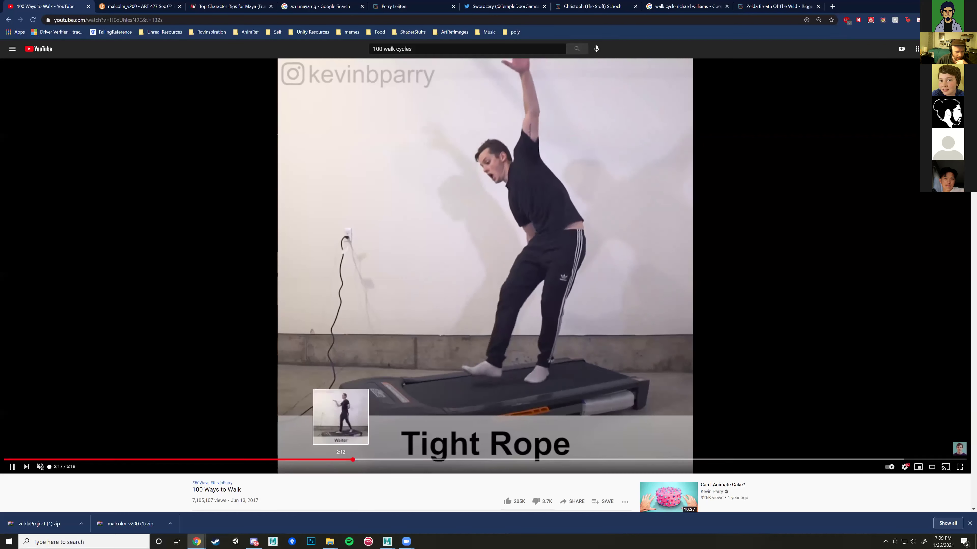
{"action": "left_click_drag", "start_coordinate": [351, 460], "coordinate": [351, 462]}
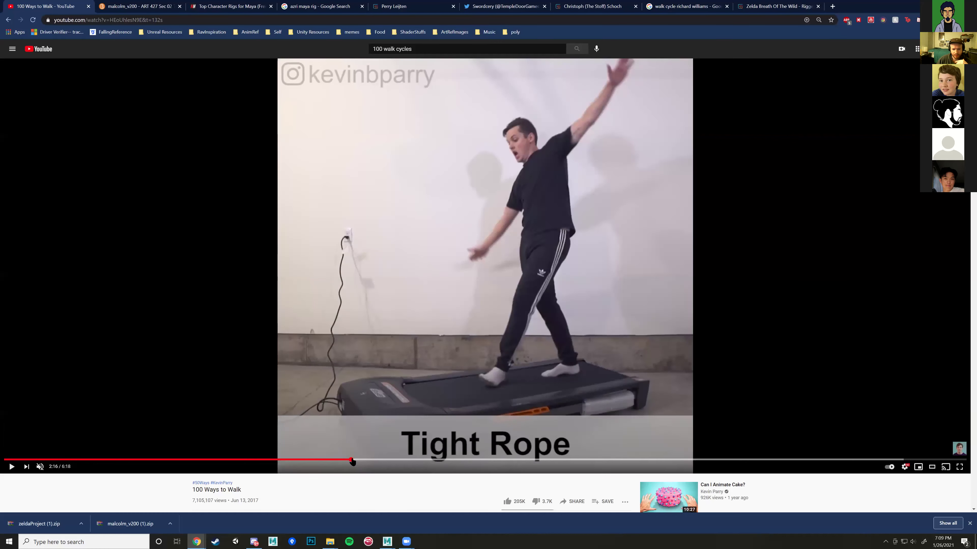
Step: Switch to Maya and examine the Zelda rig's legs and feet from the side
{"action": "mouse_move", "coordinate": [387, 541]}
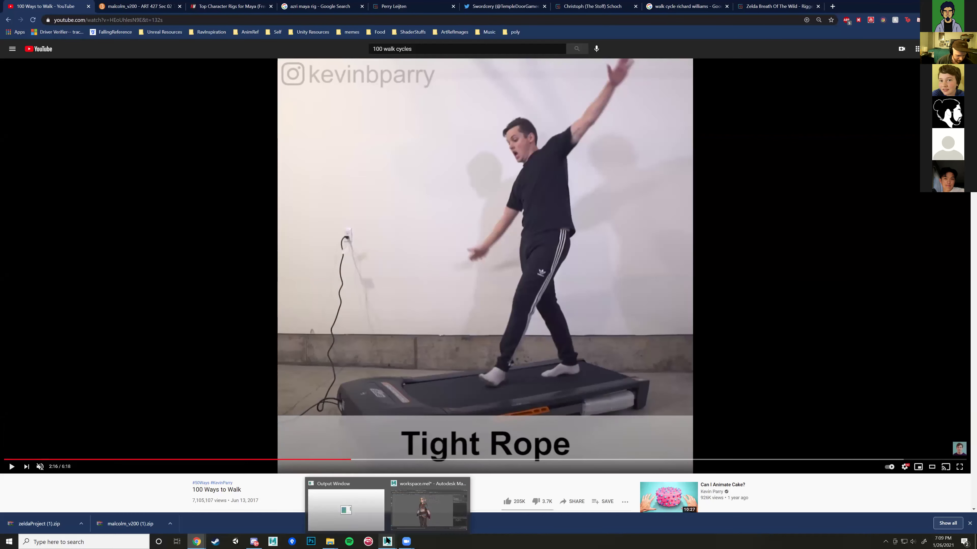
{"action": "left_click", "coordinate": [429, 506]}
{"action": "left_click_drag", "start_coordinate": [563, 386], "coordinate": [446, 411], "text": "alt"}
{"action": "scroll", "coordinate": [466, 371], "scroll_direction": "up", "scroll_amount": 2}
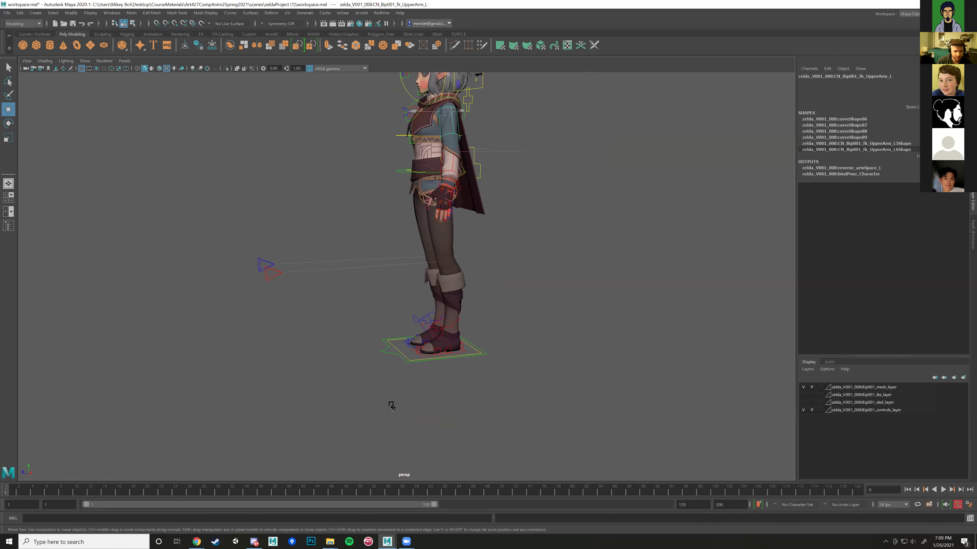
{"action": "scroll", "coordinate": [391, 407], "scroll_direction": "down", "scroll_amount": 2}
Step: Switch back to the walk video in Chrome, rewind the Tight Rope clip and pause it at 2:14
{"action": "mouse_move", "coordinate": [197, 542]}
{"action": "key", "text": "alt+Tab"}
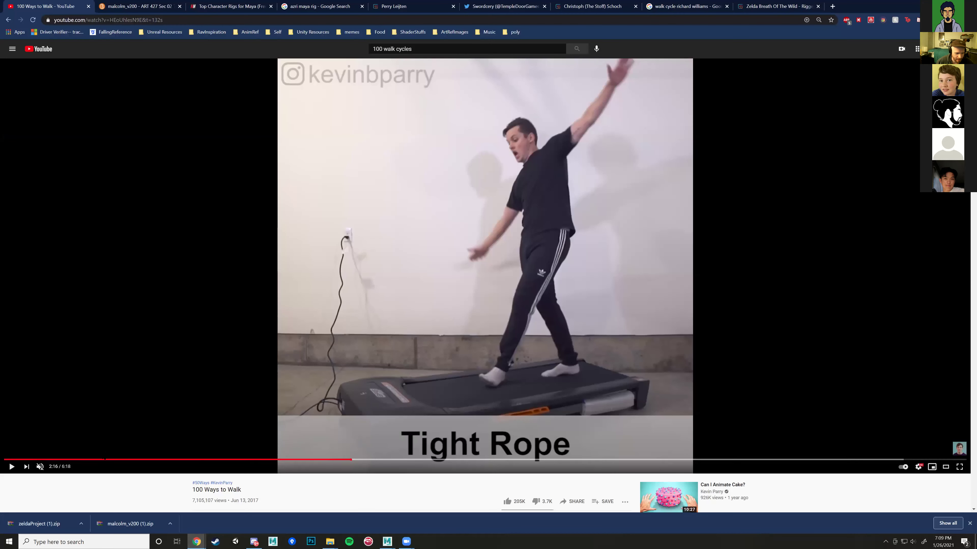
{"action": "left_click", "coordinate": [11, 467]}
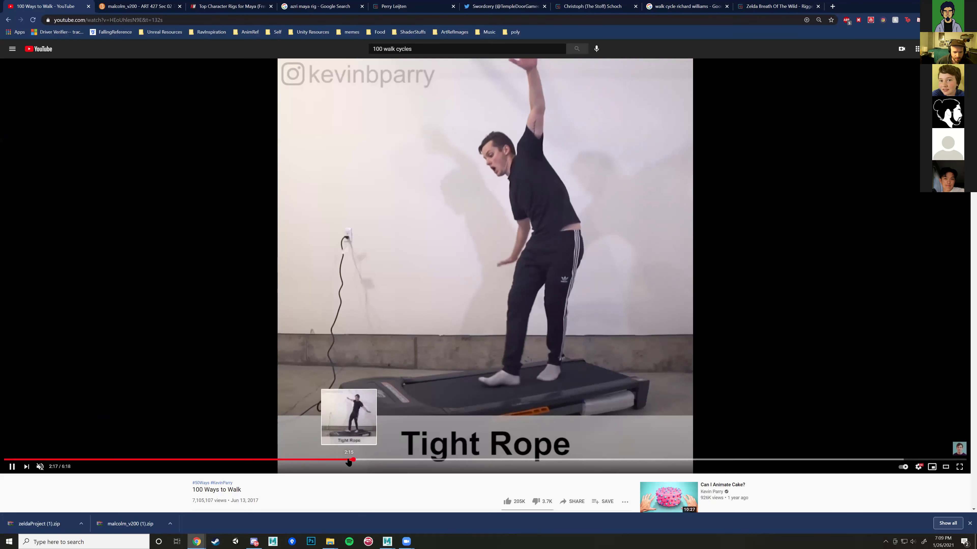
{"action": "left_click", "coordinate": [346, 461]}
{"action": "left_click_drag", "start_coordinate": [334, 460], "coordinate": [338, 460]}
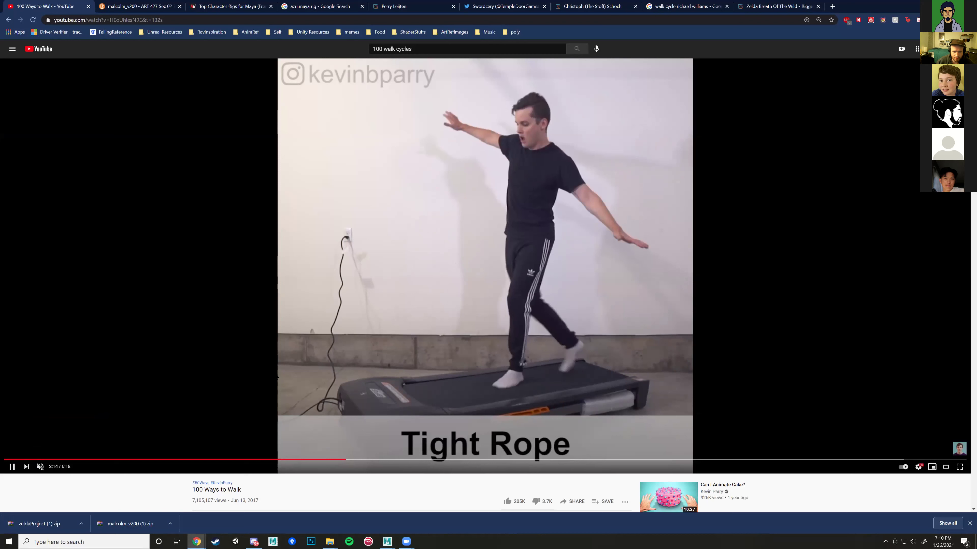
{"action": "left_click", "coordinate": [277, 372]}
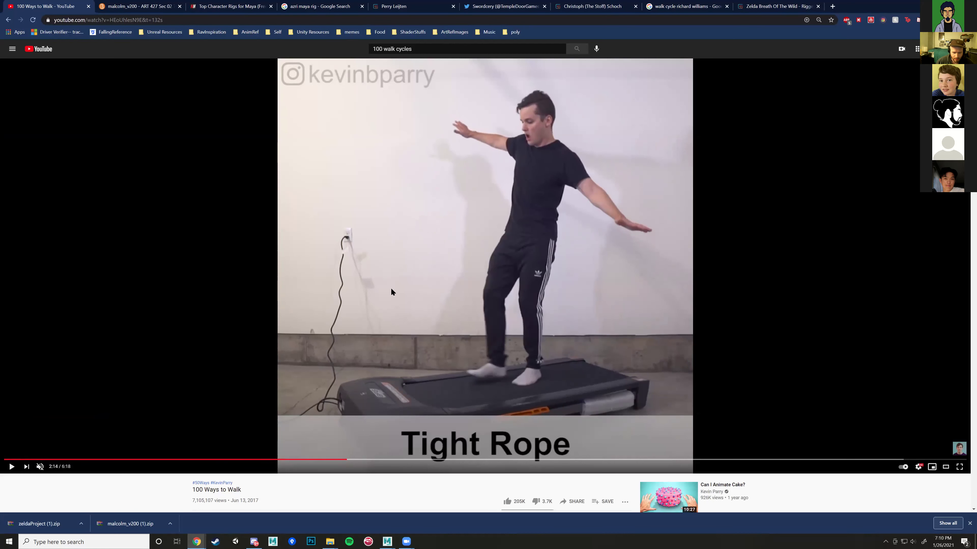
Step: Go through the Tight Rope clip frame by frame around 2:15, examining how the leading foot lands
{"action": "key", "text": "period"}
{"action": "key", "text": "period"}
{"action": "key", "text": "period"}
{"action": "key", "text": "period"}
{"action": "key", "text": "period"}
{"action": "key", "text": "period"}
{"action": "key", "text": "period"}
{"action": "key", "text": "period"}
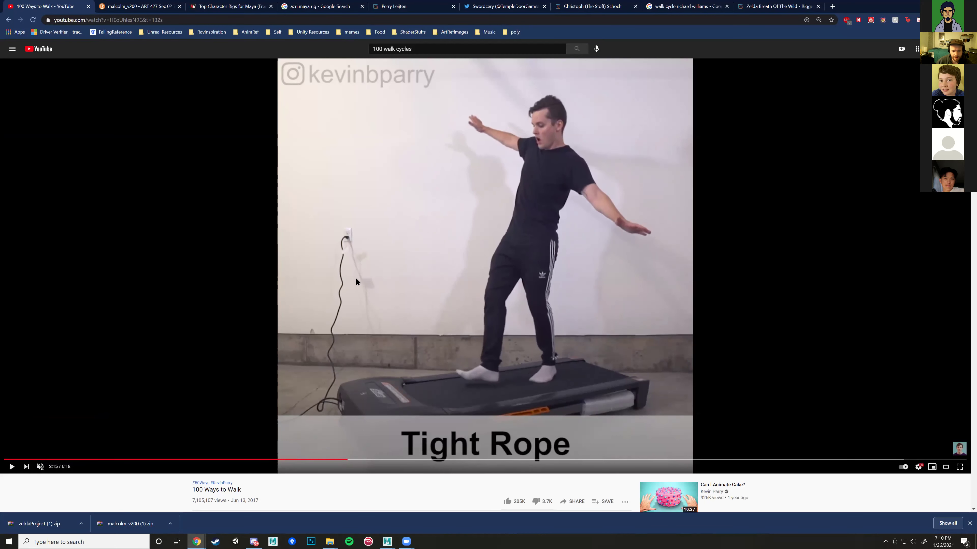
{"action": "key", "text": "period"}
{"action": "key", "text": "period"}
{"action": "key", "text": "period"}
{"action": "key", "text": "period"}
{"action": "key", "text": "period"}
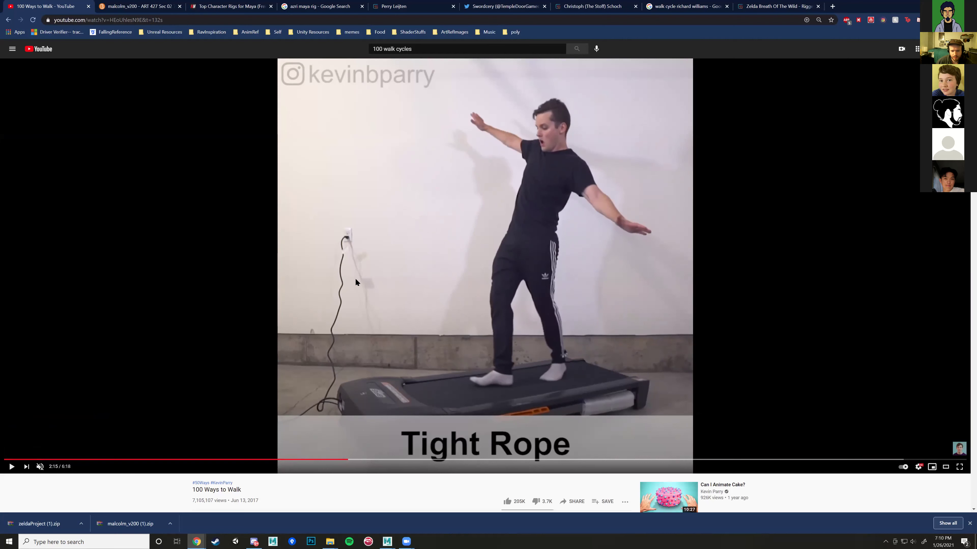
{"action": "key", "text": "period"}
{"action": "key", "text": "period"}
{"action": "key", "text": "period"}
{"action": "key", "text": "period"}
{"action": "key", "text": "period"}
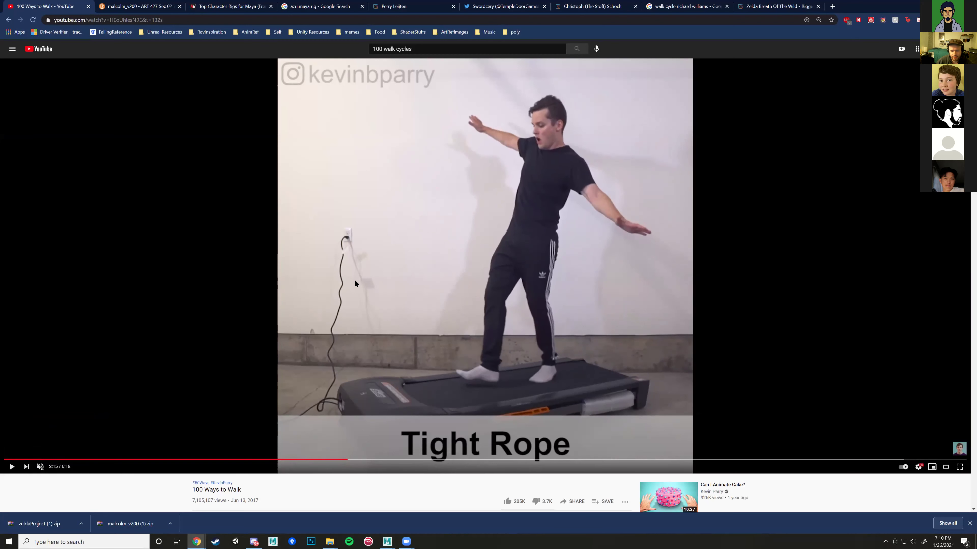
{"action": "key", "text": "period"}
{"action": "key", "text": "period"}
{"action": "key", "text": "period"}
{"action": "key", "text": "period"}
{"action": "key", "text": "period"}
{"action": "key", "text": "period"}
{"action": "key", "text": "period"}
{"action": "key", "text": "period"}
{"action": "key", "text": "period"}
{"action": "key", "text": "period"}
{"action": "key", "text": "comma"}
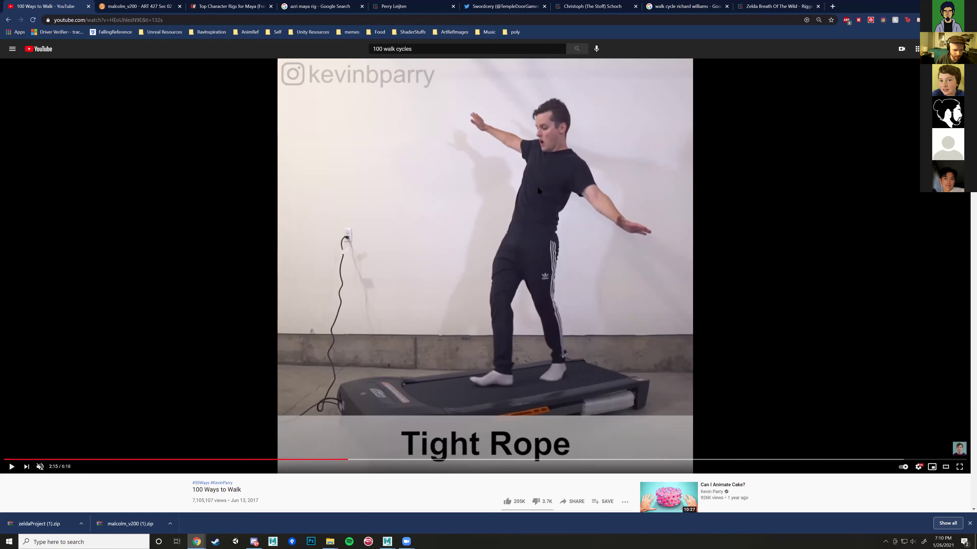
Step: Switch to Maya and compare the rig's left foot IK control with the paused Tight Rope reference pose
{"action": "mouse_move", "coordinate": [388, 541]}
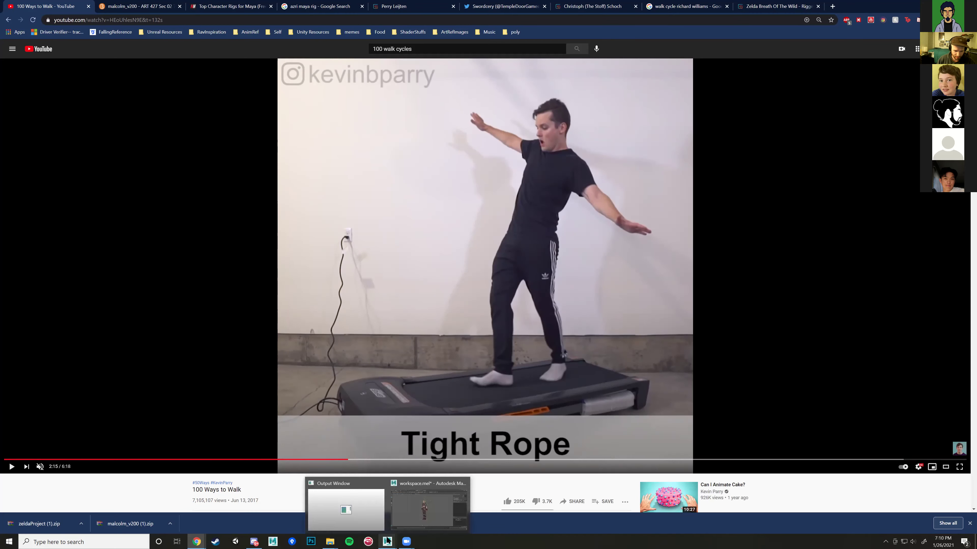
{"action": "left_click", "coordinate": [438, 516]}
{"action": "left_click_drag", "start_coordinate": [445, 430], "coordinate": [387, 421], "text": "alt"}
{"action": "right_click_drag", "start_coordinate": [387, 421], "coordinate": [481, 427], "text": "alt"}
{"action": "left_click", "coordinate": [522, 424]}
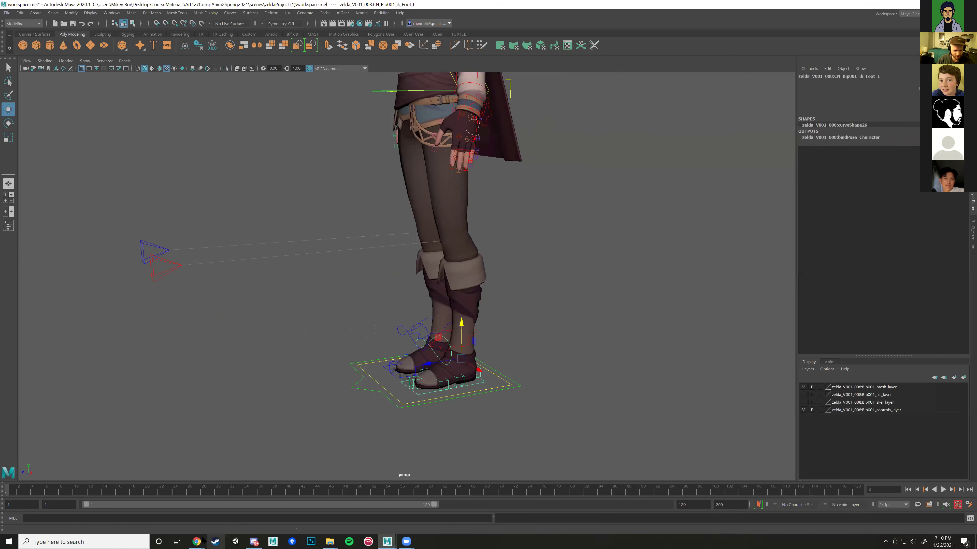
{"action": "mouse_move", "coordinate": [197, 542]}
{"action": "left_click", "coordinate": [238, 508]}
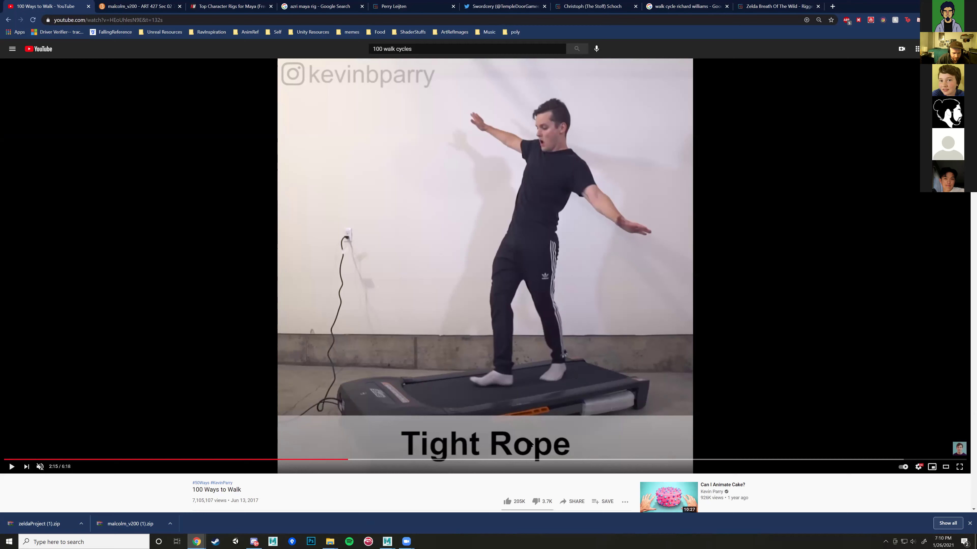
{"action": "mouse_move", "coordinate": [387, 542]}
{"action": "left_click", "coordinate": [340, 504]}
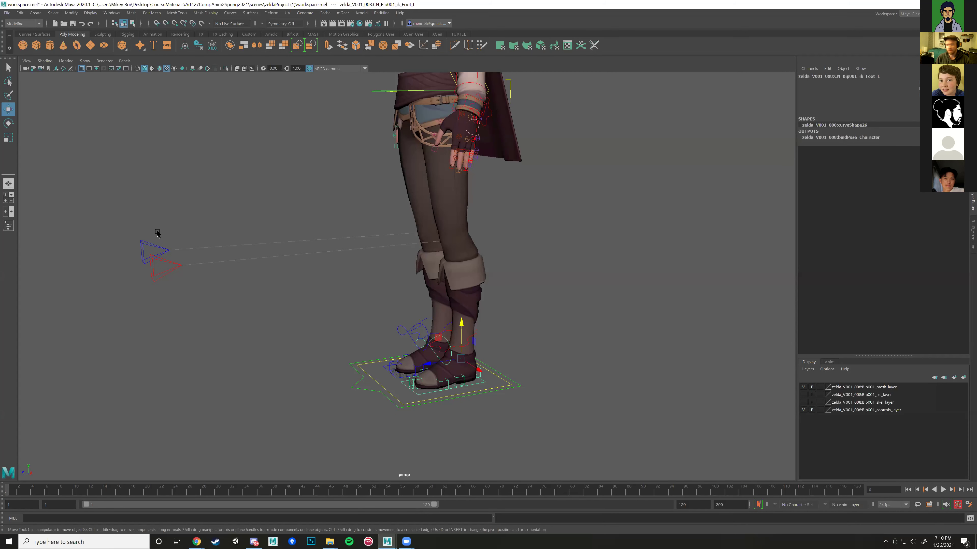
Step: Create a polygon cube at the origin and scale it up uniformly to about the width of one shoe
{"action": "left_click", "coordinate": [37, 45]}
{"action": "left_click_drag", "start_coordinate": [58, 79], "coordinate": [327, 246], "text": "alt"}
{"action": "scroll", "coordinate": [270, 266], "scroll_direction": "up", "scroll_amount": 3}
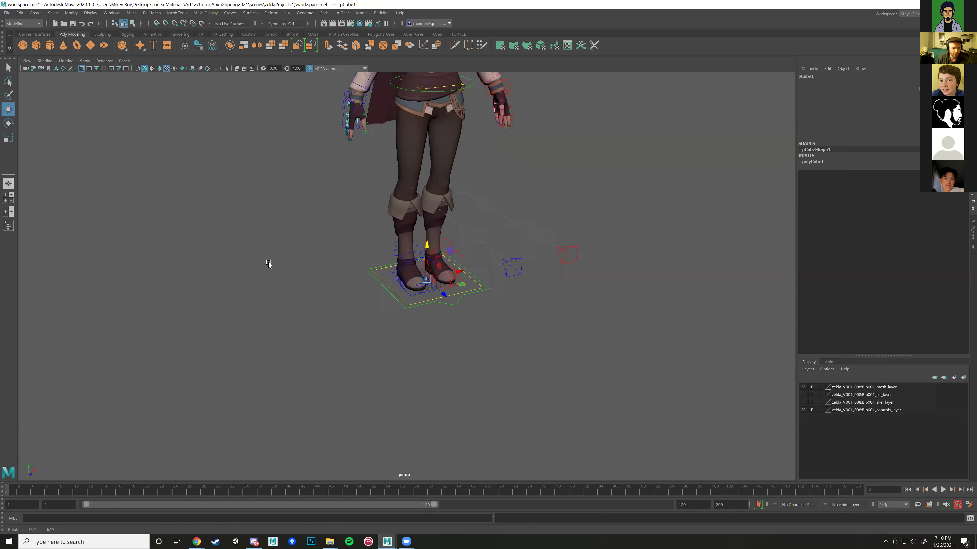
{"action": "left_click_drag", "start_coordinate": [270, 266], "coordinate": [305, 261], "text": "alt"}
{"action": "scroll", "coordinate": [415, 296], "scroll_direction": "up", "scroll_amount": 3}
{"action": "scroll", "coordinate": [416, 297], "scroll_direction": "up", "scroll_amount": 2}
{"action": "key", "text": "r"}
{"action": "left_click_drag", "start_coordinate": [516, 311], "coordinate": [660, 300]}
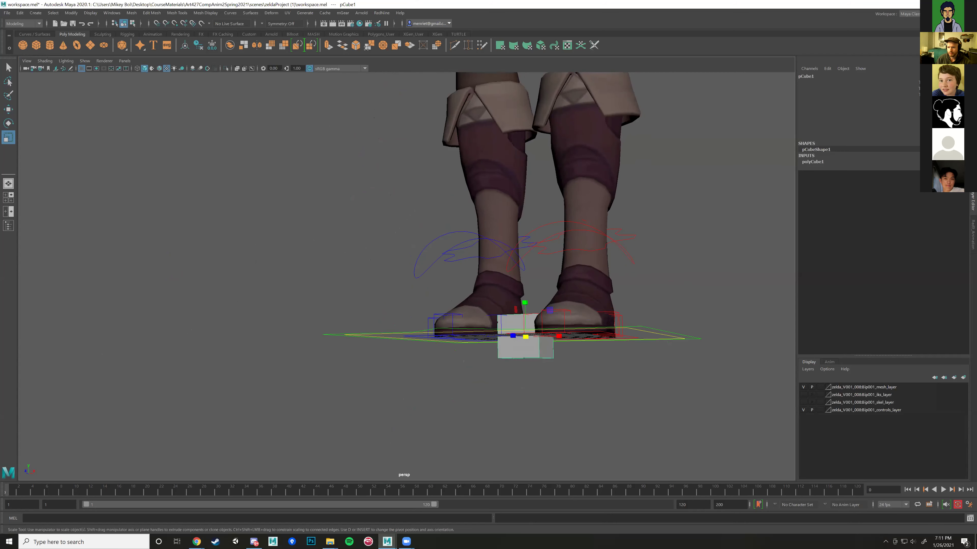
Step: Move the cube down until its upper face is at the level of the character's soles
{"action": "left_click_drag", "start_coordinate": [619, 280], "coordinate": [626, 299], "text": "alt"}
{"action": "key", "text": "w"}
{"action": "left_click_drag", "start_coordinate": [519, 293], "coordinate": [518, 311]}
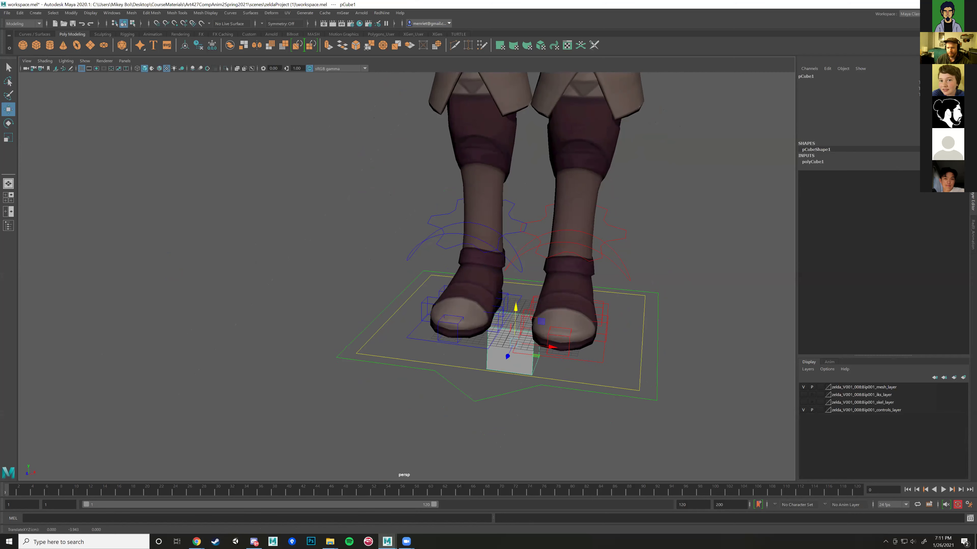
Step: Stretch the cube along the character's walking direction into a long, narrow beam extending far ahead and behind
{"action": "left_click_drag", "start_coordinate": [665, 271], "coordinate": [443, 293], "text": "alt"}
{"action": "scroll", "coordinate": [535, 277], "scroll_direction": "down", "scroll_amount": 5}
{"action": "key", "text": "r"}
{"action": "left_click_drag", "start_coordinate": [407, 319], "coordinate": [306, 365]}
{"action": "scroll", "coordinate": [308, 353], "scroll_direction": "down", "scroll_amount": 2}
{"action": "left_click_drag", "start_coordinate": [393, 308], "coordinate": [134, 331]}
{"action": "scroll", "coordinate": [367, 333], "scroll_direction": "down", "scroll_amount": 4}
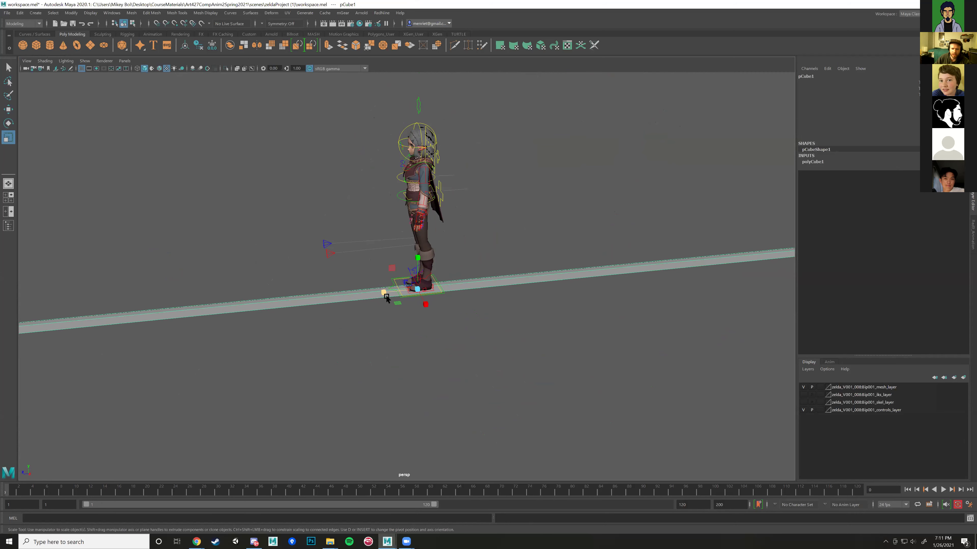
Step: Select the left foot IK control of the Zelda rig
{"action": "scroll", "coordinate": [489, 287], "scroll_direction": "up", "scroll_amount": 6}
{"action": "mouse_move", "coordinate": [489, 288]}
{"action": "left_mouse_down", "text": "alt"}
{"action": "mouse_move", "coordinate": [546, 250]}
{"action": "mouse_move", "coordinate": [504, 281]}
{"action": "left_mouse_up", "text": "alt"}
{"action": "left_click", "coordinate": [505, 281]}
{"action": "left_click", "coordinate": [461, 313]}
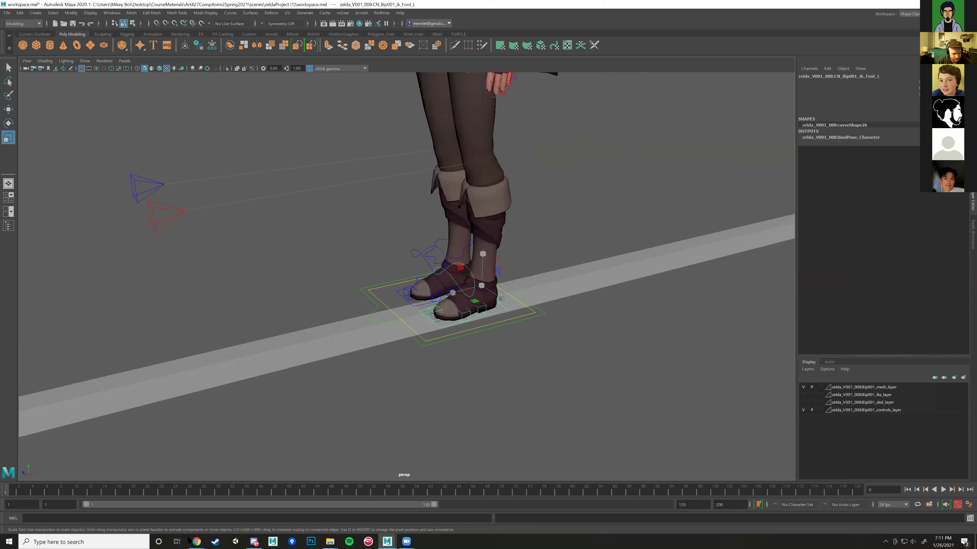
Step: Check the foot placement in the paused Tight Rope reference frame in Chrome, and return to Maya
{"action": "mouse_move", "coordinate": [197, 542]}
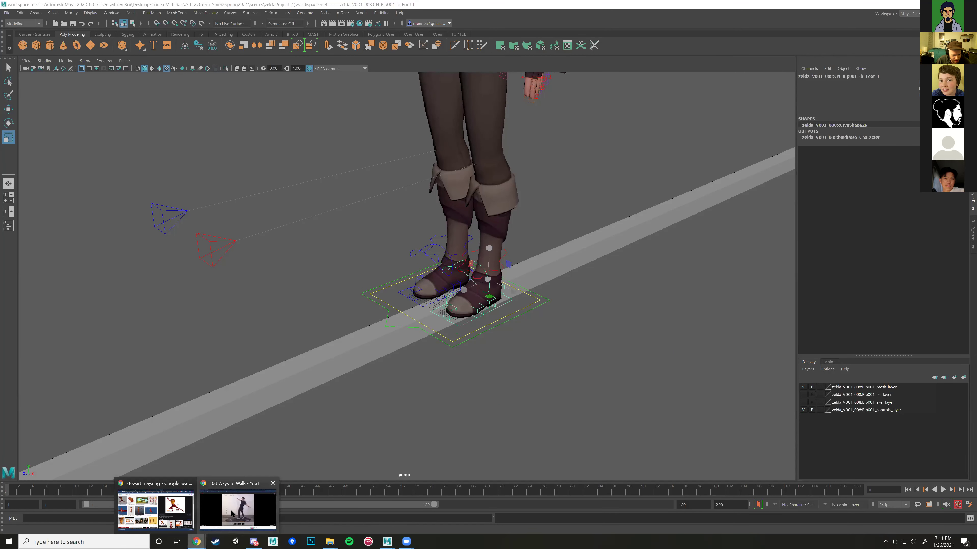
{"action": "left_click", "coordinate": [236, 508]}
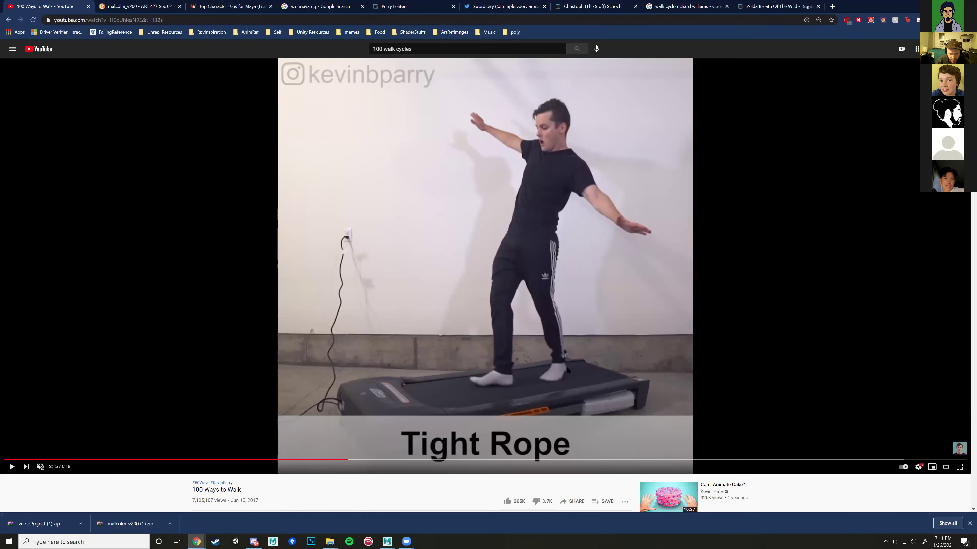
{"action": "mouse_move", "coordinate": [388, 541]}
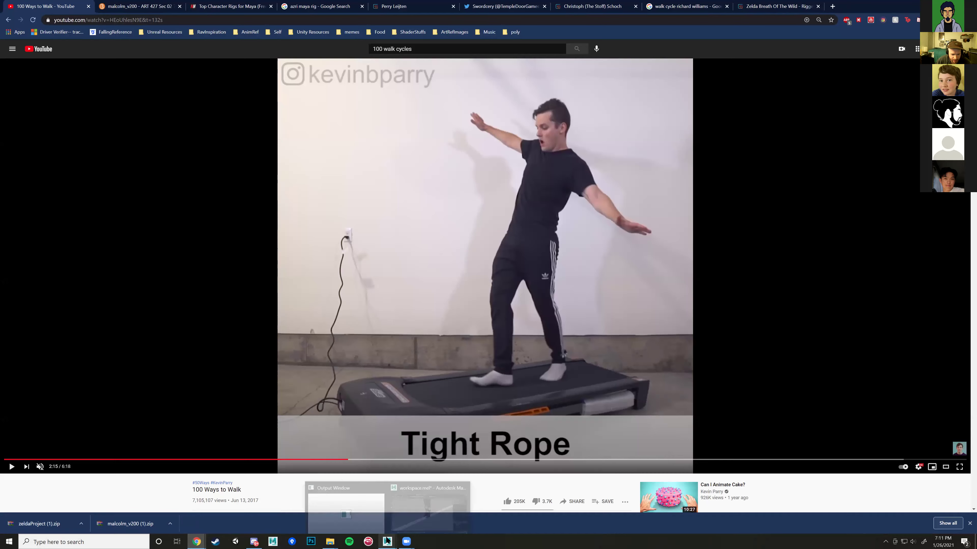
{"action": "left_click", "coordinate": [450, 490]}
Step: Move the left foot IK control inward onto the beam and rotate the foot slightly
{"action": "left_click_drag", "start_coordinate": [513, 292], "coordinate": [399, 338], "text": "alt"}
{"action": "key", "text": "w"}
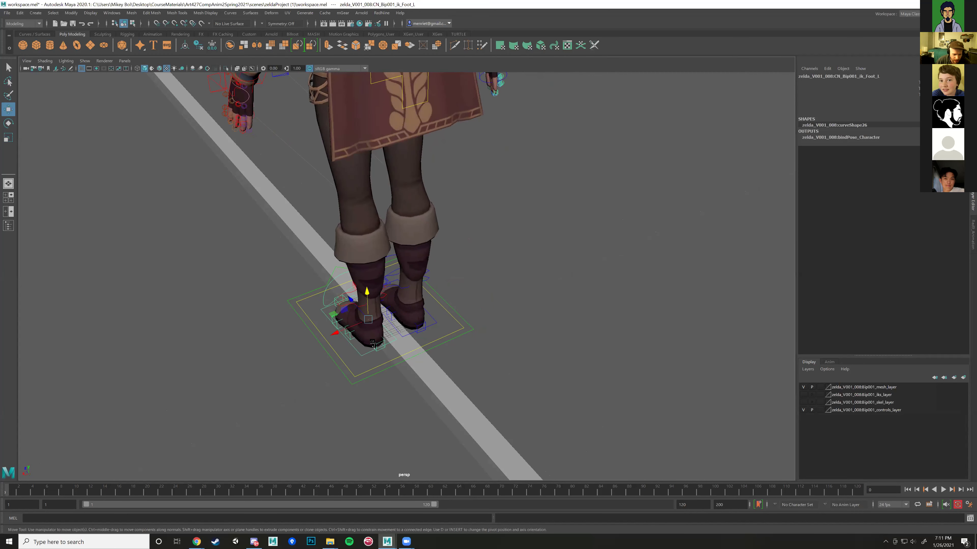
{"action": "scroll", "coordinate": [344, 349], "scroll_direction": "up", "scroll_amount": 2}
{"action": "left_click_drag", "start_coordinate": [336, 324], "coordinate": [362, 327]}
{"action": "key", "text": "e"}
{"action": "left_click_drag", "start_coordinate": [391, 359], "coordinate": [404, 356]}
{"action": "key", "text": "w"}
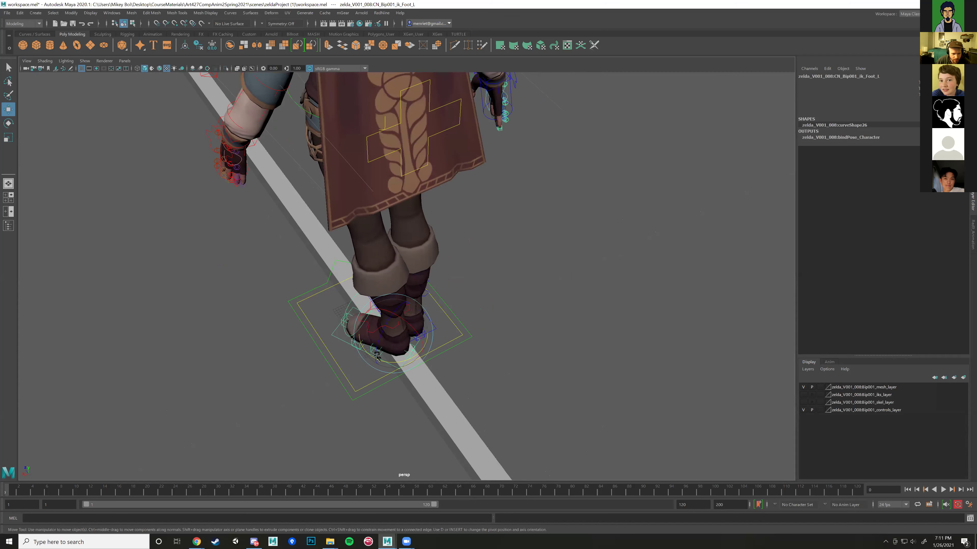
{"action": "left_click_drag", "start_coordinate": [355, 335], "coordinate": [441, 356]}
{"action": "left_click_drag", "start_coordinate": [542, 298], "coordinate": [458, 311], "text": "alt"}
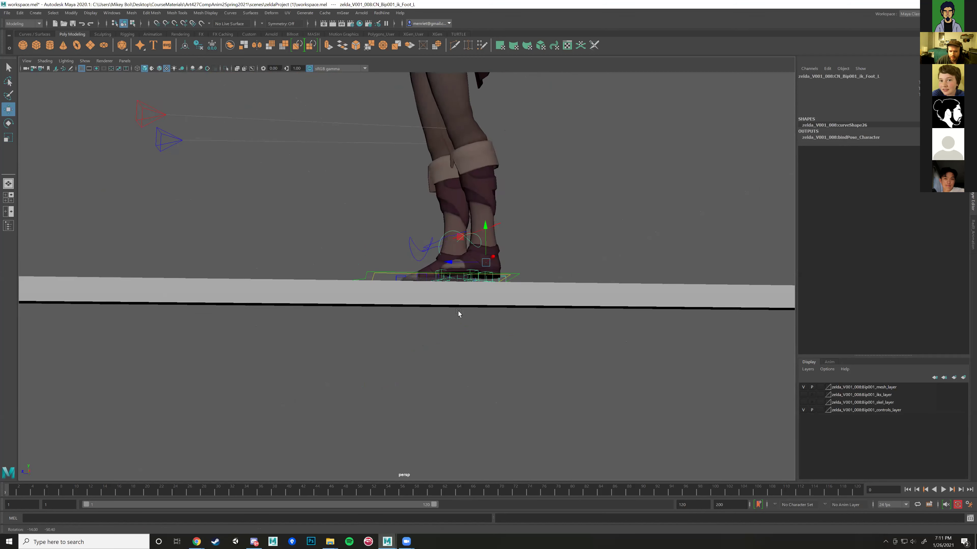
Step: Try to slide the left foot IK control backward along the beam
{"action": "scroll", "coordinate": [459, 327], "scroll_direction": "down", "scroll_amount": 4}
{"action": "scroll", "coordinate": [459, 327], "scroll_direction": "up", "scroll_amount": 3}
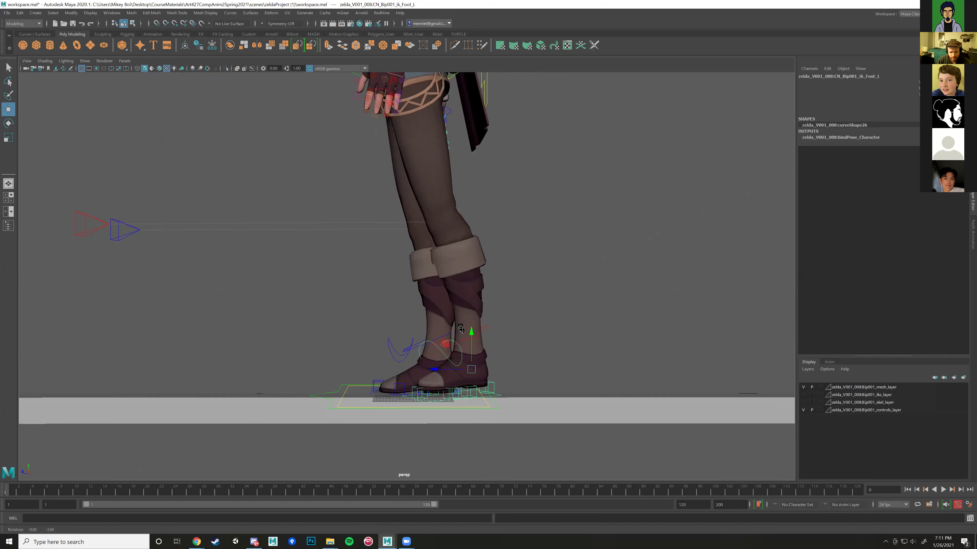
{"action": "left_click_drag", "start_coordinate": [472, 372], "coordinate": [578, 368]}
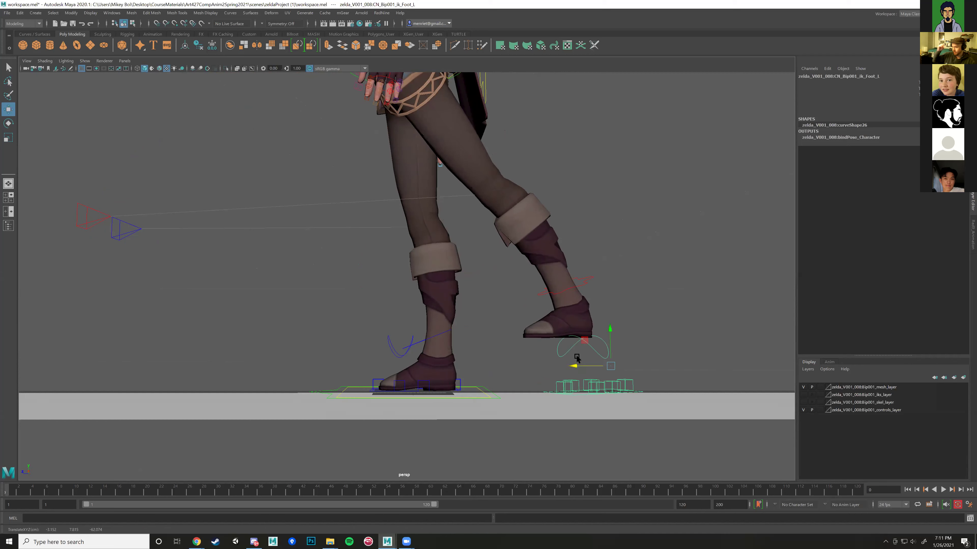
{"action": "key", "text": "ctrl+z"}
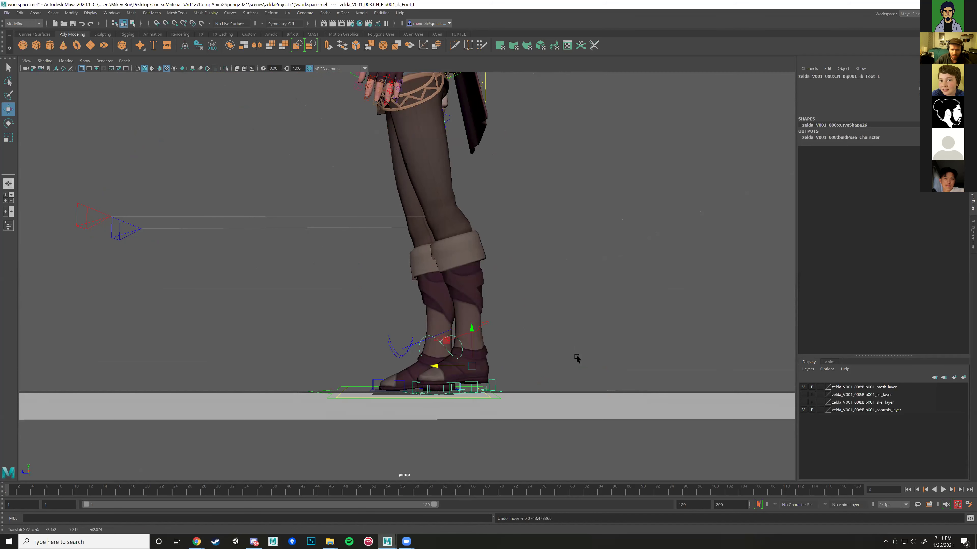
Step: Lower the pelvis control slightly so that the character's knees bend over the beam
{"action": "scroll", "coordinate": [478, 200], "scroll_direction": "down", "scroll_amount": 3}
{"action": "scroll", "coordinate": [400, 213], "scroll_direction": "up", "scroll_amount": 4}
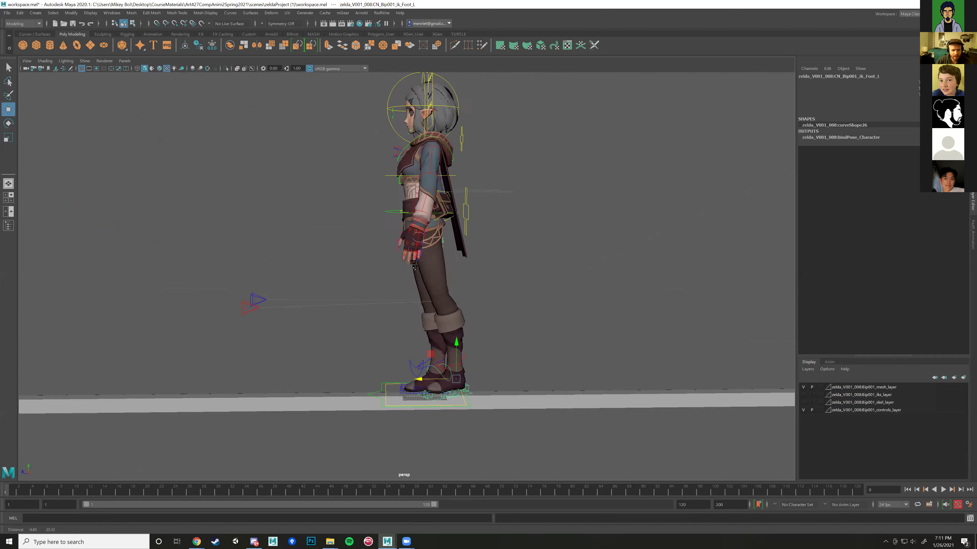
{"action": "left_click", "coordinate": [389, 195]}
{"action": "left_click_drag", "start_coordinate": [389, 196], "coordinate": [410, 214], "text": "alt"}
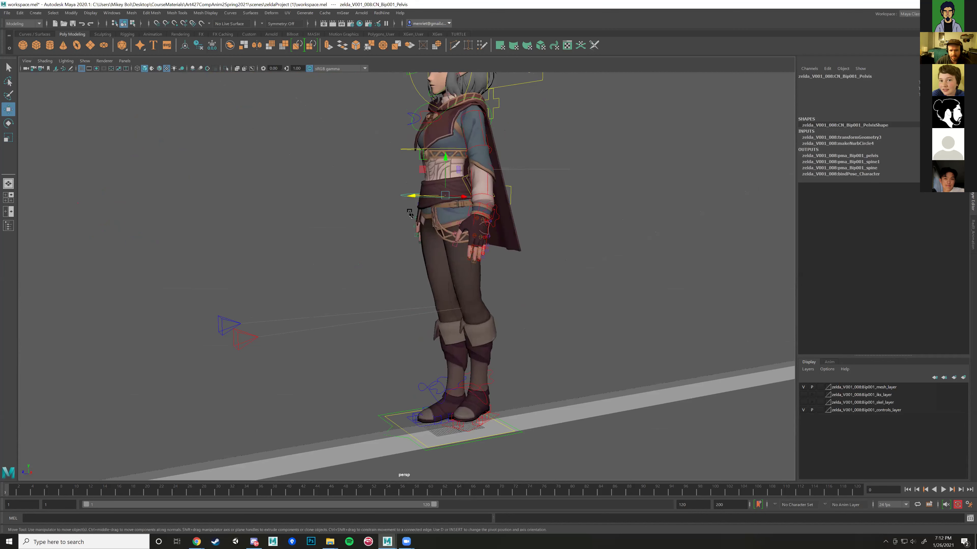
{"action": "left_click_drag", "start_coordinate": [448, 158], "coordinate": [447, 169]}
{"action": "left_click_drag", "start_coordinate": [539, 207], "coordinate": [491, 322], "text": "alt"}
{"action": "scroll", "coordinate": [454, 267], "scroll_direction": "up", "scroll_amount": 5}
{"action": "left_click_drag", "start_coordinate": [422, 265], "coordinate": [338, 382], "text": "alt"}
Step: Check the leg and foot positions in the paused Tight Rope frame in Chrome, and return to Maya
{"action": "mouse_move", "coordinate": [199, 541]}
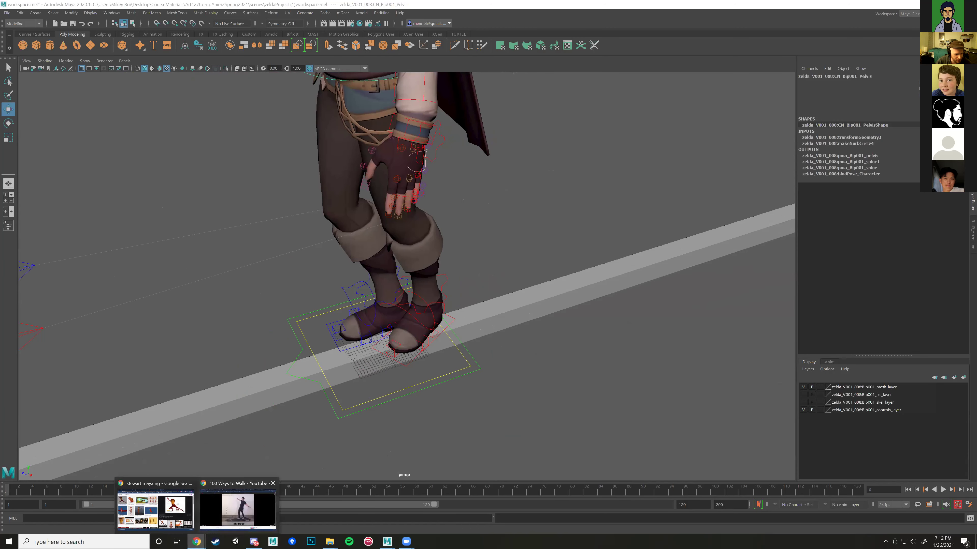
{"action": "left_click", "coordinate": [234, 508]}
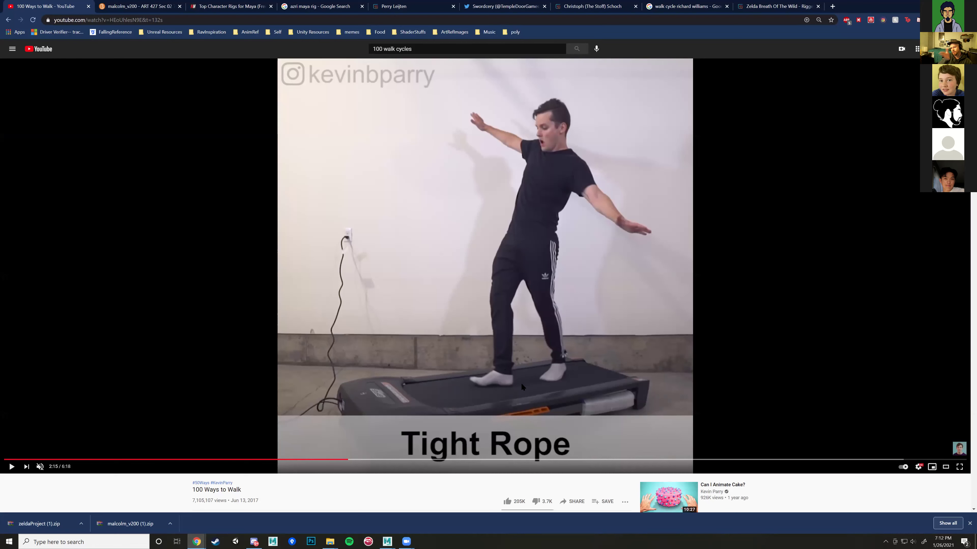
{"action": "mouse_move", "coordinate": [387, 541]}
{"action": "left_click", "coordinate": [408, 515]}
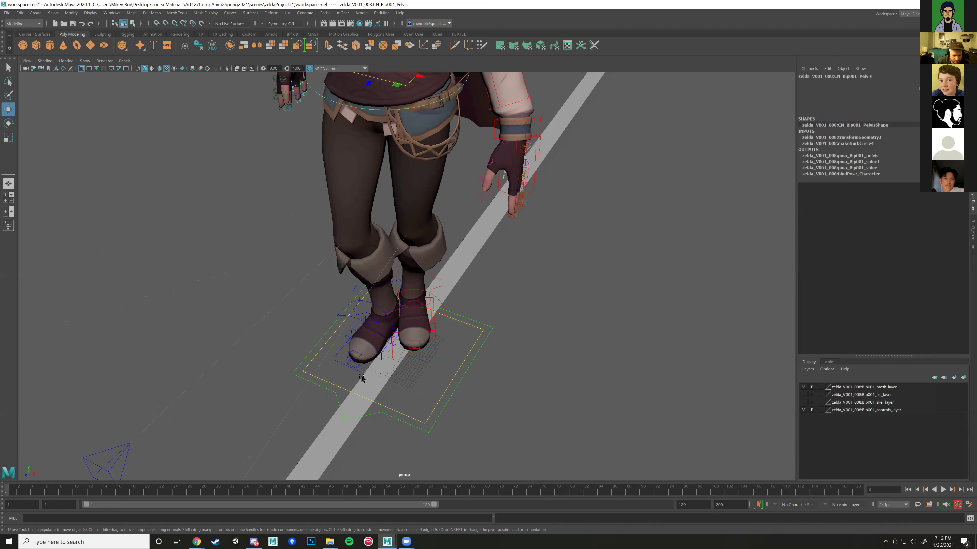
Step: Move the right foot IK control forward onto the beam ahead of the left foot, with its toes turned slightly outward
{"action": "left_click_drag", "start_coordinate": [360, 375], "coordinate": [403, 240], "text": "alt"}
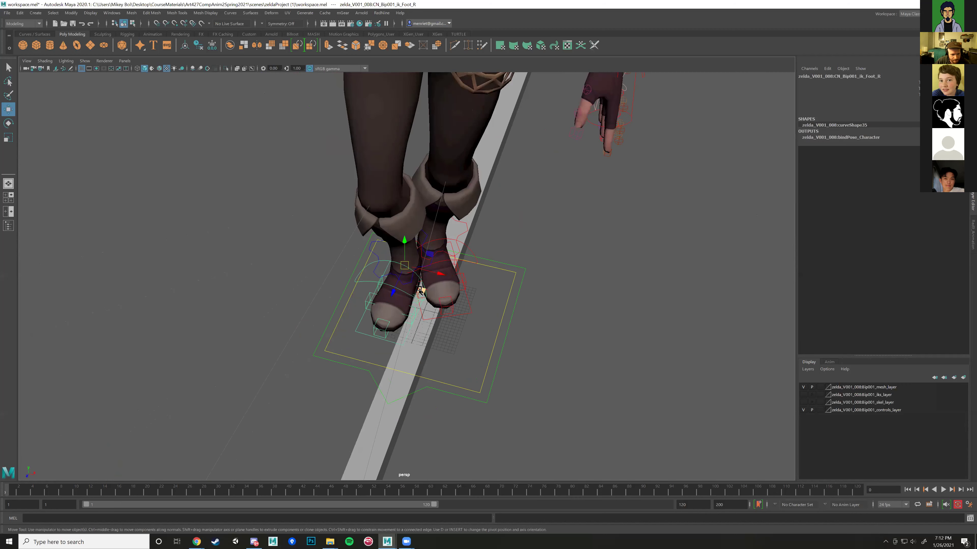
{"action": "left_click", "coordinate": [423, 319]}
{"action": "left_click_drag", "start_coordinate": [423, 318], "coordinate": [432, 348]}
{"action": "key", "text": "e"}
{"action": "key", "text": "w"}
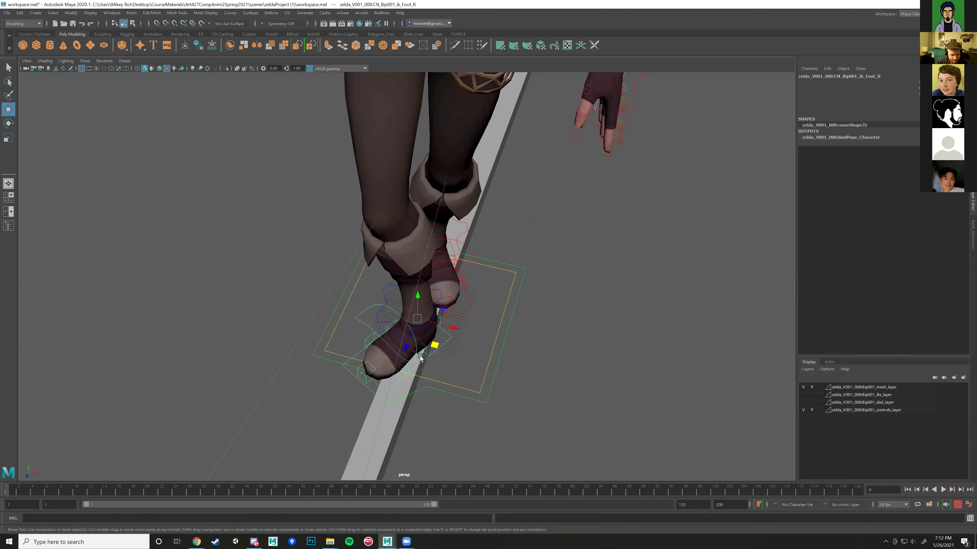
{"action": "middle_click_drag", "start_coordinate": [433, 348], "coordinate": [436, 349]}
{"action": "left_click_drag", "start_coordinate": [436, 349], "coordinate": [348, 322], "text": "alt"}
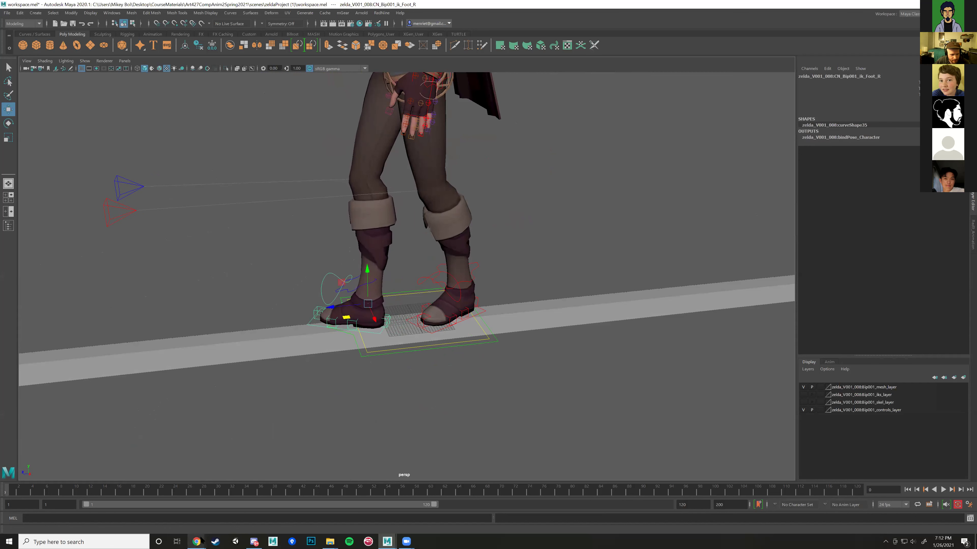
Step: Compare the stride with the Tight Rope reference in Chrome, return to Maya, and select the pelvis control
{"action": "mouse_move", "coordinate": [197, 542]}
{"action": "left_click", "coordinate": [230, 520]}
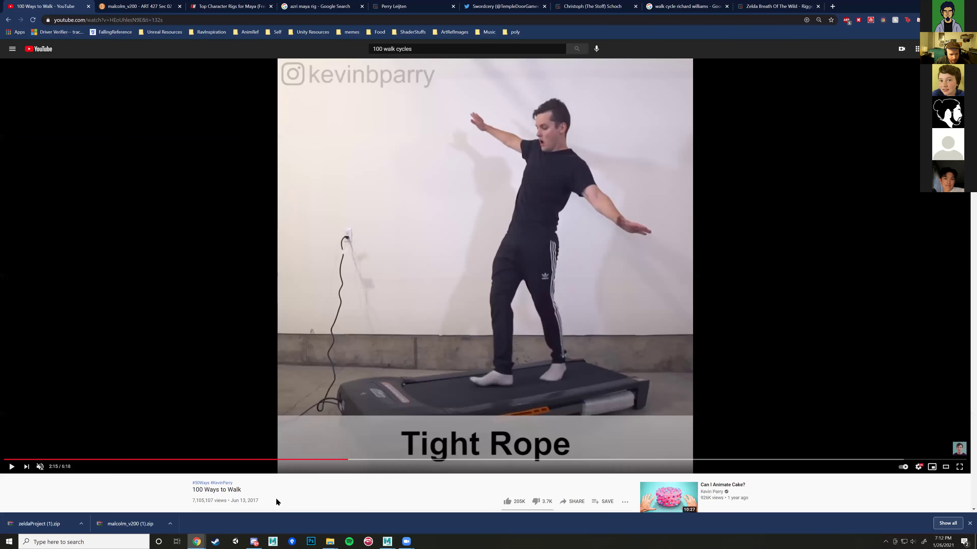
{"action": "mouse_move", "coordinate": [390, 540]}
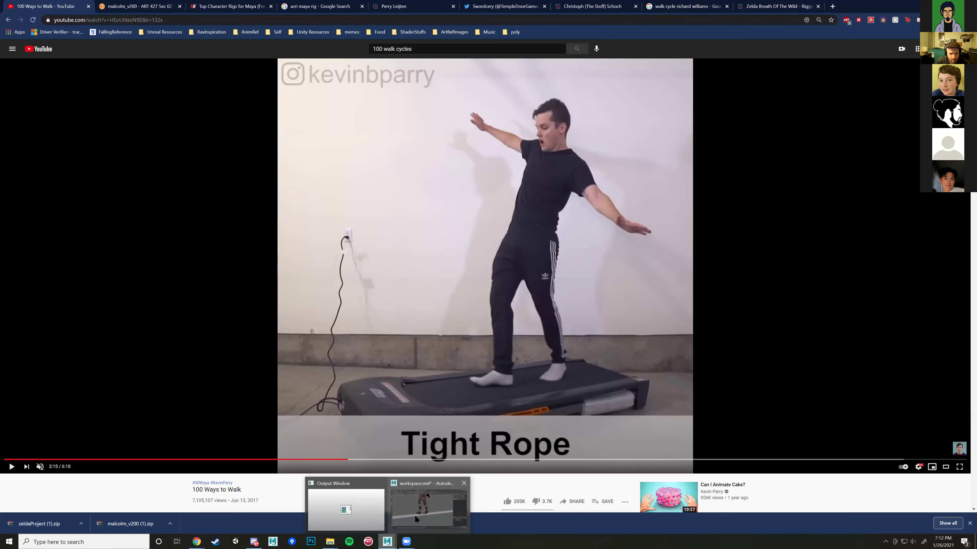
{"action": "left_click", "coordinate": [415, 517]}
{"action": "scroll", "coordinate": [484, 393], "scroll_direction": "down", "scroll_amount": 5}
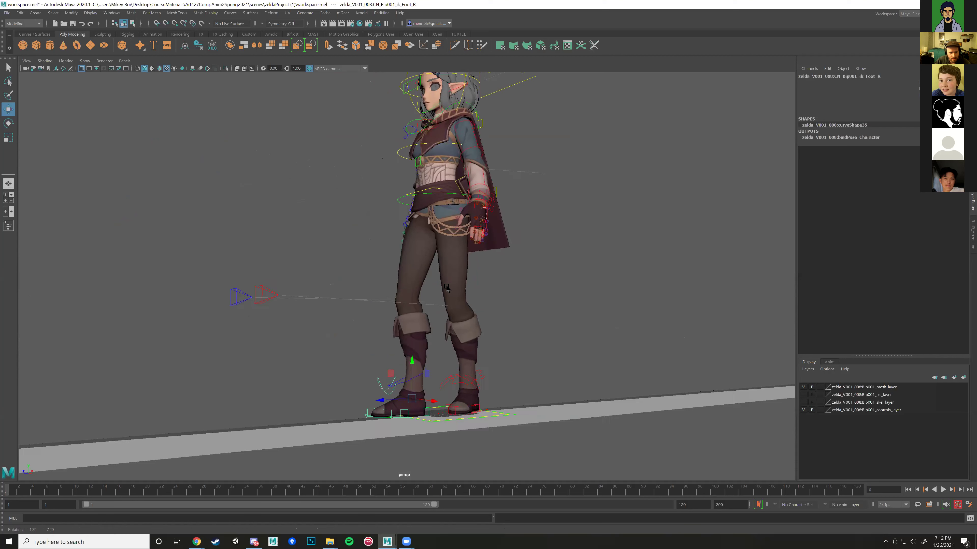
{"action": "left_click", "coordinate": [402, 243]}
{"action": "scroll", "coordinate": [402, 247], "scroll_direction": "up", "scroll_amount": 1}
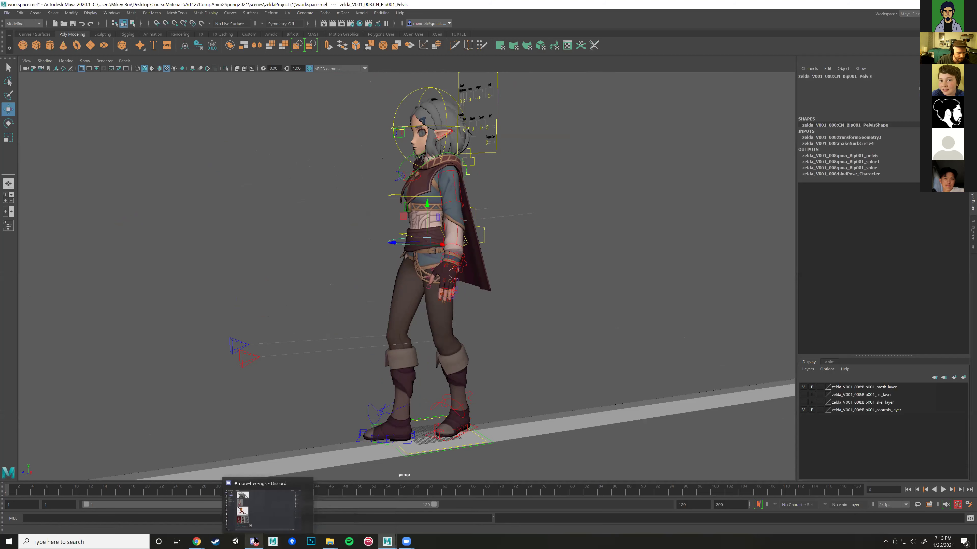
Step: Check the hip and torso lean in the Tight Rope reference frame in Chrome, and return to Maya
{"action": "left_click", "coordinate": [250, 502]}
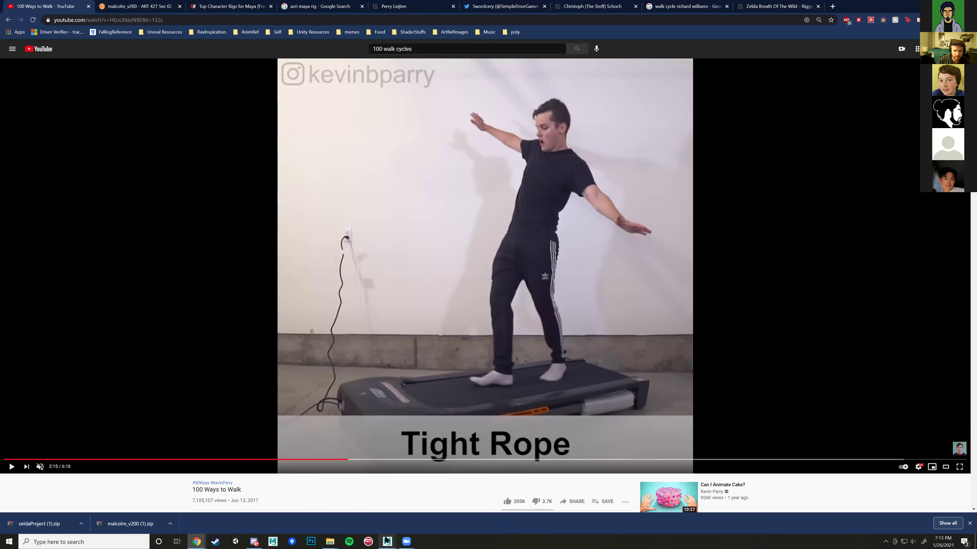
{"action": "mouse_move", "coordinate": [387, 540]}
{"action": "left_click", "coordinate": [427, 504]}
Step: Try to rotate the character's hips with the pelvis control
{"action": "left_click_drag", "start_coordinate": [447, 277], "coordinate": [455, 217], "text": "alt"}
{"action": "key", "text": "e"}
{"action": "key", "text": "ctrl+z"}
{"action": "scroll", "coordinate": [415, 319], "scroll_direction": "up", "scroll_amount": 6}
{"action": "key", "text": "w"}
{"action": "left_click", "coordinate": [413, 330]}
{"action": "left_click", "coordinate": [417, 244]}
{"action": "mouse_move", "coordinate": [455, 217]}
{"action": "middle_mouse_down"}
{"action": "mouse_move", "coordinate": [464, 212]}
{"action": "mouse_move", "coordinate": [462, 235]}
{"action": "mouse_move", "coordinate": [454, 221]}
{"action": "middle_mouse_up"}
{"action": "left_click_drag", "start_coordinate": [454, 221], "coordinate": [468, 179], "text": "alt"}
Step: Try to rotate and shift the upper body with the chest control
{"action": "left_click", "coordinate": [435, 268]}
{"action": "key", "text": "e"}
{"action": "left_click", "coordinate": [548, 250]}
{"action": "scroll", "coordinate": [559, 279], "scroll_direction": "up", "scroll_amount": 3}
{"action": "key", "text": "w"}
{"action": "key", "text": "ctrl+z"}
{"action": "left_click", "coordinate": [467, 179]}
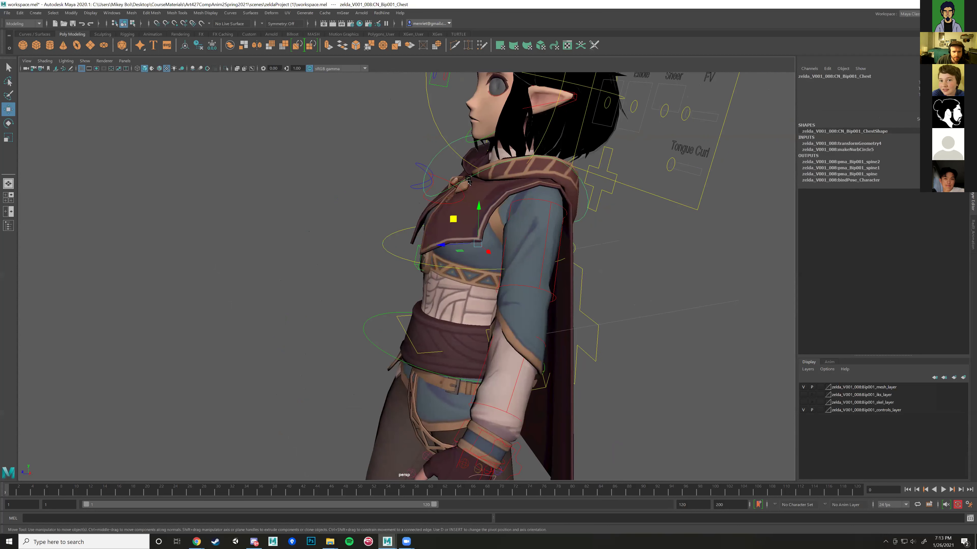
{"action": "mouse_move", "coordinate": [453, 219]}
{"action": "left_mouse_down"}
{"action": "mouse_move", "coordinate": [470, 230]}
{"action": "mouse_move", "coordinate": [442, 227]}
{"action": "left_mouse_up"}
{"action": "key", "text": "ctrl+z"}
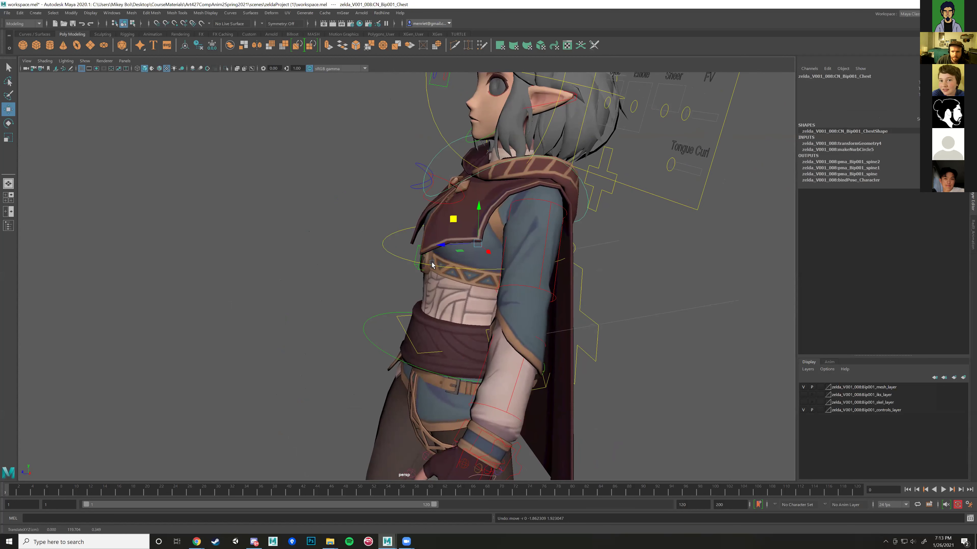
Step: Select the rig's settings control above the head and examine its list of visibility and look attributes
{"action": "left_click", "coordinate": [403, 324]}
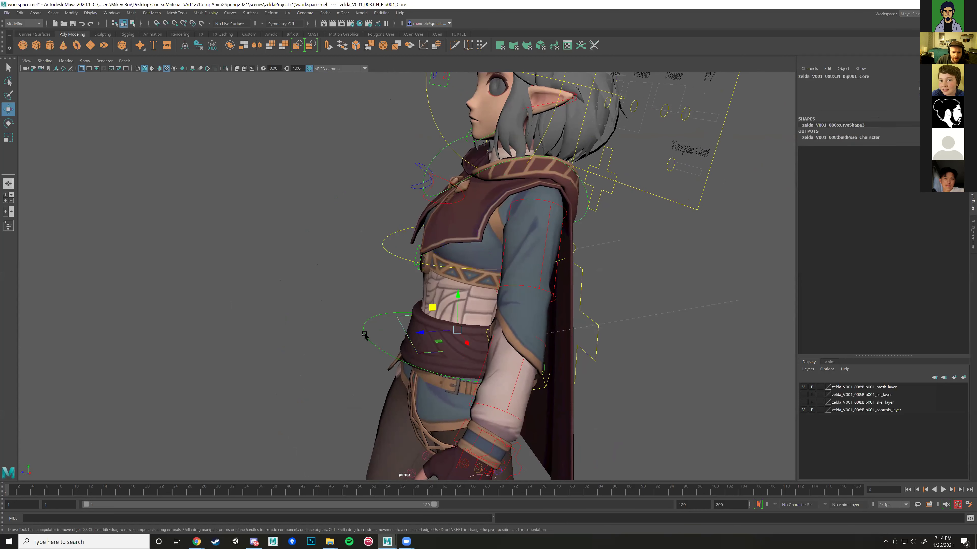
{"action": "left_click_drag", "start_coordinate": [386, 331], "coordinate": [539, 295], "text": "alt"}
{"action": "left_click", "coordinate": [496, 235]}
{"action": "right_click_drag", "start_coordinate": [539, 306], "coordinate": [450, 135], "text": "alt"}
{"action": "left_click_drag", "start_coordinate": [448, 98], "coordinate": [482, 130]}
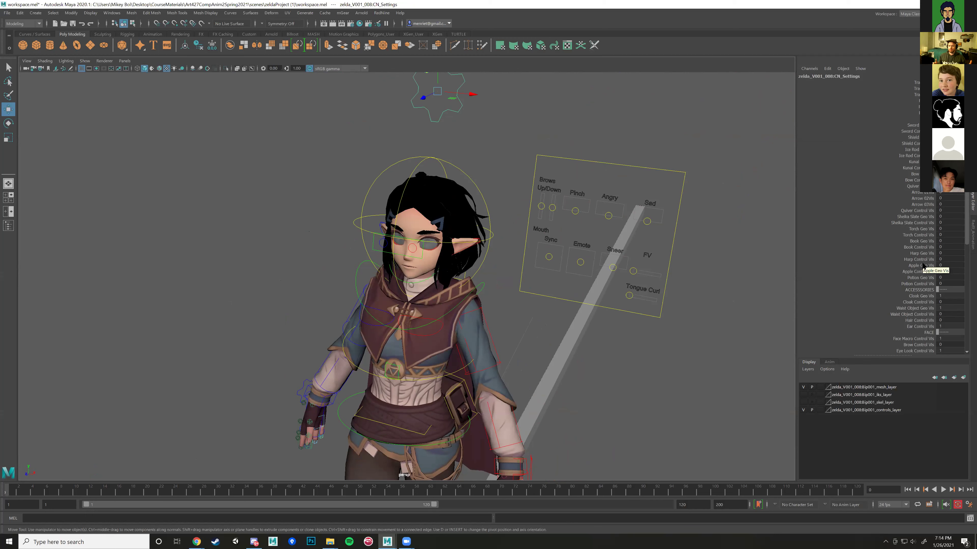
{"action": "scroll", "coordinate": [910, 310], "scroll_direction": "down", "scroll_amount": 5}
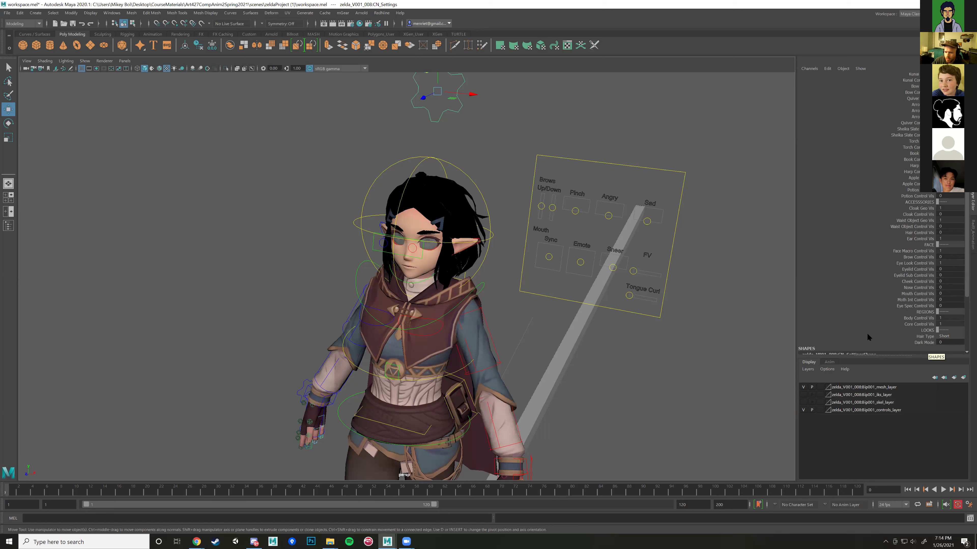
{"action": "scroll", "coordinate": [858, 279], "scroll_direction": "up", "scroll_amount": 3}
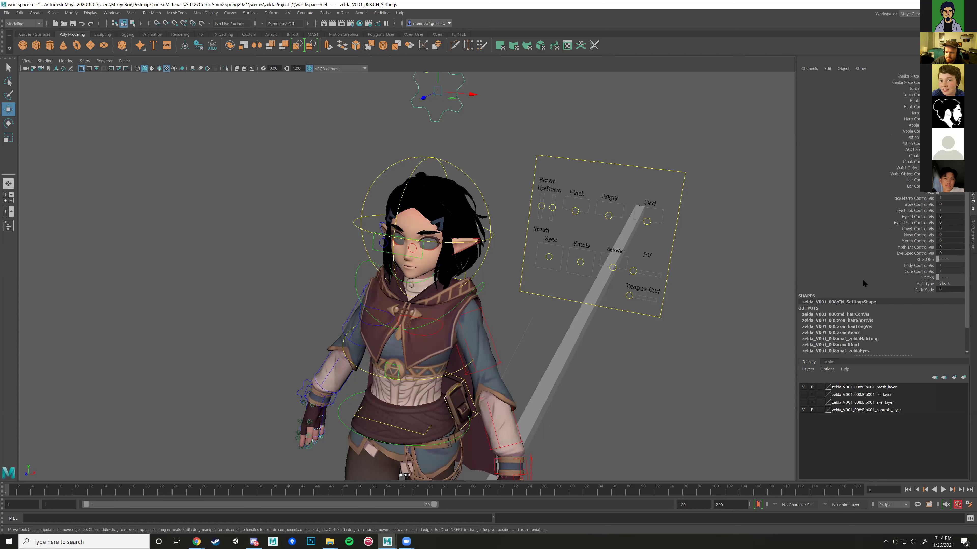
{"action": "scroll", "coordinate": [857, 281], "scroll_direction": "up", "scroll_amount": 2}
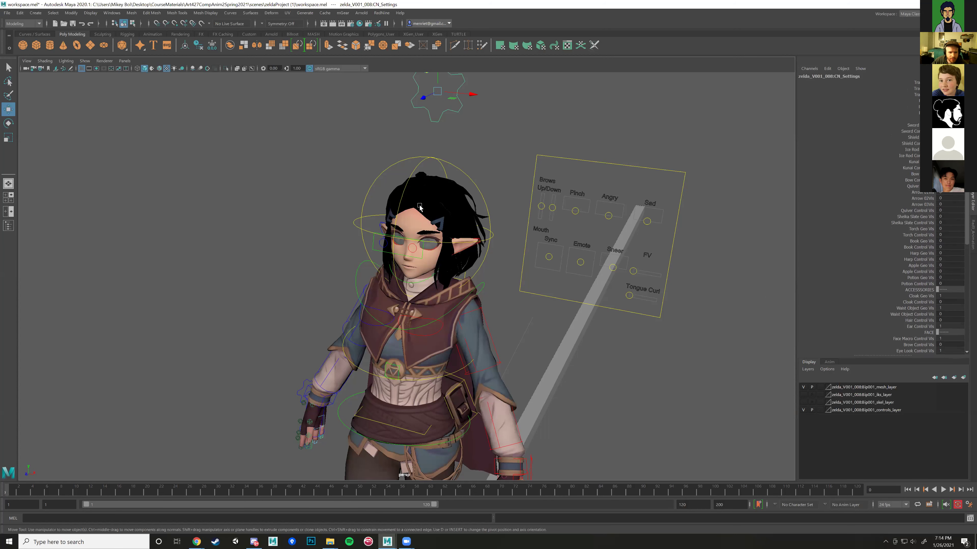
Step: Try to rotate the torso with the core control at the waist
{"action": "left_click_drag", "start_coordinate": [491, 228], "coordinate": [552, 214], "text": "alt"}
{"action": "left_click_drag", "start_coordinate": [474, 263], "coordinate": [365, 195], "text": "alt"}
{"action": "left_click_drag", "start_coordinate": [448, 281], "coordinate": [390, 223], "text": "alt"}
{"action": "left_click", "coordinate": [385, 282]}
{"action": "left_click", "coordinate": [433, 358]}
{"action": "left_click_drag", "start_coordinate": [399, 274], "coordinate": [402, 313], "text": "alt"}
{"action": "key", "text": "e"}
{"action": "key", "text": "ctrl+z"}
{"action": "right_click_drag", "start_coordinate": [401, 313], "coordinate": [401, 283], "text": "alt"}
{"action": "left_click_drag", "start_coordinate": [400, 282], "coordinate": [403, 312]}
{"action": "right_click_drag", "start_coordinate": [403, 312], "coordinate": [400, 326], "text": "alt"}
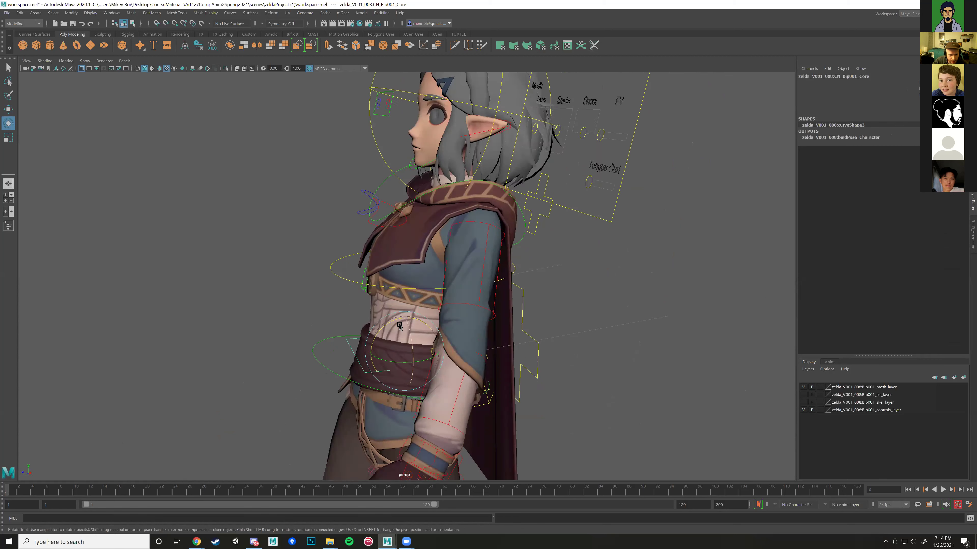
Step: Rotate the chest control backward about 19 degrees so that the upper body leans back
{"action": "left_click", "coordinate": [398, 218]}
{"action": "left_click_drag", "start_coordinate": [418, 235], "coordinate": [430, 236]}
{"action": "left_click_drag", "start_coordinate": [426, 236], "coordinate": [411, 191], "text": "alt"}
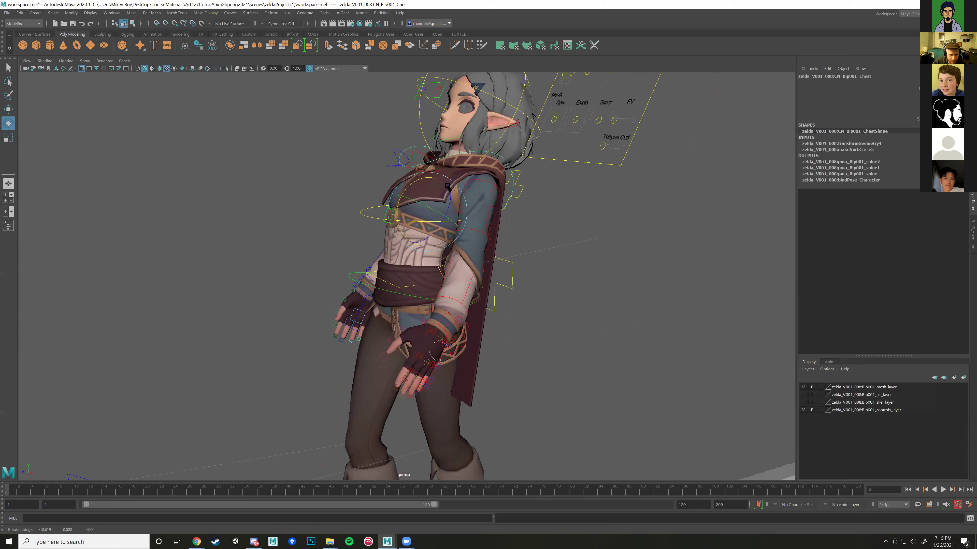
Step: Select the left upper arm FK control, check the arm pose in the Tight Rope reference in Chrome, and return to Maya
{"action": "left_click", "coordinate": [488, 185]}
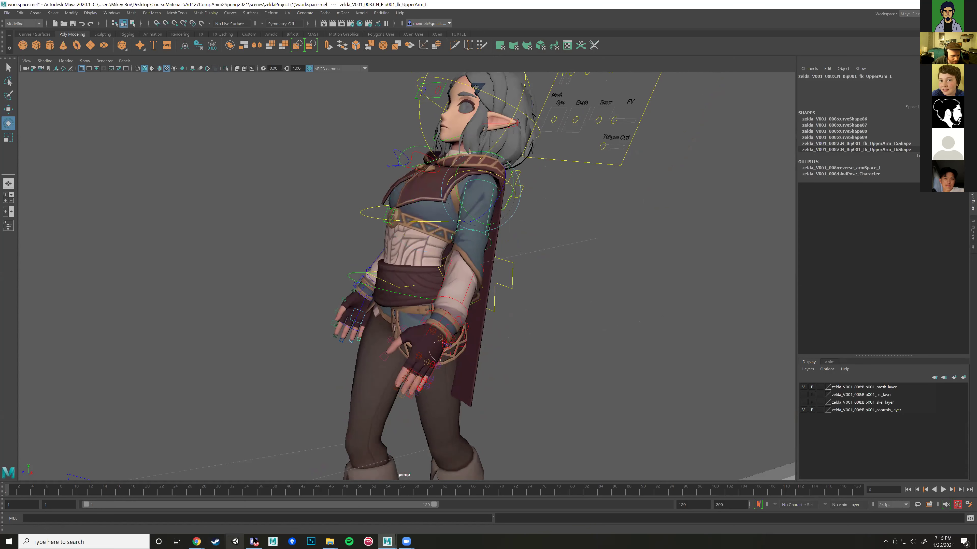
{"action": "scroll", "coordinate": [493, 308], "scroll_direction": "down", "scroll_amount": 5}
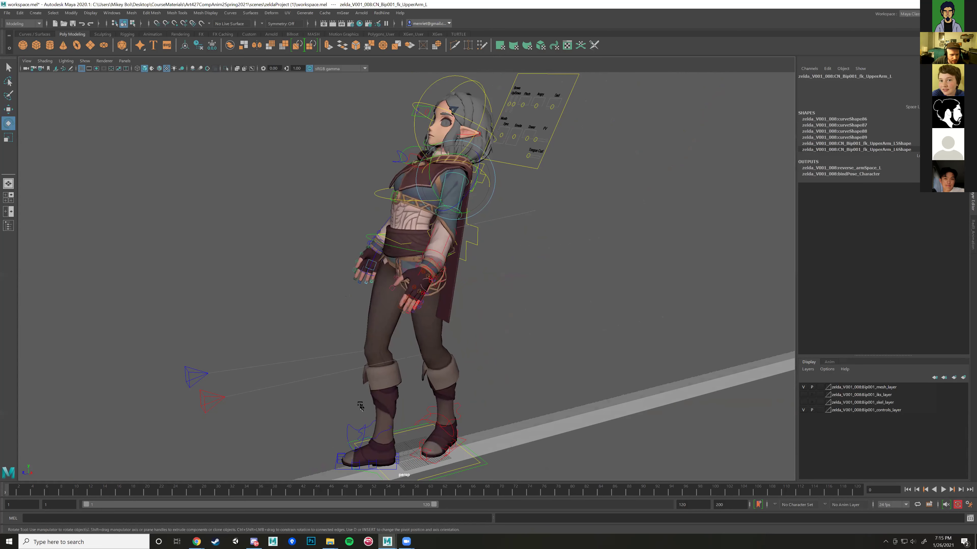
{"action": "mouse_move", "coordinate": [197, 541]}
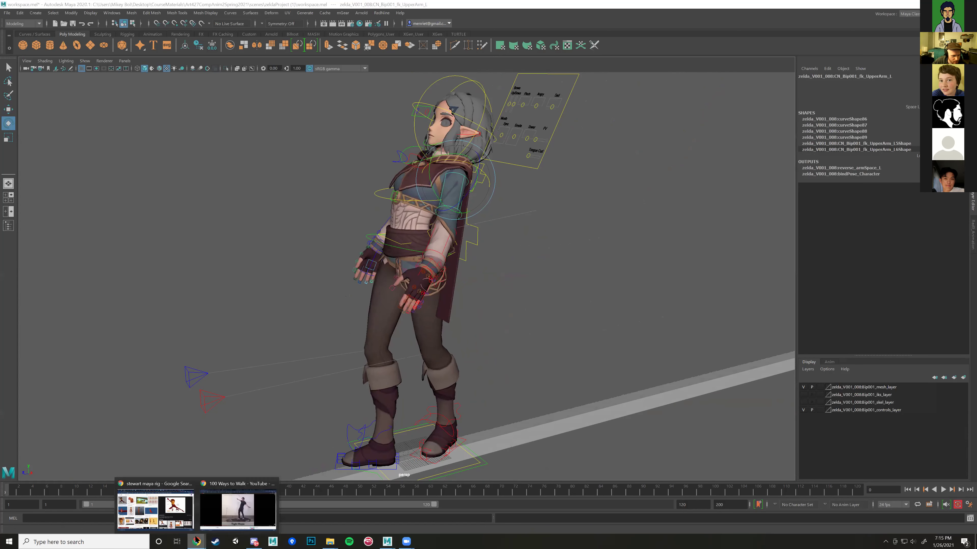
{"action": "left_click", "coordinate": [226, 512]}
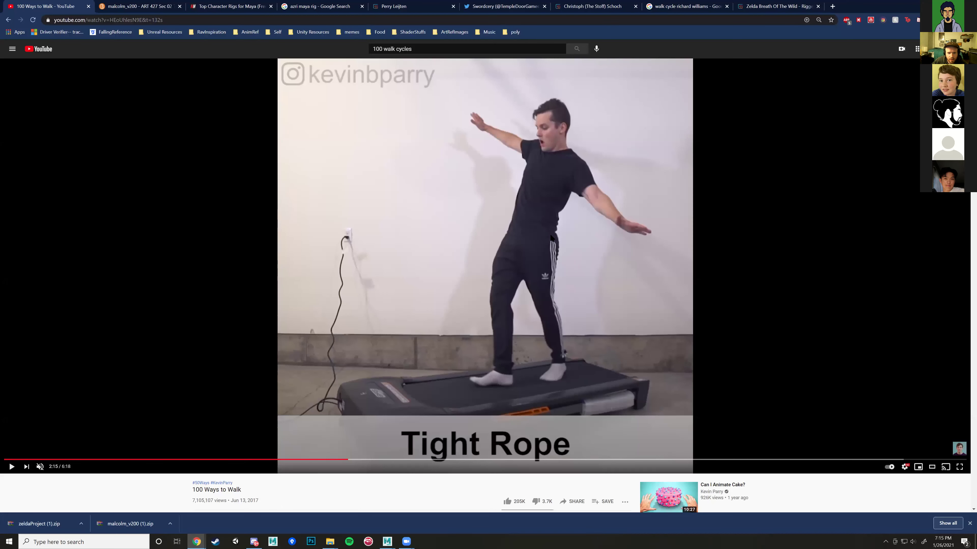
{"action": "mouse_move", "coordinate": [387, 542]}
{"action": "left_click", "coordinate": [427, 498]}
{"action": "scroll", "coordinate": [419, 287], "scroll_direction": "down", "scroll_amount": 3}
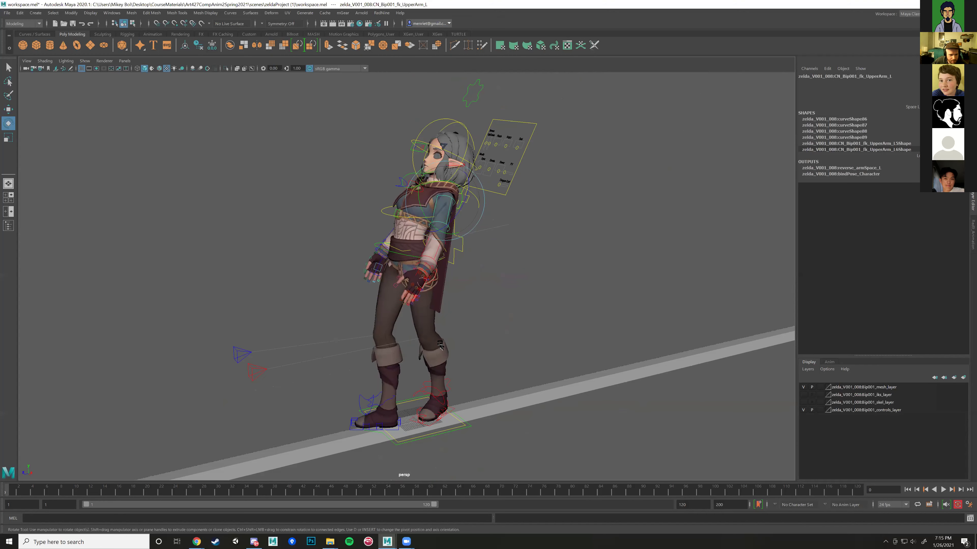
Step: Try to move the left foot IK and pelvis controls together along the beam
{"action": "left_click", "coordinate": [434, 424]}
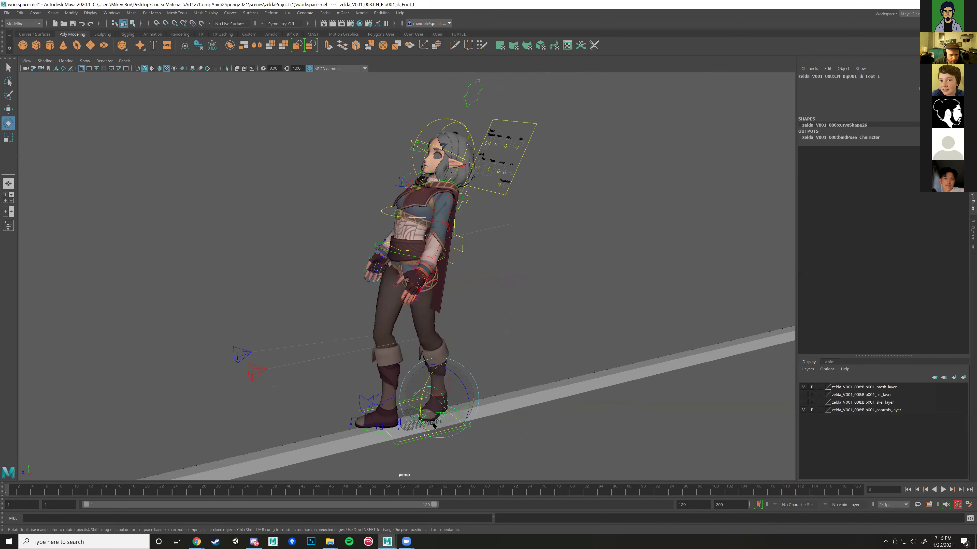
{"action": "left_click", "coordinate": [379, 242]}
{"action": "mouse_move", "coordinate": [378, 242]}
{"action": "left_mouse_down", "text": "alt"}
{"action": "mouse_move", "coordinate": [415, 289]}
{"action": "mouse_move", "coordinate": [381, 253]}
{"action": "mouse_move", "coordinate": [389, 250]}
{"action": "left_mouse_up", "text": "alt"}
{"action": "key", "text": "w"}
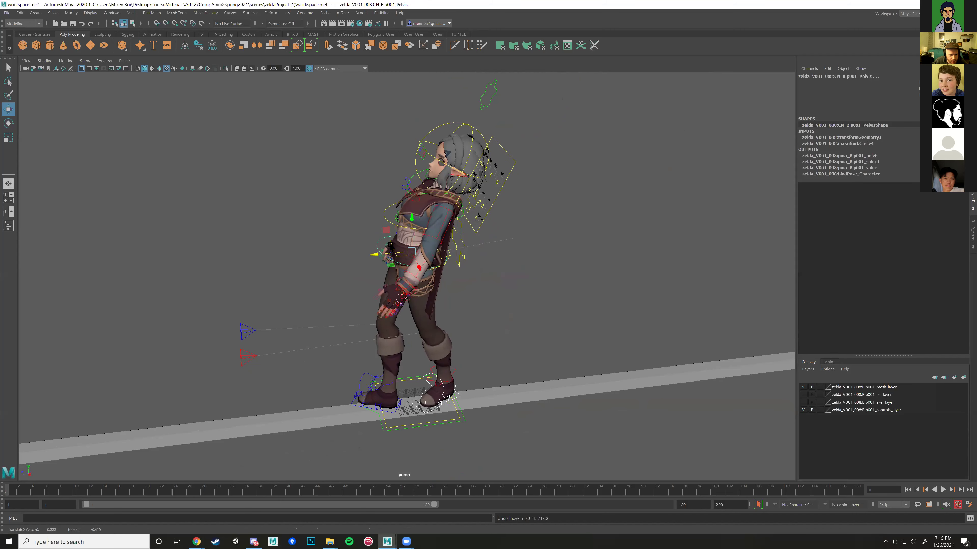
{"action": "left_click", "coordinate": [392, 246]}
{"action": "left_click", "coordinate": [416, 392]}
{"action": "key", "text": "ctrl+z"}
{"action": "key", "text": "ctrl+z"}
{"action": "key", "text": "ctrl+z"}
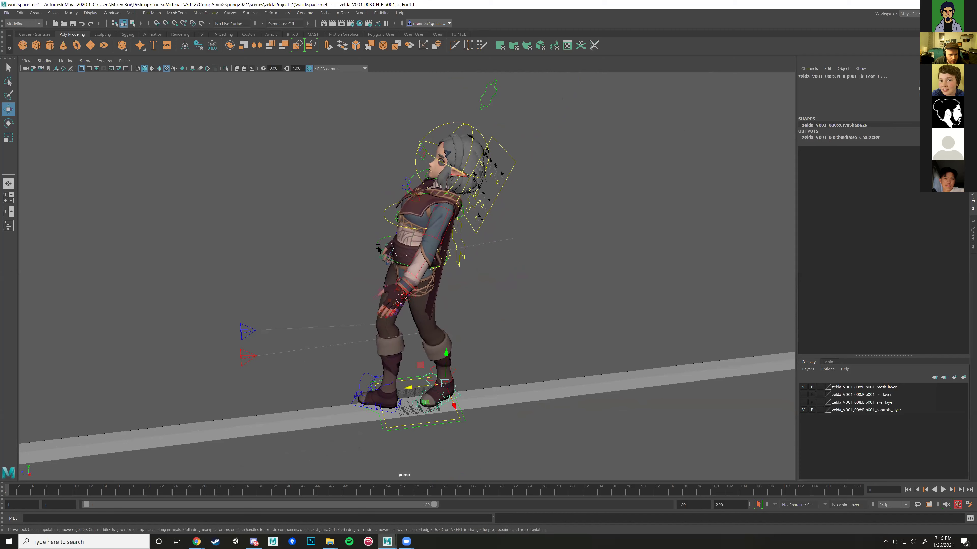
Step: Select the pelvis and chest controls and shift them slightly backward along the beam
{"action": "left_click", "coordinate": [404, 254]}
{"action": "scroll", "coordinate": [406, 338], "scroll_direction": "up", "scroll_amount": 3}
{"action": "left_click_drag", "start_coordinate": [406, 342], "coordinate": [396, 290], "text": "alt"}
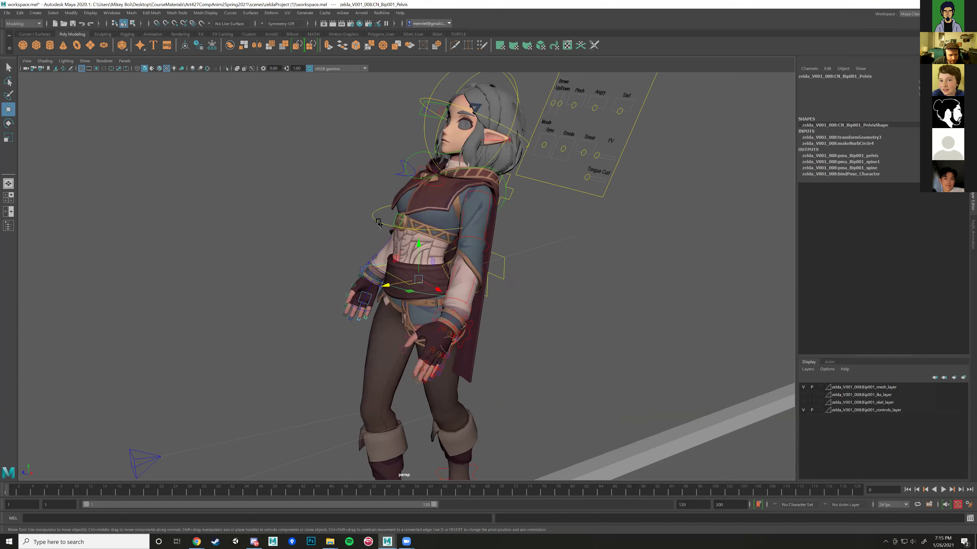
{"action": "left_click", "coordinate": [399, 219]}
{"action": "left_click_drag", "start_coordinate": [408, 222], "coordinate": [400, 218]}
{"action": "left_click", "coordinate": [382, 284]}
{"action": "mouse_move", "coordinate": [389, 289]}
{"action": "left_mouse_down"}
{"action": "mouse_move", "coordinate": [427, 284]}
{"action": "mouse_move", "coordinate": [397, 285]}
{"action": "left_mouse_up"}
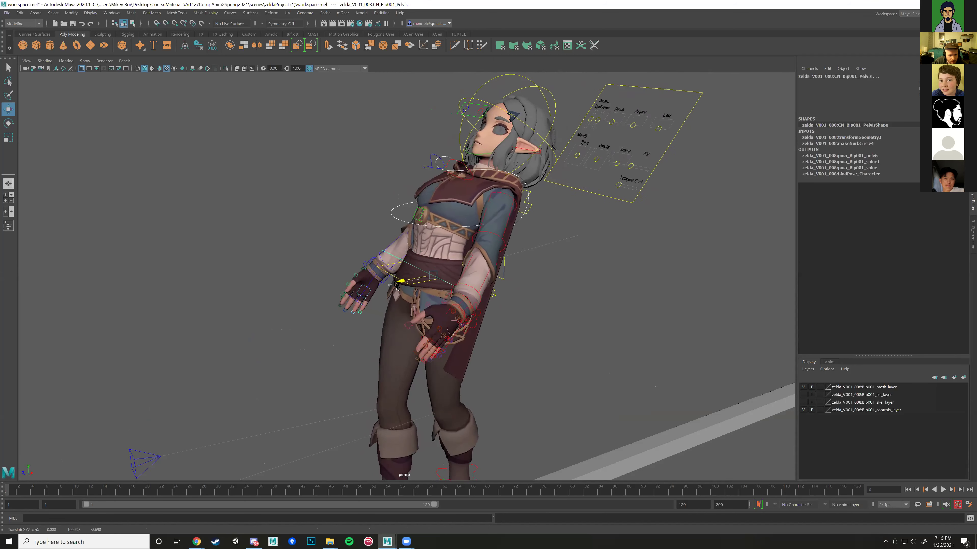
Step: Shift the chest control slightly forward and rotate it so that the upper body leans back less
{"action": "right_click_drag", "start_coordinate": [530, 331], "coordinate": [498, 328], "text": "alt"}
{"action": "left_click_drag", "start_coordinate": [498, 328], "coordinate": [448, 207], "text": "alt"}
{"action": "left_click", "coordinate": [463, 197]}
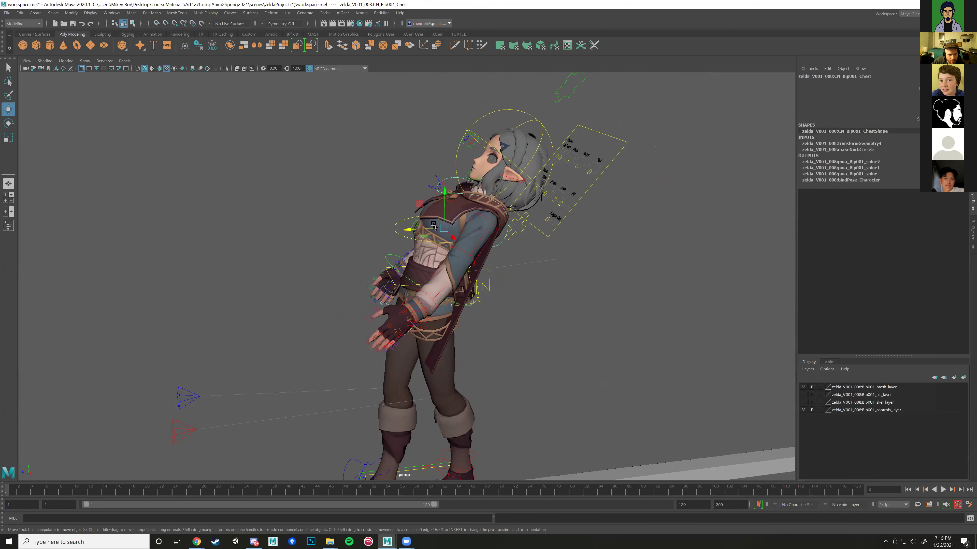
{"action": "left_click_drag", "start_coordinate": [433, 226], "coordinate": [431, 225]}
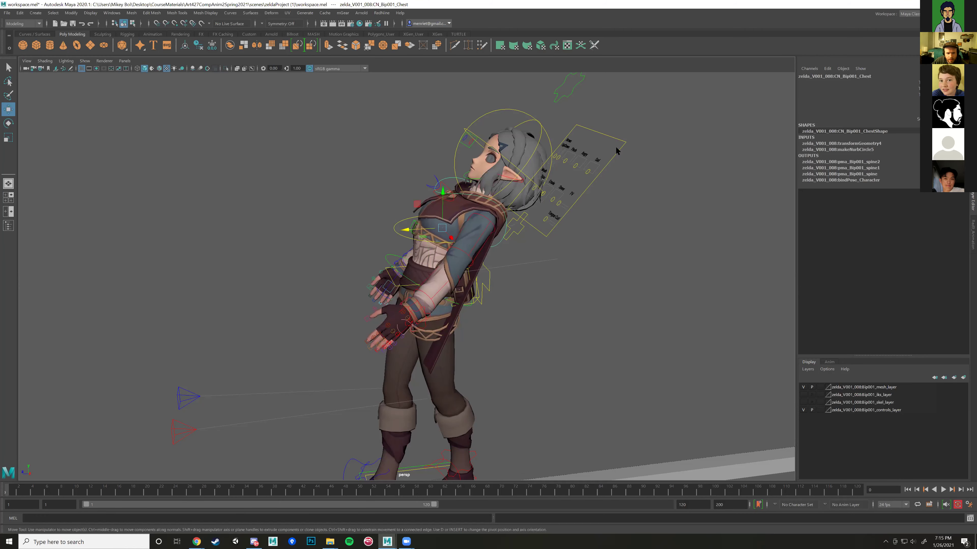
{"action": "key", "text": "e"}
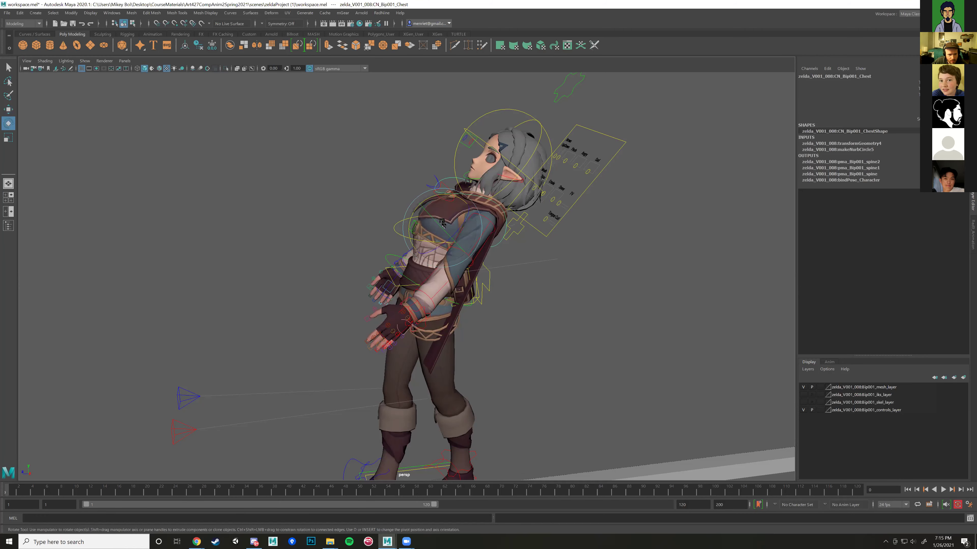
{"action": "left_click_drag", "start_coordinate": [439, 197], "coordinate": [433, 200]}
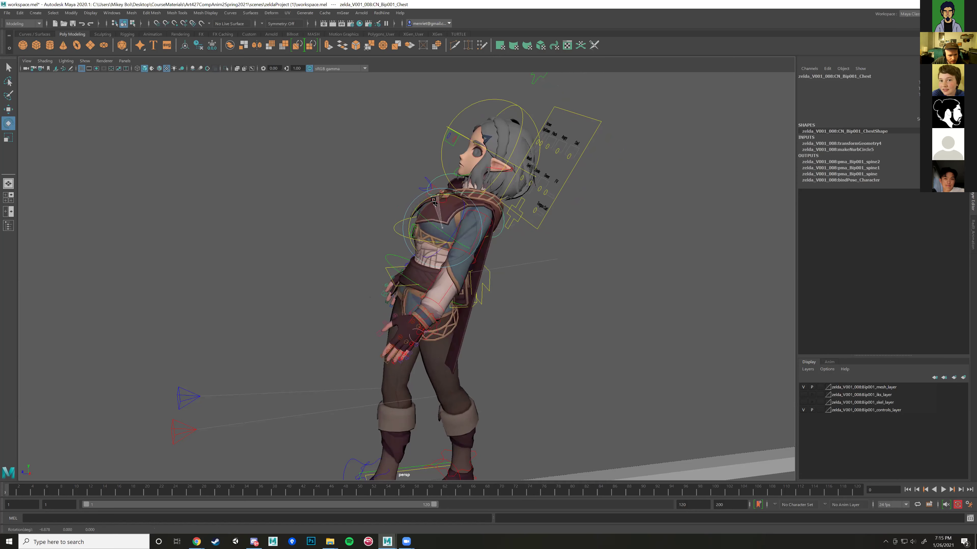
{"action": "key", "text": "ctrl+z"}
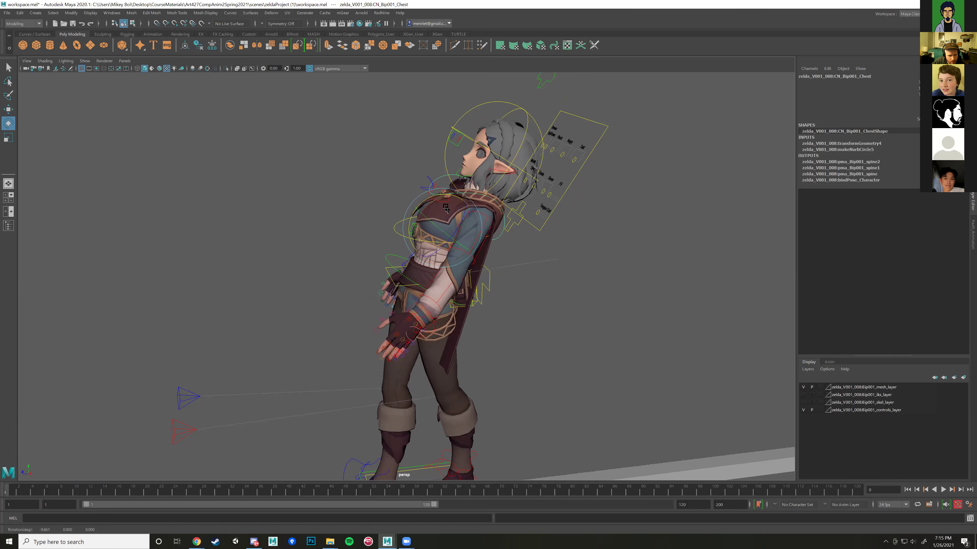
Step: Examine the torso and hip pose from the front and the side with the pelvis control selected
{"action": "middle_click_drag", "start_coordinate": [481, 198], "coordinate": [506, 197], "text": "alt"}
{"action": "scroll", "coordinate": [496, 202], "scroll_direction": "up", "scroll_amount": 2}
{"action": "scroll", "coordinate": [490, 208], "scroll_direction": "up", "scroll_amount": 5}
{"action": "left_click_drag", "start_coordinate": [496, 209], "coordinate": [450, 184], "text": "alt"}
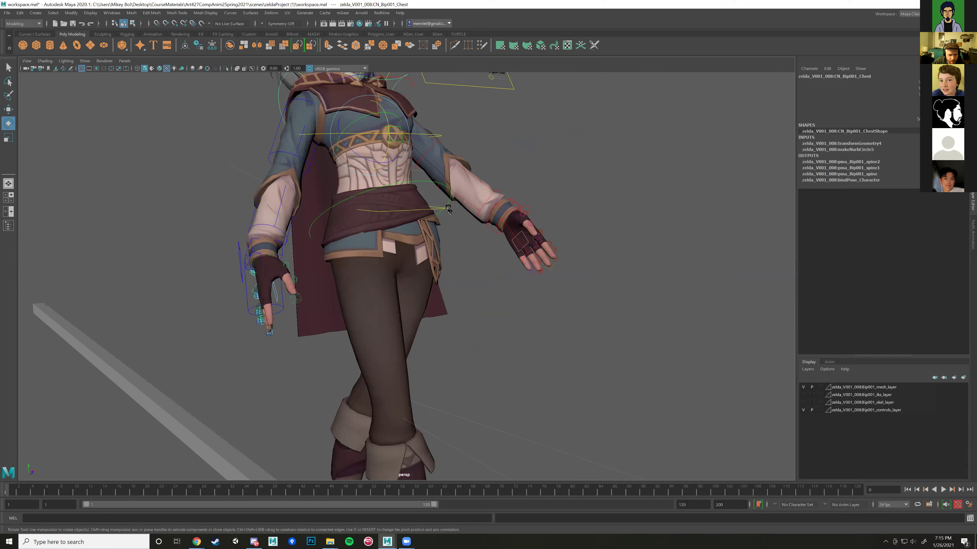
{"action": "left_click", "coordinate": [455, 185]}
{"action": "left_click", "coordinate": [455, 186]}
{"action": "left_click_drag", "start_coordinate": [543, 146], "coordinate": [445, 181], "text": "alt"}
{"action": "scroll", "coordinate": [519, 246], "scroll_direction": "down", "scroll_amount": 3}
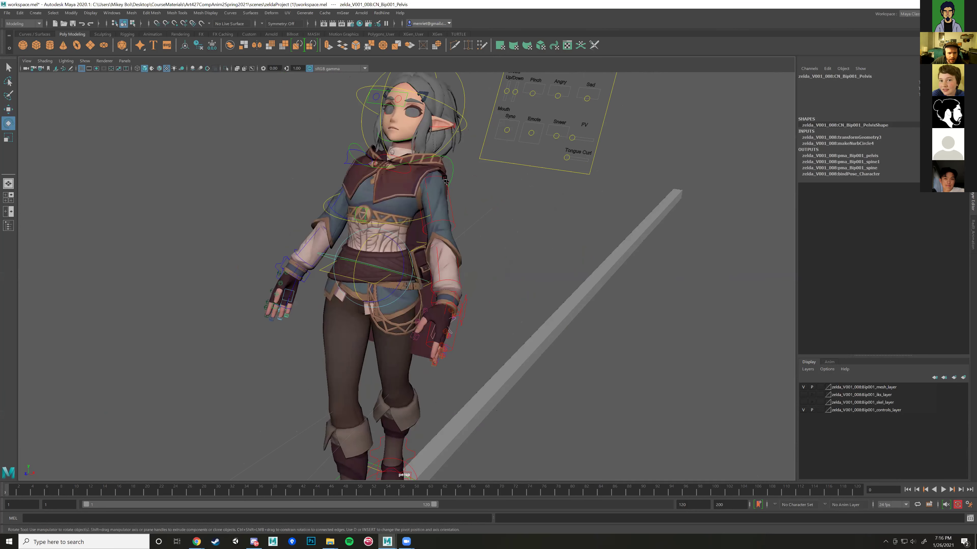
Step: Select the left upper arm FK control, compare the arms with the Tight Rope clip in Chrome, and return to Maya
{"action": "left_click", "coordinate": [445, 181]}
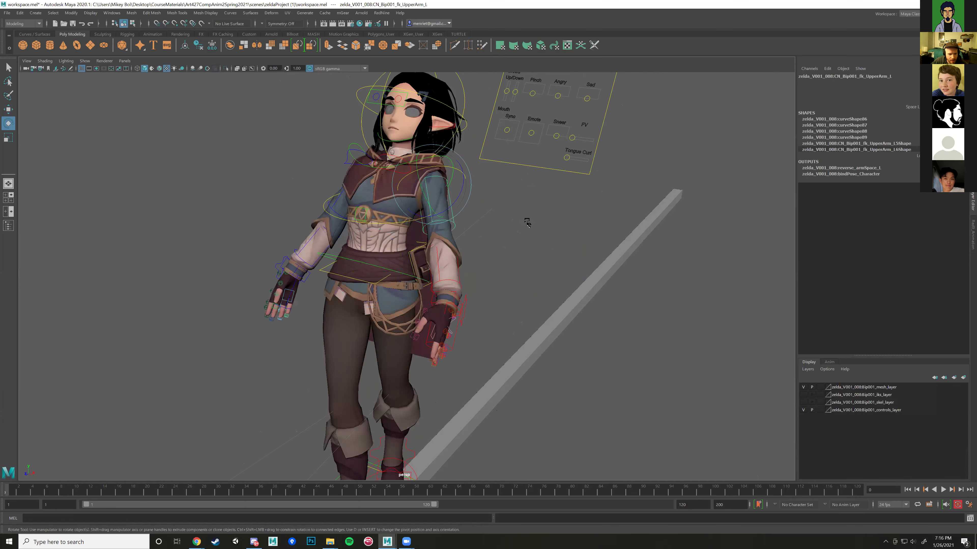
{"action": "scroll", "coordinate": [519, 223], "scroll_direction": "up", "scroll_amount": 2}
{"action": "mouse_move", "coordinate": [196, 542]}
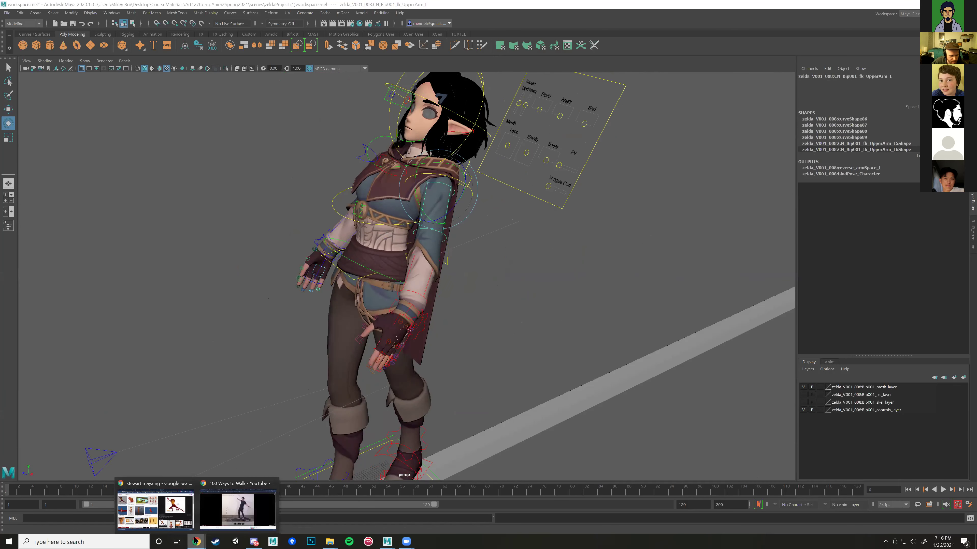
{"action": "left_click", "coordinate": [234, 508]}
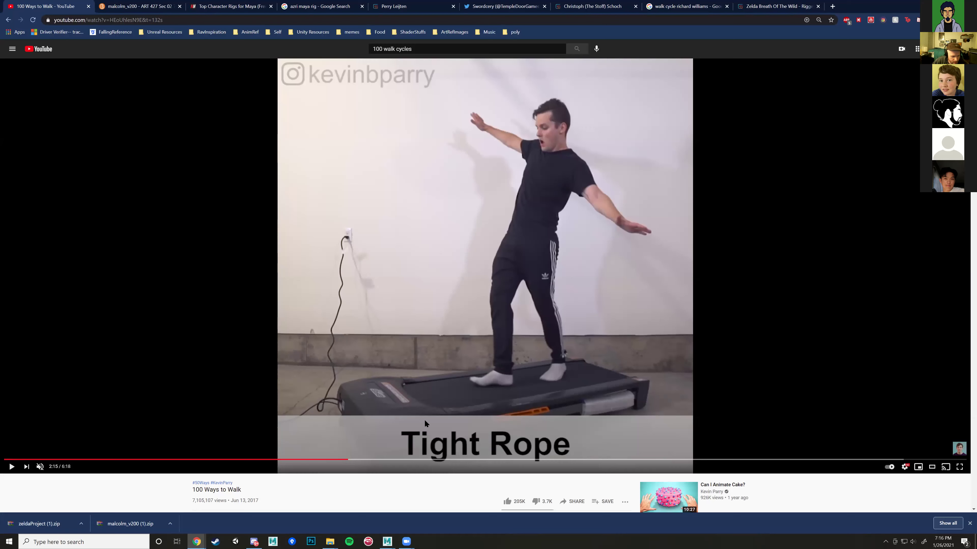
{"action": "mouse_move", "coordinate": [388, 542]}
{"action": "left_click", "coordinate": [346, 504]}
Step: Swing the left arm back and away from the body and rotate the left hand FK control at the wrist
{"action": "left_click_drag", "start_coordinate": [464, 219], "coordinate": [499, 256], "text": "alt"}
{"action": "left_click", "coordinate": [517, 272]}
{"action": "left_click", "coordinate": [492, 298]}
{"action": "left_click", "coordinate": [487, 291]}
{"action": "left_click", "coordinate": [564, 290]}
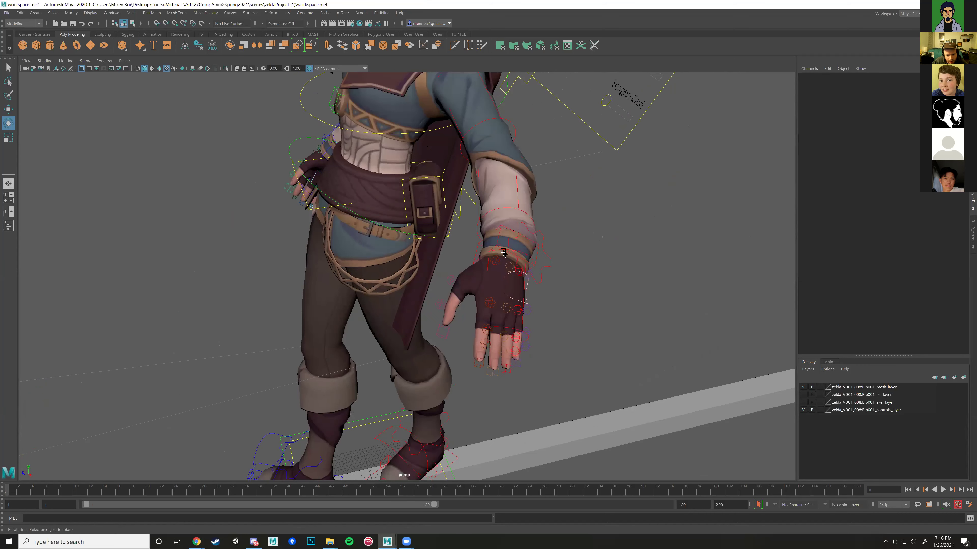
{"action": "left_click", "coordinate": [503, 253]}
{"action": "left_click_drag", "start_coordinate": [561, 264], "coordinate": [509, 328], "text": "alt"}
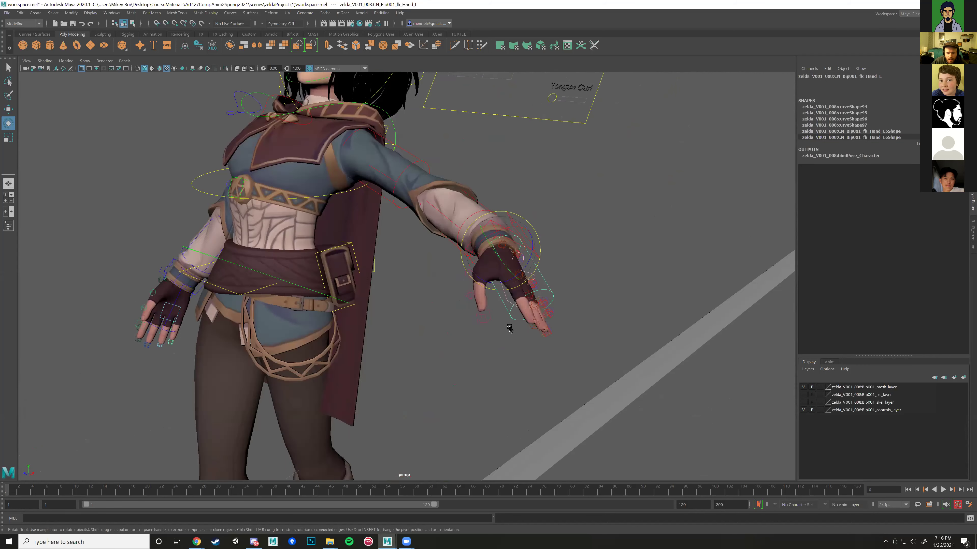
{"action": "scroll", "coordinate": [509, 328], "scroll_direction": "up", "scroll_amount": 2}
{"action": "left_click_drag", "start_coordinate": [535, 257], "coordinate": [458, 299]}
Step: Refine the left upper arm FK rotation from the front and bend the left hand FK control upward at the wrist
{"action": "scroll", "coordinate": [438, 182], "scroll_direction": "up", "scroll_amount": 2}
{"action": "left_click", "coordinate": [437, 166]}
{"action": "left_click_drag", "start_coordinate": [454, 171], "coordinate": [392, 164], "text": "alt"}
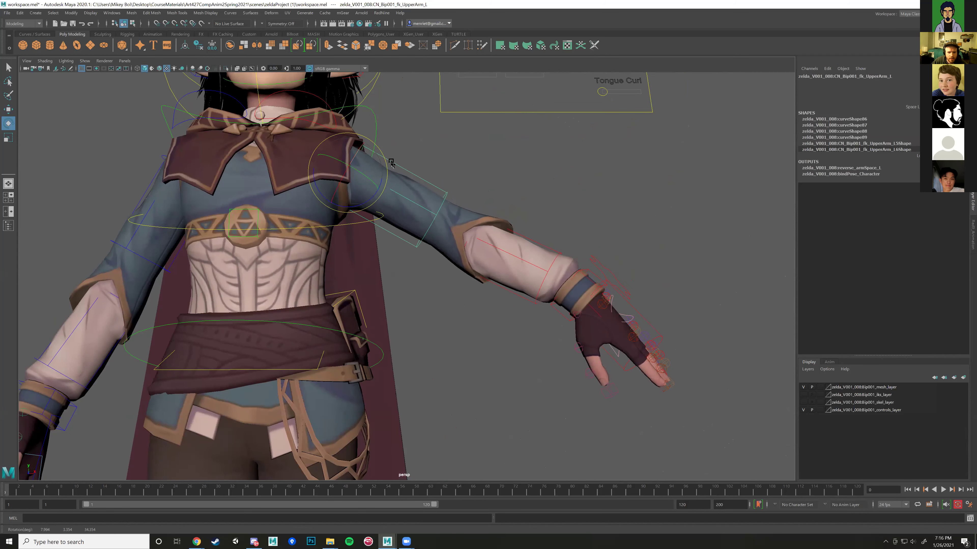
{"action": "left_click", "coordinate": [623, 299]}
{"action": "left_click_drag", "start_coordinate": [599, 266], "coordinate": [588, 271]}
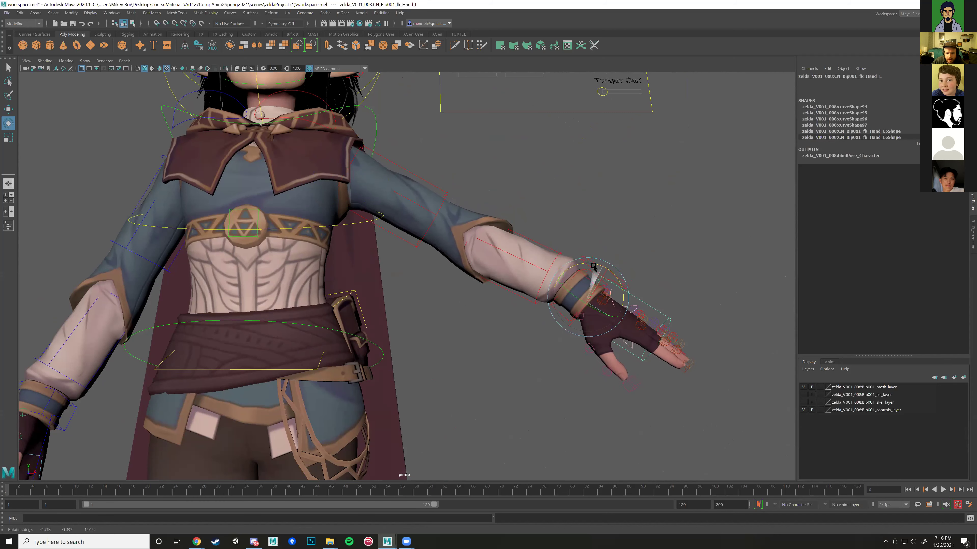
Step: Raise the right upper arm FK control so that the arm extends sideways at about shoulder height
{"action": "scroll", "coordinate": [423, 384], "scroll_direction": "down", "scroll_amount": 3}
{"action": "scroll", "coordinate": [334, 281], "scroll_direction": "down", "scroll_amount": 3}
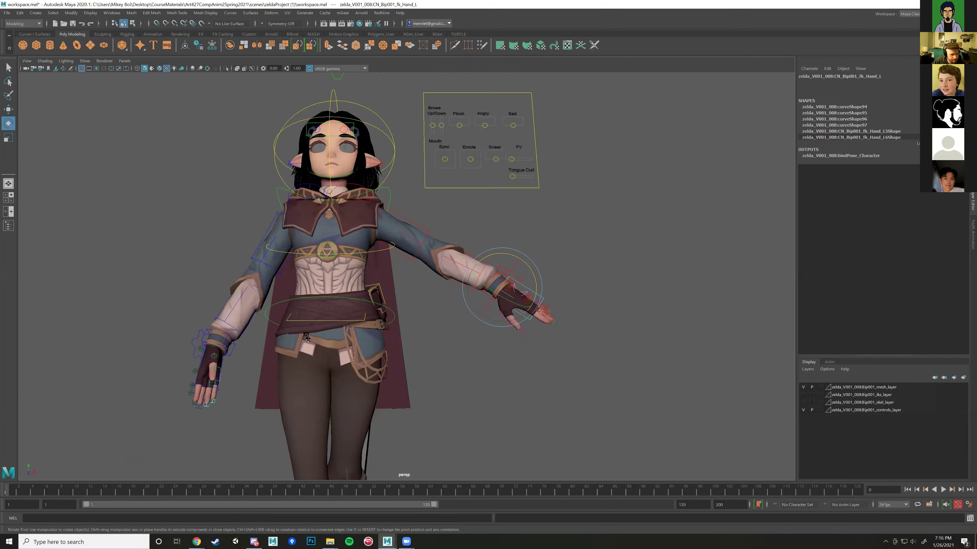
{"action": "left_click", "coordinate": [354, 236]}
{"action": "left_click_drag", "start_coordinate": [375, 253], "coordinate": [337, 249]}
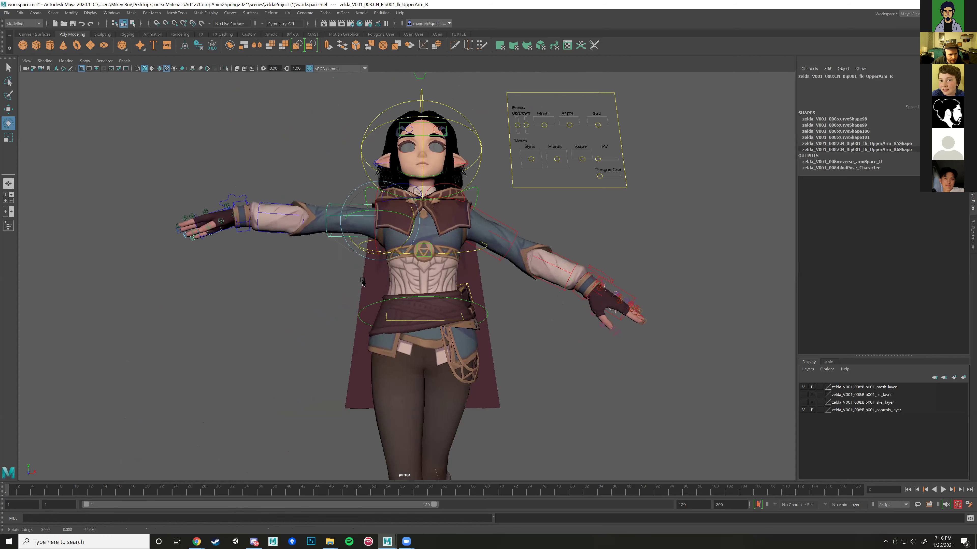
Step: Rotate the right hand FK control at the wrist and reselect the right upper arm FK control
{"action": "scroll", "coordinate": [334, 250], "scroll_direction": "up", "scroll_amount": 3}
{"action": "left_click", "coordinate": [290, 294]}
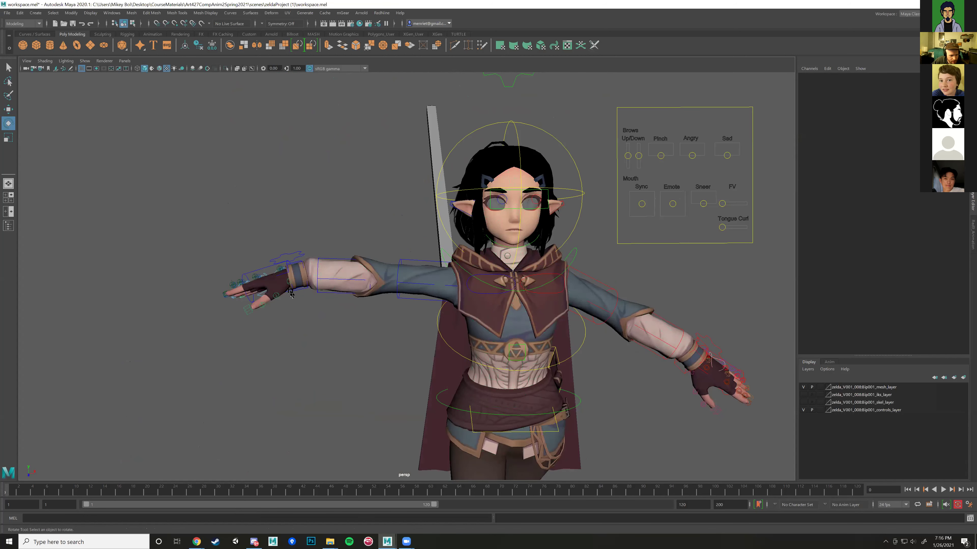
{"action": "left_click", "coordinate": [291, 294]}
{"action": "left_click_drag", "start_coordinate": [309, 287], "coordinate": [483, 304]}
{"action": "left_click", "coordinate": [410, 265]}
{"action": "left_click", "coordinate": [411, 265]}
{"action": "scroll", "coordinate": [483, 305], "scroll_direction": "up", "scroll_amount": 5}
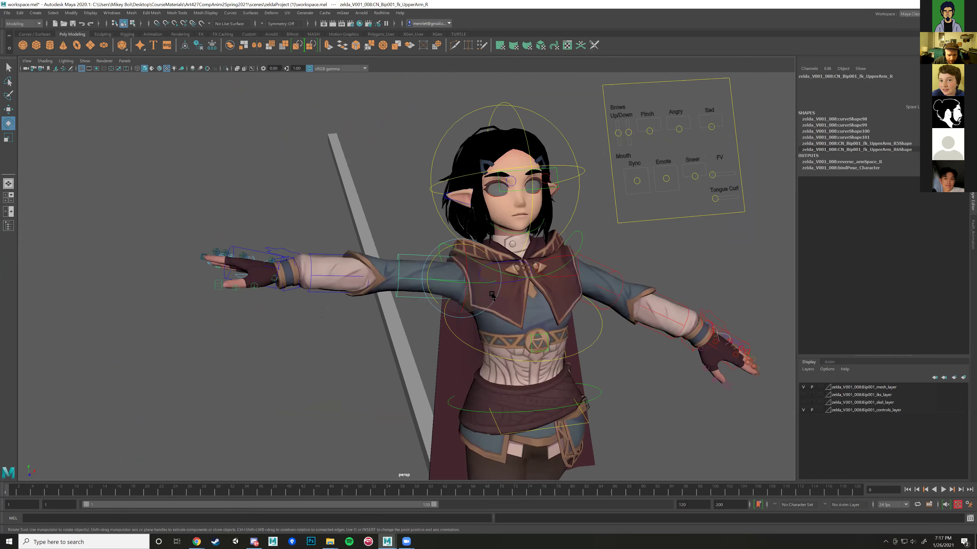
{"action": "key", "text": "w"}
{"action": "scroll", "coordinate": [581, 318], "scroll_direction": "up", "scroll_amount": 1}
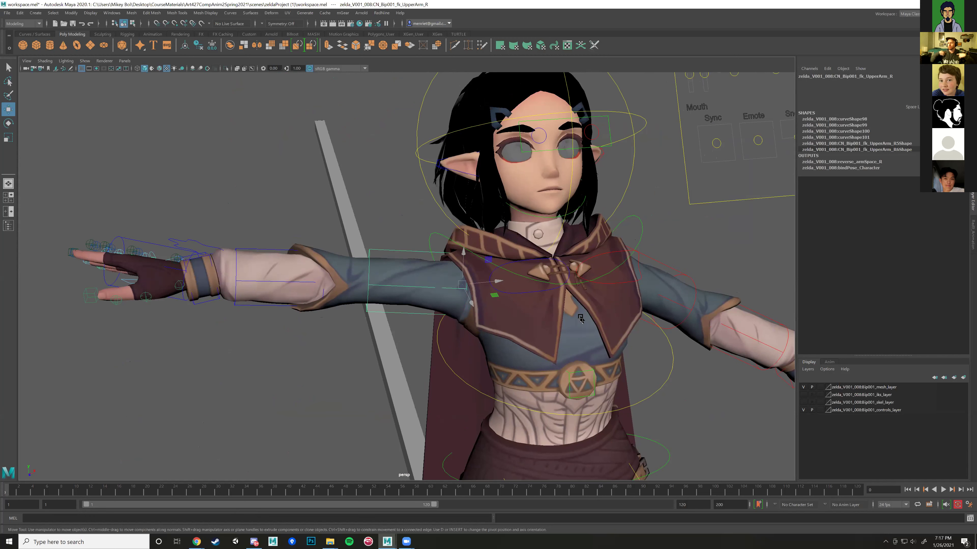
Step: Go through the clavicle controls and rotate the right clavicle upward to raise the right shoulder and arm
{"action": "left_click", "coordinate": [636, 257]}
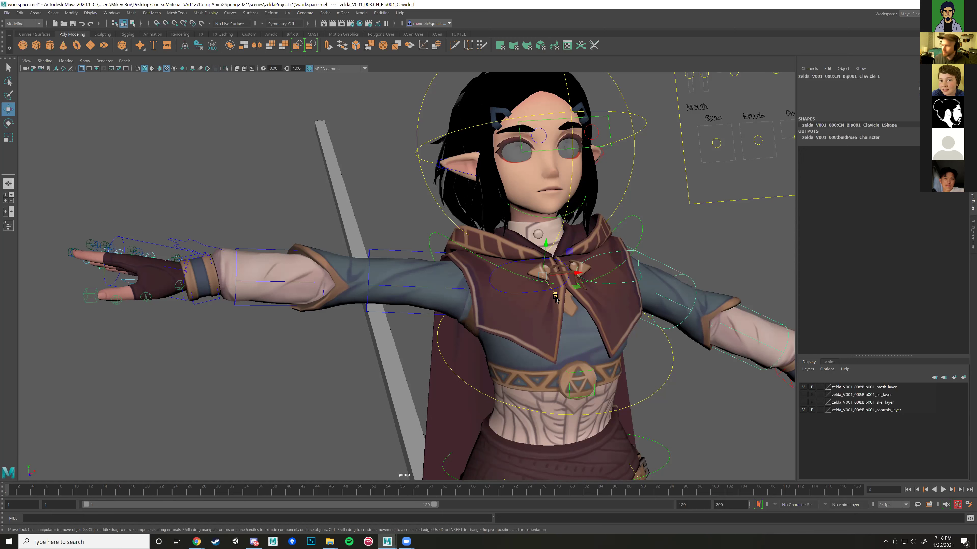
{"action": "left_click_drag", "start_coordinate": [597, 275], "coordinate": [403, 243], "text": "alt"}
{"action": "key", "text": "e"}
{"action": "left_click", "coordinate": [412, 243]}
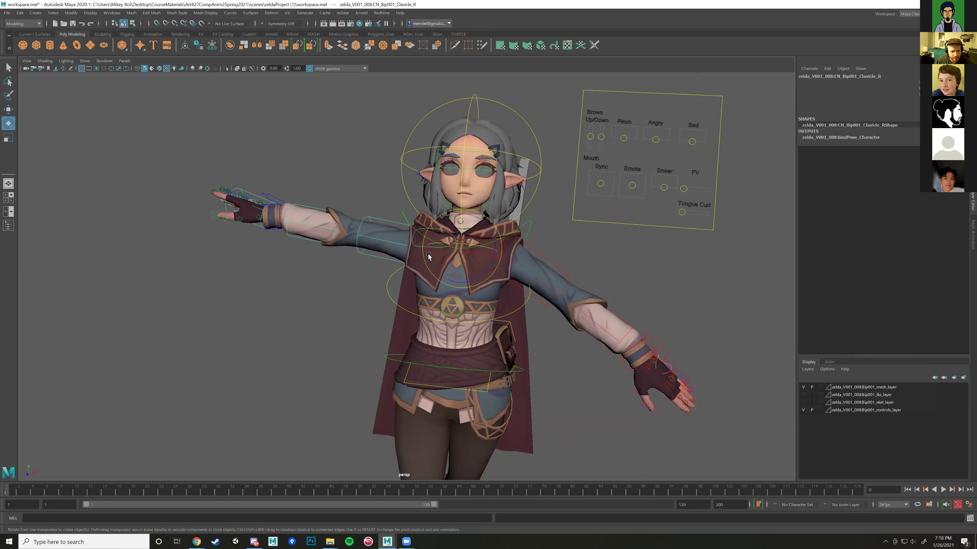
{"action": "scroll", "coordinate": [412, 243], "scroll_direction": "up", "scroll_amount": 3}
{"action": "left_click_drag", "start_coordinate": [484, 266], "coordinate": [501, 264]}
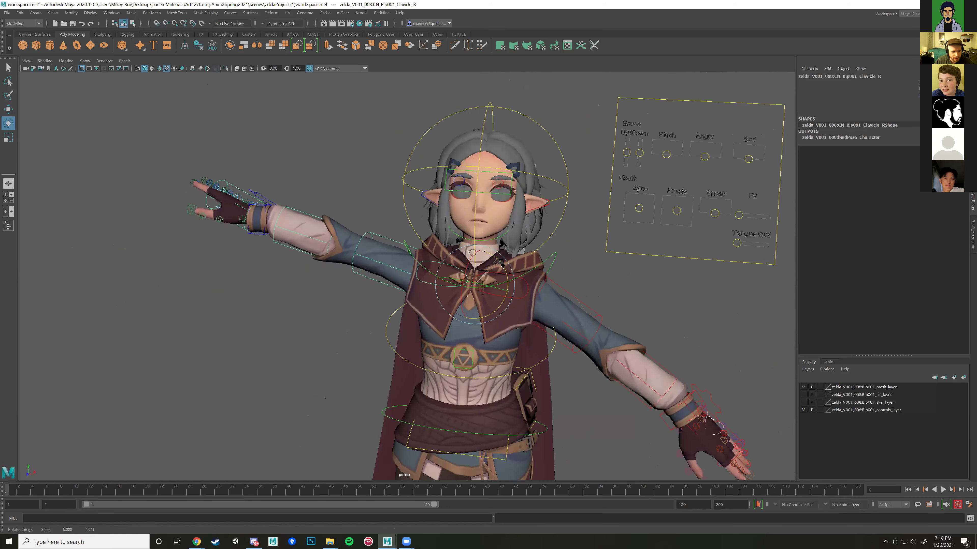
Step: Rotate the right upper arm FK control to refine the raised arm and check it from the side
{"action": "left_click", "coordinate": [393, 238]}
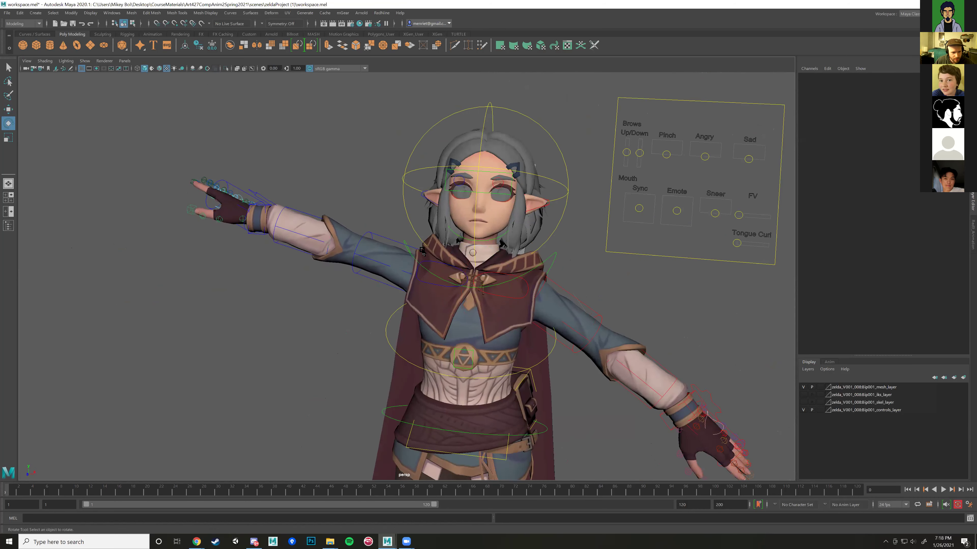
{"action": "left_click", "coordinate": [396, 243]}
{"action": "left_click_drag", "start_coordinate": [442, 250], "coordinate": [503, 245]}
{"action": "scroll", "coordinate": [467, 257], "scroll_direction": "down", "scroll_amount": 2}
{"action": "scroll", "coordinate": [467, 257], "scroll_direction": "down", "scroll_amount": 2}
{"action": "scroll", "coordinate": [492, 272], "scroll_direction": "down", "scroll_amount": 3}
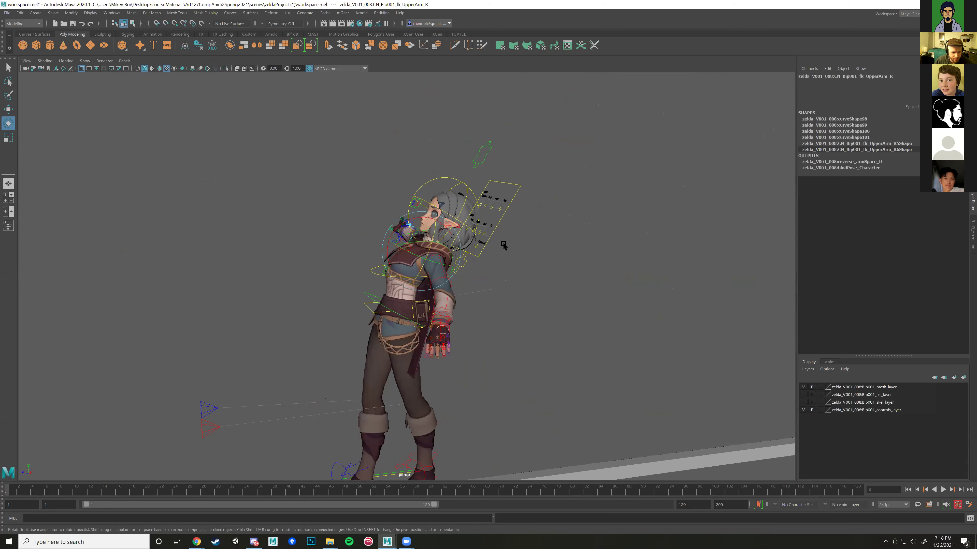
Step: Select the head control and adjust it over the leaning torso, judging the pose from several angles
{"action": "left_click_drag", "start_coordinate": [469, 199], "coordinate": [496, 242], "text": "alt"}
{"action": "left_click", "coordinate": [452, 226]}
{"action": "scroll", "coordinate": [461, 228], "scroll_direction": "up", "scroll_amount": 4}
{"action": "key", "text": "w"}
{"action": "scroll", "coordinate": [497, 240], "scroll_direction": "up", "scroll_amount": 3}
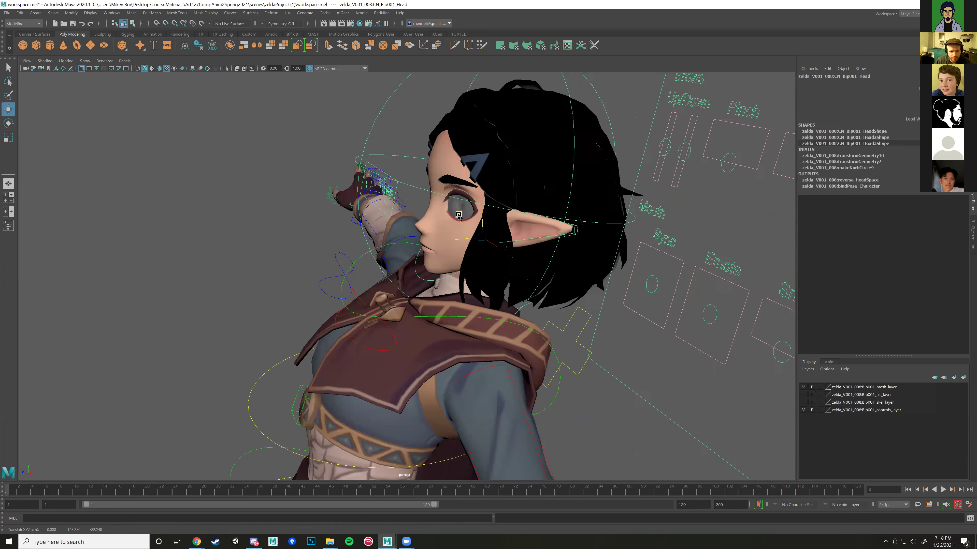
{"action": "left_click_drag", "start_coordinate": [464, 216], "coordinate": [415, 285], "text": "alt"}
{"action": "scroll", "coordinate": [427, 252], "scroll_direction": "down", "scroll_amount": 3}
{"action": "scroll", "coordinate": [501, 294], "scroll_direction": "up", "scroll_amount": 3}
{"action": "middle_click_drag", "start_coordinate": [494, 144], "coordinate": [512, 180]}
{"action": "left_click_drag", "start_coordinate": [511, 180], "coordinate": [511, 251], "text": "alt"}
{"action": "left_click_drag", "start_coordinate": [442, 248], "coordinate": [292, 358], "text": "alt"}
Step: Compare the head with the Tight Rope reference in Chrome, return to Maya, and tilt the head control forward
{"action": "mouse_move", "coordinate": [195, 541]}
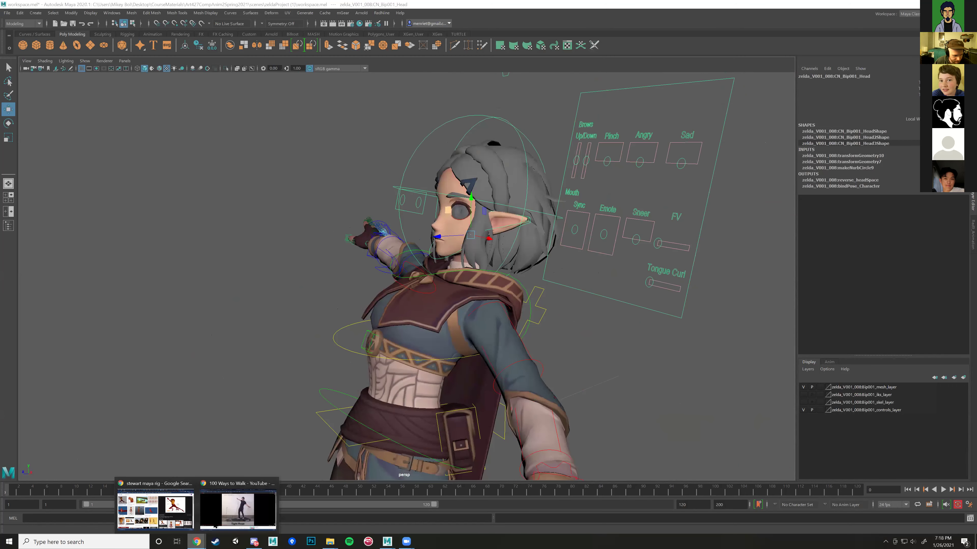
{"action": "left_click", "coordinate": [228, 515]}
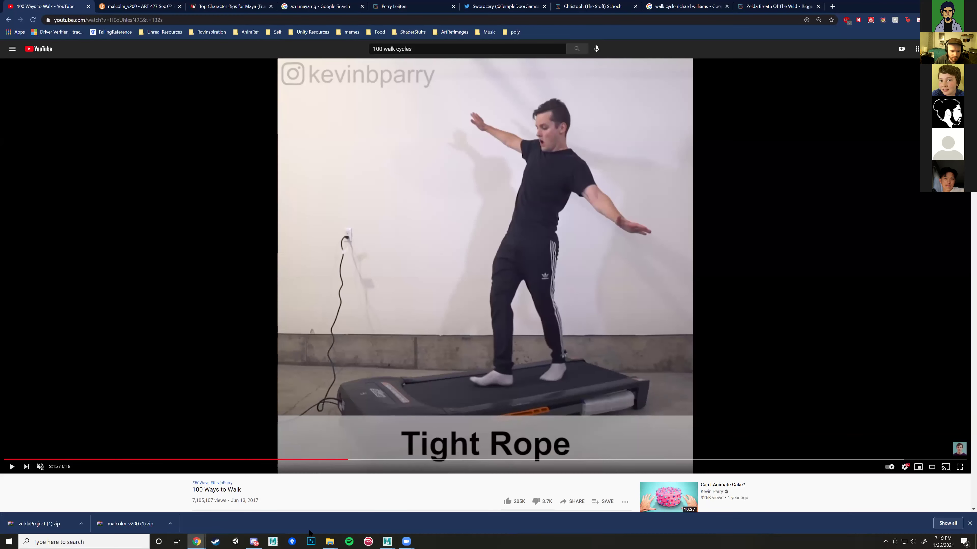
{"action": "mouse_move", "coordinate": [387, 541]}
{"action": "left_click", "coordinate": [427, 500]}
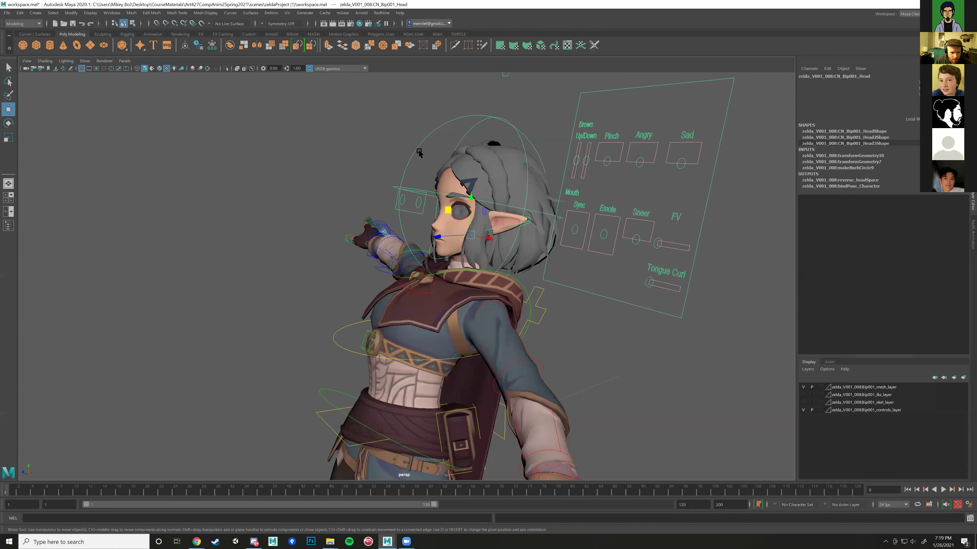
{"action": "left_click_drag", "start_coordinate": [444, 258], "coordinate": [380, 238], "text": "alt"}
{"action": "key", "text": "e"}
{"action": "left_click_drag", "start_coordinate": [308, 225], "coordinate": [459, 253], "text": "alt"}
{"action": "key", "text": "w"}
{"action": "left_click_drag", "start_coordinate": [444, 217], "coordinate": [400, 239], "text": "alt"}
Step: Show the chest's bendy spine controls and try adjusting the torso with the main bendy spine control
{"action": "left_click", "coordinate": [365, 276]}
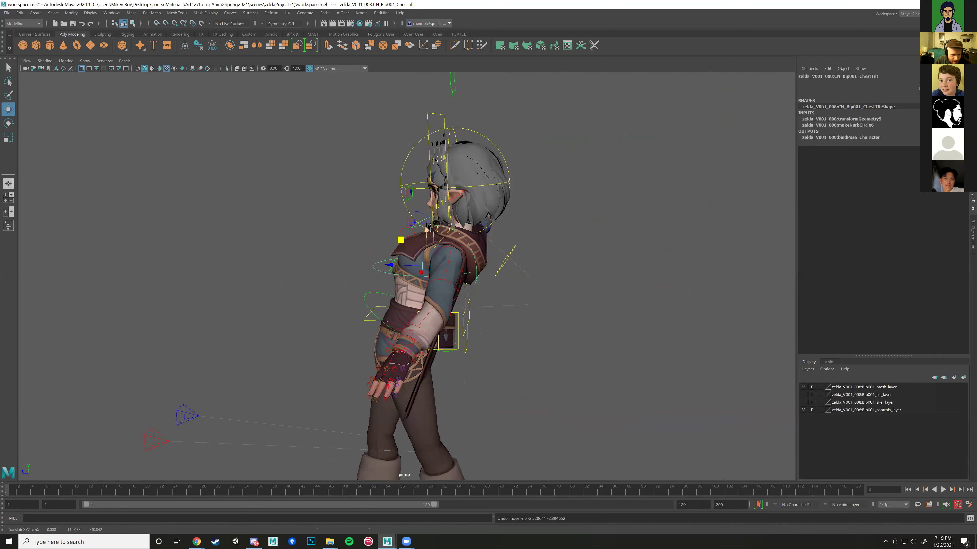
{"action": "left_click", "coordinate": [471, 245]}
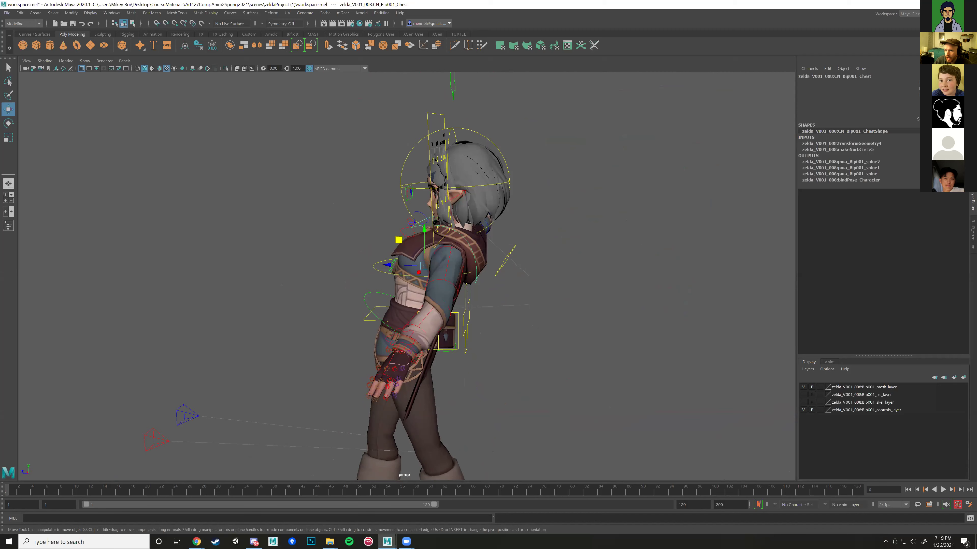
{"action": "scroll", "coordinate": [385, 307], "scroll_direction": "up", "scroll_amount": 3}
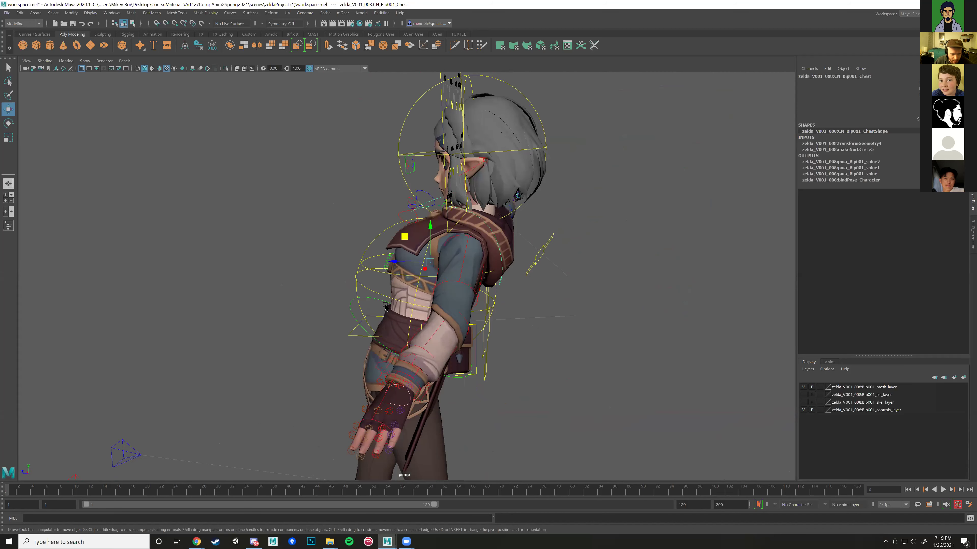
{"action": "left_click", "coordinate": [383, 295]}
{"action": "left_click_drag", "start_coordinate": [400, 262], "coordinate": [435, 289]}
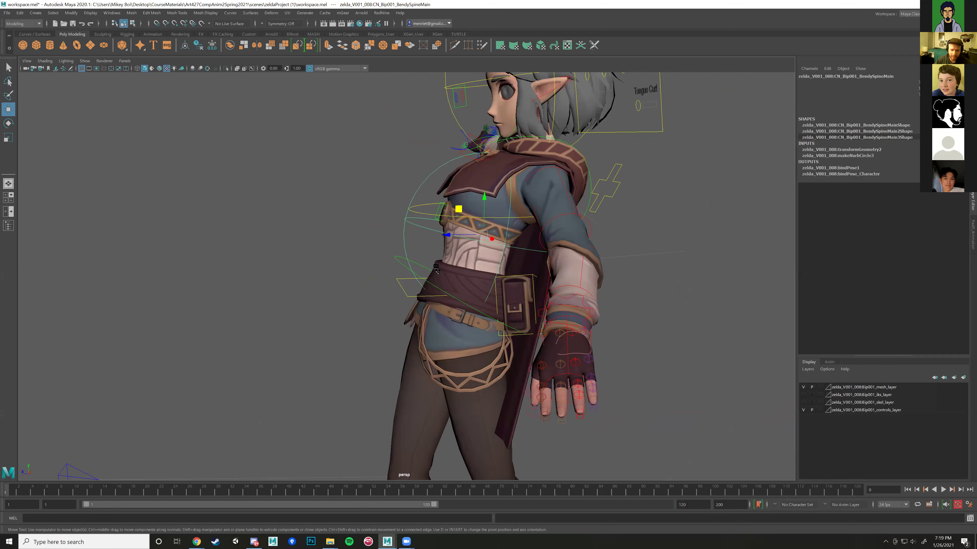
Step: Switch from the chest tilt control to the chest control and rotate the chest slightly forward
{"action": "left_click_drag", "start_coordinate": [460, 242], "coordinate": [524, 264], "text": "alt"}
{"action": "left_click", "coordinate": [510, 268]}
{"action": "left_click", "coordinate": [510, 269]}
{"action": "left_click_drag", "start_coordinate": [469, 245], "coordinate": [474, 214], "text": "alt"}
{"action": "key", "text": "e"}
{"action": "key", "text": "w"}
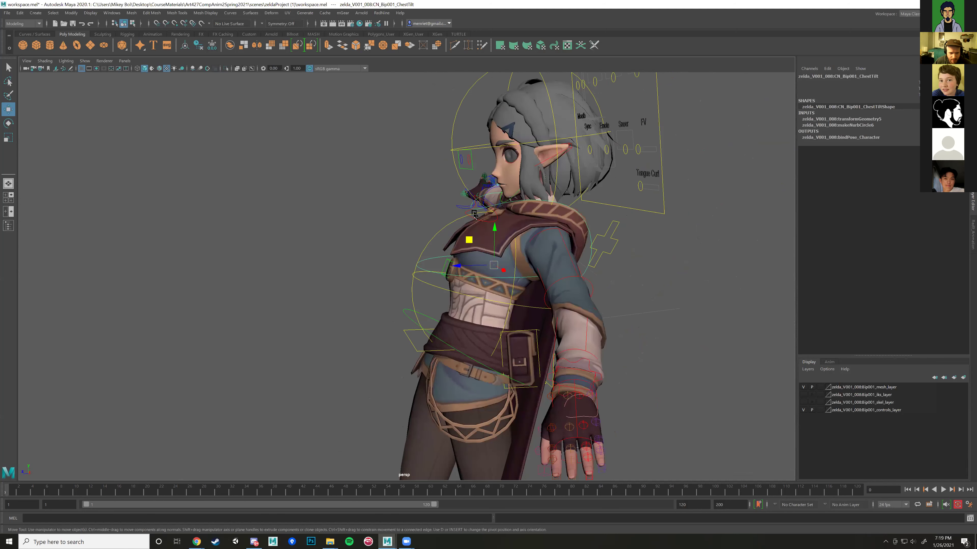
{"action": "left_click", "coordinate": [530, 201]}
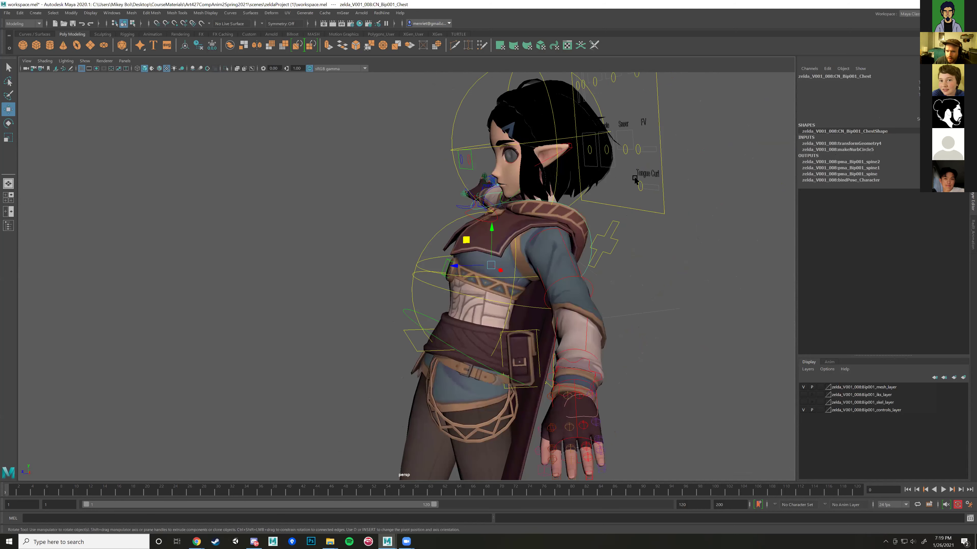
{"action": "key", "text": "e"}
{"action": "left_click_drag", "start_coordinate": [479, 235], "coordinate": [462, 269]}
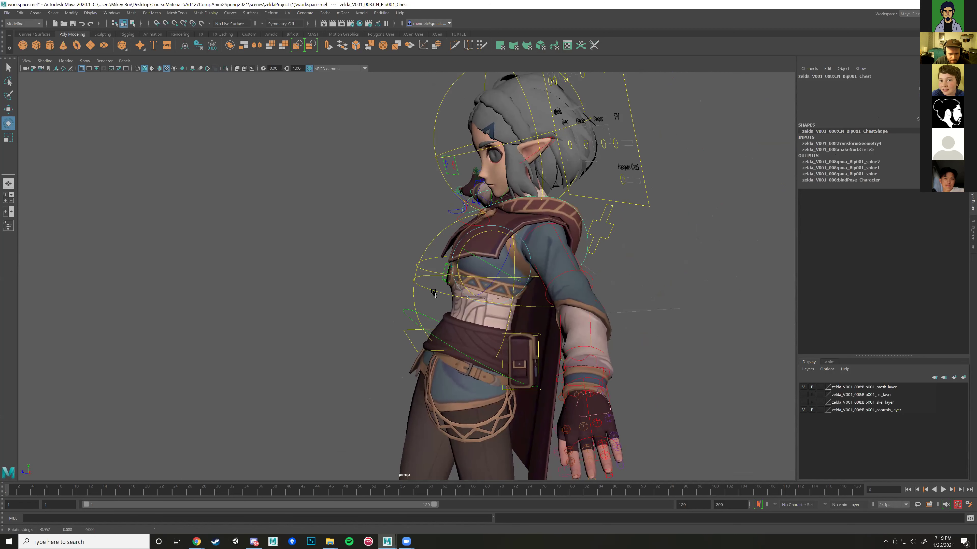
Step: Select the main bendy spine control and move it to reshape the curve of the midsection
{"action": "left_click", "coordinate": [438, 293]}
{"action": "left_click", "coordinate": [460, 286]}
{"action": "key", "text": "w"}
{"action": "middle_click_drag", "start_coordinate": [465, 266], "coordinate": [458, 274]}
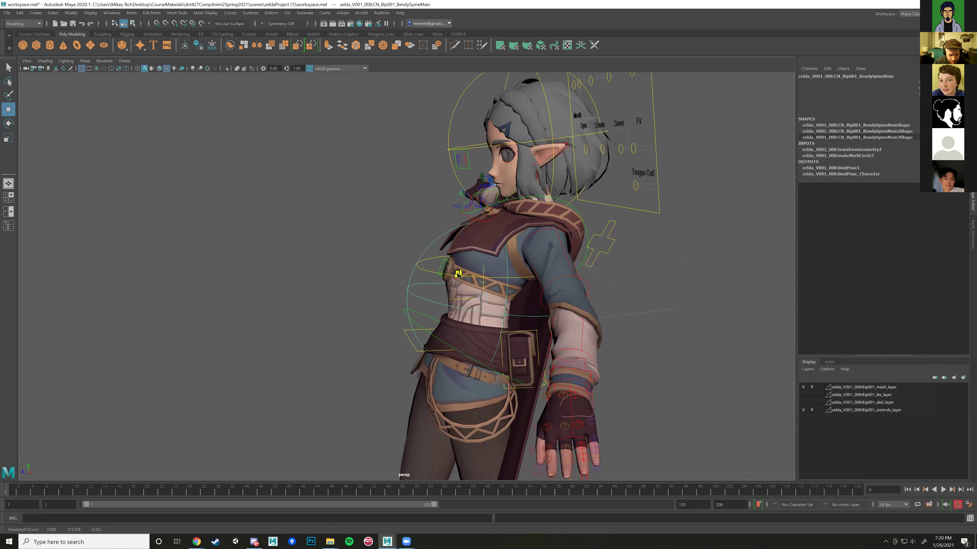
Step: Try shifting the pelvis control slightly, and undo the move
{"action": "scroll", "coordinate": [530, 375], "scroll_direction": "down", "scroll_amount": 5}
{"action": "left_click_drag", "start_coordinate": [536, 241], "coordinate": [438, 250], "text": "alt"}
{"action": "left_click", "coordinate": [408, 225]}
{"action": "key", "text": "ctrl+z"}
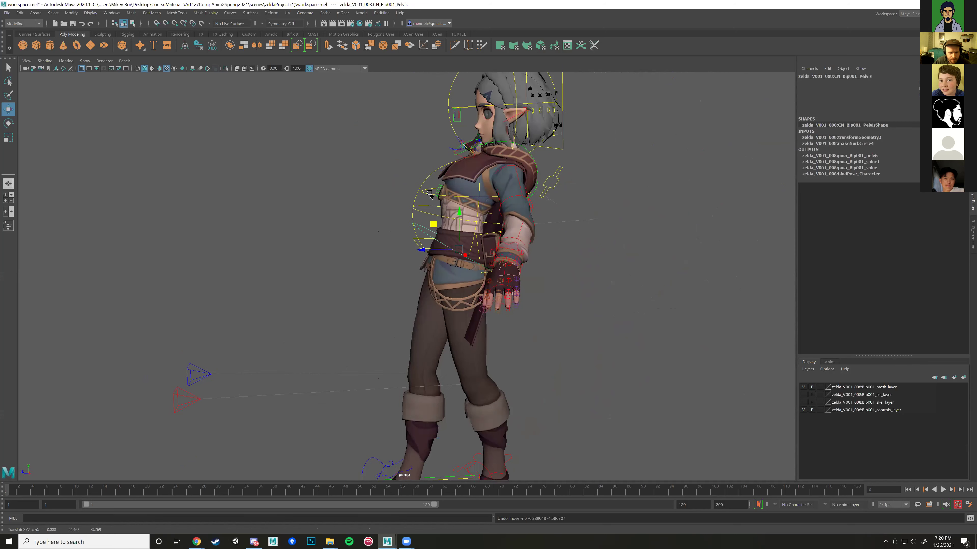
Step: Compare the full side-view pose with the Tight Rope reference in Chrome and return to Maya
{"action": "left_click_drag", "start_coordinate": [560, 226], "coordinate": [464, 181], "text": "alt"}
{"action": "mouse_move", "coordinate": [196, 541]}
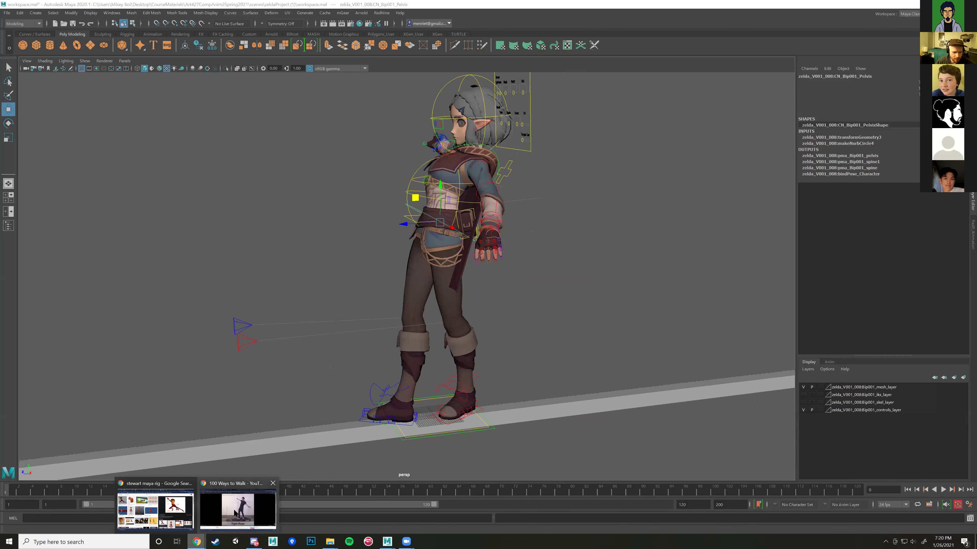
{"action": "left_click", "coordinate": [236, 512]}
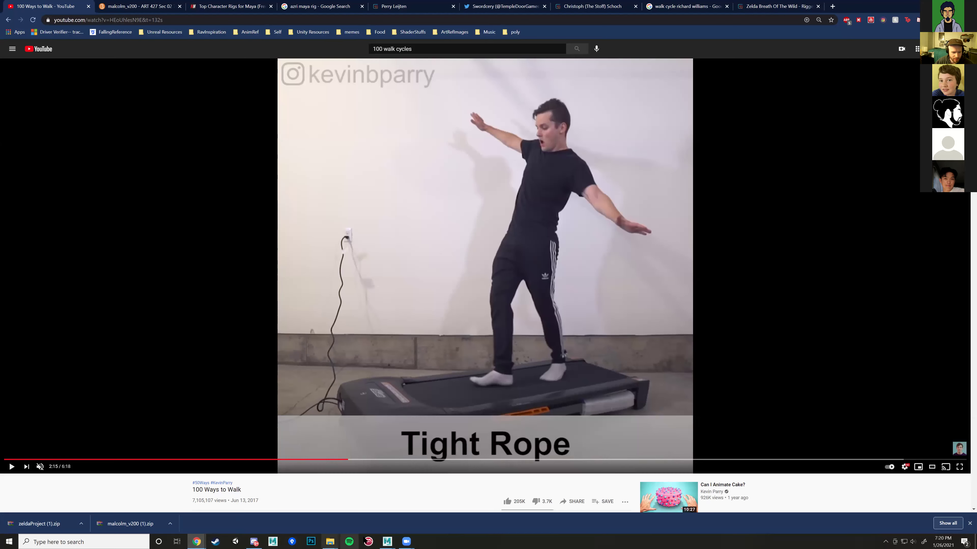
{"action": "left_click", "coordinate": [387, 541]}
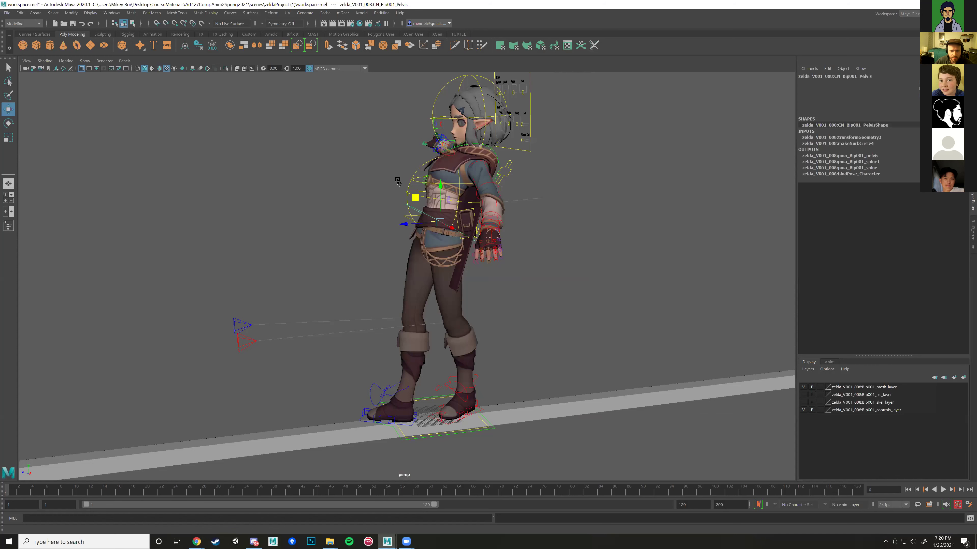
Step: Select the chest control rather than the chest tilt control and rotate it to adjust the upper torso
{"action": "left_click", "coordinate": [460, 184]}
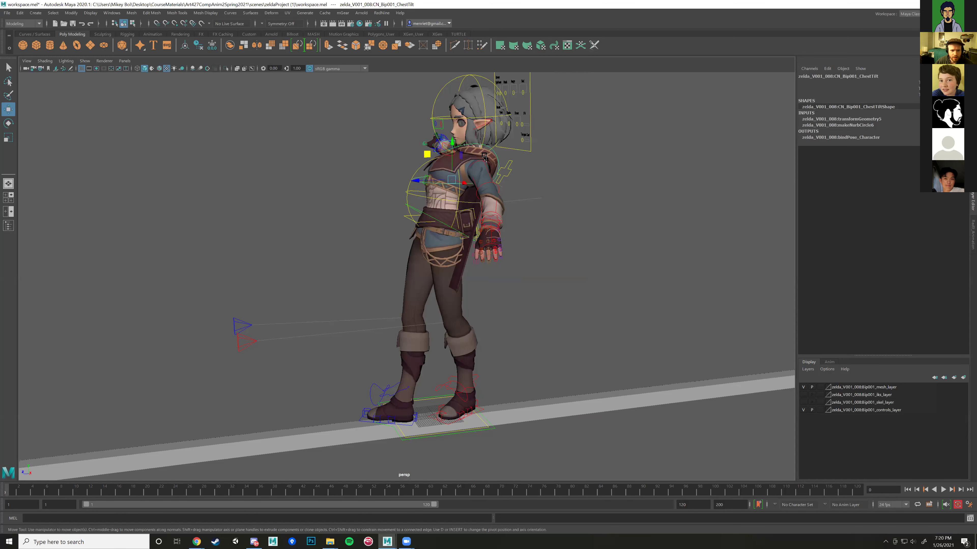
{"action": "left_click", "coordinate": [455, 186]}
{"action": "key", "text": "e"}
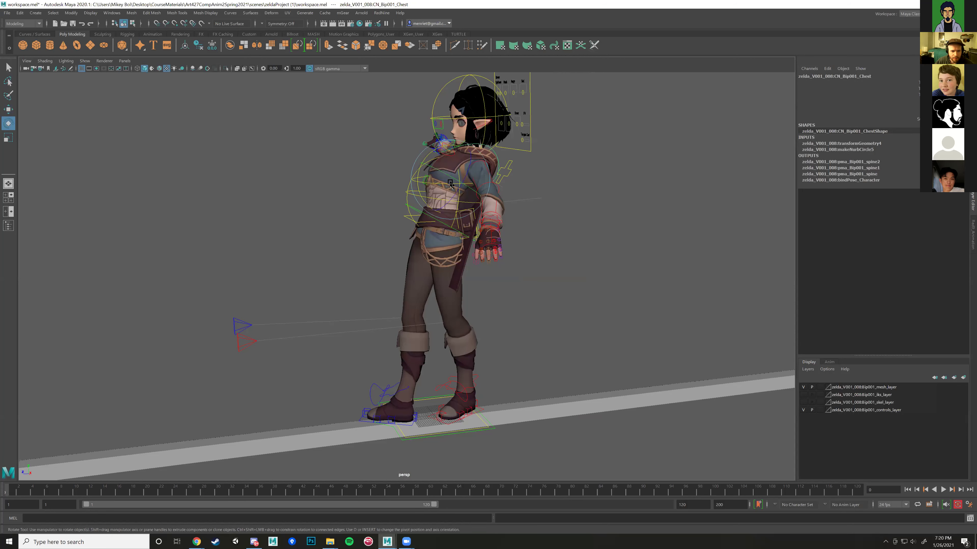
{"action": "left_click_drag", "start_coordinate": [454, 187], "coordinate": [428, 192]}
{"action": "left_click", "coordinate": [507, 181]}
Step: Rotate the pelvis control to turn the hips, checking the whole pose on the beam
{"action": "scroll", "coordinate": [428, 208], "scroll_direction": "up", "scroll_amount": 5}
{"action": "left_click", "coordinate": [429, 196]}
{"action": "left_click_drag", "start_coordinate": [410, 160], "coordinate": [455, 176]}
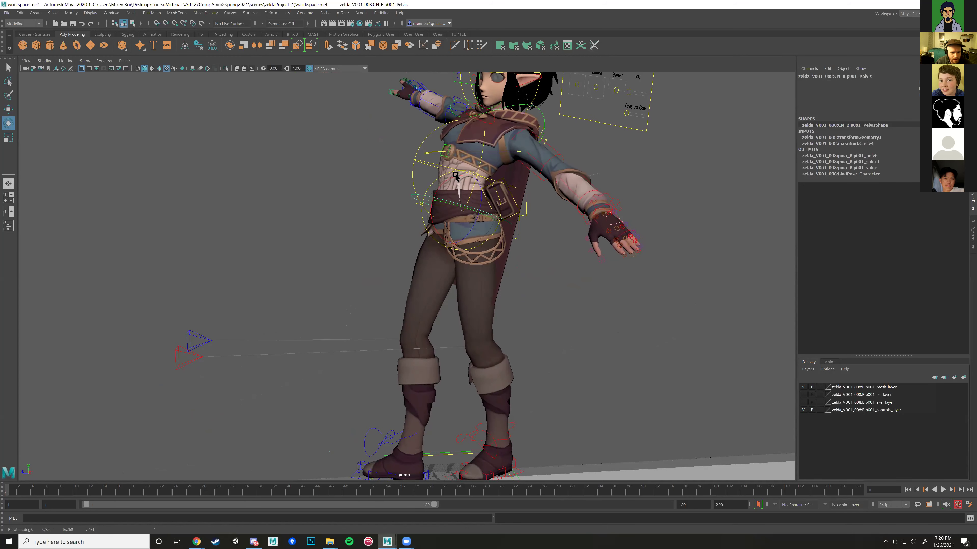
{"action": "scroll", "coordinate": [451, 251], "scroll_direction": "down", "scroll_amount": 5}
{"action": "left_click_drag", "start_coordinate": [452, 251], "coordinate": [458, 304], "text": "alt"}
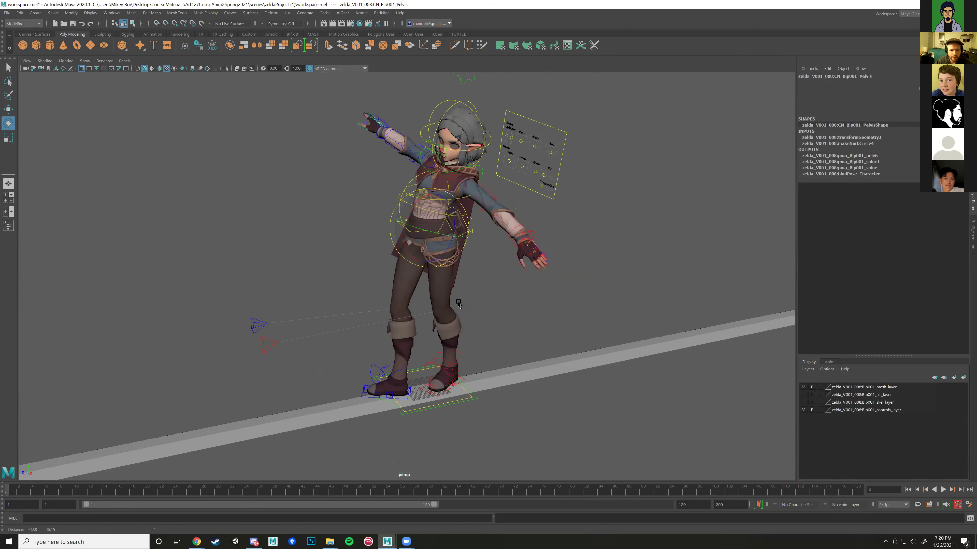
{"action": "scroll", "coordinate": [478, 278], "scroll_direction": "up", "scroll_amount": 3}
{"action": "scroll", "coordinate": [478, 277], "scroll_direction": "down", "scroll_amount": 2}
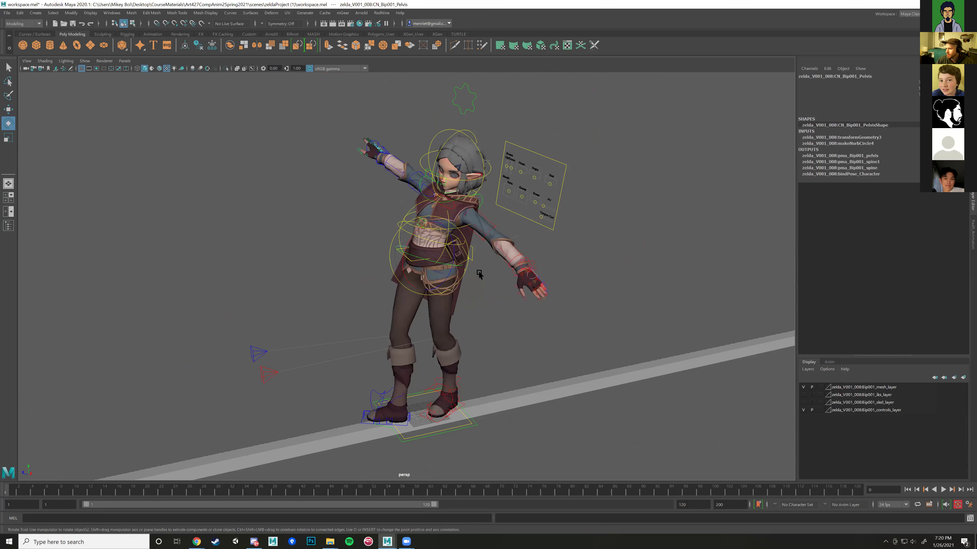
{"action": "scroll", "coordinate": [478, 276], "scroll_direction": "down", "scroll_amount": 3}
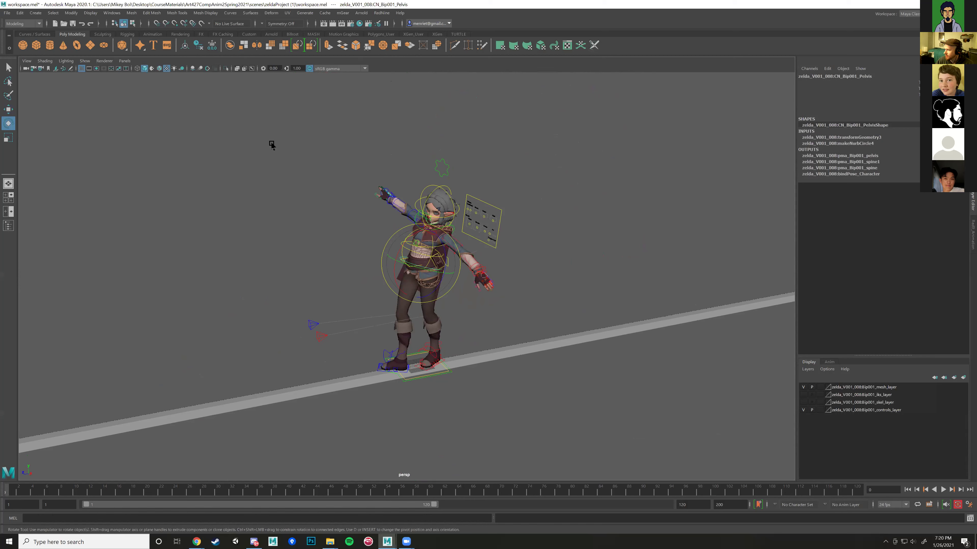
Step: Set the mesh layer to Reference and select all the rig controls, leaving the beam out of the selection
{"action": "left_click", "coordinate": [822, 388]}
{"action": "left_click", "coordinate": [821, 388]}
{"action": "left_click_drag", "start_coordinate": [297, 170], "coordinate": [600, 408]}
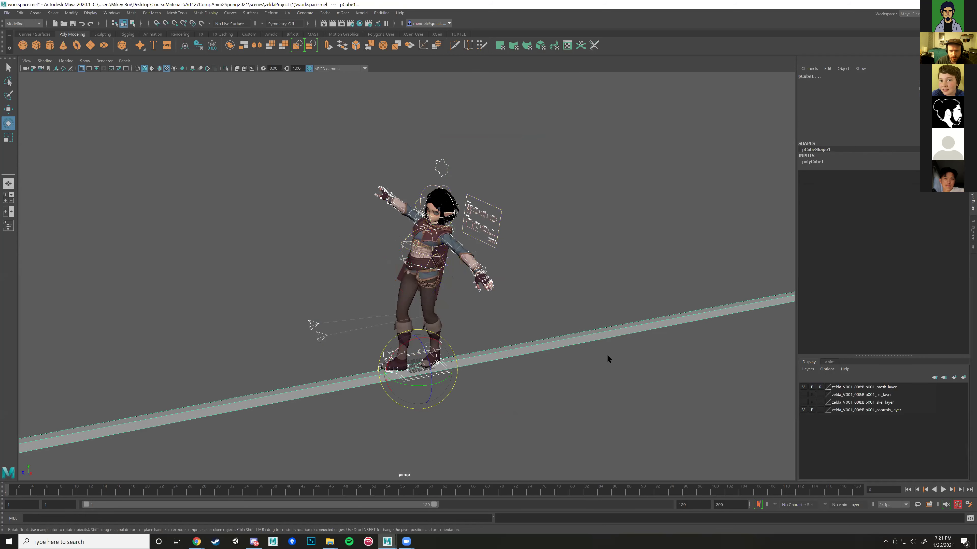
{"action": "left_click_drag", "start_coordinate": [617, 364], "coordinate": [617, 362], "text": "ctrl"}
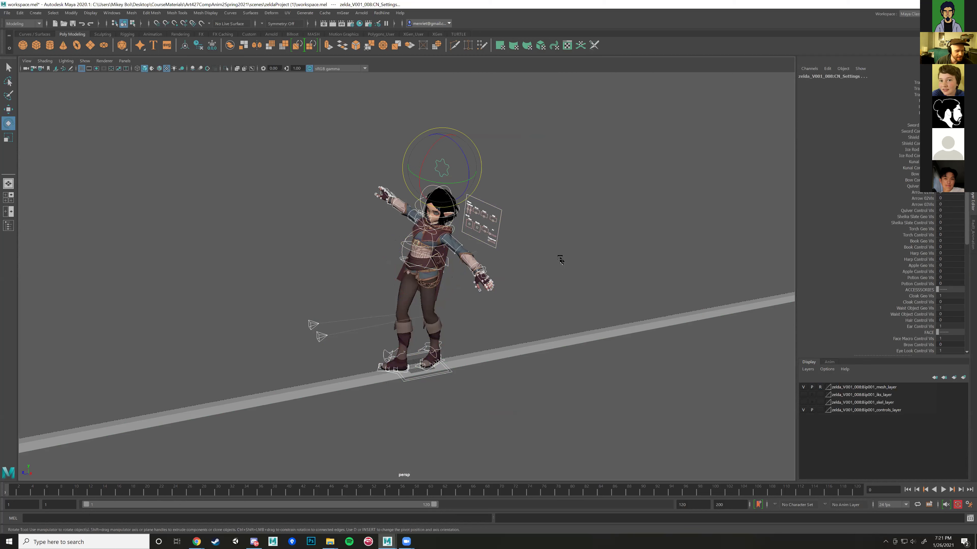
Step: Key the selected rig controls at frame 0 and set the playback range to start at 0
{"action": "key", "text": "s"}
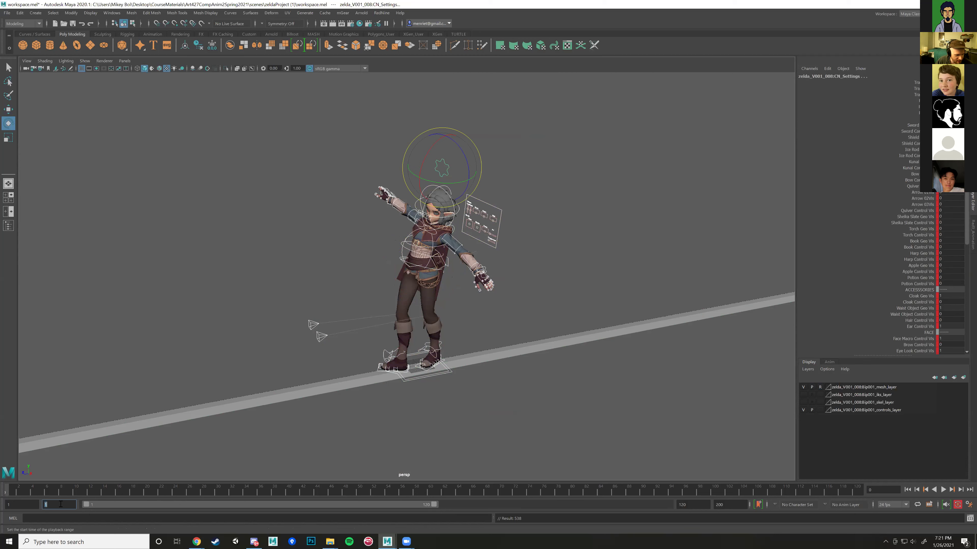
{"action": "type", "text": "0"}
{"action": "key", "text": "Return"}
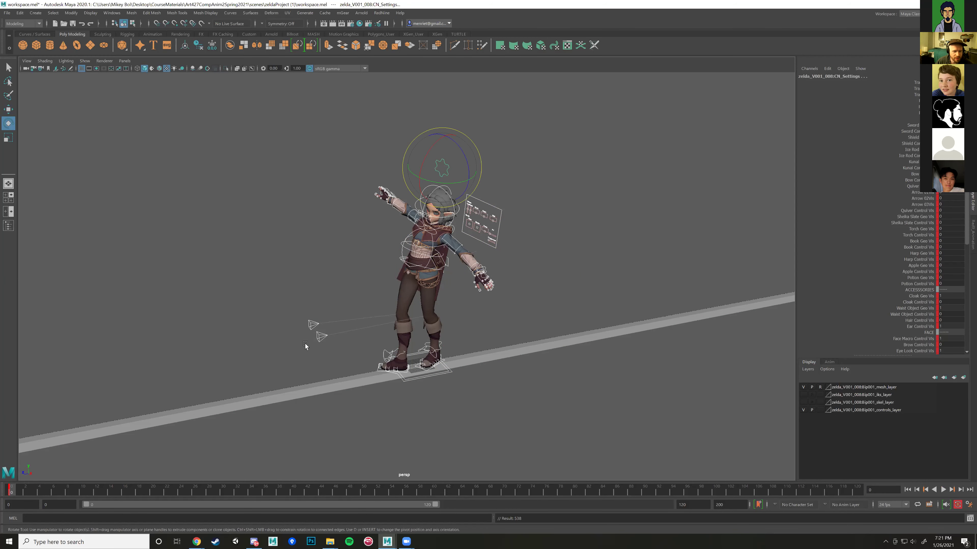
Step: Examine the face control board beside the head, trying the FV slider control, and clear the selection
{"action": "scroll", "coordinate": [334, 312], "scroll_direction": "up", "scroll_amount": 5}
{"action": "left_click_drag", "start_coordinate": [478, 348], "coordinate": [446, 348], "text": "alt"}
{"action": "scroll", "coordinate": [429, 351], "scroll_direction": "up", "scroll_amount": 3}
{"action": "left_click_drag", "start_coordinate": [425, 345], "coordinate": [586, 236], "text": "alt"}
{"action": "left_click", "coordinate": [590, 308]}
{"action": "key", "text": "w"}
{"action": "left_click", "coordinate": [585, 239]}
{"action": "key", "text": "w"}
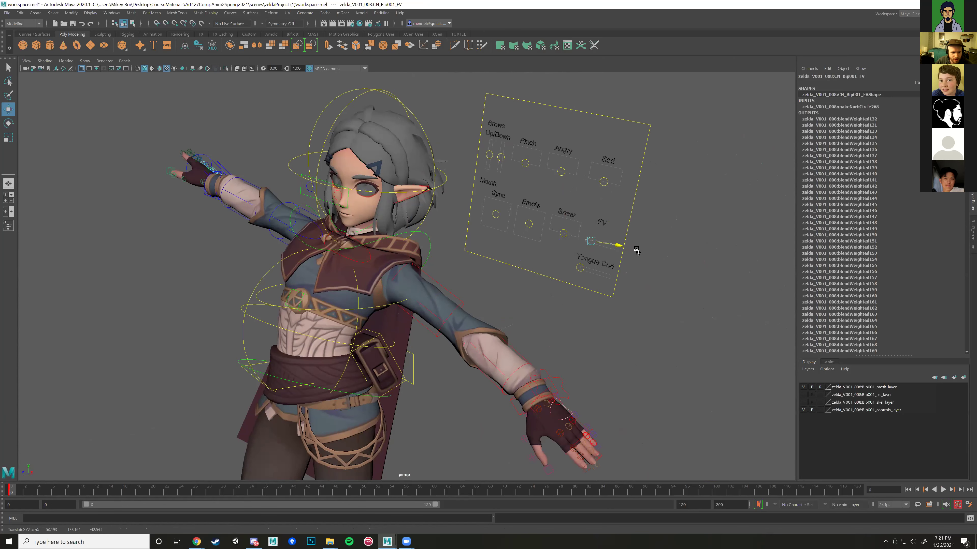
{"action": "left_click", "coordinate": [595, 306]}
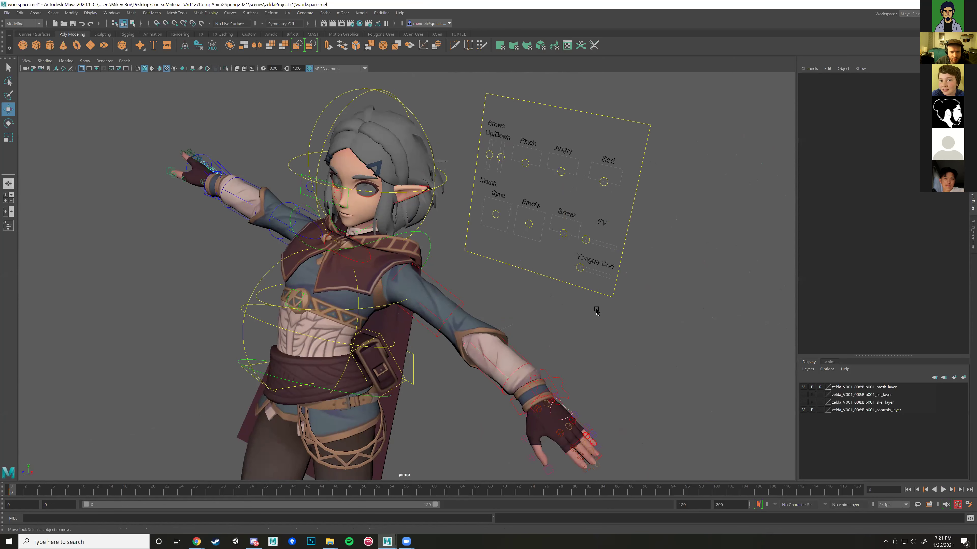
{"action": "scroll", "coordinate": [595, 306], "scroll_direction": "down", "scroll_amount": 5}
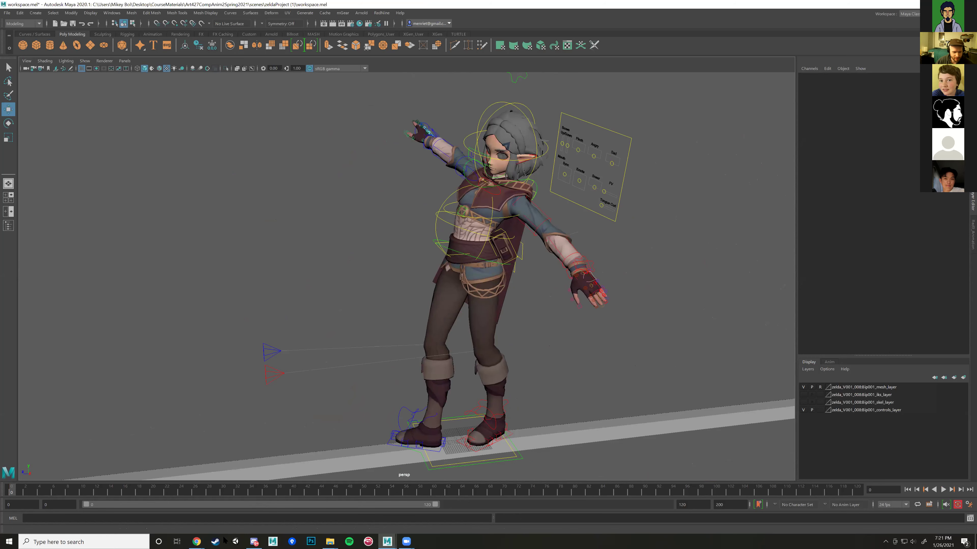
Step: Switch to Chrome and step through the Tight Rope clip frame by frame to study the next foot positions
{"action": "mouse_move", "coordinate": [194, 541]}
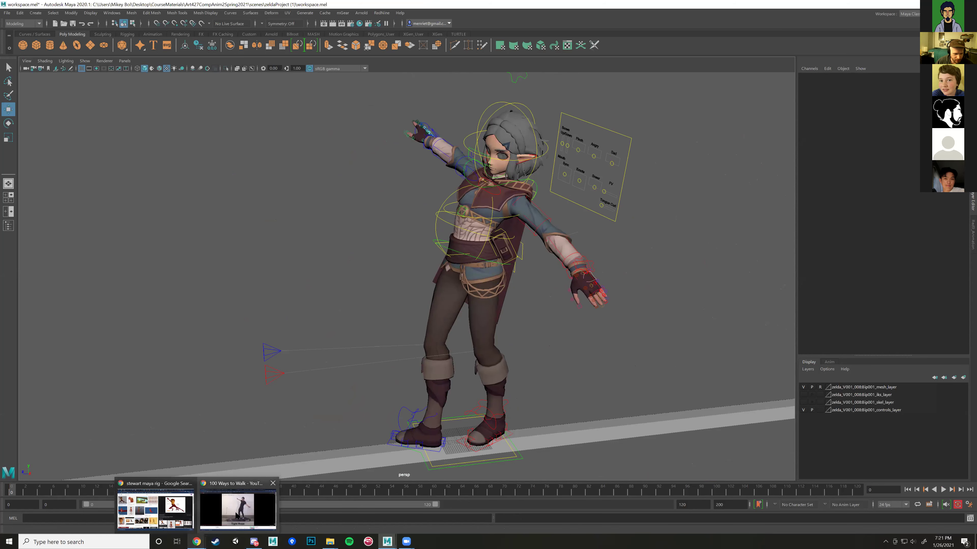
{"action": "left_click", "coordinate": [238, 509]}
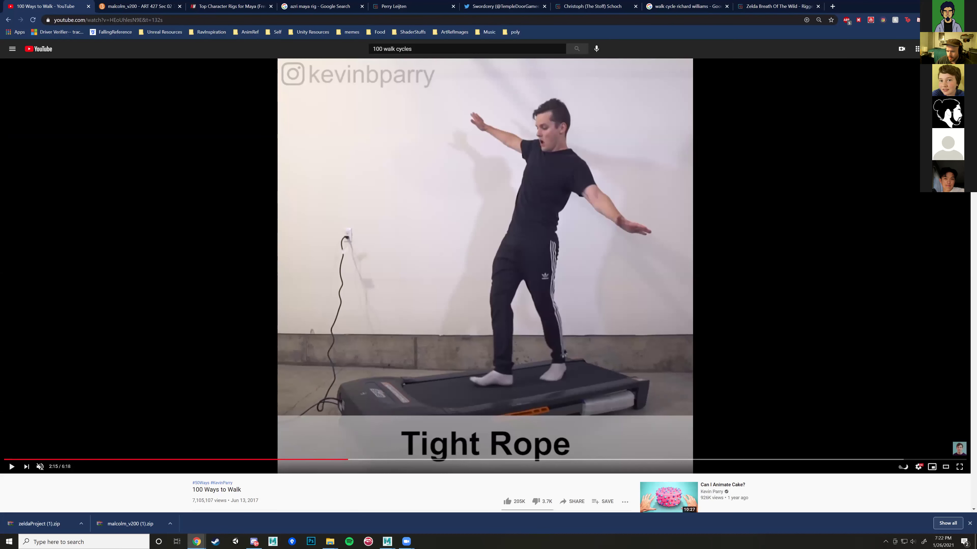
{"action": "key", "text": "."}
{"action": "key", "text": "."}
{"action": "key", "text": "."}
{"action": "key", "text": "."}
{"action": "key", "text": "."}
{"action": "key", "text": "."}
{"action": "key", "text": "."}
{"action": "key", "text": "."}
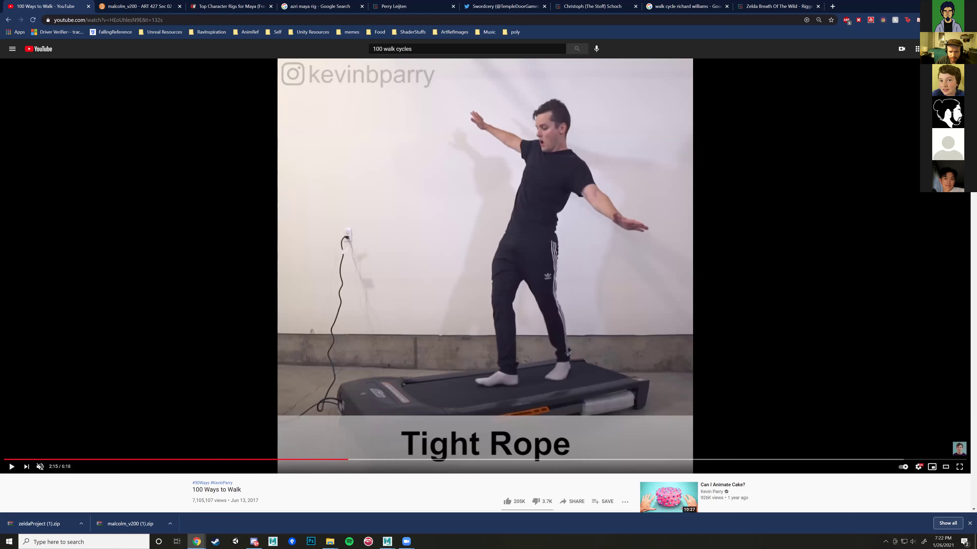
{"action": "key", "text": "."}
{"action": "key", "text": "."}
{"action": "key", "text": "."}
{"action": "key", "text": "."}
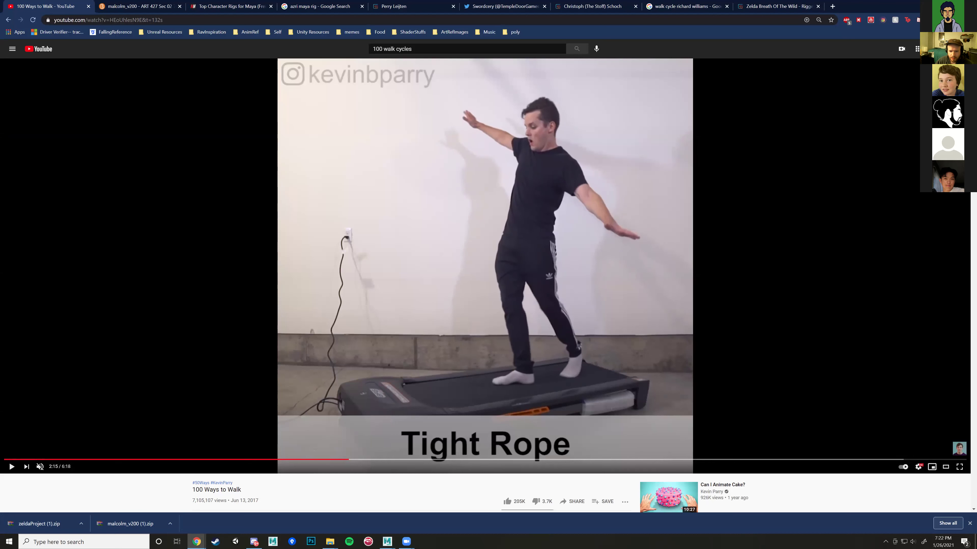
{"action": "key", "text": "."}
{"action": "key", "text": "."}
{"action": "key", "text": "."}
{"action": "key", "text": "."}
{"action": "key", "text": "."}
{"action": "key", "text": "."}
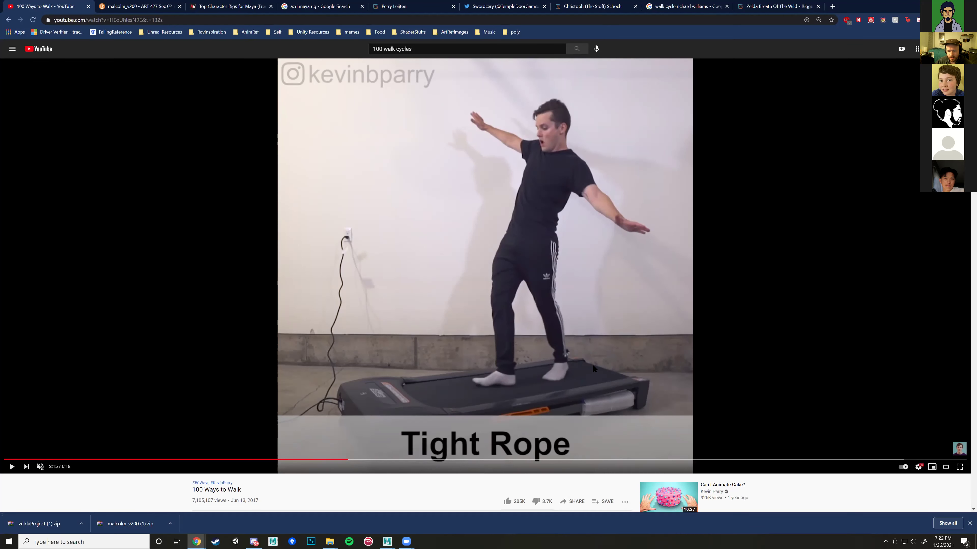
Step: Seek the reference video back to the Tight Rope clip, pause it with the rear heel raised, and return to Maya
{"action": "key", "text": "l"}
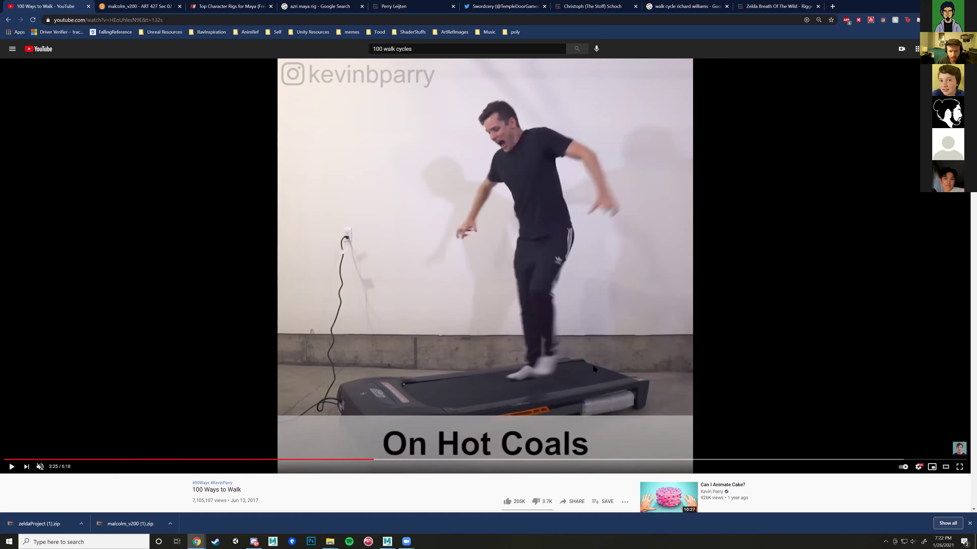
{"action": "key", "text": "k"}
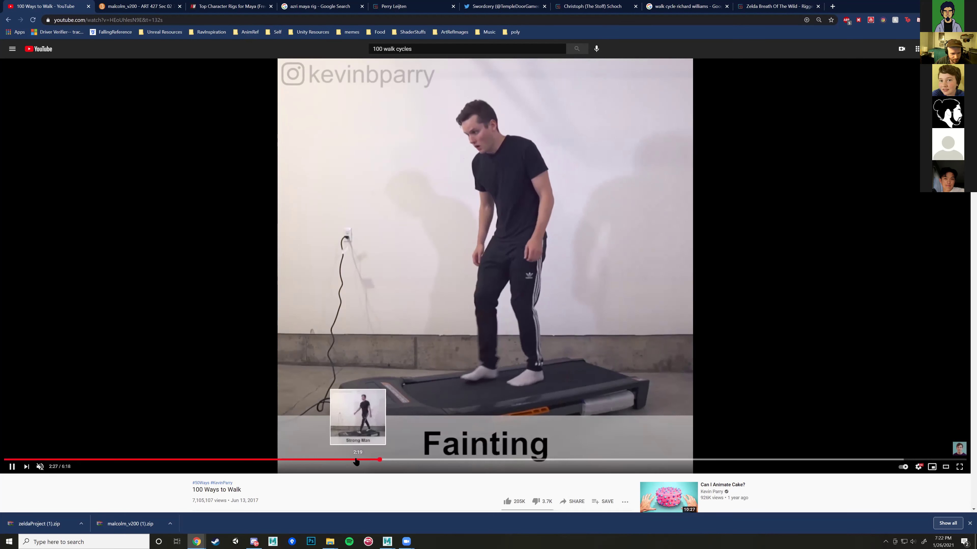
{"action": "left_click", "coordinate": [343, 460]}
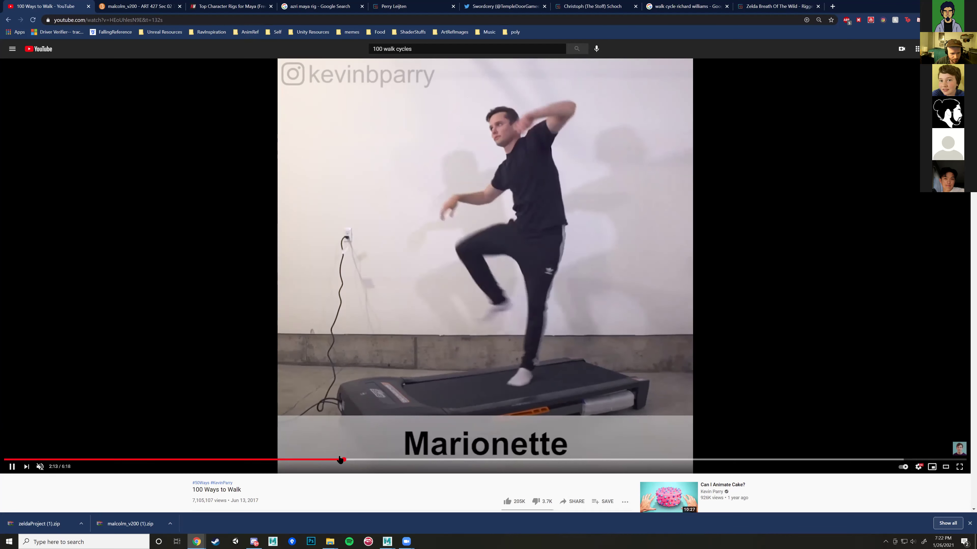
{"action": "left_click", "coordinate": [336, 373]}
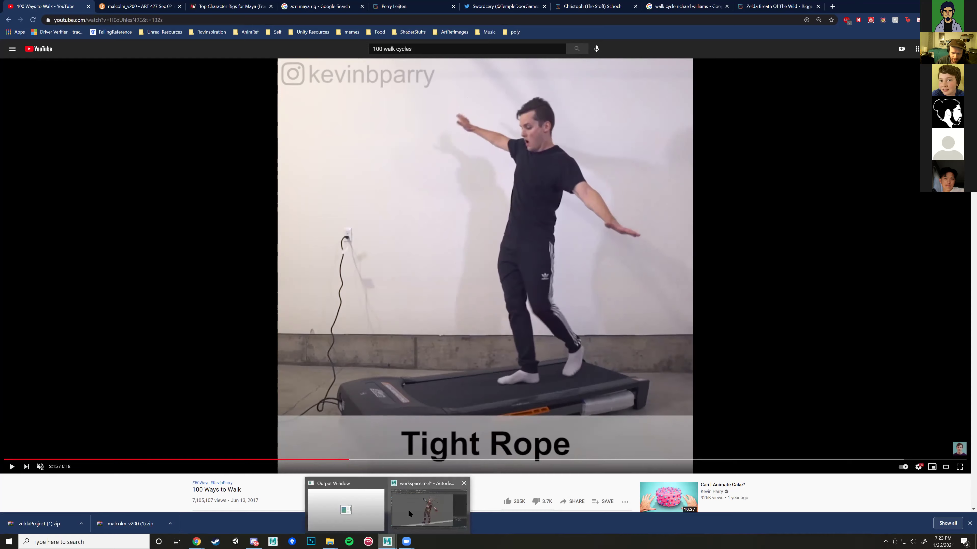
{"action": "left_click", "coordinate": [392, 541]}
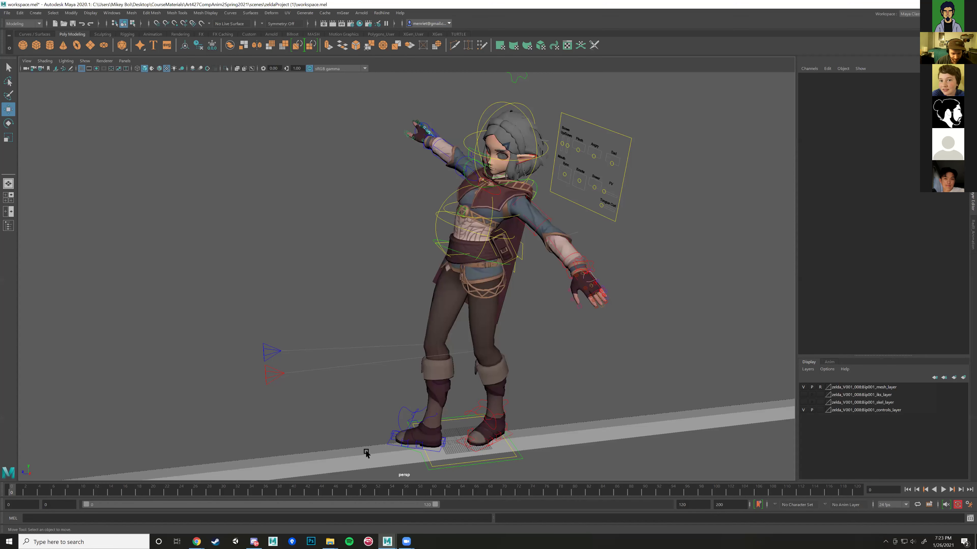
Step: Select all the character's rig controls without the beam
{"action": "scroll", "coordinate": [340, 352], "scroll_direction": "down", "scroll_amount": 5}
{"action": "left_click_drag", "start_coordinate": [266, 142], "coordinate": [547, 398]}
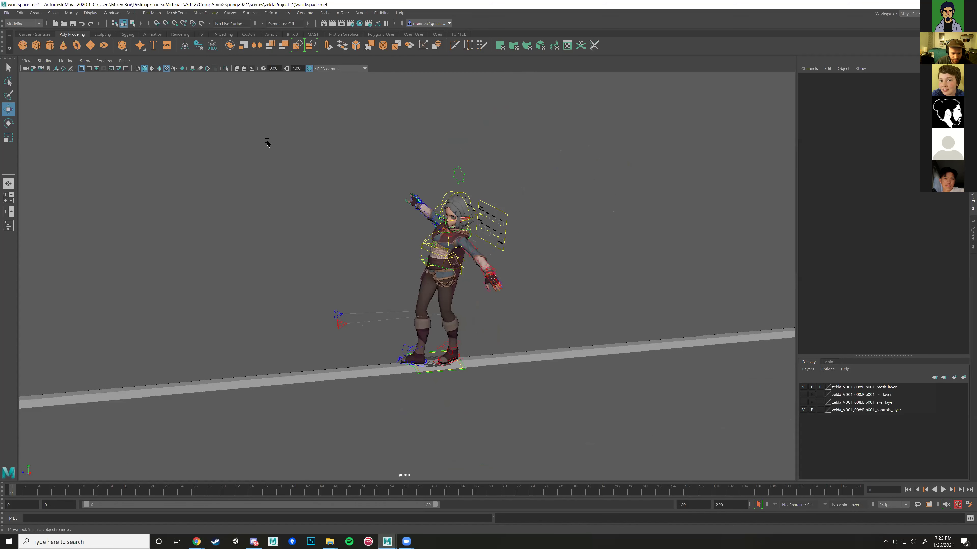
{"action": "left_click", "coordinate": [574, 364], "text": "shift"}
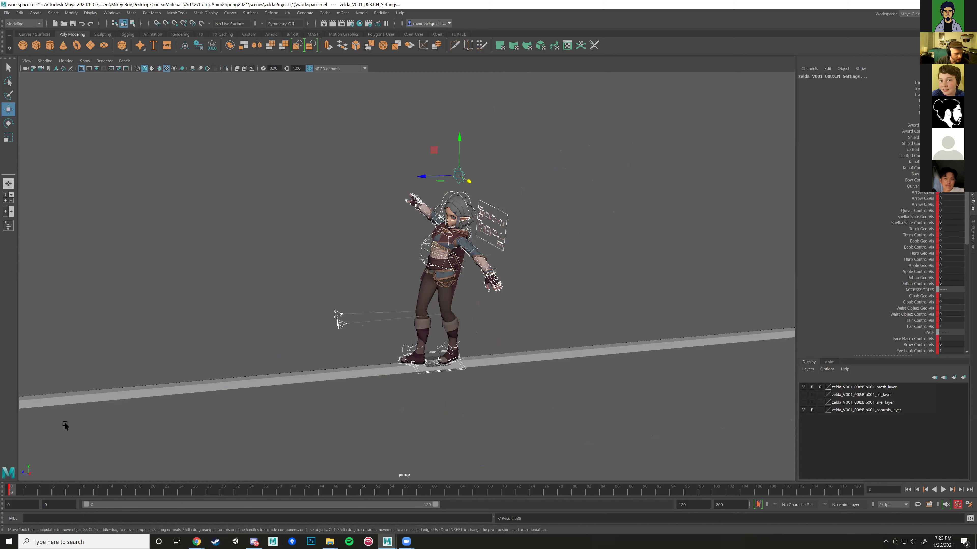
Step: Advance the timeline to frame 10 and key the selected rig controls there
{"action": "left_click", "coordinate": [17, 493]}
{"action": "key", "text": "alt+v"}
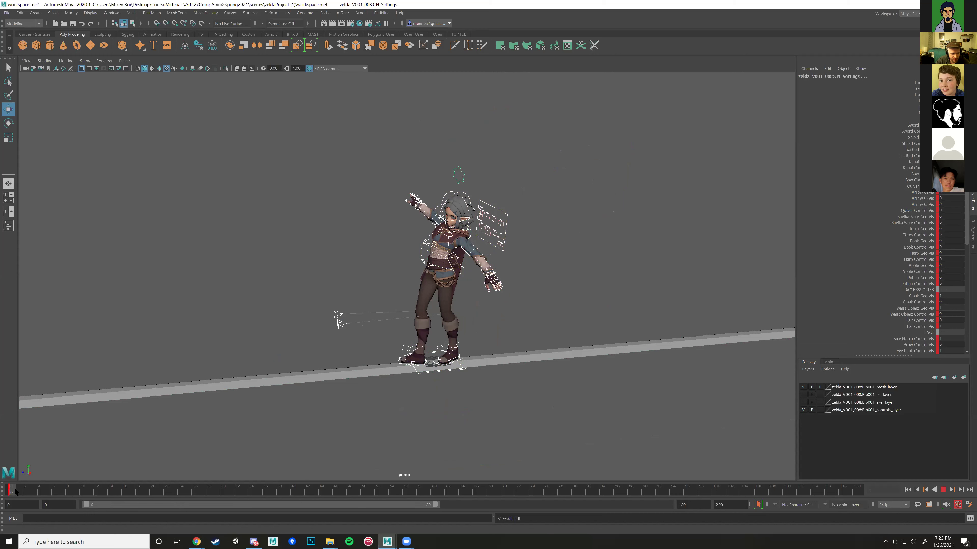
{"action": "key", "text": "alt+v"}
{"action": "key", "text": "alt+period"}
{"action": "key", "text": "alt+period"}
{"action": "key", "text": "alt+period"}
{"action": "key", "text": "alt+period"}
{"action": "key", "text": "alt+period"}
{"action": "key", "text": "alt+period"}
{"action": "key", "text": "alt+period"}
{"action": "key", "text": "alt+period"}
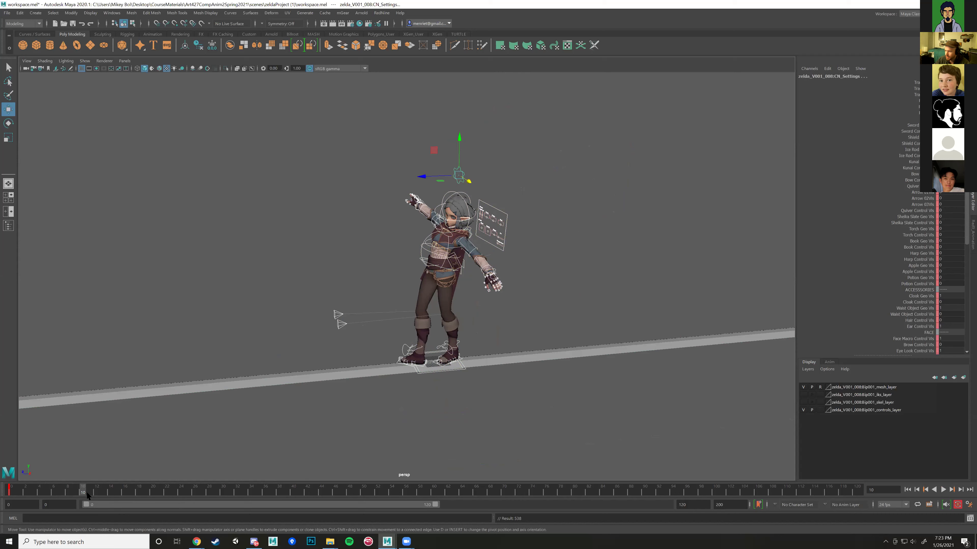
Step: Select the left foot's IK control and slide the rear foot backward along the beam at frame 10
{"action": "middle_click_drag", "start_coordinate": [426, 410], "coordinate": [426, 372], "text": "alt"}
{"action": "scroll", "coordinate": [425, 373], "scroll_direction": "up", "scroll_amount": 3}
{"action": "left_click_drag", "start_coordinate": [471, 386], "coordinate": [569, 400], "text": "alt"}
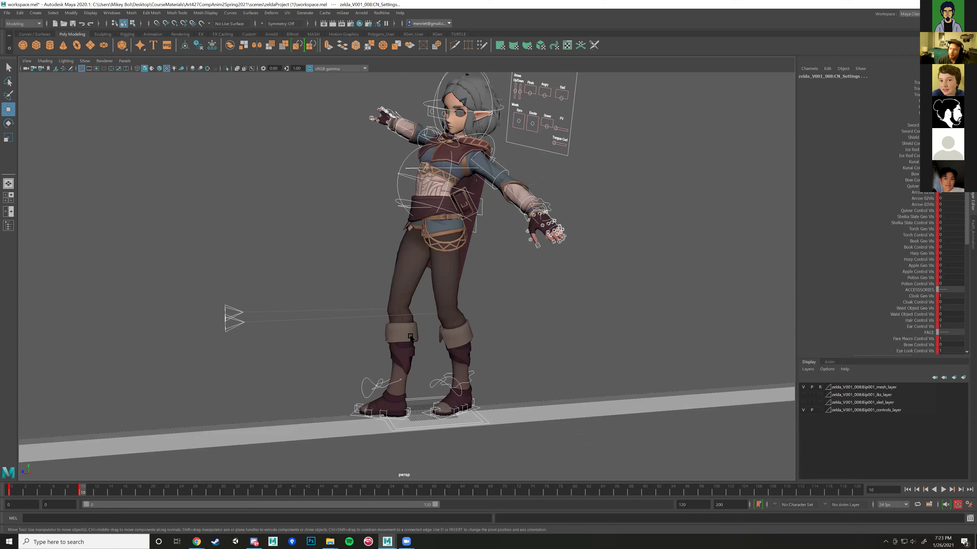
{"action": "left_click", "coordinate": [478, 409]}
{"action": "left_click_drag", "start_coordinate": [490, 410], "coordinate": [474, 403], "text": "alt"}
{"action": "scroll", "coordinate": [474, 402], "scroll_direction": "up", "scroll_amount": 3}
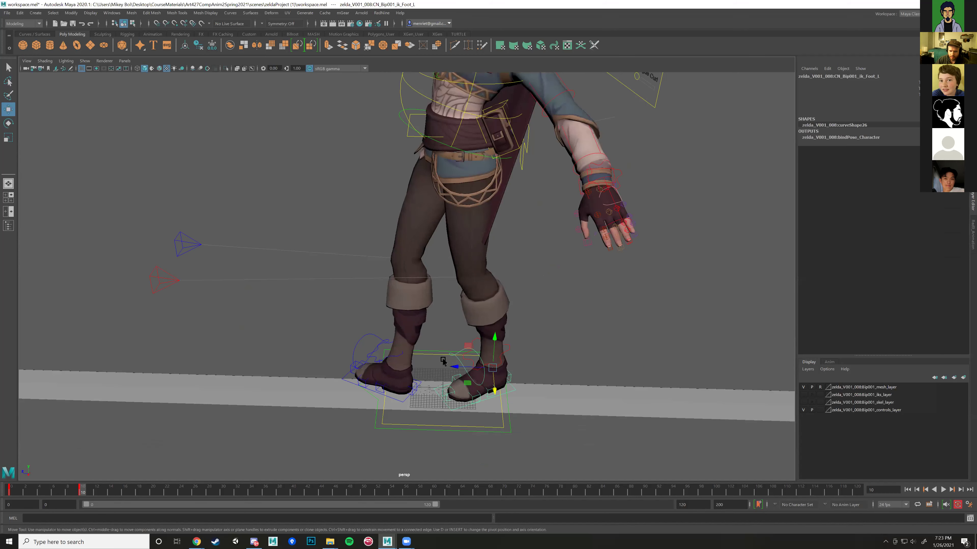
{"action": "left_click_drag", "start_coordinate": [471, 368], "coordinate": [473, 366]}
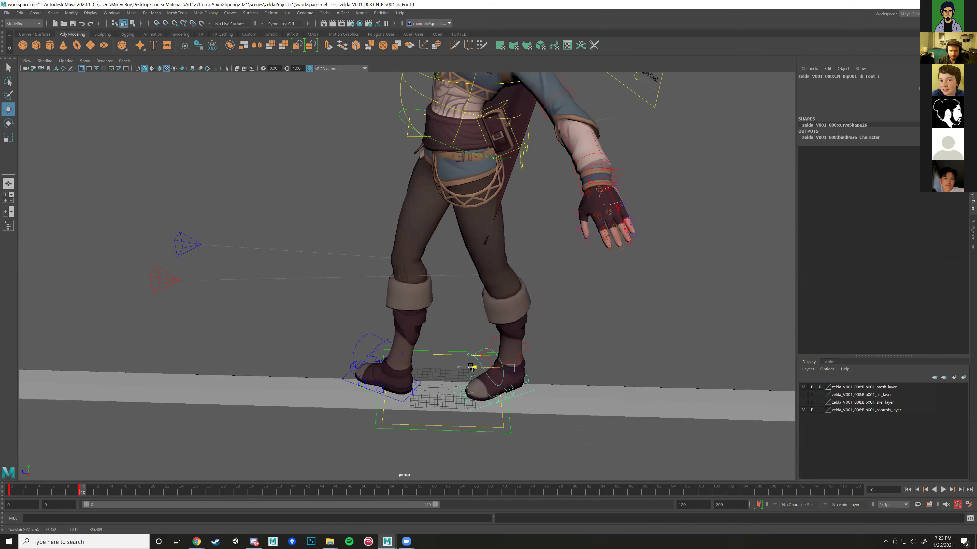
Step: Play and scrub the motion between frames 0 and 10 and undo the left foot's last move along the beam
{"action": "left_click_drag", "start_coordinate": [368, 421], "coordinate": [191, 456], "text": "alt"}
{"action": "key", "text": "alt+v"}
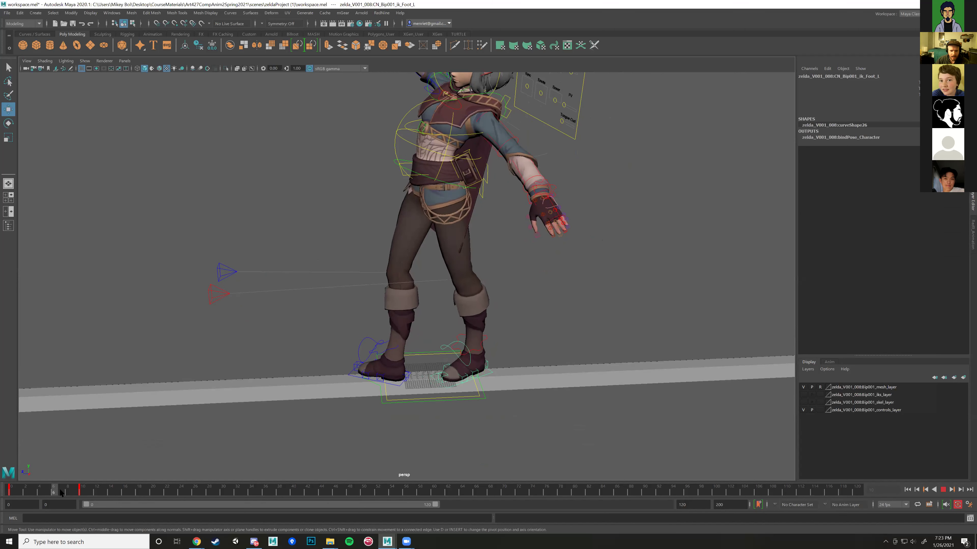
{"action": "mouse_move", "coordinate": [18, 493]}
{"action": "left_mouse_down"}
{"action": "mouse_move", "coordinate": [118, 500]}
{"action": "mouse_move", "coordinate": [83, 493]}
{"action": "left_mouse_up"}
{"action": "key", "text": "ctrl+z"}
{"action": "key", "text": "ctrl+z"}
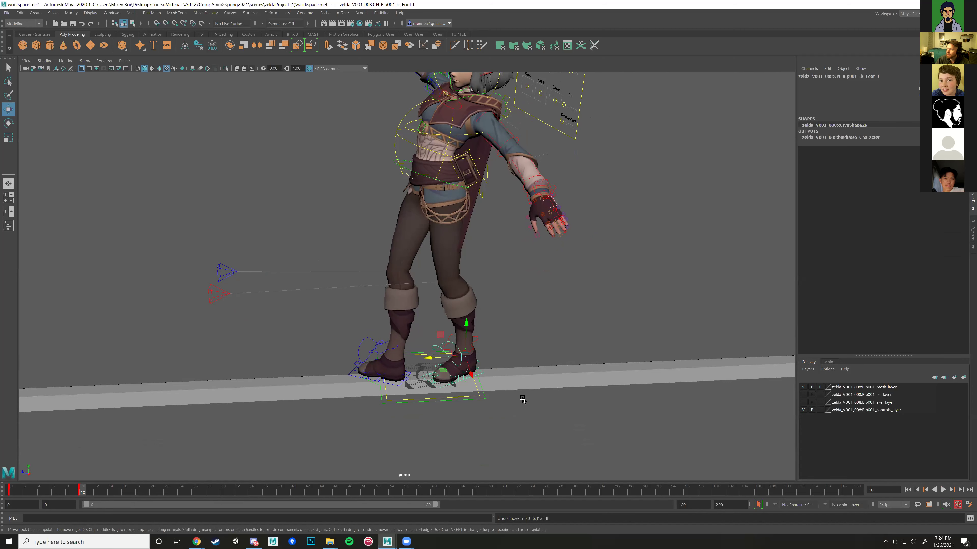
Step: Add the right foot's IK control to the selection, slide both feet backward along the beam together, and toggle automatic keyframing
{"action": "left_click", "coordinate": [403, 386]}
{"action": "left_click_drag", "start_coordinate": [469, 399], "coordinate": [448, 417], "text": "alt"}
{"action": "left_click_drag", "start_coordinate": [394, 376], "coordinate": [393, 378], "text": "alt"}
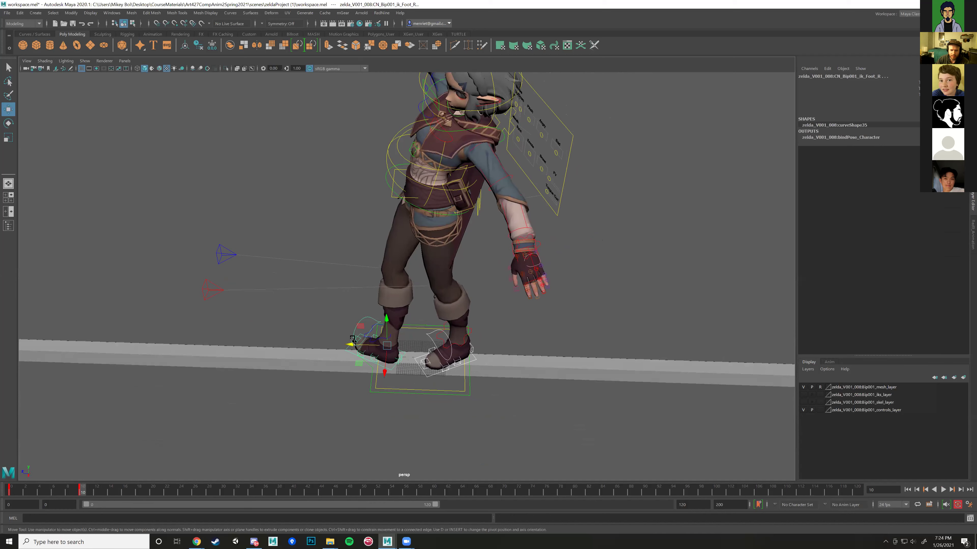
{"action": "left_click_drag", "start_coordinate": [352, 347], "coordinate": [375, 345]}
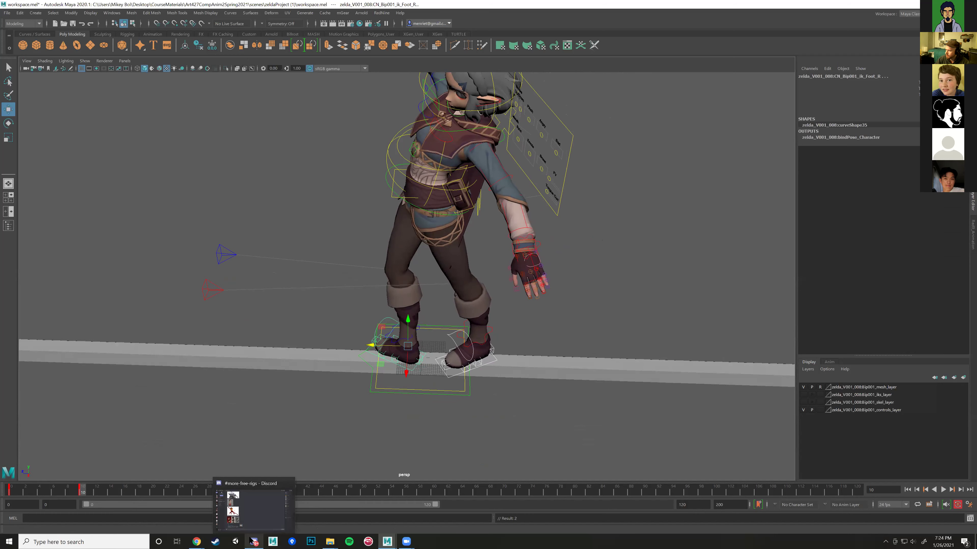
{"action": "left_click_drag", "start_coordinate": [439, 346], "coordinate": [702, 416], "text": "alt"}
{"action": "left_click", "coordinate": [957, 506]}
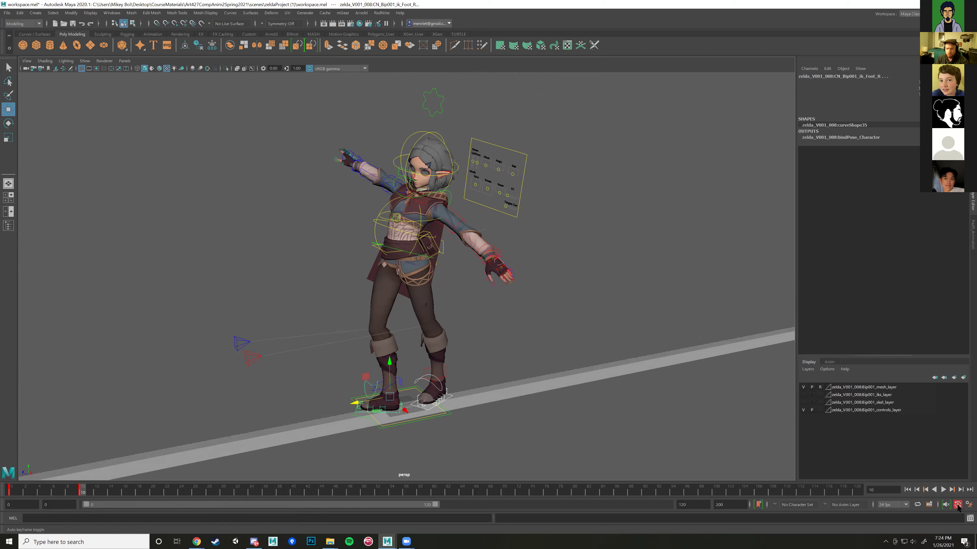
Step: Check the paused Tight Rope pose in the browser, return to Maya, and slide both feet further backward along the beam
{"action": "left_click_drag", "start_coordinate": [506, 328], "coordinate": [502, 336], "text": "alt"}
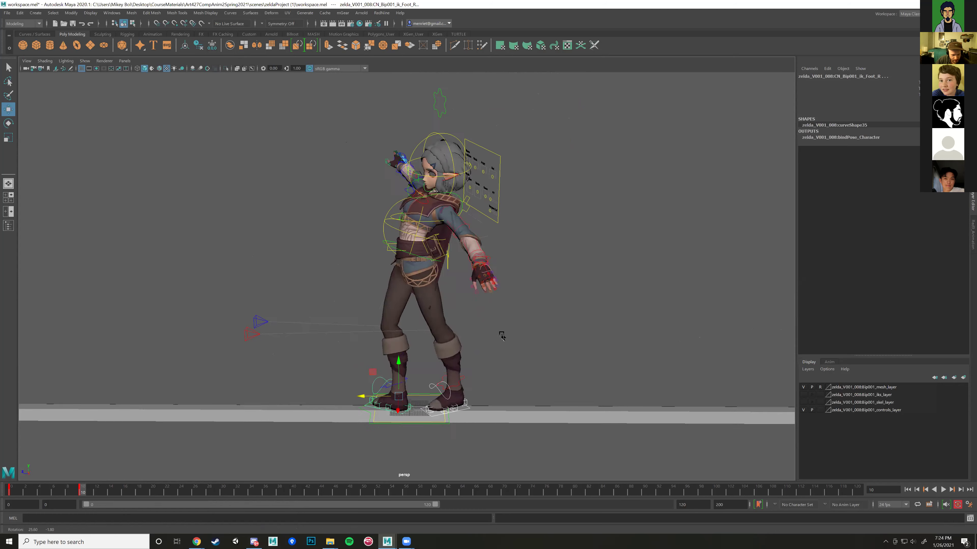
{"action": "mouse_move", "coordinate": [189, 541]}
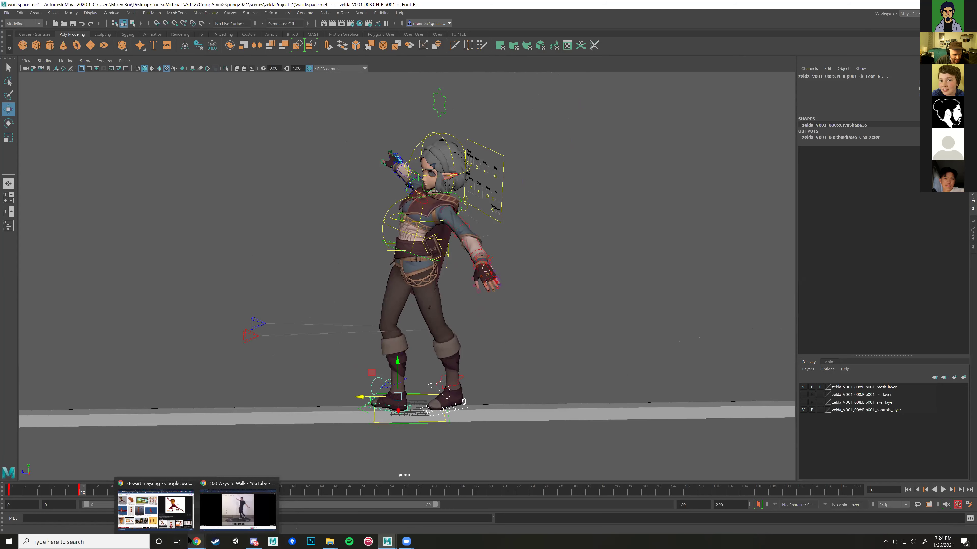
{"action": "left_click", "coordinate": [223, 509]}
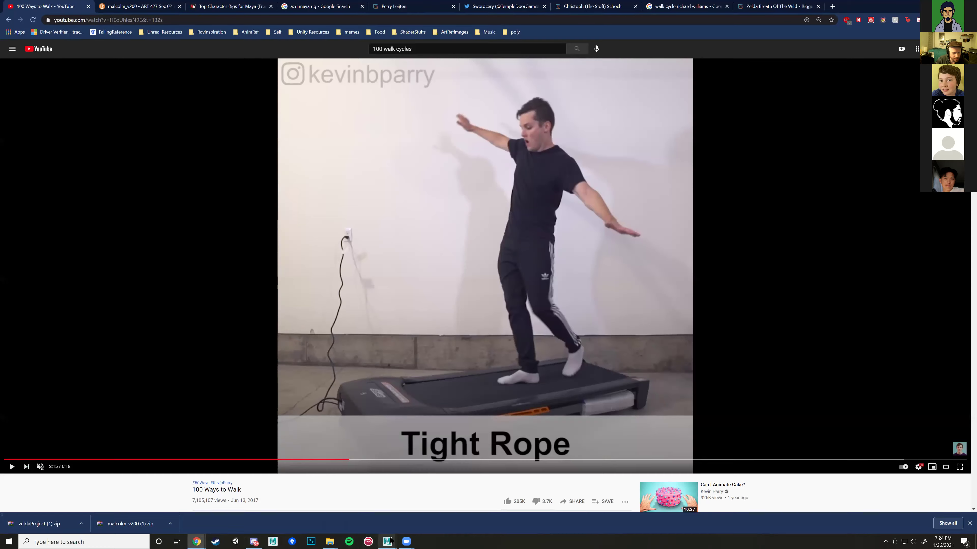
{"action": "left_click", "coordinate": [388, 504]}
{"action": "mouse_move", "coordinate": [454, 328]}
{"action": "left_mouse_down", "text": "alt"}
{"action": "mouse_move", "coordinate": [442, 330]}
{"action": "mouse_move", "coordinate": [481, 332]}
{"action": "mouse_move", "coordinate": [442, 339]}
{"action": "left_mouse_up", "text": "alt"}
{"action": "left_click_drag", "start_coordinate": [353, 411], "coordinate": [456, 416]}
Step: Try to raise the left foot's IK control and tilt the foot forward with its toe roll control
{"action": "left_click", "coordinate": [457, 418]}
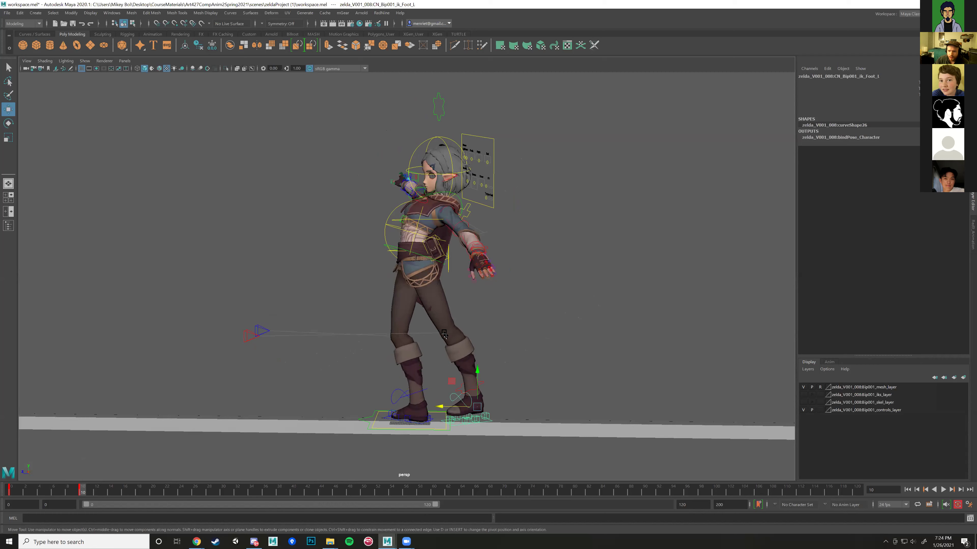
{"action": "scroll", "coordinate": [445, 373], "scroll_direction": "up", "scroll_amount": 8}
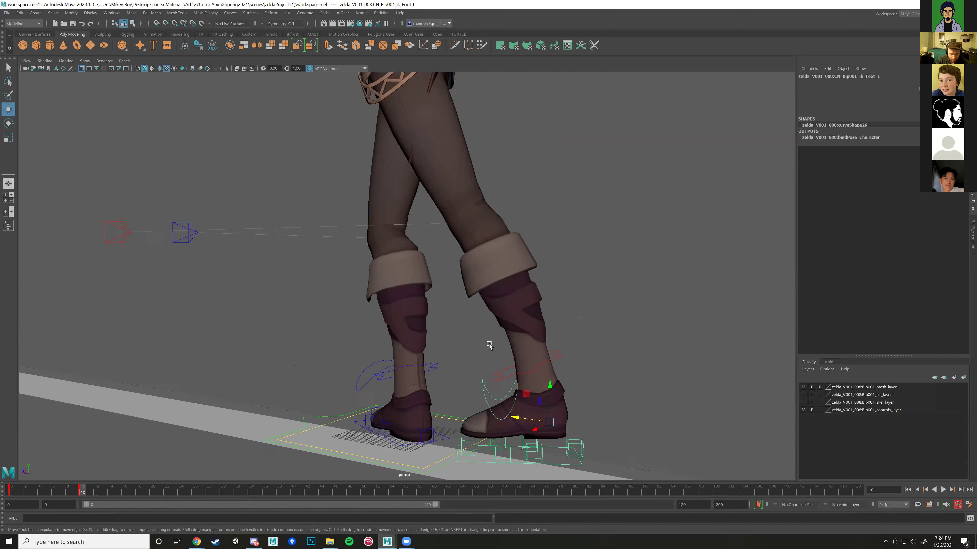
{"action": "scroll", "coordinate": [490, 346], "scroll_direction": "up", "scroll_amount": 2}
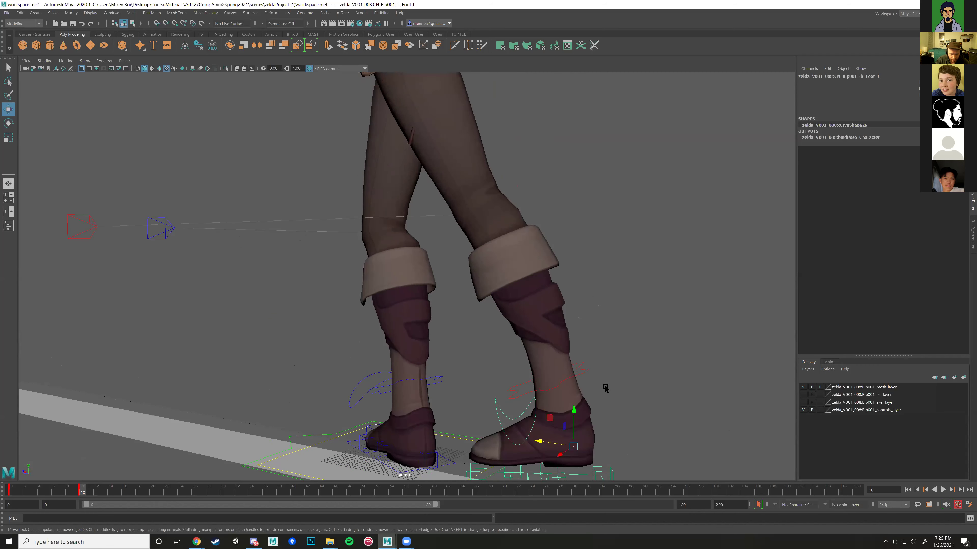
{"action": "middle_click_drag", "start_coordinate": [513, 362], "coordinate": [523, 316], "text": "alt"}
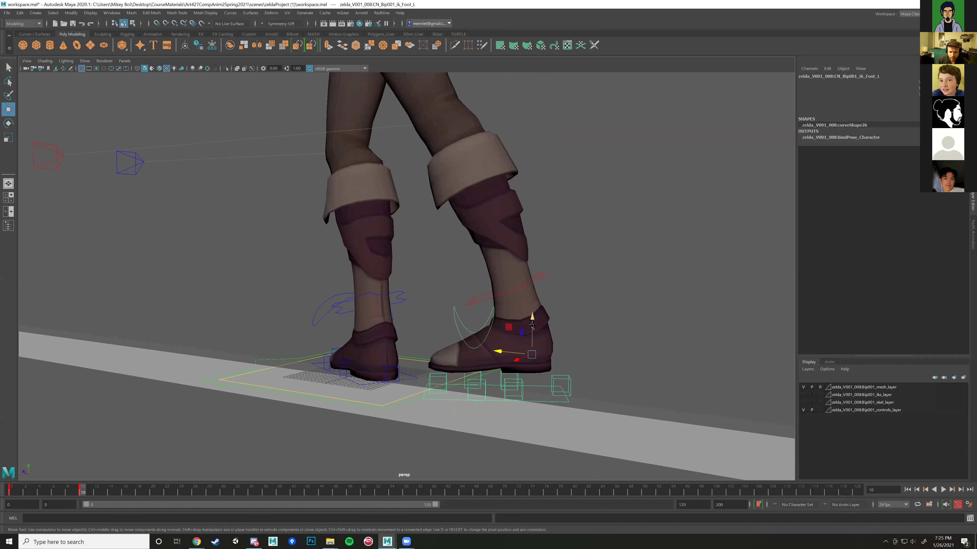
{"action": "left_click_drag", "start_coordinate": [532, 350], "coordinate": [532, 325]}
{"action": "key", "text": "e"}
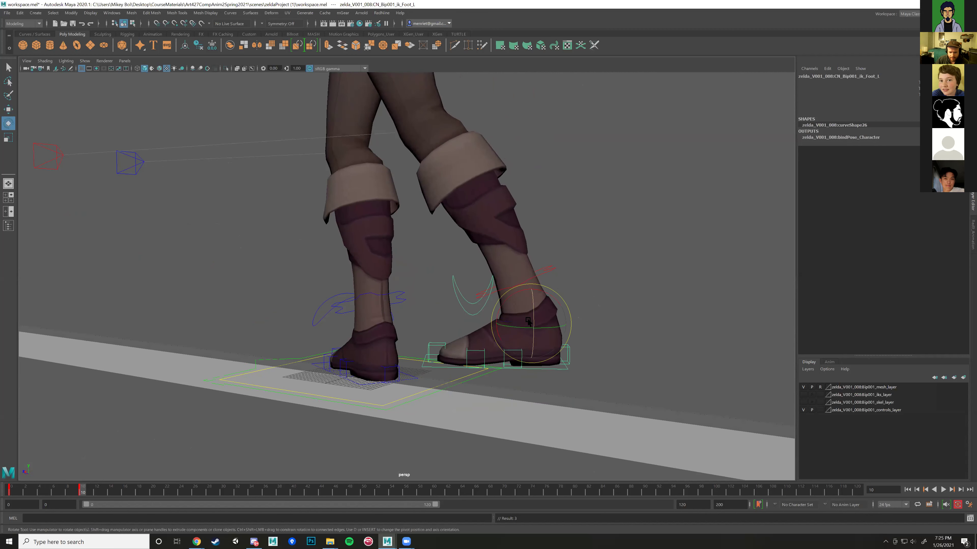
{"action": "left_click_drag", "start_coordinate": [448, 167], "coordinate": [367, 73], "text": "alt"}
{"action": "left_click_drag", "start_coordinate": [492, 270], "coordinate": [451, 323]}
{"action": "left_click", "coordinate": [446, 320]}
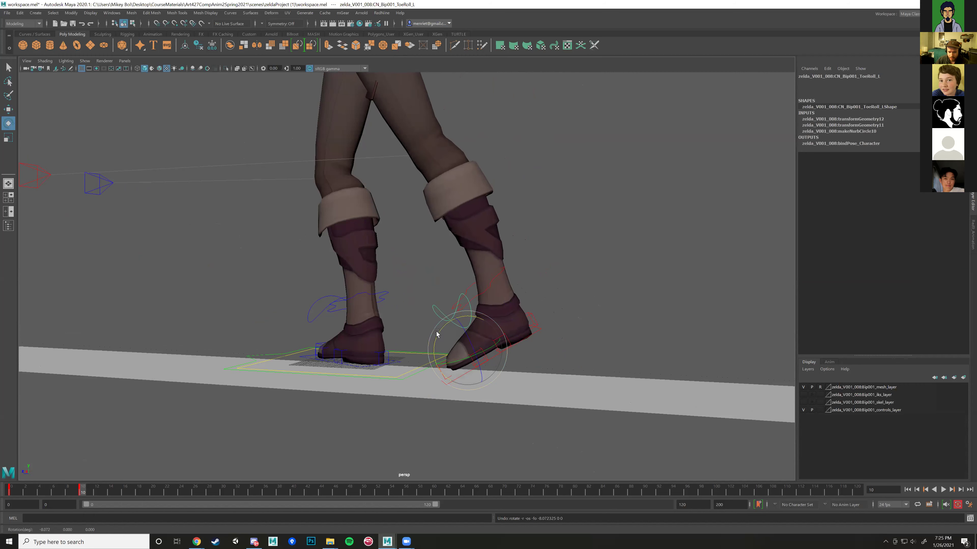
Step: Undo the left foot's raise and toe roll rotation
{"action": "key", "text": "ctrl+z"}
{"action": "key", "text": "ctrl+z"}
{"action": "key", "text": "ctrl+z"}
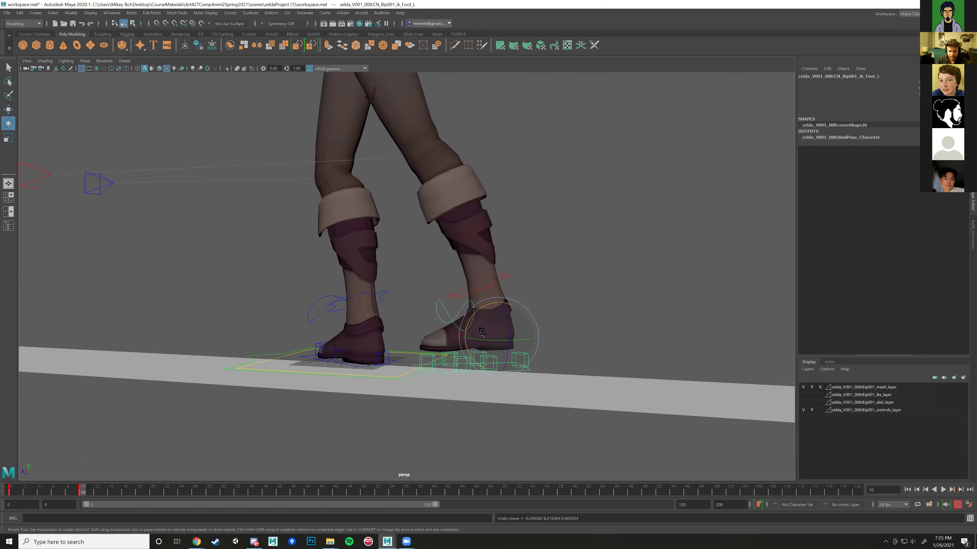
{"action": "key", "text": "ctrl+z"}
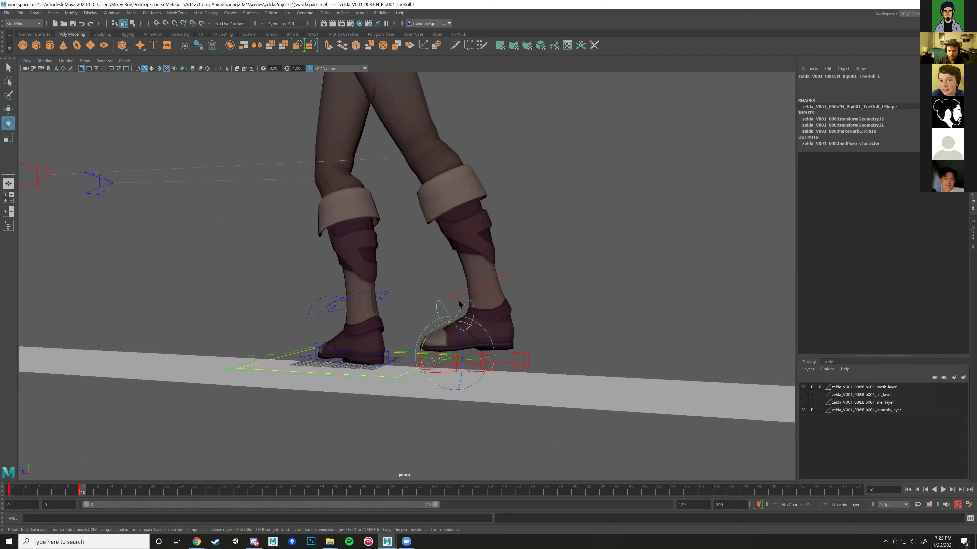
Step: Rotate the left foot's toe roll control to lift the rear heel while the toe stays on the beam
{"action": "mouse_move", "coordinate": [441, 326]}
{"action": "left_mouse_down"}
{"action": "mouse_move", "coordinate": [388, 342]}
{"action": "mouse_move", "coordinate": [341, 312]}
{"action": "mouse_move", "coordinate": [397, 356]}
{"action": "mouse_move", "coordinate": [377, 350]}
{"action": "mouse_move", "coordinate": [458, 376]}
{"action": "mouse_move", "coordinate": [384, 352]}
{"action": "mouse_move", "coordinate": [403, 358]}
{"action": "mouse_move", "coordinate": [397, 352]}
{"action": "mouse_move", "coordinate": [488, 323]}
{"action": "mouse_move", "coordinate": [448, 330]}
{"action": "left_mouse_up"}
{"action": "left_click_drag", "start_coordinate": [397, 352], "coordinate": [461, 341]}
{"action": "left_click_drag", "start_coordinate": [523, 345], "coordinate": [544, 344], "text": "alt"}
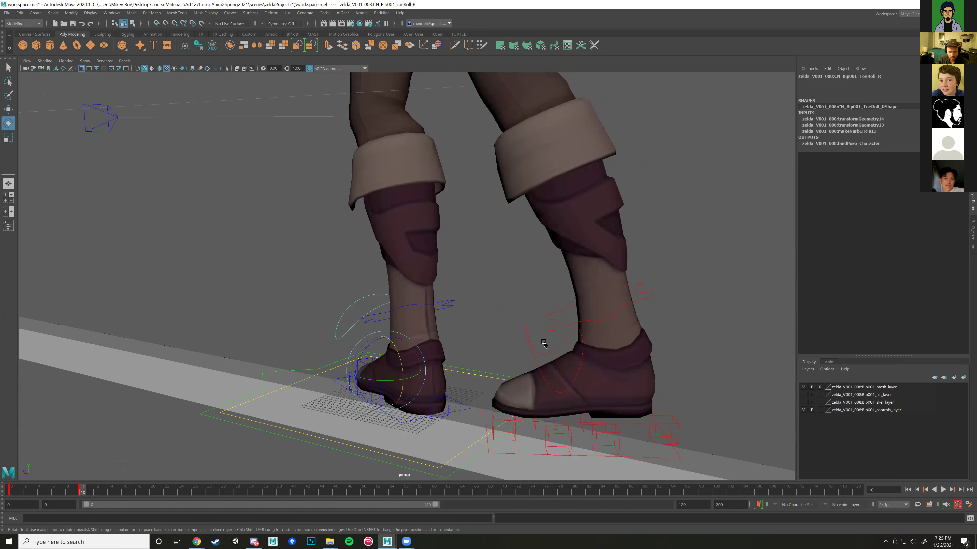
{"action": "left_click", "coordinate": [530, 343]}
{"action": "left_click_drag", "start_coordinate": [544, 388], "coordinate": [503, 336]}
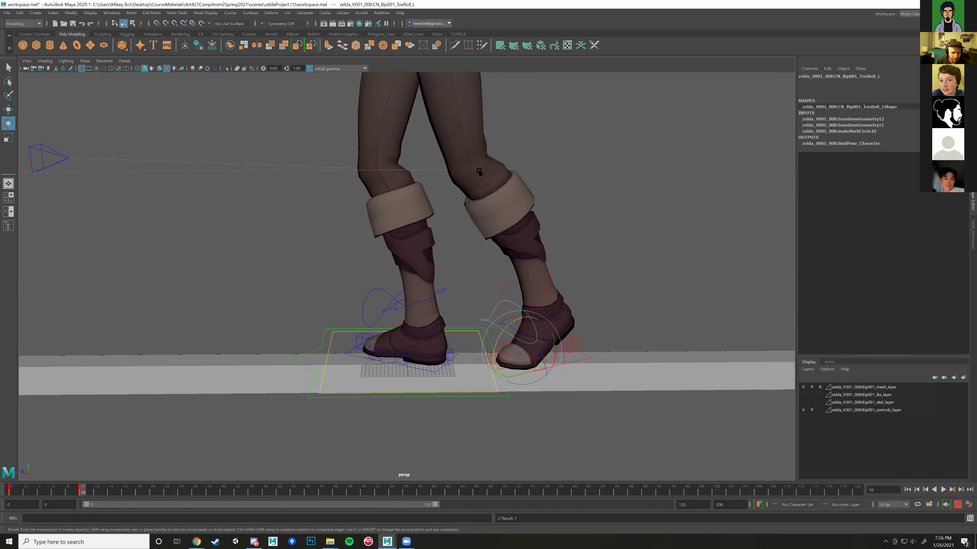
Step: Play and scrub between frames 0 and 10 to review the foot motion along the beam
{"action": "scroll", "coordinate": [479, 172], "scroll_direction": "down", "scroll_amount": 5}
{"action": "left_click_drag", "start_coordinate": [507, 247], "coordinate": [469, 270], "text": "alt"}
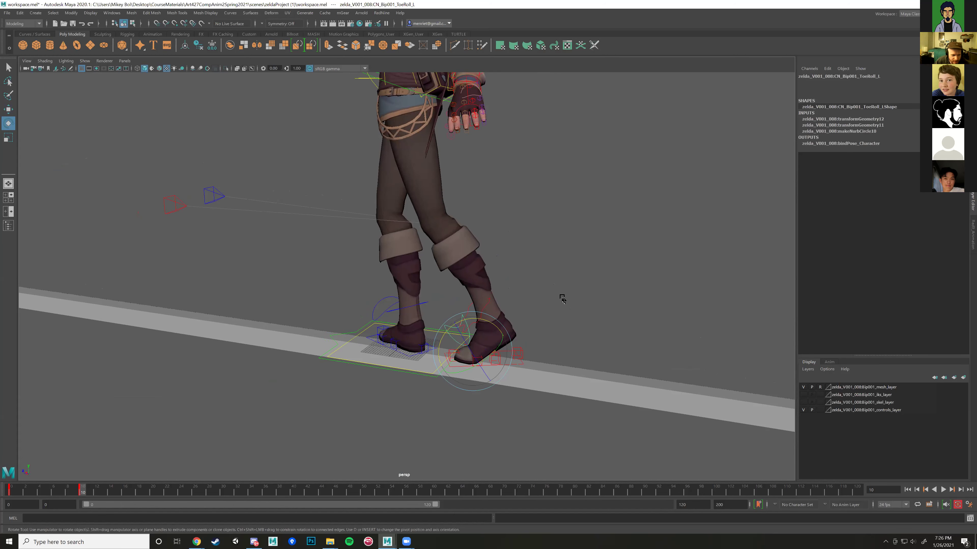
{"action": "left_click_drag", "start_coordinate": [295, 443], "coordinate": [177, 439], "text": "alt"}
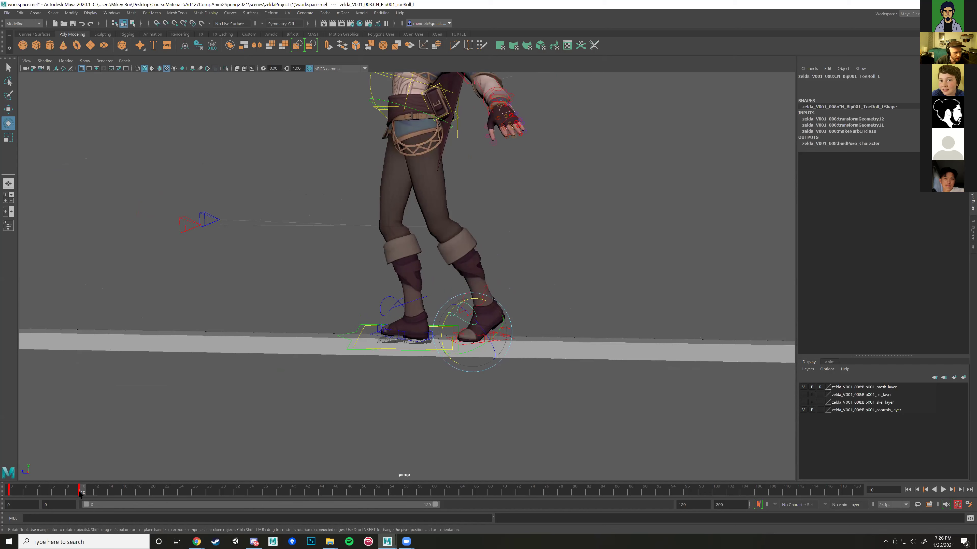
{"action": "key", "text": "alt+v"}
{"action": "mouse_move", "coordinate": [32, 488]}
{"action": "left_mouse_down"}
{"action": "mouse_move", "coordinate": [71, 487]}
{"action": "mouse_move", "coordinate": [10, 488]}
{"action": "left_mouse_up"}
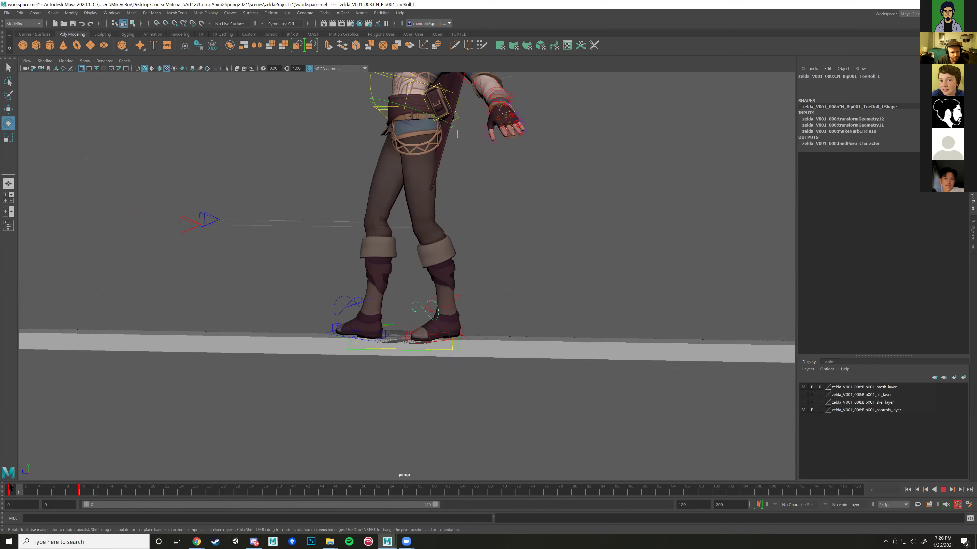
{"action": "key", "text": "alt+v"}
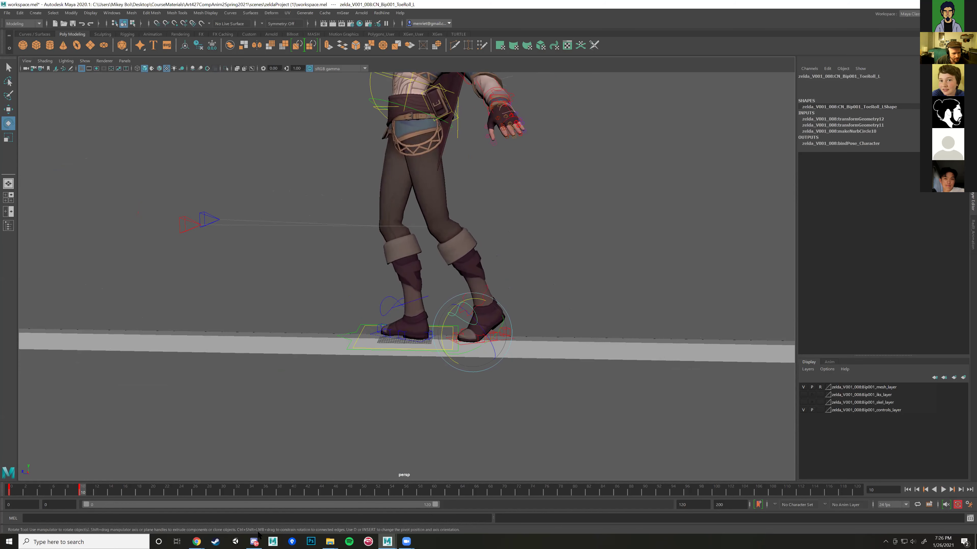
Step: Compare the pose with the paused Tight Rope reference in the browser and return to Maya
{"action": "mouse_move", "coordinate": [197, 542]}
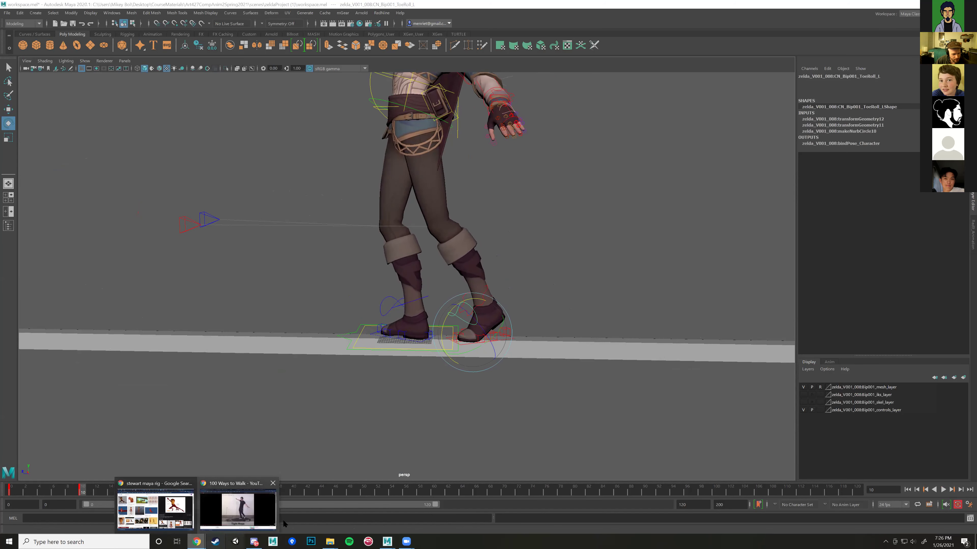
{"action": "left_click", "coordinate": [248, 512]}
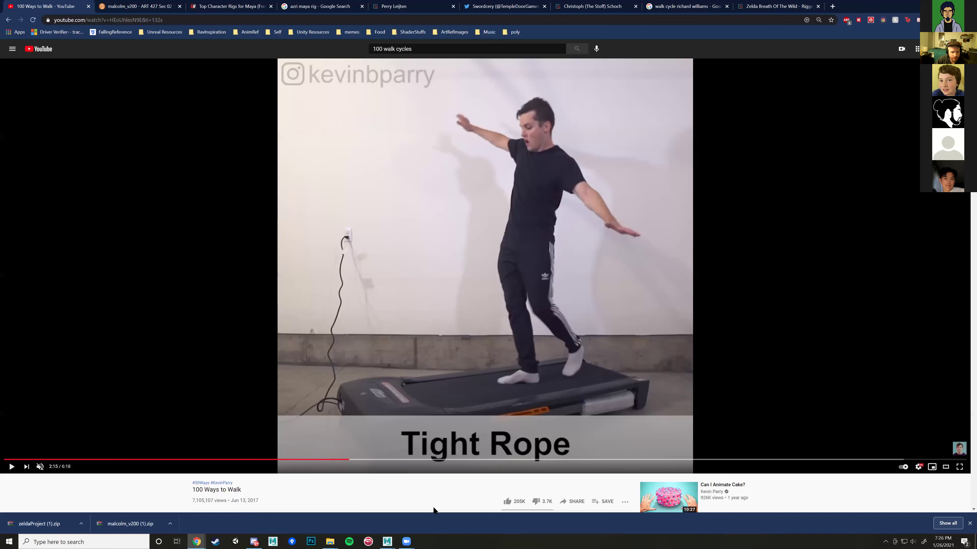
{"action": "mouse_move", "coordinate": [387, 542]}
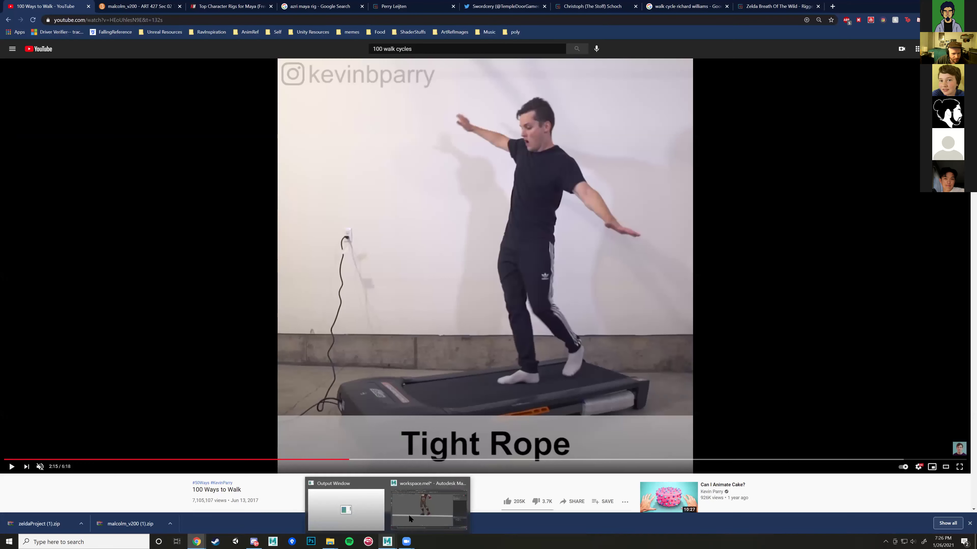
{"action": "left_click", "coordinate": [410, 519]}
Step: Select the chest control and rotate it slightly at frame 10
{"action": "scroll", "coordinate": [451, 230], "scroll_direction": "down", "scroll_amount": 3}
{"action": "left_click_drag", "start_coordinate": [451, 230], "coordinate": [453, 272], "text": "alt"}
{"action": "left_click", "coordinate": [460, 227]}
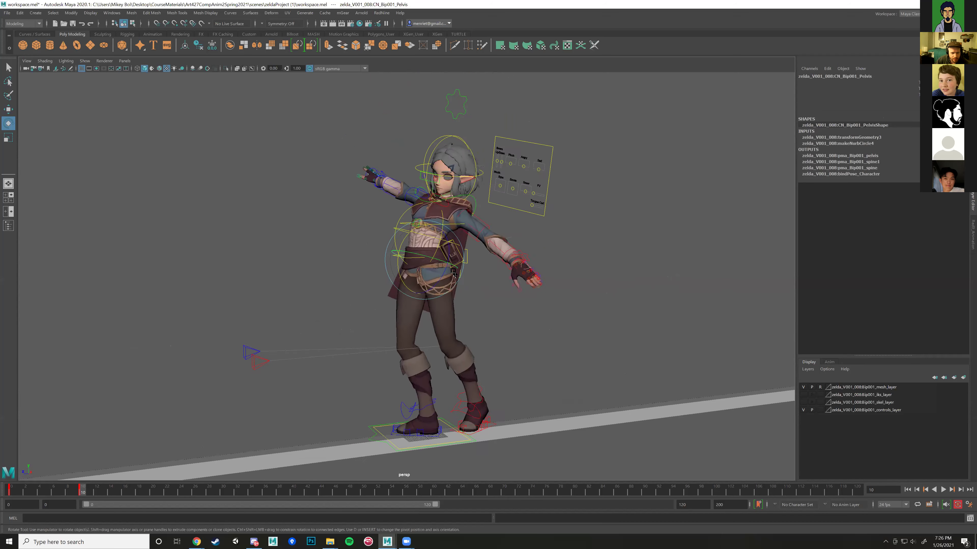
{"action": "right_click_drag", "start_coordinate": [454, 274], "coordinate": [470, 215], "text": "alt"}
{"action": "left_click", "coordinate": [475, 212]}
{"action": "left_click_drag", "start_coordinate": [476, 212], "coordinate": [423, 308], "text": "alt"}
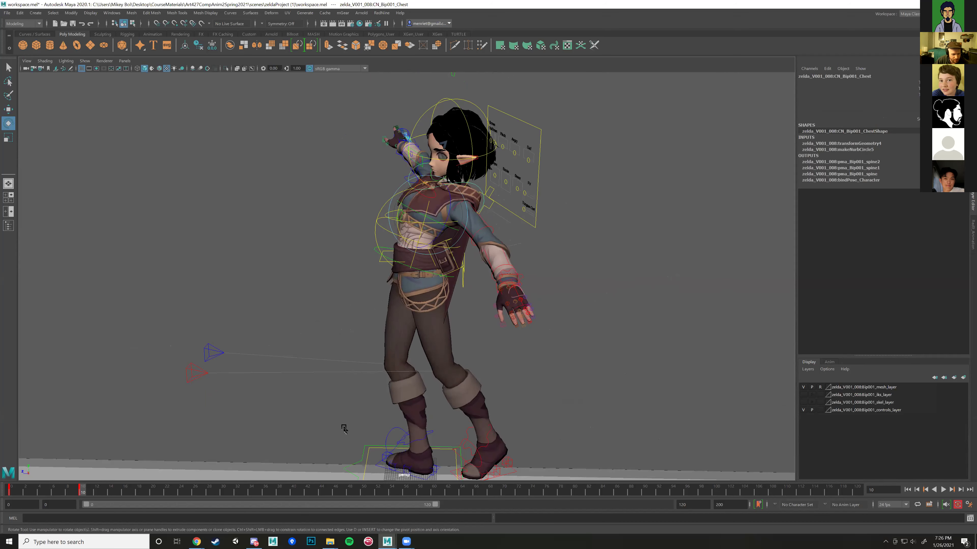
{"action": "left_click_drag", "start_coordinate": [431, 215], "coordinate": [421, 213]}
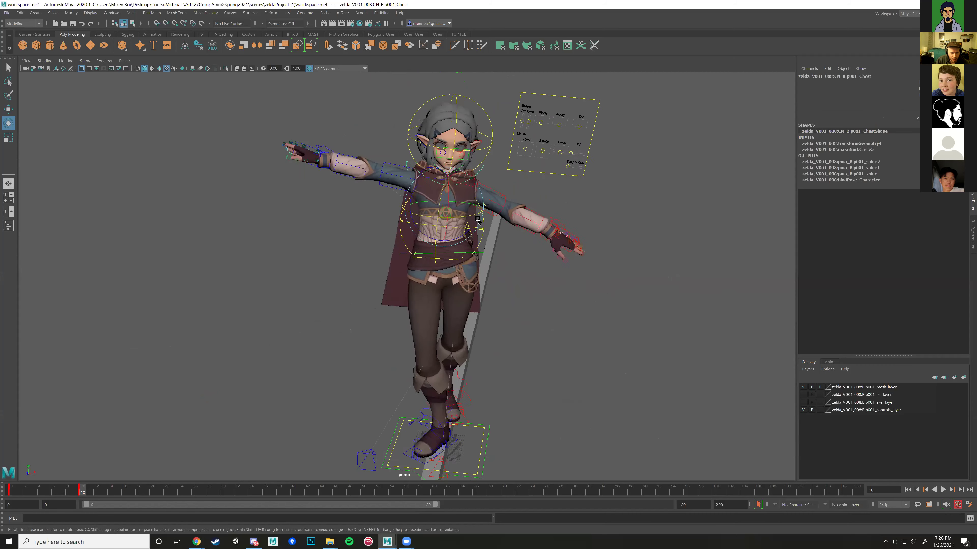
Step: Examine the torso controls up close, selecting the pelvis and bendy spine controls in turn to find the ones needed
{"action": "left_click_drag", "start_coordinate": [430, 277], "coordinate": [385, 294], "text": "alt"}
{"action": "middle_click_drag", "start_coordinate": [389, 300], "coordinate": [404, 252], "text": "alt"}
{"action": "right_click_drag", "start_coordinate": [404, 252], "coordinate": [434, 252], "text": "alt"}
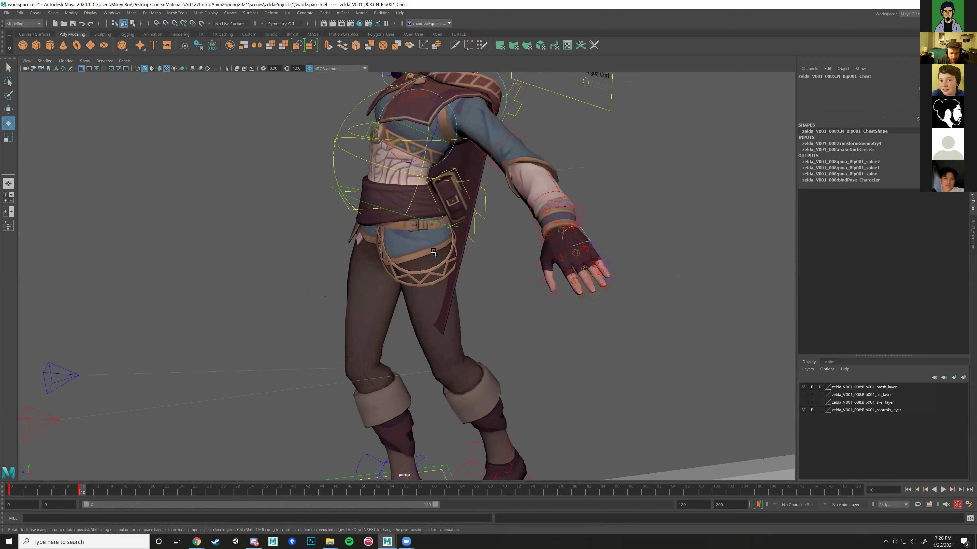
{"action": "left_click_drag", "start_coordinate": [408, 230], "coordinate": [499, 197], "text": "alt"}
{"action": "left_click", "coordinate": [396, 214]}
{"action": "left_click", "coordinate": [362, 211]}
{"action": "left_click", "coordinate": [422, 215]}
{"action": "scroll", "coordinate": [403, 198], "scroll_direction": "up", "scroll_amount": 5}
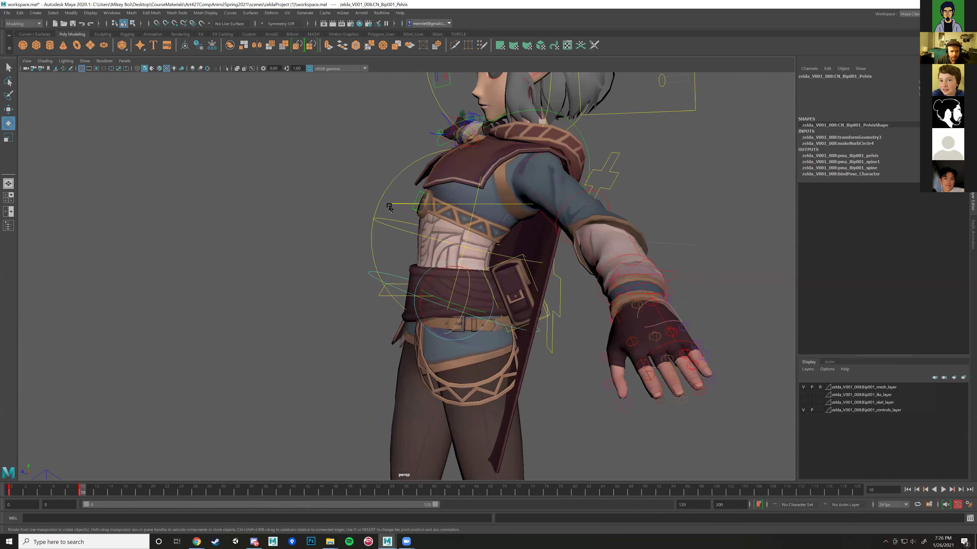
{"action": "left_click", "coordinate": [402, 198]}
{"action": "scroll", "coordinate": [400, 200], "scroll_direction": "up", "scroll_amount": 3}
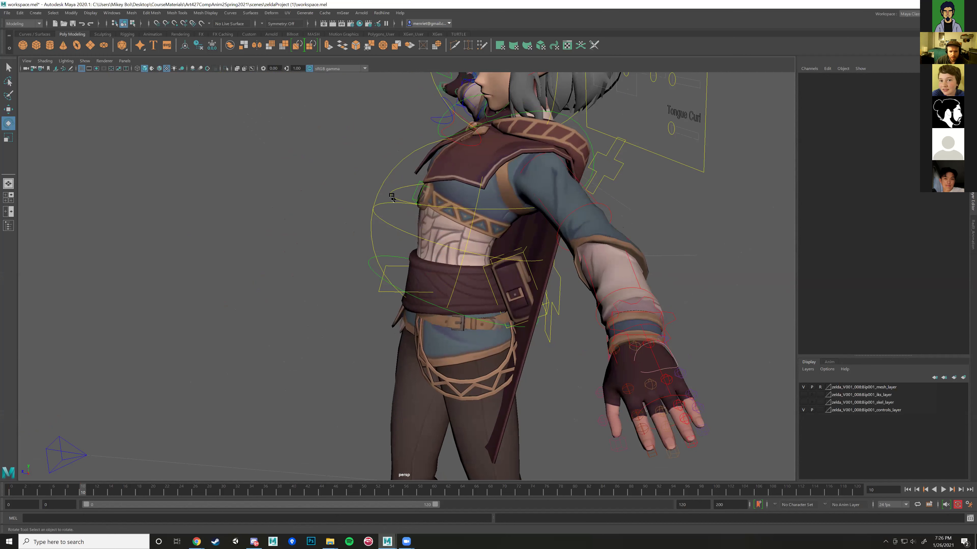
{"action": "key", "text": "w"}
{"action": "left_click", "coordinate": [387, 185]}
{"action": "left_click_drag", "start_coordinate": [377, 222], "coordinate": [406, 202], "text": "alt"}
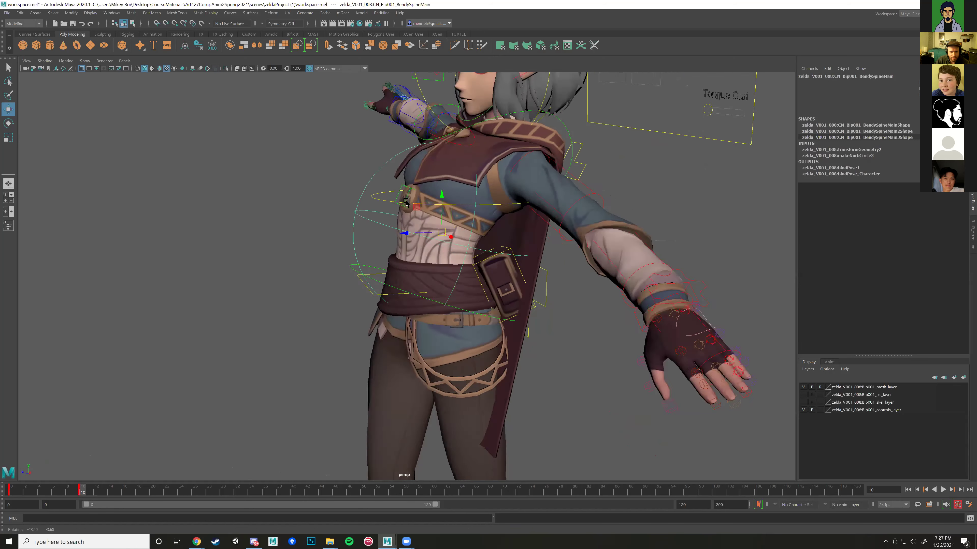
{"action": "scroll", "coordinate": [406, 203], "scroll_direction": "down", "scroll_amount": 3}
{"action": "left_click_drag", "start_coordinate": [483, 201], "coordinate": [338, 301], "text": "alt"}
Step: Select the chest tilt and pelvis controls together and shift them slightly along the vertical axis at frame 10
{"action": "left_click", "coordinate": [371, 169]}
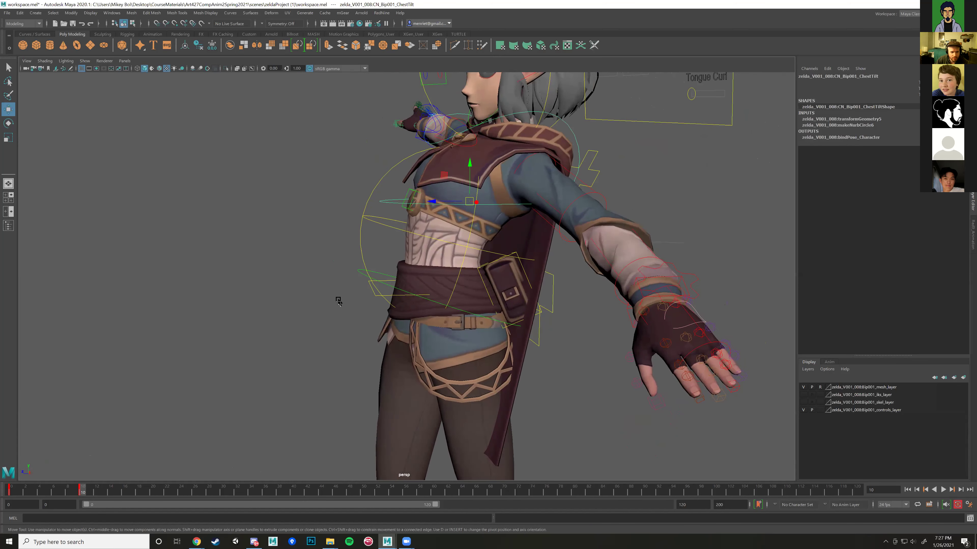
{"action": "left_click", "coordinate": [361, 273]}
{"action": "left_click_drag", "start_coordinate": [440, 270], "coordinate": [442, 261]}
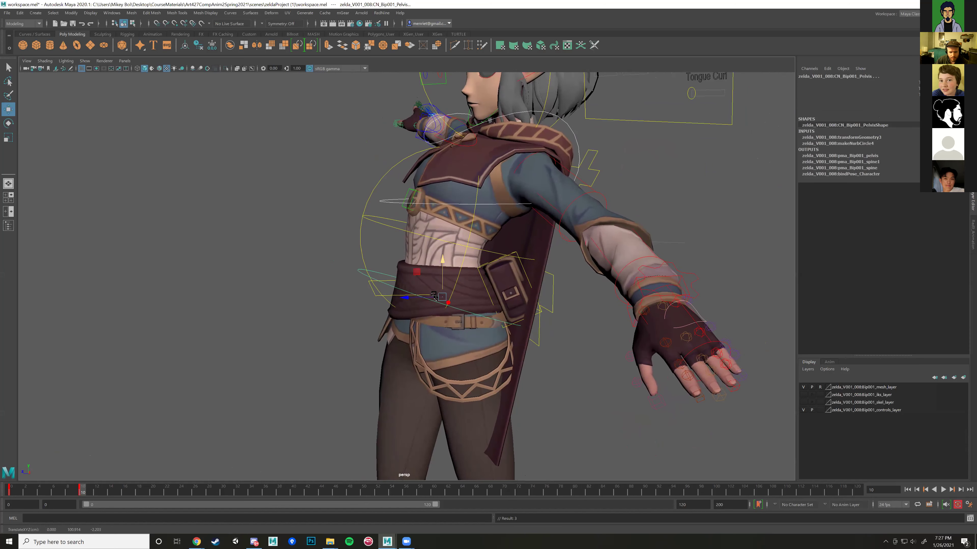
{"action": "scroll", "coordinate": [436, 304], "scroll_direction": "down", "scroll_amount": 5}
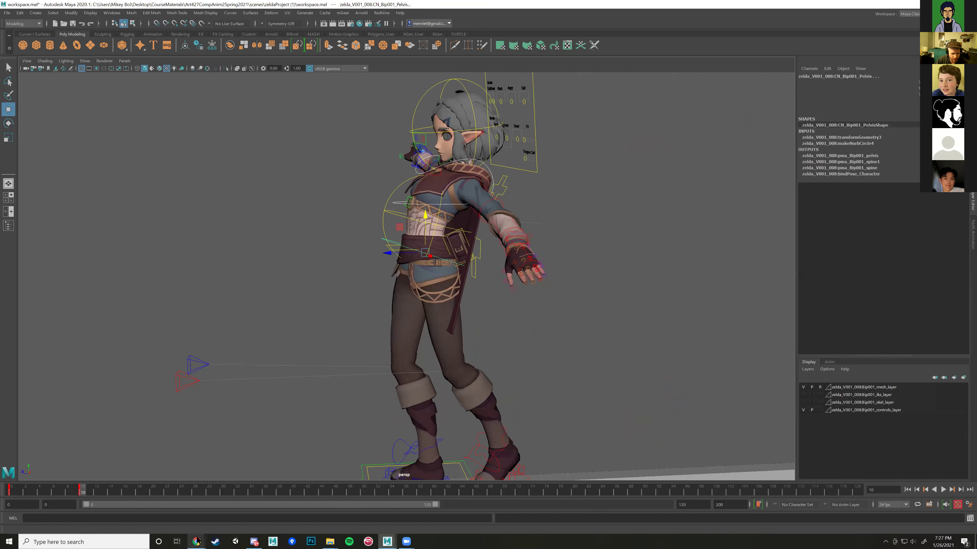
Step: Check the paused Tight Rope reference, return to Maya, and rotate the pelvis control slightly at frame 10
{"action": "mouse_move", "coordinate": [197, 541]}
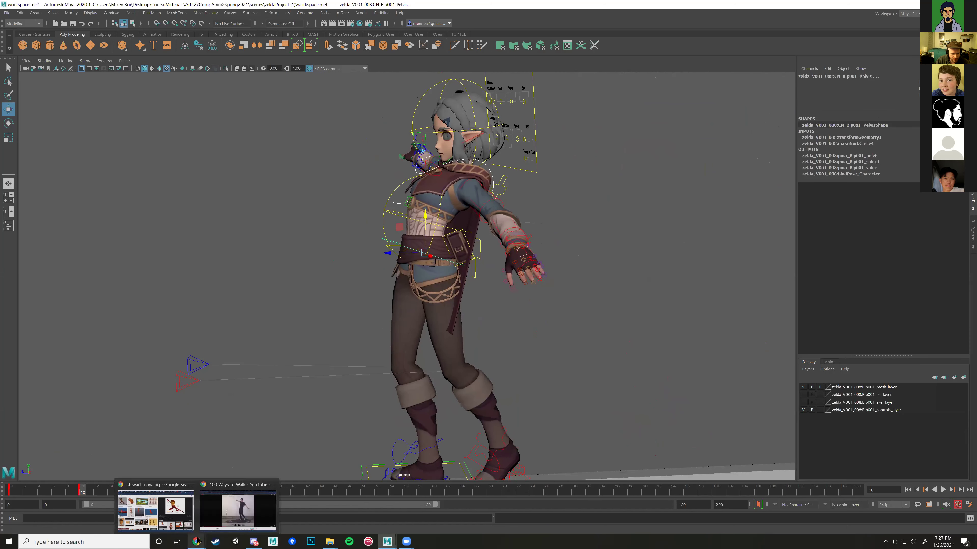
{"action": "left_click", "coordinate": [237, 509]}
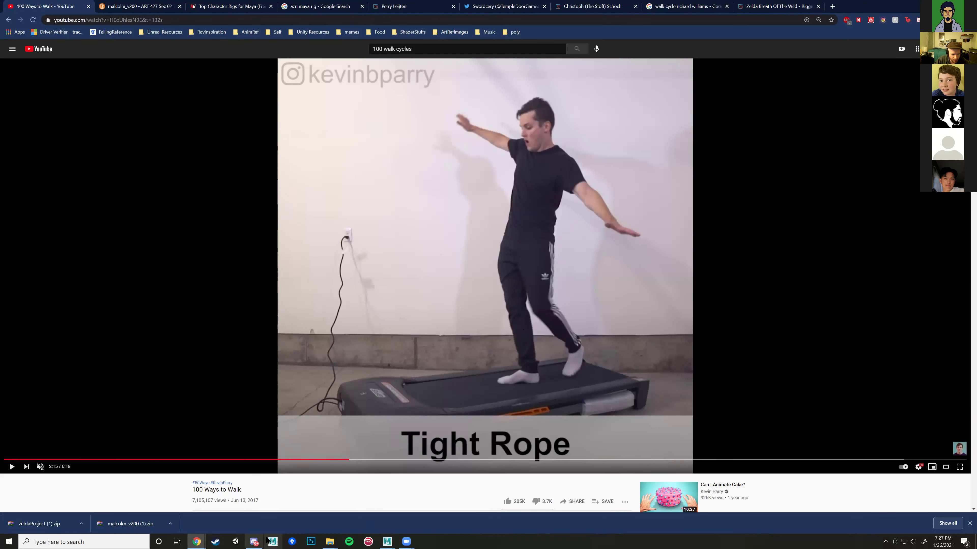
{"action": "mouse_move", "coordinate": [387, 541]}
{"action": "left_click", "coordinate": [423, 504]}
{"action": "left_click_drag", "start_coordinate": [444, 348], "coordinate": [474, 304], "text": "alt"}
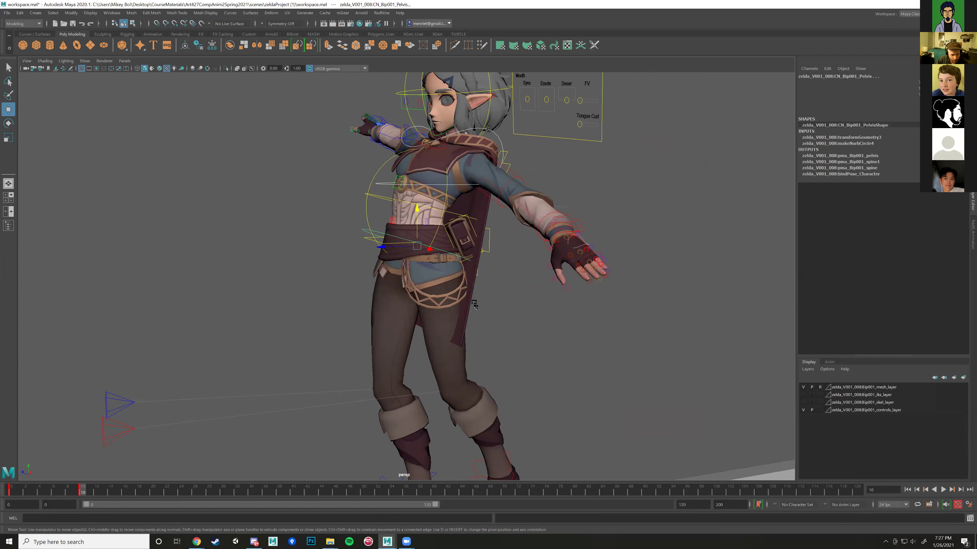
{"action": "left_click_drag", "start_coordinate": [448, 254], "coordinate": [429, 232], "text": "alt"}
{"action": "key", "text": "e"}
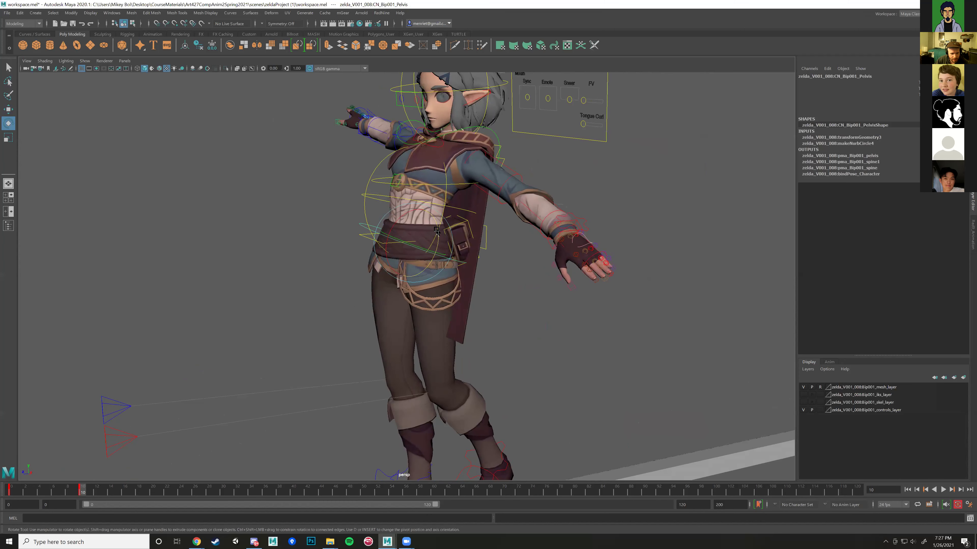
{"action": "left_click_drag", "start_coordinate": [396, 359], "coordinate": [447, 278], "text": "alt"}
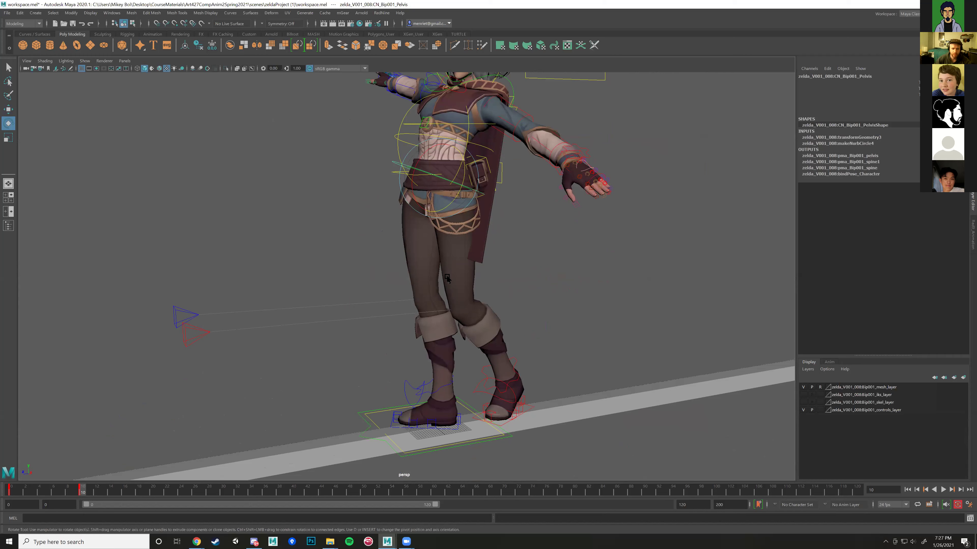
Step: Recheck the Tight Rope reference, then select the right upper arm FK control in Maya and key it at frame 10
{"action": "mouse_move", "coordinate": [196, 542]}
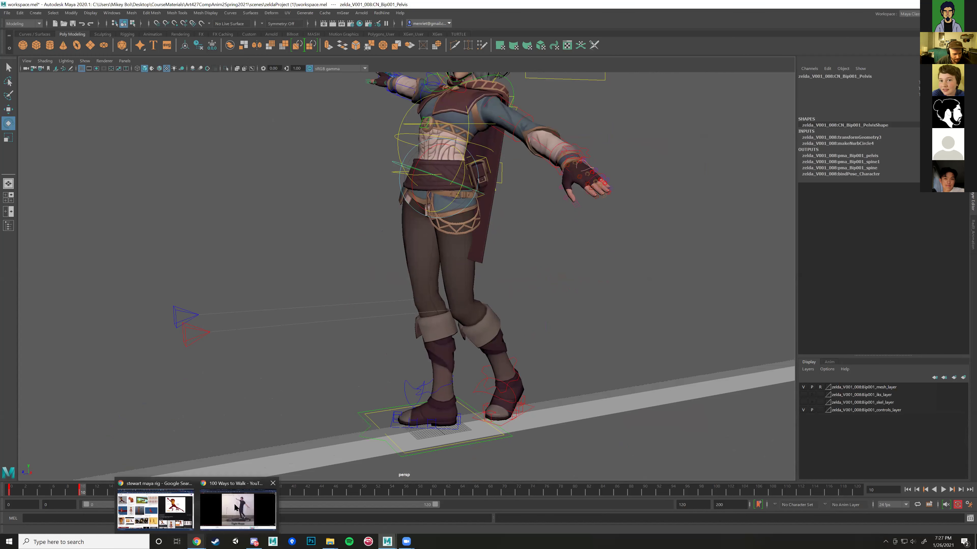
{"action": "left_click", "coordinate": [236, 507]}
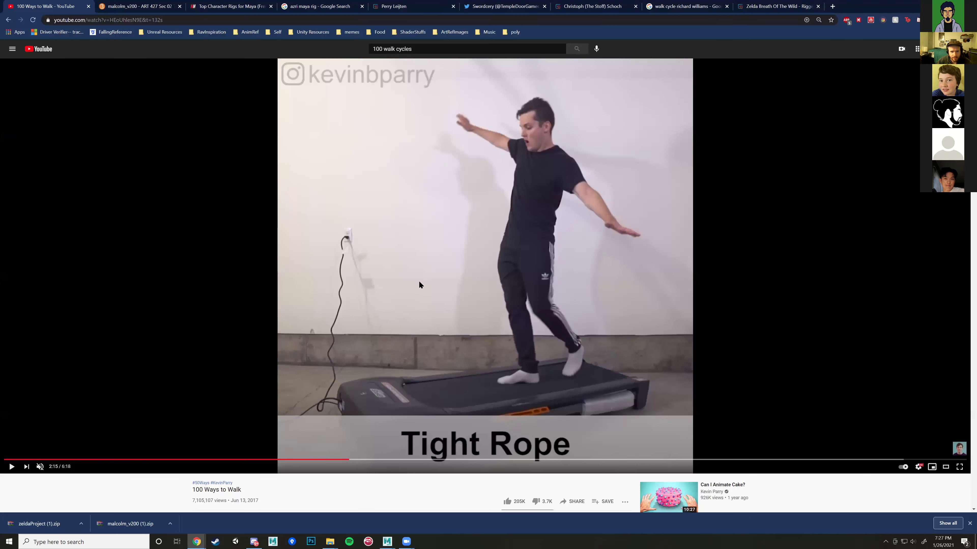
{"action": "left_click", "coordinate": [388, 541]}
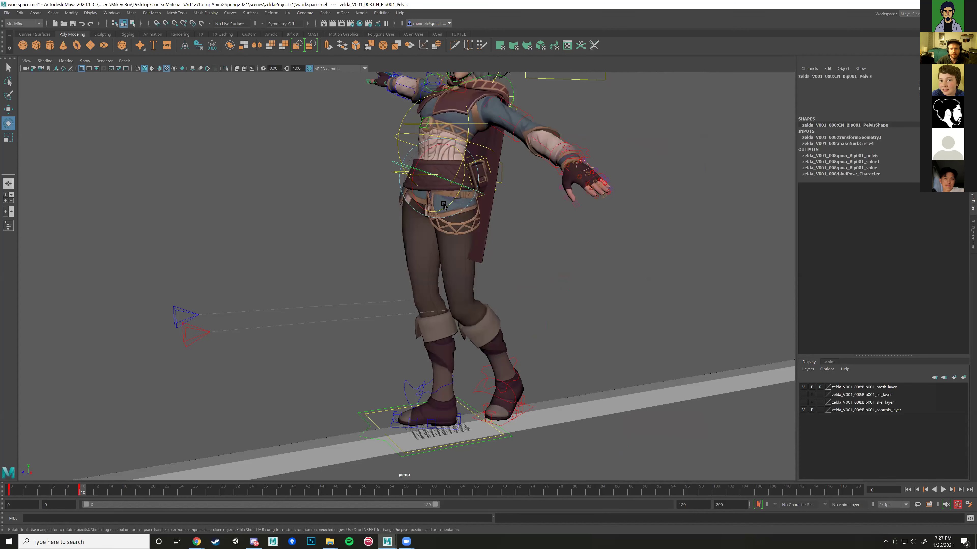
{"action": "middle_click_drag", "start_coordinate": [444, 206], "coordinate": [458, 332], "text": "alt"}
{"action": "left_click_drag", "start_coordinate": [457, 333], "coordinate": [380, 209], "text": "alt"}
{"action": "left_click", "coordinate": [334, 168]}
{"action": "left_click", "coordinate": [317, 166]}
{"action": "right_click_drag", "start_coordinate": [283, 244], "coordinate": [423, 224], "text": "alt"}
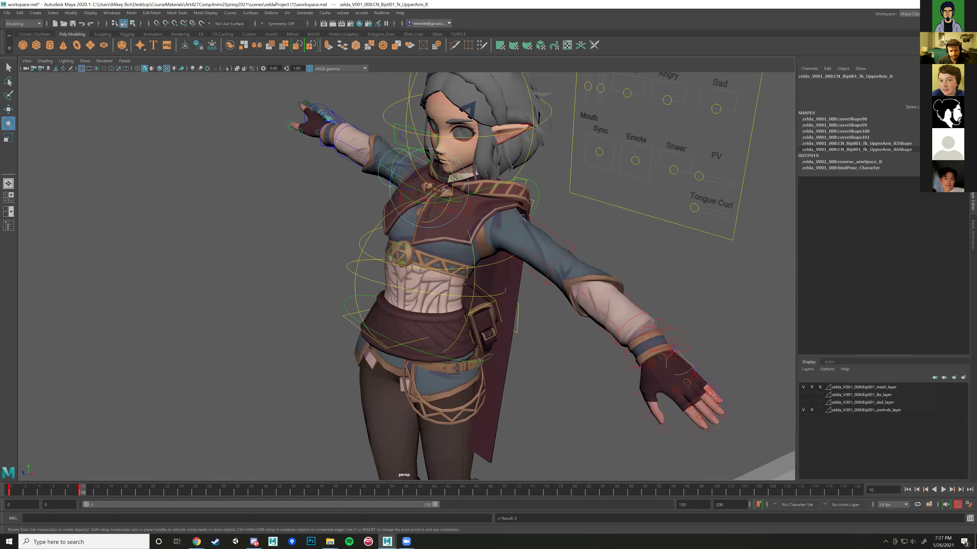
Step: Select all of the character's rig controls and key the whole pose at frame 10
{"action": "left_click", "coordinate": [542, 226]}
{"action": "right_click_drag", "start_coordinate": [543, 226], "coordinate": [270, 115], "text": "alt"}
{"action": "left_click_drag", "start_coordinate": [227, 102], "coordinate": [531, 389]}
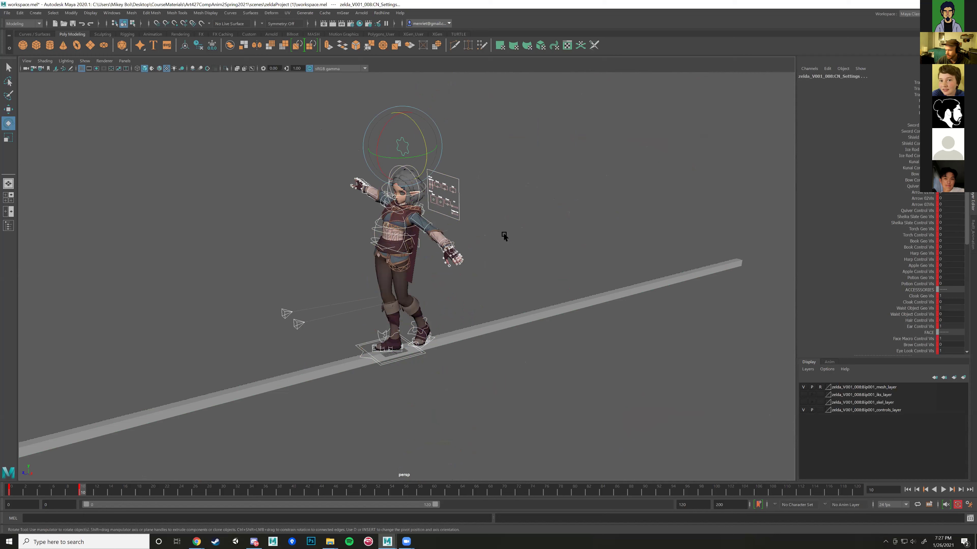
{"action": "key", "text": "s"}
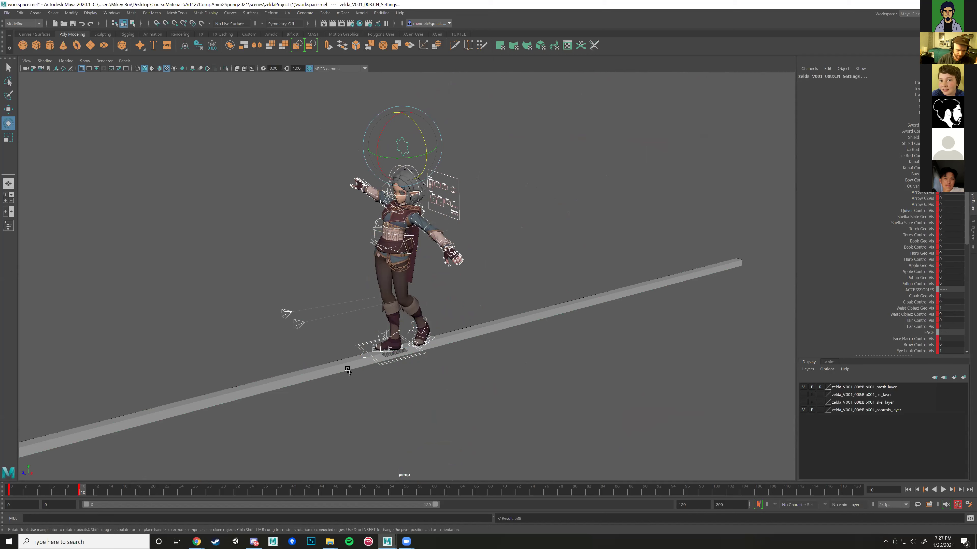
{"action": "left_click_drag", "start_coordinate": [222, 118], "coordinate": [562, 385]}
{"action": "key", "text": "ctrl+z"}
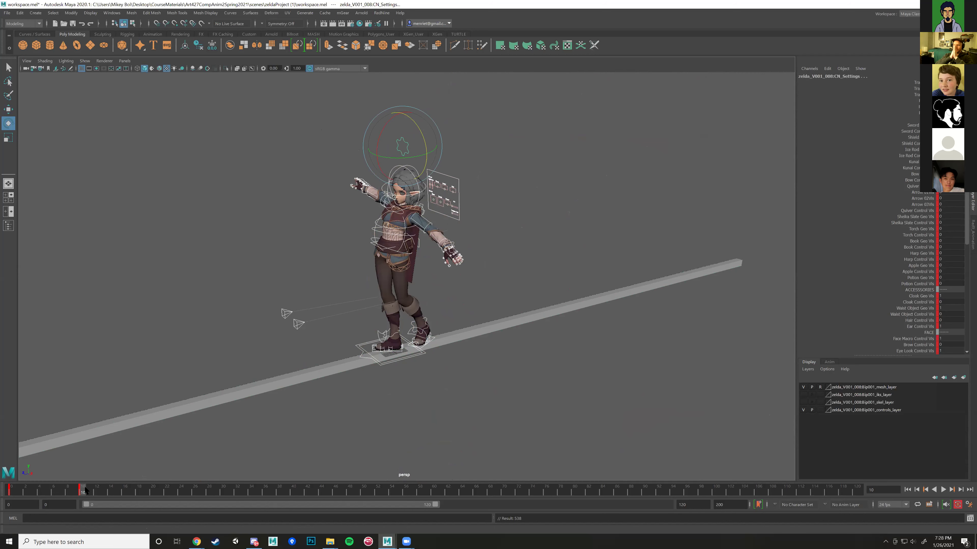
Step: Open the Graph Editor and frame the animation curves of the selected rig controls
{"action": "left_click", "coordinate": [111, 13]}
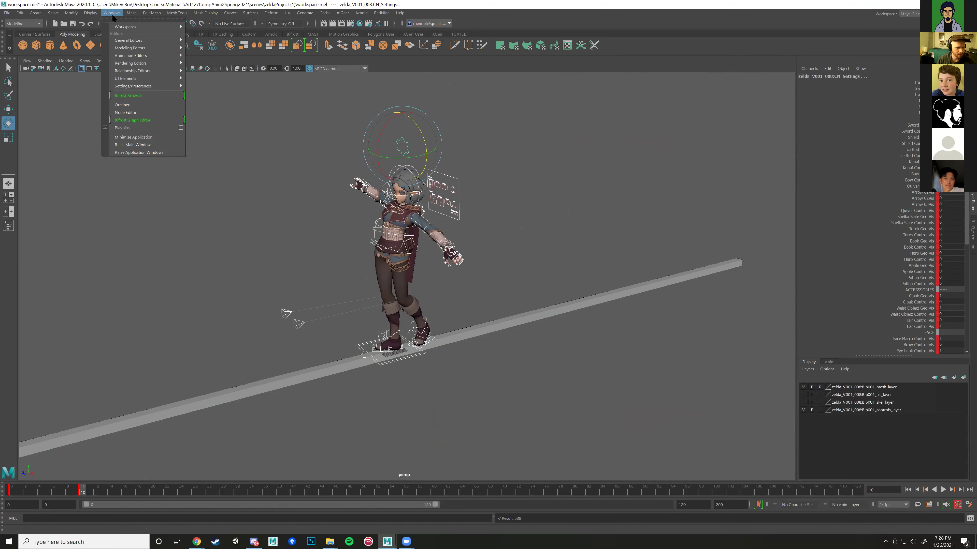
{"action": "mouse_move", "coordinate": [135, 47]}
{"action": "mouse_move", "coordinate": [162, 56]}
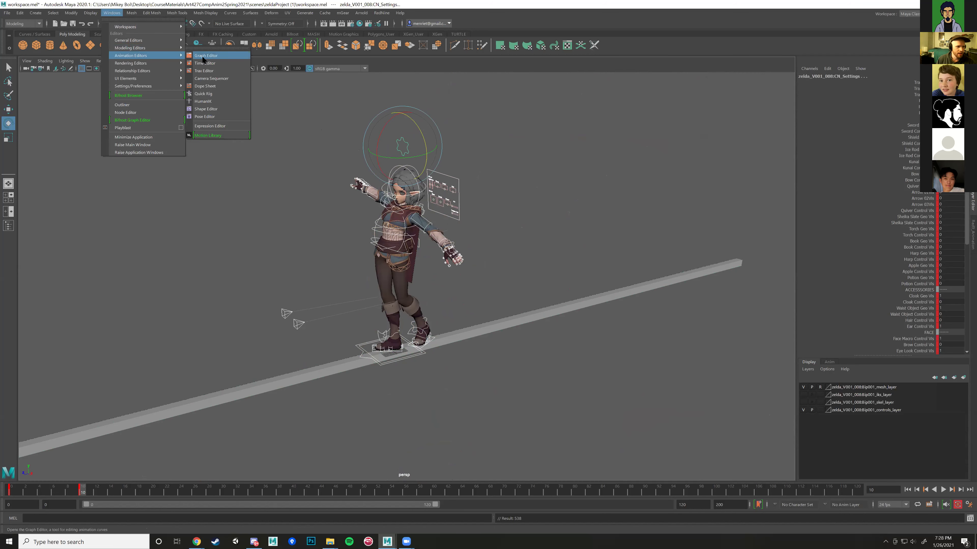
{"action": "left_click", "coordinate": [202, 55]}
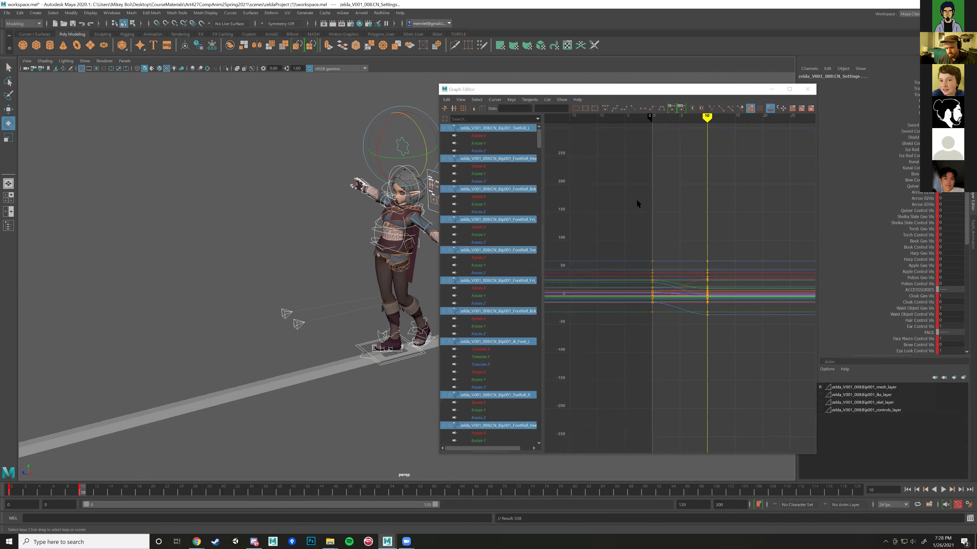
{"action": "scroll", "coordinate": [688, 296], "scroll_direction": "up", "scroll_amount": 3}
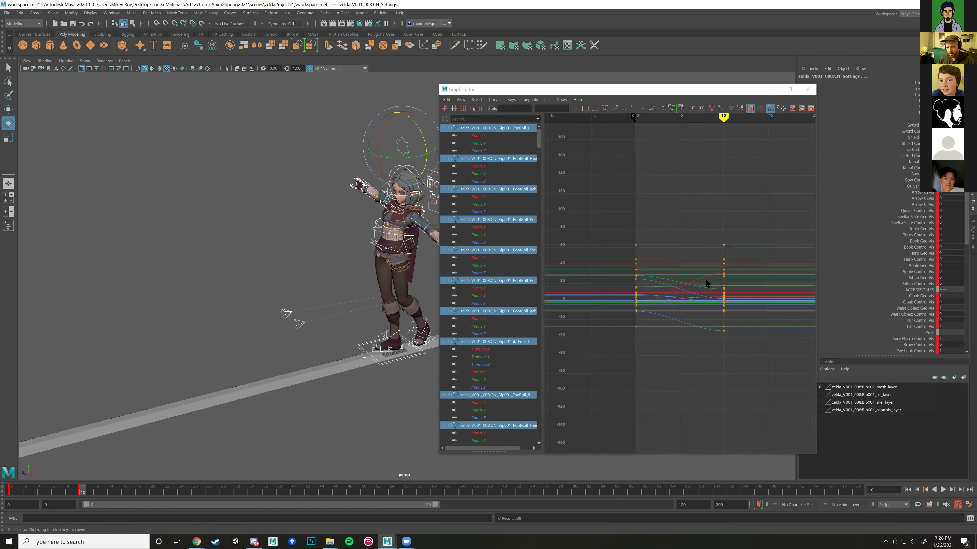
{"action": "middle_click_drag", "start_coordinate": [672, 304], "coordinate": [594, 303], "text": "alt"}
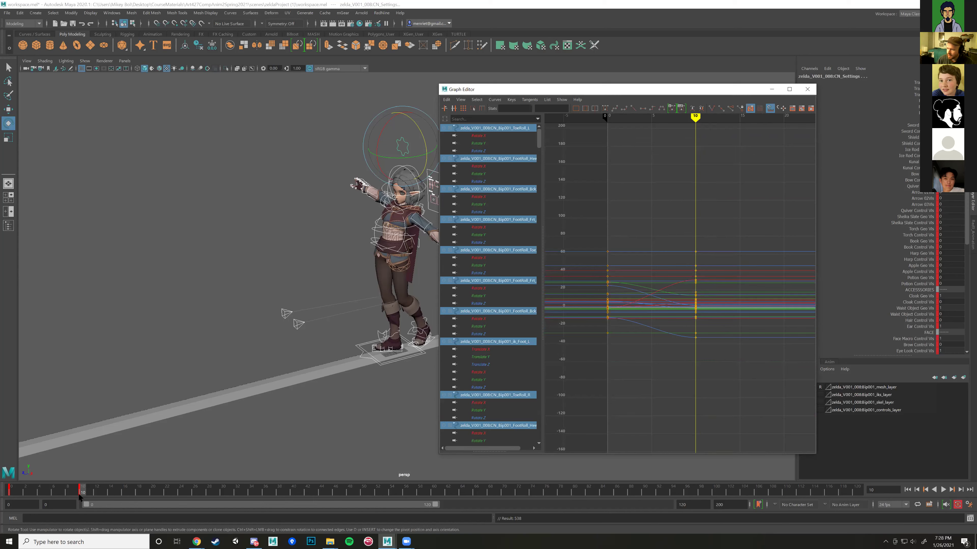
Step: Clear the control selection and move the Graph Editor away from the character, viewing her from the side
{"action": "left_click", "coordinate": [203, 280]}
{"action": "scroll", "coordinate": [385, 246], "scroll_direction": "up", "scroll_amount": 3}
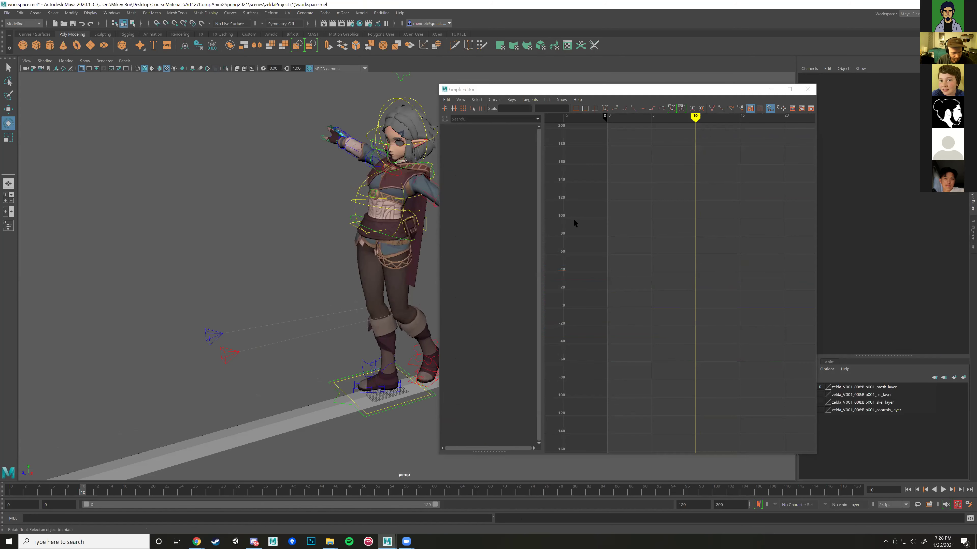
{"action": "left_click_drag", "start_coordinate": [603, 93], "coordinate": [738, 111]}
{"action": "left_click_drag", "start_coordinate": [499, 306], "coordinate": [416, 380], "text": "alt"}
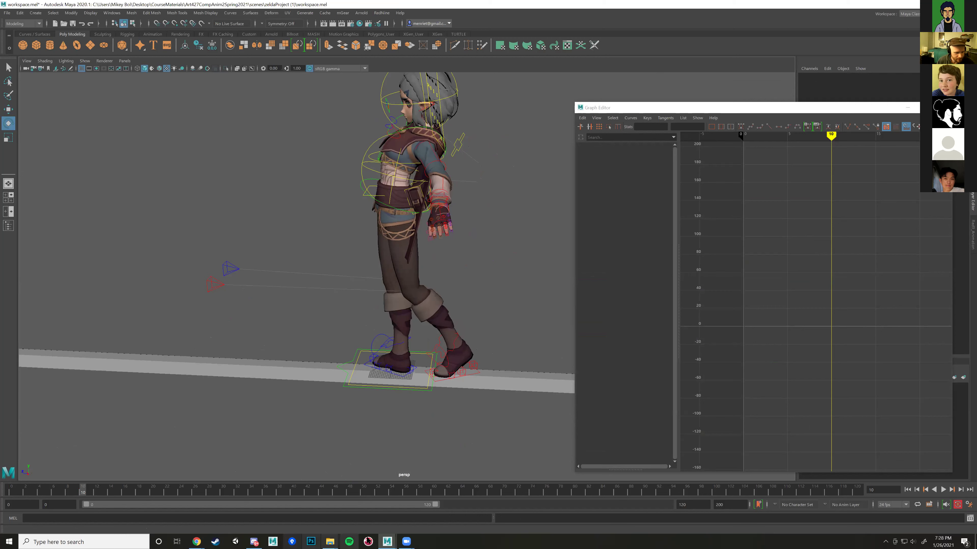
Step: Advance the Tight Rope reference in the browser to the stride pose at 2:16 and return to Maya
{"action": "mouse_move", "coordinate": [389, 541]}
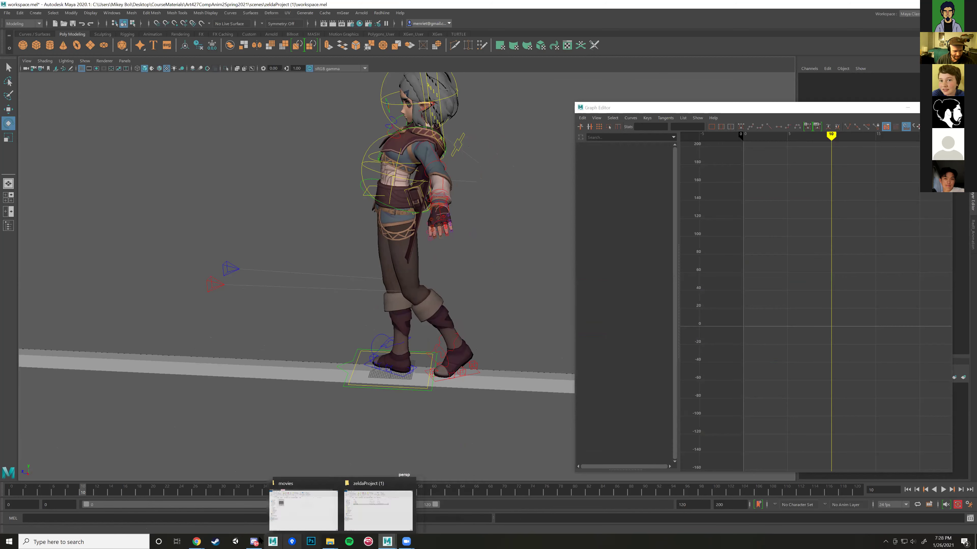
{"action": "mouse_move", "coordinate": [196, 541]}
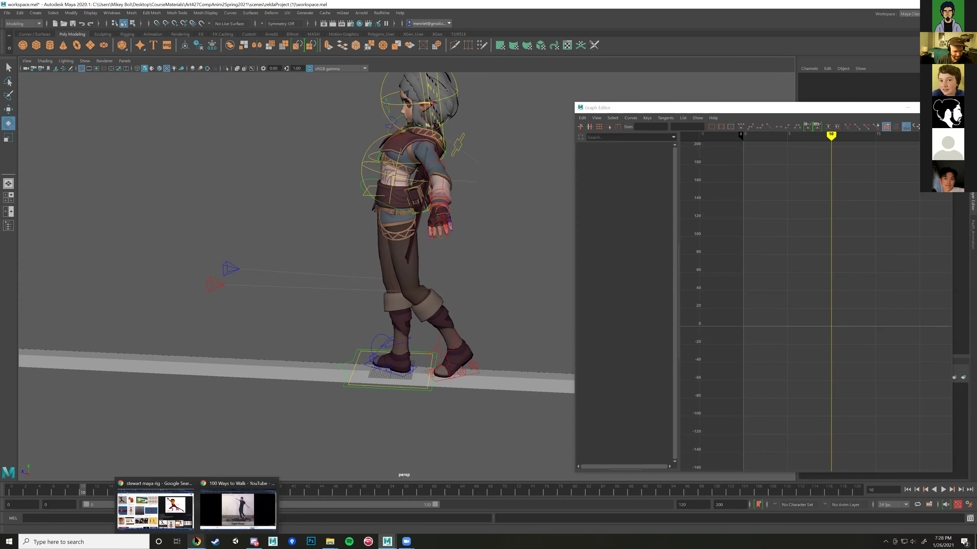
{"action": "left_click", "coordinate": [229, 515]}
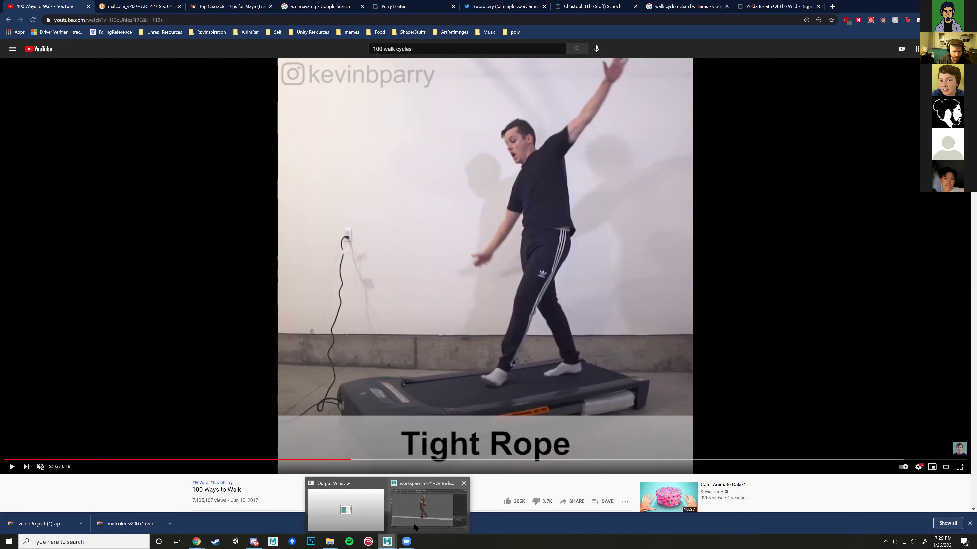
{"action": "left_click", "coordinate": [414, 527]}
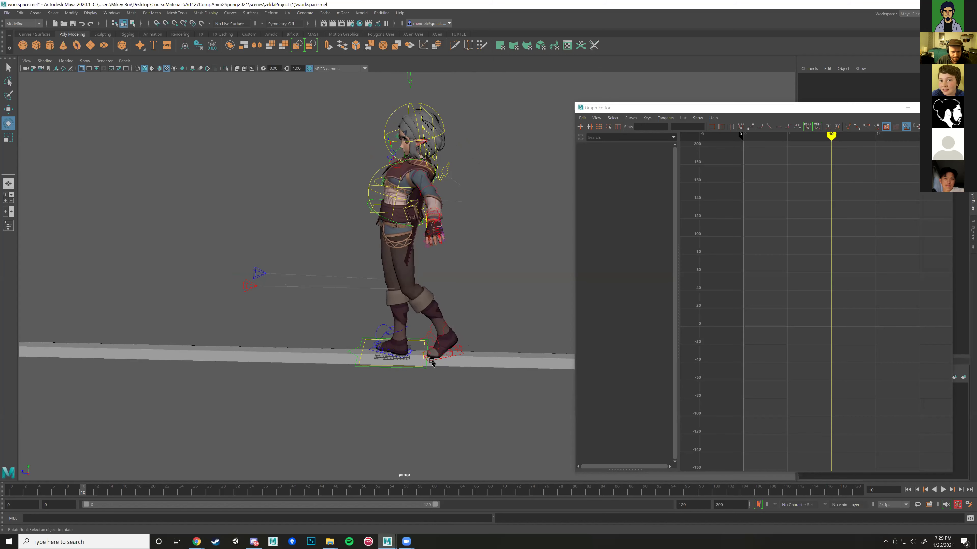
Step: Select the left IK foot control and move it forward along the beam at frame 29
{"action": "left_click", "coordinate": [432, 364]}
{"action": "middle_click_drag", "start_coordinate": [447, 388], "coordinate": [445, 363], "text": "alt"}
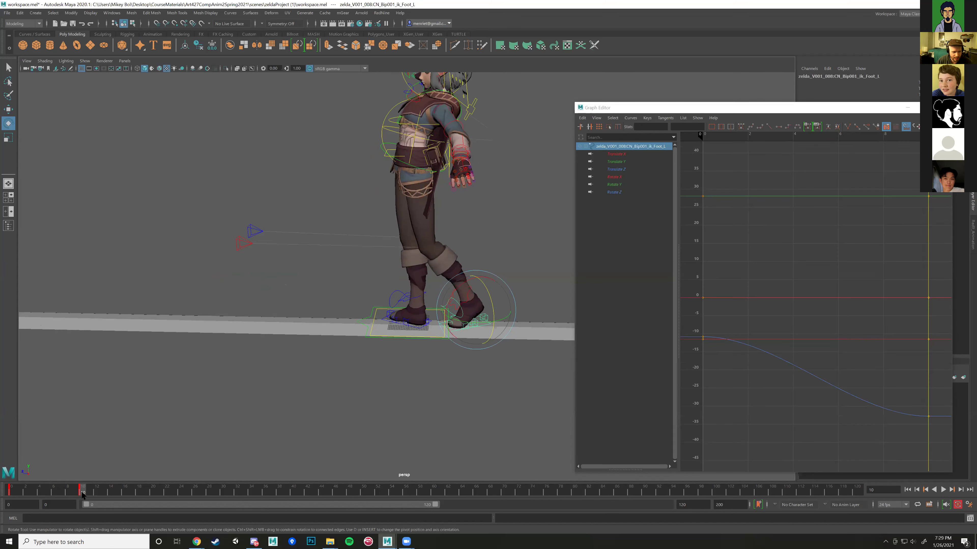
{"action": "key", "text": "alt+v"}
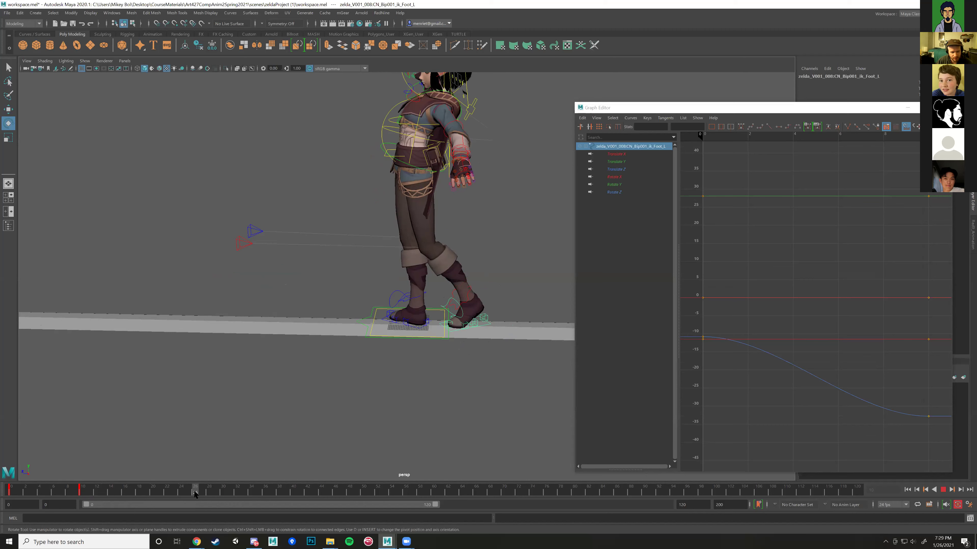
{"action": "left_click", "coordinate": [216, 493]}
{"action": "left_click_drag", "start_coordinate": [516, 262], "coordinate": [427, 169], "text": "alt"}
{"action": "key", "text": "w"}
{"action": "left_click_drag", "start_coordinate": [387, 246], "coordinate": [376, 261], "text": "alt"}
Step: Rotate the left toe roll control to flatten the toes at frame 29, and move the Graph Editor off the channel list
{"action": "left_click", "coordinate": [364, 323]}
{"action": "left_click_drag", "start_coordinate": [398, 316], "coordinate": [384, 301], "text": "alt"}
{"action": "key", "text": "e"}
{"action": "scroll", "coordinate": [375, 316], "scroll_direction": "up", "scroll_amount": 3}
{"action": "middle_click_drag", "start_coordinate": [375, 315], "coordinate": [402, 281], "text": "alt"}
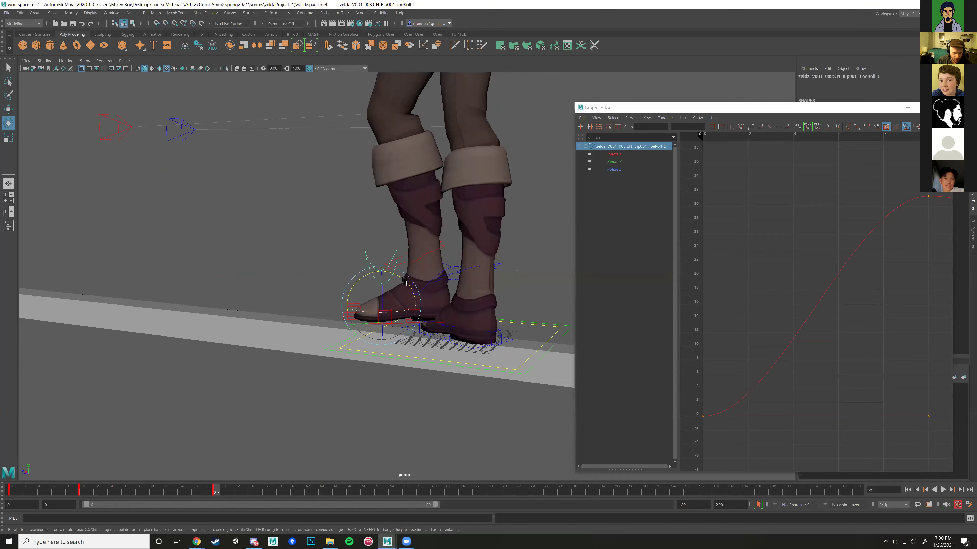
{"action": "mouse_move", "coordinate": [400, 277]}
{"action": "left_mouse_down"}
{"action": "mouse_move", "coordinate": [382, 281]}
{"action": "mouse_move", "coordinate": [398, 290]}
{"action": "left_mouse_up"}
{"action": "left_click", "coordinate": [740, 128]}
{"action": "left_click_drag", "start_coordinate": [744, 107], "coordinate": [713, 158]}
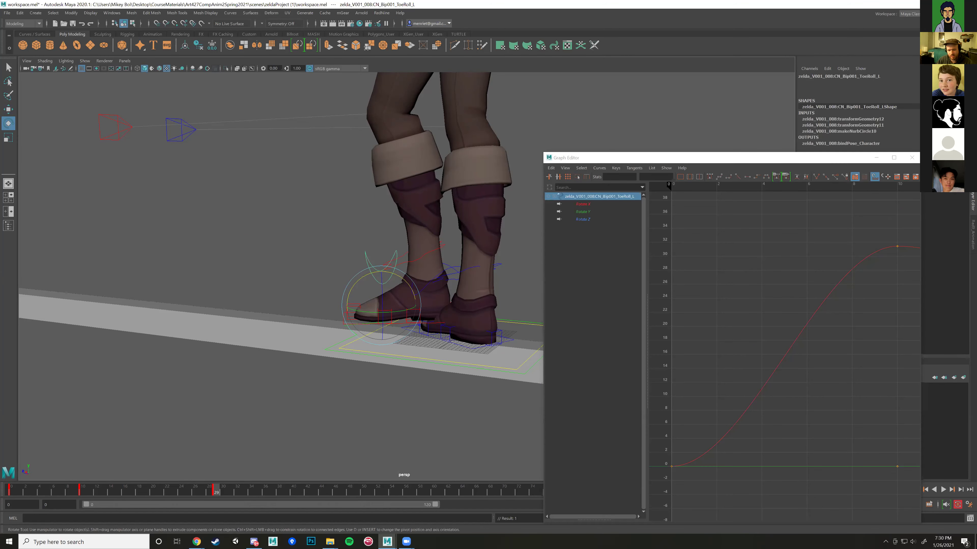
Step: Select the left IK foot control again and adjust its placement over the beam at frame 29
{"action": "left_click_drag", "start_coordinate": [447, 274], "coordinate": [378, 219], "text": "alt"}
{"action": "left_click", "coordinate": [361, 294]}
{"action": "key", "text": "w"}
{"action": "left_click_drag", "start_coordinate": [400, 268], "coordinate": [305, 298], "text": "alt"}
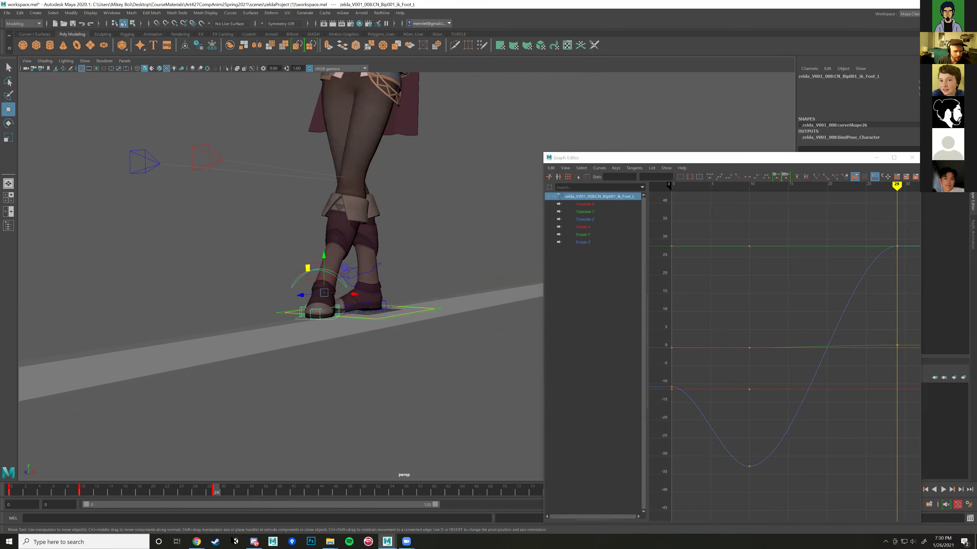
Step: Compare the new step pose with the Tight Rope reference at 2:16 and return to Maya
{"action": "mouse_move", "coordinate": [190, 541]}
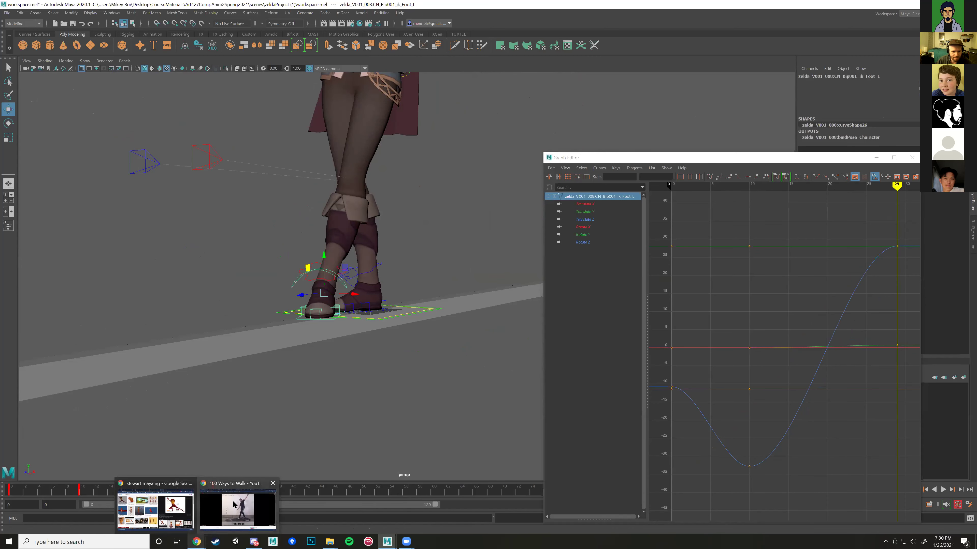
{"action": "left_click", "coordinate": [234, 505]}
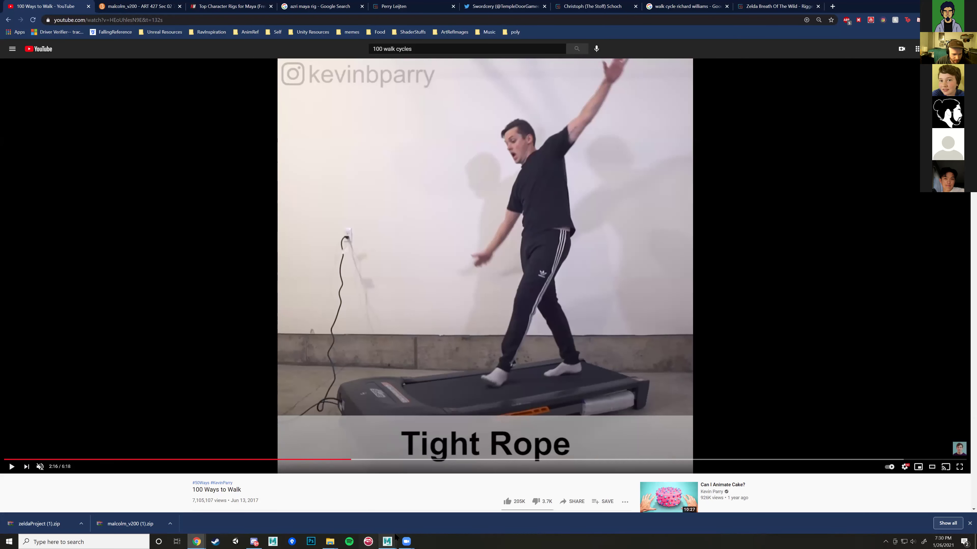
{"action": "mouse_move", "coordinate": [387, 542]}
{"action": "left_click", "coordinate": [429, 506]}
Step: Select the pelvis control and rotate the hips at frame 29 to suit the forward step
{"action": "scroll", "coordinate": [354, 148], "scroll_direction": "down", "scroll_amount": 5}
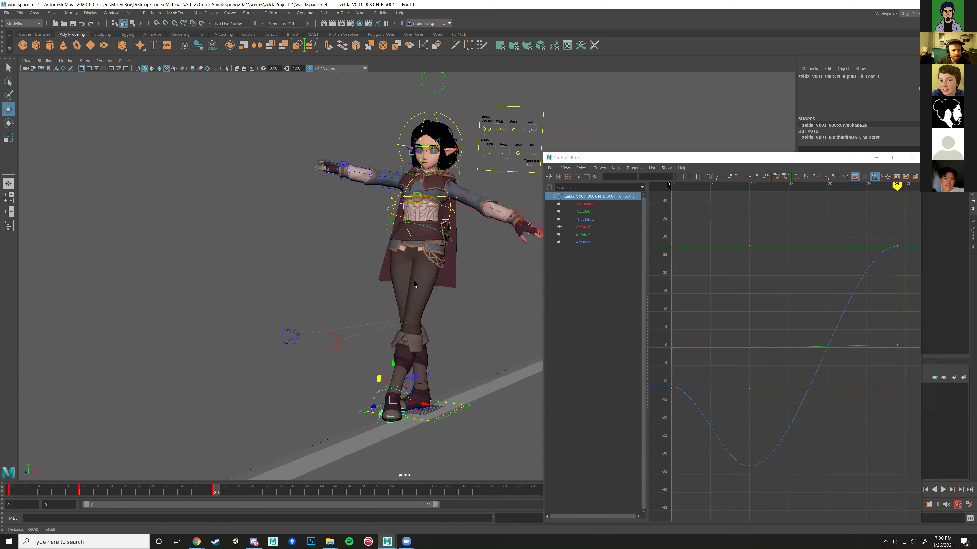
{"action": "left_click_drag", "start_coordinate": [353, 148], "coordinate": [436, 277], "text": "alt"}
{"action": "left_click", "coordinate": [425, 233]}
{"action": "key", "text": "e"}
{"action": "left_click_drag", "start_coordinate": [425, 234], "coordinate": [375, 216], "text": "alt"}
{"action": "scroll", "coordinate": [445, 273], "scroll_direction": "up", "scroll_amount": 5}
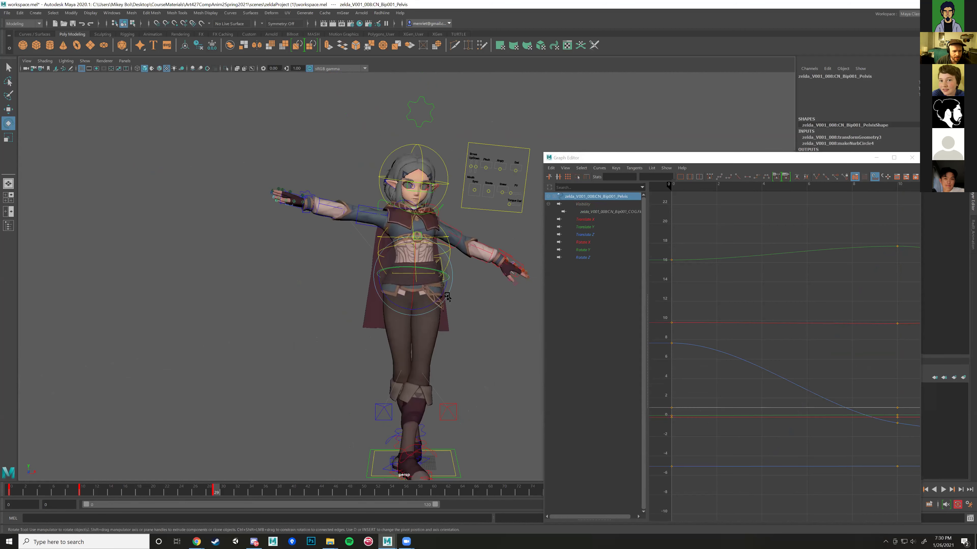
{"action": "left_click_drag", "start_coordinate": [447, 242], "coordinate": [447, 242]}
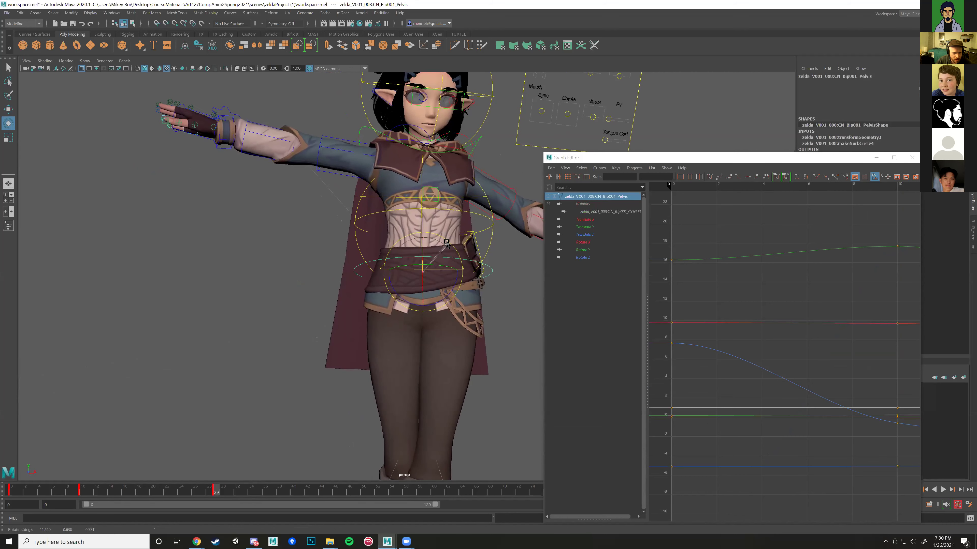
Step: Rotate the chest control to turn the upper torso at frame 29 and key its rotation
{"action": "left_click", "coordinate": [472, 197]}
{"action": "left_click", "coordinate": [472, 197]}
{"action": "left_click_drag", "start_coordinate": [472, 197], "coordinate": [448, 213], "text": "alt"}
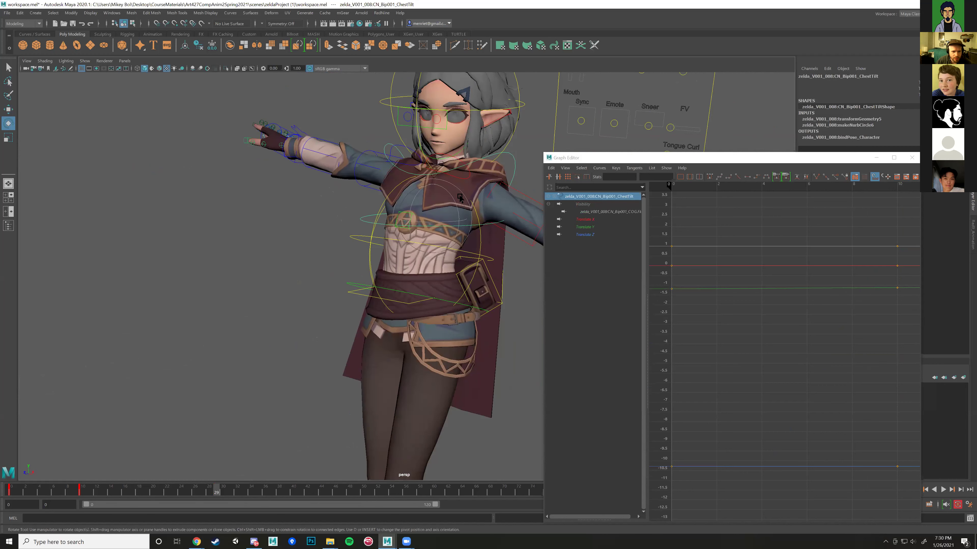
{"action": "left_click", "coordinate": [515, 162]}
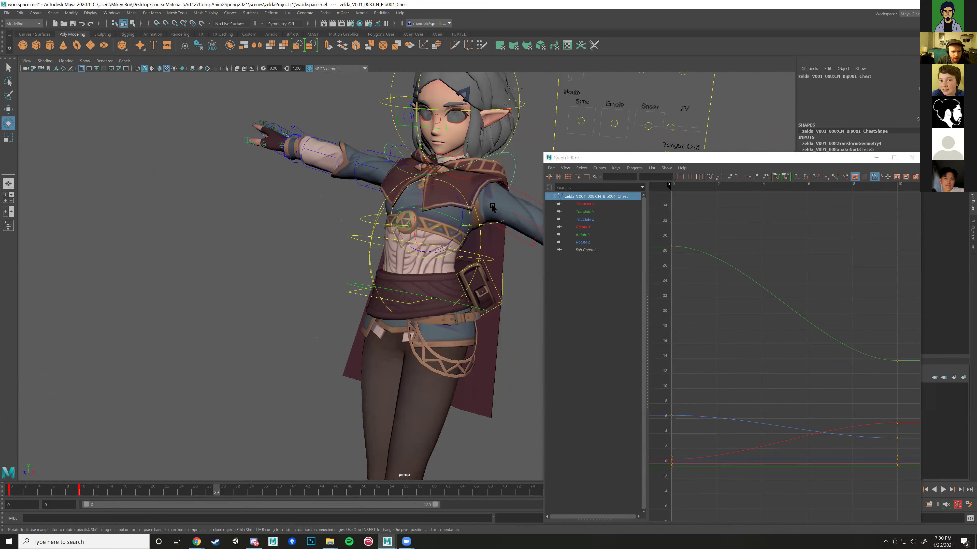
{"action": "left_click_drag", "start_coordinate": [443, 216], "coordinate": [385, 209]}
{"action": "key", "text": "shift+e"}
Step: Shift the chest tilt control to adjust the torso at frame 29, and test a small move of the bendy spine control
{"action": "left_click", "coordinate": [473, 216]}
{"action": "key", "text": "w"}
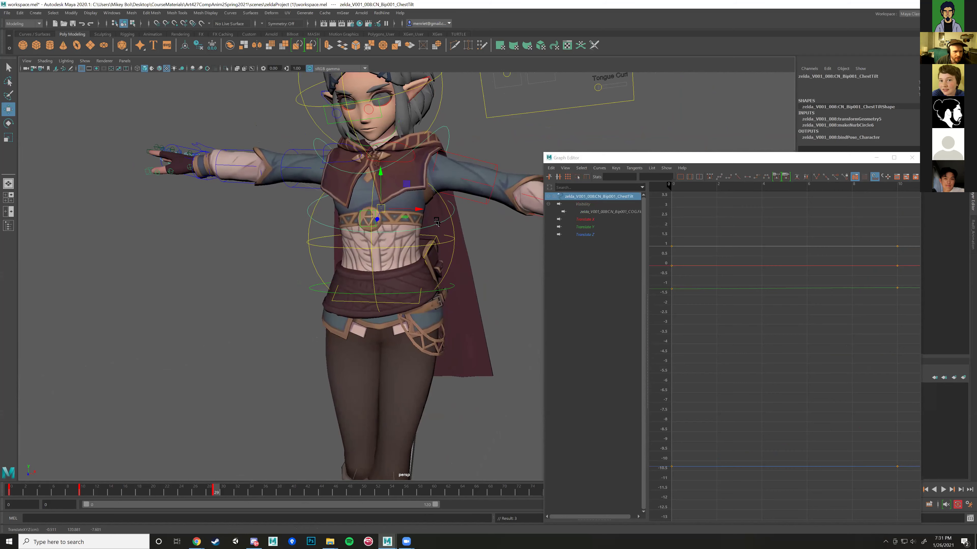
{"action": "scroll", "coordinate": [432, 176], "scroll_direction": "down", "scroll_amount": 3}
{"action": "left_click", "coordinate": [441, 164]}
{"action": "scroll", "coordinate": [450, 277], "scroll_direction": "up", "scroll_amount": 4}
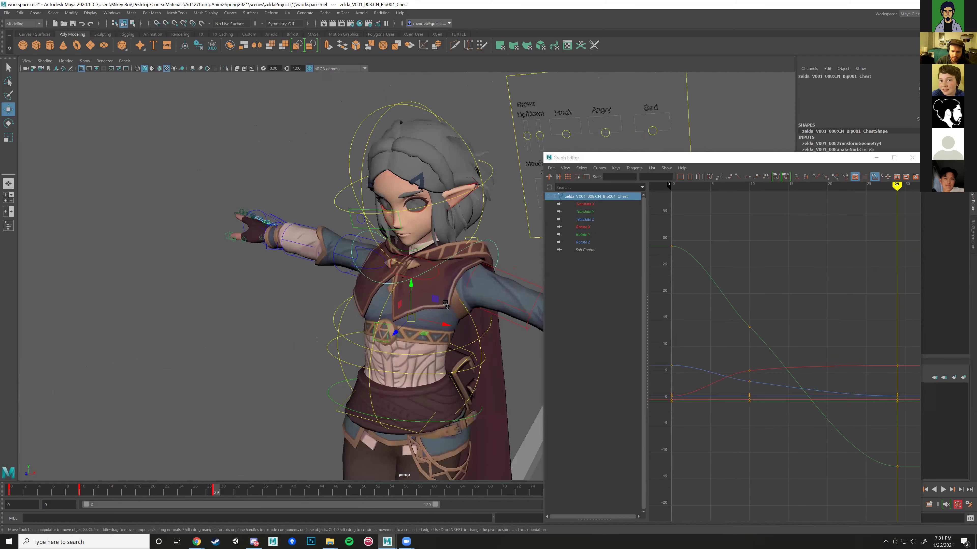
{"action": "left_click", "coordinate": [464, 293]}
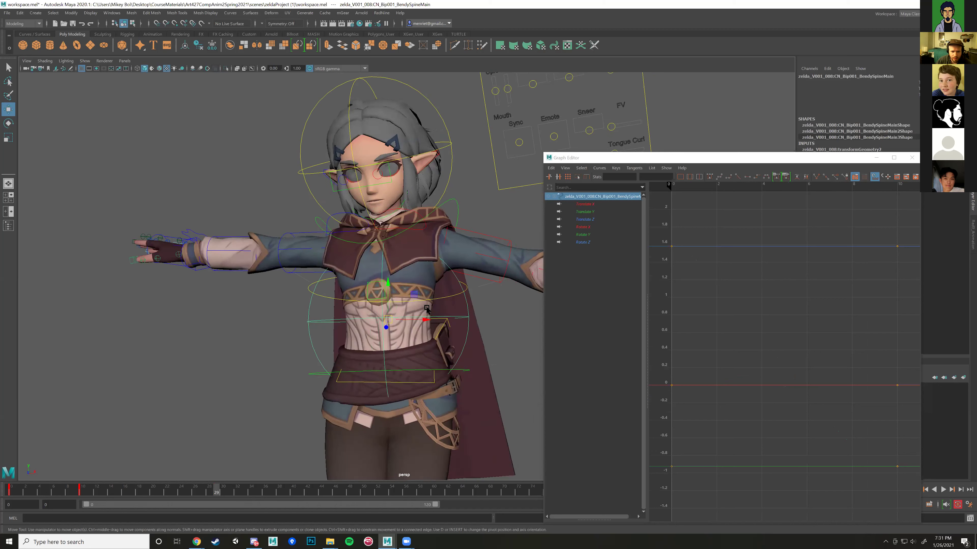
{"action": "left_click_drag", "start_coordinate": [390, 320], "coordinate": [398, 321]}
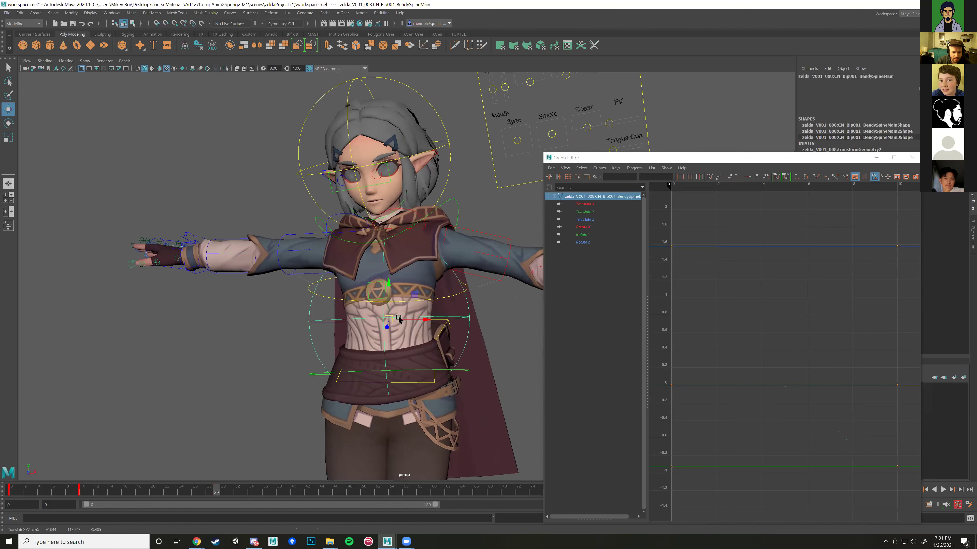
{"action": "left_click", "coordinate": [477, 206]}
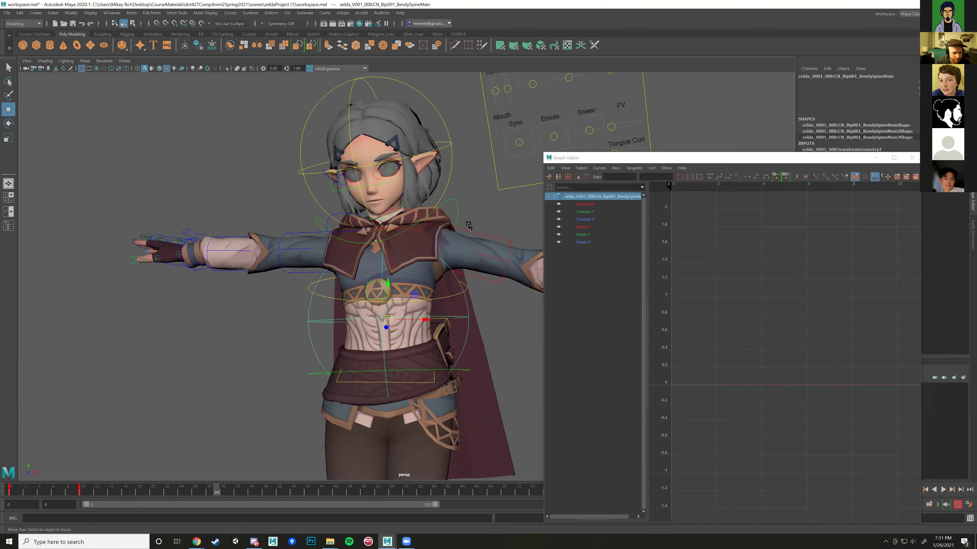
{"action": "left_click", "coordinate": [457, 206]}
Step: Select the right FK upper arm control and rotate the arm downward at frame 29
{"action": "left_click", "coordinate": [309, 236]}
{"action": "left_click_drag", "start_coordinate": [307, 236], "coordinate": [227, 463], "text": "alt"}
{"action": "left_click", "coordinate": [288, 222]}
{"action": "key", "text": "e"}
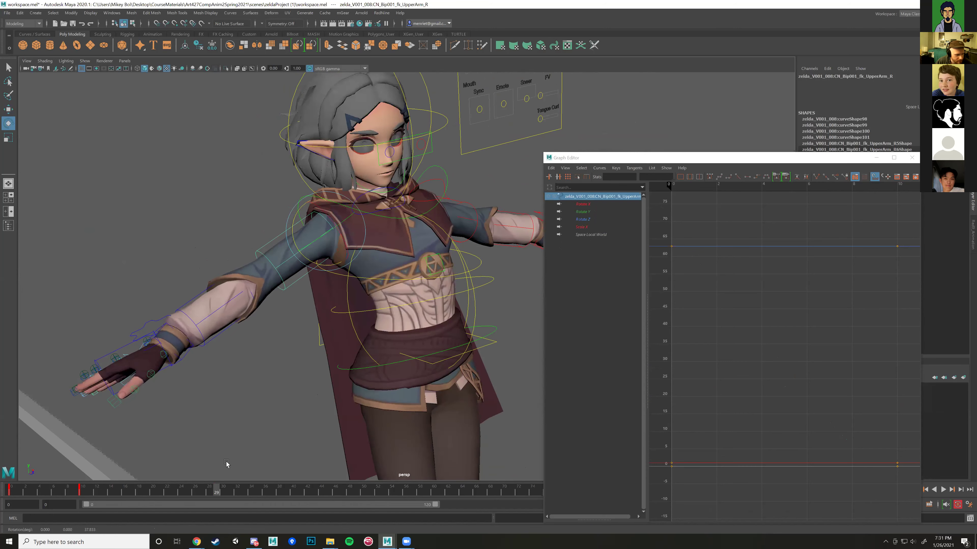
Step: Check the torso and arm pose in the Tight Rope reference at 2:16 and return to Maya
{"action": "mouse_move", "coordinate": [196, 541]}
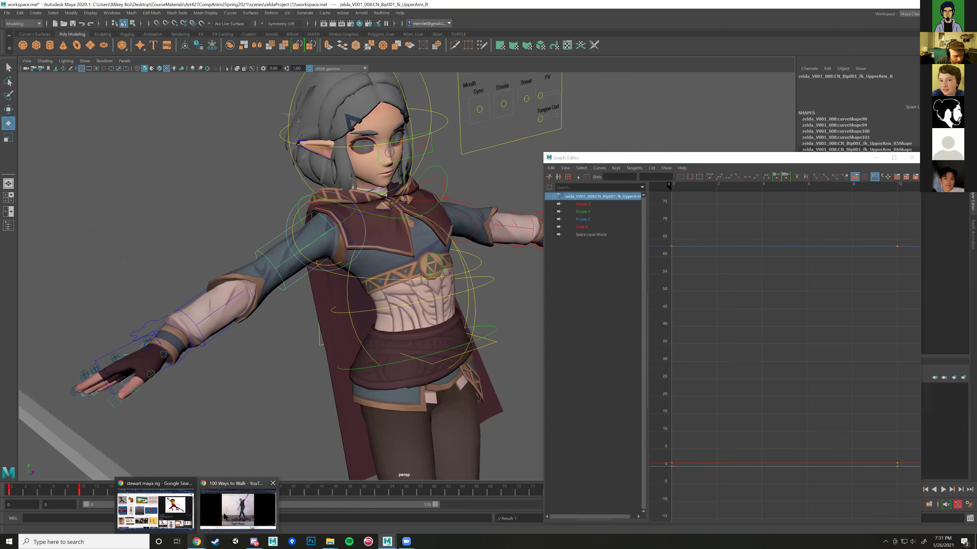
{"action": "left_click", "coordinate": [236, 510]}
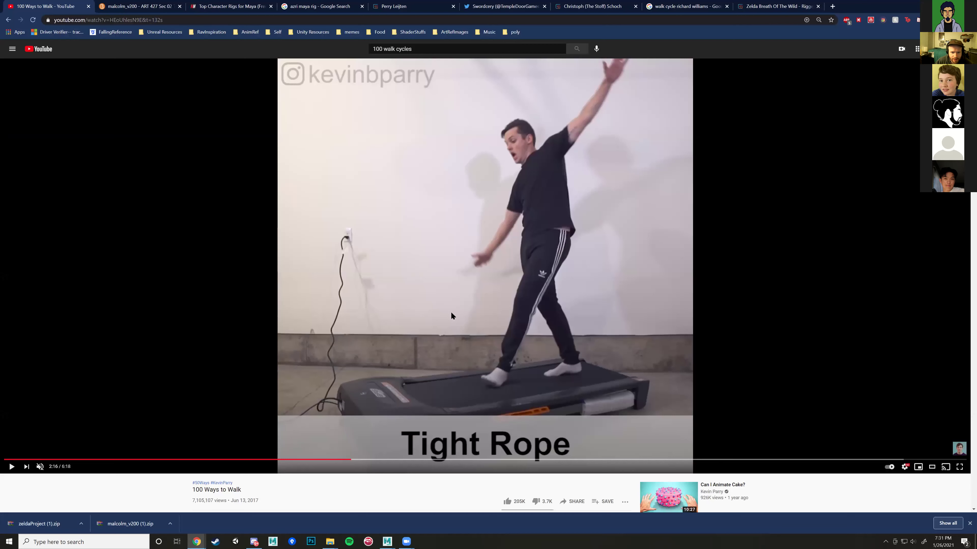
{"action": "mouse_move", "coordinate": [387, 541]}
{"action": "left_click", "coordinate": [344, 510]}
Step: Rotate and shift the chest control to lean the upper body sideways toward the lowered right arm at frame 29
{"action": "left_click_drag", "start_coordinate": [403, 274], "coordinate": [443, 262], "text": "alt"}
{"action": "scroll", "coordinate": [460, 229], "scroll_direction": "up", "scroll_amount": 6}
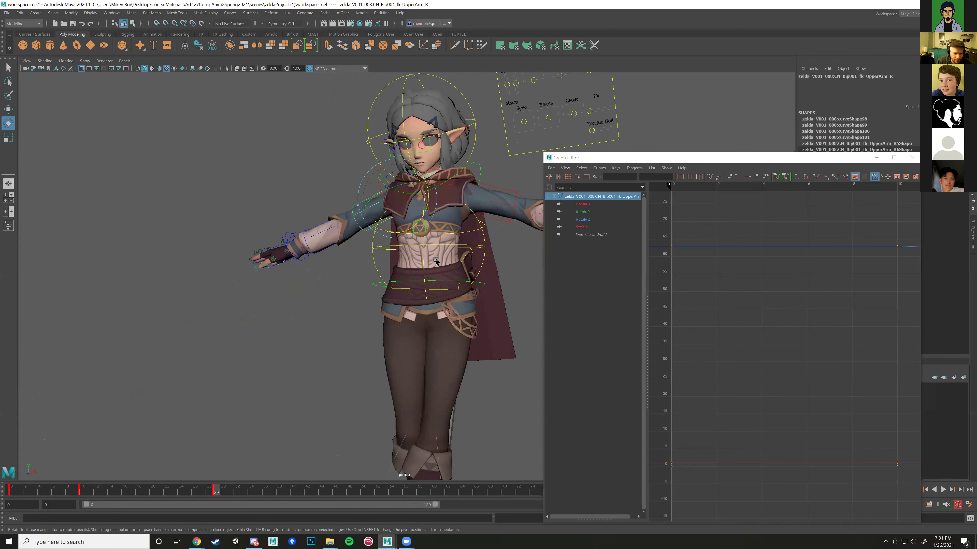
{"action": "left_click", "coordinate": [479, 220]}
{"action": "left_click", "coordinate": [490, 143]}
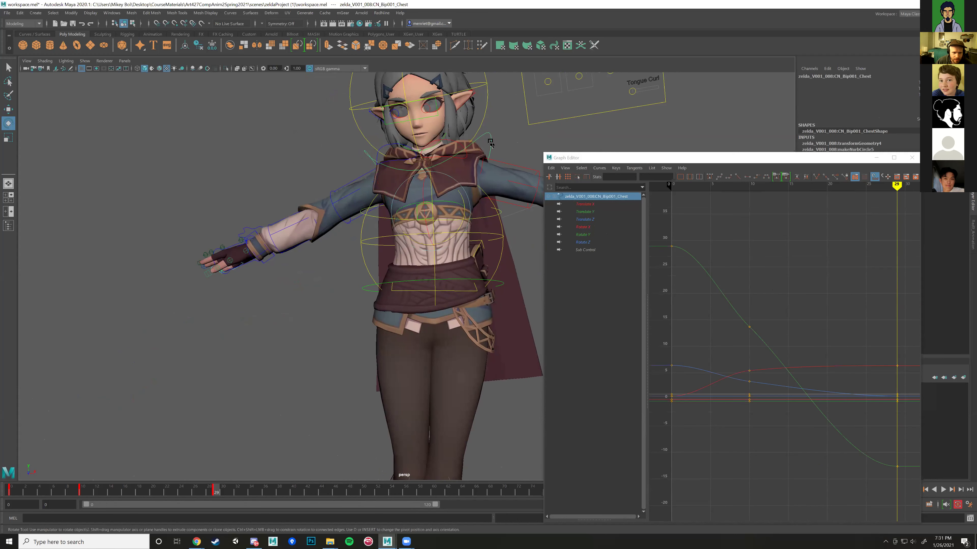
{"action": "mouse_move", "coordinate": [432, 210]}
{"action": "left_mouse_down"}
{"action": "mouse_move", "coordinate": [454, 232]}
{"action": "mouse_move", "coordinate": [421, 218]}
{"action": "left_mouse_up"}
{"action": "key", "text": "w"}
{"action": "mouse_move", "coordinate": [416, 218]}
{"action": "left_mouse_down"}
{"action": "mouse_move", "coordinate": [444, 197]}
{"action": "mouse_move", "coordinate": [447, 242]}
{"action": "mouse_move", "coordinate": [414, 237]}
{"action": "left_mouse_up"}
{"action": "key", "text": "e"}
{"action": "key", "text": "w"}
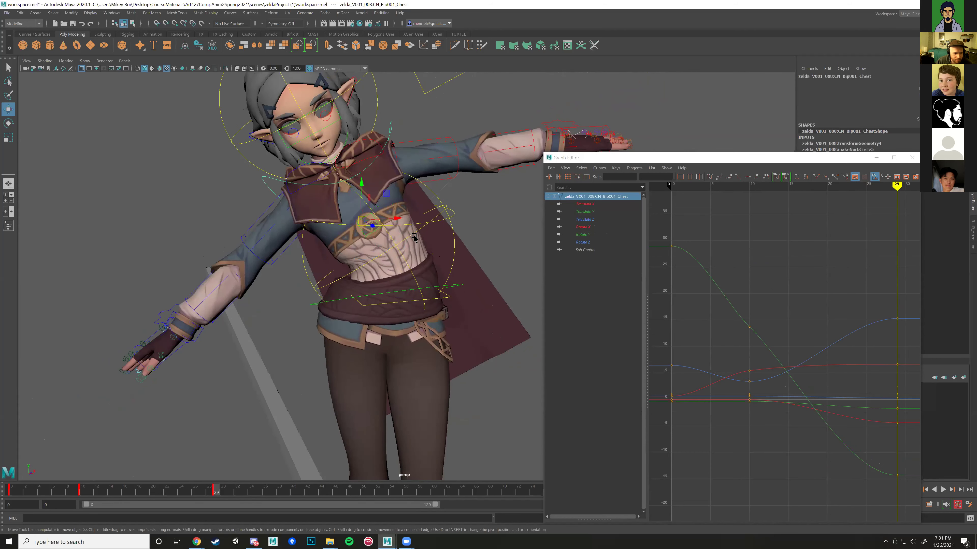
Step: Move the bendy spine control to curve the waist into the sideways lean at frame 29
{"action": "left_click", "coordinate": [362, 220]}
{"action": "left_click_drag", "start_coordinate": [361, 220], "coordinate": [417, 273], "text": "alt"}
{"action": "scroll", "coordinate": [387, 266], "scroll_direction": "down", "scroll_amount": 5}
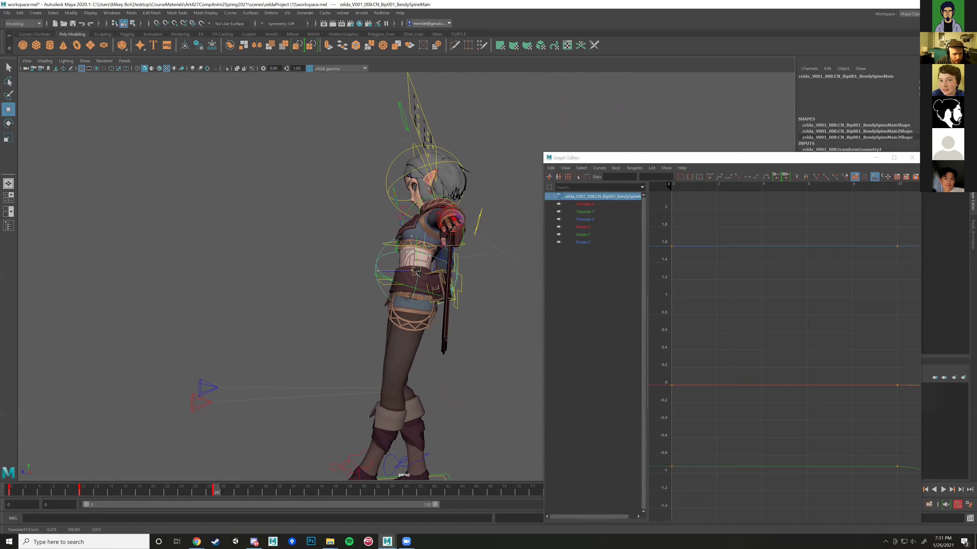
Step: Compare the body lean and arm heights with the Tight Rope reference at 2:16 and return to Maya
{"action": "mouse_move", "coordinate": [196, 542]}
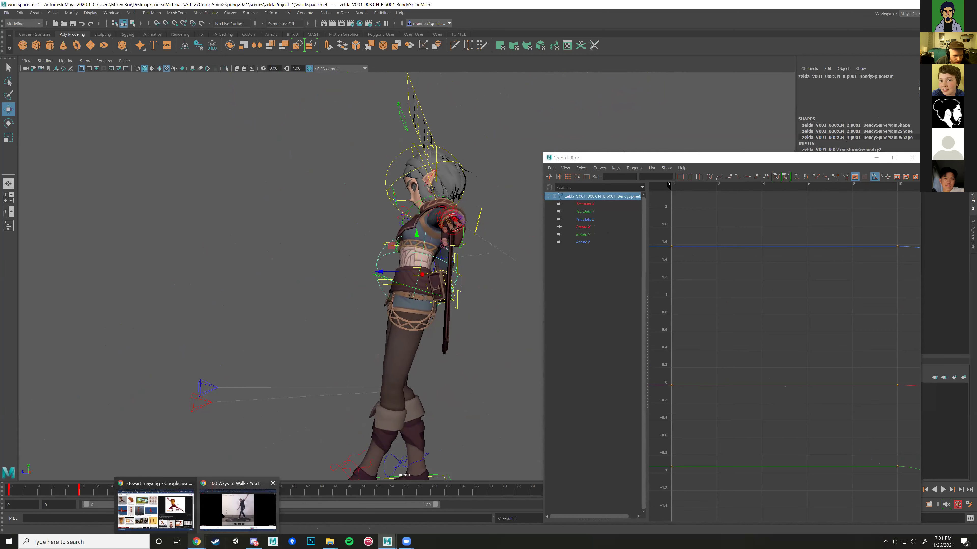
{"action": "left_click", "coordinate": [221, 514]}
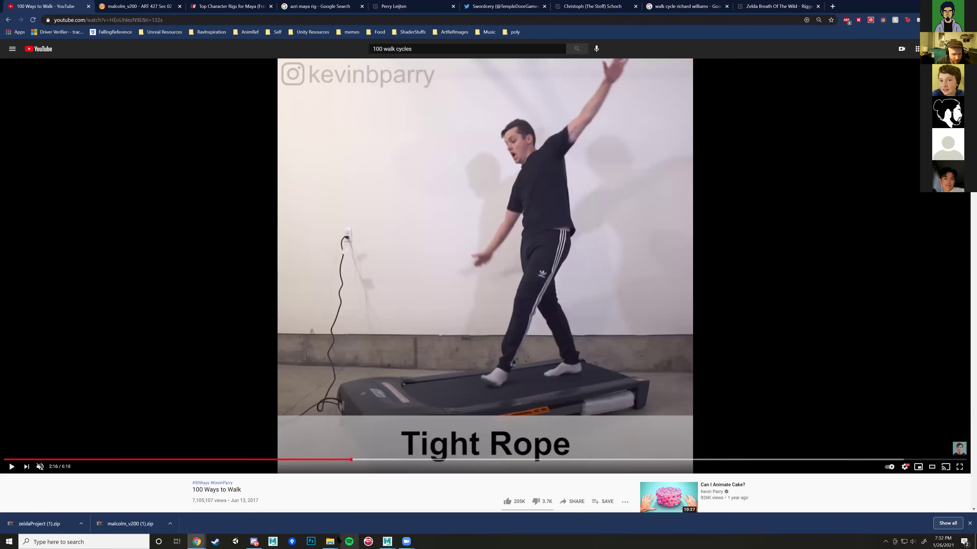
{"action": "mouse_move", "coordinate": [388, 541]}
{"action": "left_click", "coordinate": [346, 504]}
Step: Select the left FK upper arm control and rotate the arm upward at frame 29
{"action": "left_click_drag", "start_coordinate": [531, 270], "coordinate": [270, 435], "text": "alt"}
{"action": "left_click", "coordinate": [411, 222]}
{"action": "left_click", "coordinate": [377, 247]}
{"action": "left_click", "coordinate": [497, 180]}
{"action": "key", "text": "e"}
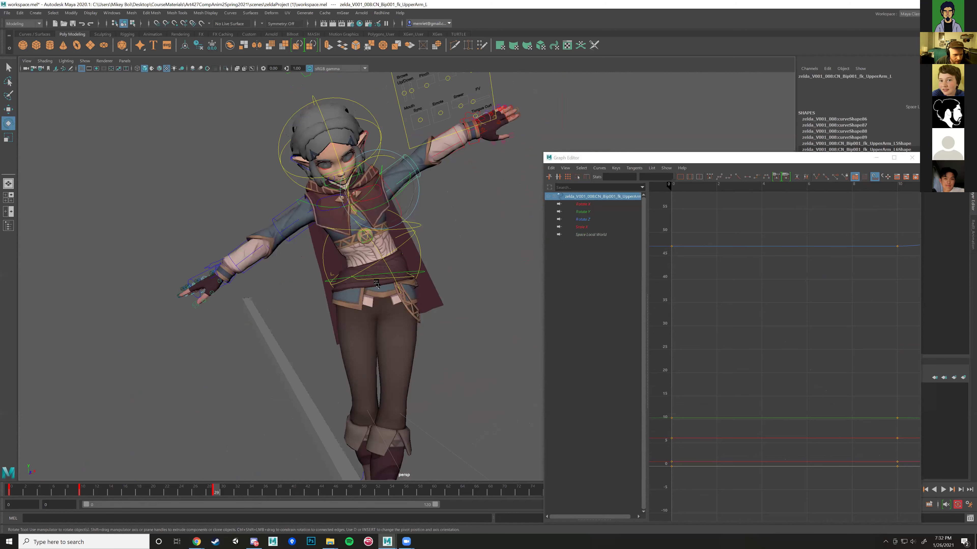
Step: Try another adjustment of the upper body controls at frame 29 and undo it
{"action": "scroll", "coordinate": [376, 284], "scroll_direction": "up", "scroll_amount": 4}
{"action": "left_click", "coordinate": [351, 136]}
{"action": "left_click_drag", "start_coordinate": [392, 148], "coordinate": [314, 189], "text": "alt"}
{"action": "left_click", "coordinate": [312, 192]}
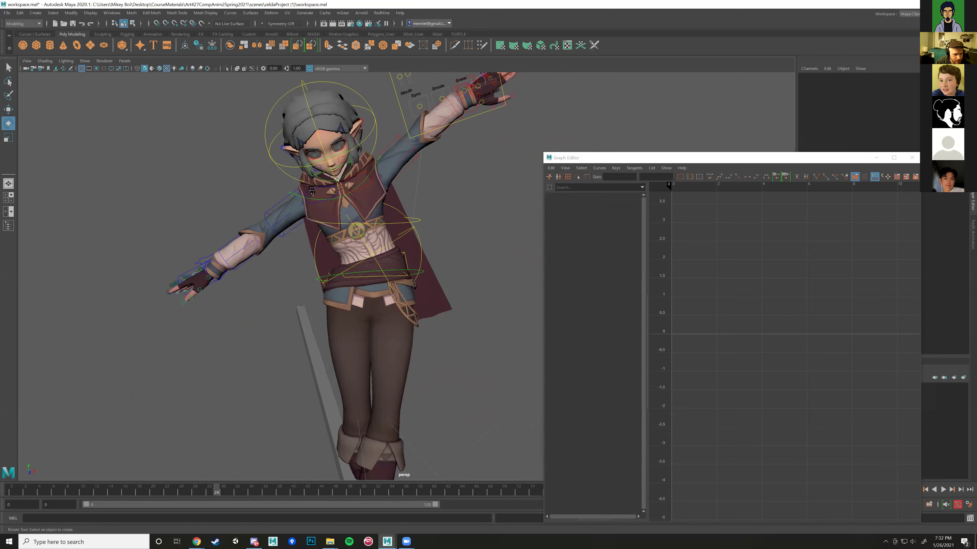
{"action": "left_click", "coordinate": [312, 191]}
{"action": "left_click_drag", "start_coordinate": [365, 213], "coordinate": [346, 242]}
{"action": "key", "text": "w"}
{"action": "left_click", "coordinate": [348, 238]}
{"action": "key", "text": "ctrl+z"}
{"action": "key", "text": "ctrl+z"}
{"action": "key", "text": "ctrl+z"}
{"action": "key", "text": "ctrl+z"}
{"action": "key", "text": "ctrl+z"}
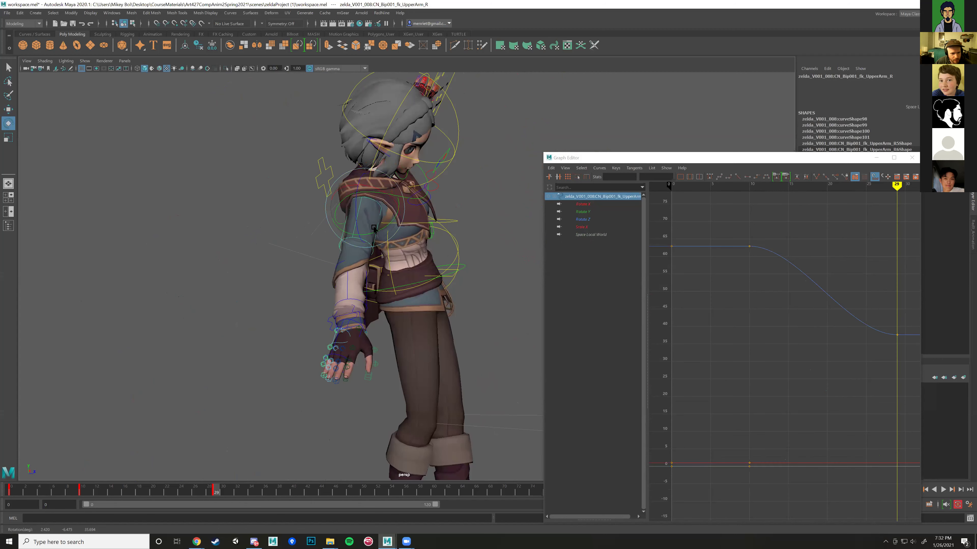
Step: Rotate the right FK upper arm control further down beside the body at frame 29
{"action": "left_click_drag", "start_coordinate": [349, 240], "coordinate": [394, 236], "text": "alt"}
{"action": "left_click_drag", "start_coordinate": [328, 186], "coordinate": [337, 209]}
{"action": "right_click_drag", "start_coordinate": [337, 208], "coordinate": [321, 241], "text": "alt"}
Step: Check the chest tilt control, fine-tune the bendy spine control's position at frame 29 and key its translation
{"action": "left_click", "coordinate": [322, 241]}
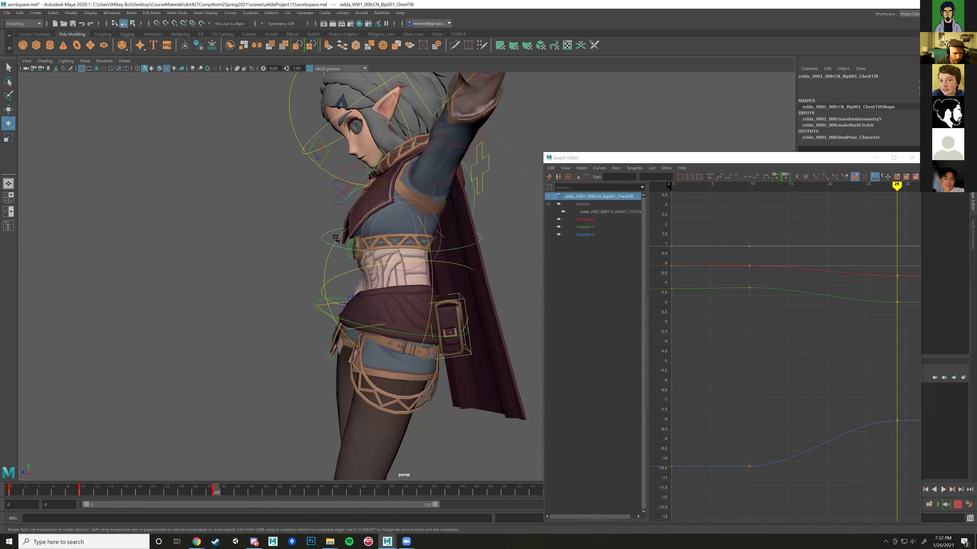
{"action": "left_click_drag", "start_coordinate": [336, 240], "coordinate": [412, 186], "text": "alt"}
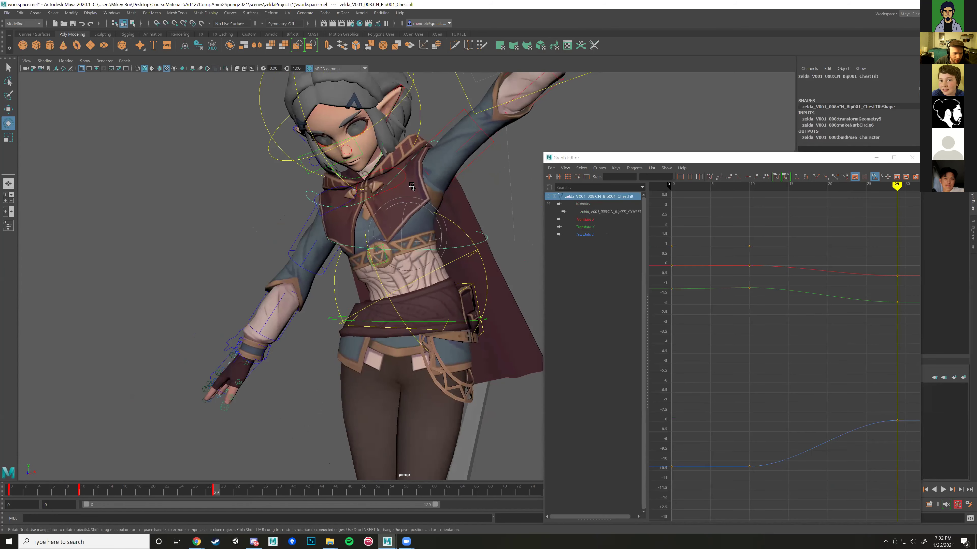
{"action": "left_click", "coordinate": [496, 174]}
{"action": "left_click", "coordinate": [423, 215]}
{"action": "left_click_drag", "start_coordinate": [484, 198], "coordinate": [442, 226], "text": "alt"}
{"action": "left_click", "coordinate": [333, 231]}
{"action": "key", "text": "w"}
{"action": "scroll", "coordinate": [443, 226], "scroll_direction": "up", "scroll_amount": 3}
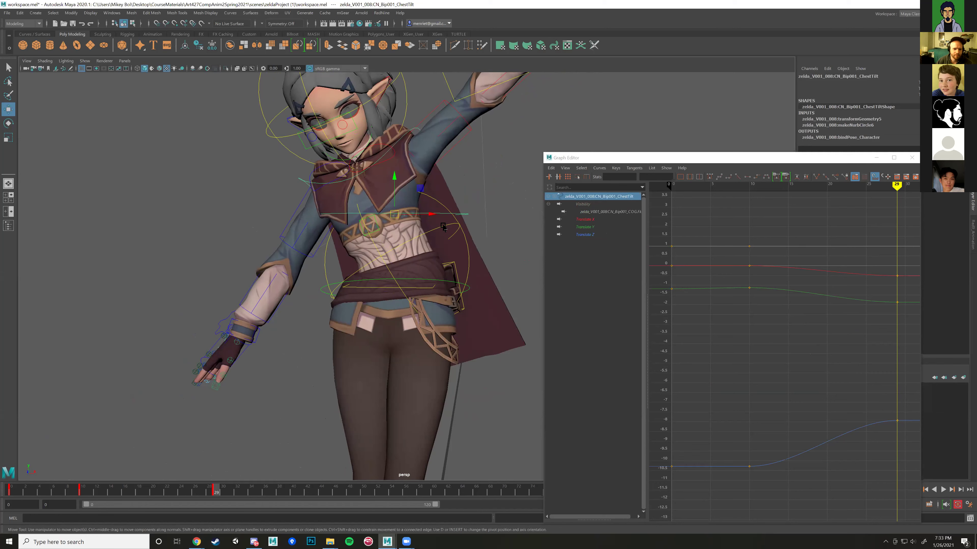
{"action": "left_click", "coordinate": [443, 226]}
{"action": "left_click_drag", "start_coordinate": [396, 263], "coordinate": [394, 263]}
{"action": "key", "text": "shift+w"}
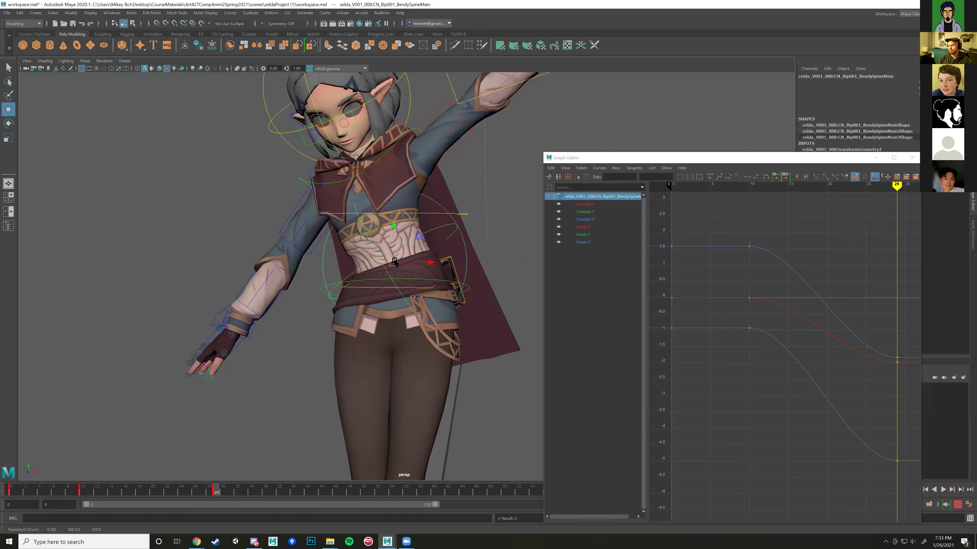
Step: Examine the frame 29 pose from the front and side, compare it with the Tight Rope reference at 2:16, and return to Maya
{"action": "scroll", "coordinate": [440, 211], "scroll_direction": "down", "scroll_amount": 5}
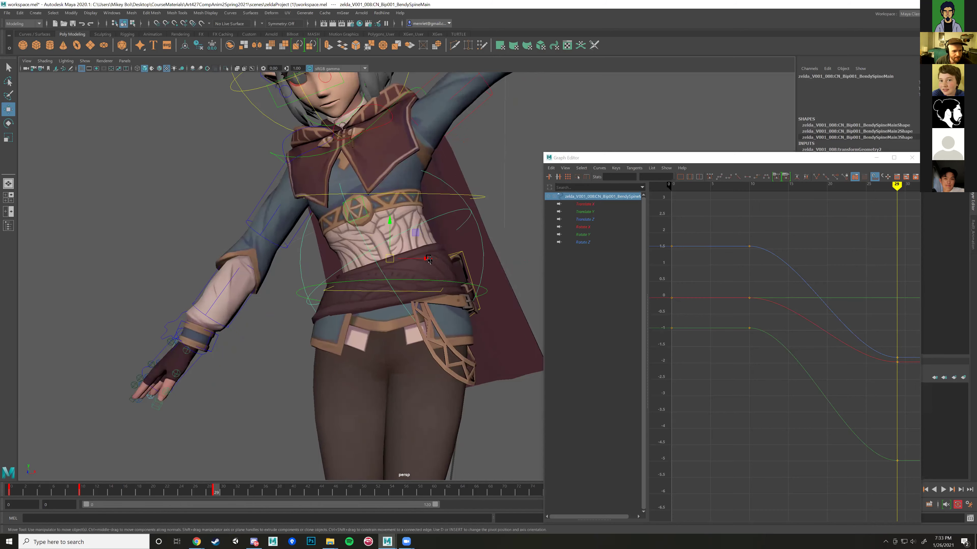
{"action": "left_click_drag", "start_coordinate": [439, 215], "coordinate": [446, 277], "text": "alt"}
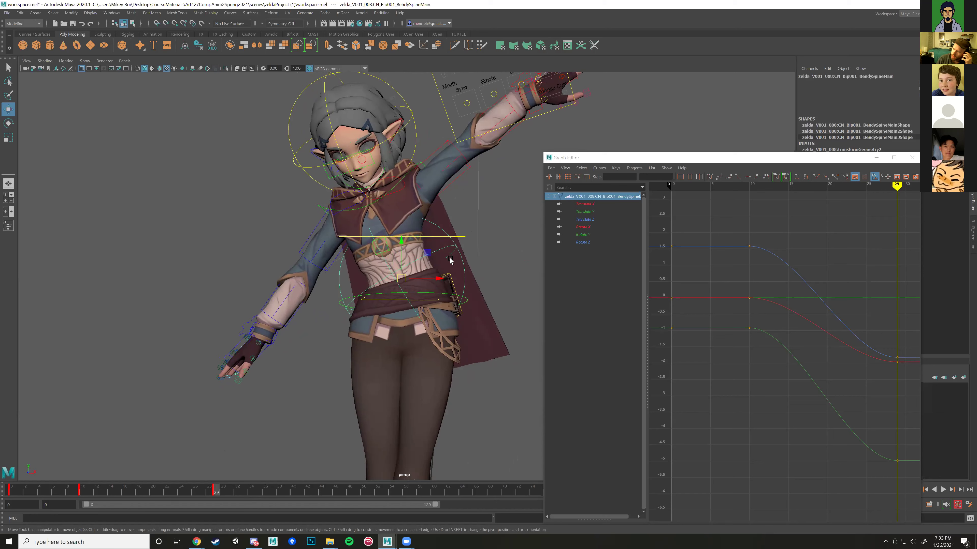
{"action": "mouse_move", "coordinate": [445, 242]}
{"action": "right_mouse_down", "text": "alt"}
{"action": "mouse_move", "coordinate": [421, 332]}
{"action": "mouse_move", "coordinate": [411, 199]}
{"action": "mouse_move", "coordinate": [456, 231]}
{"action": "right_mouse_up", "text": "alt"}
{"action": "middle_click_drag", "start_coordinate": [456, 233], "coordinate": [471, 166], "text": "alt"}
{"action": "right_click_drag", "start_coordinate": [471, 166], "coordinate": [441, 172], "text": "alt"}
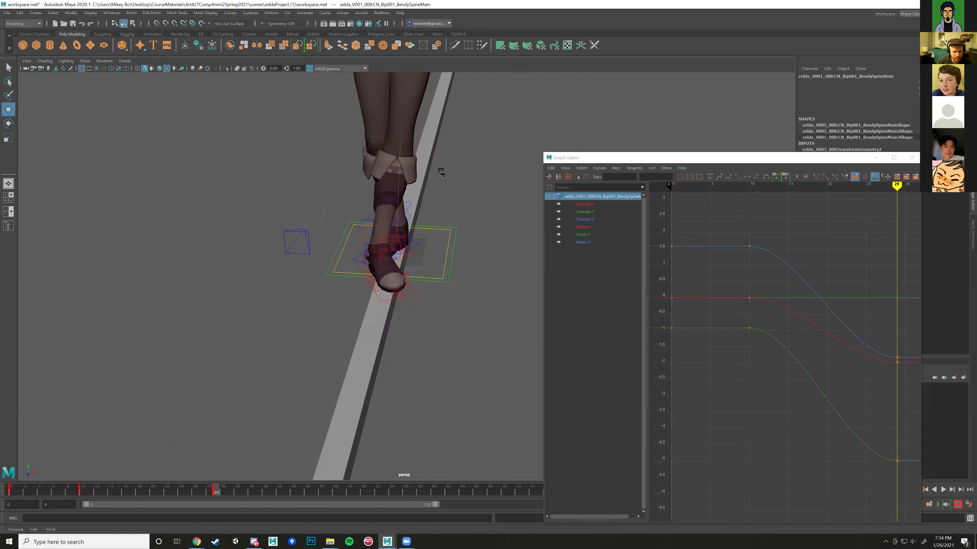
{"action": "left_click_drag", "start_coordinate": [441, 173], "coordinate": [401, 196], "text": "alt"}
{"action": "right_click_drag", "start_coordinate": [401, 197], "coordinate": [291, 376], "text": "alt"}
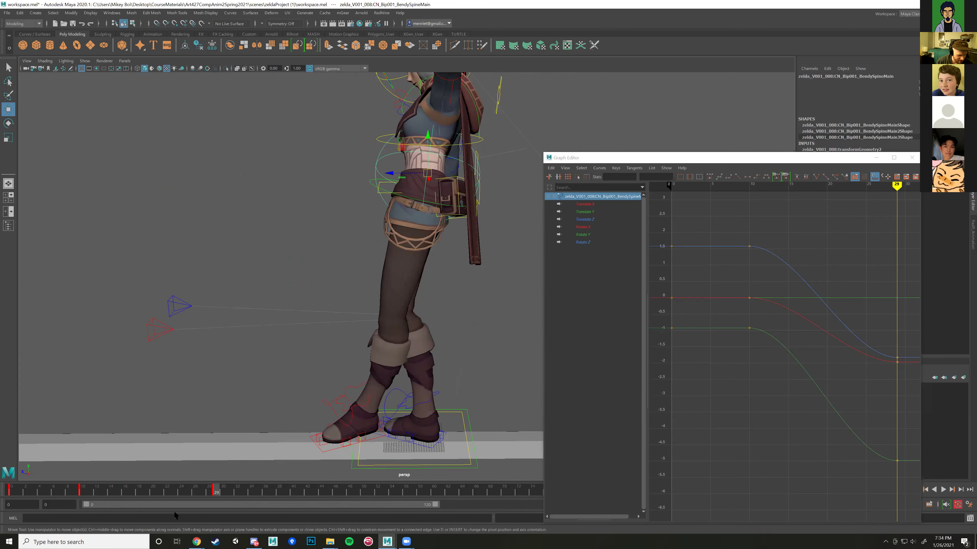
{"action": "mouse_move", "coordinate": [196, 541]}
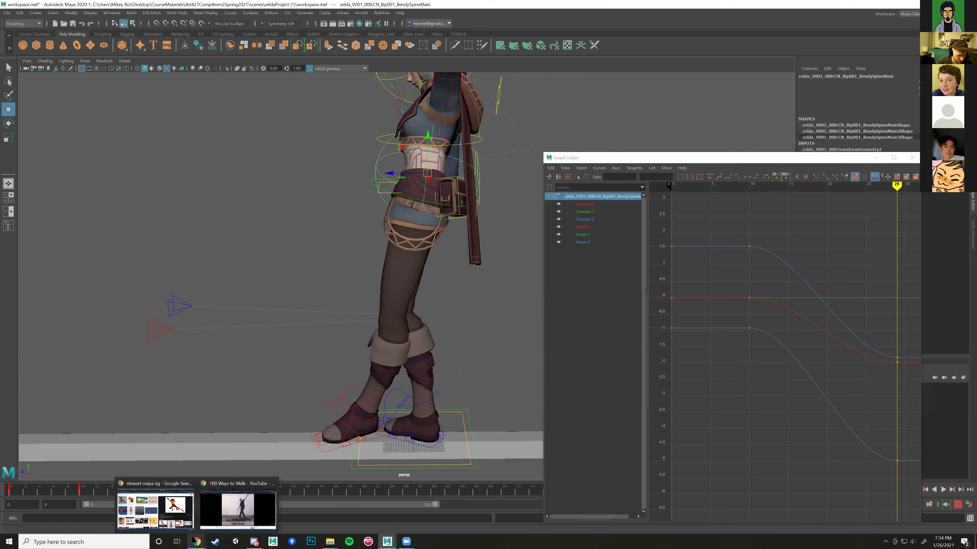
{"action": "left_click", "coordinate": [230, 517]}
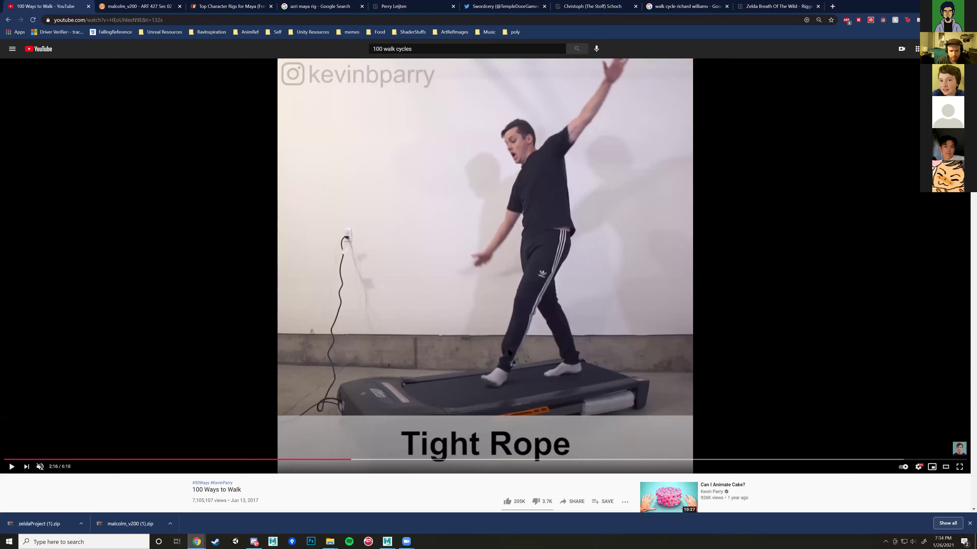
{"action": "mouse_move", "coordinate": [387, 541]}
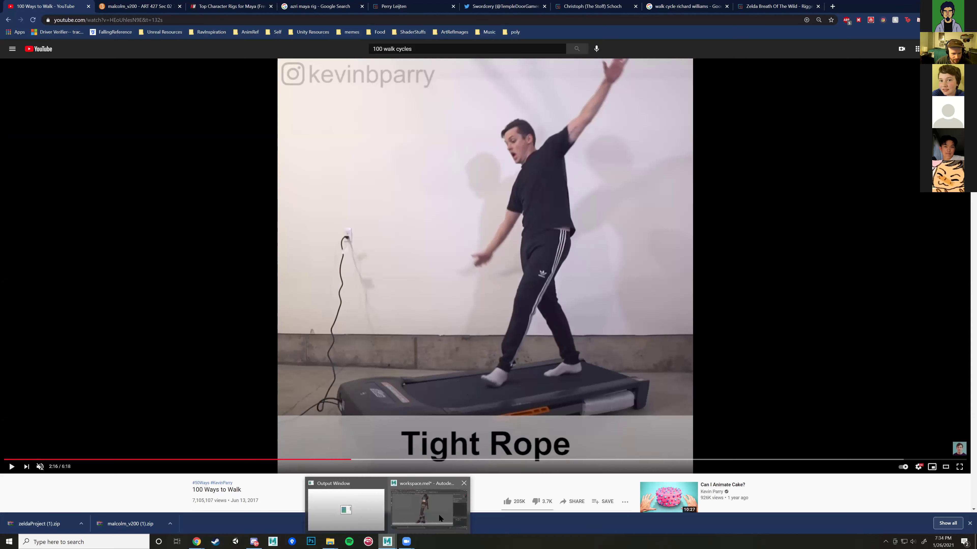
{"action": "left_click", "coordinate": [342, 506]}
Step: Select all of the character's rig controls and key the whole pose at frame 29
{"action": "scroll", "coordinate": [430, 278], "scroll_direction": "down", "scroll_amount": 6}
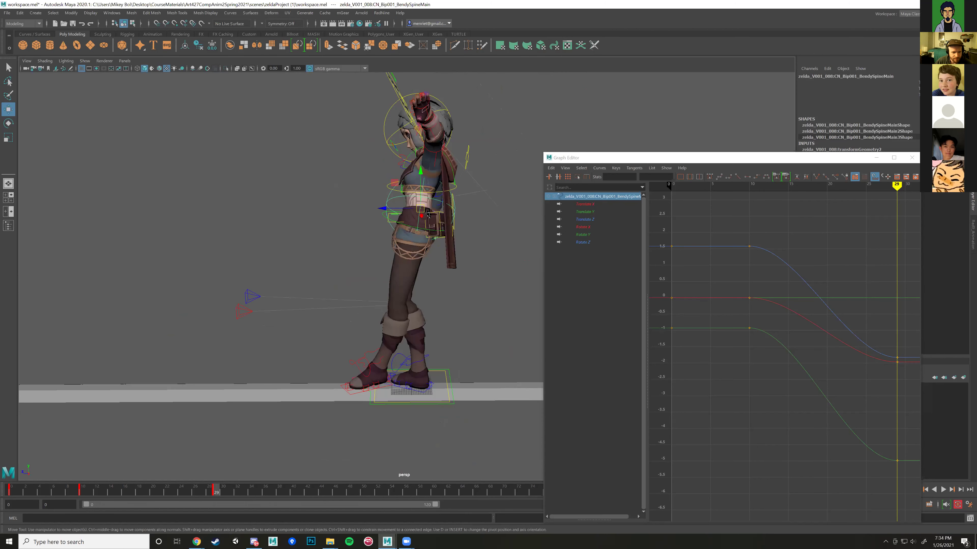
{"action": "left_click", "coordinate": [422, 394]}
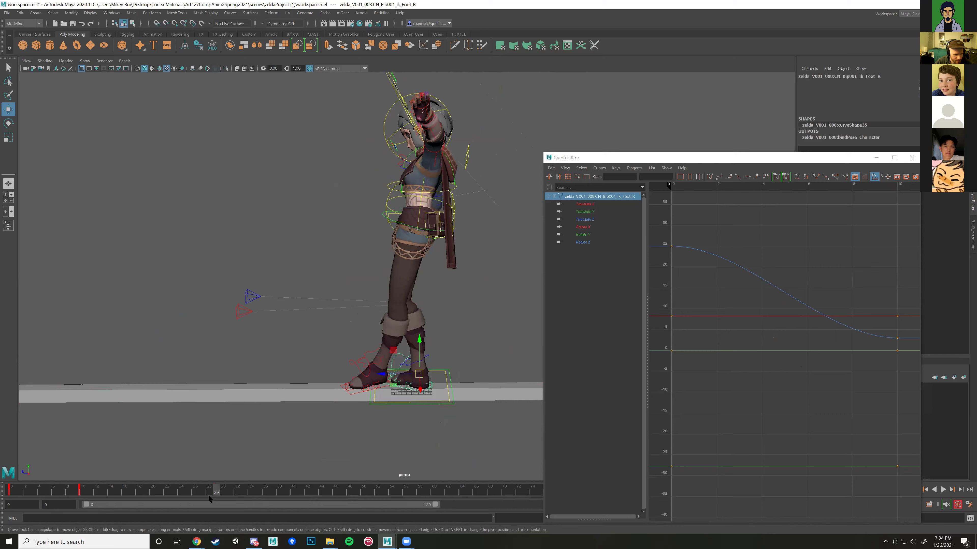
{"action": "scroll", "coordinate": [252, 296], "scroll_direction": "down", "scroll_amount": 5}
{"action": "left_click_drag", "start_coordinate": [258, 151], "coordinate": [457, 328]}
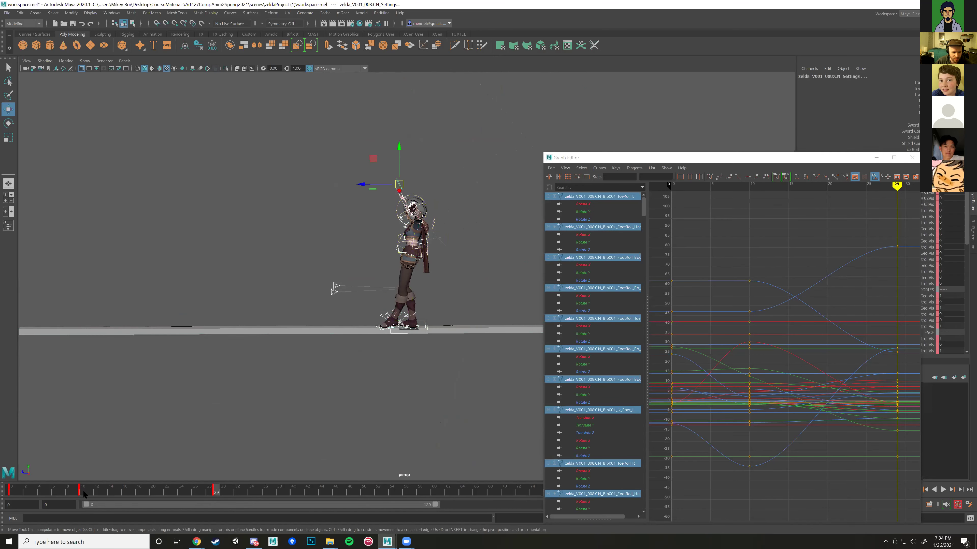
{"action": "scroll", "coordinate": [392, 257], "scroll_direction": "up", "scroll_amount": 4}
{"action": "key", "text": "s"}
{"action": "scroll", "coordinate": [293, 370], "scroll_direction": "down", "scroll_amount": 3}
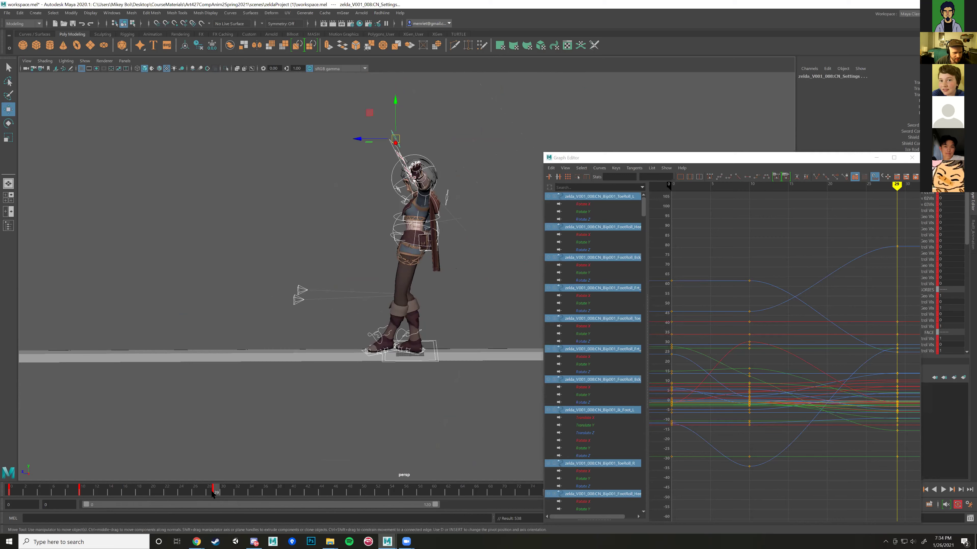
Step: Move the right IK foot control backward along the beam at frame 29, widening the stride
{"action": "mouse_move", "coordinate": [212, 494]}
{"action": "left_mouse_down"}
{"action": "mouse_move", "coordinate": [33, 484]}
{"action": "mouse_move", "coordinate": [215, 501]}
{"action": "left_mouse_up"}
{"action": "left_click", "coordinate": [414, 356]}
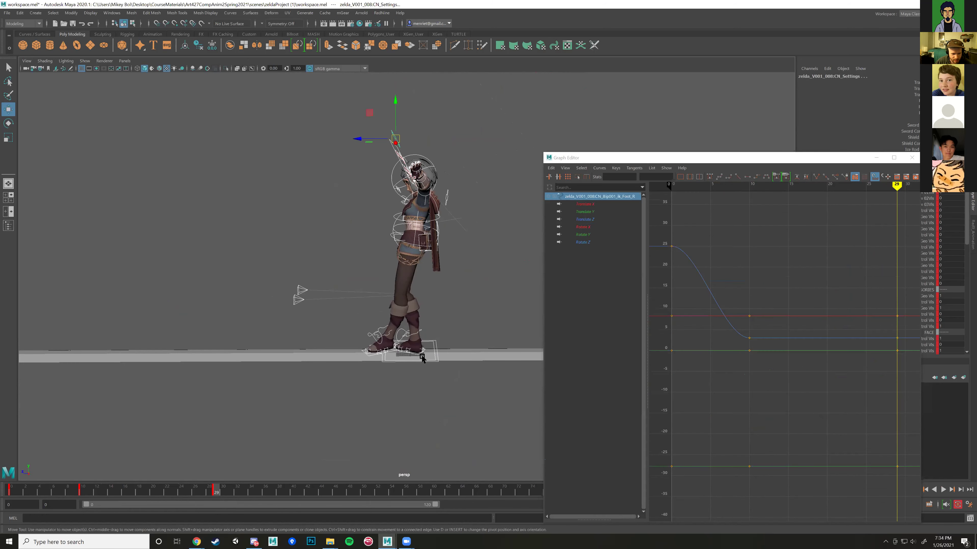
{"action": "scroll", "coordinate": [410, 343], "scroll_direction": "up", "scroll_amount": 5}
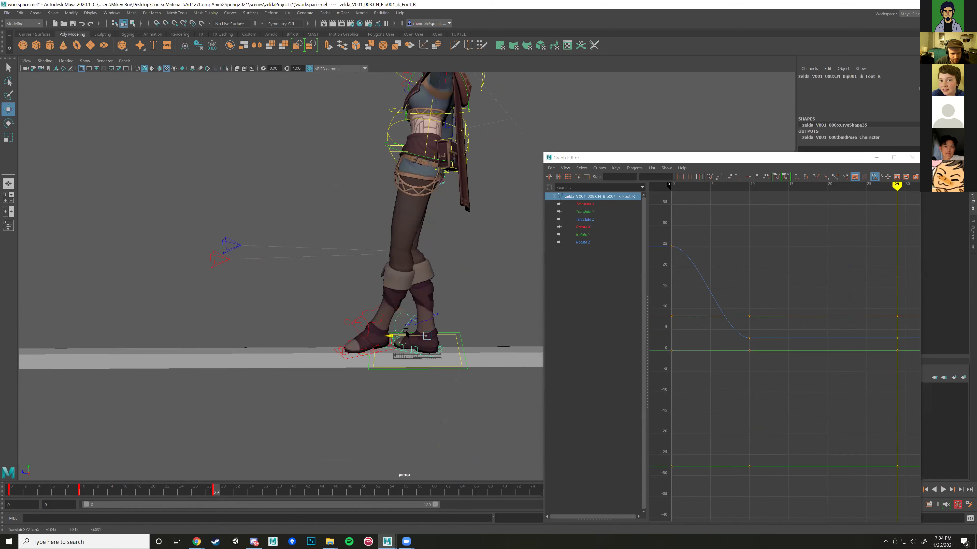
{"action": "left_click_drag", "start_coordinate": [406, 333], "coordinate": [458, 327]}
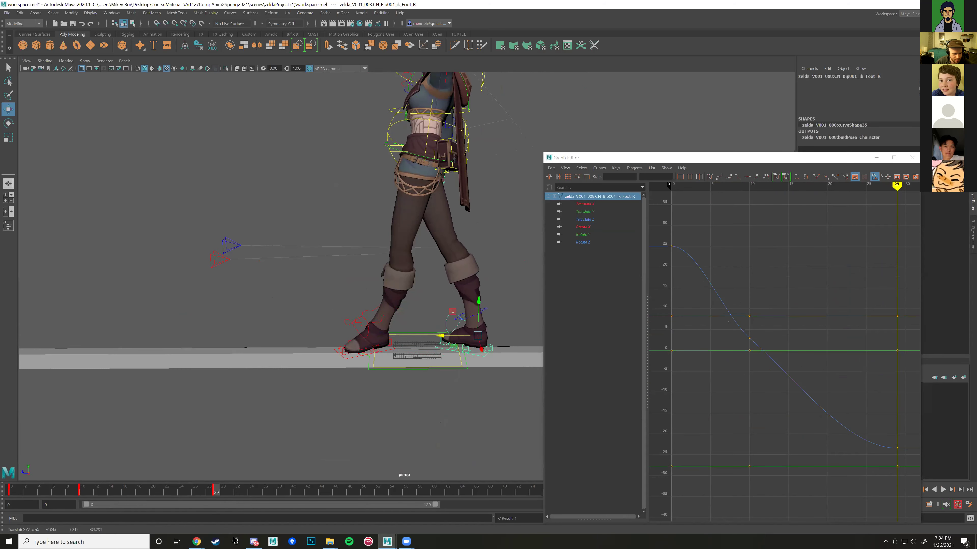
Step: Compare the stride with the Tight Rope reference, return to Maya and nudge the right IK foot control slightly forward along the beam
{"action": "mouse_move", "coordinate": [197, 541]}
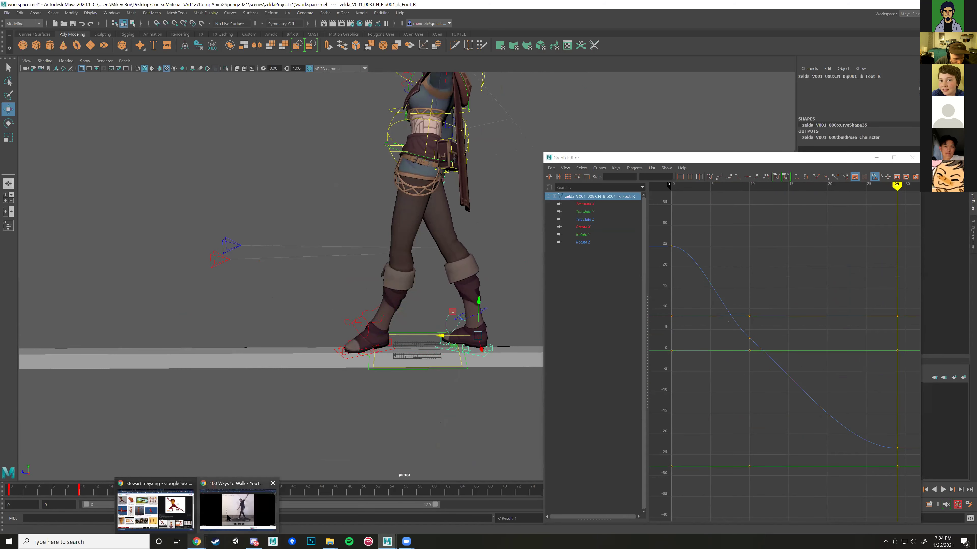
{"action": "left_click", "coordinate": [238, 507]}
{"action": "mouse_move", "coordinate": [389, 540]}
{"action": "left_click", "coordinate": [426, 504]}
{"action": "mouse_move", "coordinate": [445, 337]}
{"action": "left_mouse_down"}
{"action": "mouse_move", "coordinate": [422, 335]}
{"action": "mouse_move", "coordinate": [438, 333]}
{"action": "left_mouse_up"}
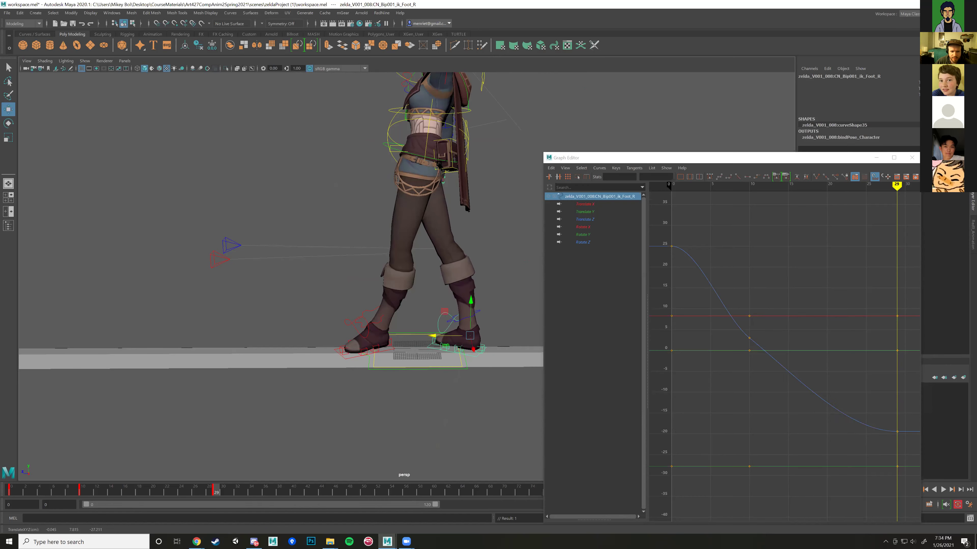
{"action": "scroll", "coordinate": [397, 191], "scroll_direction": "up", "scroll_amount": 2}
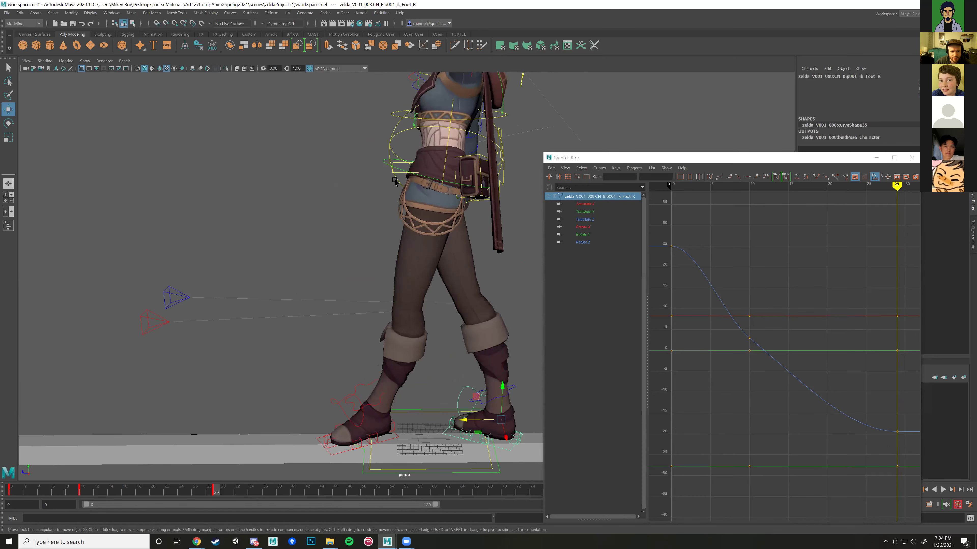
Step: Select the pelvis and chest tilt controls together and lower them slightly at frame 29
{"action": "left_click", "coordinate": [443, 182]}
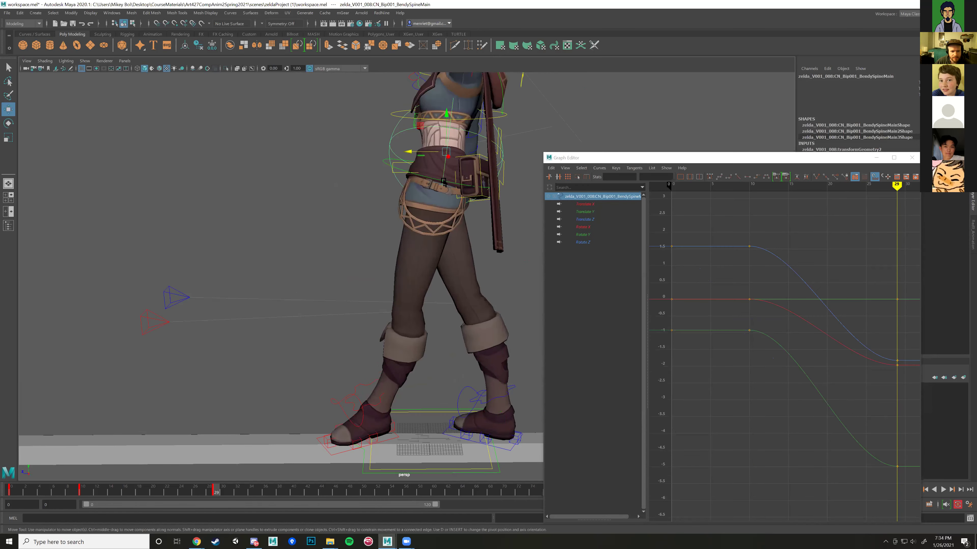
{"action": "left_click_drag", "start_coordinate": [428, 186], "coordinate": [346, 217], "text": "alt"}
{"action": "left_click", "coordinate": [344, 217]}
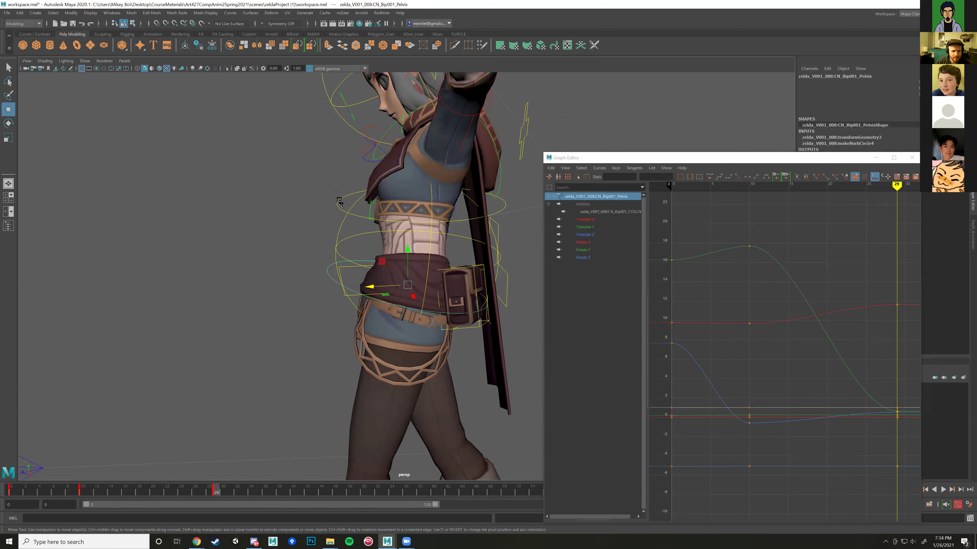
{"action": "left_click", "coordinate": [337, 201], "text": "shift"}
{"action": "left_click_drag", "start_coordinate": [338, 200], "coordinate": [454, 174], "text": "alt"}
{"action": "right_click_drag", "start_coordinate": [454, 173], "coordinate": [408, 246], "text": "alt"}
{"action": "left_click_drag", "start_coordinate": [407, 247], "coordinate": [422, 134], "text": "alt"}
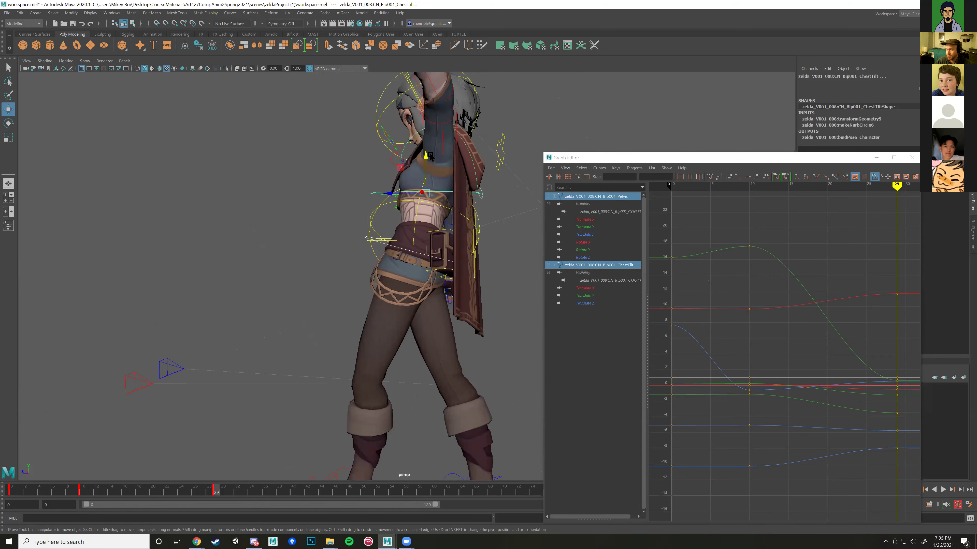
{"action": "left_click_drag", "start_coordinate": [426, 162], "coordinate": [468, 314]}
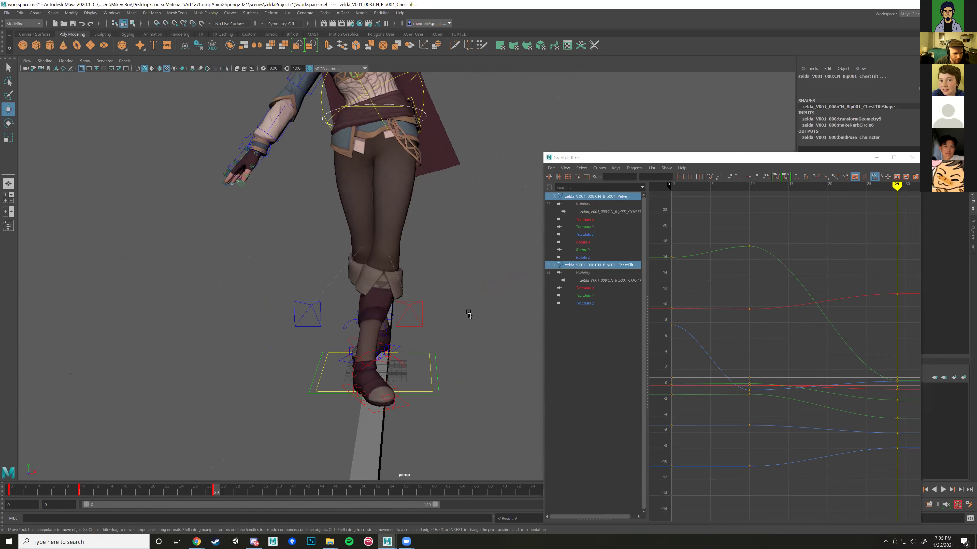
Step: Try shifting the chest tilt control sideways and up from the front view at frame 29, and undo the move
{"action": "right_click_drag", "start_coordinate": [471, 301], "coordinate": [460, 349], "text": "alt"}
{"action": "left_click_drag", "start_coordinate": [460, 349], "coordinate": [373, 274], "text": "alt"}
{"action": "left_click", "coordinate": [426, 240]}
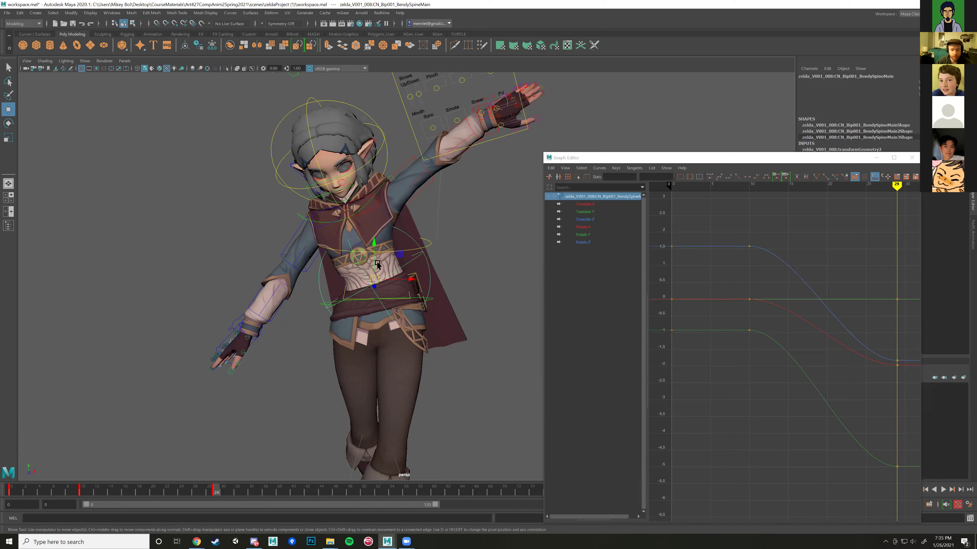
{"action": "left_click_drag", "start_coordinate": [376, 283], "coordinate": [380, 231]}
{"action": "left_click", "coordinate": [430, 244]}
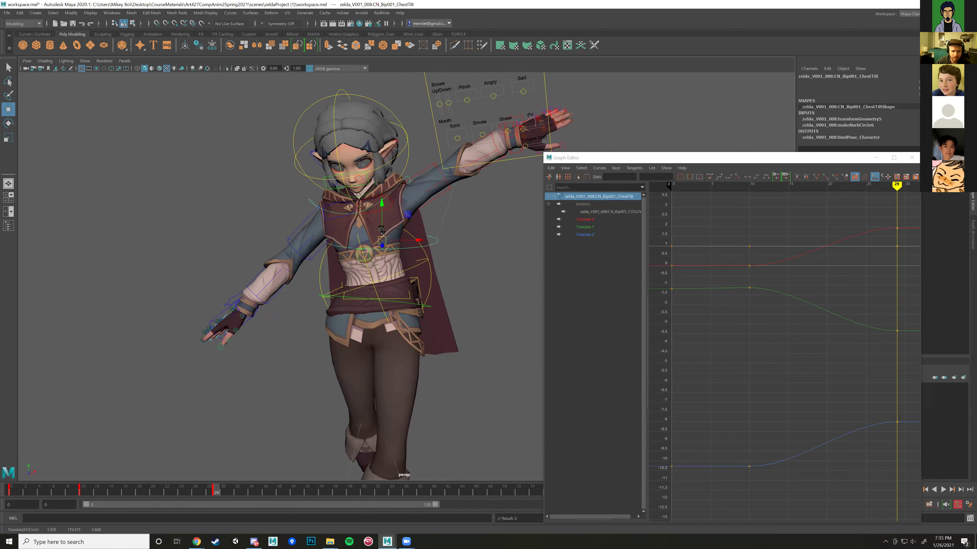
{"action": "key", "text": "ctrl+z"}
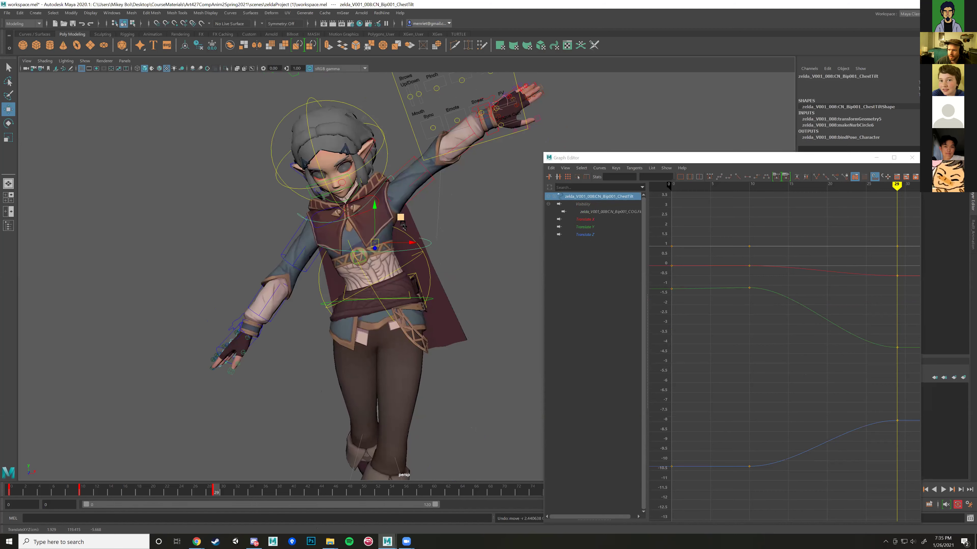
{"action": "mouse_move", "coordinate": [419, 249]}
{"action": "left_mouse_down", "text": "alt"}
{"action": "mouse_move", "coordinate": [367, 274]}
{"action": "mouse_move", "coordinate": [406, 255]}
{"action": "left_mouse_up", "text": "alt"}
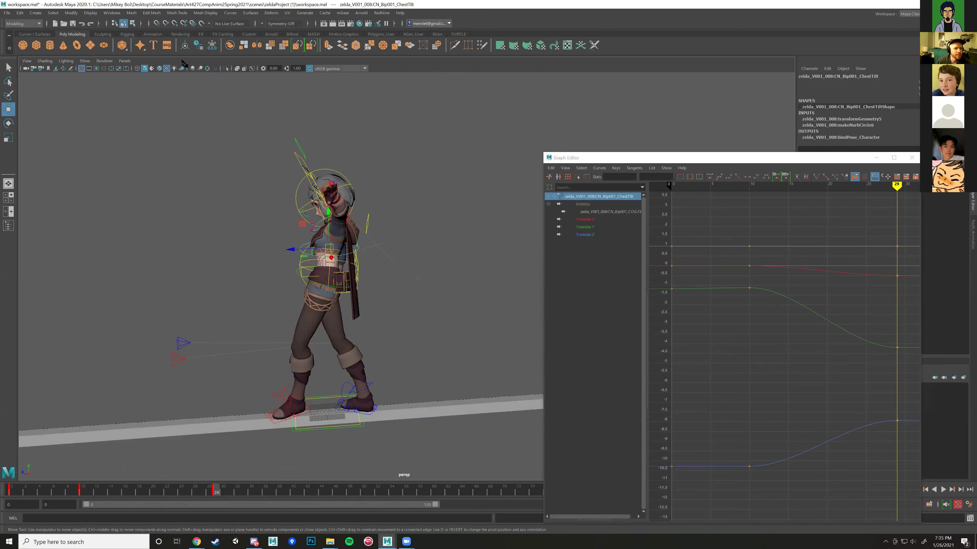
Step: Try to save the scene as WalkCycle1 in Maya Binary format in the scenes folder, and move the Graph Editor to uncover the message line
{"action": "left_click", "coordinate": [6, 13]}
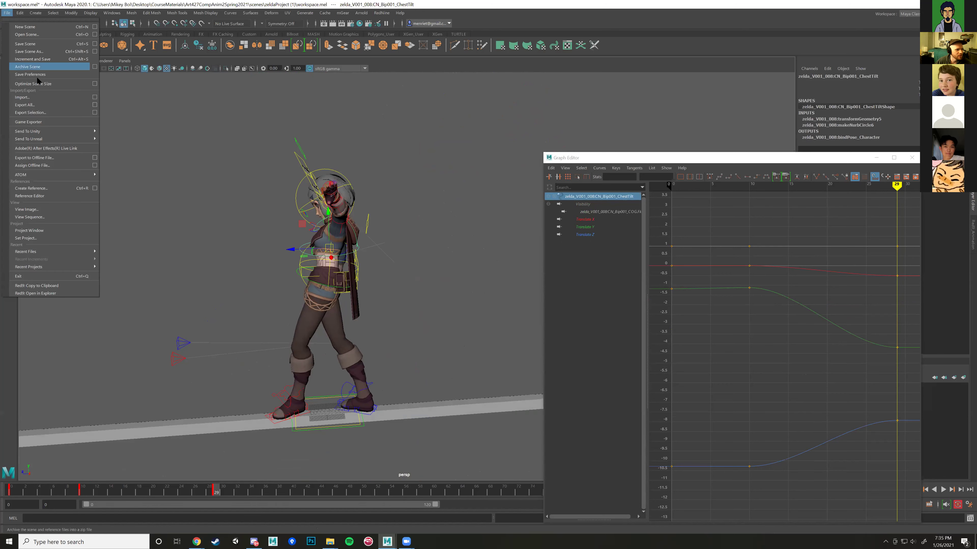
{"action": "left_click", "coordinate": [43, 54]}
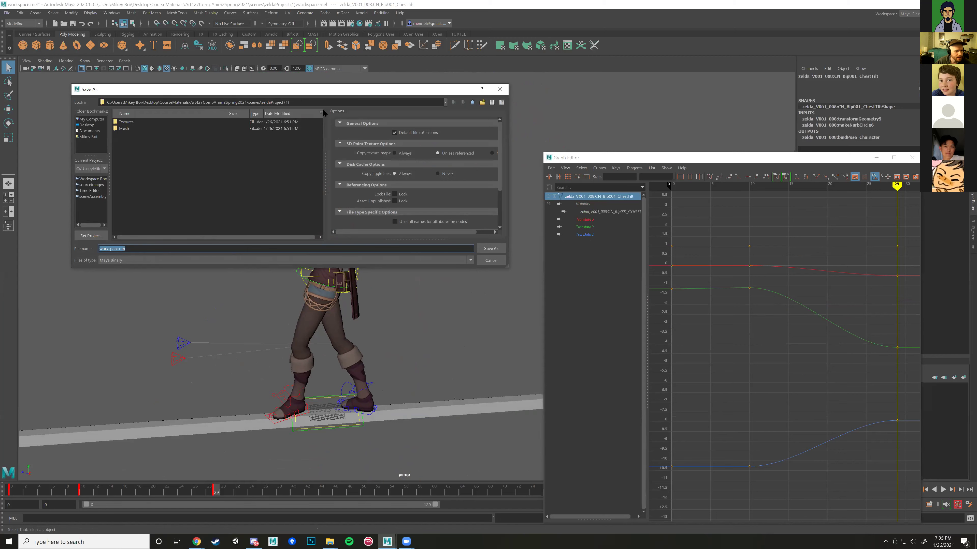
{"action": "left_click", "coordinate": [473, 102]}
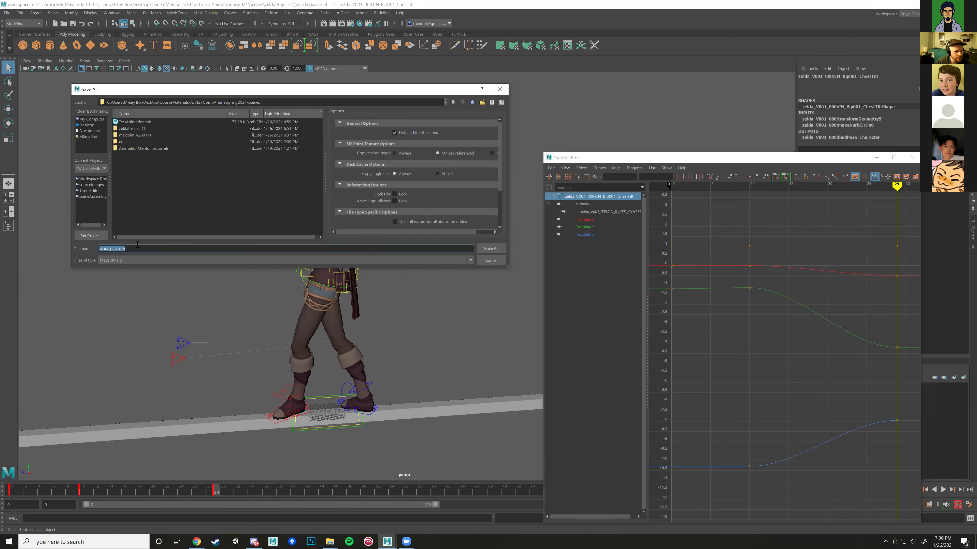
{"action": "type", "text": "WalkCycle"}
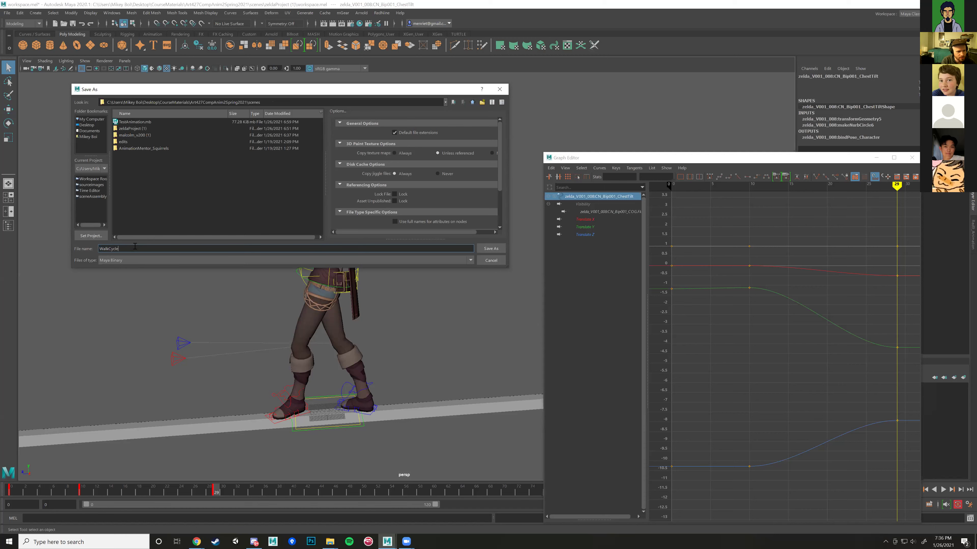
{"action": "type", "text": "1"}
{"action": "key", "text": "Return"}
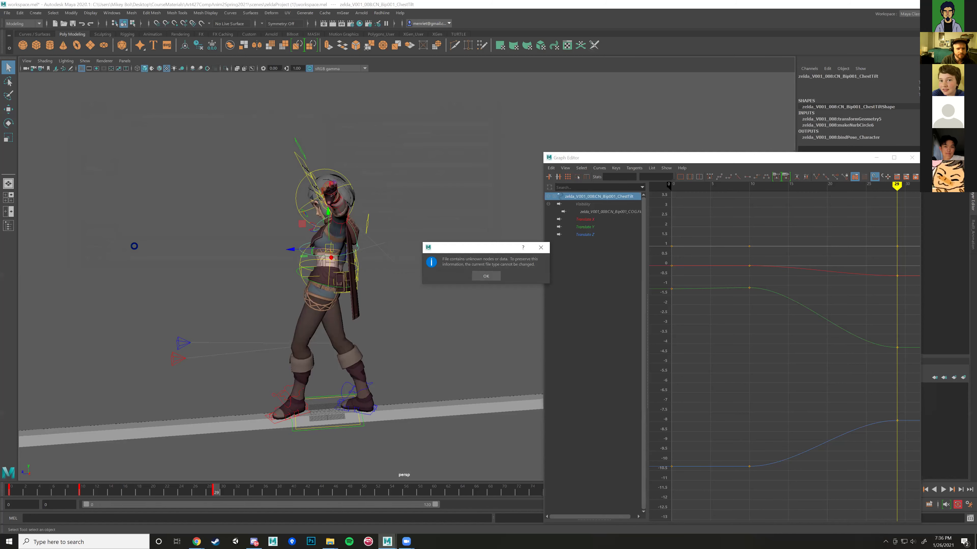
{"action": "left_click", "coordinate": [477, 276]}
{"action": "key", "text": "w"}
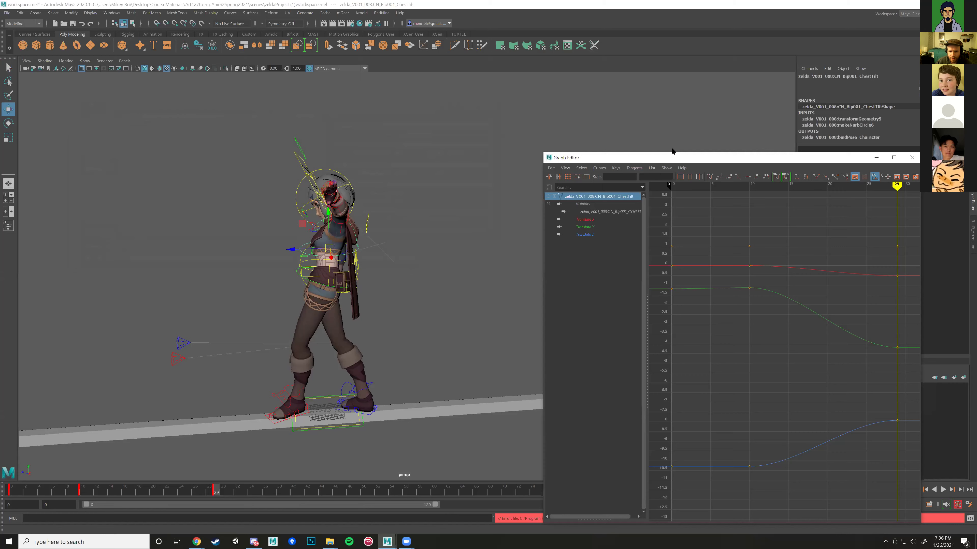
{"action": "left_click_drag", "start_coordinate": [654, 158], "coordinate": [626, 78]}
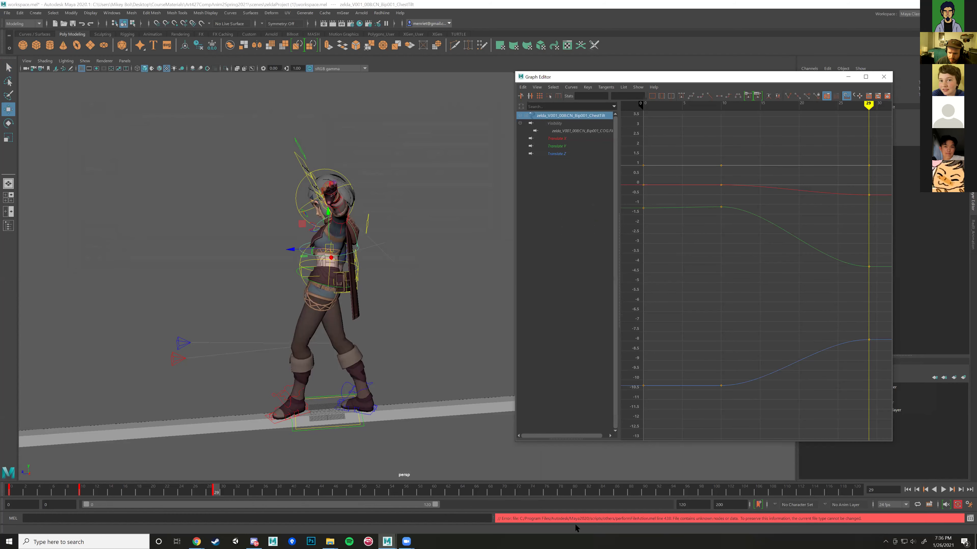
Step: Try to save the scene again as WalkCycle in the scenes folder with Maya Binary as the file type
{"action": "left_click", "coordinate": [6, 13]}
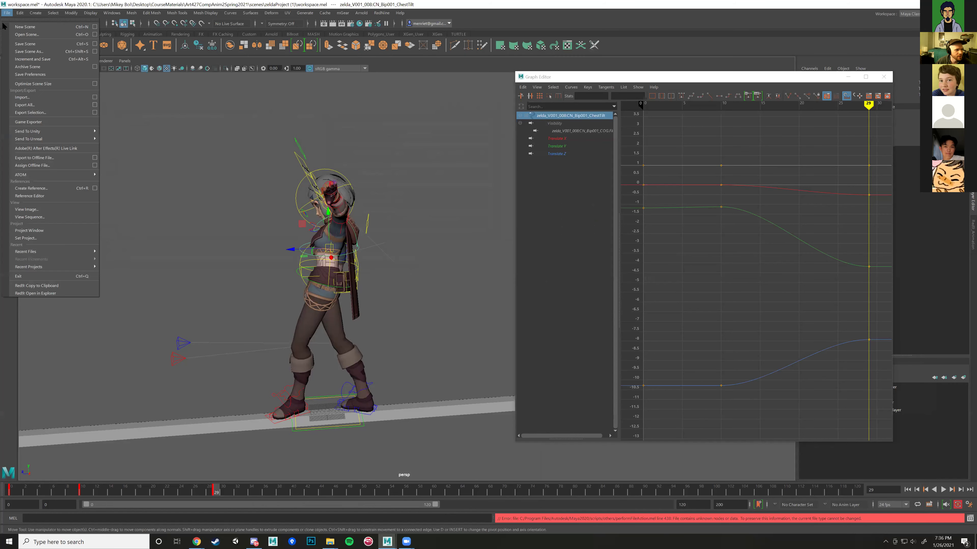
{"action": "left_click", "coordinate": [40, 53]}
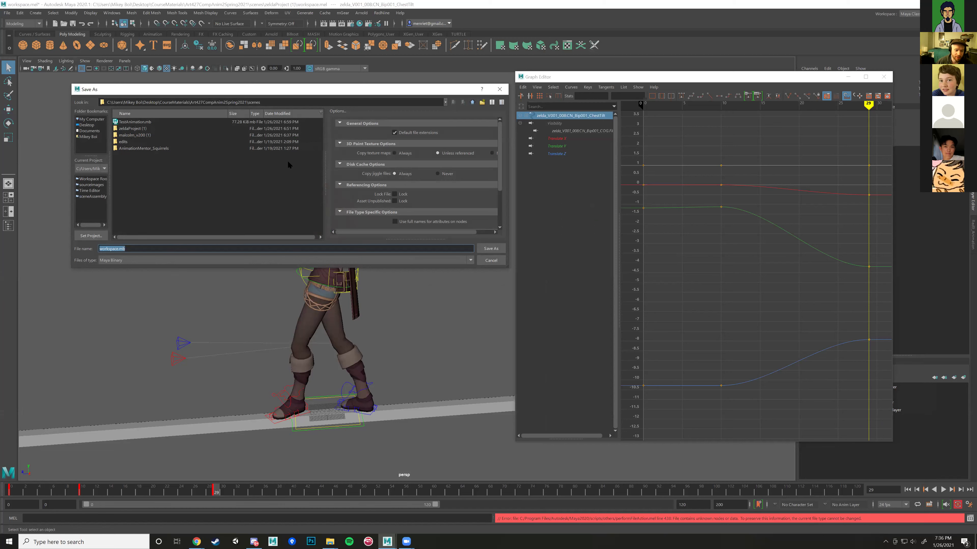
{"action": "key", "text": "BackSpace"}
{"action": "type", "text": "WalkCycle"}
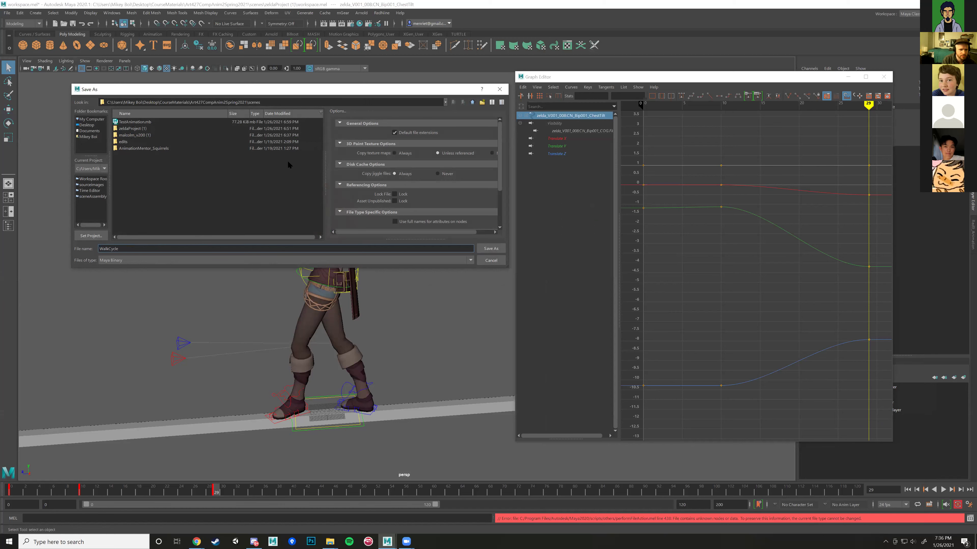
{"action": "left_click", "coordinate": [330, 260]}
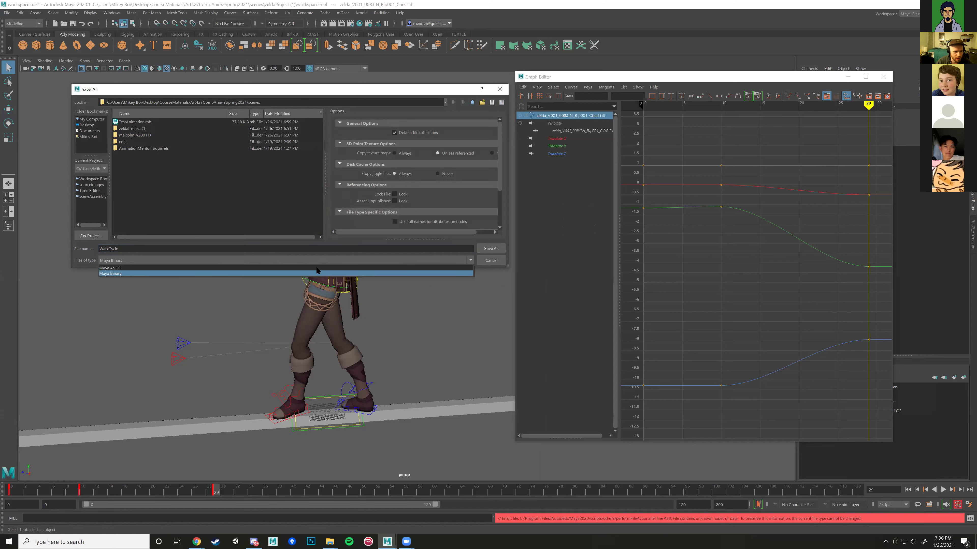
{"action": "left_click", "coordinate": [139, 273]}
{"action": "left_click", "coordinate": [491, 248]}
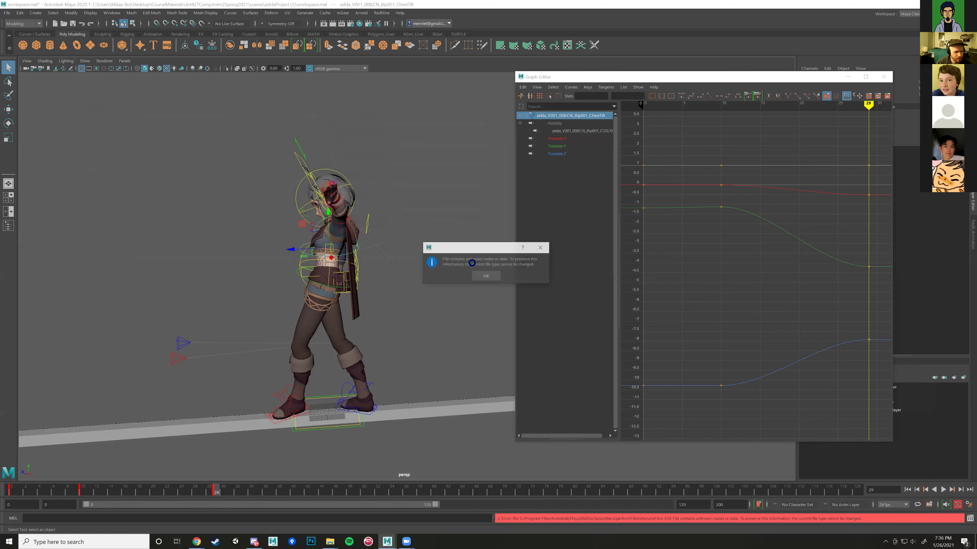
{"action": "left_click", "coordinate": [482, 277]}
{"action": "key", "text": "w"}
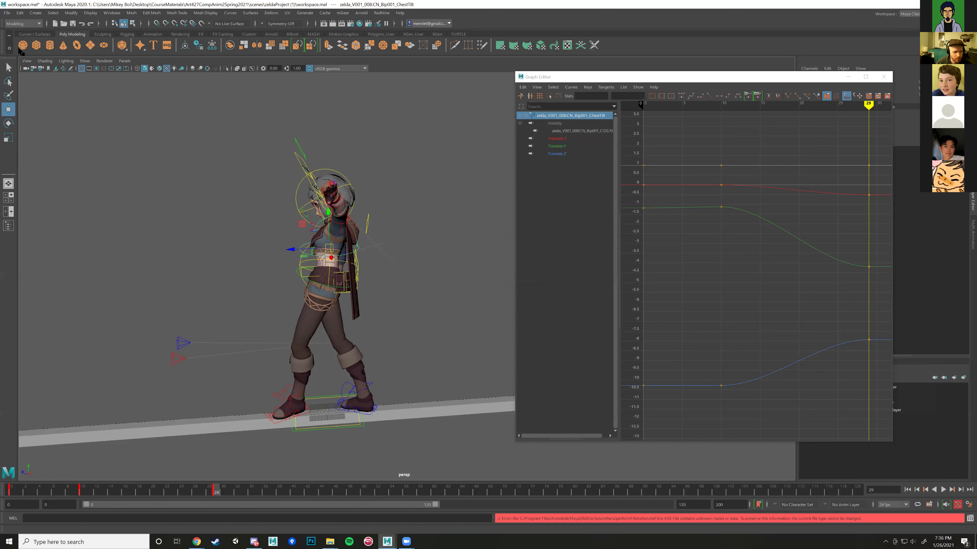
Step: Try to save the scene as workspace.mb in the scenes folder, switching the file type from Maya ASCII to Maya Binary
{"action": "left_click", "coordinate": [6, 12]}
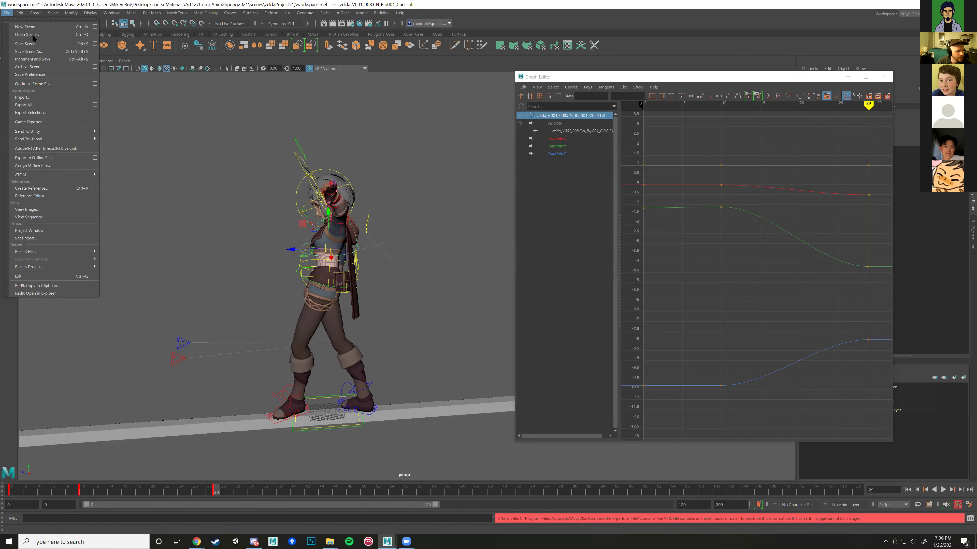
{"action": "left_click", "coordinate": [37, 53]}
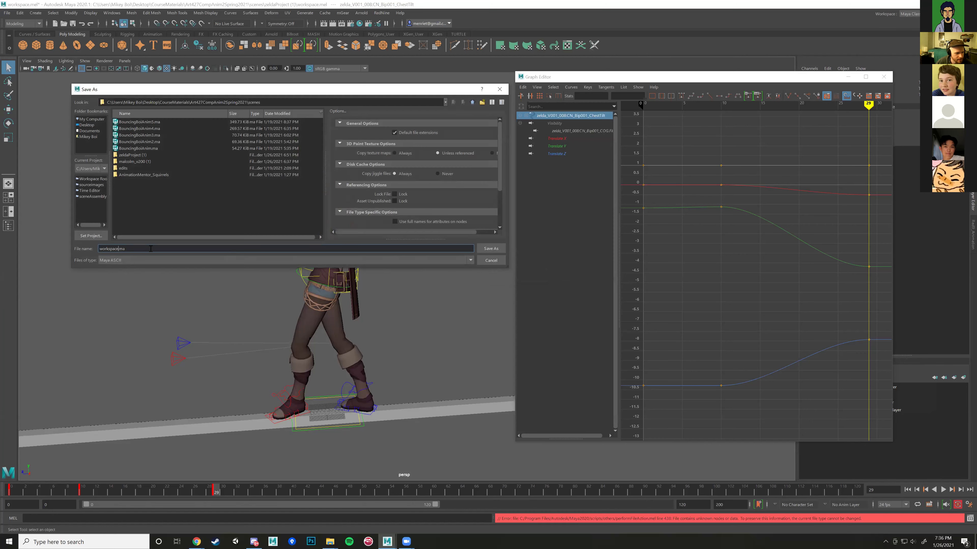
{"action": "left_click", "coordinate": [185, 260]}
{"action": "left_click", "coordinate": [99, 277]}
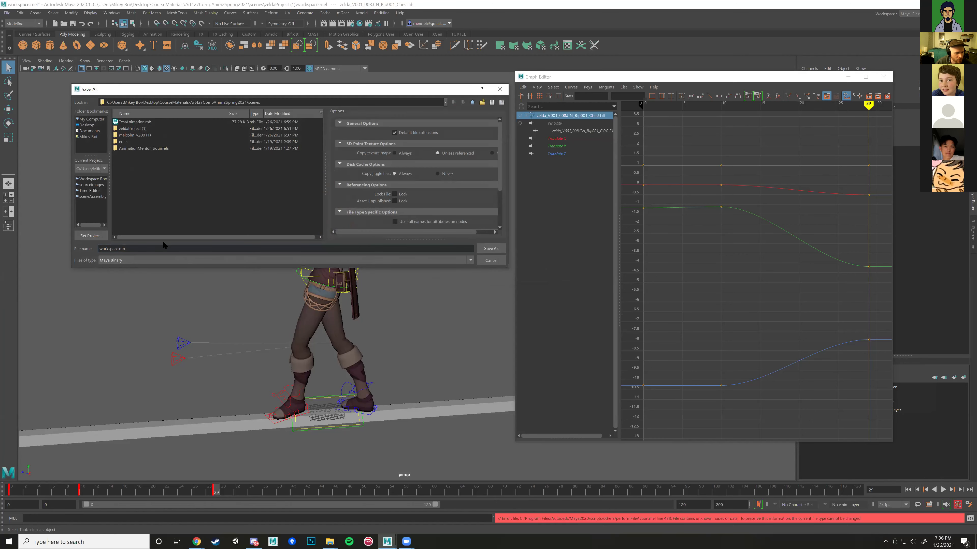
{"action": "left_click", "coordinate": [491, 249]}
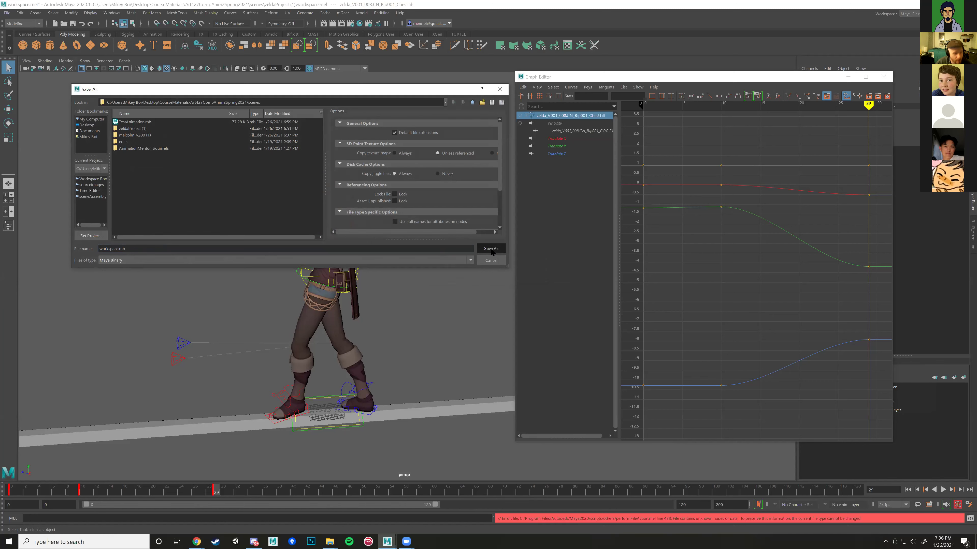
{"action": "left_click", "coordinate": [485, 275]}
{"action": "key", "text": "w"}
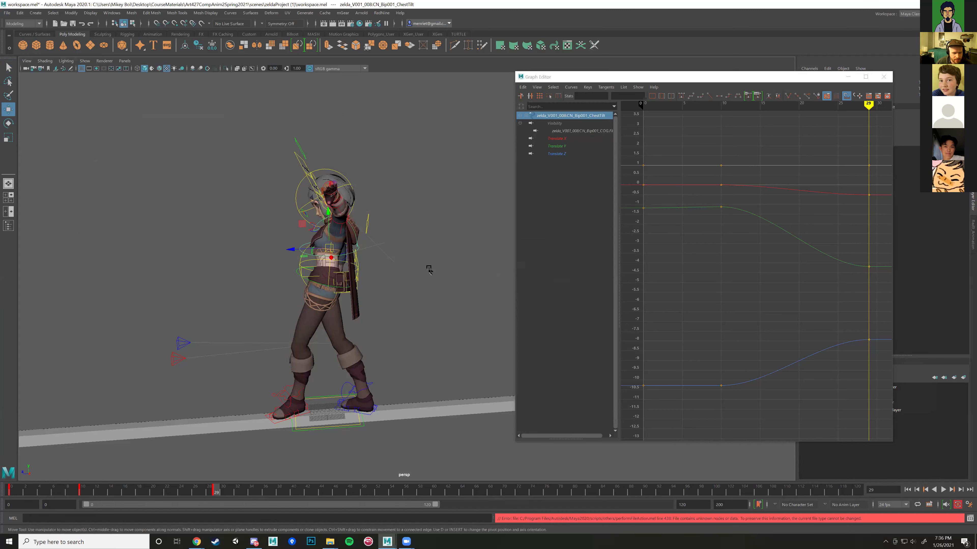
{"action": "left_click", "coordinate": [6, 13]}
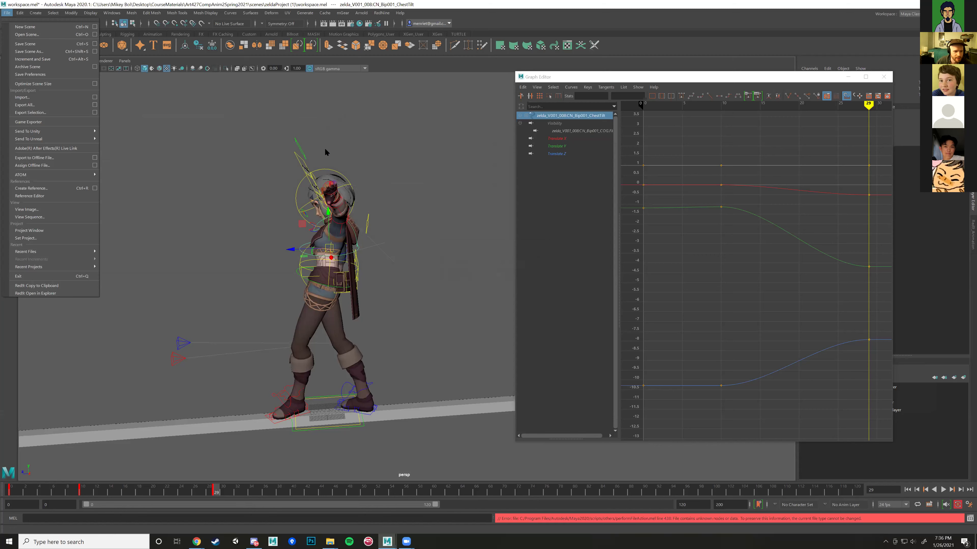
{"action": "left_click", "coordinate": [387, 161]}
{"action": "scroll", "coordinate": [385, 285], "scroll_direction": "up", "scroll_amount": 5}
{"action": "scroll", "coordinate": [377, 284], "scroll_direction": "down", "scroll_amount": 8}
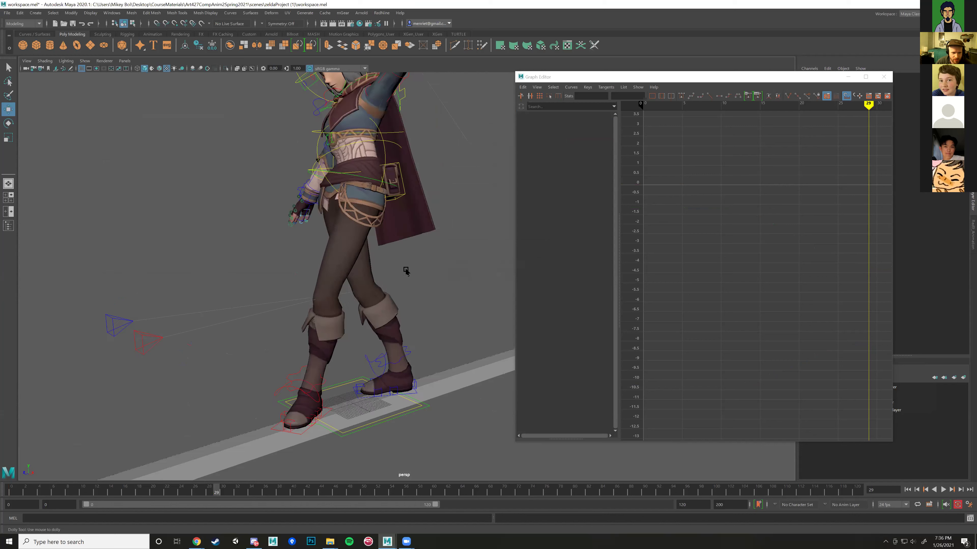
{"action": "left_click_drag", "start_coordinate": [386, 388], "coordinate": [369, 390], "text": "alt"}
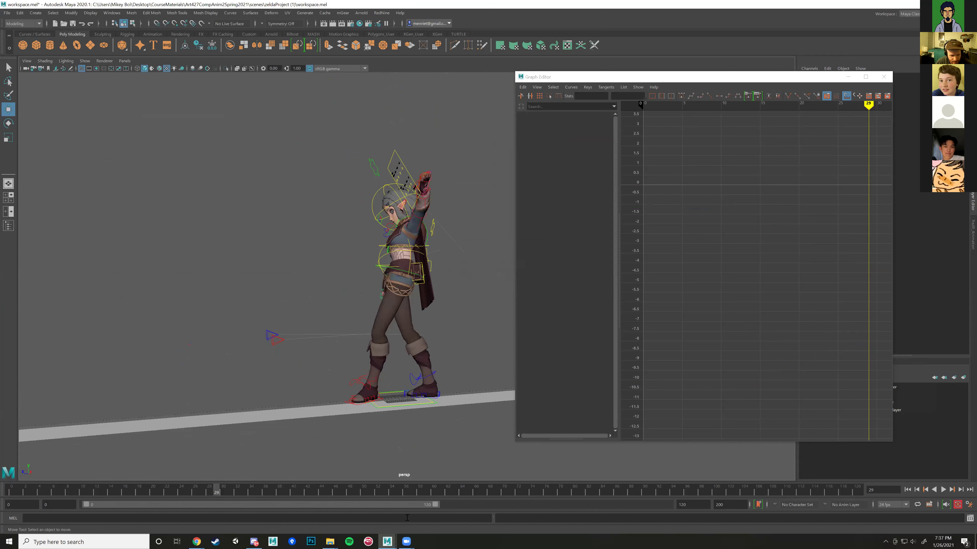
Step: Launch a second Maya 2020 session and dismiss the What's New Highlight Settings dialog
{"action": "right_click", "coordinate": [386, 541]}
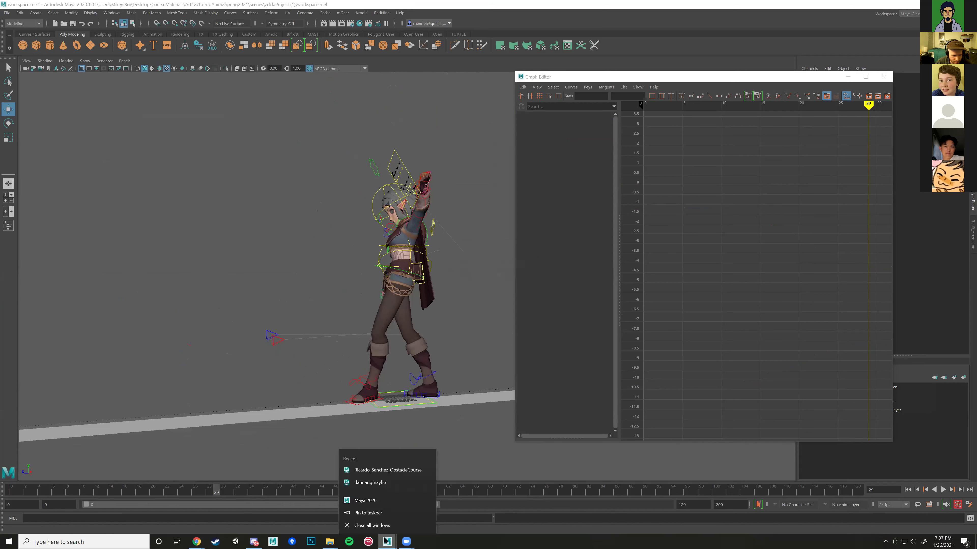
{"action": "left_click", "coordinate": [484, 398]}
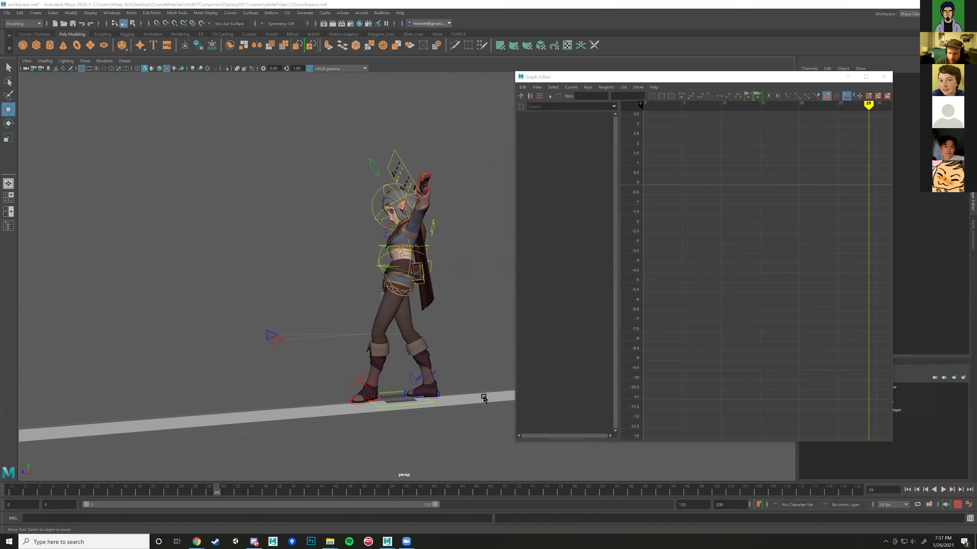
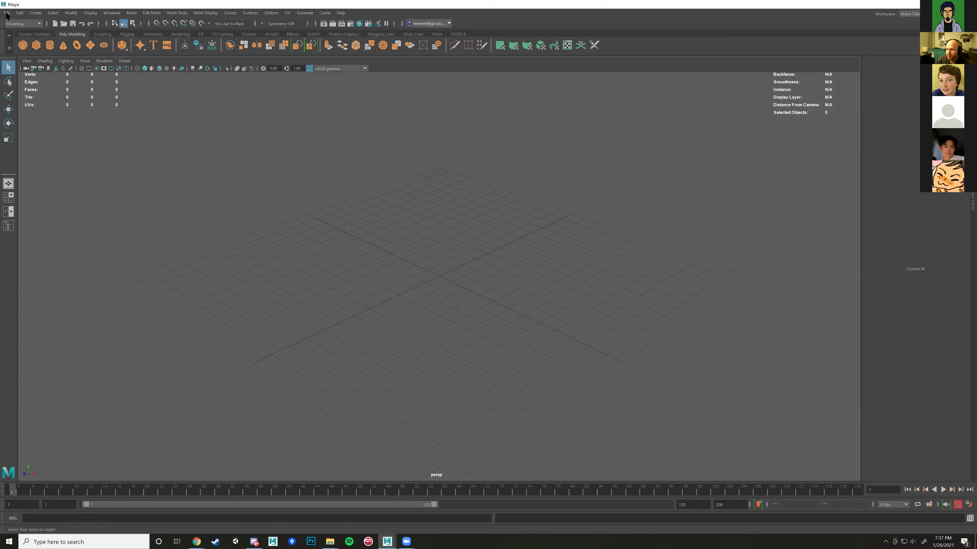
{"action": "left_click", "coordinate": [7, 13]}
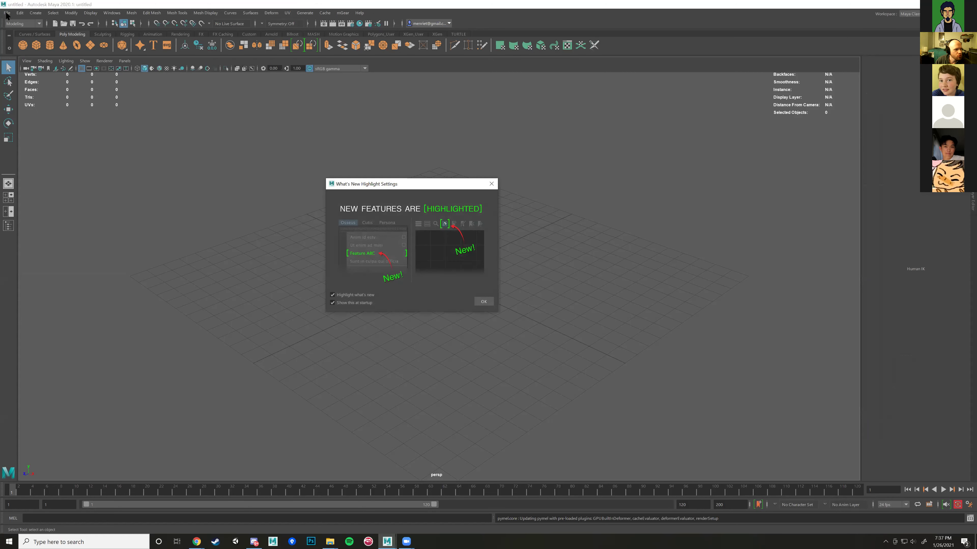
{"action": "left_click", "coordinate": [491, 184]}
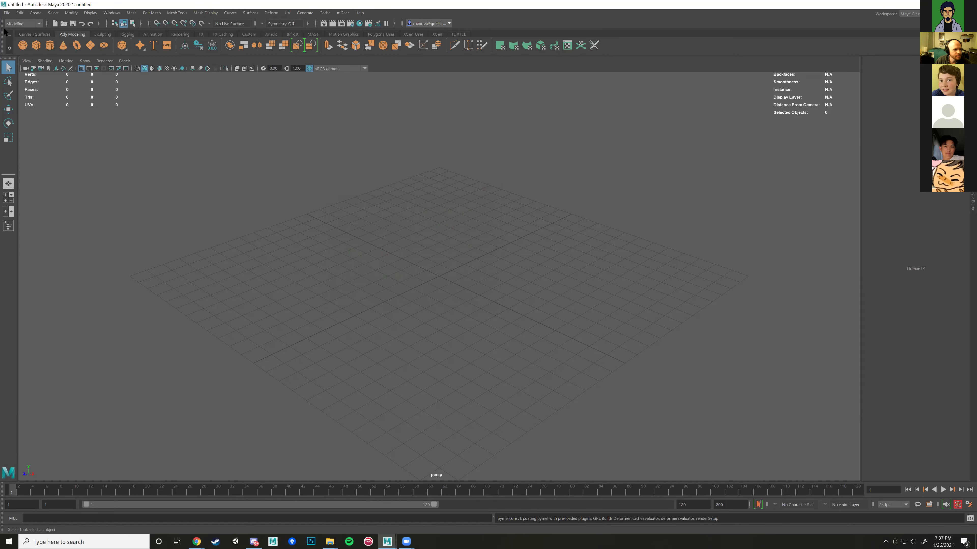
Step: Open the malcolm_v200.ma scene from the malcolm_v200 (1) folder inside the project's scenes folder
{"action": "left_click", "coordinate": [6, 14]}
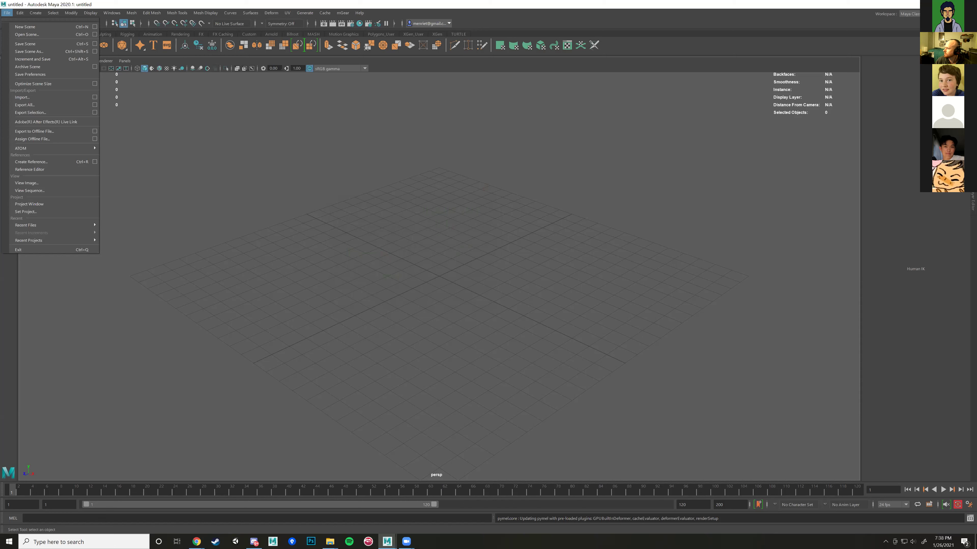
{"action": "key", "text": "alt+Tab"}
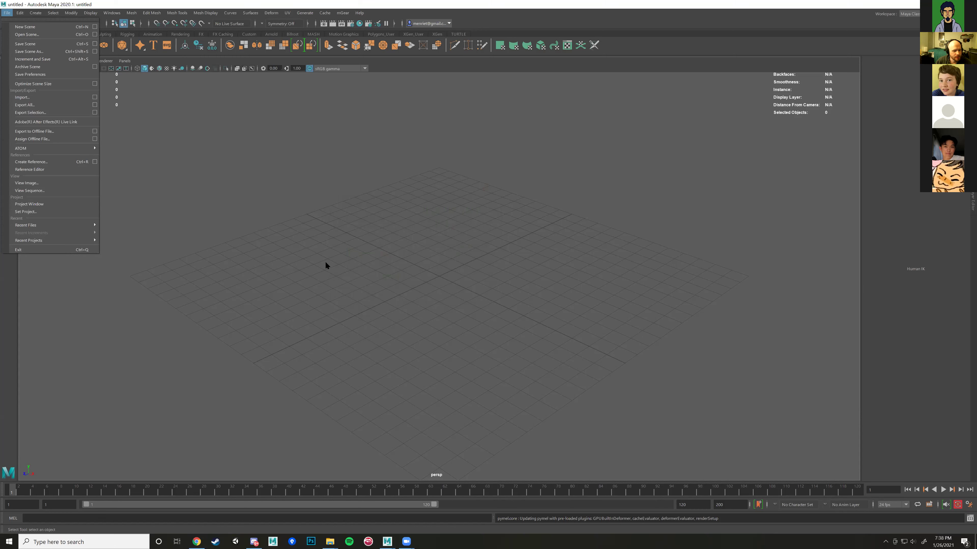
{"action": "left_click", "coordinate": [365, 352]}
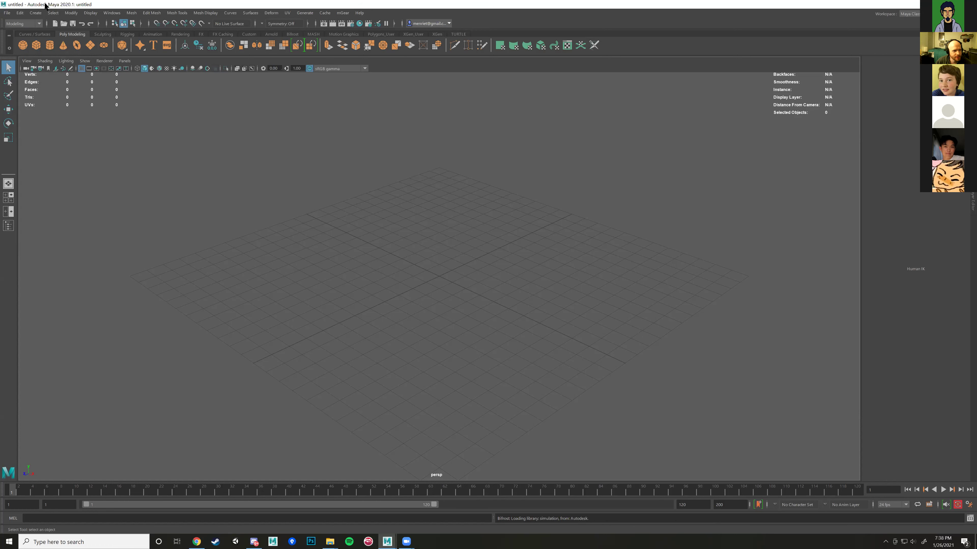
{"action": "left_click", "coordinate": [7, 13]}
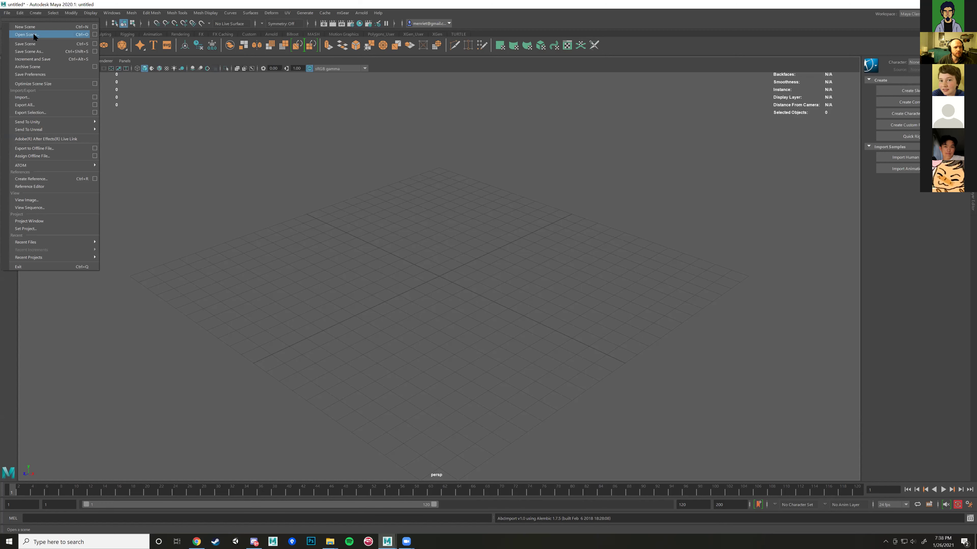
{"action": "left_click", "coordinate": [33, 36]}
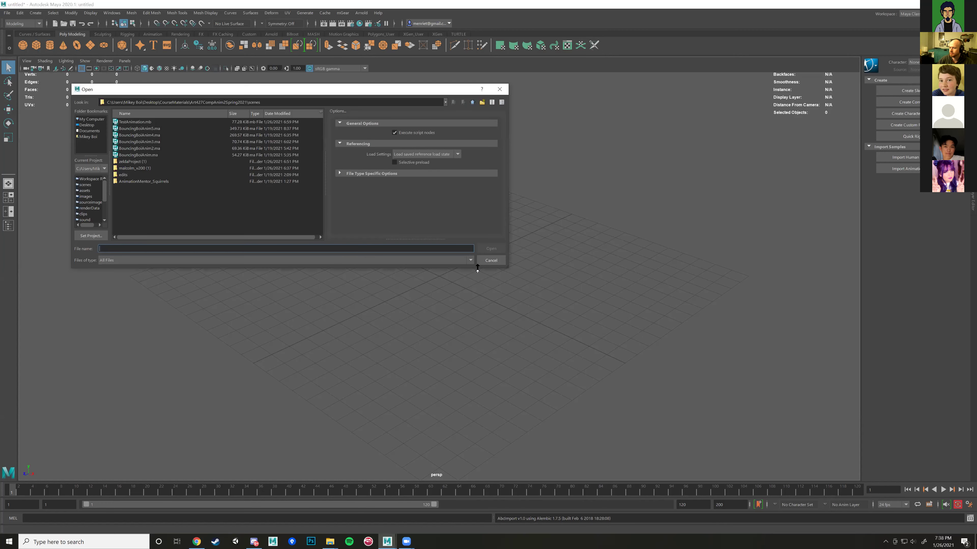
{"action": "left_click_drag", "start_coordinate": [477, 268], "coordinate": [477, 359]}
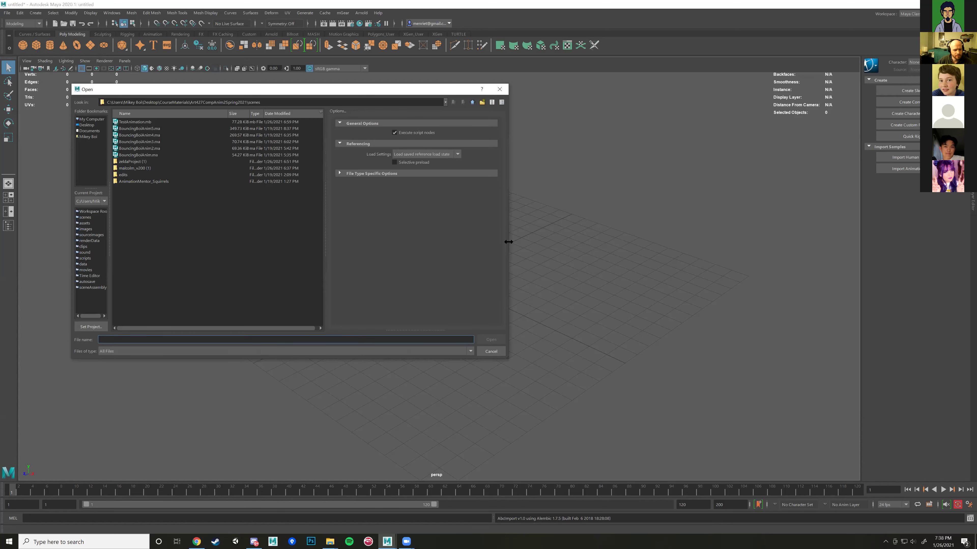
{"action": "left_click_drag", "start_coordinate": [508, 242], "coordinate": [493, 242]}
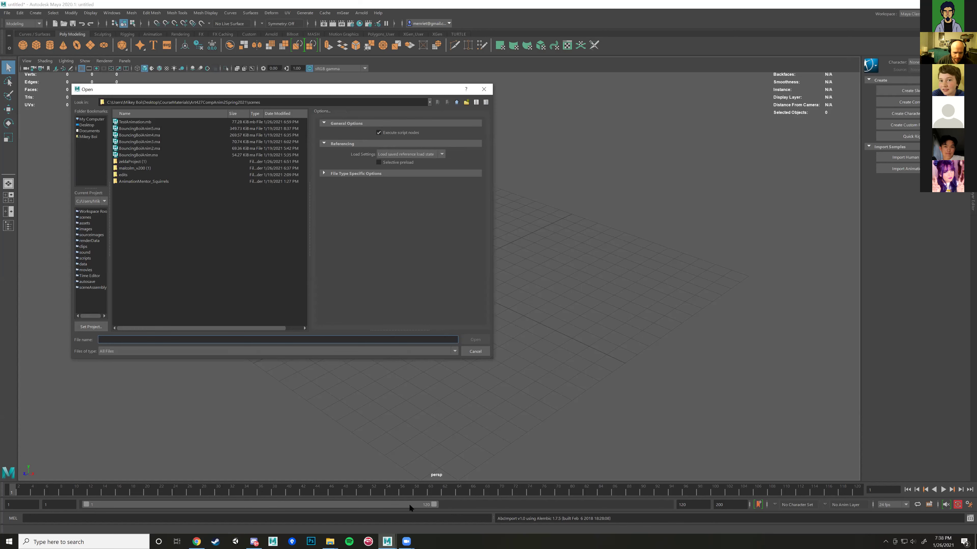
{"action": "double_click", "coordinate": [133, 168]}
{"action": "left_click", "coordinate": [135, 121]}
{"action": "left_click", "coordinate": [476, 340]}
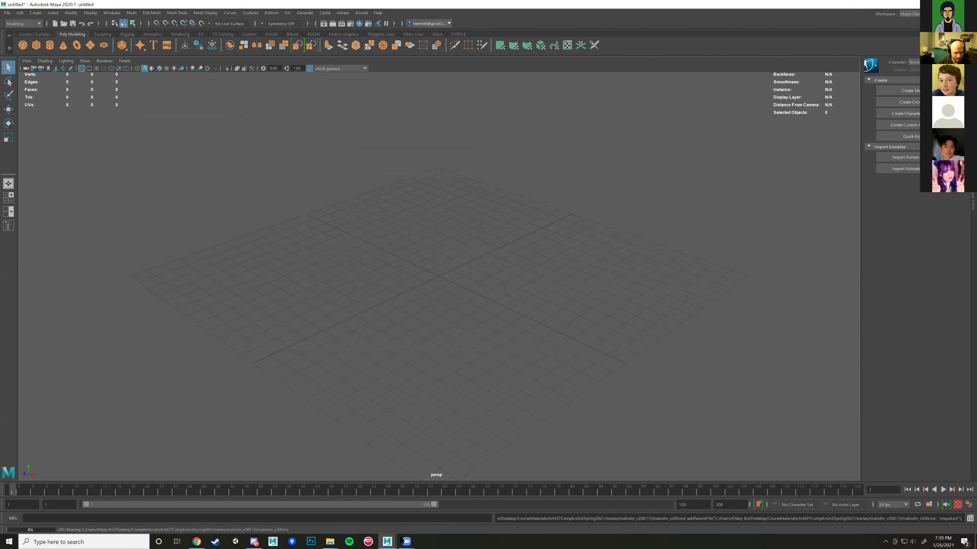
Step: Switch back to the Maya session with the walk cycle and shorten the playback range to end at frame 60
{"action": "mouse_move", "coordinate": [387, 541]}
{"action": "left_click", "coordinate": [346, 508]}
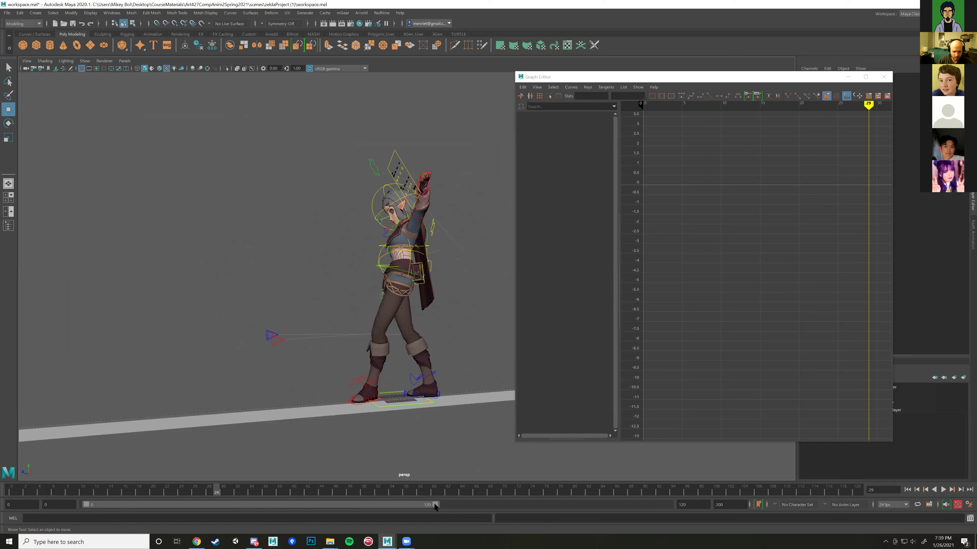
{"action": "left_click_drag", "start_coordinate": [435, 506], "coordinate": [259, 506]}
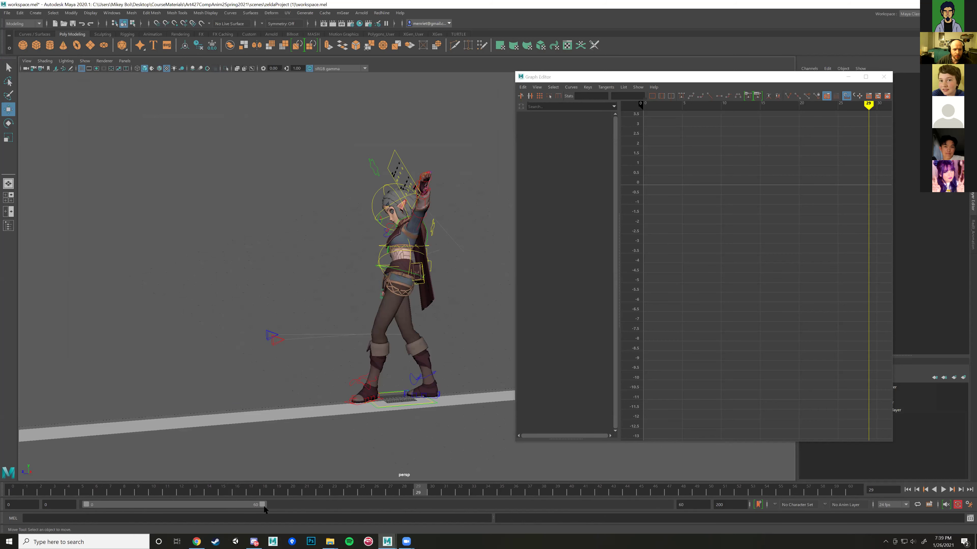
Step: Hide the Range Slider from the interface elements
{"action": "left_click", "coordinate": [111, 13]}
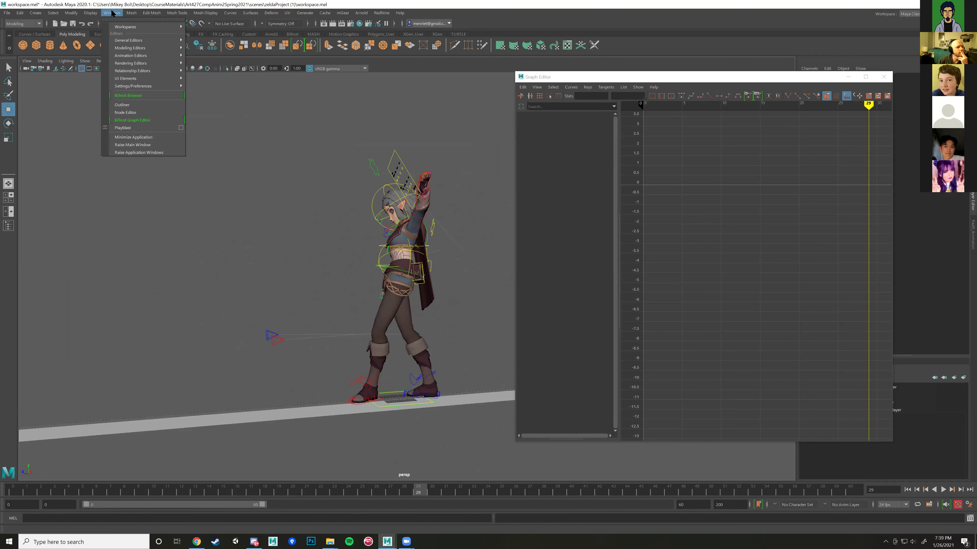
{"action": "mouse_move", "coordinate": [97, 15]}
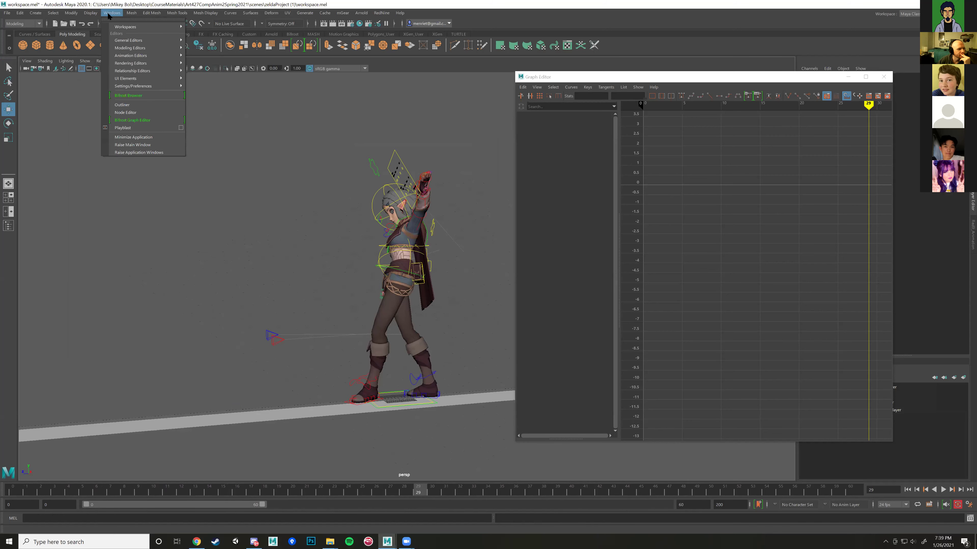
{"action": "mouse_move", "coordinate": [147, 57]}
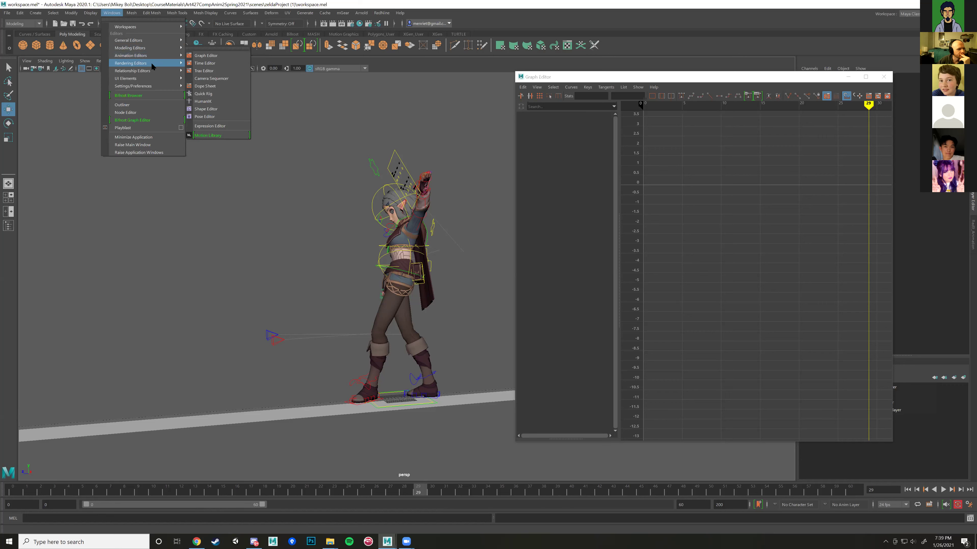
{"action": "mouse_move", "coordinate": [158, 79]}
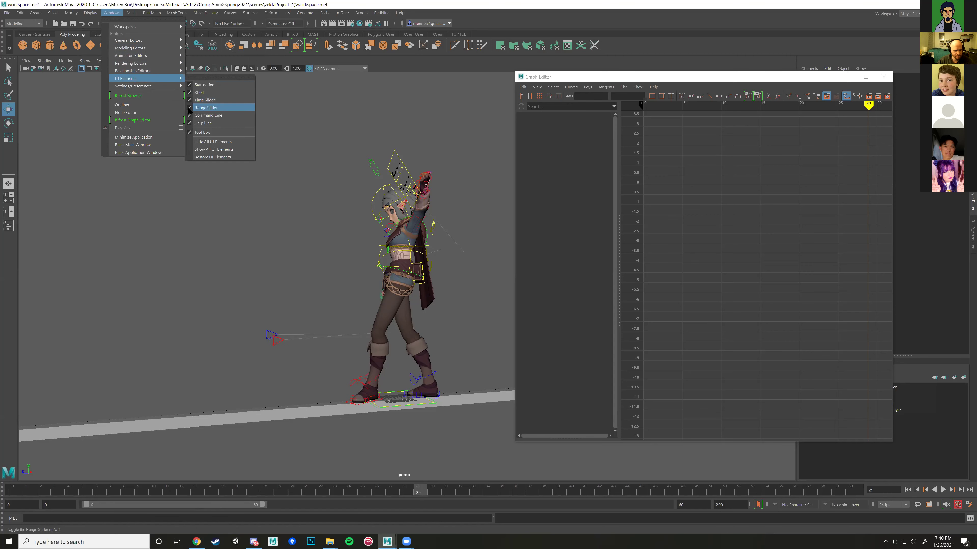
{"action": "left_click", "coordinate": [204, 107]}
Step: Move the Graph Editor window farther away from the character to uncover more of the perspective view
{"action": "left_click", "coordinate": [131, 13]}
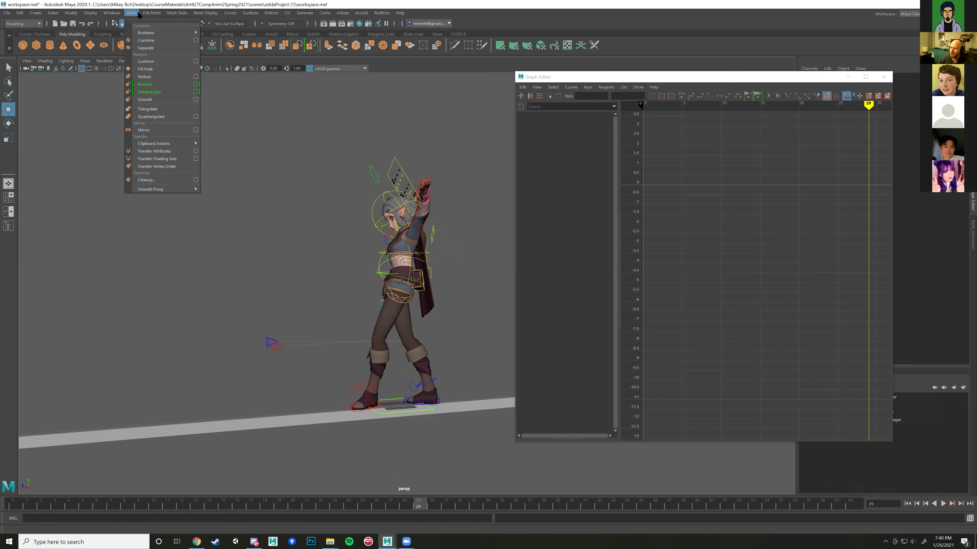
{"action": "mouse_move", "coordinate": [118, 14]}
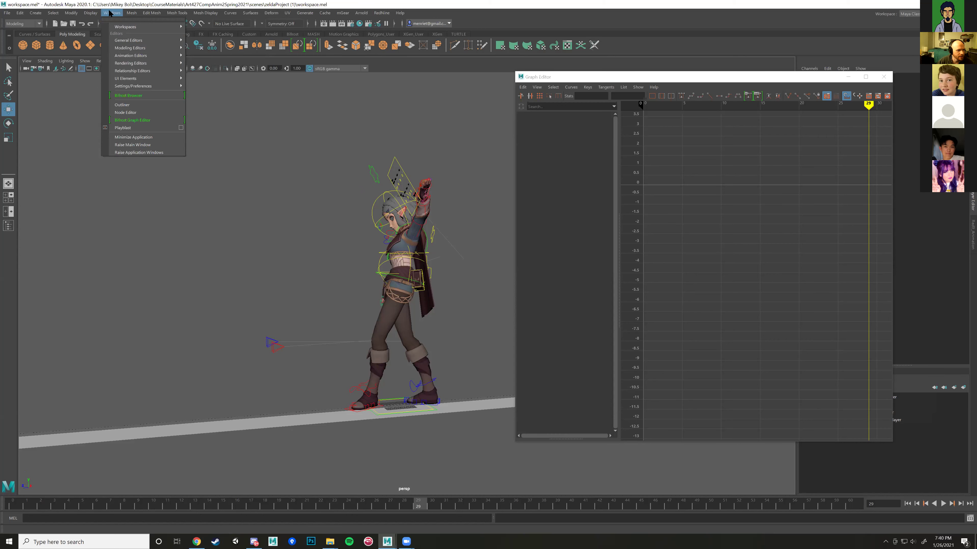
{"action": "left_click", "coordinate": [227, 217]}
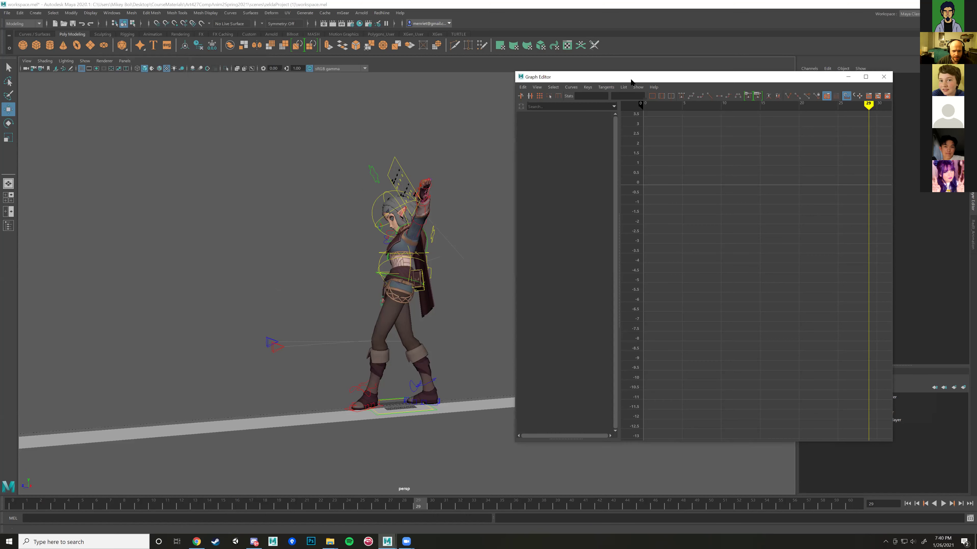
{"action": "left_click_drag", "start_coordinate": [599, 76], "coordinate": [687, 91]}
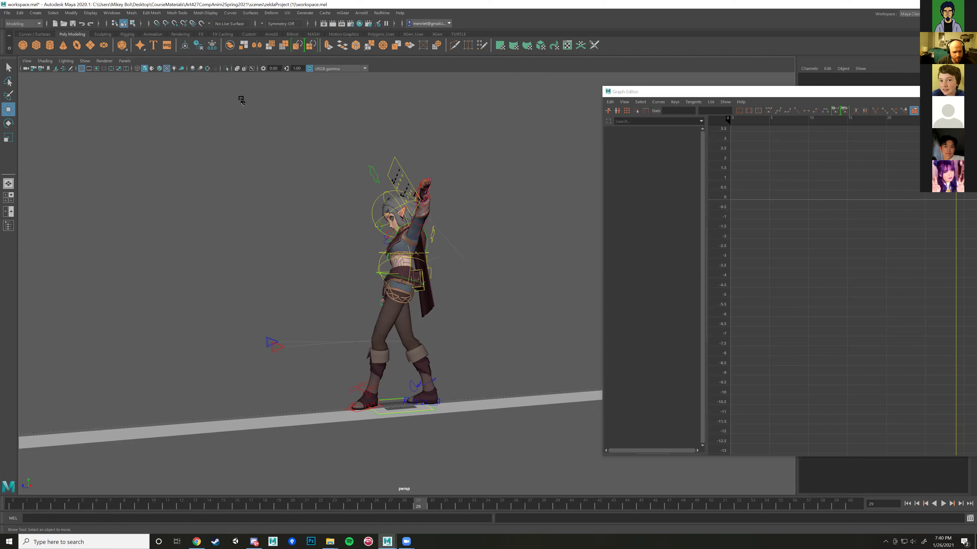
Step: Show the Range Slider again among the interface elements
{"action": "left_click", "coordinate": [111, 12]}
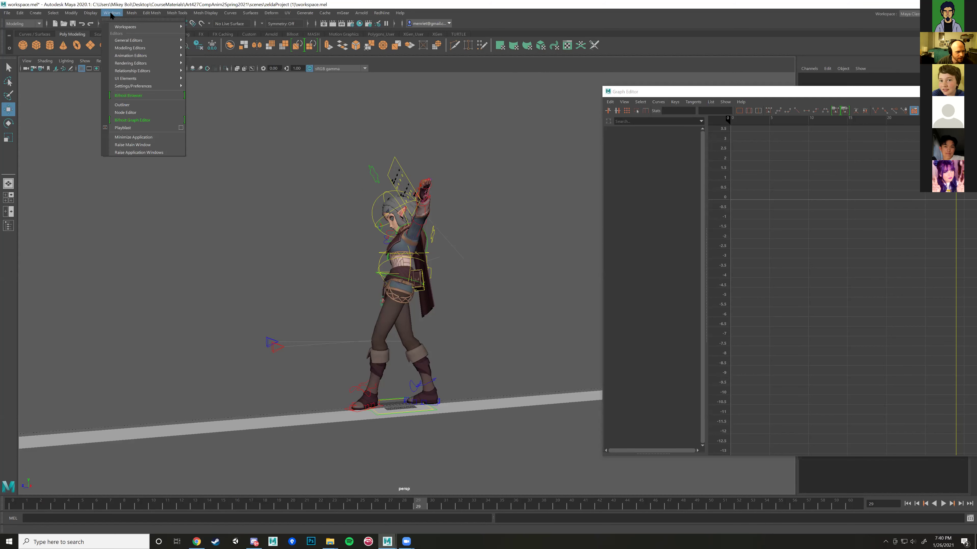
{"action": "left_click", "coordinate": [588, 137]}
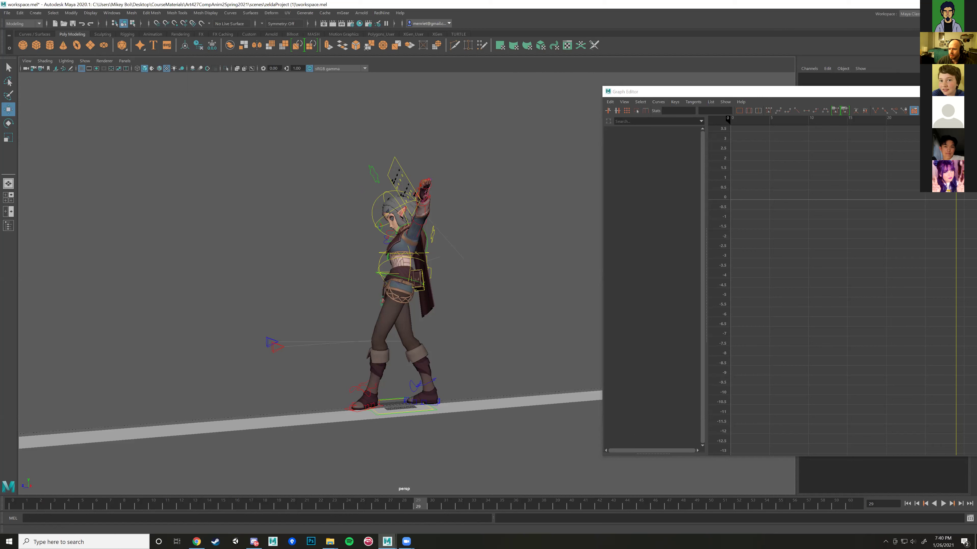
{"action": "key", "text": "alt"}
{"action": "left_click", "coordinate": [112, 12]}
{"action": "mouse_move", "coordinate": [131, 78]}
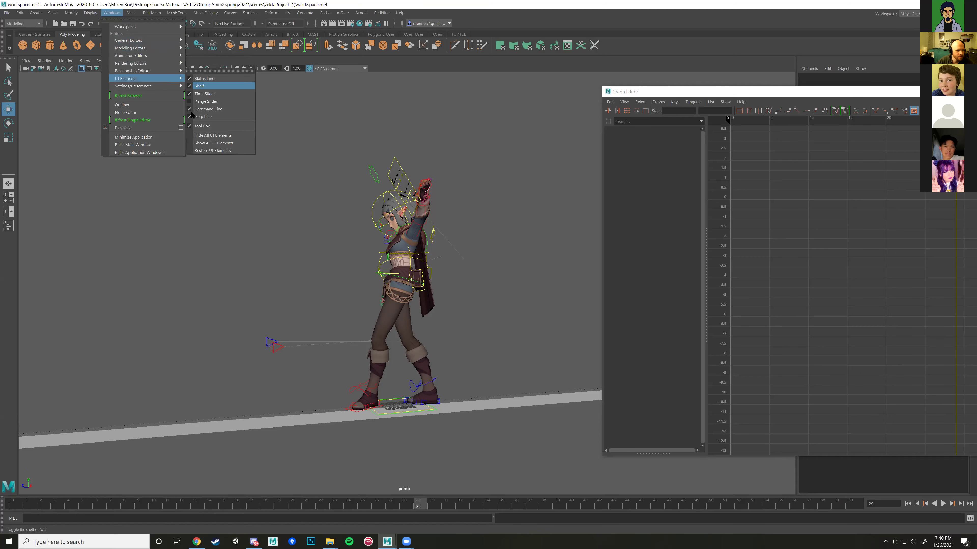
{"action": "left_click", "coordinate": [198, 101]}
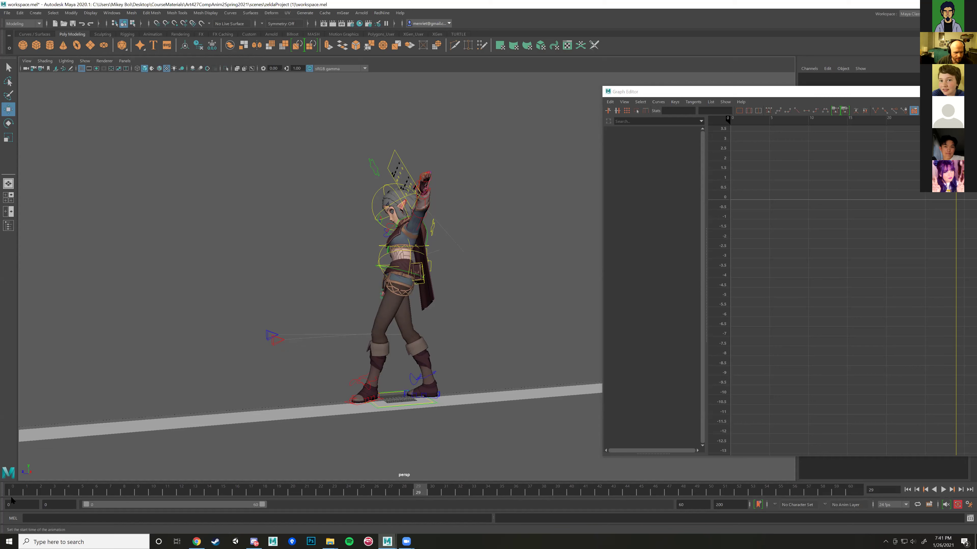
Step: Play the walk cycle from near the start of the timeline and stop playback at frame 16
{"action": "left_click", "coordinate": [27, 493]}
{"action": "key", "text": "alt+v"}
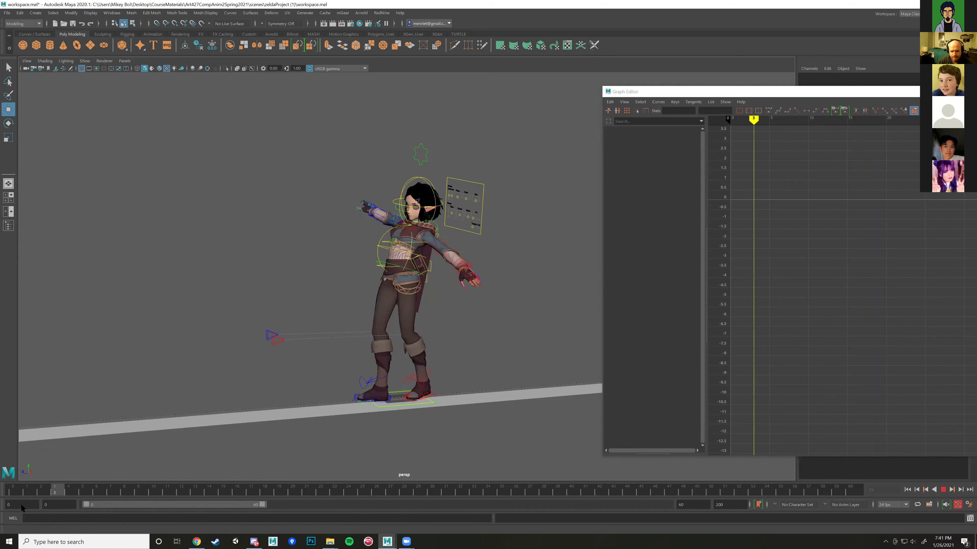
{"action": "key", "text": "Escape"}
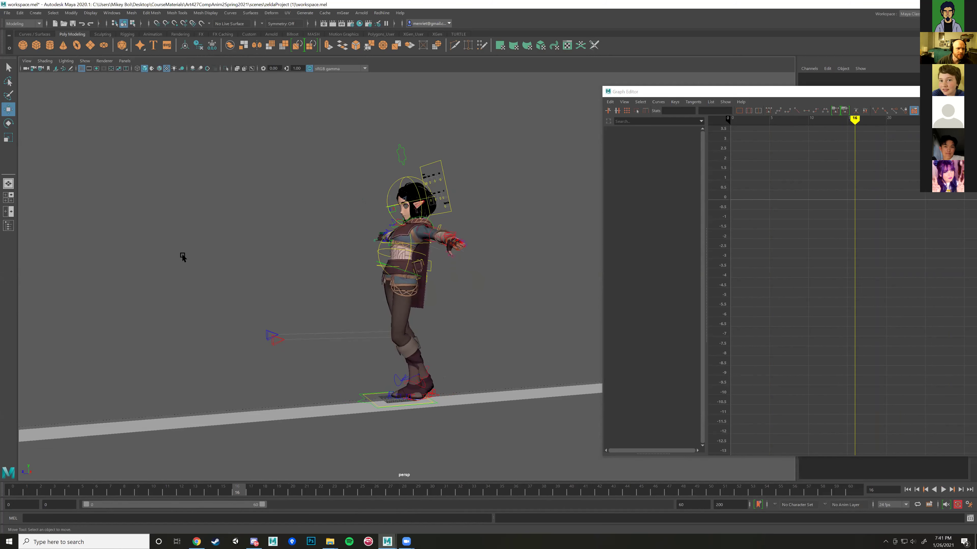
Step: Check the available hotkey sets in the Hotkey Editor, keep the custom animation set, and save and close the editor
{"action": "left_click", "coordinate": [111, 13]}
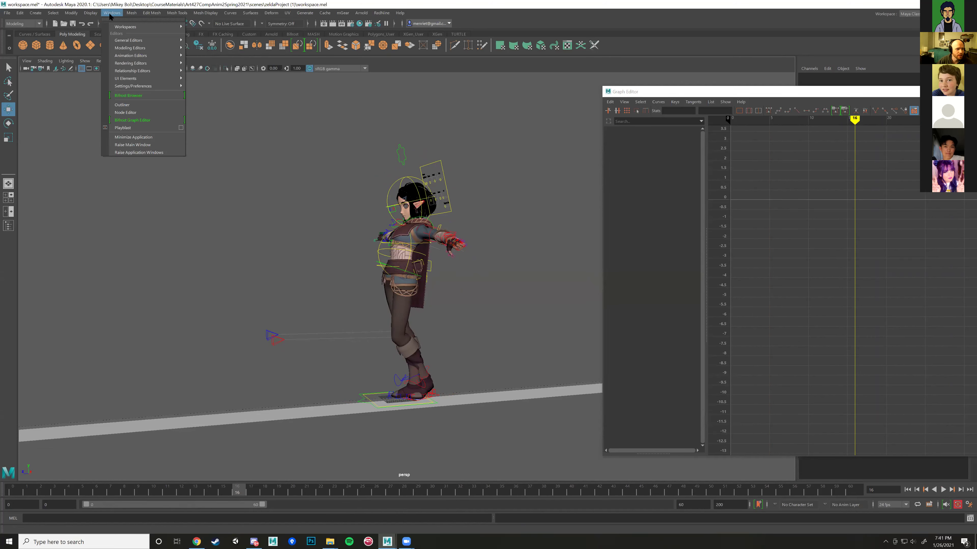
{"action": "left_click", "coordinate": [161, 88]}
{"action": "left_click", "coordinate": [161, 87]}
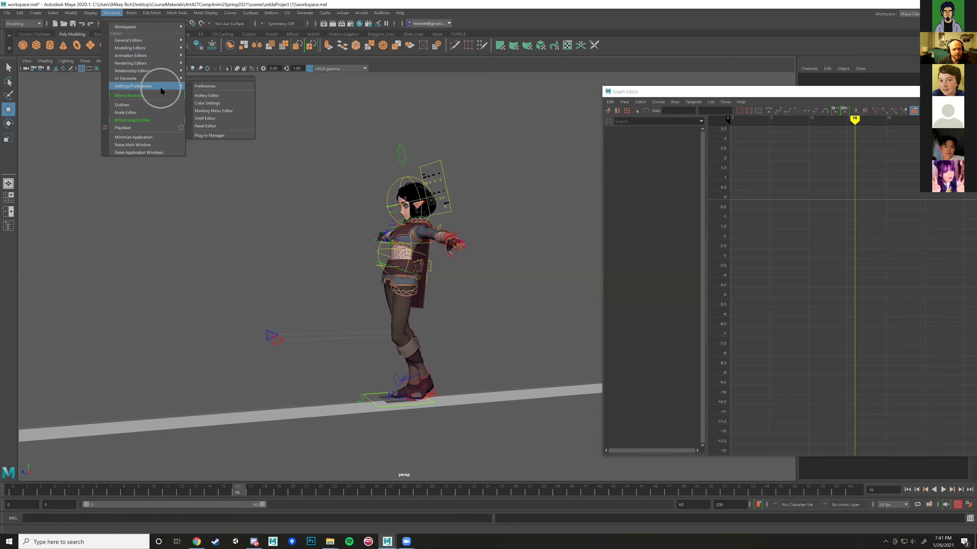
{"action": "left_click", "coordinate": [217, 97]}
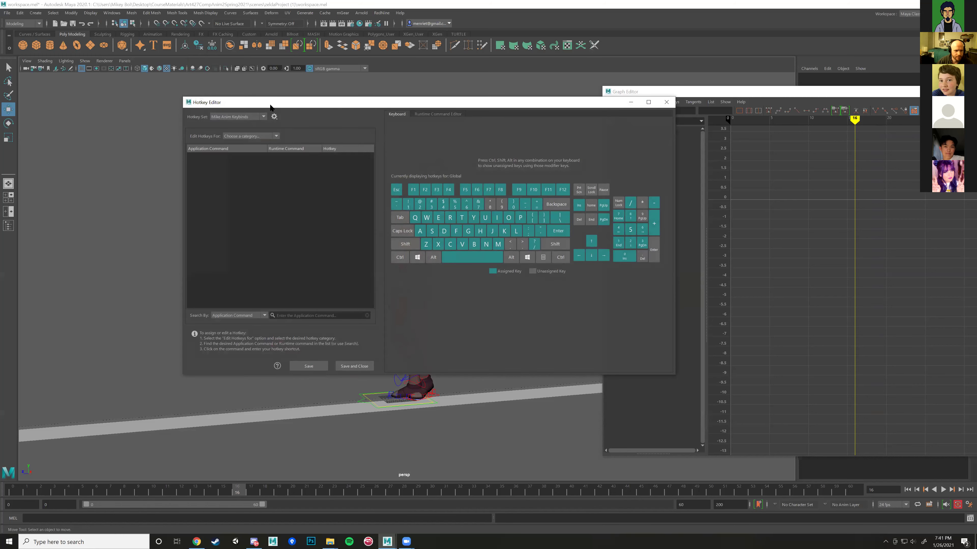
{"action": "left_click_drag", "start_coordinate": [283, 107], "coordinate": [245, 108]}
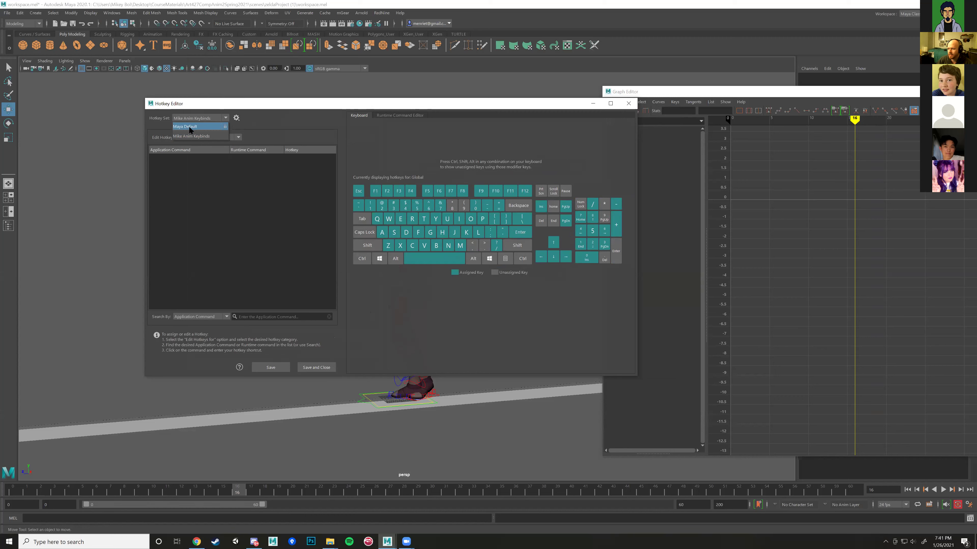
{"action": "left_click", "coordinate": [225, 118]}
{"action": "left_click", "coordinate": [225, 118]}
{"action": "left_click", "coordinate": [226, 118]}
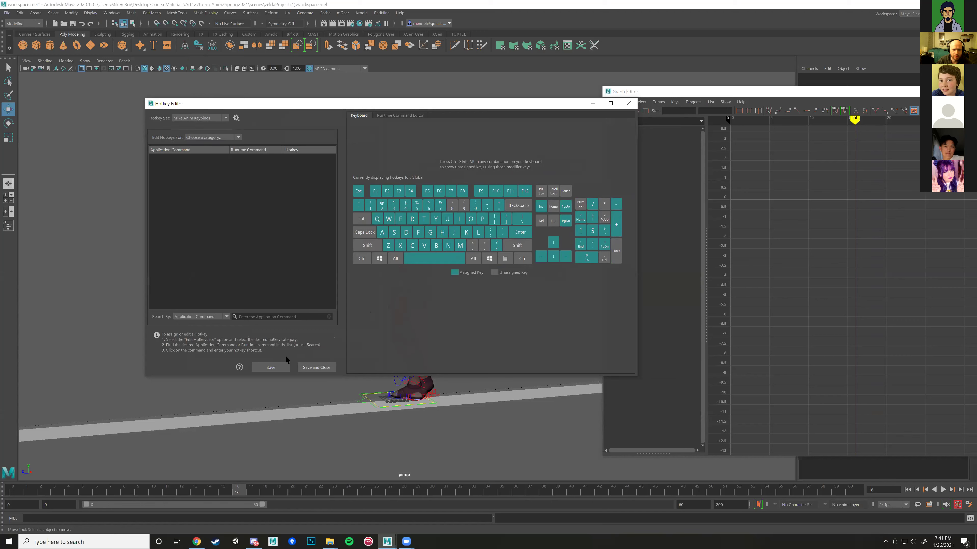
{"action": "left_click", "coordinate": [313, 368]}
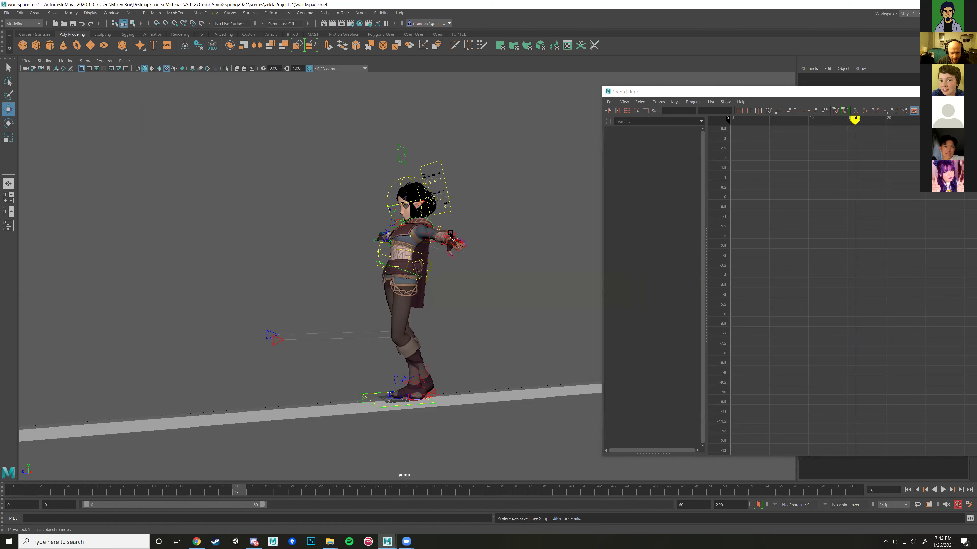
Step: Select the upper-arm FK control of the outstretched red-controlled arm and cycle through the Move, Rotate and Scale tools, ending on Rotate
{"action": "left_click", "coordinate": [439, 240]}
{"action": "left_click_drag", "start_coordinate": [440, 239], "coordinate": [415, 296], "text": "alt"}
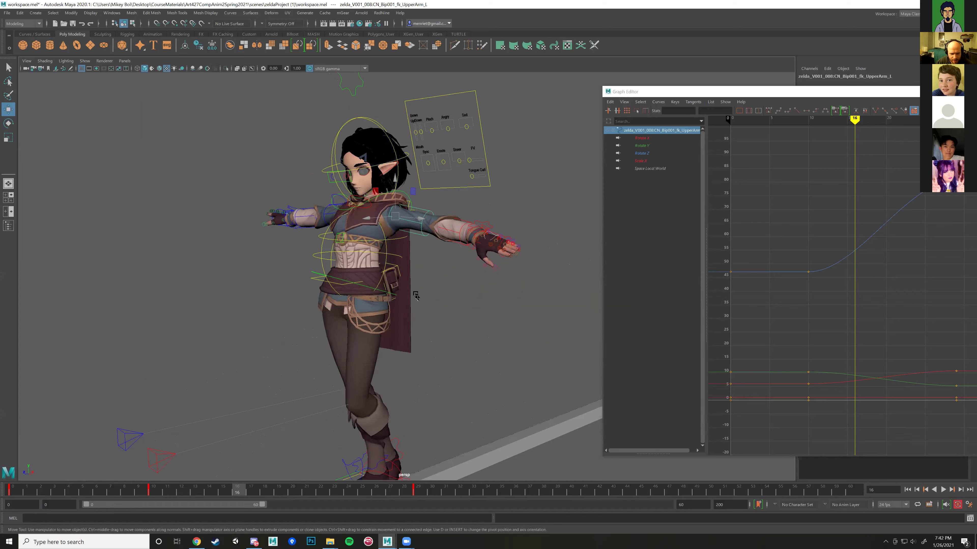
{"action": "scroll", "coordinate": [415, 295], "scroll_direction": "down", "scroll_amount": 3}
{"action": "key", "text": "e"}
{"action": "key", "text": "r"}
{"action": "key", "text": "w"}
{"action": "key", "text": "e"}
{"action": "key", "text": "r"}
{"action": "key", "text": "w"}
{"action": "key", "text": "e"}
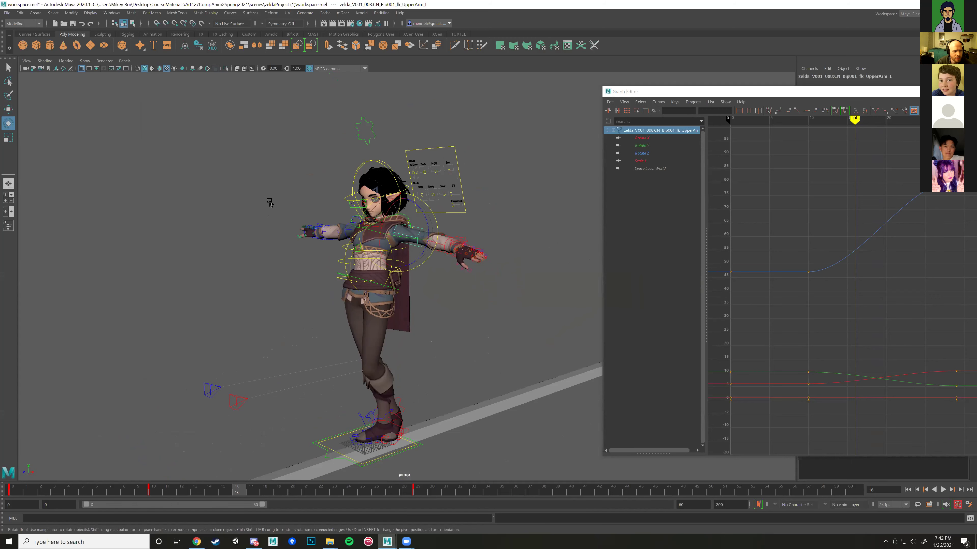
Step: Activate the Scale tool on the upper-arm control and cycle through the transform tools back to Move
{"action": "left_click", "coordinate": [8, 137]}
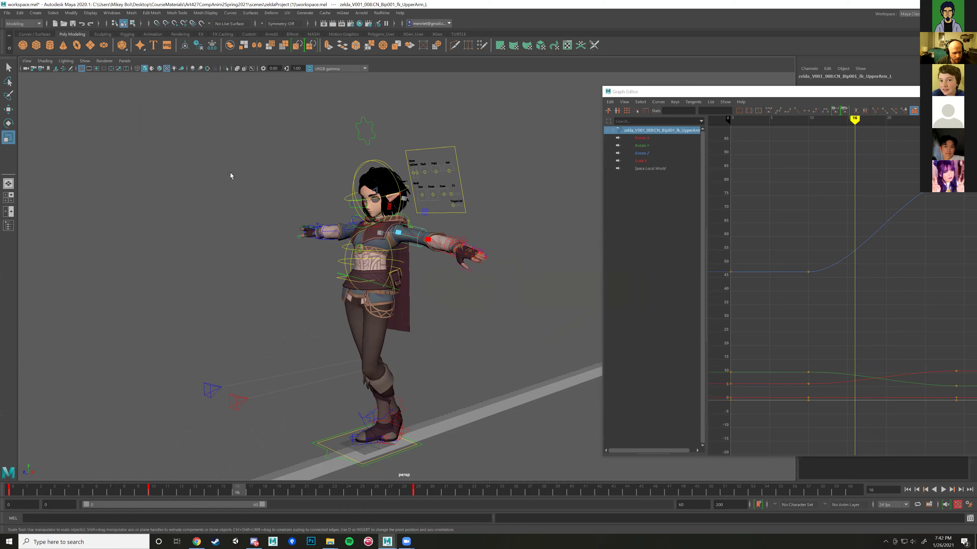
{"action": "key", "text": "w"}
{"action": "key", "text": "e"}
{"action": "key", "text": "r"}
{"action": "key", "text": "w"}
Step: Deselect and reselect the same upper-arm FK control with the Move tool active
{"action": "left_click", "coordinate": [511, 234]}
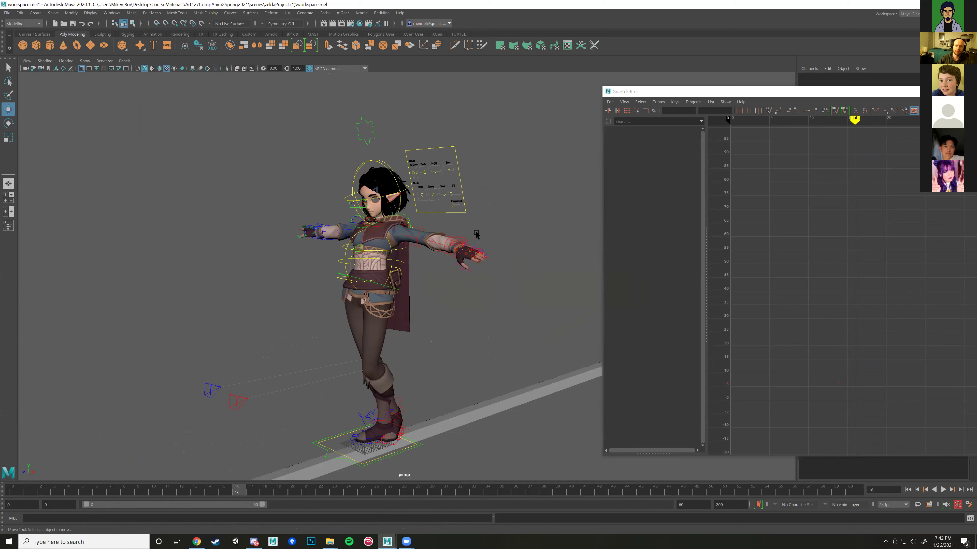
{"action": "left_click", "coordinate": [420, 229]}
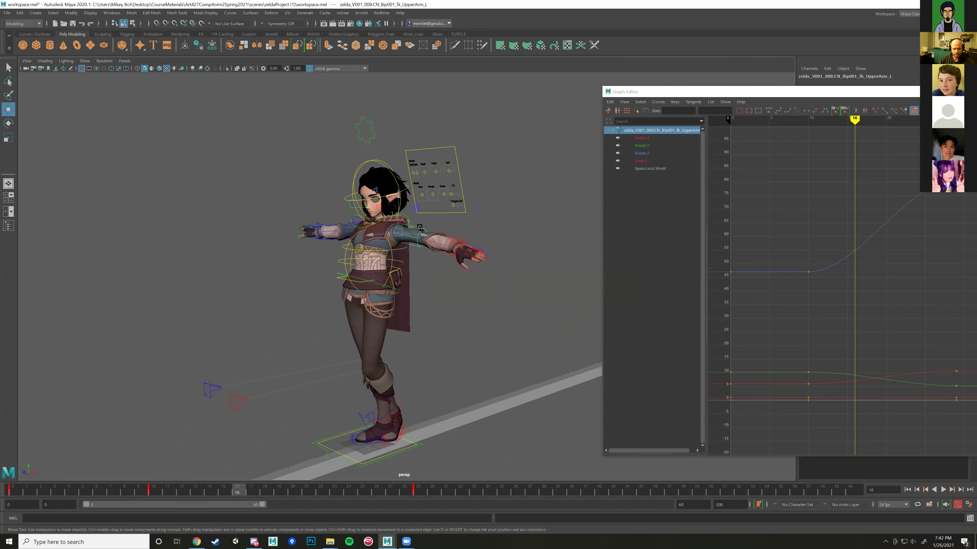
{"action": "left_click", "coordinate": [513, 235]}
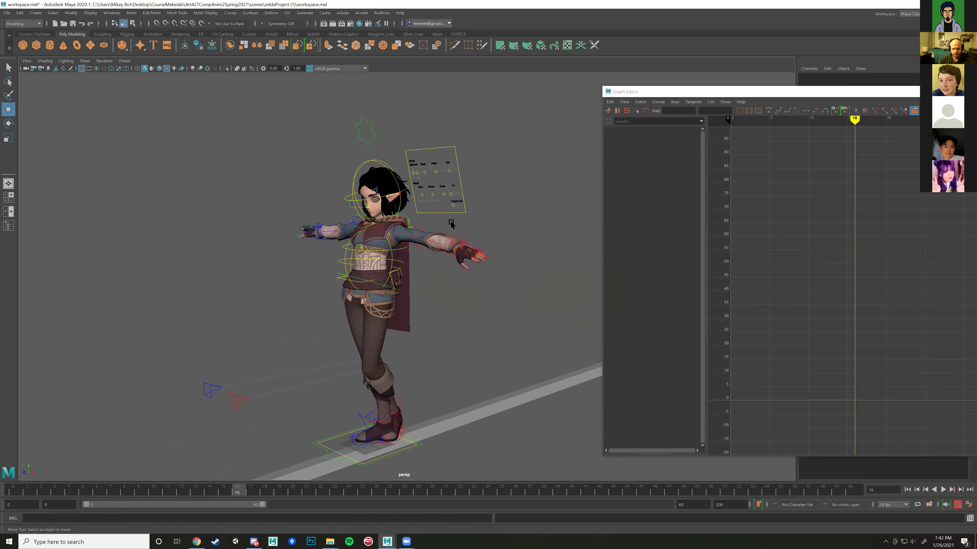
{"action": "left_click", "coordinate": [417, 229]}
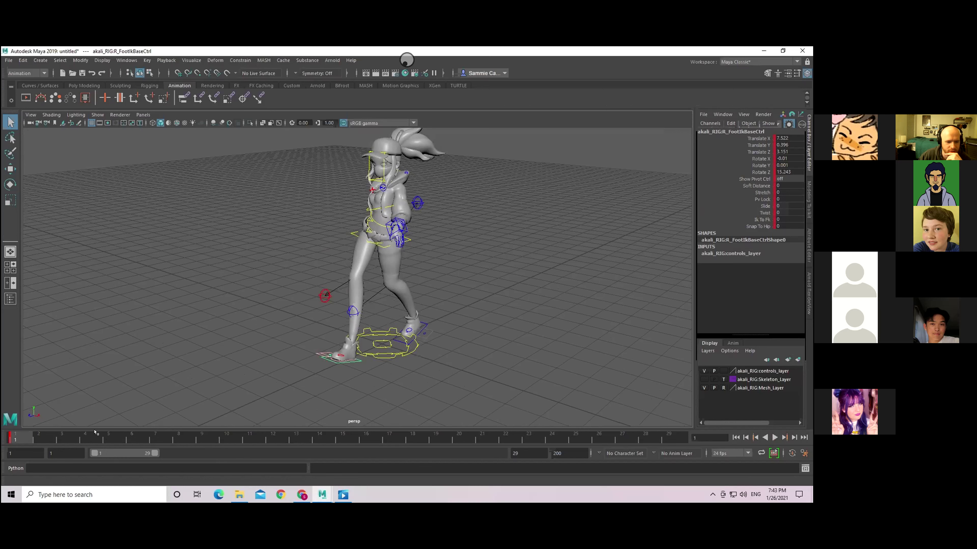
Step: Go to frame 7 in the Akali rig scene and examine the stride pose from the front, side and above
{"action": "left_click", "coordinate": [153, 438]}
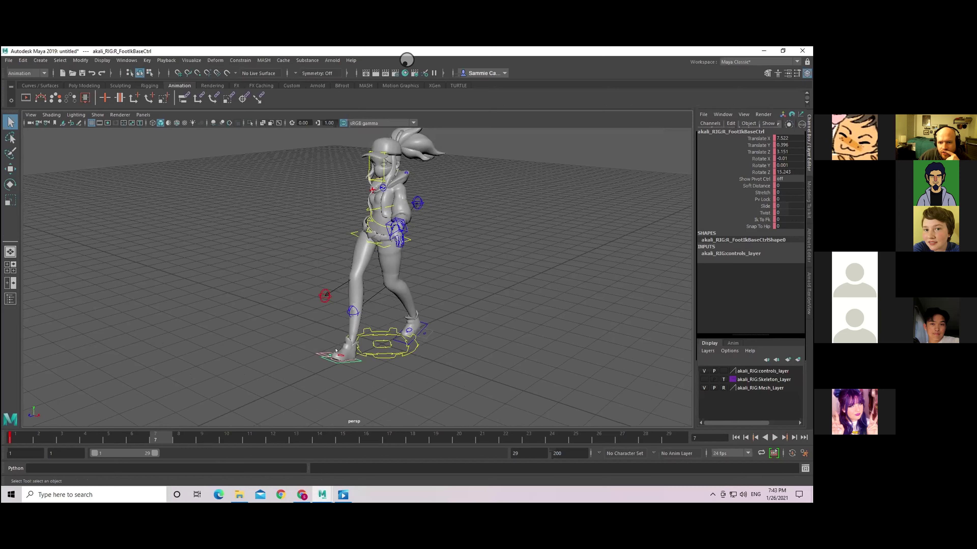
{"action": "left_click_drag", "start_coordinate": [473, 369], "coordinate": [430, 365], "text": "alt"}
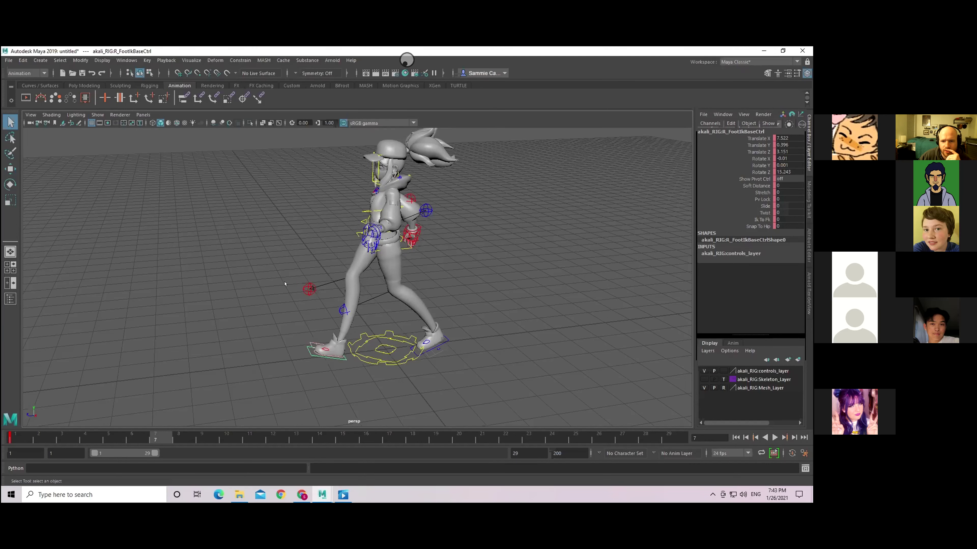
{"action": "left_click_drag", "start_coordinate": [346, 294], "coordinate": [471, 285], "text": "alt"}
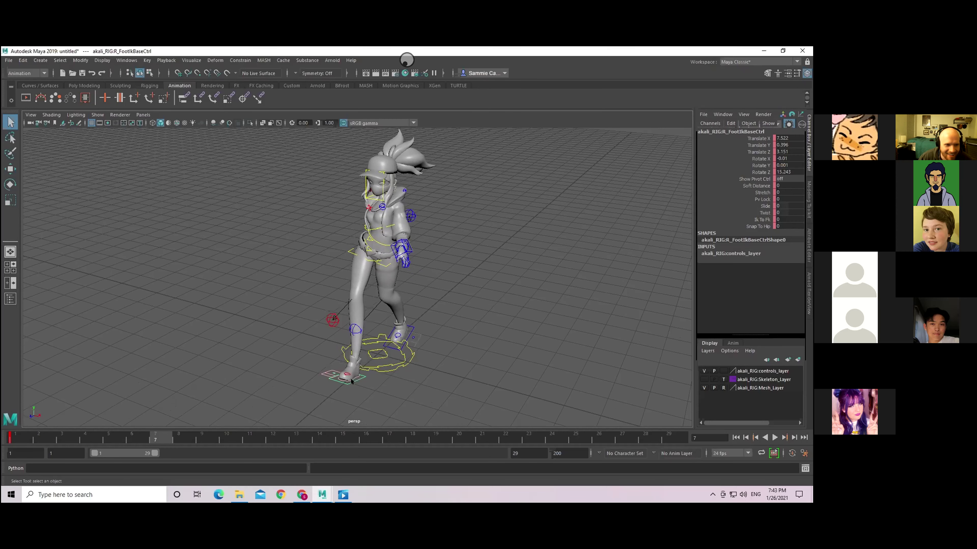
{"action": "left_click_drag", "start_coordinate": [373, 388], "coordinate": [182, 175], "text": "alt"}
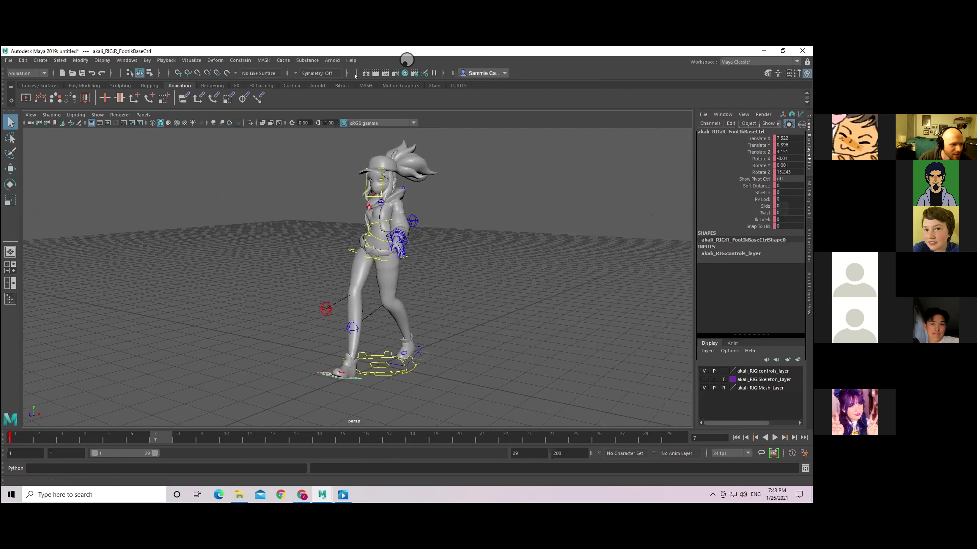
Step: Open the Hotkey Editor in the Akali scene and reposition its window over the viewport
{"action": "left_click", "coordinate": [132, 62]}
{"action": "mouse_move", "coordinate": [177, 140]}
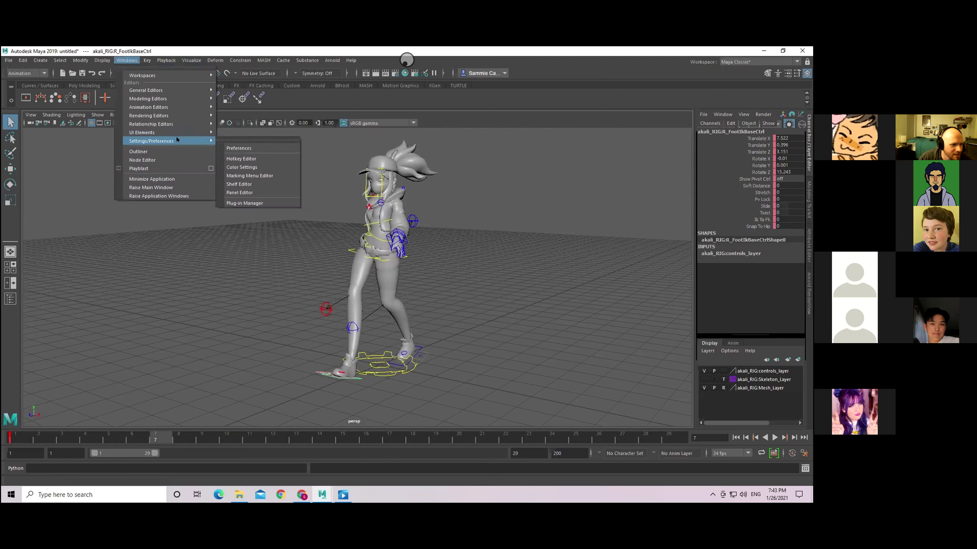
{"action": "left_click", "coordinate": [248, 162]}
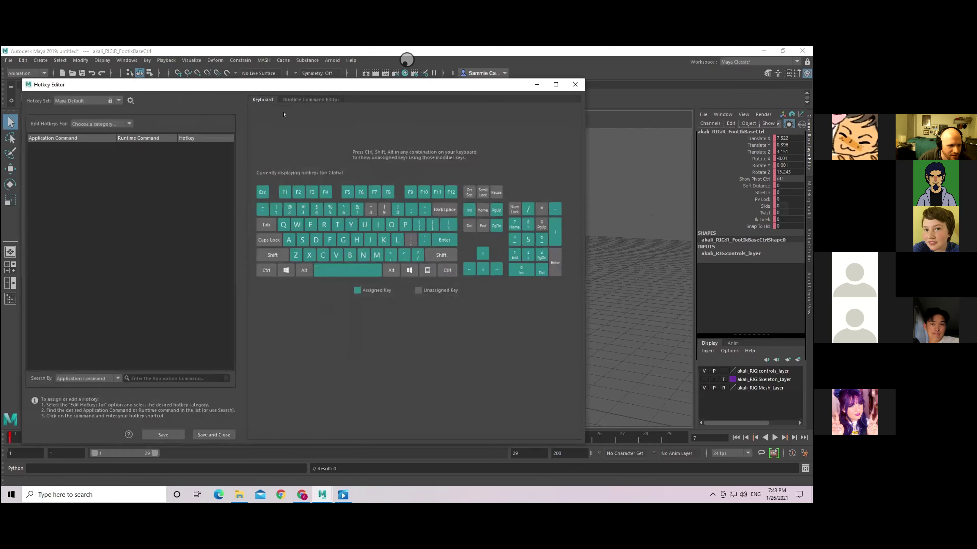
{"action": "left_click_drag", "start_coordinate": [288, 86], "coordinate": [349, 85]}
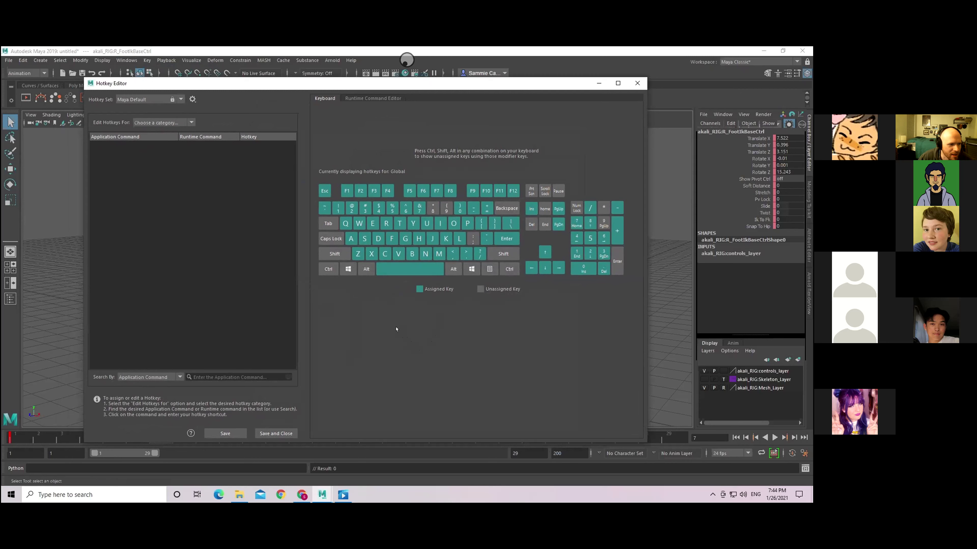
Step: Check the hotkey set options and keyboard layout in the Hotkey Editor, and close the editor
{"action": "left_click", "coordinate": [193, 99]}
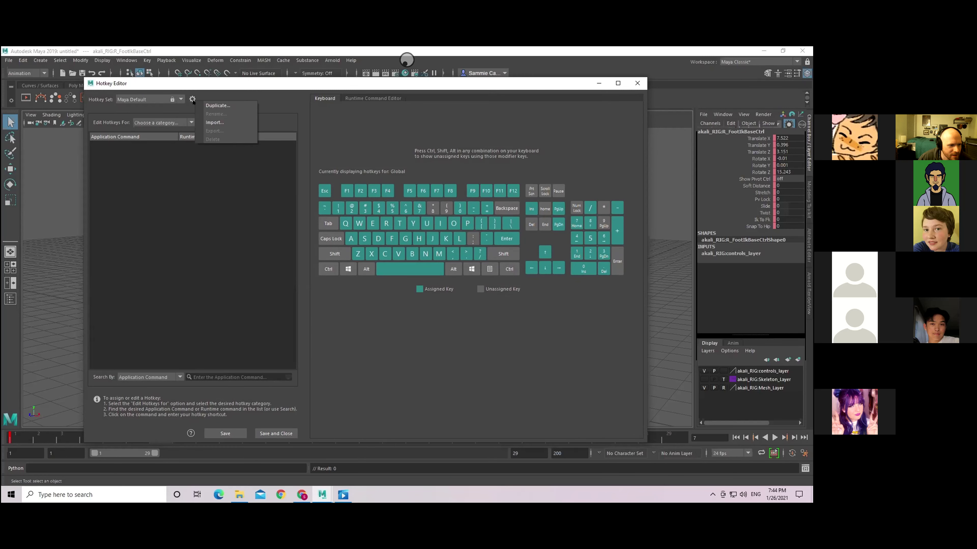
{"action": "left_click", "coordinate": [191, 99]}
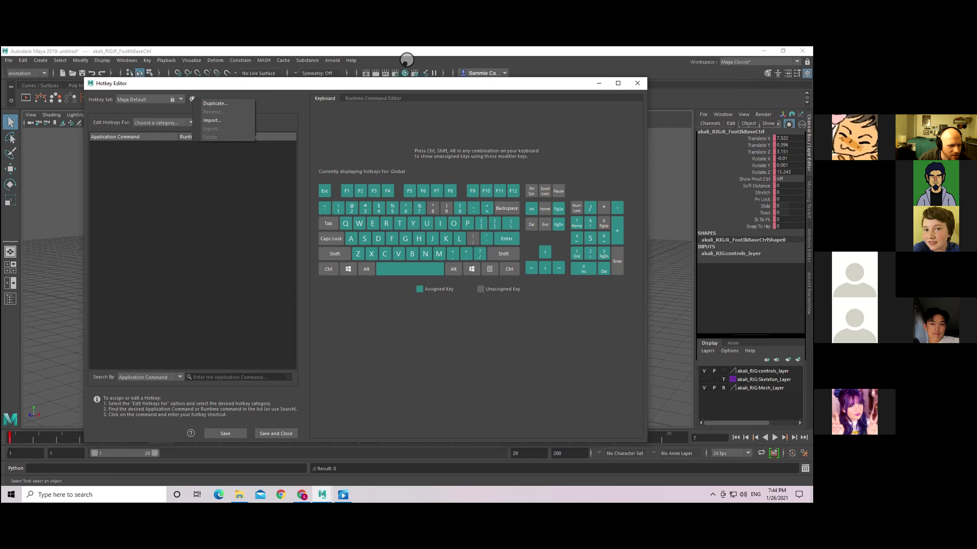
{"action": "left_click", "coordinate": [282, 105]}
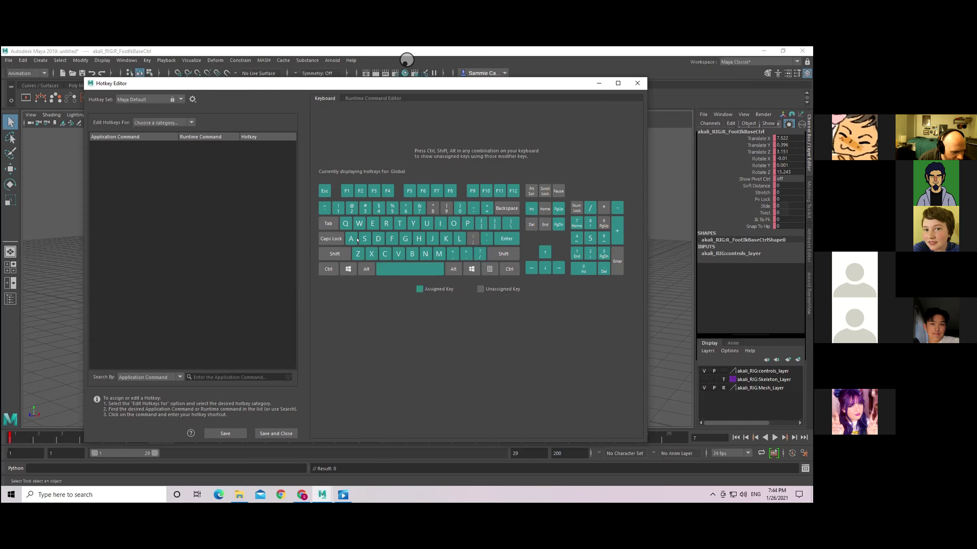
{"action": "mouse_move", "coordinate": [364, 237]}
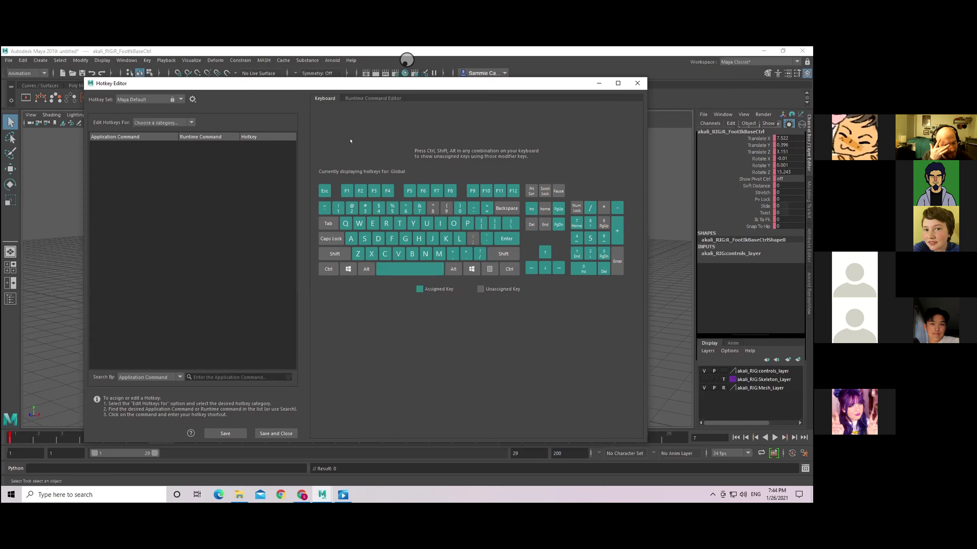
{"action": "mouse_move", "coordinate": [397, 269]}
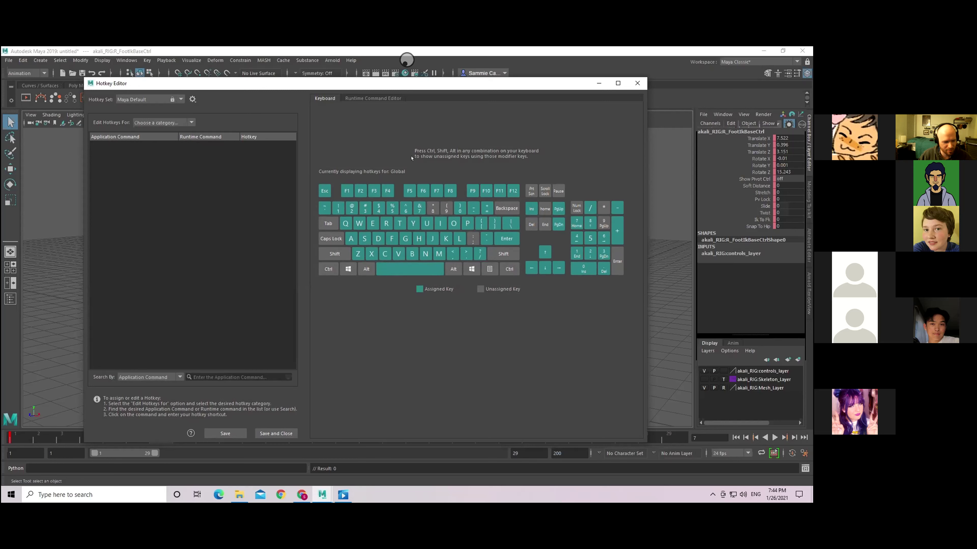
{"action": "left_click", "coordinate": [637, 83]}
Step: Save the scene as queen in Maya Binary format in the default project's scenes folder
{"action": "left_click", "coordinate": [8, 60]}
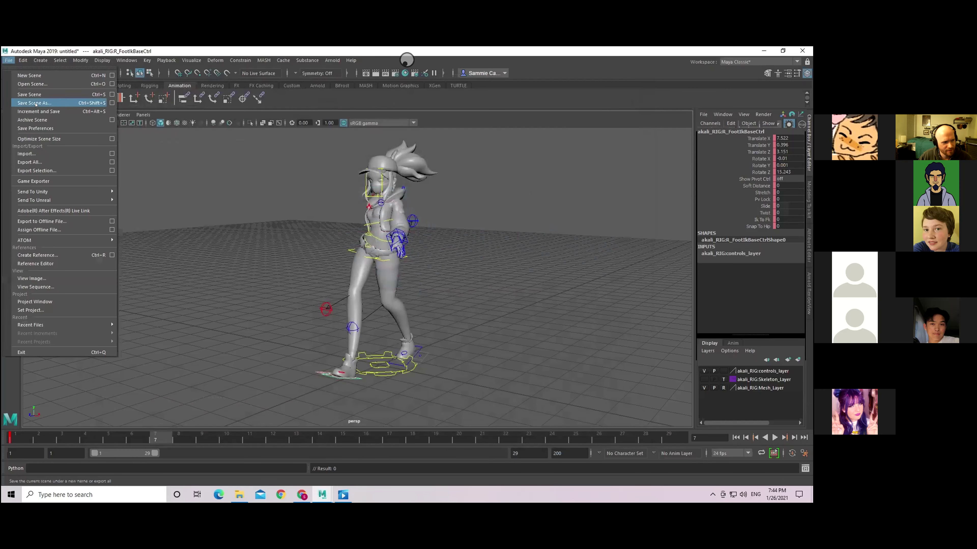
{"action": "key", "text": "Escape"}
{"action": "key", "text": "ctrl+s"}
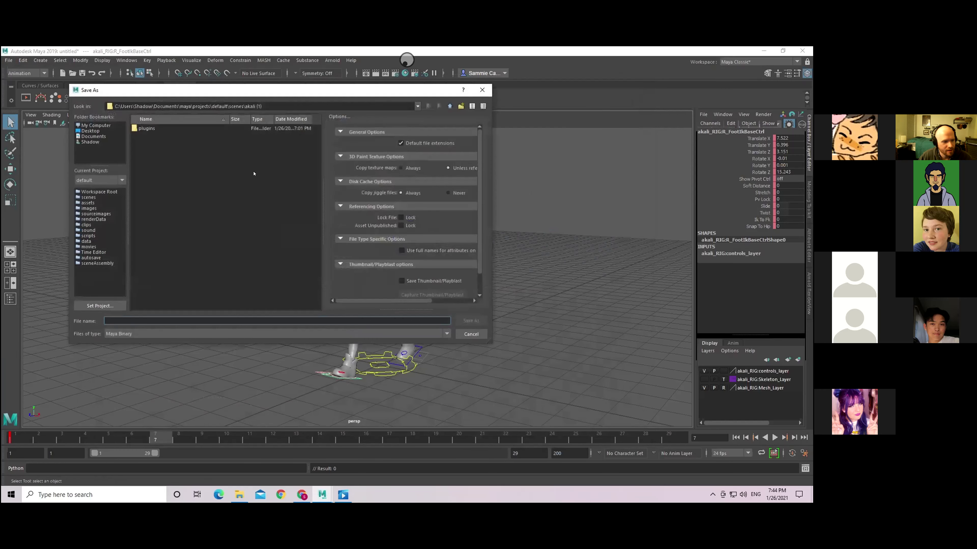
{"action": "left_click", "coordinate": [96, 197]}
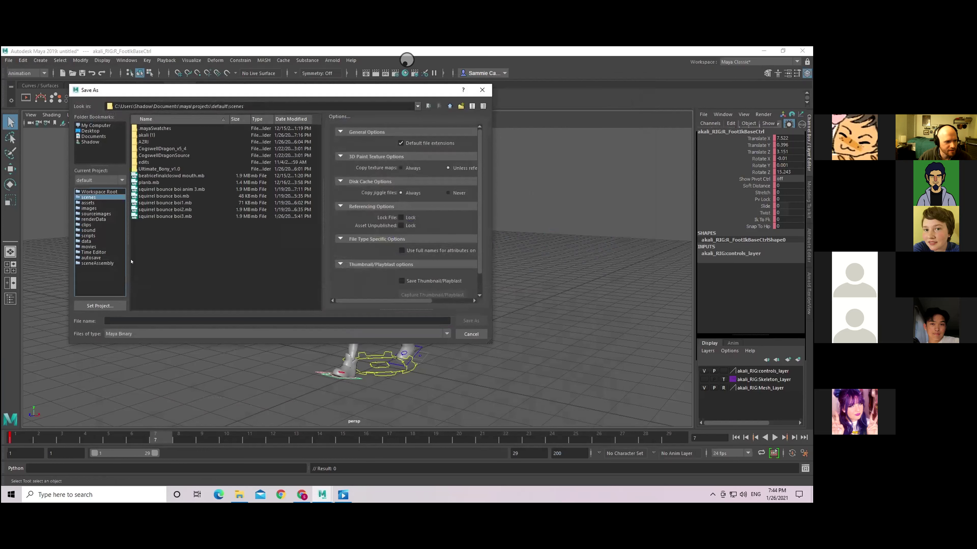
{"action": "left_click", "coordinate": [141, 319]}
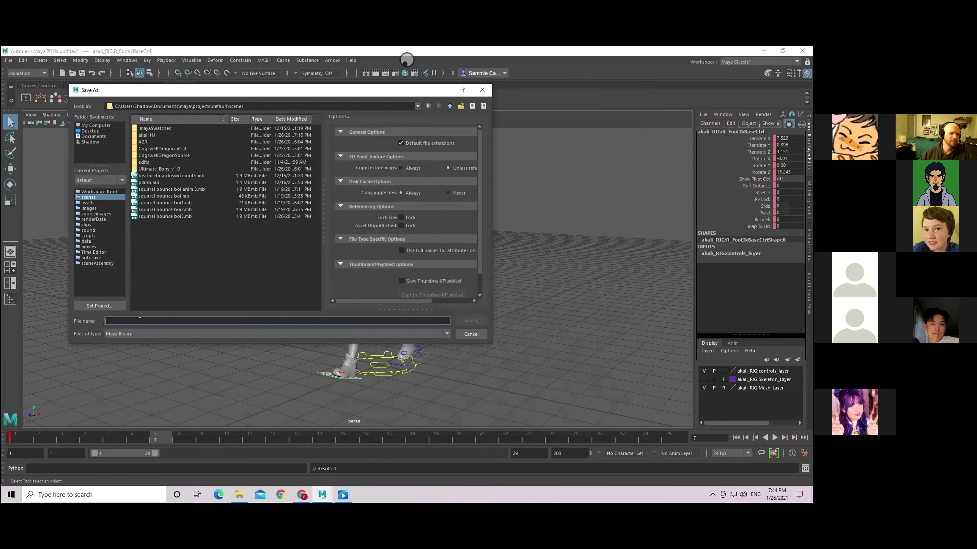
{"action": "type", "text": "queen"}
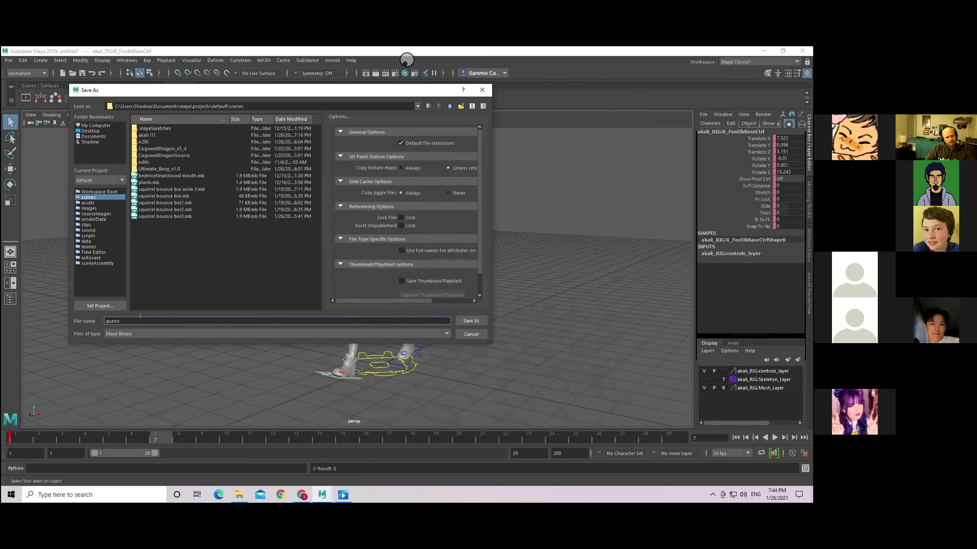
{"action": "left_click", "coordinate": [471, 320]}
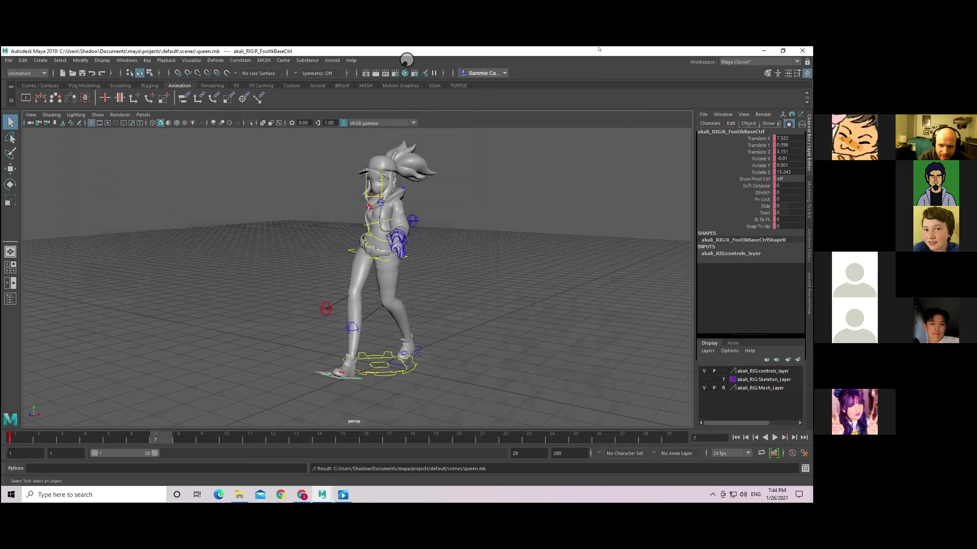
Step: Close the queen scene's Maya window and minimize the reference video player
{"action": "left_click", "coordinate": [802, 50]}
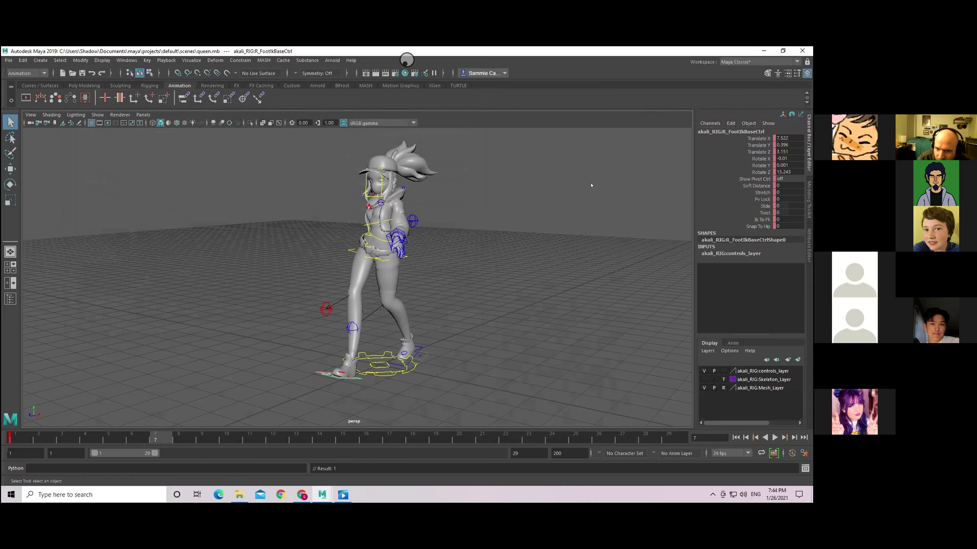
{"action": "left_click", "coordinate": [802, 50]}
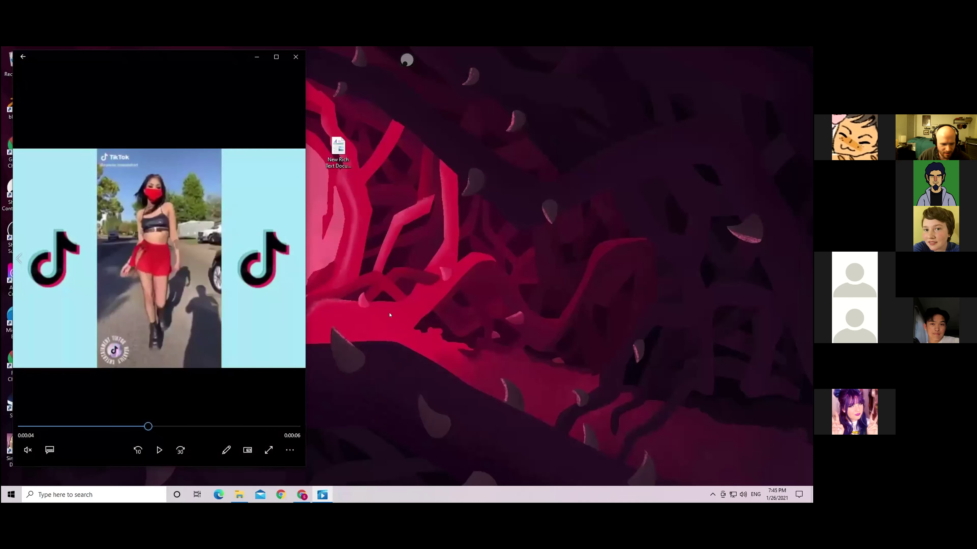
{"action": "left_click", "coordinate": [256, 57]}
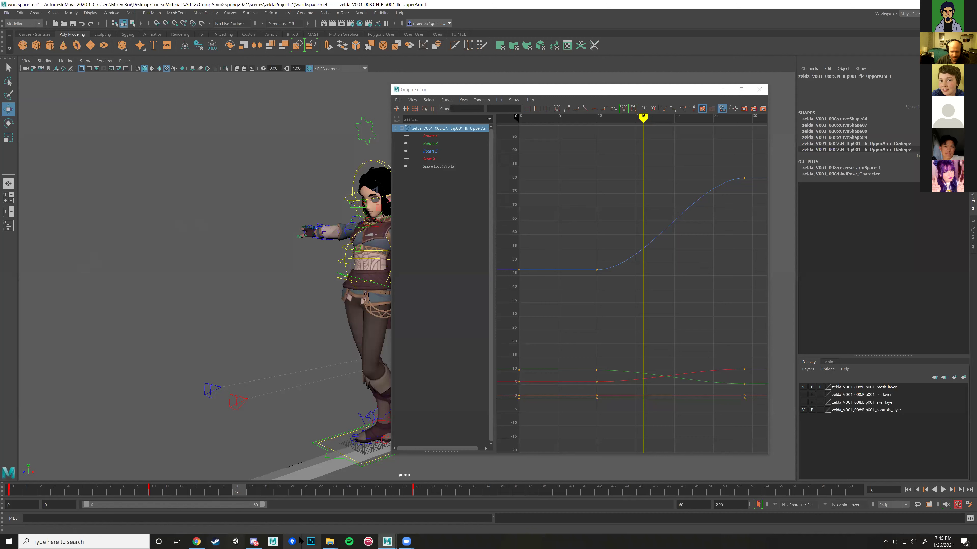
Step: Switch to the Maya window with the malcolm_v200 scene and inspect the character's torso up close
{"action": "mouse_move", "coordinate": [387, 541]}
{"action": "left_click", "coordinate": [515, 507]}
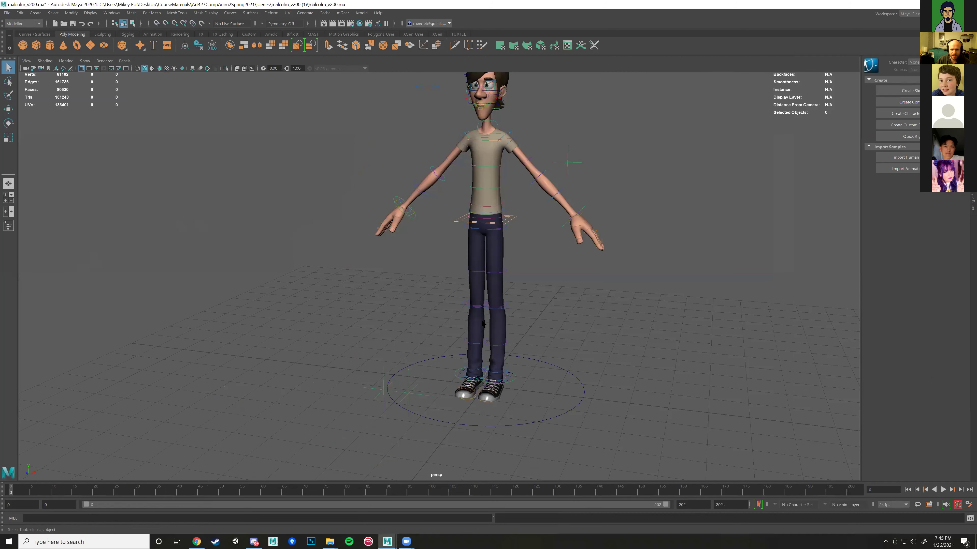
{"action": "left_click_drag", "start_coordinate": [551, 245], "coordinate": [406, 285], "text": "alt"}
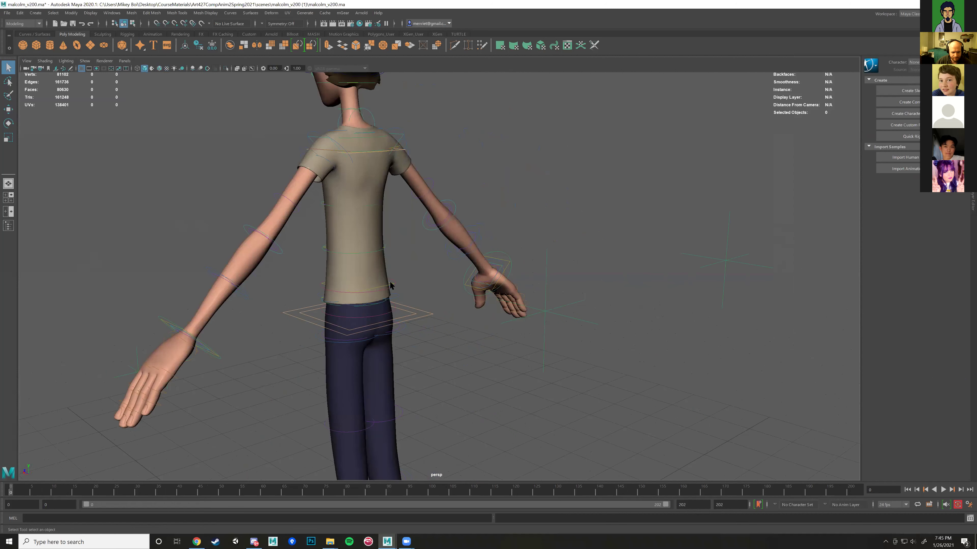
{"action": "scroll", "coordinate": [399, 280], "scroll_direction": "up", "scroll_amount": 2}
Step: Select the torso's spine and chest controls together and rotate them to bend the torso
{"action": "left_click", "coordinate": [411, 296]}
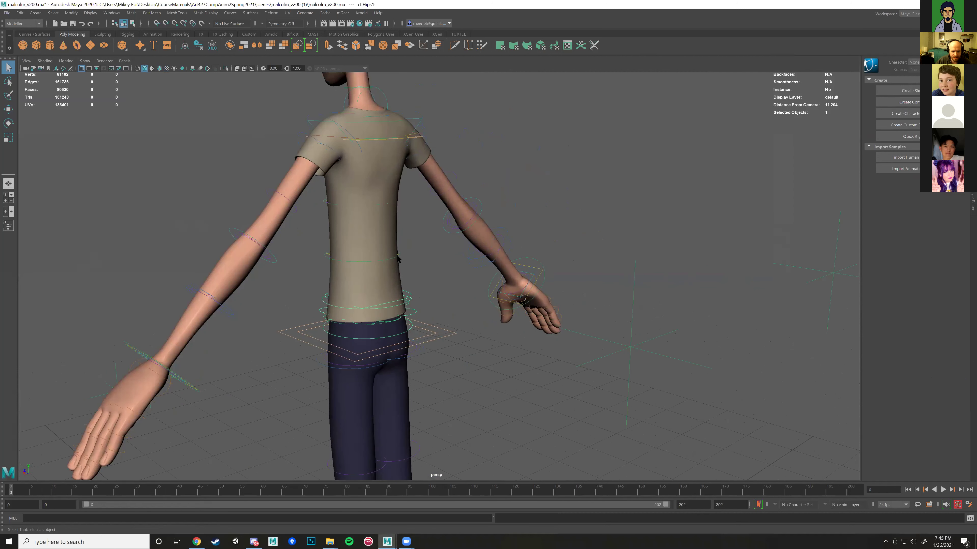
{"action": "left_click", "coordinate": [398, 257], "text": "shift"}
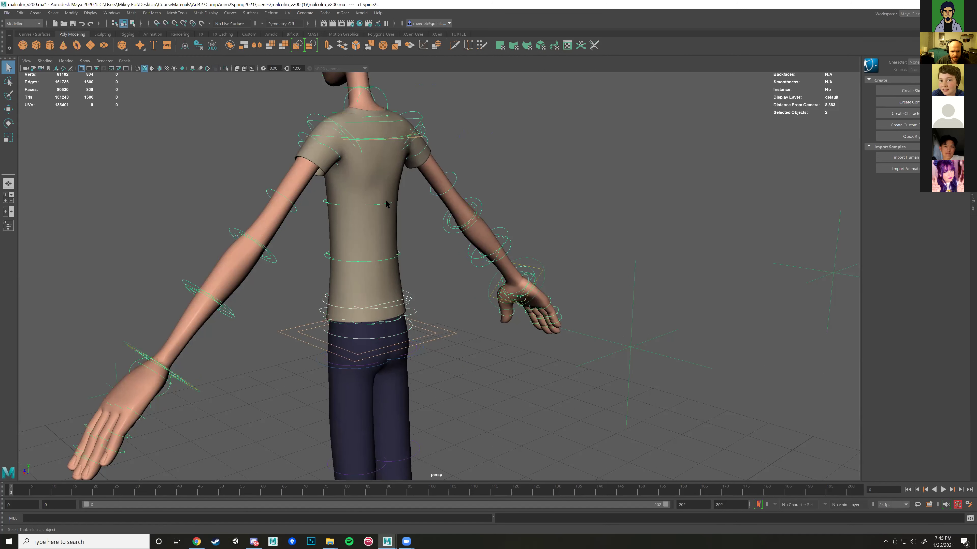
{"action": "left_click_drag", "start_coordinate": [419, 225], "coordinate": [438, 305], "text": "alt"}
{"action": "key", "text": "e"}
{"action": "left_click_drag", "start_coordinate": [389, 274], "coordinate": [485, 293], "text": "alt"}
{"action": "mouse_move", "coordinate": [445, 237]}
{"action": "left_mouse_down"}
{"action": "mouse_move", "coordinate": [458, 233]}
{"action": "mouse_move", "coordinate": [442, 266]}
{"action": "mouse_move", "coordinate": [452, 237]}
{"action": "left_mouse_up"}
{"action": "left_click_drag", "start_coordinate": [462, 269], "coordinate": [518, 358], "text": "alt"}
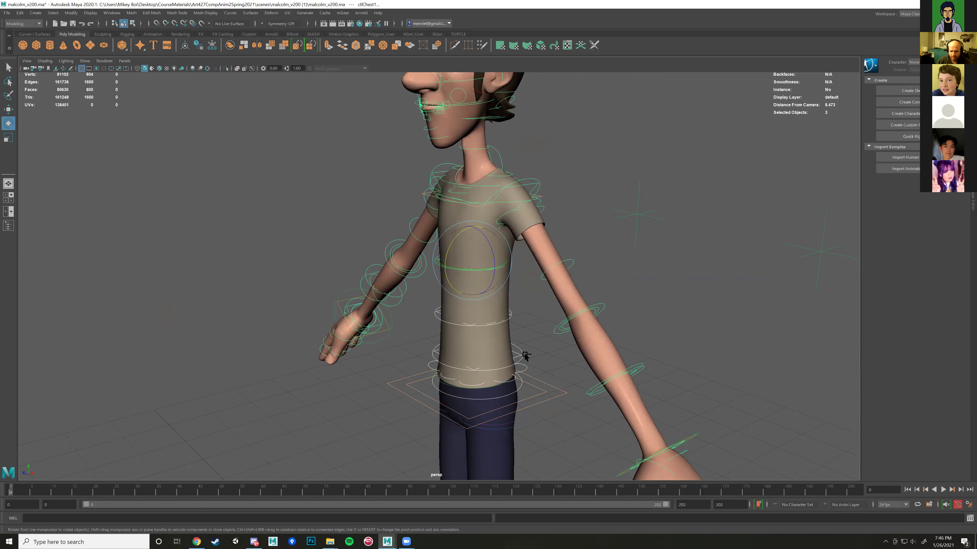
{"action": "left_click_drag", "start_coordinate": [455, 238], "coordinate": [481, 315]}
{"action": "right_click_drag", "start_coordinate": [481, 315], "coordinate": [510, 337], "text": "alt"}
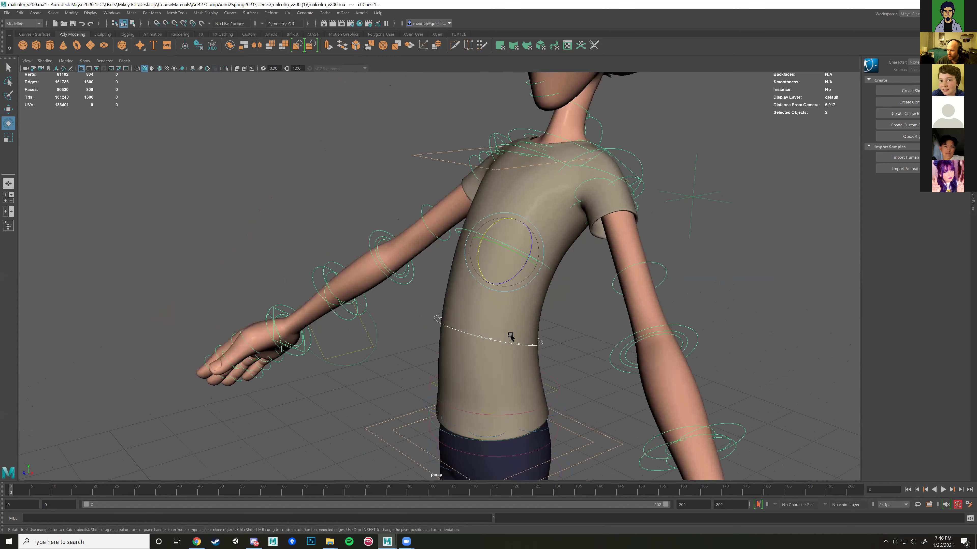
Step: Select only the ctlSpine2 control on the lower torso and move it to offset the spine
{"action": "left_click", "coordinate": [511, 345]}
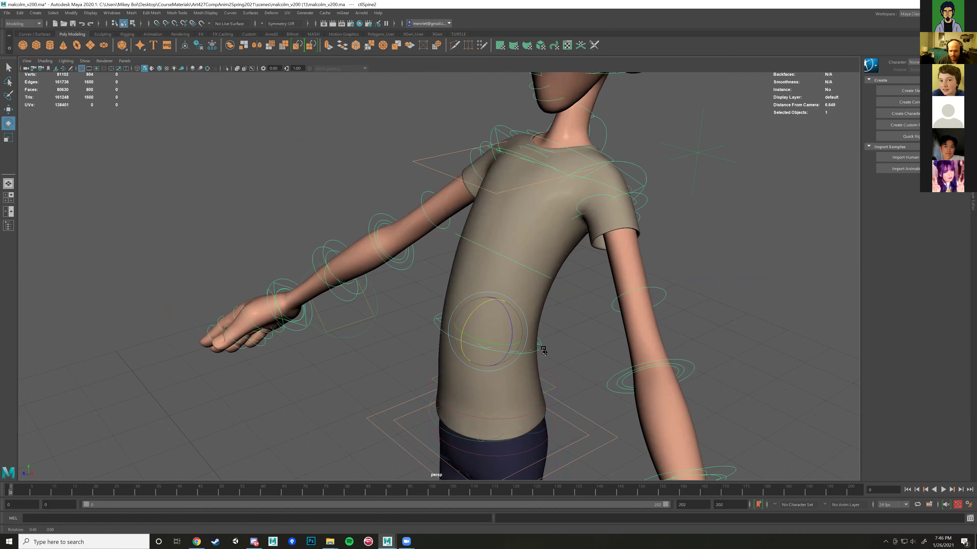
{"action": "left_click_drag", "start_coordinate": [540, 349], "coordinate": [498, 317], "text": "alt"}
{"action": "key", "text": "w"}
{"action": "left_click_drag", "start_coordinate": [449, 297], "coordinate": [523, 293]}
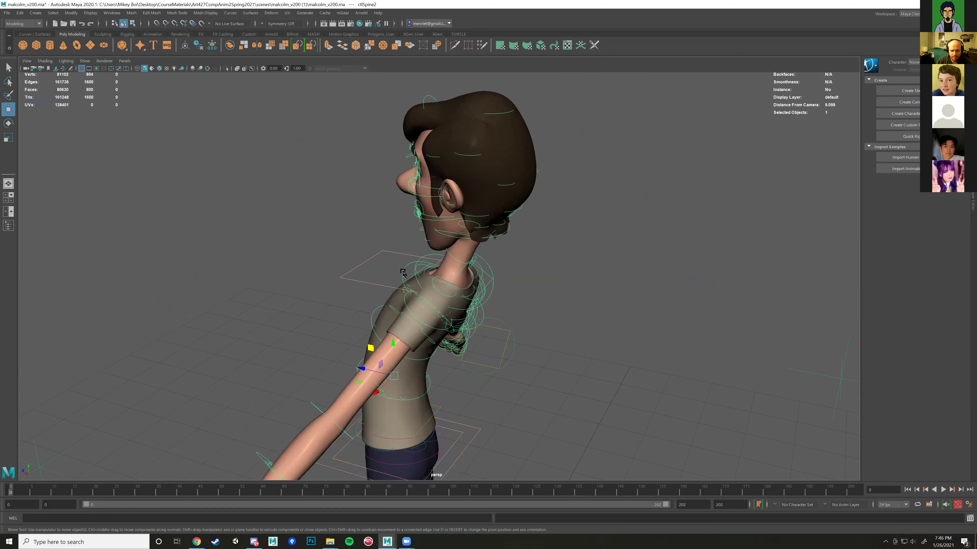
Step: Try rotating the ctlChest2 control on the upper chest, and undo the rotation
{"action": "mouse_move", "coordinate": [415, 280]}
{"action": "left_mouse_down", "text": "alt"}
{"action": "mouse_move", "coordinate": [449, 294]}
{"action": "mouse_move", "coordinate": [432, 281]}
{"action": "left_mouse_up", "text": "alt"}
{"action": "key", "text": "e"}
{"action": "scroll", "coordinate": [446, 279], "scroll_direction": "down", "scroll_amount": 4}
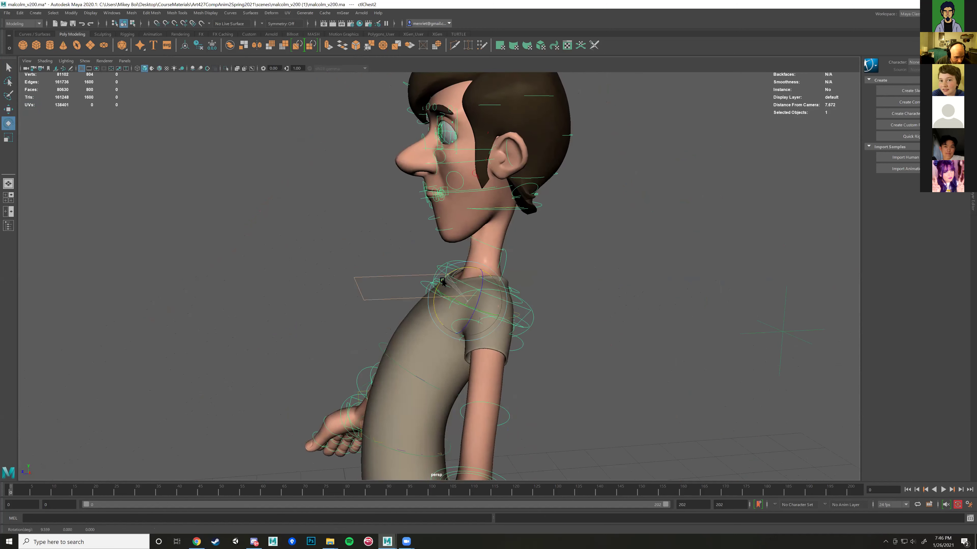
{"action": "scroll", "coordinate": [434, 308], "scroll_direction": "down", "scroll_amount": 3}
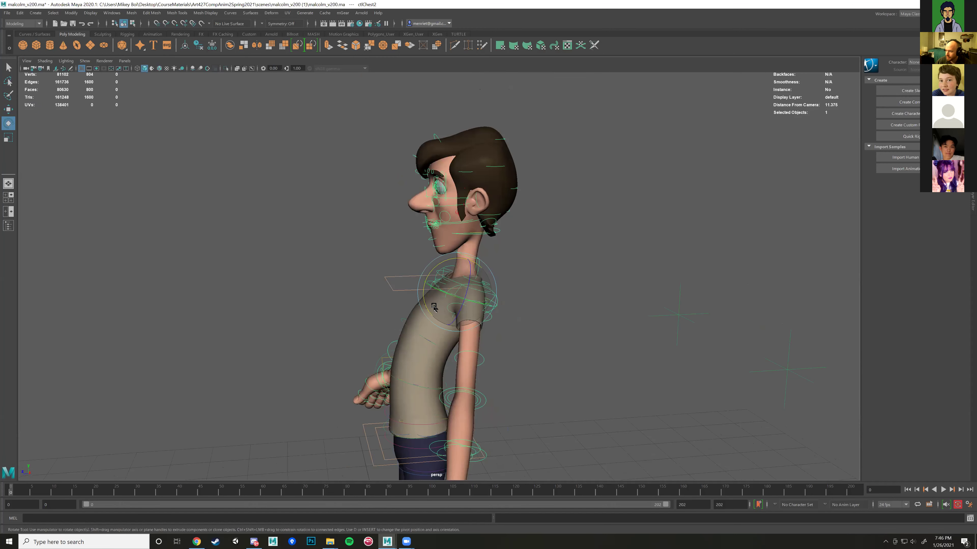
{"action": "scroll", "coordinate": [433, 308], "scroll_direction": "up", "scroll_amount": 6}
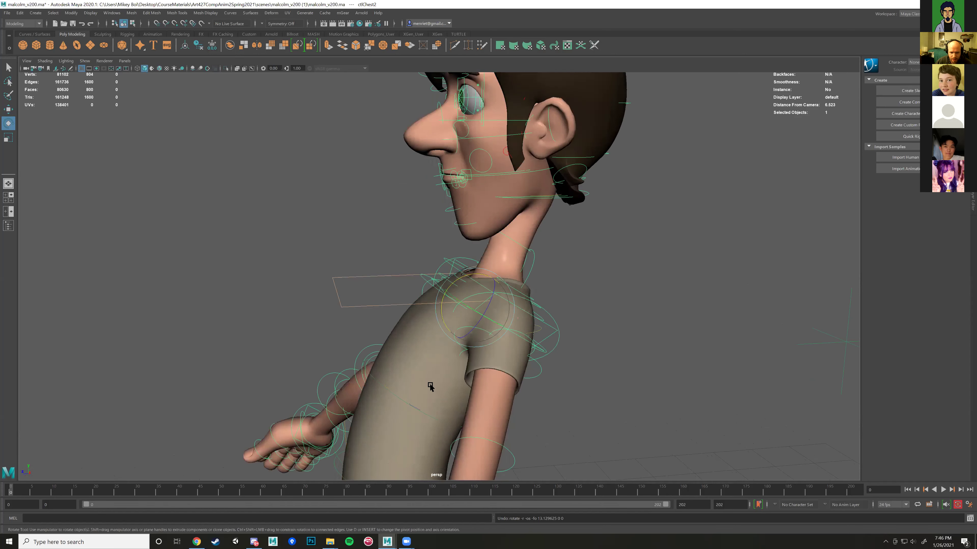
Step: Select the ctlChest1 control and examine the curve of the bent torso from the side
{"action": "left_click_drag", "start_coordinate": [436, 287], "coordinate": [438, 240], "text": "alt"}
{"action": "left_click", "coordinate": [403, 217]}
{"action": "scroll", "coordinate": [437, 240], "scroll_direction": "down", "scroll_amount": 5}
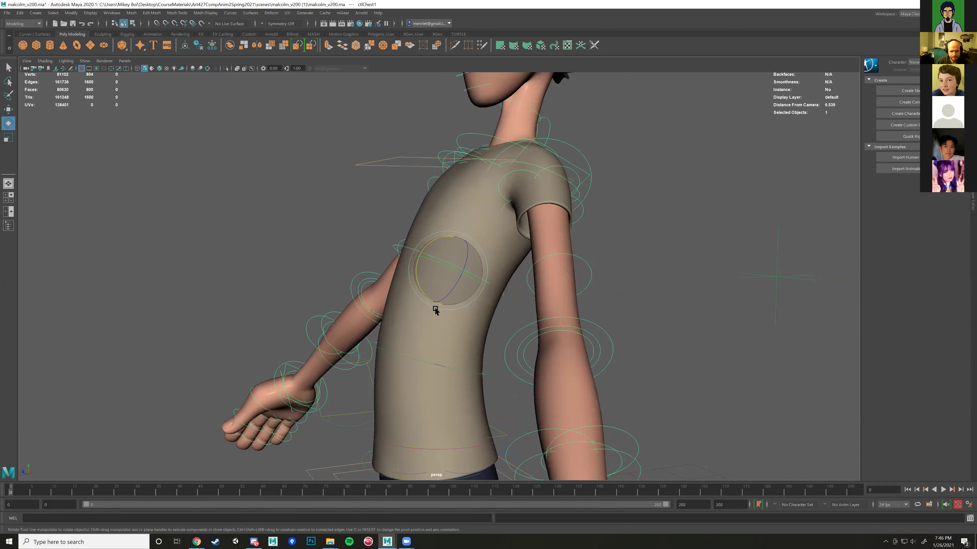
{"action": "scroll", "coordinate": [461, 331], "scroll_direction": "up", "scroll_amount": 2}
{"action": "left_click_drag", "start_coordinate": [450, 346], "coordinate": [331, 467], "text": "alt"}
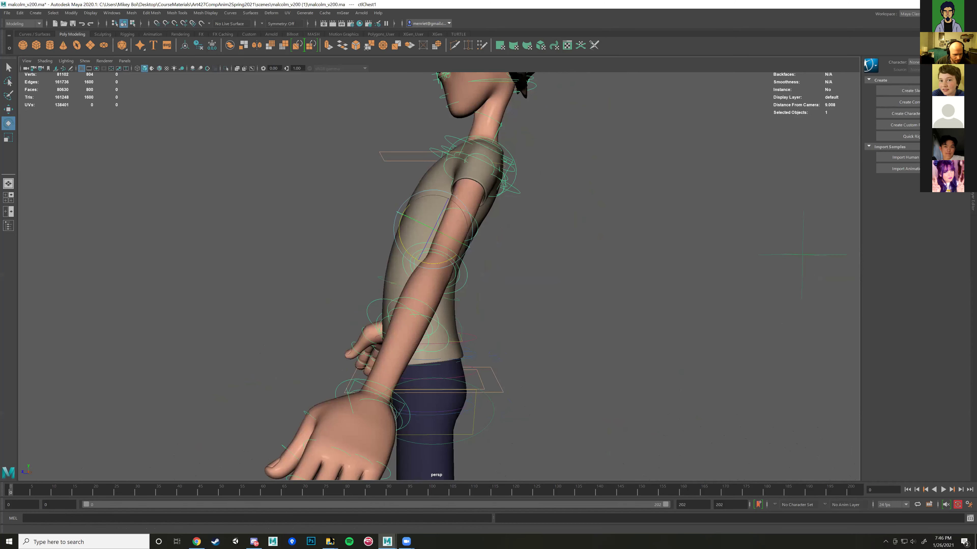
Step: Switch to the Maya window with the Zelda workspace scene and move the Graph Editor off the character
{"action": "mouse_move", "coordinate": [388, 538]}
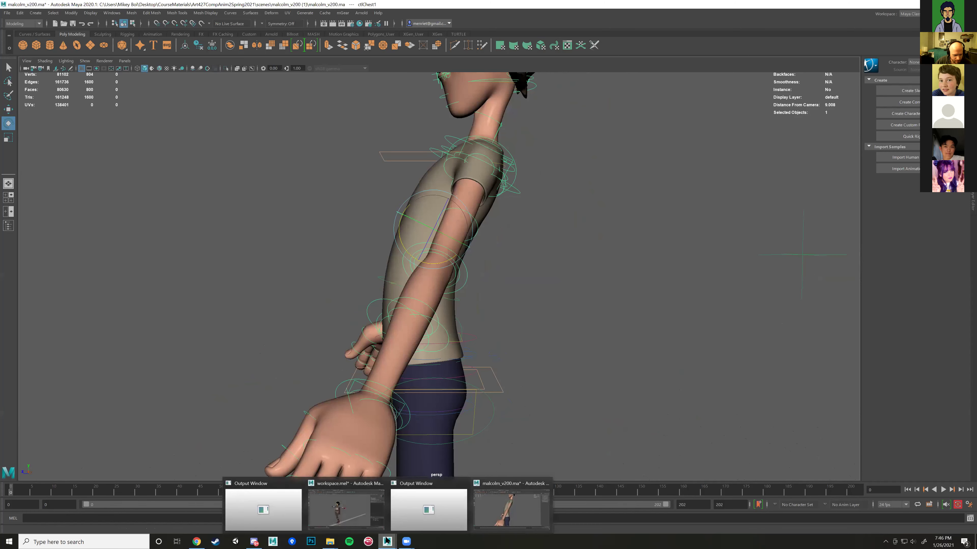
{"action": "left_click", "coordinate": [354, 515]}
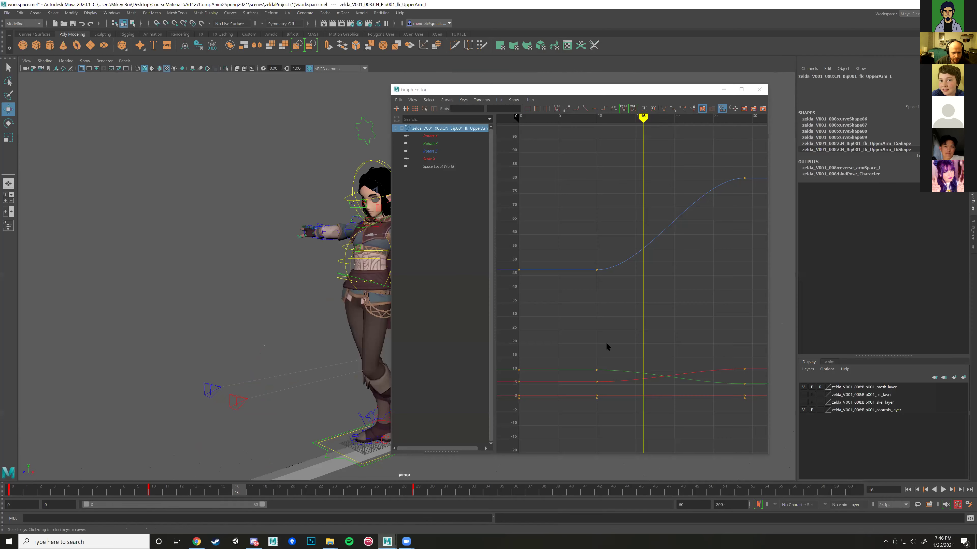
{"action": "left_click_drag", "start_coordinate": [627, 97], "coordinate": [819, 105]}
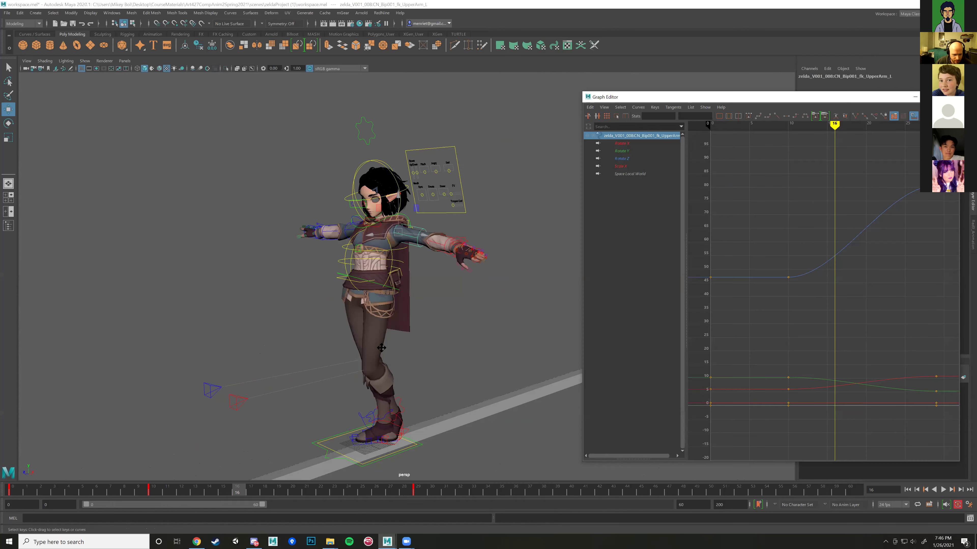
Step: Scrub through and play back the Zelda character's walk animation in side view, and stop the playback
{"action": "left_click_drag", "start_coordinate": [381, 348], "coordinate": [318, 360], "text": "alt"}
{"action": "left_click_drag", "start_coordinate": [279, 490], "coordinate": [446, 490]}
{"action": "left_click_drag", "start_coordinate": [432, 415], "coordinate": [485, 434], "text": "alt"}
{"action": "key", "text": "alt+v"}
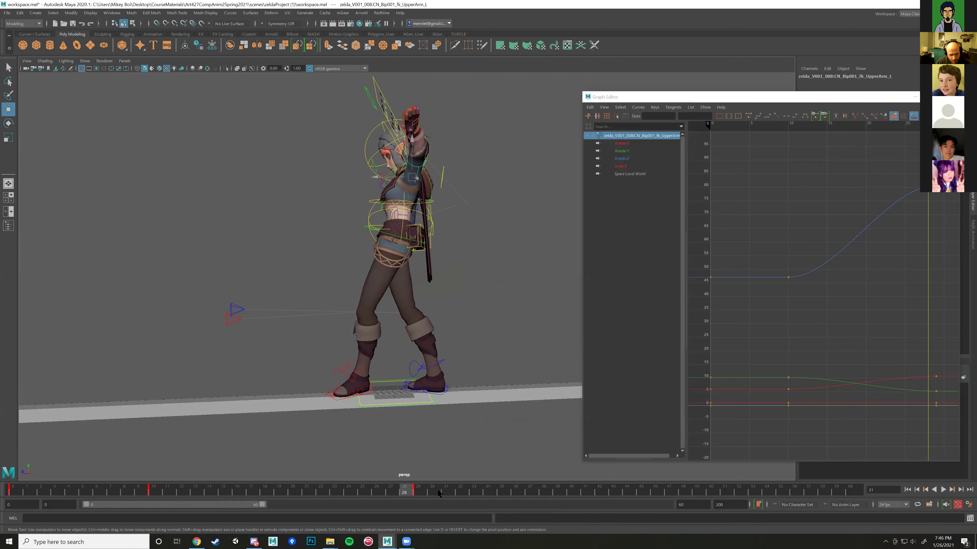
{"action": "left_click", "coordinate": [943, 489]}
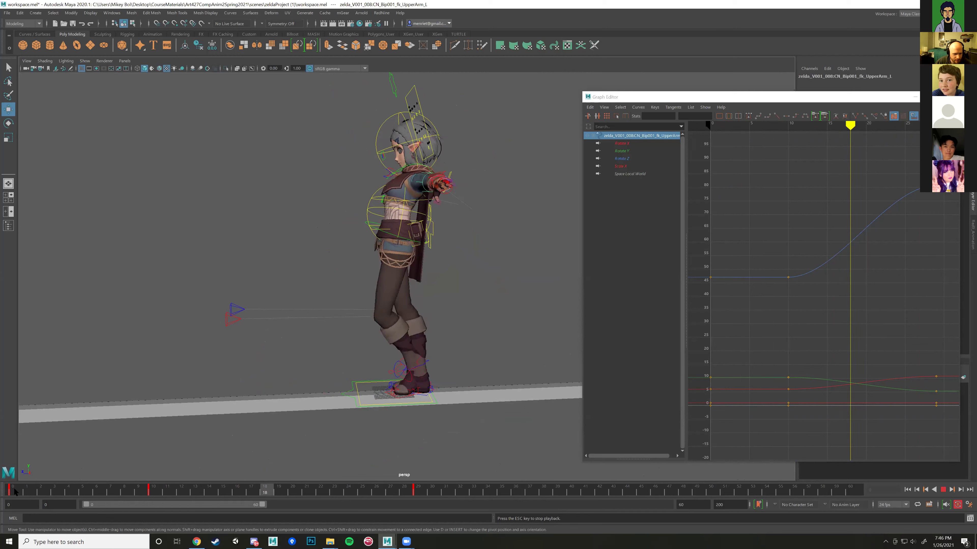
{"action": "left_click_drag", "start_coordinate": [228, 417], "coordinate": [319, 488], "text": "alt"}
{"action": "key", "text": "Escape"}
Step: Check the Tight Rope walk in the browser's reference video and return to the Zelda scene in Maya
{"action": "key", "text": "alt+Tab"}
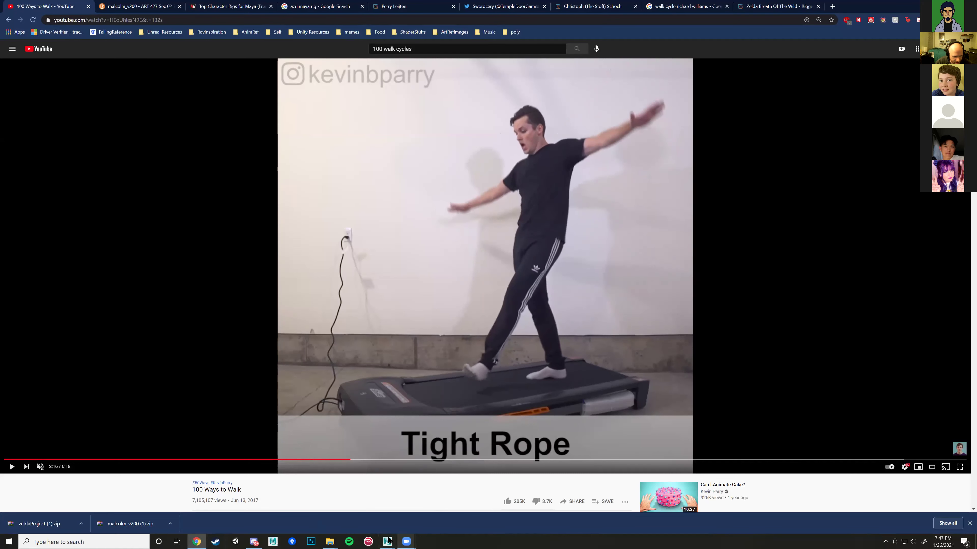
{"action": "mouse_move", "coordinate": [388, 540]}
{"action": "left_click", "coordinate": [346, 504]}
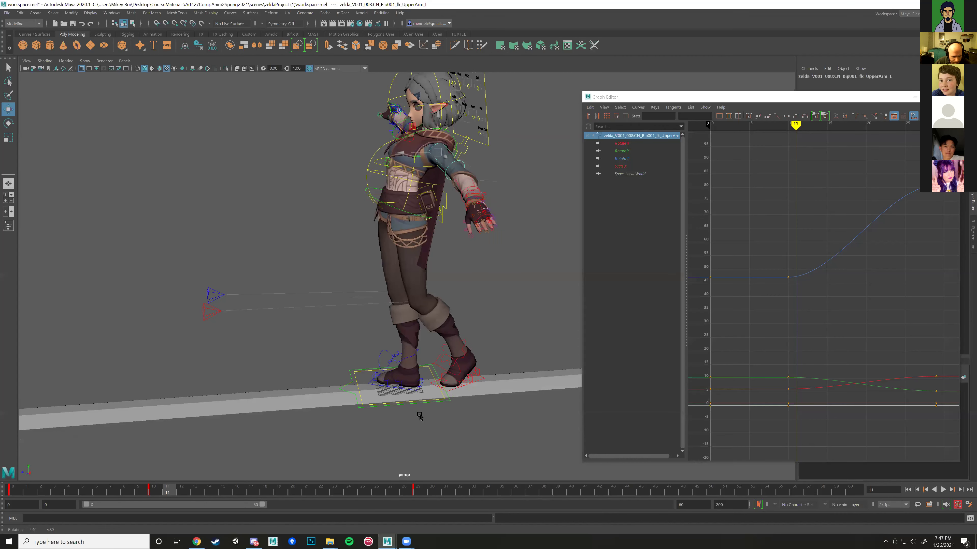
Step: Go to frame 24, select the left foot's IK control, and set a key on it with the Rotate tool ready
{"action": "left_click_drag", "start_coordinate": [217, 494], "coordinate": [349, 494]}
{"action": "left_click", "coordinate": [359, 405]}
{"action": "left_click_drag", "start_coordinate": [359, 404], "coordinate": [396, 427], "text": "alt"}
{"action": "key", "text": "s"}
{"action": "key", "text": "e"}
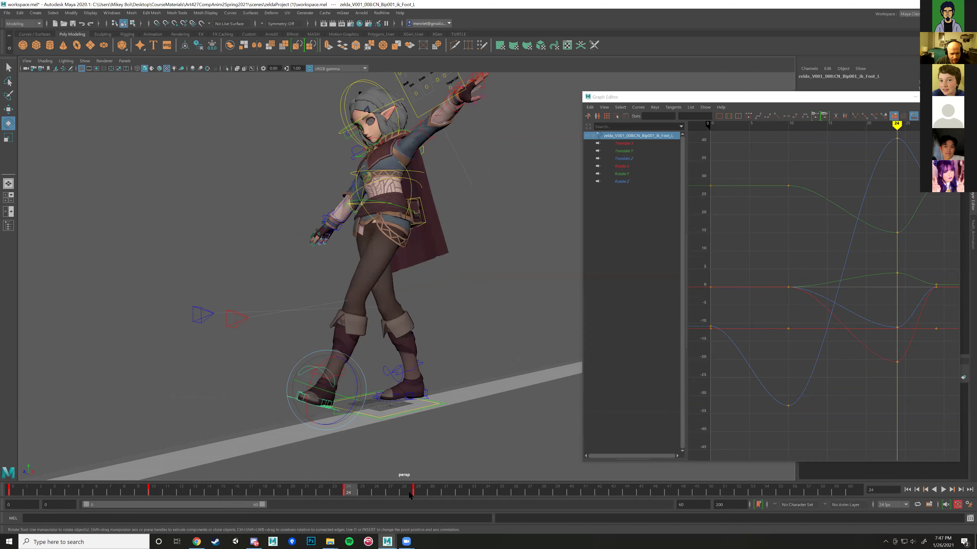
Step: At frame 15, move the left foot's IK control sideways away from the other leg and set a key on it
{"action": "mouse_move", "coordinate": [361, 491]}
{"action": "left_mouse_down"}
{"action": "mouse_move", "coordinate": [129, 492]}
{"action": "mouse_move", "coordinate": [376, 493]}
{"action": "left_mouse_up"}
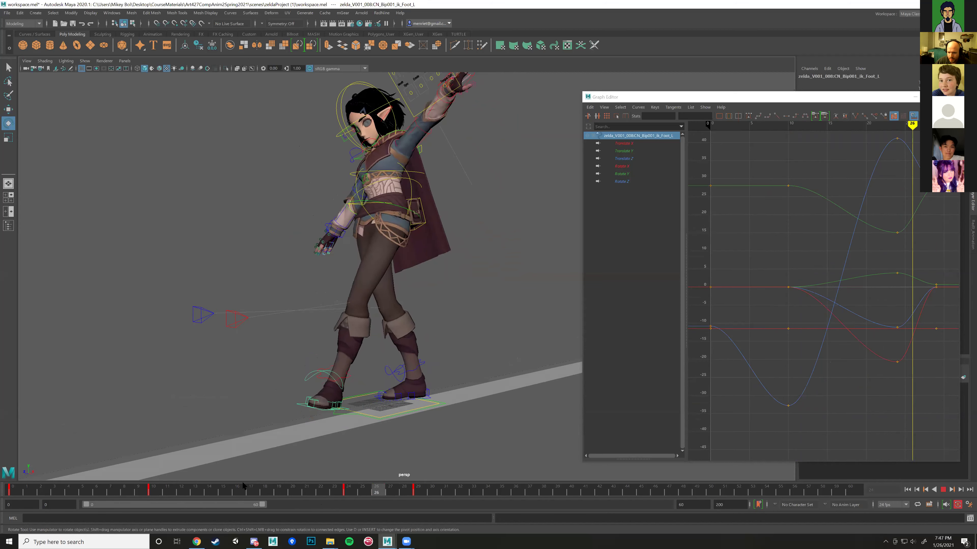
{"action": "left_click_drag", "start_coordinate": [422, 403], "coordinate": [415, 354], "text": "alt"}
{"action": "scroll", "coordinate": [408, 381], "scroll_direction": "up", "scroll_amount": 6}
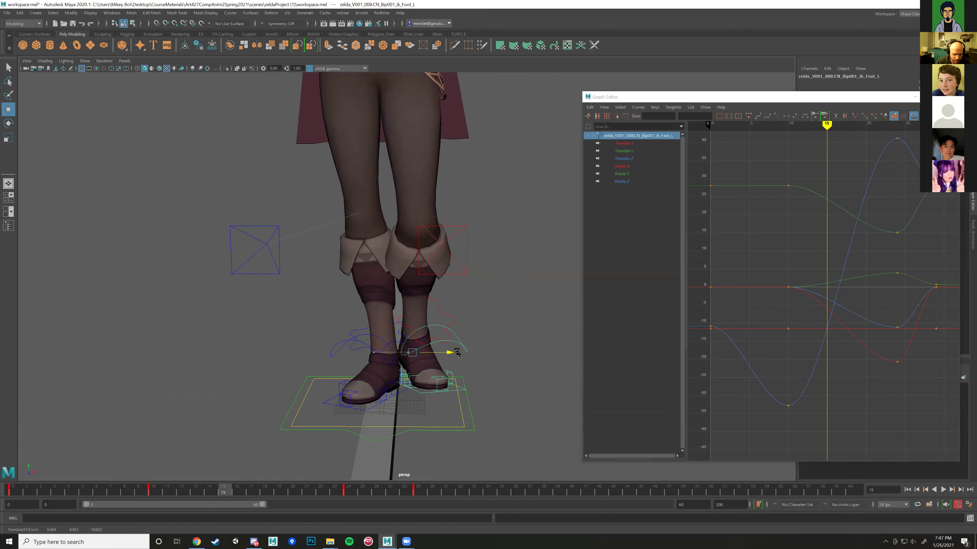
{"action": "scroll", "coordinate": [403, 405], "scroll_direction": "down", "scroll_amount": 6}
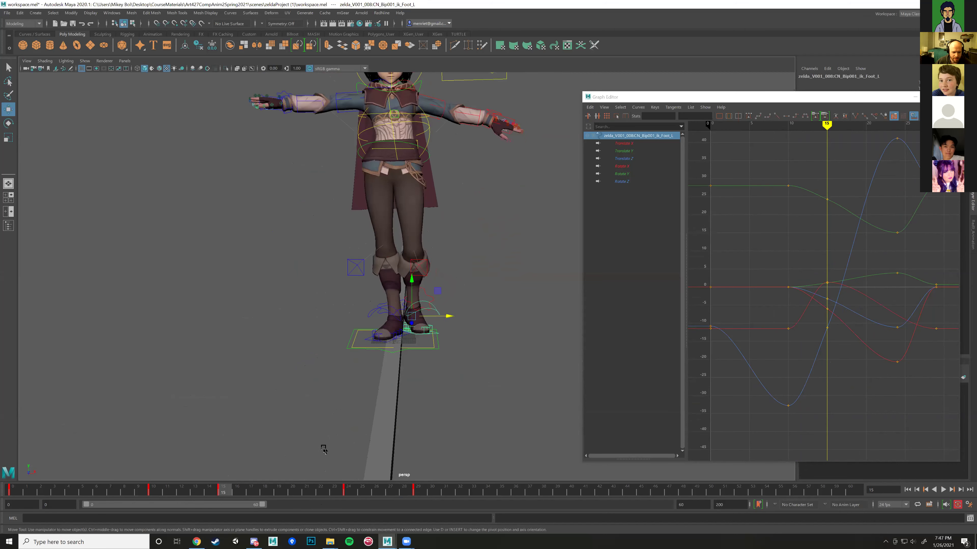
Step: Play back the walk, review the left foot's swing from front, side and three-quarter angles, and stop the playback
{"action": "left_click_drag", "start_coordinate": [323, 448], "coordinate": [403, 469], "text": "alt"}
{"action": "key", "text": "alt+v"}
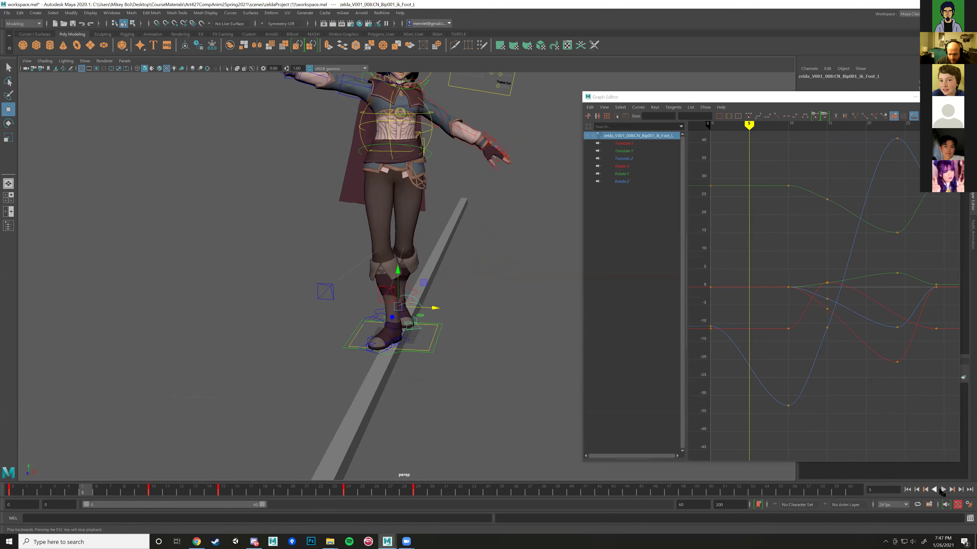
{"action": "left_click_drag", "start_coordinate": [492, 359], "coordinate": [246, 465], "text": "alt"}
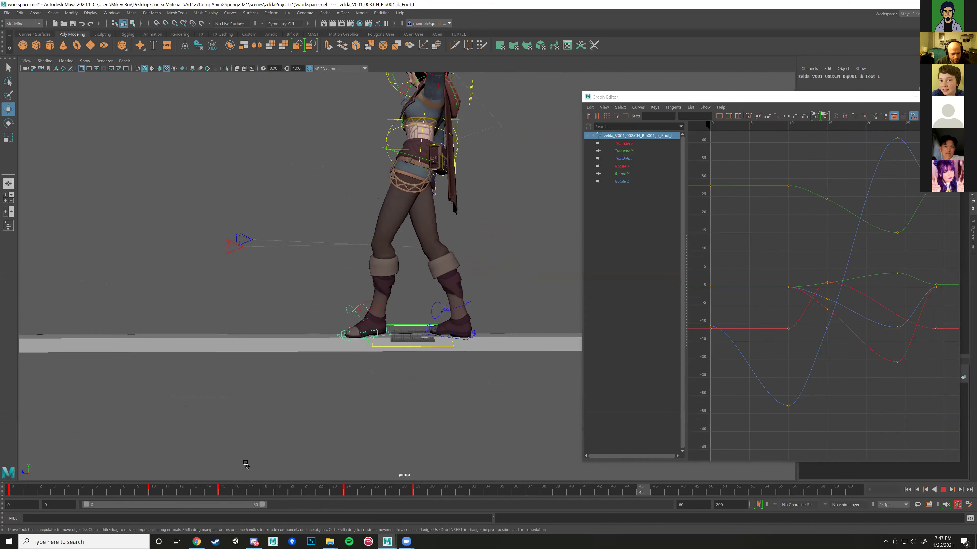
{"action": "scroll", "coordinate": [375, 342], "scroll_direction": "down", "scroll_amount": 3}
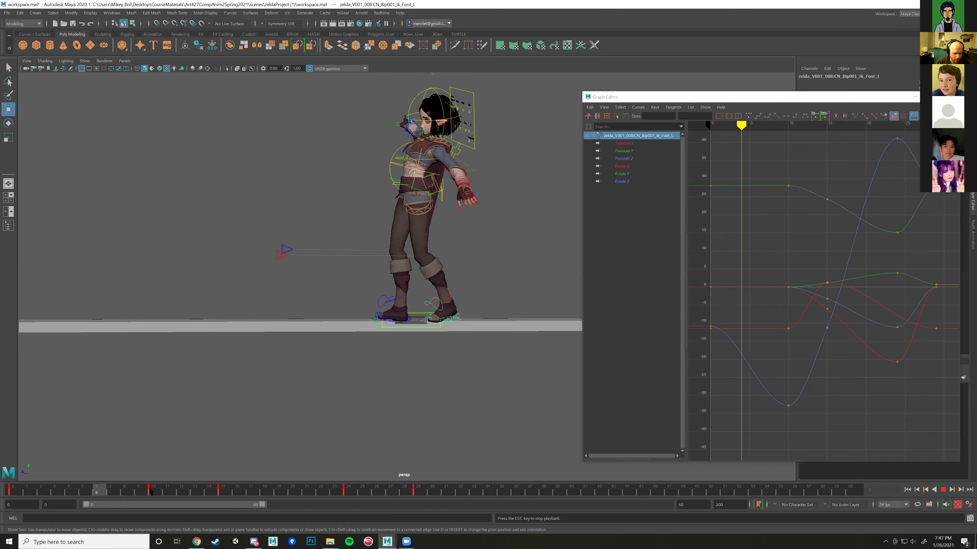
{"action": "right_click_drag", "start_coordinate": [458, 405], "coordinate": [448, 341], "text": "alt"}
{"action": "left_click_drag", "start_coordinate": [448, 340], "coordinate": [227, 465], "text": "alt"}
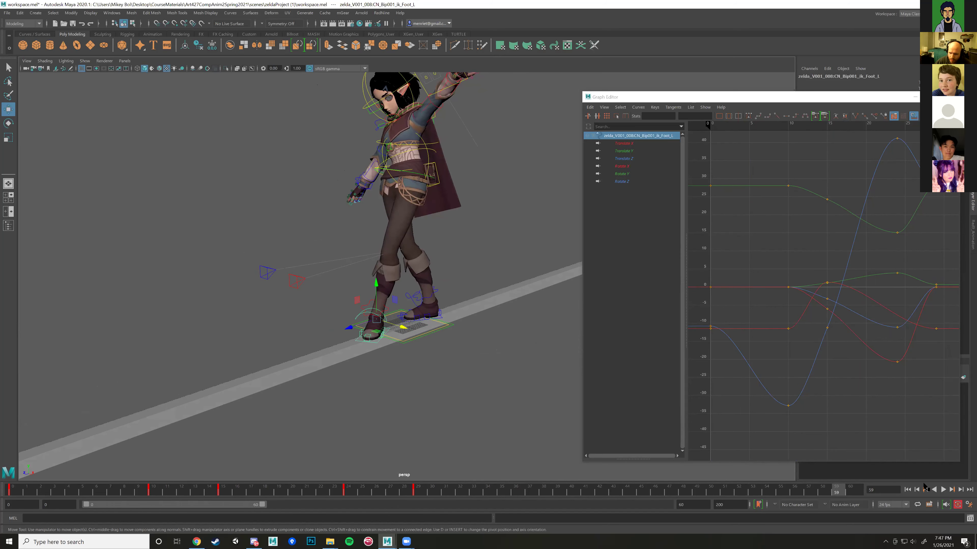
{"action": "right_click_drag", "start_coordinate": [342, 370], "coordinate": [466, 218], "text": "alt"}
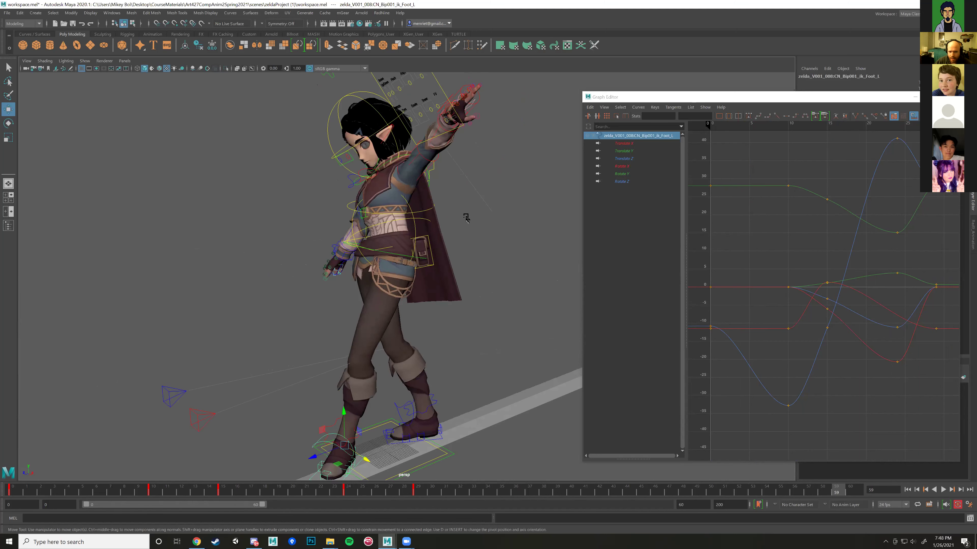
Step: Select the gear-shaped Settings control above the head and move the Graph Editor clear of its channel values
{"action": "left_click", "coordinate": [413, 214]}
{"action": "left_click_drag", "start_coordinate": [412, 215], "coordinate": [434, 204], "text": "alt"}
{"action": "left_click_drag", "start_coordinate": [754, 102], "coordinate": [757, 261]}
{"action": "left_click_drag", "start_coordinate": [578, 172], "coordinate": [415, 231], "text": "alt"}
{"action": "left_click", "coordinate": [375, 160]}
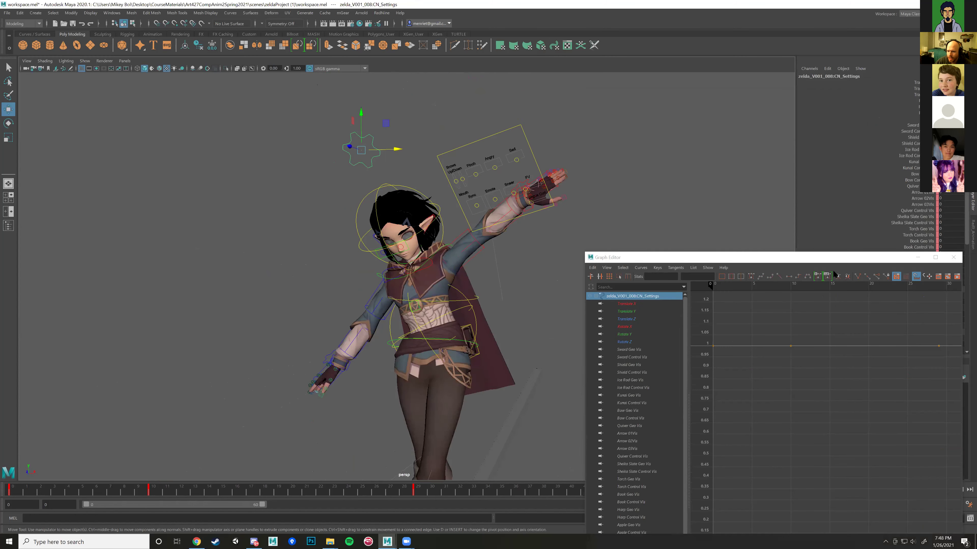
{"action": "left_click_drag", "start_coordinate": [830, 258], "coordinate": [730, 366]}
{"action": "scroll", "coordinate": [915, 263], "scroll_direction": "down", "scroll_amount": 8}
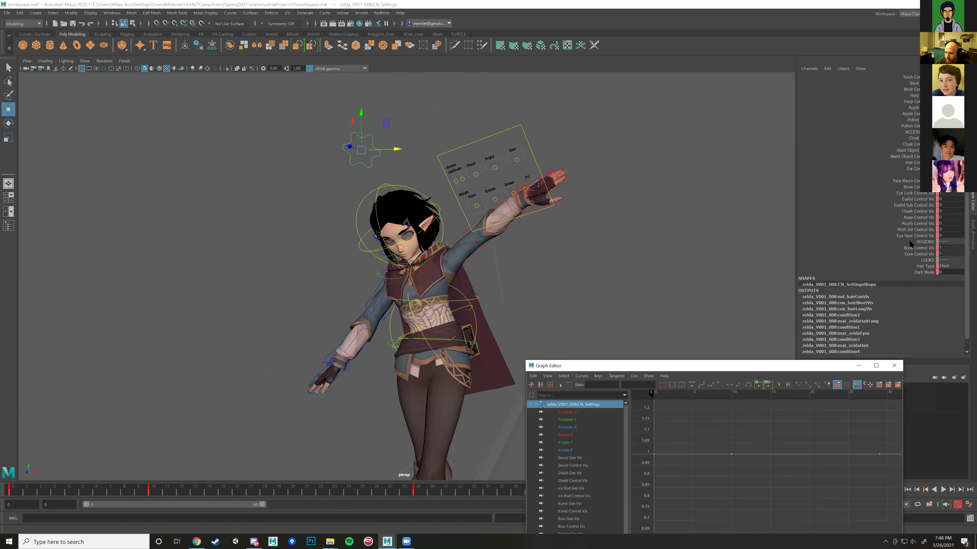
Step: Toggle the Settings control's Core Control Vis attribute
{"action": "double_click", "coordinate": [946, 254]}
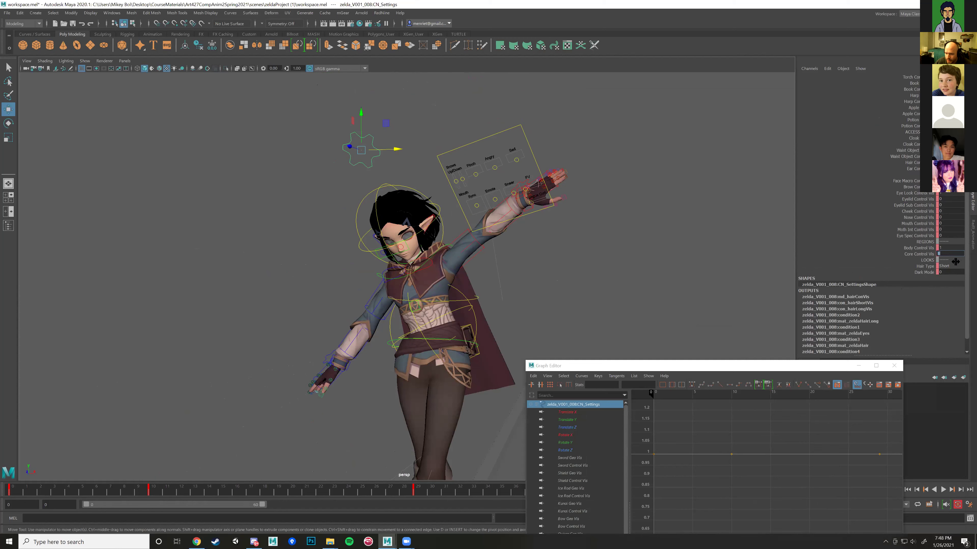
{"action": "key", "text": "Return"}
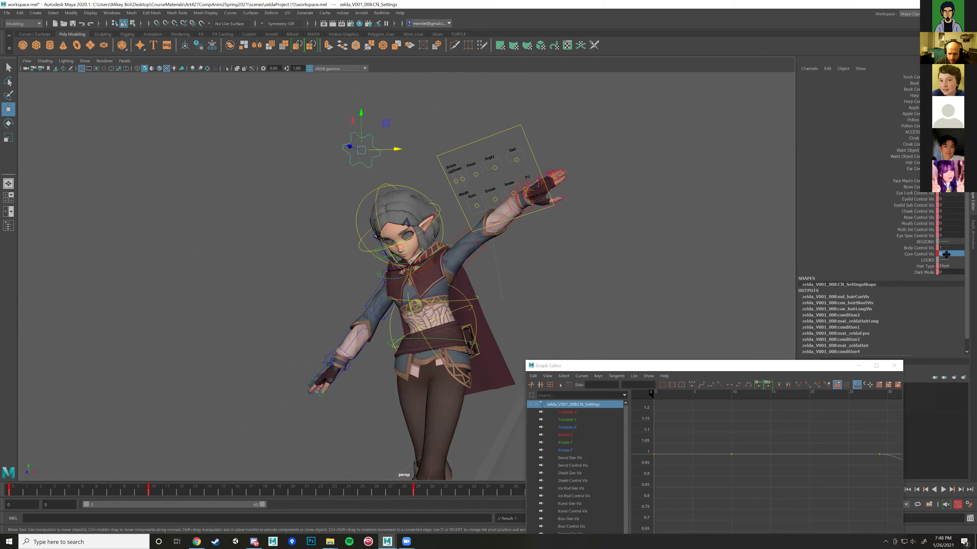
{"action": "key", "text": "Return"}
Step: Examine the head, chest, bendy spine and global controls one by one for an attribute that switches the spine between FK and IK
{"action": "left_click_drag", "start_coordinate": [597, 237], "coordinate": [460, 185], "text": "alt"}
{"action": "left_click", "coordinate": [484, 220]}
{"action": "left_click_drag", "start_coordinate": [485, 219], "coordinate": [483, 240], "text": "alt"}
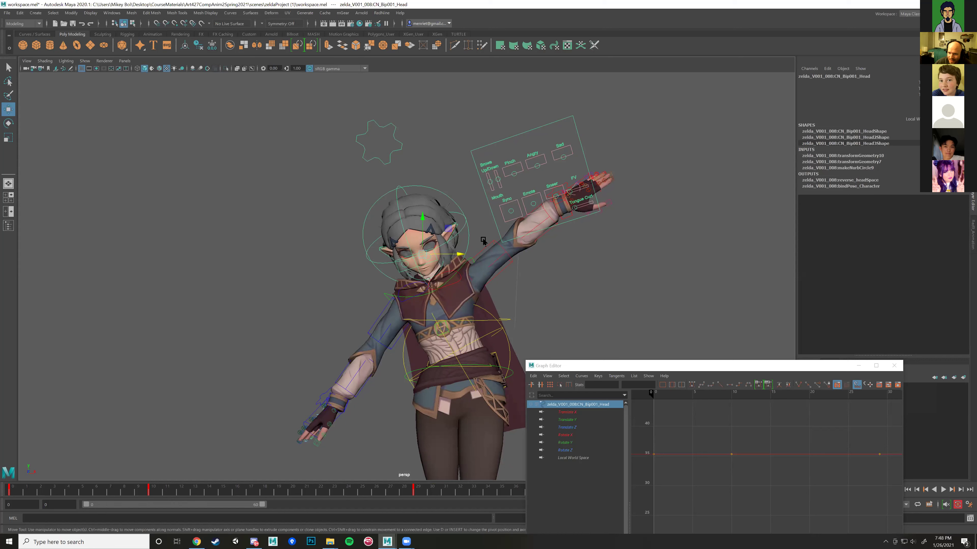
{"action": "right_click_drag", "start_coordinate": [484, 240], "coordinate": [485, 270], "text": "alt"}
{"action": "left_click", "coordinate": [492, 272]}
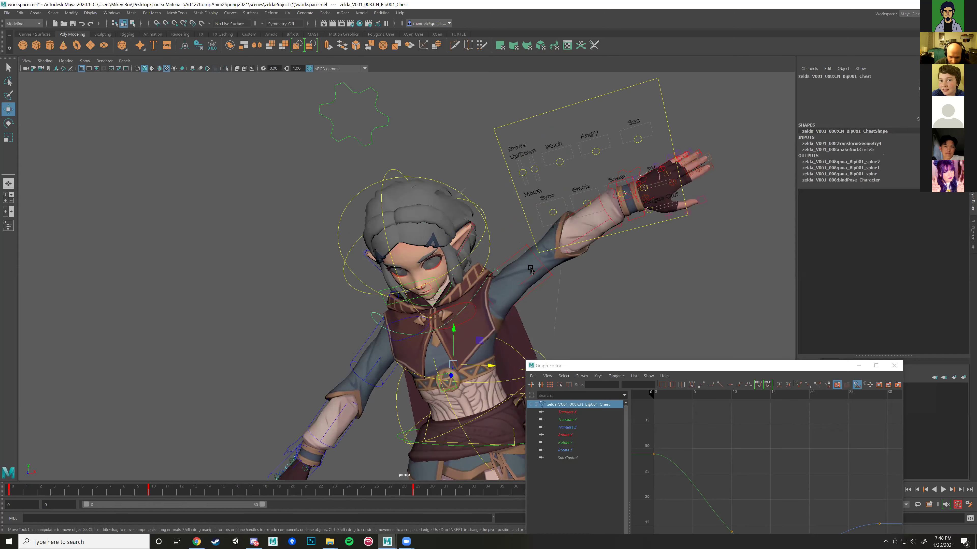
{"action": "right_click_drag", "start_coordinate": [530, 271], "coordinate": [511, 270], "text": "alt"}
{"action": "middle_click_drag", "start_coordinate": [512, 269], "coordinate": [529, 249], "text": "alt"}
{"action": "left_click", "coordinate": [528, 249]}
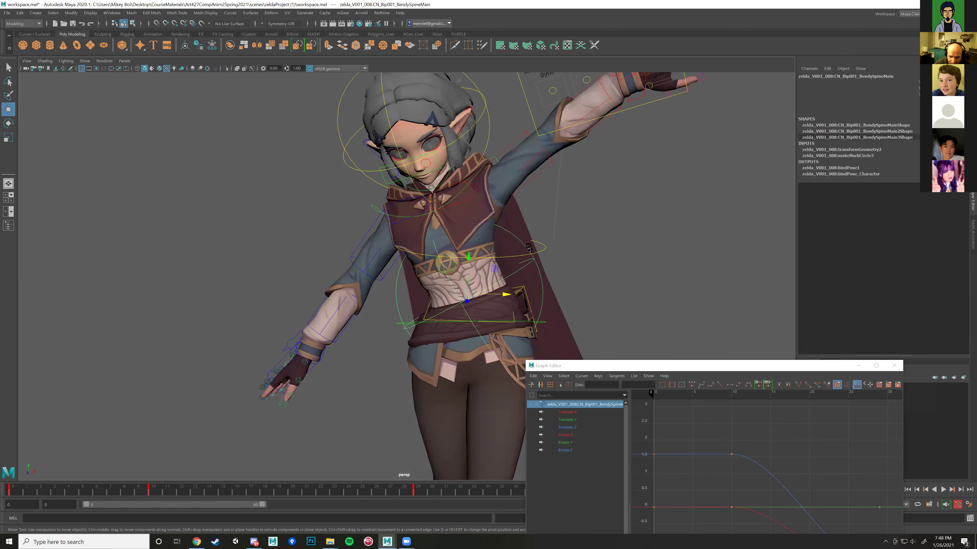
{"action": "left_click", "coordinate": [546, 247]}
{"action": "right_click_drag", "start_coordinate": [548, 241], "coordinate": [537, 279], "text": "alt"}
{"action": "left_click", "coordinate": [525, 267]}
{"action": "left_click_drag", "start_coordinate": [536, 279], "coordinate": [446, 255], "text": "alt"}
{"action": "left_click", "coordinate": [450, 257]}
{"action": "left_click", "coordinate": [450, 257]}
{"action": "mouse_move", "coordinate": [491, 251]}
{"action": "right_mouse_down", "text": "alt"}
{"action": "mouse_move", "coordinate": [491, 260]}
{"action": "mouse_move", "coordinate": [504, 240]}
{"action": "right_mouse_up", "text": "alt"}
{"action": "left_click", "coordinate": [501, 239]}
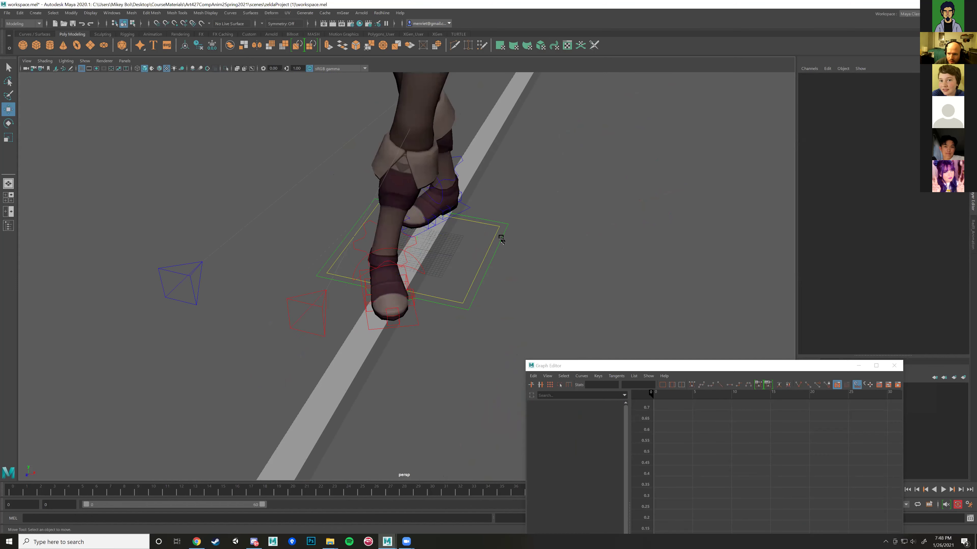
{"action": "left_click", "coordinate": [502, 240]}
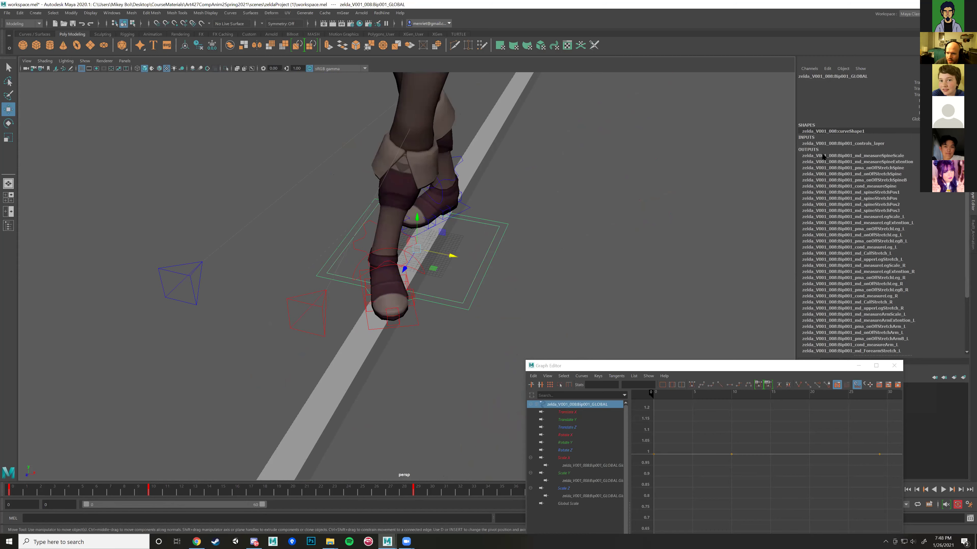
Step: Select the character's COG control and set its Fk Ik attribute to 0 at frame 59
{"action": "left_click_drag", "start_coordinate": [546, 241], "coordinate": [518, 236], "text": "alt"}
{"action": "right_click_drag", "start_coordinate": [519, 236], "coordinate": [458, 231], "text": "alt"}
{"action": "left_click", "coordinate": [573, 233]}
{"action": "left_click_drag", "start_coordinate": [458, 231], "coordinate": [398, 231], "text": "alt"}
{"action": "left_click", "coordinate": [396, 231]}
{"action": "right_click_drag", "start_coordinate": [506, 272], "coordinate": [534, 274], "text": "alt"}
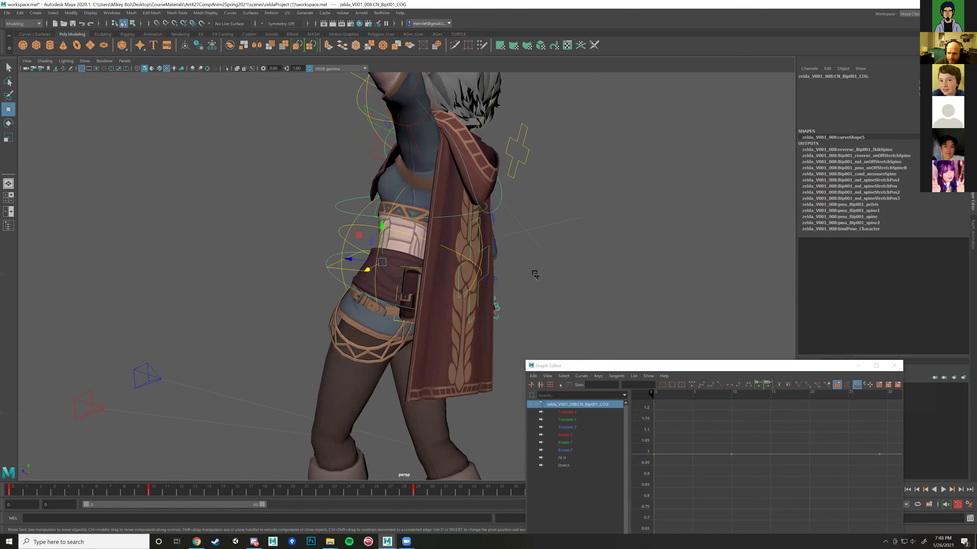
{"action": "left_click_drag", "start_coordinate": [536, 273], "coordinate": [569, 277], "text": "alt"}
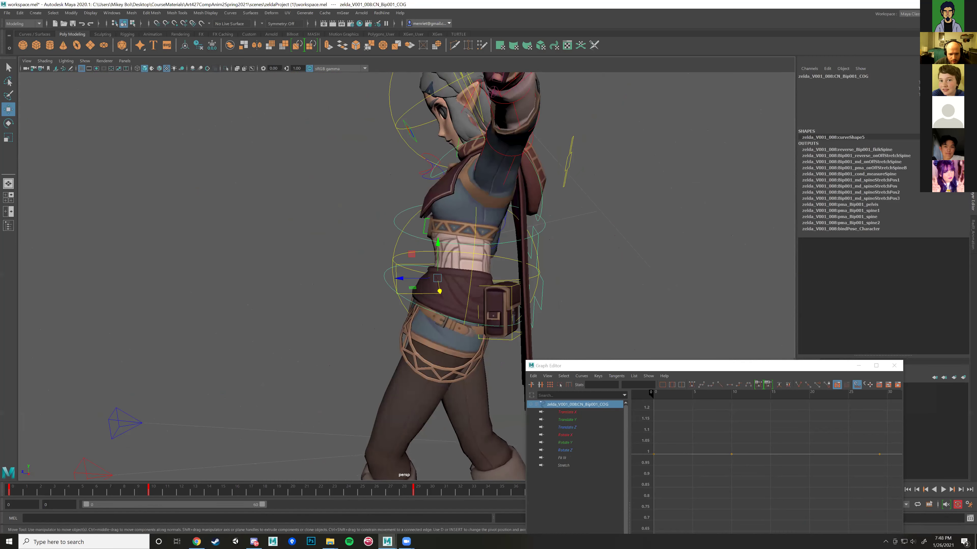
{"action": "left_click_drag", "start_coordinate": [750, 179], "coordinate": [572, 251], "text": "alt"}
{"action": "scroll", "coordinate": [572, 250], "scroll_direction": "down", "scroll_amount": 5}
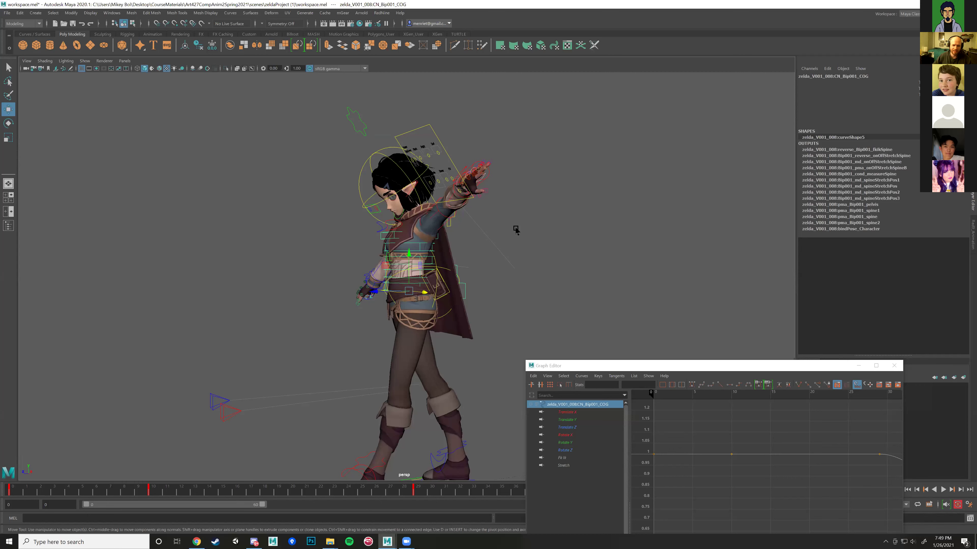
Step: Move the Graph Editor up beside the character and show the full range of the COG control's curves
{"action": "left_click_drag", "start_coordinate": [497, 266], "coordinate": [469, 298], "text": "alt"}
{"action": "scroll", "coordinate": [508, 285], "scroll_direction": "up", "scroll_amount": 3}
{"action": "left_click", "coordinate": [522, 307]}
{"action": "left_click", "coordinate": [470, 303]}
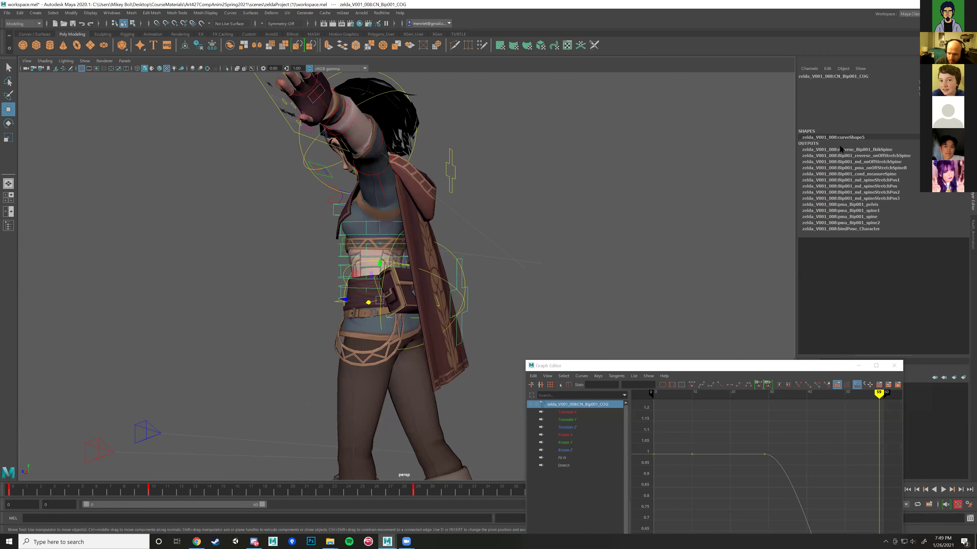
{"action": "left_click", "coordinate": [763, 365]}
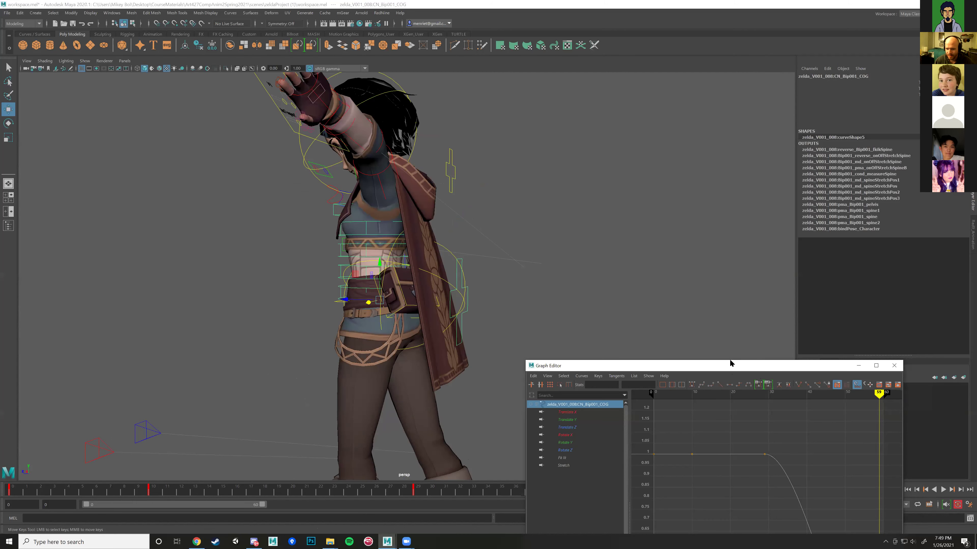
{"action": "left_click_drag", "start_coordinate": [731, 363], "coordinate": [708, 134]}
{"action": "scroll", "coordinate": [665, 295], "scroll_direction": "down", "scroll_amount": 5}
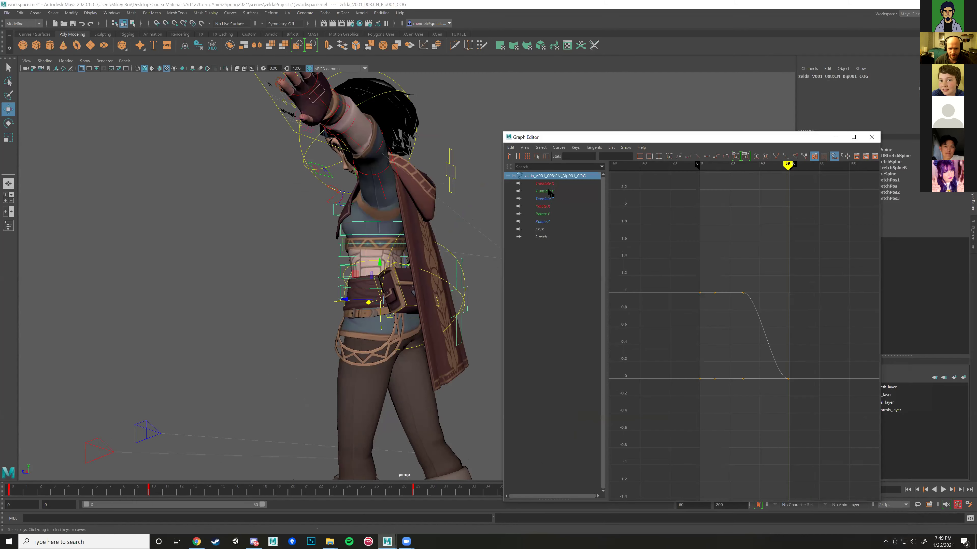
Step: Isolate the COG control's Fk Ik curve, go to frame 50, and set the curve's three earlier keys to 0
{"action": "left_click", "coordinate": [539, 230]}
{"action": "scroll", "coordinate": [726, 301], "scroll_direction": "down", "scroll_amount": 3}
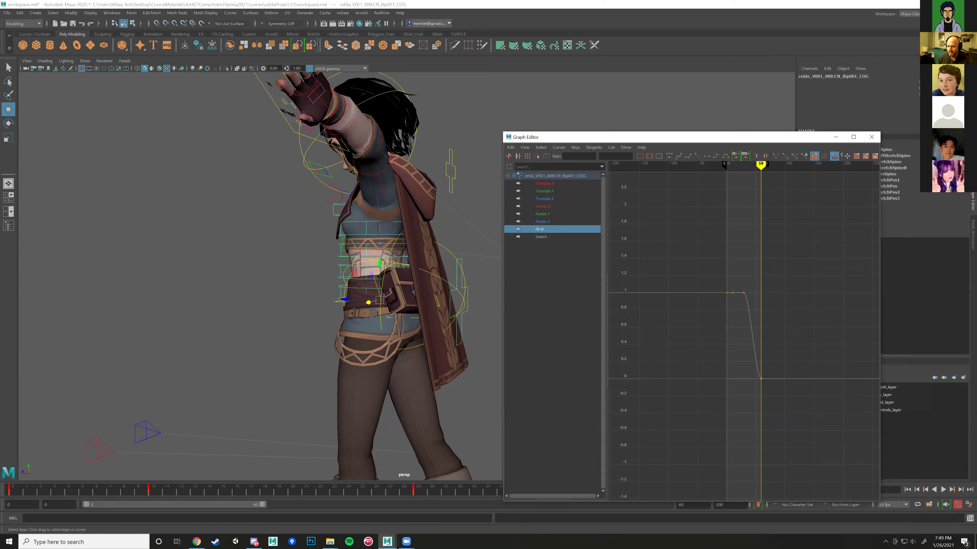
{"action": "scroll", "coordinate": [770, 294], "scroll_direction": "up", "scroll_amount": 2}
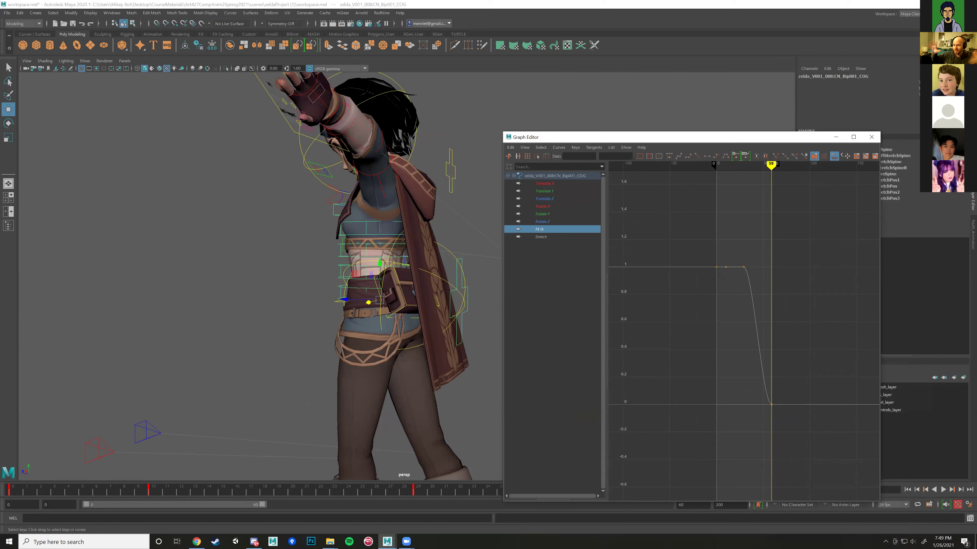
{"action": "mouse_move", "coordinate": [771, 165]}
{"action": "left_mouse_down"}
{"action": "mouse_move", "coordinate": [743, 164]}
{"action": "mouse_move", "coordinate": [763, 164]}
{"action": "left_mouse_up"}
{"action": "left_click_drag", "start_coordinate": [768, 234], "coordinate": [714, 302]}
{"action": "left_click", "coordinate": [611, 156]}
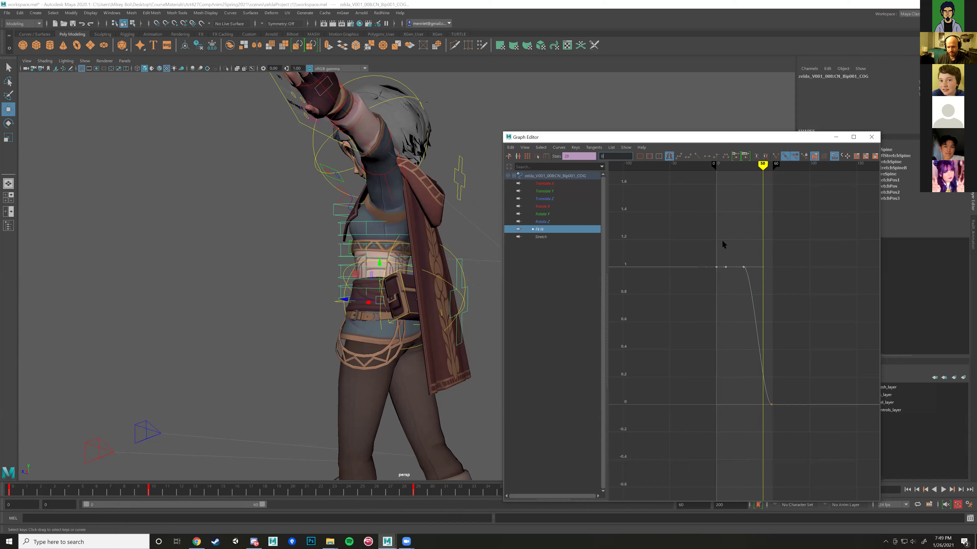
{"action": "type", "text": "0"}
{"action": "key", "text": "Return"}
Step: Set the COG control's Fk Ik attribute to 1 at frame 50 to bring back the spine's IK controls
{"action": "left_click_drag", "start_coordinate": [384, 294], "coordinate": [424, 252], "text": "alt"}
{"action": "left_click", "coordinate": [474, 222]}
{"action": "left_click_drag", "start_coordinate": [474, 223], "coordinate": [416, 277], "text": "alt"}
{"action": "scroll", "coordinate": [408, 265], "scroll_direction": "up", "scroll_amount": 2}
{"action": "left_click", "coordinate": [407, 288]}
{"action": "scroll", "coordinate": [423, 282], "scroll_direction": "up", "scroll_amount": 2}
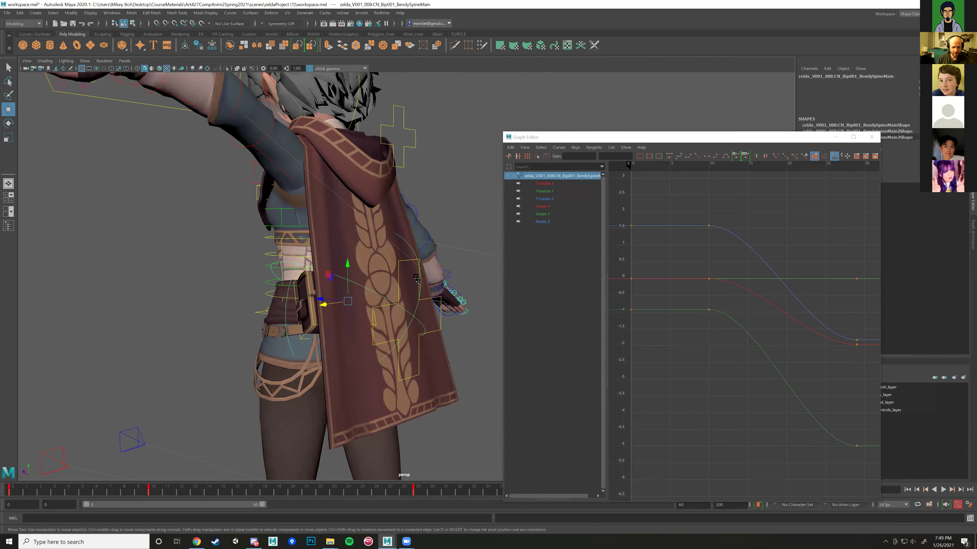
{"action": "left_click", "coordinate": [415, 261]}
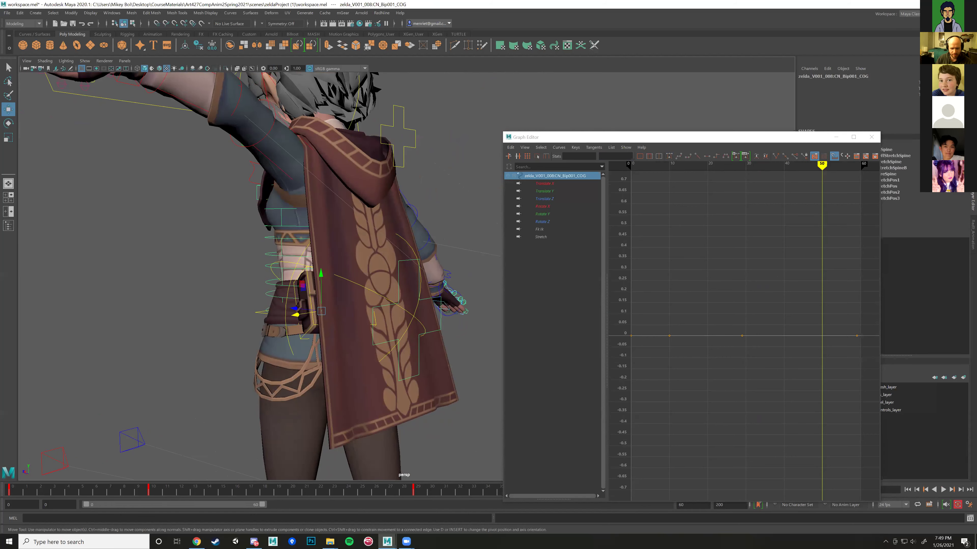
{"action": "key", "text": "ctrl+z"}
{"action": "left_click_drag", "start_coordinate": [462, 200], "coordinate": [390, 204], "text": "alt"}
Step: Select the chest control, isolate its Sub Control curve, and set the curve's keys to 0
{"action": "left_click", "coordinate": [439, 199]}
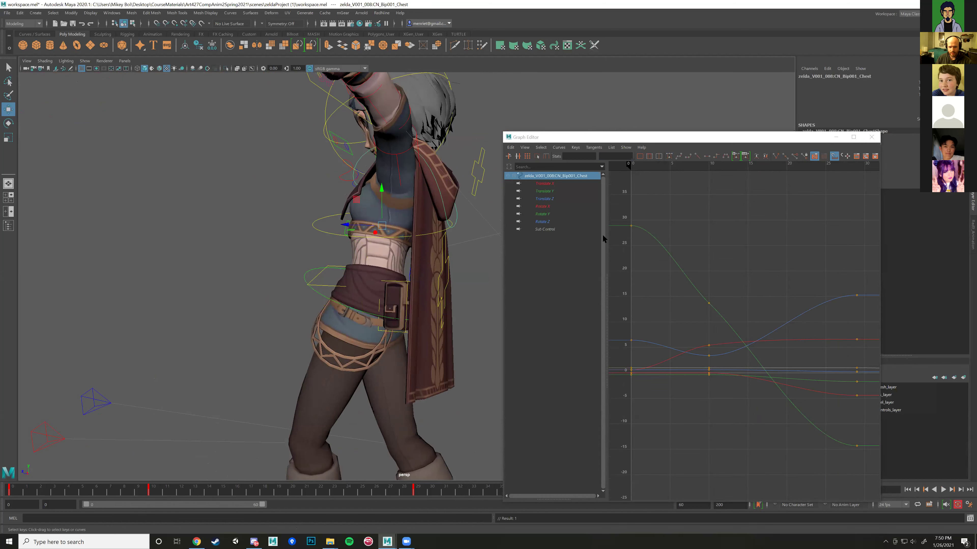
{"action": "left_click", "coordinate": [545, 228]}
{"action": "key", "text": "f"}
{"action": "left_click_drag", "start_coordinate": [676, 252], "coordinate": [768, 326]}
{"action": "left_click", "coordinate": [615, 156]}
{"action": "type", "text": "0"}
{"action": "key", "text": "Return"}
Step: Reselect the COG control and set its Fk Ik attribute to 0 at frame 50
{"action": "left_click_drag", "start_coordinate": [457, 326], "coordinate": [418, 274], "text": "alt"}
{"action": "left_click", "coordinate": [400, 271]}
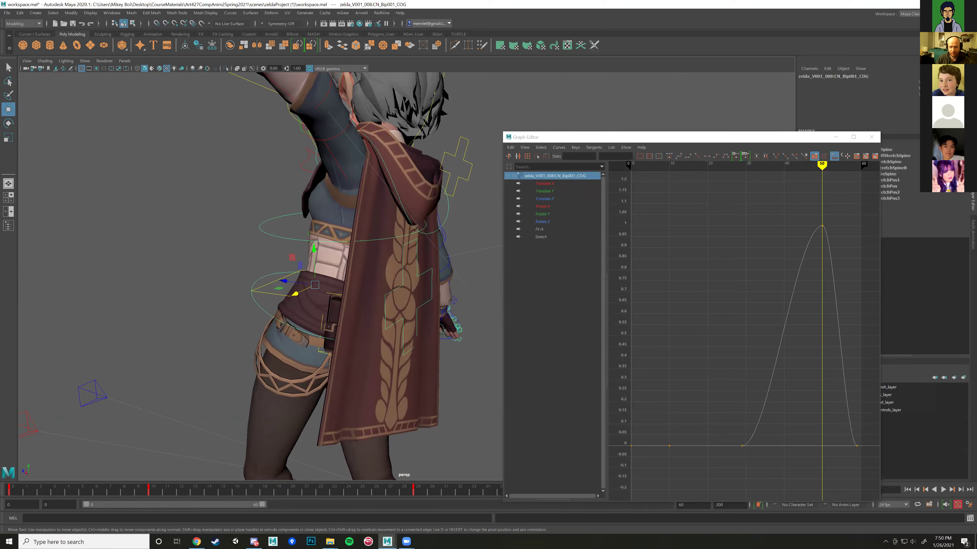
{"action": "left_click_drag", "start_coordinate": [464, 215], "coordinate": [510, 217], "text": "alt"}
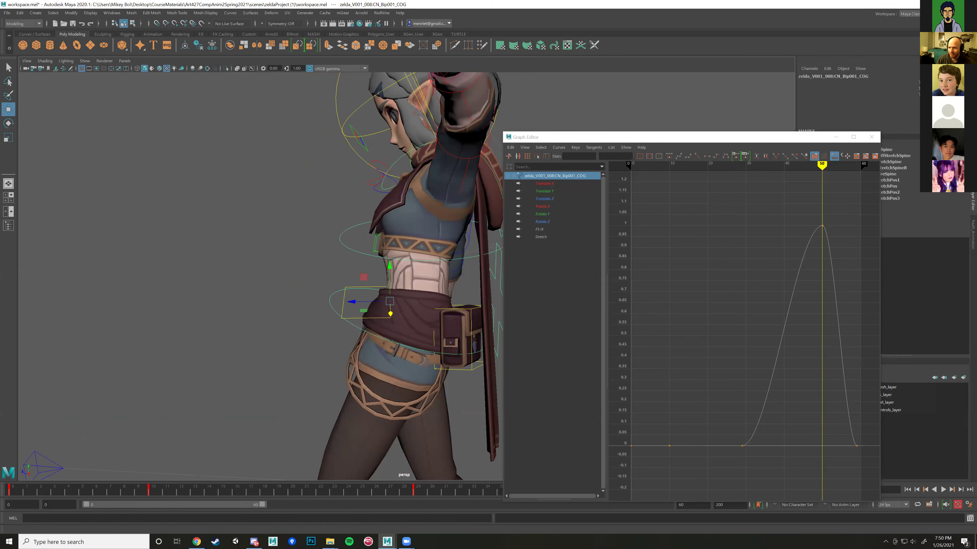
{"action": "key", "text": "Return"}
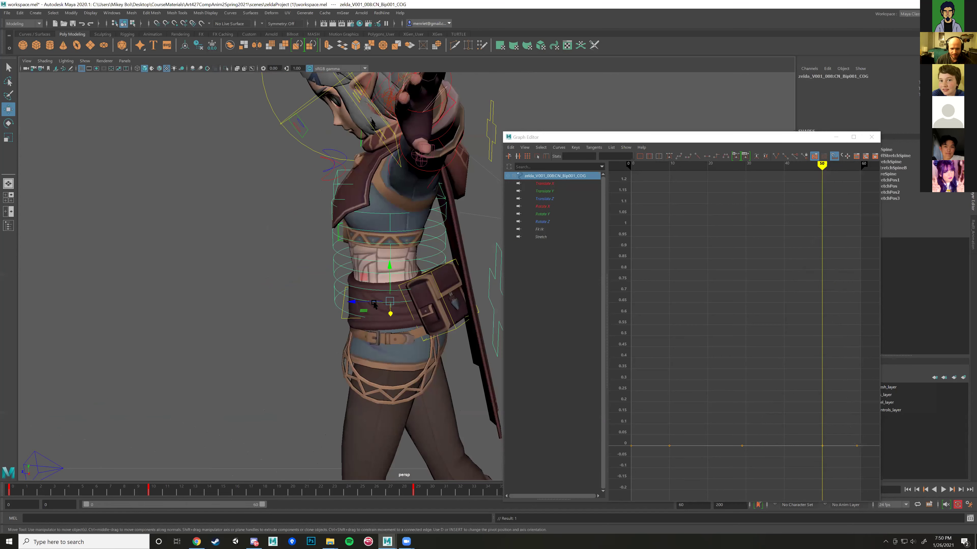
Step: Try moving the Core control at the waist to lower the hips, and undo the moves
{"action": "left_click_drag", "start_coordinate": [317, 306], "coordinate": [367, 304], "text": "alt"}
{"action": "left_click", "coordinate": [368, 304]}
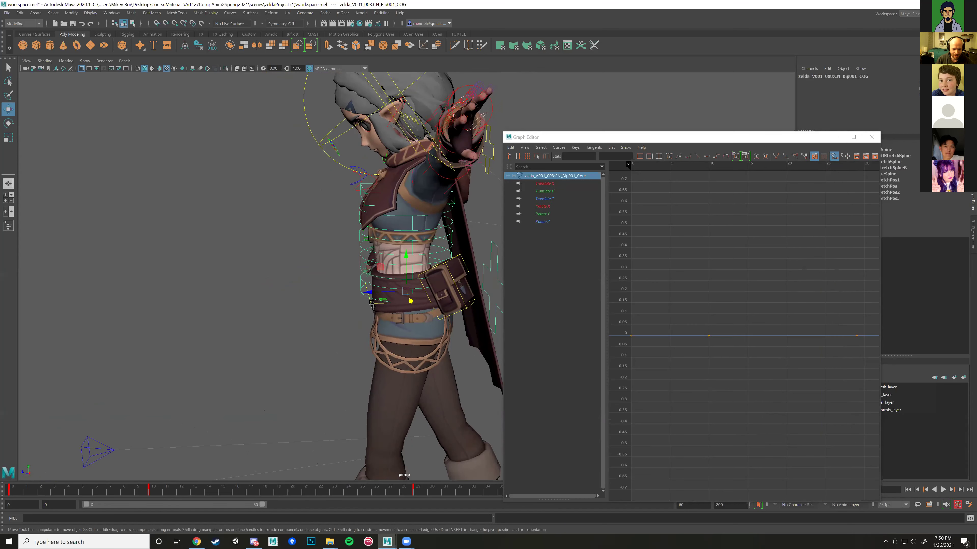
{"action": "left_click_drag", "start_coordinate": [382, 272], "coordinate": [419, 370], "text": "alt"}
{"action": "right_click_drag", "start_coordinate": [419, 370], "coordinate": [413, 276], "text": "alt"}
{"action": "key", "text": "ctrl+z"}
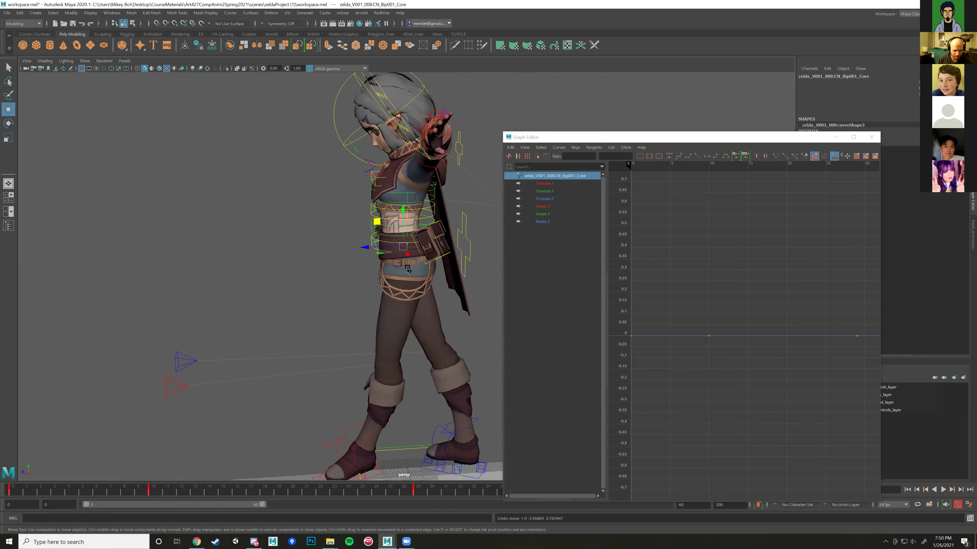
{"action": "right_click_drag", "start_coordinate": [390, 222], "coordinate": [371, 250], "text": "alt"}
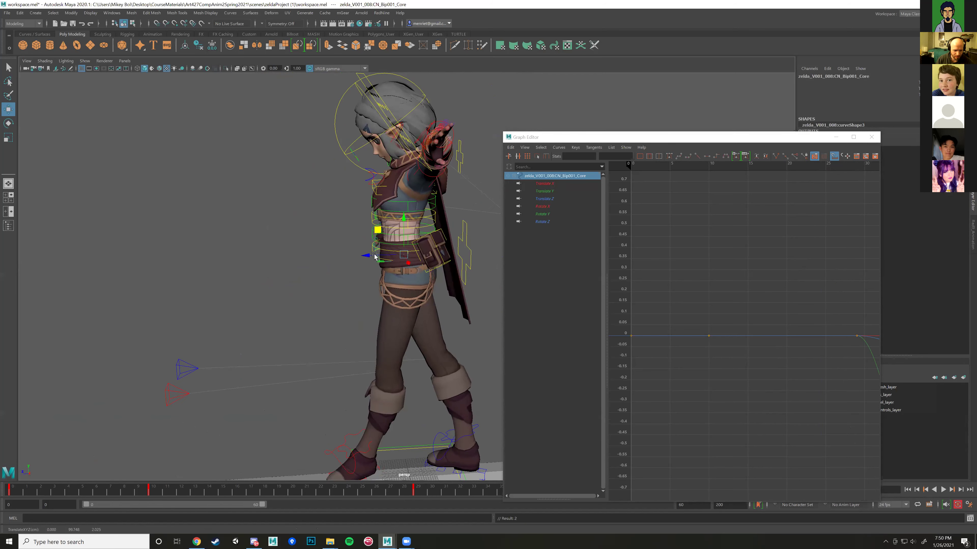
{"action": "left_click", "coordinate": [360, 227]}
{"action": "left_click", "coordinate": [364, 238]}
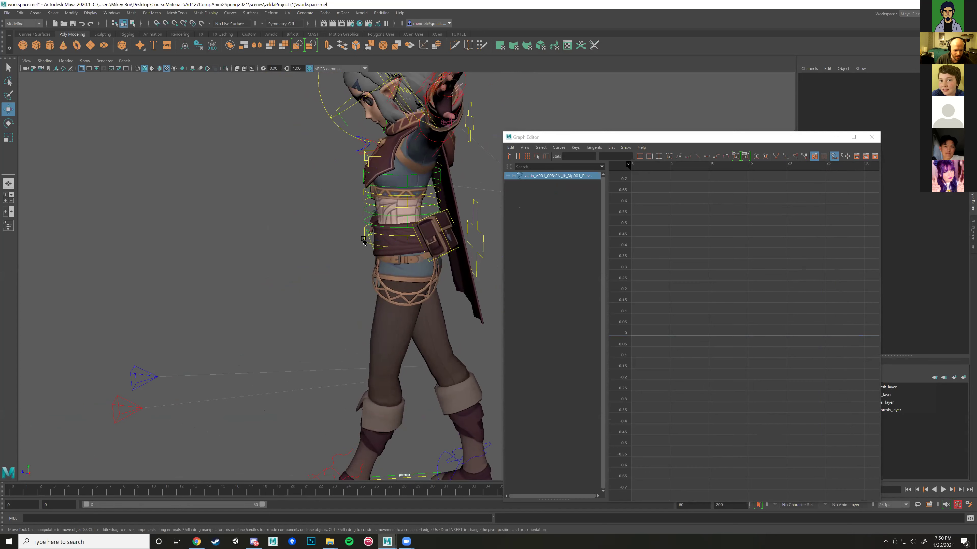
Step: Select the leg settings controls of both legs and examine their Fk Ik, Stretch and Bend curves
{"action": "left_click_drag", "start_coordinate": [389, 228], "coordinate": [342, 382], "text": "alt"}
{"action": "left_click", "coordinate": [400, 281]}
{"action": "left_click", "coordinate": [332, 397]}
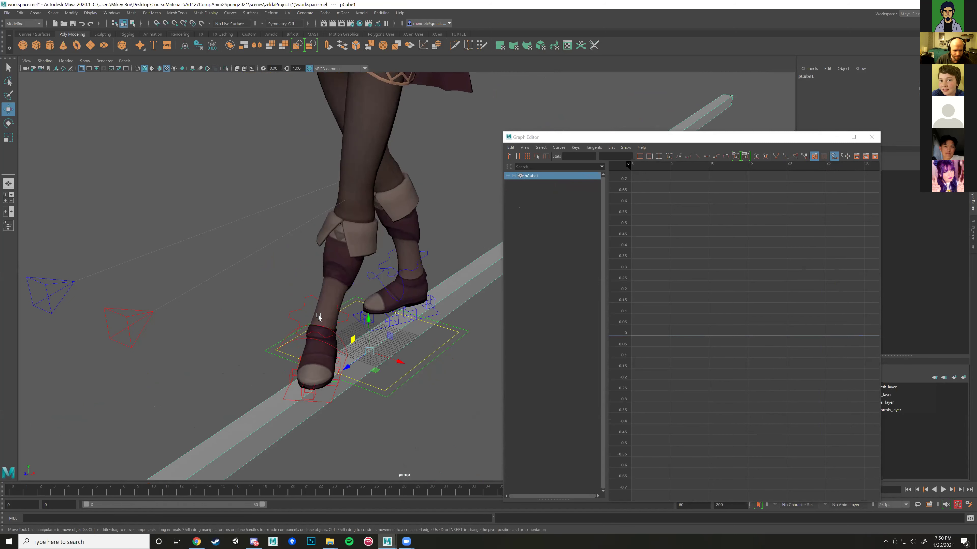
{"action": "left_click", "coordinate": [294, 313]}
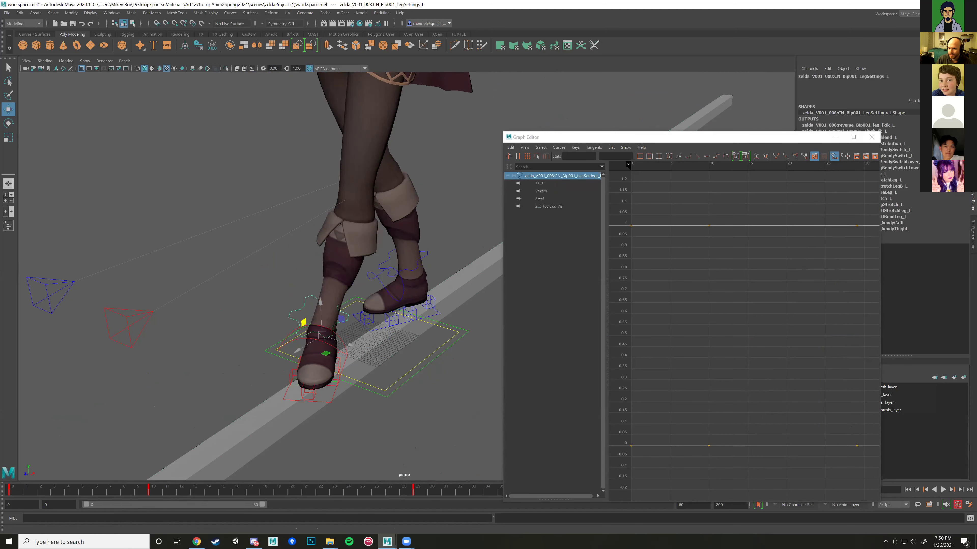
{"action": "left_click_drag", "start_coordinate": [728, 117], "coordinate": [434, 276], "text": "alt"}
{"action": "left_click", "coordinate": [451, 271], "text": "shift"}
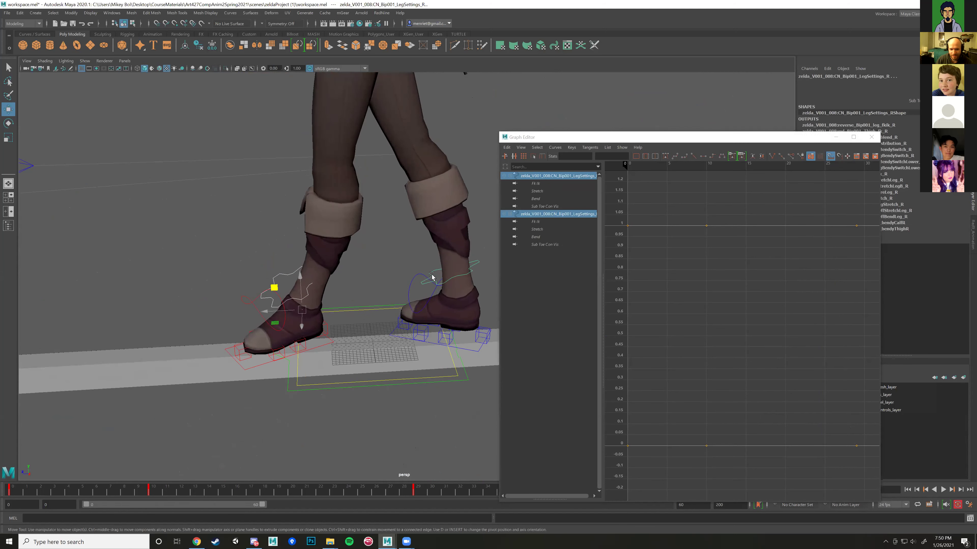
Step: Try lowering the COG control at frame 50 to bend the knees, and undo the moves
{"action": "middle_click_drag", "start_coordinate": [348, 162], "coordinate": [354, 308], "text": "alt"}
{"action": "left_click", "coordinate": [326, 178]}
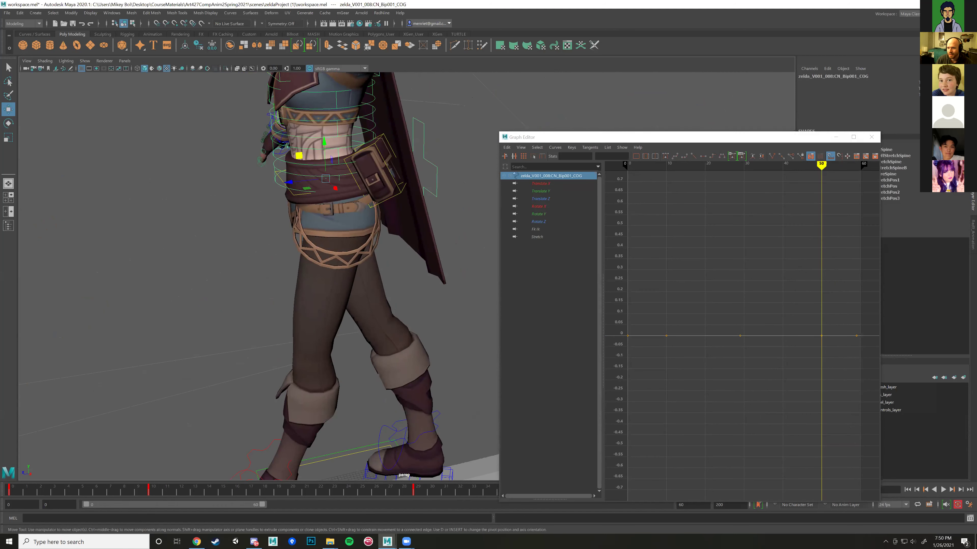
{"action": "left_click_drag", "start_coordinate": [457, 144], "coordinate": [276, 214], "text": "alt"}
{"action": "right_click_drag", "start_coordinate": [302, 208], "coordinate": [337, 282], "text": "alt"}
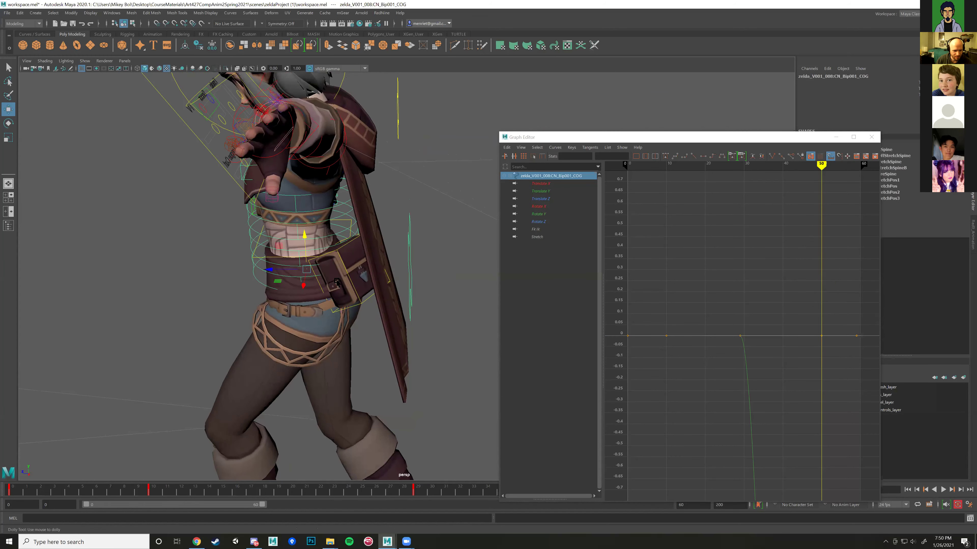
{"action": "key", "text": "ctrl+z"}
{"action": "key", "text": "ctrl+z"}
{"action": "key", "text": "ctrl+z"}
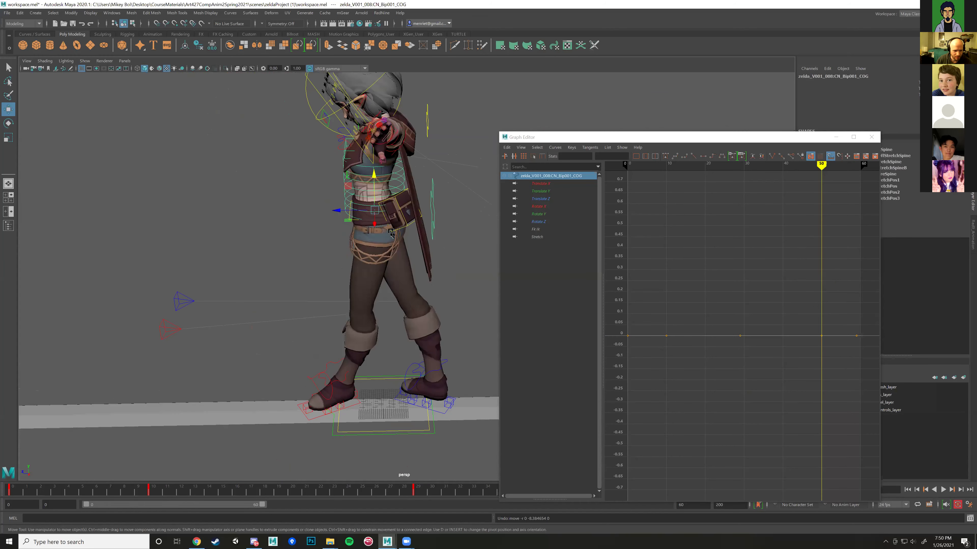
{"action": "left_click_drag", "start_coordinate": [390, 233], "coordinate": [358, 198], "text": "alt"}
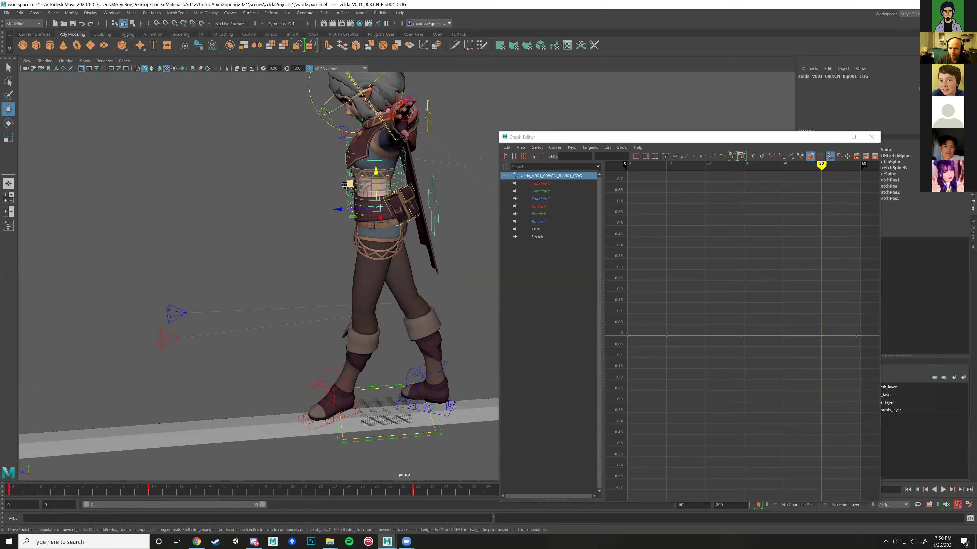
{"action": "left_click_drag", "start_coordinate": [351, 185], "coordinate": [356, 198]}
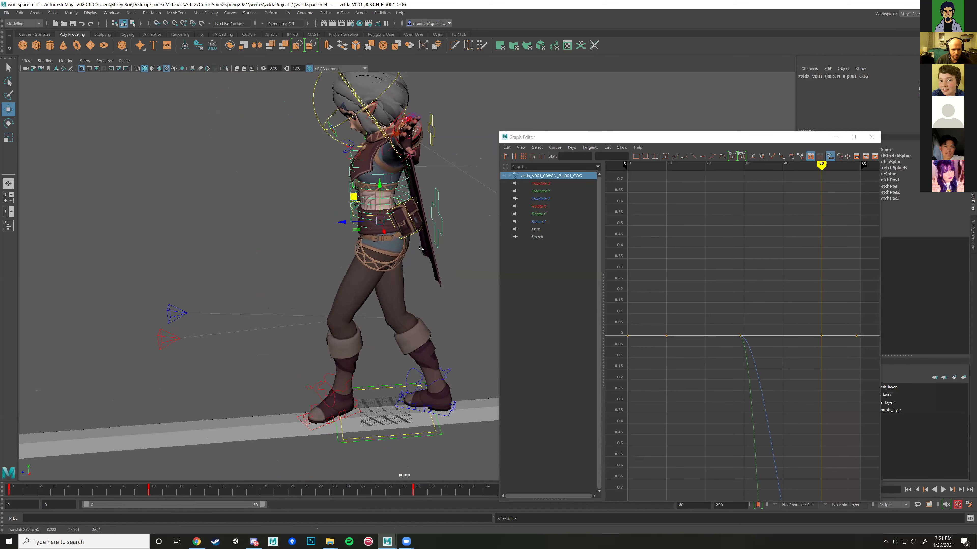
{"action": "key", "text": "ctrl+z"}
Step: Try moving and rotating the COG control, and undo the changes
{"action": "scroll", "coordinate": [429, 272], "scroll_direction": "down", "scroll_amount": 3}
{"action": "scroll", "coordinate": [431, 280], "scroll_direction": "up", "scroll_amount": 3}
{"action": "left_click_drag", "start_coordinate": [431, 280], "coordinate": [385, 223], "text": "alt"}
{"action": "left_click", "coordinate": [453, 215]}
{"action": "key", "text": "ctrl+z"}
{"action": "key", "text": "e"}
{"action": "key", "text": "ctrl+z"}
{"action": "scroll", "coordinate": [422, 203], "scroll_direction": "up", "scroll_amount": 3}
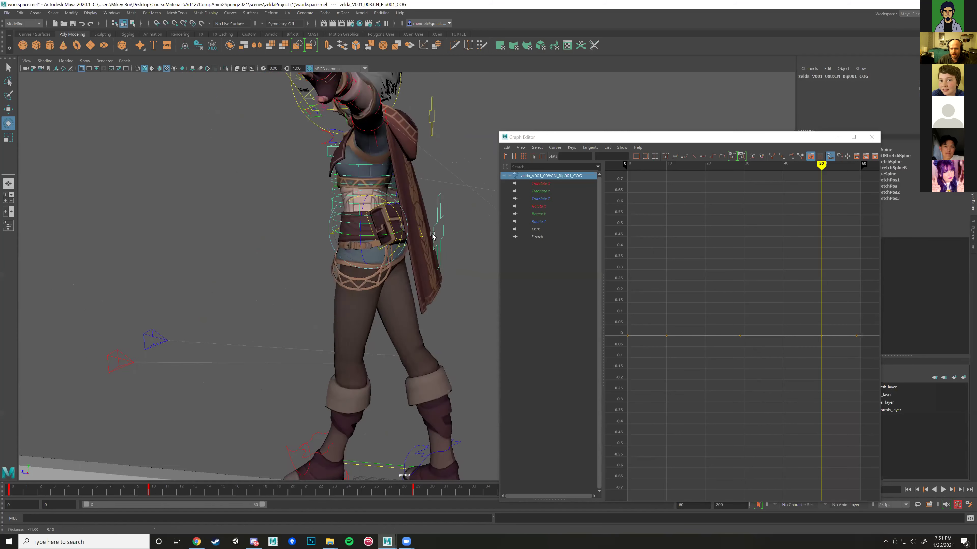
Step: Select the Core control at the waist and examine it against the torso from several angles
{"action": "scroll", "coordinate": [333, 237], "scroll_direction": "up", "scroll_amount": 5}
{"action": "left_click", "coordinate": [333, 238]}
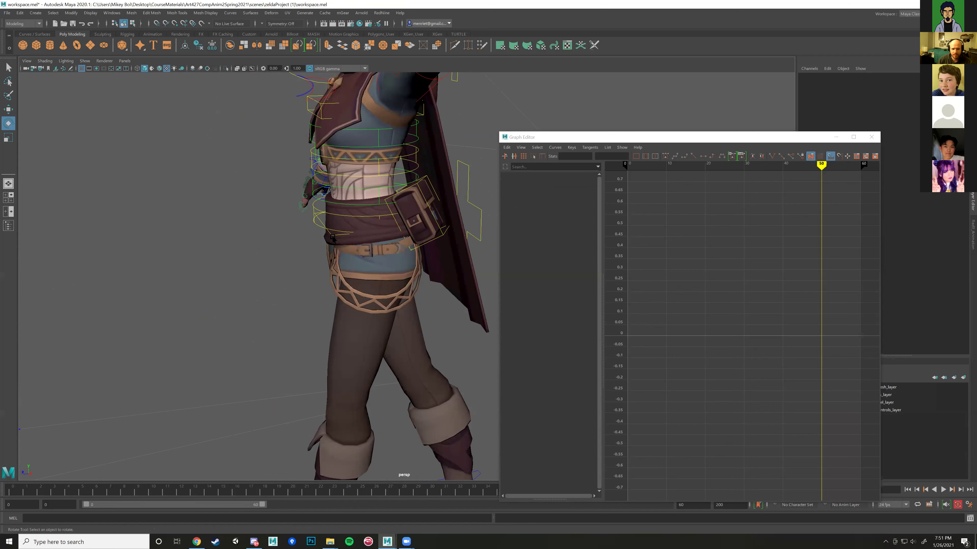
{"action": "left_click", "coordinate": [332, 238]}
{"action": "left_click_drag", "start_coordinate": [331, 238], "coordinate": [399, 209], "text": "alt"}
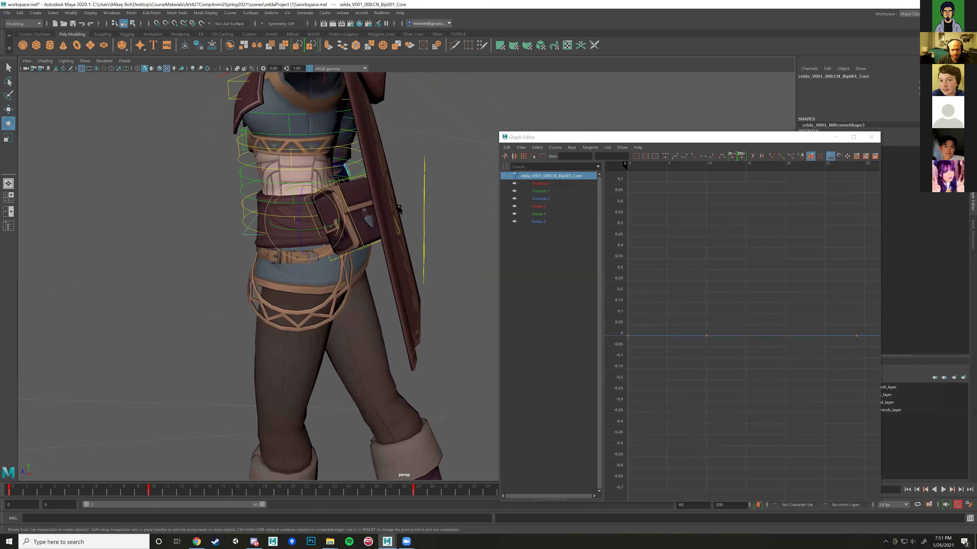
{"action": "scroll", "coordinate": [408, 174], "scroll_direction": "down", "scroll_amount": 5}
{"action": "left_click_drag", "start_coordinate": [408, 174], "coordinate": [420, 135], "text": "alt"}
{"action": "left_click", "coordinate": [416, 180]}
{"action": "left_click_drag", "start_coordinate": [417, 180], "coordinate": [363, 258], "text": "alt"}
{"action": "left_click", "coordinate": [412, 276]}
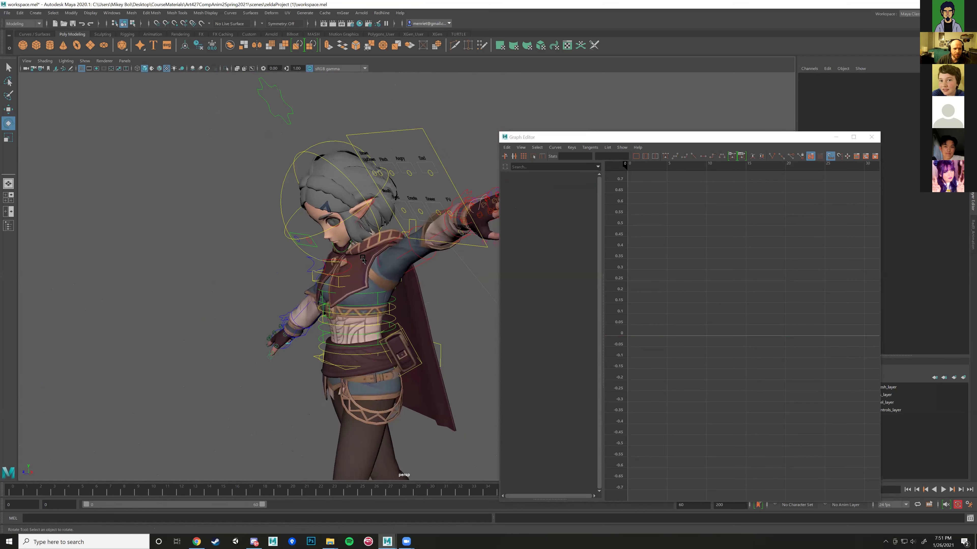
Step: Set Core Control Vis to 0 on the Settings control above the character's head at frame 50
{"action": "left_click", "coordinate": [285, 102]}
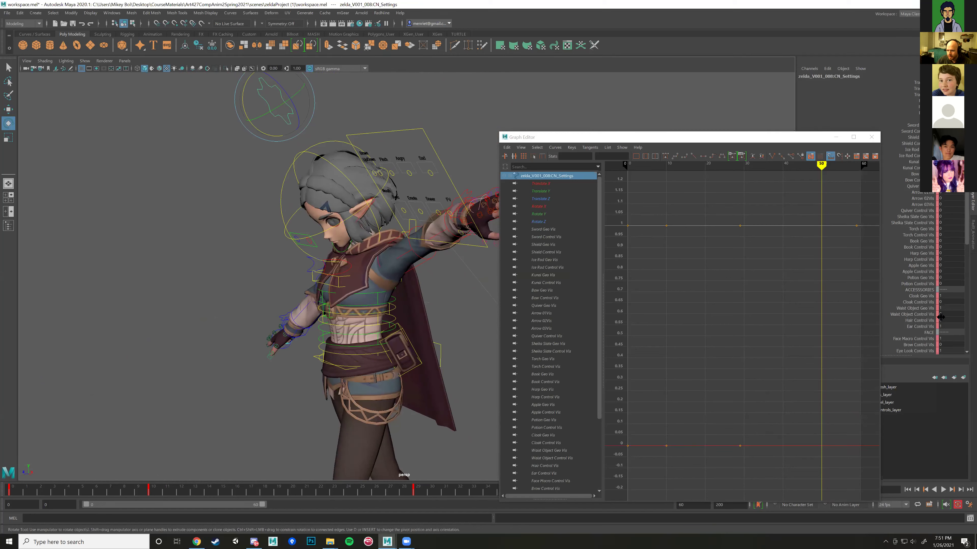
{"action": "scroll", "coordinate": [946, 349], "scroll_direction": "down", "scroll_amount": 5}
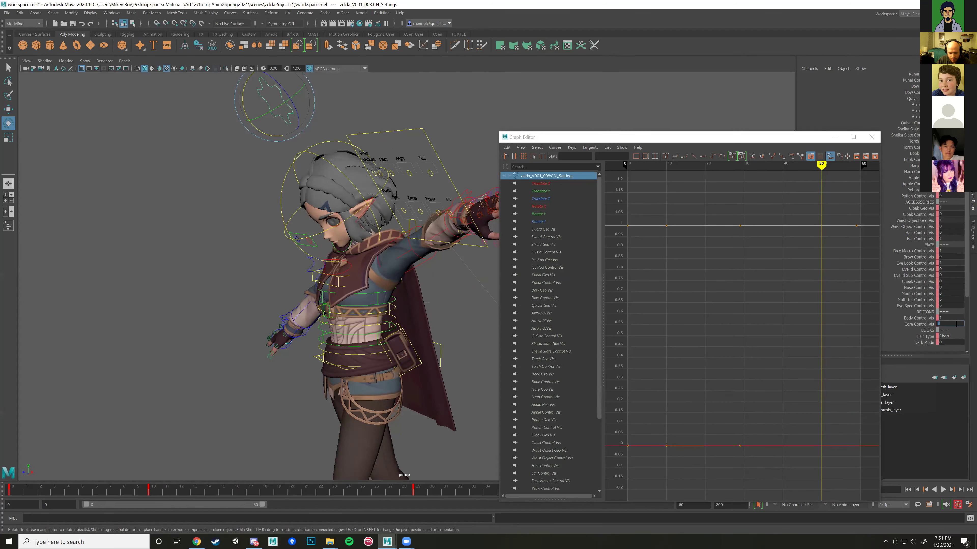
{"action": "type", "text": "0"}
{"action": "key", "text": "Return"}
Step: Move the Graph Editor clear of the timeline and delete all of the Settings control's keys at value 1
{"action": "left_click_drag", "start_coordinate": [408, 374], "coordinate": [484, 376], "text": "alt"}
{"action": "scroll", "coordinate": [566, 374], "scroll_direction": "down", "scroll_amount": 4}
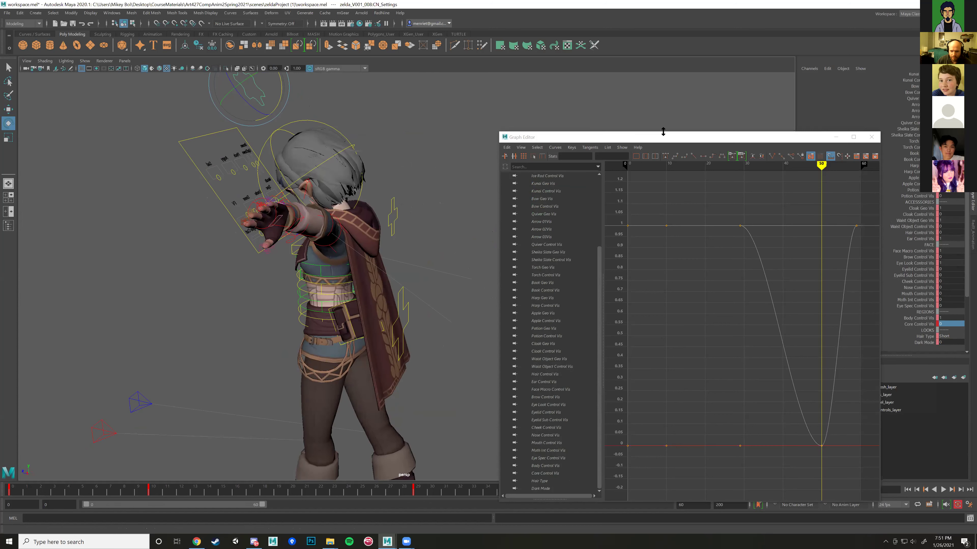
{"action": "left_click_drag", "start_coordinate": [671, 137], "coordinate": [661, 59]}
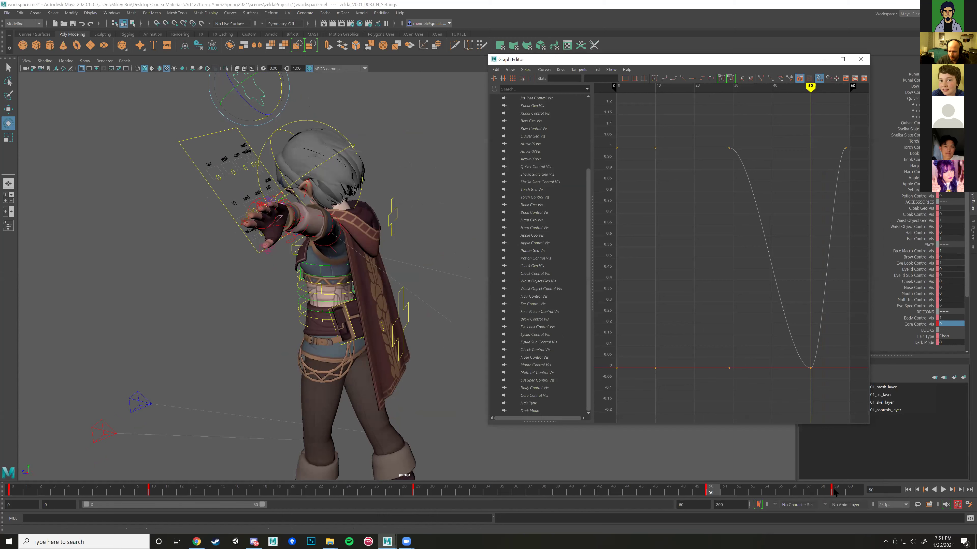
{"action": "left_click_drag", "start_coordinate": [852, 122], "coordinate": [613, 177]}
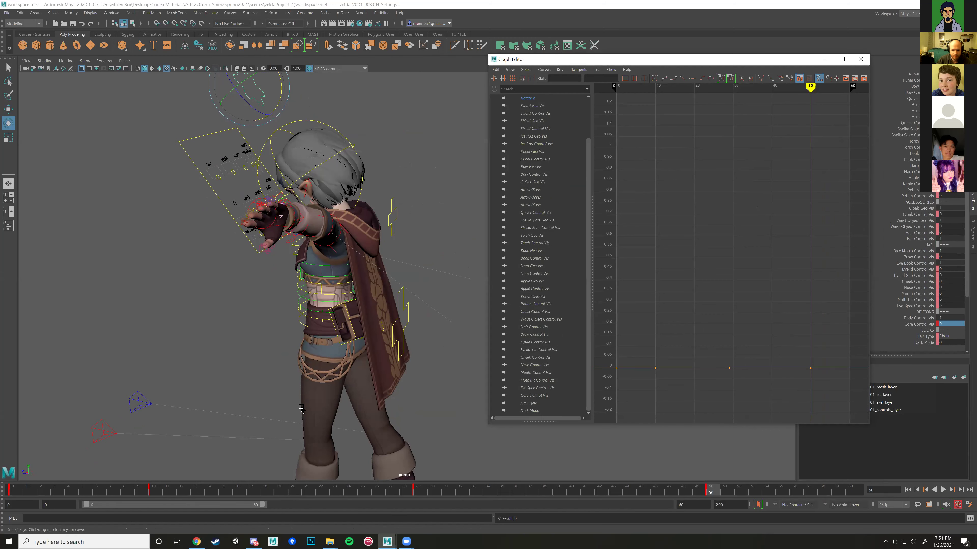
Step: Select the COG control and lower it at frames 0 and 10 so the character's knees bend
{"action": "left_click_drag", "start_coordinate": [459, 295], "coordinate": [307, 321], "text": "alt"}
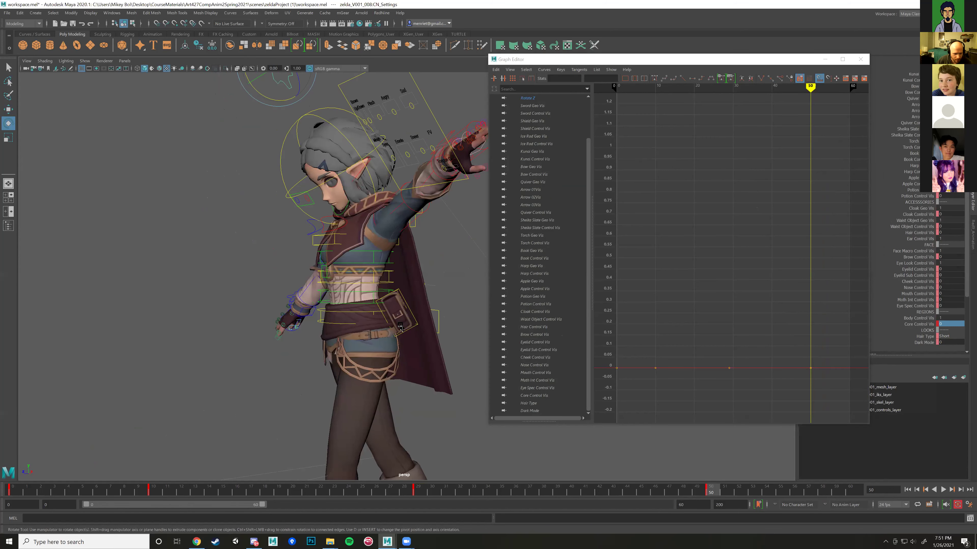
{"action": "left_click_drag", "start_coordinate": [400, 328], "coordinate": [381, 392], "text": "alt"}
{"action": "left_click", "coordinate": [380, 325]}
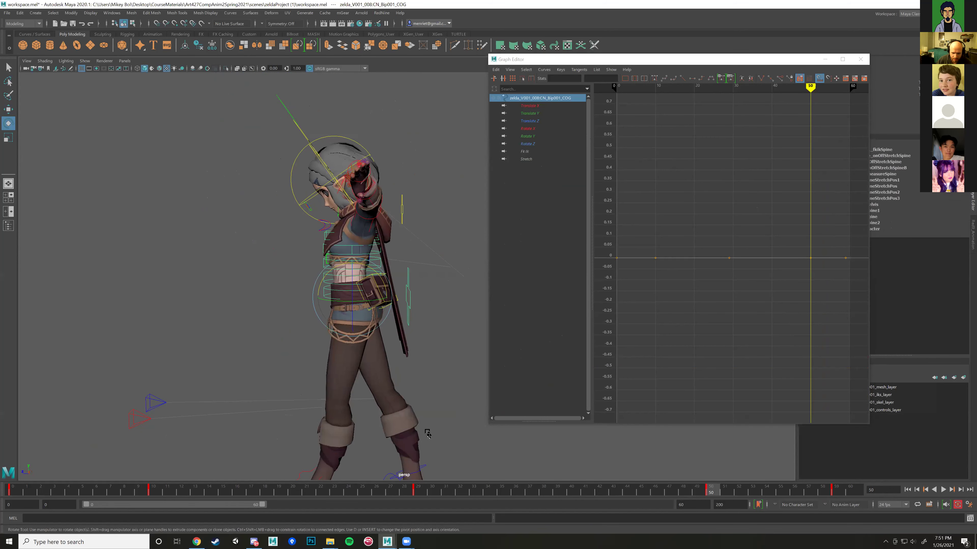
{"action": "left_click_drag", "start_coordinate": [399, 345], "coordinate": [368, 223], "text": "alt"}
{"action": "key", "text": "w"}
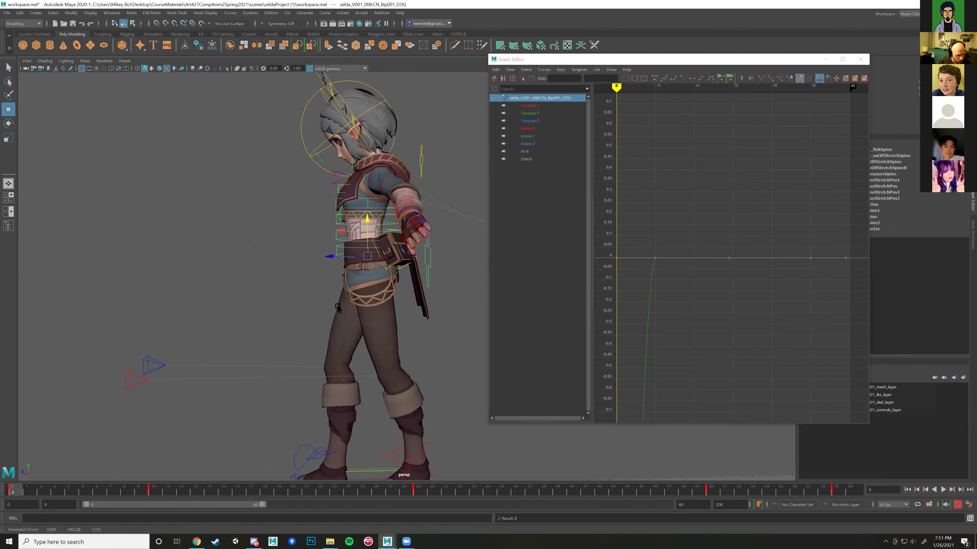
{"action": "key", "text": "."}
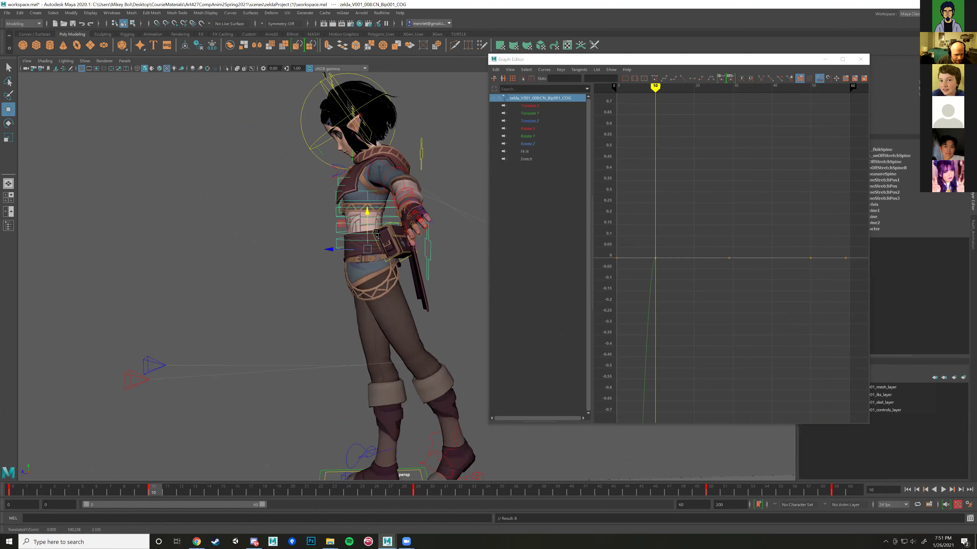
{"action": "left_click_drag", "start_coordinate": [366, 216], "coordinate": [369, 230]}
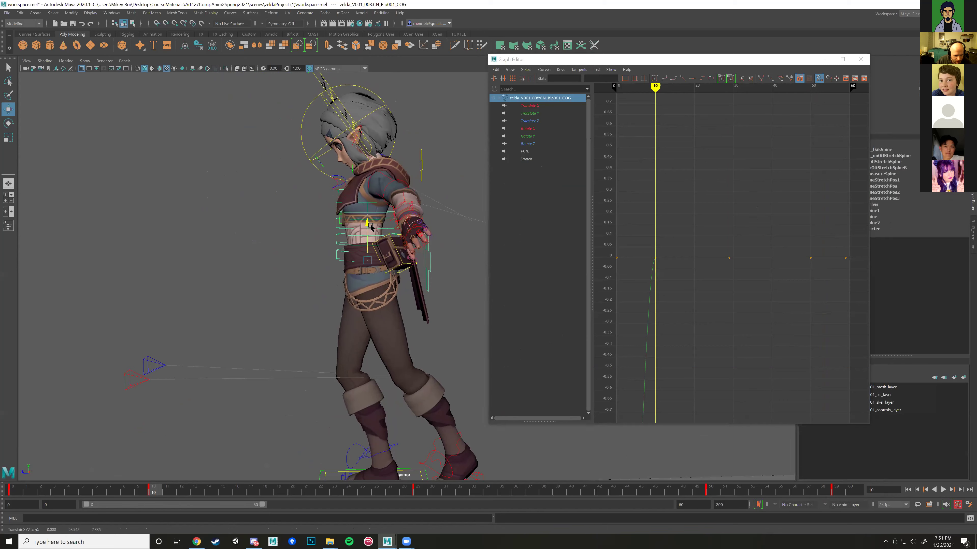
Step: Lower the COG control at frames 29 and 50 to match, playing the animation between the two adjustments
{"action": "left_click_drag", "start_coordinate": [372, 233], "coordinate": [385, 212], "text": "alt"}
{"action": "scroll", "coordinate": [426, 219], "scroll_direction": "up", "scroll_amount": 5}
{"action": "key", "text": "period"}
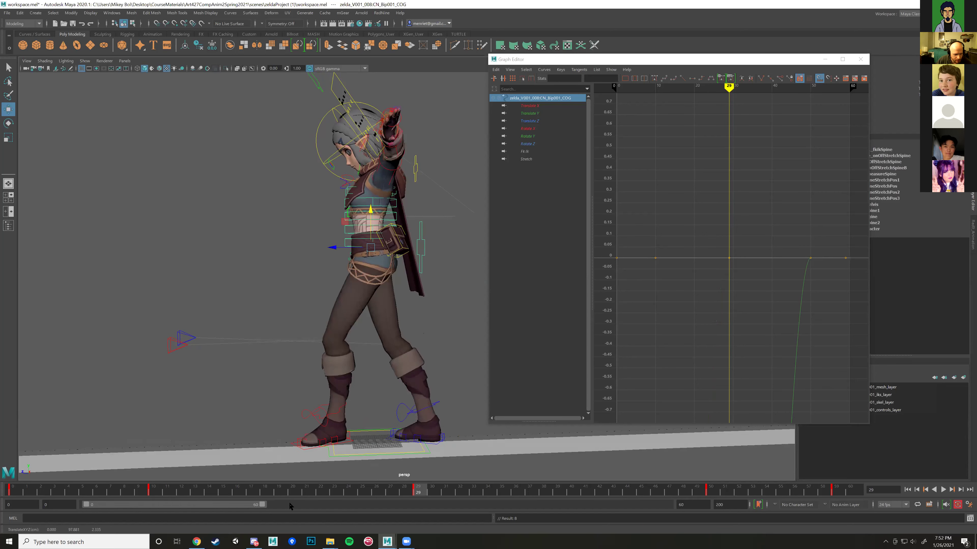
{"action": "left_click", "coordinate": [100, 494]}
{"action": "key", "text": "alt+v"}
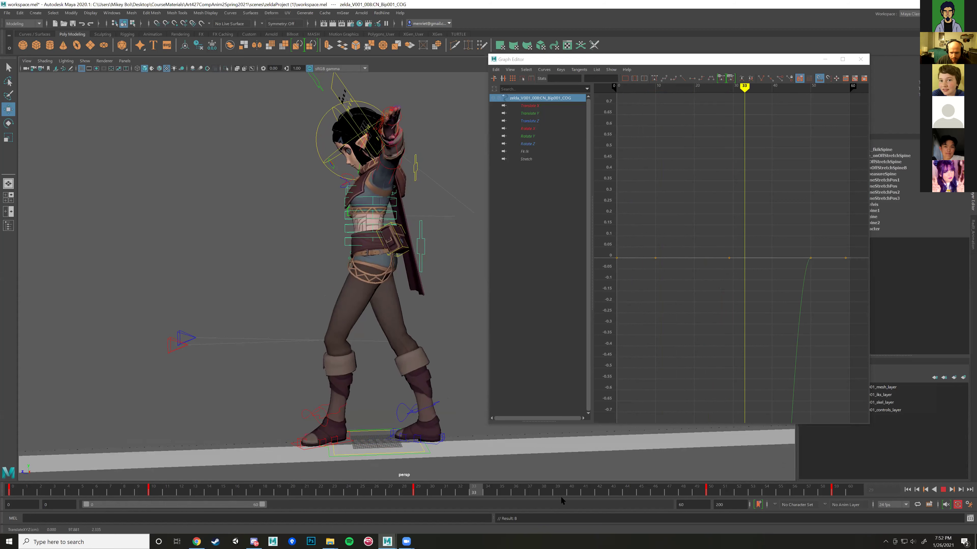
{"action": "key", "text": "alt+v"}
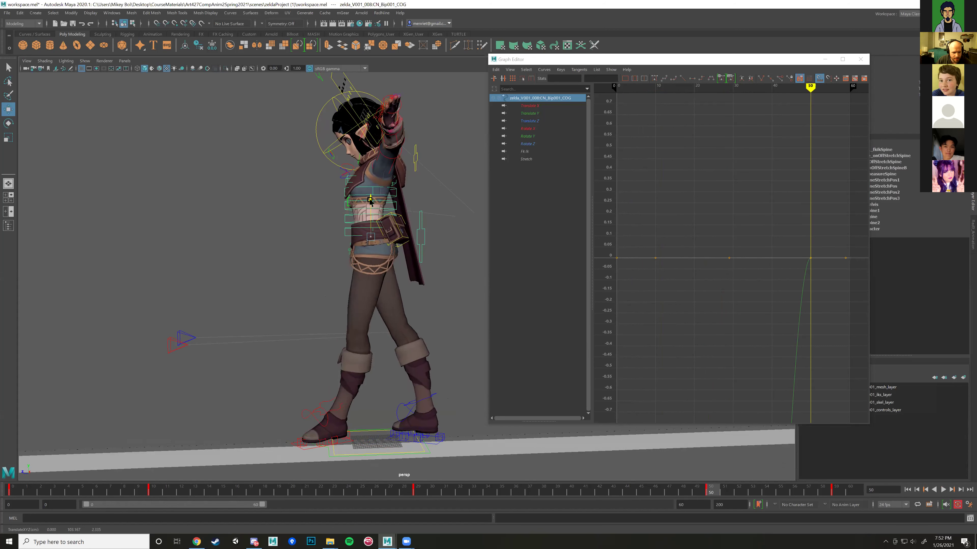
{"action": "left_click_drag", "start_coordinate": [369, 208], "coordinate": [371, 209]}
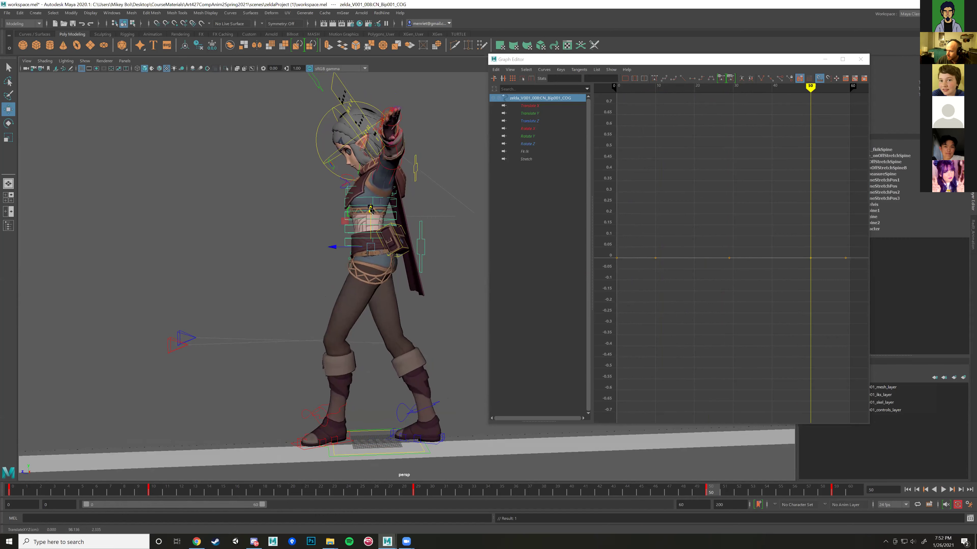
Step: Select the Spine2, Spine1 and Spine FK controls together with the Pelvis and COG controls at frame 50
{"action": "scroll", "coordinate": [365, 269], "scroll_direction": "up", "scroll_amount": 3}
{"action": "scroll", "coordinate": [361, 270], "scroll_direction": "down", "scroll_amount": 3}
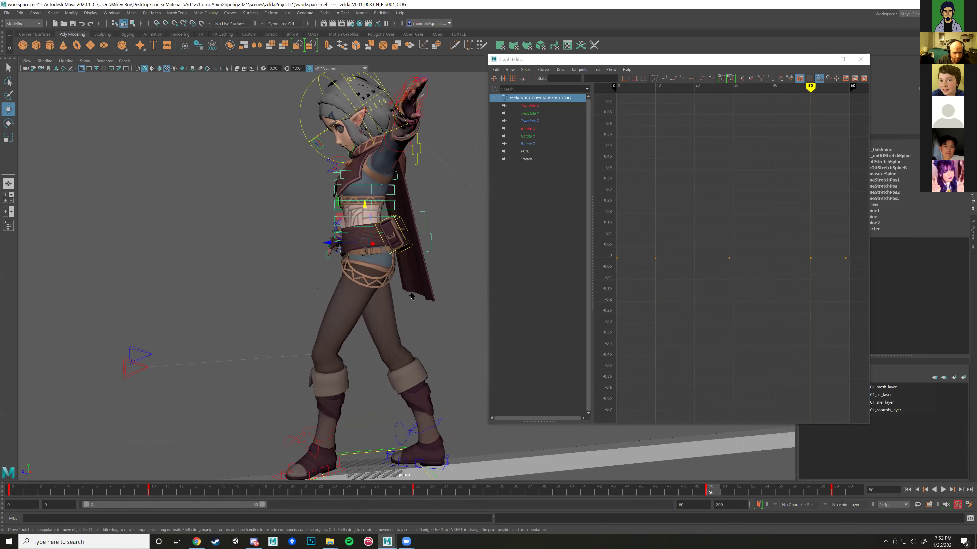
{"action": "scroll", "coordinate": [349, 273], "scroll_direction": "up", "scroll_amount": 5}
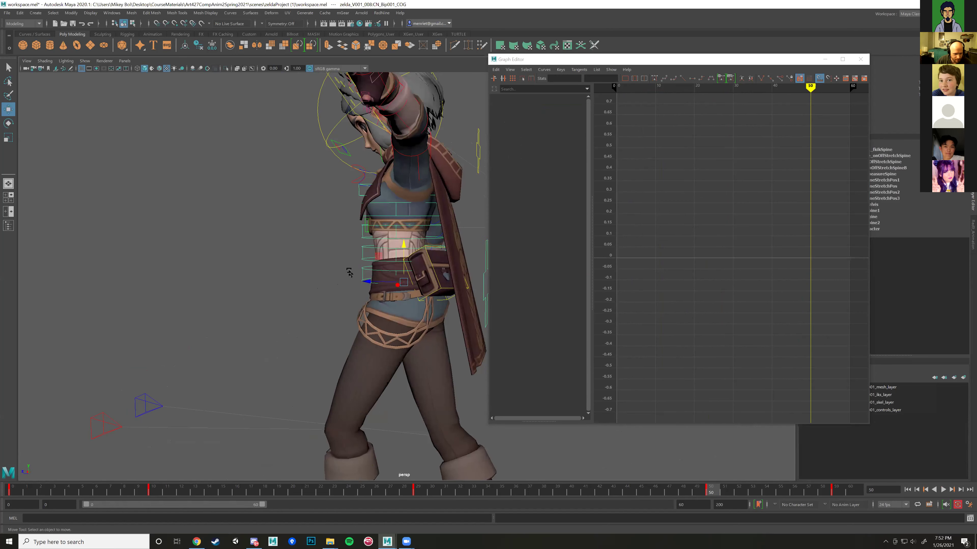
{"action": "left_click", "coordinate": [363, 270]}
{"action": "left_click_drag", "start_coordinate": [363, 270], "coordinate": [435, 263], "text": "alt"}
{"action": "left_click", "coordinate": [419, 235]}
{"action": "left_click", "coordinate": [434, 239]}
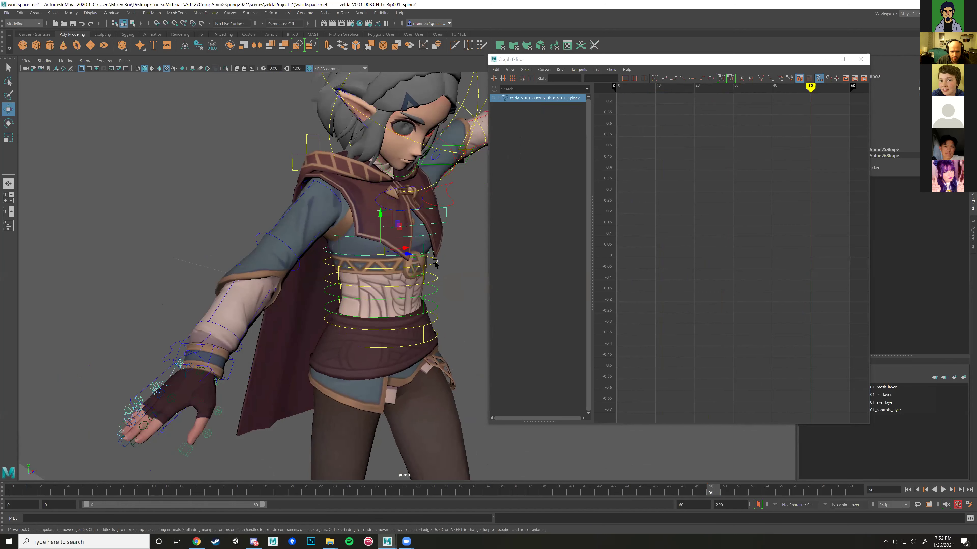
{"action": "left_click", "coordinate": [434, 291], "text": "shift"}
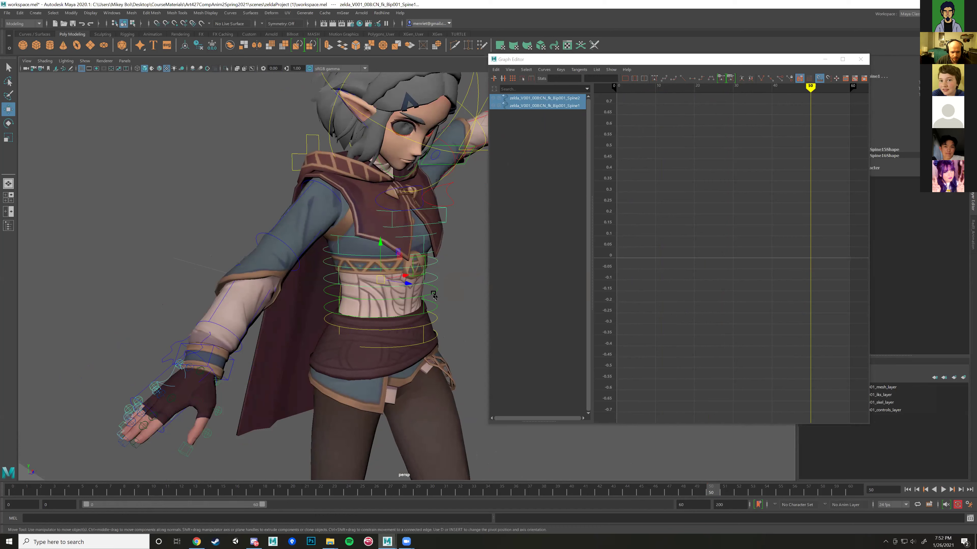
{"action": "left_click", "coordinate": [433, 295], "text": "shift"}
{"action": "left_click_drag", "start_coordinate": [434, 295], "coordinate": [408, 351], "text": "alt"}
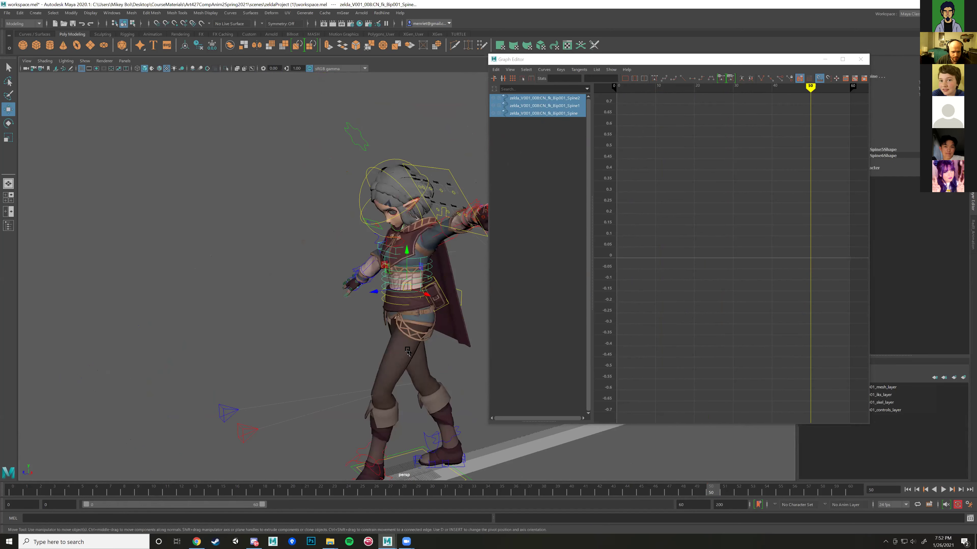
{"action": "scroll", "coordinate": [380, 310], "scroll_direction": "up", "scroll_amount": 3}
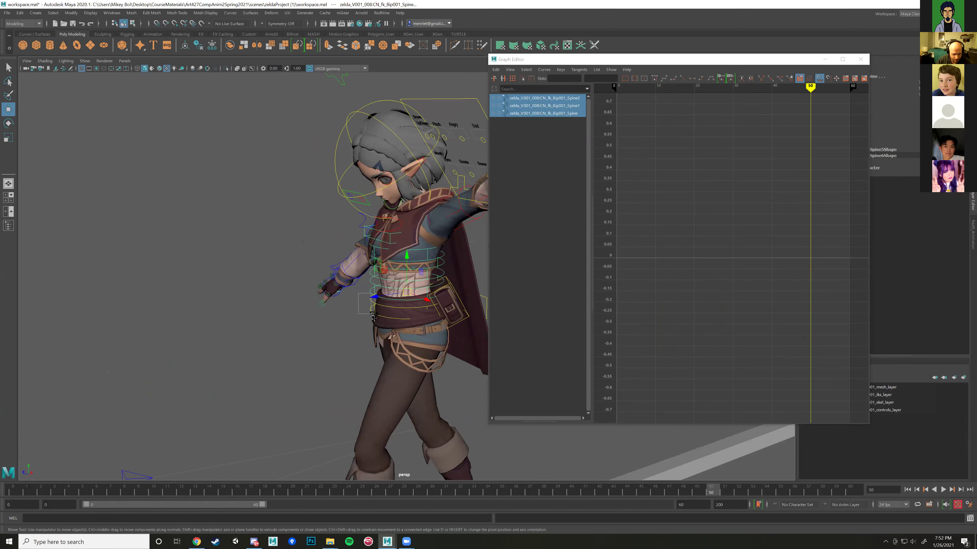
{"action": "left_click_drag", "start_coordinate": [374, 316], "coordinate": [428, 294], "text": "shift"}
{"action": "left_click", "coordinate": [431, 298], "text": "shift"}
Step: Key the selected spine, pelvis and COG controls on the existing key poses at frames 50, 29, 10 and 0
{"action": "key", "text": "comma"}
{"action": "key", "text": "comma"}
{"action": "key", "text": "comma"}
{"action": "key", "text": "period"}
{"action": "key", "text": "period"}
{"action": "key", "text": "comma"}
{"action": "key", "text": "comma"}
{"action": "left_click_drag", "start_coordinate": [383, 310], "coordinate": [291, 458], "text": "alt"}
{"action": "left_click", "coordinate": [430, 283]}
{"action": "left_click", "coordinate": [441, 291]}
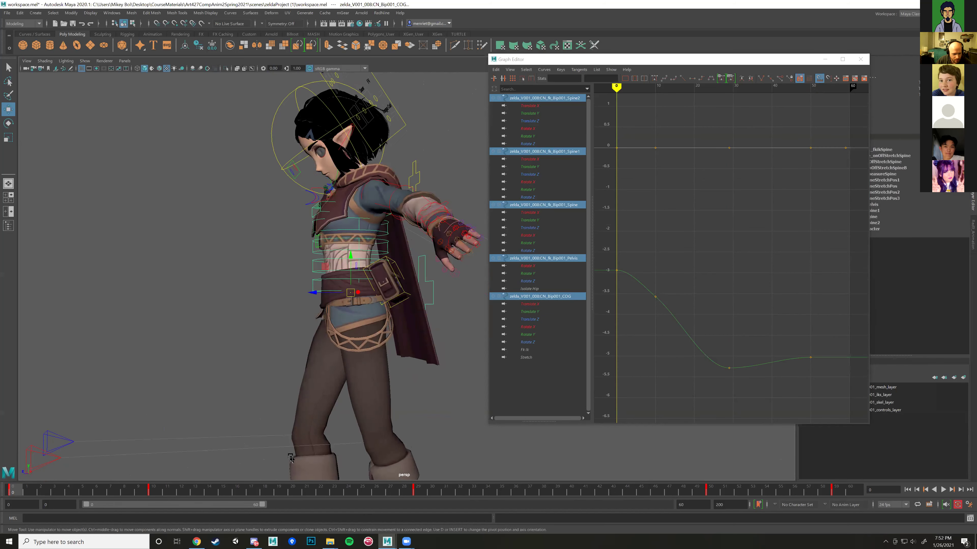
Step: Step through the Tight Rope walk in the YouTube reference in Chrome to study the body rotation, and return to Maya
{"action": "left_click", "coordinate": [196, 540]}
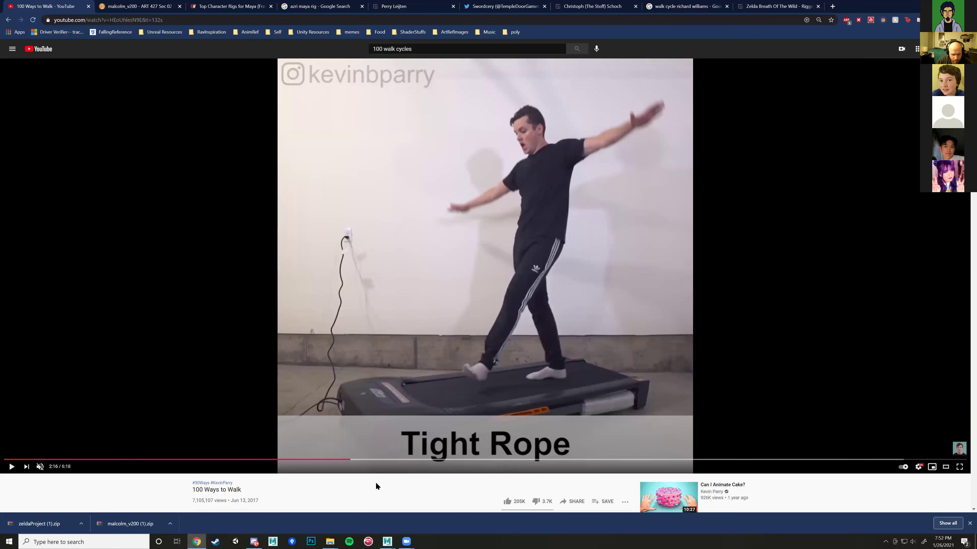
{"action": "key", "text": "comma"}
{"action": "key", "text": "comma"}
{"action": "key", "text": "comma"}
{"action": "key", "text": "comma"}
{"action": "key", "text": "comma"}
{"action": "key", "text": "comma"}
{"action": "key", "text": "comma"}
{"action": "key", "text": "comma"}
{"action": "key", "text": "comma"}
{"action": "key", "text": "comma"}
{"action": "key", "text": "comma"}
{"action": "key", "text": "comma"}
{"action": "key", "text": "comma"}
{"action": "key", "text": "comma"}
{"action": "key", "text": "comma"}
{"action": "key", "text": "comma"}
{"action": "key", "text": "comma"}
{"action": "key", "text": "comma"}
{"action": "key", "text": "period"}
{"action": "key", "text": "period"}
{"action": "key", "text": "period"}
{"action": "key", "text": "period"}
{"action": "key", "text": "period"}
{"action": "key", "text": "period"}
{"action": "key", "text": "period"}
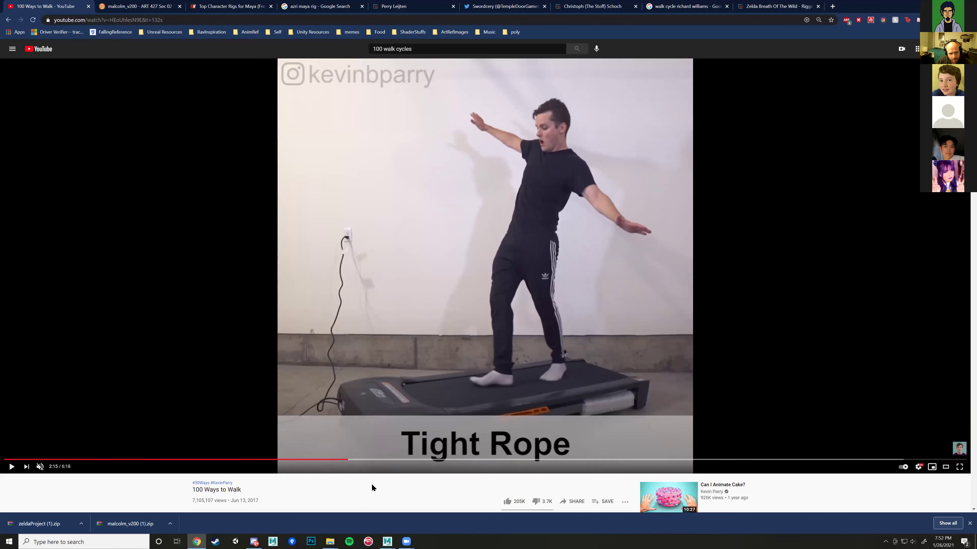
{"action": "left_click", "coordinate": [427, 500]}
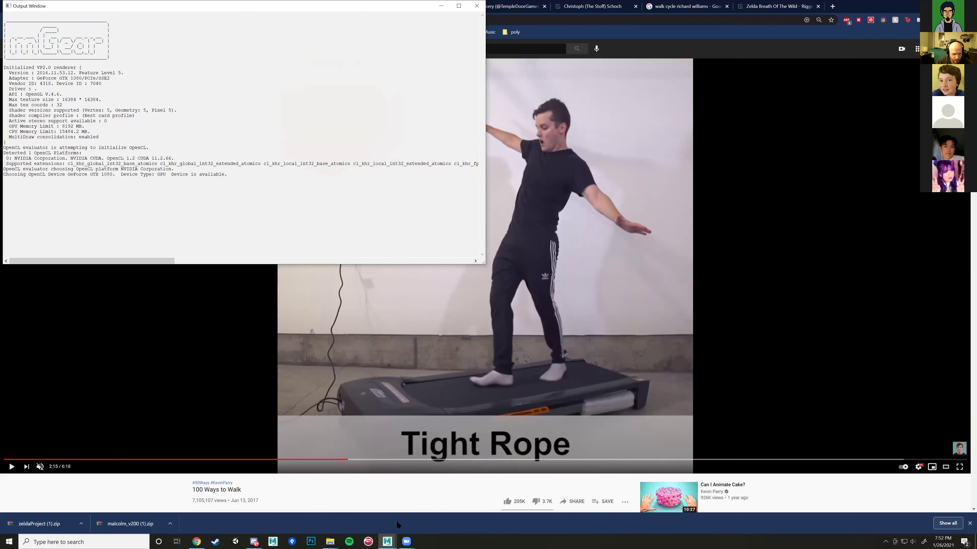
{"action": "mouse_move", "coordinate": [387, 542]}
{"action": "left_click", "coordinate": [374, 500]}
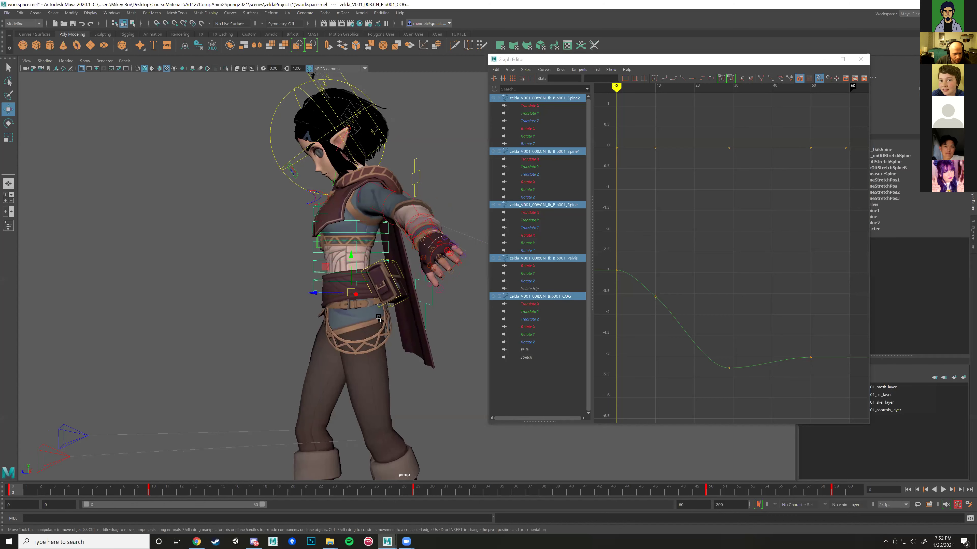
Step: Select only the COG control and rotate it at frame 0 to turn the hips and torso
{"action": "left_click", "coordinate": [418, 281]}
{"action": "key", "text": "e"}
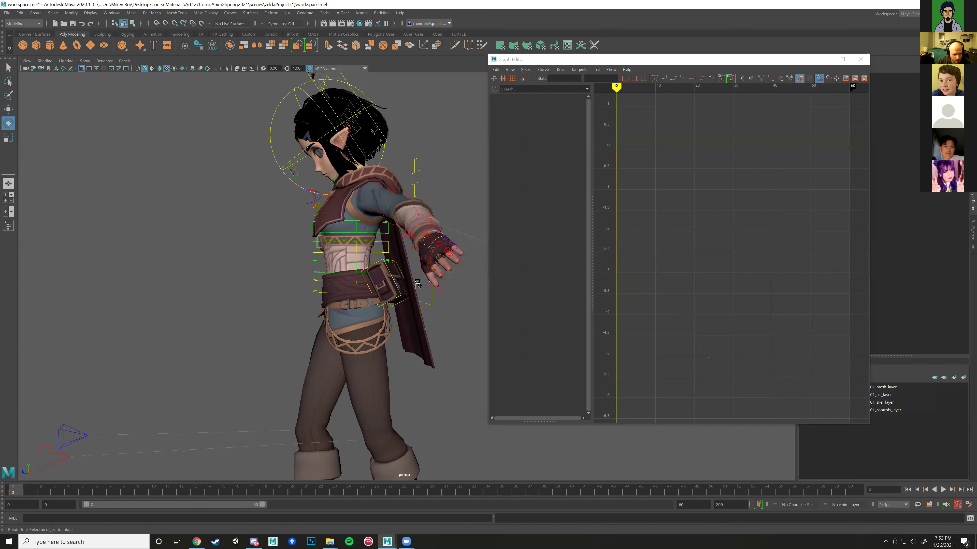
{"action": "left_click", "coordinate": [405, 272]}
{"action": "left_click_drag", "start_coordinate": [338, 260], "coordinate": [390, 268]}
{"action": "left_click_drag", "start_coordinate": [410, 307], "coordinate": [330, 257], "text": "alt"}
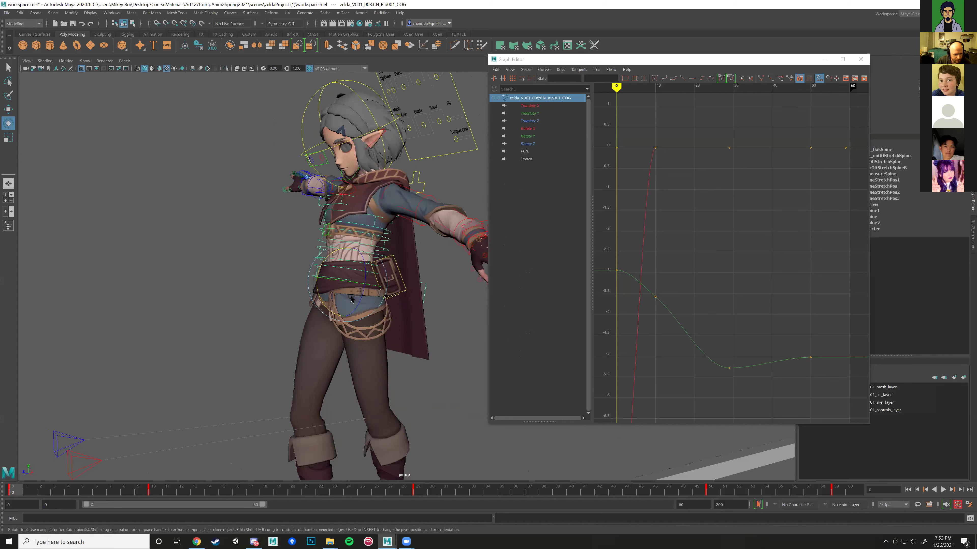
Step: Rotate the COG control at frame 10 to turn the body, and refine its rotation at frame 0
{"action": "key", "text": "period"}
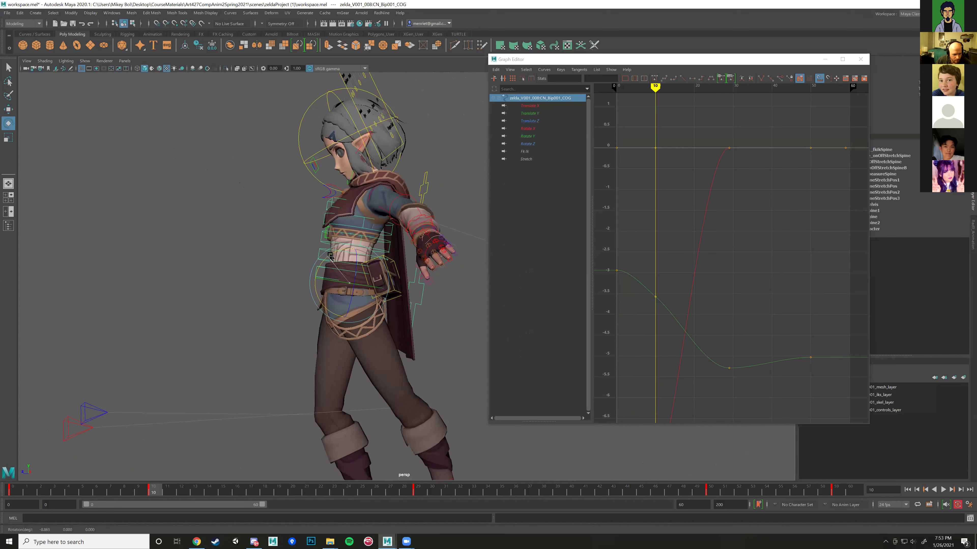
{"action": "left_click_drag", "start_coordinate": [343, 314], "coordinate": [357, 287], "text": "alt"}
{"action": "key", "text": "alt+shift+v"}
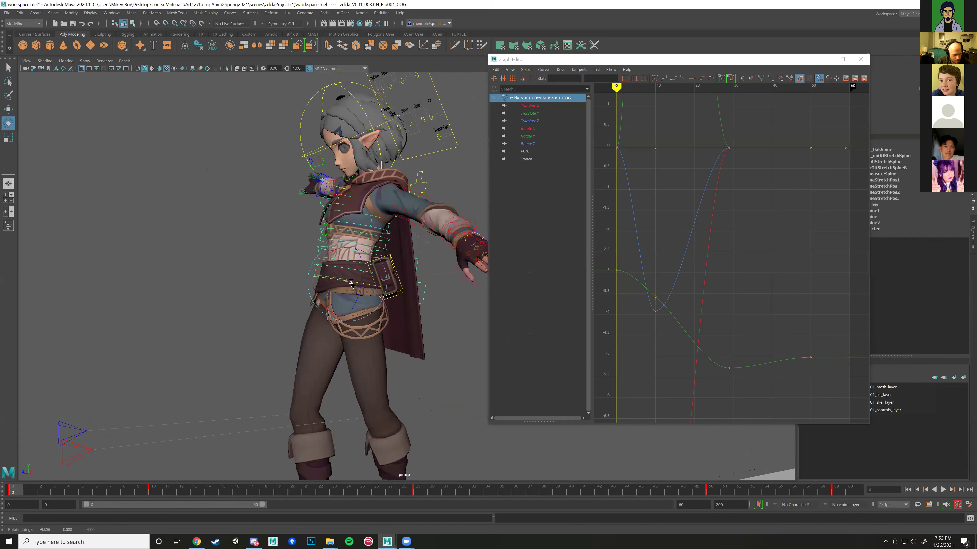
{"action": "key", "text": "."}
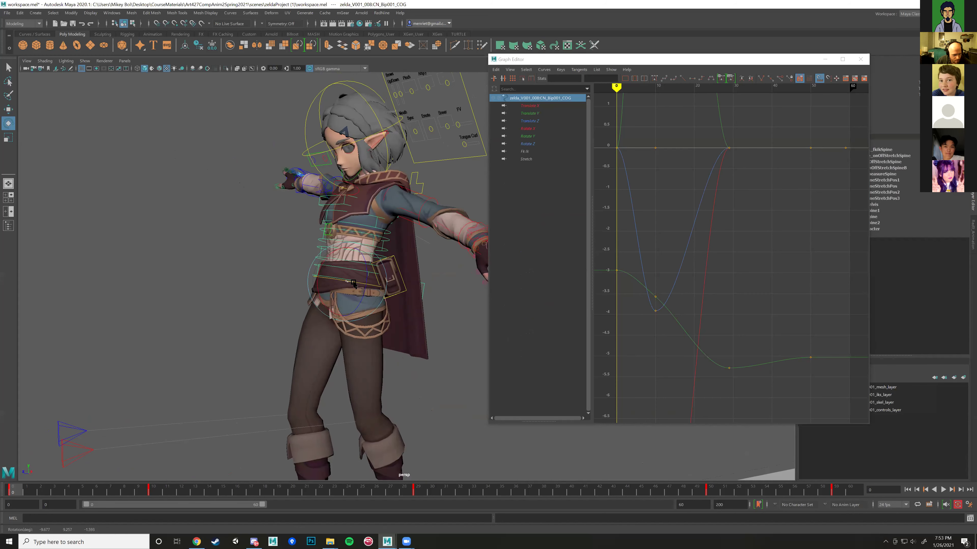
Step: Rotate the COG control at frame 29 to angle the hips and torso
{"action": "key", "text": "."}
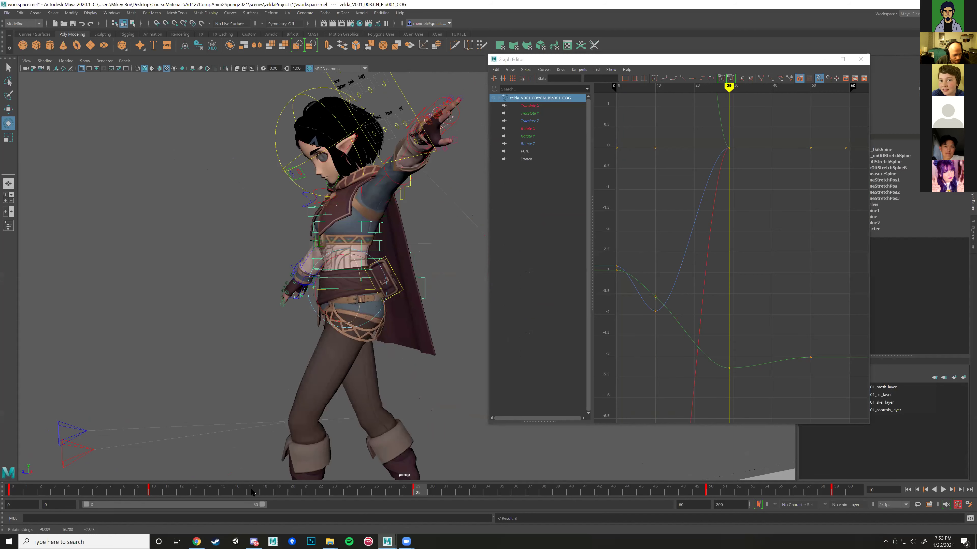
{"action": "left_click_drag", "start_coordinate": [346, 270], "coordinate": [365, 250], "text": "alt"}
{"action": "scroll", "coordinate": [383, 268], "scroll_direction": "up", "scroll_amount": 3}
{"action": "scroll", "coordinate": [348, 284], "scroll_direction": "down", "scroll_amount": 3}
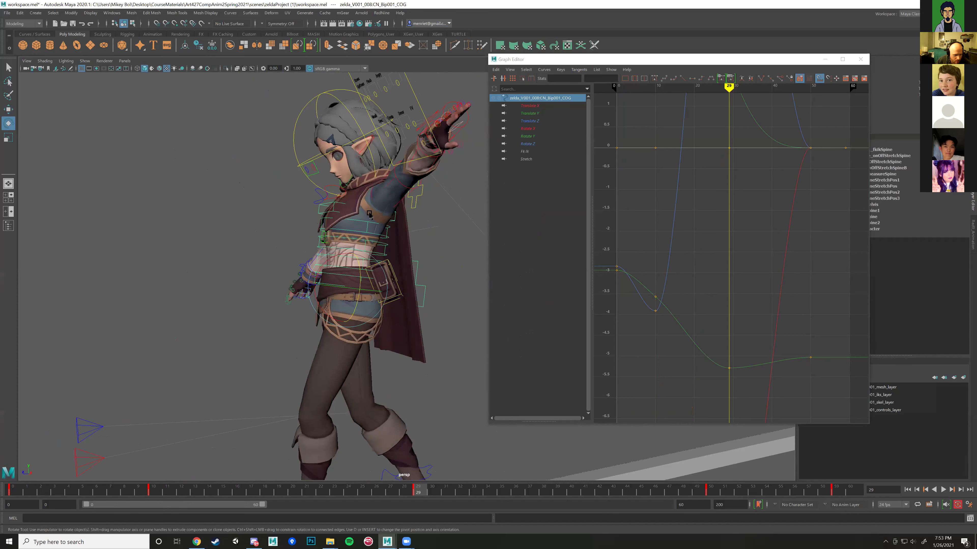
Step: Select the Spine1, Spine2 and Spine FK controls plus the COG and frame their animation curves
{"action": "scroll", "coordinate": [359, 195], "scroll_direction": "up", "scroll_amount": 3}
{"action": "left_click_drag", "start_coordinate": [359, 195], "coordinate": [325, 201]}
{"action": "scroll", "coordinate": [314, 213], "scroll_direction": "up", "scroll_amount": 4}
{"action": "left_click", "coordinate": [314, 213]}
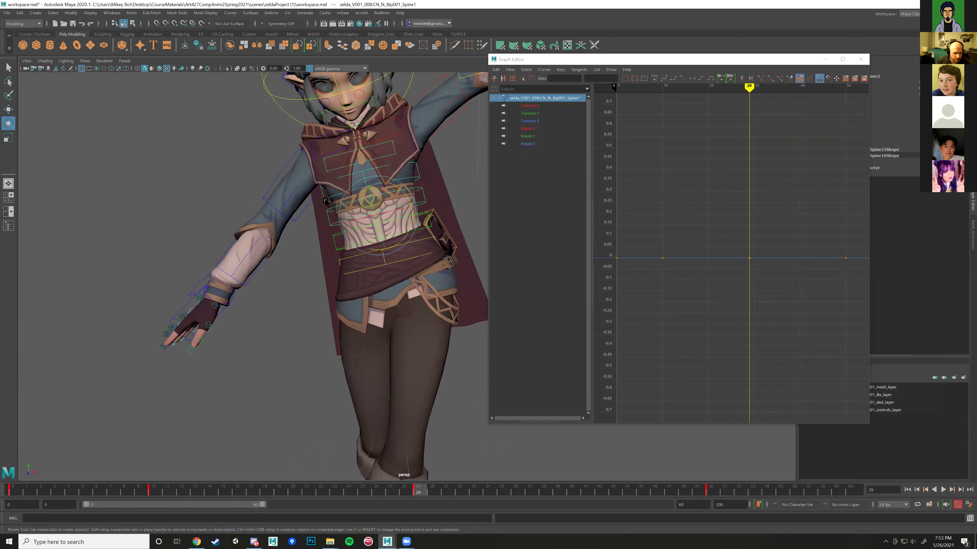
{"action": "left_click", "coordinate": [332, 234], "text": "shift"}
{"action": "left_click_drag", "start_coordinate": [402, 263], "coordinate": [421, 260], "text": "alt"}
{"action": "left_click", "coordinate": [299, 247], "text": "shift"}
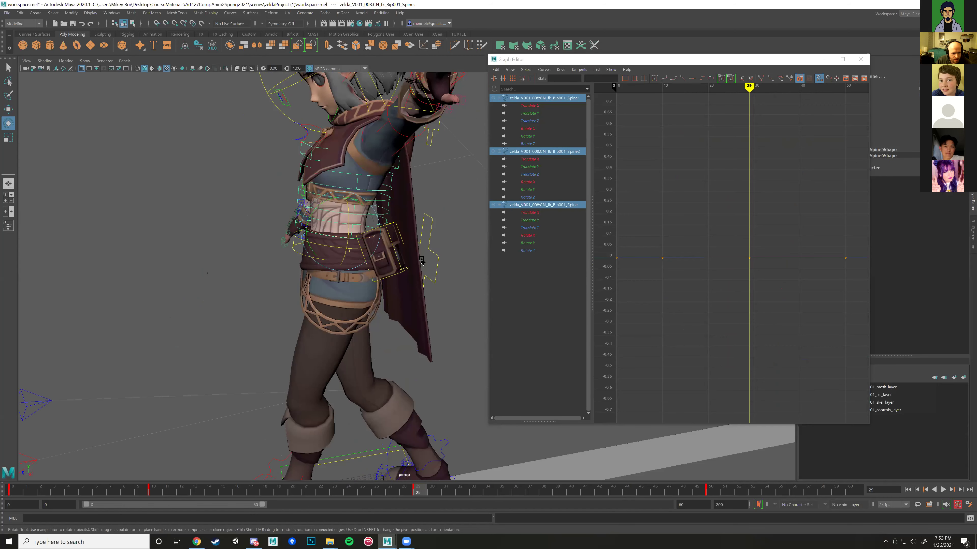
{"action": "left_click", "coordinate": [445, 275], "text": "shift"}
{"action": "key", "text": "f"}
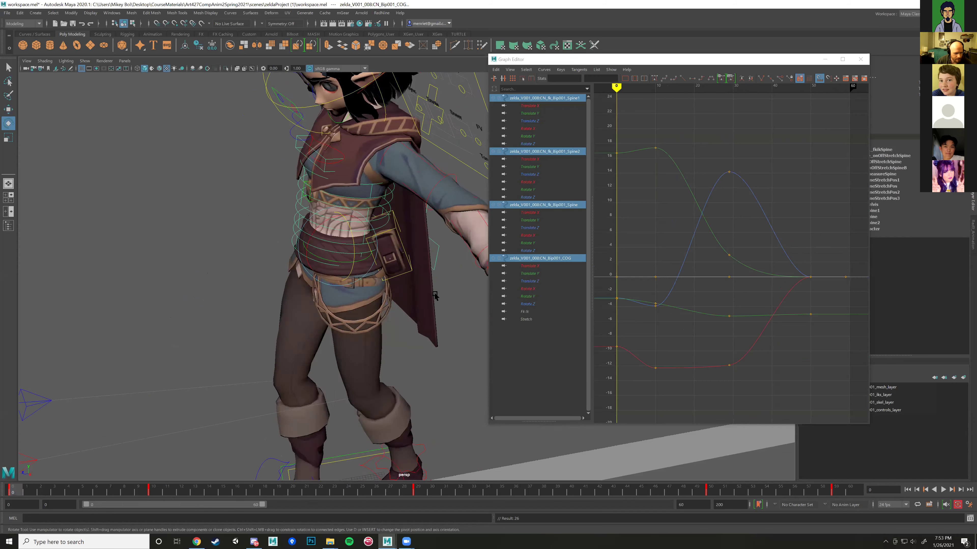
Step: Delete the keys from frame 50 through frame 59 on the selected FK spine and COG controls
{"action": "key", "text": "."}
{"action": "left_click_drag", "start_coordinate": [435, 294], "coordinate": [436, 283], "text": "alt"}
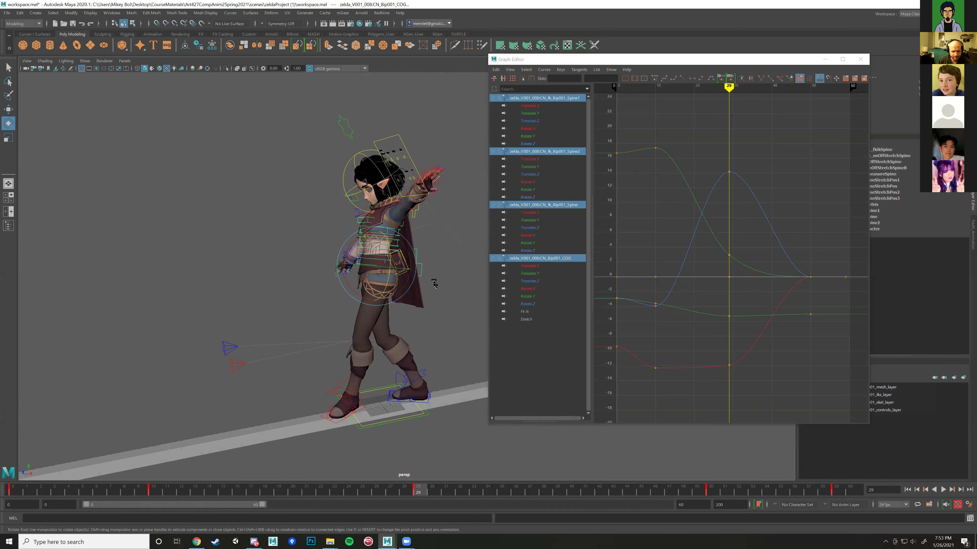
{"action": "key", "text": "."}
{"action": "left_click_drag", "start_coordinate": [454, 423], "coordinate": [443, 491], "text": "alt"}
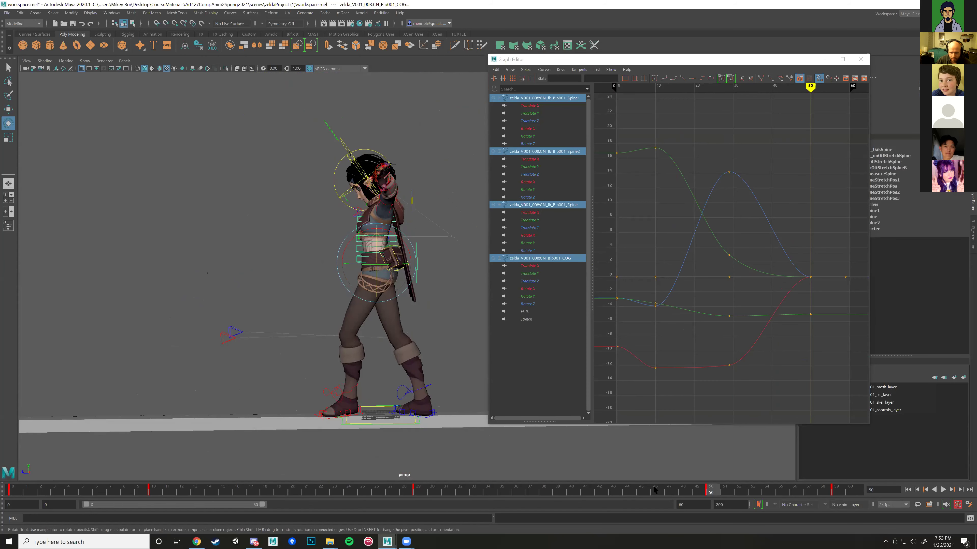
{"action": "left_click_drag", "start_coordinate": [709, 494], "coordinate": [832, 494], "text": "shift"}
{"action": "right_click", "coordinate": [833, 494]}
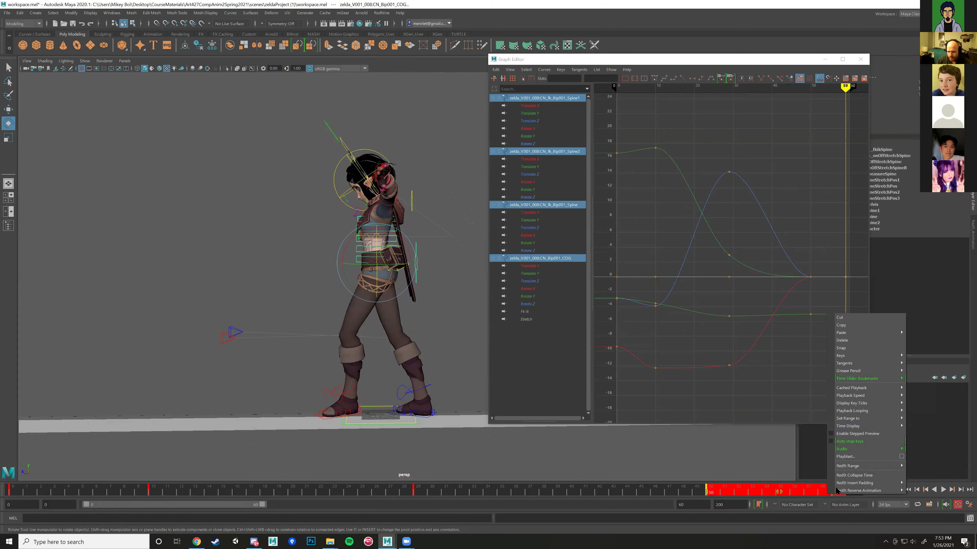
{"action": "left_click", "coordinate": [842, 340]}
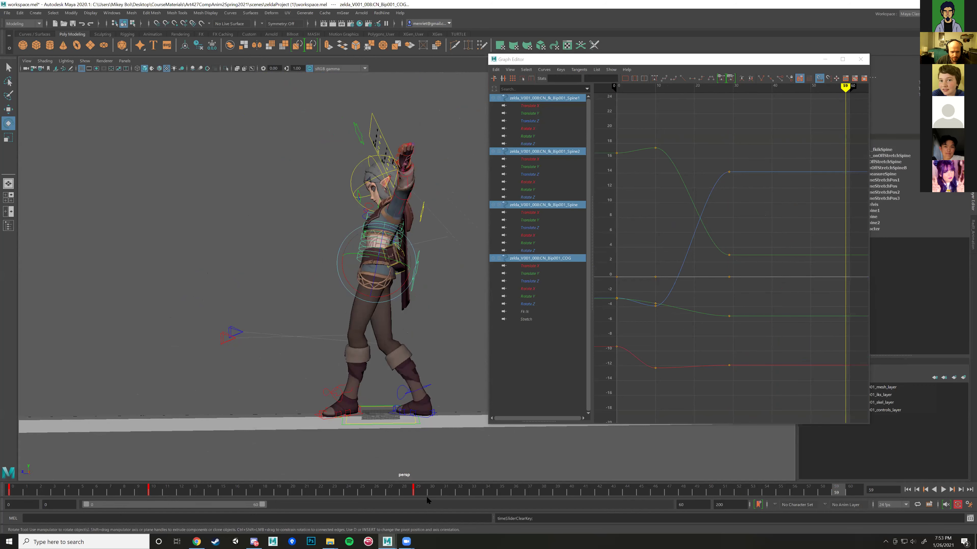
Step: Compare the pose at frame 34 with the Tight Rope reference video, and scrub on to frame 36 in Maya
{"action": "mouse_move", "coordinate": [431, 491]}
{"action": "left_mouse_down"}
{"action": "mouse_move", "coordinate": [31, 477]}
{"action": "mouse_move", "coordinate": [265, 468]}
{"action": "mouse_move", "coordinate": [488, 485]}
{"action": "left_mouse_up"}
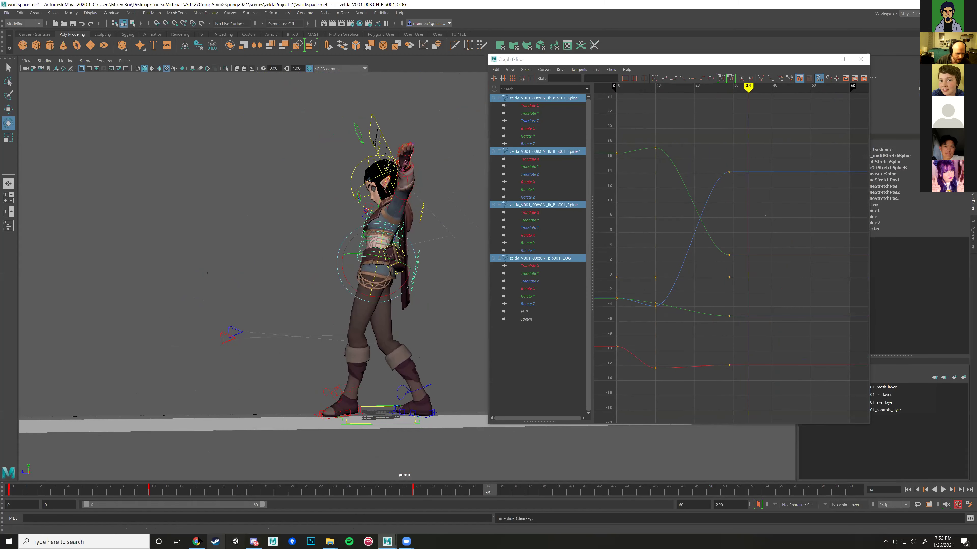
{"action": "left_click", "coordinate": [196, 542]}
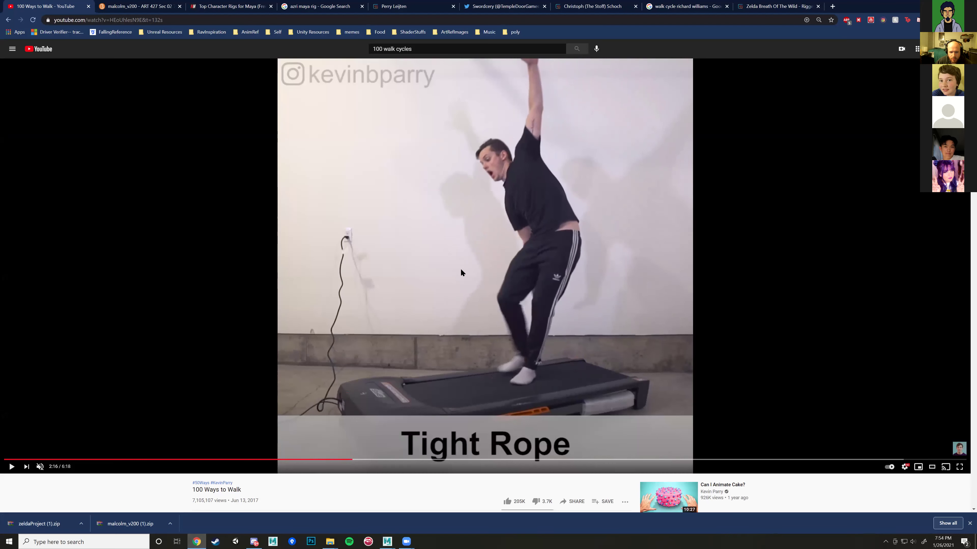
{"action": "left_click", "coordinate": [387, 541]}
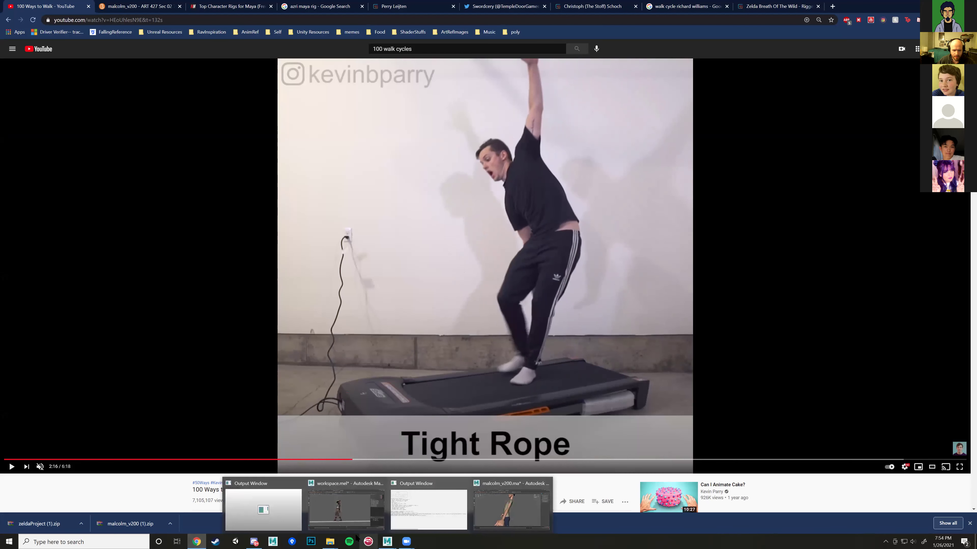
{"action": "left_click", "coordinate": [338, 515]}
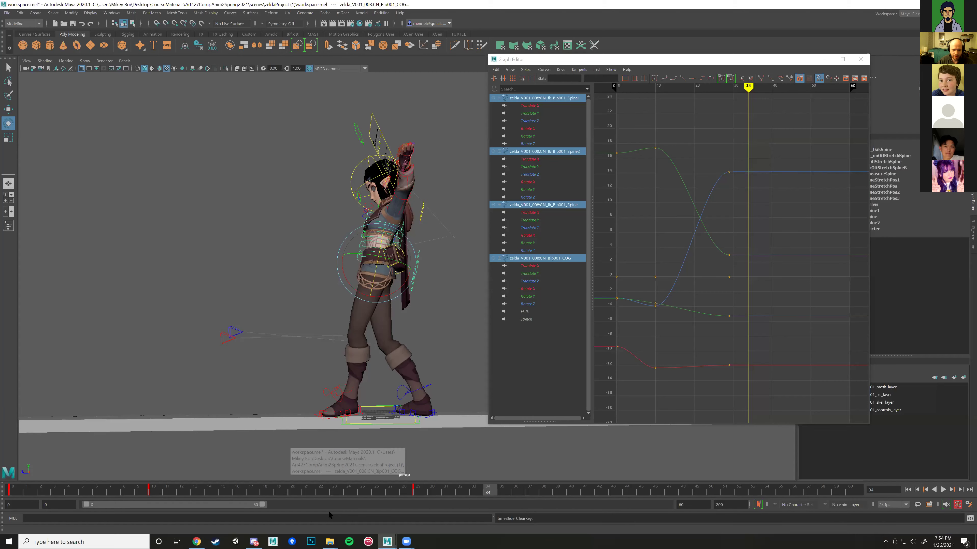
{"action": "left_click_drag", "start_coordinate": [395, 407], "coordinate": [400, 403], "text": "alt"}
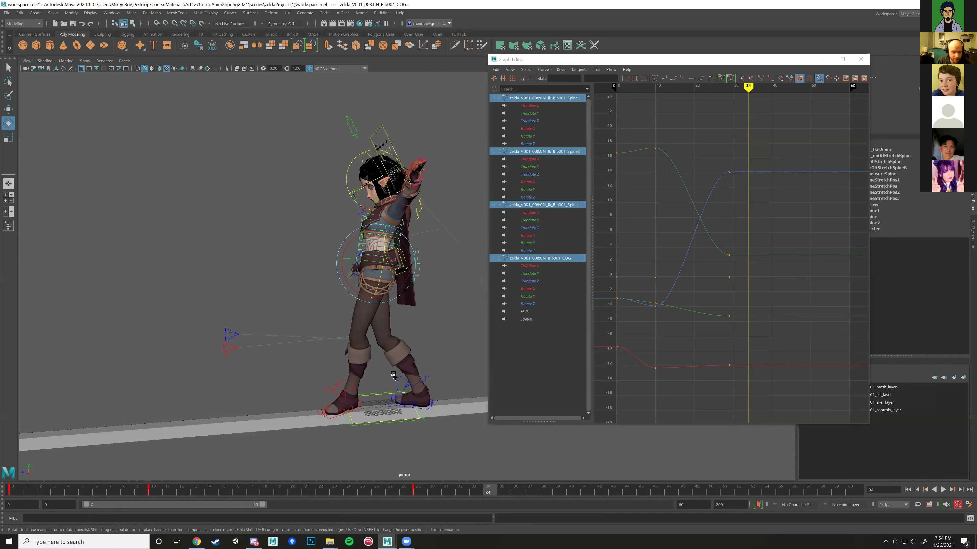
{"action": "left_click_drag", "start_coordinate": [445, 458], "coordinate": [485, 465]}
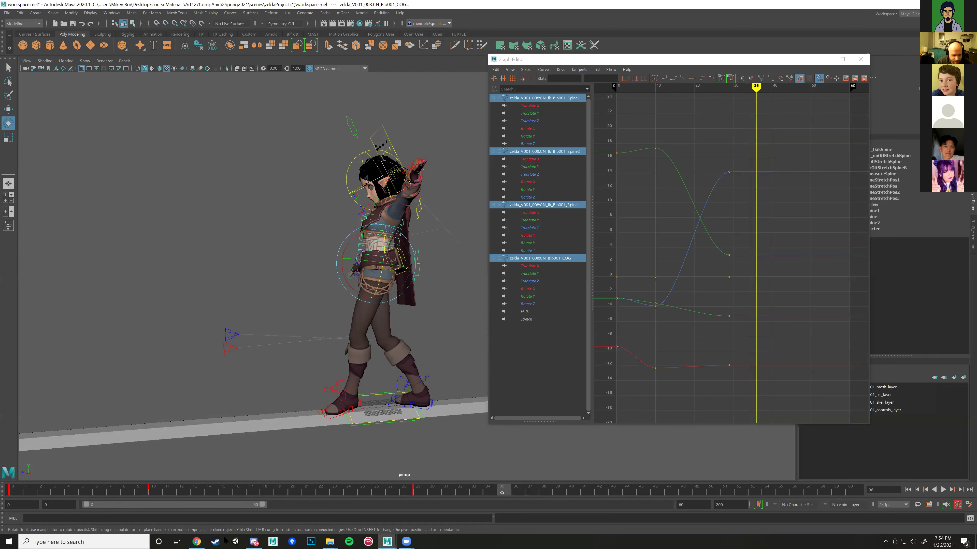
Step: Switch to the 100 Ways to Walk video in Chrome and step through the Tight Rope frames to study the back foot's lift
{"action": "left_click", "coordinate": [196, 541]}
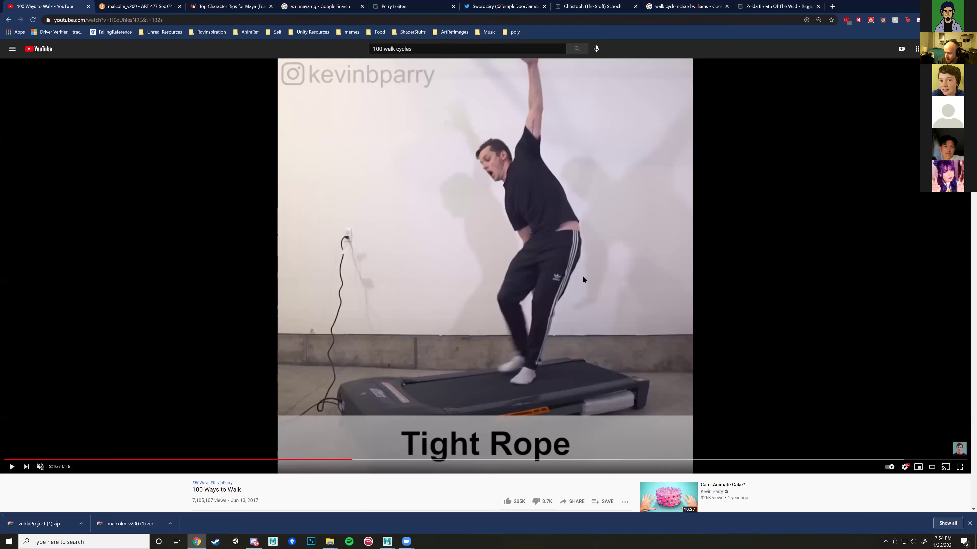
{"action": "key", "text": "period"}
{"action": "key", "text": "period"}
{"action": "key", "text": "period"}
{"action": "key", "text": "period"}
{"action": "key", "text": "period"}
{"action": "key", "text": "period"}
{"action": "key", "text": "period"}
{"action": "key", "text": "period"}
{"action": "key", "text": "period"}
{"action": "key", "text": "period"}
{"action": "key", "text": "period"}
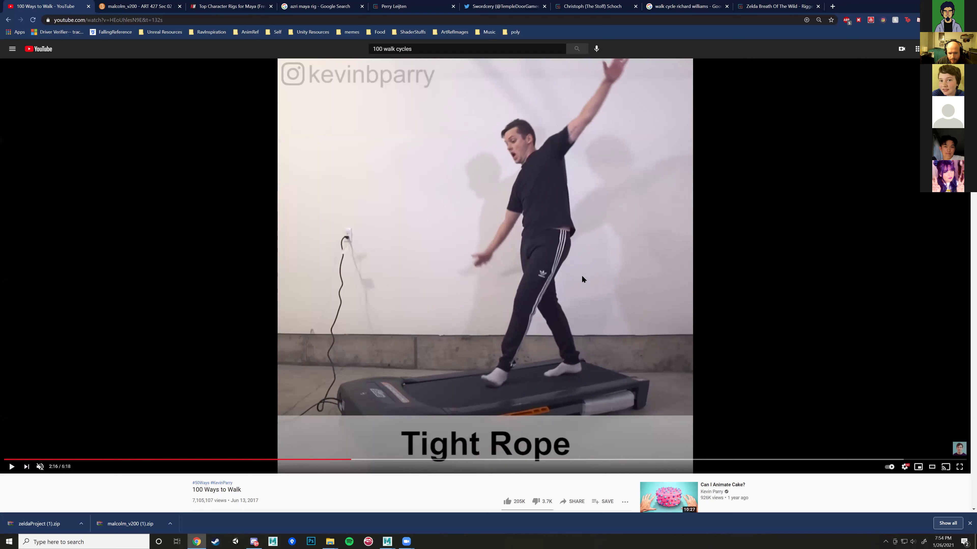
{"action": "key", "text": "period"}
{"action": "key", "text": "period"}
{"action": "key", "text": "period"}
{"action": "key", "text": "period"}
{"action": "key", "text": "period"}
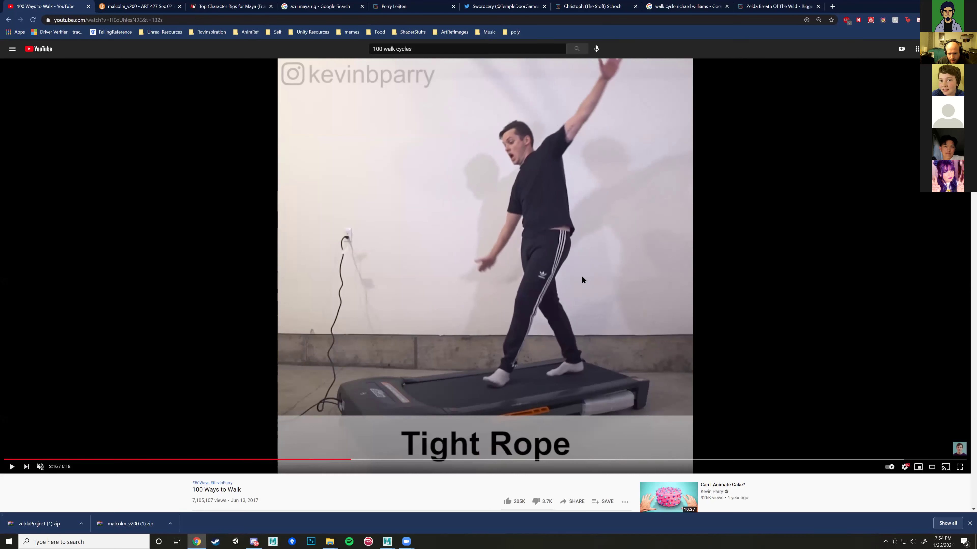
{"action": "key", "text": "period"}
{"action": "key", "text": "period"}
{"action": "key", "text": "period"}
{"action": "key", "text": "period"}
{"action": "key", "text": "period"}
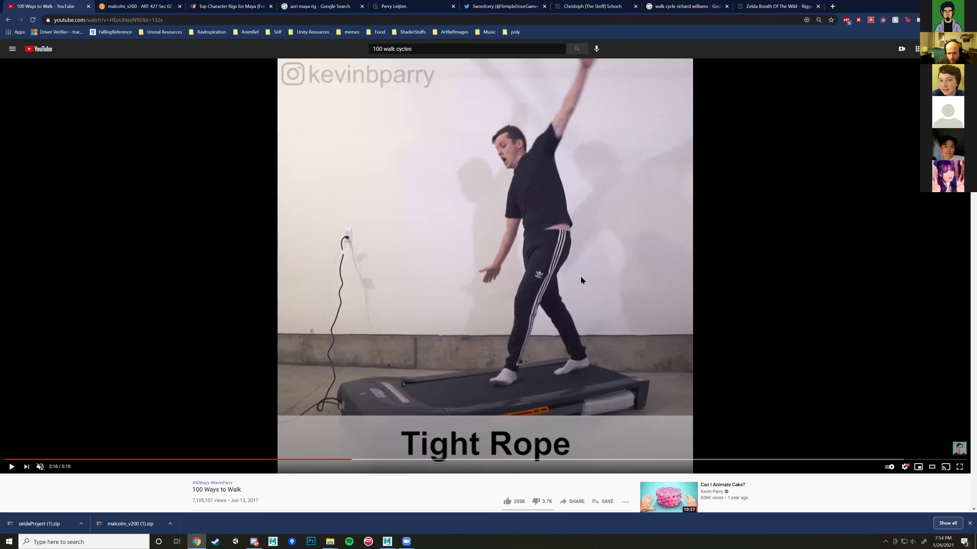
{"action": "key", "text": "period"}
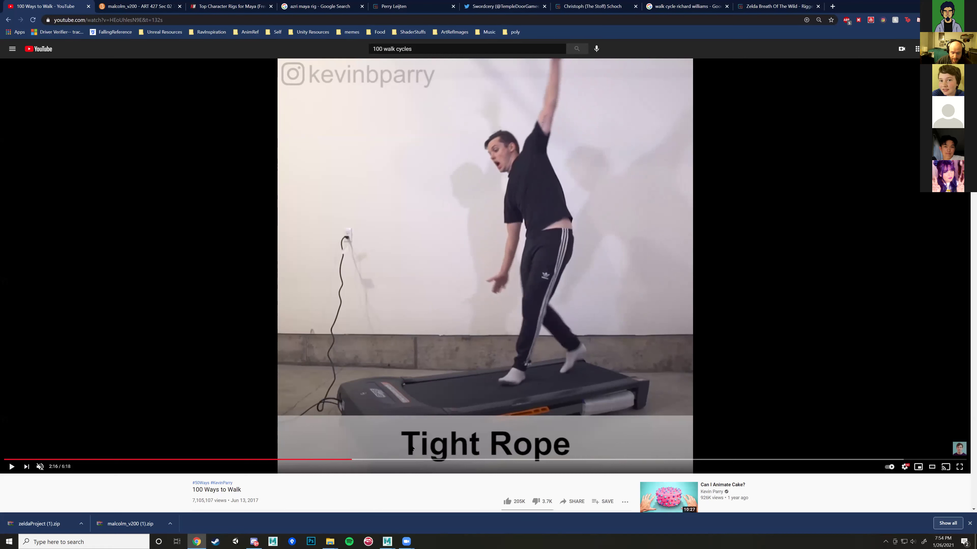
Step: Return to the Zelda scene in Maya and slide the left and right foot IK controls back along the beam at frame 35
{"action": "mouse_move", "coordinate": [387, 541]}
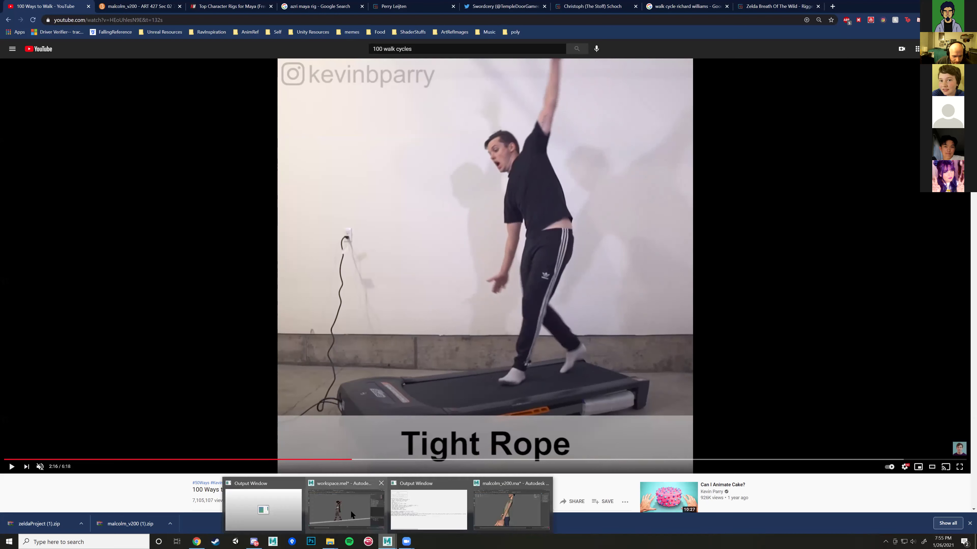
{"action": "left_click", "coordinate": [443, 507]}
{"action": "left_click_drag", "start_coordinate": [418, 493], "coordinate": [508, 493]}
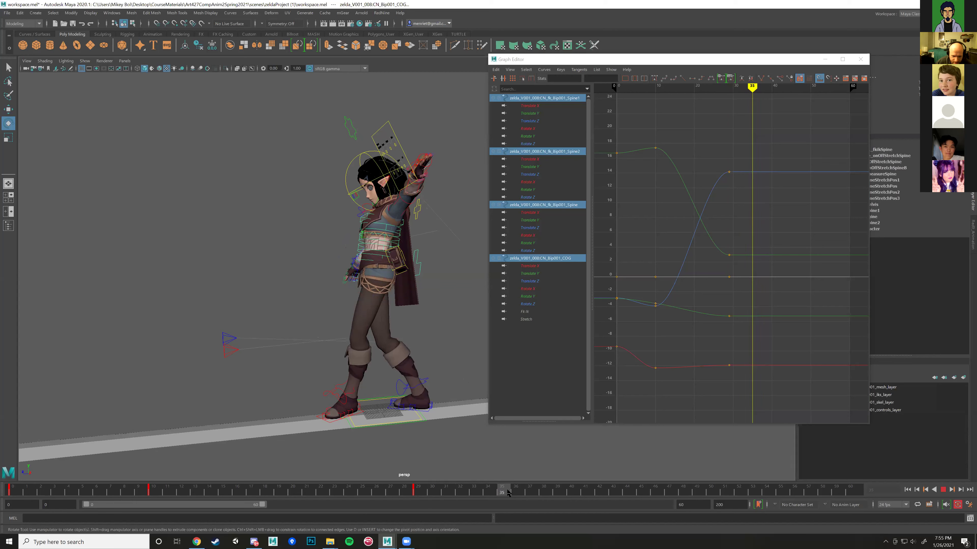
{"action": "scroll", "coordinate": [447, 334], "scroll_direction": "up", "scroll_amount": 3}
{"action": "left_click", "coordinate": [356, 383]}
{"action": "key", "text": "w"}
{"action": "mouse_move", "coordinate": [353, 348]}
{"action": "left_mouse_down"}
{"action": "mouse_move", "coordinate": [345, 349]}
{"action": "mouse_move", "coordinate": [364, 351]}
{"action": "left_mouse_up"}
{"action": "middle_click_drag", "start_coordinate": [415, 370], "coordinate": [365, 348], "text": "alt"}
{"action": "left_click", "coordinate": [423, 348]}
{"action": "left_click_drag", "start_coordinate": [380, 331], "coordinate": [392, 328]}
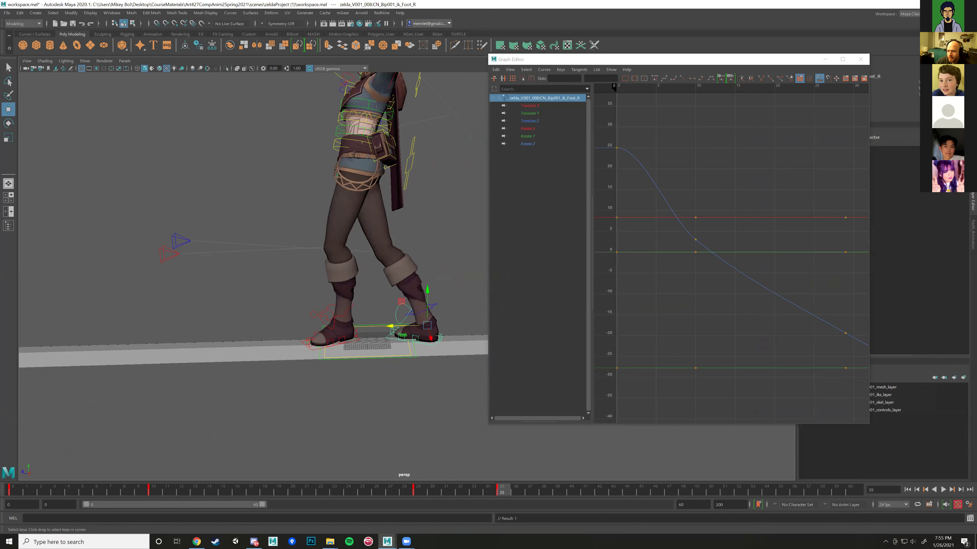
Step: Rotate the right ToeRoll control at frame 35 to peel the back heel off the beam
{"action": "left_click", "coordinate": [397, 311]}
{"action": "key", "text": "e"}
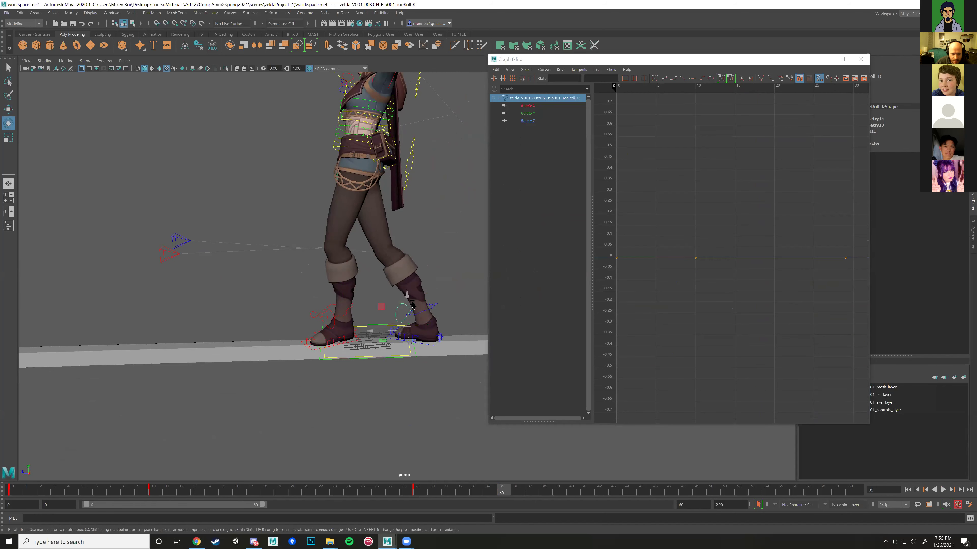
{"action": "left_click_drag", "start_coordinate": [396, 311], "coordinate": [380, 193]}
{"action": "scroll", "coordinate": [396, 291], "scroll_direction": "down", "scroll_amount": 5}
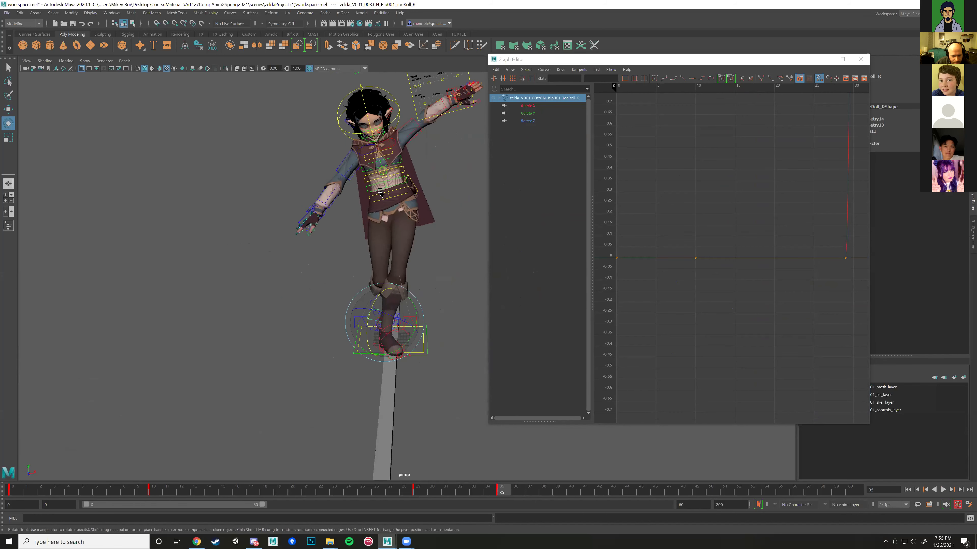
Step: Rotate the Pelvis, Spine and Spine1 FK controls together at frame 35 to bend the torso sideways
{"action": "left_click", "coordinate": [392, 199]}
{"action": "scroll", "coordinate": [407, 215], "scroll_direction": "up", "scroll_amount": 6}
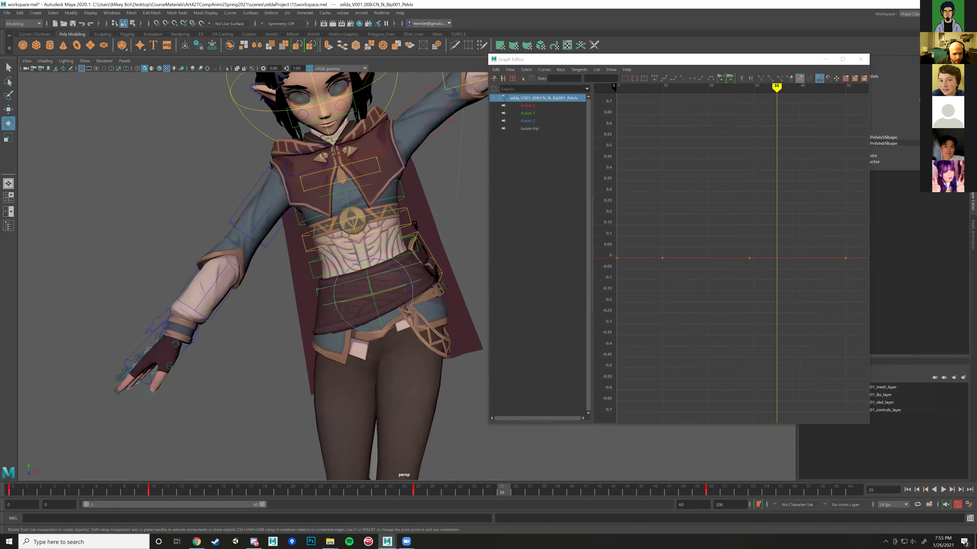
{"action": "scroll", "coordinate": [414, 225], "scroll_direction": "up", "scroll_amount": 2}
{"action": "left_click", "coordinate": [407, 208], "text": "shift"}
{"action": "left_click", "coordinate": [418, 201], "text": "shift"}
{"action": "middle_click_drag", "start_coordinate": [371, 203], "coordinate": [376, 236], "text": "alt"}
{"action": "left_click_drag", "start_coordinate": [376, 236], "coordinate": [368, 235]}
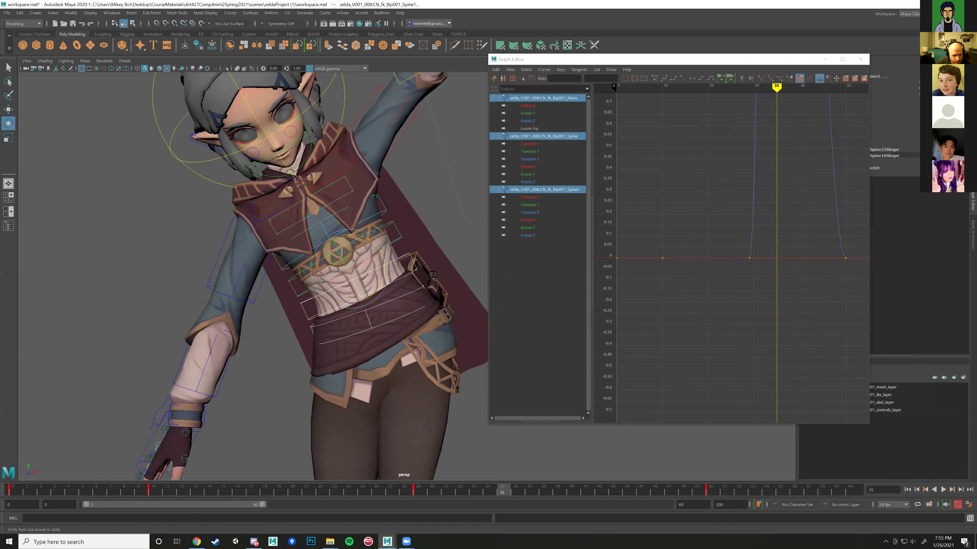
Step: Shift the COG control sideways at frame 35 to balance the hips over the standing foot
{"action": "scroll", "coordinate": [432, 275], "scroll_direction": "down", "scroll_amount": 5}
{"action": "key", "text": "w"}
{"action": "left_click", "coordinate": [435, 201]}
{"action": "left_click_drag", "start_coordinate": [434, 202], "coordinate": [400, 214], "text": "alt"}
{"action": "left_click", "coordinate": [381, 202]}
{"action": "scroll", "coordinate": [401, 213], "scroll_direction": "up", "scroll_amount": 3}
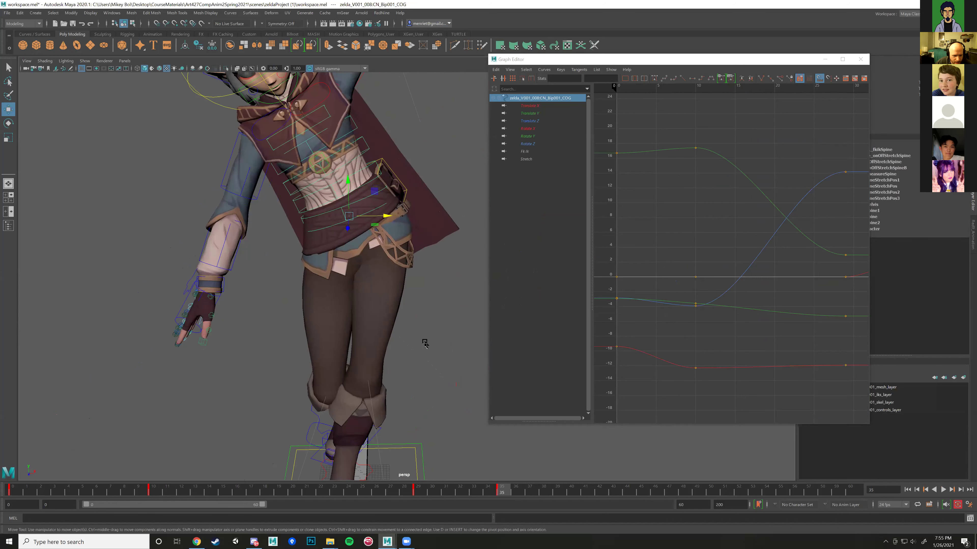
{"action": "scroll", "coordinate": [423, 346], "scroll_direction": "down", "scroll_amount": 5}
{"action": "mouse_move", "coordinate": [408, 386]}
{"action": "left_mouse_down", "text": "alt"}
{"action": "mouse_move", "coordinate": [413, 339]}
{"action": "mouse_move", "coordinate": [407, 385]}
{"action": "left_mouse_up", "text": "alt"}
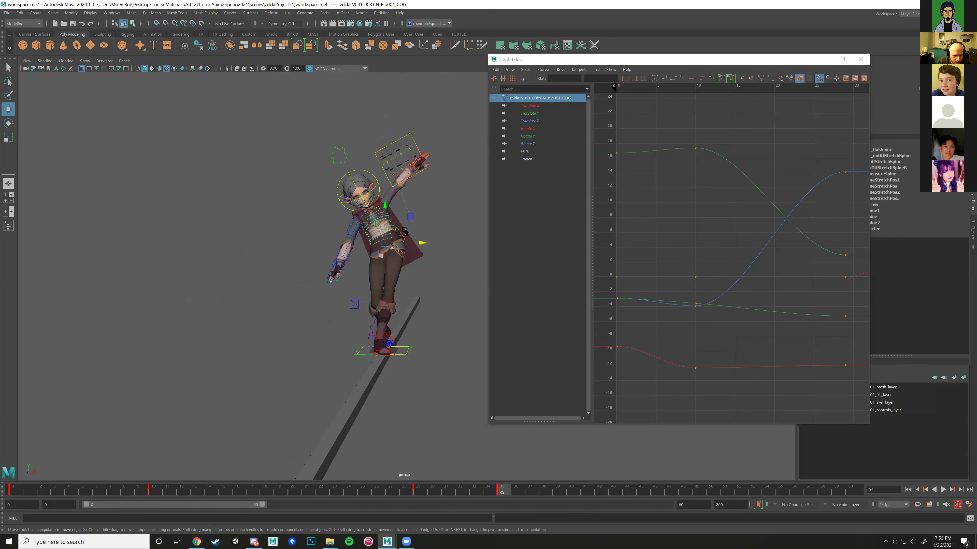
Step: Scrub on to frame 39 and compare the character's pose with the Tight Rope reference video
{"action": "mouse_move", "coordinate": [469, 491]}
{"action": "left_mouse_down"}
{"action": "mouse_move", "coordinate": [303, 491]}
{"action": "mouse_move", "coordinate": [557, 503]}
{"action": "left_mouse_up"}
{"action": "left_click_drag", "start_coordinate": [442, 385], "coordinate": [210, 529], "text": "alt"}
{"action": "left_click", "coordinate": [197, 541]}
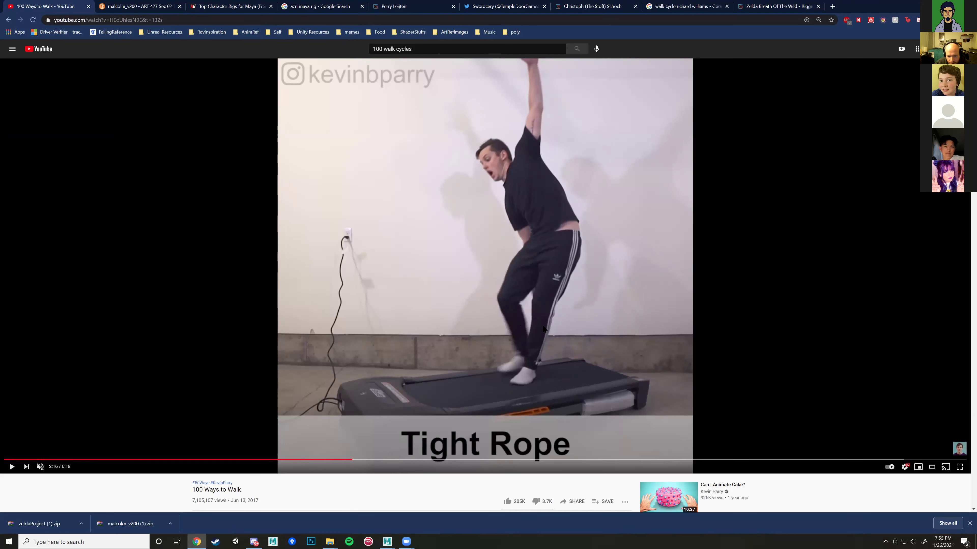
{"action": "mouse_move", "coordinate": [388, 541]}
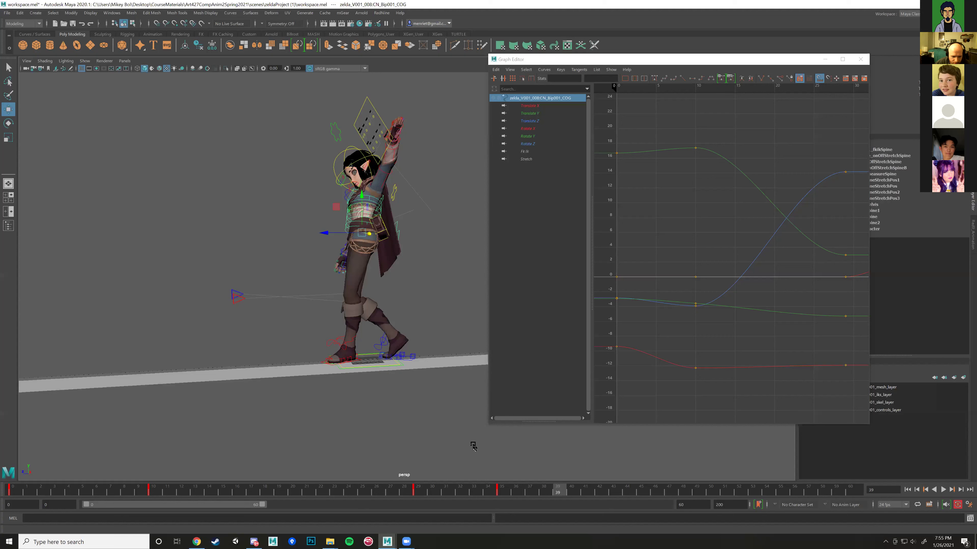
Step: At frame 40 in Maya, slide the left foot IK control back along the beam and reposition the right foot IK control
{"action": "left_click", "coordinate": [531, 496]}
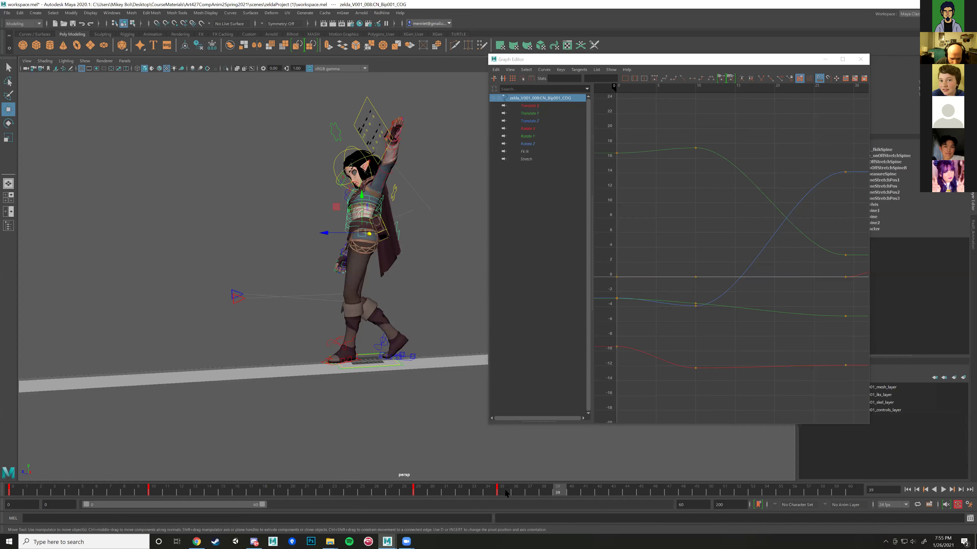
{"action": "left_click_drag", "start_coordinate": [506, 494], "coordinate": [523, 495]}
{"action": "left_click", "coordinate": [566, 490]}
{"action": "scroll", "coordinate": [313, 402], "scroll_direction": "up", "scroll_amount": 4}
{"action": "left_click", "coordinate": [308, 390]}
{"action": "left_click_drag", "start_coordinate": [298, 365], "coordinate": [314, 368]}
{"action": "left_click", "coordinate": [377, 379]}
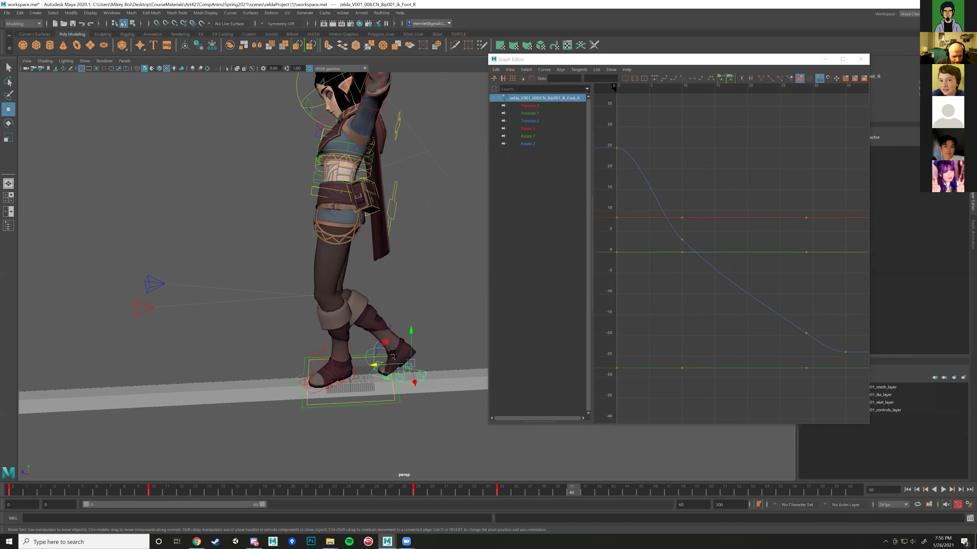
{"action": "left_click_drag", "start_coordinate": [384, 341], "coordinate": [419, 363]}
Step: Key the right ToeRoll control and bring the right foot IK control forward beside the standing leg, rotated and keyed at frame 40
{"action": "left_click", "coordinate": [424, 371]}
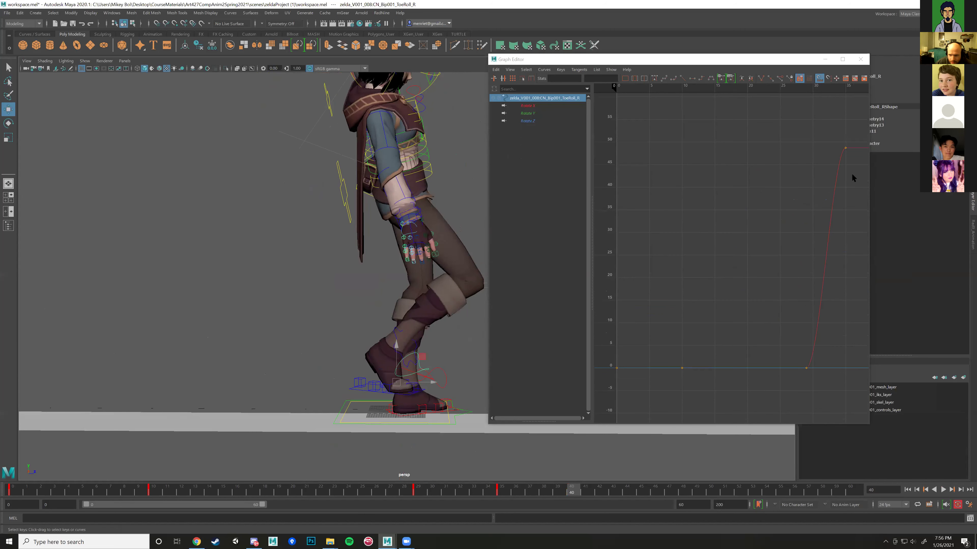
{"action": "left_click_drag", "start_coordinate": [424, 372], "coordinate": [377, 369]}
{"action": "key", "text": "s"}
{"action": "left_click", "coordinate": [418, 379]}
{"action": "left_click", "coordinate": [429, 388]}
{"action": "key", "text": "e"}
{"action": "key", "text": "w"}
{"action": "key", "text": "s"}
{"action": "key", "text": "alt+v"}
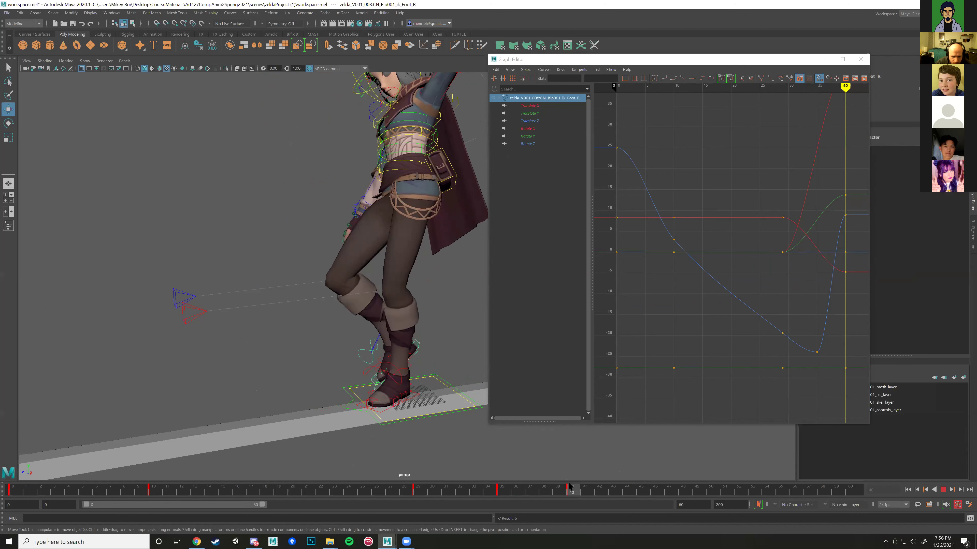
Step: Play the Tight Rope reference in Chrome and step back and forth through the frames where the free foot swings forward
{"action": "left_click", "coordinate": [196, 541]}
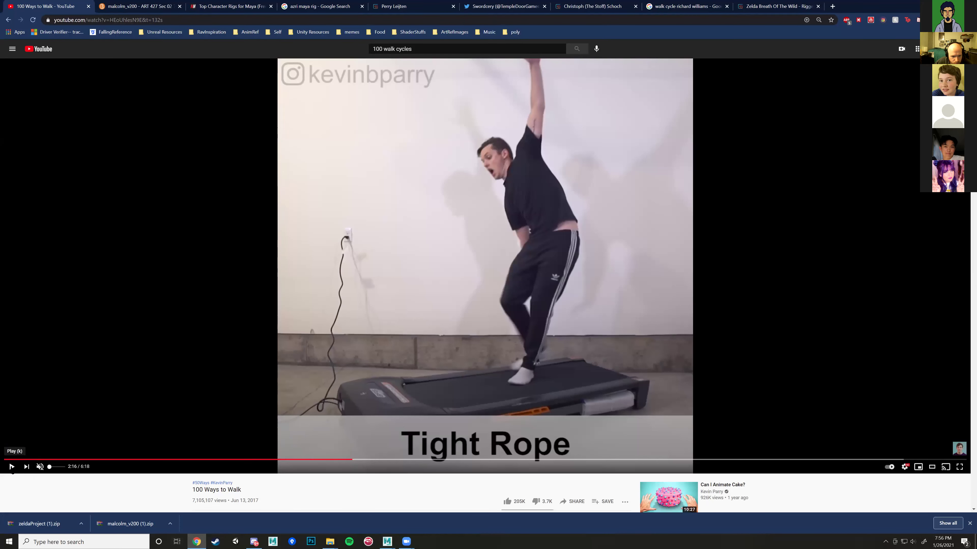
{"action": "left_click", "coordinate": [11, 467]}
{"action": "left_click", "coordinate": [12, 467]}
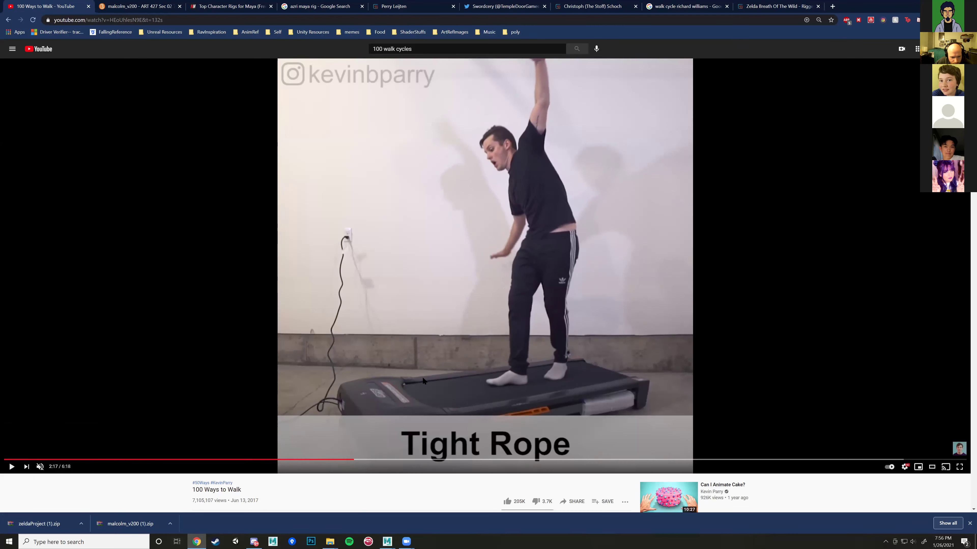
{"action": "key", "text": "comma"}
{"action": "key", "text": "comma"}
{"action": "key", "text": "comma"}
{"action": "key", "text": "comma"}
{"action": "key", "text": "comma"}
{"action": "key", "text": "comma"}
{"action": "key", "text": "comma"}
{"action": "key", "text": "comma"}
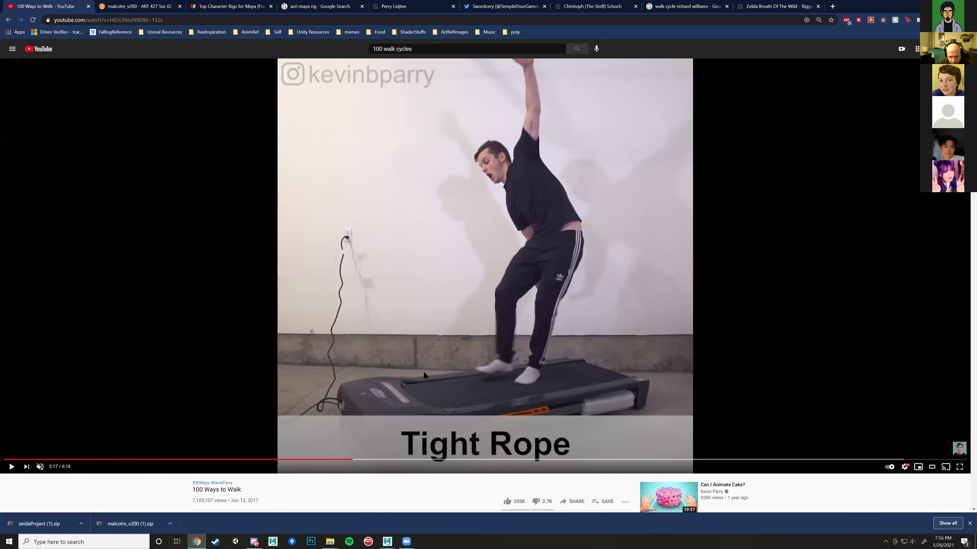
{"action": "key", "text": "period"}
{"action": "key", "text": "period"}
{"action": "key", "text": "period"}
{"action": "key", "text": "period"}
{"action": "key", "text": "period"}
{"action": "key", "text": "period"}
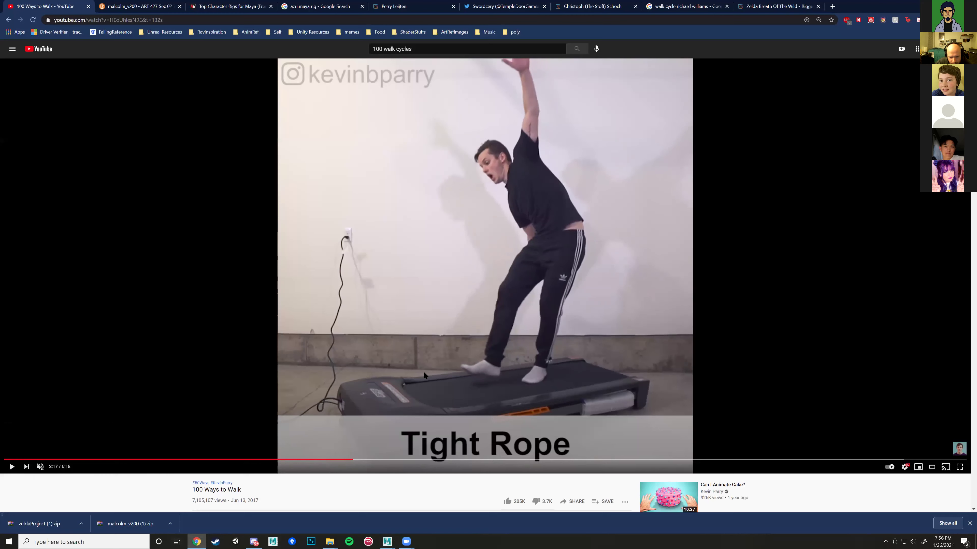
Step: Return to the Zelda scene in Maya and move the COG control at frame 40 to reposition the hips over the standing foot
{"action": "mouse_move", "coordinate": [389, 538]}
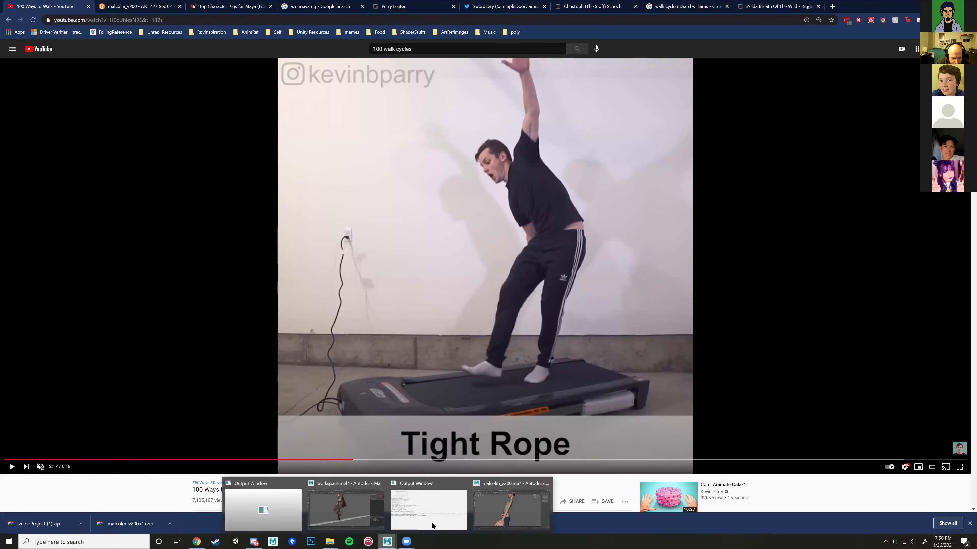
{"action": "left_click", "coordinate": [342, 511]}
{"action": "left_click_drag", "start_coordinate": [458, 299], "coordinate": [405, 174], "text": "alt"}
{"action": "left_click_drag", "start_coordinate": [471, 181], "coordinate": [420, 191], "text": "alt"}
{"action": "left_click", "coordinate": [419, 191]}
{"action": "left_click_drag", "start_coordinate": [354, 191], "coordinate": [368, 201]}
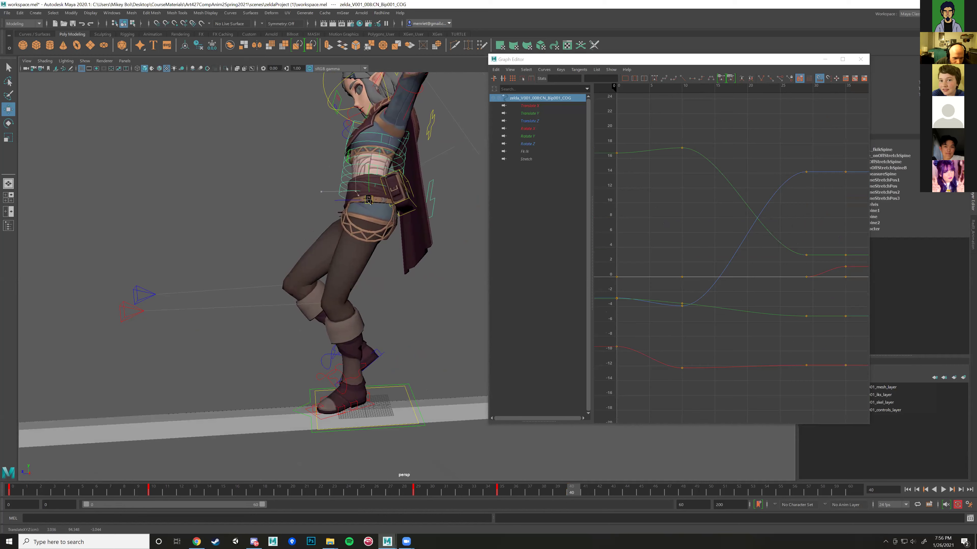
Step: Rotate the Spine1 and Spine2 FK controls at frame 40 to lean the upper torso sideways
{"action": "left_click_drag", "start_coordinate": [392, 264], "coordinate": [305, 458], "text": "alt"}
{"action": "left_click", "coordinate": [386, 180]}
{"action": "left_click", "coordinate": [382, 175], "text": "shift"}
{"action": "key", "text": "e"}
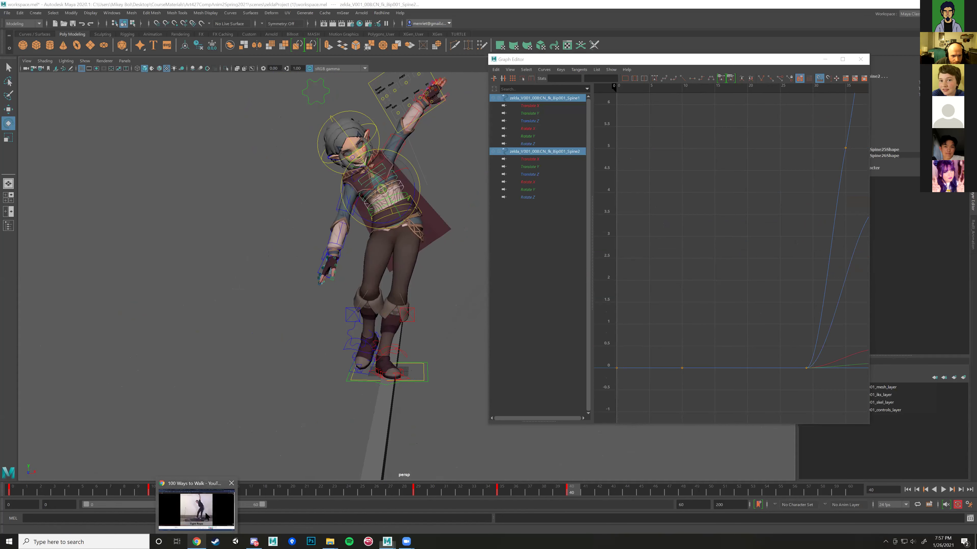
Step: Check the Tight Rope reference and twist the torso at frame 40 with the Spine, Spine1 and Spine2 FK controls
{"action": "left_click", "coordinate": [200, 540]}
{"action": "mouse_move", "coordinate": [388, 540]}
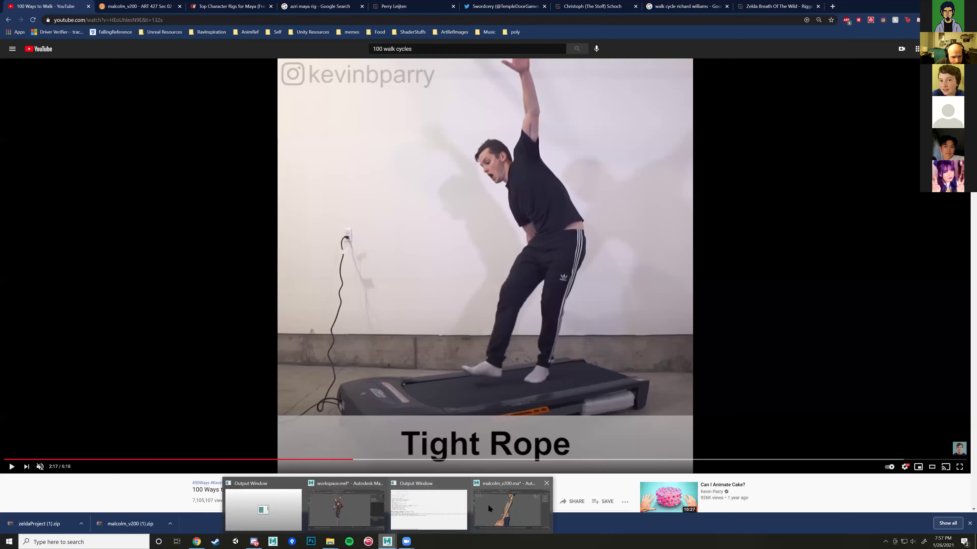
{"action": "left_click", "coordinate": [343, 510]}
{"action": "left_click_drag", "start_coordinate": [385, 250], "coordinate": [404, 212], "text": "alt"}
{"action": "key", "text": "w"}
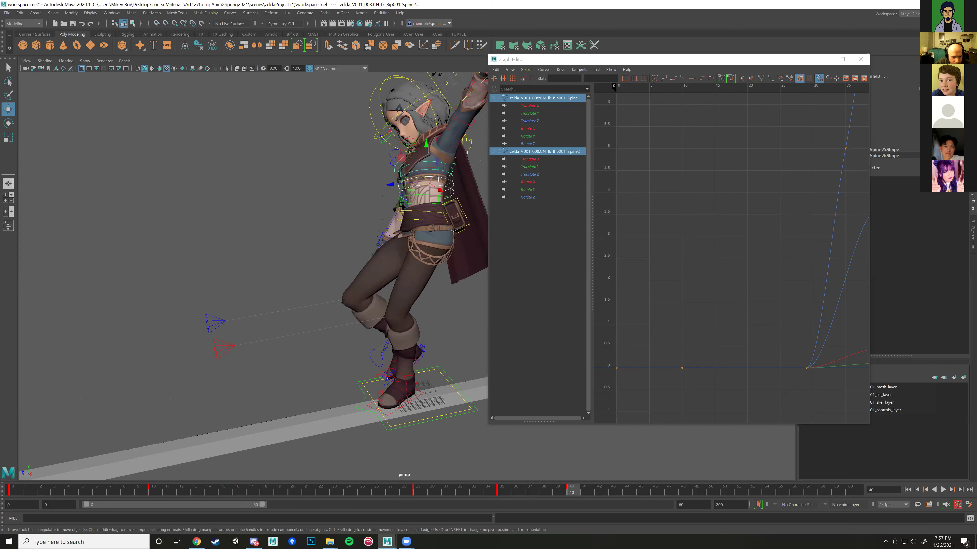
{"action": "left_click", "coordinate": [401, 214], "text": "shift"}
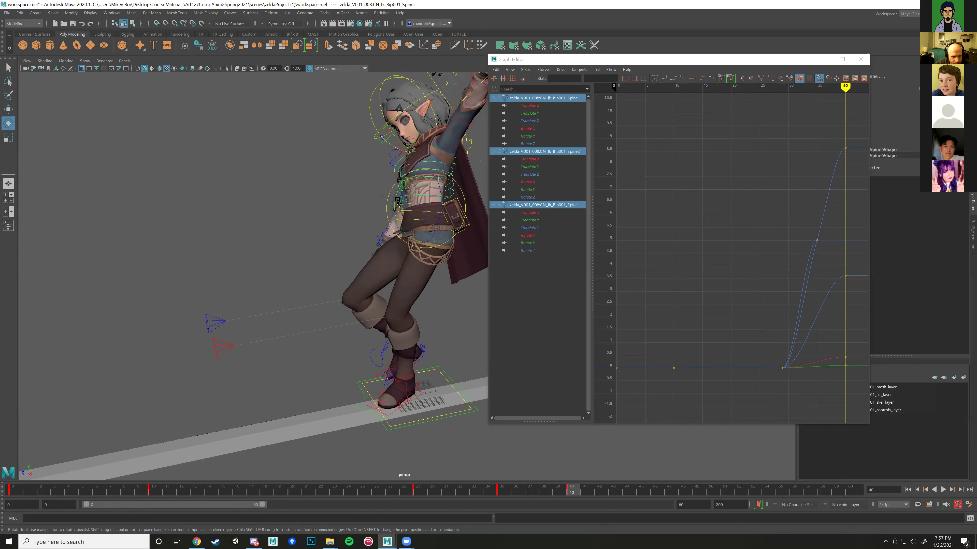
{"action": "left_click_drag", "start_coordinate": [395, 200], "coordinate": [396, 207]}
Step: Delete the keys at frame 35 on the Spine, Spine1 and Spine2 FK controls
{"action": "left_click", "coordinate": [349, 150]}
{"action": "mouse_move", "coordinate": [364, 150]}
{"action": "left_mouse_down", "text": "alt"}
{"action": "mouse_move", "coordinate": [347, 161]}
{"action": "mouse_move", "coordinate": [373, 119]}
{"action": "mouse_move", "coordinate": [346, 147]}
{"action": "mouse_move", "coordinate": [390, 212]}
{"action": "mouse_move", "coordinate": [402, 187]}
{"action": "left_mouse_up", "text": "alt"}
{"action": "left_click", "coordinate": [404, 188]}
{"action": "key", "text": "w"}
{"action": "left_click", "coordinate": [418, 202], "text": "shift"}
{"action": "left_click", "coordinate": [422, 214], "text": "shift"}
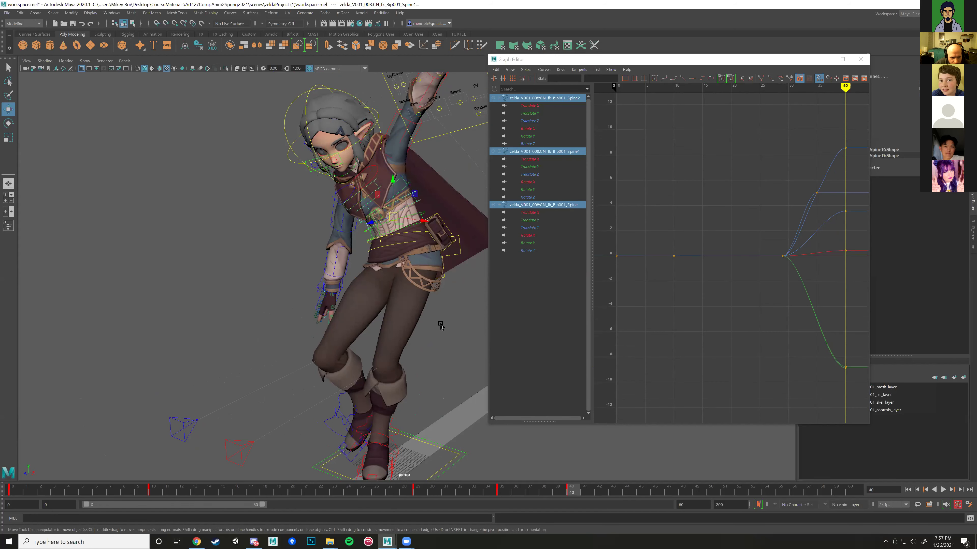
{"action": "mouse_move", "coordinate": [570, 492]}
{"action": "left_mouse_down"}
{"action": "mouse_move", "coordinate": [427, 497]}
{"action": "mouse_move", "coordinate": [498, 499]}
{"action": "left_mouse_up"}
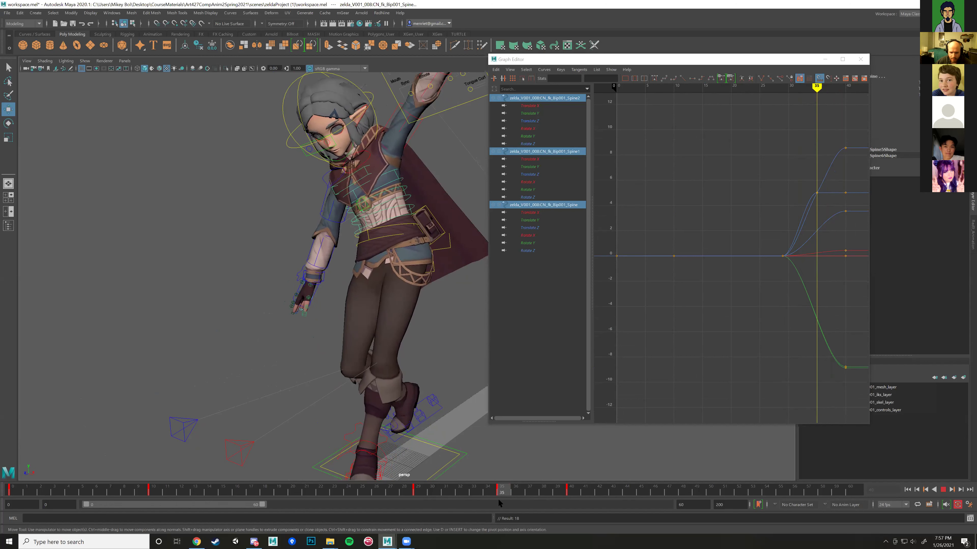
{"action": "right_click", "coordinate": [498, 500]}
{"action": "left_click", "coordinate": [529, 336]}
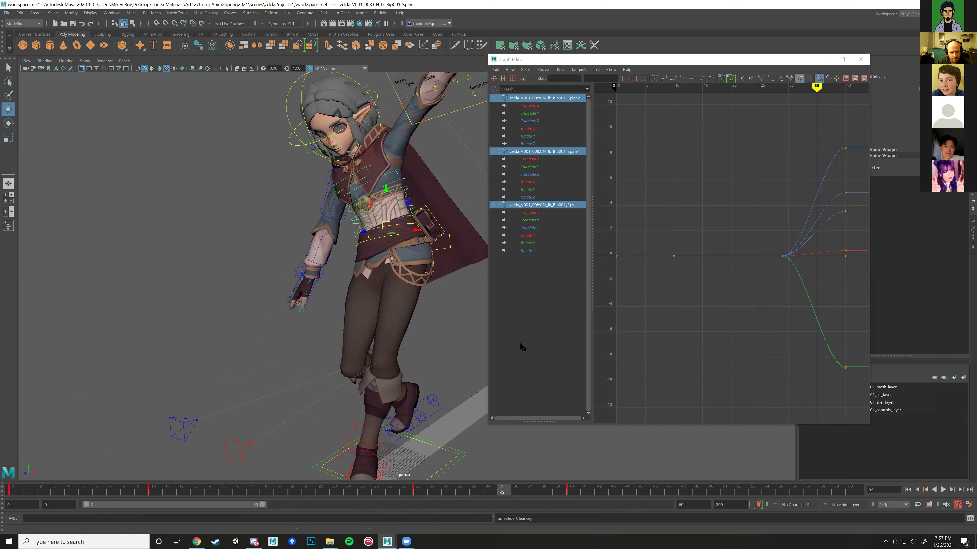
Step: Select all of the character's controls at frame 40 and key the whole pose
{"action": "left_click_drag", "start_coordinate": [500, 494], "coordinate": [571, 496]}
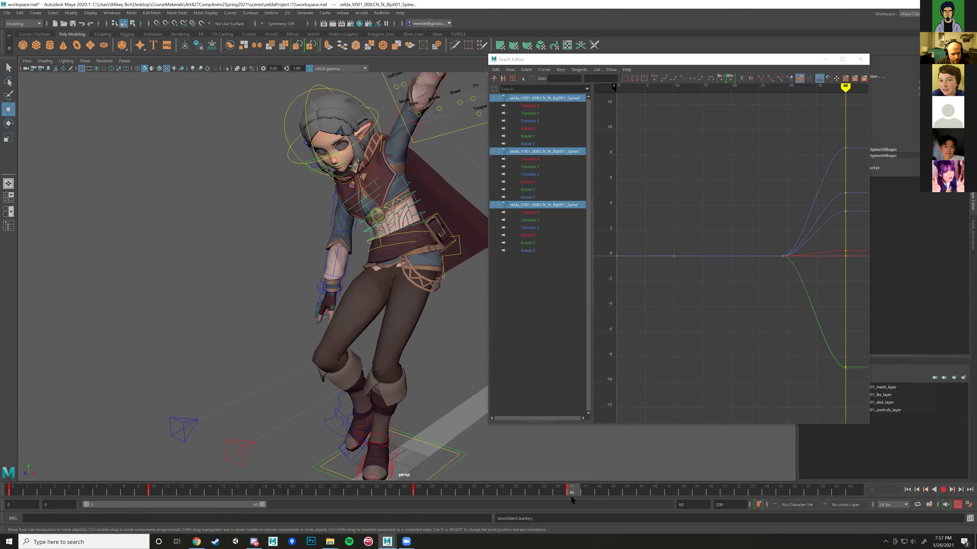
{"action": "left_click_drag", "start_coordinate": [396, 358], "coordinate": [450, 396], "text": "alt"}
{"action": "left_click", "coordinate": [420, 226]}
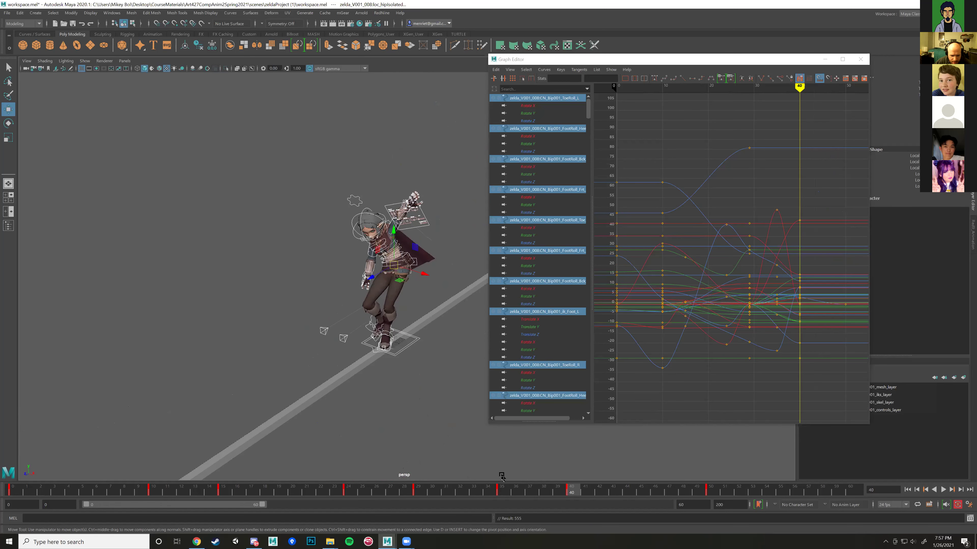
Step: Key the whole pose on all the selected controls at frames 35, 29 and 24
{"action": "left_click", "coordinate": [500, 488]}
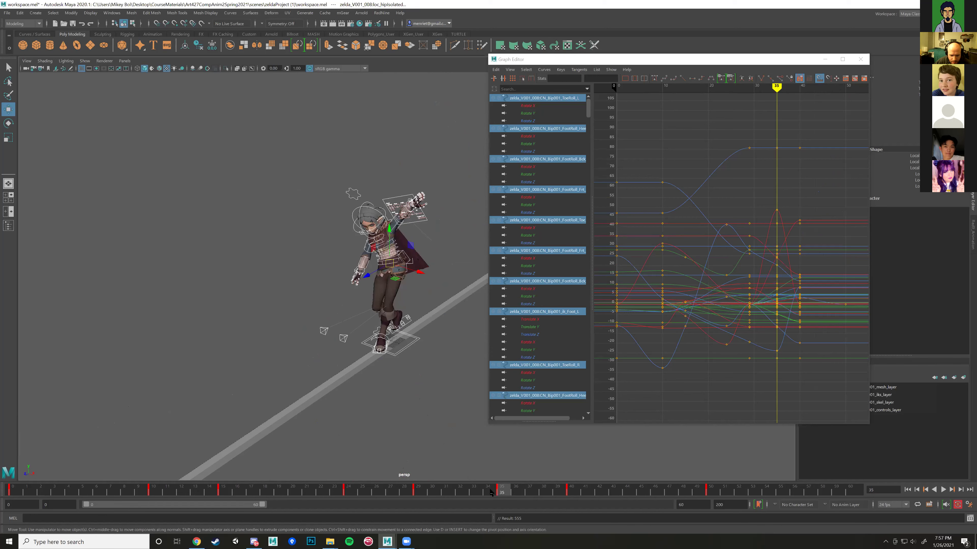
{"action": "left_click", "coordinate": [418, 494]}
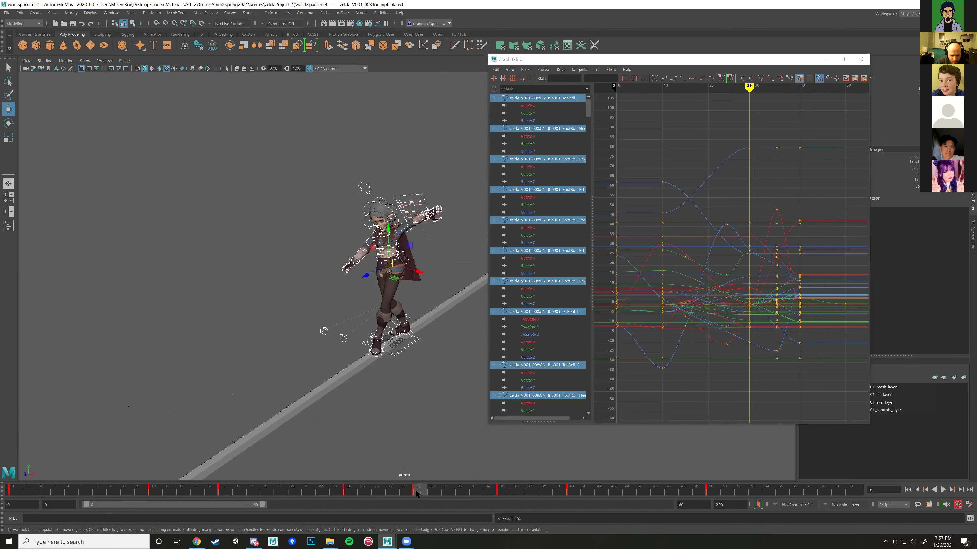
{"action": "left_click", "coordinate": [350, 493]}
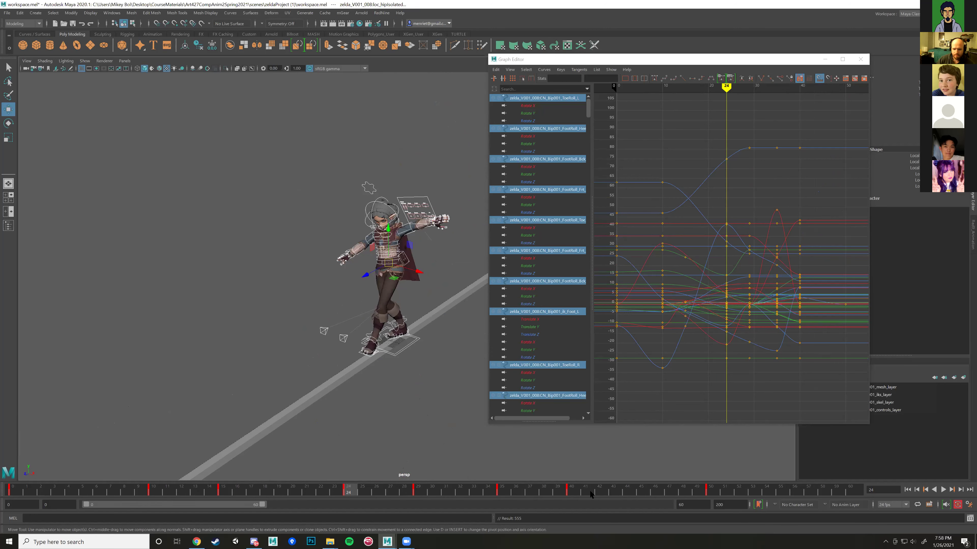
Step: Compare the character's pose at frame 40 with the Tight Rope reference video in Chrome, then view it side-on in Maya
{"action": "mouse_move", "coordinate": [572, 495]}
{"action": "left_mouse_down"}
{"action": "mouse_move", "coordinate": [559, 493]}
{"action": "mouse_move", "coordinate": [571, 494]}
{"action": "left_mouse_up"}
{"action": "scroll", "coordinate": [420, 371], "scroll_direction": "up", "scroll_amount": 3}
{"action": "left_click", "coordinate": [441, 404]}
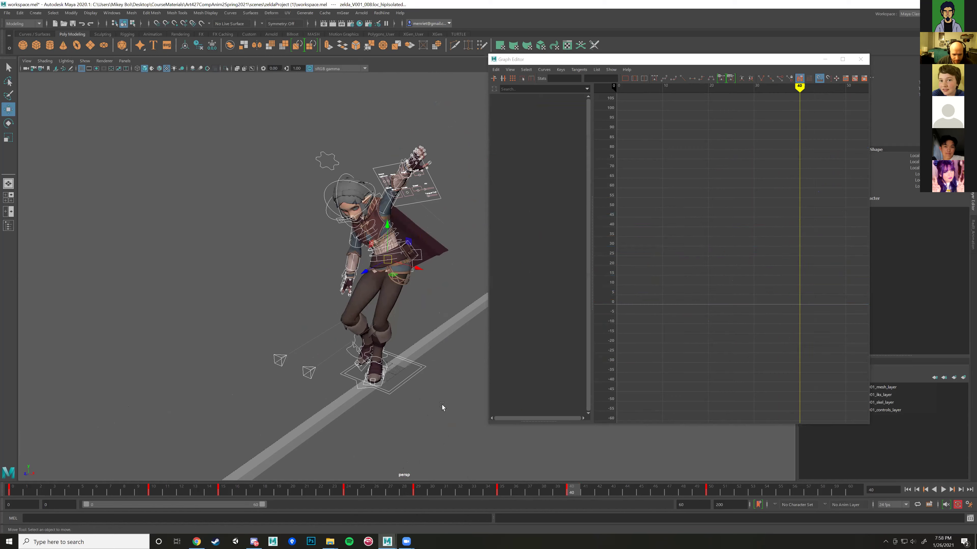
{"action": "scroll", "coordinate": [434, 399], "scroll_direction": "up", "scroll_amount": 4}
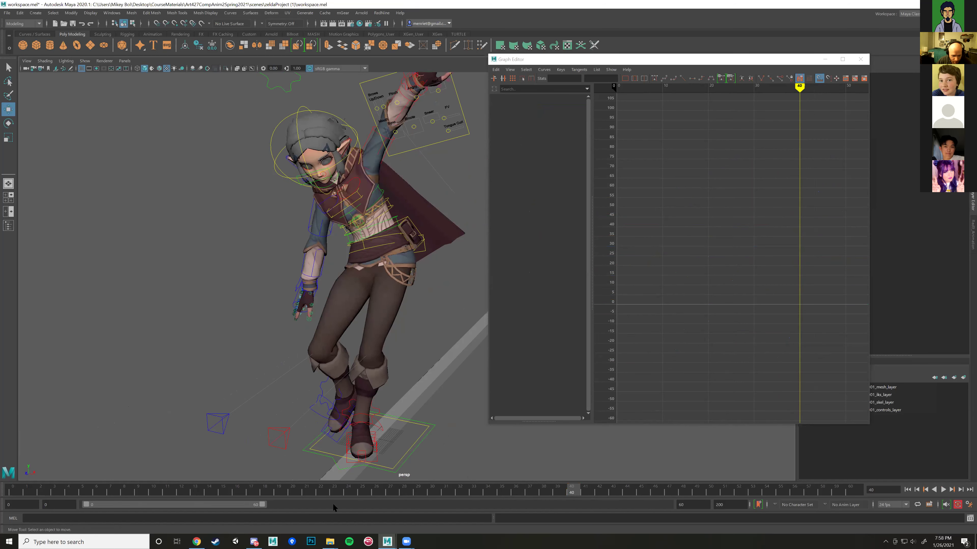
{"action": "left_click", "coordinate": [197, 542]}
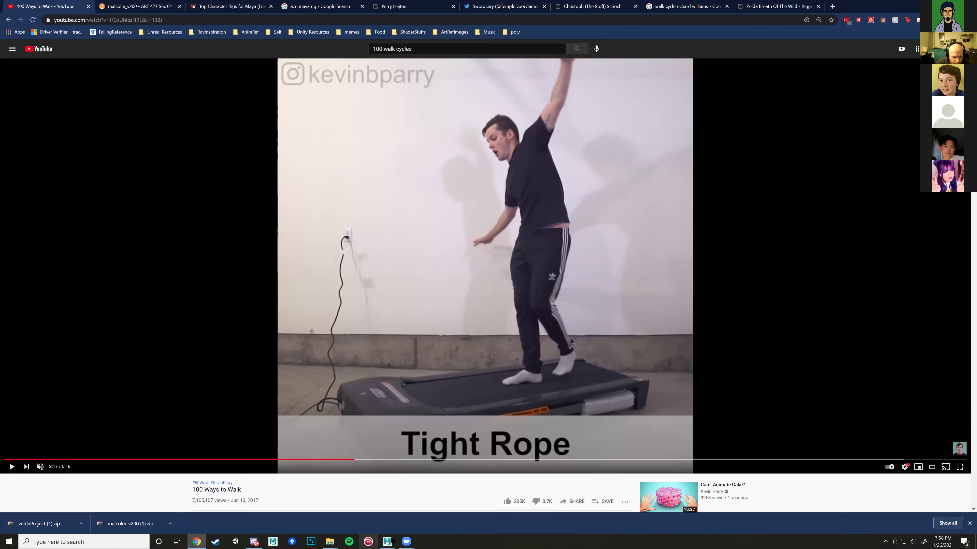
{"action": "mouse_move", "coordinate": [387, 541]}
{"action": "left_click", "coordinate": [349, 513]}
{"action": "left_click_drag", "start_coordinate": [464, 381], "coordinate": [428, 457], "text": "alt"}
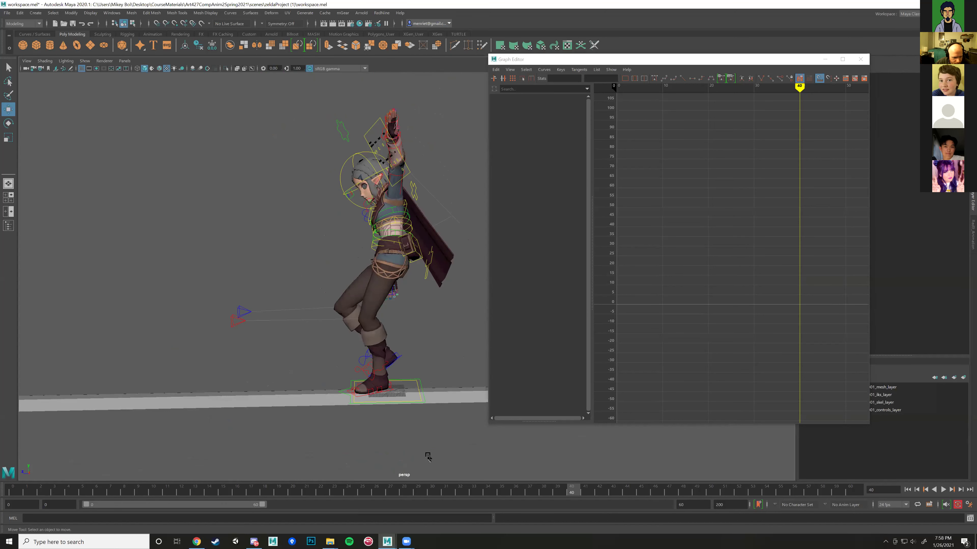
Step: Select the left foot IK control and play and scrub the walk from frame 0 to the mid-40s to review the foot's motion
{"action": "left_click", "coordinate": [361, 398]}
{"action": "left_click_drag", "start_coordinate": [548, 495], "coordinate": [13, 495]}
{"action": "key", "text": "alt+v"}
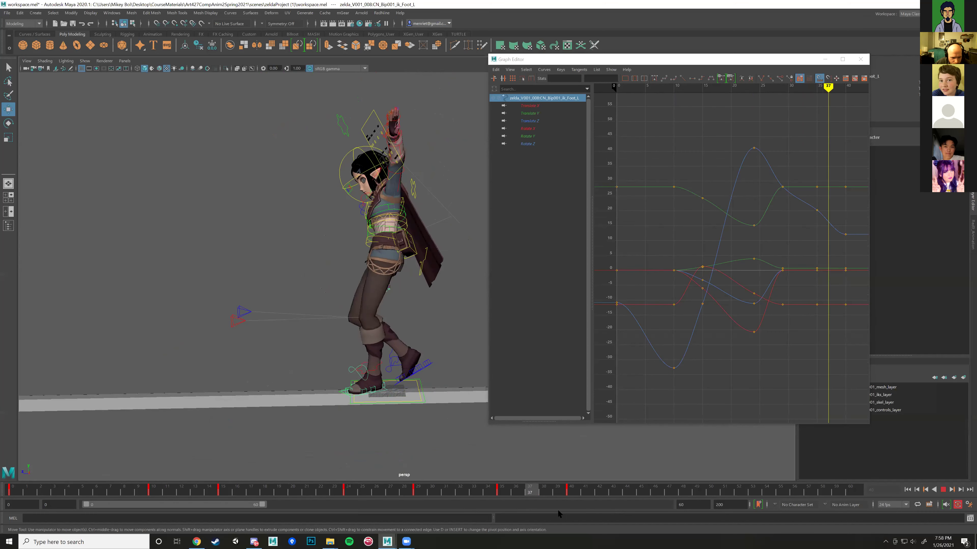
{"action": "left_click_drag", "start_coordinate": [478, 495], "coordinate": [648, 515]}
{"action": "left_click", "coordinate": [668, 489]}
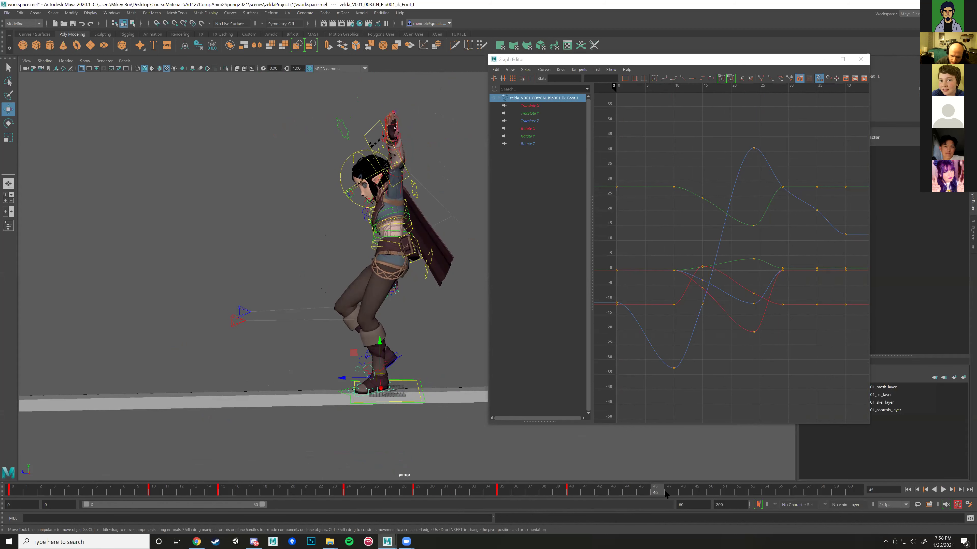
Step: Select all of the character's controls and delete their keys at frame 50
{"action": "scroll", "coordinate": [410, 366], "scroll_direction": "up", "scroll_amount": 5}
{"action": "scroll", "coordinate": [408, 368], "scroll_direction": "down", "scroll_amount": 5}
{"action": "left_click_drag", "start_coordinate": [406, 371], "coordinate": [331, 327], "text": "alt"}
{"action": "left_click_drag", "start_coordinate": [252, 178], "coordinate": [459, 389]}
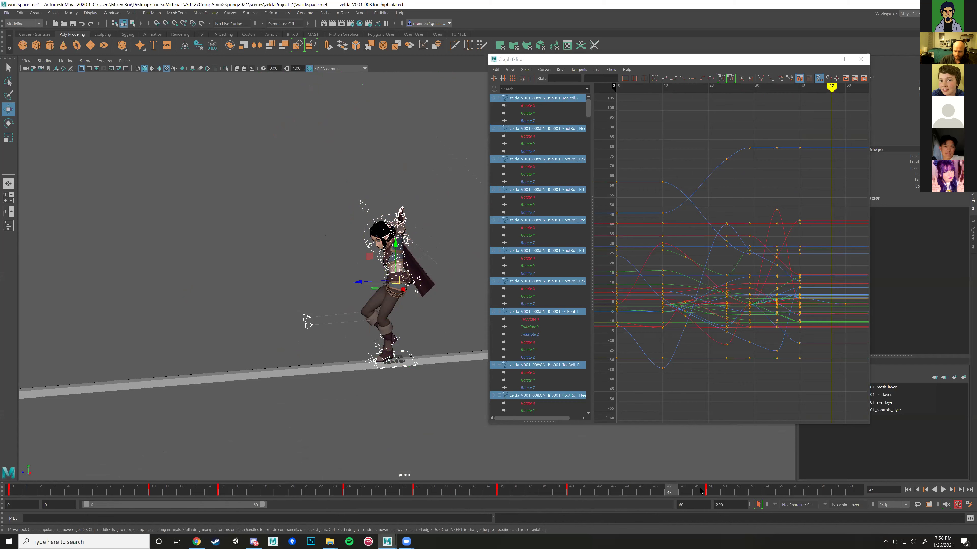
{"action": "left_click", "coordinate": [709, 490]}
{"action": "right_click", "coordinate": [710, 493]}
{"action": "left_click", "coordinate": [730, 348]}
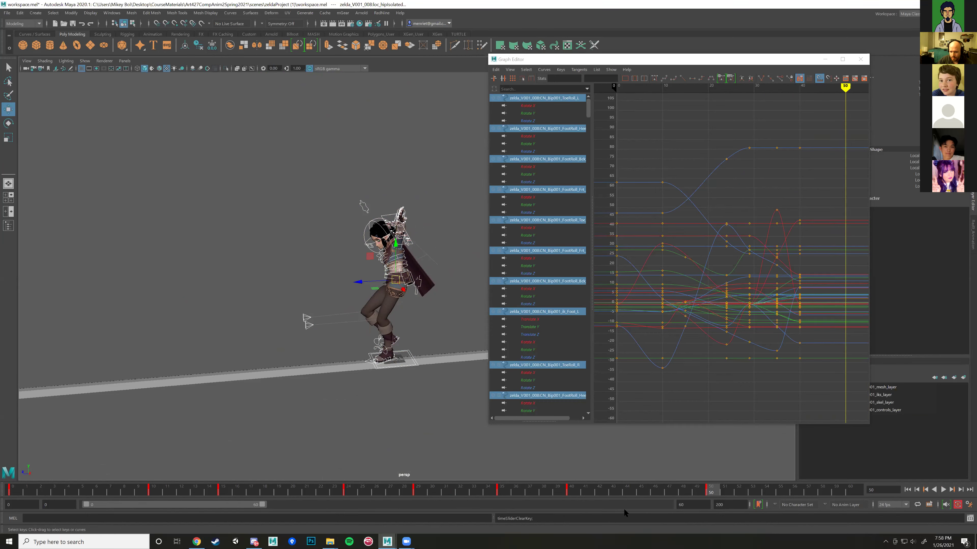
Step: Key all controls at frame 47 and paste the copied frame 0 keys there to close the walk cycle
{"action": "left_click_drag", "start_coordinate": [669, 492], "coordinate": [668, 493]}
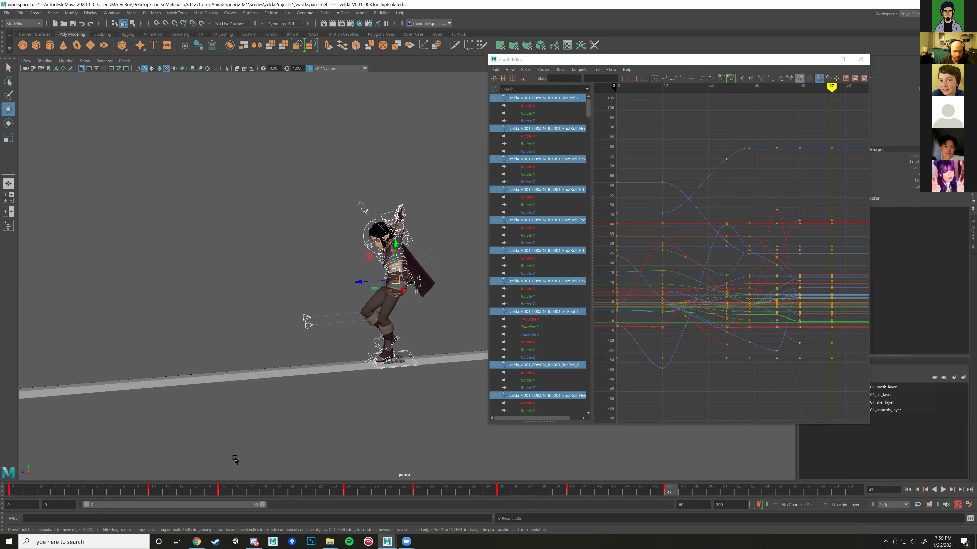
{"action": "left_click", "coordinate": [10, 490]}
{"action": "right_click", "coordinate": [10, 492]}
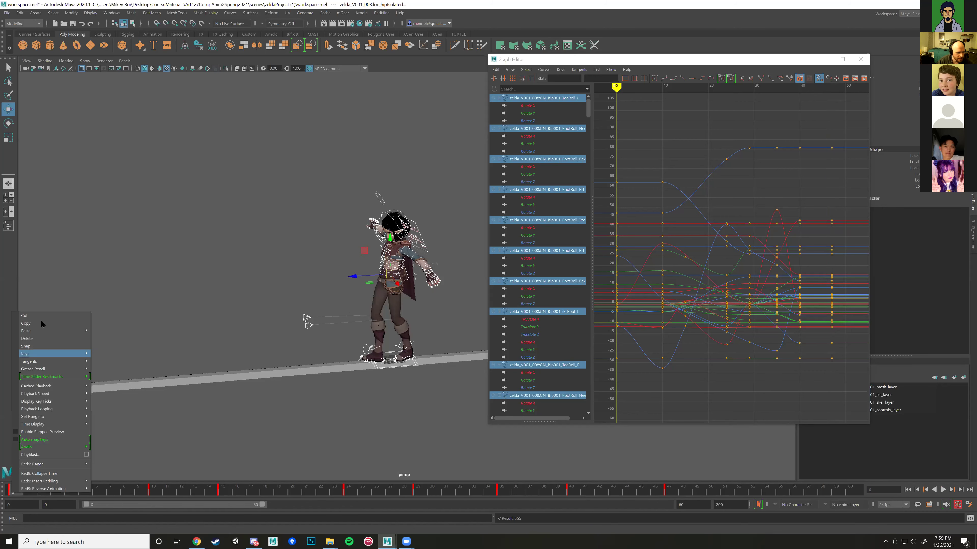
{"action": "left_click", "coordinate": [25, 324]}
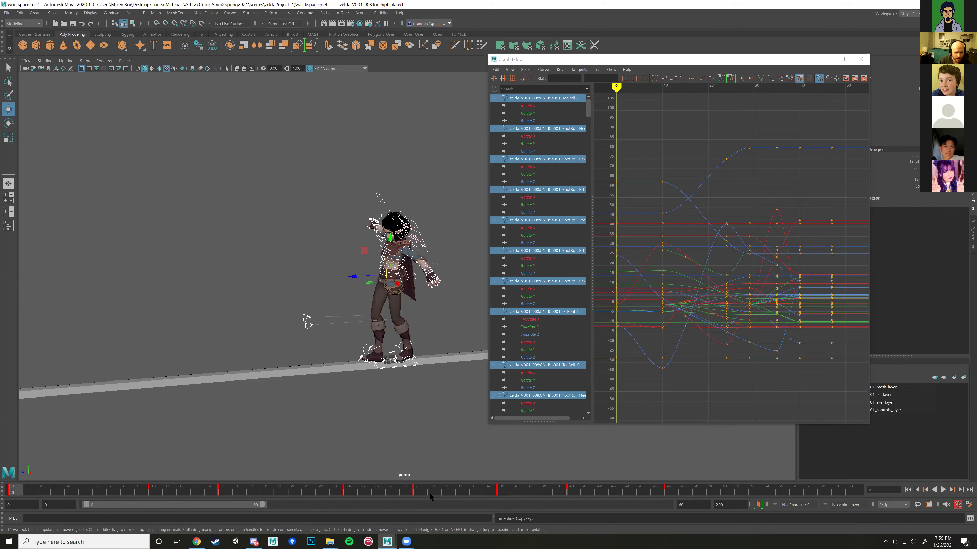
{"action": "left_click", "coordinate": [673, 494]}
{"action": "right_click", "coordinate": [673, 493]}
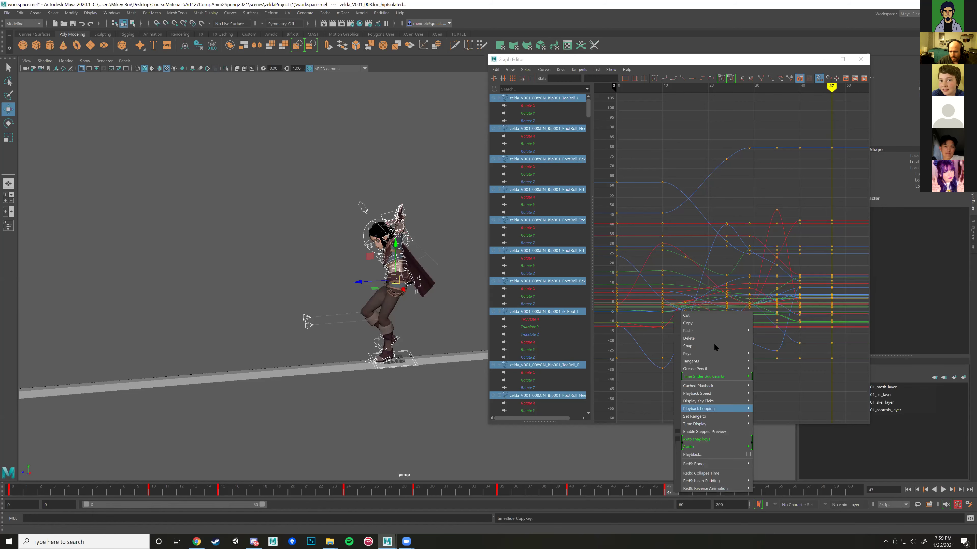
{"action": "left_click", "coordinate": [769, 331]}
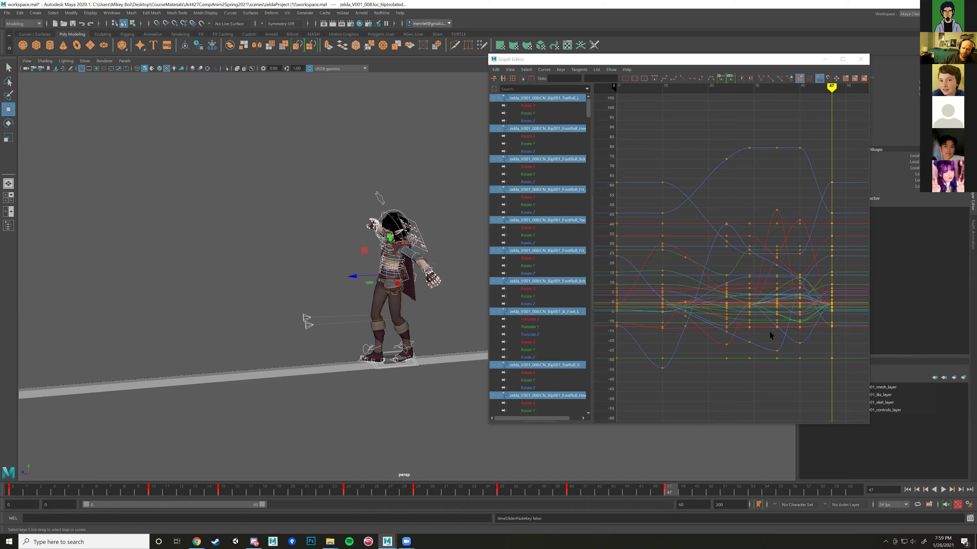
{"action": "left_click", "coordinate": [11, 493]}
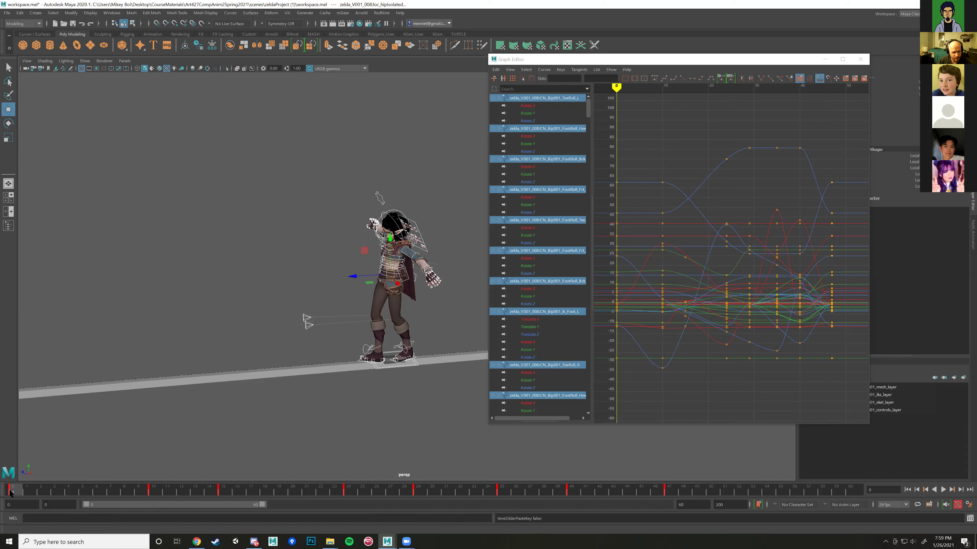
{"action": "right_click", "coordinate": [11, 493]}
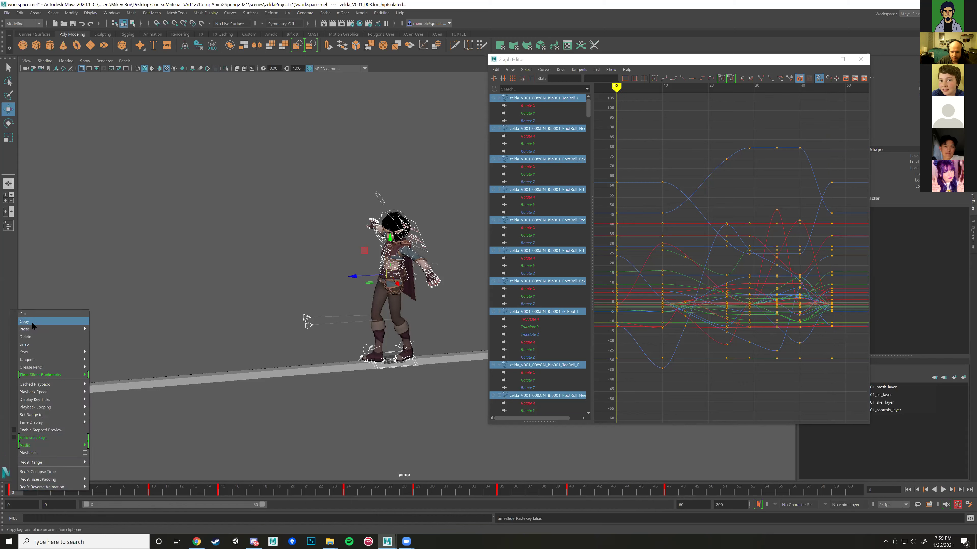
{"action": "left_click", "coordinate": [670, 493]}
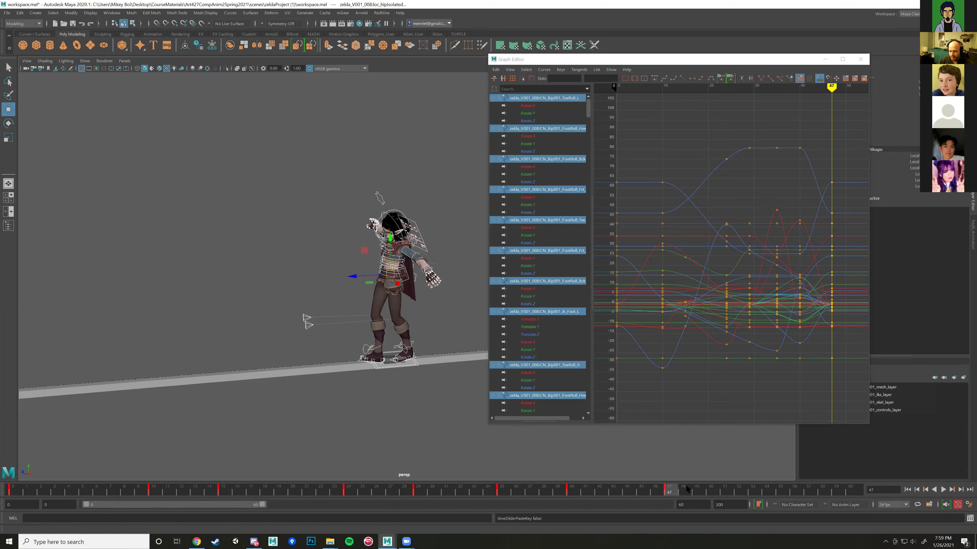
{"action": "right_click", "coordinate": [669, 493]}
{"action": "mouse_move", "coordinate": [731, 330]}
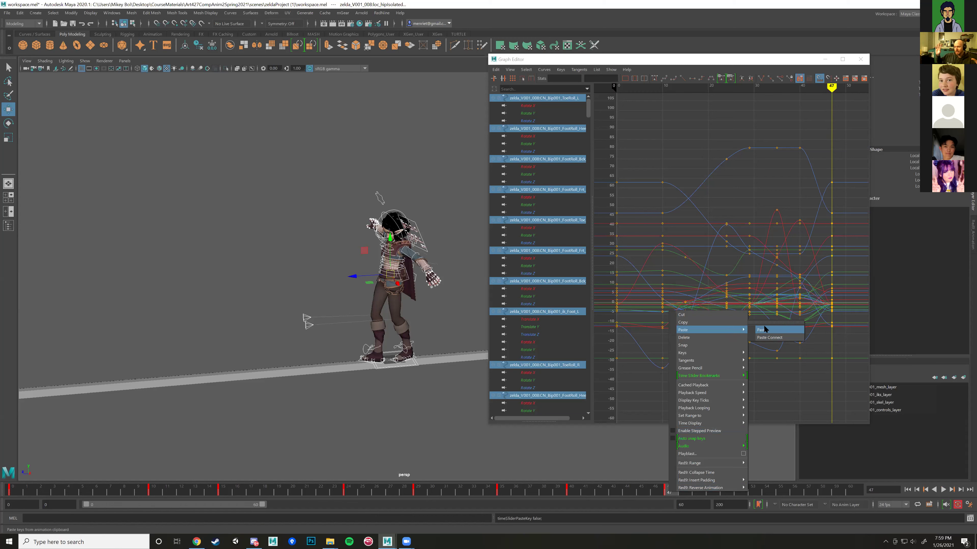
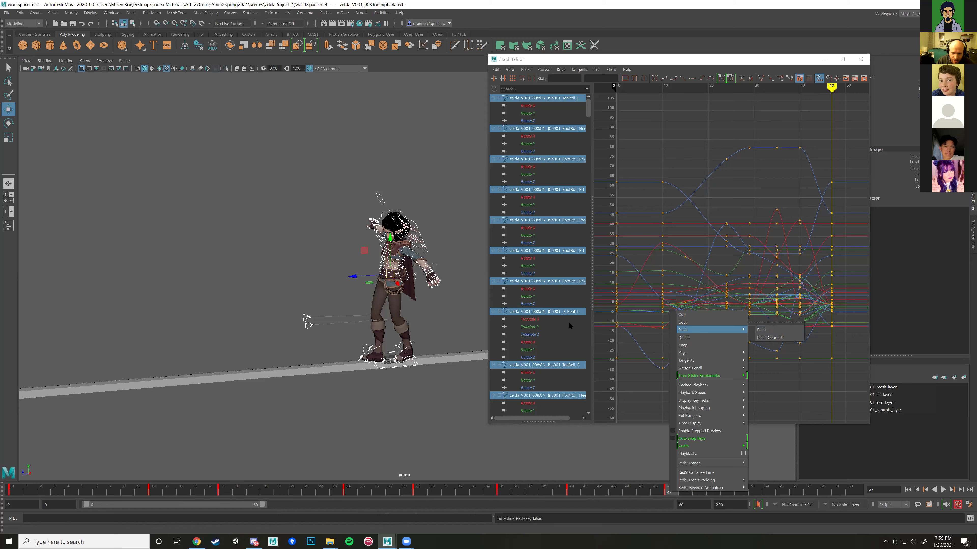
{"action": "left_click", "coordinate": [651, 285]}
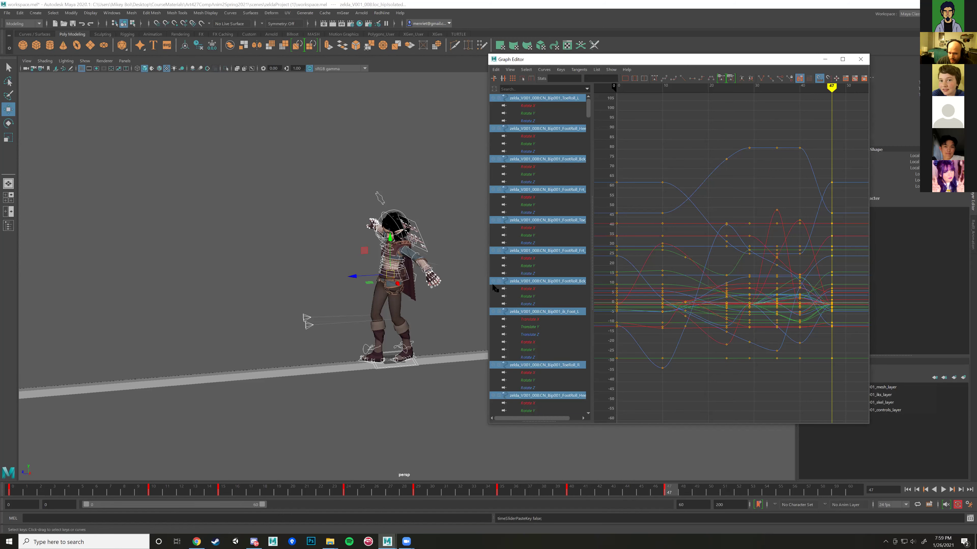
Step: Narrow the Graph Editor slightly, play back the walk and set the playback range to end at frame 47
{"action": "left_click_drag", "start_coordinate": [486, 291], "coordinate": [366, 291]}
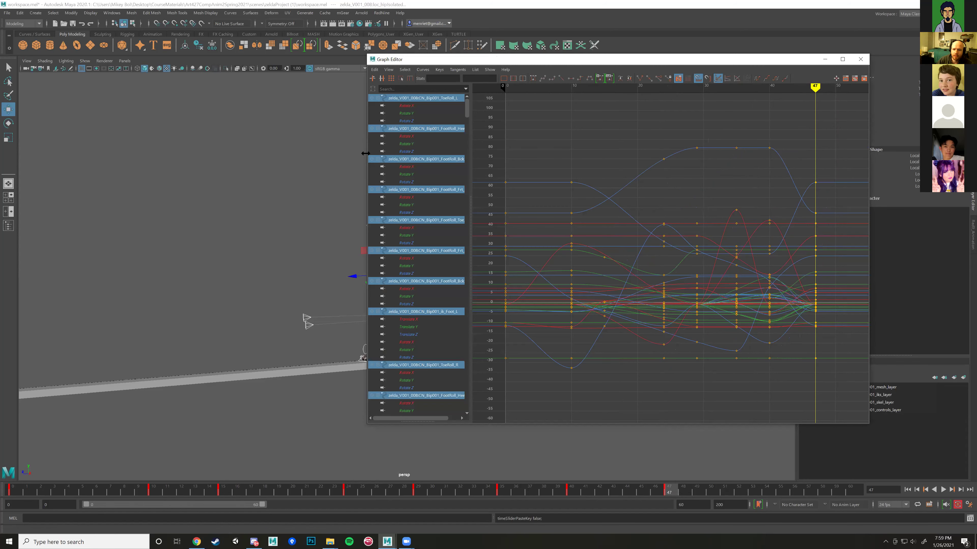
{"action": "left_click_drag", "start_coordinate": [367, 151], "coordinate": [500, 151]}
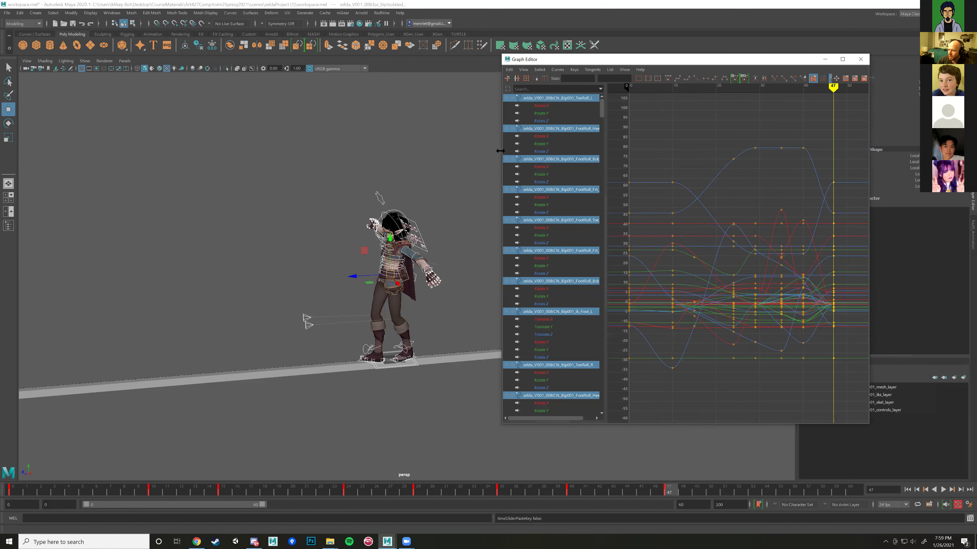
{"action": "left_click", "coordinate": [614, 490]}
{"action": "key", "text": "alt+v"}
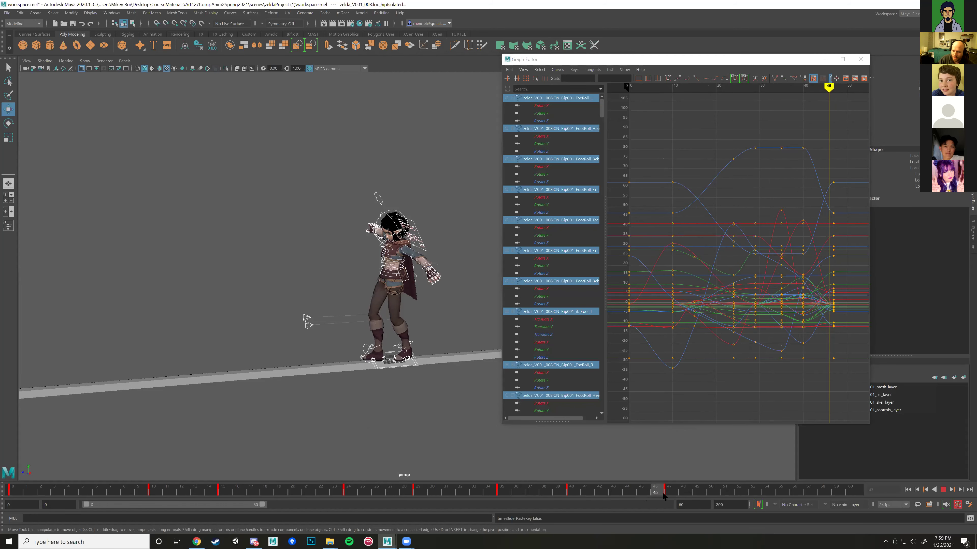
{"action": "key", "text": "alt+v"}
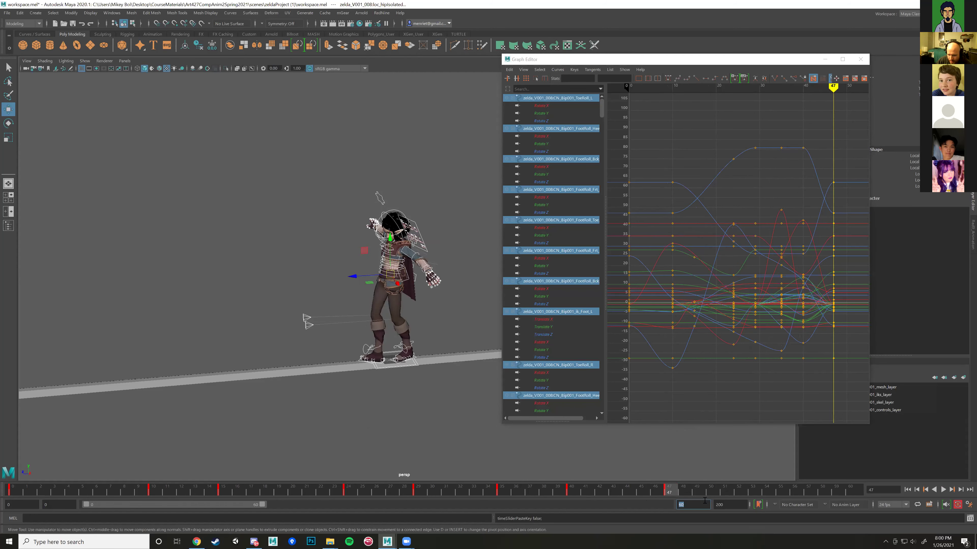
{"action": "key", "text": "Return"}
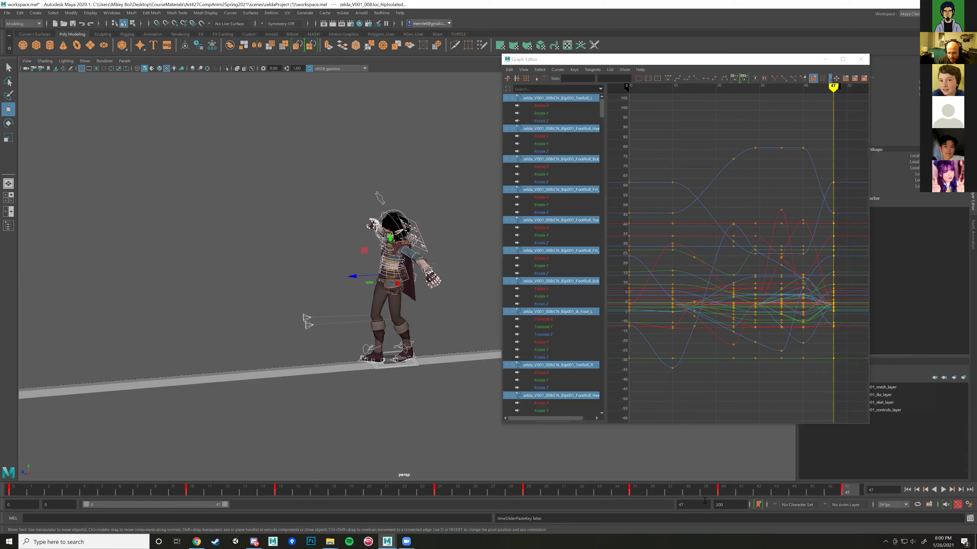
Step: Move the Graph Editor aside and play the looping walk in a closer side view to review the cycle
{"action": "scroll", "coordinate": [406, 279], "scroll_direction": "up", "scroll_amount": 3}
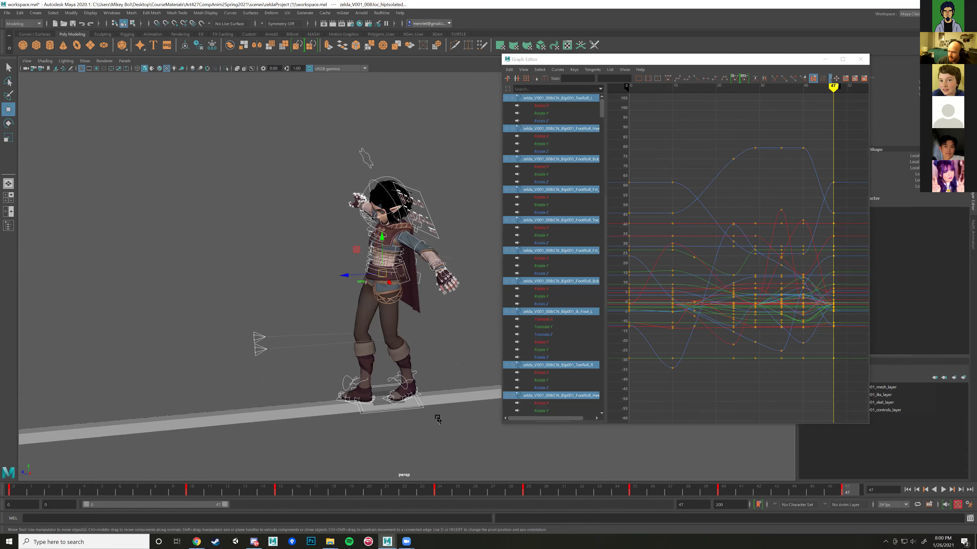
{"action": "left_click", "coordinate": [943, 490]}
{"action": "scroll", "coordinate": [359, 321], "scroll_direction": "down", "scroll_amount": 2}
{"action": "left_click_drag", "start_coordinate": [358, 321], "coordinate": [262, 333], "text": "alt"}
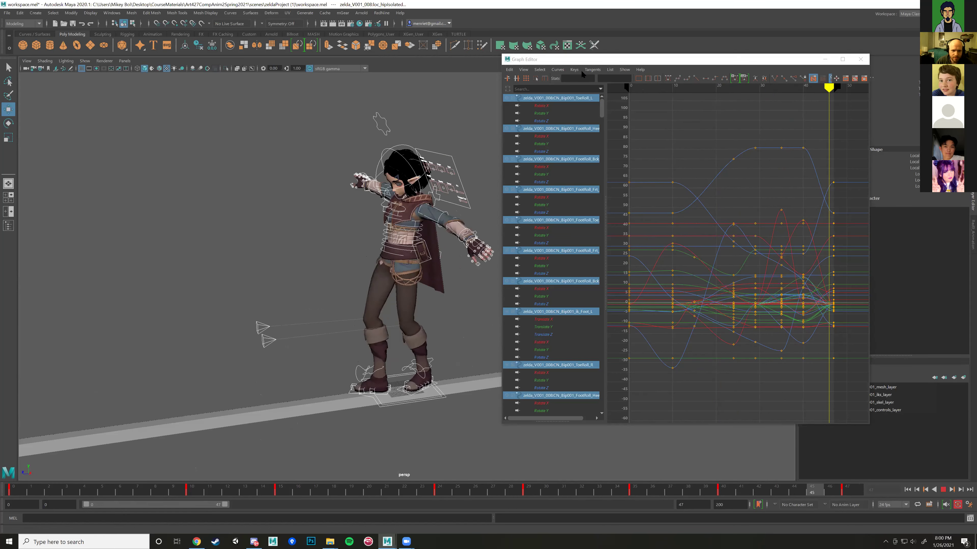
{"action": "left_click_drag", "start_coordinate": [687, 59], "coordinate": [810, 95]}
{"action": "left_click_drag", "start_coordinate": [477, 269], "coordinate": [501, 268], "text": "alt"}
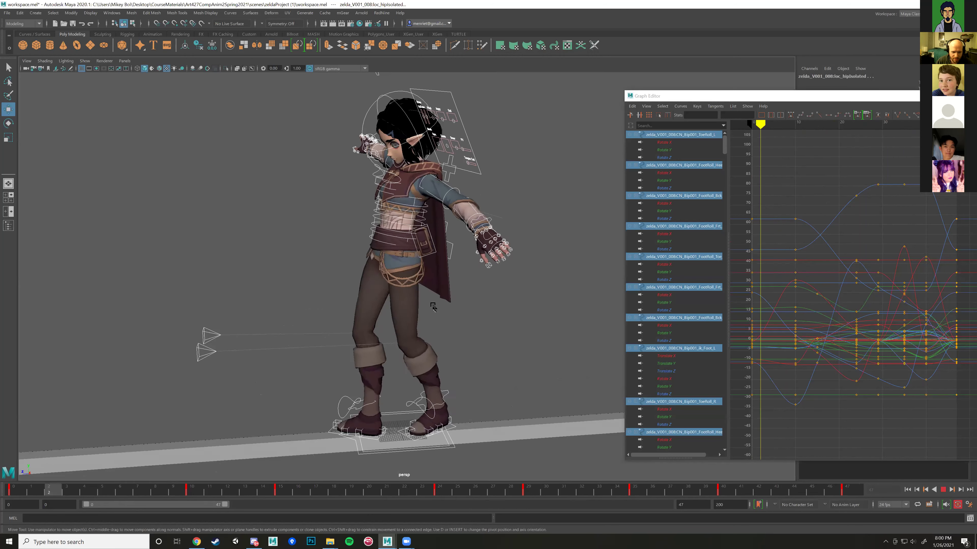
{"action": "key", "text": "Escape"}
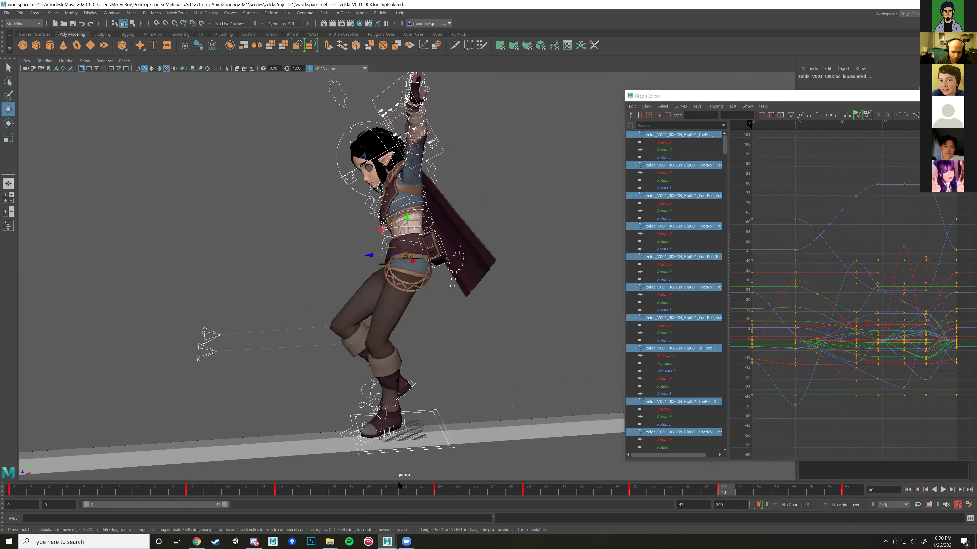
{"action": "key", "text": "alt+v"}
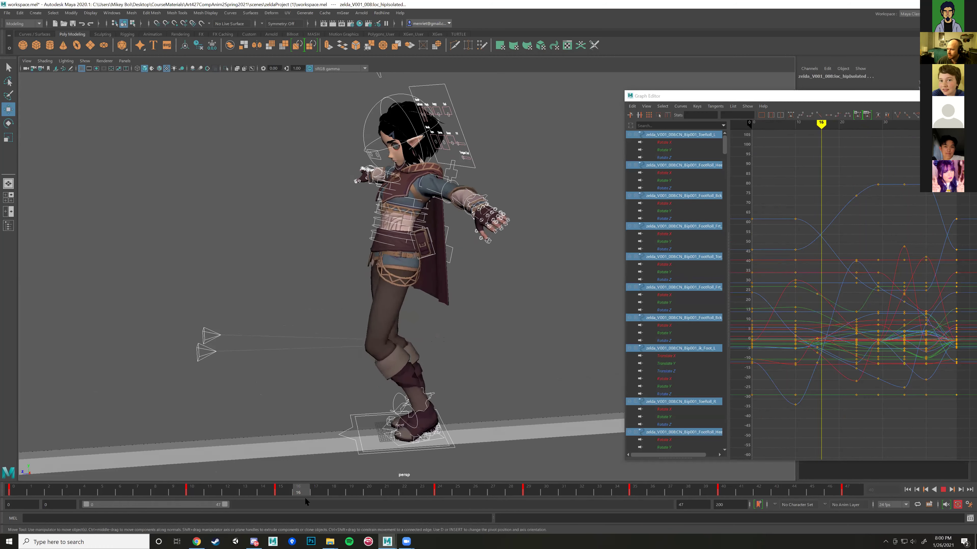
Step: Switch to YouTube in Chrome and replay the Tight Rope section of 100 Ways to Walk from about 2:14
{"action": "left_click", "coordinate": [197, 542]}
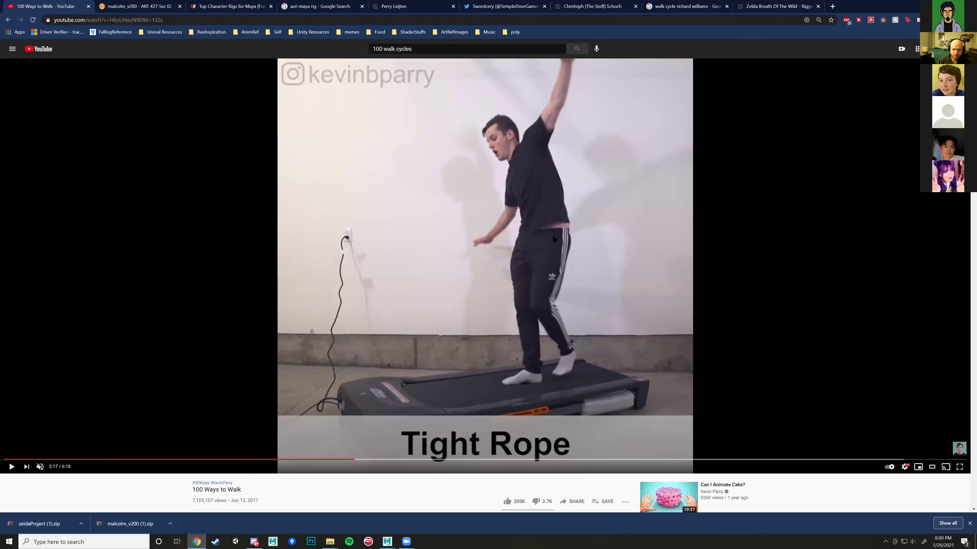
{"action": "left_click", "coordinate": [12, 466]}
{"action": "left_click", "coordinate": [336, 460]}
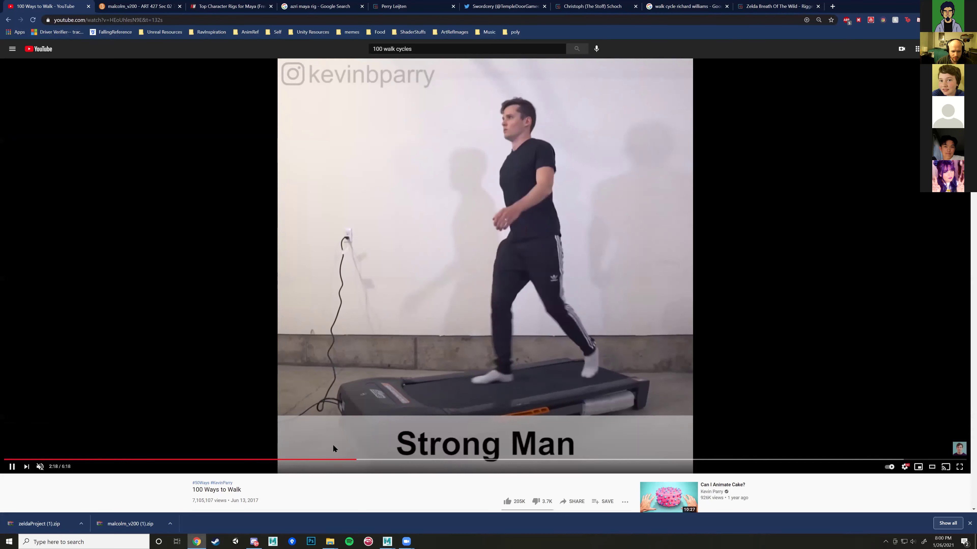
{"action": "left_click", "coordinate": [348, 460]}
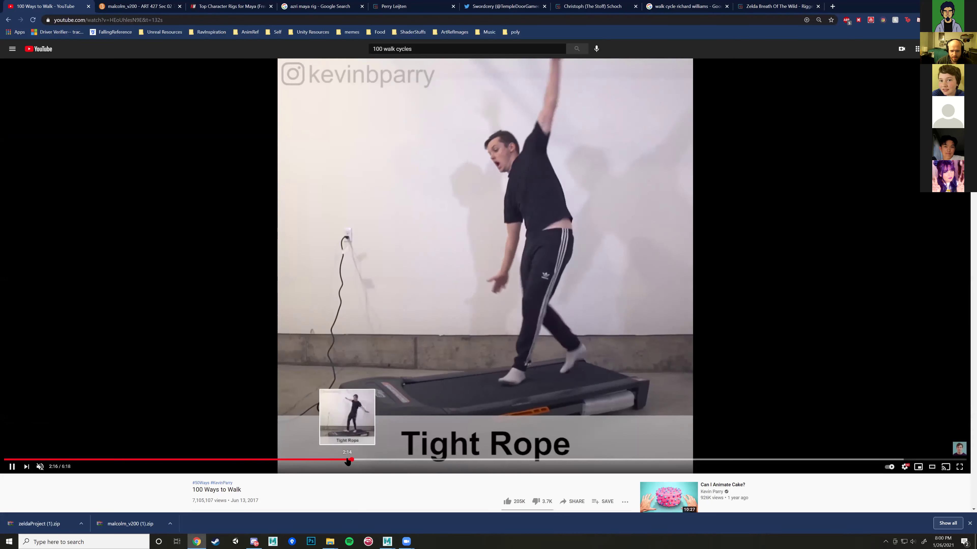
Step: Pause the Tight Rope clip, switch to Maya and play the walk cycle from frame 0 in a closer side view
{"action": "key", "text": "space"}
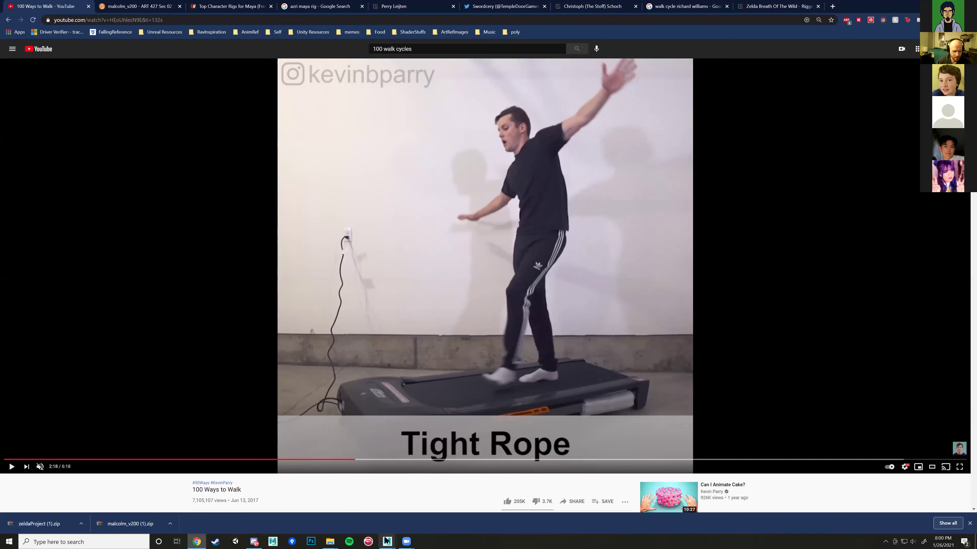
{"action": "mouse_move", "coordinate": [387, 541]}
{"action": "left_click", "coordinate": [358, 512]}
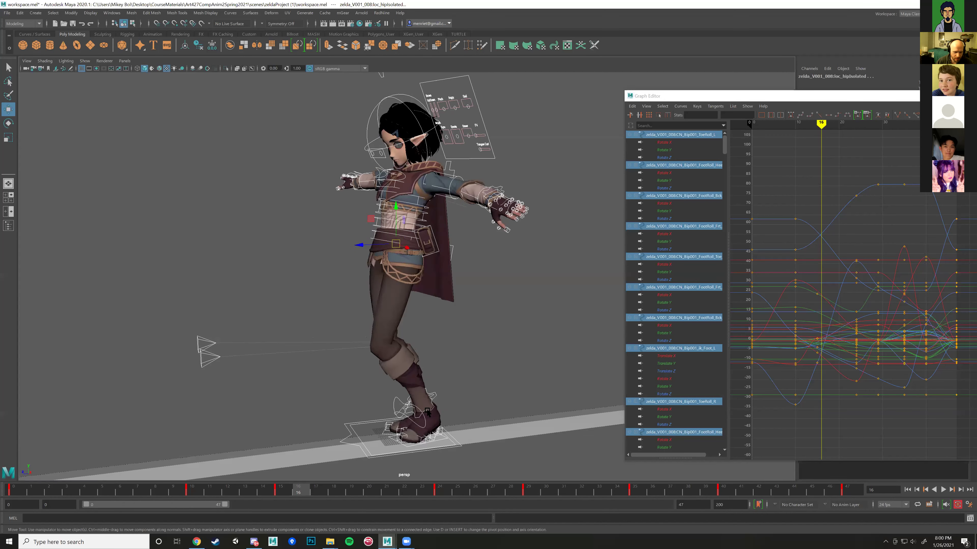
{"action": "key", "text": "alt+shift+v"}
{"action": "key", "text": "alt+v"}
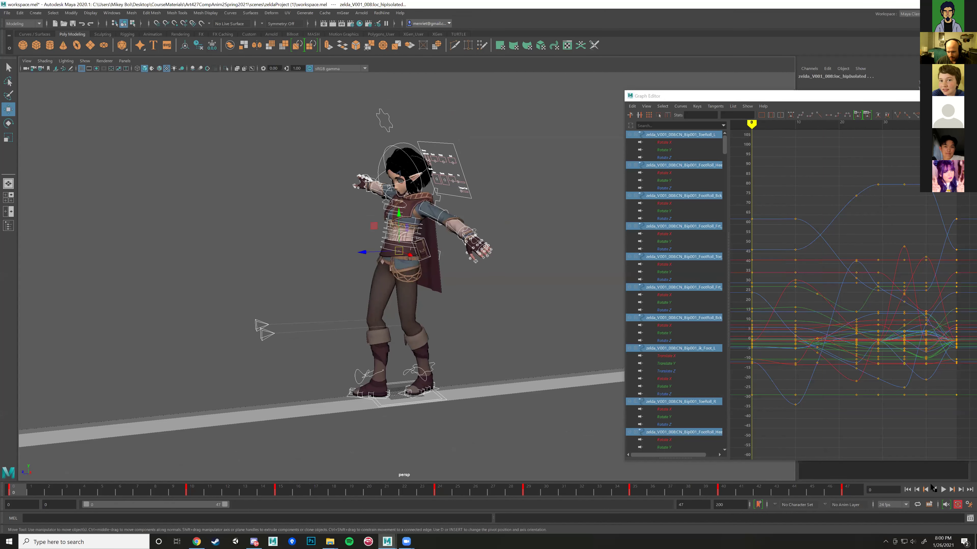
{"action": "scroll", "coordinate": [463, 325], "scroll_direction": "down", "scroll_amount": 2}
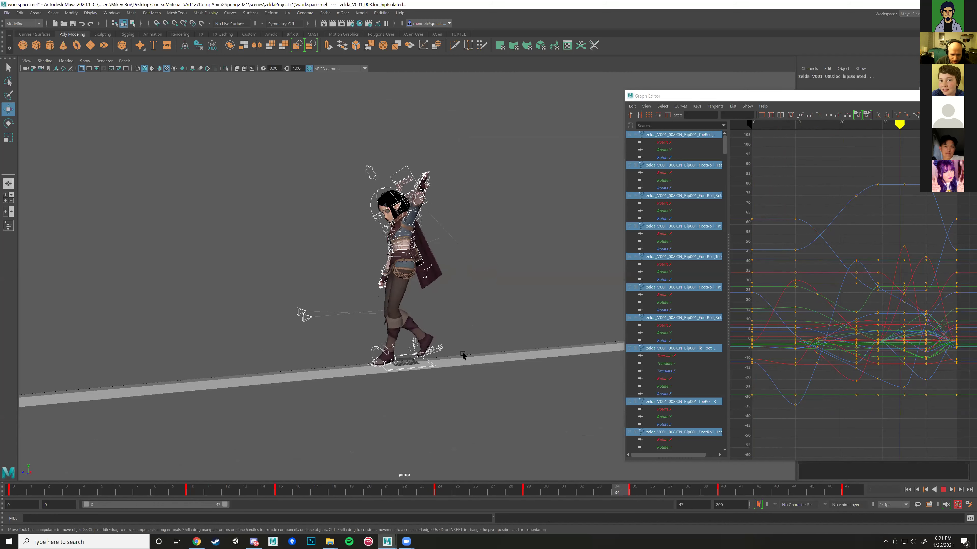
{"action": "scroll", "coordinate": [451, 370], "scroll_direction": "up", "scroll_amount": 5}
{"action": "left_click_drag", "start_coordinate": [450, 408], "coordinate": [467, 364], "text": "alt"}
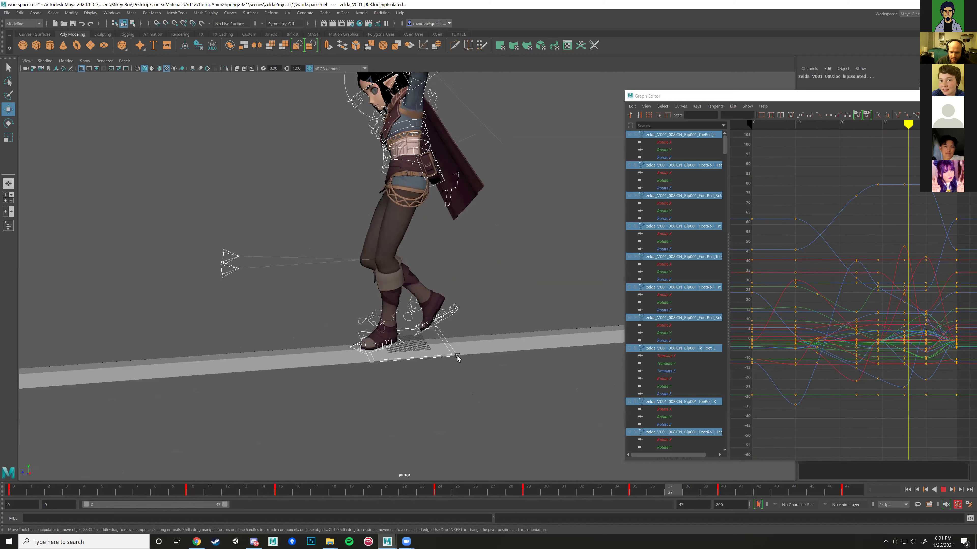
{"action": "left_click", "coordinate": [466, 365]}
{"action": "left_click_drag", "start_coordinate": [467, 365], "coordinate": [488, 384], "text": "alt"}
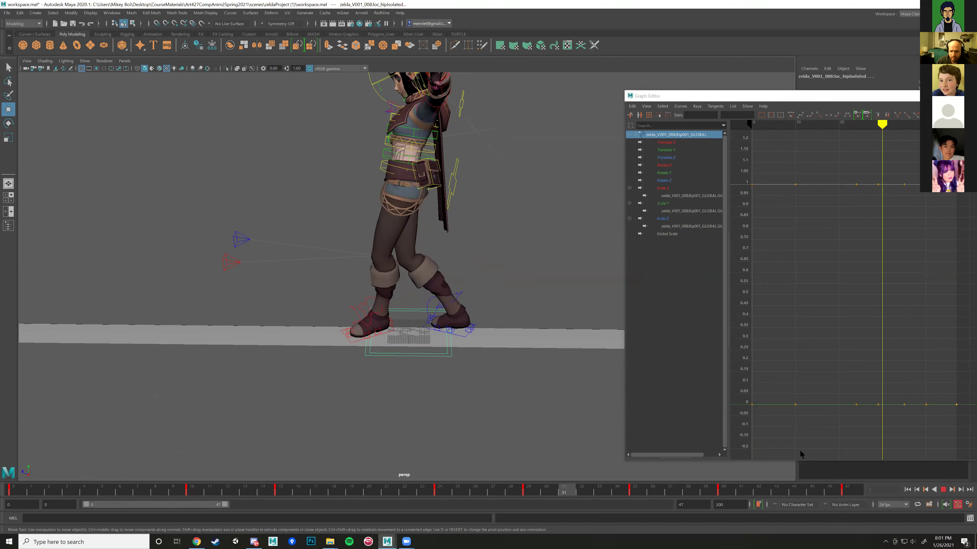
{"action": "key", "text": "Escape"}
Step: Select all of the character's controls and frame their animation curves in the Graph Editor
{"action": "right_click_drag", "start_coordinate": [488, 385], "coordinate": [450, 305], "text": "alt"}
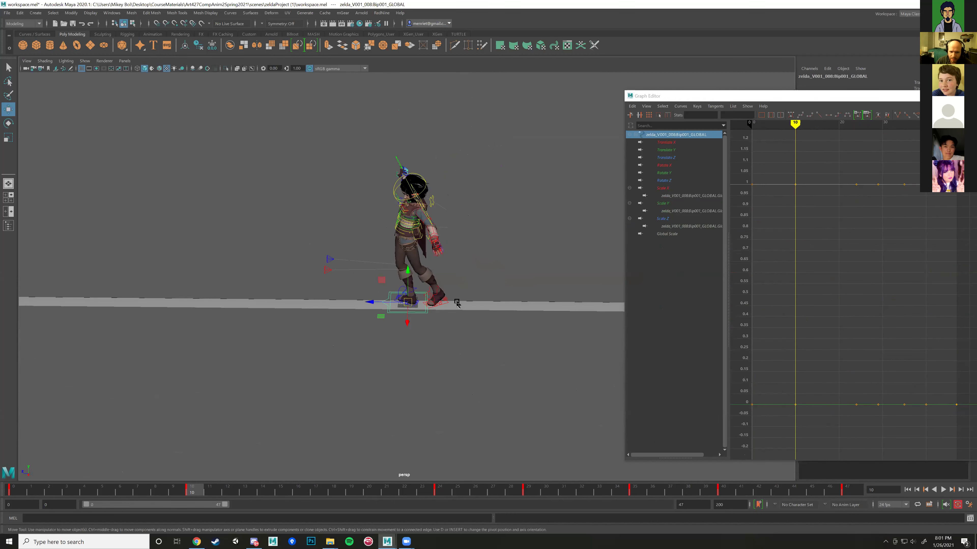
{"action": "left_click_drag", "start_coordinate": [447, 338], "coordinate": [263, 131], "text": "alt"}
{"action": "left_click_drag", "start_coordinate": [322, 180], "coordinate": [507, 402]}
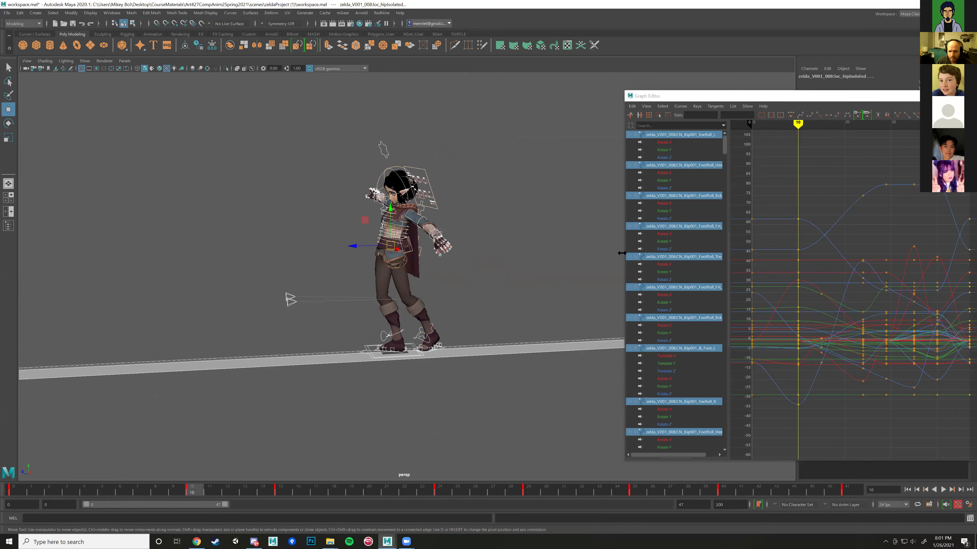
{"action": "left_click_drag", "start_coordinate": [536, 336], "coordinate": [499, 339], "text": "alt"}
{"action": "key", "text": "f"}
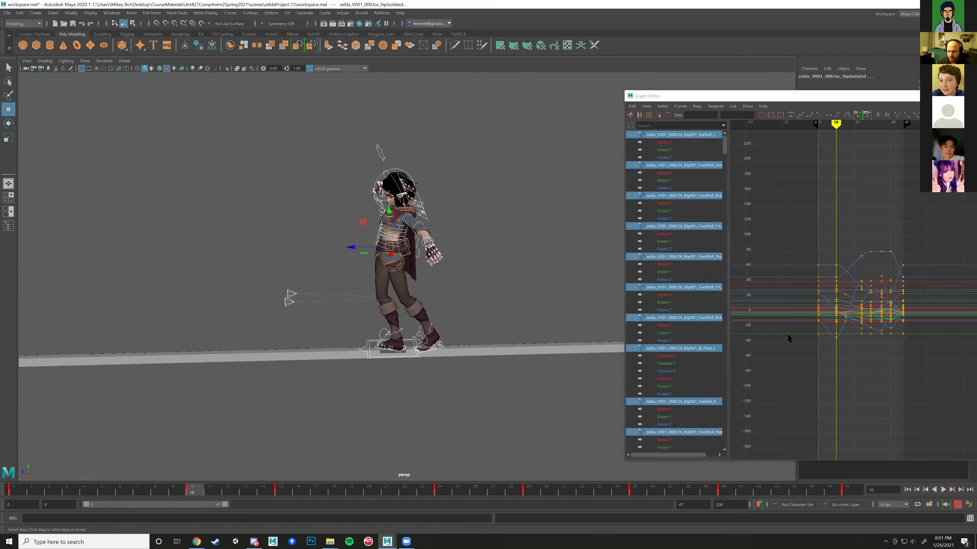
{"action": "key", "text": "f"}
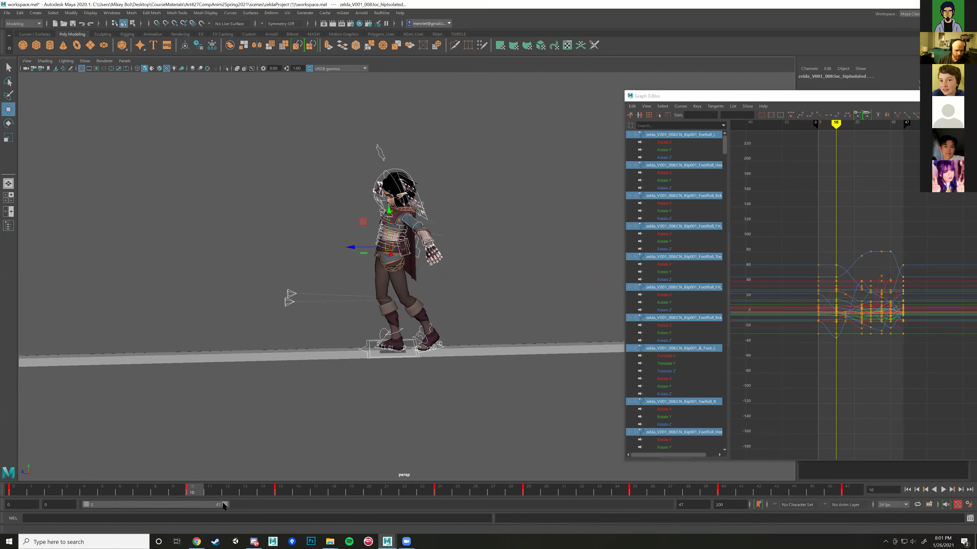
Step: Extend the playback range to frame 100 and copy all keys from frame 0 to 47
{"action": "left_click_drag", "start_coordinate": [230, 504], "coordinate": [378, 505]}
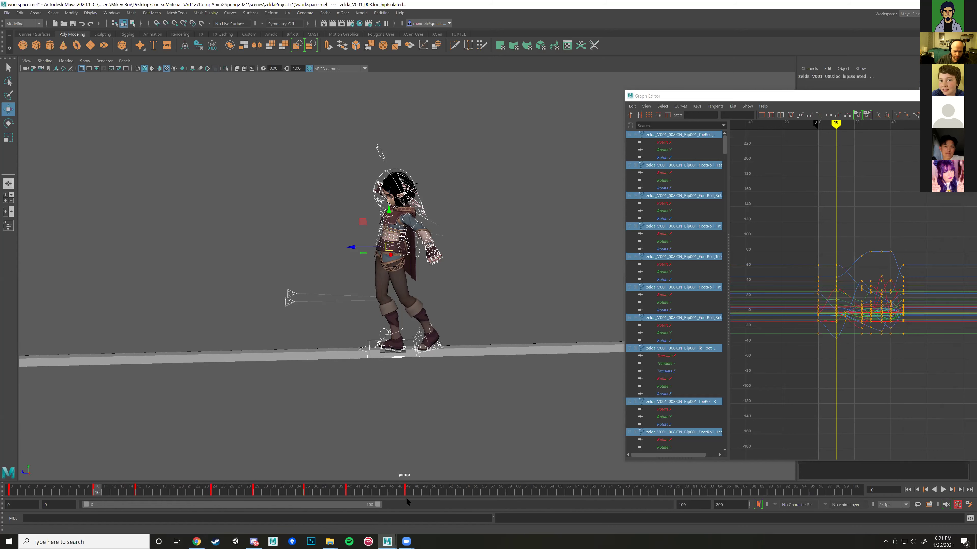
{"action": "left_click", "coordinate": [409, 492]}
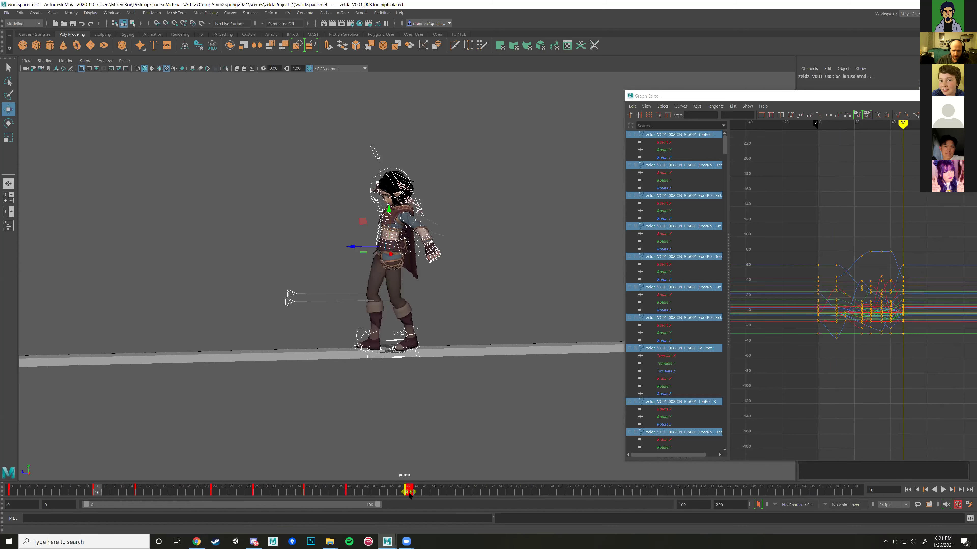
{"action": "left_click_drag", "start_coordinate": [409, 494], "coordinate": [391, 494], "text": "shift"}
{"action": "key", "text": "alt+v"}
{"action": "left_click", "coordinate": [11, 489]}
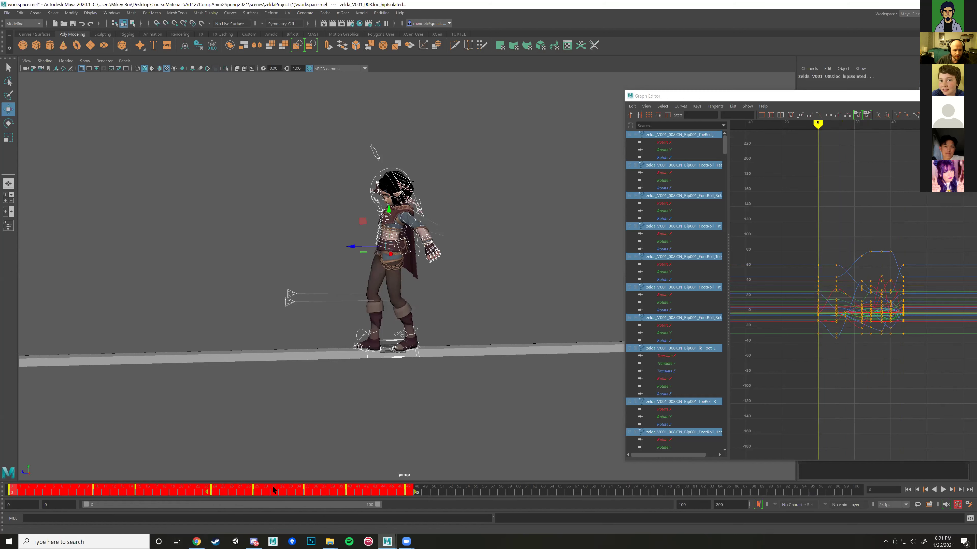
{"action": "right_click", "coordinate": [273, 486]}
{"action": "left_click", "coordinate": [293, 318]}
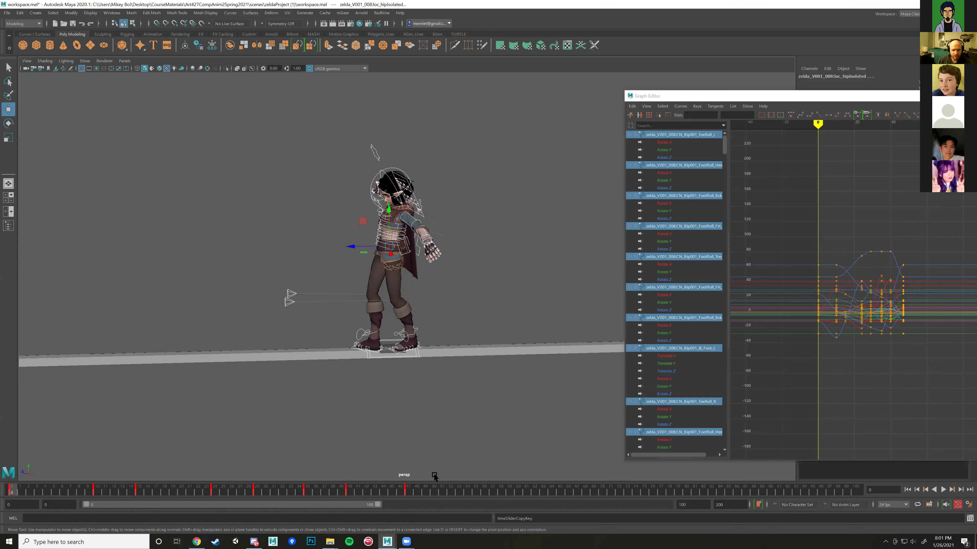
Step: Paste the copied cycle keys at frame 47 and play back the doubled walk
{"action": "left_click", "coordinate": [410, 490]}
{"action": "right_click", "coordinate": [410, 489]}
{"action": "mouse_move", "coordinate": [462, 326]}
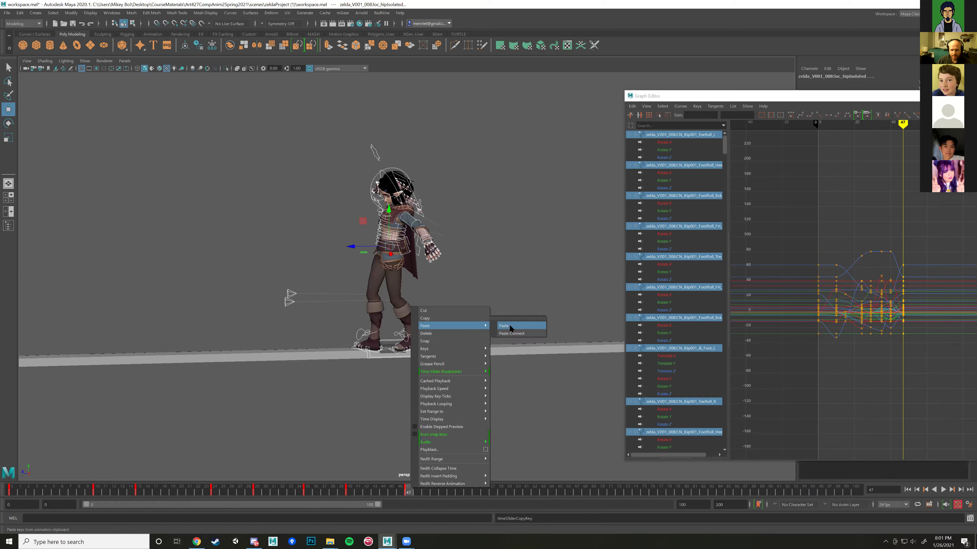
{"action": "left_click", "coordinate": [510, 327]}
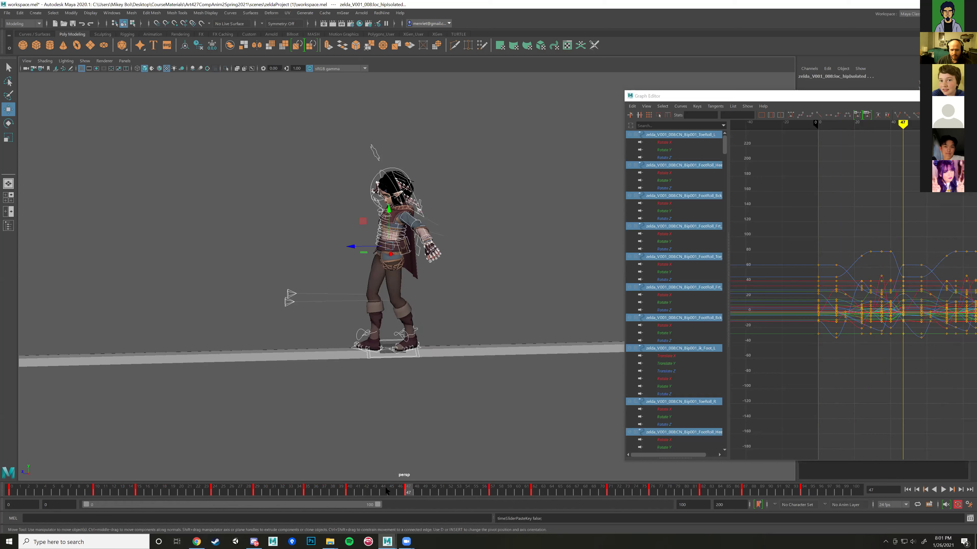
{"action": "key", "text": "alt+v"}
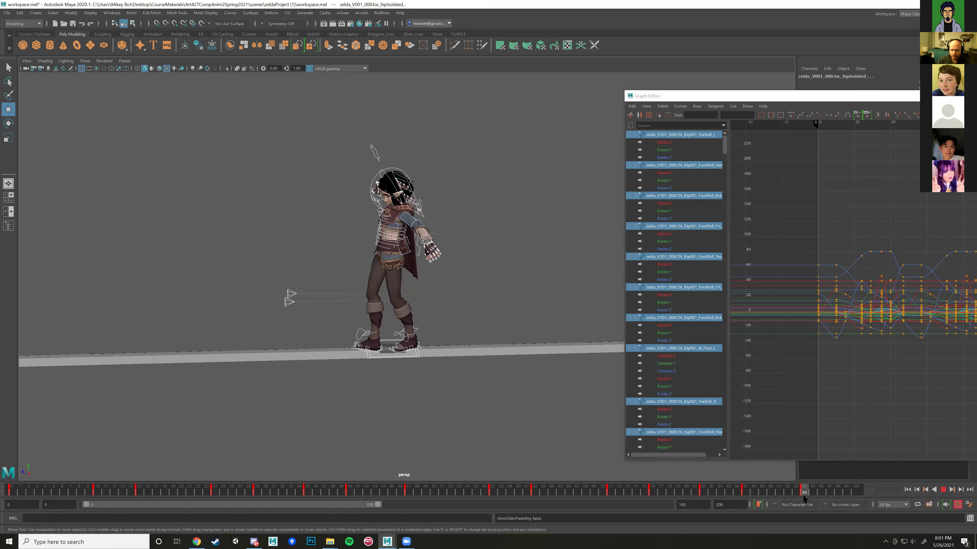
{"action": "key", "text": "alt+v"}
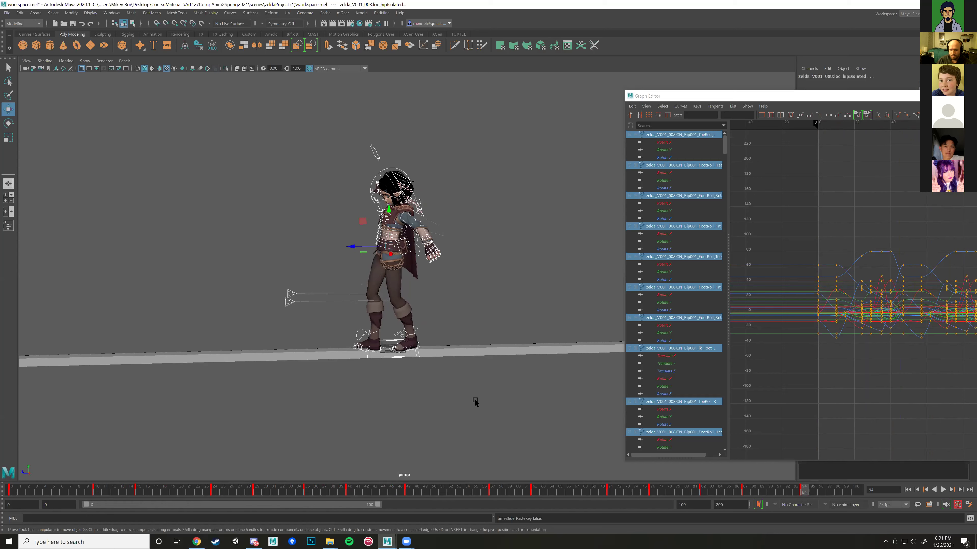
Step: Select the character's global control and delete its keys between frames 0 and 94
{"action": "left_click", "coordinate": [421, 358]}
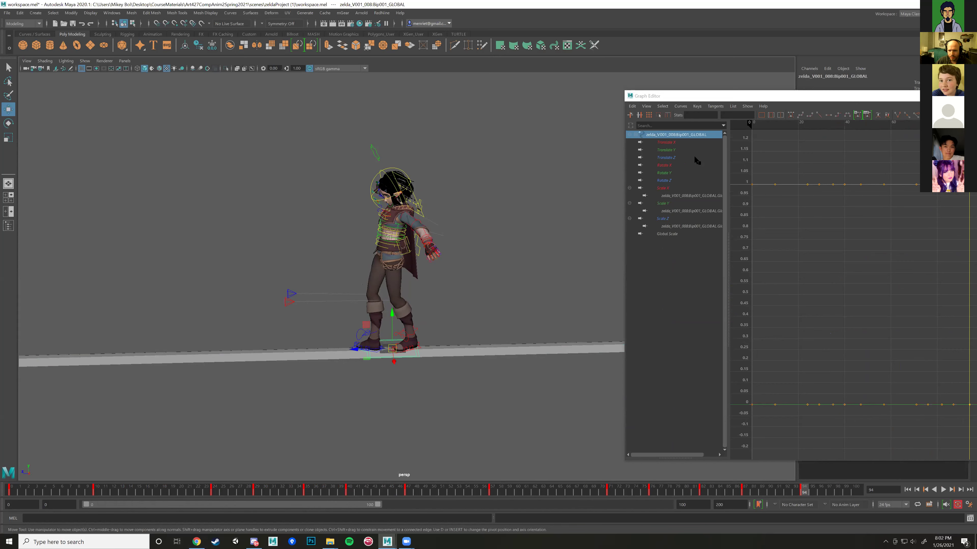
{"action": "key", "text": "alt+v"}
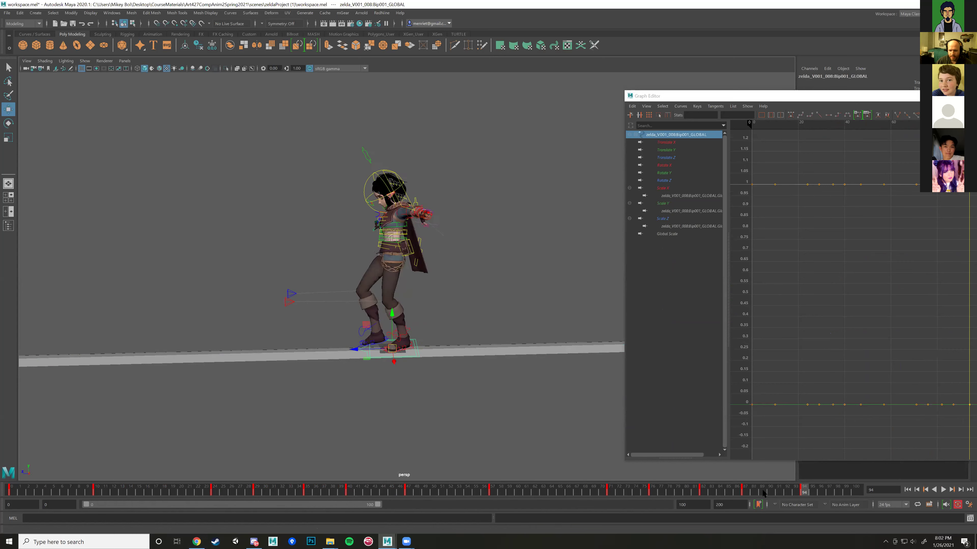
{"action": "left_click_drag", "start_coordinate": [787, 493], "coordinate": [475, 492], "text": "shift"}
{"action": "left_click_drag", "start_coordinate": [183, 492], "coordinate": [79, 492], "text": "shift"}
{"action": "right_click", "coordinate": [139, 492]}
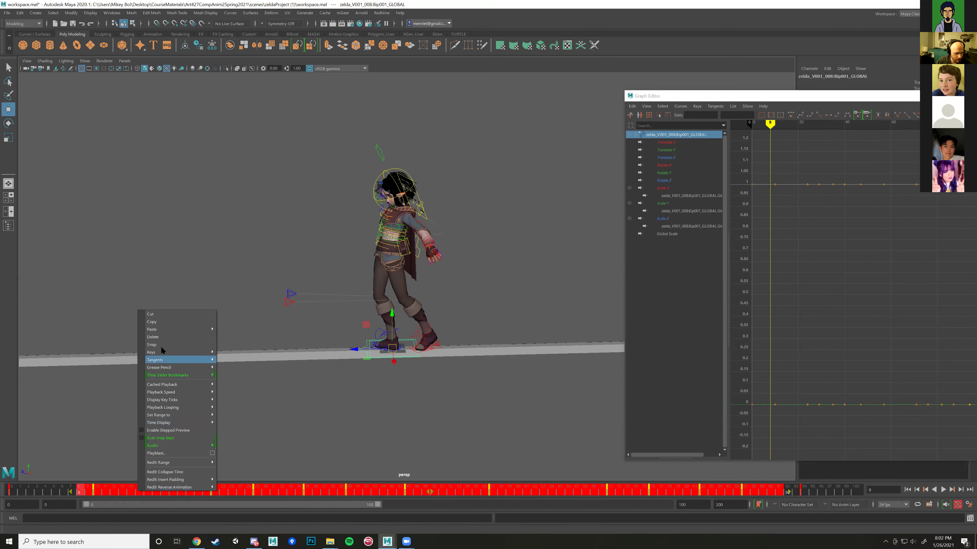
{"action": "left_click", "coordinate": [162, 336]}
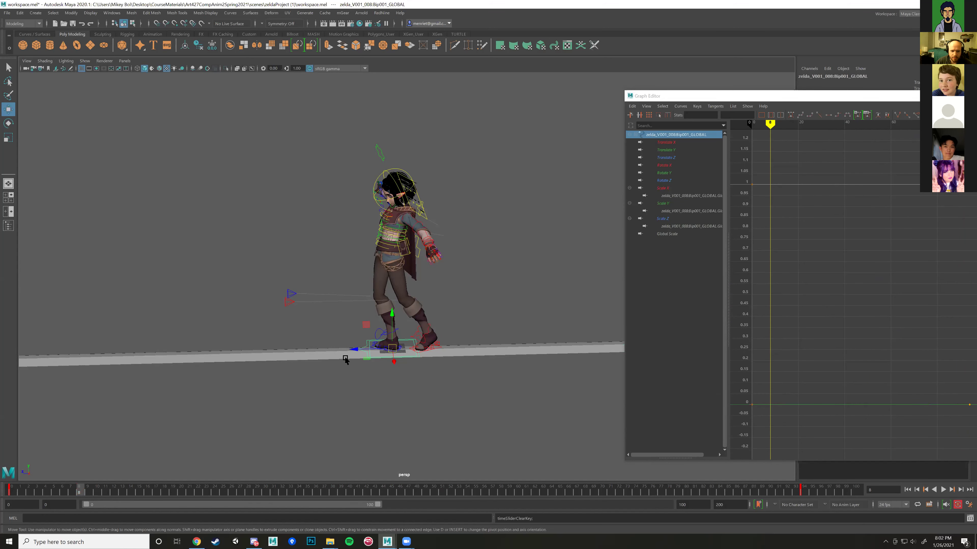
Step: At frame 94, move the global control about 110 units forward along Z and key it
{"action": "left_click", "coordinate": [804, 493]}
{"action": "key", "text": "a"}
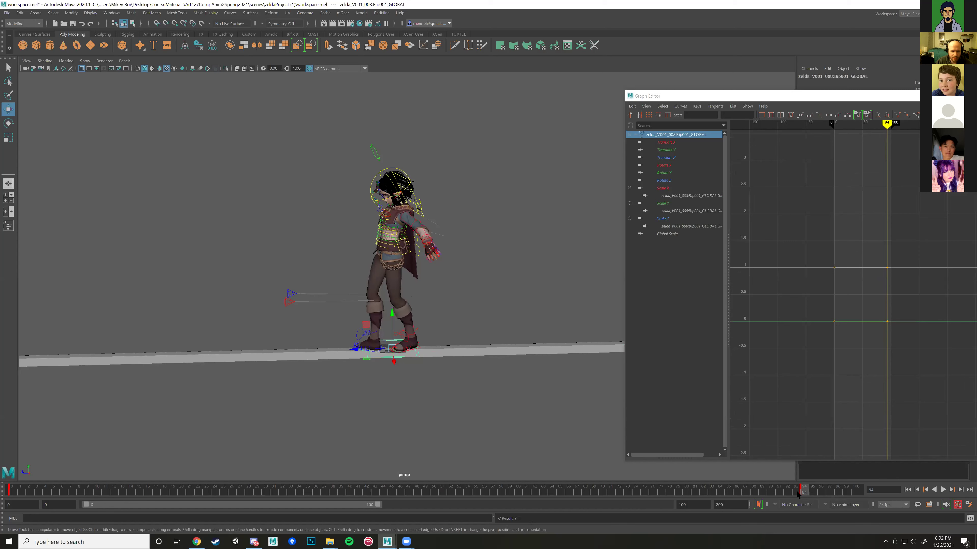
{"action": "left_click_drag", "start_coordinate": [358, 351], "coordinate": [240, 358]}
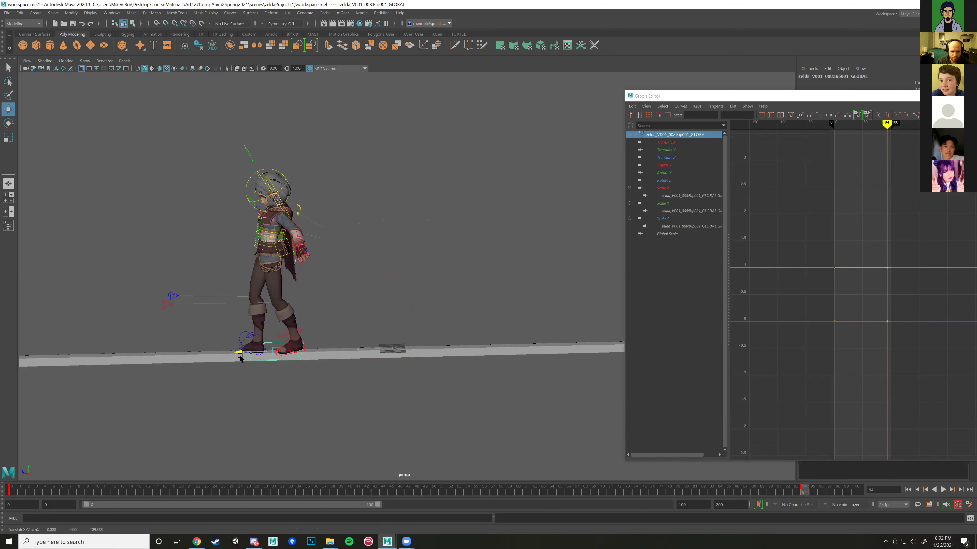
{"action": "key", "text": "s"}
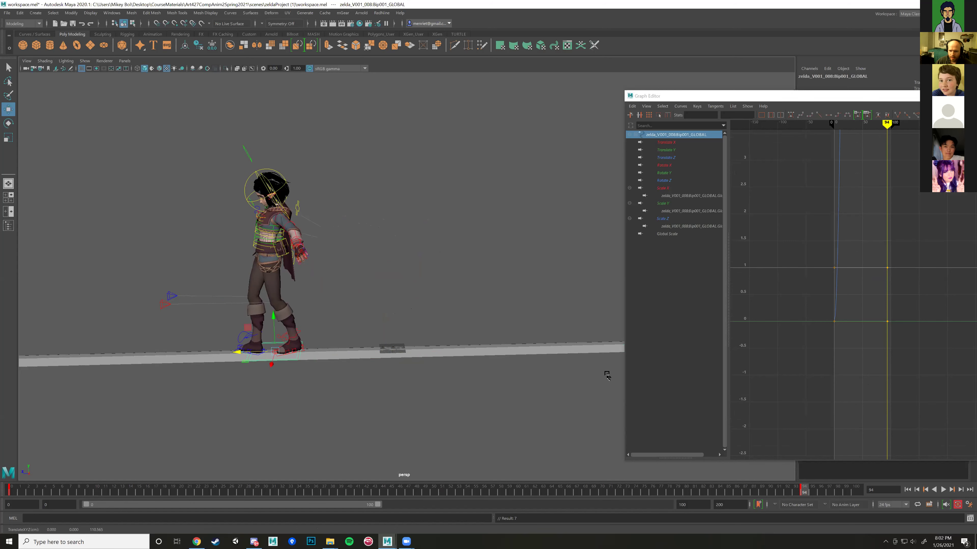
Step: Isolate the global control's Translate Z curve and give it linear tangents
{"action": "left_click", "coordinate": [668, 158]}
{"action": "key", "text": "f"}
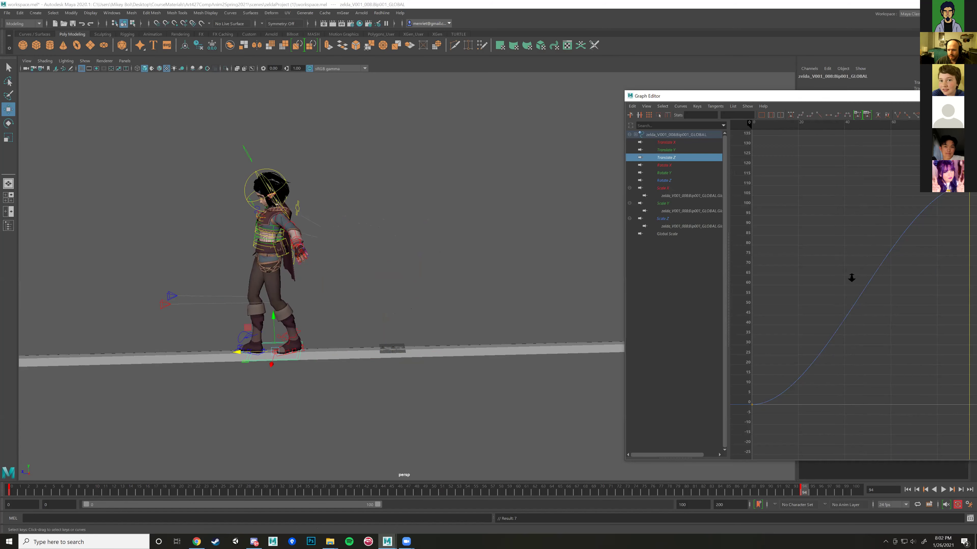
{"action": "left_click", "coordinate": [877, 278]}
{"action": "scroll", "coordinate": [846, 254], "scroll_direction": "up", "scroll_amount": 2}
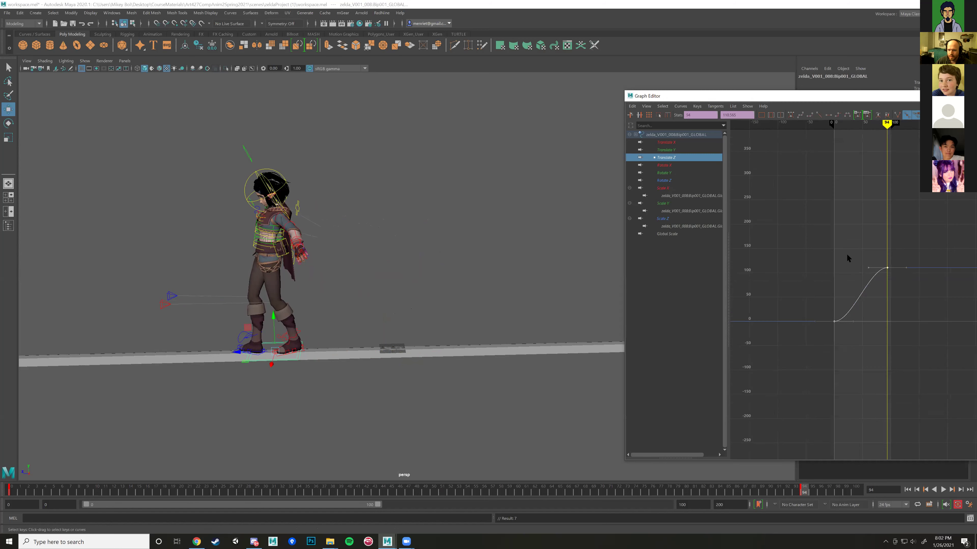
{"action": "left_click", "coordinate": [819, 115]}
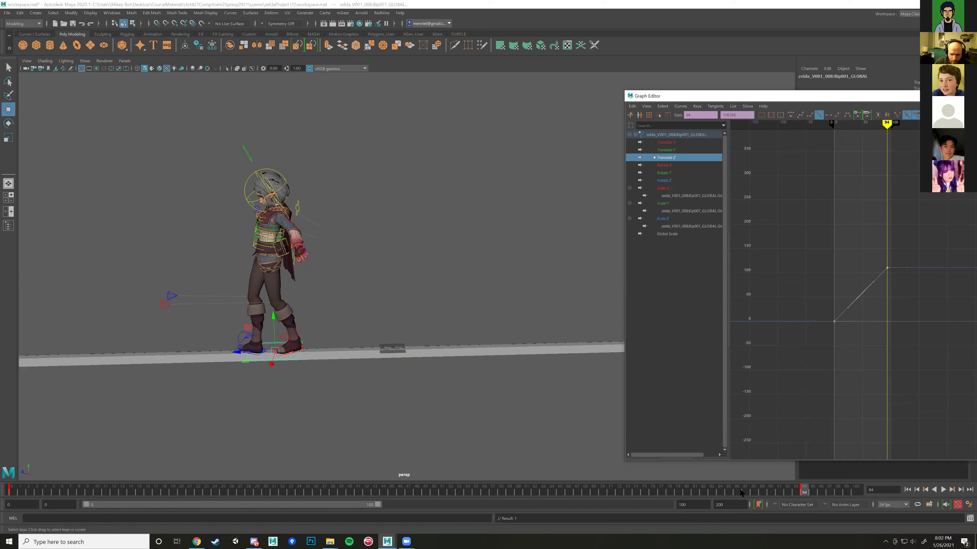
Step: Play the advancing walk, examine the foot contact up close, and return to the Tight Rope reference in Chrome
{"action": "key", "text": "alt+v"}
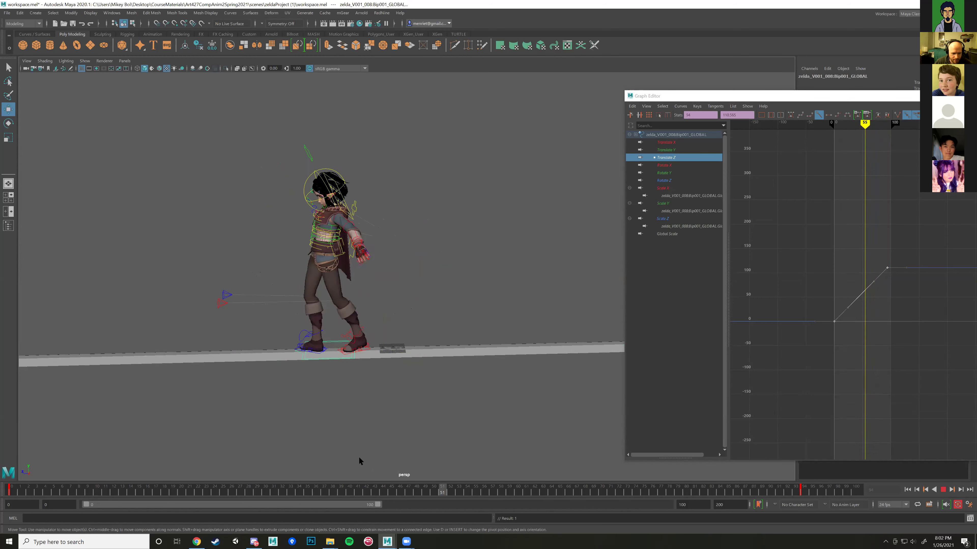
{"action": "key", "text": "Escape"}
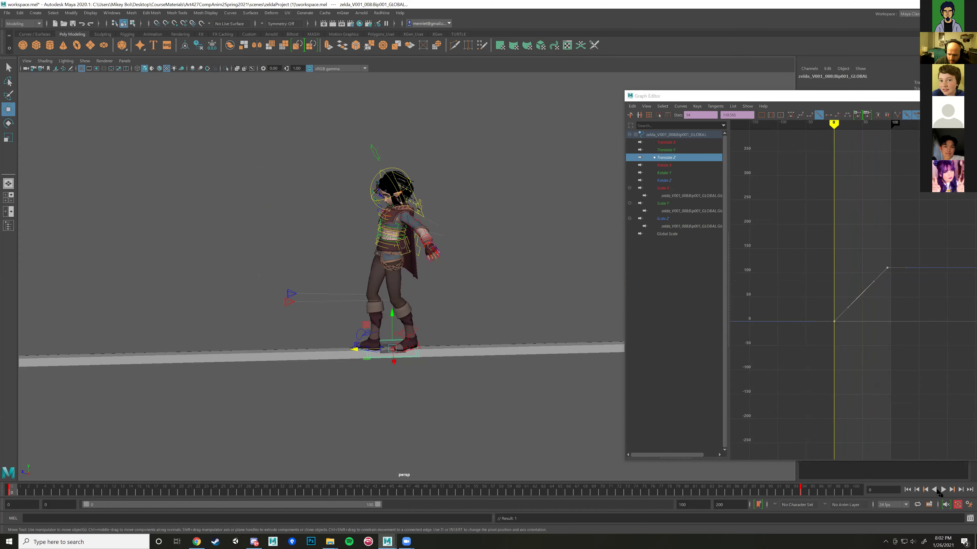
{"action": "key", "text": "alt+v"}
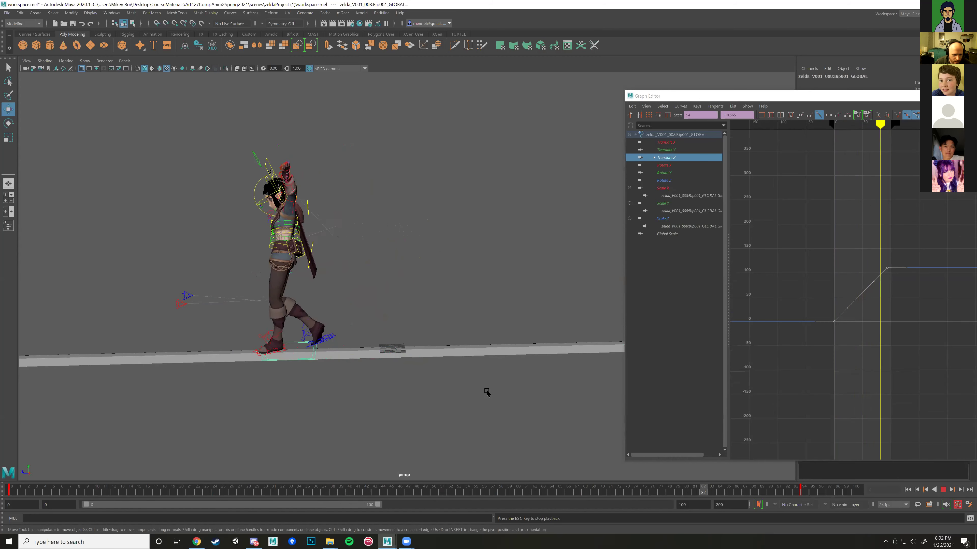
{"action": "scroll", "coordinate": [348, 392], "scroll_direction": "up", "scroll_amount": 5}
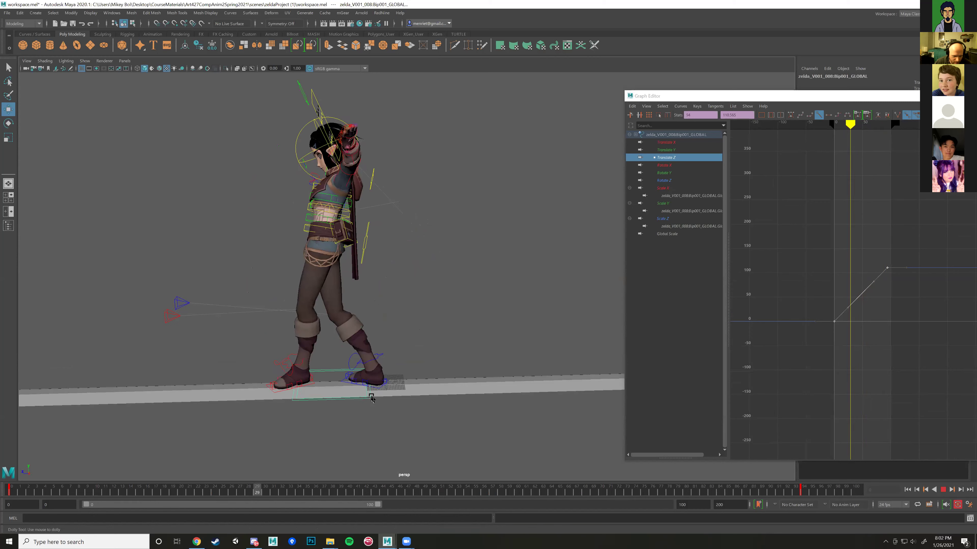
{"action": "scroll", "coordinate": [442, 304], "scroll_direction": "up", "scroll_amount": 5}
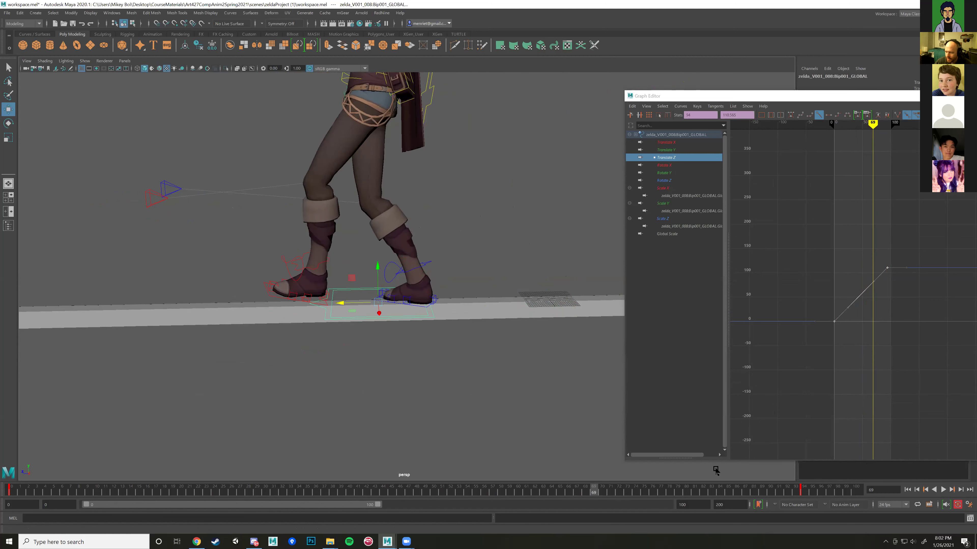
{"action": "left_click", "coordinate": [485, 495]}
{"action": "key", "text": "Escape"}
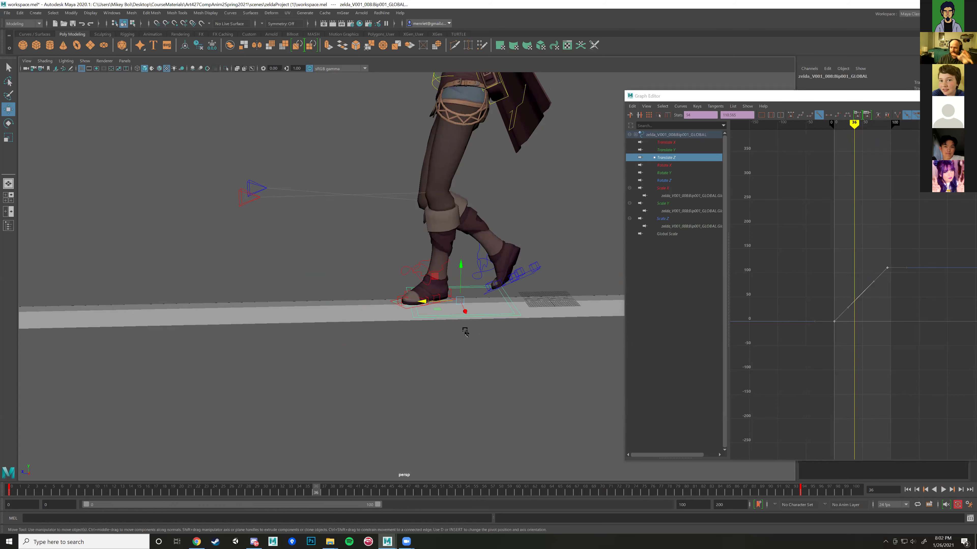
{"action": "left_click", "coordinate": [197, 542]}
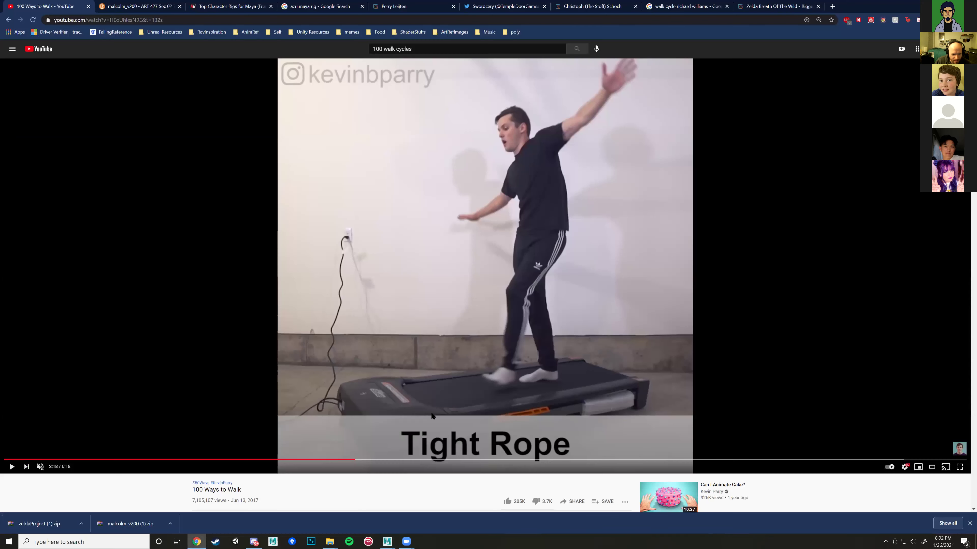
Step: Replay the Tight Rope reference clip, starting again from about 2:11, and return to the Zelda scene in Maya
{"action": "left_click", "coordinate": [508, 389]}
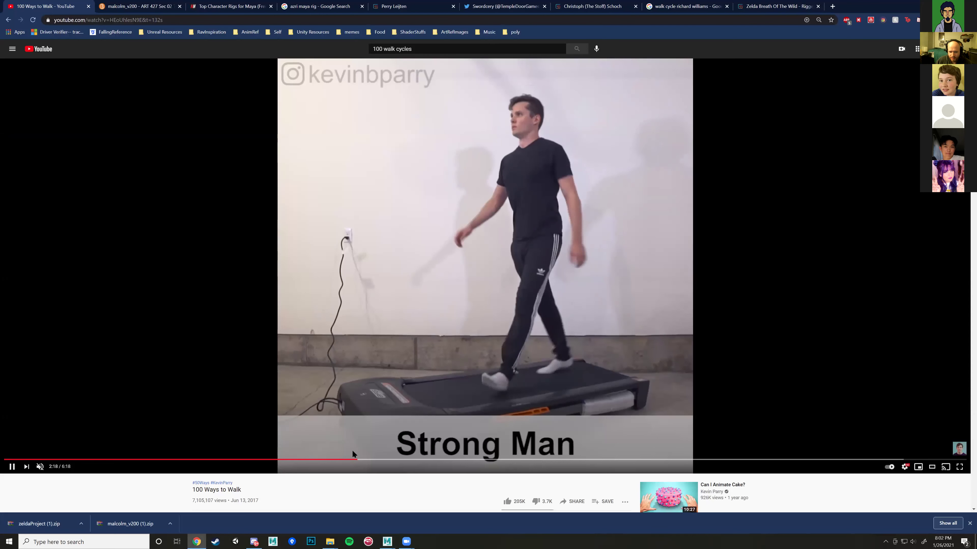
{"action": "left_click", "coordinate": [349, 460]}
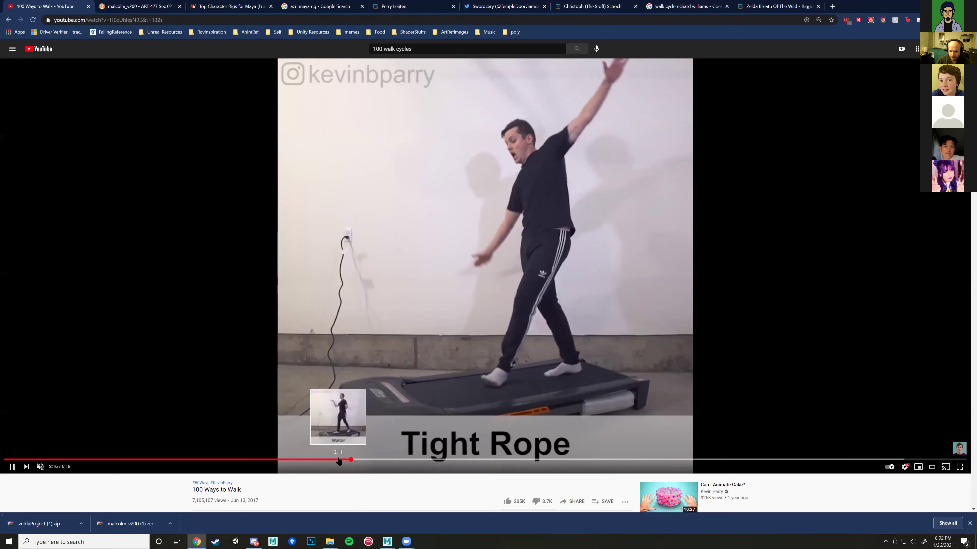
{"action": "left_click", "coordinate": [339, 461]}
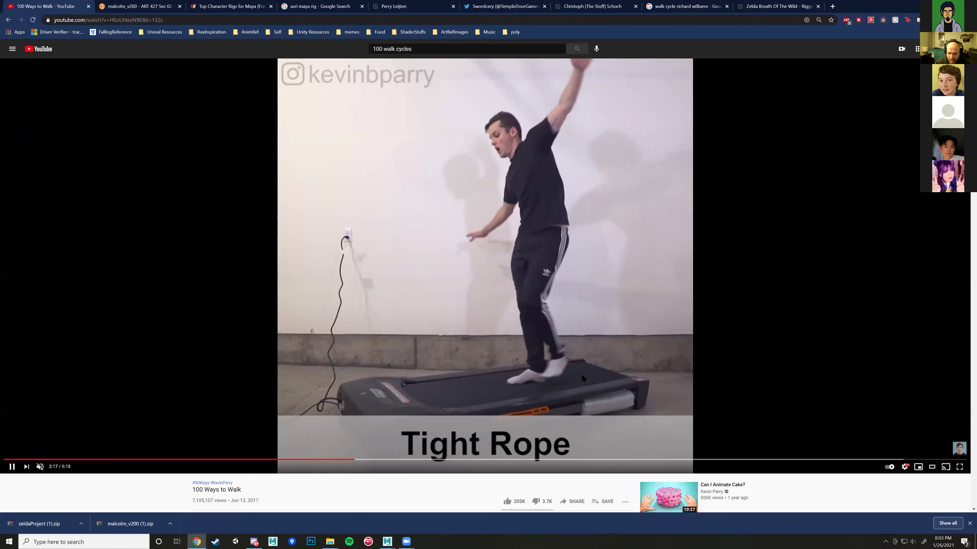
{"action": "left_click", "coordinate": [600, 375]}
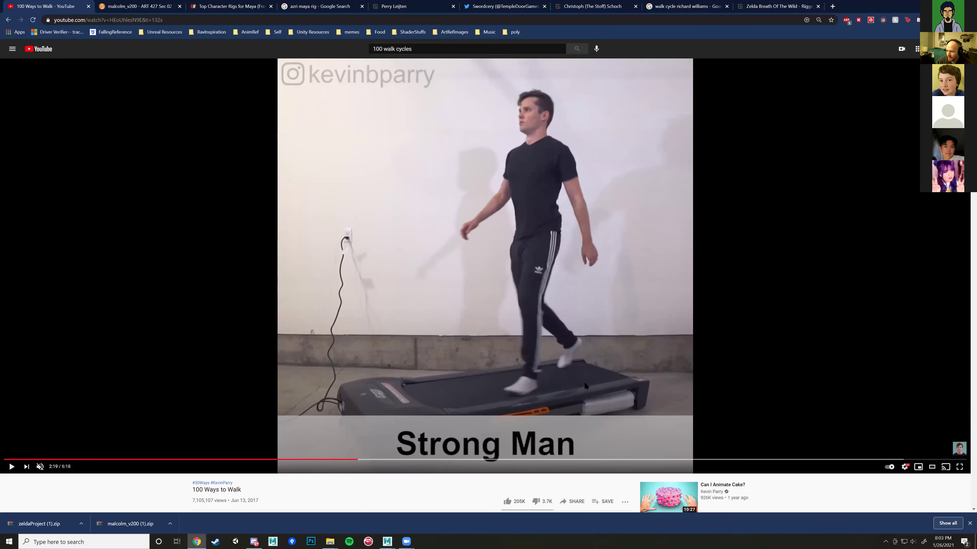
{"action": "mouse_move", "coordinate": [387, 542]}
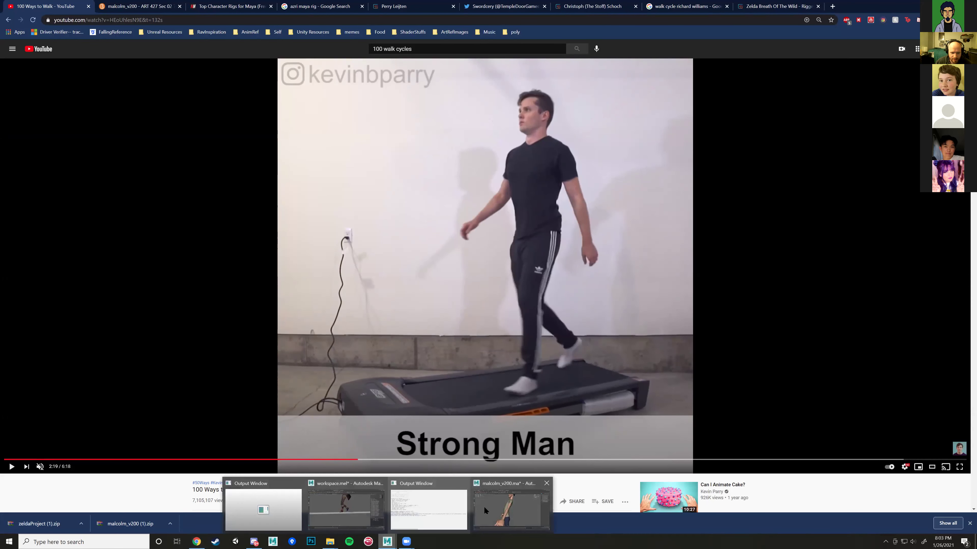
{"action": "left_click", "coordinate": [364, 507]}
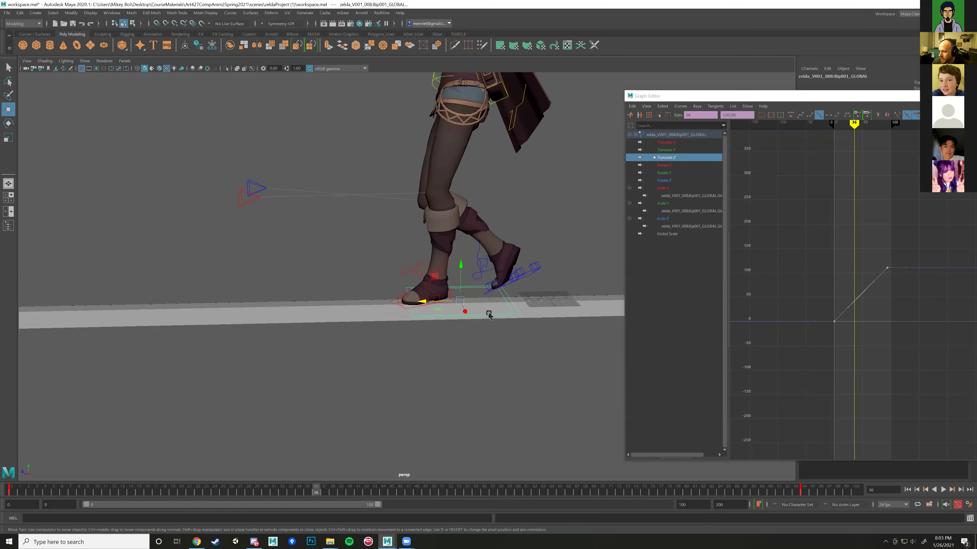
Step: Play the advancing walk from the start and scrub through to frame 72 to check the foot contact
{"action": "left_click_drag", "start_coordinate": [315, 488], "coordinate": [14, 470]}
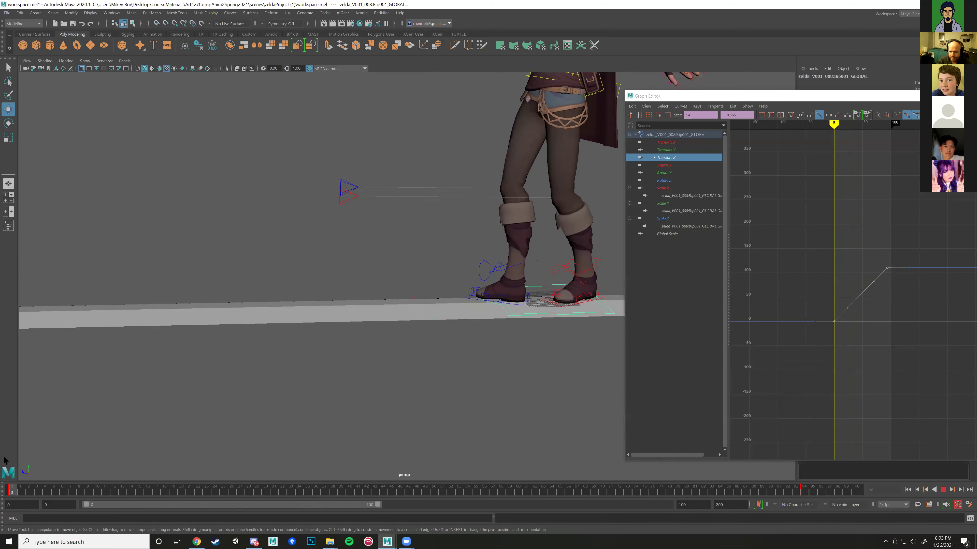
{"action": "key", "text": "alt+v"}
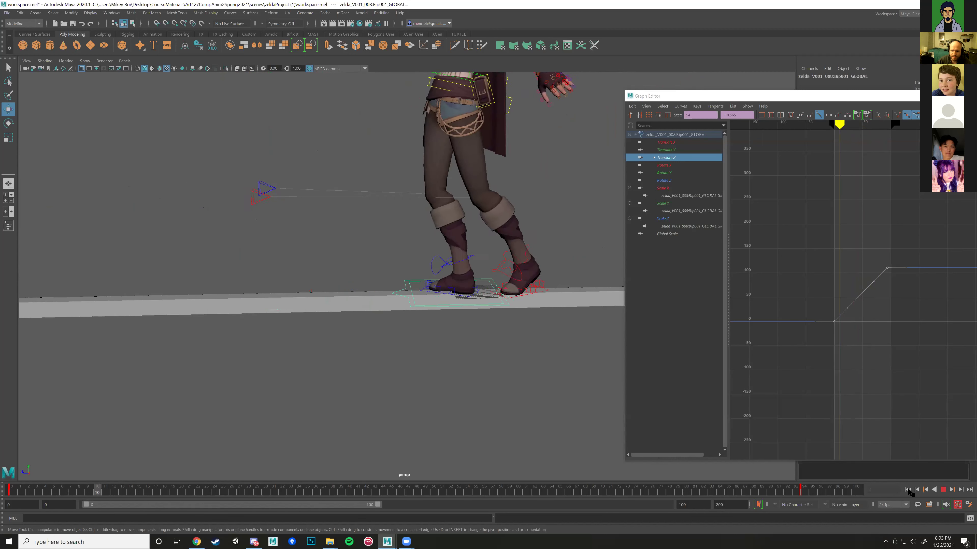
{"action": "key", "text": "Escape"}
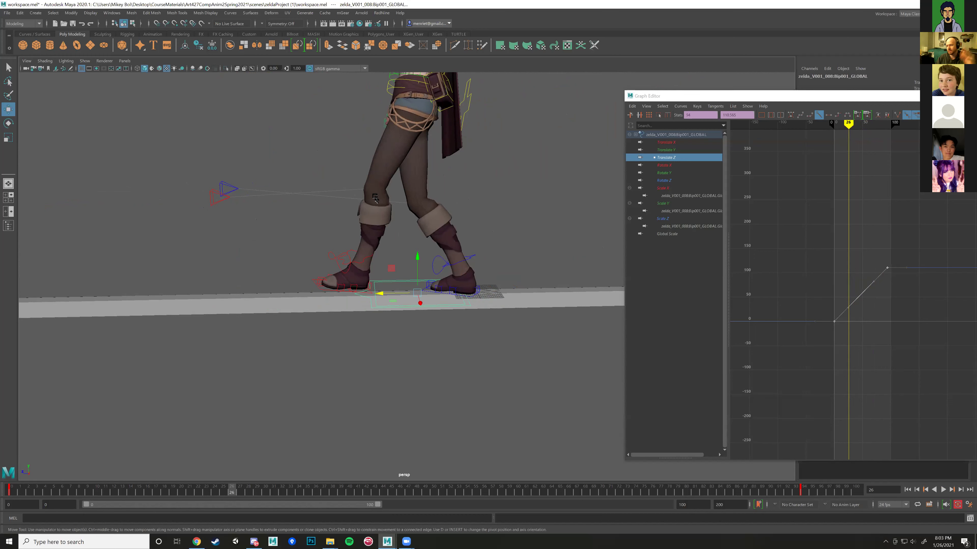
{"action": "left_click_drag", "start_coordinate": [244, 487], "coordinate": [50, 458]}
{"action": "key", "text": "alt+v"}
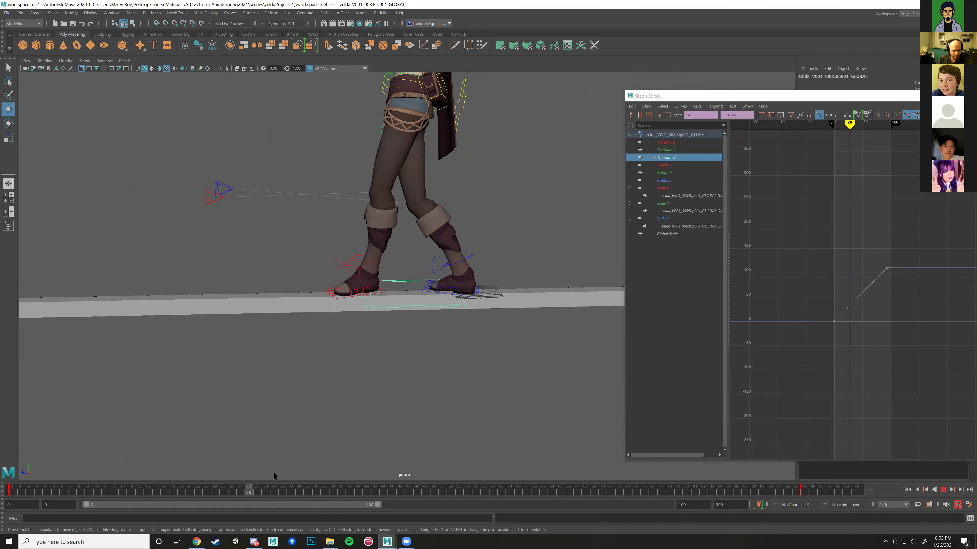
{"action": "left_click_drag", "start_coordinate": [451, 491], "coordinate": [622, 499]}
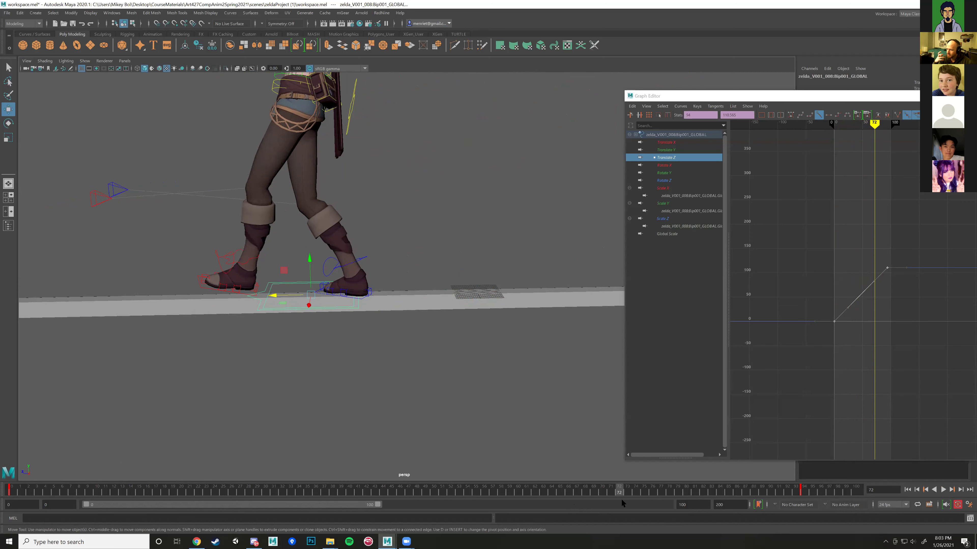
Step: Select all of the character's controls and set the end of the playback range to frame 47
{"action": "scroll", "coordinate": [382, 320], "scroll_direction": "down", "scroll_amount": 5}
{"action": "middle_click_drag", "start_coordinate": [434, 338], "coordinate": [471, 413], "text": "alt"}
{"action": "left_click_drag", "start_coordinate": [275, 161], "coordinate": [475, 388]}
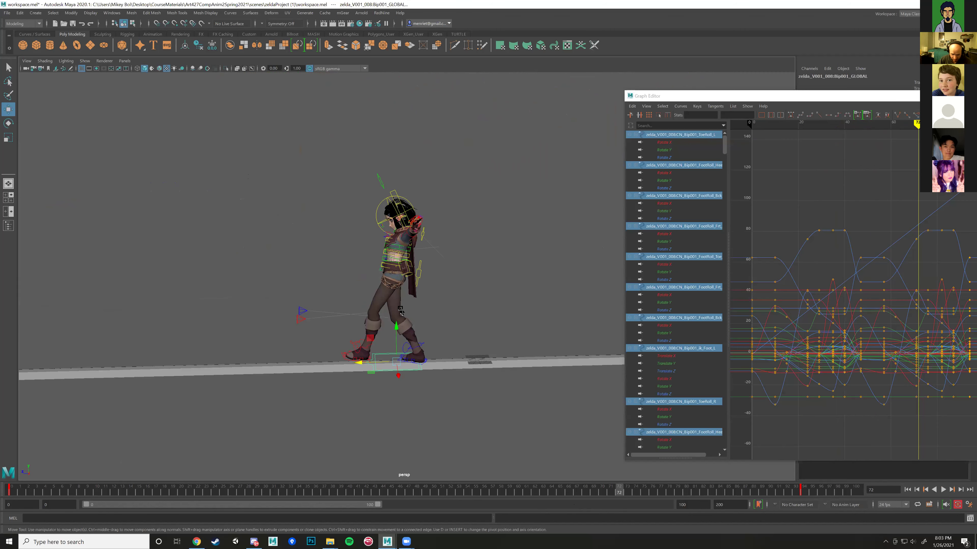
{"action": "left_click", "coordinate": [12, 491]}
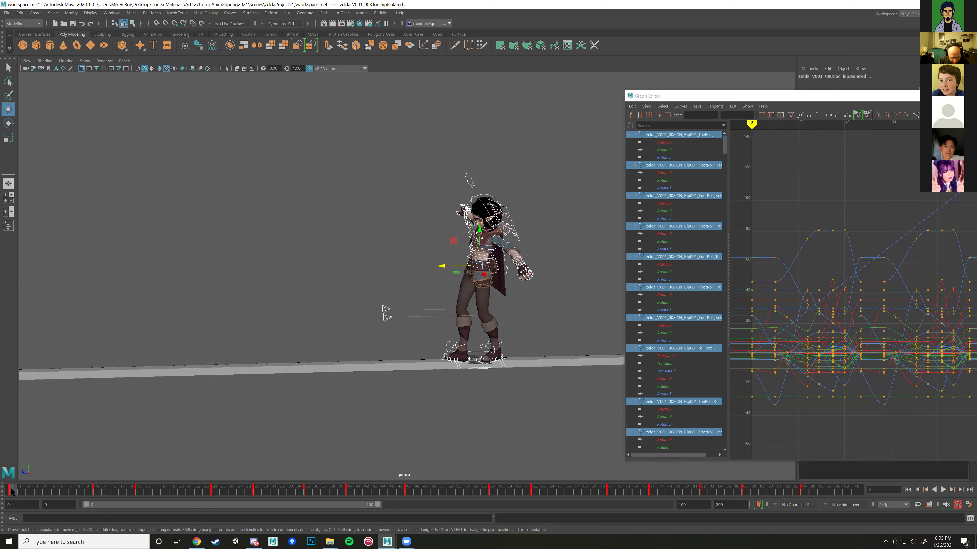
{"action": "left_click", "coordinate": [697, 504]}
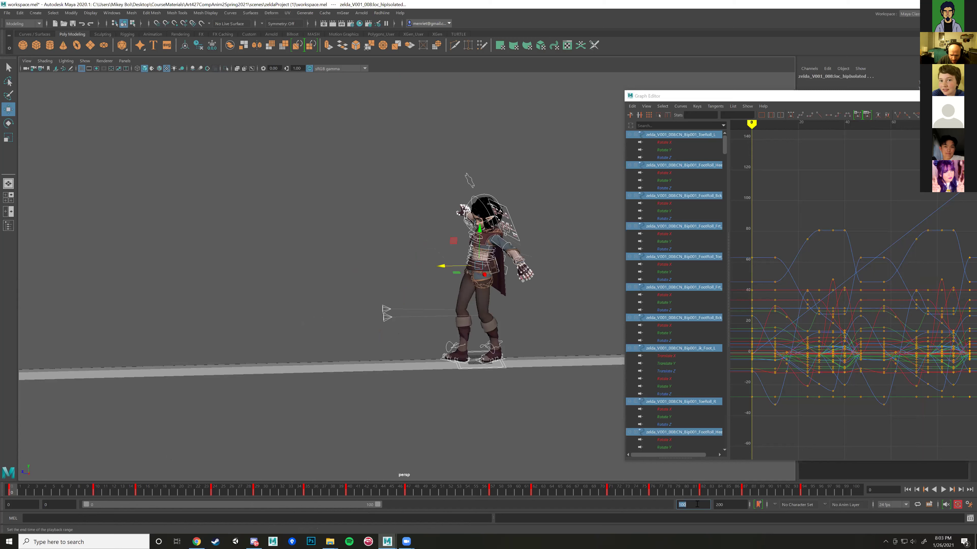
{"action": "type", "text": "47"}
{"action": "key", "text": "Return"}
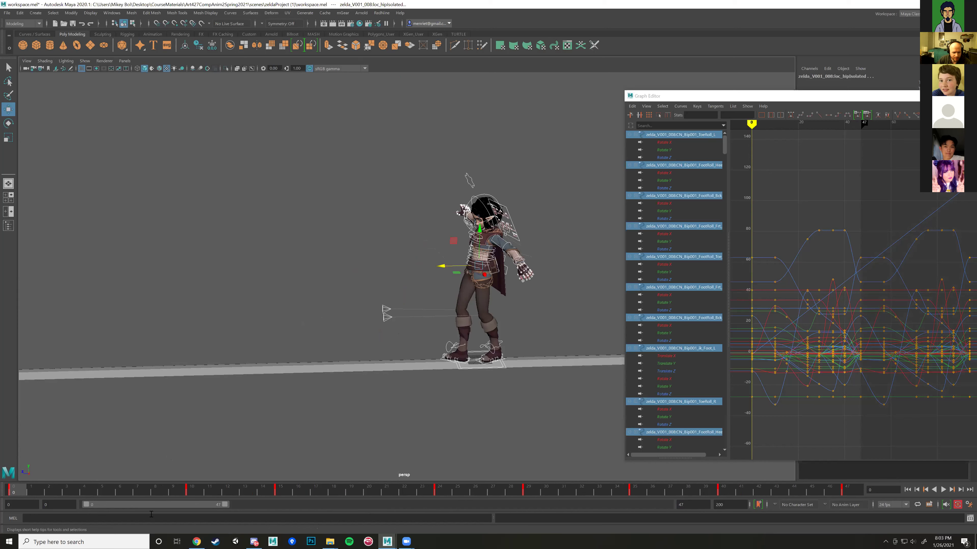
{"action": "key", "text": "alt+v"}
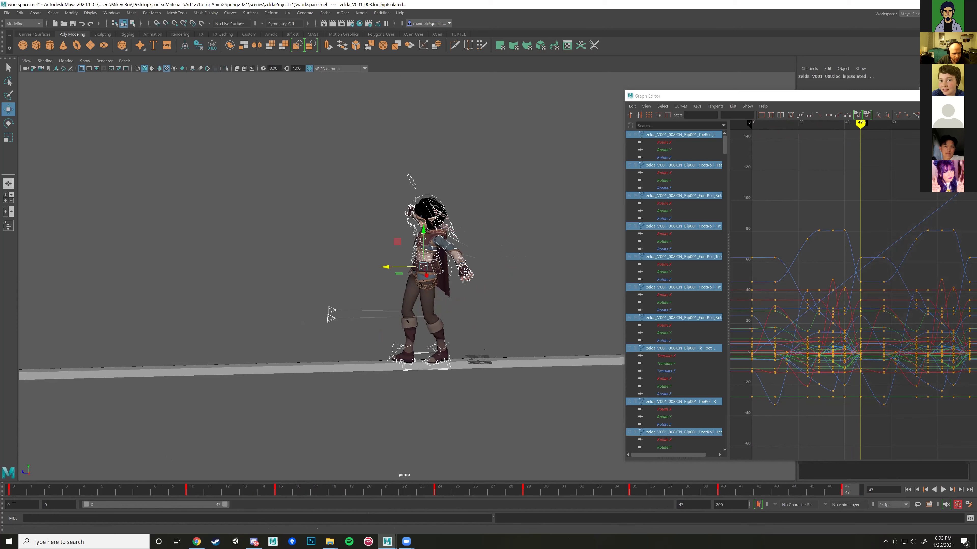
Step: Copy the selected controls' keys at frame 0 and paste them at frame 47
{"action": "left_click", "coordinate": [14, 493]}
{"action": "right_click", "coordinate": [13, 493]}
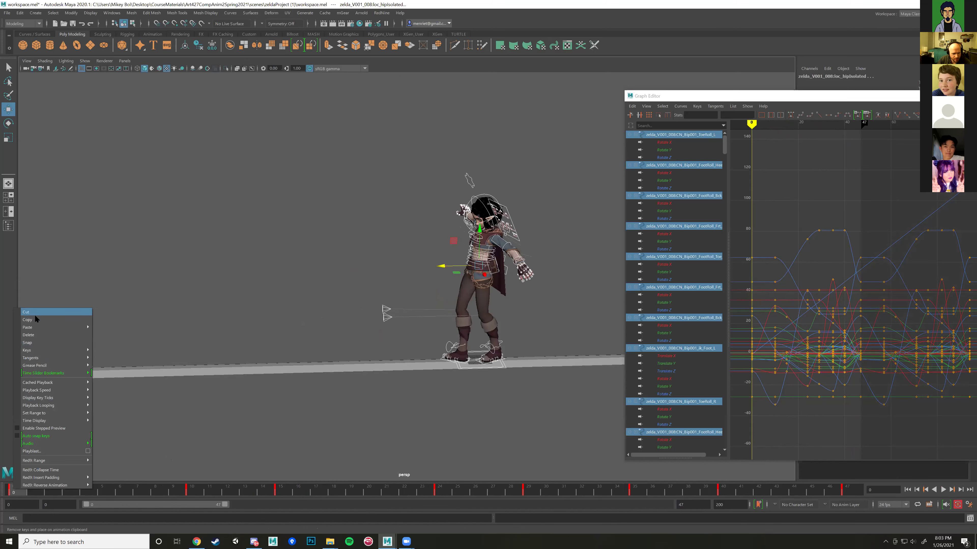
{"action": "left_click", "coordinate": [13, 494]}
{"action": "right_click", "coordinate": [14, 495]}
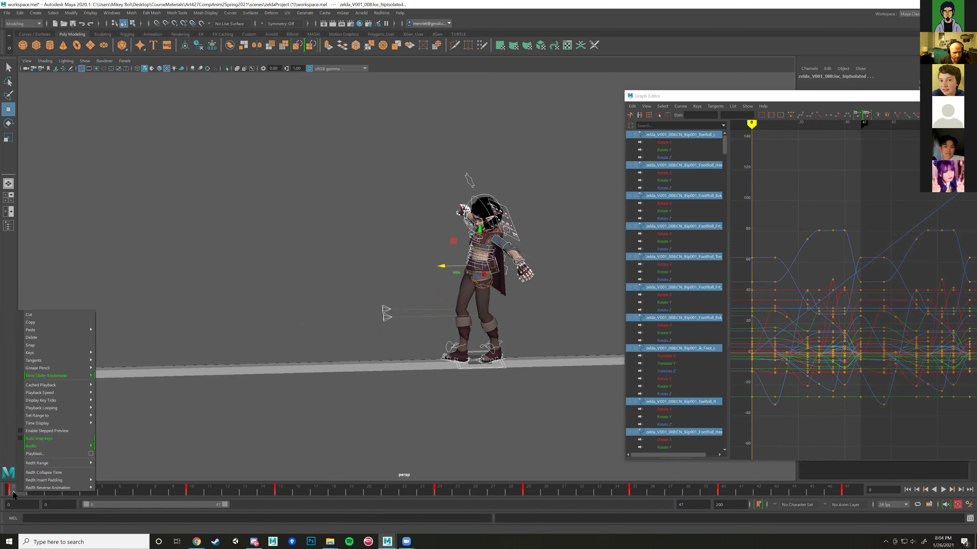
{"action": "left_click", "coordinate": [13, 494]}
{"action": "right_click", "coordinate": [10, 493]}
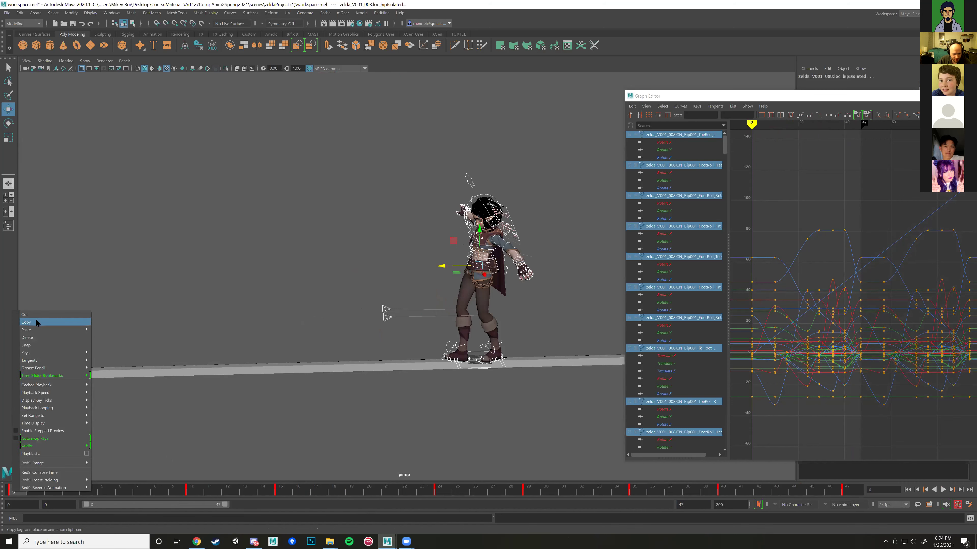
{"action": "left_click", "coordinate": [27, 323]}
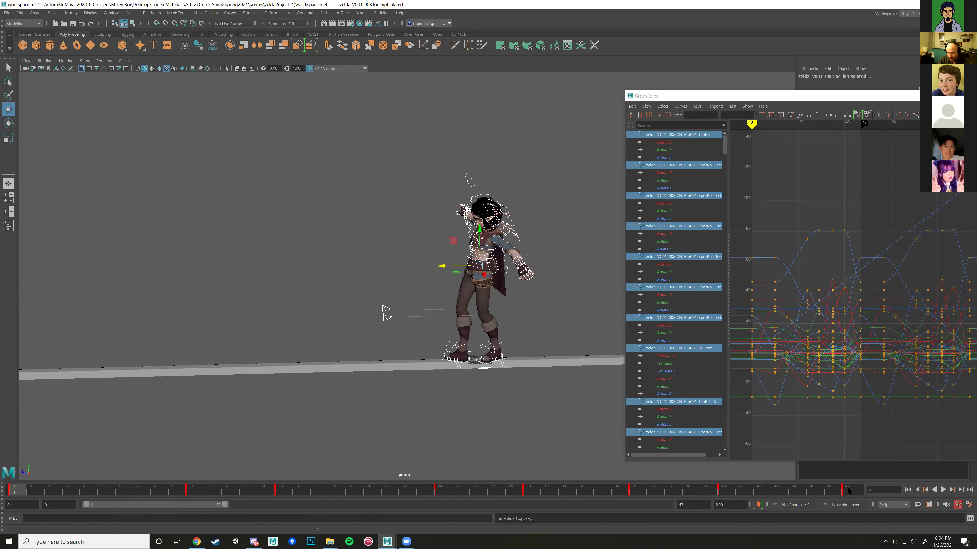
{"action": "left_click", "coordinate": [846, 492]}
{"action": "right_click", "coordinate": [846, 493]}
{"action": "mouse_move", "coordinate": [882, 327]}
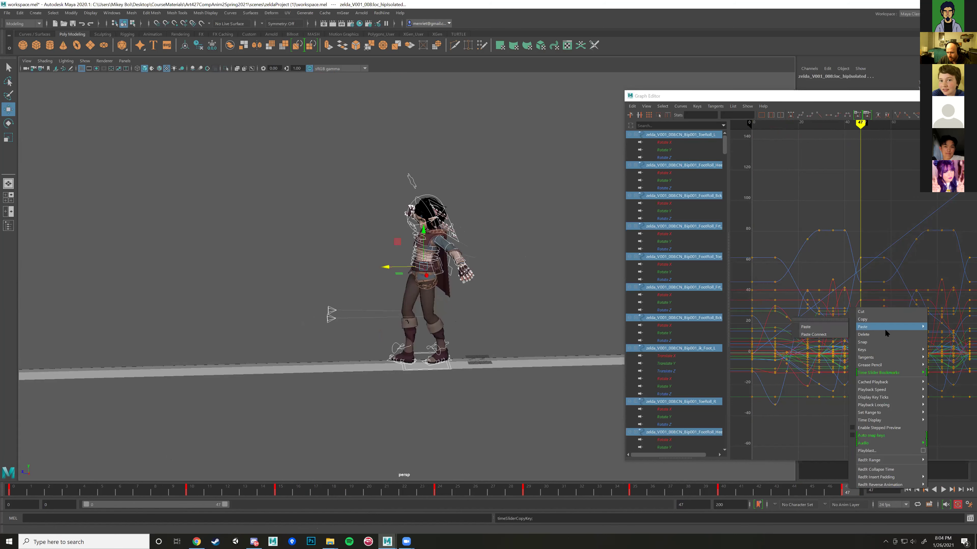
{"action": "left_click", "coordinate": [811, 327]}
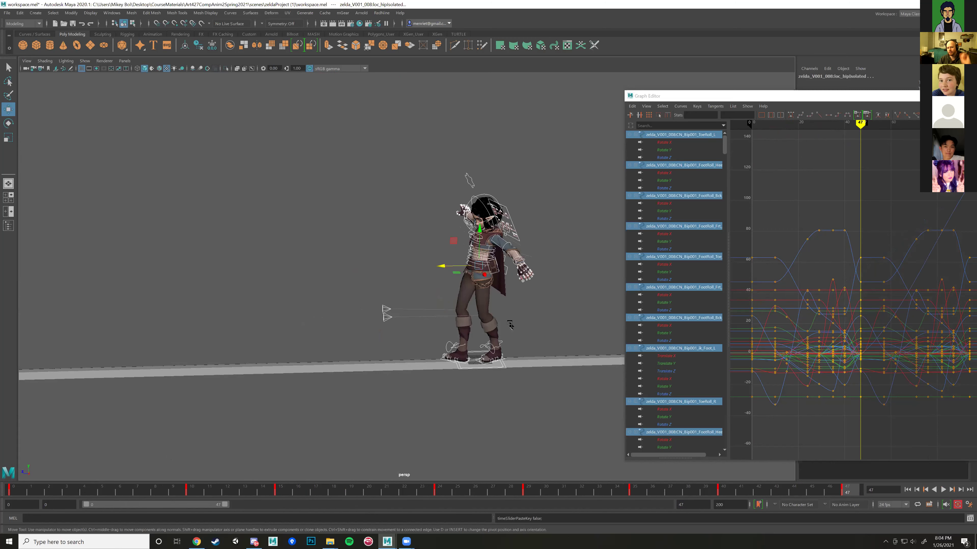
Step: Select the global control and play the 47-frame in-place cycle, examining the character's motion up close
{"action": "left_click", "coordinate": [501, 371]}
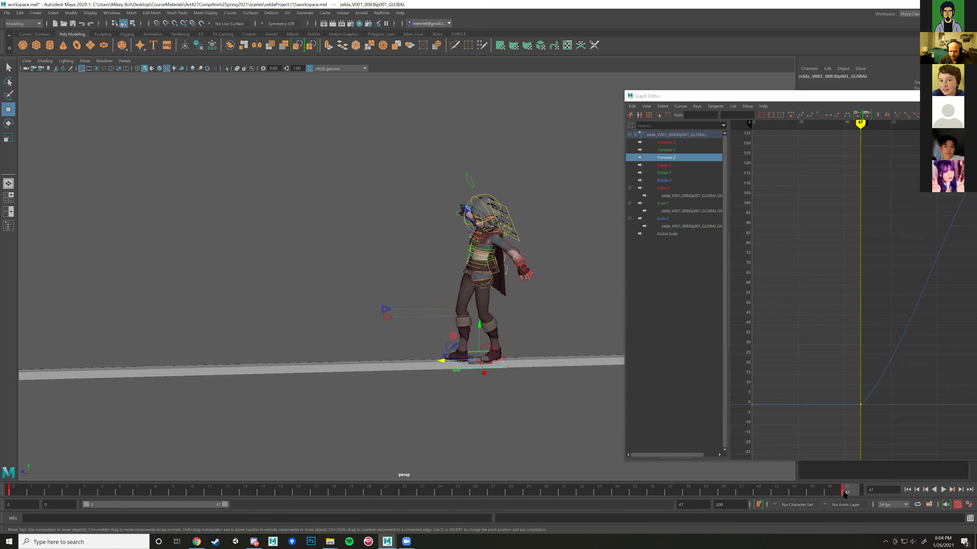
{"action": "key", "text": "alt+v"}
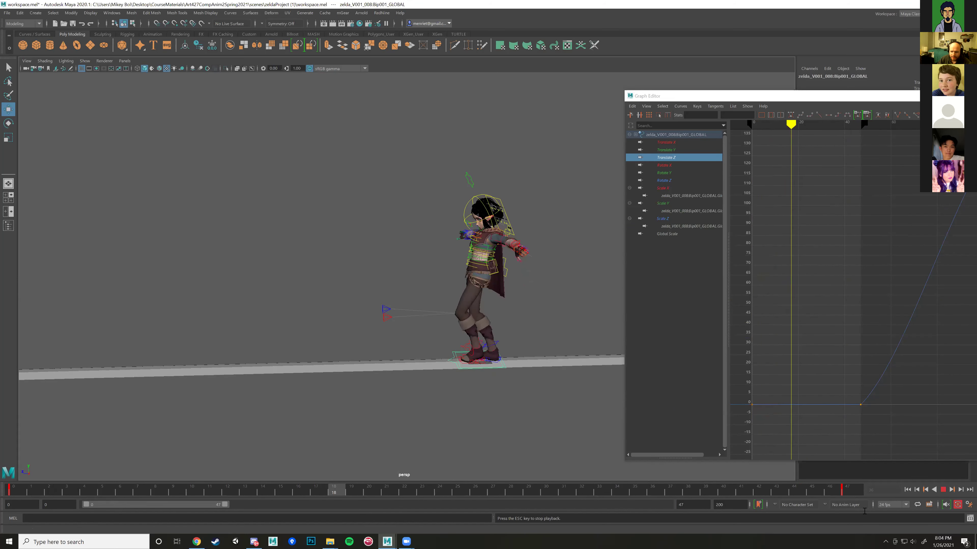
{"action": "left_click", "coordinate": [942, 490]}
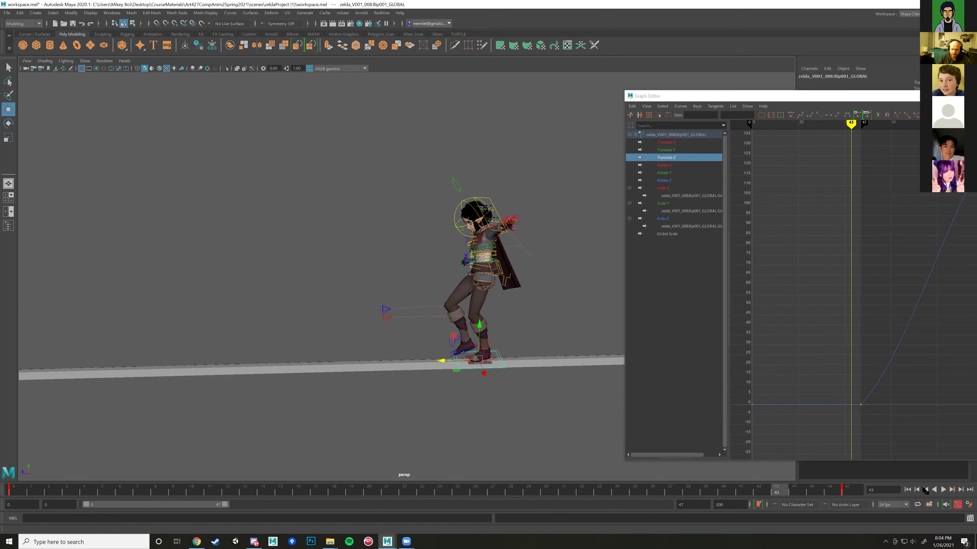
{"action": "left_click", "coordinate": [943, 489]}
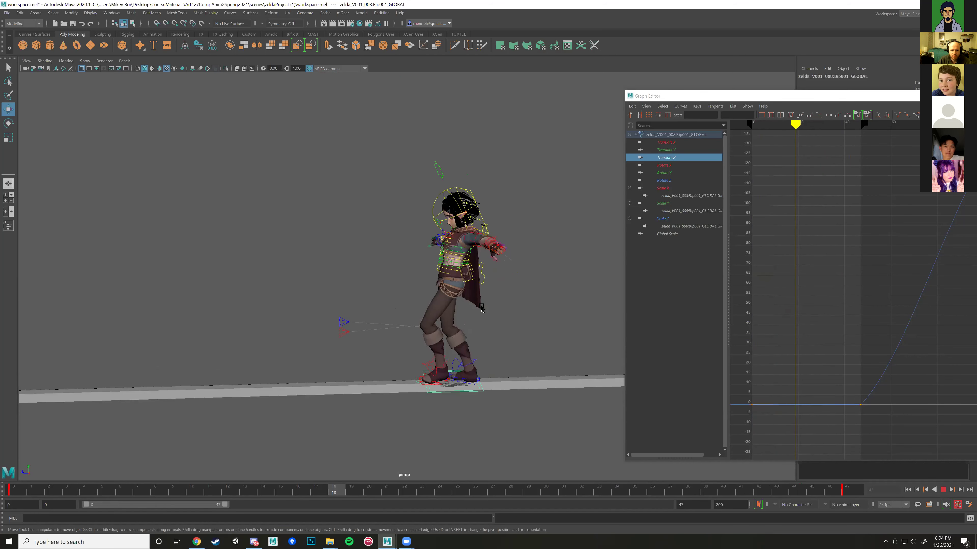
{"action": "scroll", "coordinate": [481, 308], "scroll_direction": "up", "scroll_amount": 3}
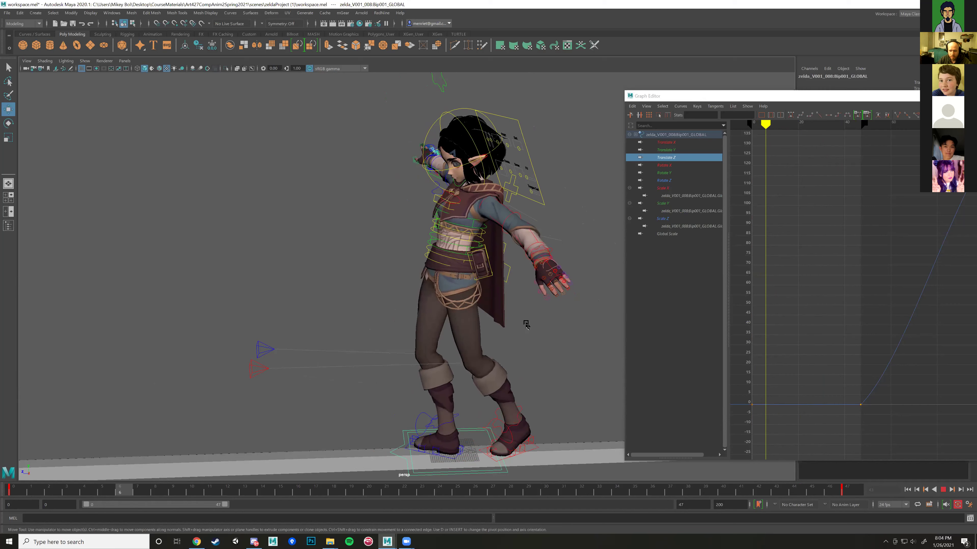
{"action": "middle_click_drag", "start_coordinate": [527, 326], "coordinate": [476, 329], "text": "alt"}
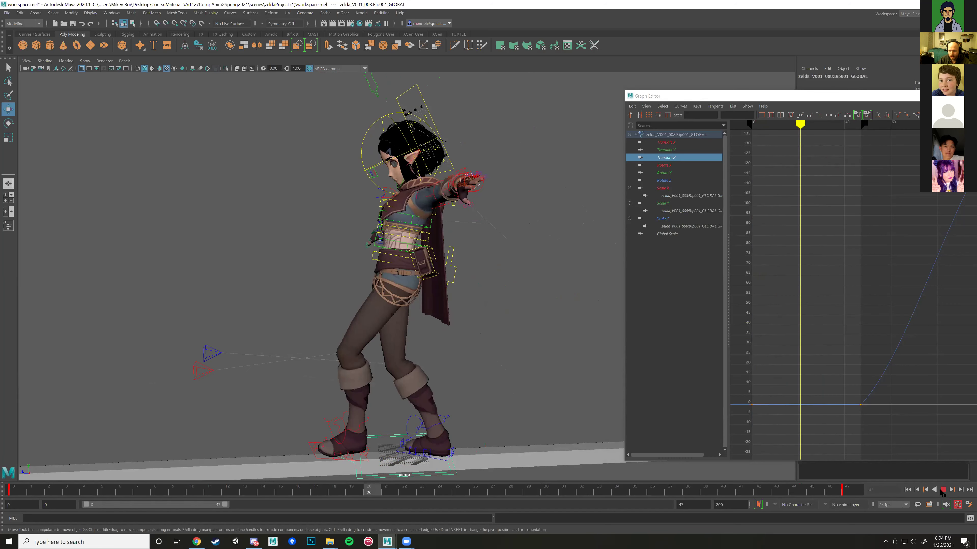
{"action": "left_click", "coordinate": [943, 490]}
Step: Close the Graph Editor, hide the character's controls layer, and deselect everything for a clean view of the walk
{"action": "right_click_drag", "start_coordinate": [518, 383], "coordinate": [481, 346], "text": "alt"}
{"action": "left_click", "coordinate": [85, 61]}
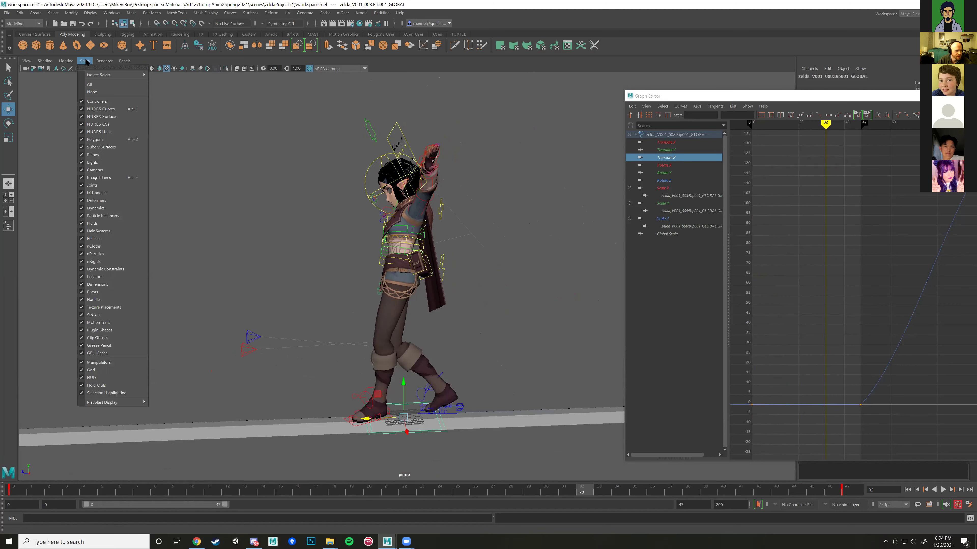
{"action": "left_click", "coordinate": [85, 61]}
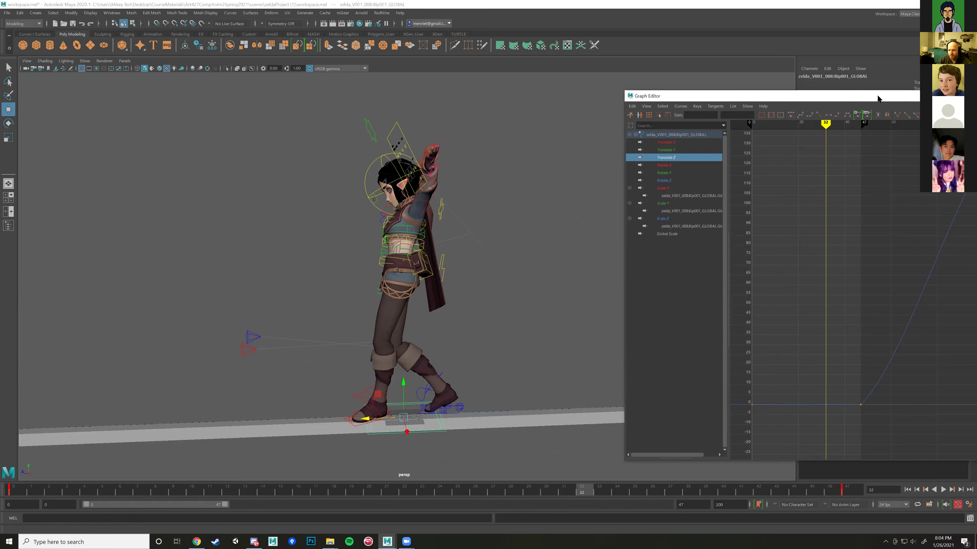
{"action": "left_click_drag", "start_coordinate": [769, 96], "coordinate": [676, 89]}
{"action": "left_click", "coordinate": [891, 89]}
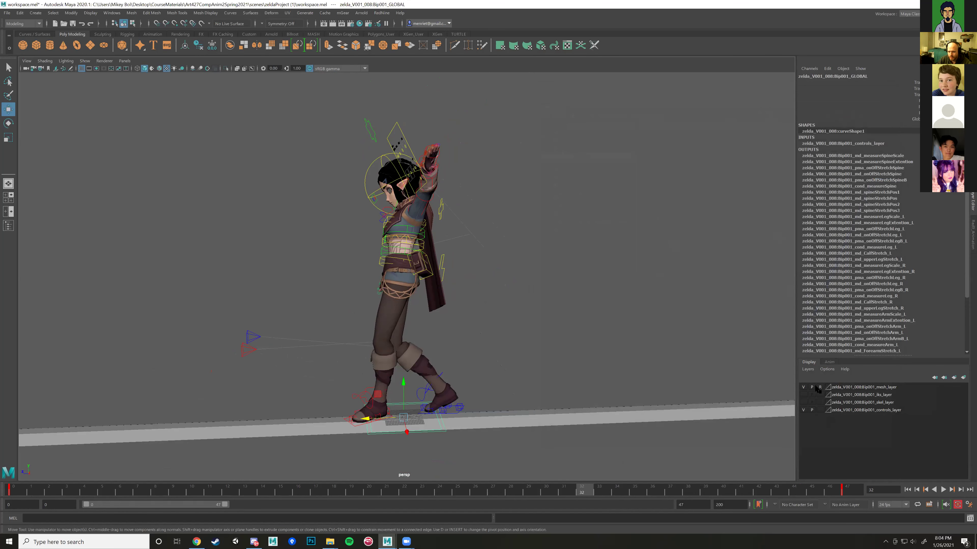
{"action": "left_click", "coordinate": [804, 410]}
{"action": "left_click_drag", "start_coordinate": [520, 282], "coordinate": [562, 280], "text": "alt"}
{"action": "left_click", "coordinate": [534, 285]}
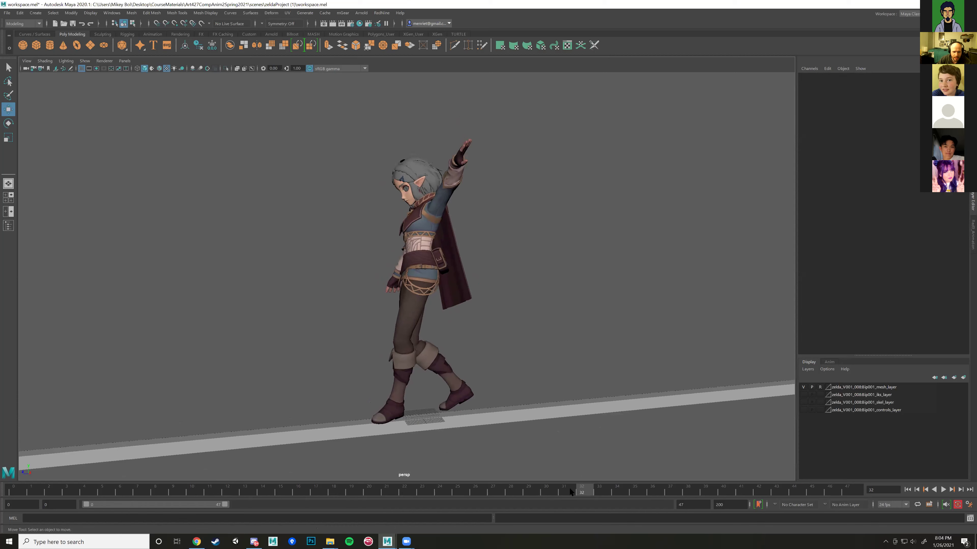
Step: Check the Playblast command for the timeline and move to frame 42
{"action": "right_click", "coordinate": [579, 493]}
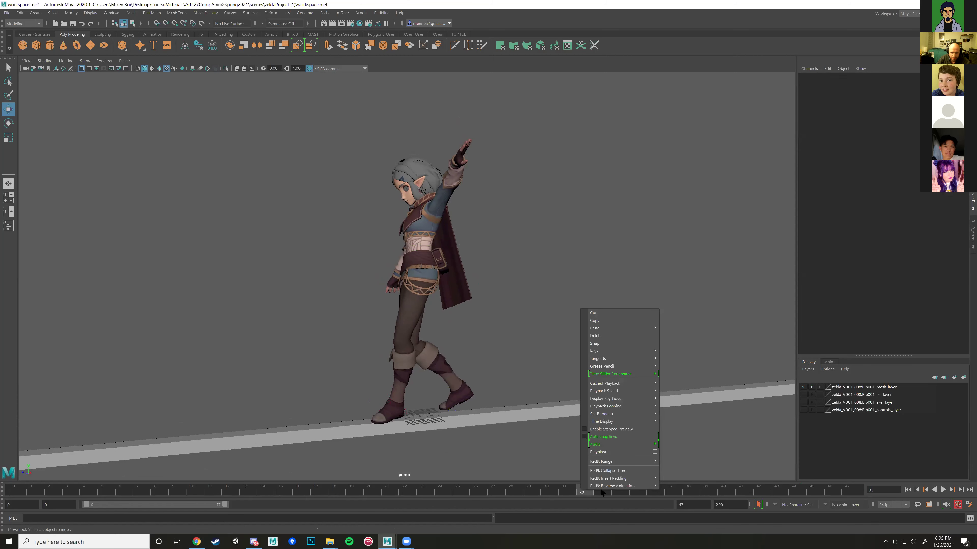
{"action": "mouse_move", "coordinate": [644, 477]}
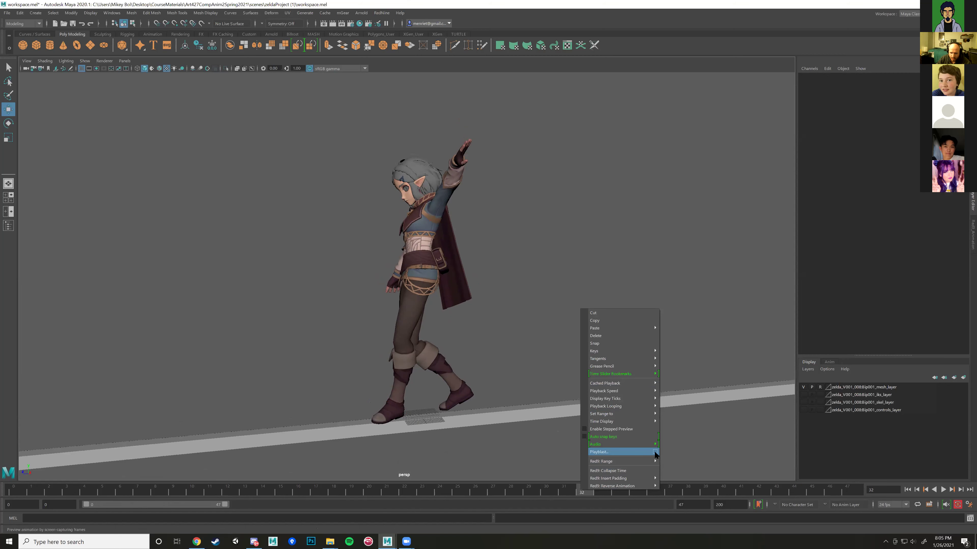
{"action": "left_click", "coordinate": [769, 493]}
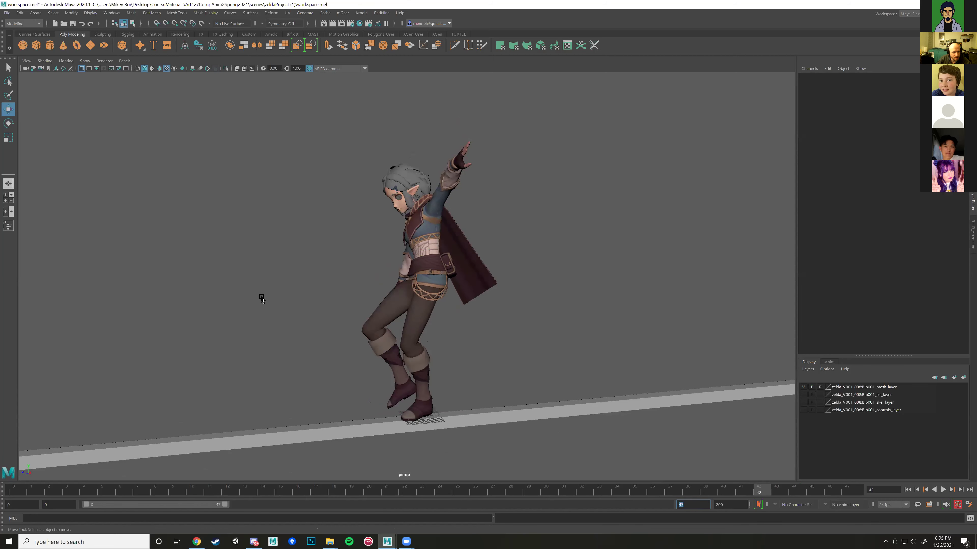
{"action": "left_click", "coordinate": [85, 61]}
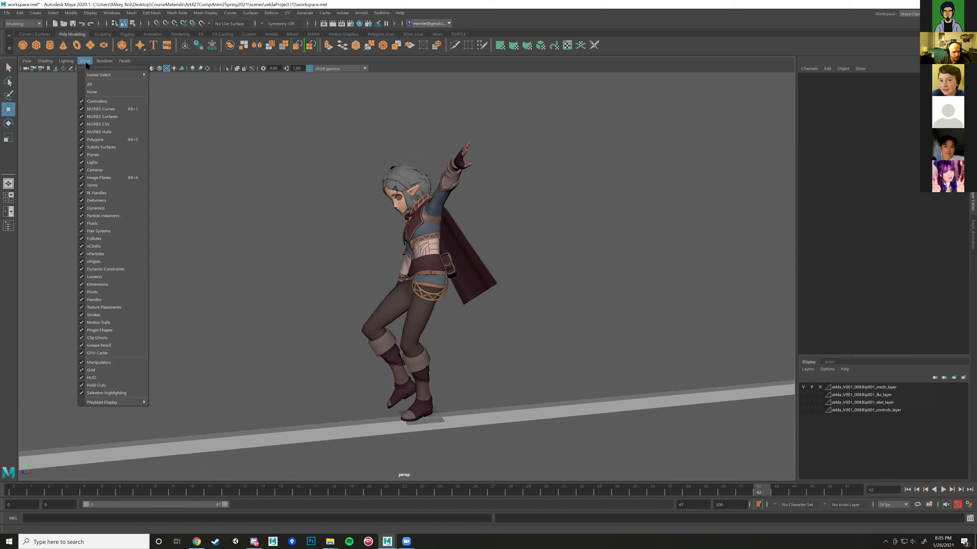
{"action": "left_click", "coordinate": [90, 101]}
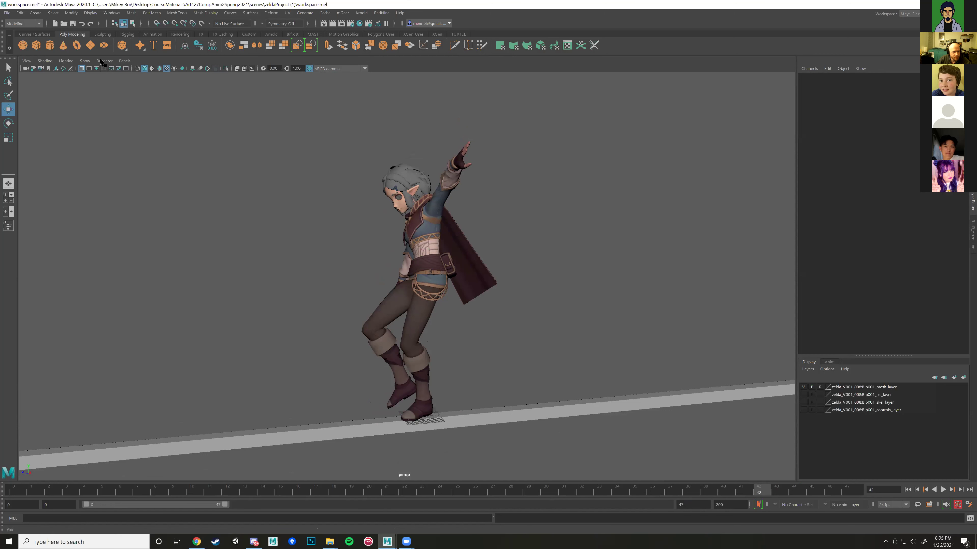
{"action": "left_click", "coordinate": [84, 61]}
{"action": "left_click", "coordinate": [89, 102]}
Step: Select the character's global control at its feet and open its animation curves in the Graph Editor
{"action": "left_click", "coordinate": [465, 428]}
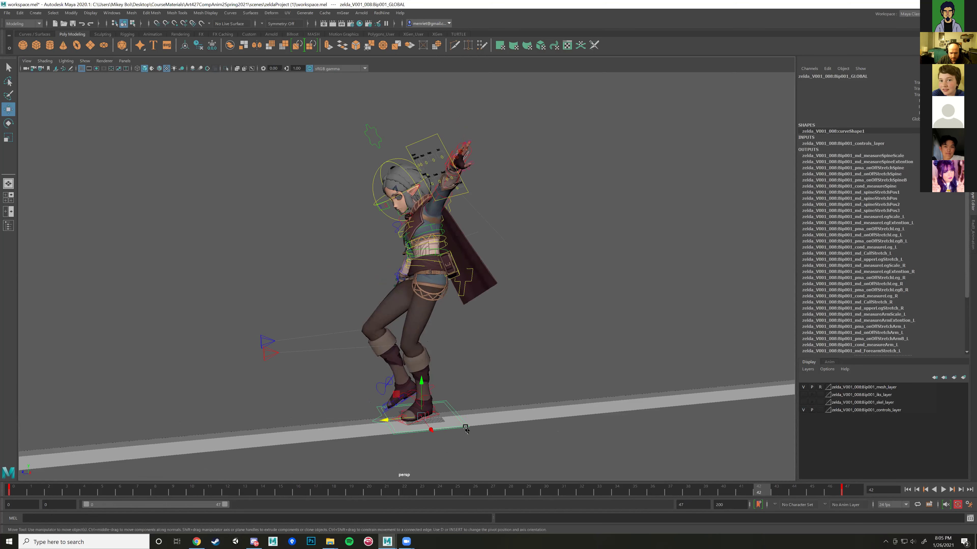
{"action": "key", "text": "space"}
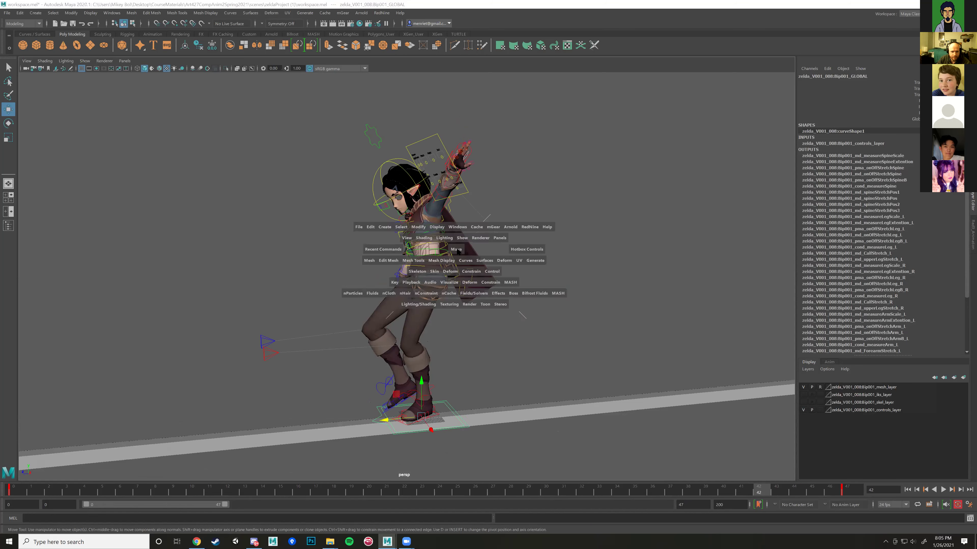
{"action": "left_click", "coordinate": [455, 227]}
{"action": "mouse_move", "coordinate": [508, 268]}
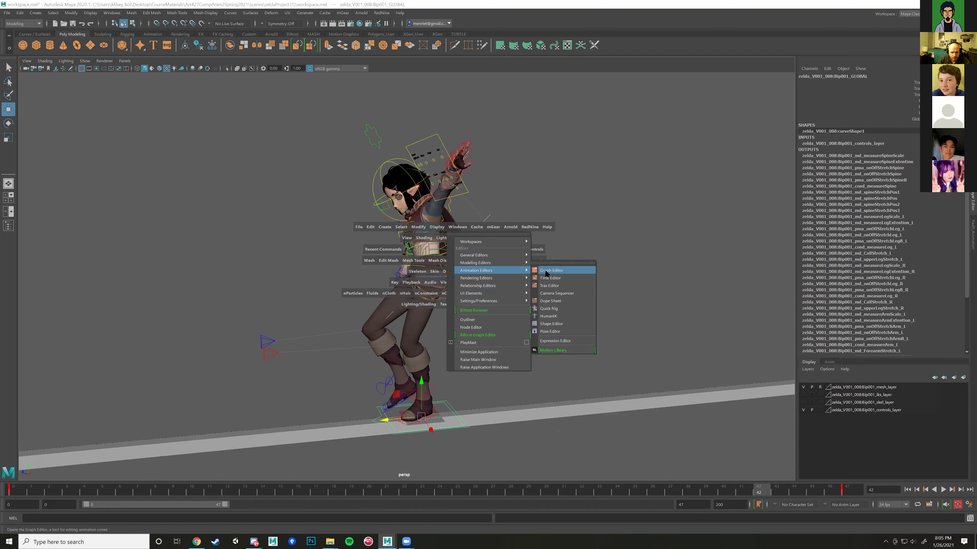
{"action": "left_click", "coordinate": [559, 270]}
Step: Extend the playback range to frame 94 and delete the global control's key at frame 94
{"action": "left_click_drag", "start_coordinate": [224, 504], "coordinate": [364, 520]}
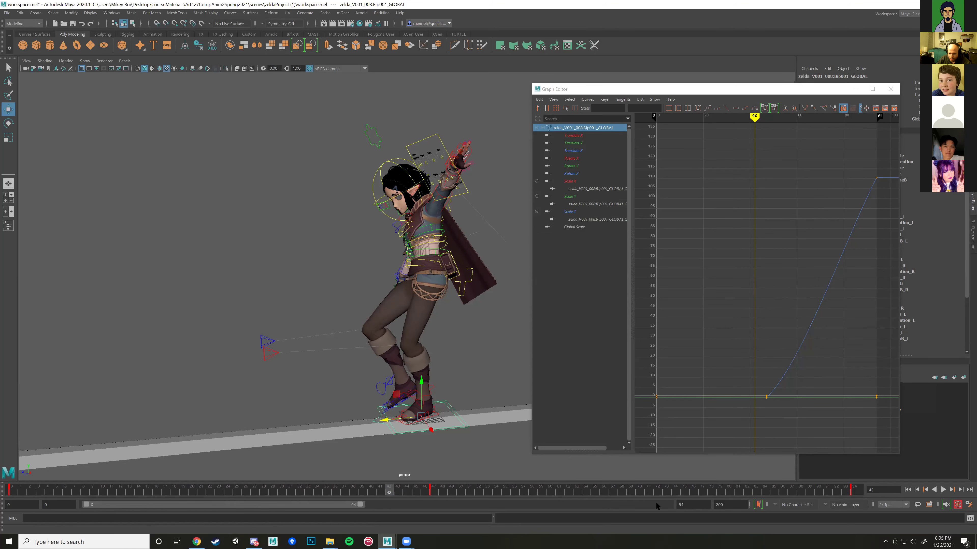
{"action": "left_click", "coordinate": [860, 494]}
{"action": "right_click", "coordinate": [860, 494]}
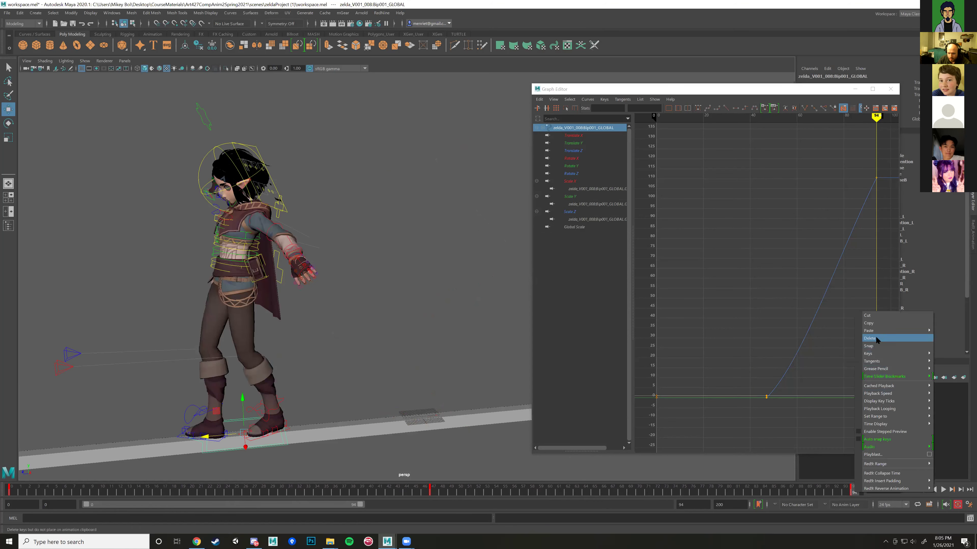
{"action": "left_click", "coordinate": [876, 339]}
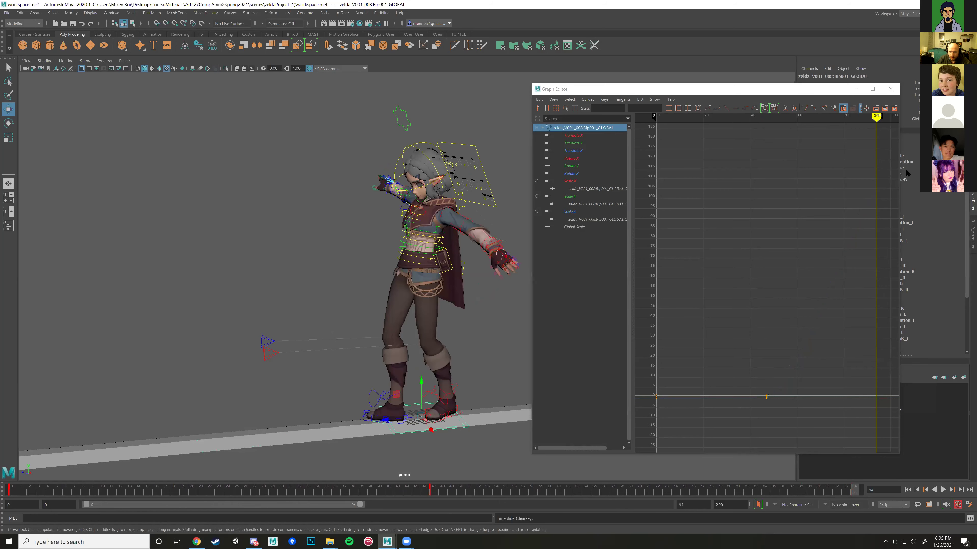
Step: Close the Graph Editor and clear the selection and rig controls from the view, framing the character slightly closer
{"action": "left_click", "coordinate": [891, 88]}
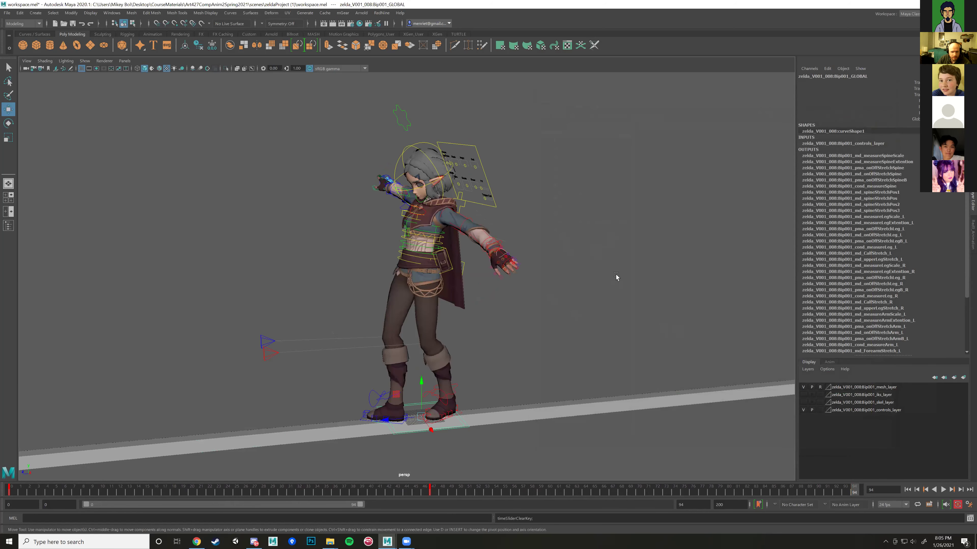
{"action": "left_click", "coordinate": [616, 277]}
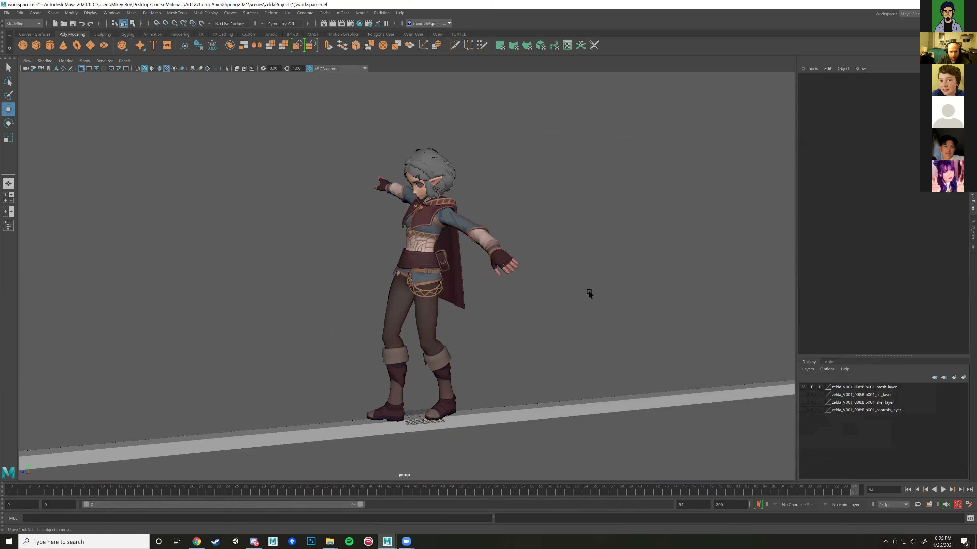
{"action": "scroll", "coordinate": [509, 305], "scroll_direction": "up", "scroll_amount": 1}
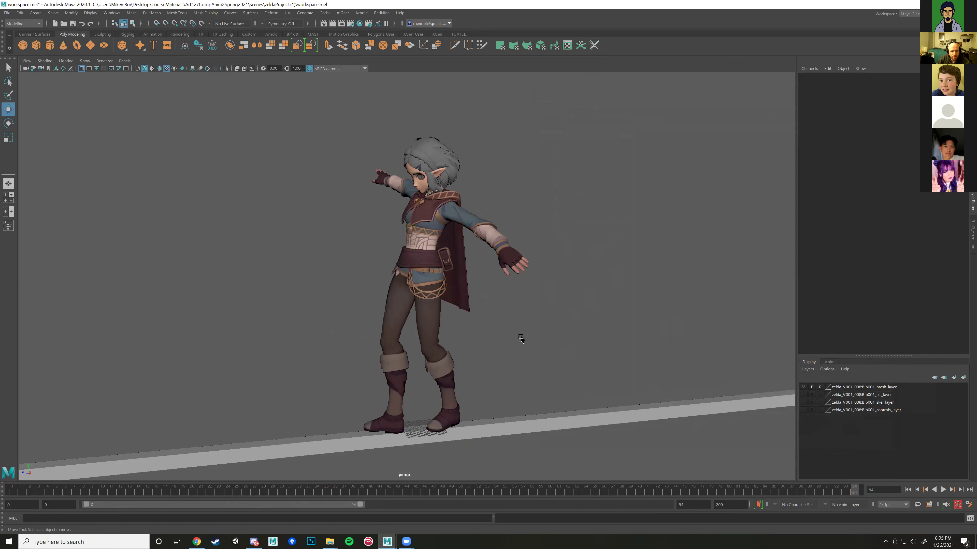
Step: Playblast the walk over frames 0 to 94 and set the resulting video to repeat
{"action": "right_click", "coordinate": [589, 495]}
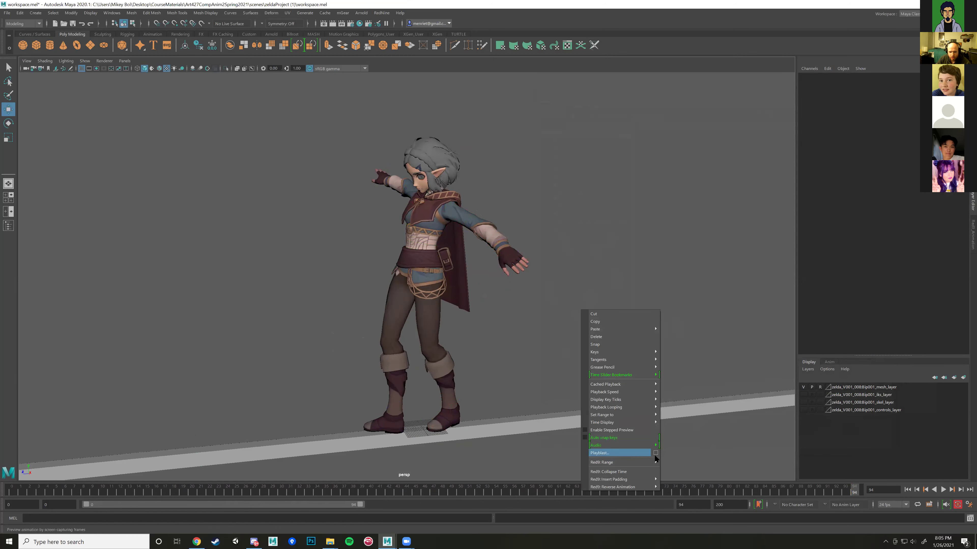
{"action": "left_click", "coordinate": [638, 452]}
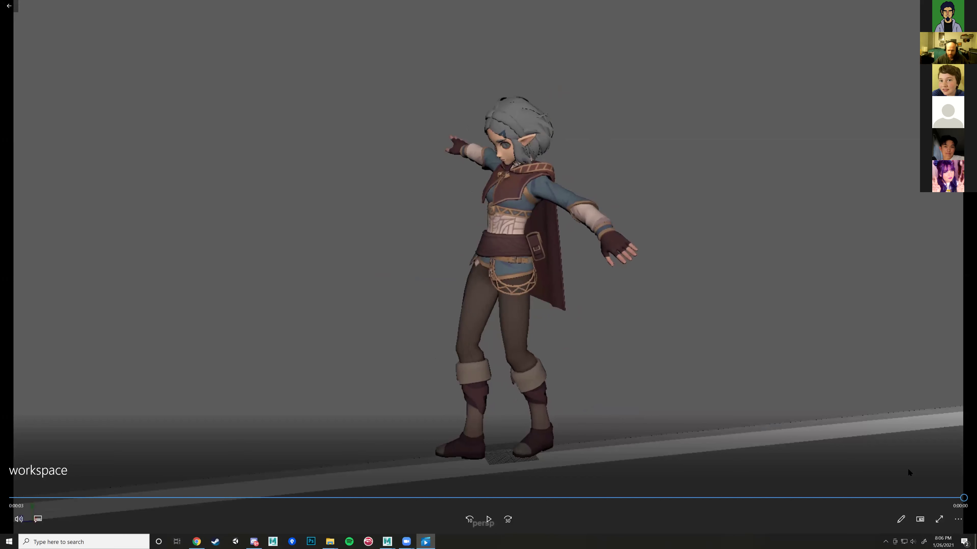
{"action": "left_click", "coordinate": [958, 519]}
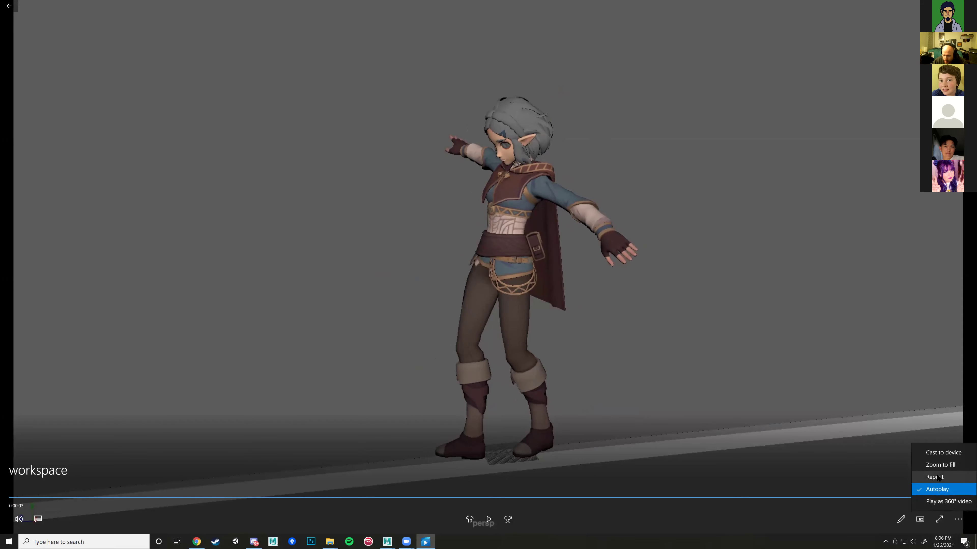
{"action": "left_click", "coordinate": [937, 478]}
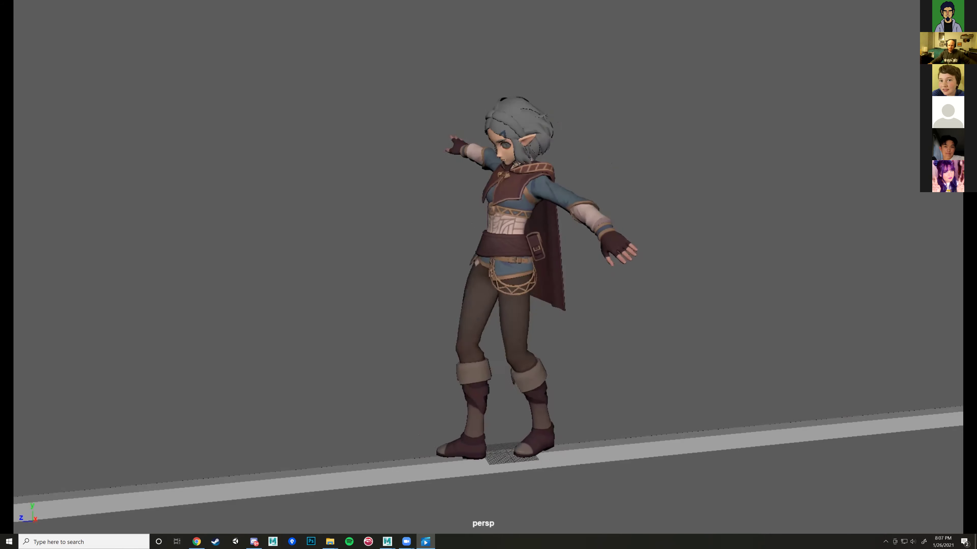
Step: Switch to the 100 Ways to Walk video in the browser and replay the Tight Rope section from about 2:13
{"action": "mouse_move", "coordinate": [402, 349]}
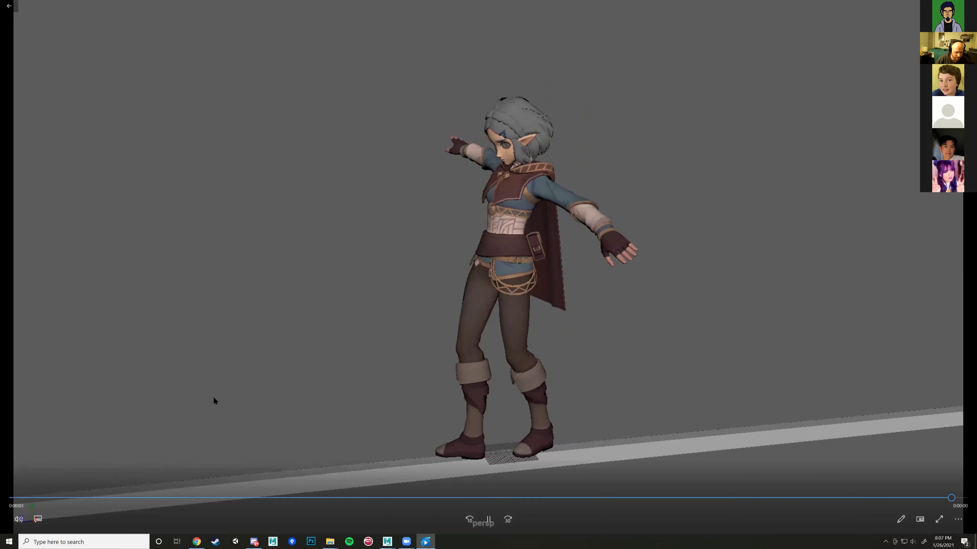
{"action": "left_click", "coordinate": [197, 542]}
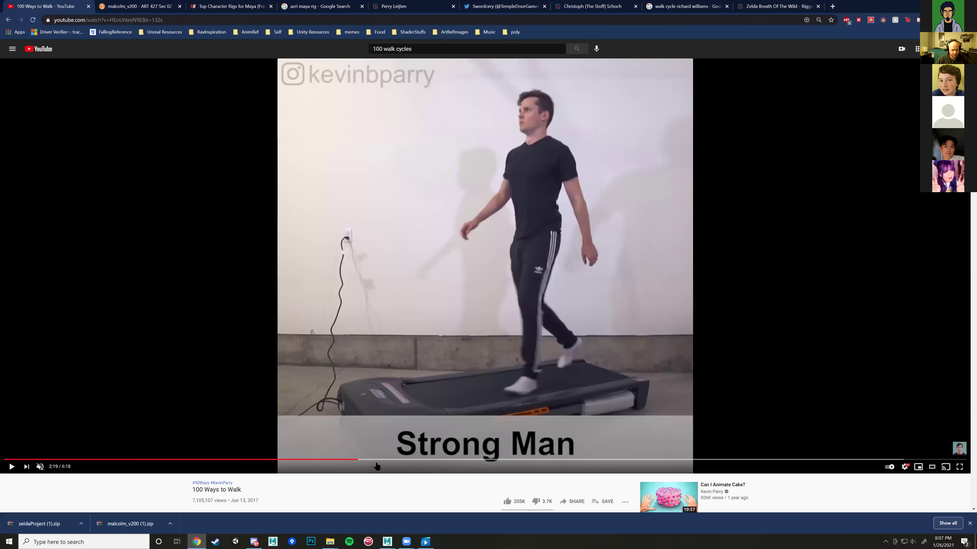
{"action": "left_click", "coordinate": [346, 460]}
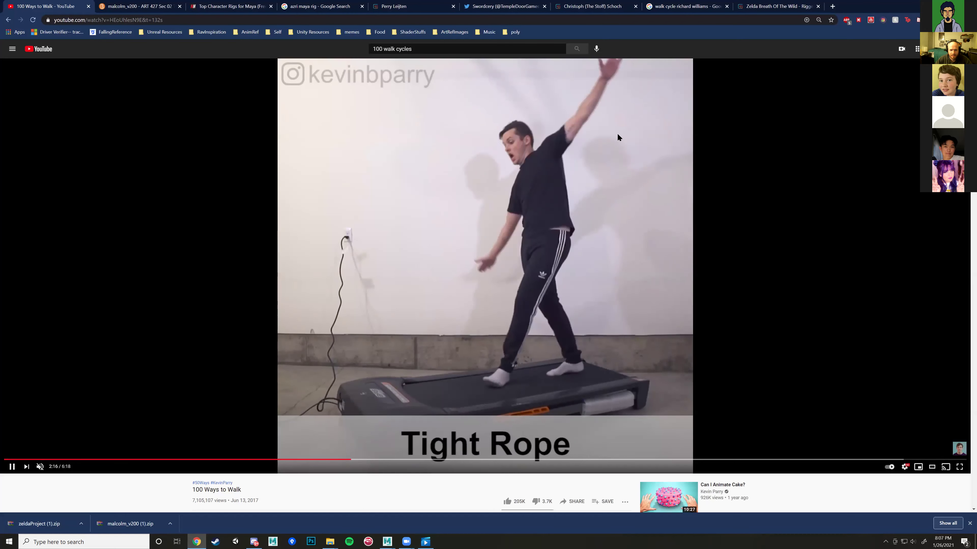
{"action": "left_click", "coordinate": [344, 459]}
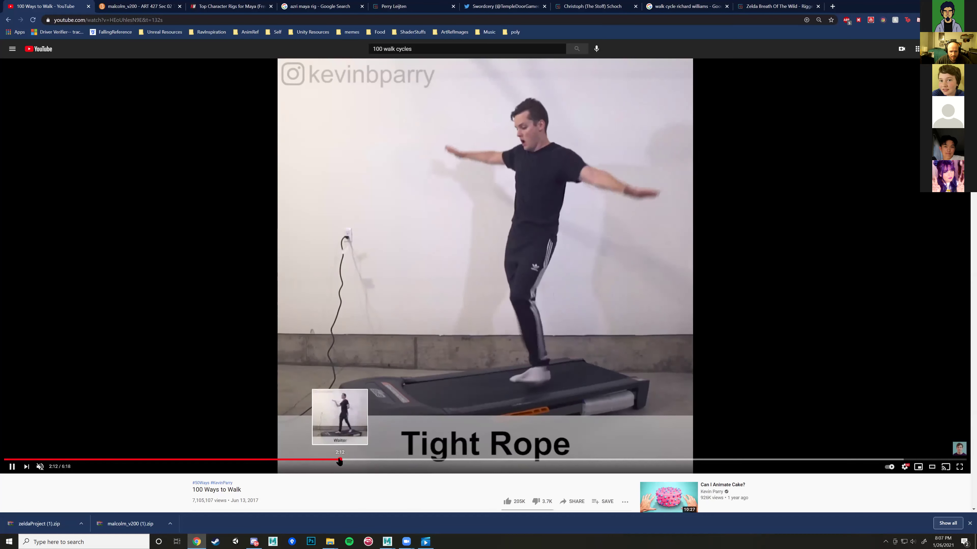
{"action": "left_click", "coordinate": [344, 460]}
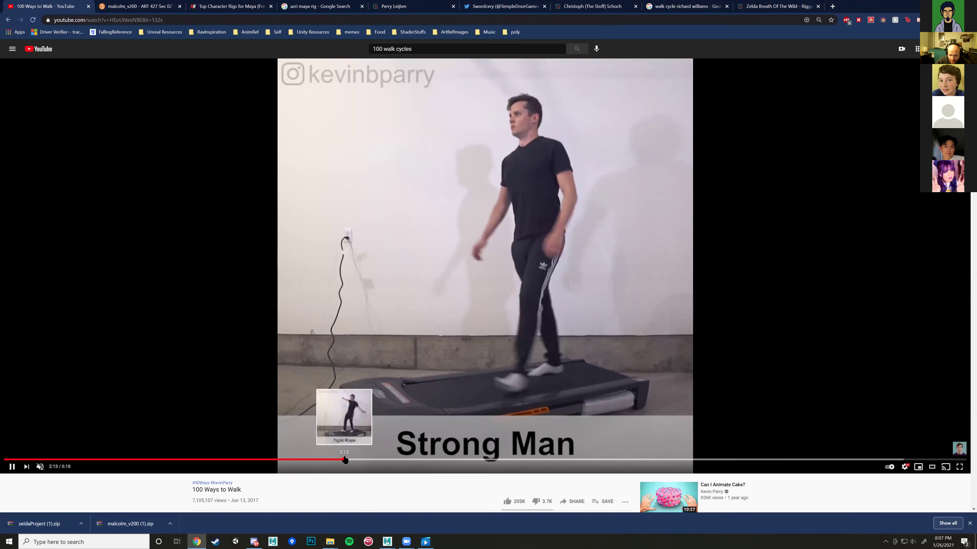
{"action": "left_click", "coordinate": [345, 460]}
{"action": "left_click", "coordinate": [346, 397]}
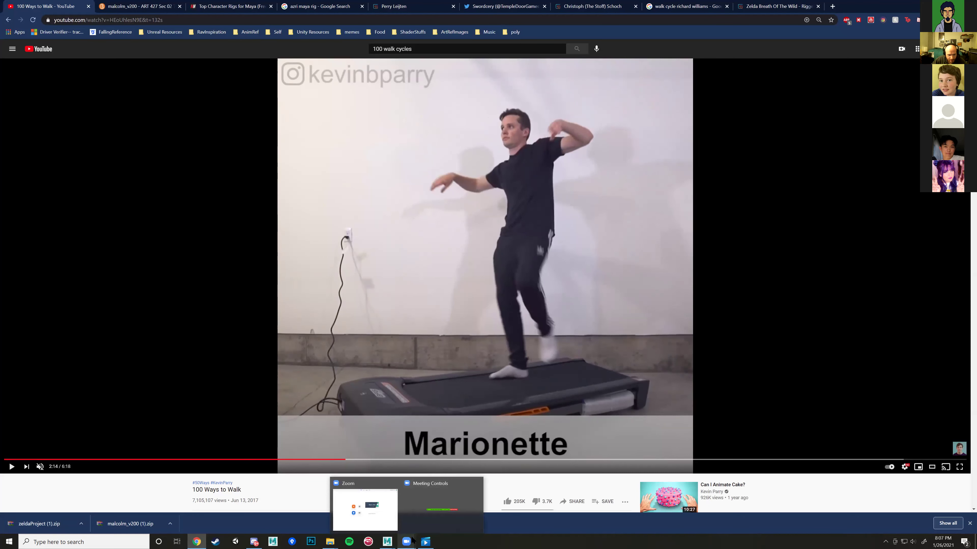
Step: Return to the playblast video, watch the looping walk, and pause it
{"action": "left_click", "coordinate": [434, 514]}
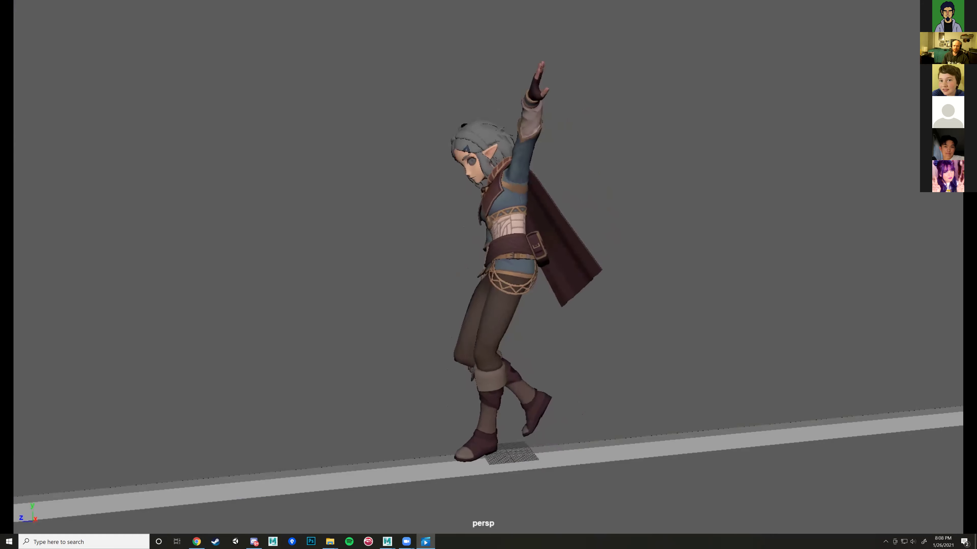
{"action": "mouse_move", "coordinate": [574, 249]}
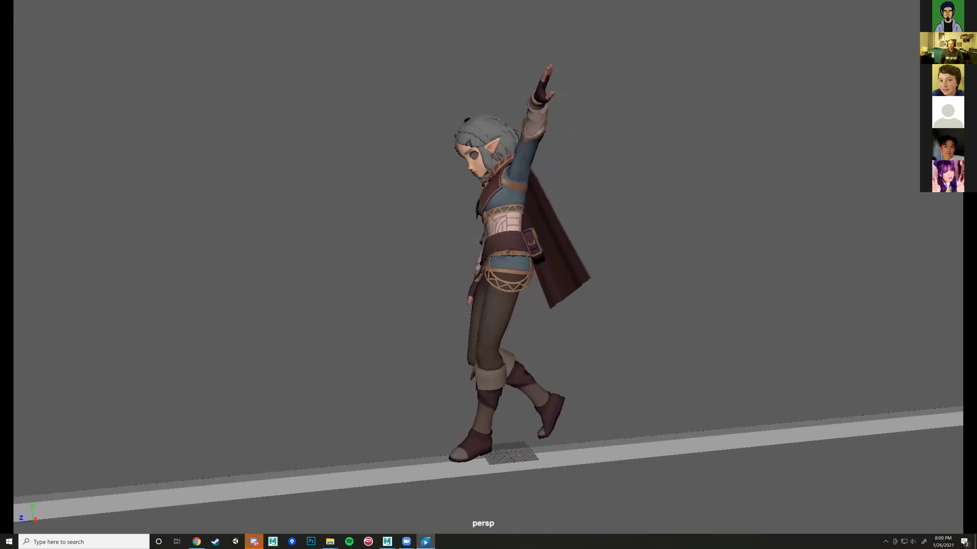
{"action": "mouse_move", "coordinate": [425, 370]}
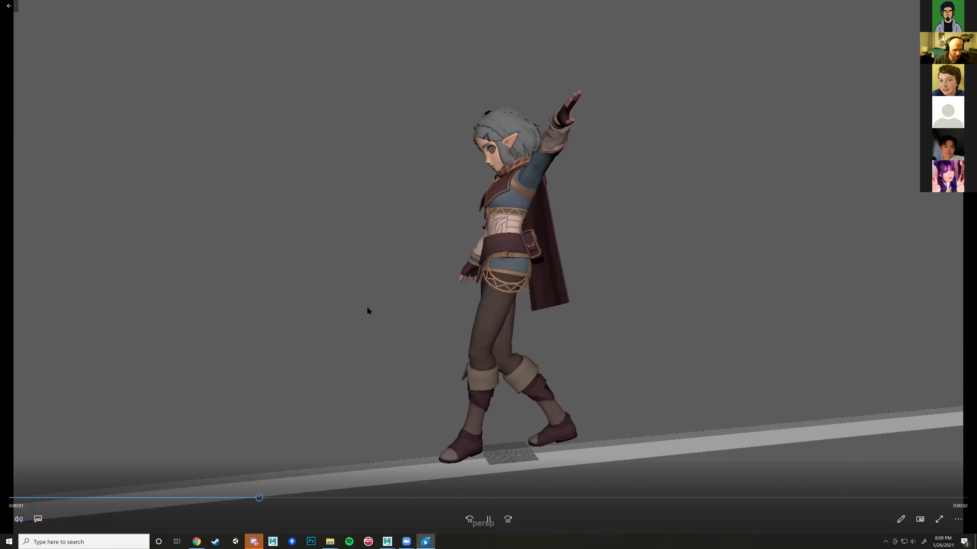
{"action": "left_click", "coordinate": [489, 520]}
Step: Switch back to the reference video and repeatedly replay and pause the Tight Rope walk around 2:15 to 2:17, examining the body lean, arms and footsteps
{"action": "left_click", "coordinate": [196, 542]}
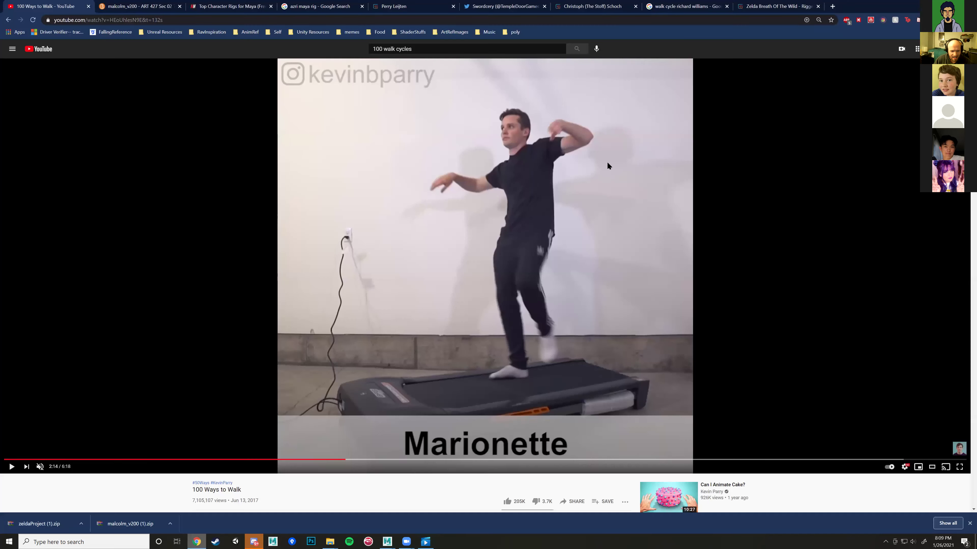
{"action": "left_click", "coordinate": [485, 315]}
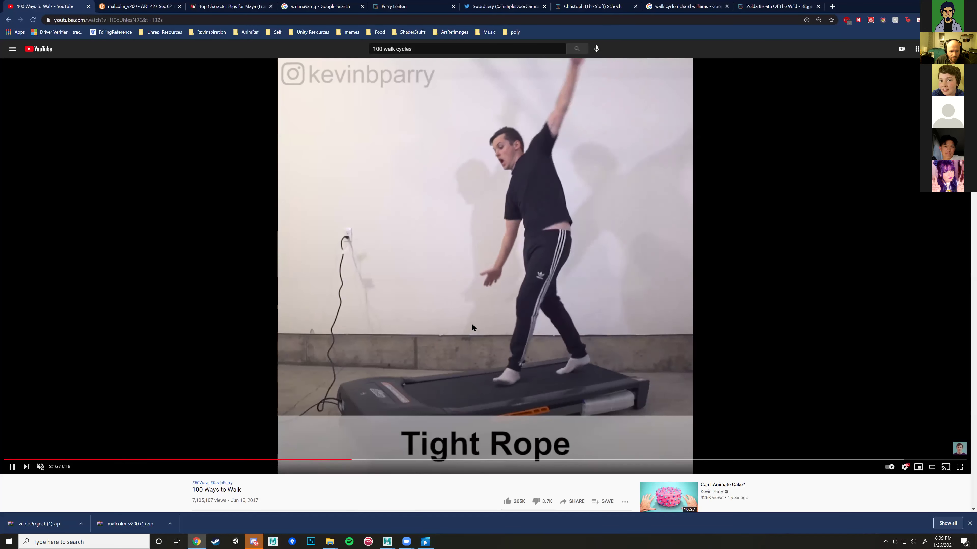
{"action": "left_click", "coordinate": [442, 346]}
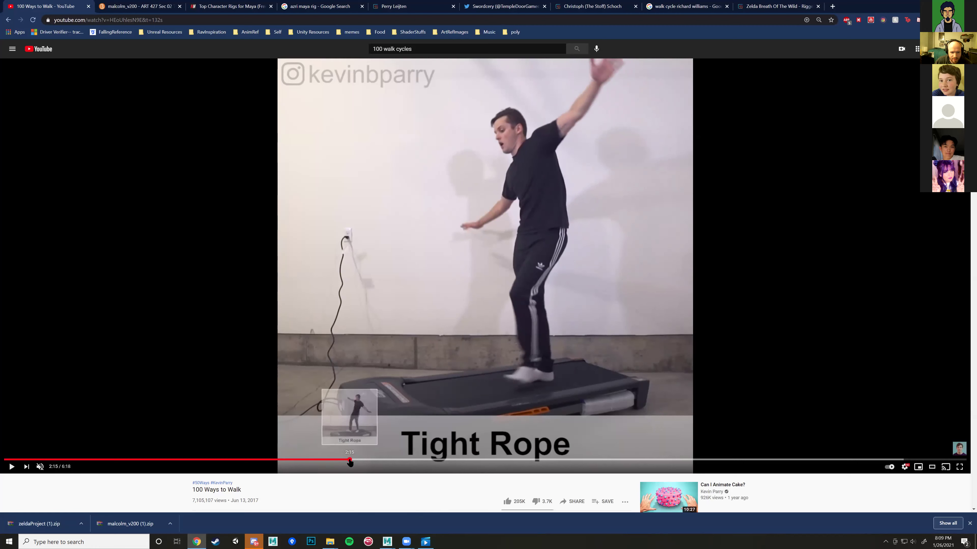
{"action": "left_click", "coordinate": [434, 364]}
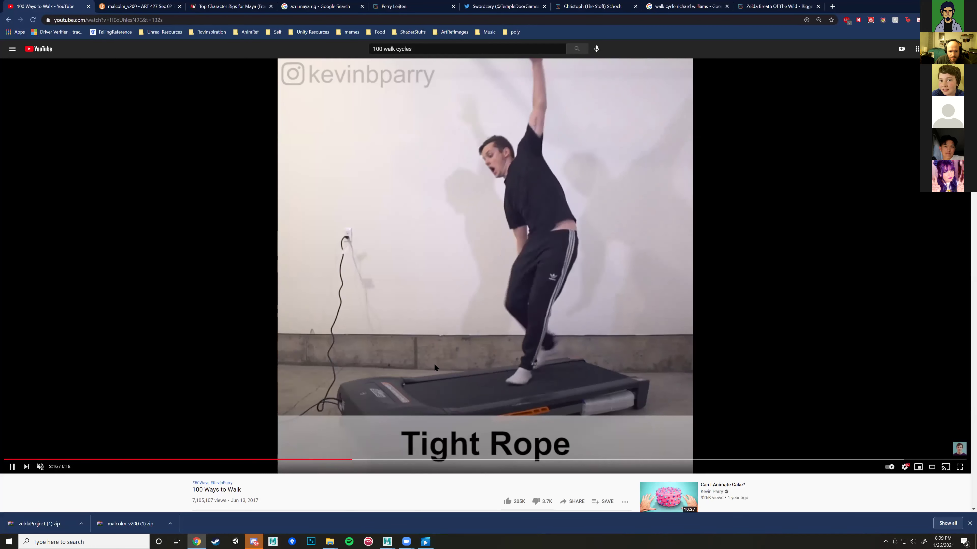
{"action": "left_click", "coordinate": [351, 460]}
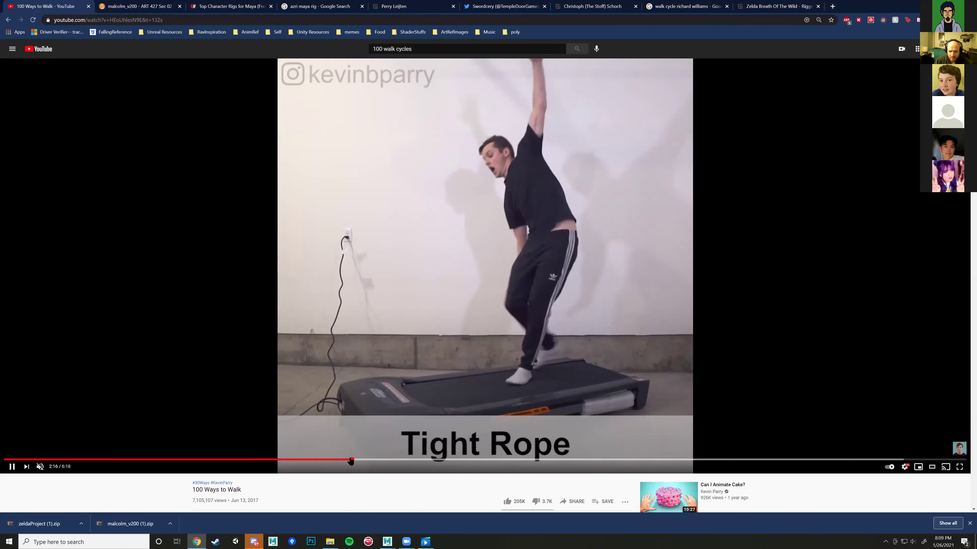
{"action": "left_click", "coordinate": [442, 366]}
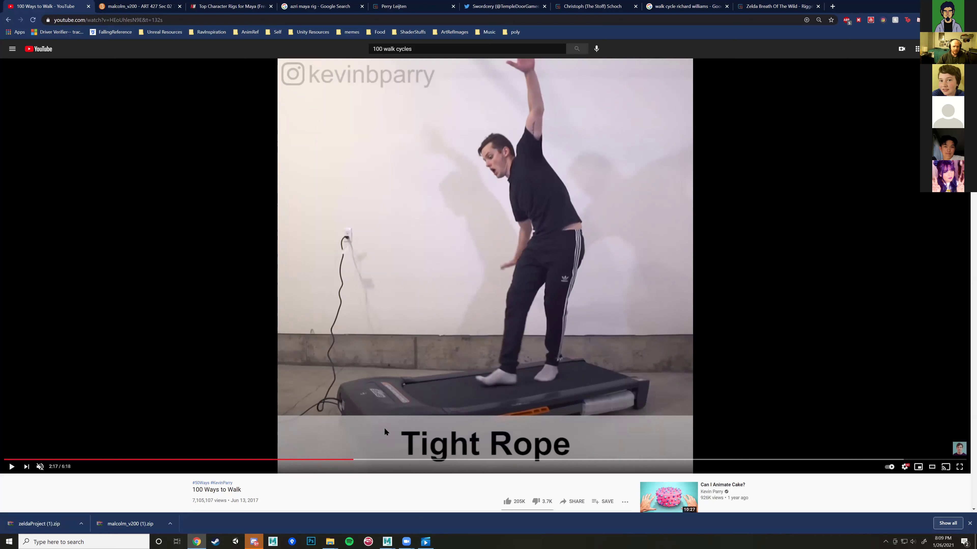
{"action": "left_click", "coordinate": [349, 460]}
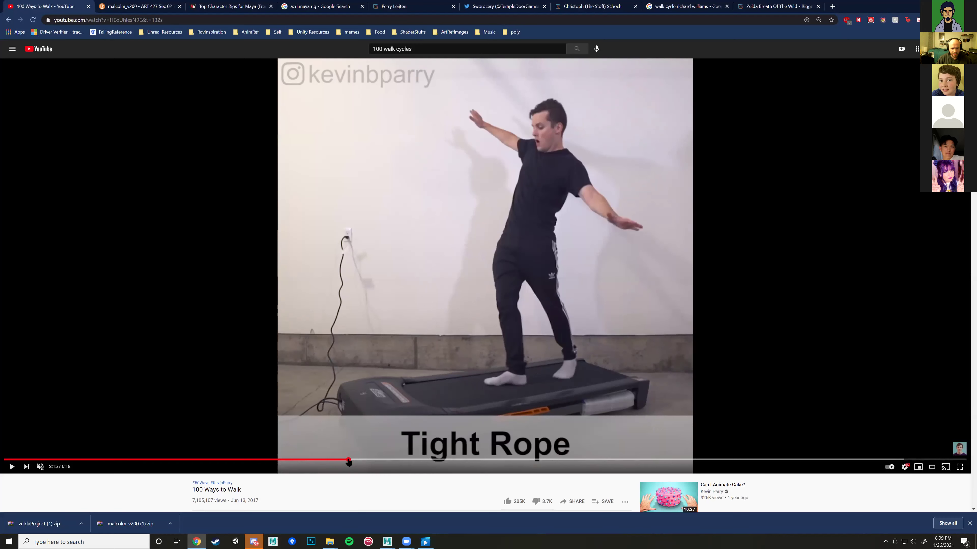
{"action": "left_click", "coordinate": [502, 295]}
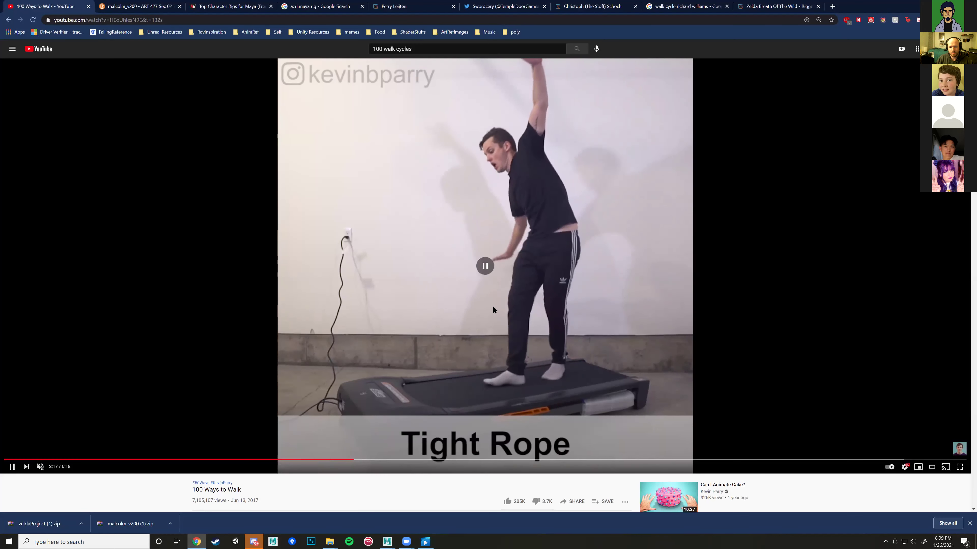
{"action": "left_click", "coordinate": [493, 307]}
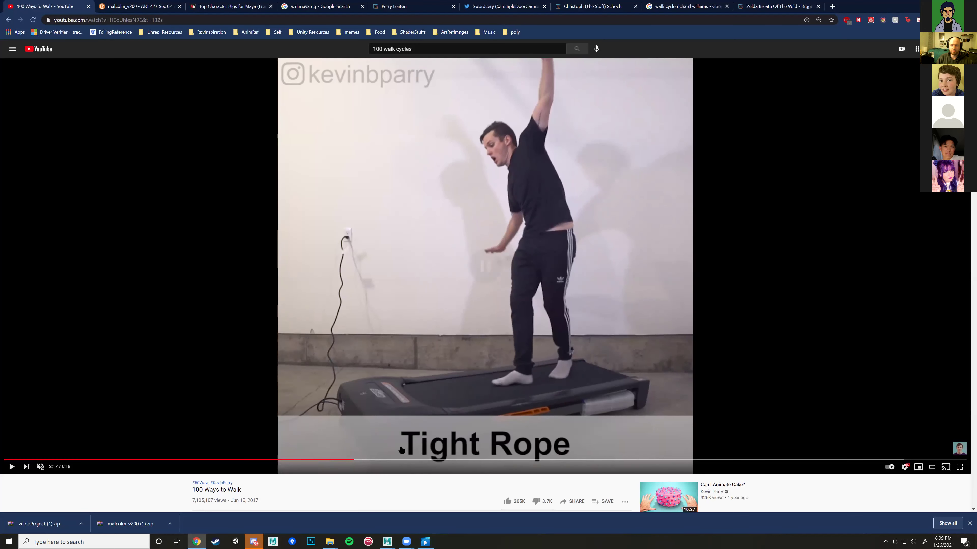
{"action": "left_click", "coordinate": [350, 460]}
{"action": "left_click", "coordinate": [500, 376]}
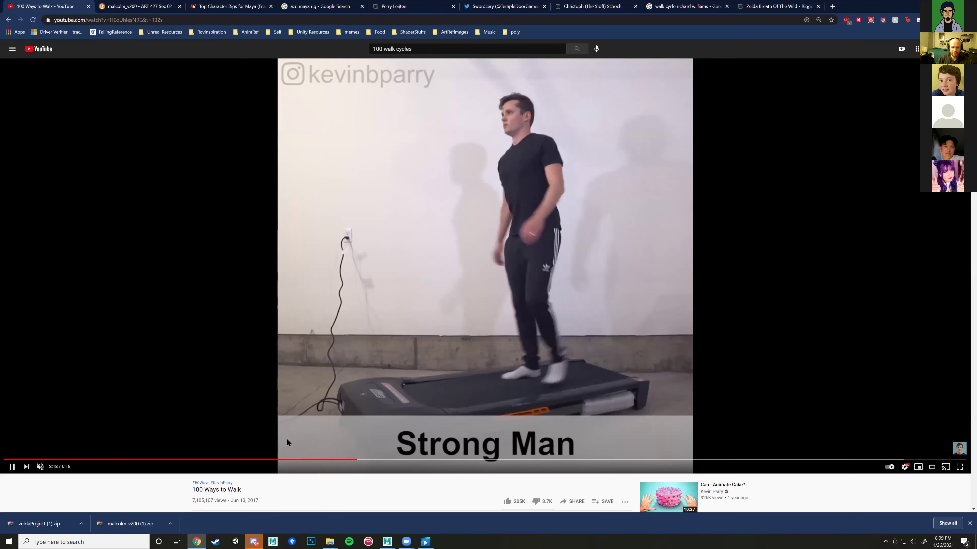
{"action": "left_click", "coordinate": [351, 460]}
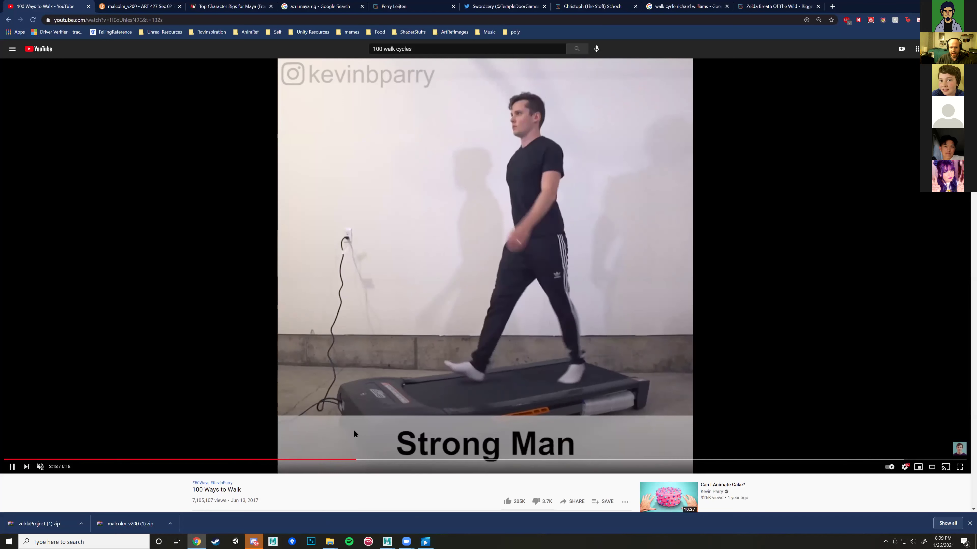
Step: Replay the end of the Tight Rope section, pausing at 2:17, and switch to the playblast video to play and pause its walk for comparison
{"action": "left_click", "coordinate": [354, 460]}
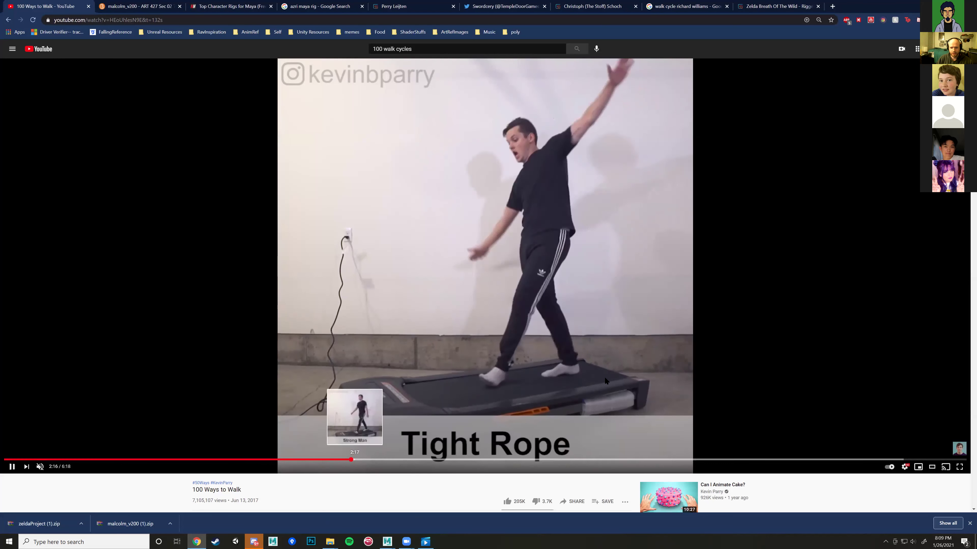
{"action": "left_click", "coordinate": [546, 344]}
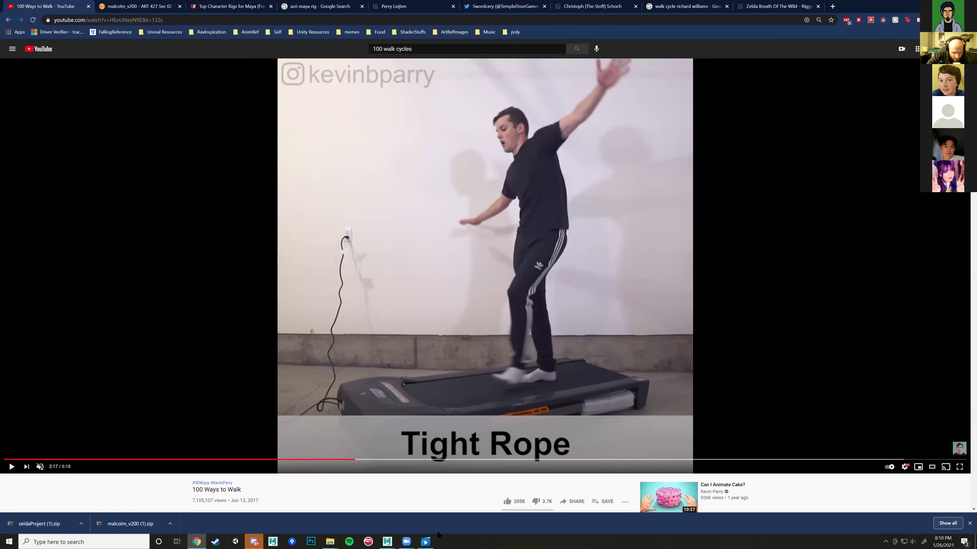
{"action": "left_click", "coordinate": [430, 541]}
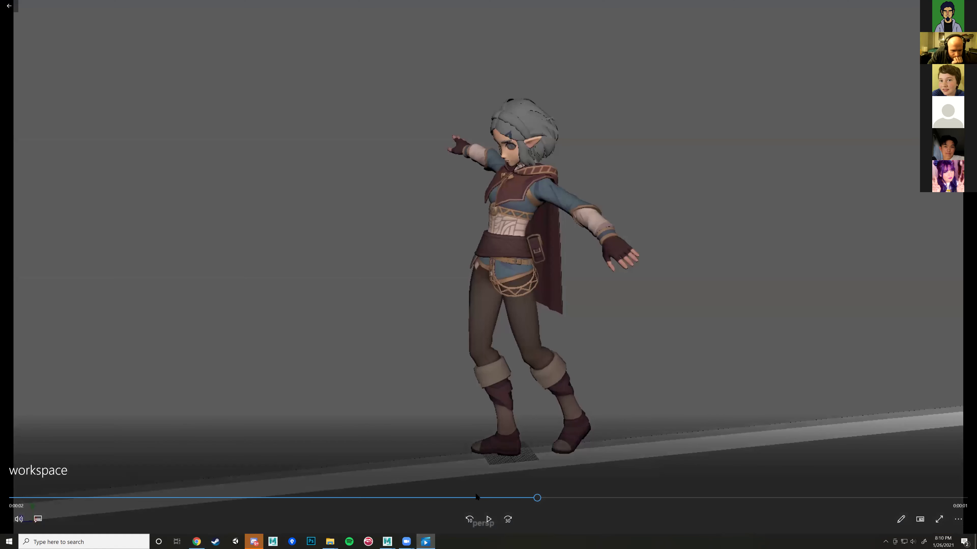
{"action": "left_click", "coordinate": [488, 520]}
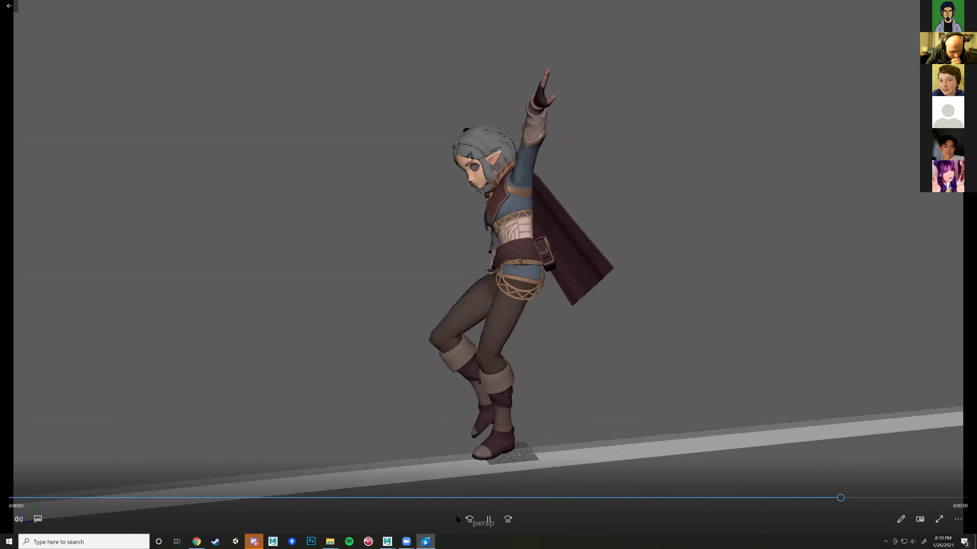
{"action": "left_click", "coordinate": [489, 520]}
Step: Switch back to the 100 Ways to Walk video and replay the Tight Rope walk from about 2:12 to 2:14
{"action": "left_click", "coordinate": [196, 542]}
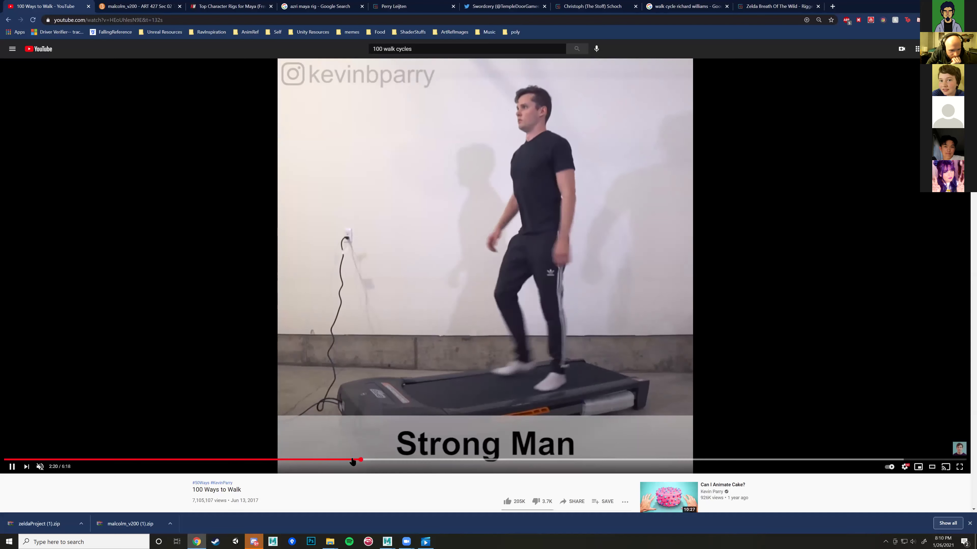
{"action": "left_click", "coordinate": [347, 460]}
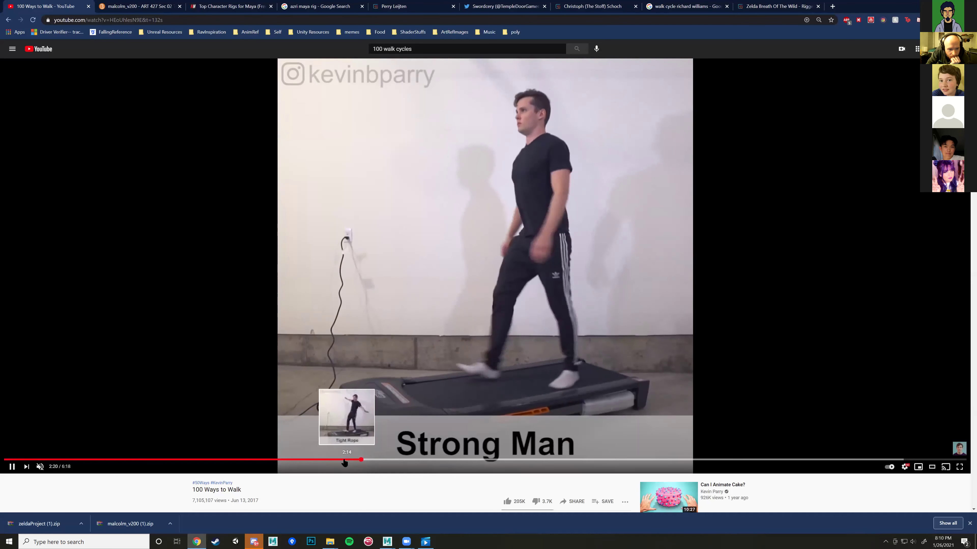
{"action": "left_click", "coordinate": [341, 459]}
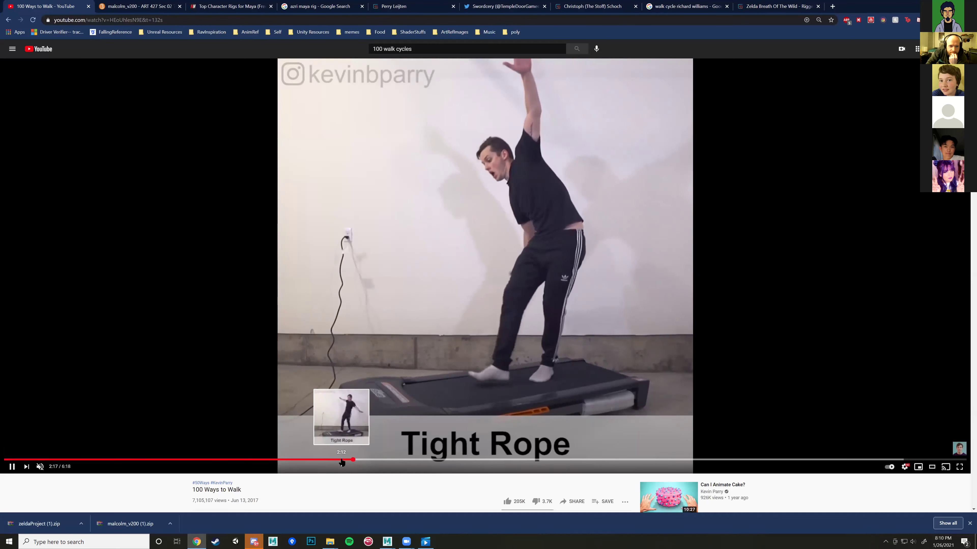
{"action": "left_click", "coordinate": [410, 367]}
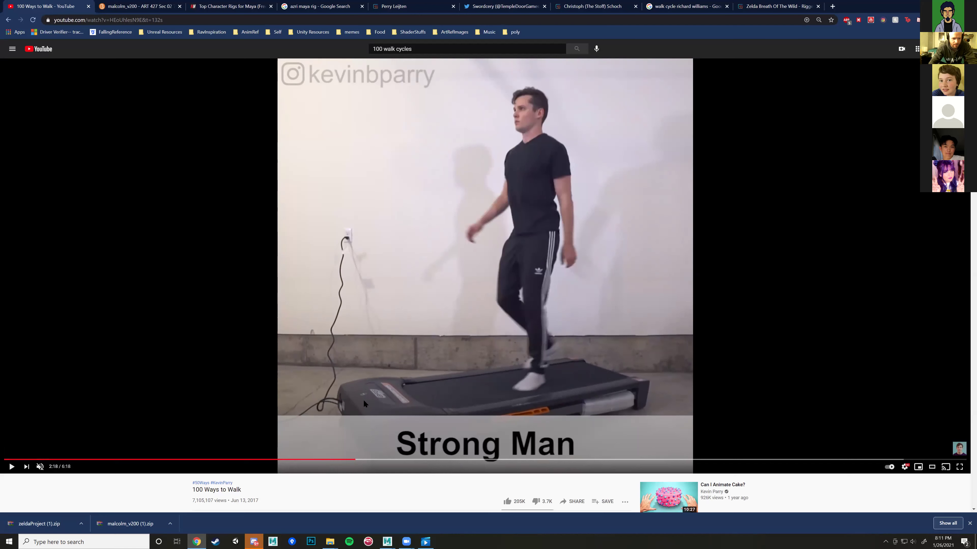
{"action": "left_click", "coordinate": [344, 460]}
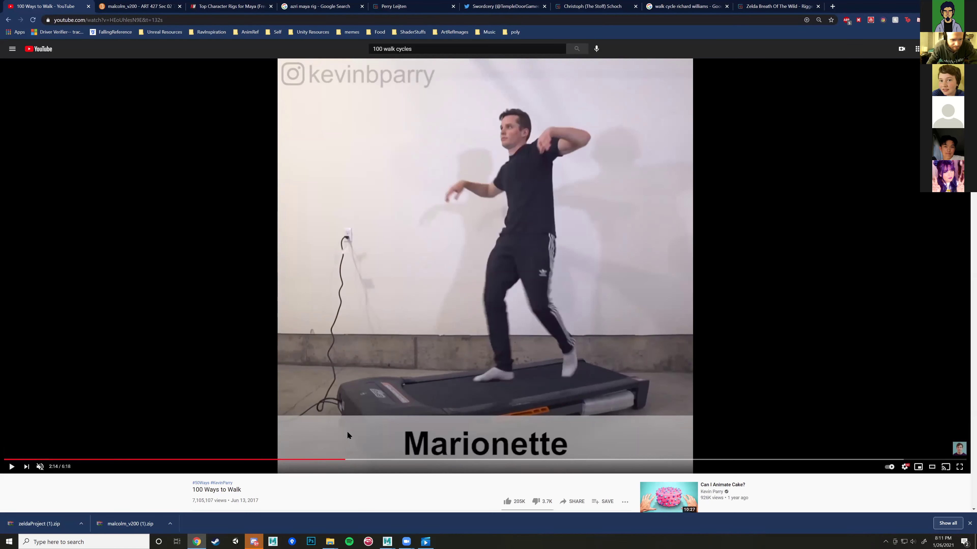
{"action": "left_click", "coordinate": [314, 386]}
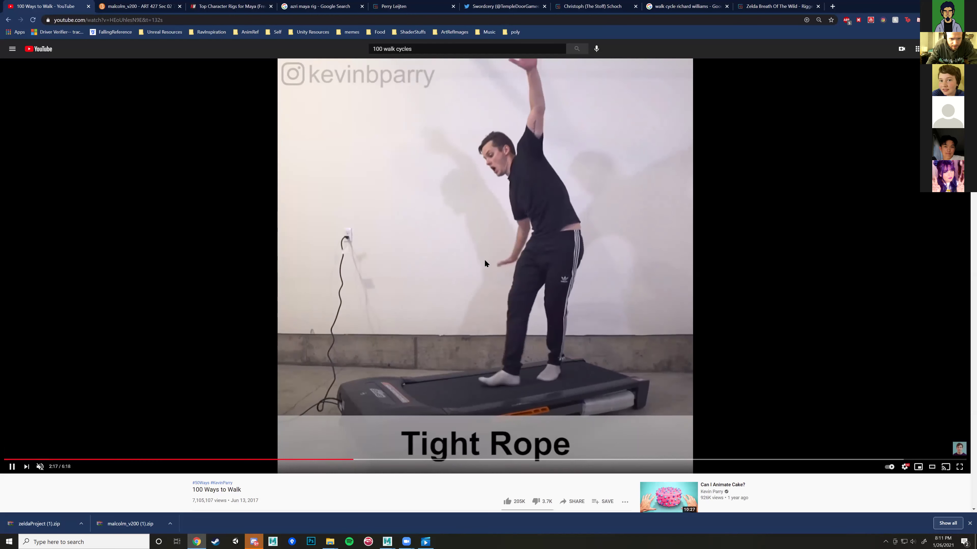
Step: Repeatedly replay the last Tight Rope steps around 2:16, examining the body lean and raised arm, and pause at 2:17
{"action": "left_click", "coordinate": [354, 460]}
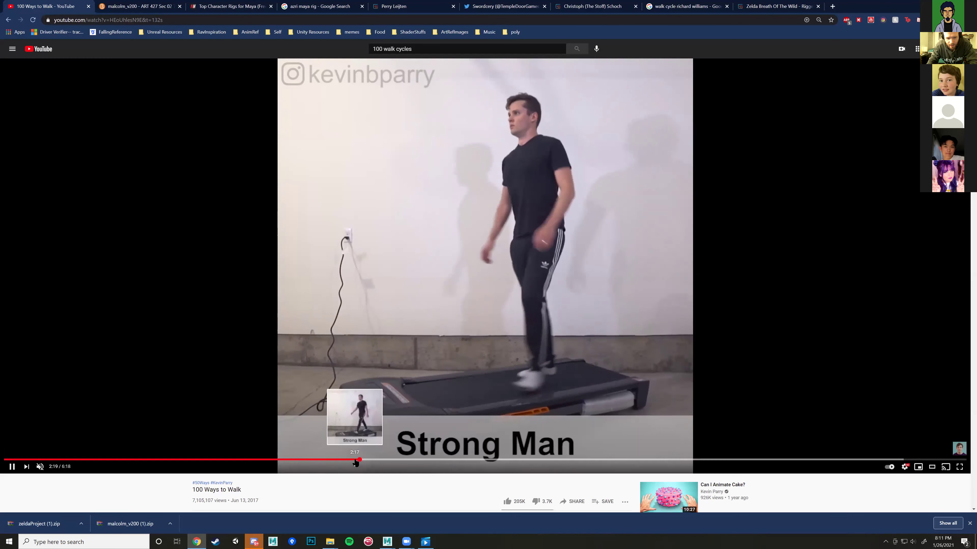
{"action": "left_click", "coordinate": [351, 460]}
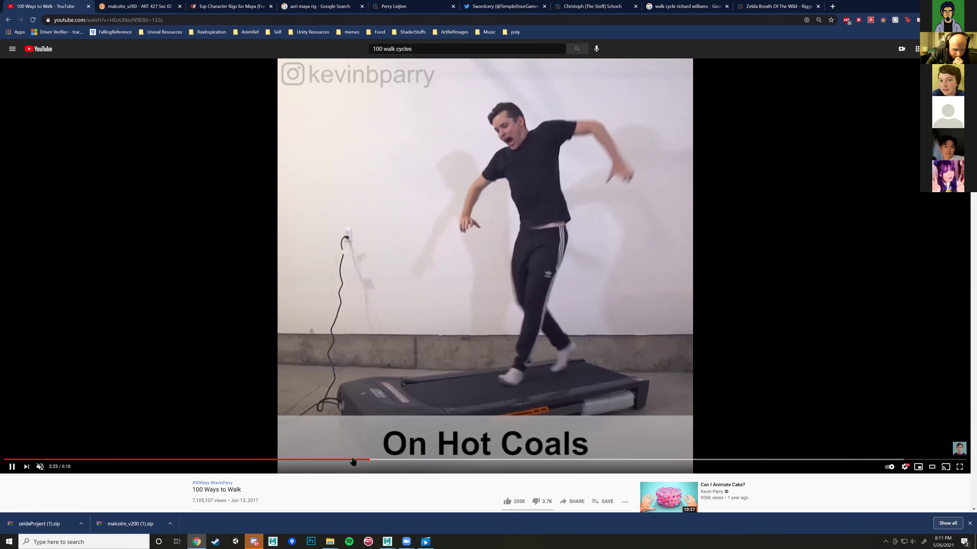
{"action": "left_click", "coordinate": [350, 460]}
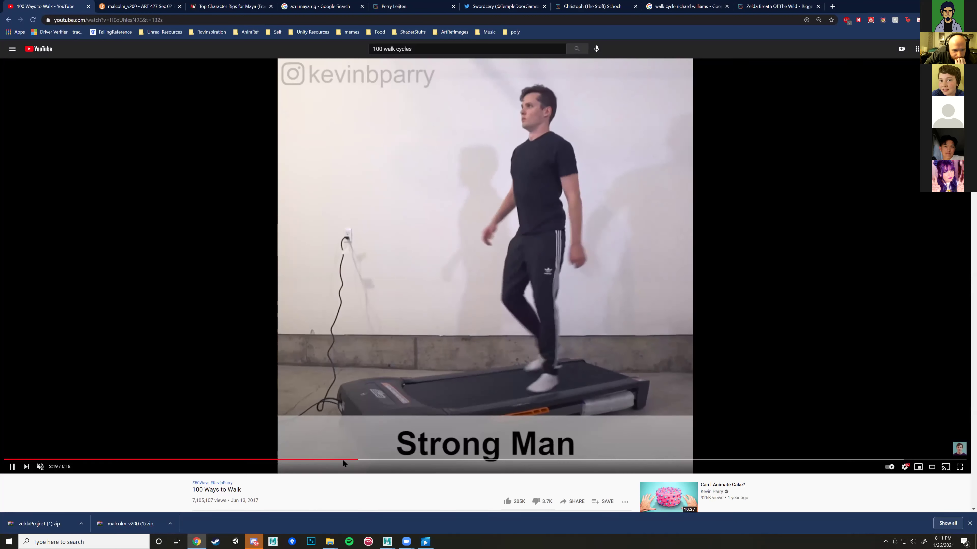
{"action": "left_click", "coordinate": [340, 460]}
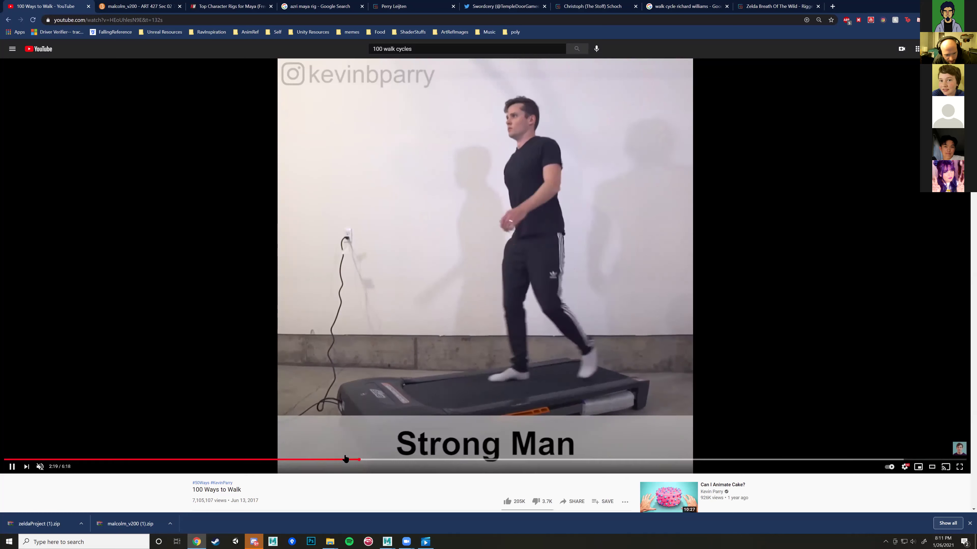
{"action": "left_click", "coordinate": [353, 460]}
{"action": "left_click", "coordinate": [350, 460]}
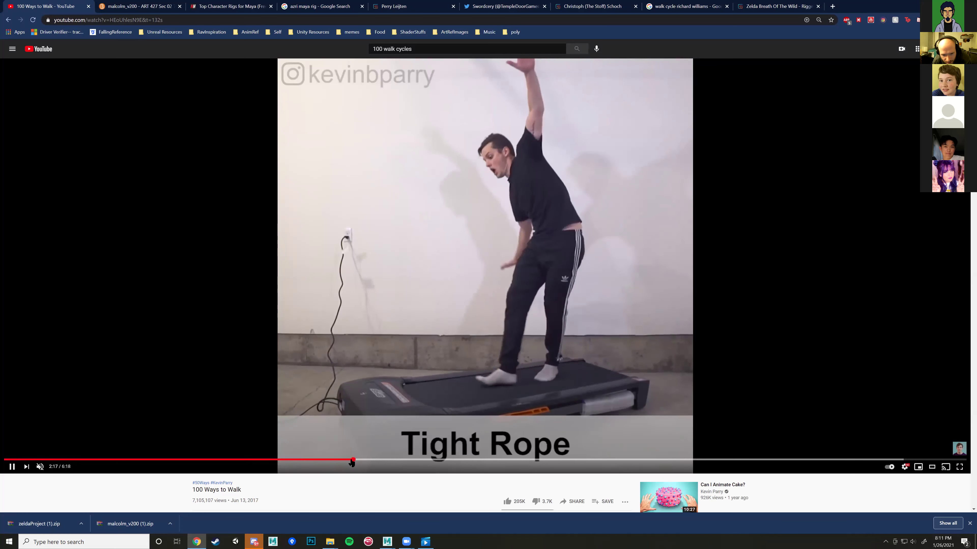
{"action": "left_click", "coordinate": [349, 460]}
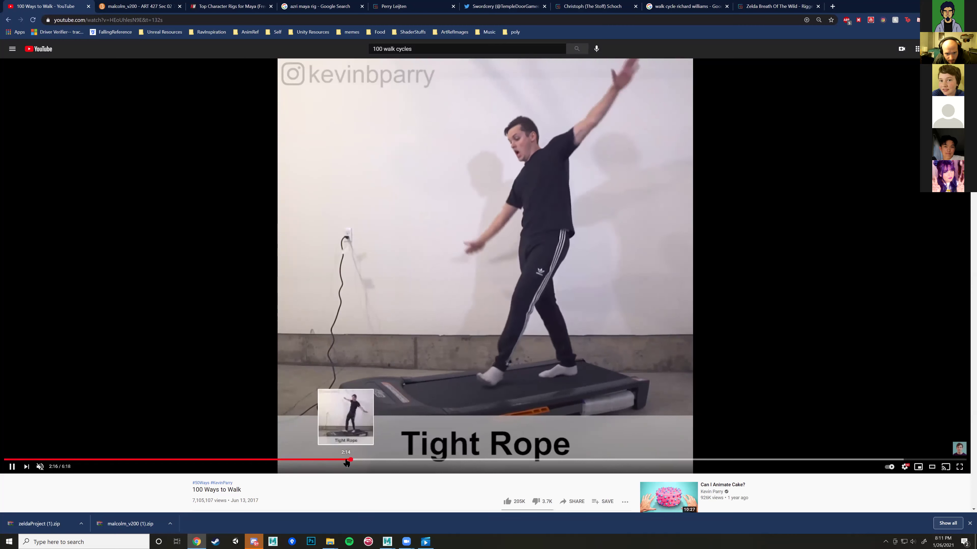
{"action": "left_click", "coordinate": [366, 423]}
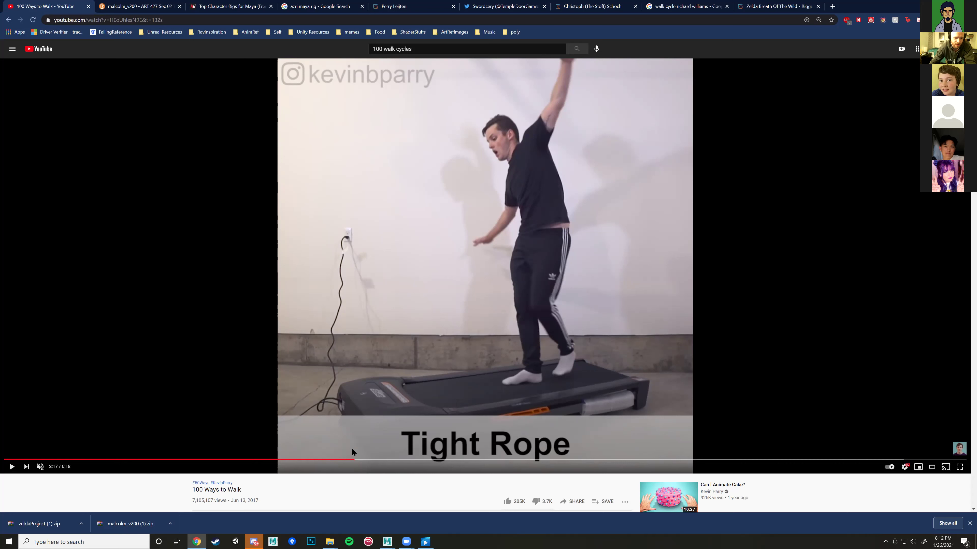
Step: Scrub the reference video back to about 2:14 and replay the Tight Rope walk through 2:16 to study its footsteps and arm motion
{"action": "left_click", "coordinate": [349, 459]}
{"action": "left_click_drag", "start_coordinate": [350, 460], "coordinate": [345, 460]}
{"action": "left_click", "coordinate": [367, 439]}
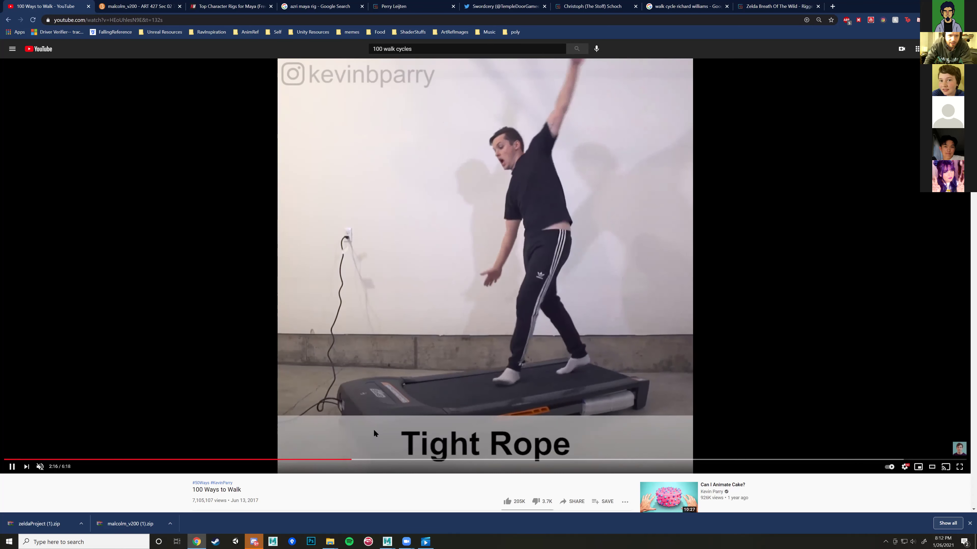
{"action": "left_click", "coordinate": [352, 460]}
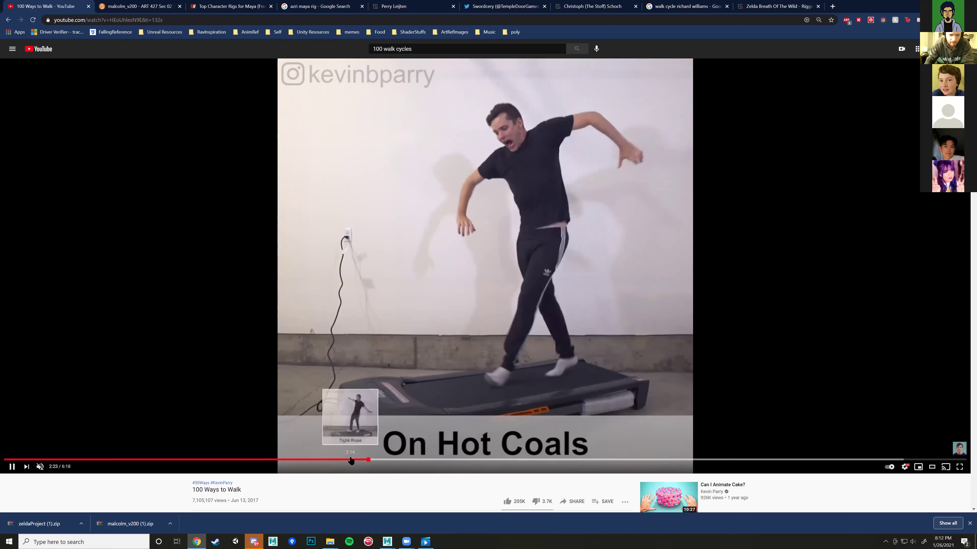
{"action": "left_click", "coordinate": [351, 460]}
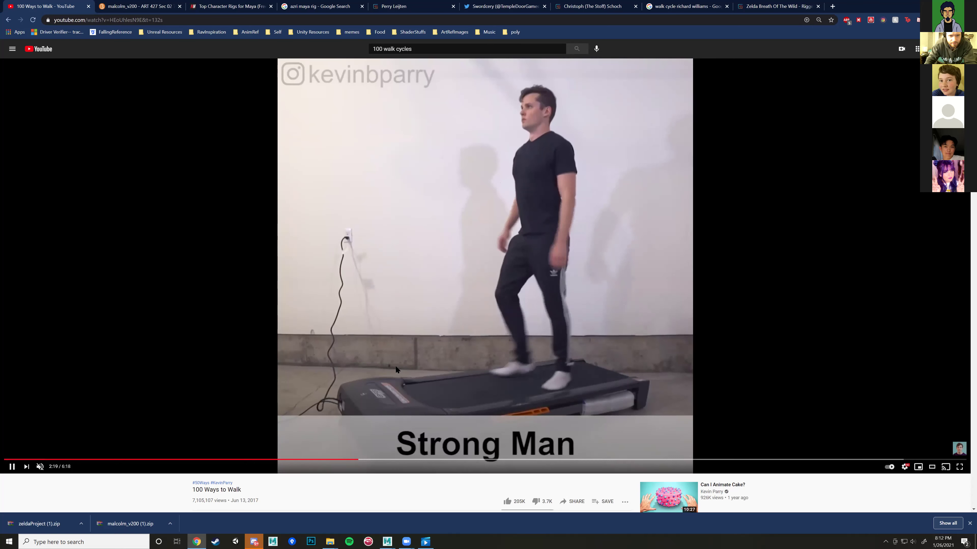
Step: Pause the reference video and bring up the open Maya windows
{"action": "left_click", "coordinate": [397, 365]}
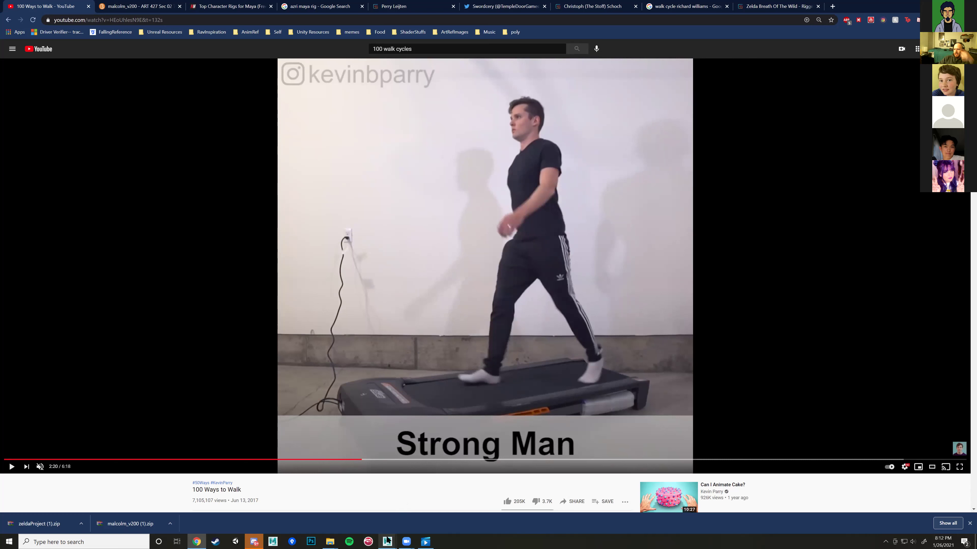
{"action": "mouse_move", "coordinate": [387, 539]}
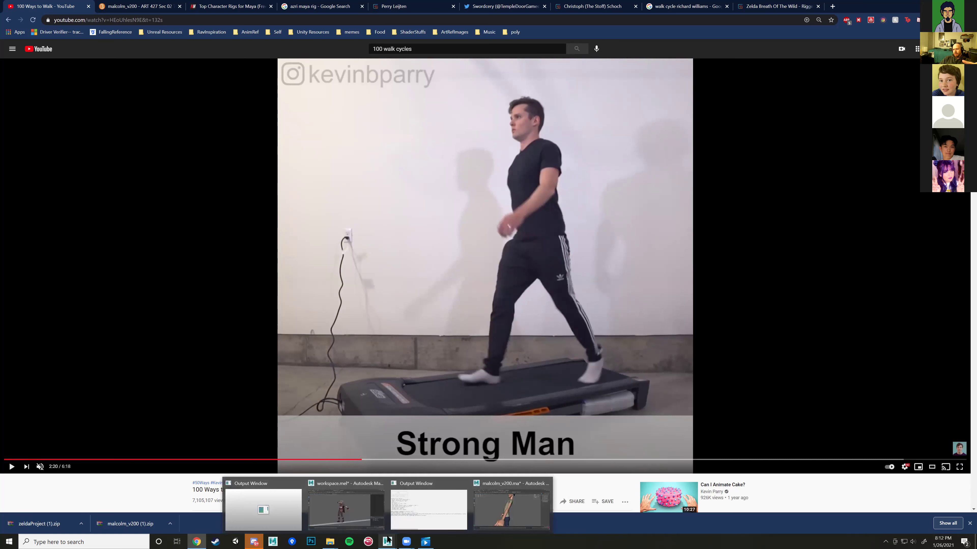